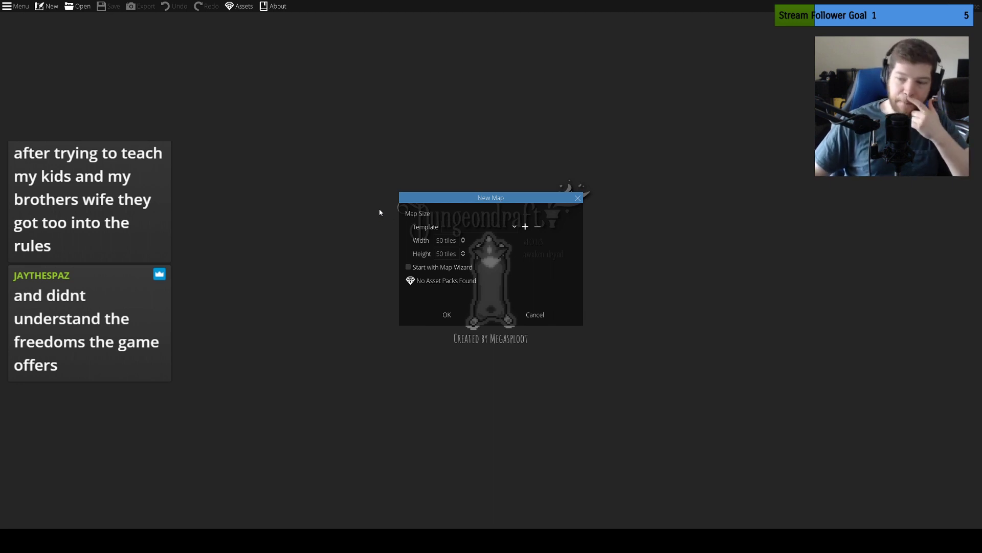
Create a new map 50 tiles wide and 50 tiles high, without the map wizard
{"action": "left_click", "coordinate": [454, 309]}
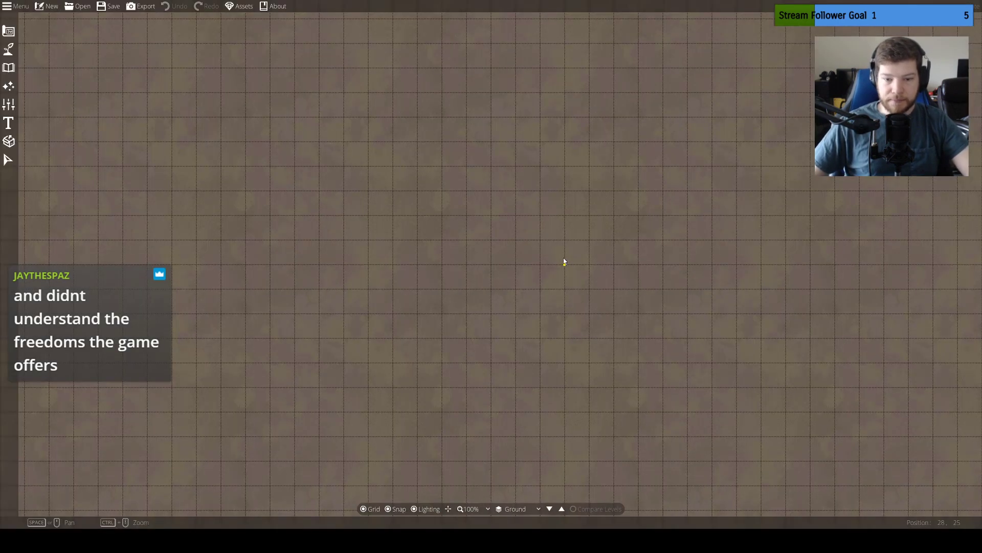
{"action": "scroll", "coordinate": [562, 261], "scroll_direction": "down", "scroll_amount": 5}
{"action": "scroll", "coordinate": [557, 265], "scroll_direction": "up", "scroll_amount": 3}
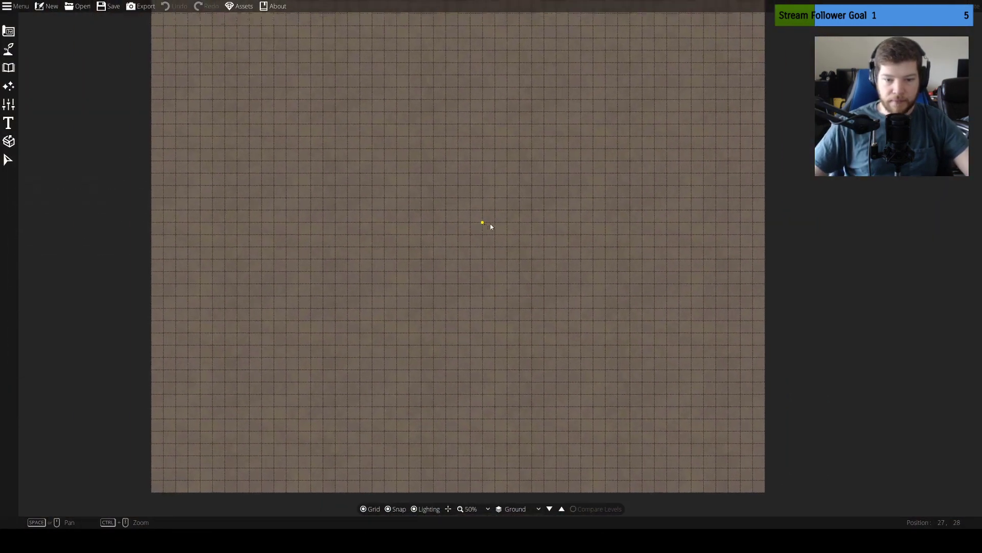
{"action": "left_click_drag", "start_coordinate": [441, 196], "coordinate": [456, 201]}
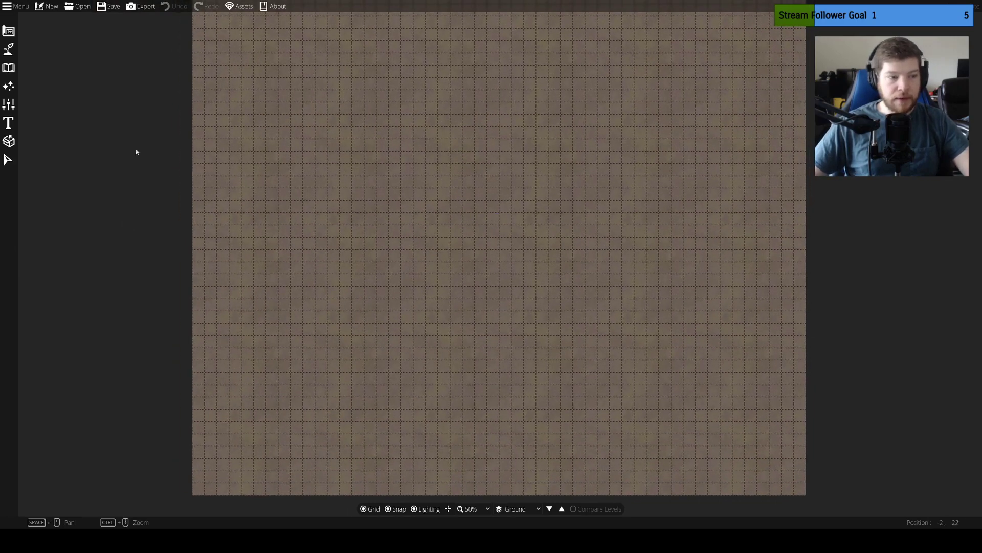
Open the Building Tool and look through the available floor patterns
{"action": "left_click", "coordinate": [7, 32]}
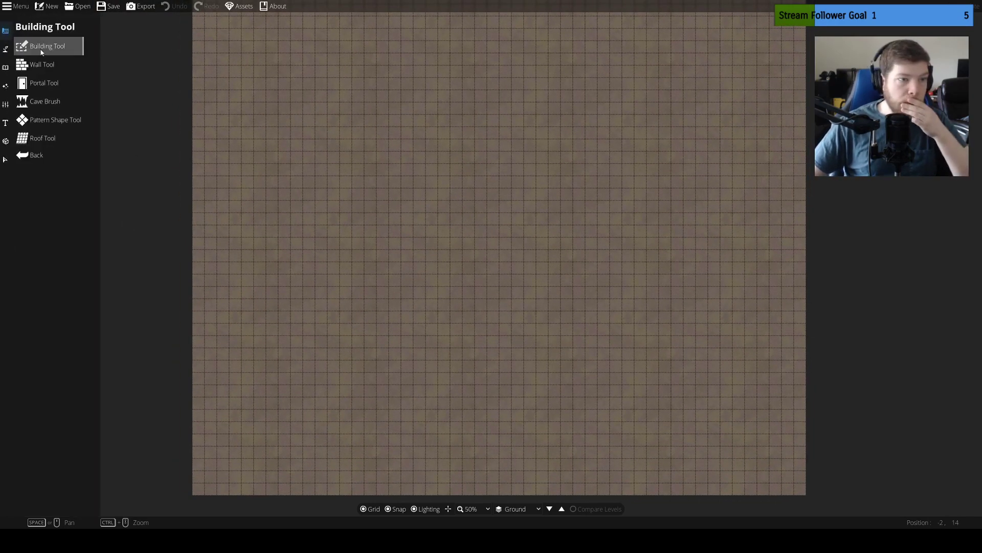
{"action": "left_click", "coordinate": [71, 112]}
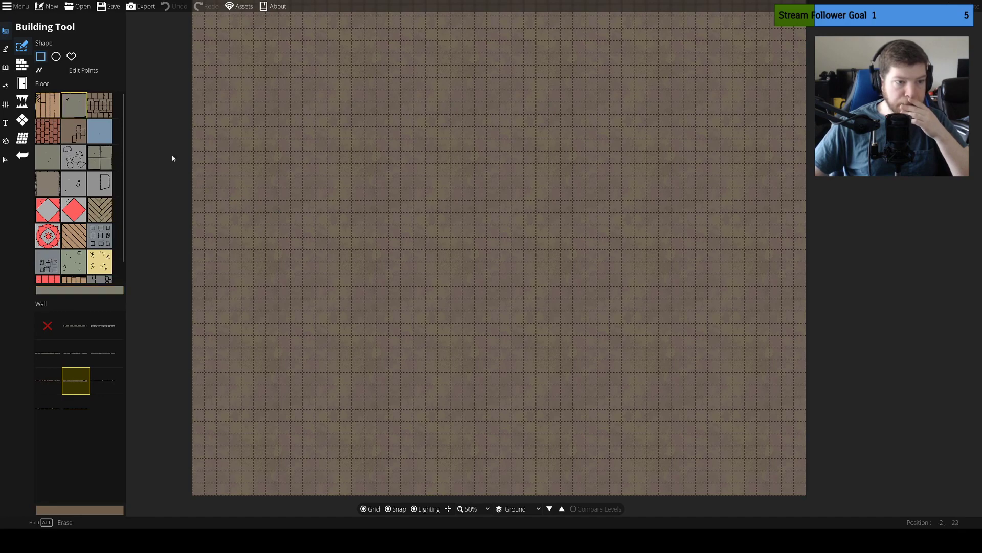
{"action": "left_click_drag", "start_coordinate": [450, 348], "coordinate": [445, 315]}
{"action": "scroll", "coordinate": [87, 192], "scroll_direction": "down", "scroll_amount": 1}
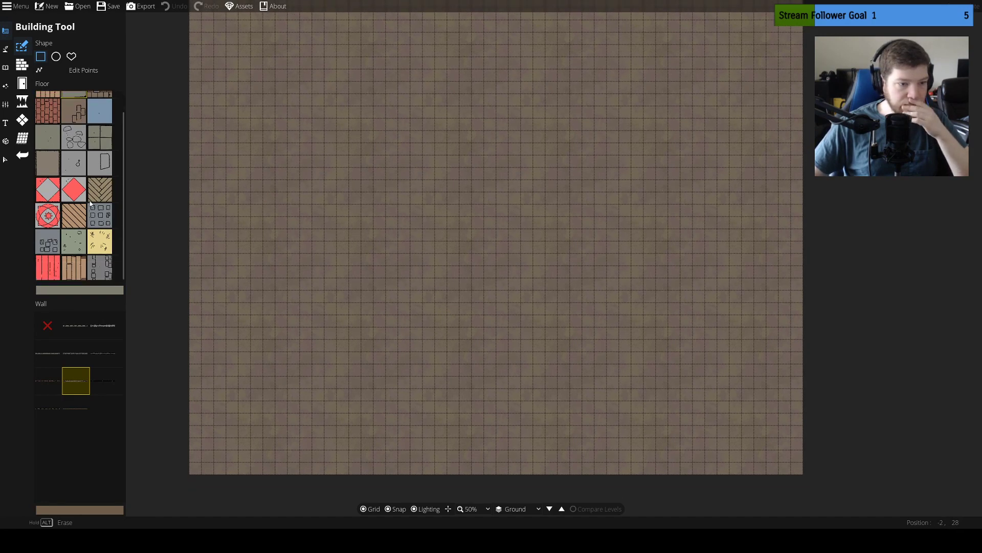
{"action": "scroll", "coordinate": [91, 205], "scroll_direction": "up", "scroll_amount": 1}
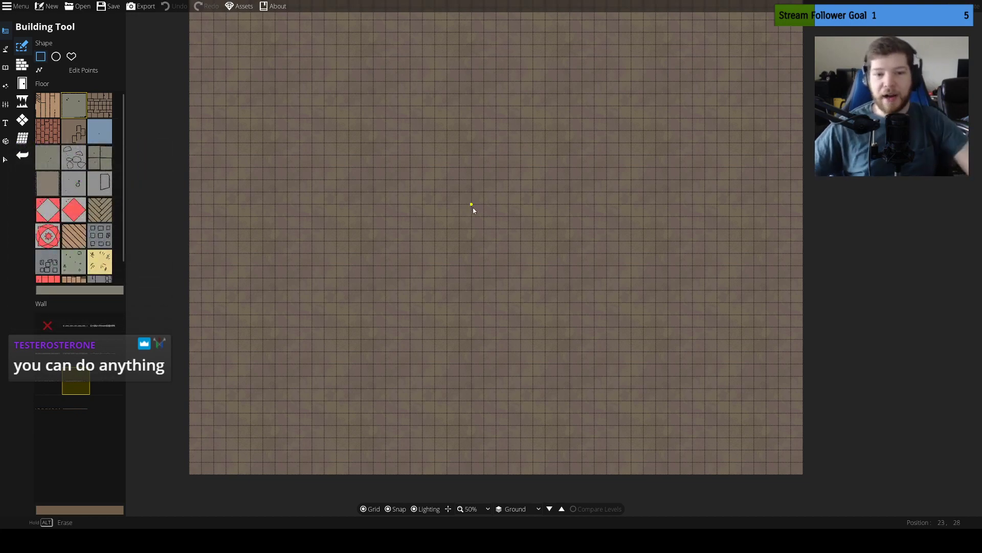
{"action": "left_click_drag", "start_coordinate": [524, 205], "coordinate": [515, 269]}
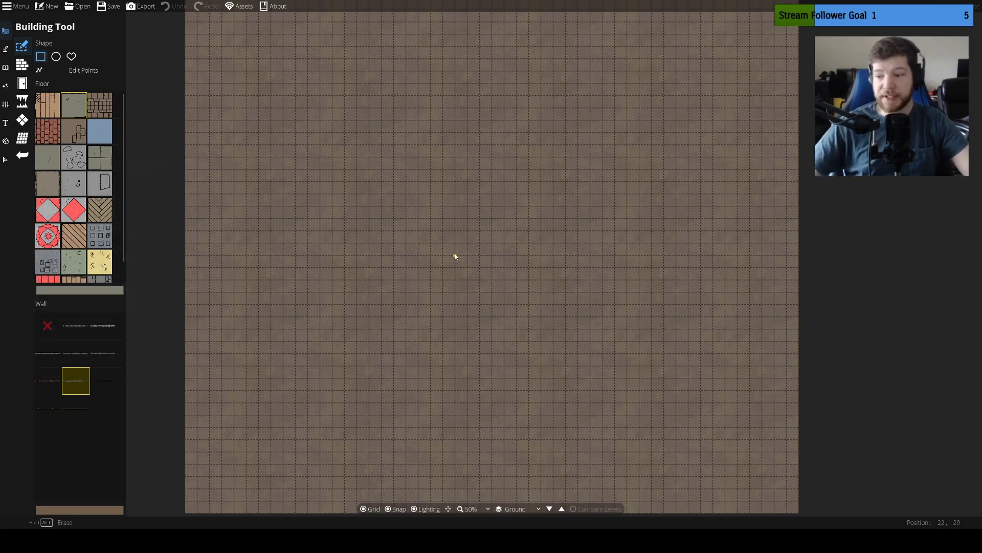
{"action": "mouse_move", "coordinate": [455, 254]}
{"action": "left_mouse_down"}
{"action": "mouse_move", "coordinate": [459, 373]}
{"action": "mouse_move", "coordinate": [461, 171]}
{"action": "mouse_move", "coordinate": [478, 22]}
{"action": "left_mouse_up"}
{"action": "left_click_drag", "start_coordinate": [489, 194], "coordinate": [475, 361]}
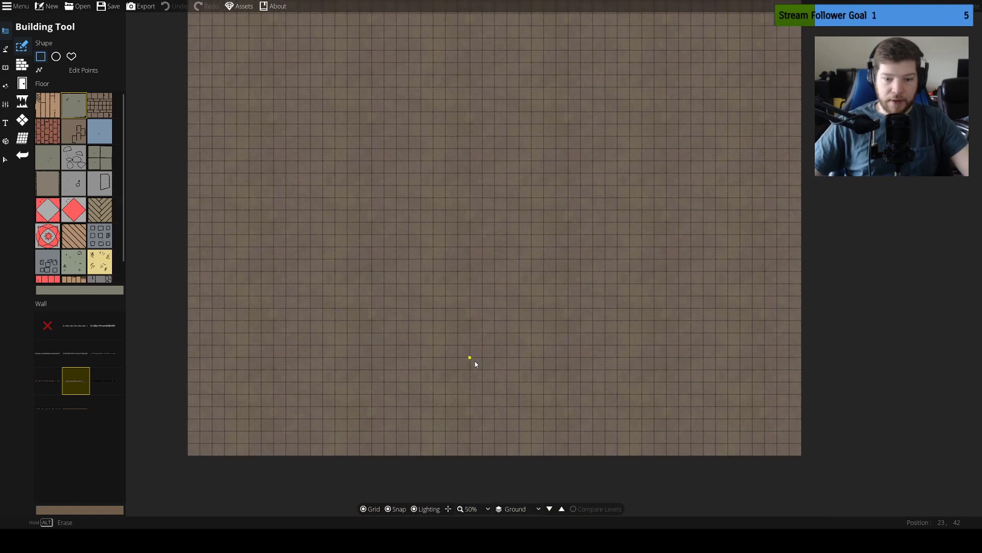
{"action": "mouse_move", "coordinate": [507, 229]}
{"action": "left_mouse_down"}
{"action": "mouse_move", "coordinate": [500, 285]}
{"action": "mouse_move", "coordinate": [508, 278]}
{"action": "mouse_move", "coordinate": [513, 321]}
{"action": "mouse_move", "coordinate": [498, 283]}
{"action": "mouse_move", "coordinate": [517, 306]}
{"action": "mouse_move", "coordinate": [513, 292]}
{"action": "mouse_move", "coordinate": [507, 305]}
{"action": "left_mouse_up"}
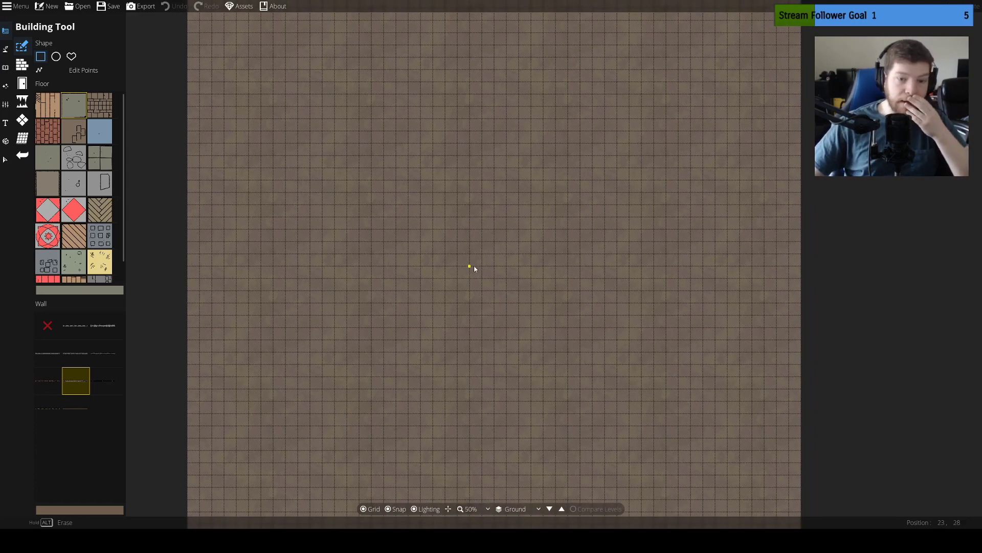
{"action": "mouse_move", "coordinate": [474, 268]}
{"action": "left_mouse_down"}
{"action": "mouse_move", "coordinate": [471, 242]}
{"action": "mouse_move", "coordinate": [471, 252]}
{"action": "left_mouse_up"}
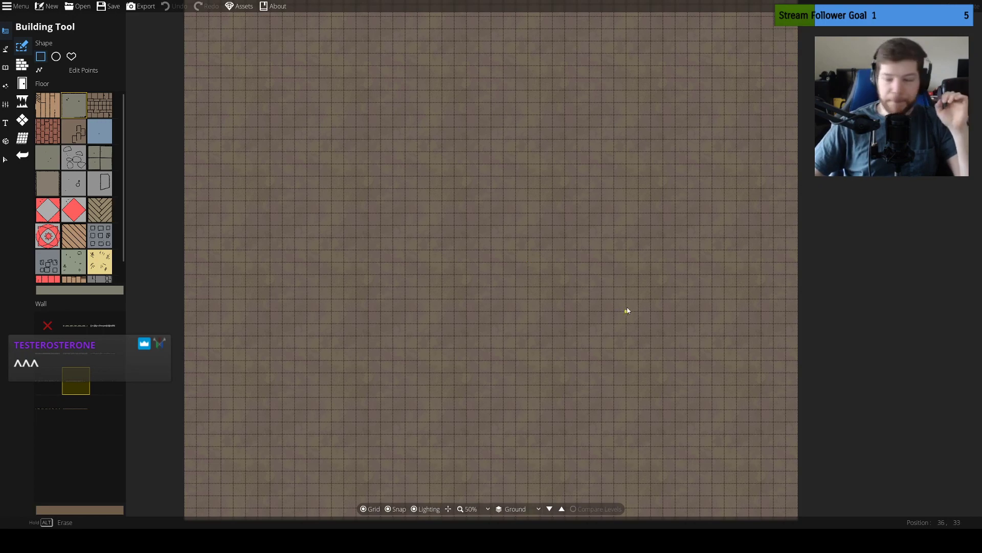
{"action": "left_click_drag", "start_coordinate": [587, 310], "coordinate": [583, 288]}
{"action": "mouse_move", "coordinate": [571, 237]}
{"action": "left_mouse_down"}
{"action": "mouse_move", "coordinate": [578, 260]}
{"action": "mouse_move", "coordinate": [552, 225]}
{"action": "left_mouse_up"}
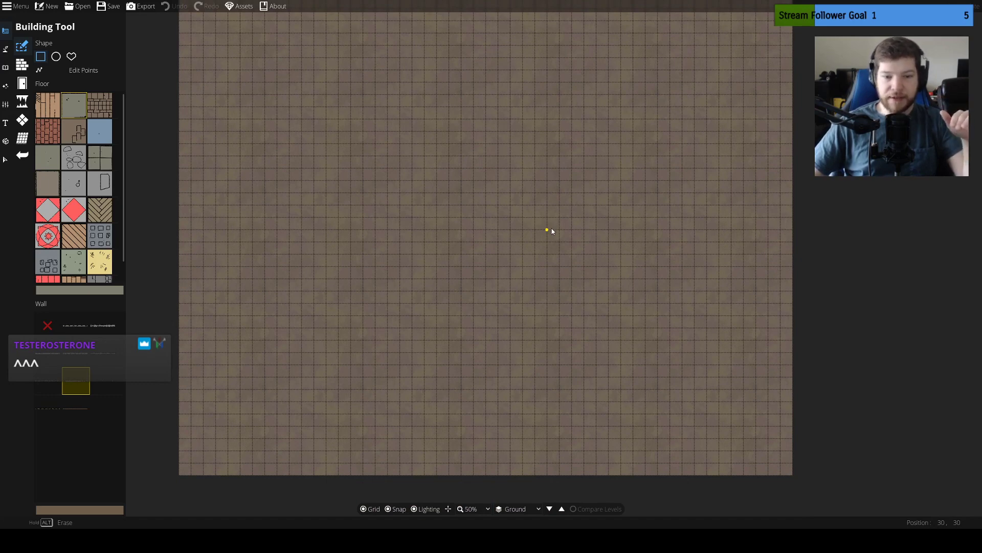
{"action": "left_click_drag", "start_coordinate": [548, 231], "coordinate": [552, 252]}
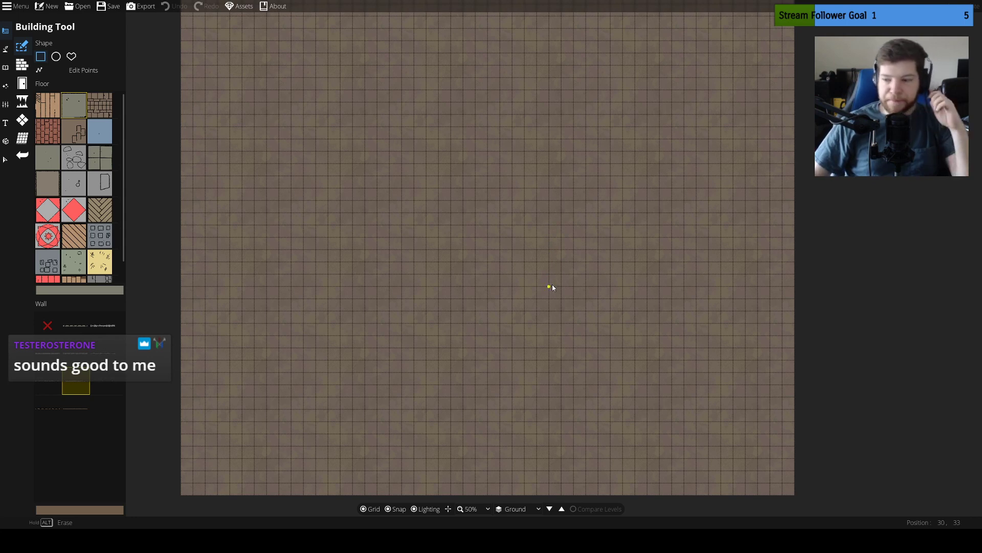
{"action": "left_click_drag", "start_coordinate": [555, 299], "coordinate": [549, 340]}
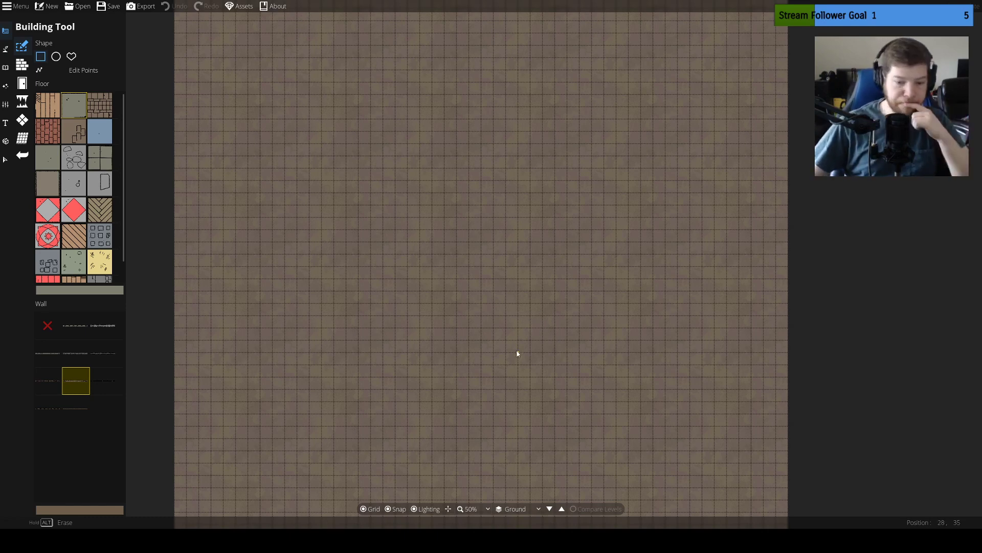
{"action": "left_click_drag", "start_coordinate": [517, 350], "coordinate": [513, 286]}
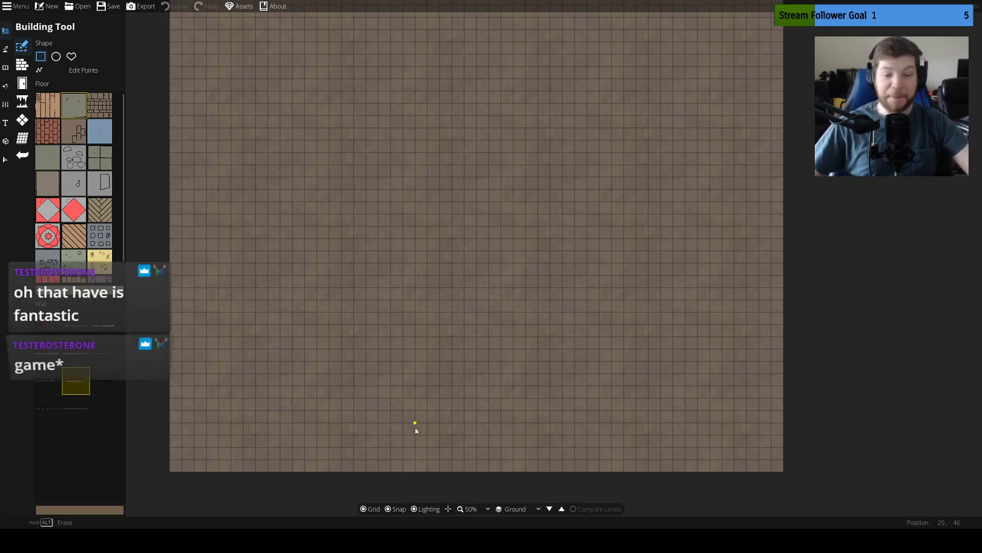
{"action": "left_click_drag", "start_coordinate": [424, 424], "coordinate": [440, 397]}
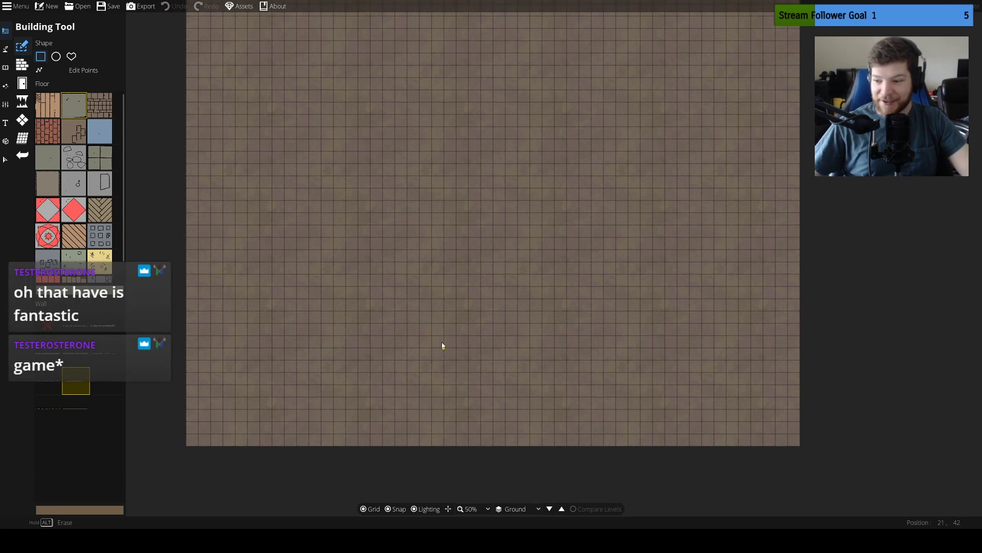
{"action": "left_click_drag", "start_coordinate": [437, 355], "coordinate": [429, 321]}
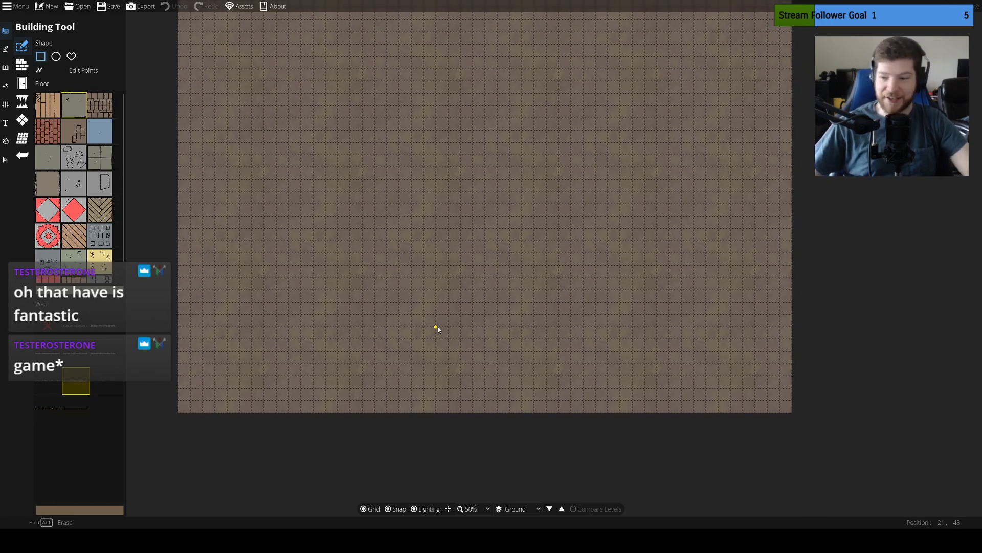
{"action": "left_click_drag", "start_coordinate": [438, 327], "coordinate": [435, 311]}
{"action": "left_click_drag", "start_coordinate": [452, 357], "coordinate": [487, 356]}
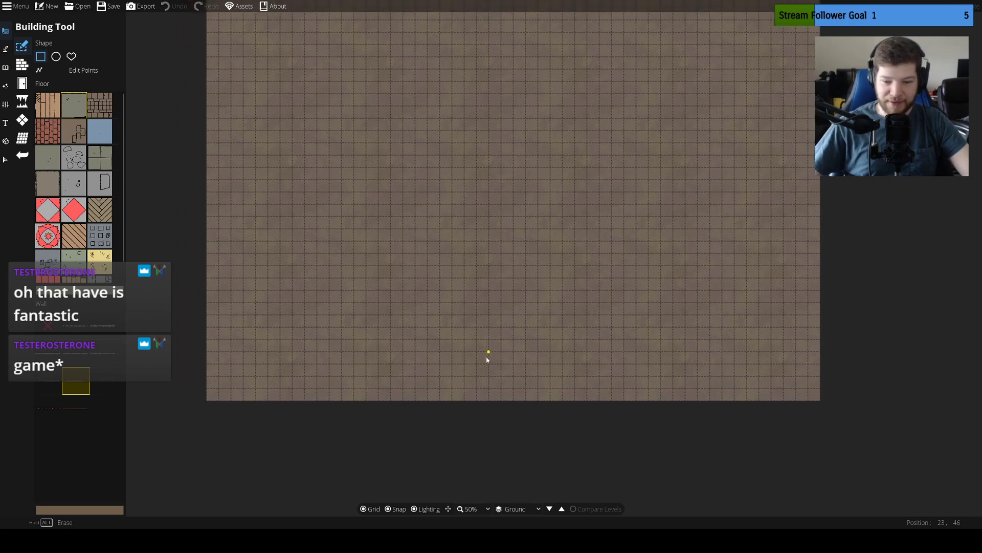
{"action": "left_click_drag", "start_coordinate": [538, 204], "coordinate": [512, 316]}
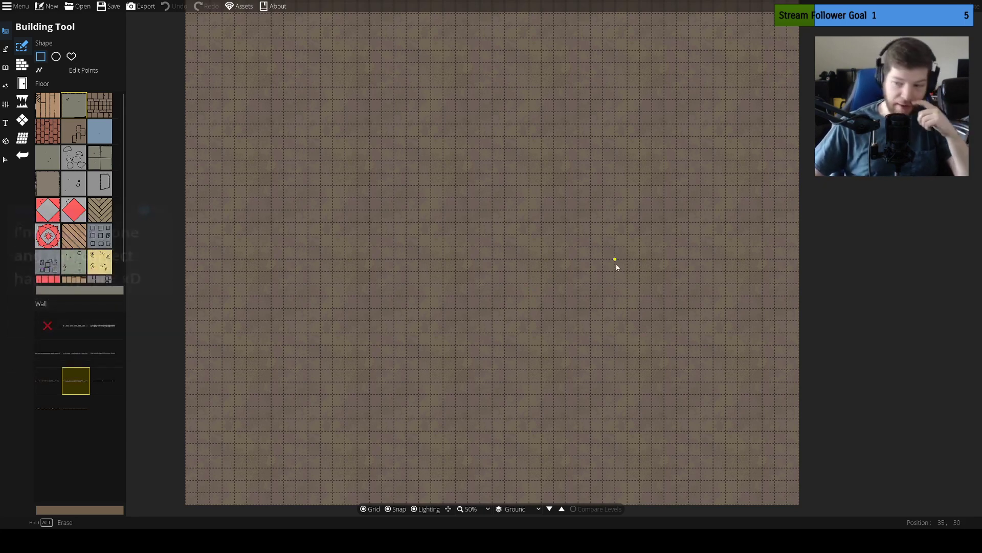
{"action": "left_click_drag", "start_coordinate": [609, 289], "coordinate": [609, 279]}
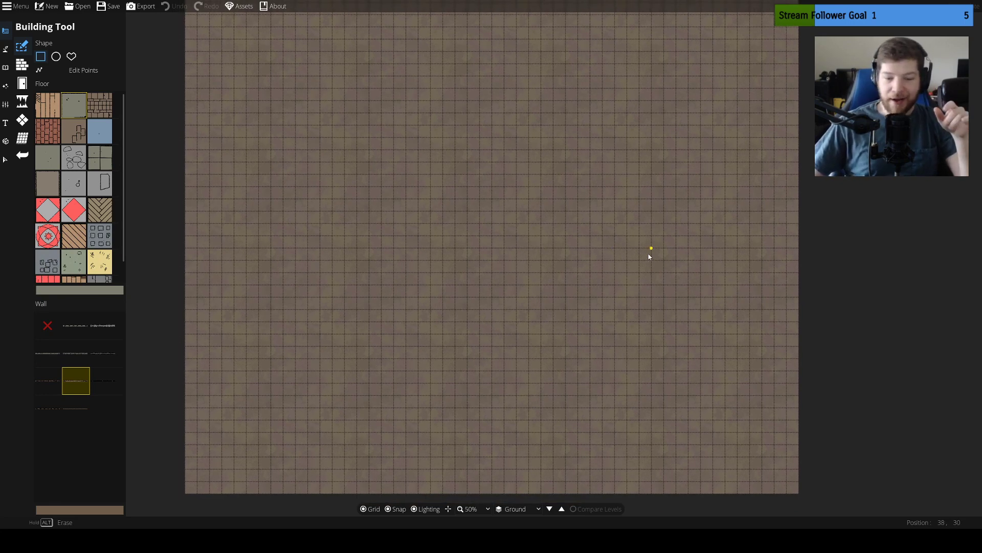
{"action": "left_click_drag", "start_coordinate": [649, 256], "coordinate": [650, 230]}
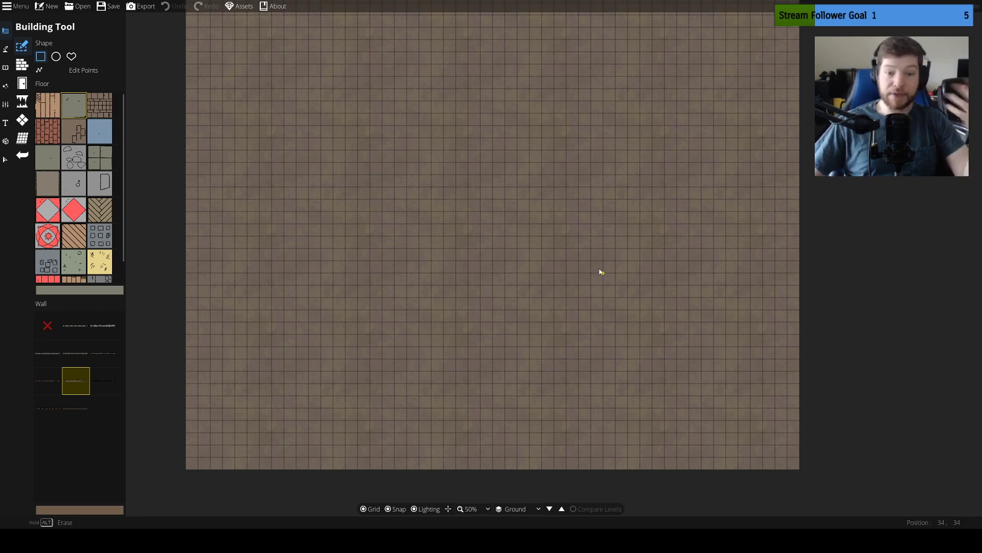
{"action": "left_click_drag", "start_coordinate": [605, 253], "coordinate": [599, 298]}
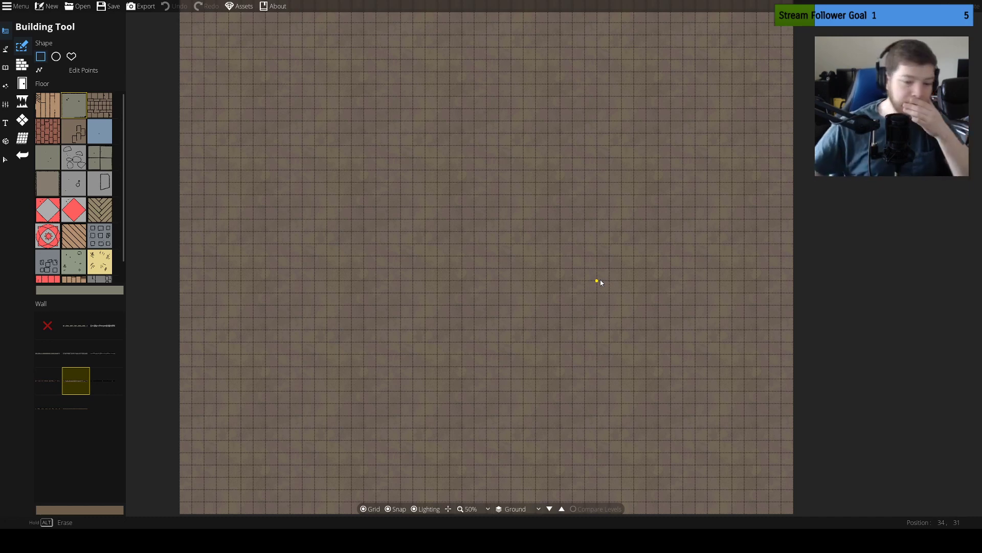
{"action": "left_click_drag", "start_coordinate": [578, 294], "coordinate": [579, 268]}
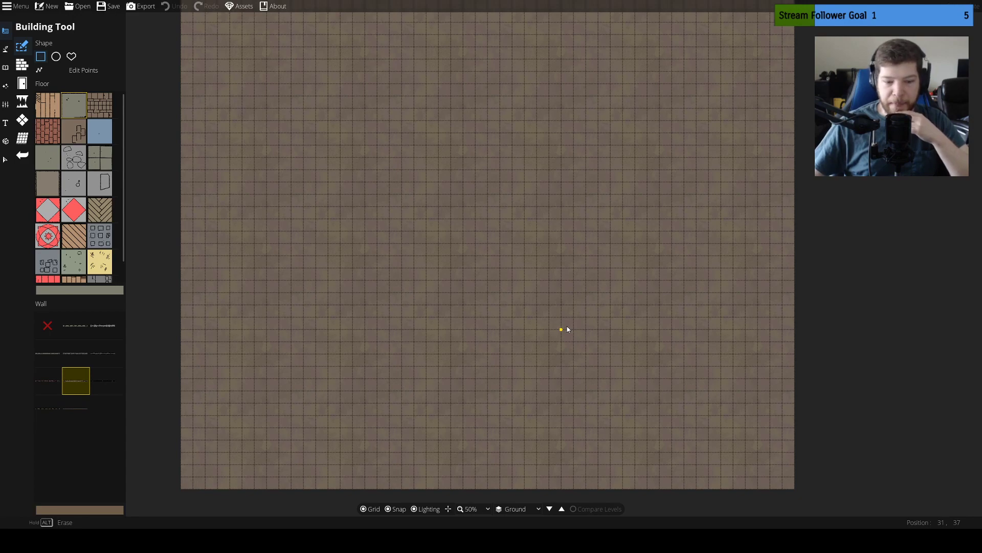
{"action": "left_click_drag", "start_coordinate": [512, 281], "coordinate": [506, 397]}
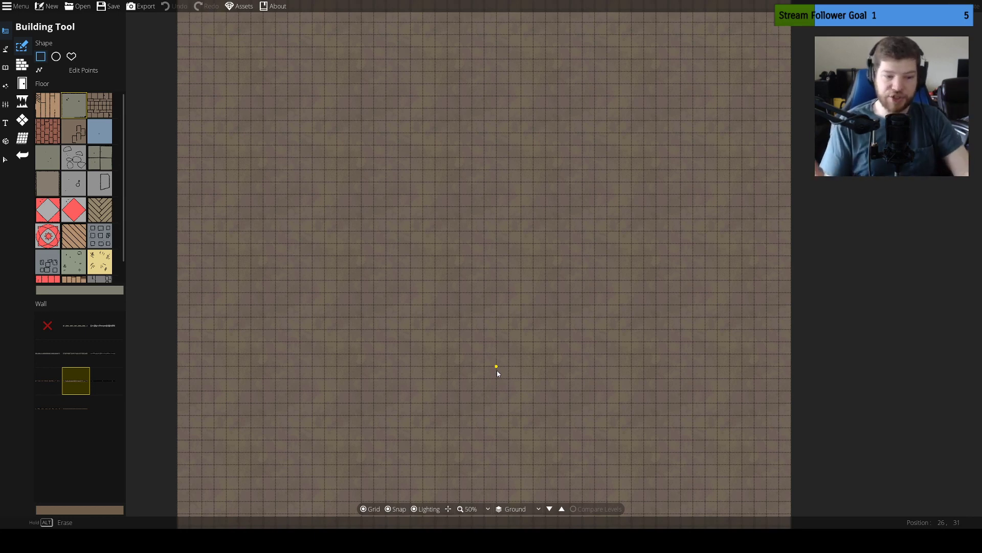
{"action": "left_click_drag", "start_coordinate": [474, 356], "coordinate": [514, 140]}
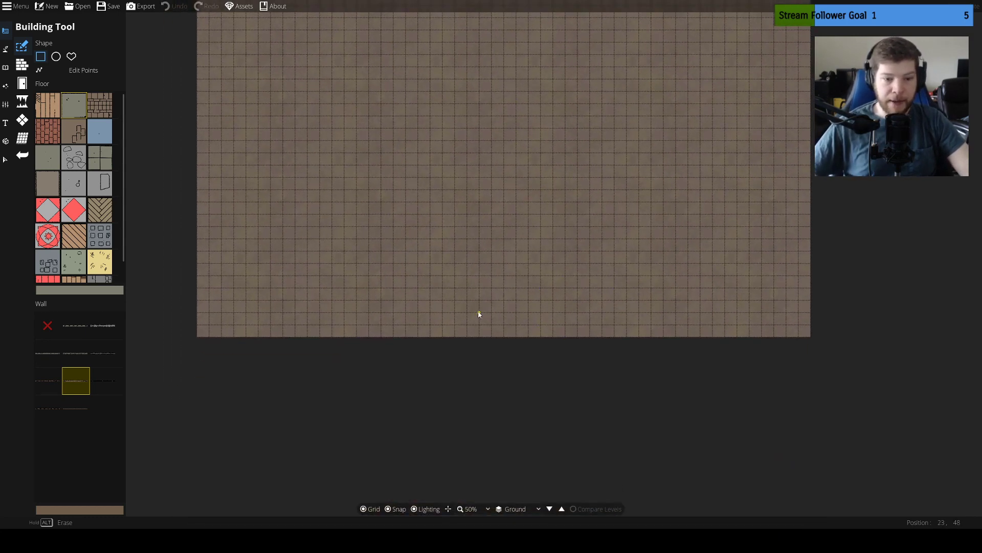
{"action": "left_click_drag", "start_coordinate": [588, 222], "coordinate": [575, 256]}
{"action": "left_click_drag", "start_coordinate": [350, 279], "coordinate": [385, 374]}
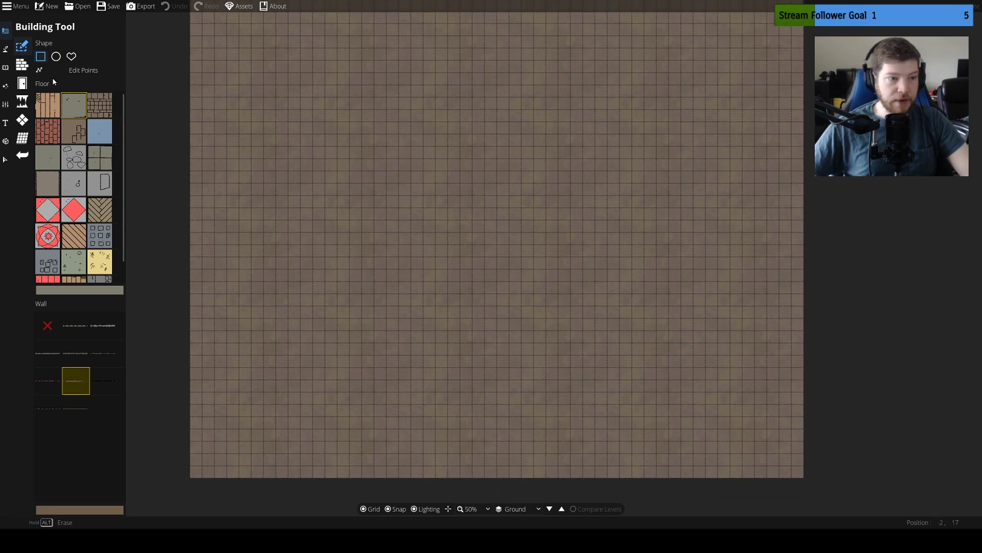
{"action": "left_click", "coordinate": [23, 64]}
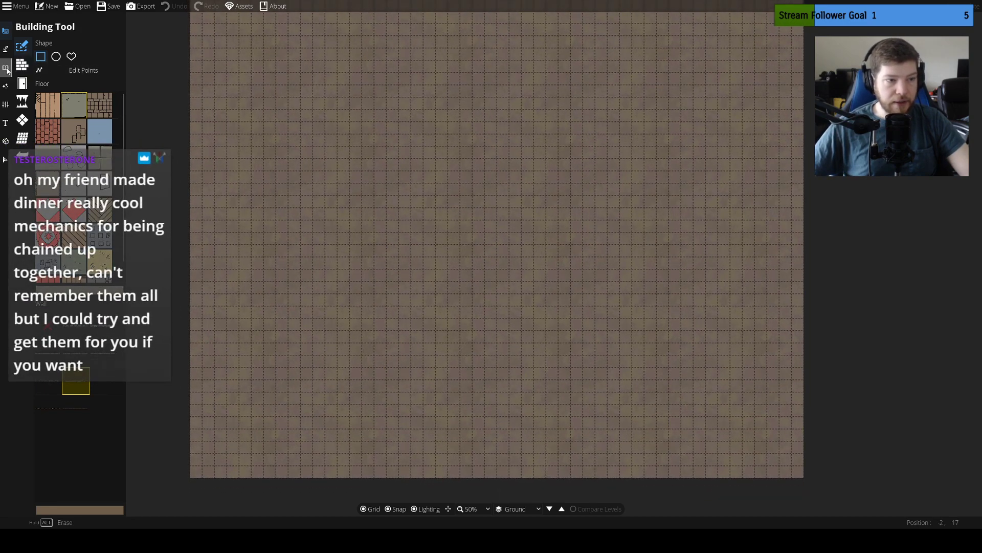
{"action": "left_click", "coordinate": [22, 98]}
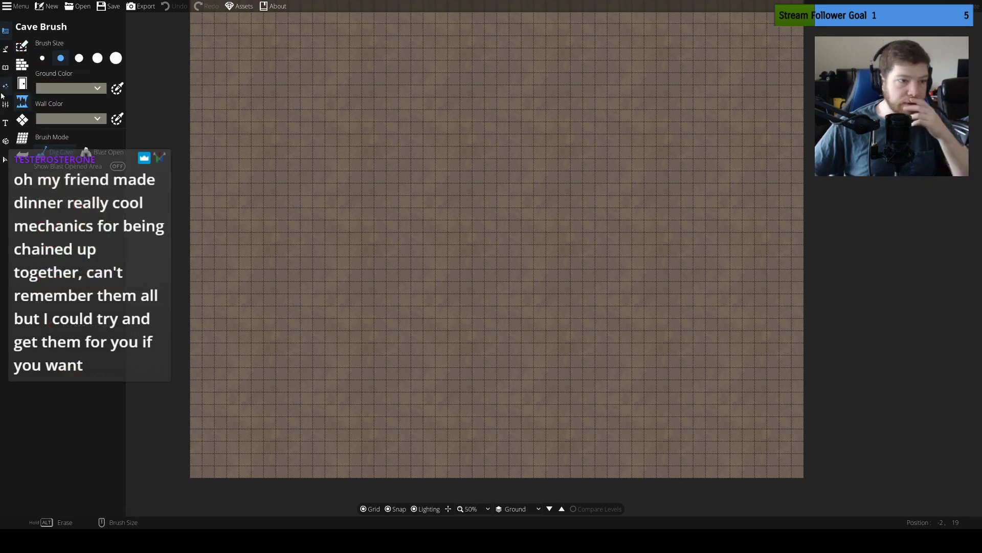
Paint Terrain Rocky across the full width of the map's lower part with brush size 25 and intensity 8
{"action": "mouse_move", "coordinate": [4, 54]}
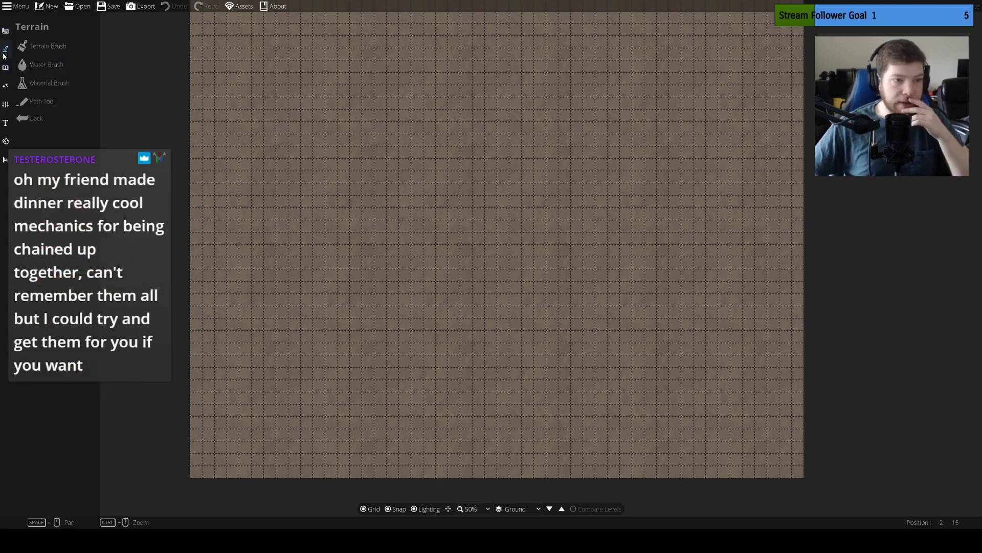
{"action": "left_click", "coordinate": [37, 51]}
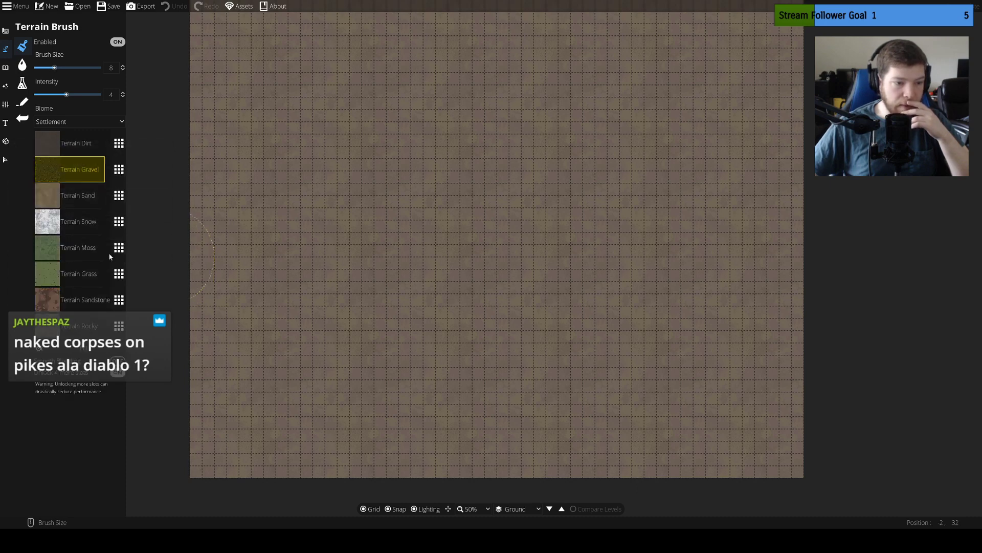
{"action": "left_click", "coordinate": [83, 327]}
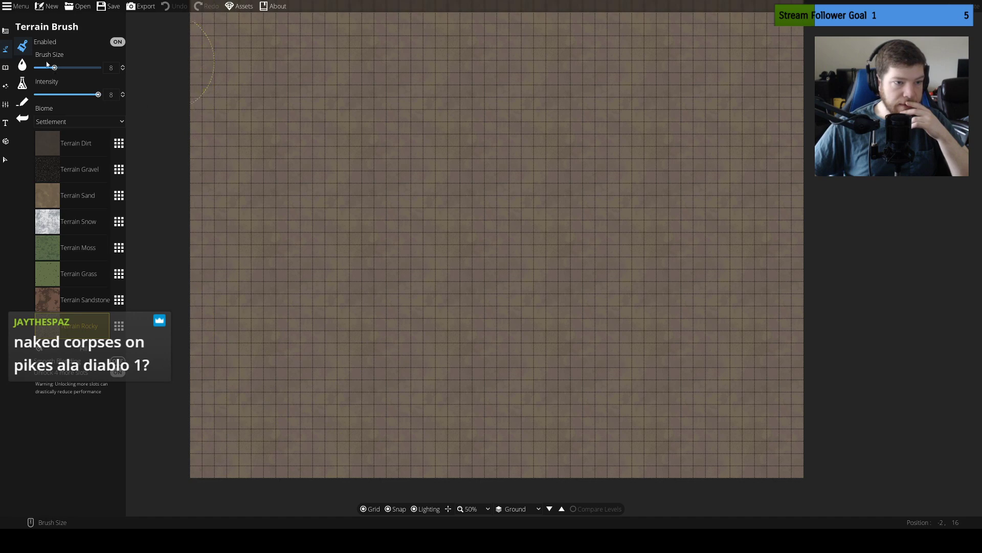
{"action": "left_click_drag", "start_coordinate": [60, 67], "coordinate": [99, 67]}
{"action": "mouse_move", "coordinate": [267, 381]}
{"action": "left_mouse_down"}
{"action": "mouse_move", "coordinate": [225, 418]}
{"action": "mouse_move", "coordinate": [236, 407]}
{"action": "mouse_move", "coordinate": [682, 434]}
{"action": "mouse_move", "coordinate": [807, 414]}
{"action": "left_mouse_up"}
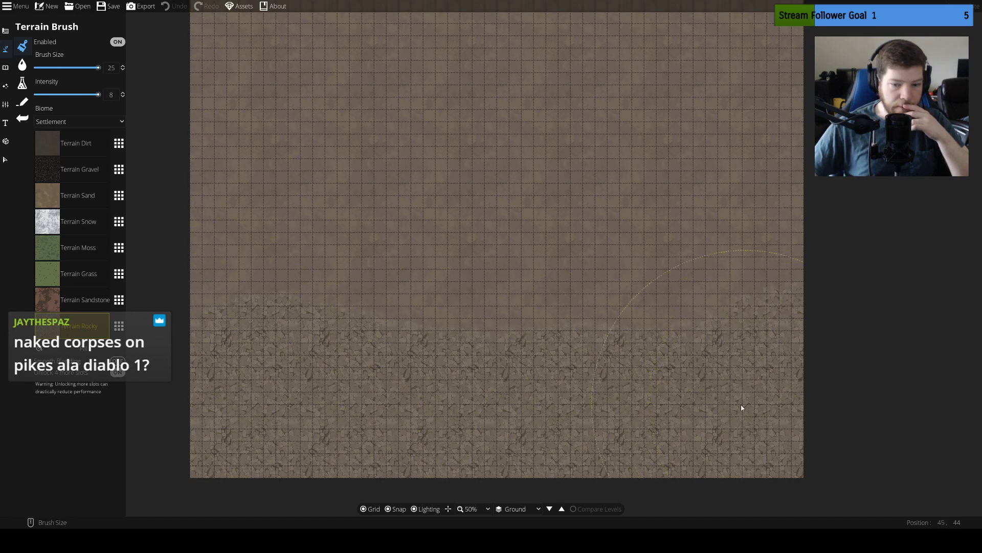
Try digging a narrow cave wall with the Cave Brush along the rocky terrain's upper edge, and undo it
{"action": "left_click", "coordinate": [6, 68]}
{"action": "left_click", "coordinate": [5, 30]}
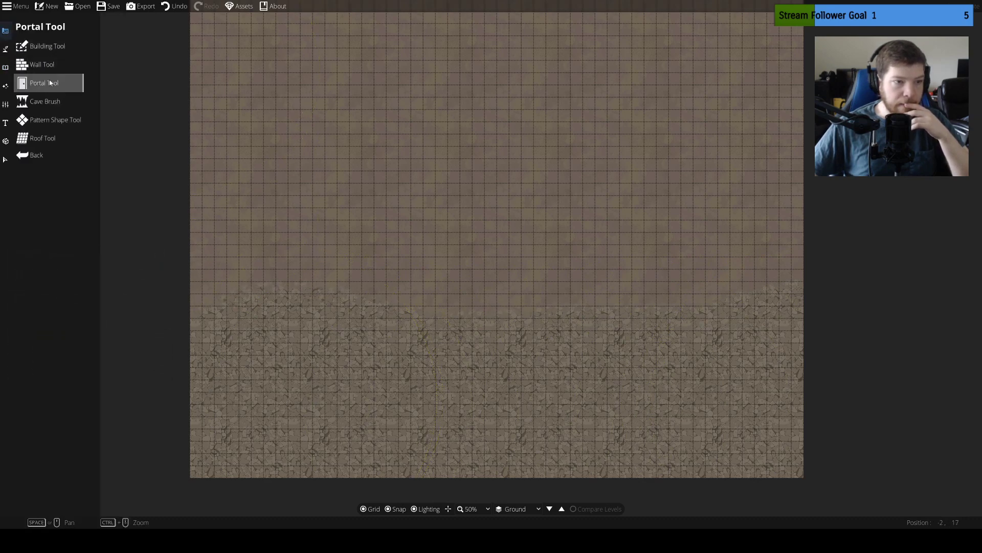
{"action": "left_click", "coordinate": [56, 104]}
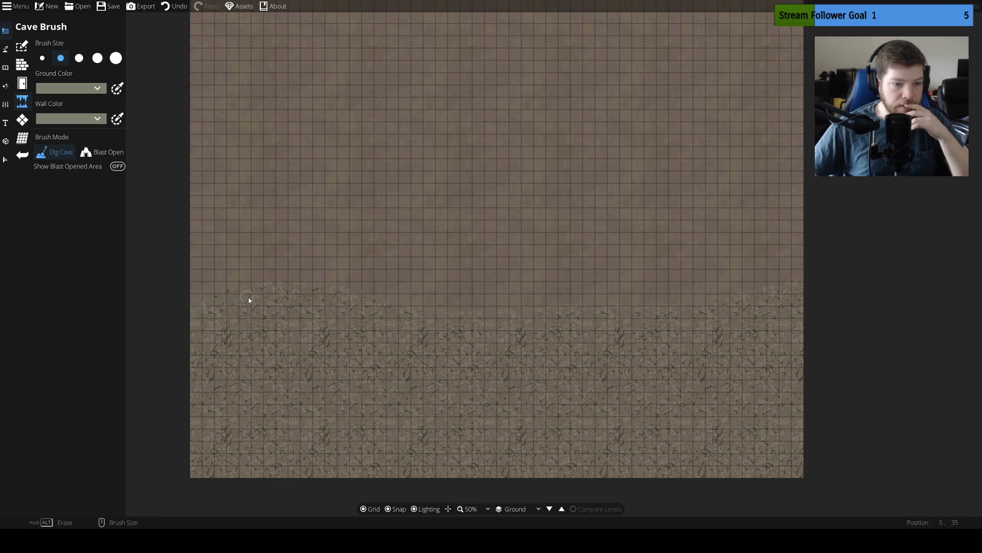
{"action": "left_click_drag", "start_coordinate": [311, 300], "coordinate": [321, 294]}
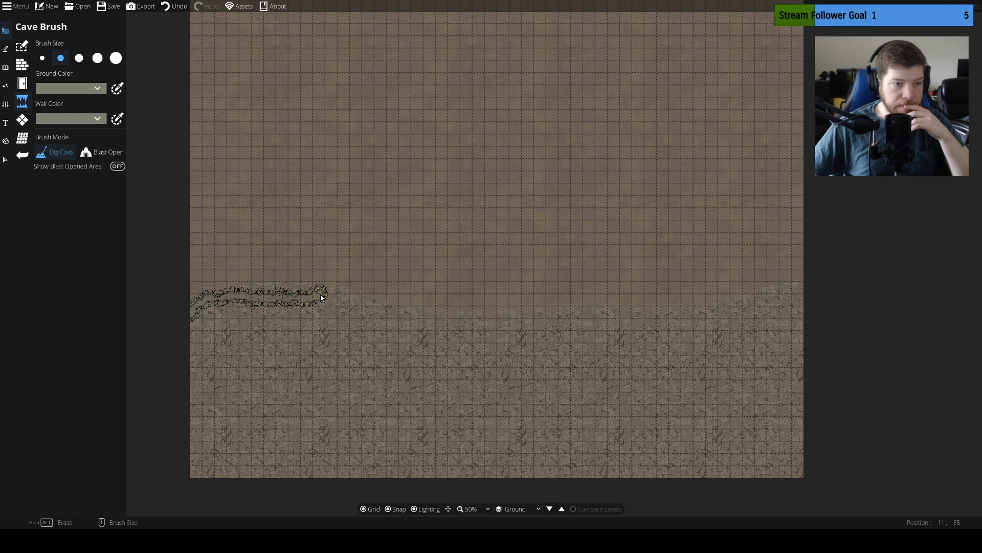
{"action": "key", "text": "ctrl+z"}
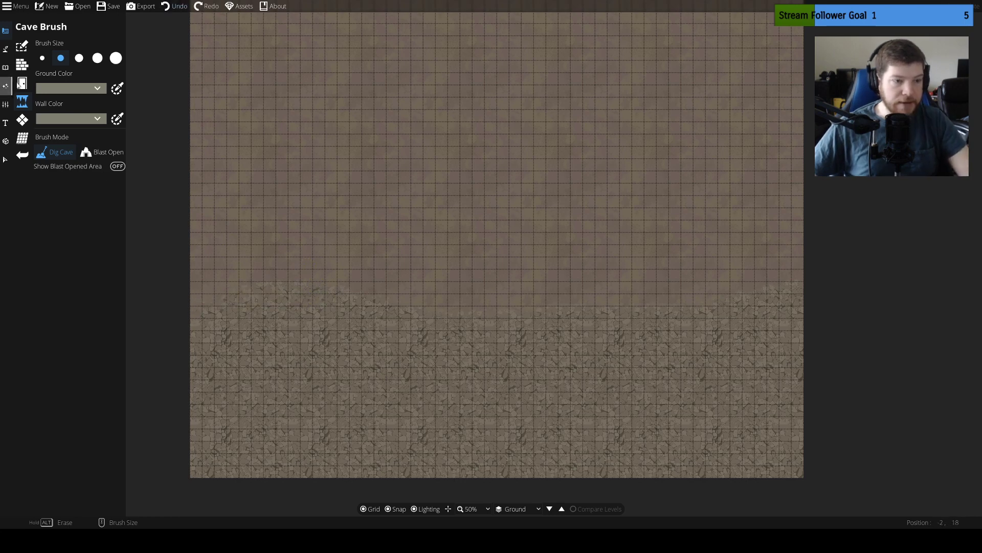
{"action": "left_click", "coordinate": [5, 141]}
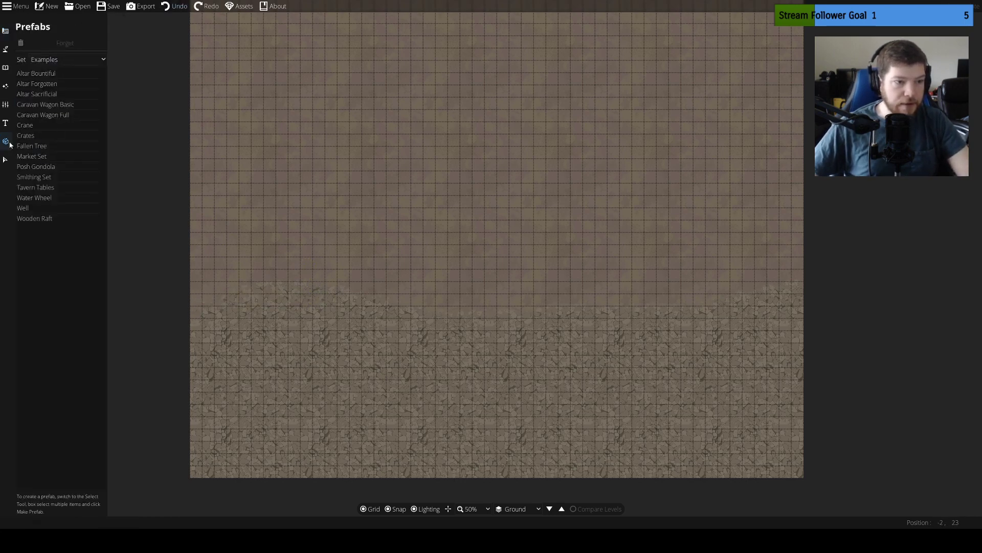
{"action": "left_click", "coordinate": [4, 124]}
{"action": "left_click", "coordinate": [5, 104]}
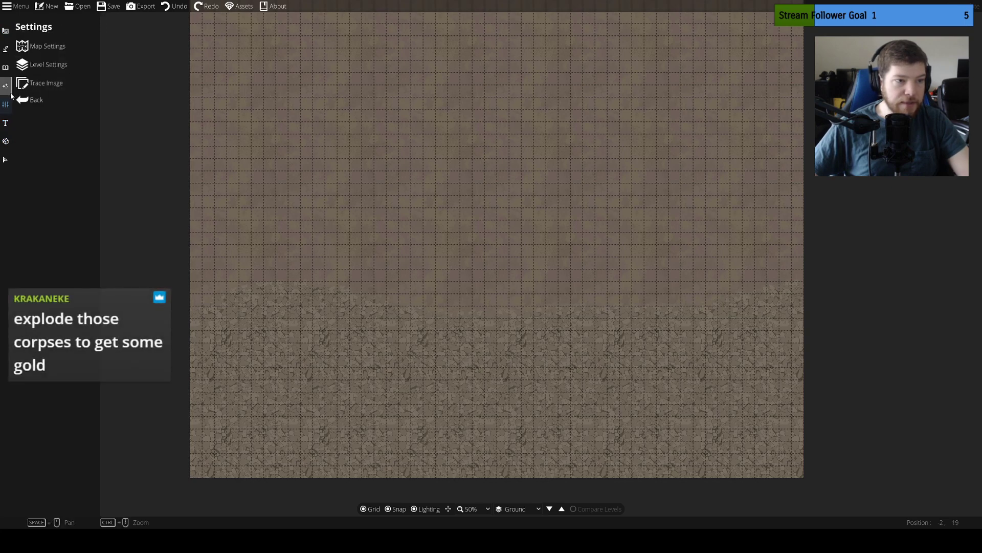
{"action": "left_click", "coordinate": [5, 86]}
{"action": "left_click", "coordinate": [2, 69]}
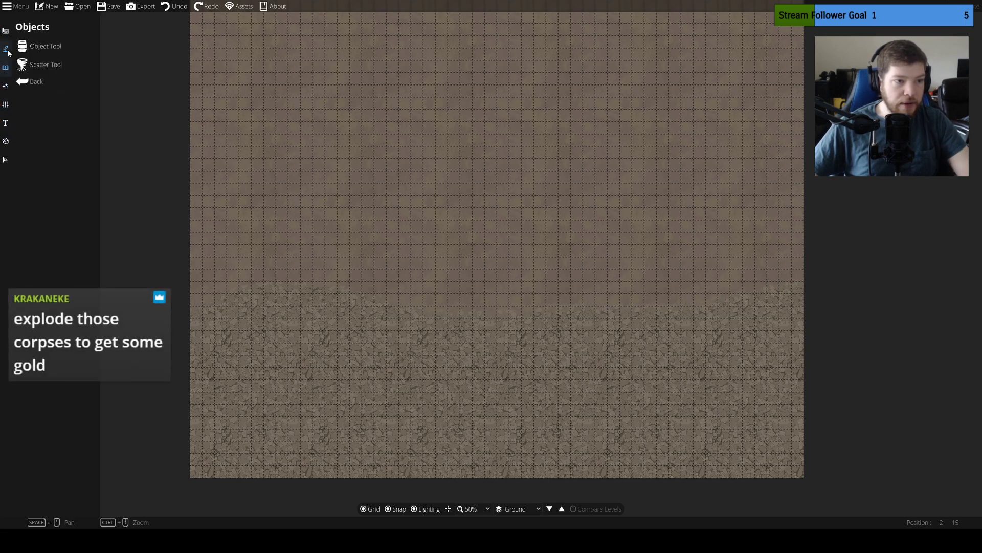
Draw a wavy cliff path of width 1 along the rocky terrain's upper edge, across the map's full width
{"action": "left_click", "coordinate": [6, 49]}
{"action": "left_click", "coordinate": [36, 100]}
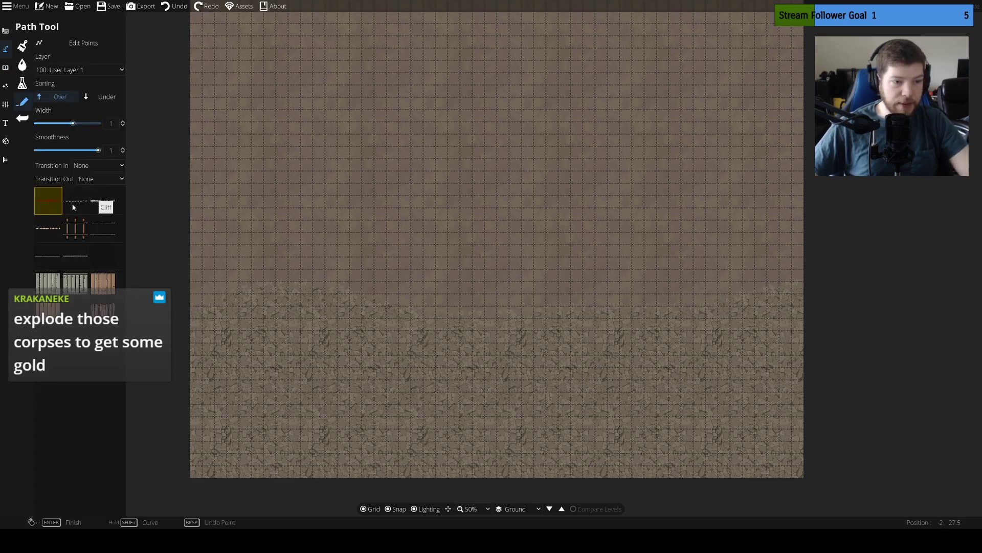
{"action": "left_click", "coordinate": [97, 203]}
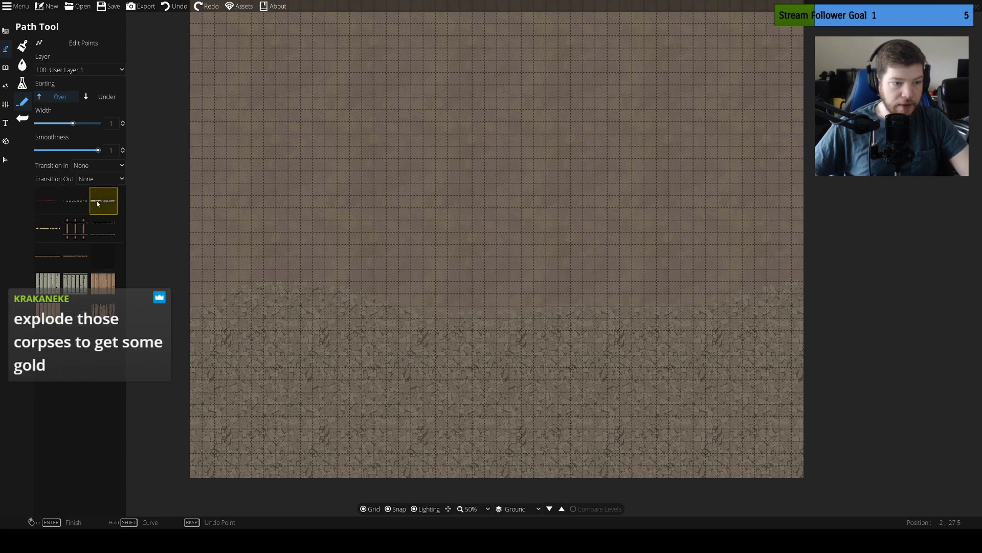
{"action": "left_click", "coordinate": [189, 364]}
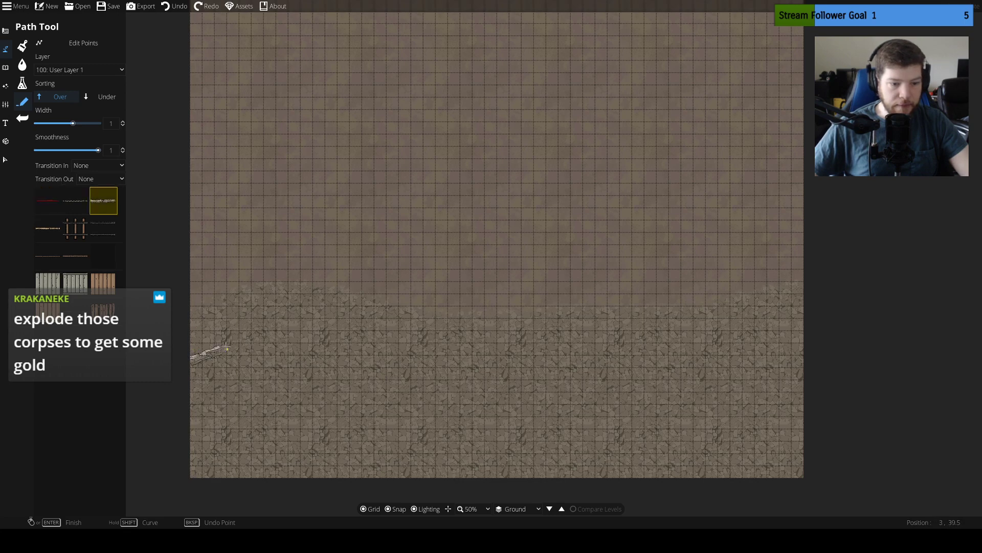
{"action": "mouse_move", "coordinate": [238, 337]}
{"action": "left_mouse_down"}
{"action": "mouse_move", "coordinate": [237, 323]}
{"action": "mouse_move", "coordinate": [307, 311]}
{"action": "mouse_move", "coordinate": [378, 329]}
{"action": "mouse_move", "coordinate": [428, 318]}
{"action": "mouse_move", "coordinate": [517, 340]}
{"action": "mouse_move", "coordinate": [636, 309]}
{"action": "mouse_move", "coordinate": [729, 303]}
{"action": "mouse_move", "coordinate": [811, 329]}
{"action": "mouse_move", "coordinate": [614, 358]}
{"action": "mouse_move", "coordinate": [820, 329]}
{"action": "mouse_move", "coordinate": [754, 381]}
{"action": "mouse_move", "coordinate": [805, 349]}
{"action": "left_mouse_up"}
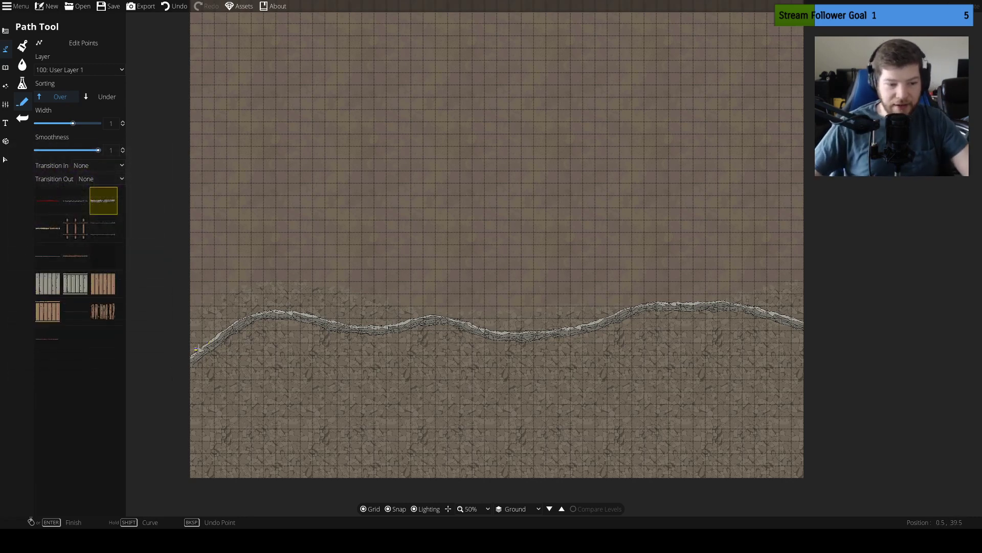
Draw a second width-1 cliff path just above the first one, following its curves across the full map
{"action": "left_click", "coordinate": [190, 340]}
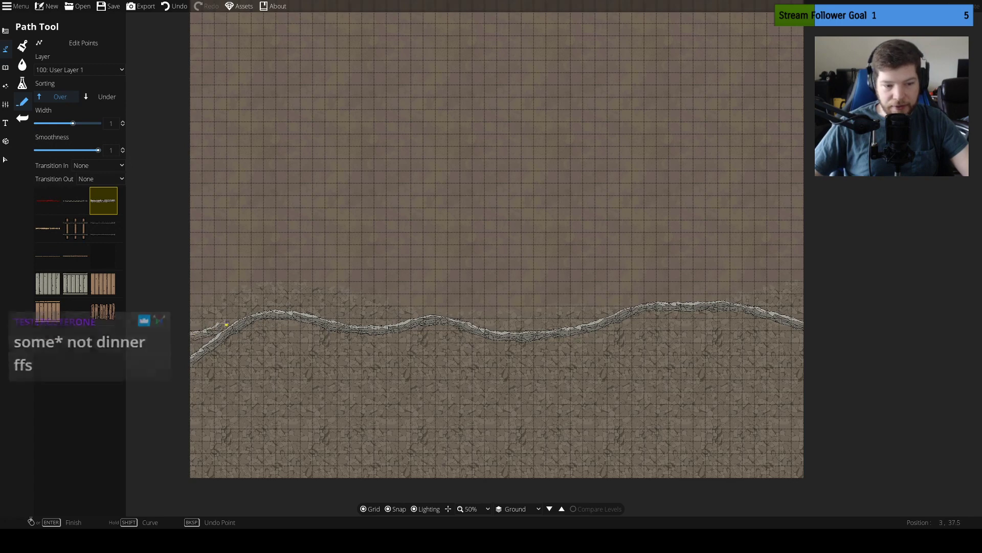
{"action": "left_click", "coordinate": [343, 311]}
{"action": "left_click", "coordinate": [392, 318]}
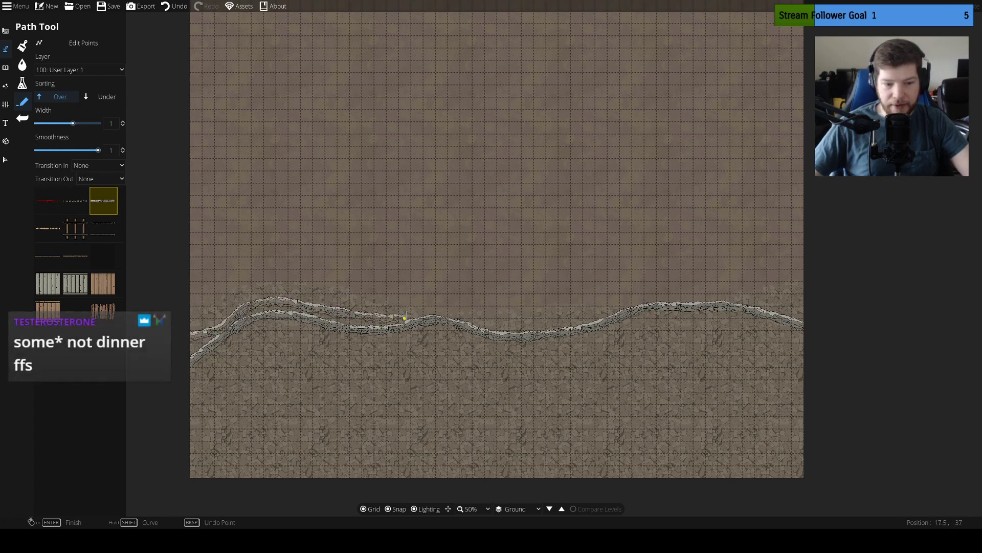
{"action": "left_click", "coordinate": [442, 312]}
{"action": "left_click", "coordinate": [478, 317]}
{"action": "left_click", "coordinate": [490, 329]}
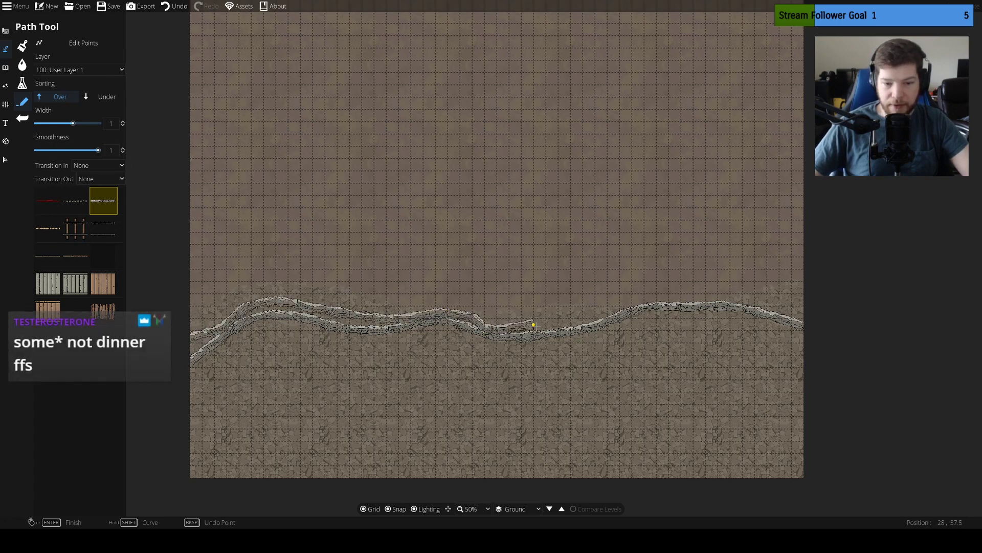
{"action": "left_click", "coordinate": [589, 318]}
{"action": "left_click", "coordinate": [648, 299]}
{"action": "left_click", "coordinate": [719, 294]}
{"action": "left_click", "coordinate": [760, 300]}
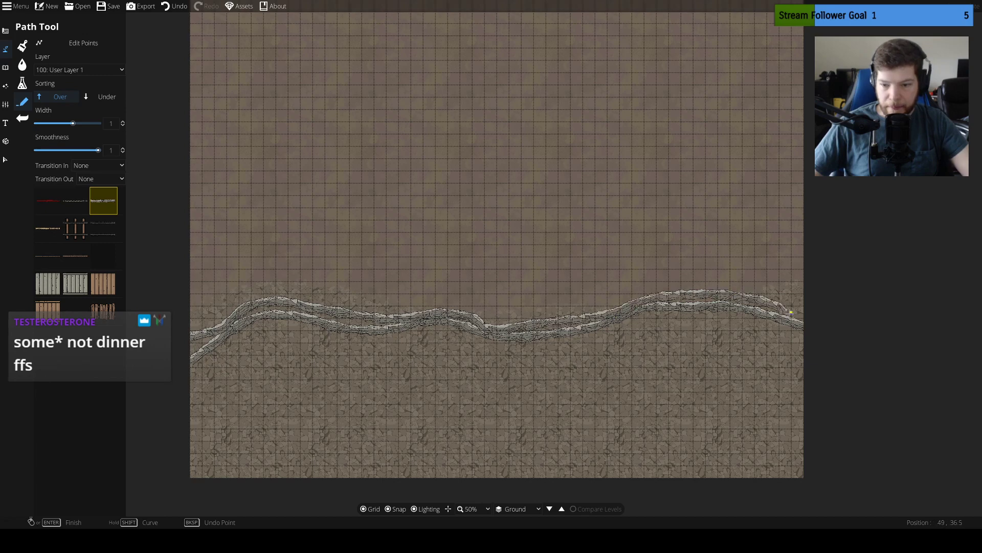
{"action": "left_click", "coordinate": [799, 318]}
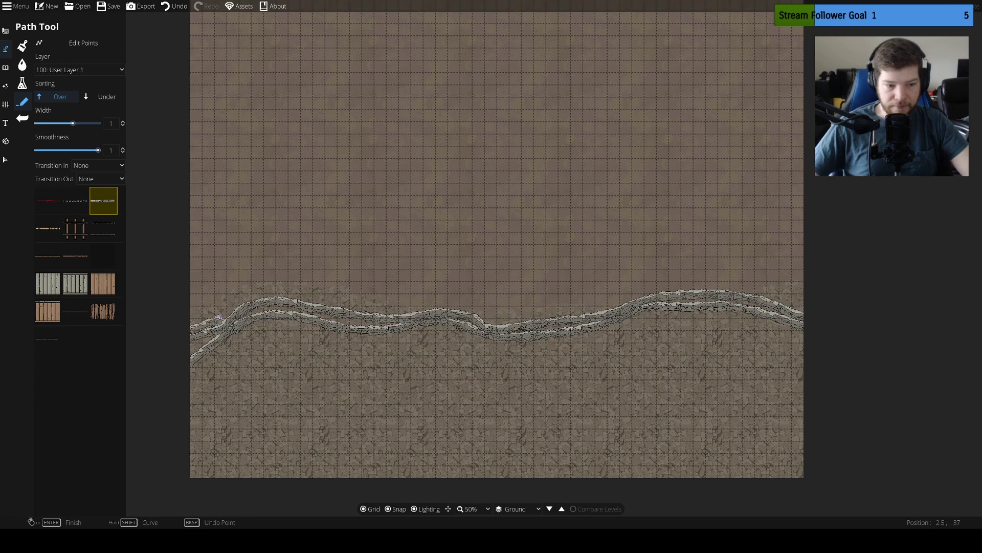
Add a third width-1 cliff path above the other two, arching higher near the map's west side
{"action": "left_click", "coordinate": [251, 288]}
{"action": "left_click", "coordinate": [276, 275]}
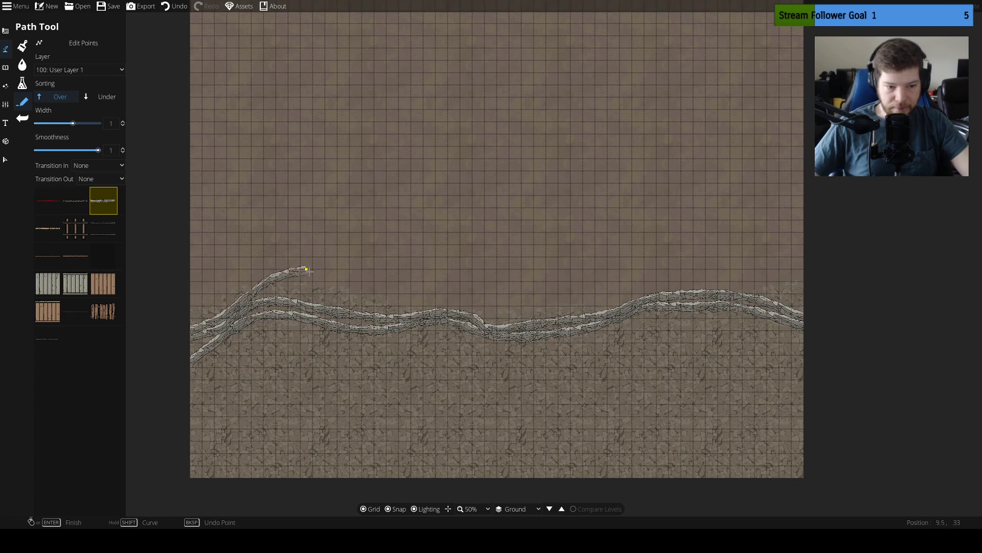
{"action": "left_click", "coordinate": [312, 274]}
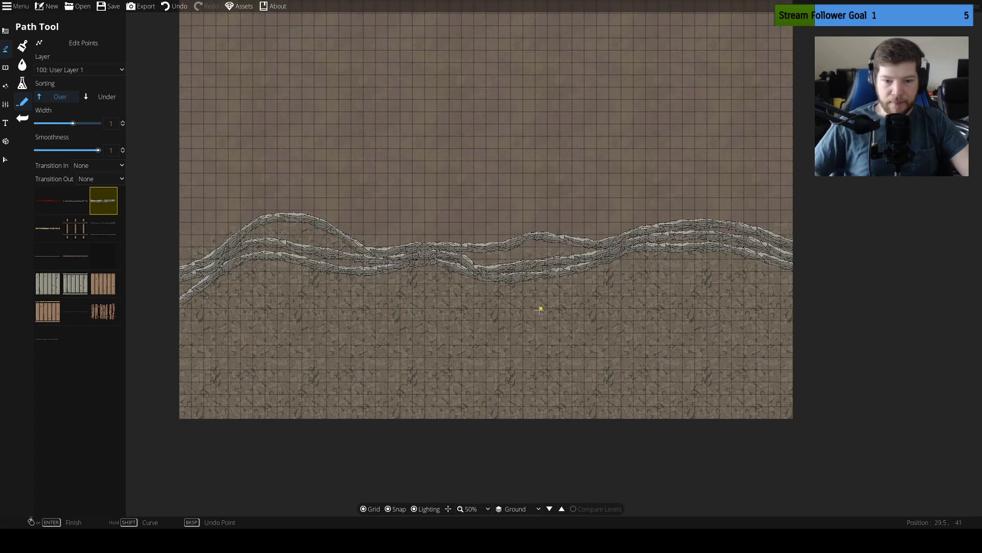
Try out the cliff path at width 5 on the open ground above the cliff lines
{"action": "scroll", "coordinate": [538, 307], "scroll_direction": "up", "scroll_amount": 2}
{"action": "scroll", "coordinate": [491, 289], "scroll_direction": "down", "scroll_amount": 3}
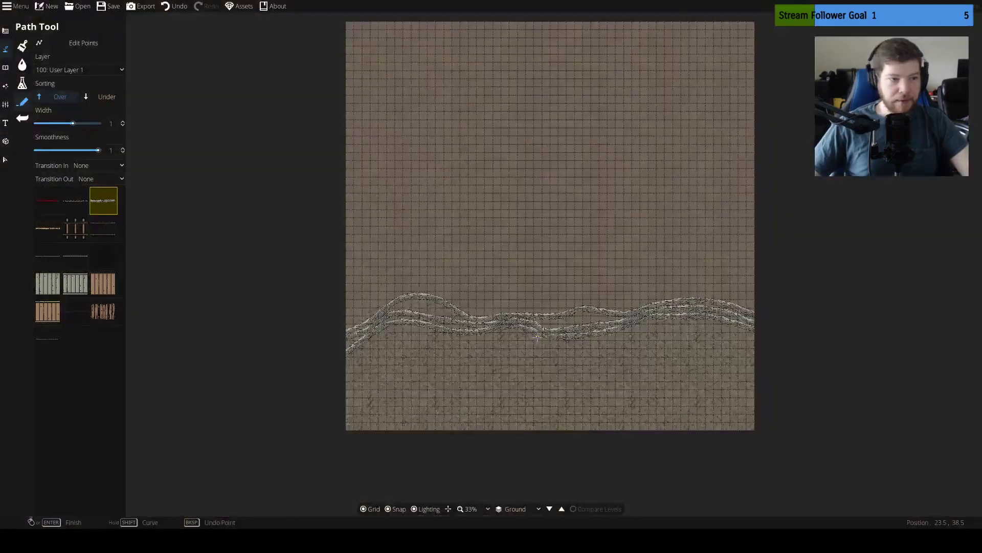
{"action": "scroll", "coordinate": [491, 289], "scroll_direction": "up", "scroll_amount": 2}
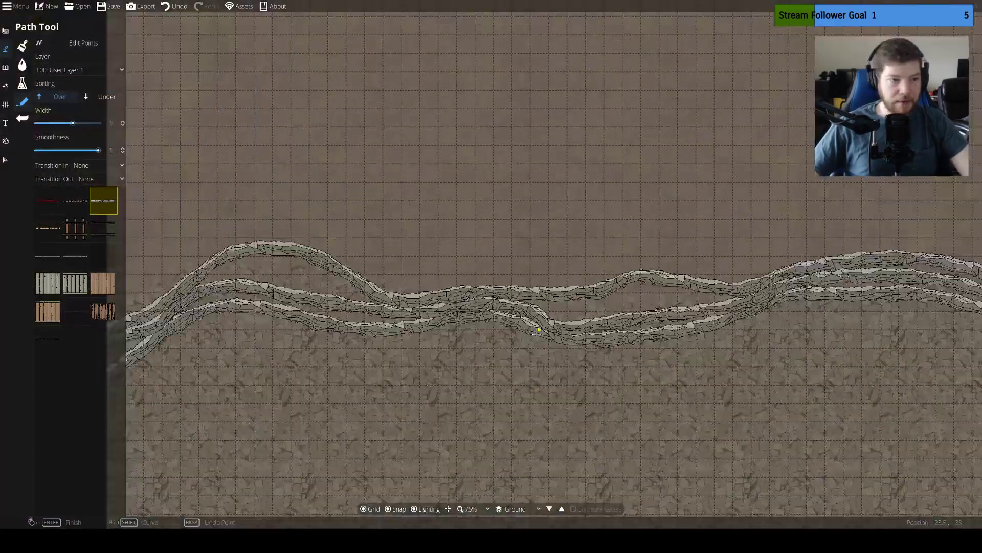
{"action": "left_click", "coordinate": [365, 119]}
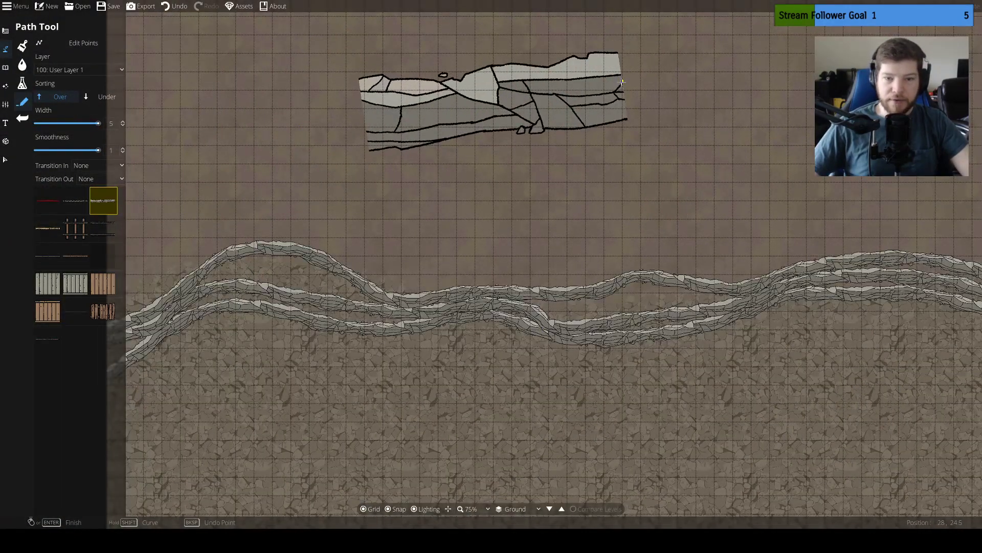
{"action": "left_click", "coordinate": [623, 82]}
Undo the cliff paths and the rocky terrain, and discard the wide cliff test pieces
{"action": "key", "text": "ctrl+z"}
{"action": "key", "text": "ctrl+z"}
{"action": "key", "text": "ctrl+z"}
{"action": "key", "text": "ctrl+z"}
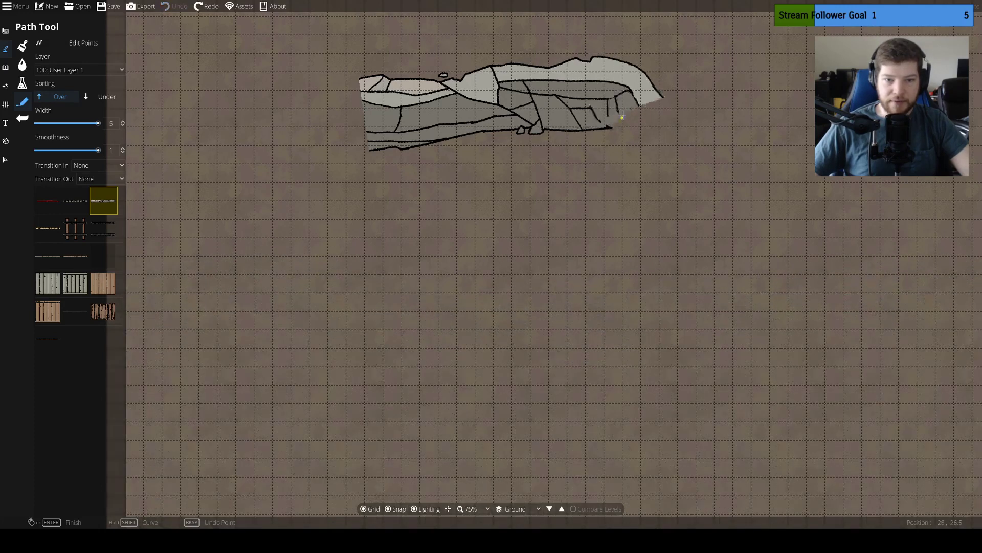
{"action": "right_click", "coordinate": [604, 126]}
{"action": "left_click", "coordinate": [495, 147]}
{"action": "key", "text": "ctrl+z"}
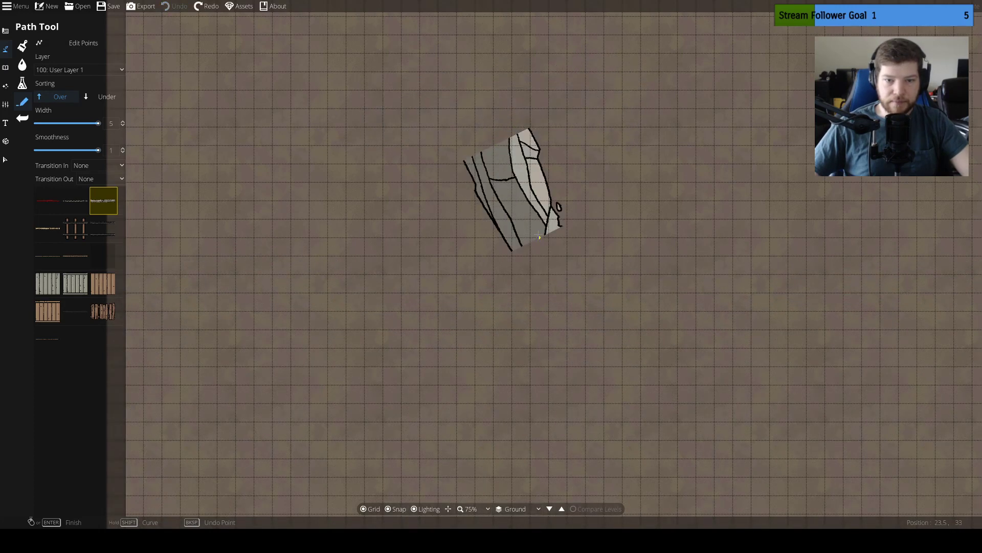
{"action": "right_click", "coordinate": [541, 229]}
{"action": "key", "text": "ctrl+z"}
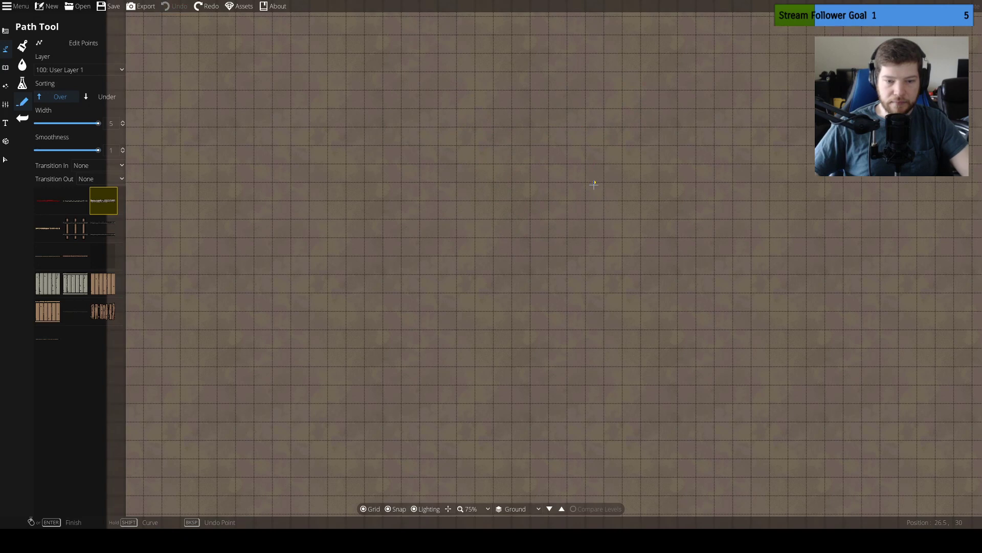
{"action": "scroll", "coordinate": [593, 184], "scroll_direction": "down", "scroll_amount": 2}
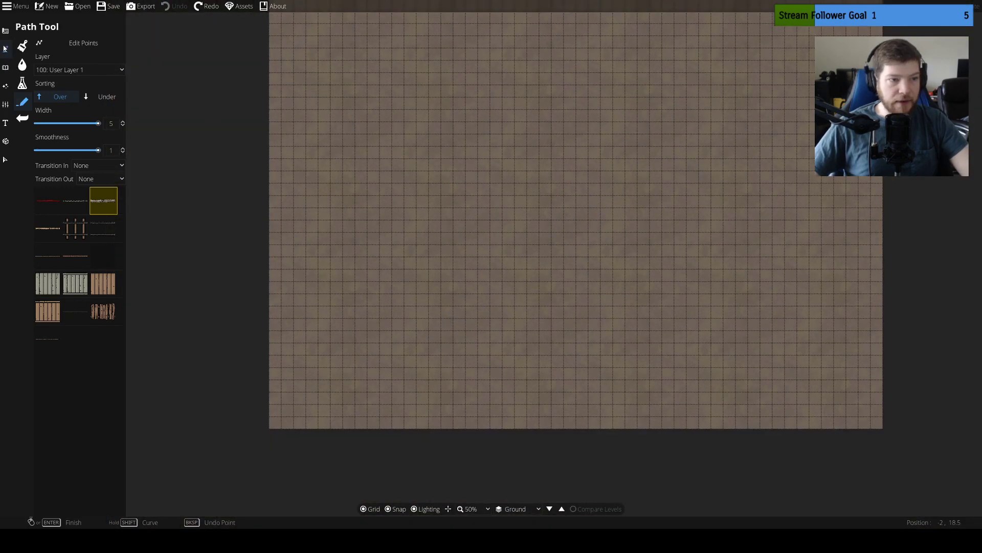
{"action": "left_click", "coordinate": [5, 31]}
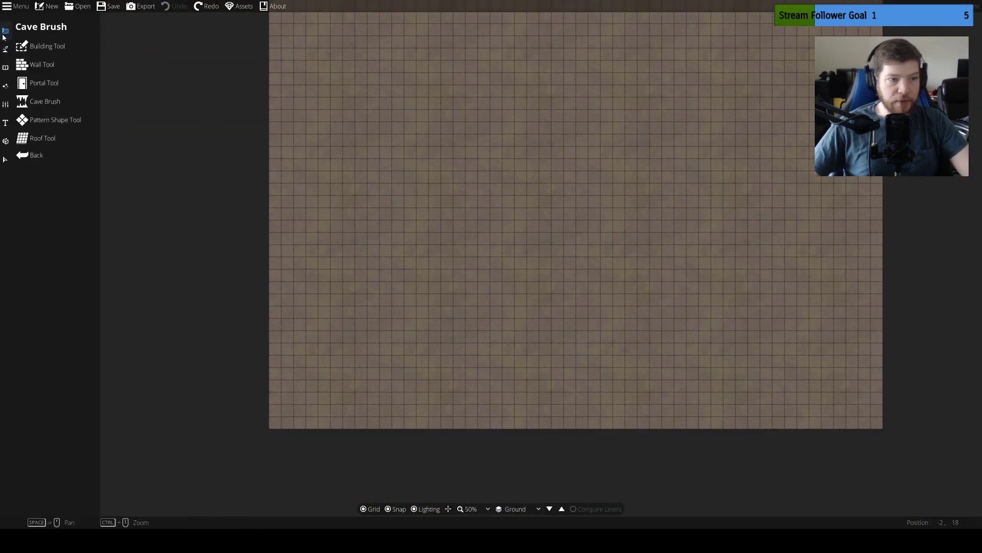
{"action": "left_click", "coordinate": [5, 67]}
{"action": "left_click", "coordinate": [7, 90]}
{"action": "left_click", "coordinate": [6, 104]}
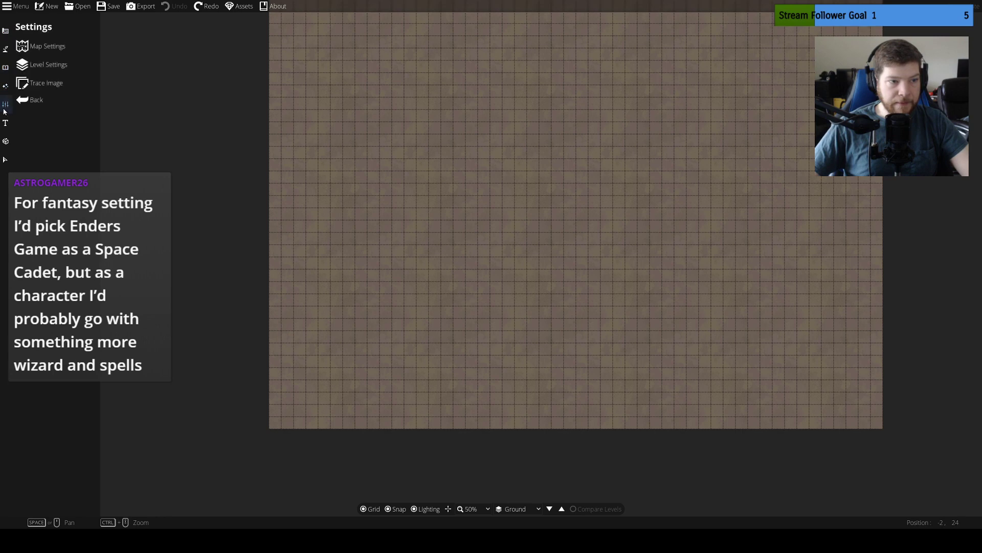
{"action": "left_click", "coordinate": [6, 124]}
{"action": "left_click", "coordinate": [6, 142]}
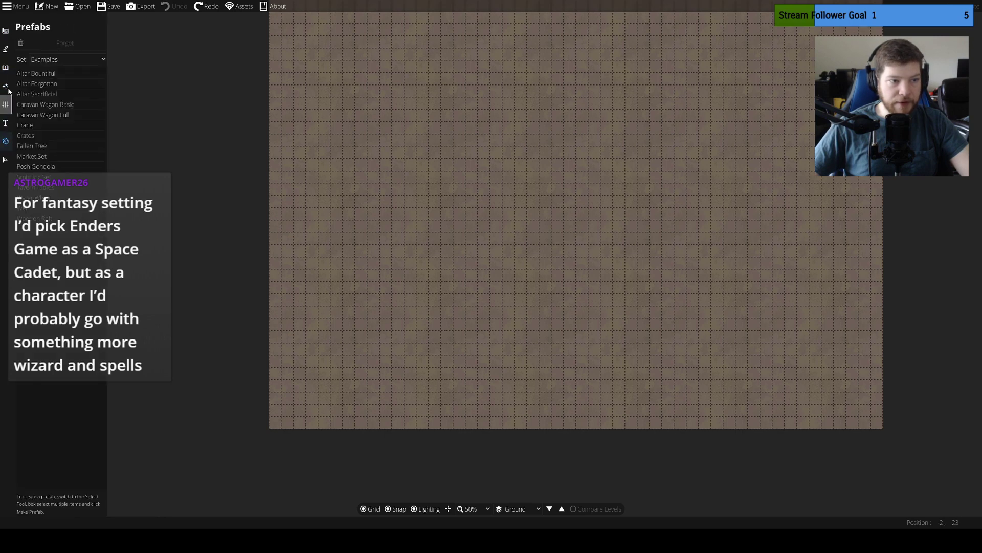
Paint Terrain Rocky across the map's lower part with brush size 25, and extend its central hump with brush size 13
{"action": "left_click", "coordinate": [6, 32]}
{"action": "left_click", "coordinate": [7, 48]}
{"action": "left_click", "coordinate": [26, 46]}
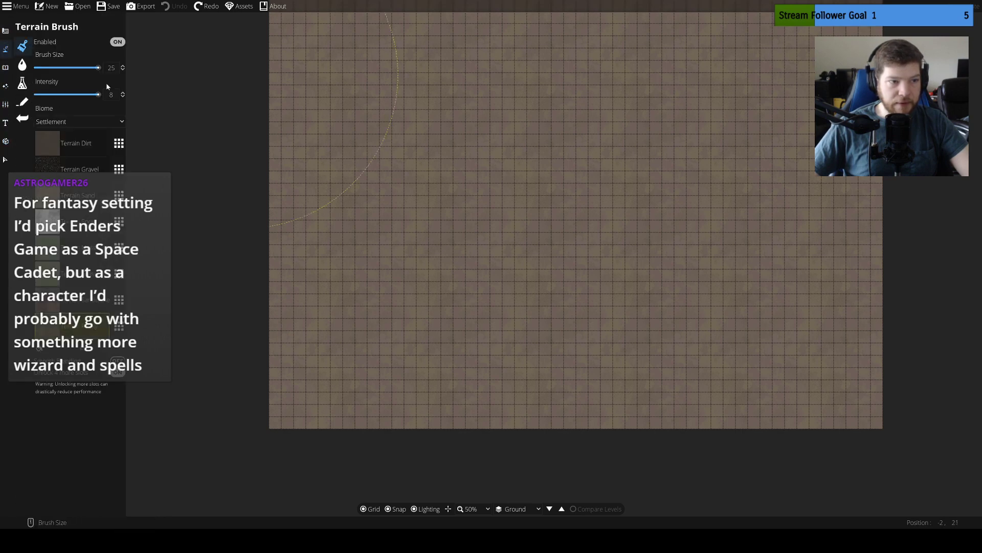
{"action": "mouse_move", "coordinate": [312, 362]}
{"action": "left_mouse_down"}
{"action": "mouse_move", "coordinate": [299, 388]}
{"action": "mouse_move", "coordinate": [332, 396]}
{"action": "mouse_move", "coordinate": [637, 406]}
{"action": "mouse_move", "coordinate": [808, 401]}
{"action": "mouse_move", "coordinate": [887, 366]}
{"action": "left_mouse_up"}
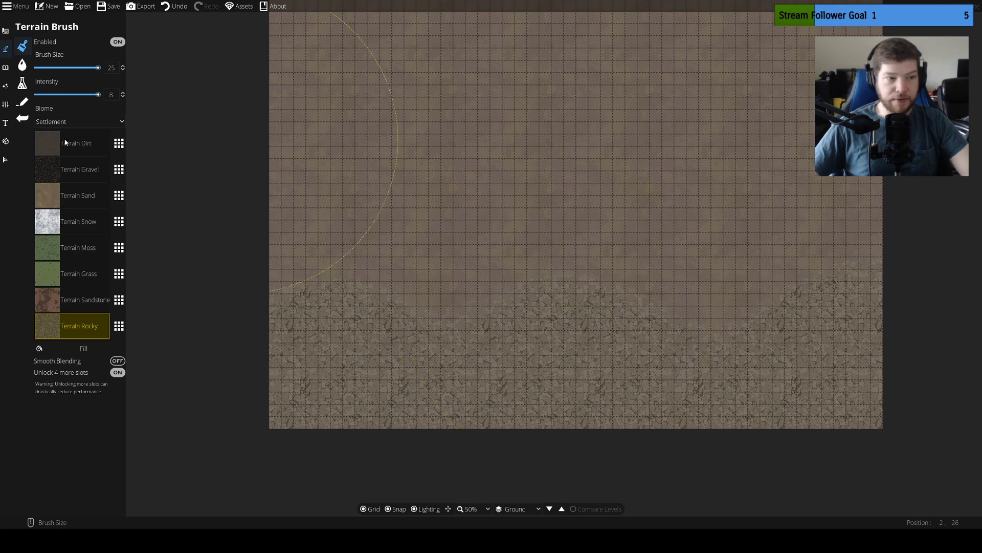
{"action": "left_click_drag", "start_coordinate": [70, 68], "coordinate": [67, 68]}
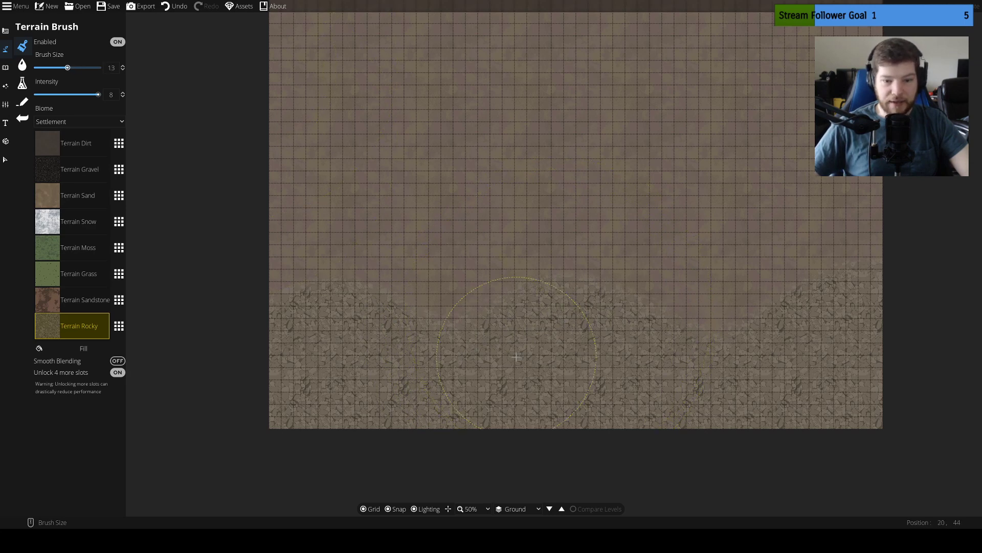
{"action": "mouse_move", "coordinate": [578, 309]}
{"action": "left_mouse_down"}
{"action": "mouse_move", "coordinate": [586, 318]}
{"action": "mouse_move", "coordinate": [520, 324]}
{"action": "mouse_move", "coordinate": [552, 329]}
{"action": "left_mouse_up"}
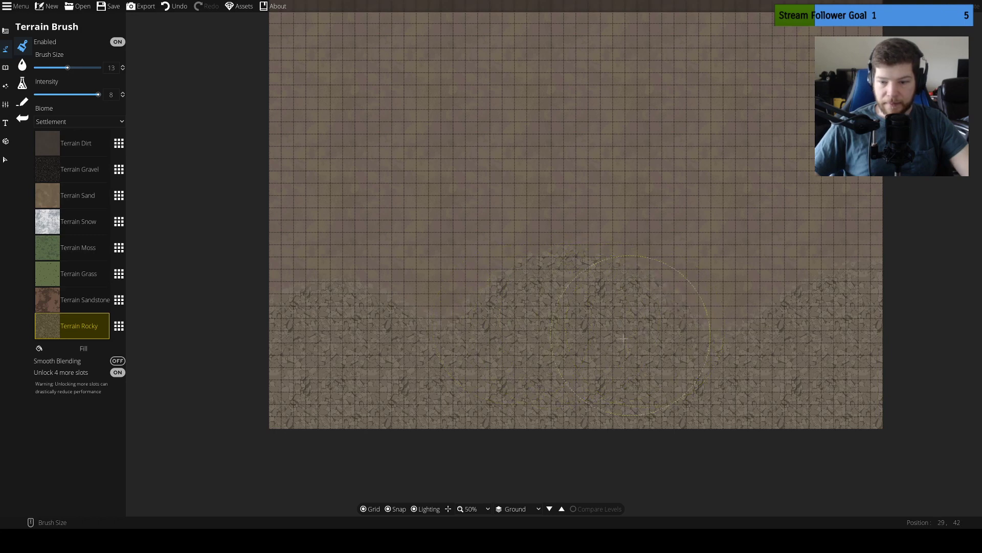
Switch from the terrain brush to the Path Tool for drawing the cliff
{"action": "left_click", "coordinate": [28, 63]}
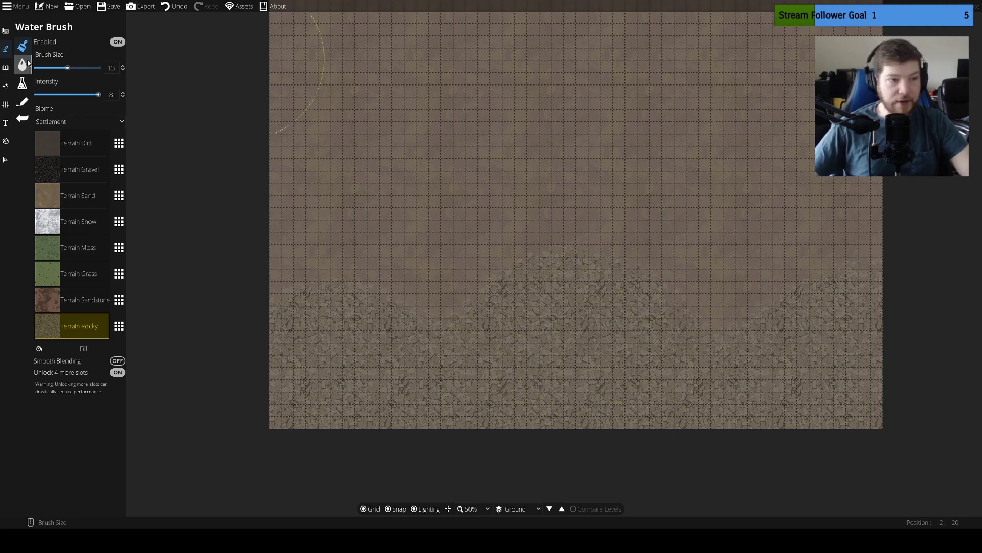
{"action": "left_click", "coordinate": [5, 31]}
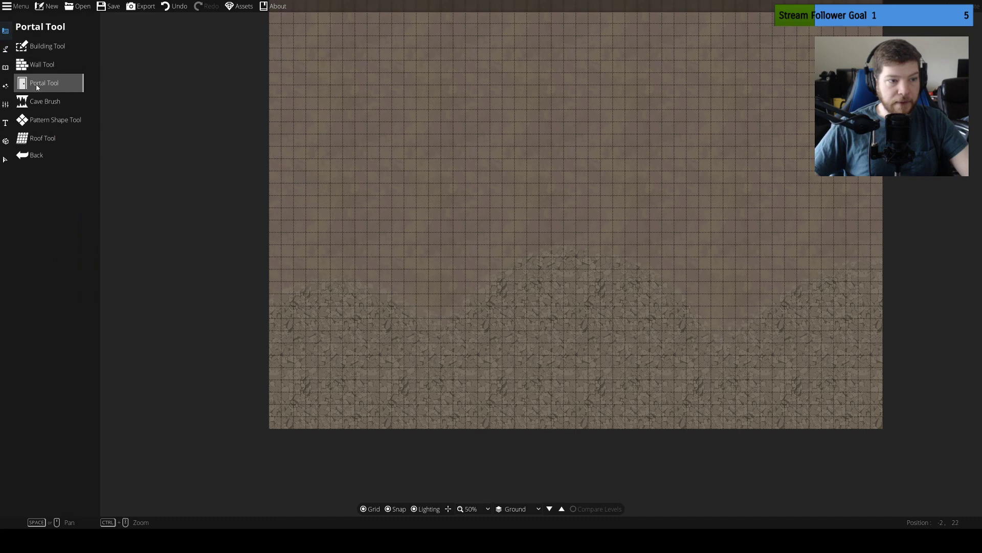
{"action": "left_click", "coordinate": [5, 48]}
{"action": "left_click", "coordinate": [54, 101]}
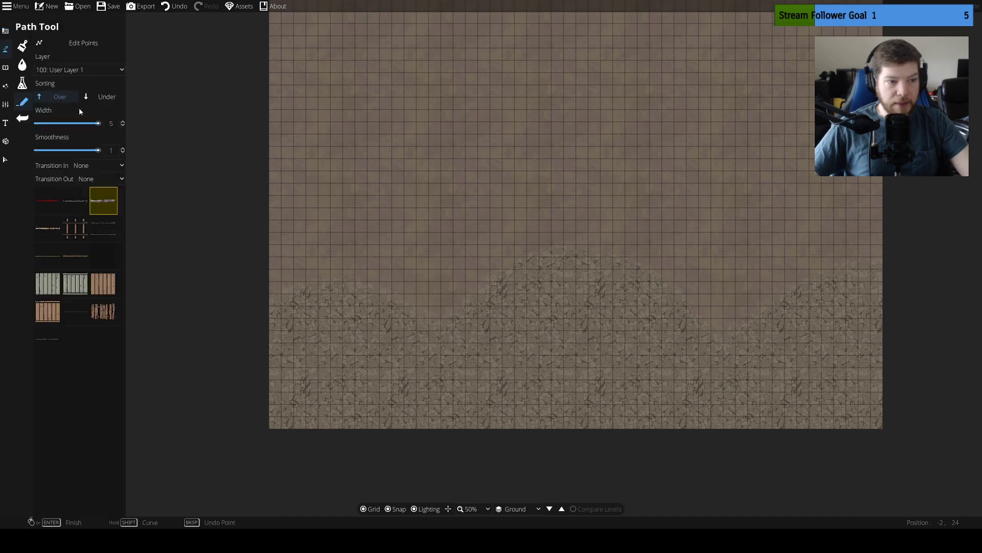
Try a width-5 cliff path along the rocky terrain's edge, from the map's west side to its east side
{"action": "left_click", "coordinate": [274, 304]}
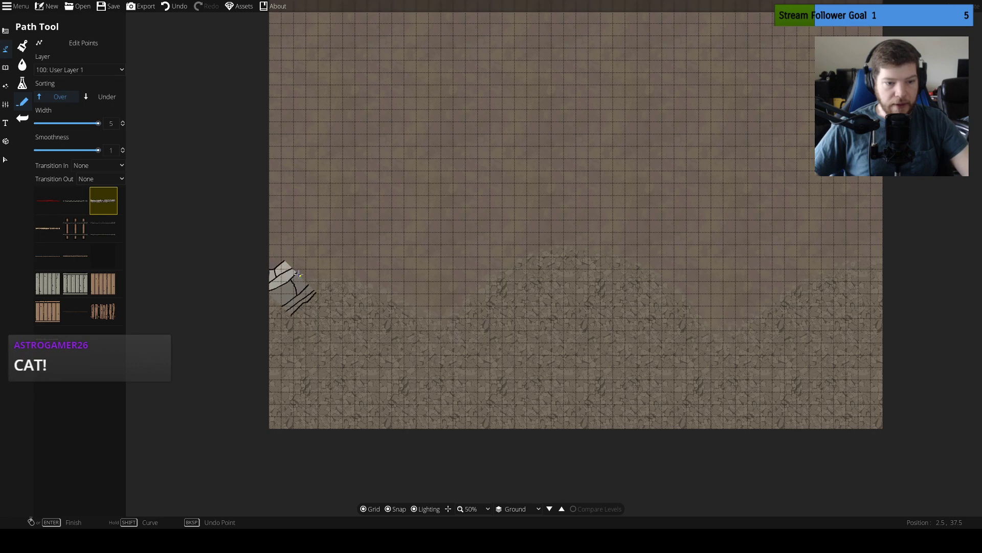
{"action": "key", "text": "ctrl+z"}
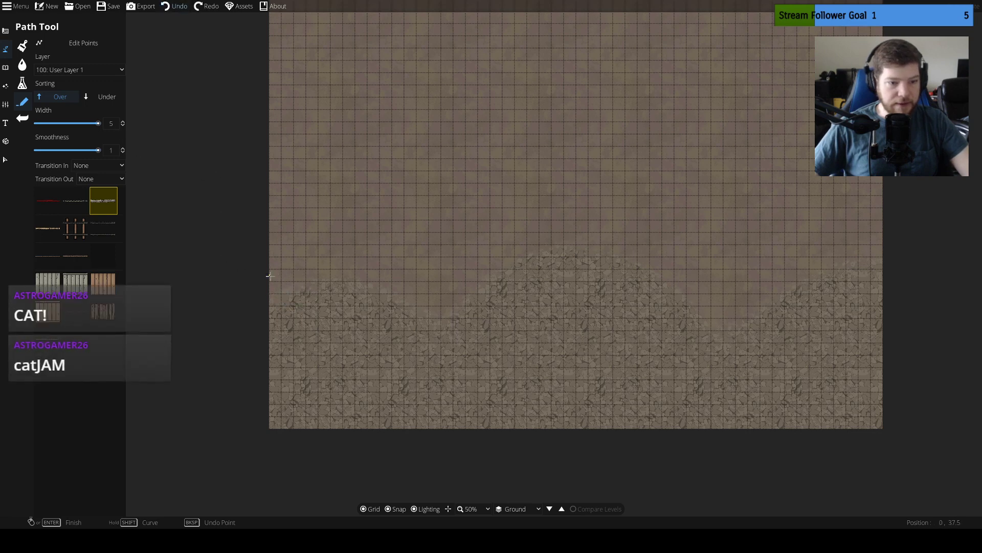
{"action": "left_click", "coordinate": [261, 276]}
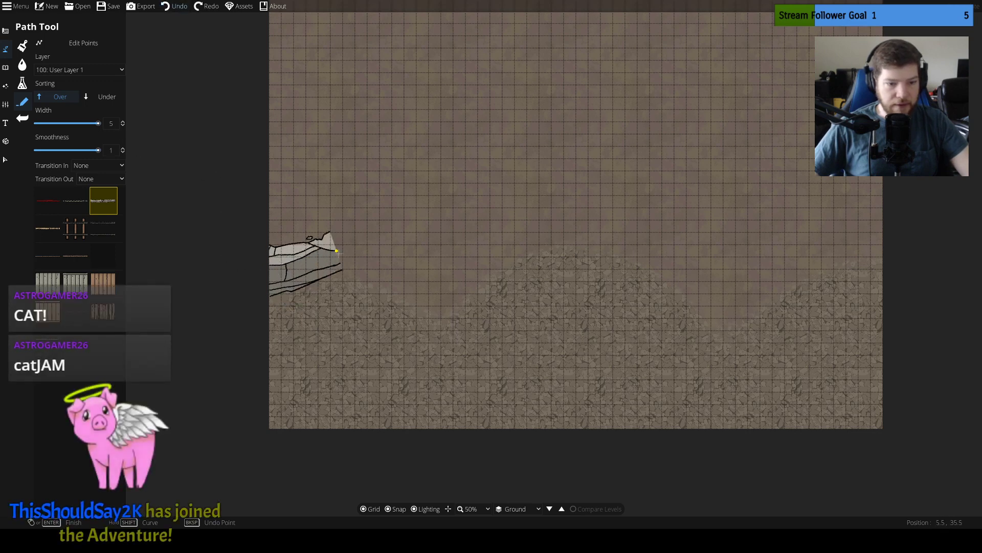
{"action": "left_click", "coordinate": [355, 257]}
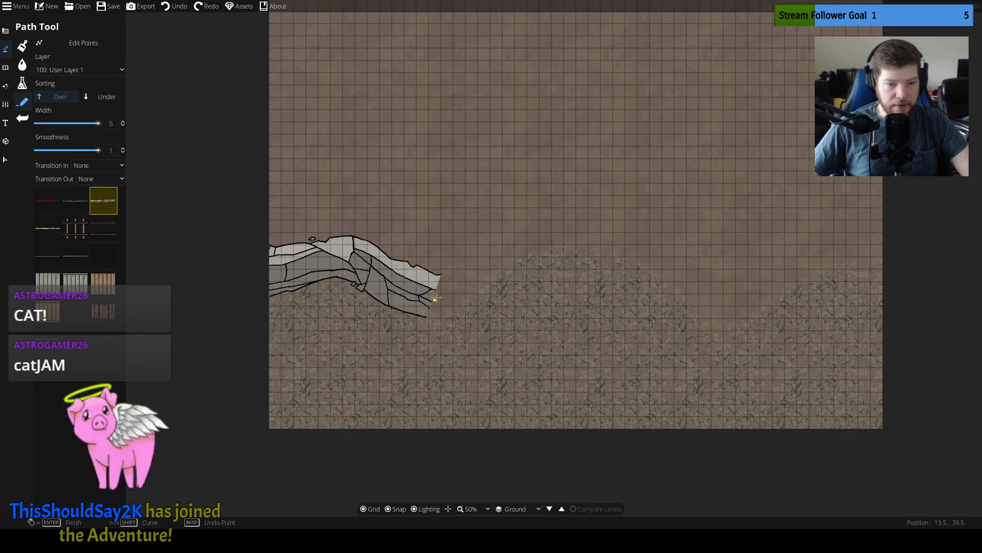
{"action": "left_click", "coordinate": [453, 300]}
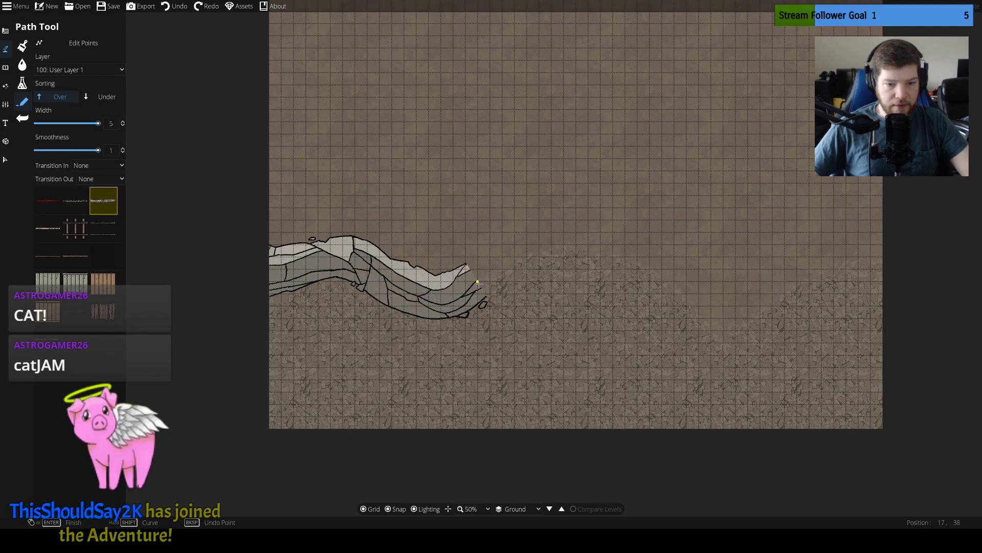
{"action": "left_click", "coordinate": [545, 239]}
{"action": "left_click", "coordinate": [658, 264]}
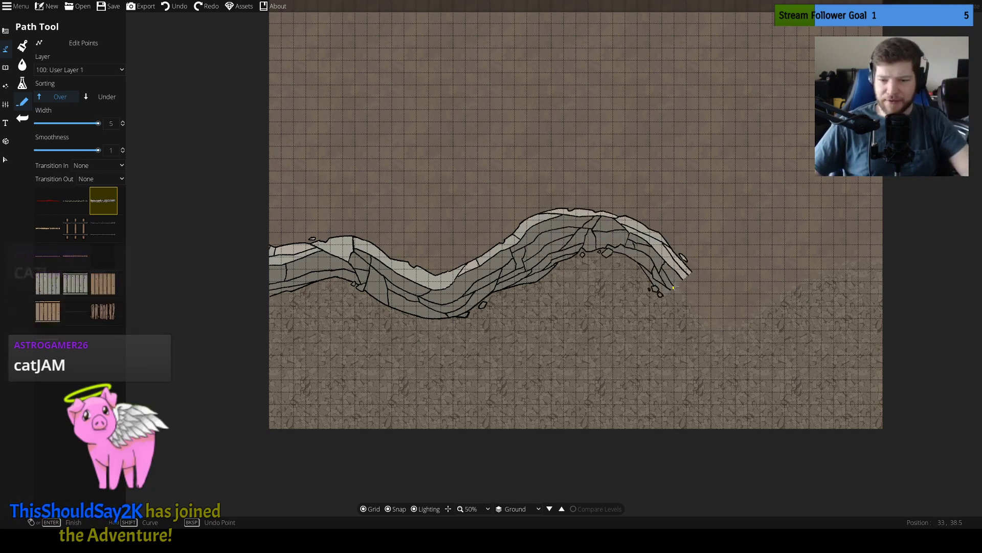
{"action": "left_click", "coordinate": [755, 312]}
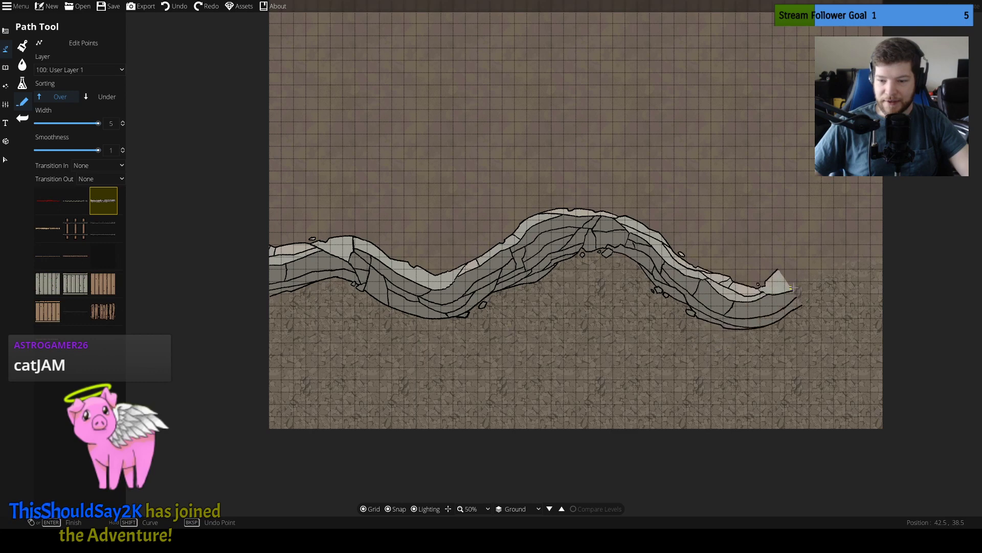
{"action": "left_click", "coordinate": [840, 256]}
{"action": "left_click", "coordinate": [900, 244]}
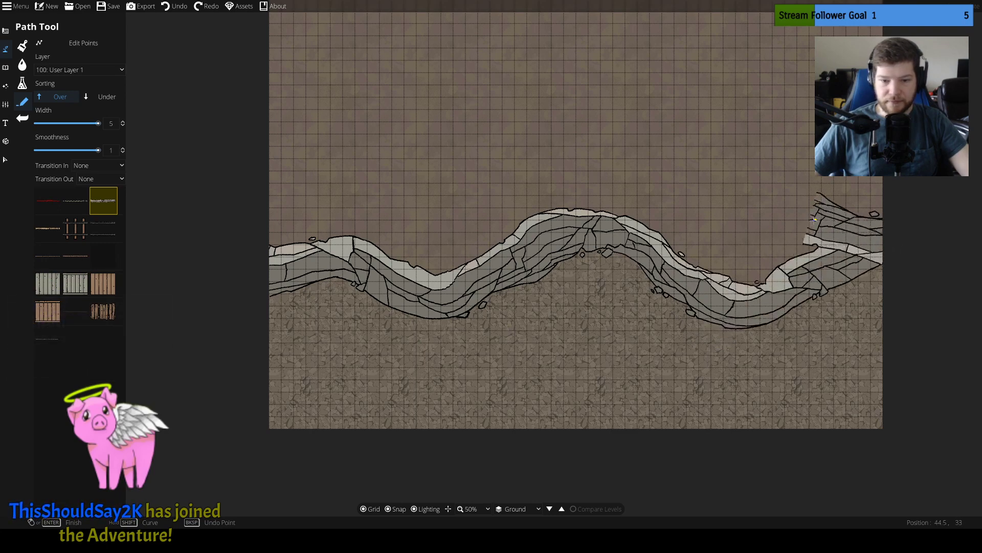
{"action": "key", "text": "Escape"}
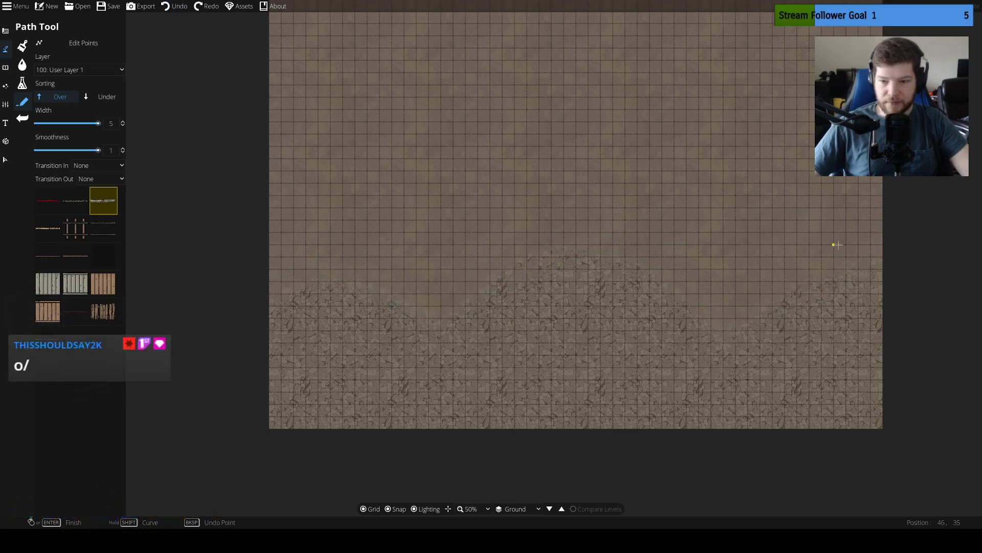
Try the width-5 cliff again with more closely spaced points following the rocky edge, and undo it
{"action": "left_click", "coordinate": [269, 300]}
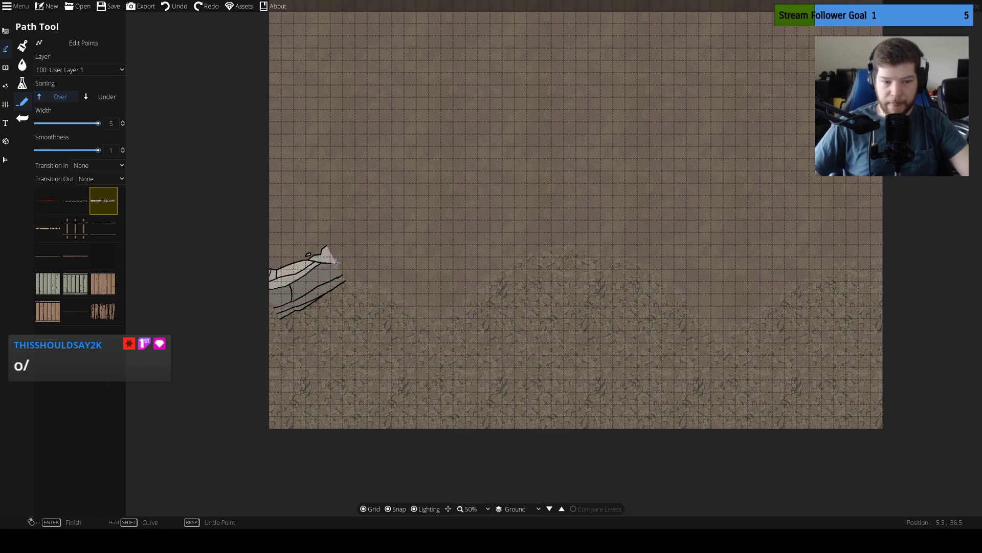
{"action": "left_click", "coordinate": [337, 269]}
{"action": "left_click", "coordinate": [409, 281]}
{"action": "left_click", "coordinate": [447, 308]}
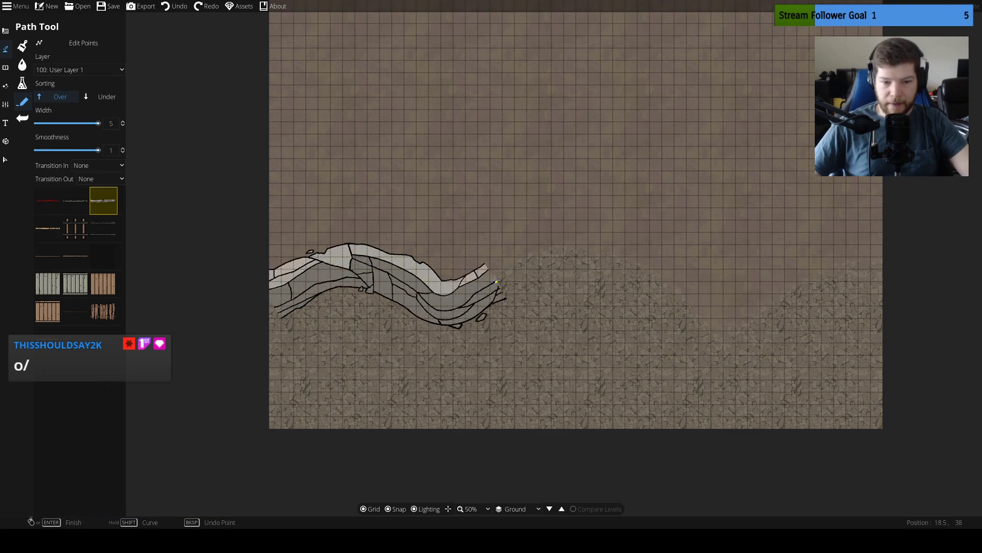
{"action": "left_click", "coordinate": [509, 274]}
{"action": "left_click", "coordinate": [581, 238]}
{"action": "left_click", "coordinate": [642, 241]}
{"action": "left_click", "coordinate": [684, 277]}
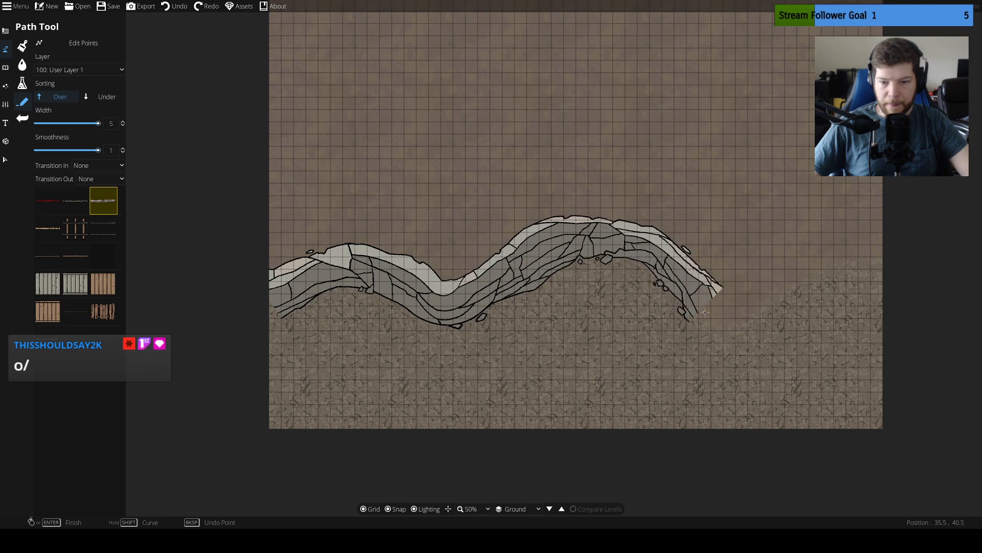
{"action": "left_click", "coordinate": [712, 311]}
{"action": "left_click", "coordinate": [767, 313]}
{"action": "left_click", "coordinate": [821, 263]}
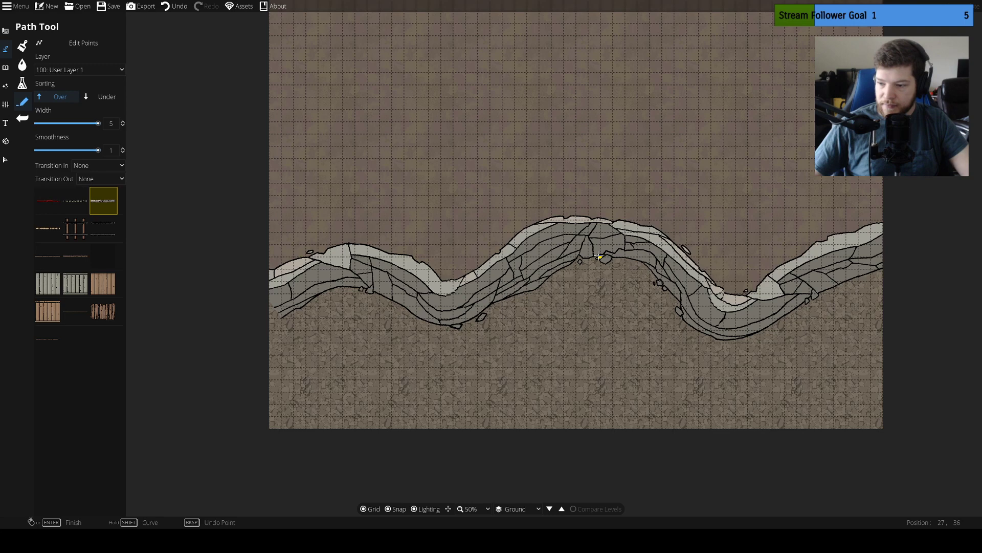
{"action": "key", "text": "ctrl+z"}
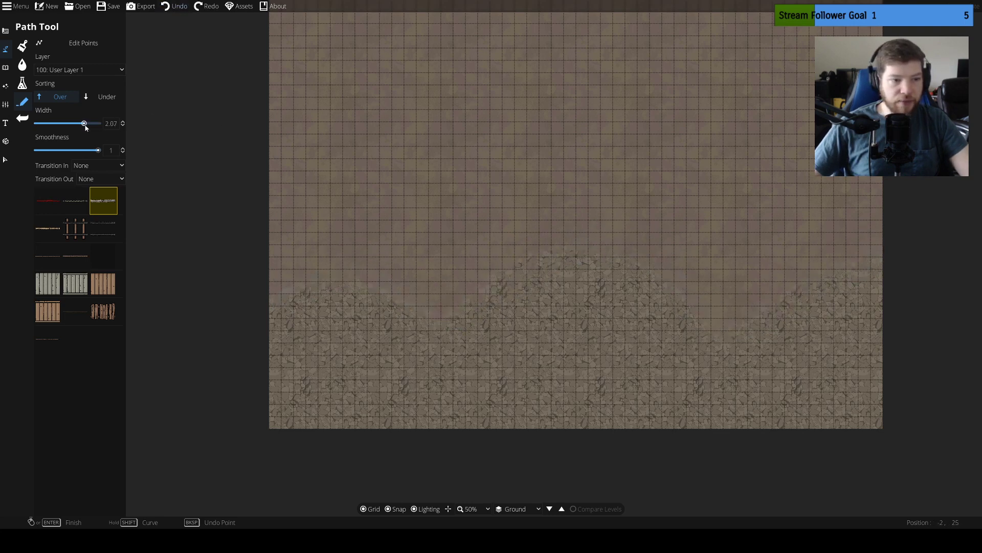
Set the cliff path's width to 3
{"action": "left_click_drag", "start_coordinate": [95, 127], "coordinate": [94, 129]}
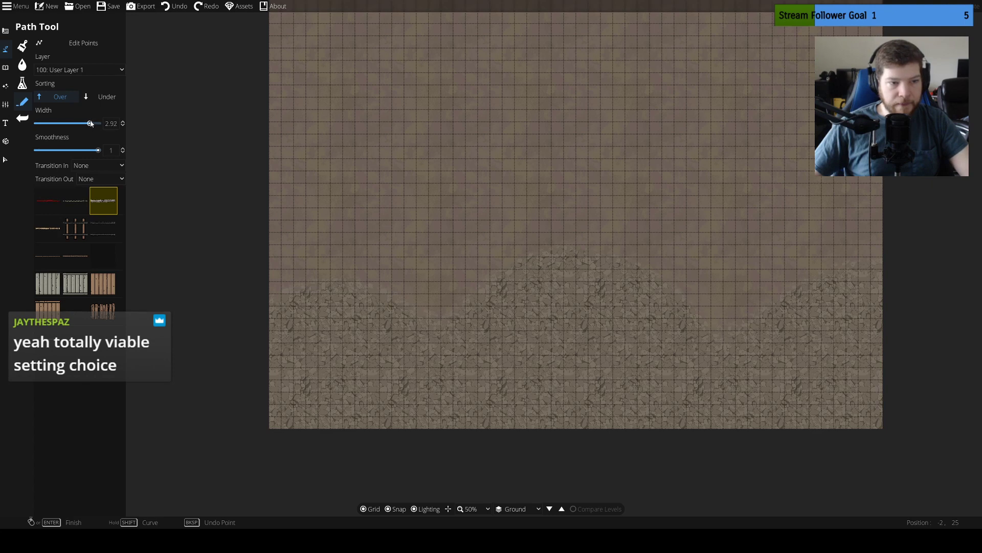
{"action": "left_click", "coordinate": [123, 121]}
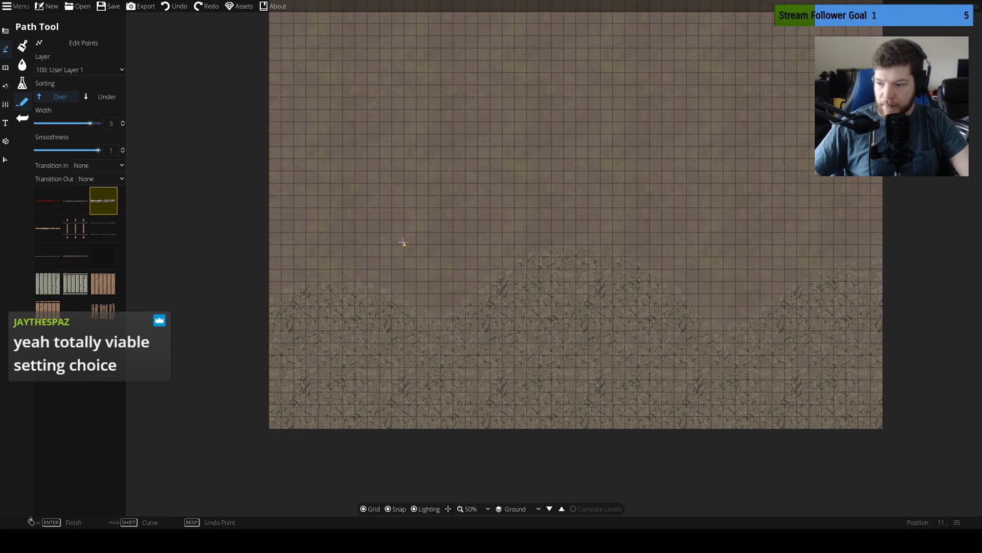
Try a width-3 cliff from the map's west side to the central hump, and undo it
{"action": "left_click", "coordinate": [267, 291]}
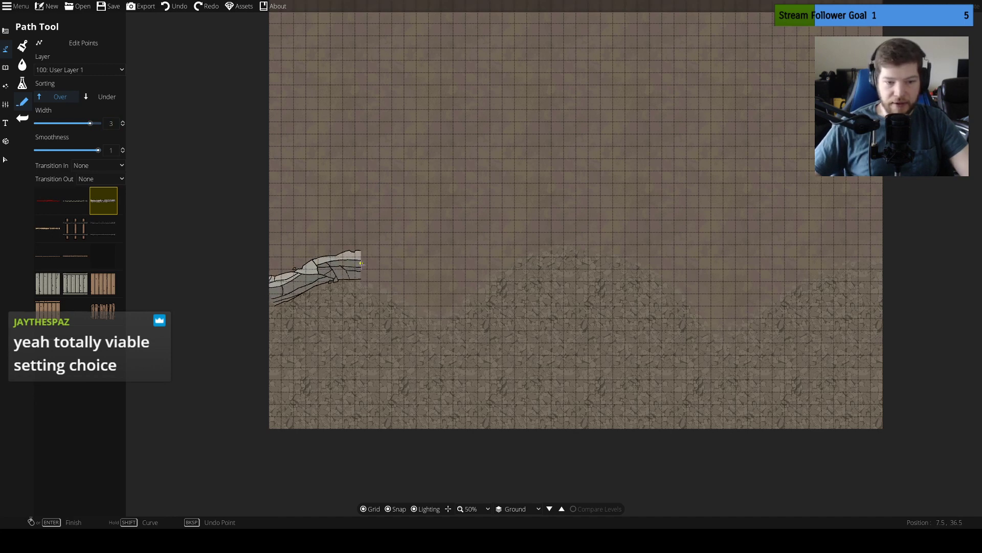
{"action": "left_click", "coordinate": [380, 276]}
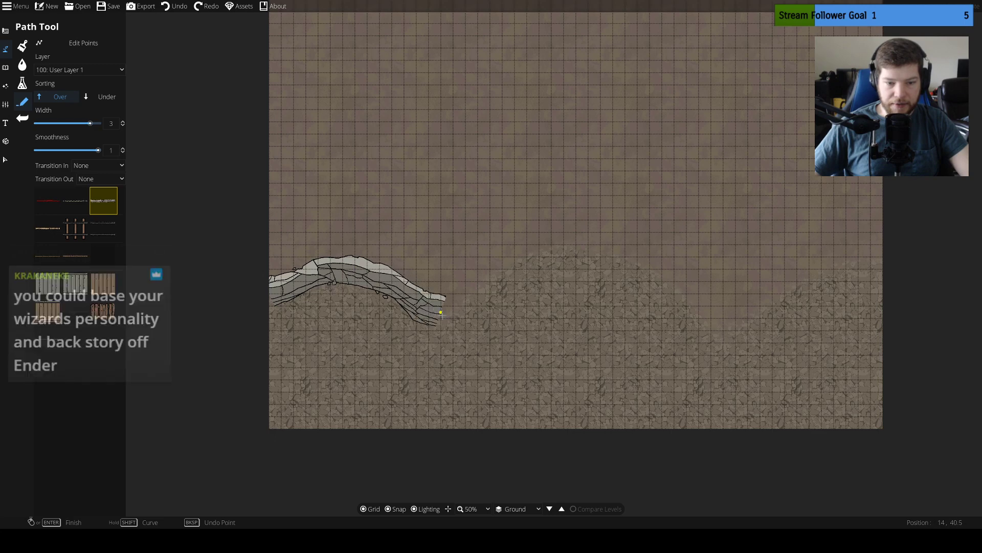
{"action": "left_click", "coordinate": [460, 312]}
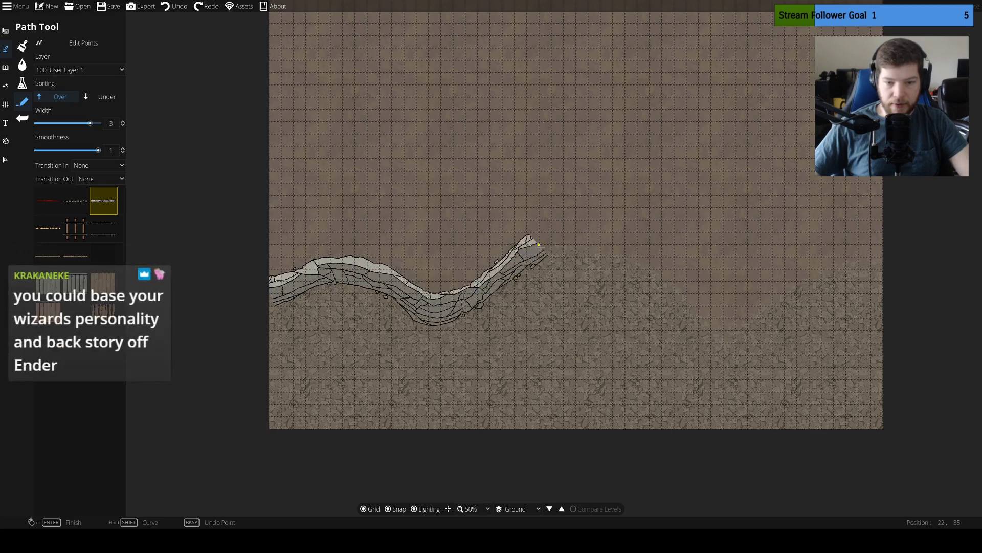
{"action": "left_click", "coordinate": [582, 236]}
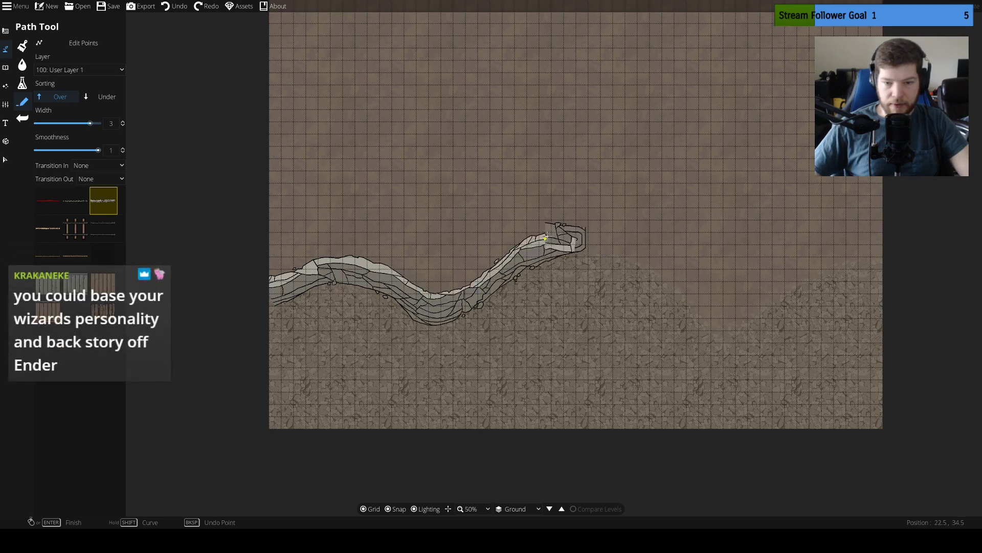
{"action": "right_click", "coordinate": [558, 237]}
{"action": "key", "text": "ctrl+z"}
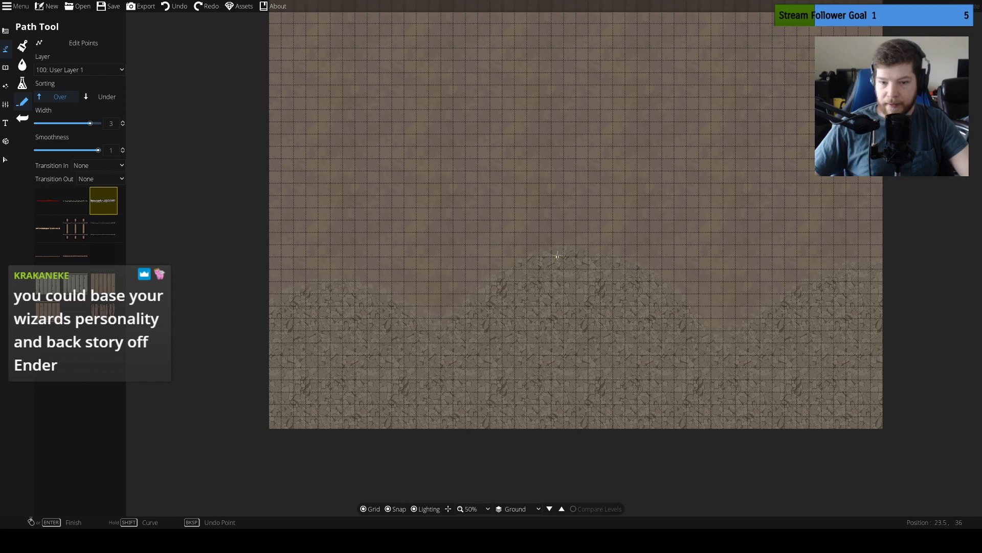
Draw two width-3 cliff paths along the rocky edge, one west and one east of the central hump, leaving a gap between them
{"action": "left_click", "coordinate": [521, 256]}
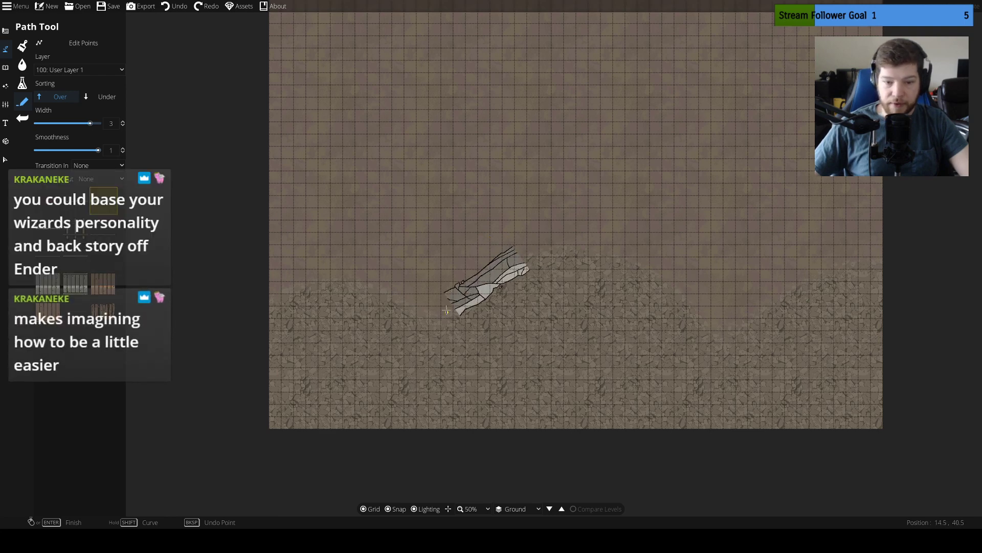
{"action": "left_click", "coordinate": [410, 300]}
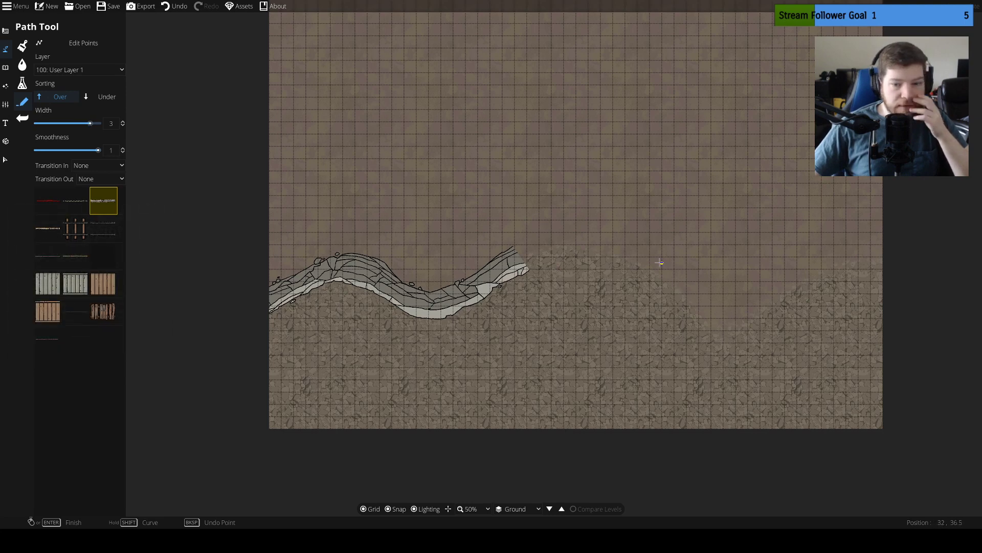
{"action": "left_click", "coordinate": [631, 257]}
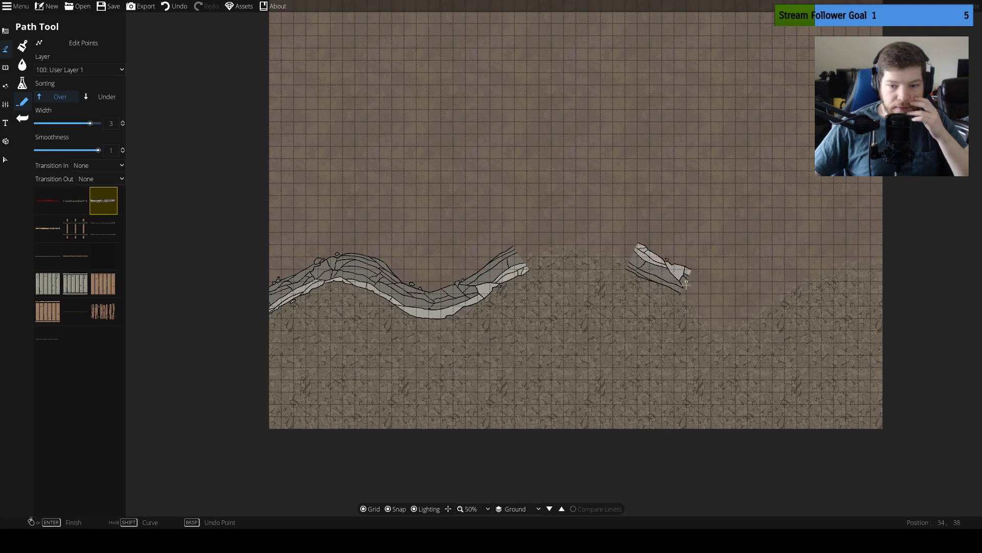
{"action": "left_click", "coordinate": [730, 330]}
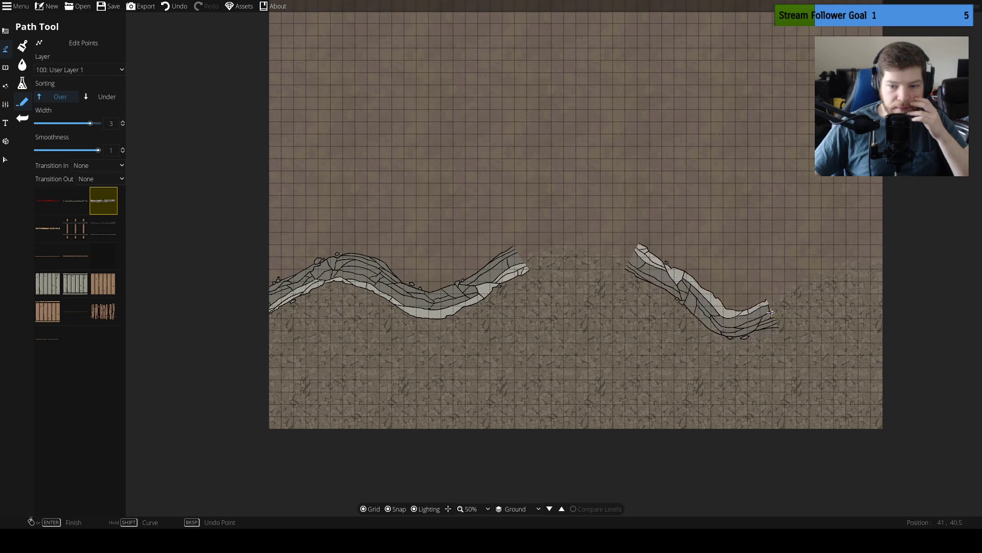
{"action": "left_click", "coordinate": [815, 268]}
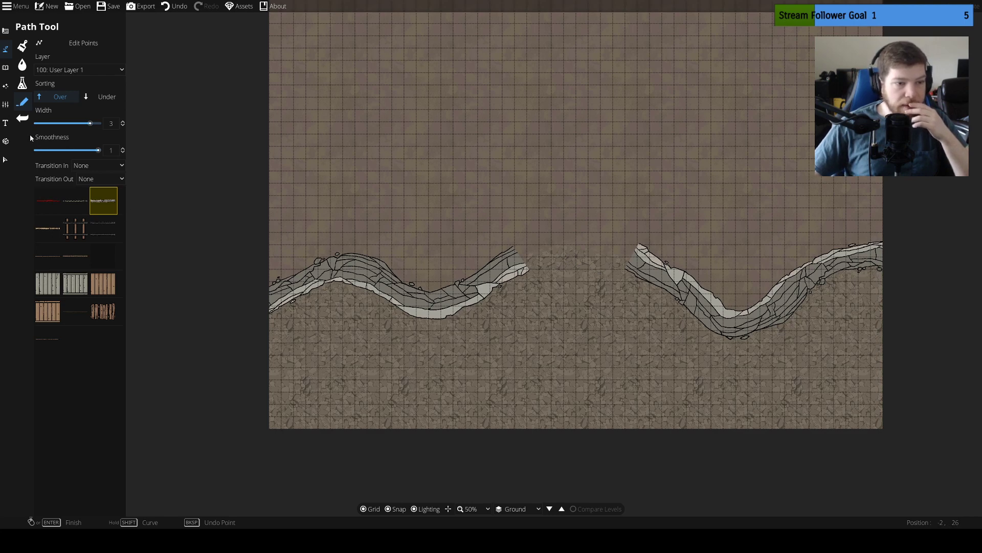
Select the placed cliff paths and check their layer options, keeping 100: User Layer 1
{"action": "left_click", "coordinate": [92, 74]}
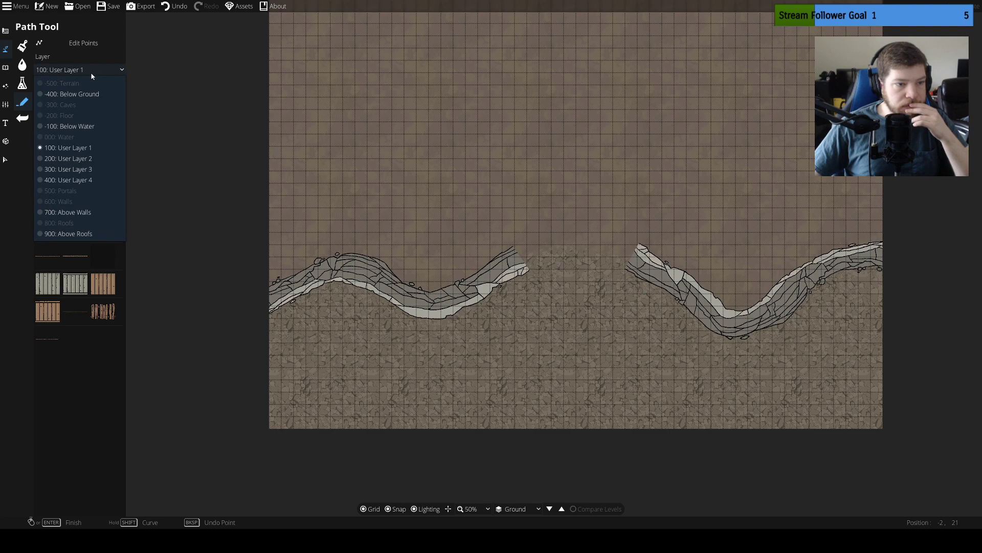
{"action": "left_click", "coordinate": [6, 158]}
{"action": "left_click", "coordinate": [466, 303]}
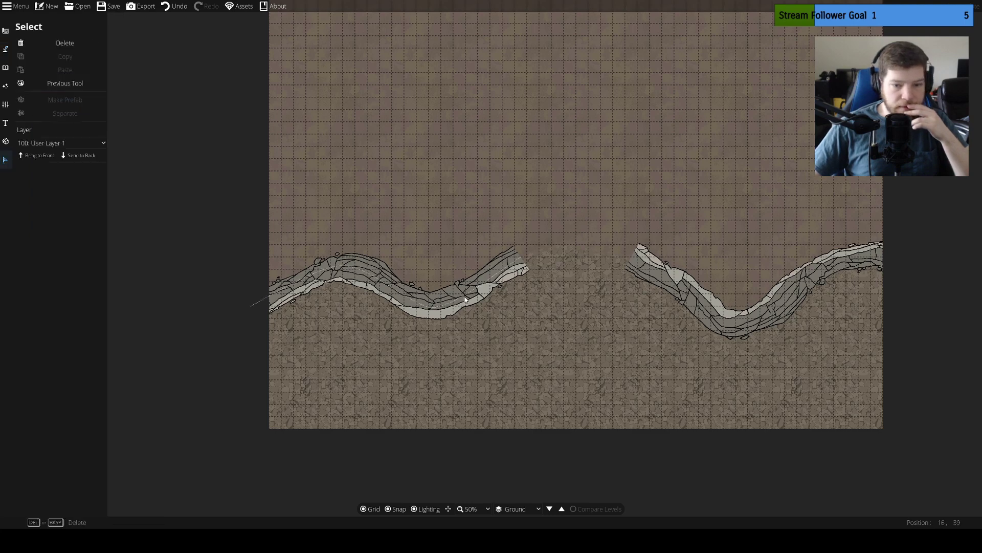
{"action": "left_click", "coordinate": [682, 287], "text": "shift"}
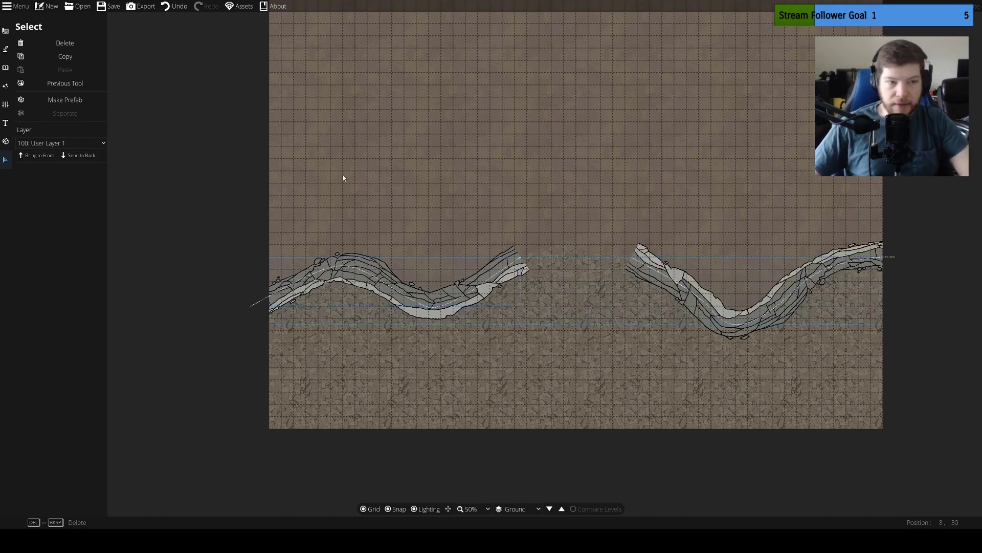
{"action": "left_click", "coordinate": [90, 143]}
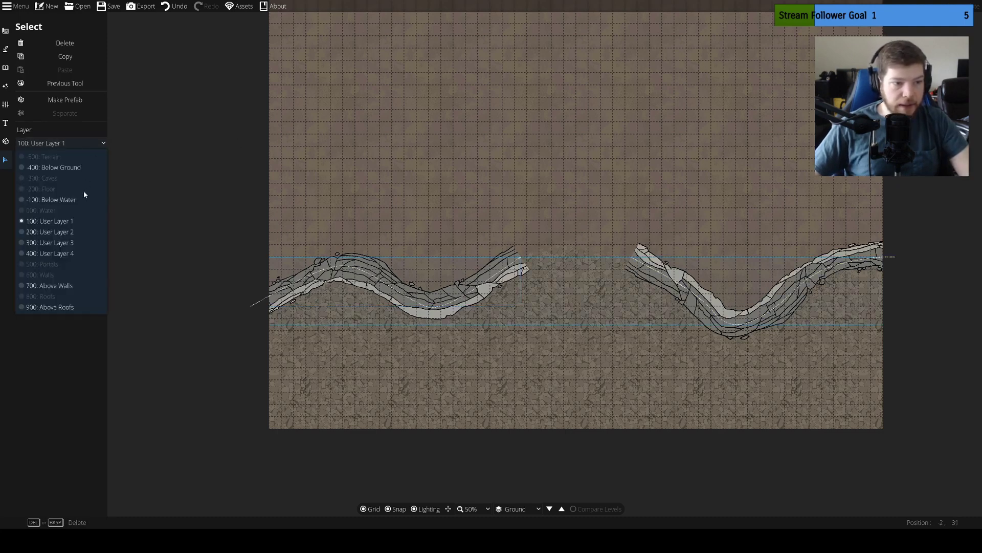
{"action": "left_click", "coordinate": [70, 224]}
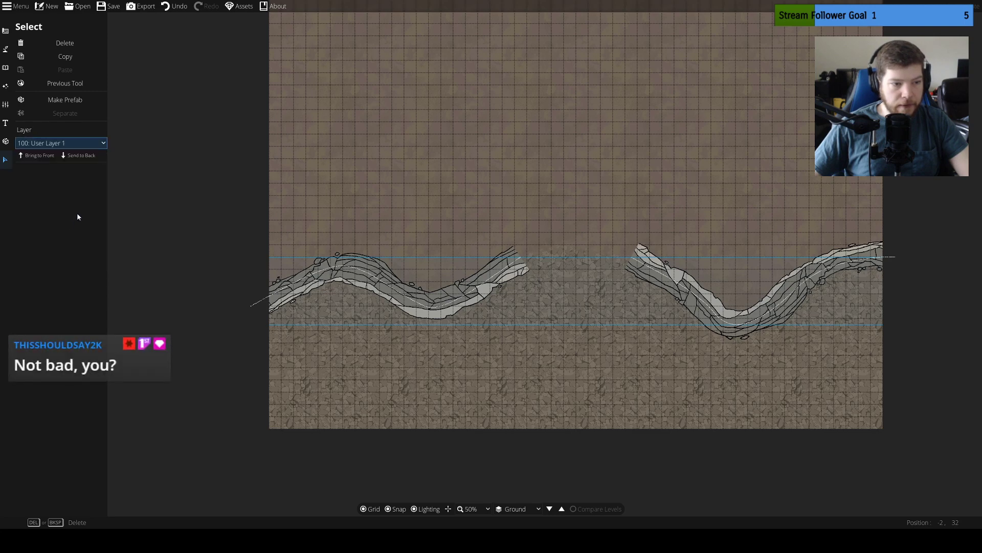
Browse the object library by the Cave and Door tags and pick Fallen Door 13 at scale 4
{"action": "left_click", "coordinate": [6, 68]}
{"action": "left_click", "coordinate": [7, 67]}
{"action": "left_click", "coordinate": [39, 48]}
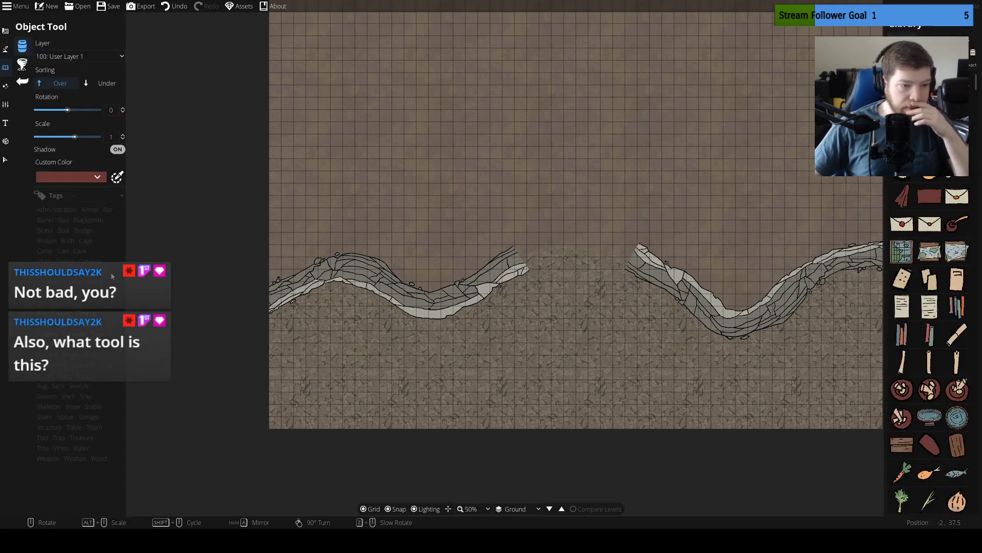
{"action": "left_click", "coordinate": [82, 239]}
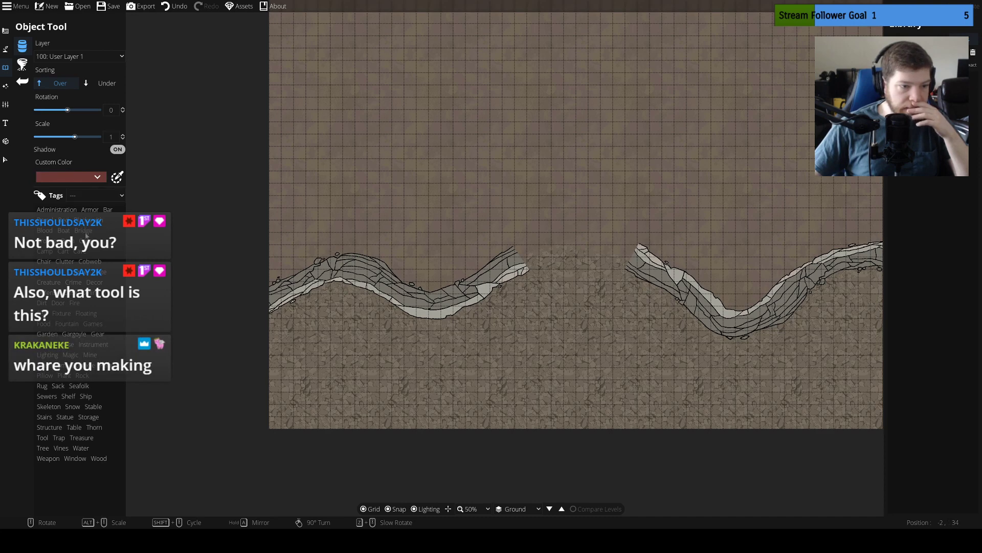
{"action": "left_click", "coordinate": [79, 251]}
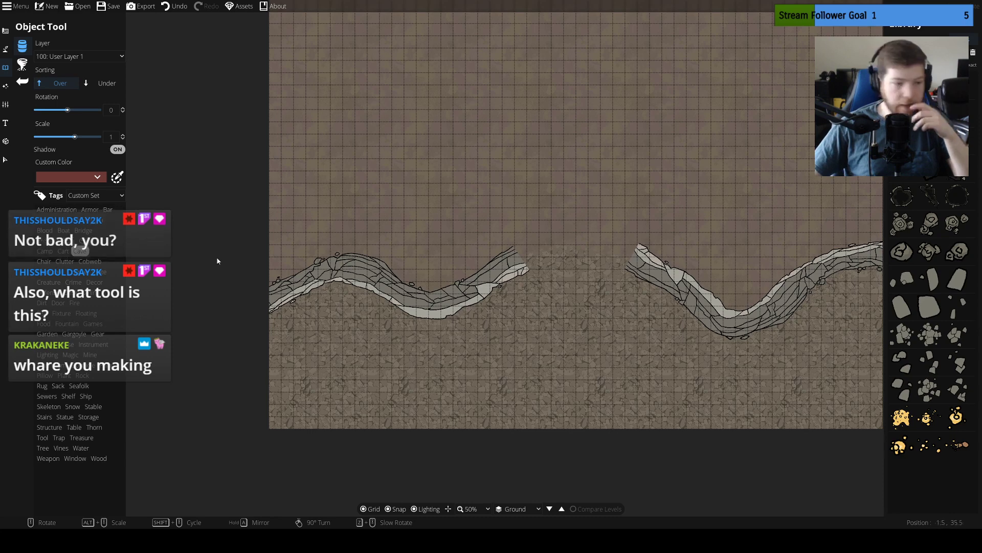
{"action": "left_click", "coordinate": [58, 303]}
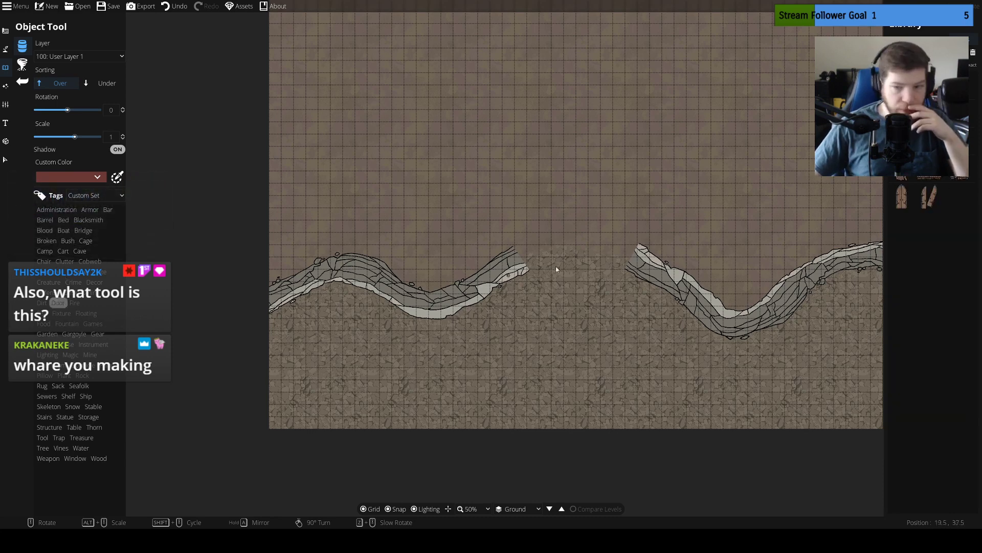
{"action": "mouse_move", "coordinate": [927, 211]}
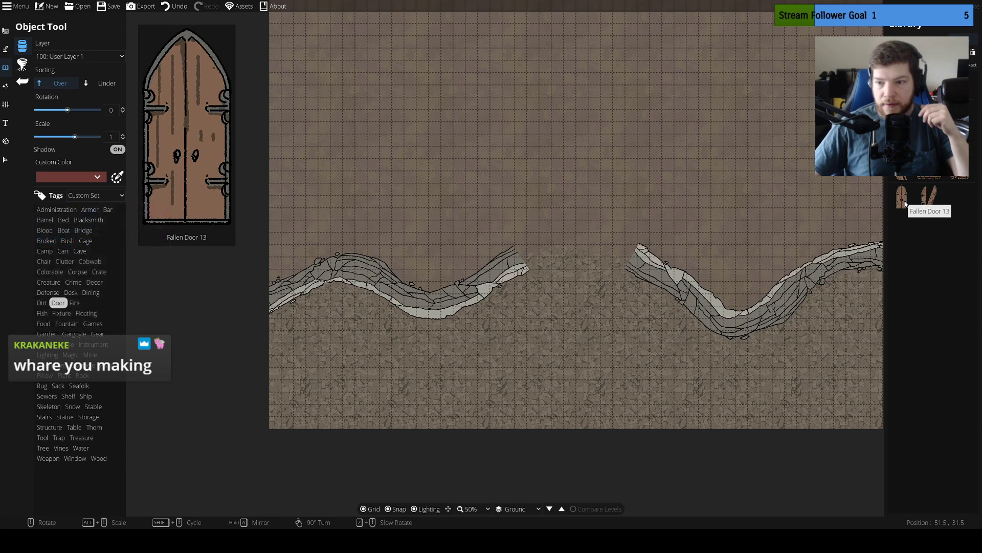
{"action": "mouse_move", "coordinate": [926, 175]}
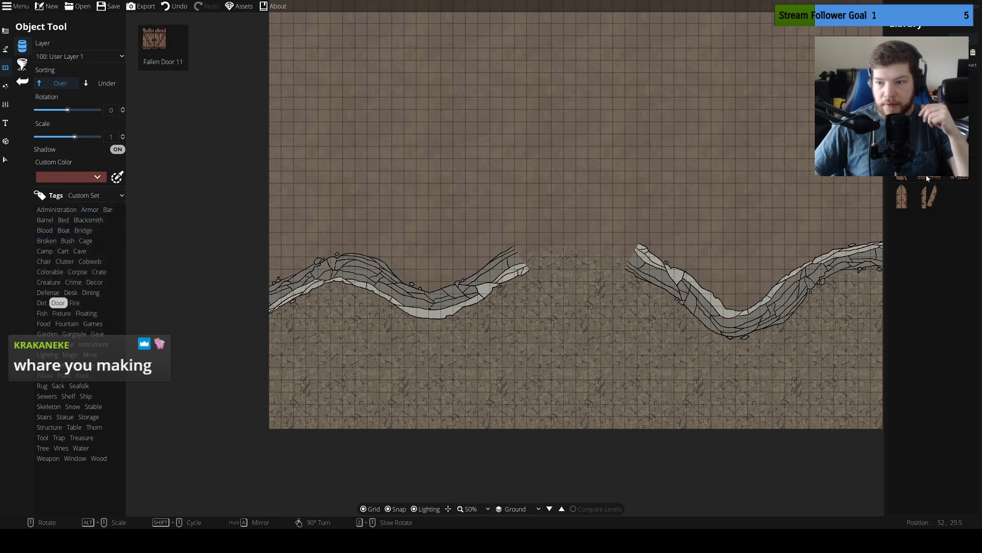
{"action": "left_click", "coordinate": [904, 207]}
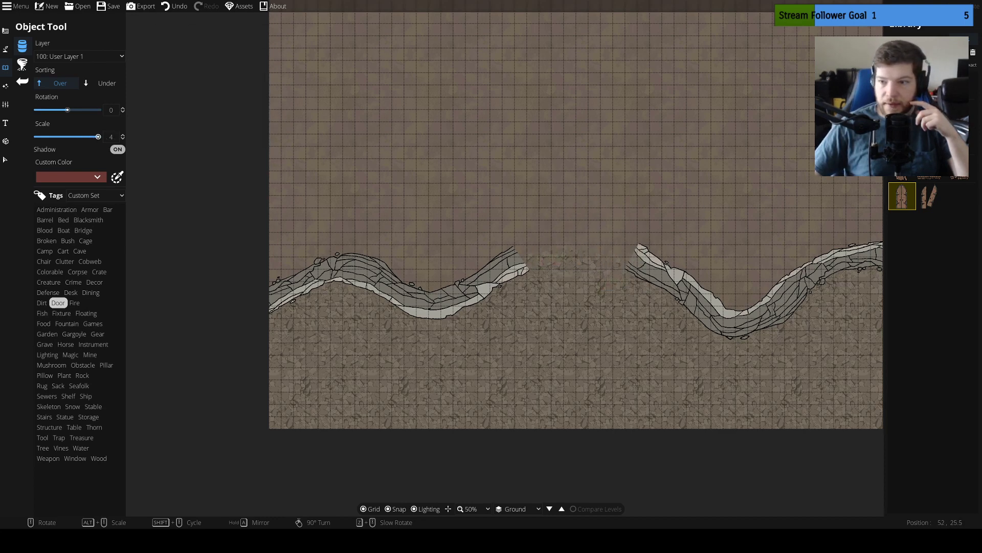
{"action": "mouse_move", "coordinate": [907, 115]}
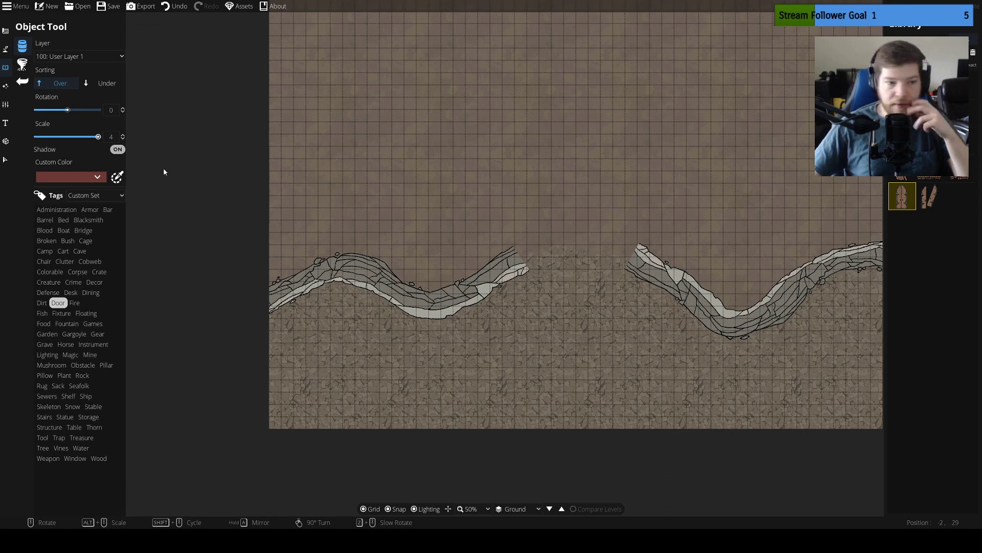
Look through the Cave-tagged objects and the full object library without tag filters
{"action": "left_click", "coordinate": [80, 251]}
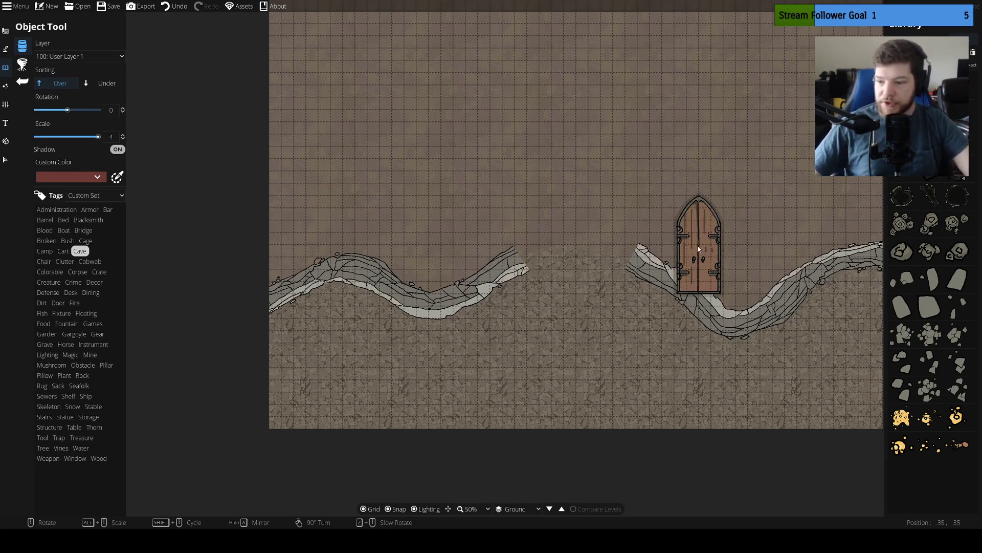
{"action": "left_click_drag", "start_coordinate": [759, 222], "coordinate": [665, 286]}
{"action": "left_click_drag", "start_coordinate": [655, 246], "coordinate": [680, 285]}
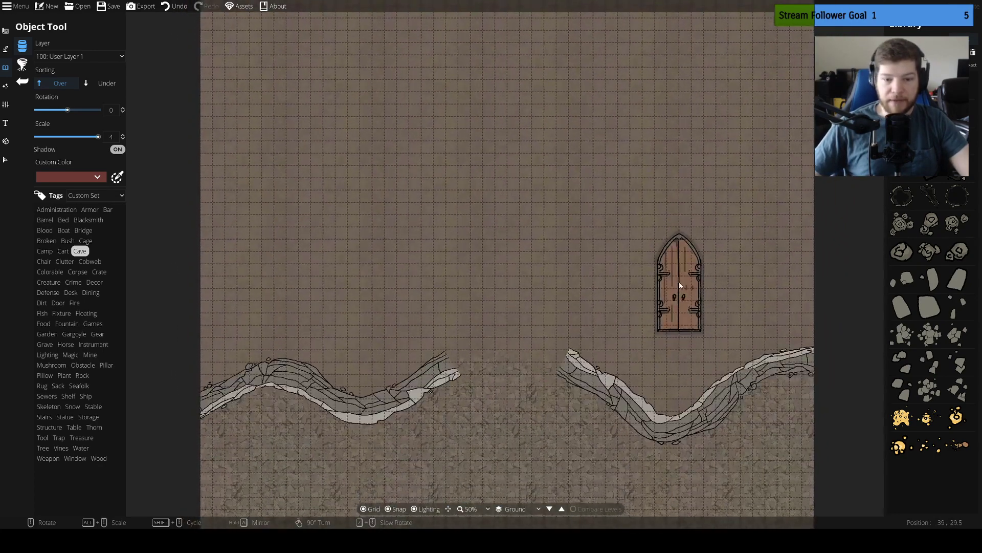
{"action": "left_click_drag", "start_coordinate": [628, 238], "coordinate": [633, 257]}
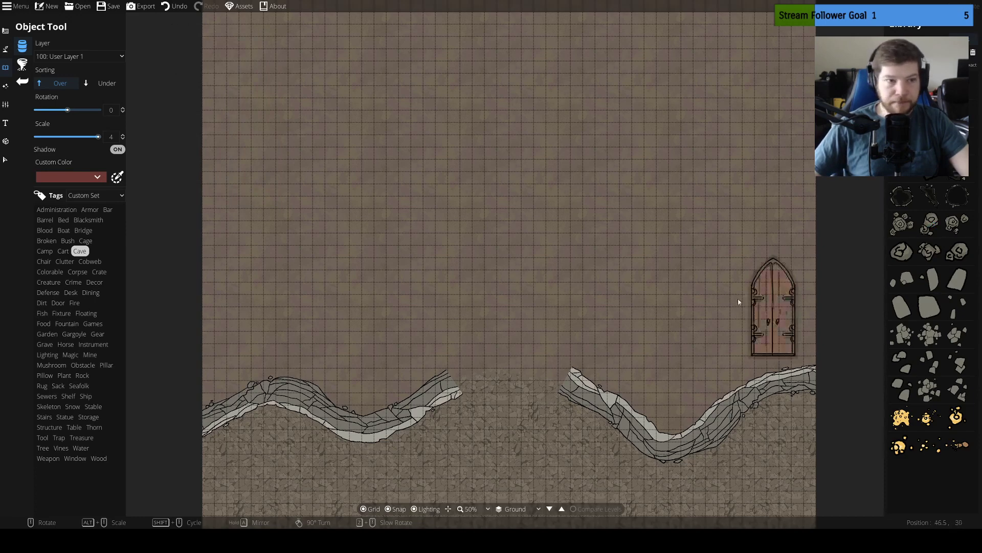
{"action": "left_click", "coordinate": [969, 44]}
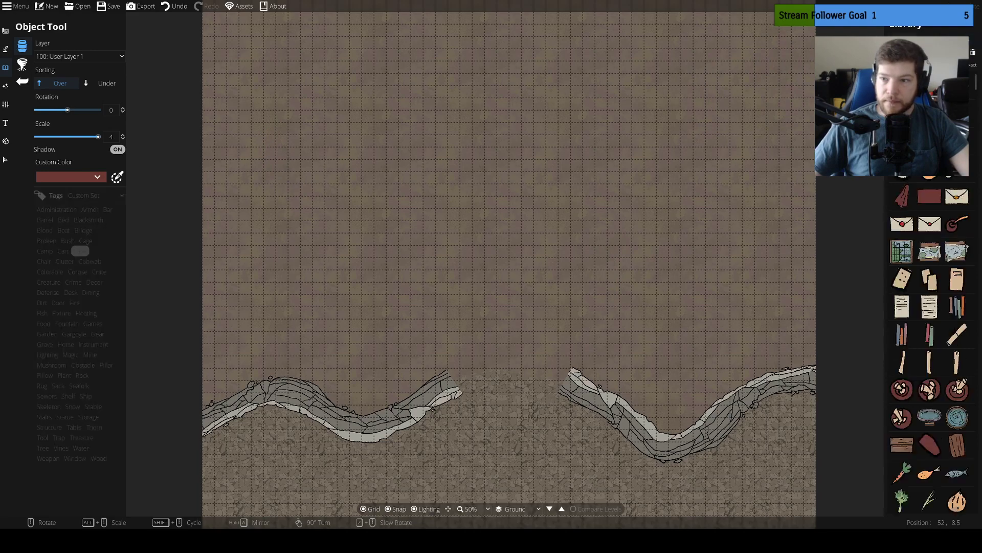
{"action": "scroll", "coordinate": [951, 167], "scroll_direction": "down", "scroll_amount": 4}
{"action": "scroll", "coordinate": [930, 342], "scroll_direction": "down", "scroll_amount": 10}
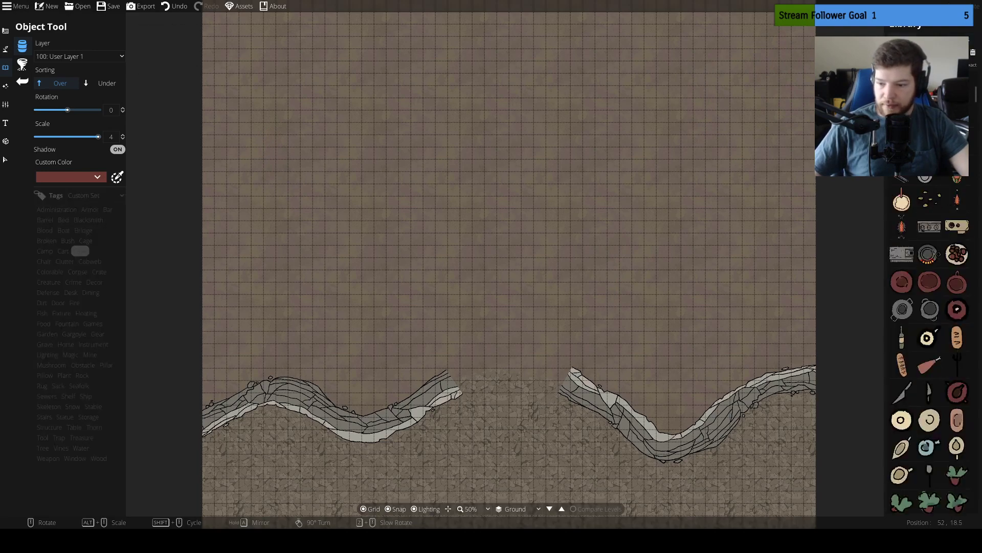
{"action": "scroll", "coordinate": [929, 343], "scroll_direction": "down", "scroll_amount": 6}
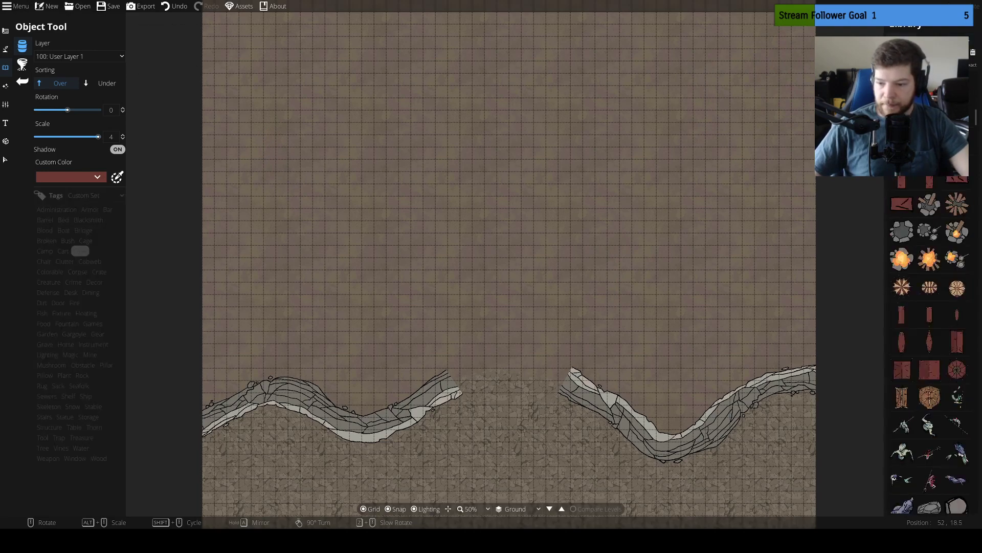
{"action": "scroll", "coordinate": [930, 343], "scroll_direction": "down", "scroll_amount": 2}
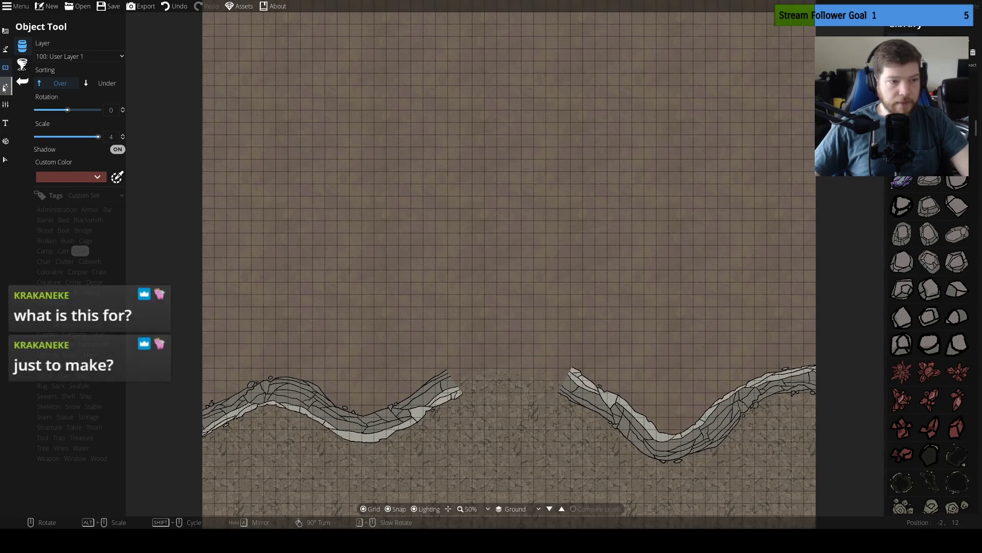
{"action": "left_click", "coordinate": [5, 48]}
{"action": "left_click", "coordinate": [5, 30]}
{"action": "left_click", "coordinate": [49, 90]}
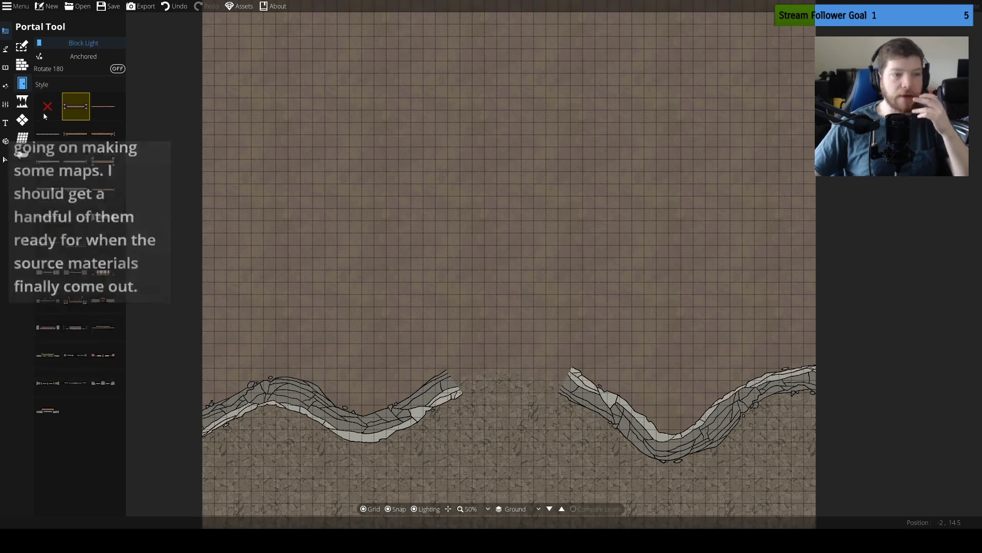
{"action": "left_click", "coordinate": [6, 49]}
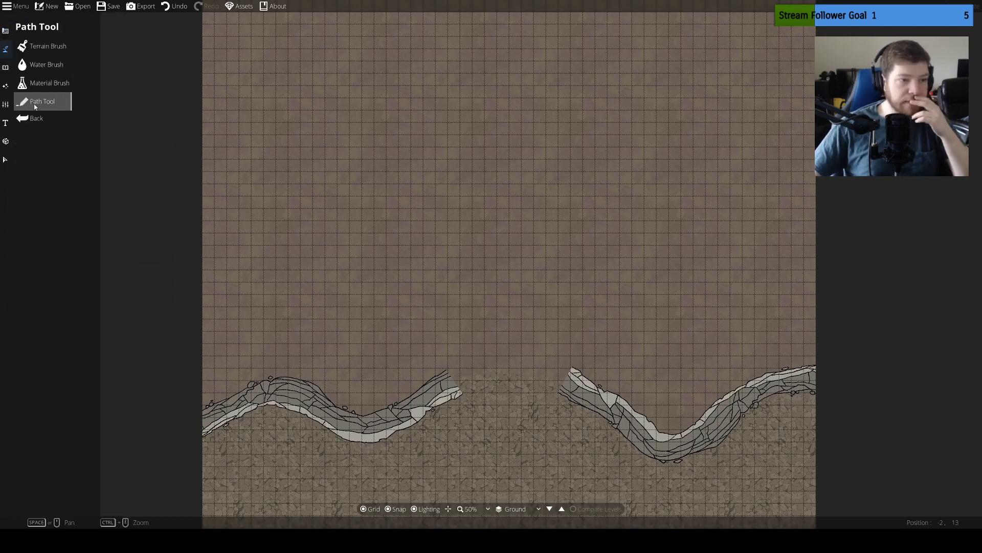
{"action": "left_click", "coordinate": [6, 67]}
{"action": "left_click", "coordinate": [5, 88]}
{"action": "left_click", "coordinate": [5, 104]}
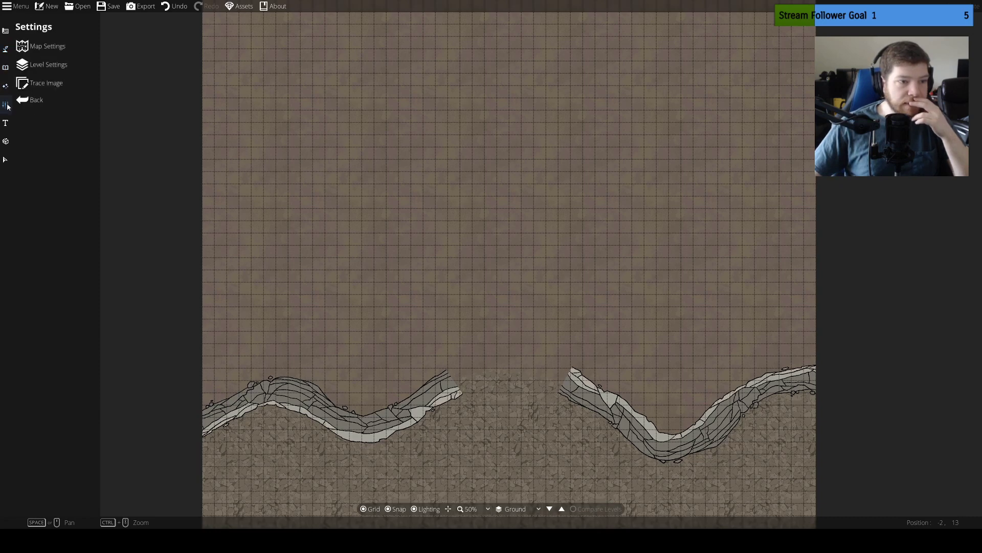
{"action": "left_click", "coordinate": [6, 123]}
{"action": "left_click", "coordinate": [5, 50]}
{"action": "left_click", "coordinate": [6, 31]}
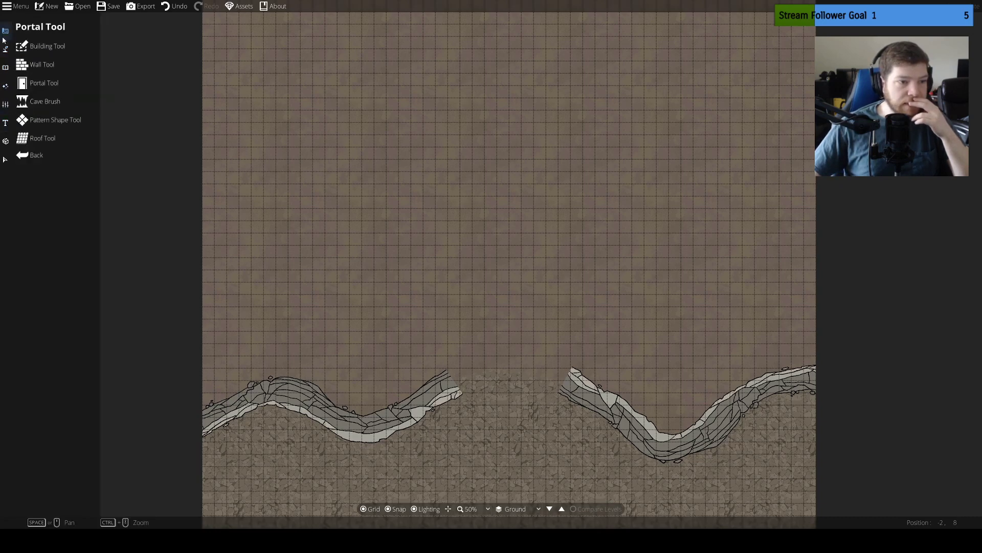
Dig a closed loop of cave tunnel about 12 tiles wide with the Cave Brush, spanning the gap between the two cliff ends
{"action": "left_click", "coordinate": [49, 96]}
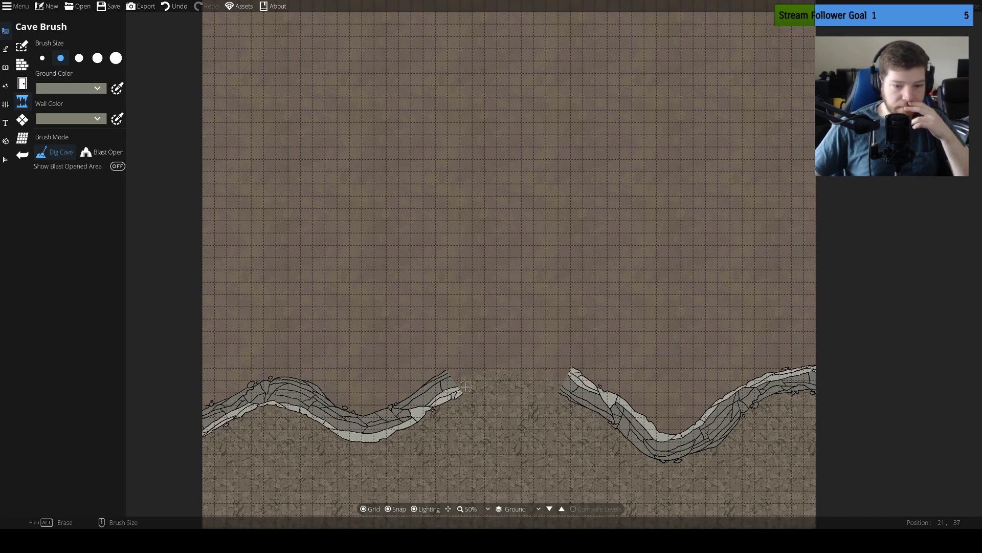
{"action": "mouse_move", "coordinate": [466, 386]}
{"action": "left_mouse_down"}
{"action": "mouse_move", "coordinate": [436, 294]}
{"action": "mouse_move", "coordinate": [467, 259]}
{"action": "mouse_move", "coordinate": [509, 257]}
{"action": "mouse_move", "coordinate": [553, 267]}
{"action": "mouse_move", "coordinate": [576, 285]}
{"action": "mouse_move", "coordinate": [589, 330]}
{"action": "mouse_move", "coordinate": [560, 384]}
{"action": "left_mouse_up"}
{"action": "left_click_drag", "start_coordinate": [629, 368], "coordinate": [615, 292]}
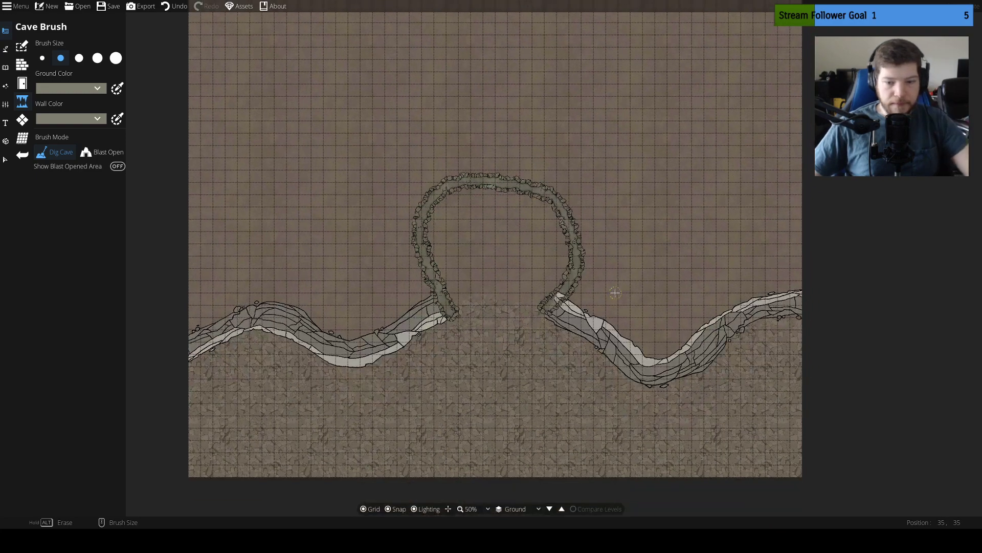
{"action": "scroll", "coordinate": [615, 293], "scroll_direction": "up", "scroll_amount": 3}
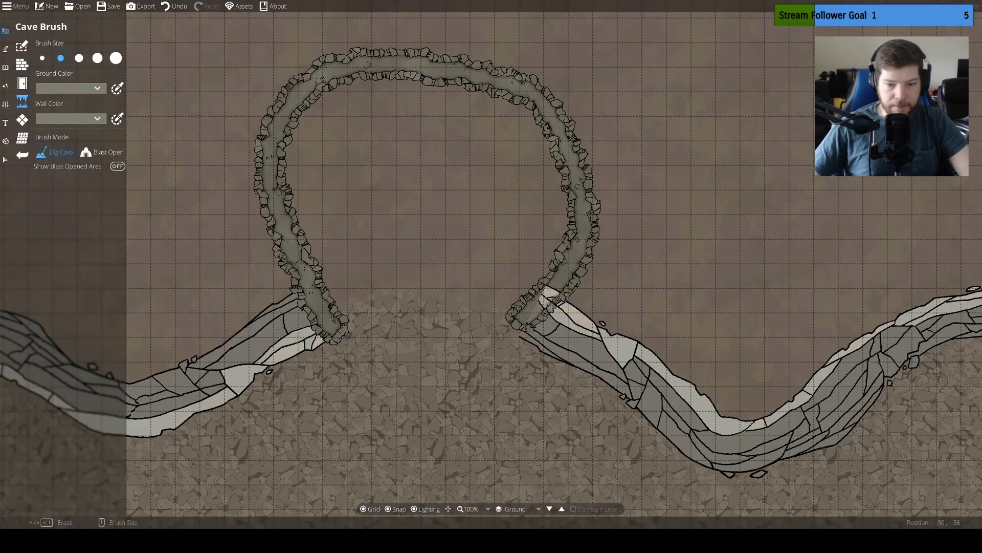
{"action": "key", "text": "ctrl+z"}
{"action": "mouse_move", "coordinate": [519, 308]}
{"action": "left_mouse_down"}
{"action": "mouse_move", "coordinate": [555, 263]}
{"action": "mouse_move", "coordinate": [560, 224]}
{"action": "mouse_move", "coordinate": [546, 162]}
{"action": "mouse_move", "coordinate": [513, 119]}
{"action": "mouse_move", "coordinate": [437, 105]}
{"action": "mouse_move", "coordinate": [372, 109]}
{"action": "mouse_move", "coordinate": [314, 134]}
{"action": "mouse_move", "coordinate": [289, 176]}
{"action": "mouse_move", "coordinate": [280, 218]}
{"action": "mouse_move", "coordinate": [332, 329]}
{"action": "mouse_move", "coordinate": [450, 300]}
{"action": "mouse_move", "coordinate": [508, 304]}
{"action": "left_mouse_up"}
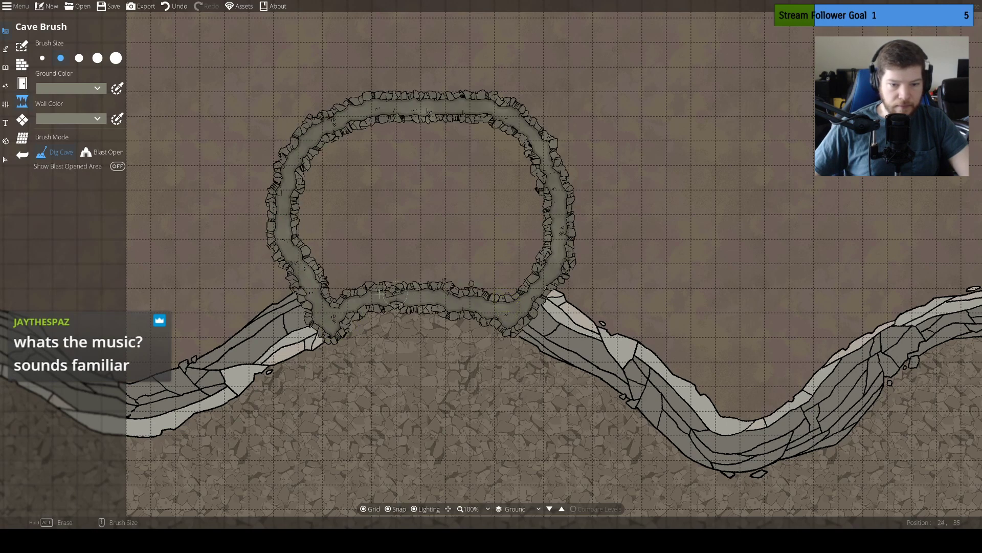
Dig out the whole interior of the cave loop, including the leftover rock pieces, to form one open chamber
{"action": "mouse_move", "coordinate": [417, 272]}
{"action": "left_mouse_down"}
{"action": "mouse_move", "coordinate": [327, 265]}
{"action": "mouse_move", "coordinate": [419, 253]}
{"action": "mouse_move", "coordinate": [542, 260]}
{"action": "mouse_move", "coordinate": [314, 254]}
{"action": "mouse_move", "coordinate": [509, 243]}
{"action": "mouse_move", "coordinate": [547, 251]}
{"action": "mouse_move", "coordinate": [420, 227]}
{"action": "mouse_move", "coordinate": [320, 236]}
{"action": "mouse_move", "coordinate": [482, 218]}
{"action": "mouse_move", "coordinate": [553, 226]}
{"action": "mouse_move", "coordinate": [528, 208]}
{"action": "mouse_move", "coordinate": [515, 145]}
{"action": "mouse_move", "coordinate": [443, 123]}
{"action": "mouse_move", "coordinate": [345, 140]}
{"action": "mouse_move", "coordinate": [318, 210]}
{"action": "mouse_move", "coordinate": [434, 240]}
{"action": "mouse_move", "coordinate": [313, 136]}
{"action": "mouse_move", "coordinate": [372, 152]}
{"action": "mouse_move", "coordinate": [348, 166]}
{"action": "mouse_move", "coordinate": [366, 187]}
{"action": "mouse_move", "coordinate": [367, 167]}
{"action": "mouse_move", "coordinate": [417, 144]}
{"action": "mouse_move", "coordinate": [397, 155]}
{"action": "mouse_move", "coordinate": [407, 204]}
{"action": "left_mouse_up"}
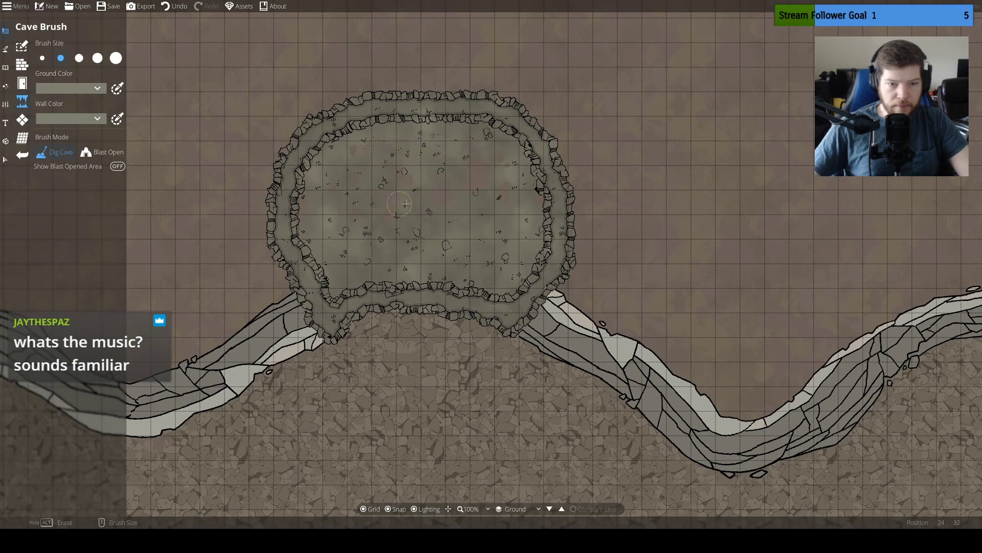
{"action": "left_click_drag", "start_coordinate": [405, 150], "coordinate": [480, 199]}
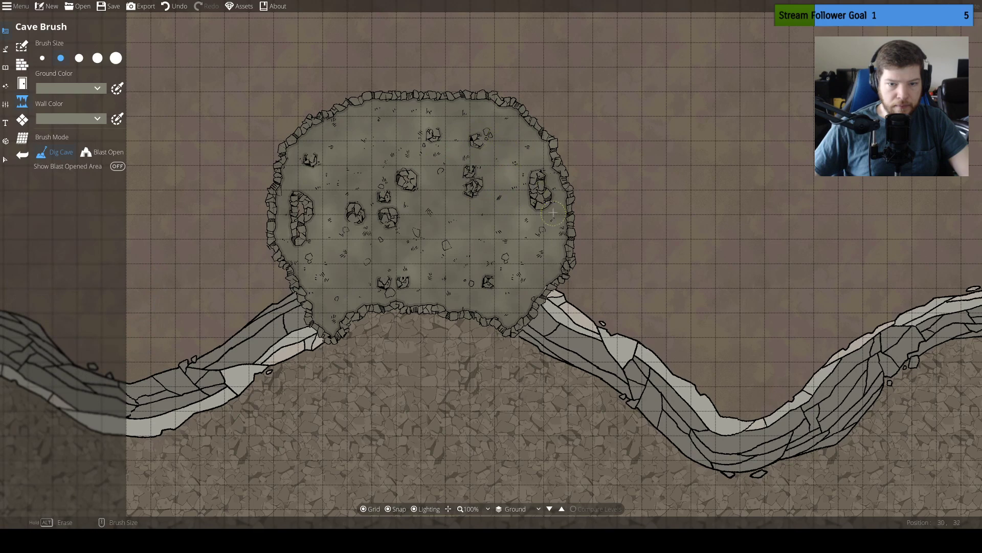
{"action": "left_click_drag", "start_coordinate": [553, 212], "coordinate": [536, 180]}
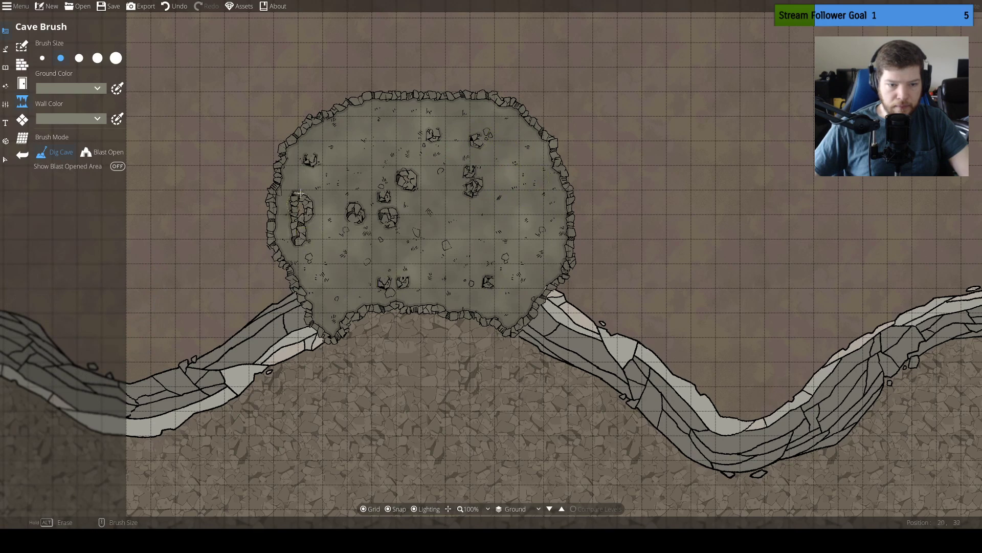
{"action": "mouse_move", "coordinate": [299, 193]}
{"action": "left_mouse_down"}
{"action": "mouse_move", "coordinate": [311, 146]}
{"action": "mouse_move", "coordinate": [349, 168]}
{"action": "mouse_move", "coordinate": [363, 219]}
{"action": "mouse_move", "coordinate": [405, 181]}
{"action": "left_mouse_up"}
{"action": "mouse_move", "coordinate": [473, 151]}
{"action": "left_mouse_down"}
{"action": "mouse_move", "coordinate": [481, 207]}
{"action": "mouse_move", "coordinate": [452, 192]}
{"action": "left_mouse_up"}
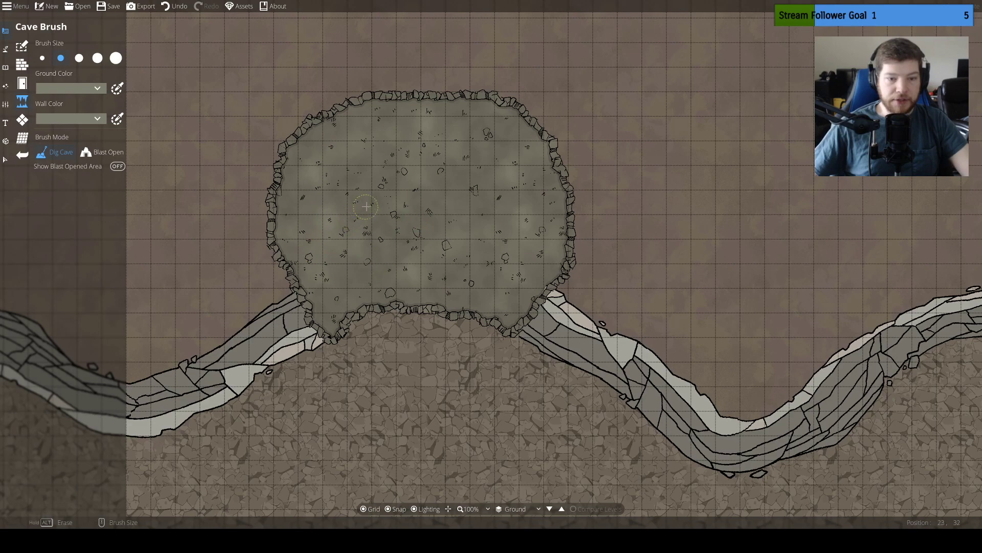
{"action": "mouse_move", "coordinate": [366, 206]}
{"action": "left_mouse_down"}
{"action": "mouse_move", "coordinate": [440, 217]}
{"action": "mouse_move", "coordinate": [454, 251]}
{"action": "left_mouse_up"}
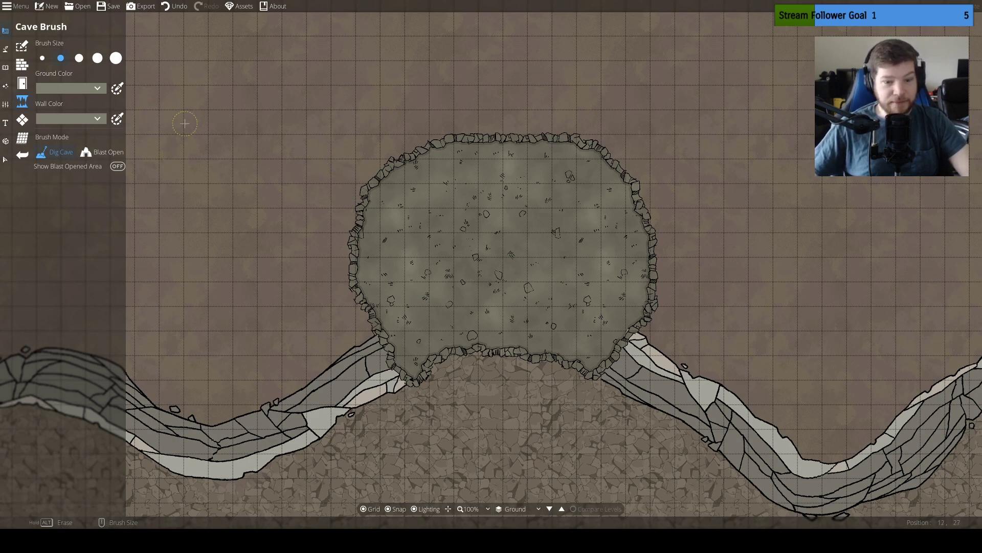
Switch the cave brush mode to Blast Open
{"action": "left_click", "coordinate": [102, 156]}
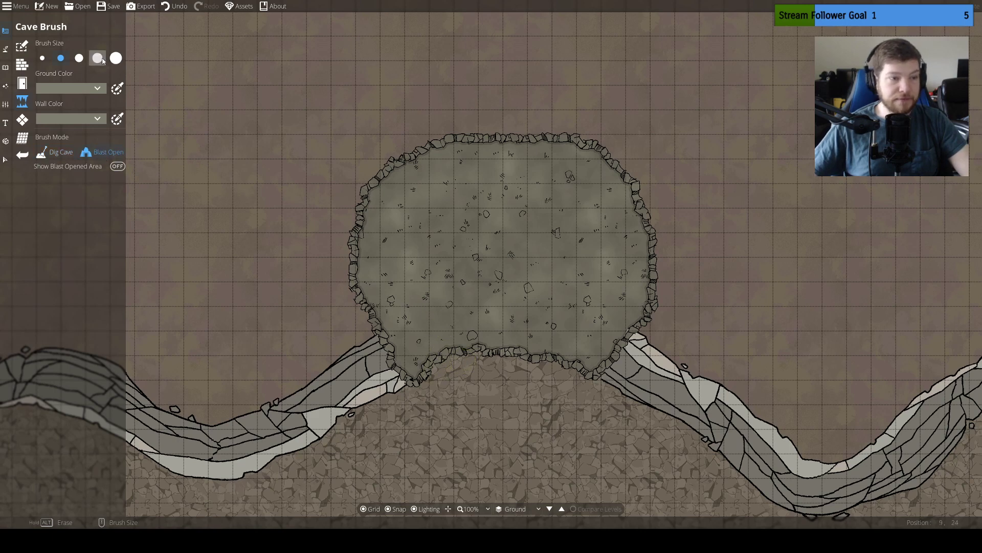
{"action": "left_click", "coordinate": [5, 64]}
{"action": "left_click", "coordinate": [6, 32]}
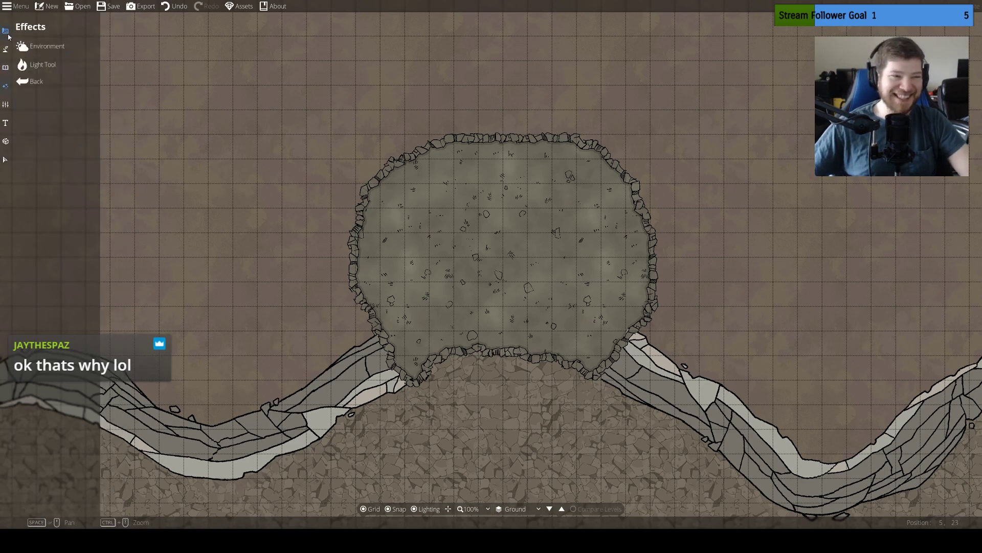
{"action": "left_click", "coordinate": [6, 48]}
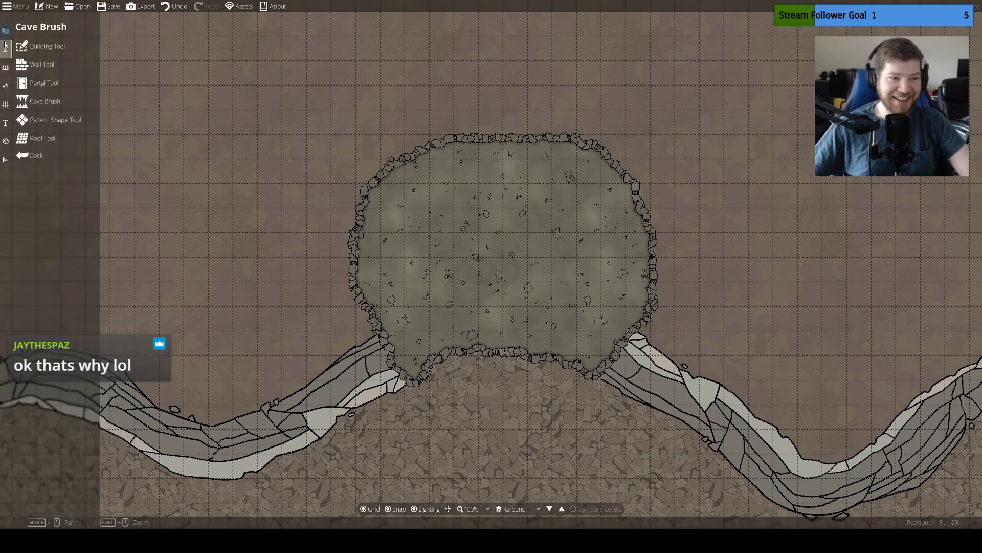
Draw a cliff path of width 1.51 around the cave's west, north and east walls, from one cliff end to the other
{"action": "left_click", "coordinate": [5, 47]}
{"action": "left_click", "coordinate": [52, 62]}
{"action": "left_click", "coordinate": [51, 102]}
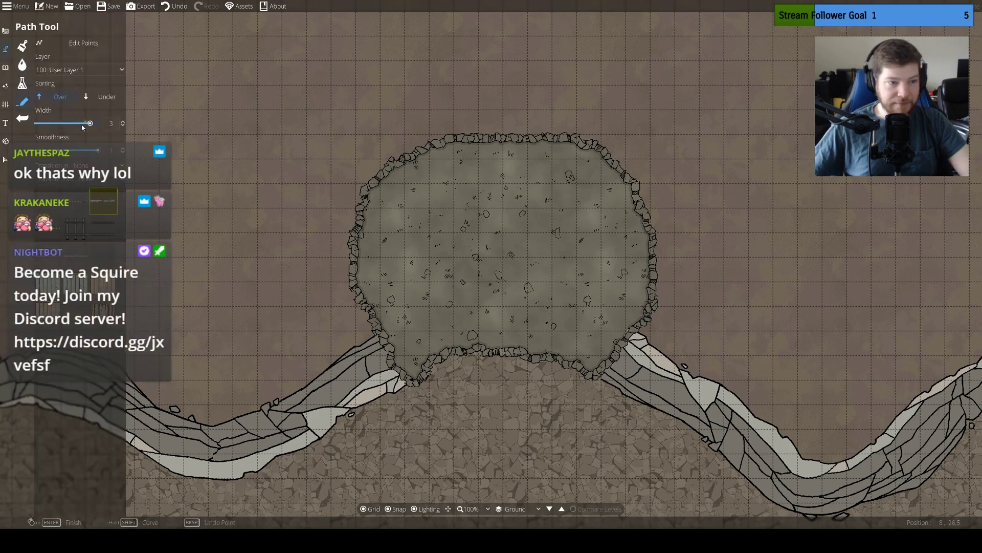
{"action": "left_click_drag", "start_coordinate": [80, 126], "coordinate": [77, 126]}
{"action": "left_click", "coordinate": [368, 332]}
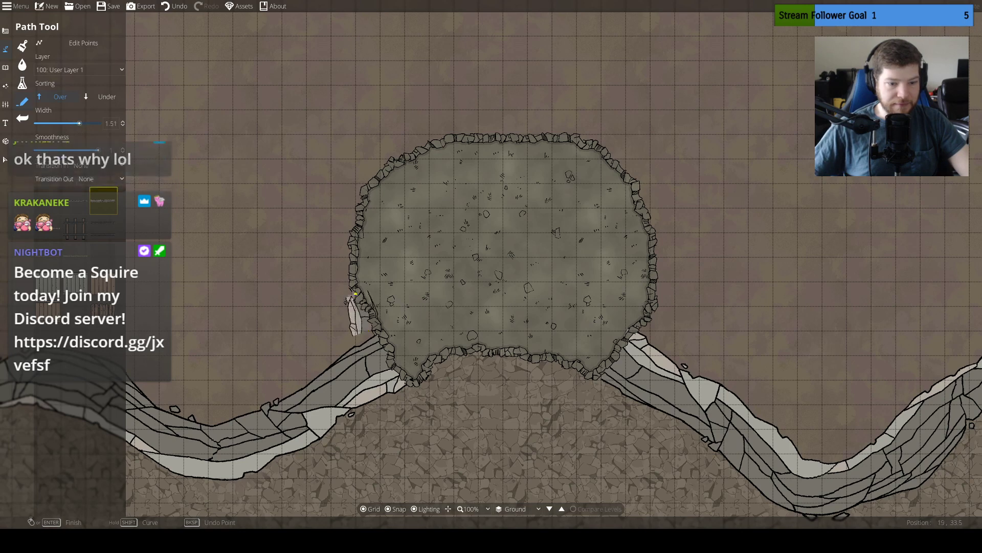
{"action": "key", "text": "ctrl+z"}
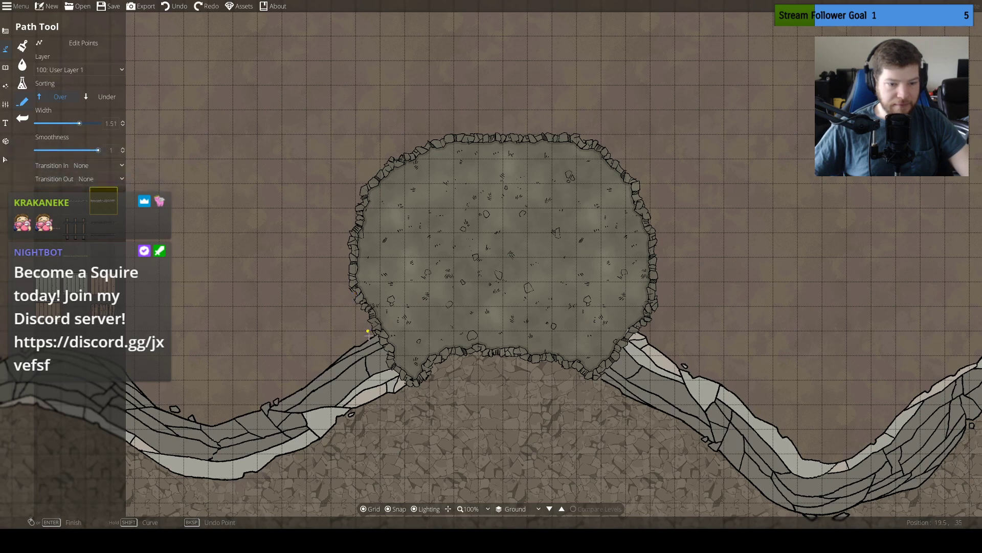
{"action": "mouse_move", "coordinate": [368, 332]}
{"action": "left_mouse_down"}
{"action": "mouse_move", "coordinate": [334, 273]}
{"action": "mouse_move", "coordinate": [344, 196]}
{"action": "mouse_move", "coordinate": [383, 133]}
{"action": "mouse_move", "coordinate": [368, 122]}
{"action": "mouse_move", "coordinate": [347, 143]}
{"action": "mouse_move", "coordinate": [344, 183]}
{"action": "mouse_move", "coordinate": [393, 148]}
{"action": "mouse_move", "coordinate": [434, 144]}
{"action": "mouse_move", "coordinate": [467, 125]}
{"action": "mouse_move", "coordinate": [574, 123]}
{"action": "mouse_move", "coordinate": [703, 143]}
{"action": "mouse_move", "coordinate": [697, 134]}
{"action": "mouse_move", "coordinate": [626, 145]}
{"action": "mouse_move", "coordinate": [614, 136]}
{"action": "mouse_move", "coordinate": [613, 146]}
{"action": "mouse_move", "coordinate": [602, 134]}
{"action": "mouse_move", "coordinate": [638, 169]}
{"action": "mouse_move", "coordinate": [638, 183]}
{"action": "mouse_move", "coordinate": [651, 172]}
{"action": "mouse_move", "coordinate": [639, 171]}
{"action": "mouse_move", "coordinate": [638, 159]}
{"action": "mouse_move", "coordinate": [663, 234]}
{"action": "mouse_move", "coordinate": [650, 332]}
{"action": "left_mouse_up"}
{"action": "right_click", "coordinate": [659, 328]}
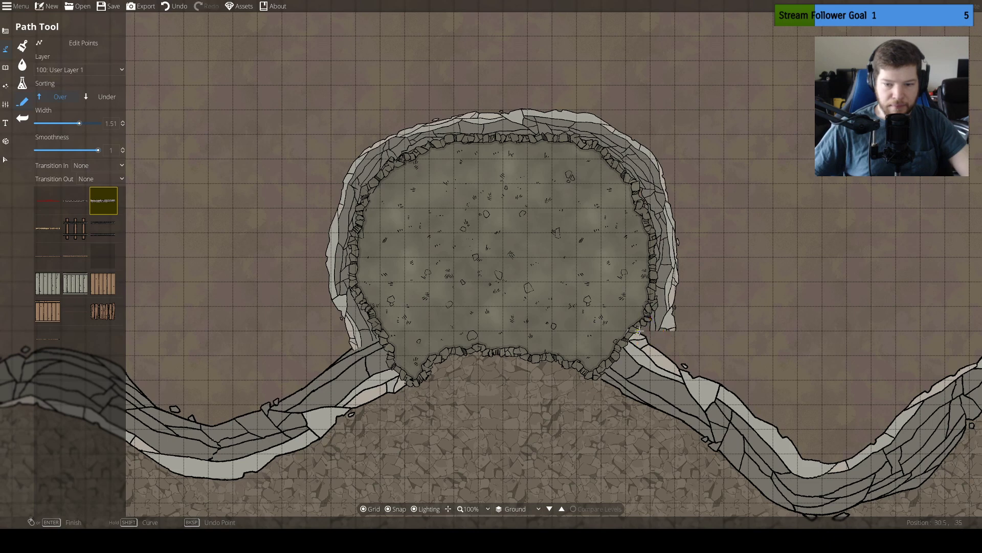
Undo the cliff path drawn around the cave's walls and turn off snapping
{"action": "key", "text": "ctrl+z"}
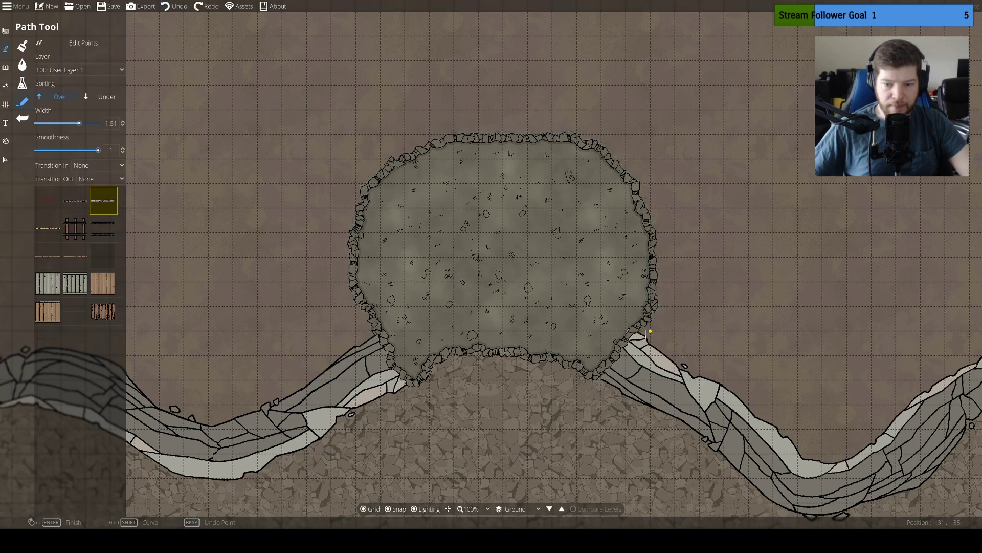
{"action": "left_click", "coordinate": [396, 509]}
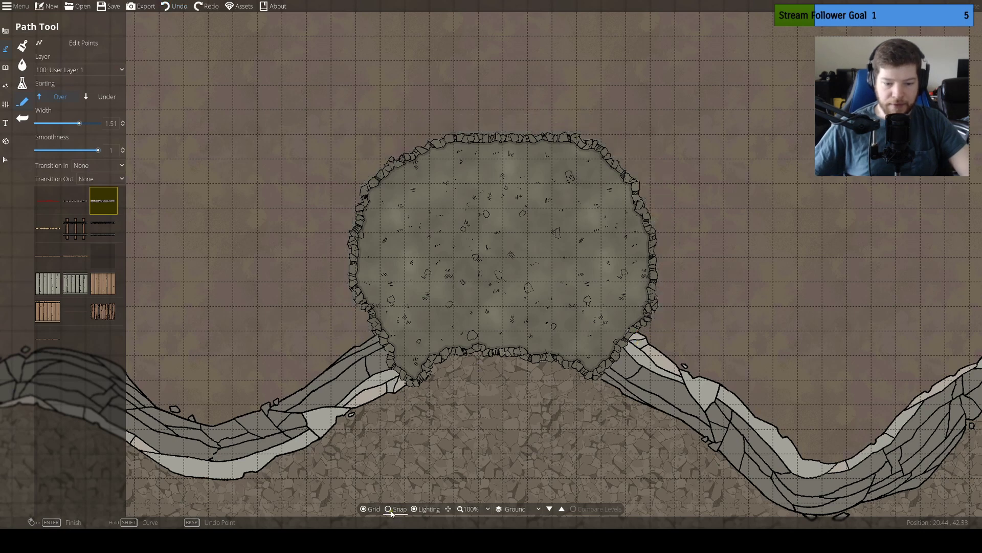
{"action": "left_click", "coordinate": [368, 337]}
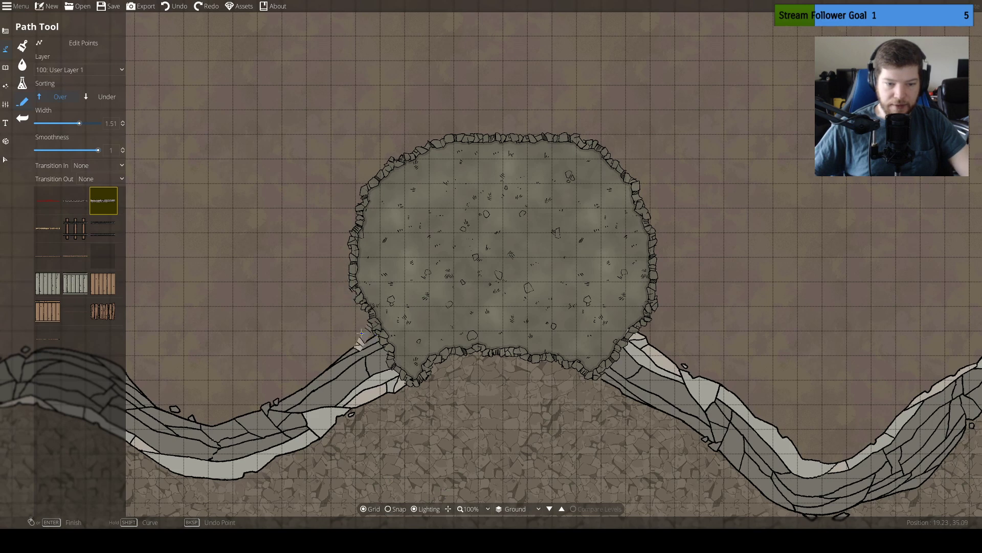
{"action": "key", "text": "ctrl+z"}
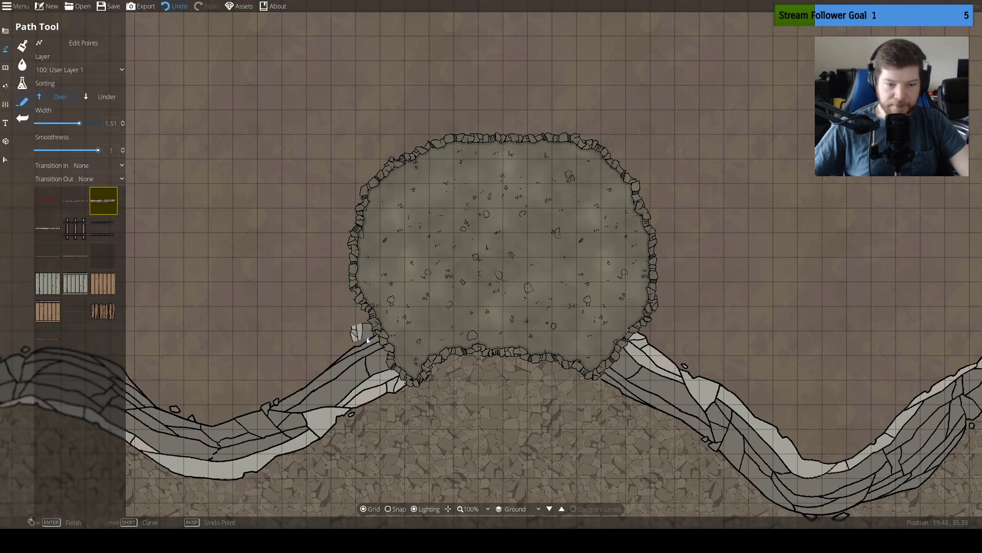
{"action": "key", "text": "ctrl+z"}
Draw an unsnapped cliff path of width 1.51 closely around the cave's west, north and east walls, joining both cliff ends
{"action": "left_click", "coordinate": [371, 337]}
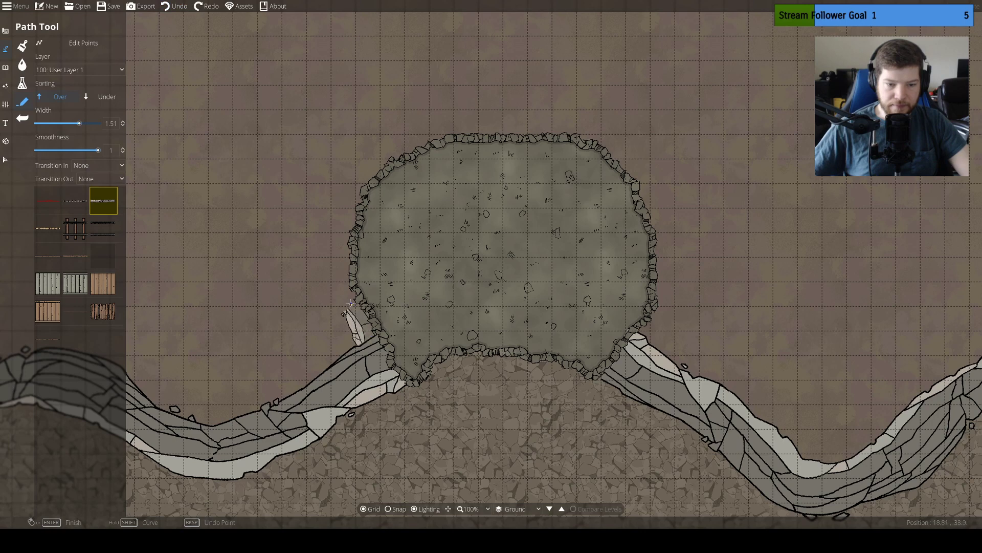
{"action": "left_click", "coordinate": [335, 284]}
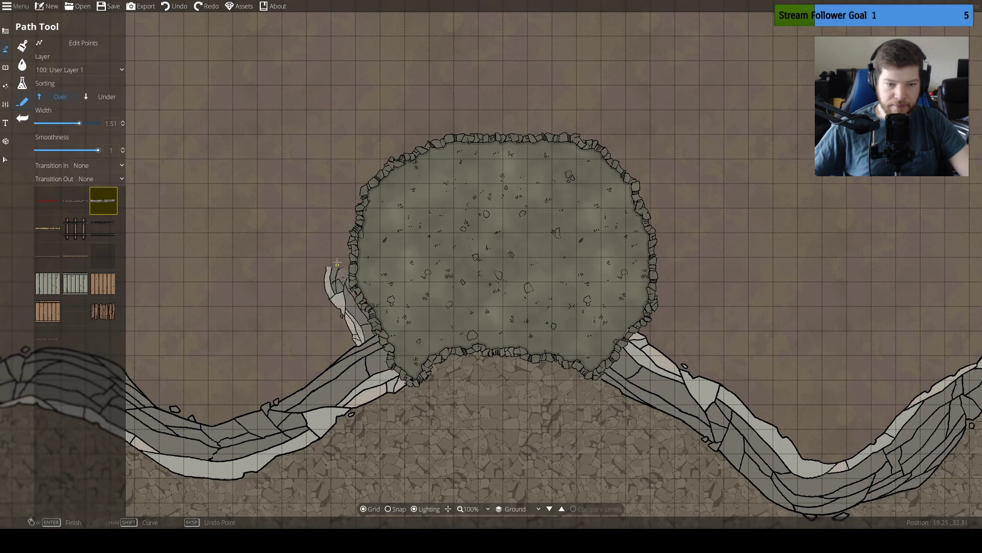
{"action": "left_click", "coordinate": [364, 167]}
{"action": "left_click", "coordinate": [398, 148]}
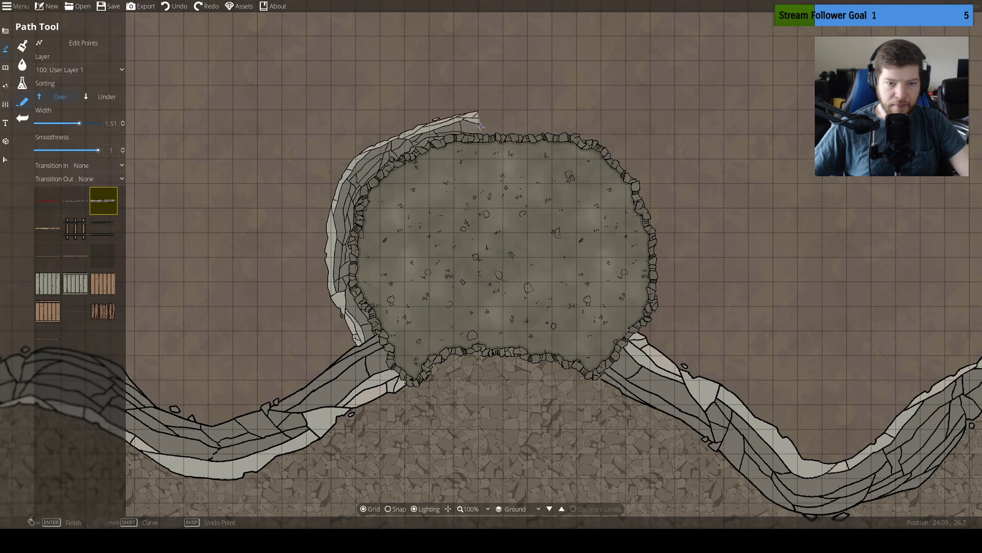
{"action": "left_click", "coordinate": [482, 125]}
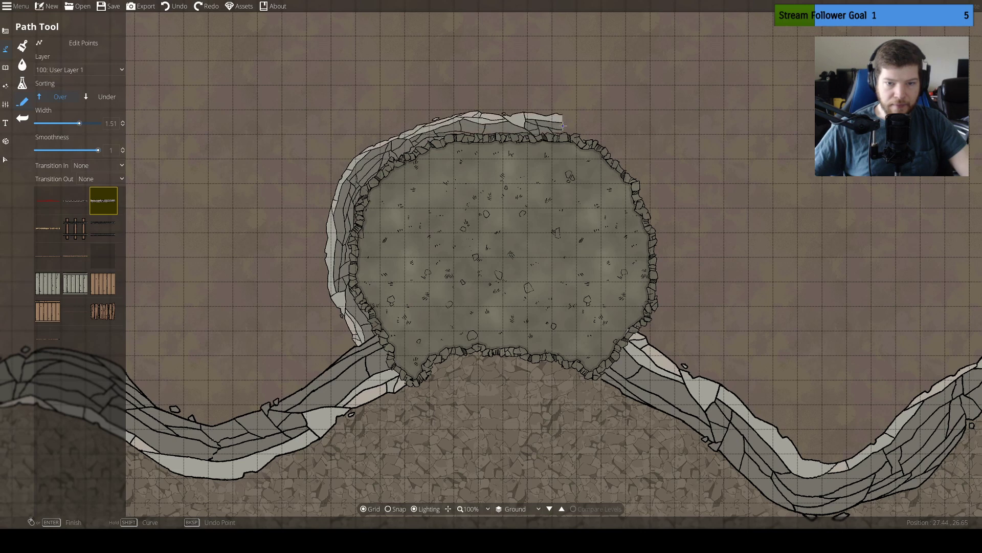
{"action": "left_click", "coordinate": [596, 127]}
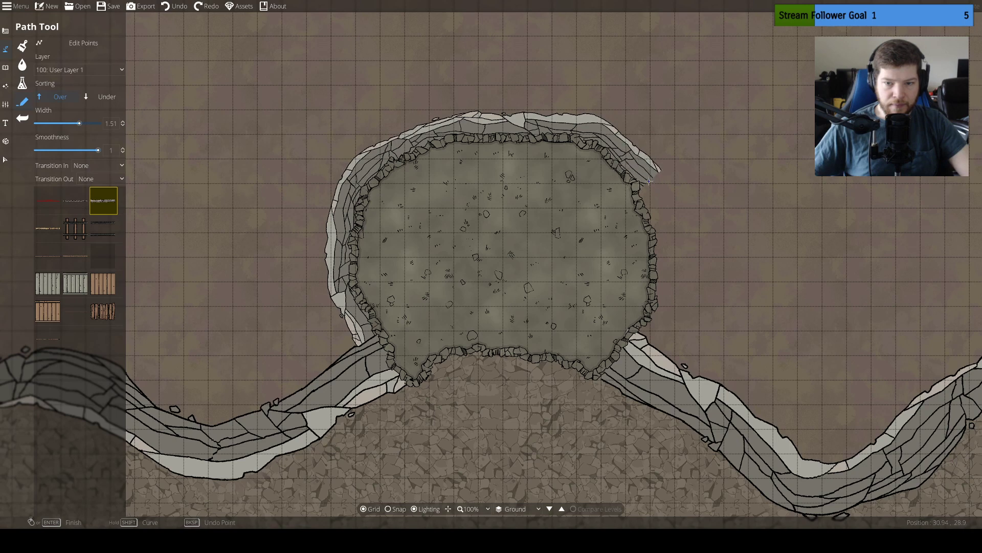
{"action": "left_click", "coordinate": [659, 224]}
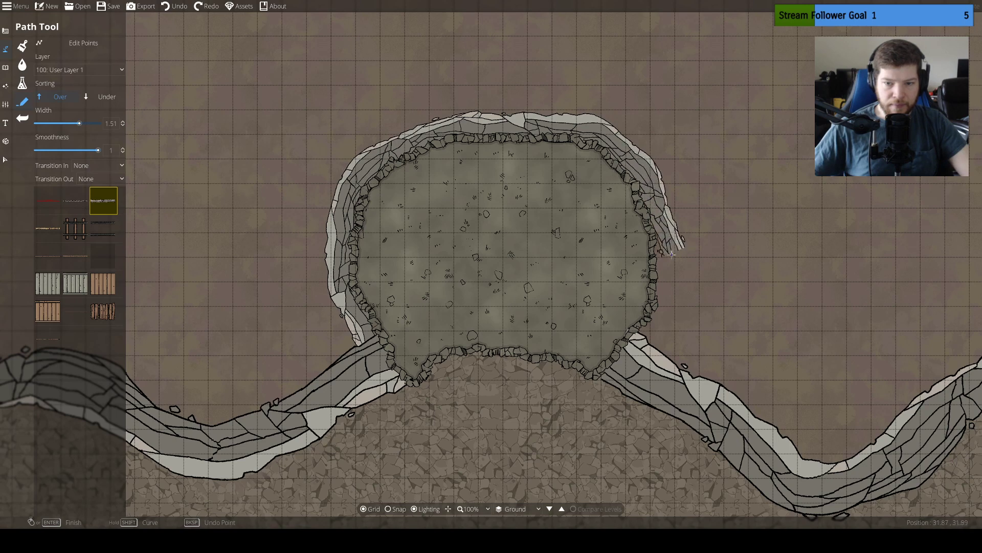
{"action": "left_click", "coordinate": [666, 267]}
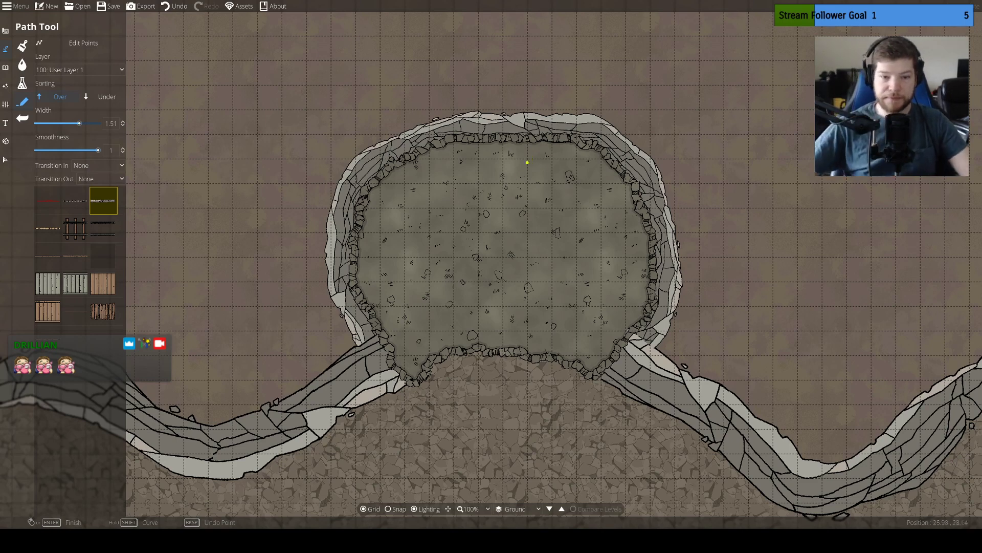
Lay a broken wooden plank path of width 2.02 across the middle of the cave's south wall, from the rocky ground into the chamber
{"action": "left_click_drag", "start_coordinate": [447, 326], "coordinate": [416, 313]}
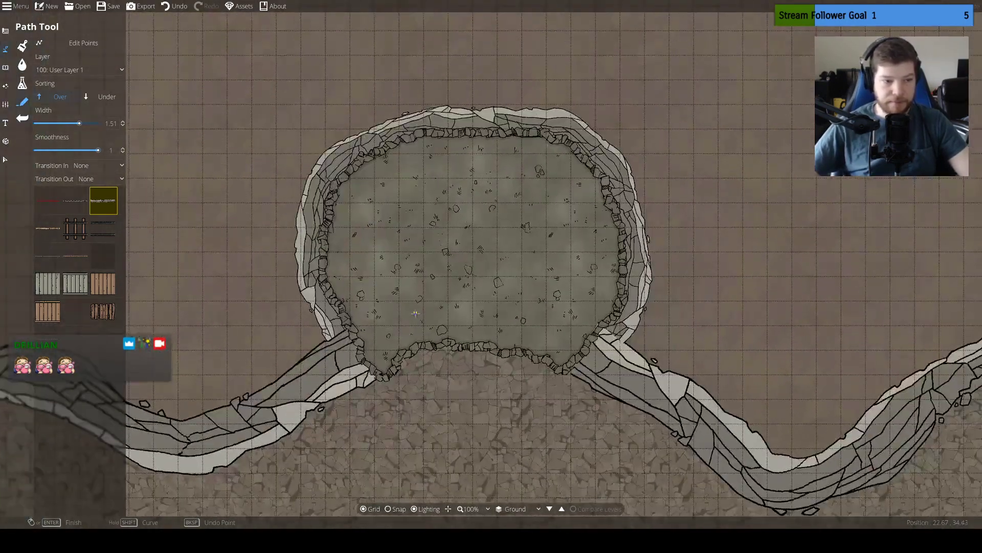
{"action": "left_click", "coordinate": [104, 312]}
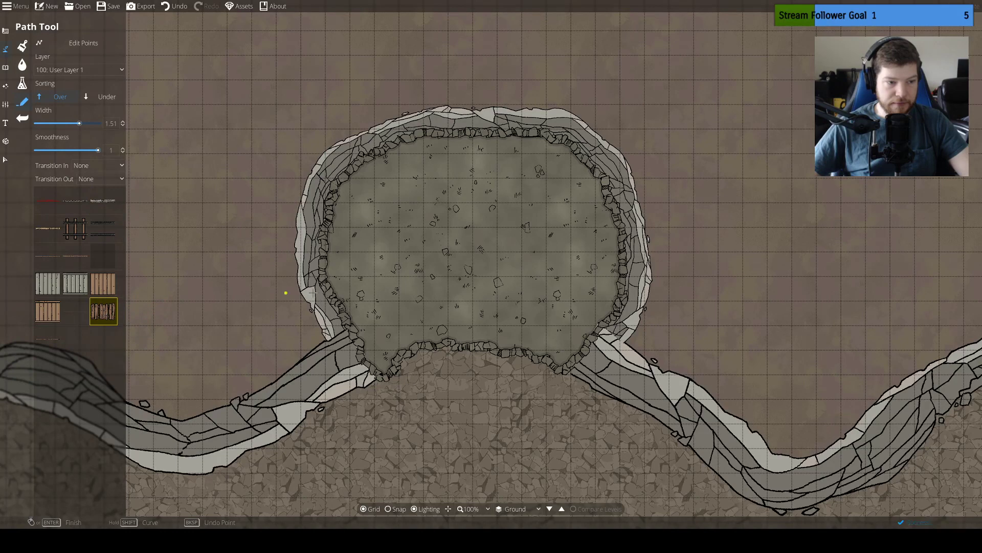
{"action": "left_click", "coordinate": [471, 370]}
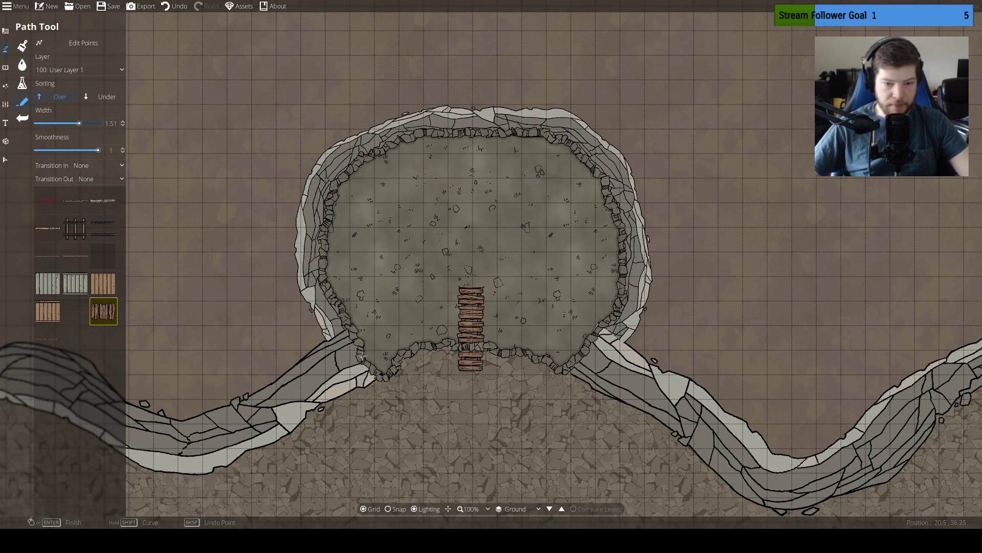
{"action": "key", "text": "ctrl+z"}
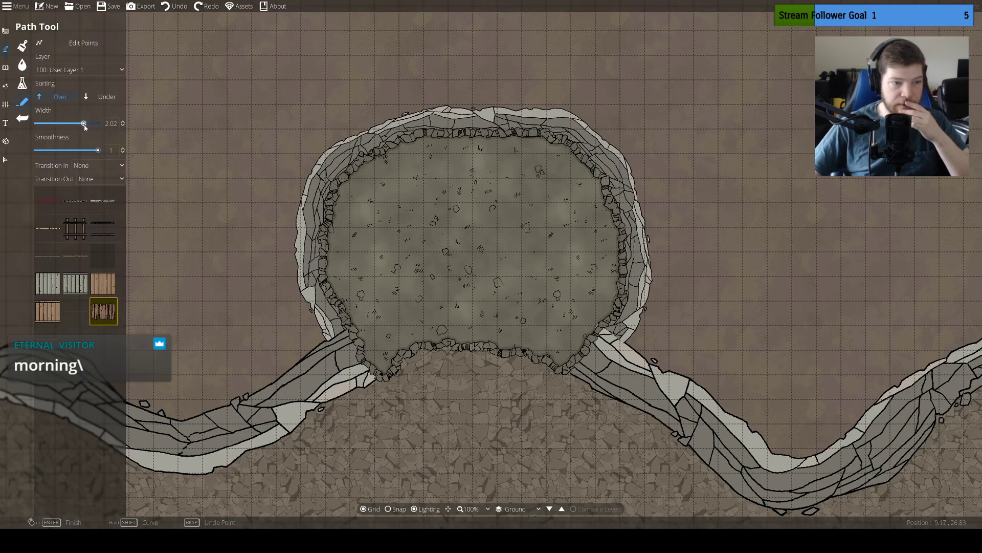
{"action": "left_click", "coordinate": [472, 373]}
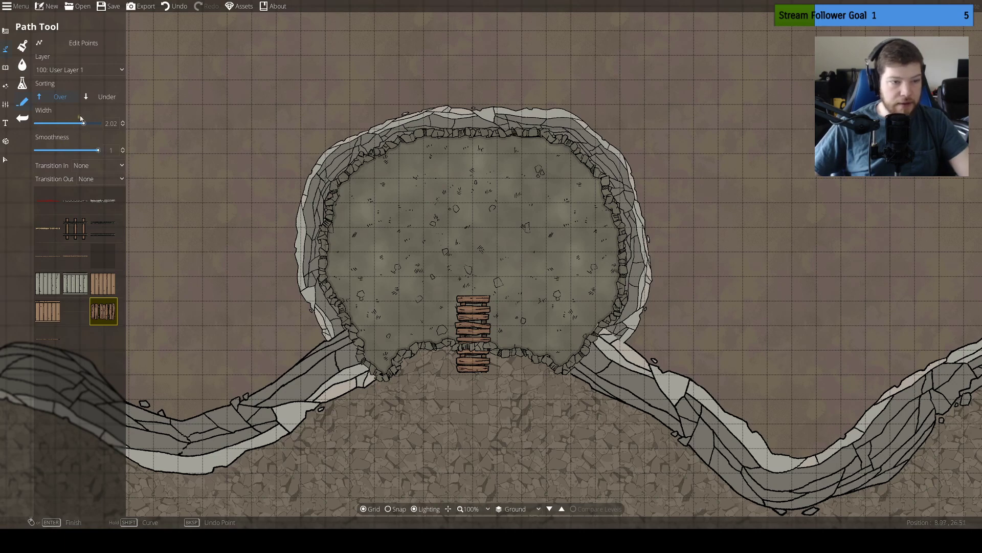
Blast open the cave's south wall beneath the wooden planks with the Cave Brush
{"action": "left_click", "coordinate": [5, 68]}
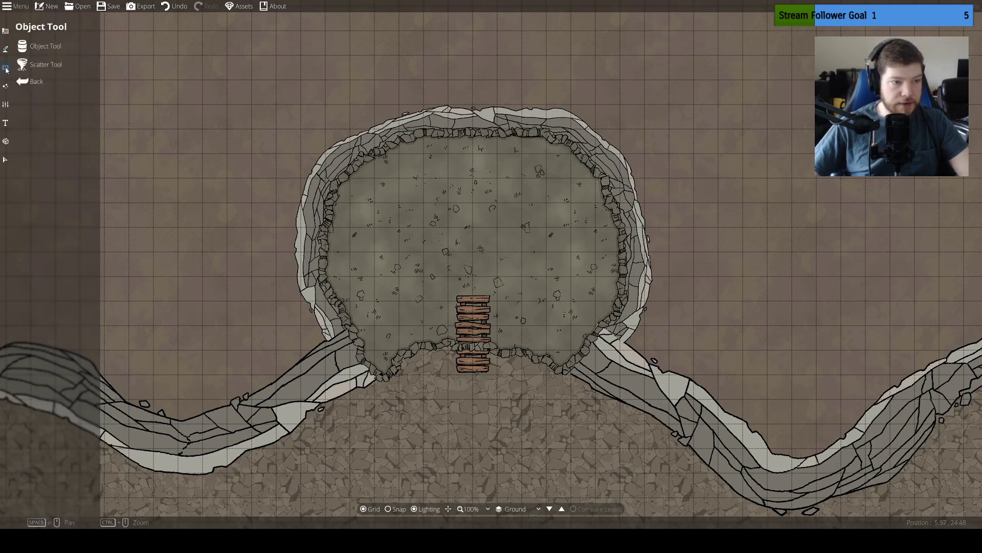
{"action": "left_click", "coordinate": [5, 31]}
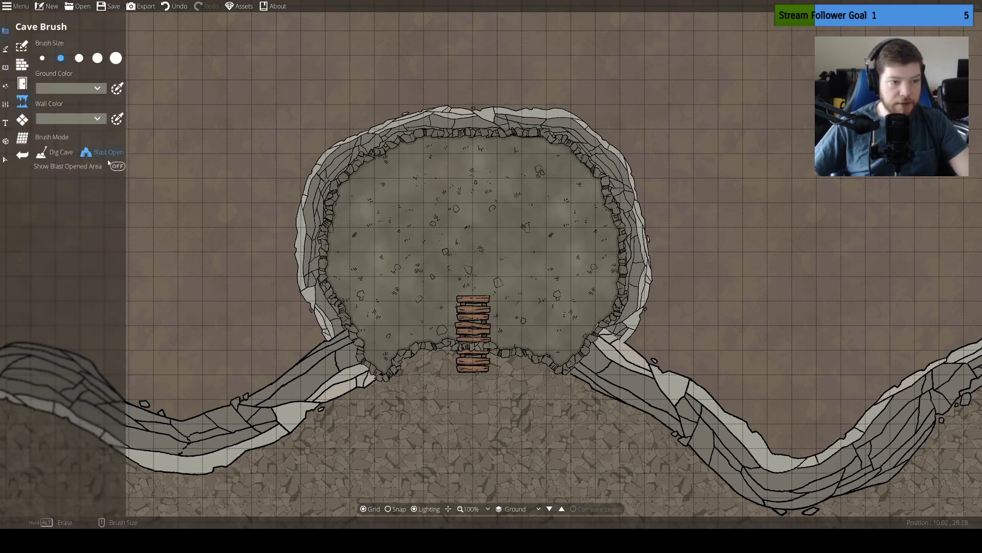
{"action": "left_click", "coordinate": [470, 349]}
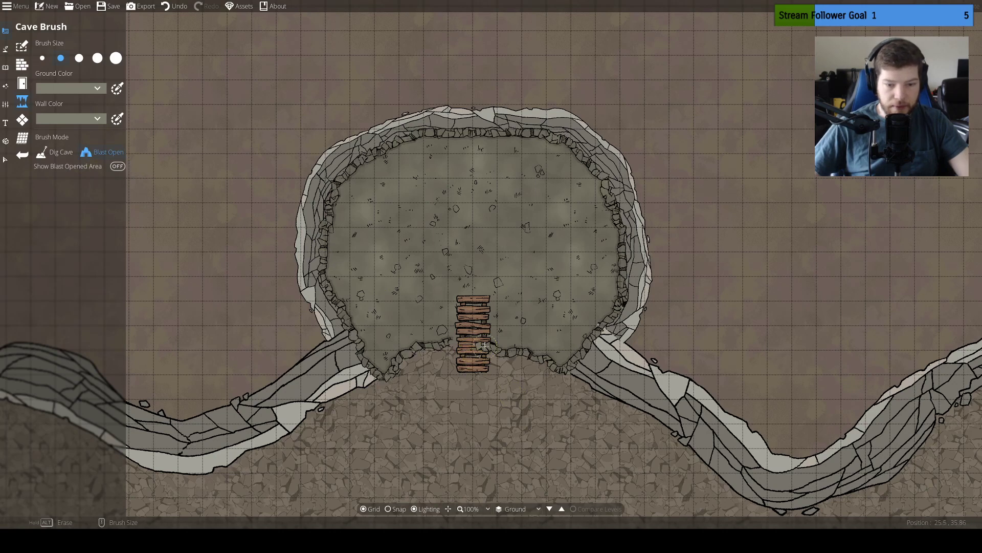
{"action": "key", "text": "ctrl+z"}
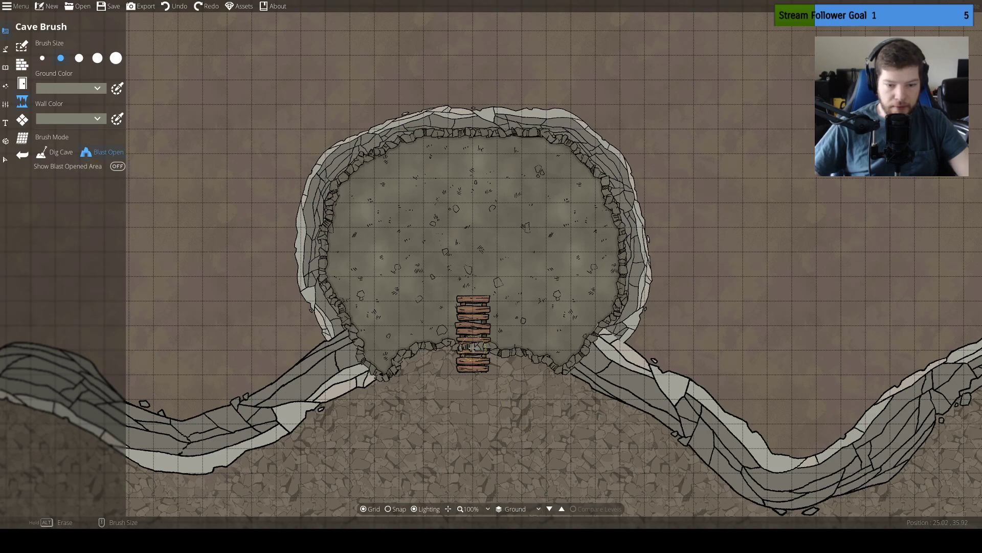
{"action": "left_click", "coordinate": [475, 349]}
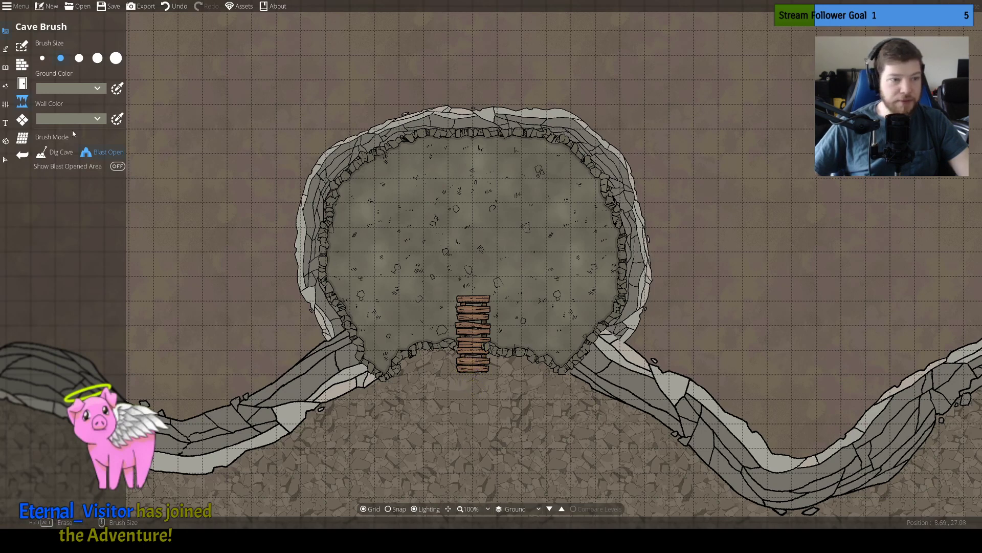
{"action": "left_click", "coordinate": [42, 58]}
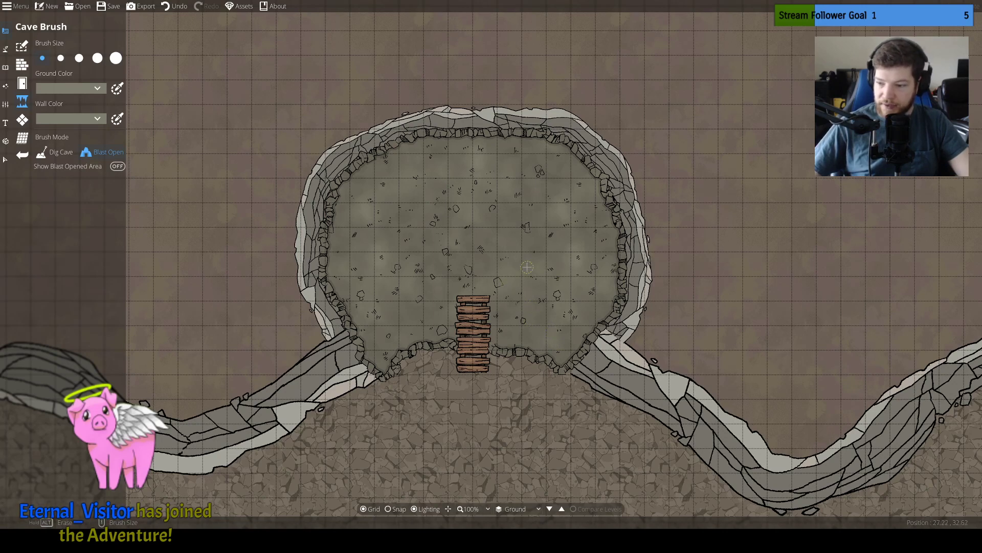
{"action": "left_click", "coordinate": [22, 83]}
{"action": "left_click", "coordinate": [22, 64]}
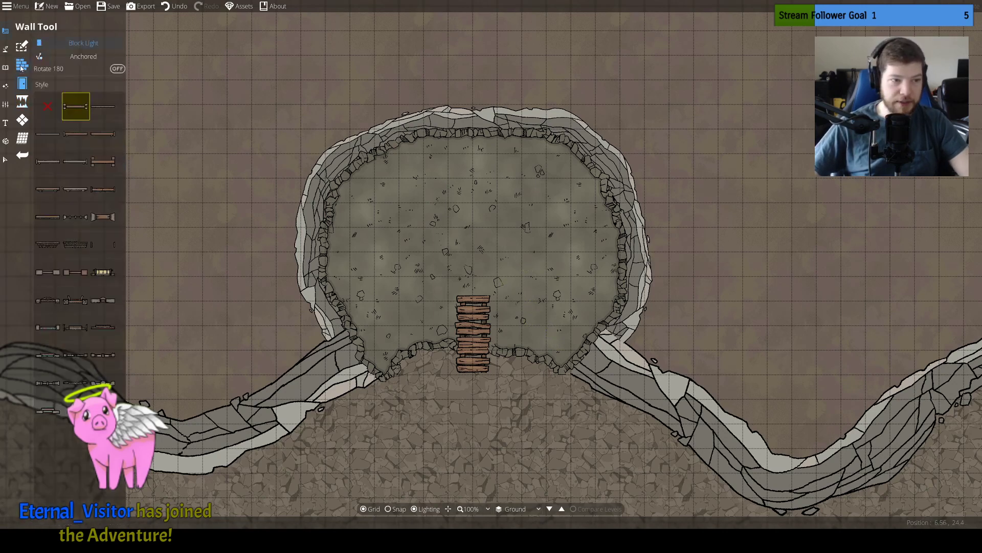
{"action": "left_click", "coordinate": [21, 54]}
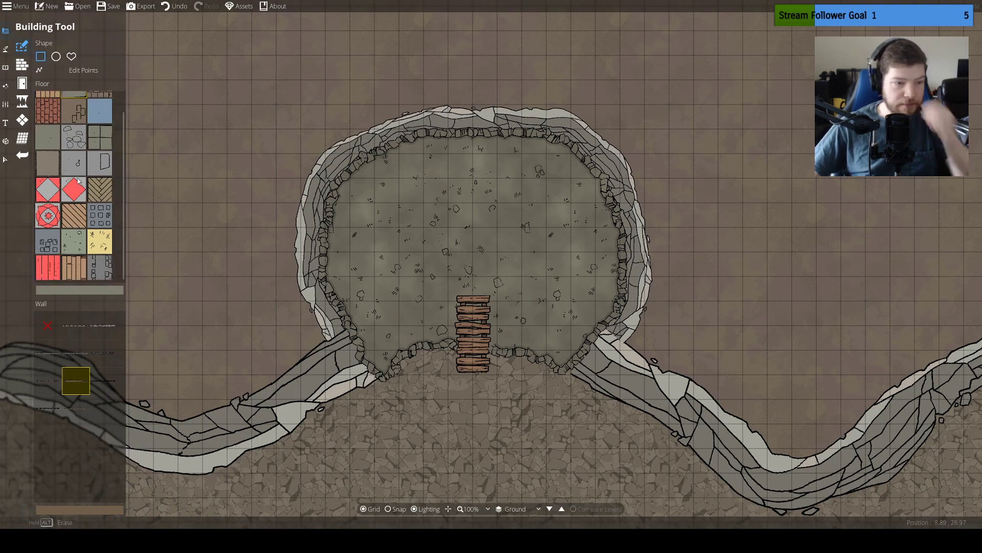
{"action": "scroll", "coordinate": [123, 245], "scroll_direction": "down", "scroll_amount": 2}
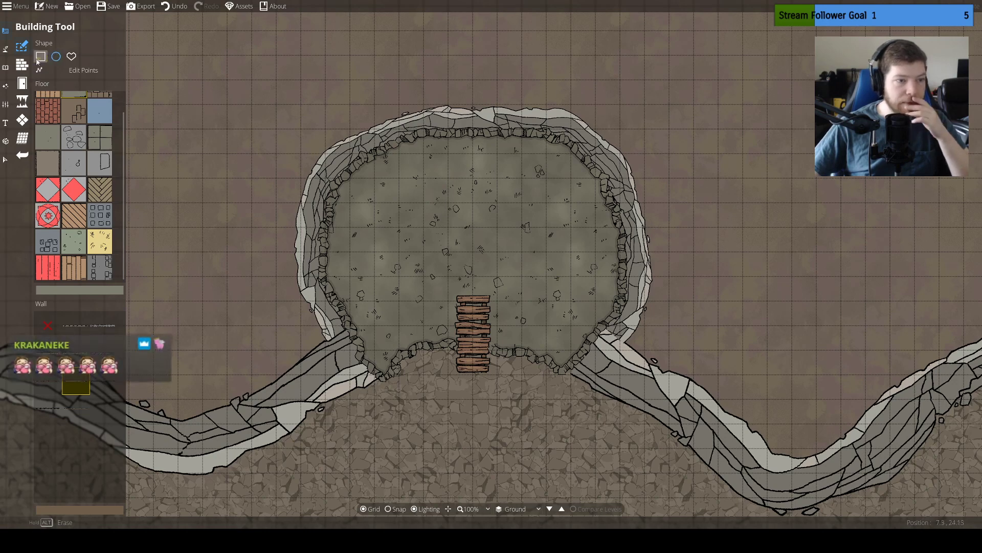
{"action": "left_click", "coordinate": [21, 65]}
{"action": "left_click", "coordinate": [22, 46]}
{"action": "left_click", "coordinate": [22, 65]}
{"action": "left_click", "coordinate": [22, 83]}
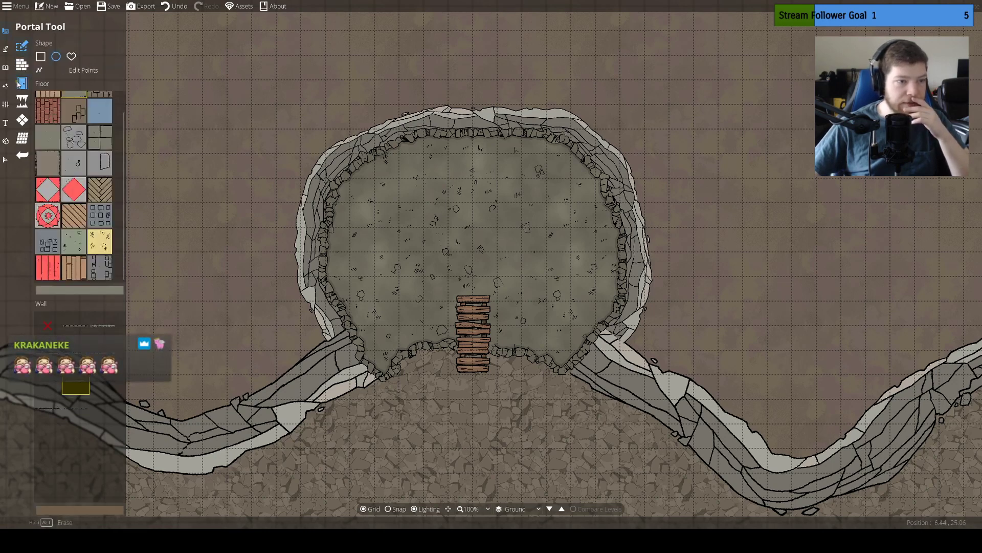
Blast away the middle of the cave floor with the largest Cave Brush size, briefly showing the blast-opened area
{"action": "left_click", "coordinate": [22, 102]}
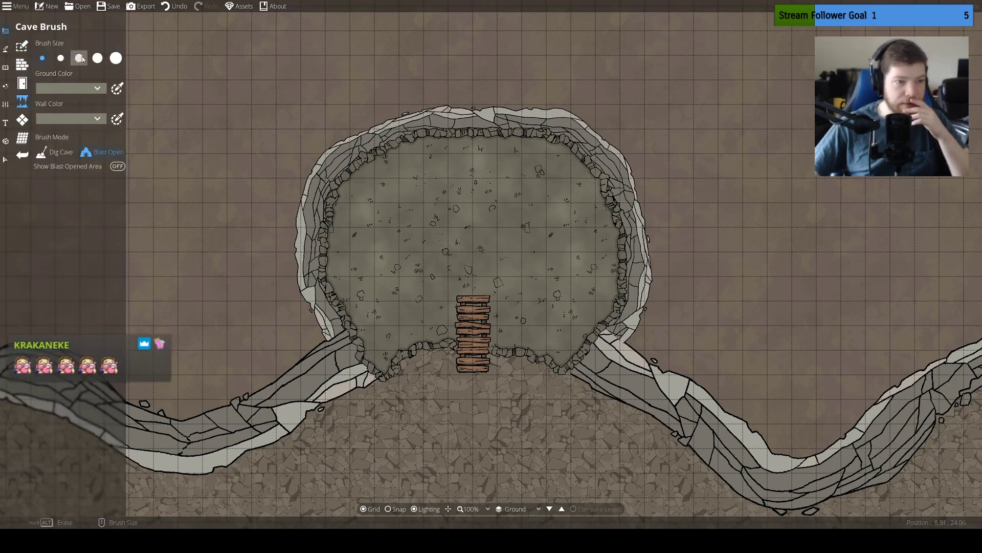
{"action": "left_click", "coordinate": [115, 58]}
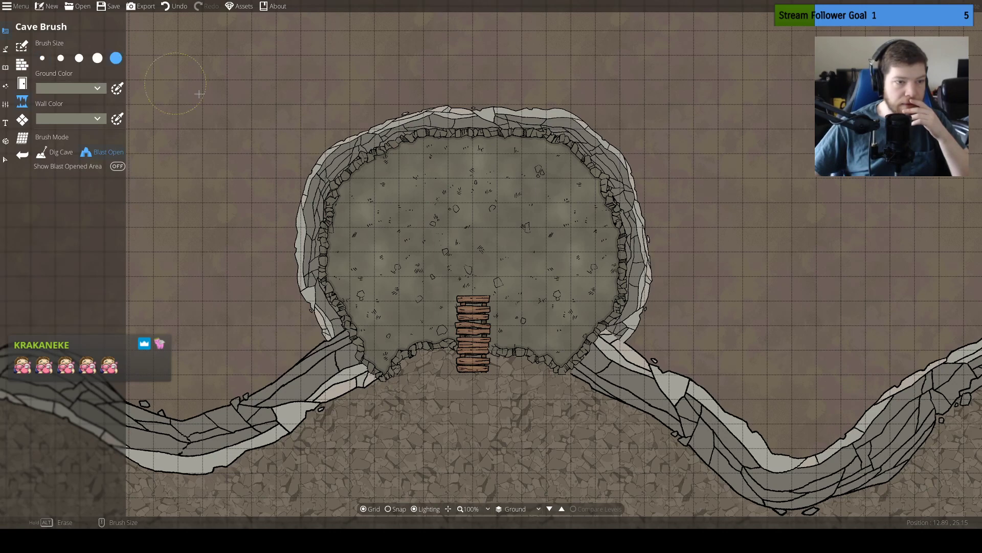
{"action": "left_click", "coordinate": [473, 267]}
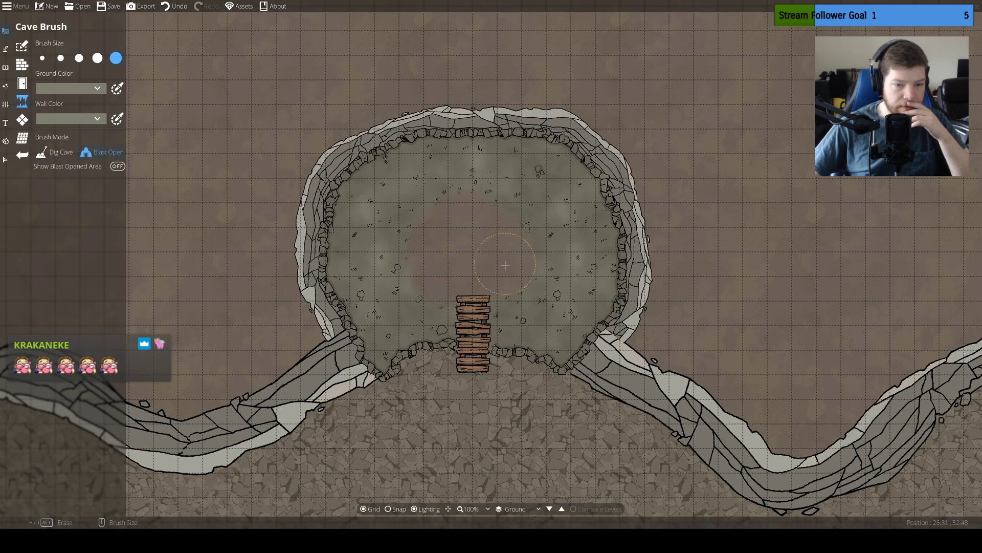
{"action": "left_click", "coordinate": [117, 169]}
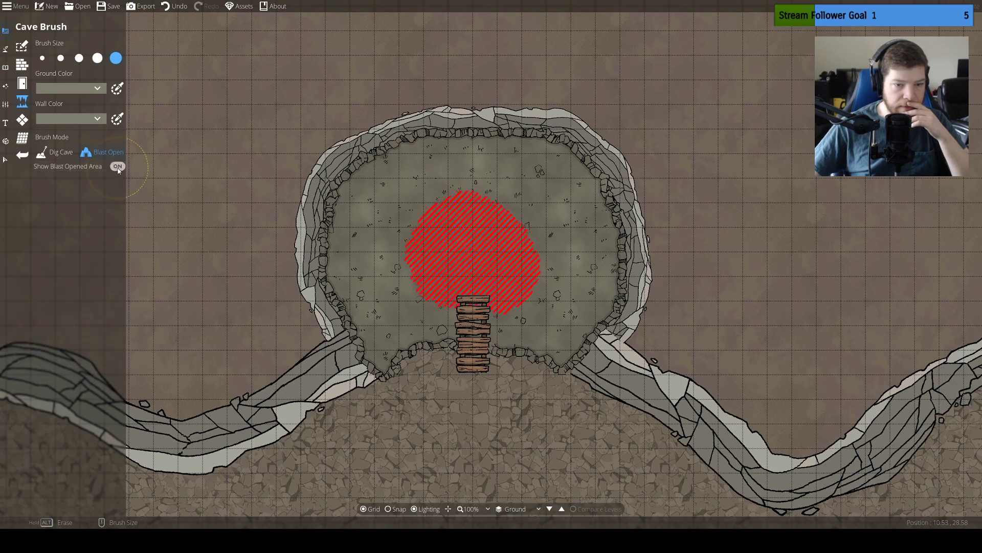
{"action": "left_click", "coordinate": [118, 169]}
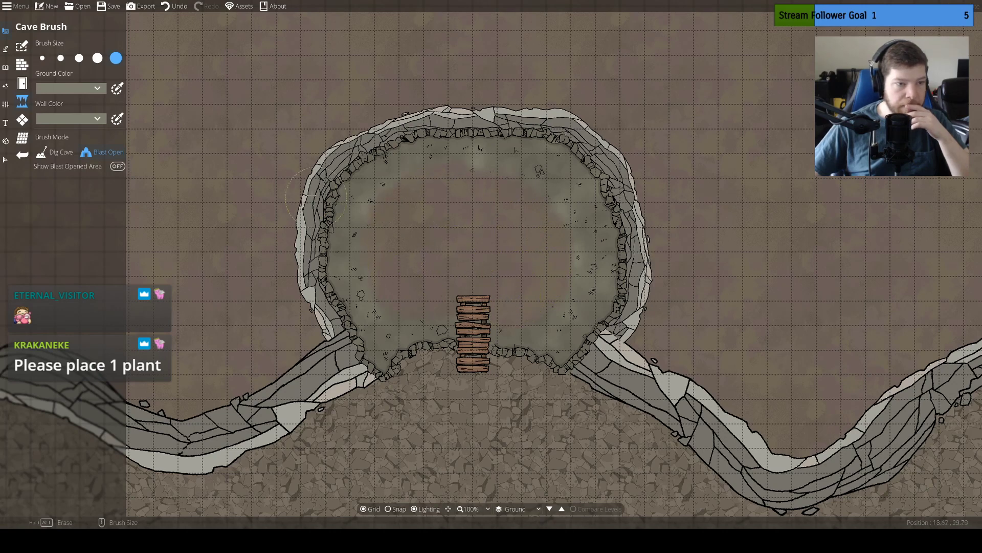
Dab sparse Terrain Gravel onto the west edge of the cave's bare floor with the Terrain Brush at size 2 and intensity 8
{"action": "left_click", "coordinate": [17, 49]}
{"action": "left_click", "coordinate": [5, 49]}
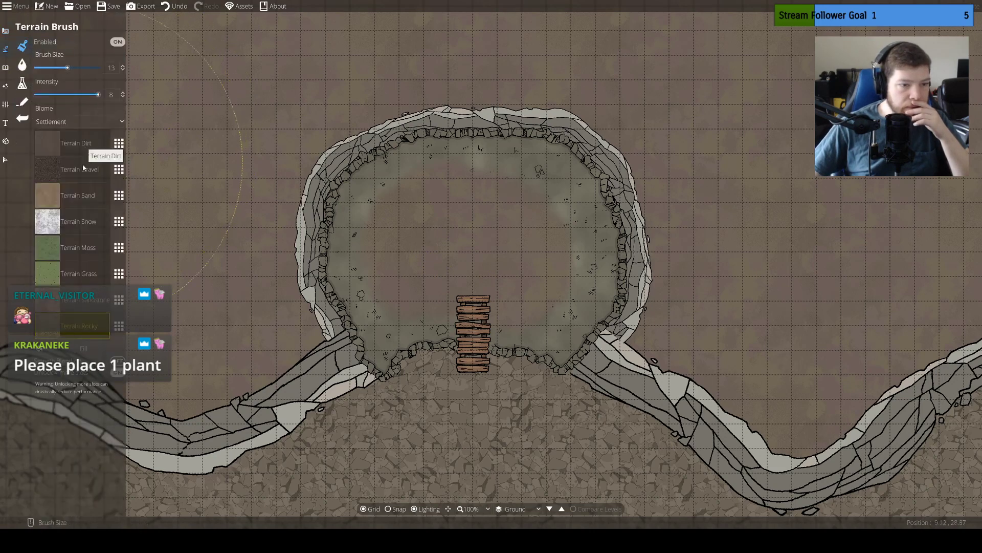
{"action": "left_click", "coordinate": [47, 170]}
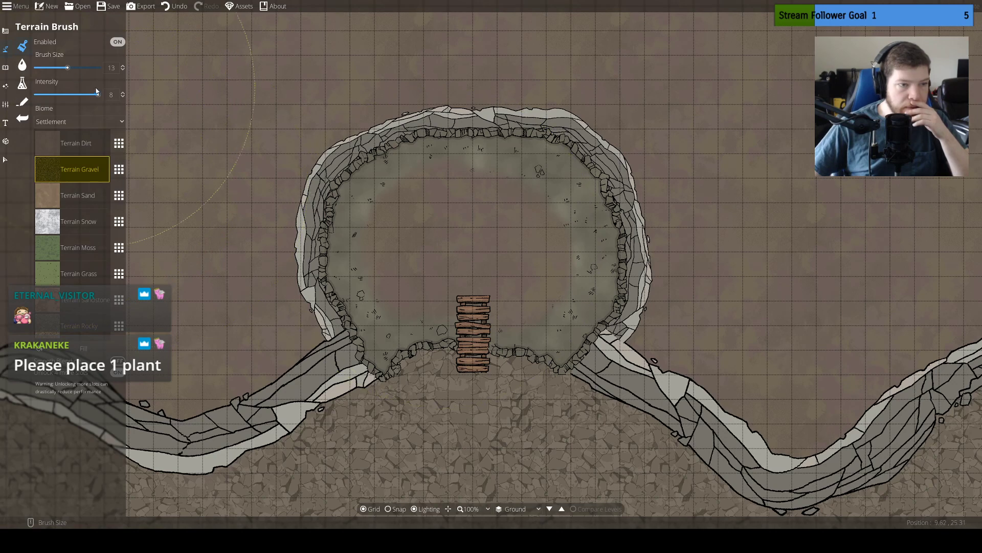
{"action": "left_click_drag", "start_coordinate": [68, 68], "coordinate": [39, 71]}
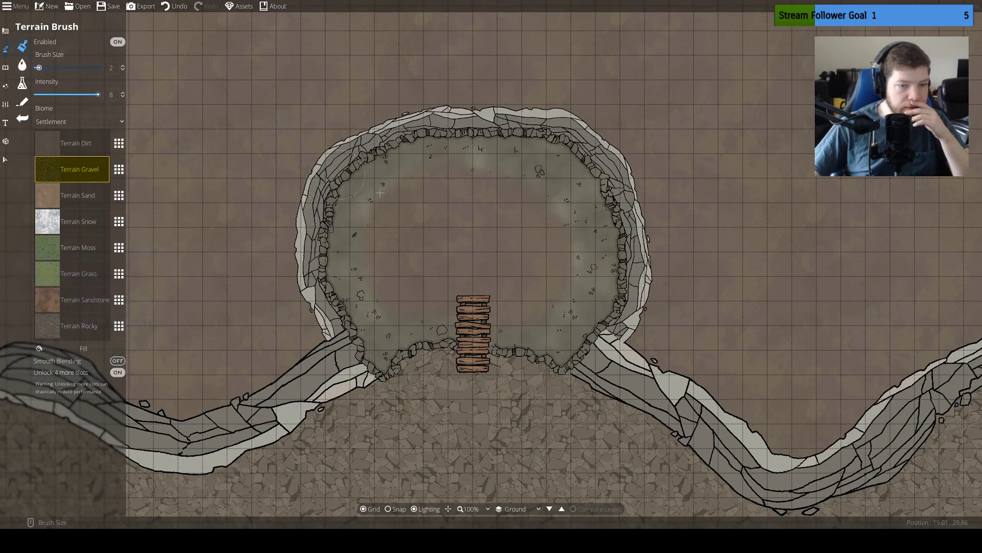
{"action": "mouse_move", "coordinate": [487, 257]}
{"action": "left_mouse_down"}
{"action": "mouse_move", "coordinate": [463, 234]}
{"action": "mouse_move", "coordinate": [447, 261]}
{"action": "mouse_move", "coordinate": [479, 250]}
{"action": "mouse_move", "coordinate": [427, 267]}
{"action": "mouse_move", "coordinate": [481, 254]}
{"action": "mouse_move", "coordinate": [447, 252]}
{"action": "left_mouse_up"}
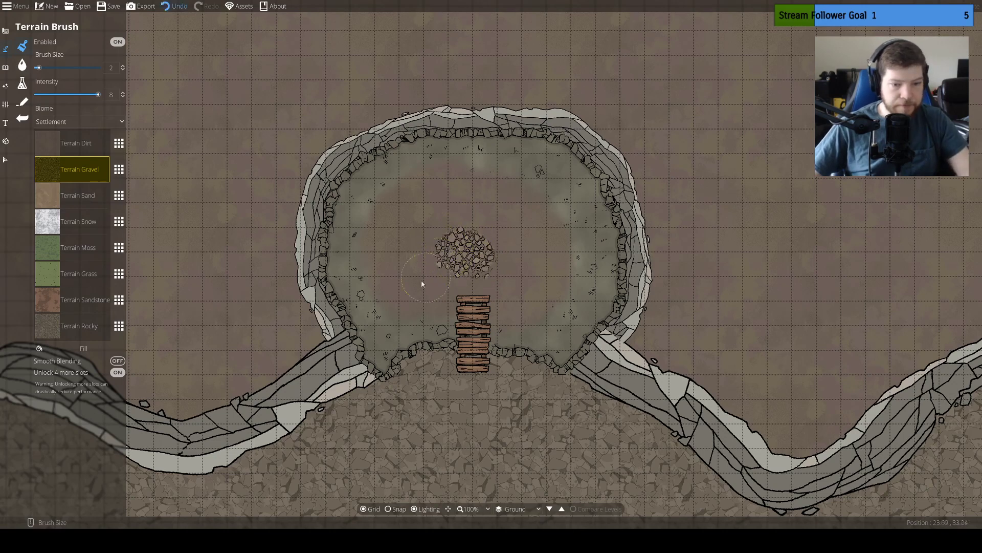
{"action": "key", "text": "ctrl+z"}
{"action": "mouse_move", "coordinate": [394, 322]}
{"action": "left_mouse_down"}
{"action": "mouse_move", "coordinate": [362, 238]}
{"action": "mouse_move", "coordinate": [386, 204]}
{"action": "left_mouse_up"}
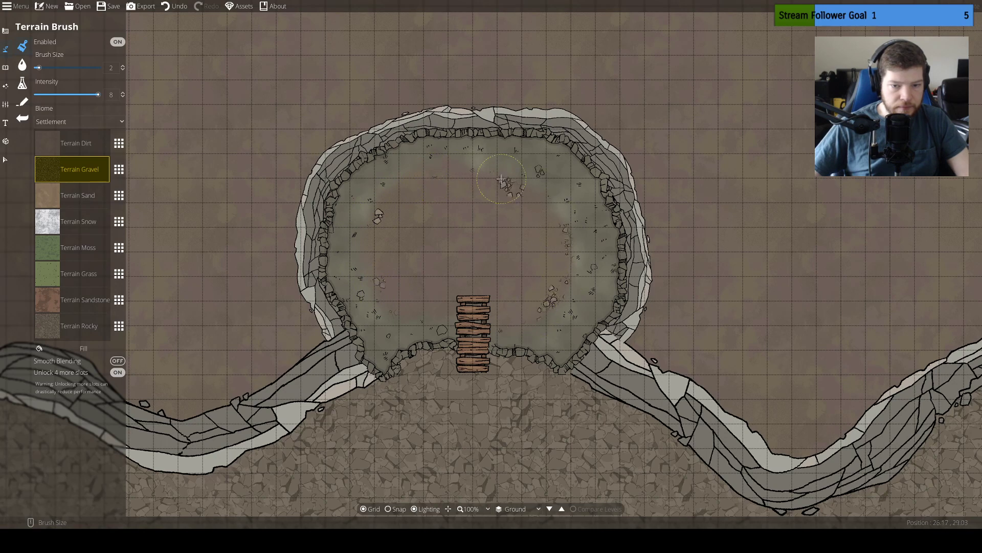
{"action": "key", "text": "ctrl+z"}
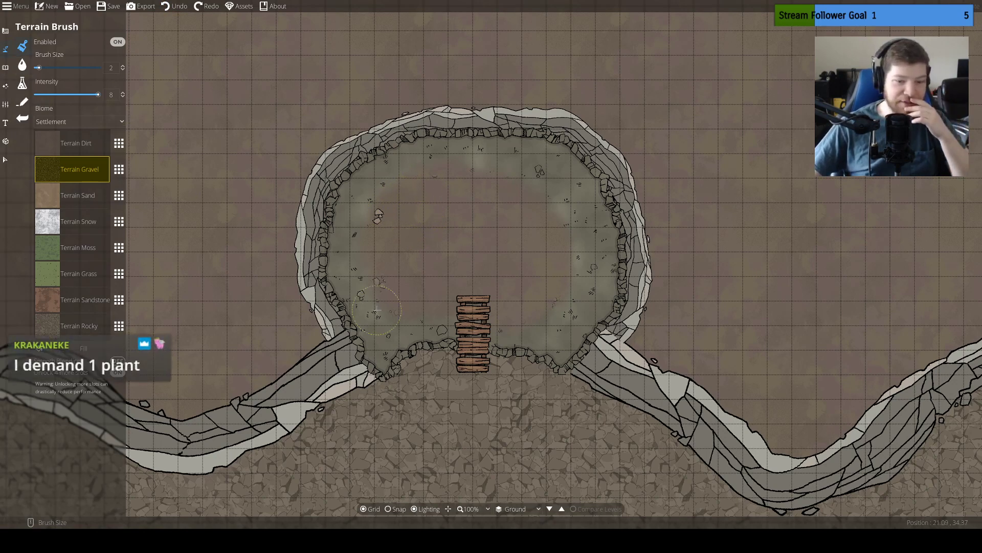
{"action": "left_click_drag", "start_coordinate": [369, 294], "coordinate": [390, 284]}
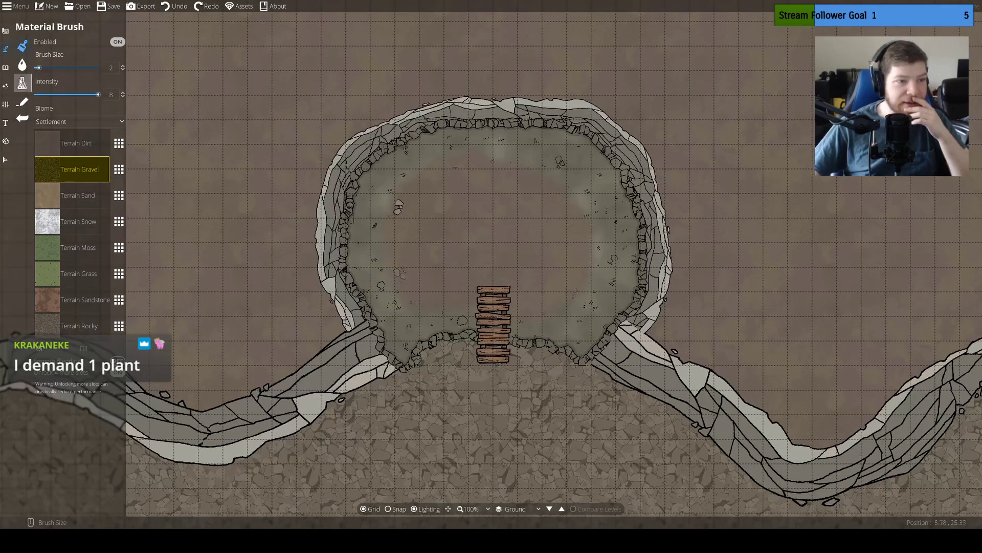
Place the Magic Mushrooms 10 object at scale 0.26 on 200: User Layer 2, just outside the cave's southwest corner
{"action": "left_click", "coordinate": [3, 32]}
{"action": "left_click", "coordinate": [5, 67]}
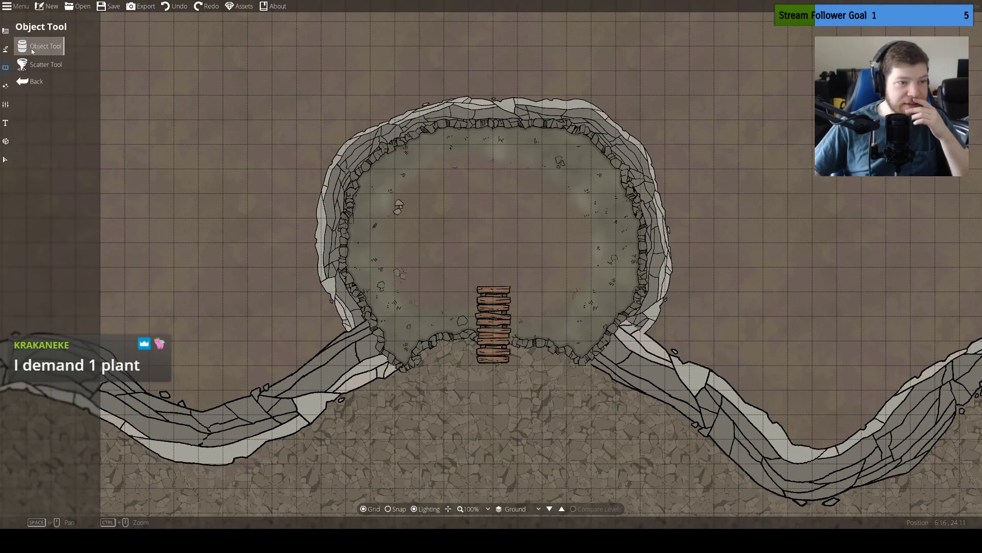
{"action": "left_click", "coordinate": [32, 48]}
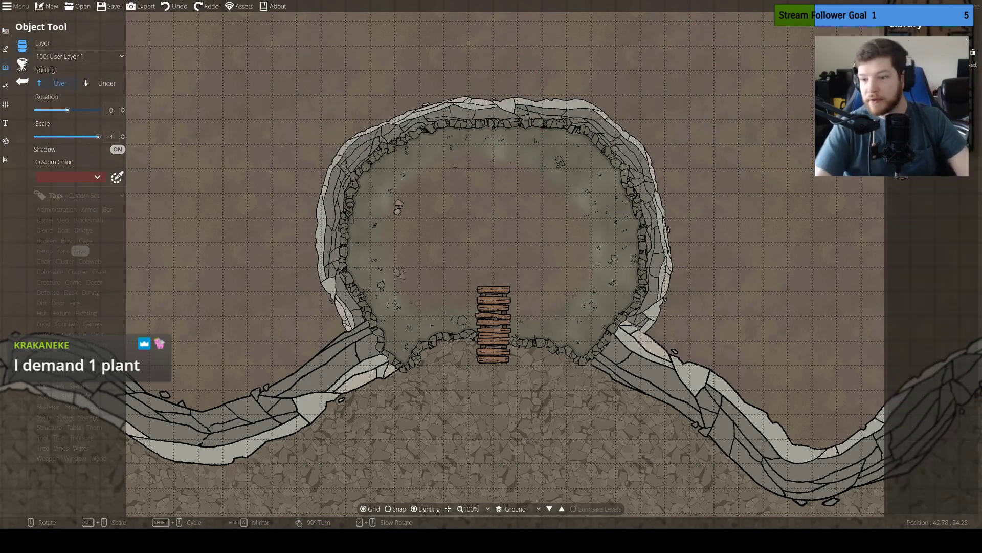
{"action": "left_click", "coordinate": [931, 33]}
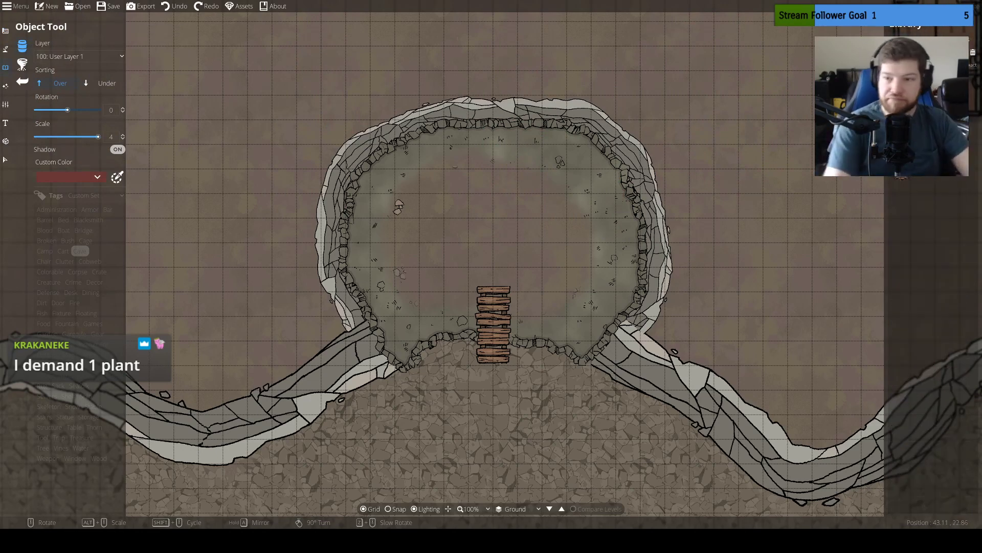
{"action": "key", "text": "Return"}
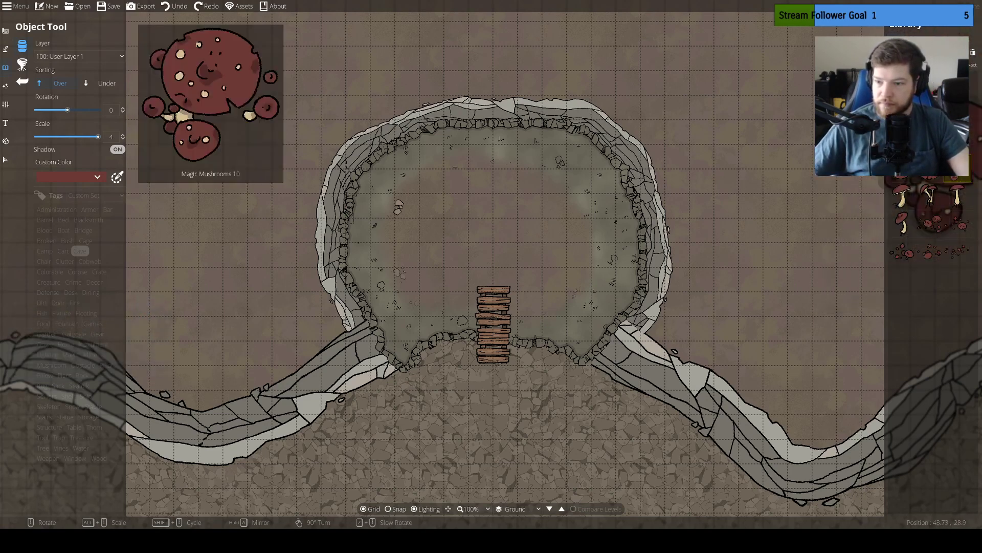
{"action": "left_click", "coordinate": [957, 167]}
{"action": "left_click_drag", "start_coordinate": [98, 137], "coordinate": [51, 144]}
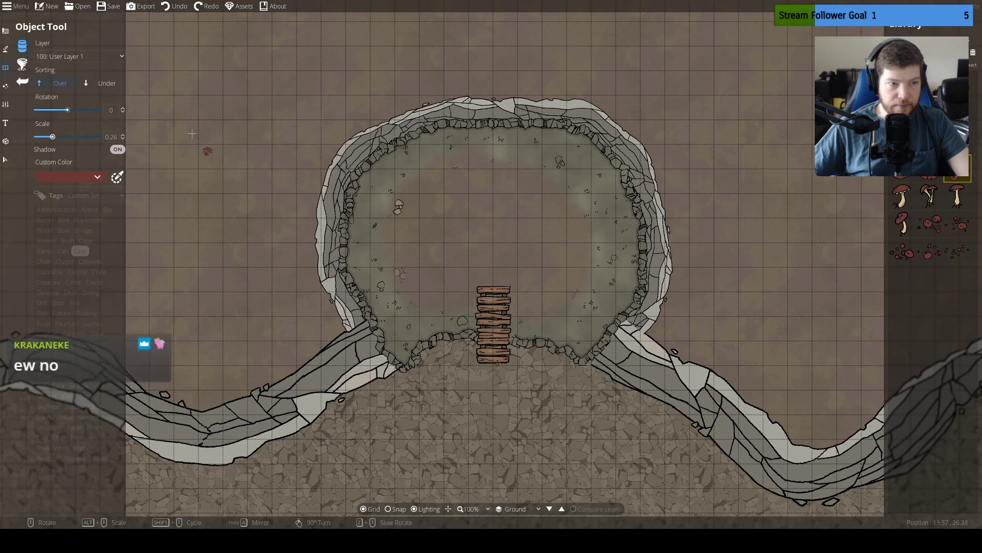
{"action": "left_click", "coordinate": [117, 56]}
{"action": "left_click", "coordinate": [86, 145]}
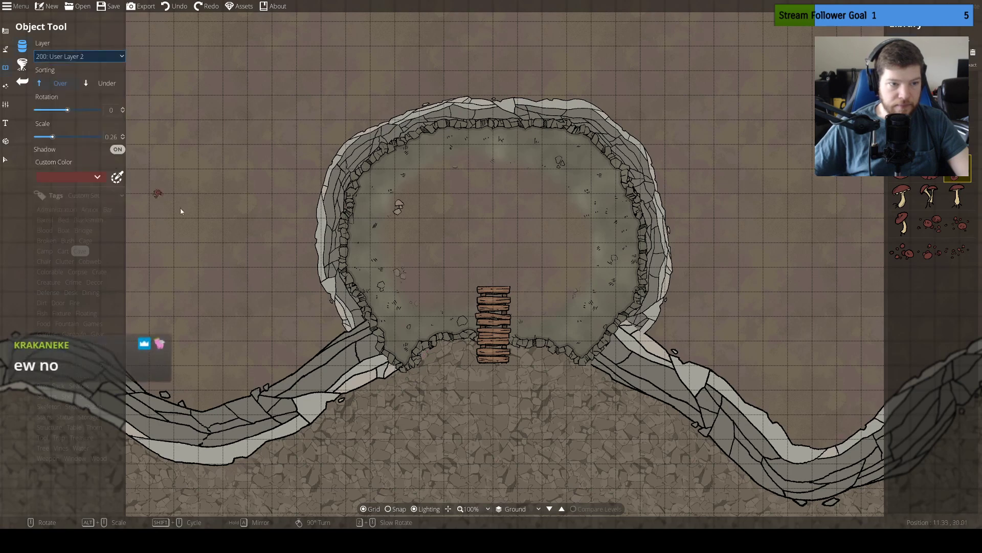
{"action": "left_click", "coordinate": [397, 375]}
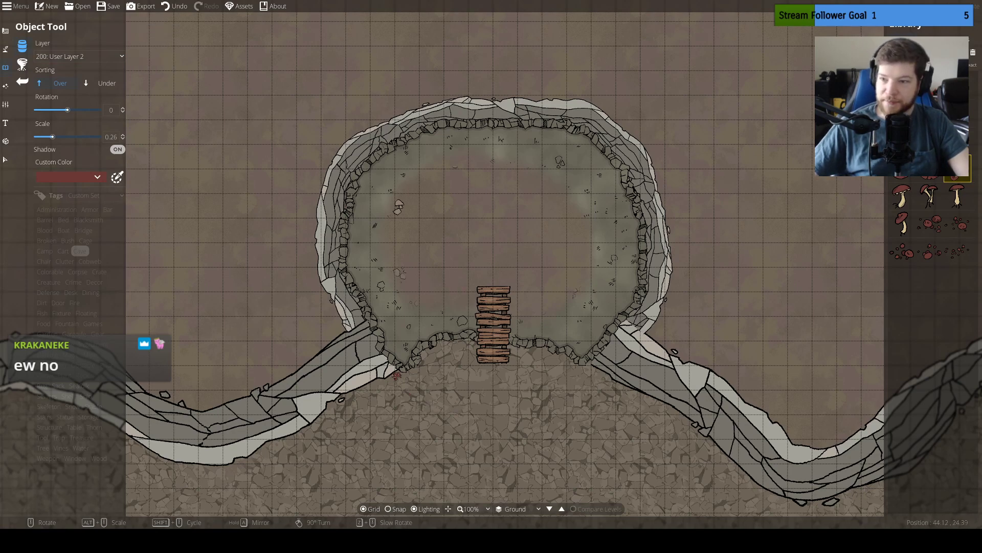
Clear the object library search and browse the full collection
{"action": "left_click", "coordinate": [973, 52]}
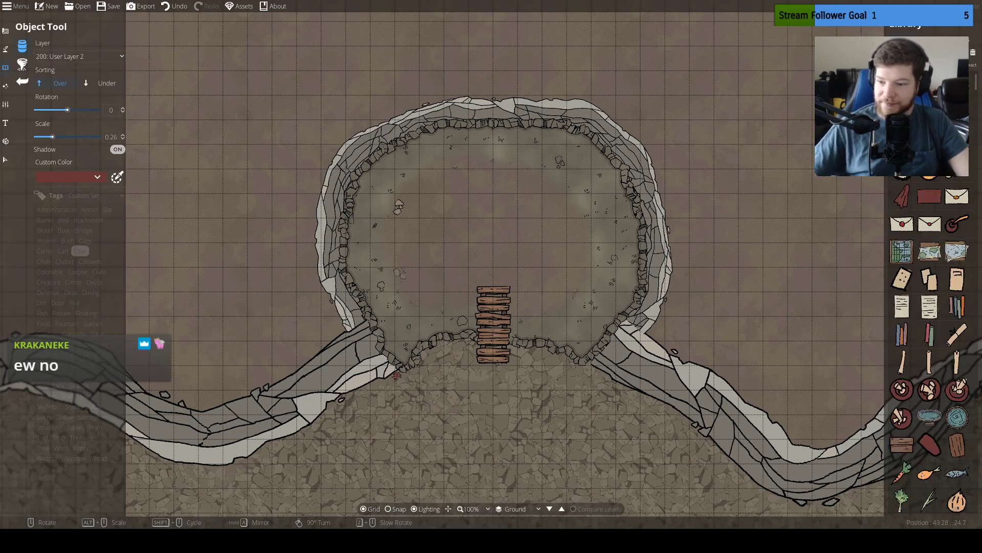
{"action": "scroll", "coordinate": [929, 342], "scroll_direction": "down", "scroll_amount": 10}
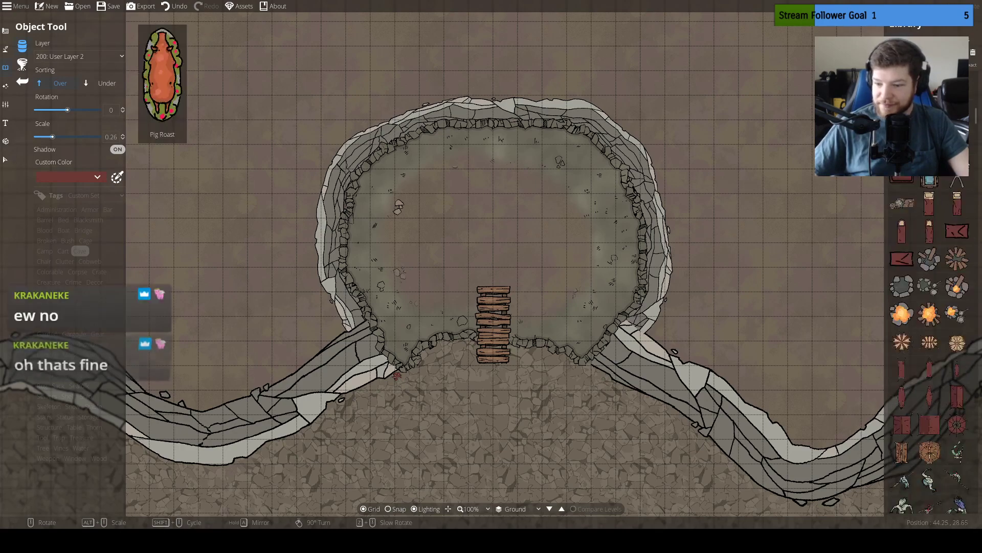
{"action": "scroll", "coordinate": [930, 343], "scroll_direction": "down", "scroll_amount": 10}
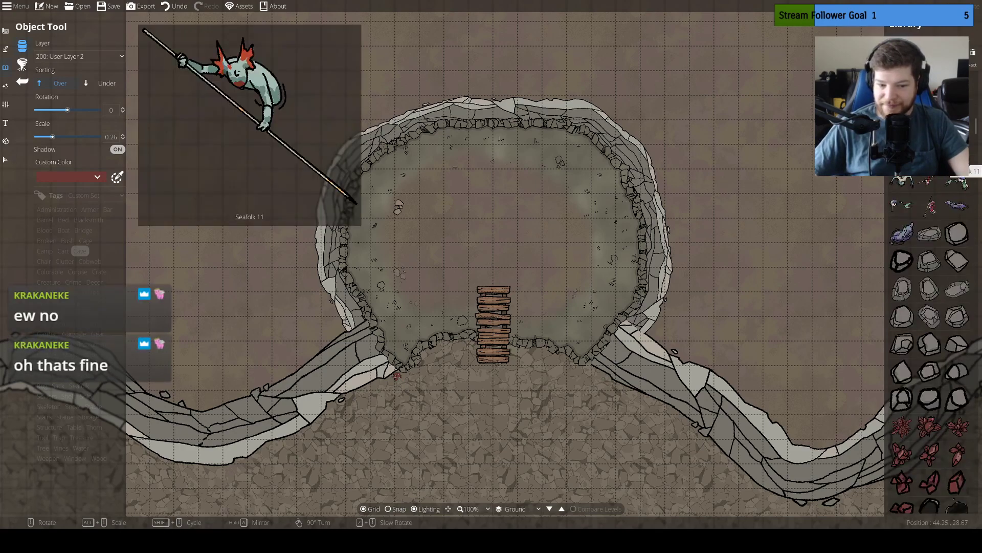
{"action": "scroll", "coordinate": [929, 342], "scroll_direction": "down", "scroll_amount": 3}
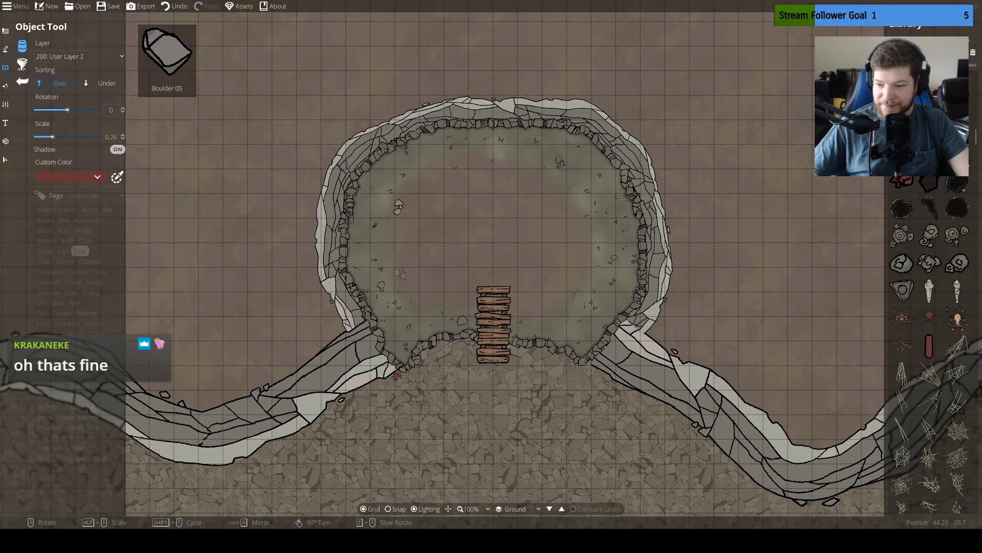
{"action": "scroll", "coordinate": [930, 348], "scroll_direction": "down", "scroll_amount": 1}
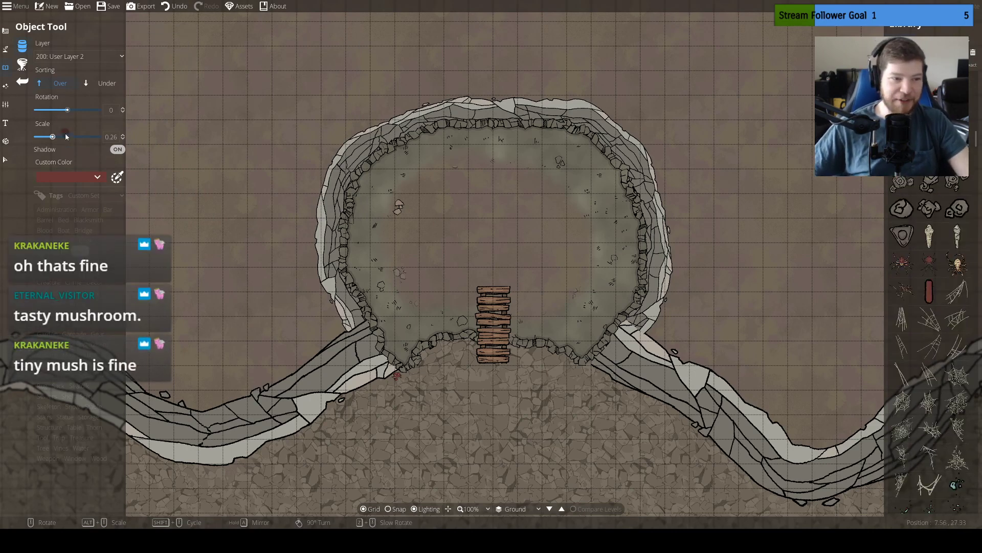
Try a giant Magic Mushrooms 10 at scale 4 on the ground east of the cave, and undo the placement
{"action": "left_click_drag", "start_coordinate": [61, 136], "coordinate": [120, 136]}
{"action": "left_click", "coordinate": [774, 249]}
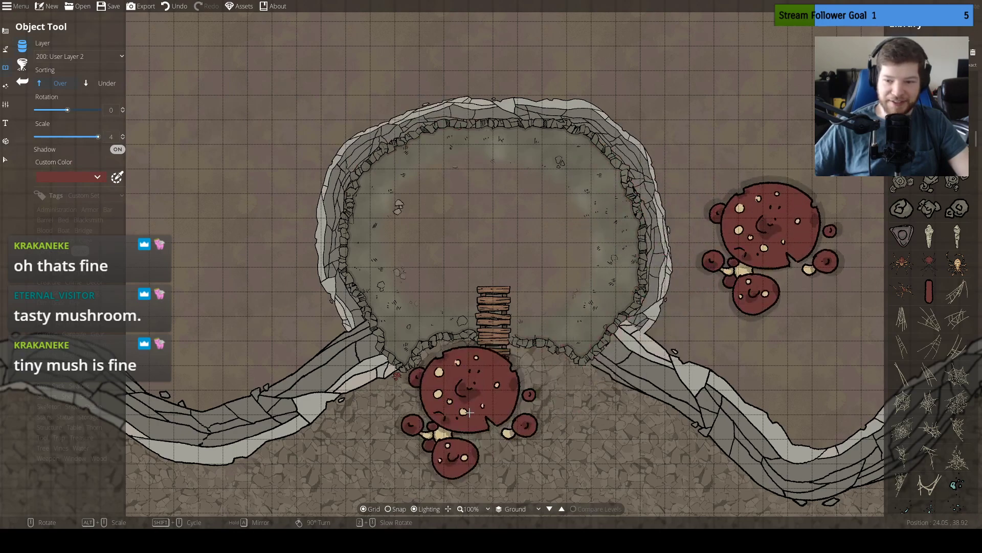
{"action": "key", "text": "ctrl+z"}
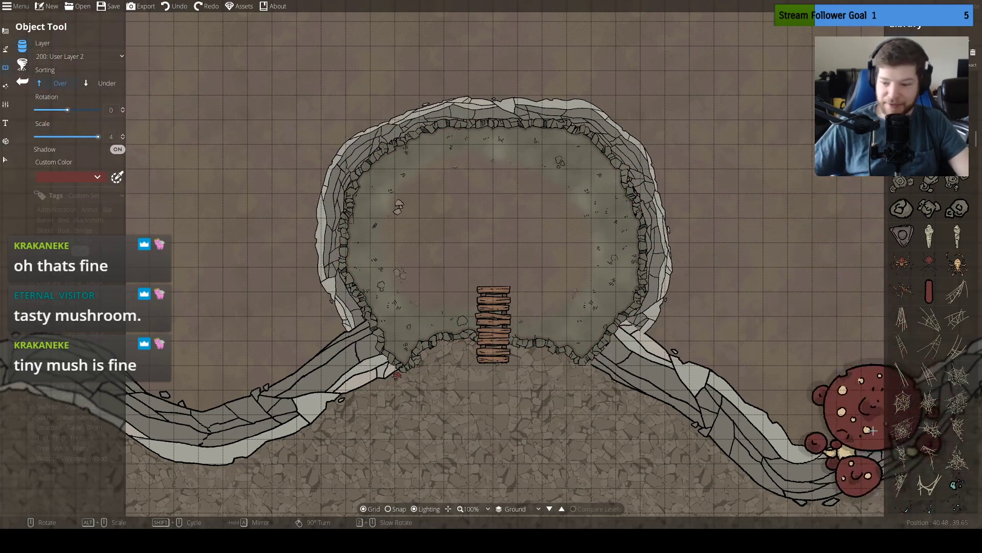
{"action": "left_click_drag", "start_coordinate": [471, 347], "coordinate": [467, 313]}
{"action": "scroll", "coordinate": [521, 212], "scroll_direction": "up", "scroll_amount": 2}
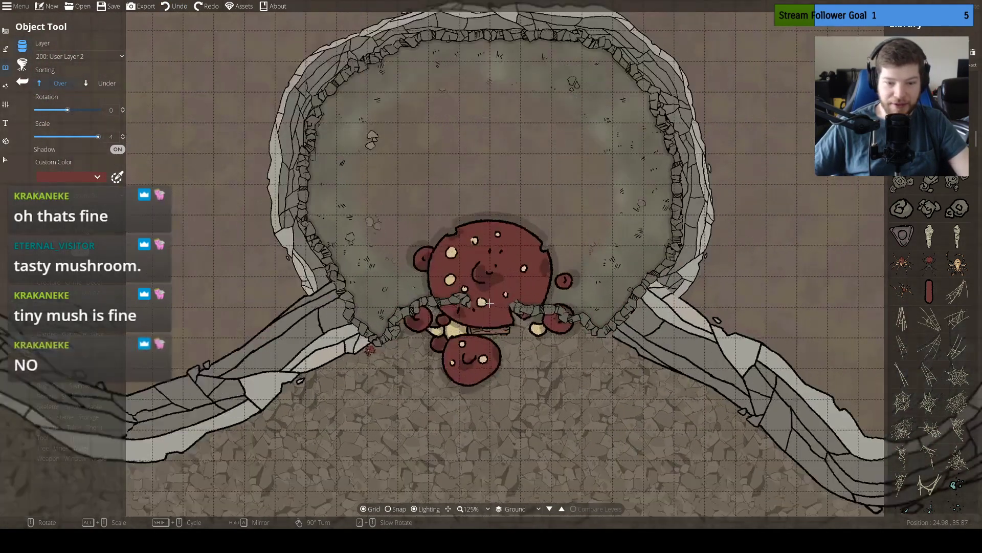
{"action": "left_click", "coordinate": [5, 159]}
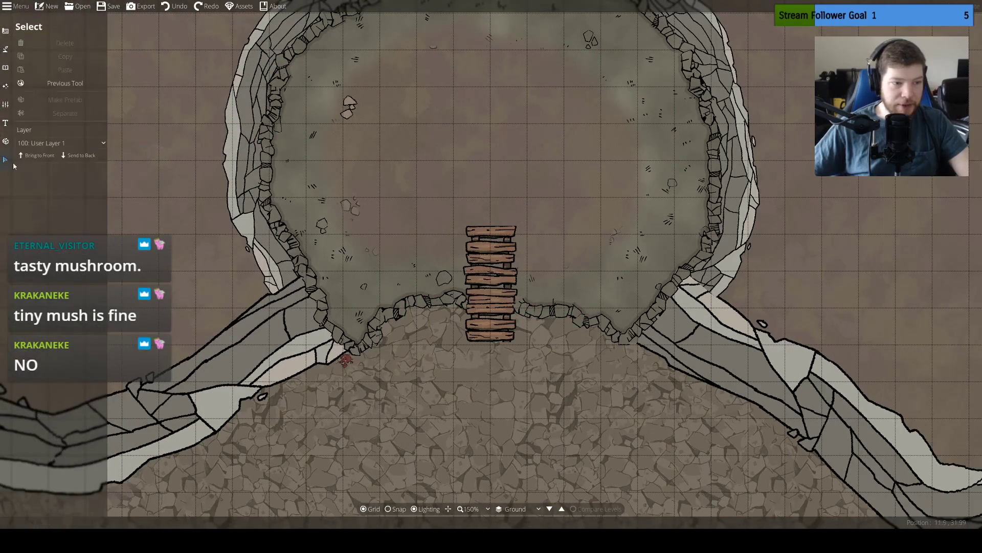
{"action": "left_click", "coordinate": [426, 308]}
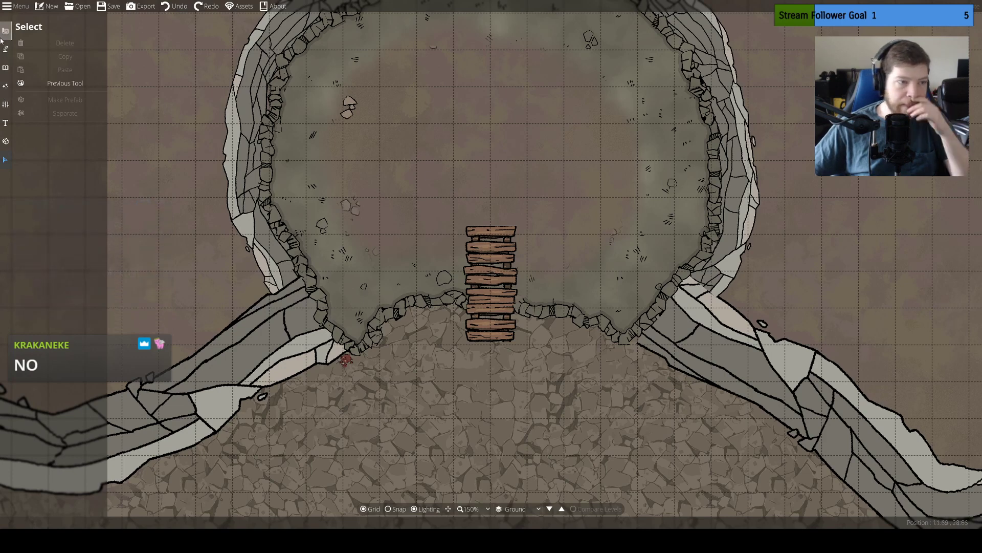
{"action": "left_click", "coordinate": [5, 67]}
{"action": "left_click", "coordinate": [43, 100]}
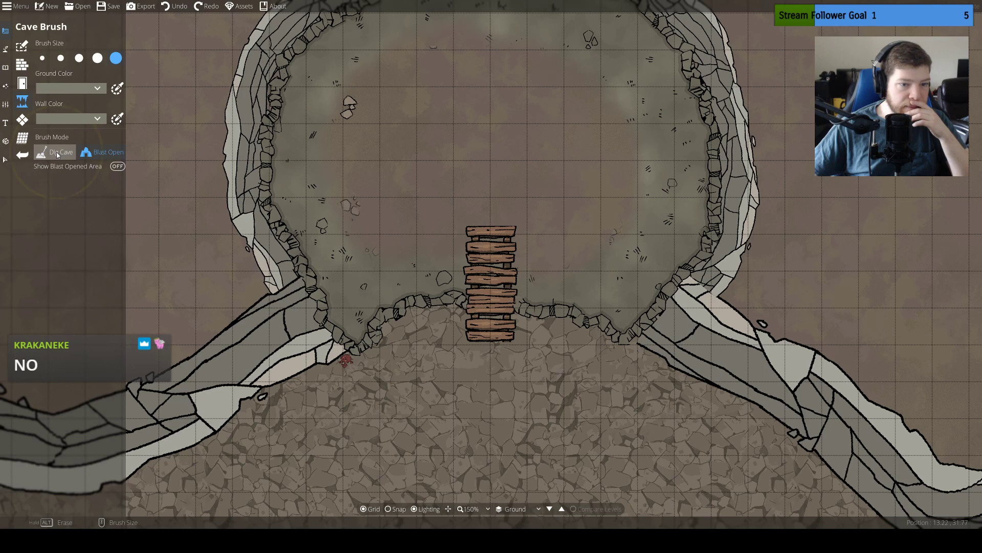
{"action": "left_click", "coordinate": [76, 91]}
{"action": "left_click", "coordinate": [77, 91]}
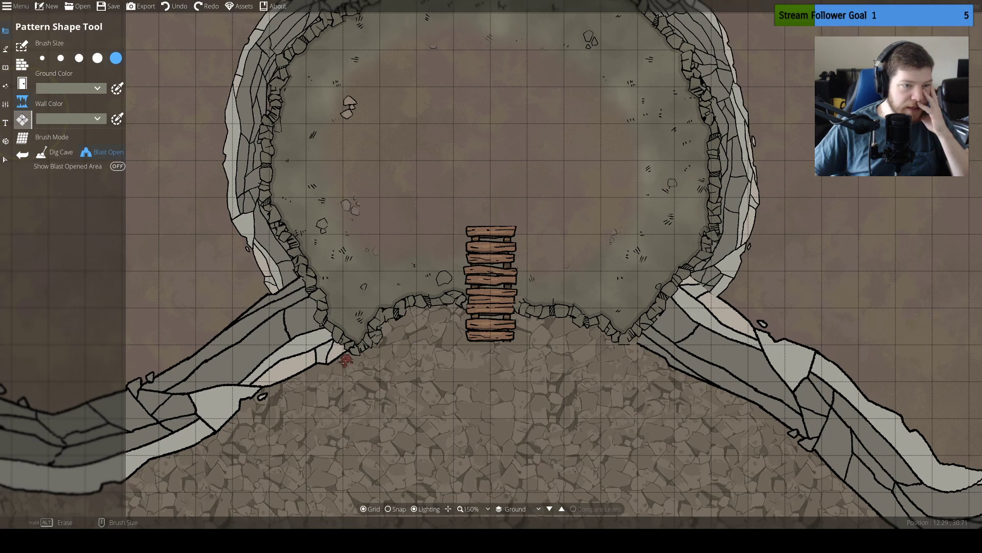
{"action": "left_click", "coordinate": [5, 68]}
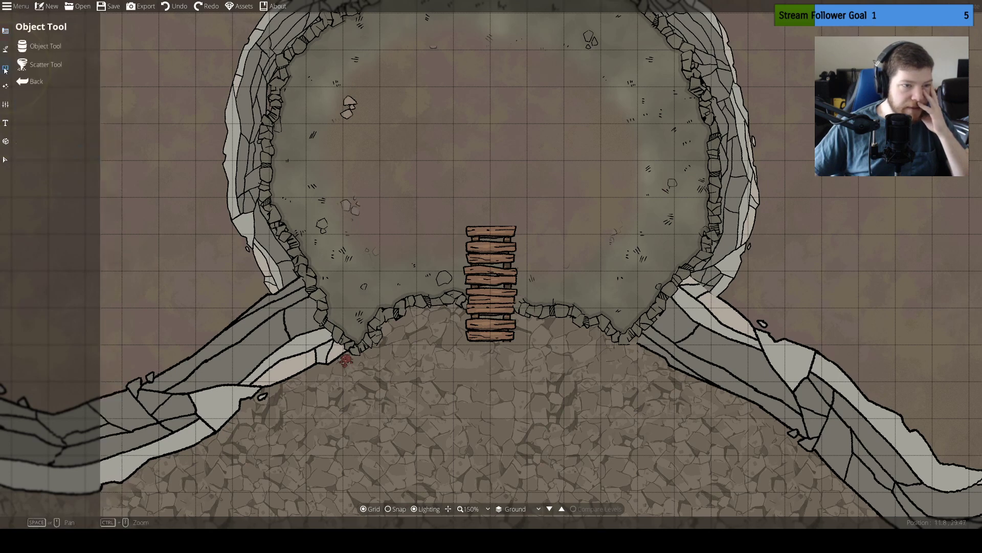
{"action": "left_click", "coordinate": [9, 89]}
{"action": "left_click", "coordinate": [5, 31]}
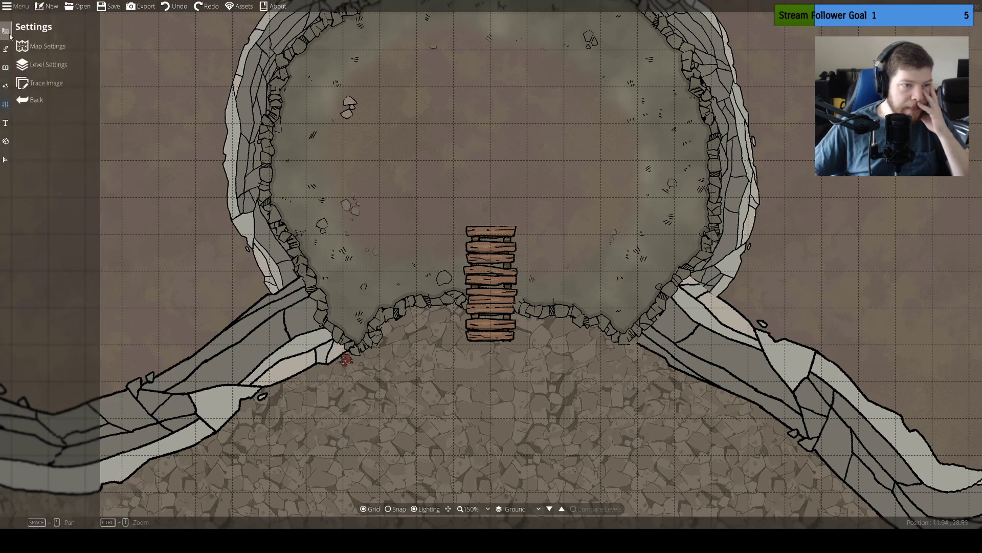
Try a short dark shadow path of width 2.02 on the cave floor just west of the planks, and undo it
{"action": "left_click", "coordinate": [5, 48]}
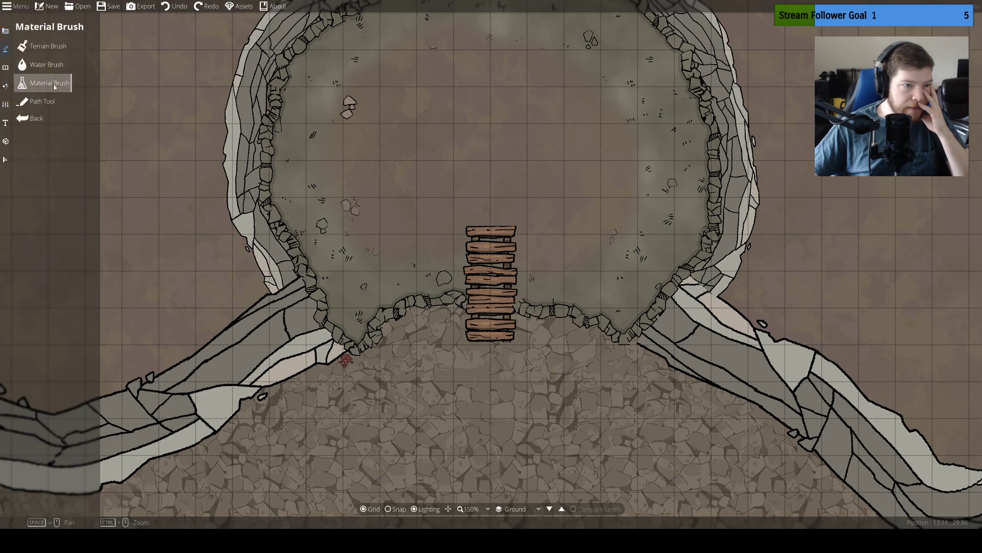
{"action": "left_click", "coordinate": [57, 101]}
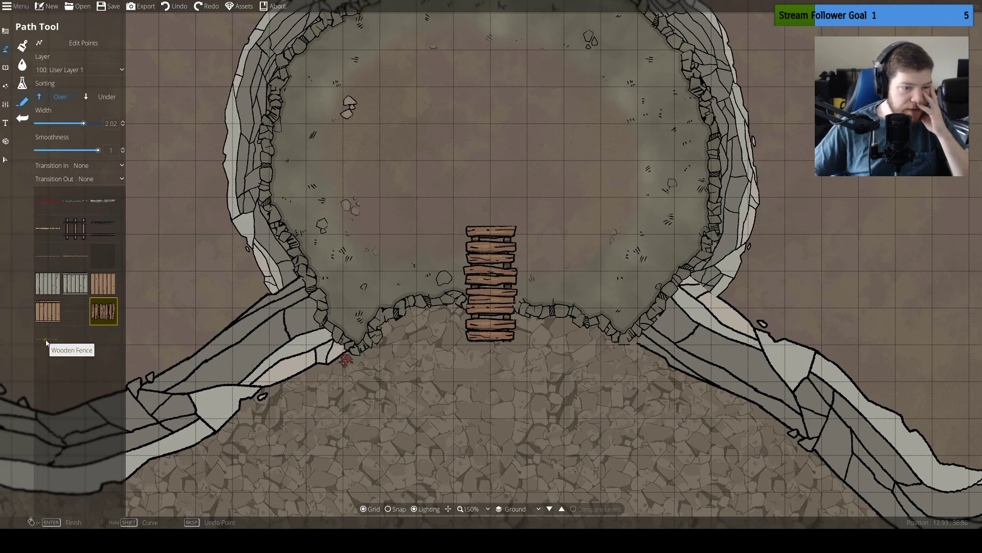
{"action": "left_click", "coordinate": [81, 313]}
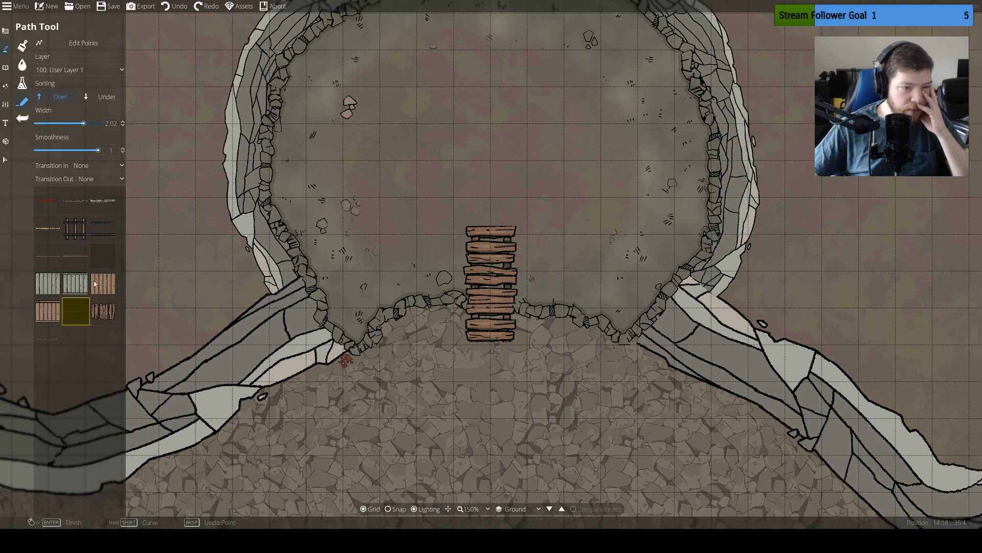
{"action": "left_click", "coordinate": [101, 258]}
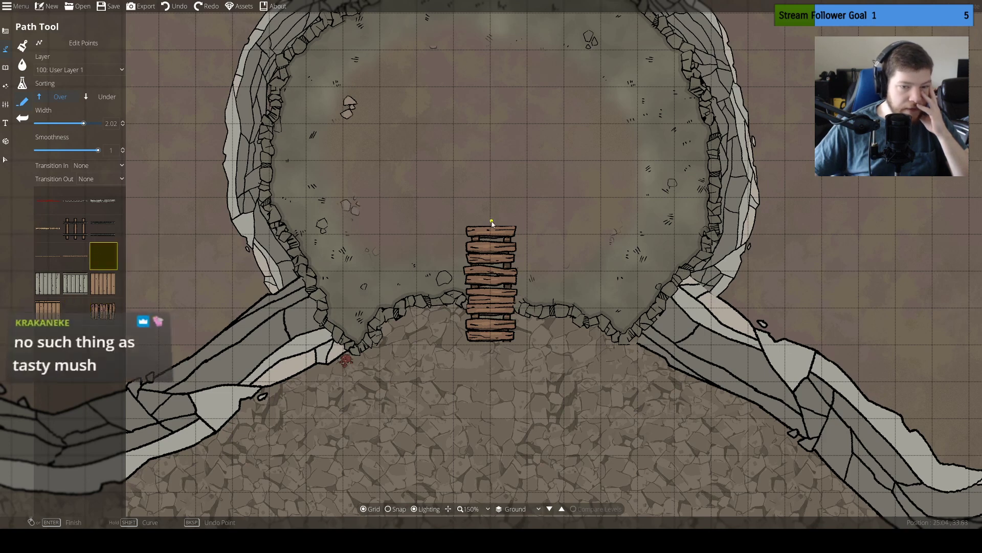
{"action": "left_click", "coordinate": [448, 252]}
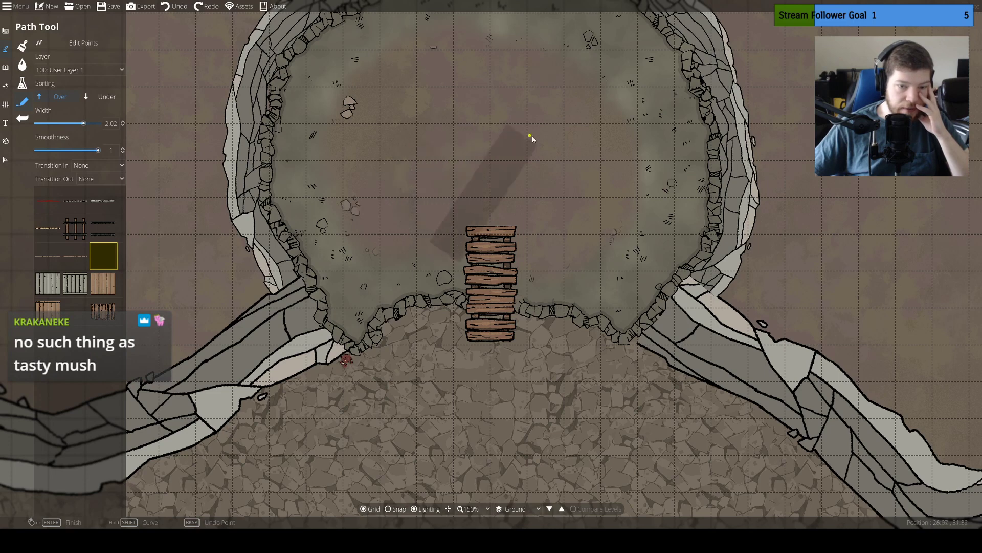
{"action": "right_click", "coordinate": [457, 172]}
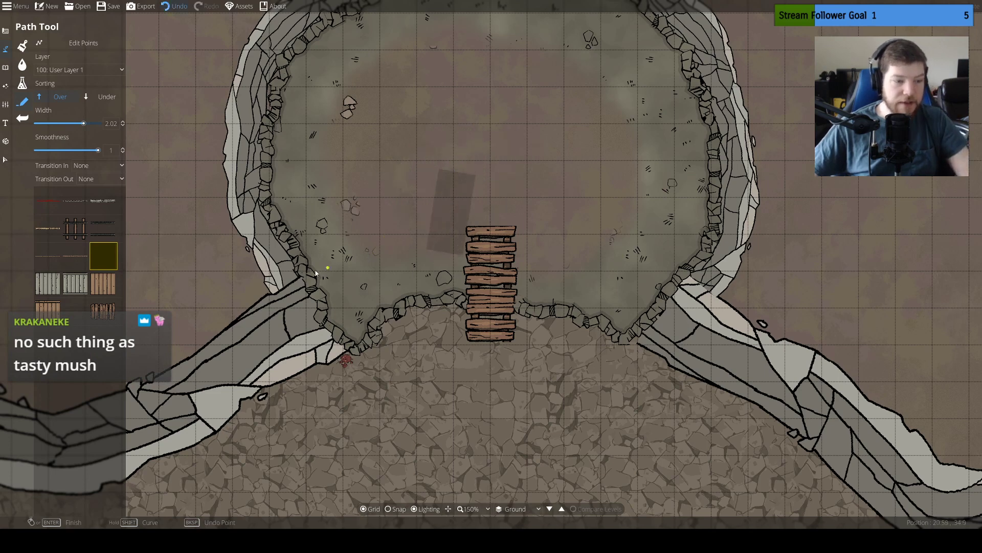
{"action": "left_click", "coordinate": [174, 6]}
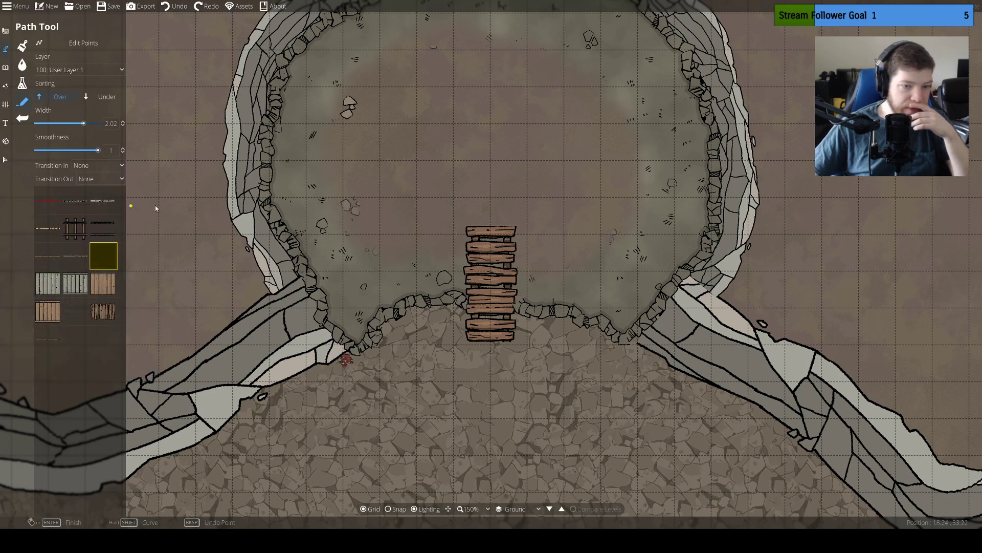
Draw a cliff path of width 2.02, sorted Under, along the inside of the cave wall from its southwest corner around to the southeast corner
{"action": "left_click", "coordinate": [105, 206]}
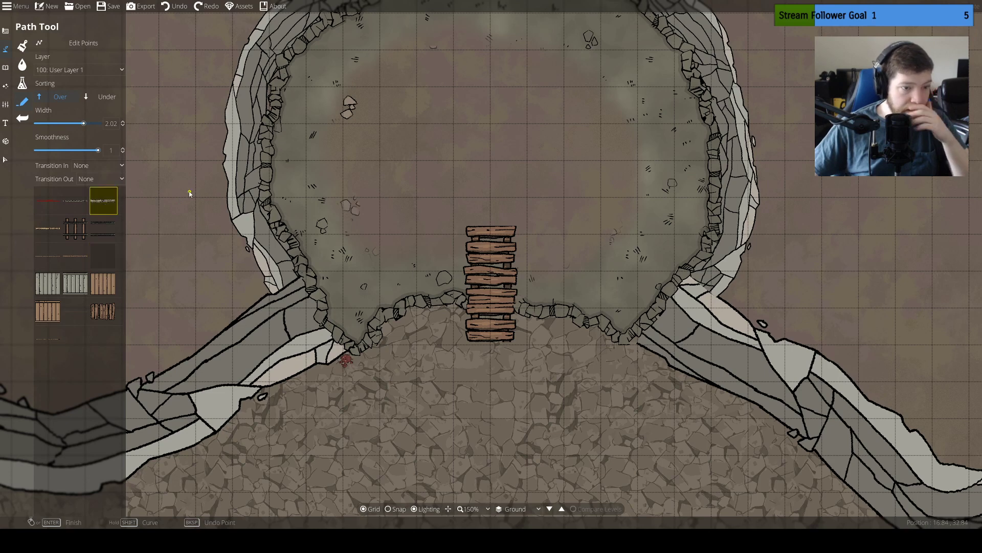
{"action": "left_click", "coordinate": [108, 100]}
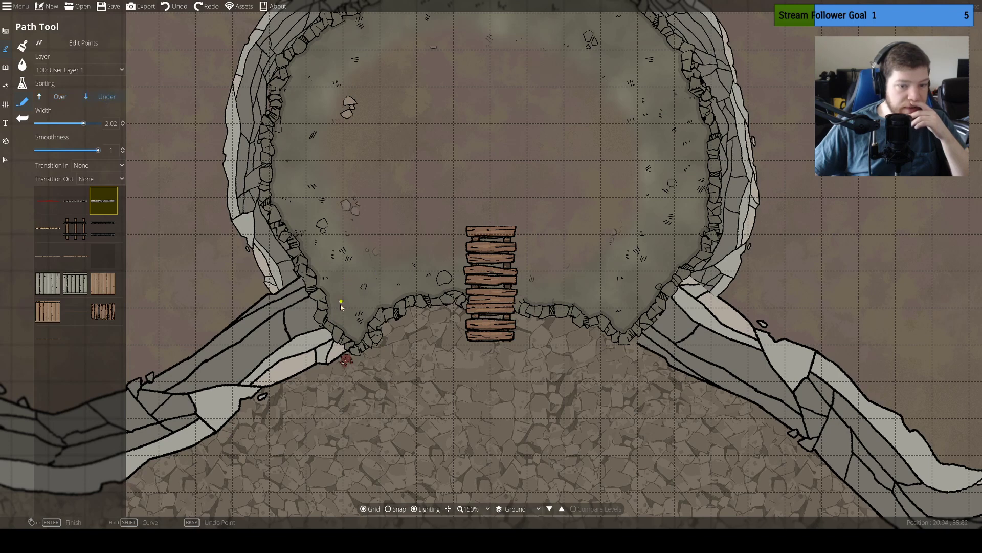
{"action": "left_click", "coordinate": [356, 341]}
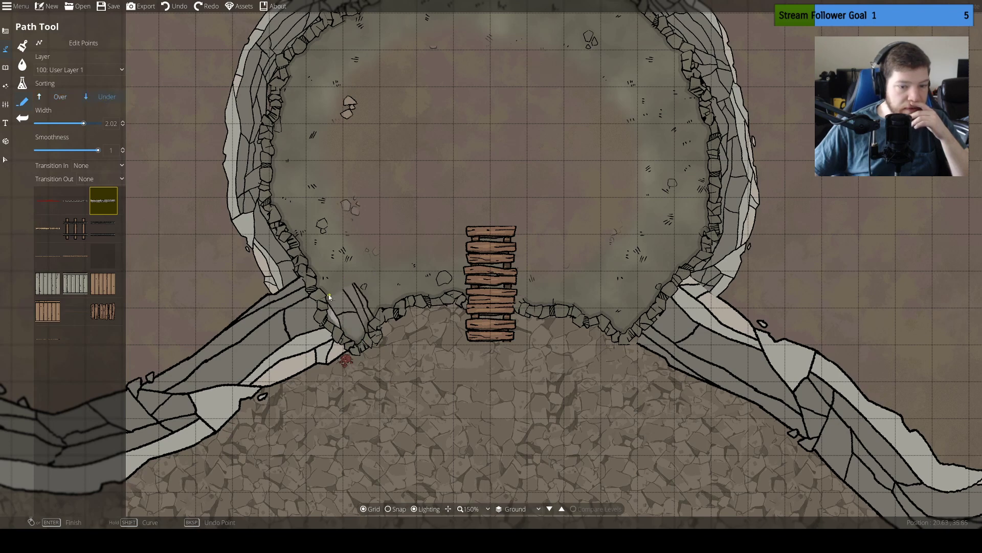
{"action": "left_click", "coordinate": [287, 191]}
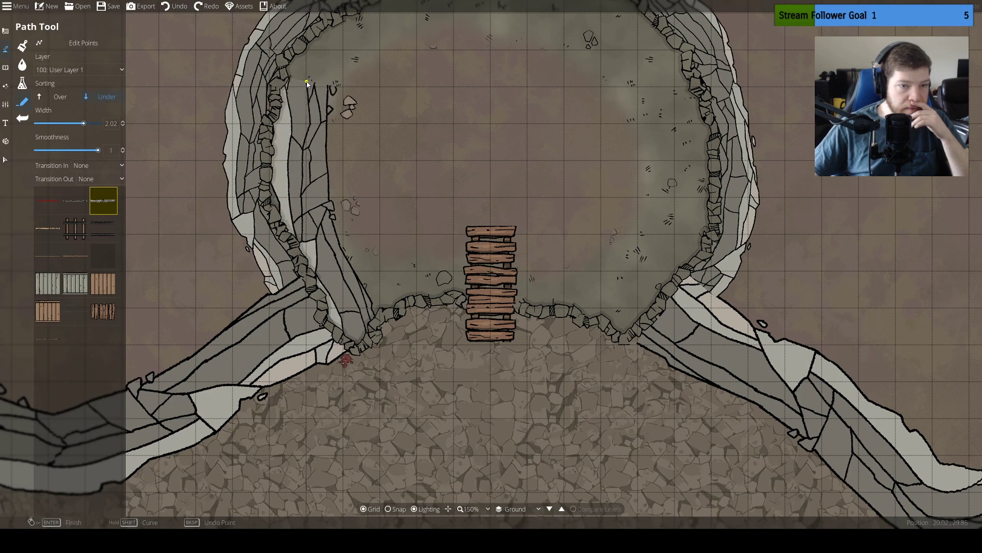
{"action": "left_click", "coordinate": [335, 38]}
{"action": "left_click_drag", "start_coordinate": [335, 38], "coordinate": [255, 181]}
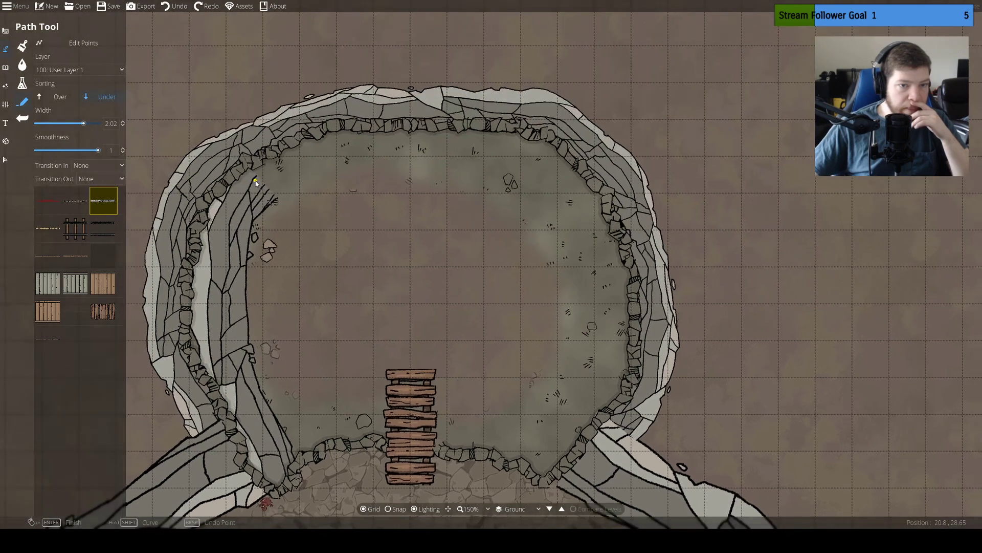
{"action": "left_click", "coordinate": [332, 144]}
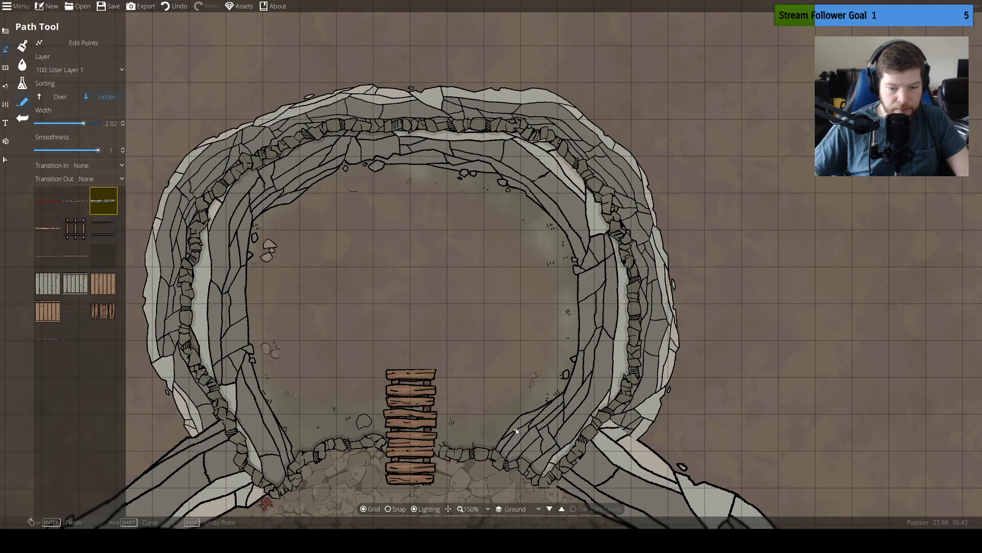
{"action": "left_click_drag", "start_coordinate": [417, 320], "coordinate": [447, 266]}
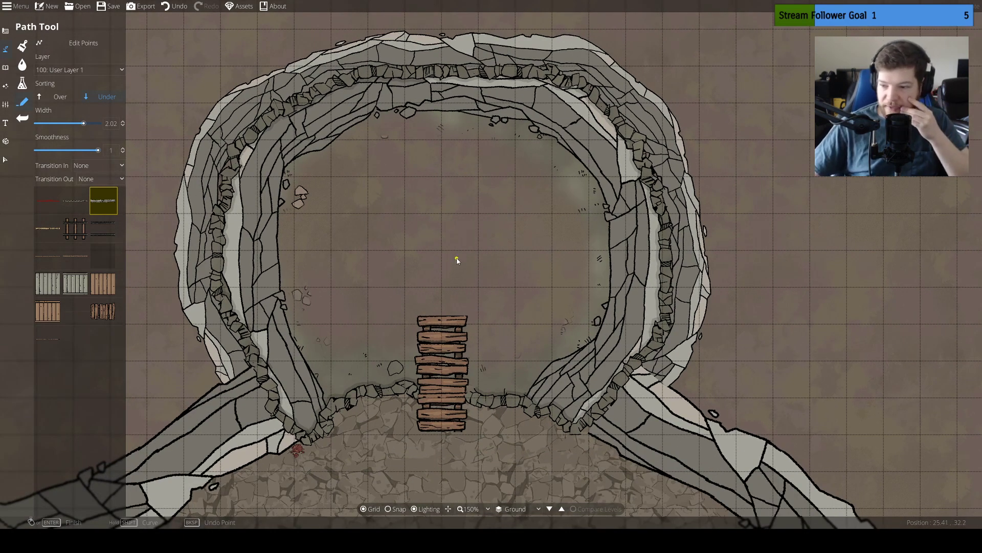
Change the terrain biome to Mountain and replace the last Terrain Rocky slot with Terrain Limestone
{"action": "left_click", "coordinate": [22, 83]}
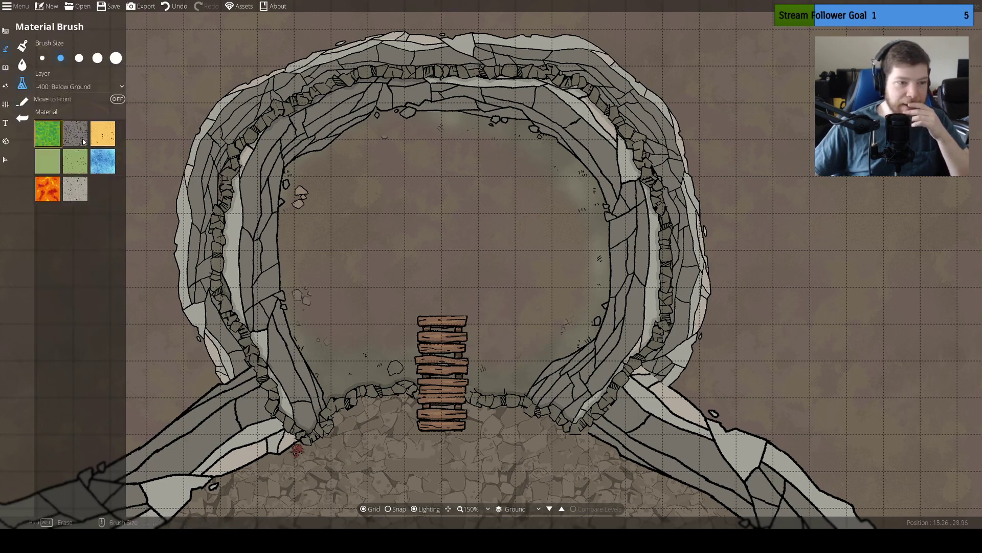
{"action": "left_click", "coordinate": [22, 65]}
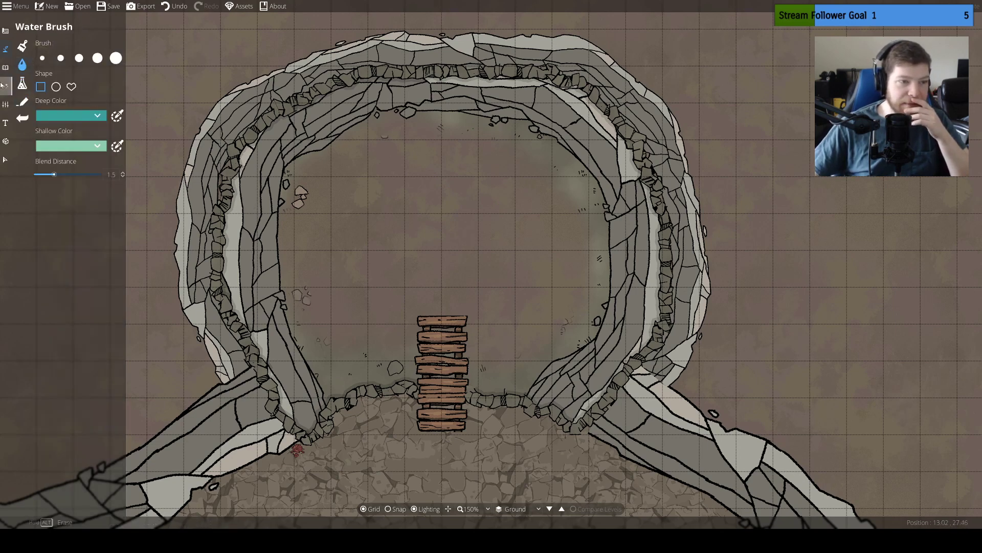
{"action": "left_click", "coordinate": [23, 45]}
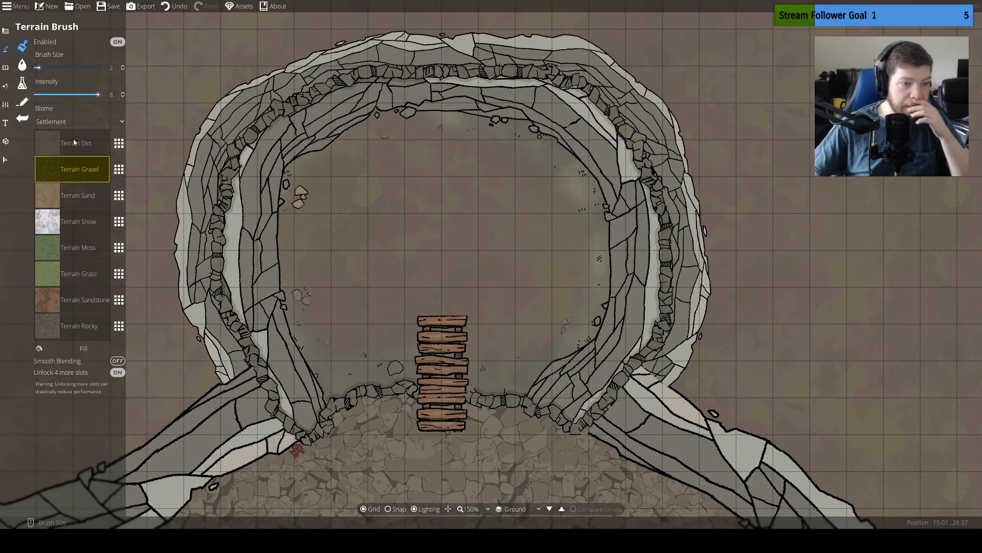
{"action": "left_click", "coordinate": [108, 121]}
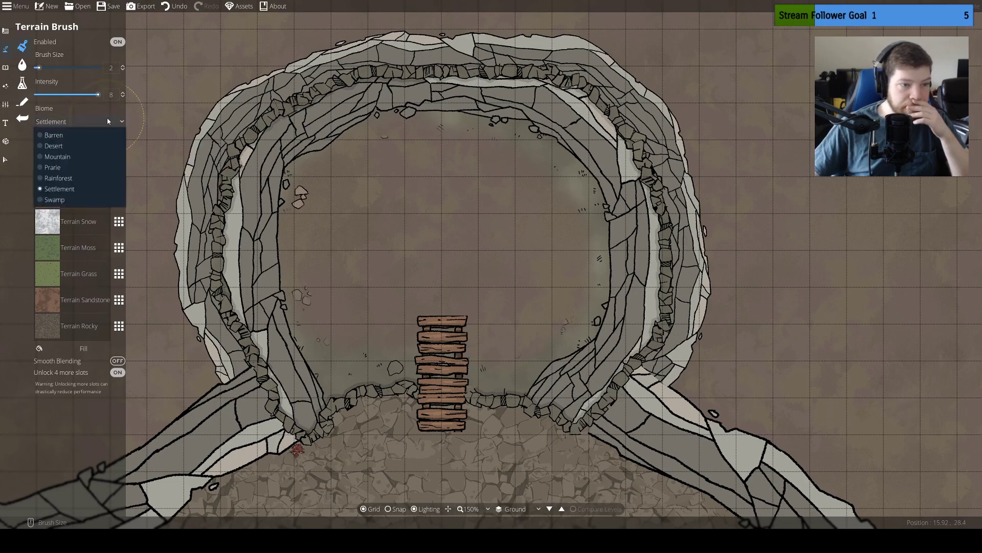
{"action": "left_click", "coordinate": [75, 156]}
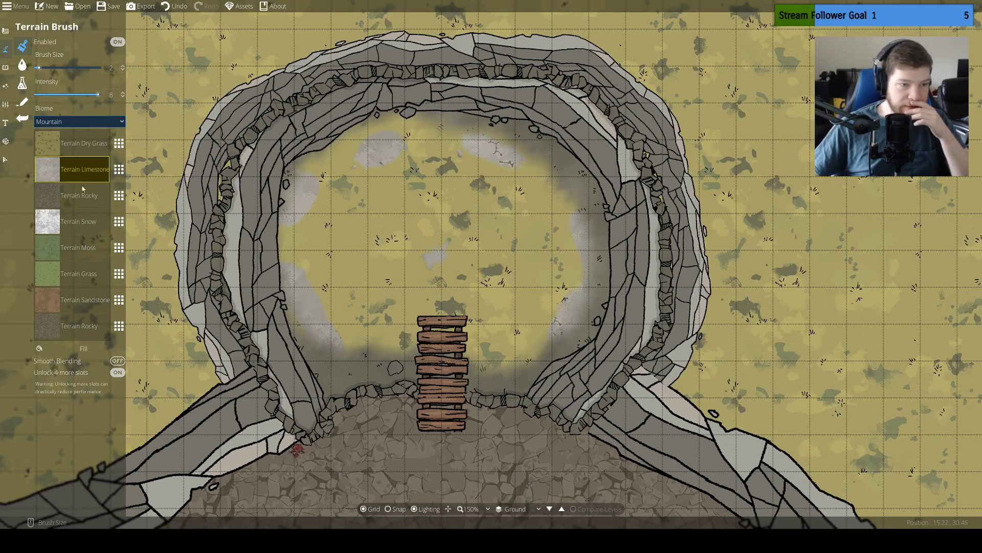
{"action": "left_click", "coordinate": [117, 330]}
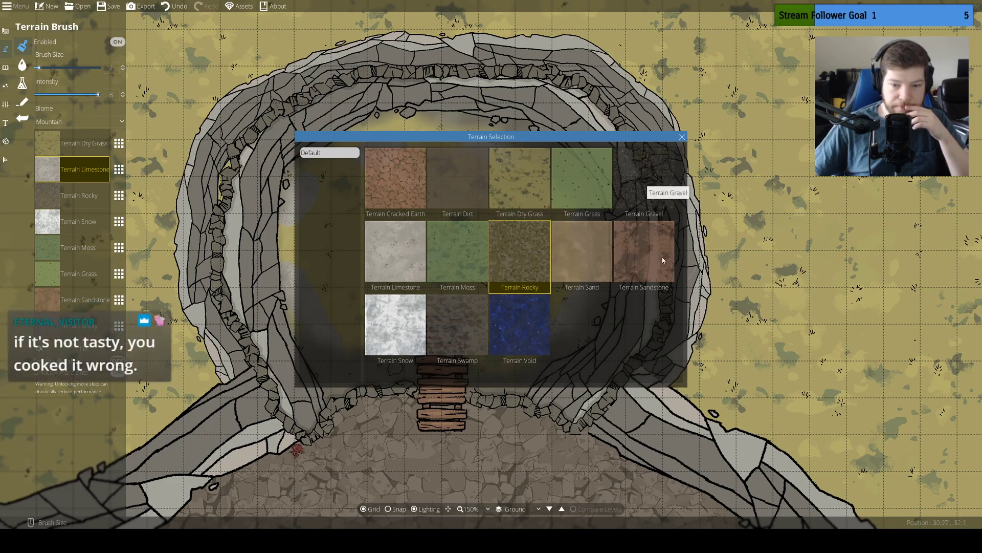
{"action": "left_click", "coordinate": [403, 328]}
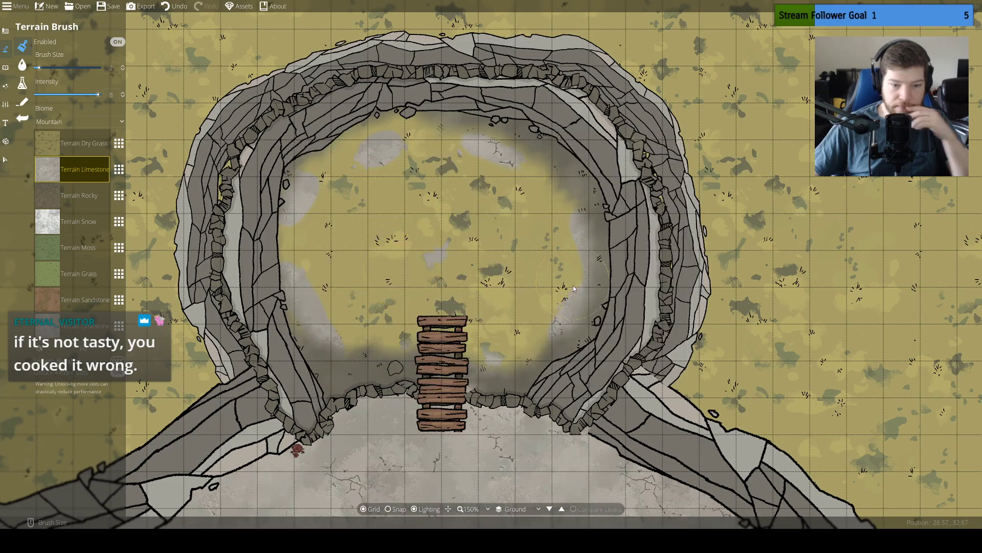
Paint Terrain Rocky at brush size 22 and intensity 8 over the dry grass uplands north of the cliffs and the cave floor
{"action": "scroll", "coordinate": [541, 347], "scroll_direction": "down", "scroll_amount": 1}
{"action": "scroll", "coordinate": [541, 346], "scroll_direction": "down", "scroll_amount": 1}
{"action": "left_click_drag", "start_coordinate": [686, 390], "coordinate": [596, 174]}
{"action": "scroll", "coordinate": [659, 243], "scroll_direction": "down", "scroll_amount": 1}
{"action": "left_click_drag", "start_coordinate": [413, 262], "coordinate": [488, 384]}
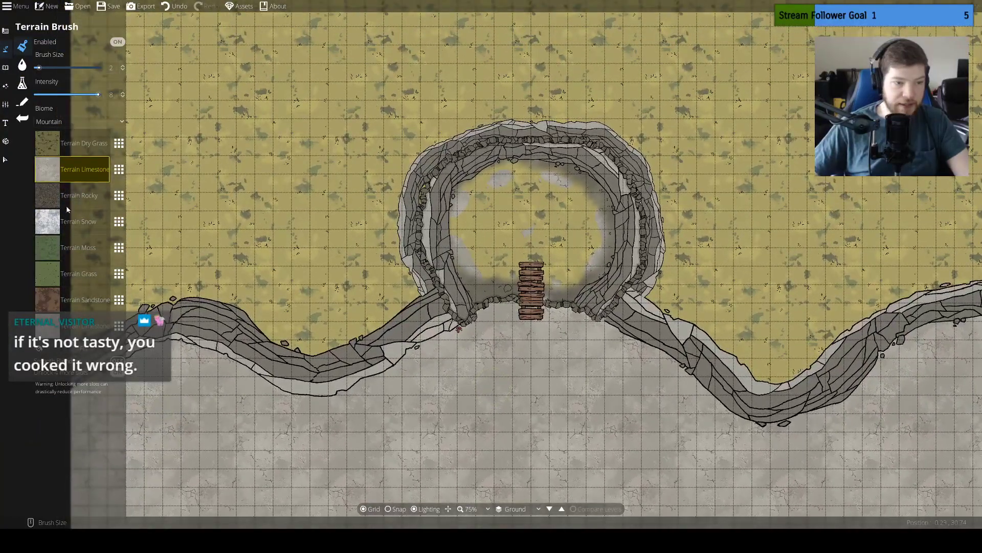
{"action": "left_click", "coordinate": [50, 198]}
{"action": "left_click_drag", "start_coordinate": [409, 291], "coordinate": [344, 332]}
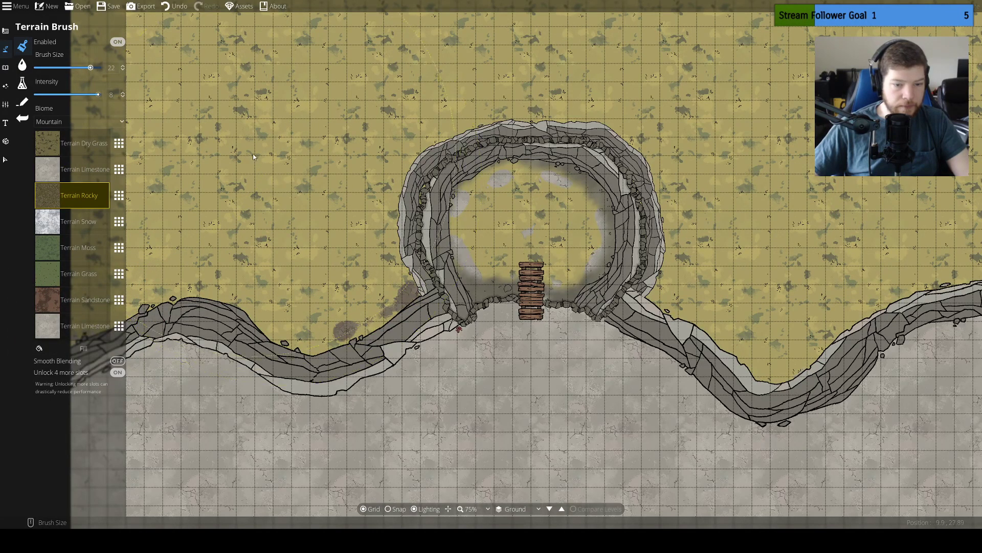
{"action": "mouse_move", "coordinate": [229, 120]}
{"action": "left_mouse_down"}
{"action": "mouse_move", "coordinate": [239, 147]}
{"action": "mouse_move", "coordinate": [260, 155]}
{"action": "mouse_move", "coordinate": [447, 142]}
{"action": "mouse_move", "coordinate": [512, 153]}
{"action": "mouse_move", "coordinate": [746, 240]}
{"action": "mouse_move", "coordinate": [874, 72]}
{"action": "mouse_move", "coordinate": [542, 6]}
{"action": "left_mouse_up"}
{"action": "mouse_move", "coordinate": [262, 52]}
{"action": "left_mouse_down"}
{"action": "mouse_move", "coordinate": [193, 127]}
{"action": "mouse_move", "coordinate": [82, 146]}
{"action": "mouse_move", "coordinate": [34, 180]}
{"action": "left_mouse_up"}
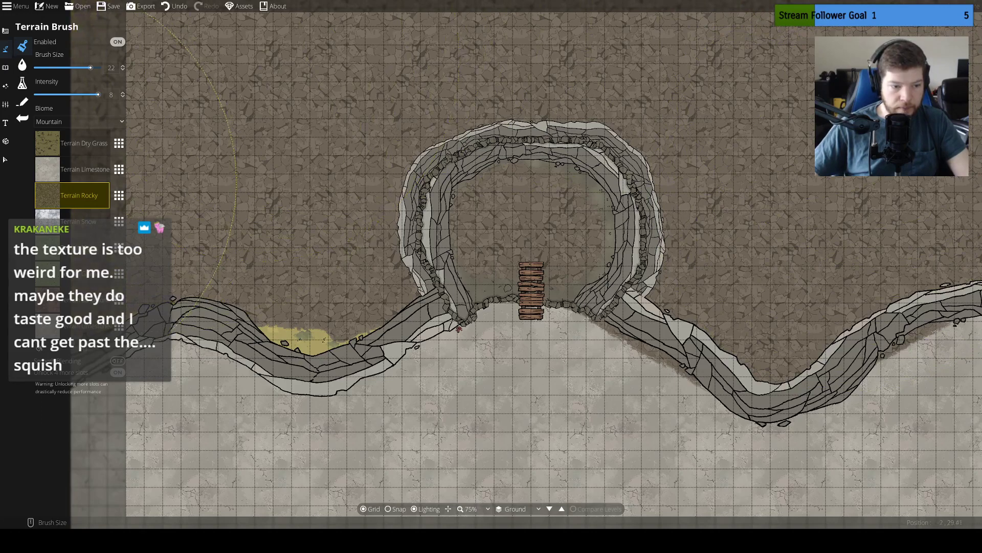
Cover the leftover dry grass above the western cliff bend with Terrain Rocky and reduce the brush size to 2
{"action": "mouse_move", "coordinate": [277, 149]}
{"action": "left_mouse_down"}
{"action": "mouse_move", "coordinate": [317, 154]}
{"action": "mouse_move", "coordinate": [321, 189]}
{"action": "left_mouse_up"}
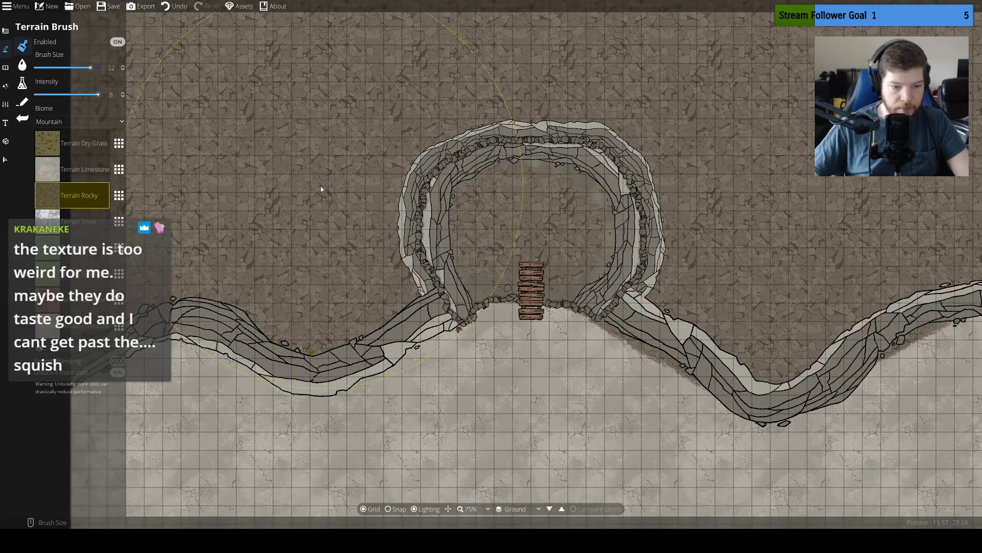
{"action": "mouse_move", "coordinate": [331, 129]}
{"action": "left_mouse_down"}
{"action": "mouse_move", "coordinate": [332, 257]}
{"action": "mouse_move", "coordinate": [573, 406]}
{"action": "left_mouse_up"}
{"action": "mouse_move", "coordinate": [434, 231]}
{"action": "left_mouse_down"}
{"action": "mouse_move", "coordinate": [422, 136]}
{"action": "mouse_move", "coordinate": [374, 294]}
{"action": "mouse_move", "coordinate": [416, 170]}
{"action": "mouse_move", "coordinate": [193, 288]}
{"action": "mouse_move", "coordinate": [450, 276]}
{"action": "mouse_move", "coordinate": [472, 158]}
{"action": "mouse_move", "coordinate": [750, 377]}
{"action": "mouse_move", "coordinate": [884, 272]}
{"action": "mouse_move", "coordinate": [351, 200]}
{"action": "left_mouse_up"}
{"action": "mouse_move", "coordinate": [476, 222]}
{"action": "left_mouse_down"}
{"action": "mouse_move", "coordinate": [495, 170]}
{"action": "mouse_move", "coordinate": [695, 169]}
{"action": "mouse_move", "coordinate": [501, 109]}
{"action": "left_mouse_up"}
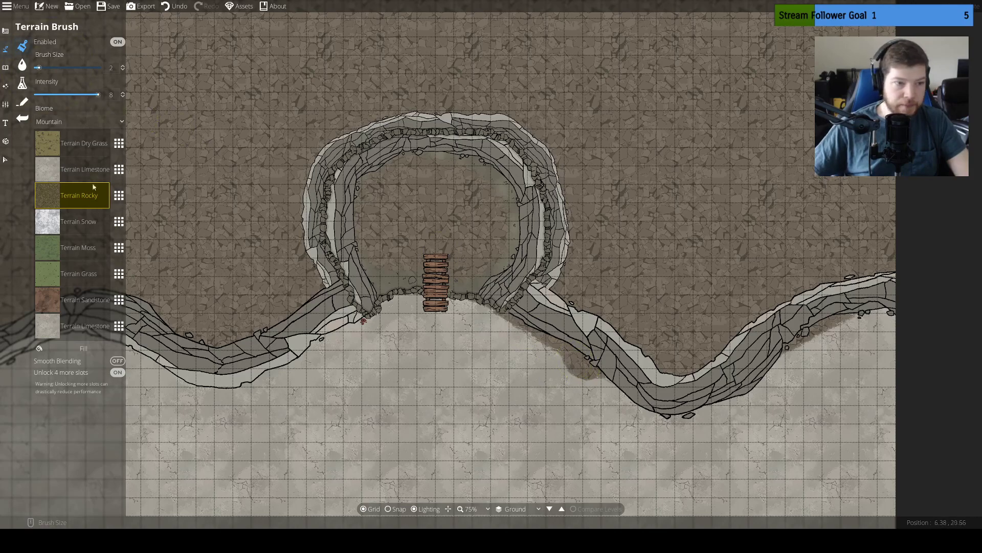
Paint Terrain Limestone at brush size 2 over the rocky spill below the cliff southeast of the cave
{"action": "left_click", "coordinate": [63, 169]}
{"action": "left_click_drag", "start_coordinate": [587, 382], "coordinate": [571, 364]}
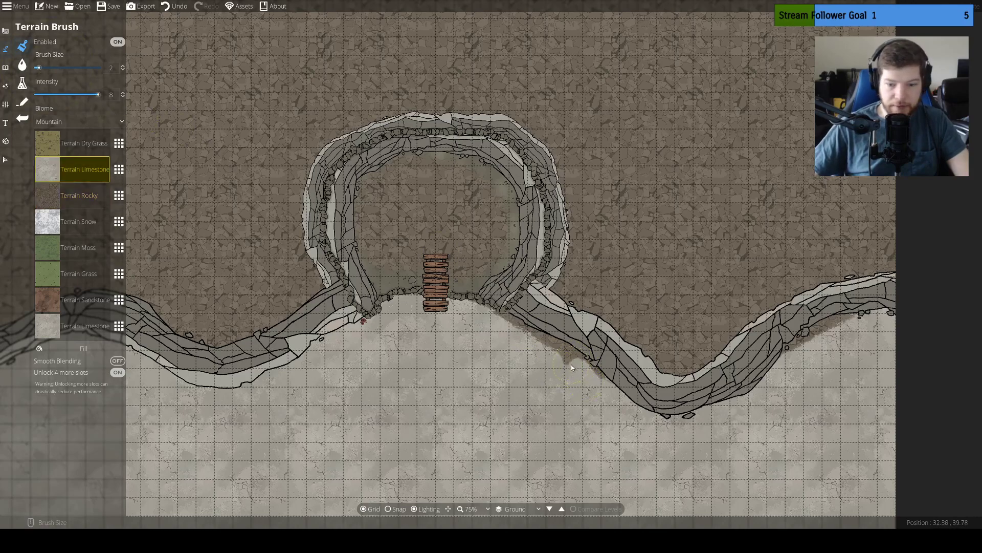
{"action": "left_click_drag", "start_coordinate": [497, 317], "coordinate": [572, 364]}
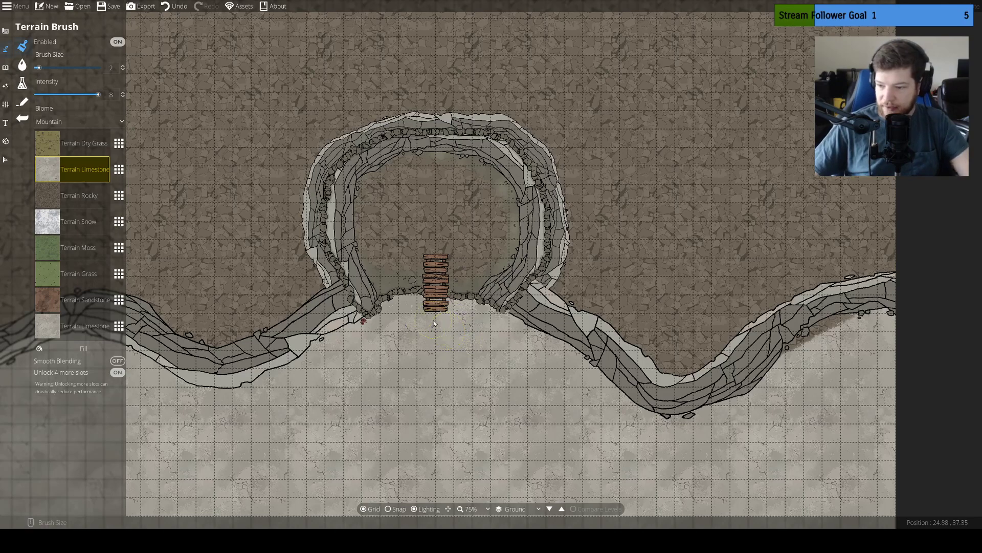
{"action": "left_click_drag", "start_coordinate": [458, 260], "coordinate": [492, 292]}
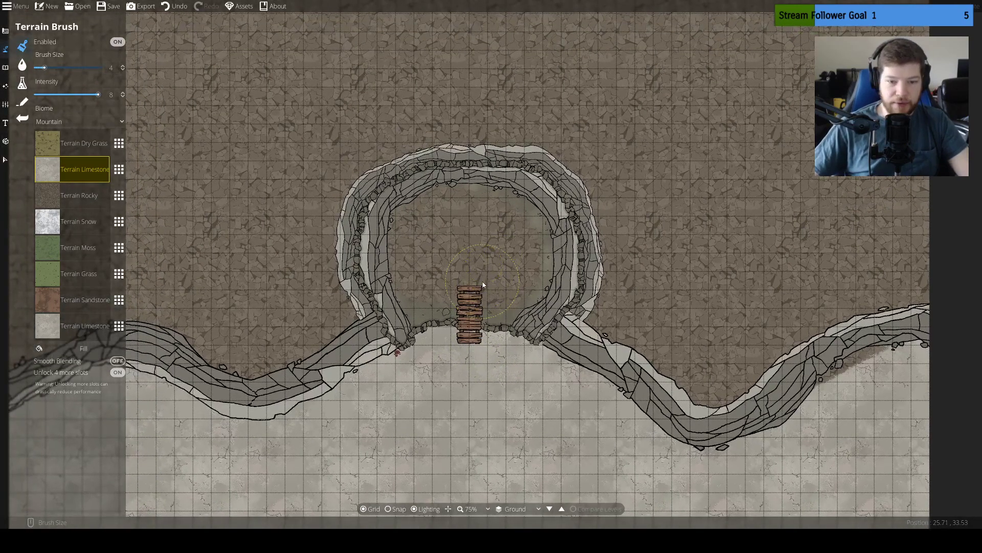
Draw a smaller inner cliff path of width 0.86, sorted Under, arching around the chamber from the southwest wall to the south wall east of the planks
{"action": "scroll", "coordinate": [483, 282], "scroll_direction": "up", "scroll_amount": 2}
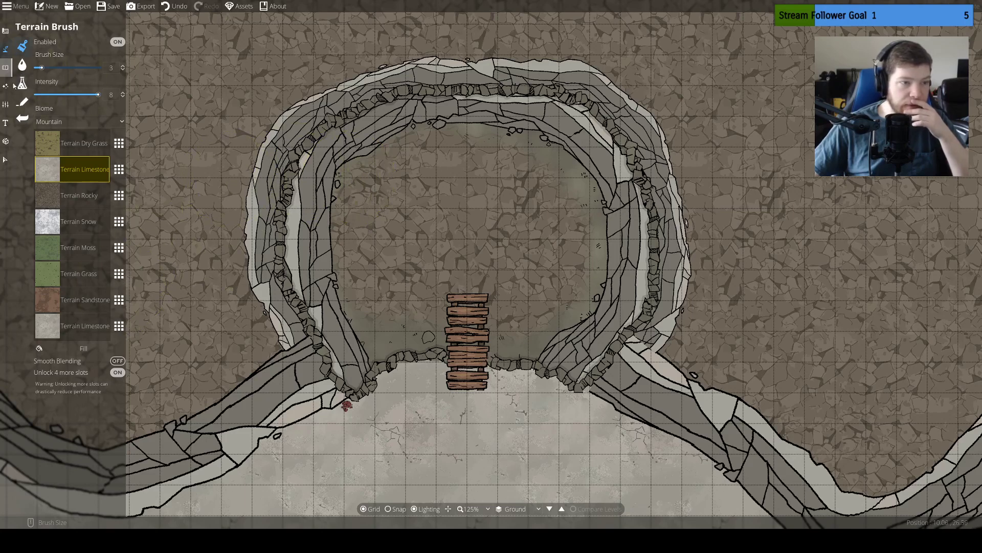
{"action": "left_click", "coordinate": [26, 105]}
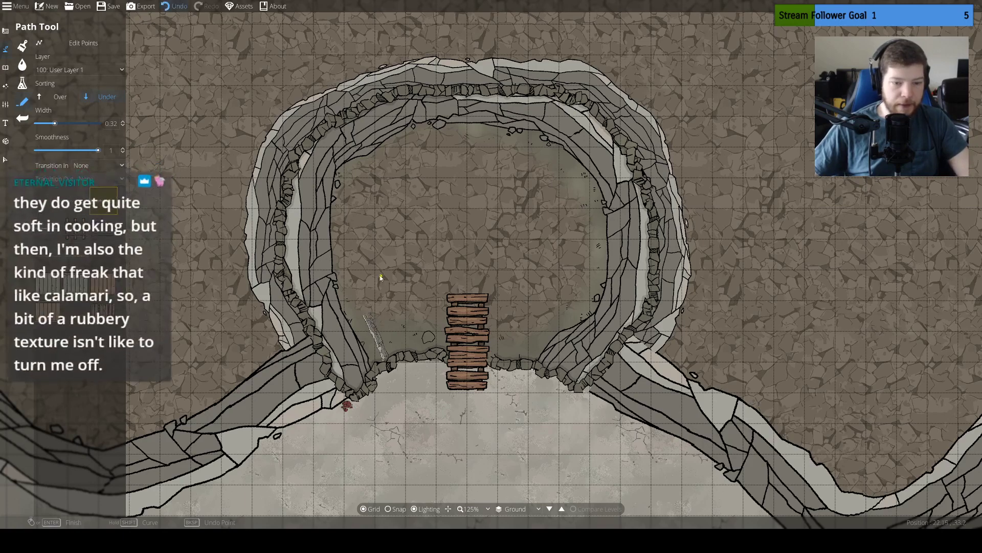
{"action": "key", "text": "ctrl+z"}
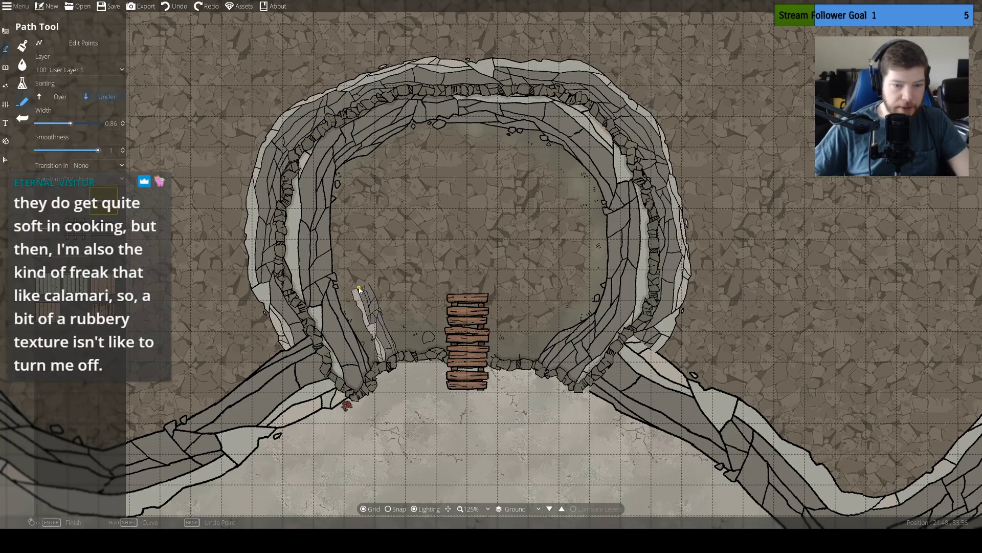
{"action": "left_click", "coordinate": [357, 282]}
{"action": "key", "text": "ctrl+z"}
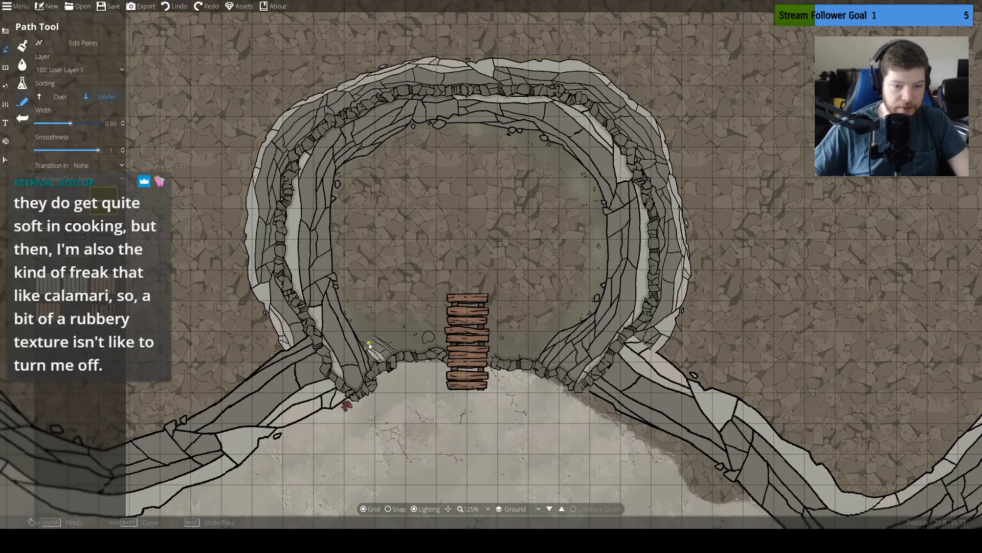
{"action": "key", "text": "ctrl+y"}
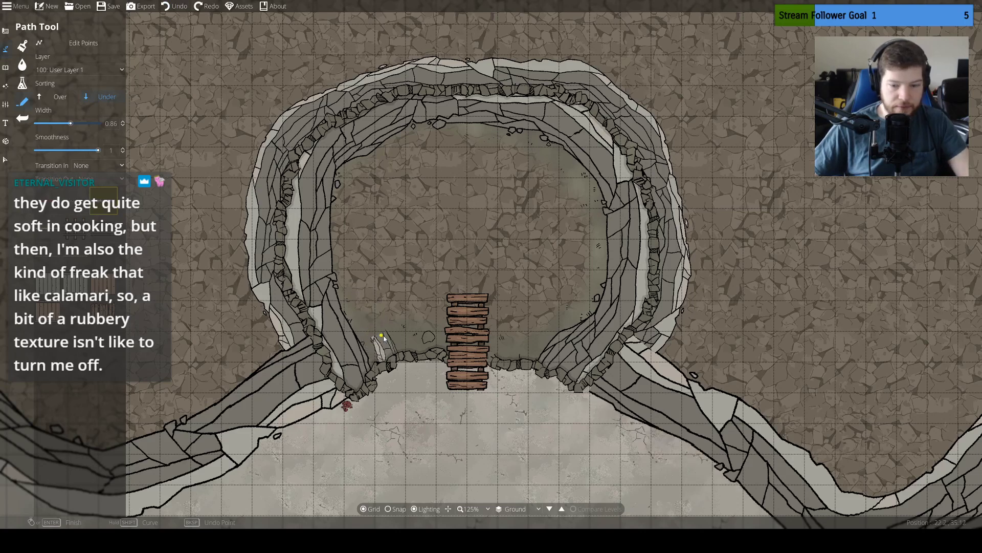
{"action": "key", "text": "ctrl+z"}
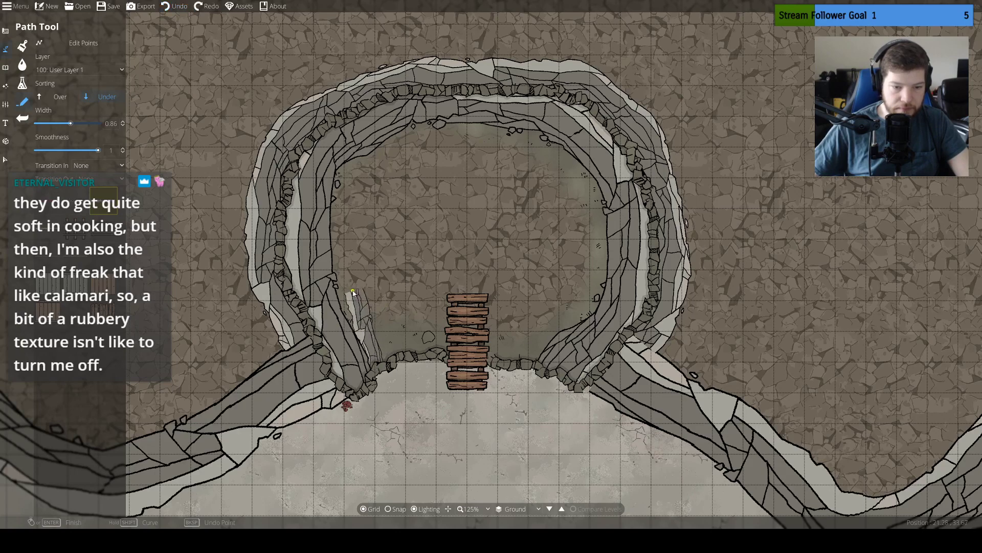
{"action": "left_click", "coordinate": [365, 199]}
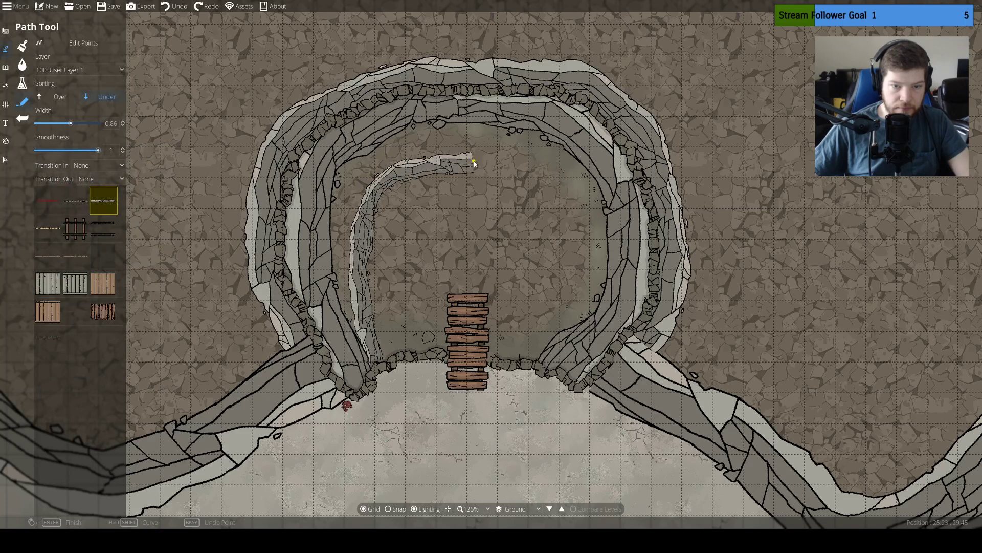
{"action": "left_click", "coordinate": [551, 186]}
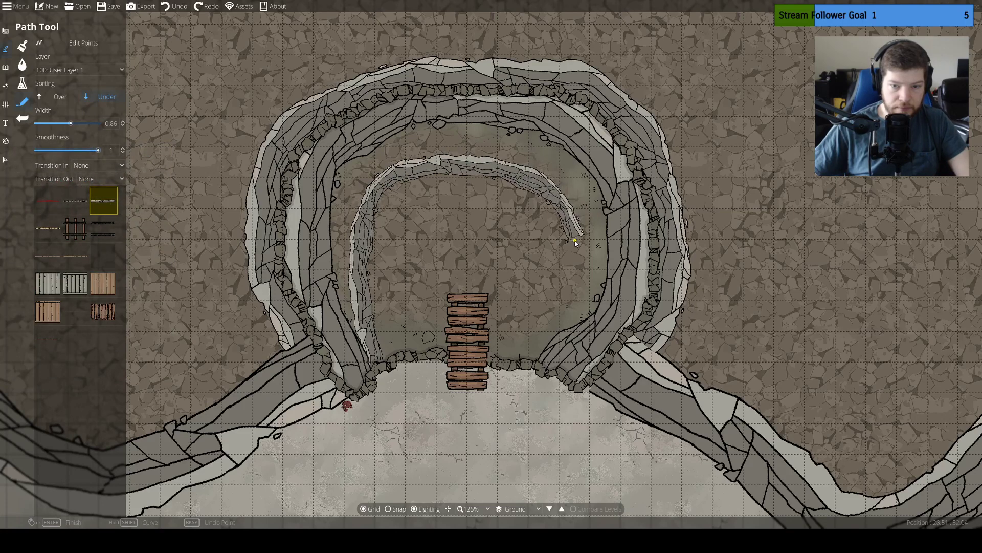
{"action": "left_click", "coordinate": [572, 239]}
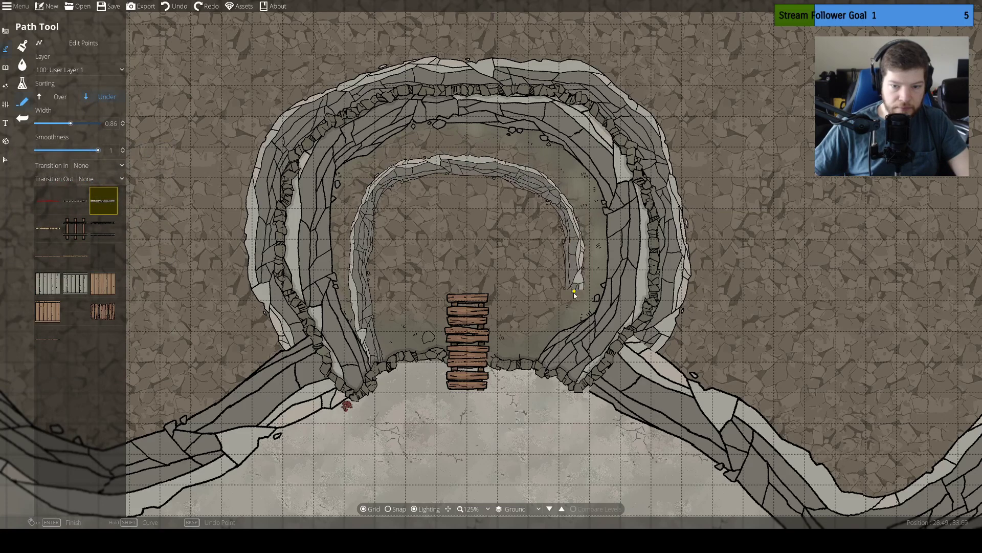
{"action": "left_click", "coordinate": [522, 361]}
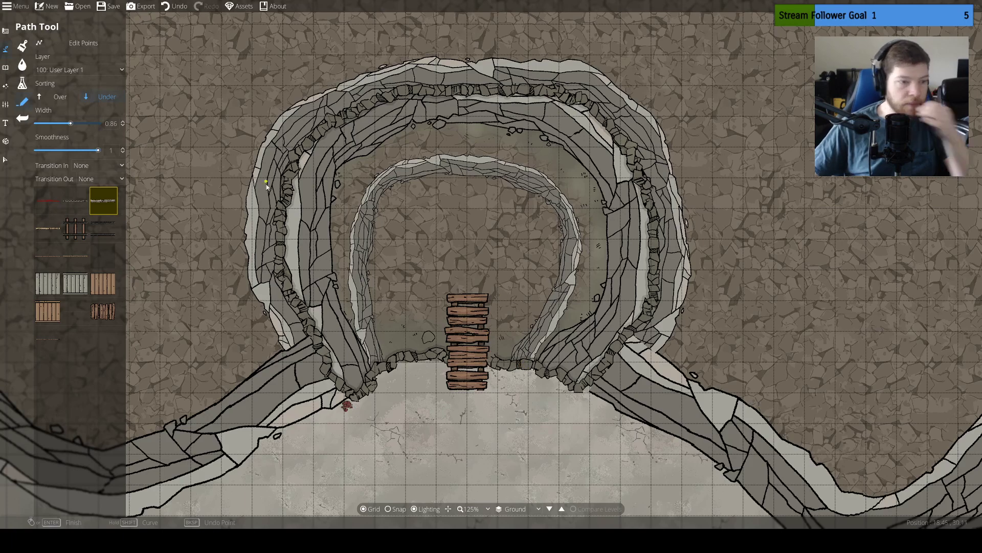
Replace the duplicate Terrain Limestone in the last terrain brush slot with Terrain Swamp
{"action": "left_click", "coordinate": [5, 31]}
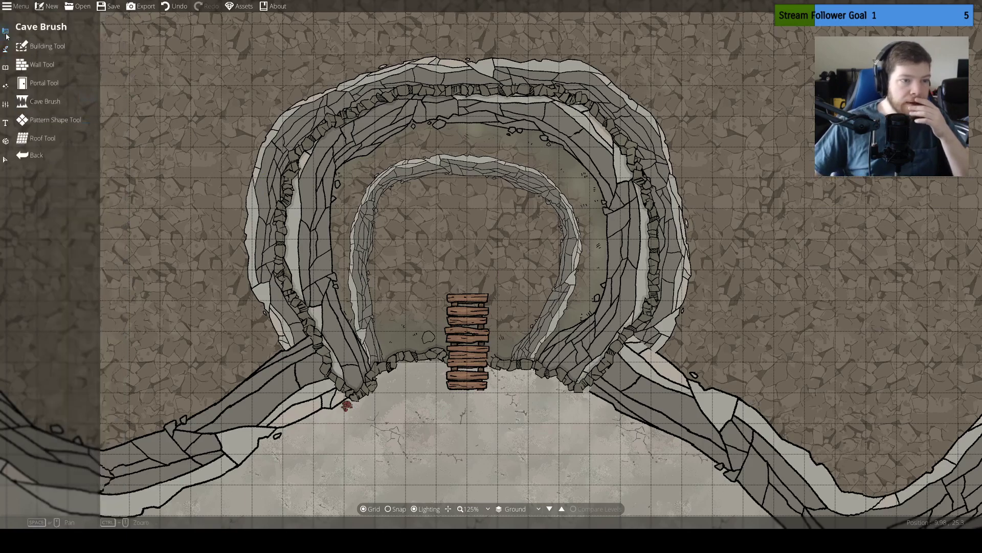
{"action": "left_click", "coordinate": [5, 49]}
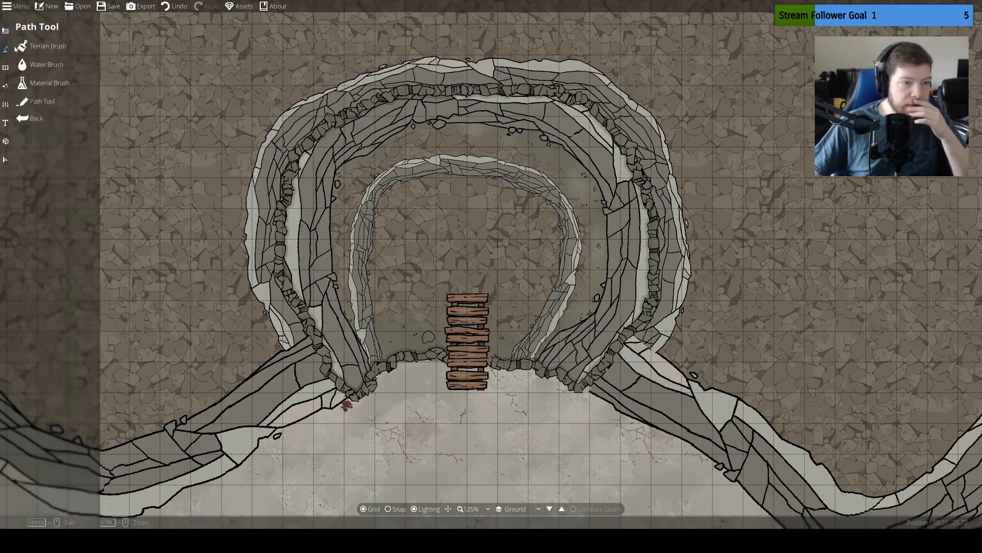
{"action": "left_click", "coordinate": [45, 47]}
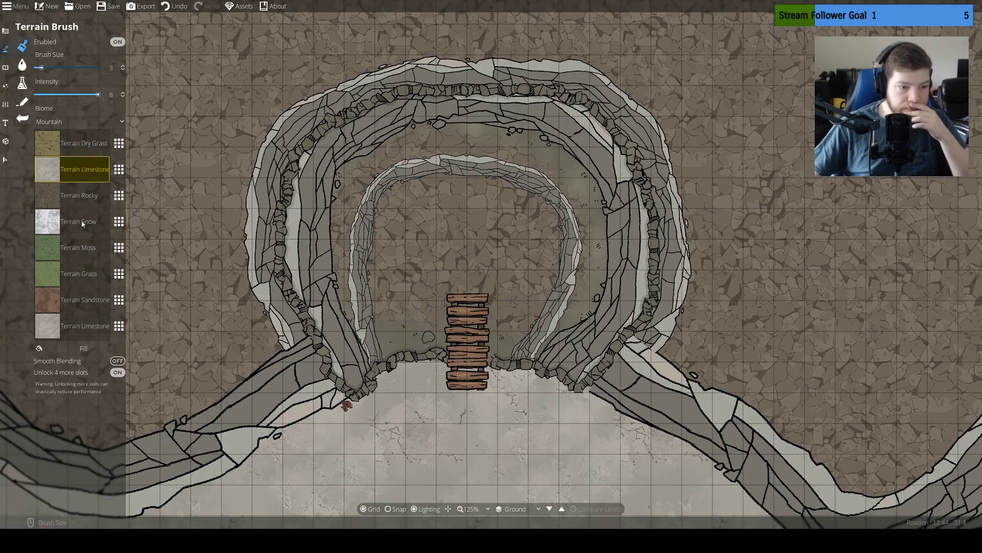
{"action": "left_click", "coordinate": [118, 326]}
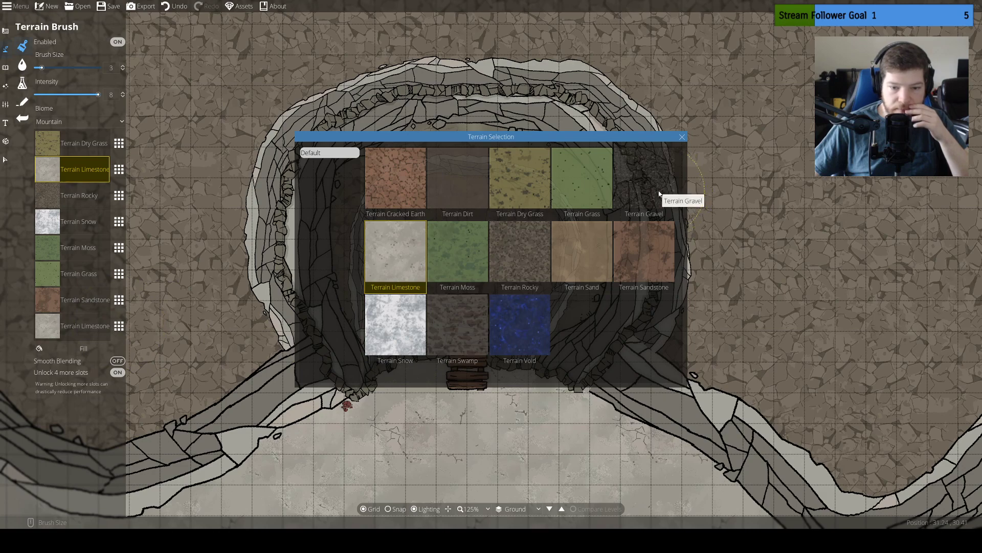
{"action": "left_click", "coordinate": [457, 331]}
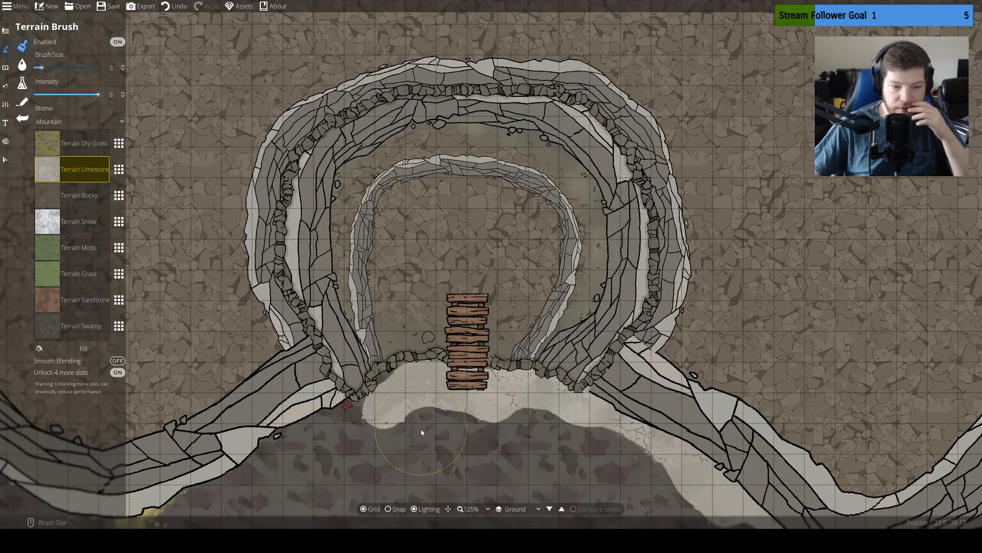
Paint Terrain Swamp at brush size 3 and intensity 8 around the cave chamber floor and along the ledge outside the inner cliff
{"action": "left_click_drag", "start_coordinate": [421, 429], "coordinate": [498, 372]}
{"action": "left_click_drag", "start_coordinate": [491, 302], "coordinate": [451, 343]}
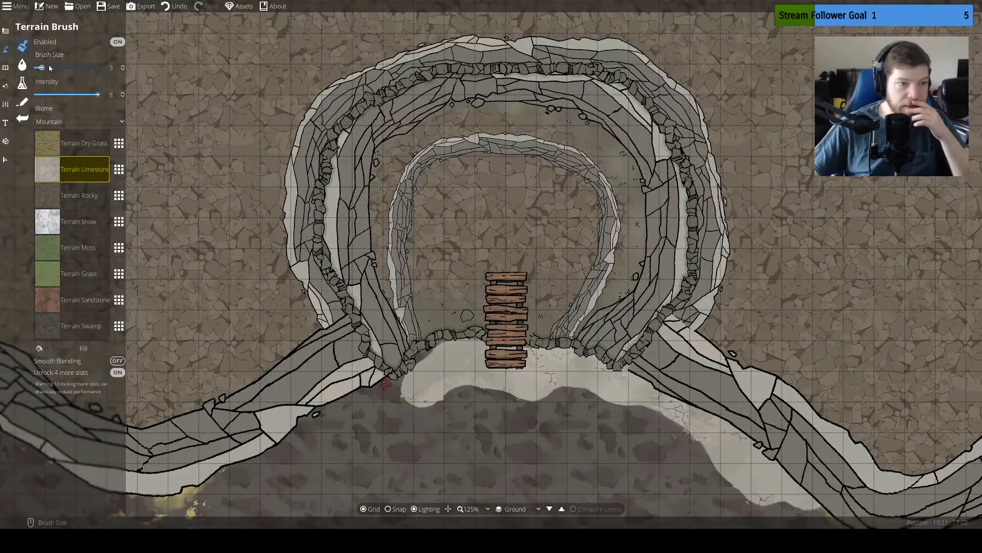
{"action": "mouse_move", "coordinate": [476, 256]}
{"action": "left_mouse_down"}
{"action": "mouse_move", "coordinate": [460, 261]}
{"action": "mouse_move", "coordinate": [451, 284]}
{"action": "mouse_move", "coordinate": [454, 270]}
{"action": "left_mouse_up"}
{"action": "left_click", "coordinate": [68, 328]}
{"action": "left_click_drag", "start_coordinate": [454, 314], "coordinate": [443, 296]}
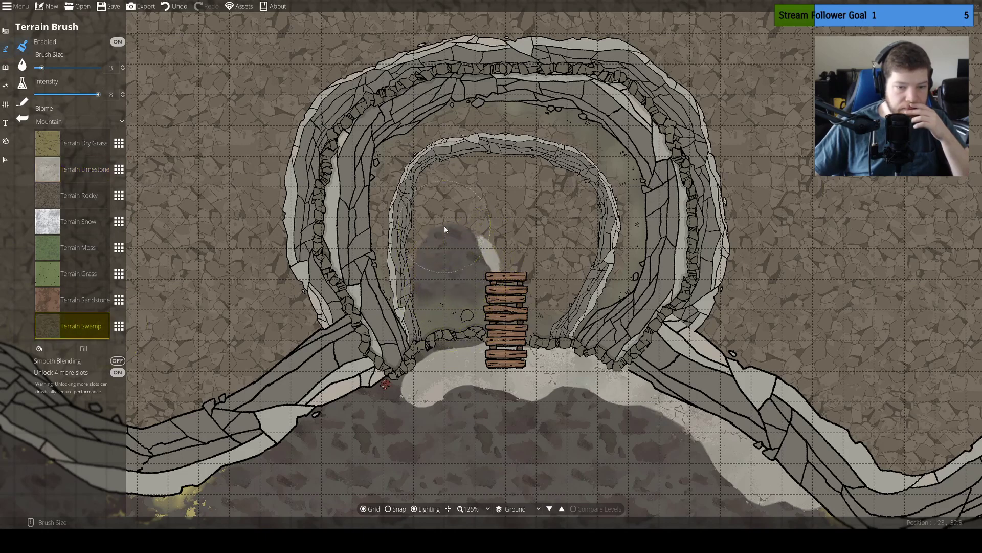
{"action": "left_click_drag", "start_coordinate": [445, 230], "coordinate": [435, 209]}
{"action": "mouse_move", "coordinate": [475, 177]}
{"action": "left_mouse_down"}
{"action": "mouse_move", "coordinate": [552, 186]}
{"action": "mouse_move", "coordinate": [577, 210]}
{"action": "mouse_move", "coordinate": [579, 260]}
{"action": "mouse_move", "coordinate": [535, 320]}
{"action": "left_mouse_up"}
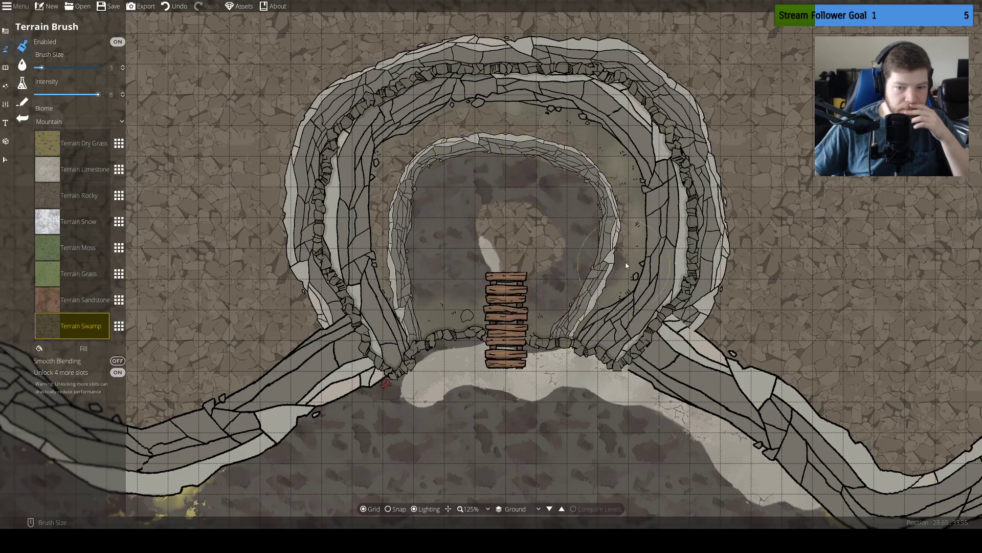
{"action": "mouse_move", "coordinate": [618, 177]}
{"action": "left_mouse_down"}
{"action": "mouse_move", "coordinate": [599, 144]}
{"action": "mouse_move", "coordinate": [551, 131]}
{"action": "mouse_move", "coordinate": [439, 126]}
{"action": "mouse_move", "coordinate": [390, 189]}
{"action": "mouse_move", "coordinate": [383, 292]}
{"action": "left_mouse_up"}
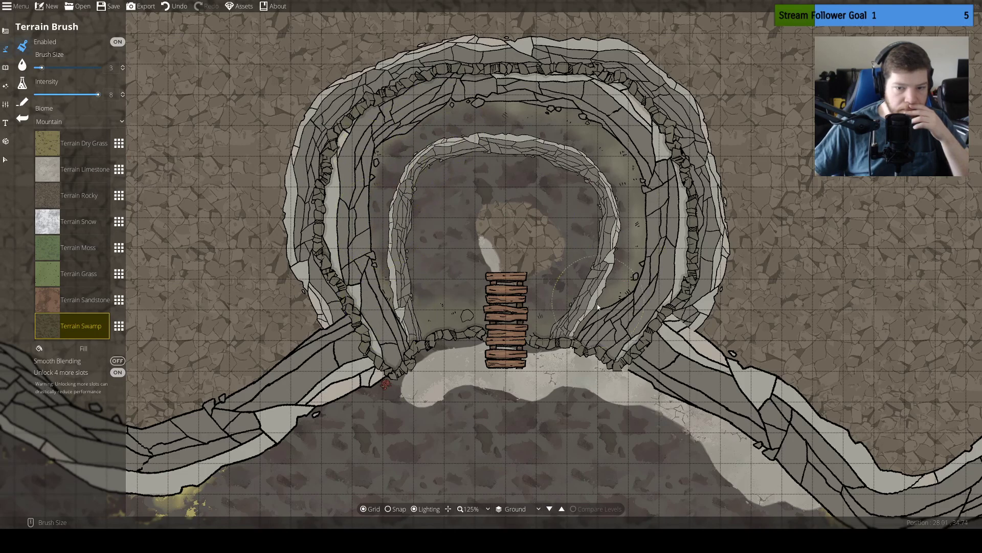
{"action": "left_click_drag", "start_coordinate": [558, 332], "coordinate": [481, 325]}
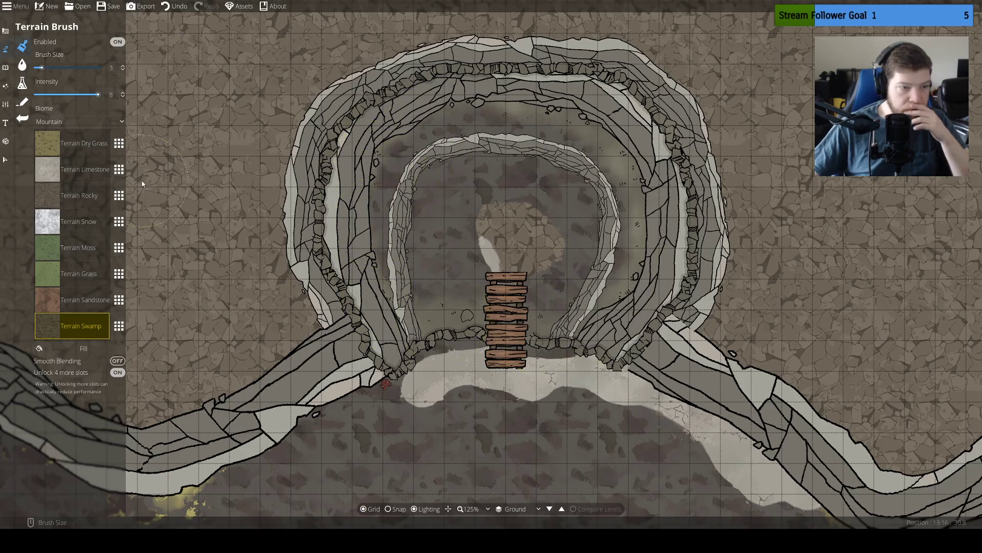
Paint a Terrain Limestone band at brush size 3 over the swamp ground along the foot of the southern cliffs
{"action": "left_click", "coordinate": [71, 169]}
{"action": "mouse_move", "coordinate": [375, 248]}
{"action": "left_mouse_down"}
{"action": "mouse_move", "coordinate": [442, 277]}
{"action": "mouse_move", "coordinate": [383, 276]}
{"action": "mouse_move", "coordinate": [456, 244]}
{"action": "mouse_move", "coordinate": [434, 245]}
{"action": "mouse_move", "coordinate": [438, 234]}
{"action": "mouse_move", "coordinate": [494, 227]}
{"action": "mouse_move", "coordinate": [582, 239]}
{"action": "mouse_move", "coordinate": [666, 283]}
{"action": "mouse_move", "coordinate": [836, 407]}
{"action": "mouse_move", "coordinate": [867, 416]}
{"action": "mouse_move", "coordinate": [501, 336]}
{"action": "mouse_move", "coordinate": [592, 339]}
{"action": "mouse_move", "coordinate": [676, 302]}
{"action": "mouse_move", "coordinate": [781, 204]}
{"action": "mouse_move", "coordinate": [827, 179]}
{"action": "mouse_move", "coordinate": [931, 156]}
{"action": "mouse_move", "coordinate": [837, 171]}
{"action": "mouse_move", "coordinate": [668, 299]}
{"action": "mouse_move", "coordinate": [565, 329]}
{"action": "mouse_move", "coordinate": [467, 321]}
{"action": "left_mouse_up"}
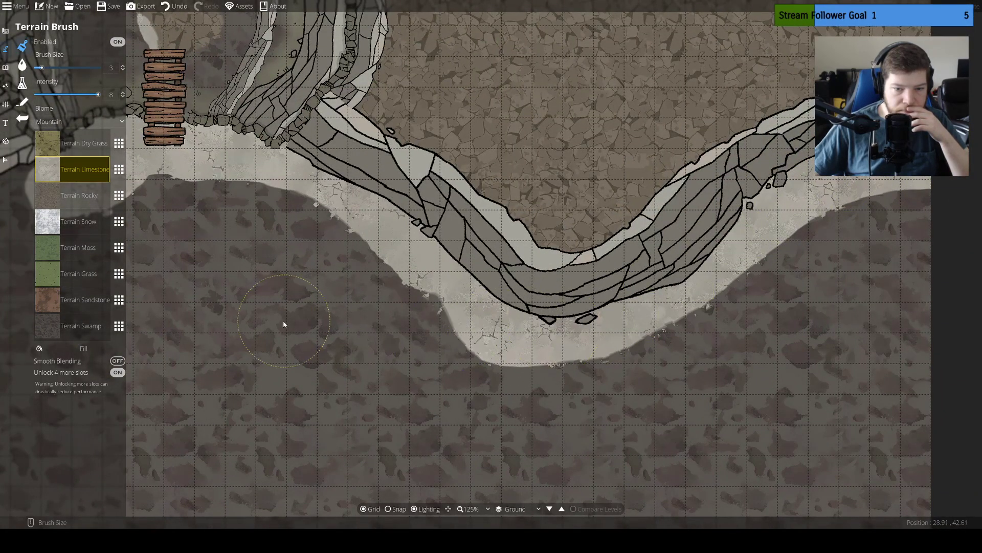
{"action": "mouse_move", "coordinate": [284, 323]}
{"action": "left_mouse_down"}
{"action": "mouse_move", "coordinate": [542, 323]}
{"action": "mouse_move", "coordinate": [814, 286]}
{"action": "left_mouse_up"}
{"action": "mouse_move", "coordinate": [604, 149]}
{"action": "left_mouse_down"}
{"action": "mouse_move", "coordinate": [530, 155]}
{"action": "mouse_move", "coordinate": [335, 261]}
{"action": "mouse_move", "coordinate": [253, 235]}
{"action": "mouse_move", "coordinate": [354, 266]}
{"action": "mouse_move", "coordinate": [636, 313]}
{"action": "left_mouse_up"}
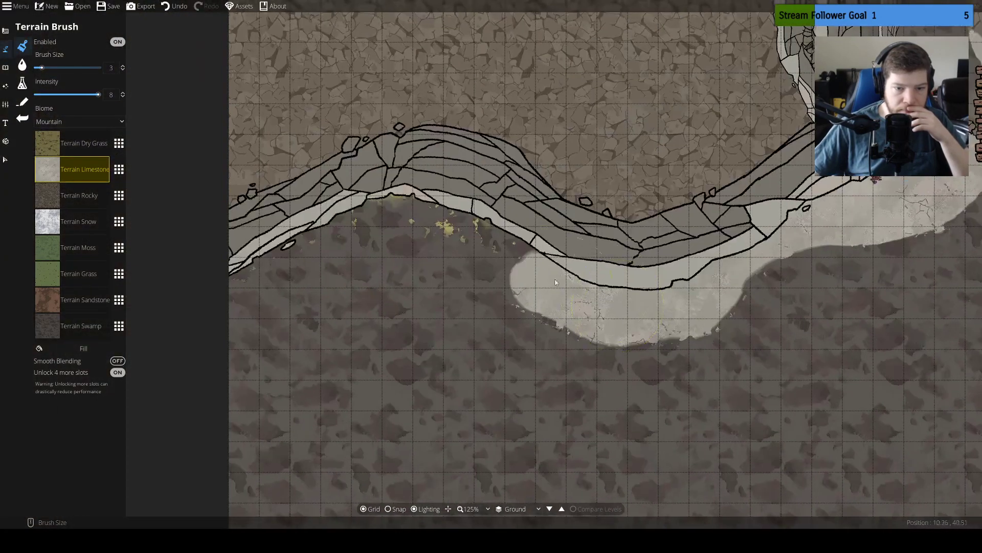
{"action": "mouse_move", "coordinate": [548, 279]}
{"action": "left_mouse_down"}
{"action": "mouse_move", "coordinate": [445, 228]}
{"action": "mouse_move", "coordinate": [310, 219]}
{"action": "mouse_move", "coordinate": [225, 286]}
{"action": "left_mouse_up"}
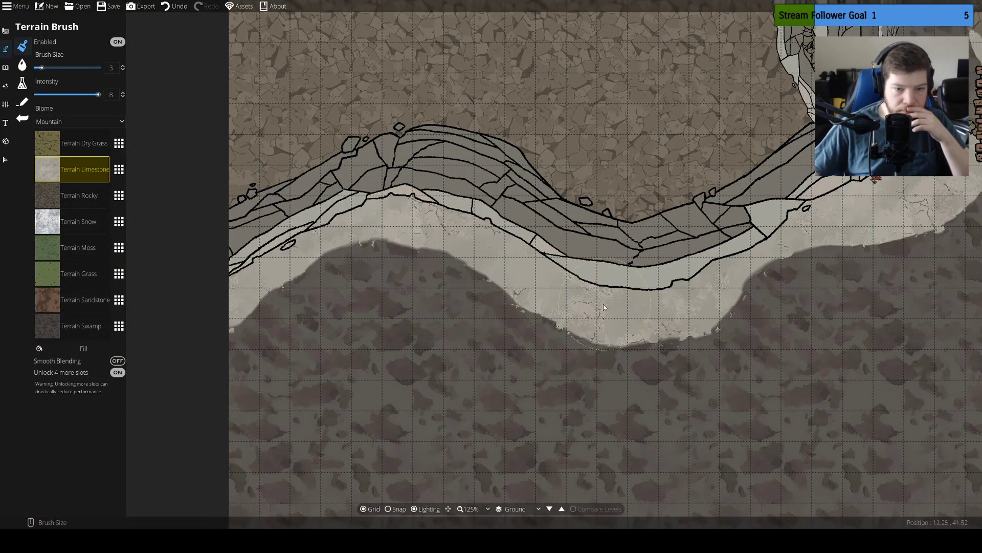
Cover the remaining swamp ground south of the cliffs with Terrain Limestone at brush size 25
{"action": "left_click_drag", "start_coordinate": [82, 68], "coordinate": [100, 68]}
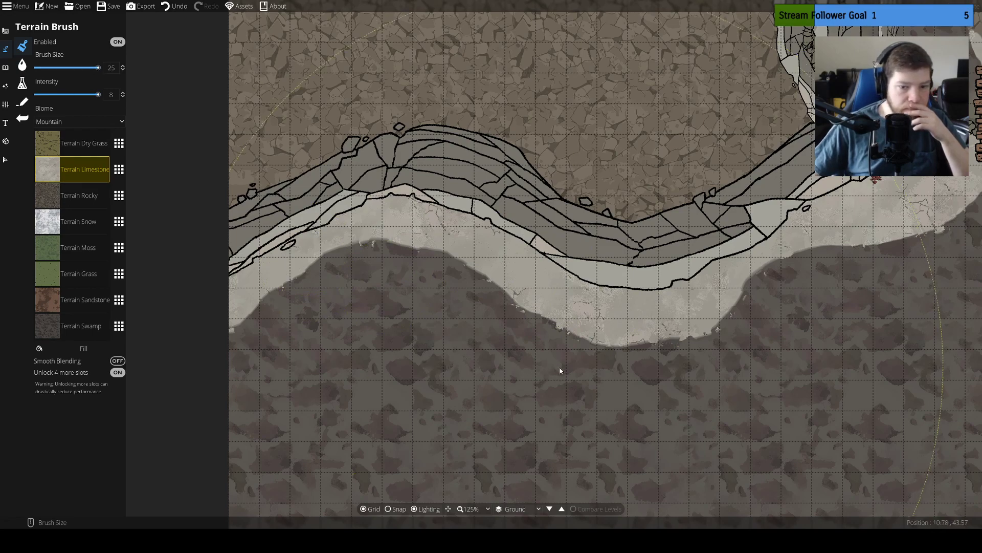
{"action": "scroll", "coordinate": [546, 208], "scroll_direction": "down", "scroll_amount": 5}
{"action": "scroll", "coordinate": [531, 280], "scroll_direction": "down", "scroll_amount": 2}
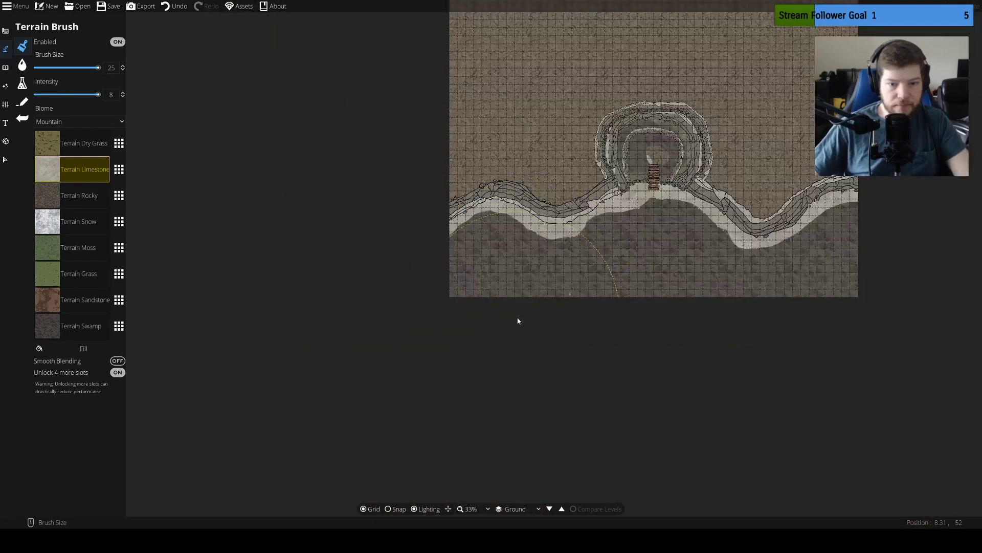
{"action": "mouse_move", "coordinate": [517, 321]}
{"action": "left_mouse_down"}
{"action": "mouse_move", "coordinate": [490, 308]}
{"action": "mouse_move", "coordinate": [506, 309]}
{"action": "mouse_move", "coordinate": [501, 299]}
{"action": "mouse_move", "coordinate": [539, 315]}
{"action": "mouse_move", "coordinate": [608, 298]}
{"action": "mouse_move", "coordinate": [662, 299]}
{"action": "mouse_move", "coordinate": [642, 299]}
{"action": "mouse_move", "coordinate": [653, 289]}
{"action": "mouse_move", "coordinate": [750, 308]}
{"action": "mouse_move", "coordinate": [865, 288]}
{"action": "left_mouse_up"}
{"action": "left_click_drag", "start_coordinate": [651, 283], "coordinate": [643, 300]}
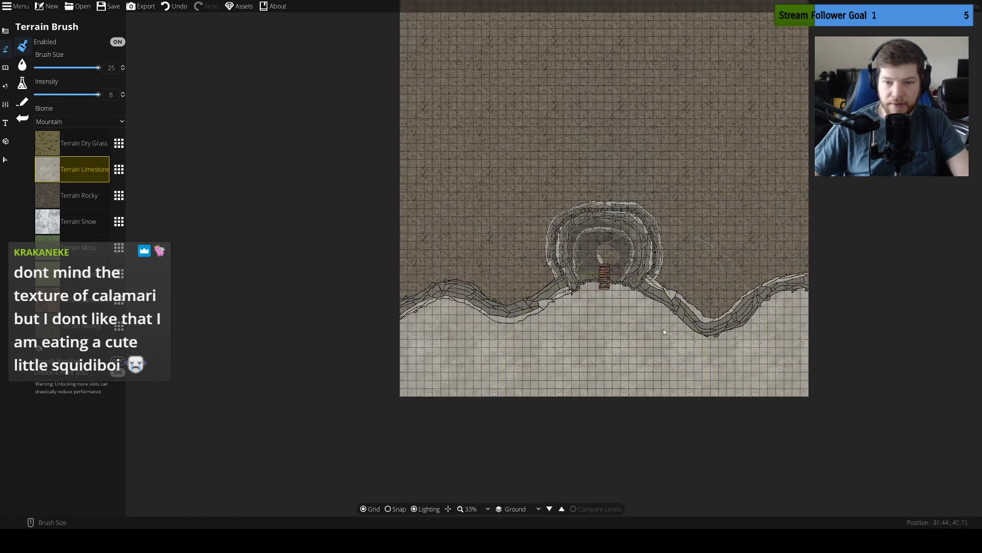
Paint Terrain Swamp at brush size 3 over the leftover rocky and limestone patch in the middle of the cave chamber
{"action": "scroll", "coordinate": [643, 302], "scroll_direction": "up", "scroll_amount": 3}
{"action": "scroll", "coordinate": [535, 353], "scroll_direction": "up", "scroll_amount": 2}
{"action": "scroll", "coordinate": [535, 353], "scroll_direction": "up", "scroll_amount": 1}
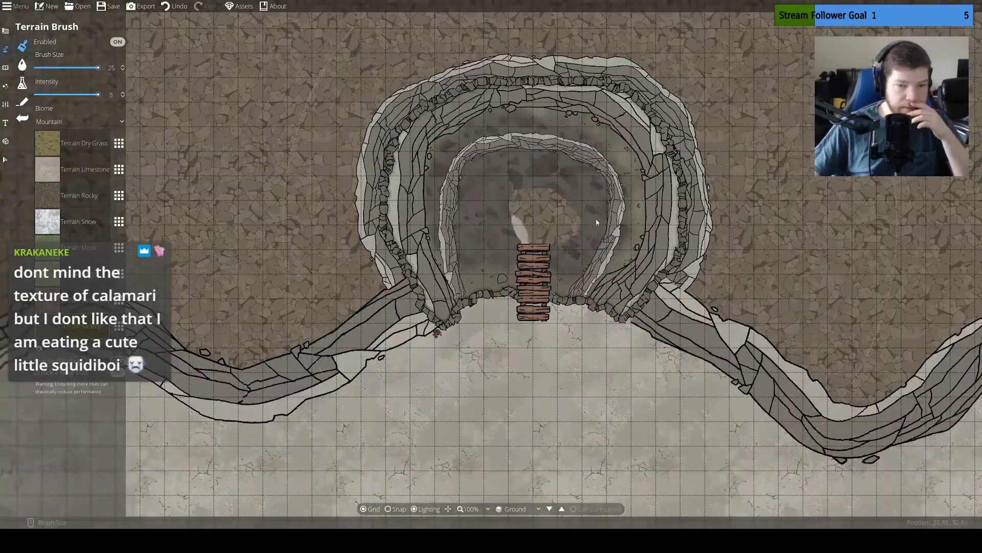
{"action": "left_click", "coordinate": [51, 68]}
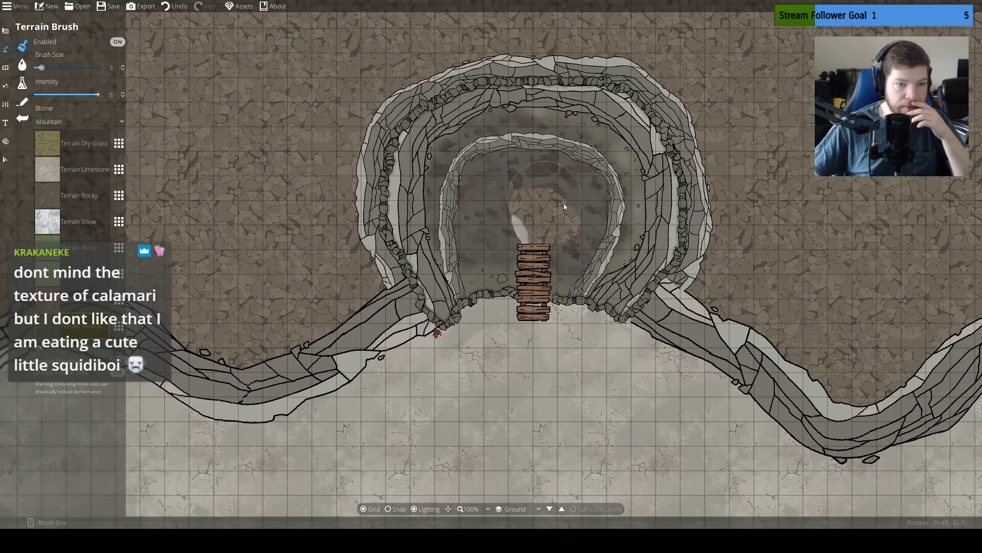
{"action": "mouse_move", "coordinate": [565, 207]}
{"action": "left_mouse_down"}
{"action": "mouse_move", "coordinate": [491, 214]}
{"action": "mouse_move", "coordinate": [543, 243]}
{"action": "mouse_move", "coordinate": [520, 223]}
{"action": "mouse_move", "coordinate": [512, 193]}
{"action": "mouse_move", "coordinate": [489, 196]}
{"action": "mouse_move", "coordinate": [482, 223]}
{"action": "mouse_move", "coordinate": [536, 221]}
{"action": "left_mouse_up"}
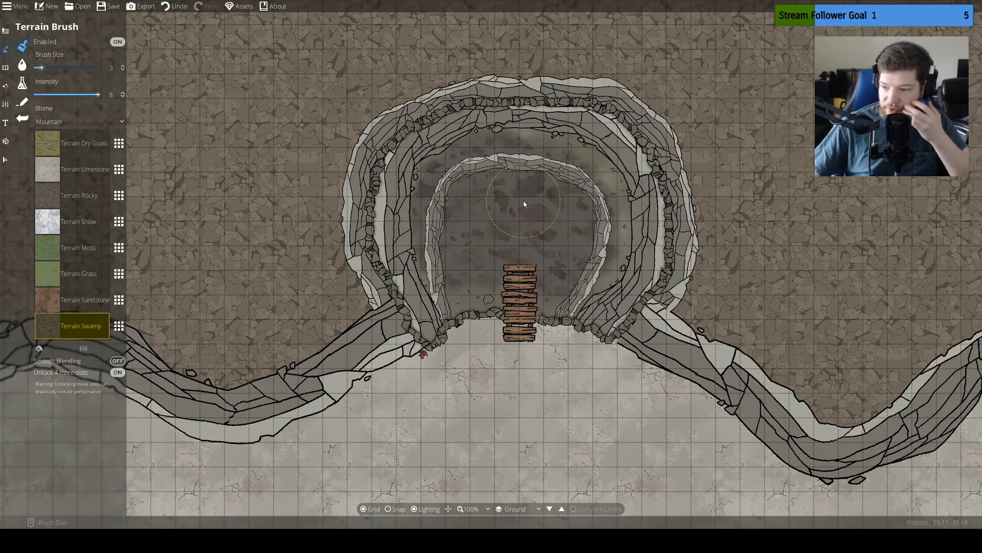
{"action": "left_click_drag", "start_coordinate": [524, 204], "coordinate": [517, 205]}
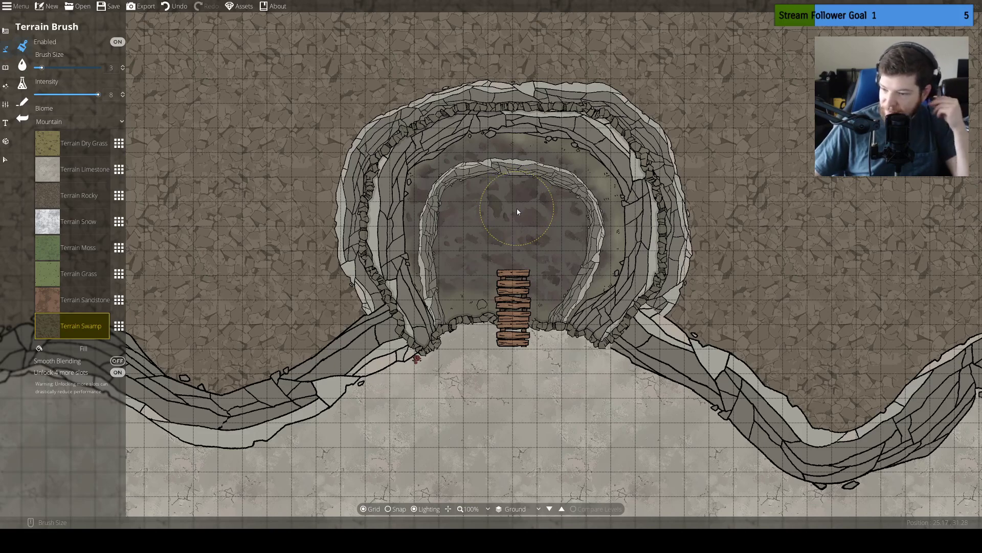
Choose Cave Hole 03 as the object to place and set its layer to -400: Below Ground
{"action": "left_click", "coordinate": [5, 67]}
{"action": "left_click", "coordinate": [33, 52]}
{"action": "left_click", "coordinate": [22, 50]}
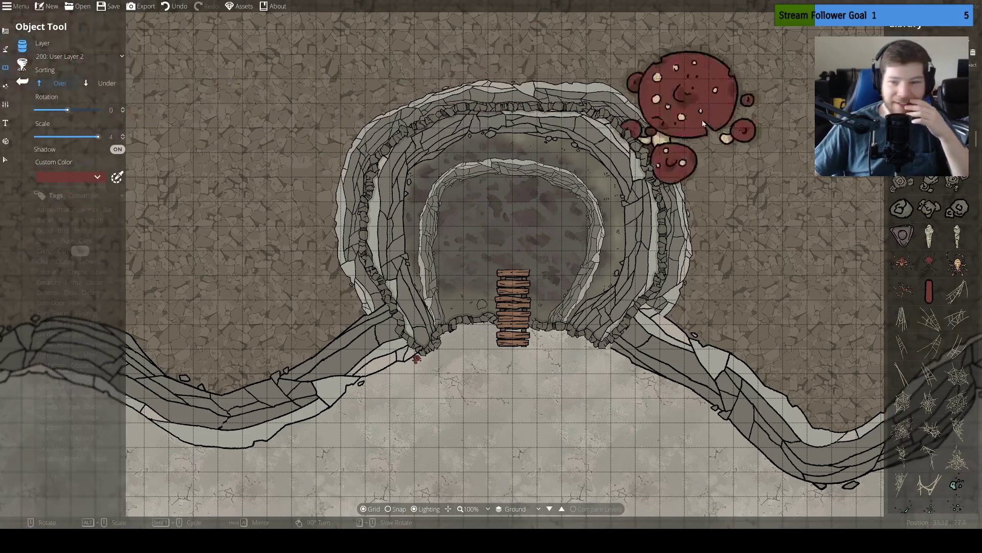
{"action": "left_click", "coordinate": [959, 154]}
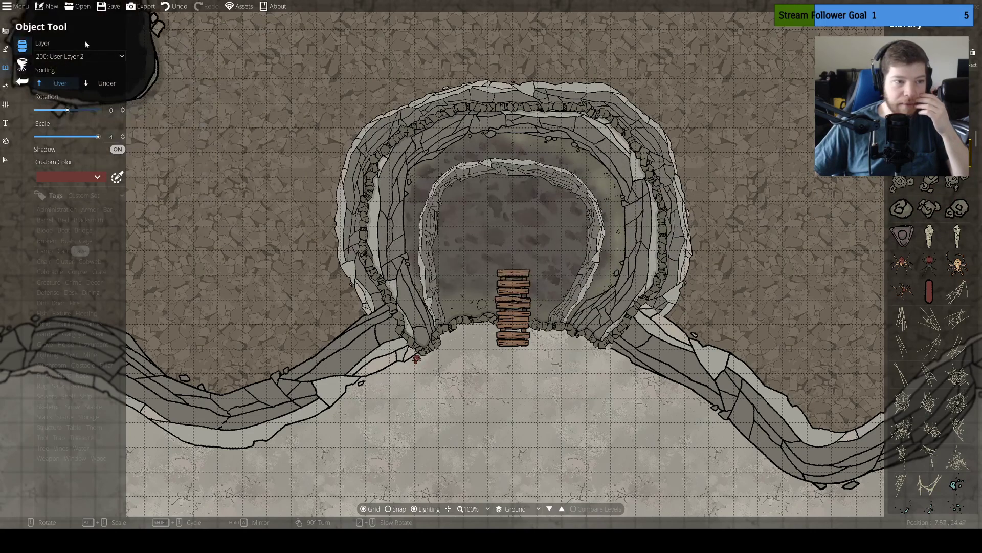
{"action": "left_click", "coordinate": [87, 57]}
{"action": "left_click", "coordinate": [91, 81]}
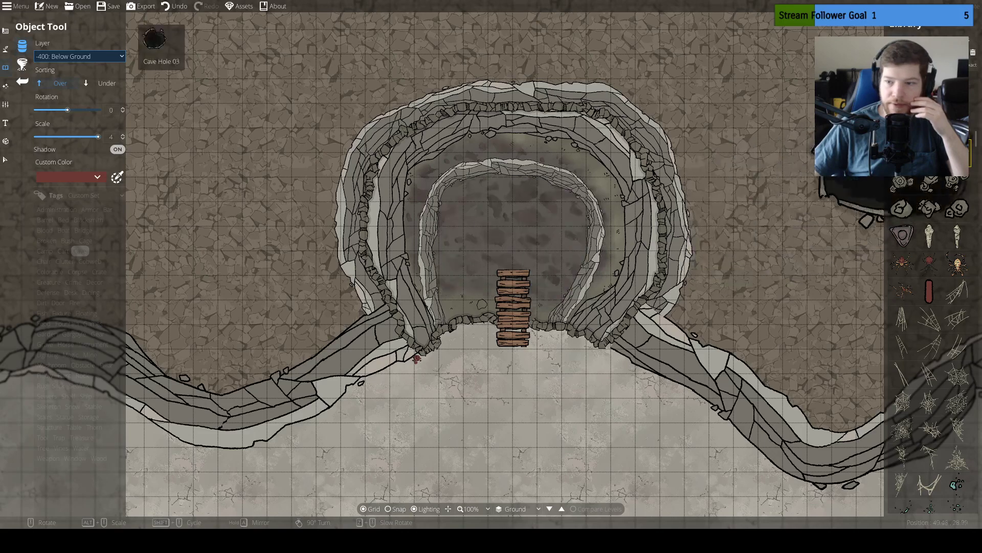
Try other cave holes over the chamber, return to Cave Hole 03, and fit it north of the planks at scale 3.5 and rotation 0
{"action": "left_click", "coordinate": [958, 126]}
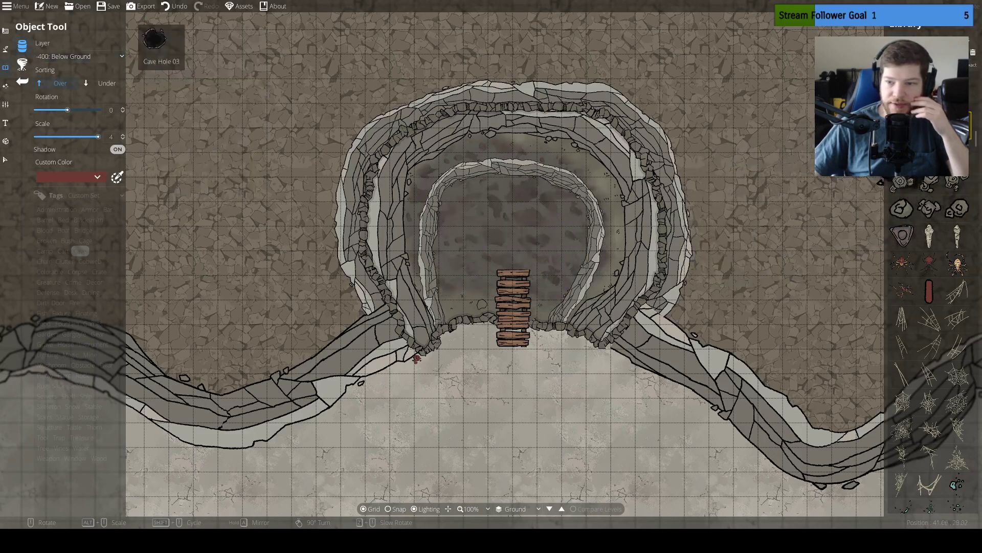
{"action": "left_click", "coordinate": [901, 154]}
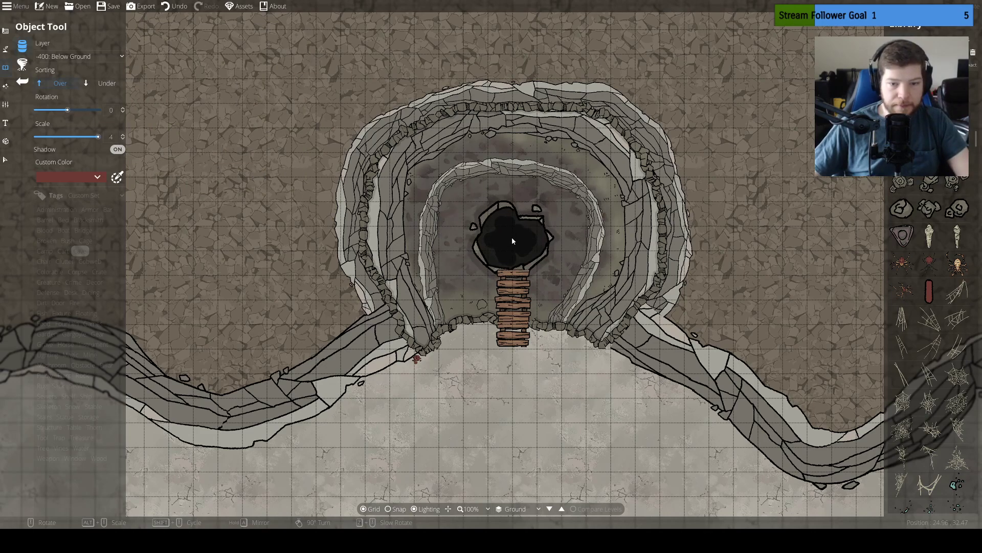
{"action": "left_click", "coordinate": [949, 153]}
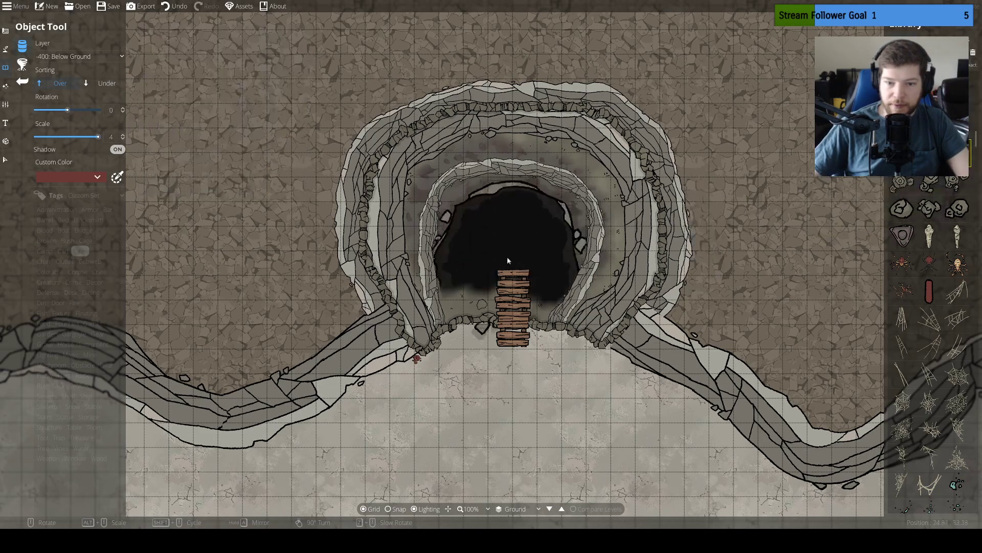
{"action": "scroll", "coordinate": [509, 242], "scroll_direction": "down", "scroll_amount": 1}
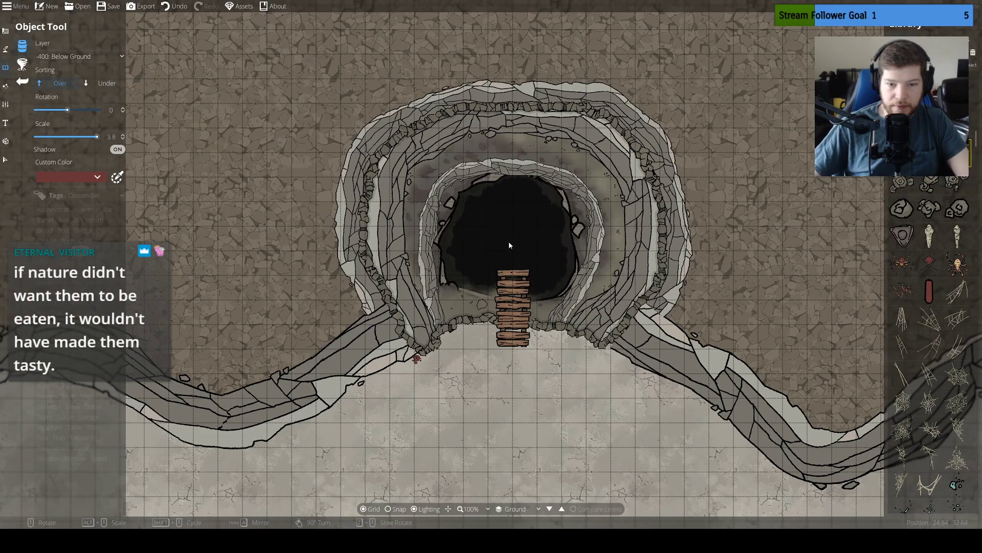
{"action": "scroll", "coordinate": [509, 241], "scroll_direction": "down", "scroll_amount": 2}
{"action": "scroll", "coordinate": [509, 240], "scroll_direction": "down", "scroll_amount": 2}
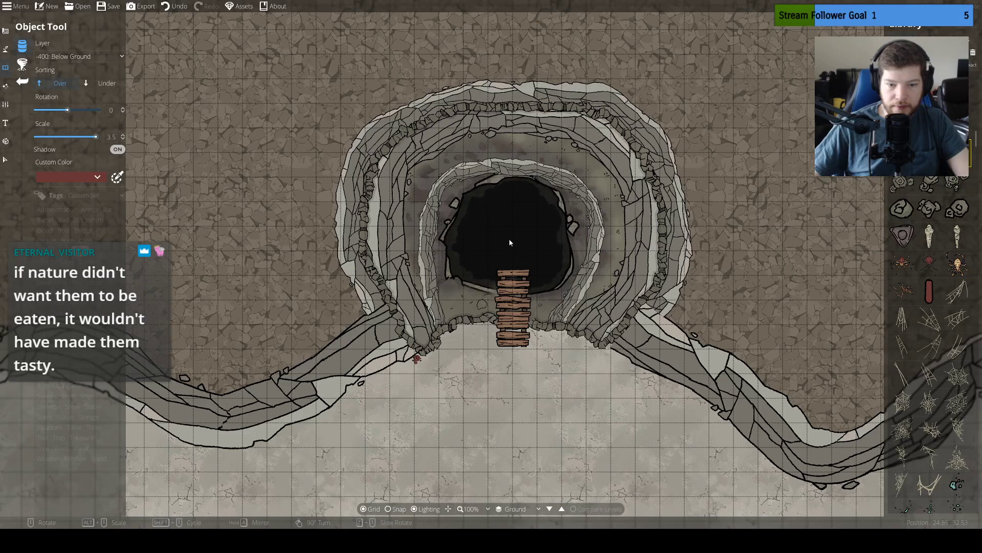
{"action": "scroll", "coordinate": [508, 245], "scroll_direction": "up", "scroll_amount": 11}
{"action": "scroll", "coordinate": [508, 245], "scroll_direction": "up", "scroll_amount": 13}
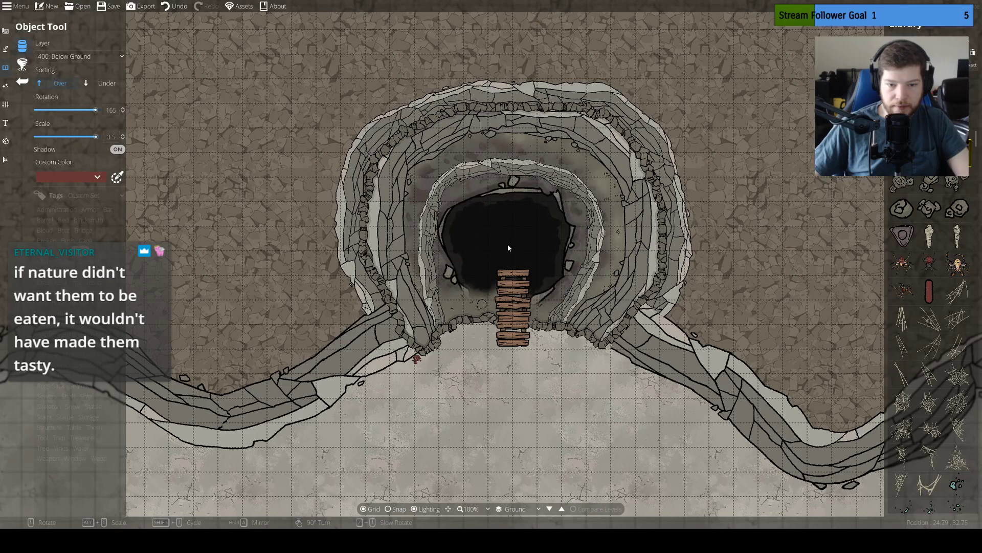
{"action": "scroll", "coordinate": [509, 248], "scroll_direction": "up", "scroll_amount": 20}
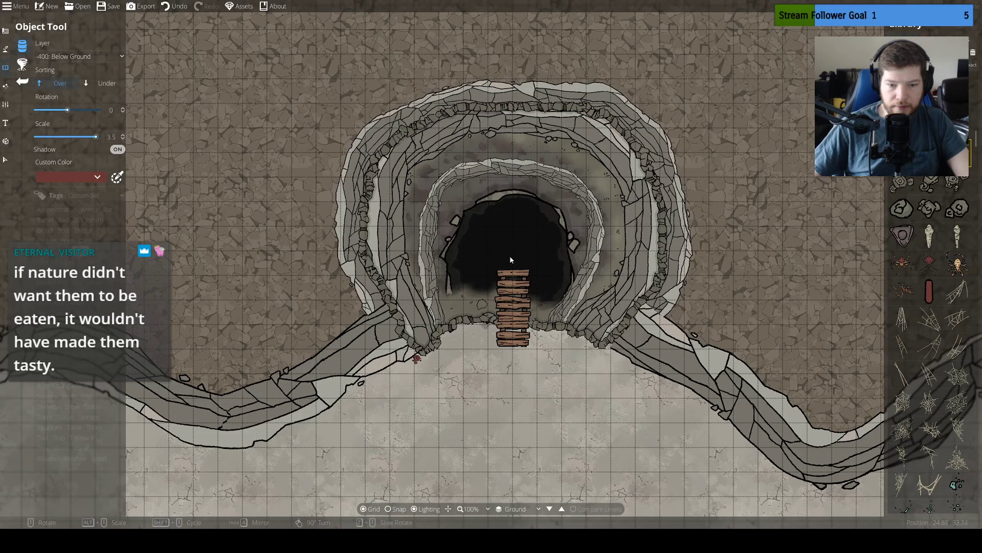
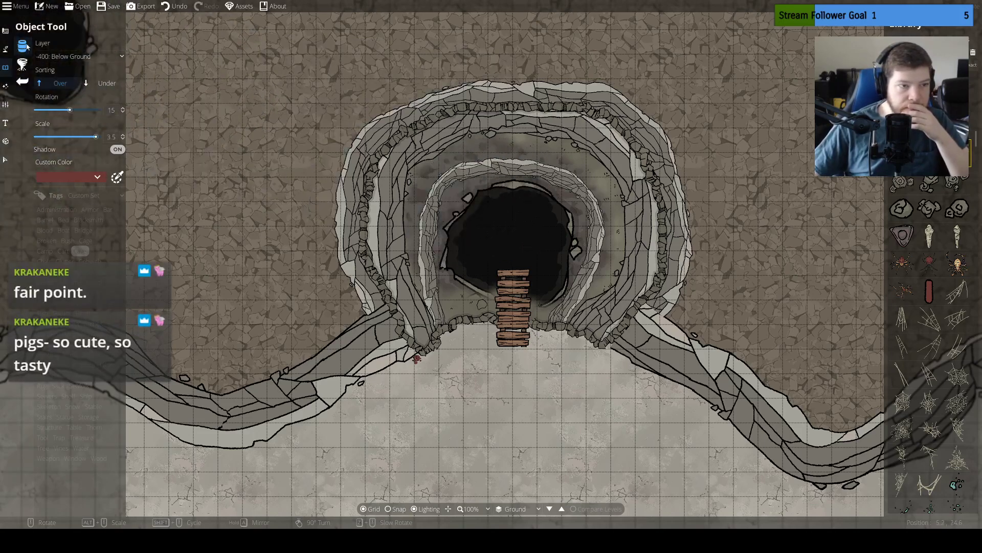
Delete the innermost cliff arc that curves around the cave hole
{"action": "left_click", "coordinate": [433, 215]}
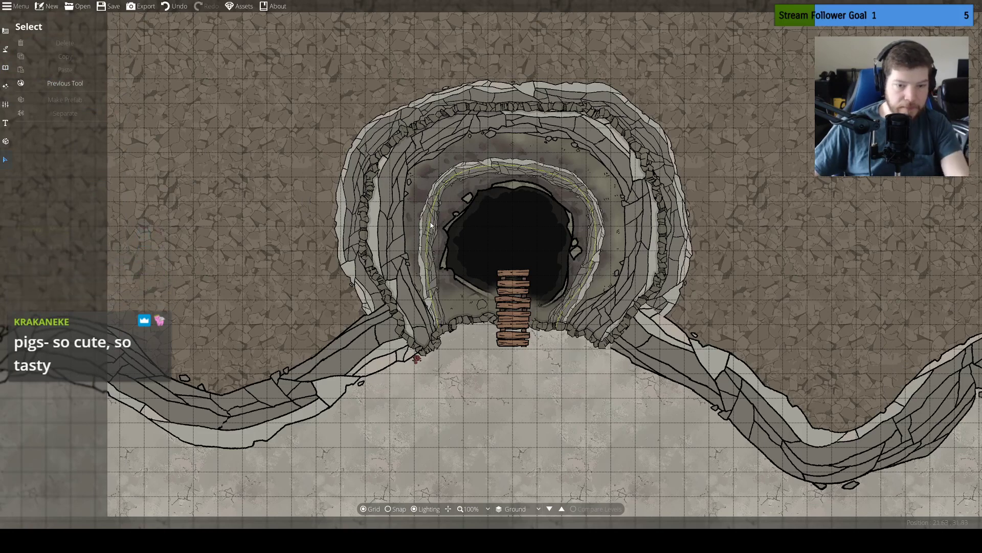
{"action": "left_click", "coordinate": [431, 216]}
{"action": "key", "text": "Delete"}
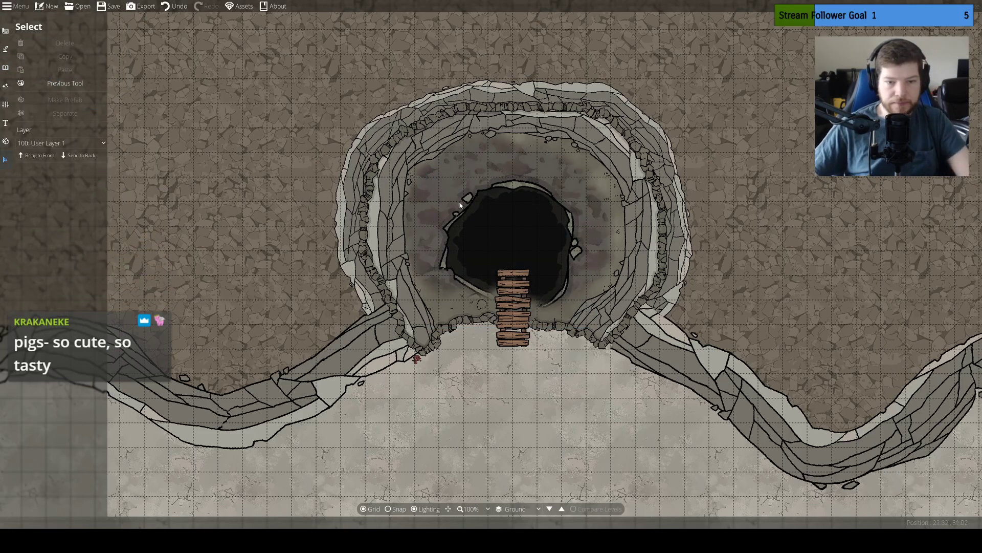
Set up the Path Tool with the rocky cliff path and give it a width of 1.25
{"action": "left_click", "coordinate": [5, 48]}
{"action": "left_click", "coordinate": [45, 102]}
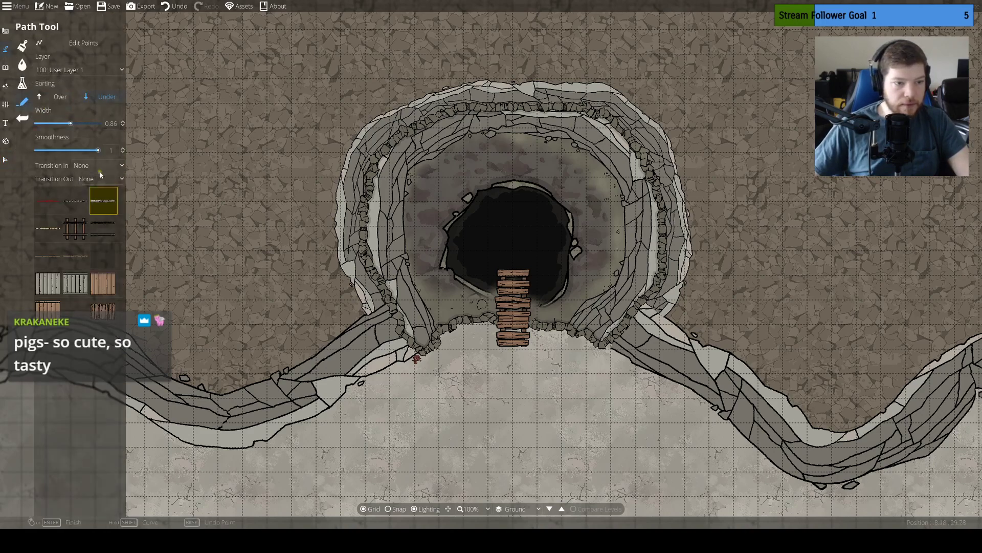
{"action": "left_click", "coordinate": [449, 326]}
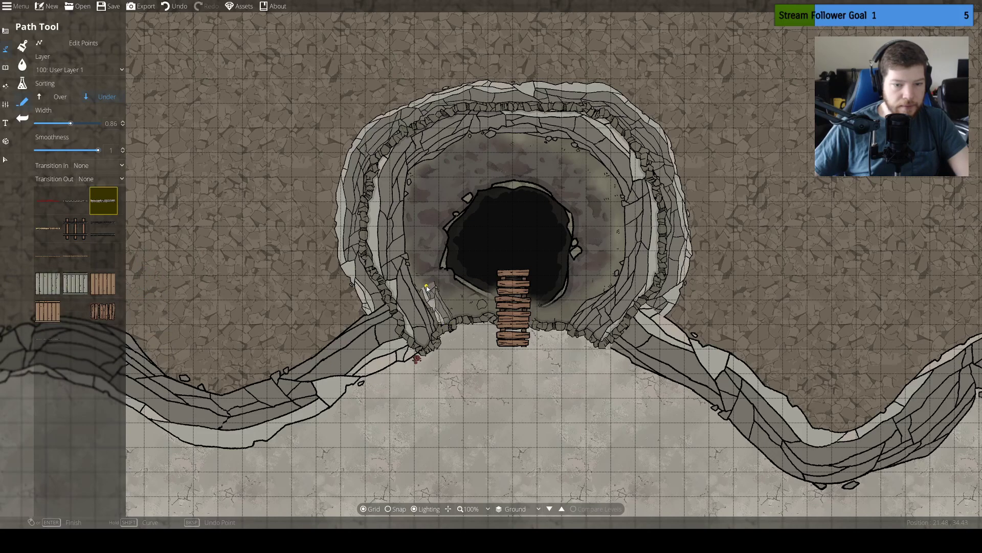
{"action": "key", "text": "ctrl+z"}
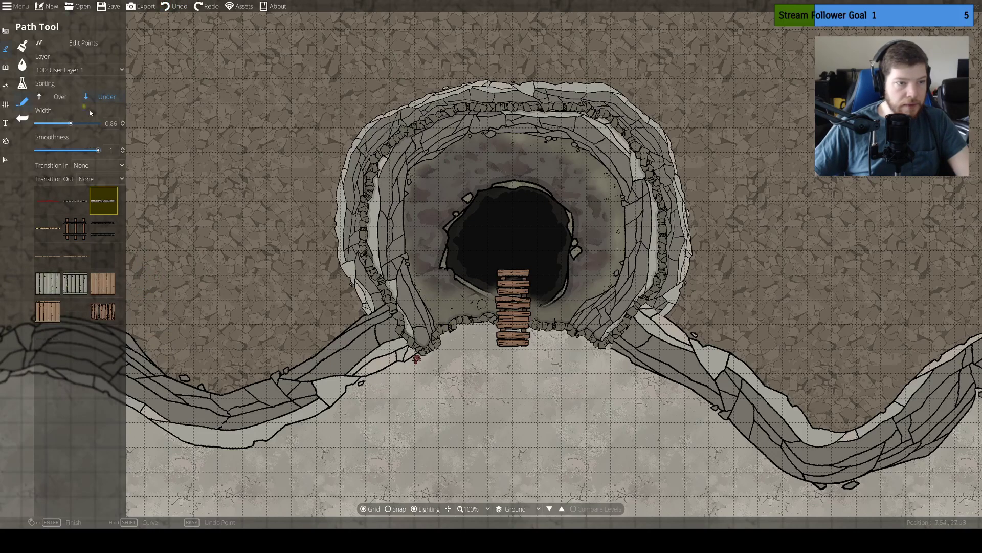
{"action": "type", "text": "6"}
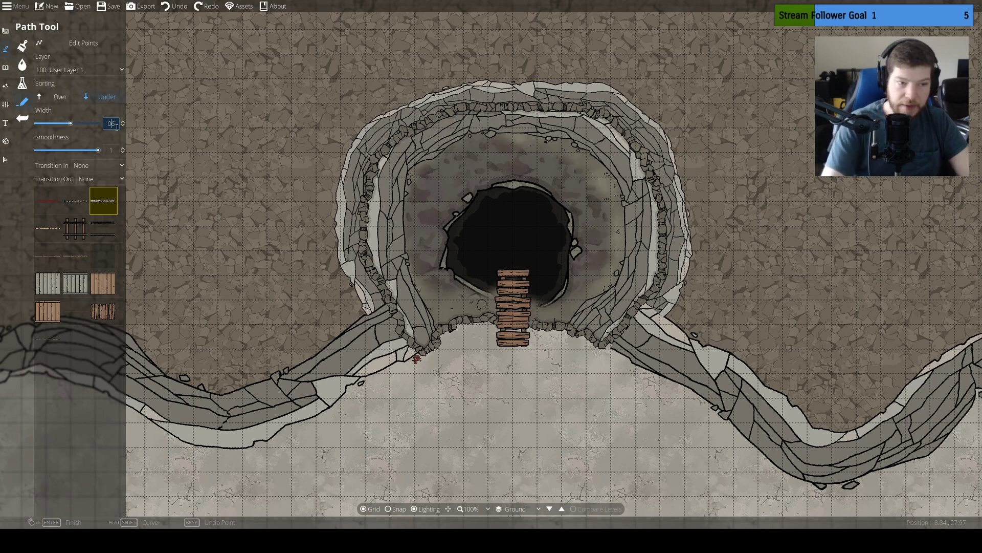
{"action": "key", "text": "BackSpace"}
{"action": "type", "text": "1.25"}
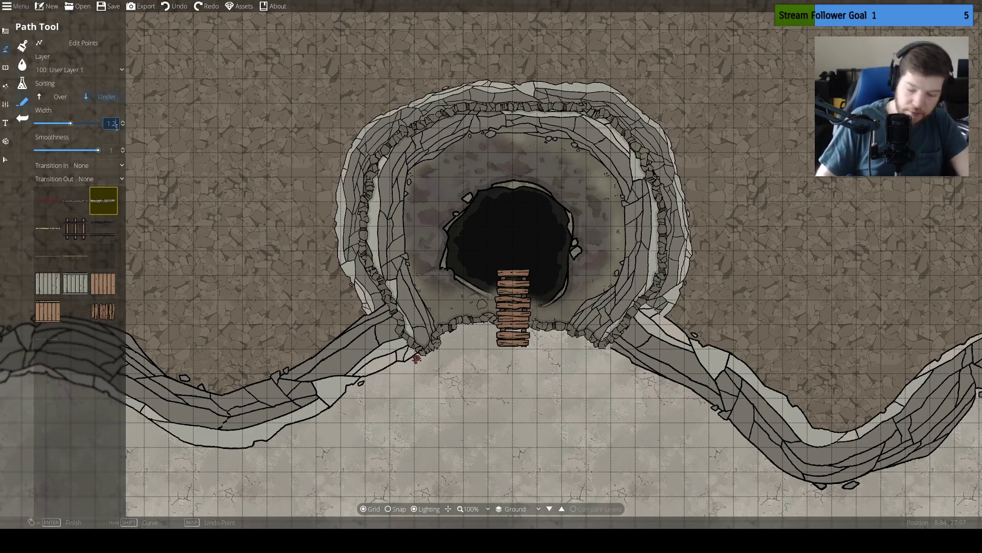
{"action": "key", "text": "Return"}
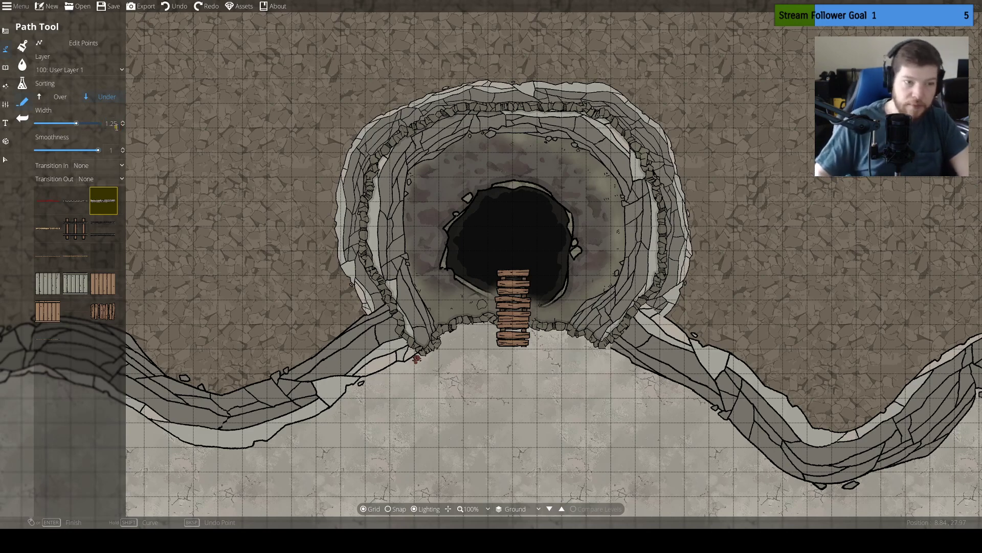
Draw an inner cliff path along the chamber wall, from the southwest rim around the north side to the southeast rim
{"action": "left_click", "coordinate": [449, 328]}
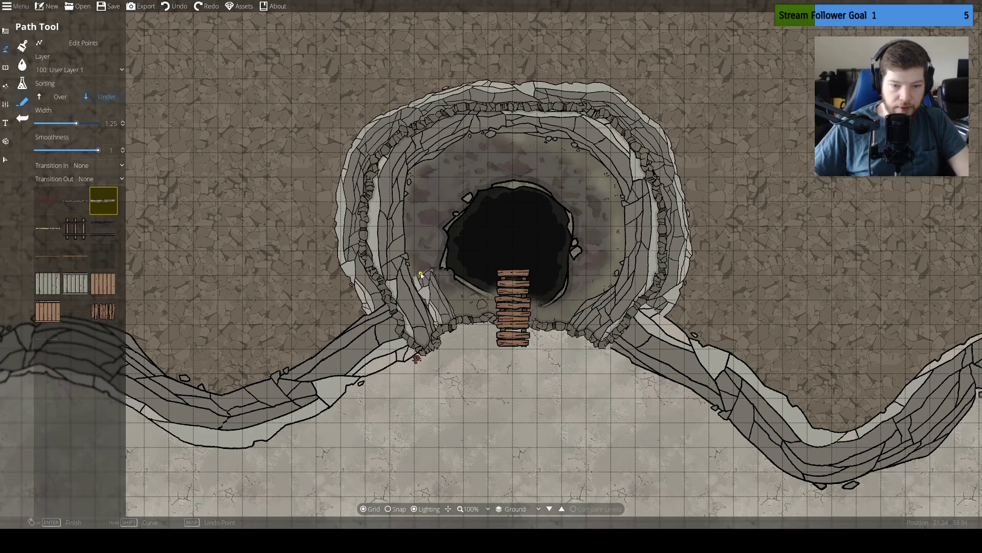
{"action": "left_click", "coordinate": [420, 192]}
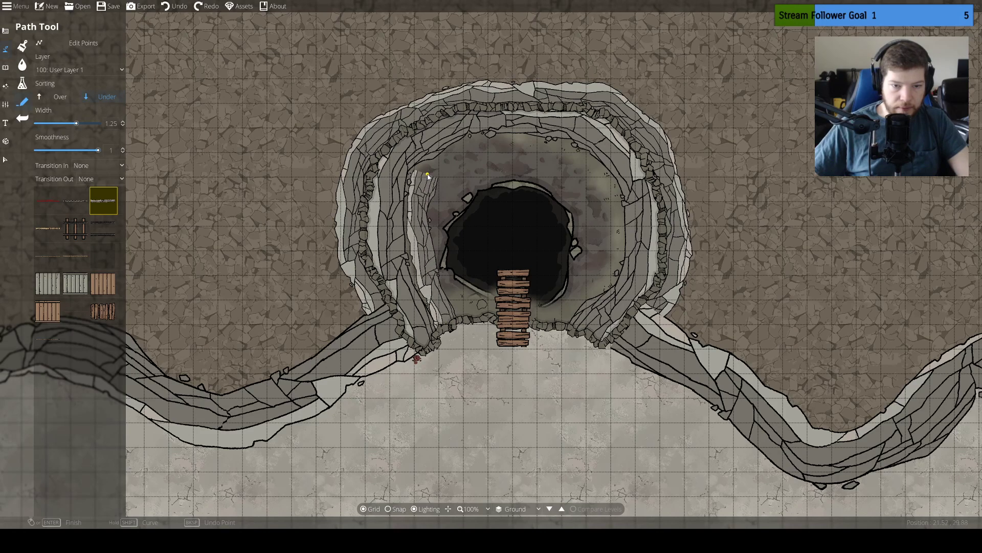
{"action": "left_click", "coordinate": [472, 153]}
{"action": "left_click", "coordinate": [509, 147]}
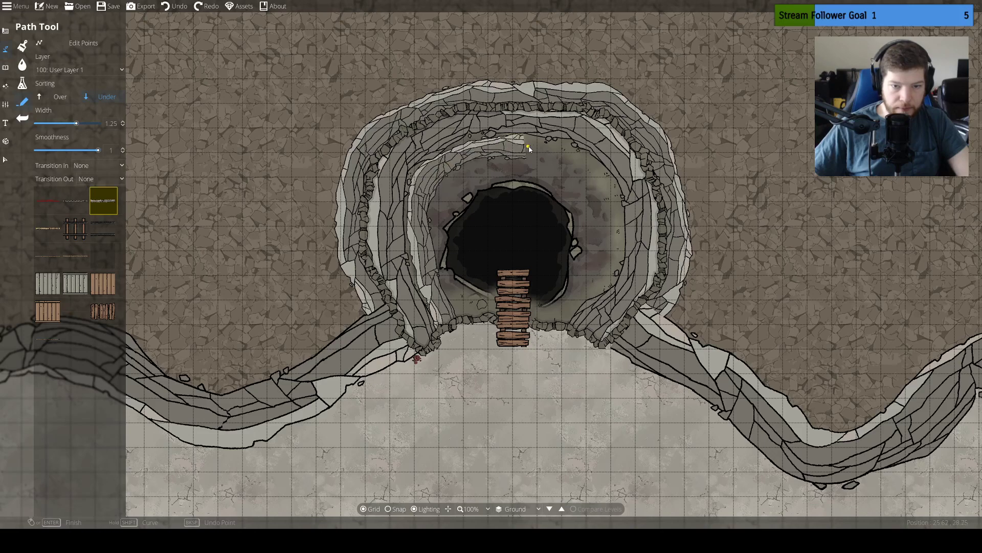
{"action": "left_click", "coordinate": [563, 152]}
{"action": "left_click", "coordinate": [600, 173]}
{"action": "left_click", "coordinate": [615, 211]}
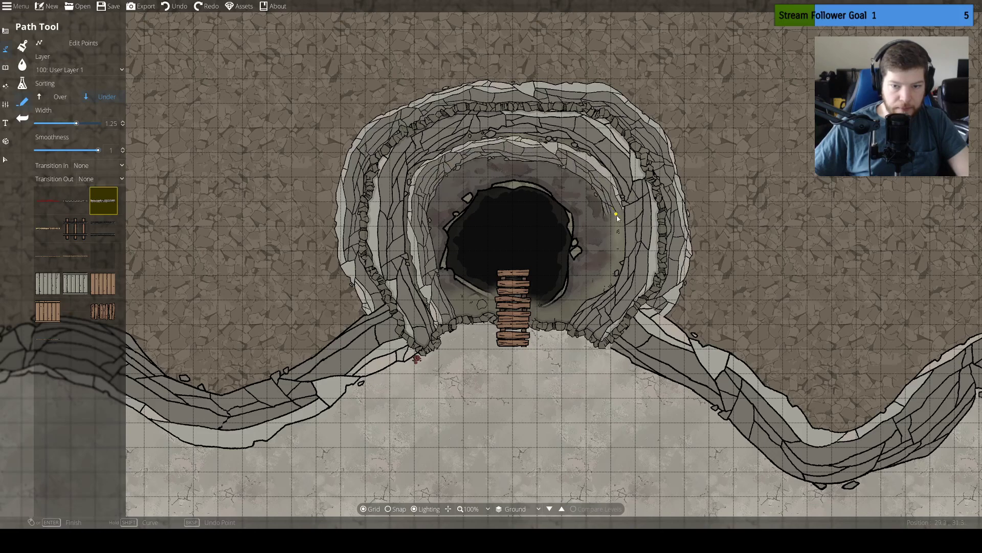
{"action": "left_click", "coordinate": [614, 255]}
{"action": "left_click", "coordinate": [599, 287]}
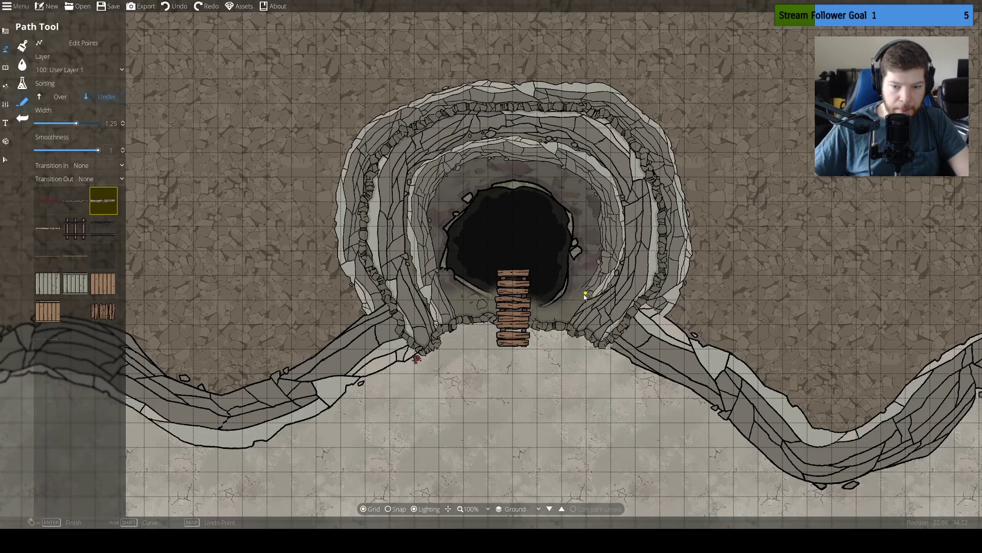
{"action": "left_click", "coordinate": [568, 307]}
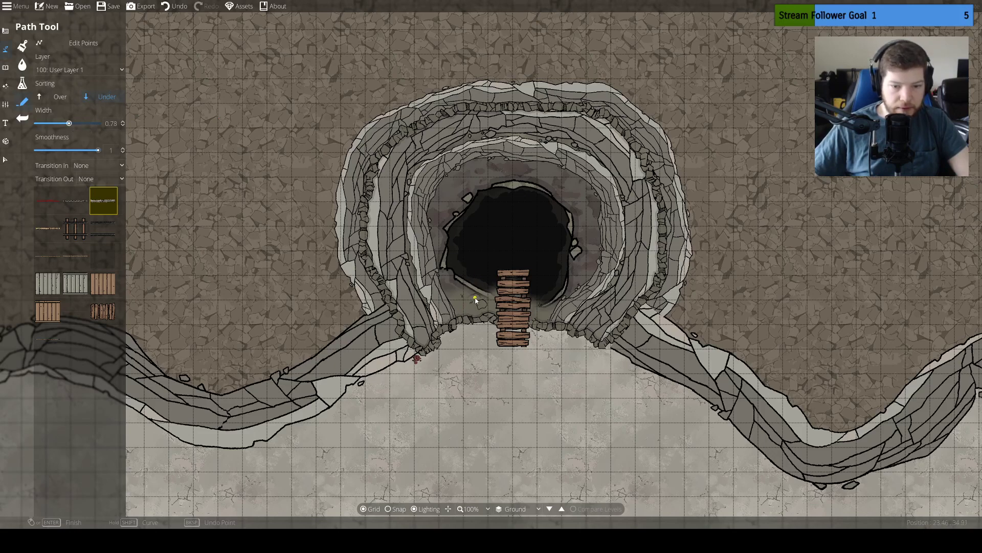
Draw a narrower cliff path at width 0.78 around the whole cave hole, starting and ending under the planks
{"action": "left_click", "coordinate": [506, 307]}
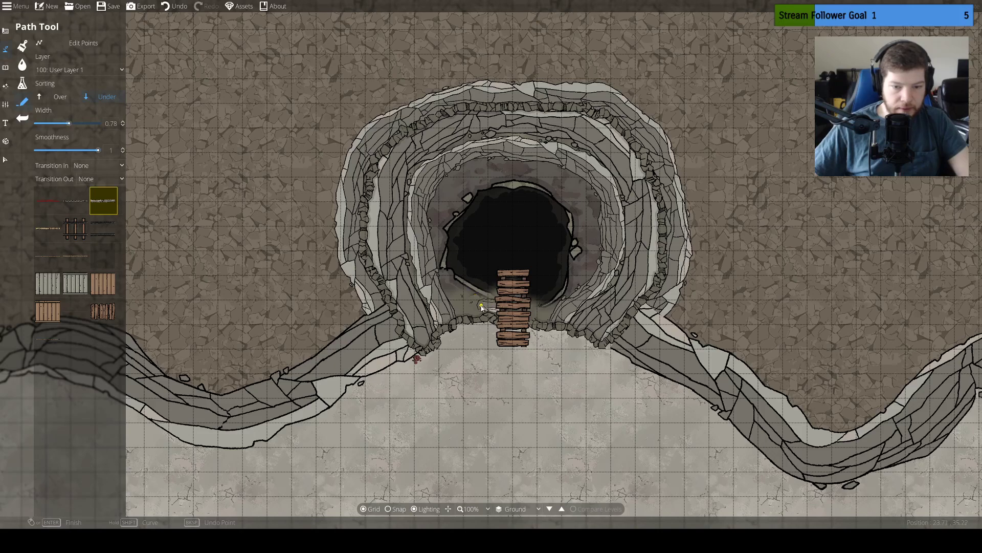
{"action": "left_click", "coordinate": [458, 290]}
{"action": "left_click", "coordinate": [440, 269]}
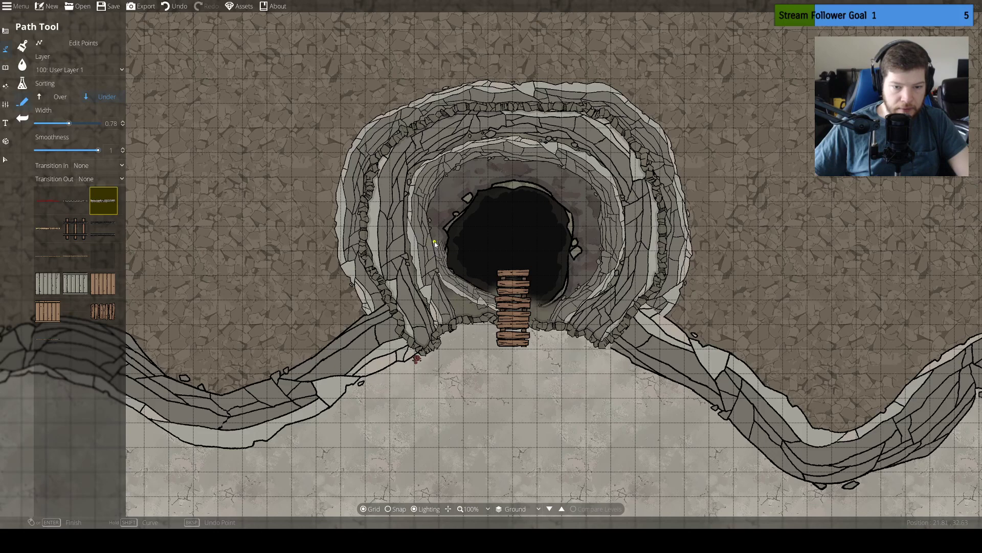
{"action": "left_click", "coordinate": [434, 242]}
{"action": "left_click", "coordinate": [452, 213]}
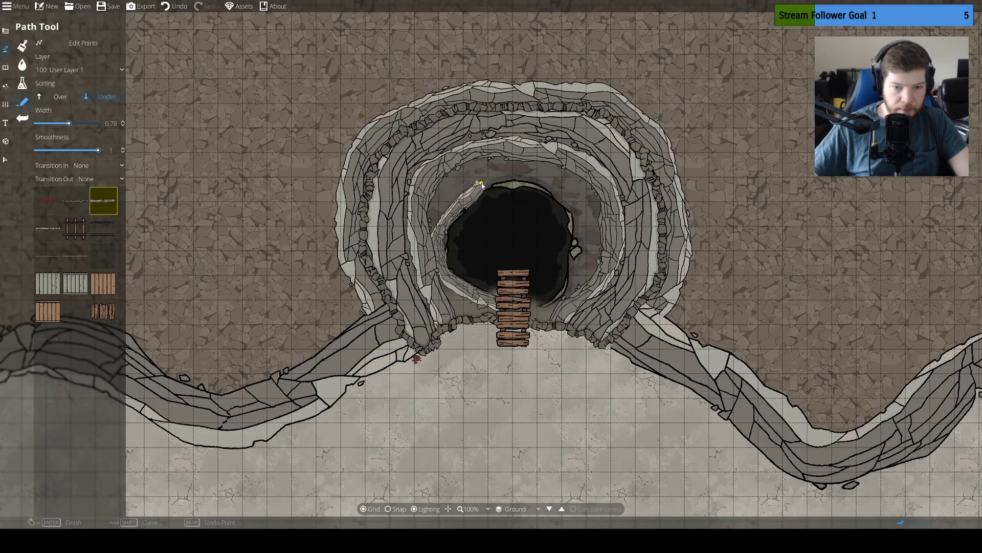
{"action": "left_click", "coordinate": [510, 181]}
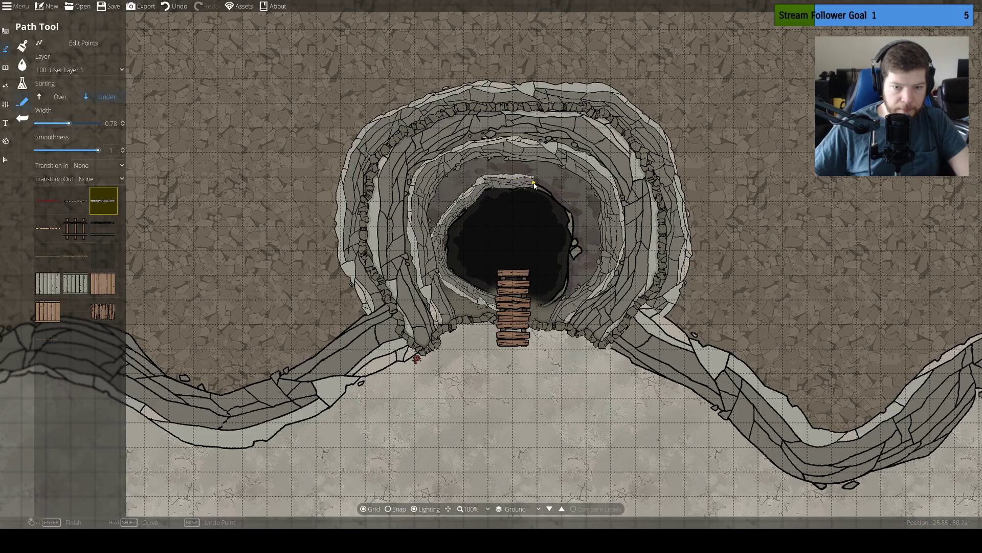
{"action": "left_click", "coordinate": [561, 196]}
{"action": "left_click", "coordinate": [575, 225]}
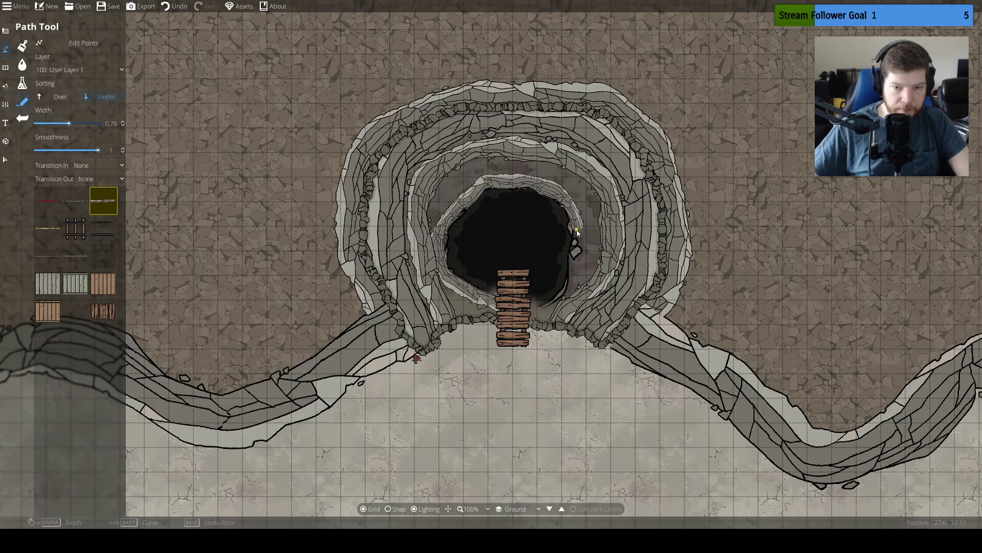
{"action": "left_click", "coordinate": [576, 247]}
{"action": "left_click", "coordinate": [575, 275]}
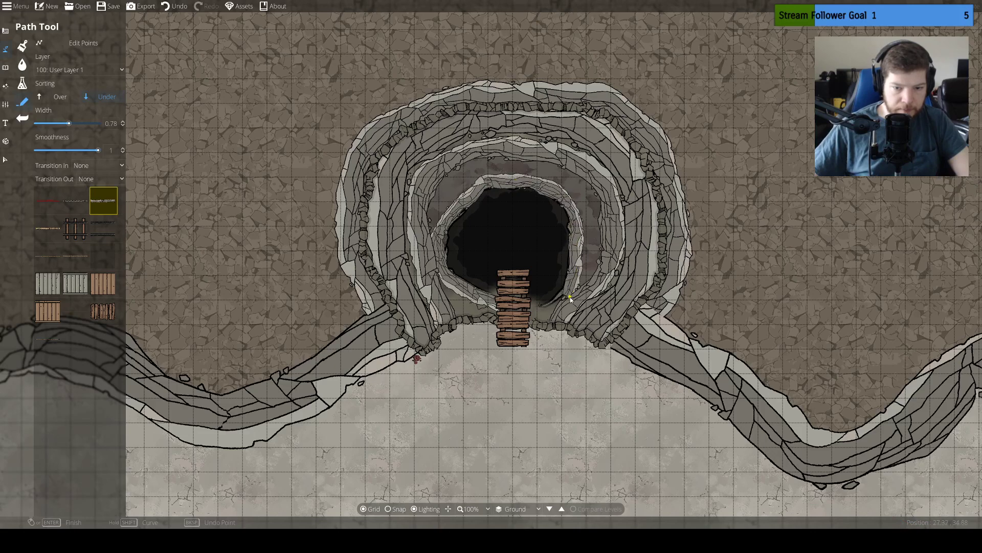
{"action": "left_click", "coordinate": [546, 310]}
{"action": "right_click", "coordinate": [508, 309]}
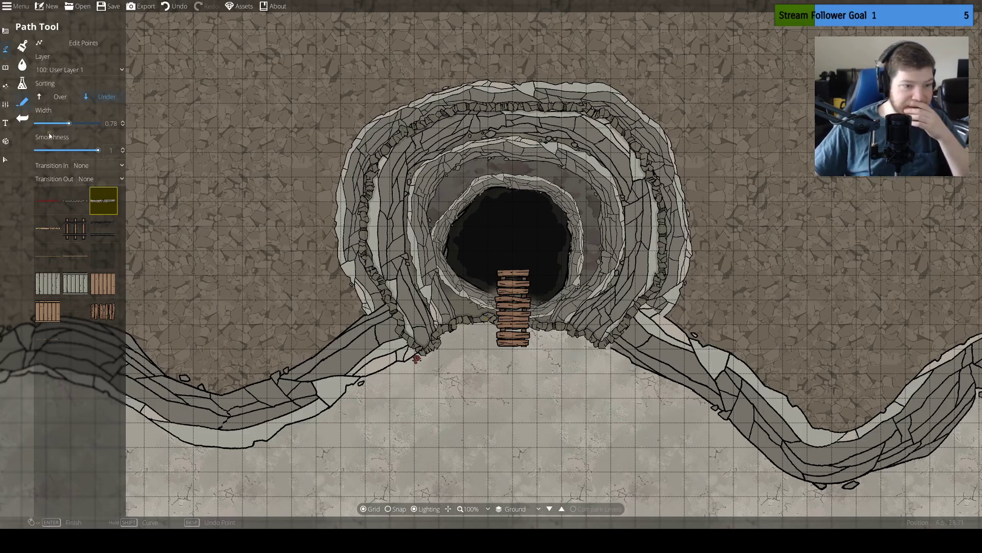
Paint a small Terrain Swamp patch at brush size 2 along the stone rim just west of the planks
{"action": "left_click", "coordinate": [6, 30]}
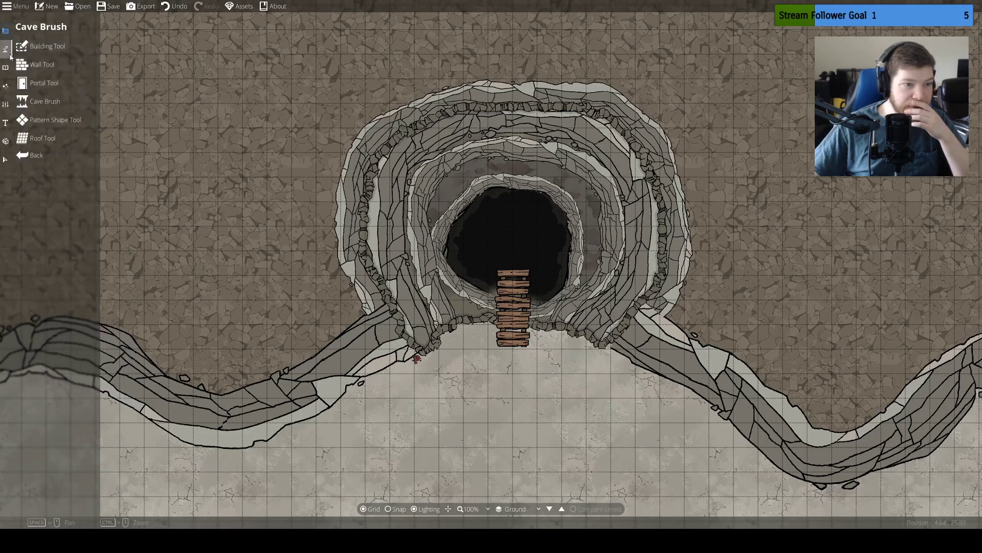
{"action": "left_click", "coordinate": [9, 53]}
{"action": "left_click", "coordinate": [30, 62]}
{"action": "left_click", "coordinate": [32, 47]}
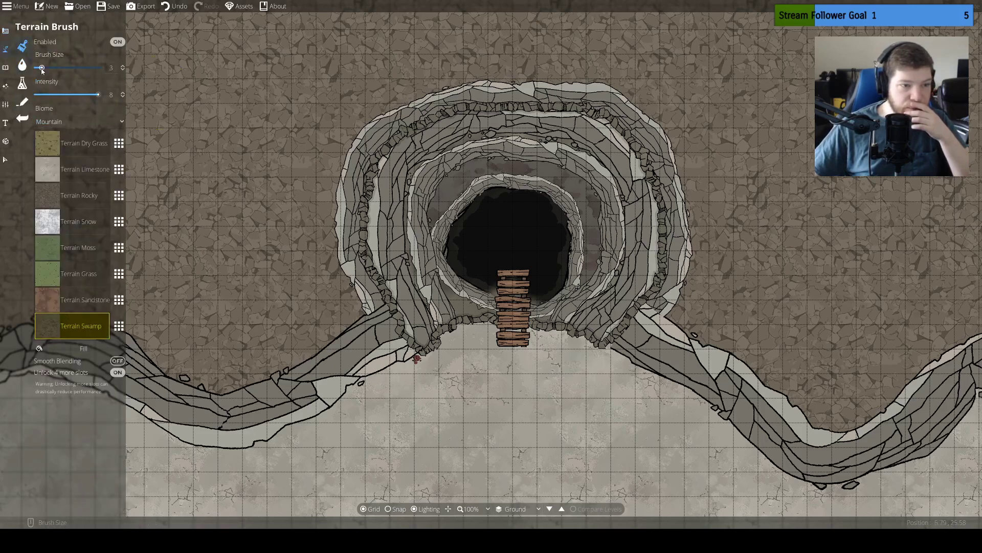
{"action": "left_click_drag", "start_coordinate": [460, 326], "coordinate": [458, 314]}
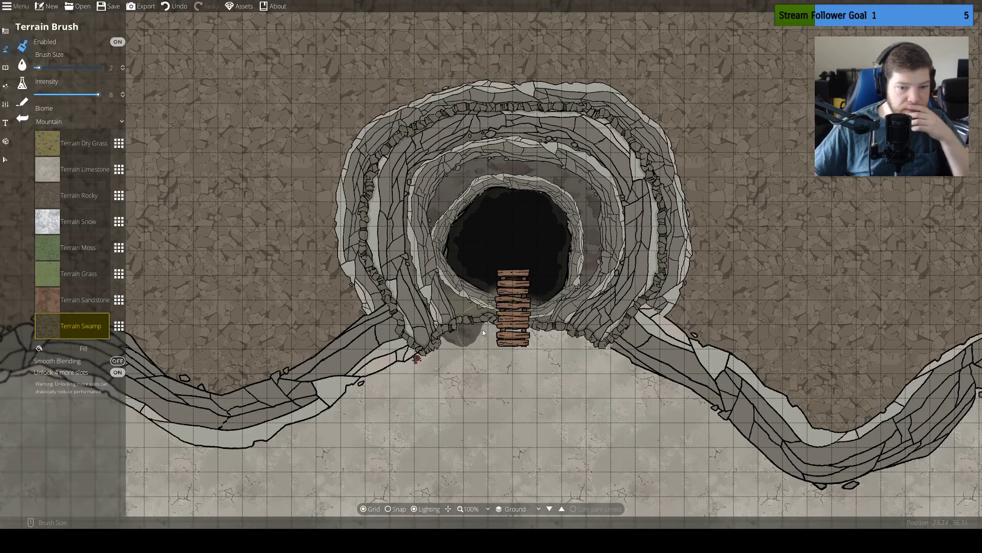
{"action": "scroll", "coordinate": [480, 331], "scroll_direction": "up", "scroll_amount": 3}
{"action": "scroll", "coordinate": [474, 298], "scroll_direction": "up", "scroll_amount": 3}
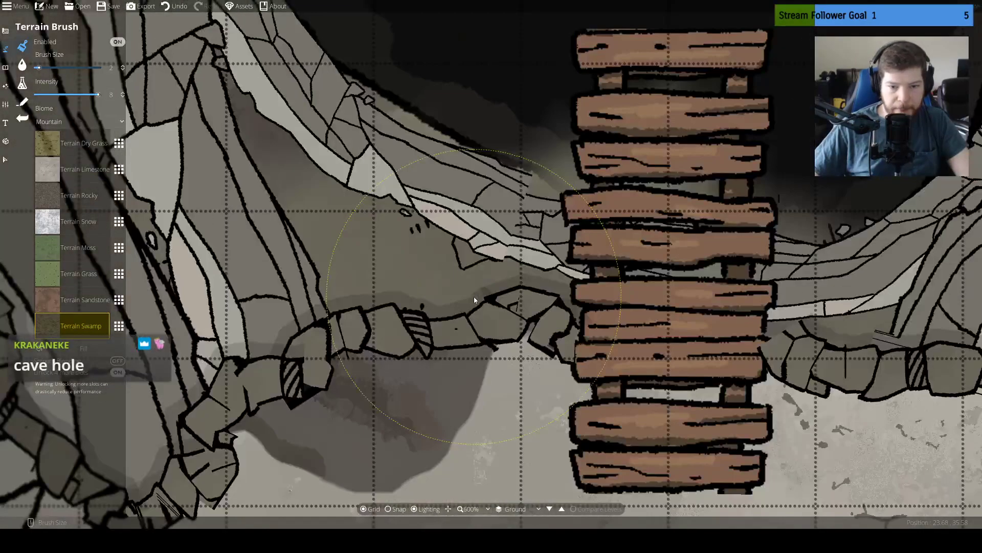
{"action": "scroll", "coordinate": [475, 271], "scroll_direction": "down", "scroll_amount": 2}
{"action": "scroll", "coordinate": [475, 271], "scroll_direction": "up", "scroll_amount": 2}
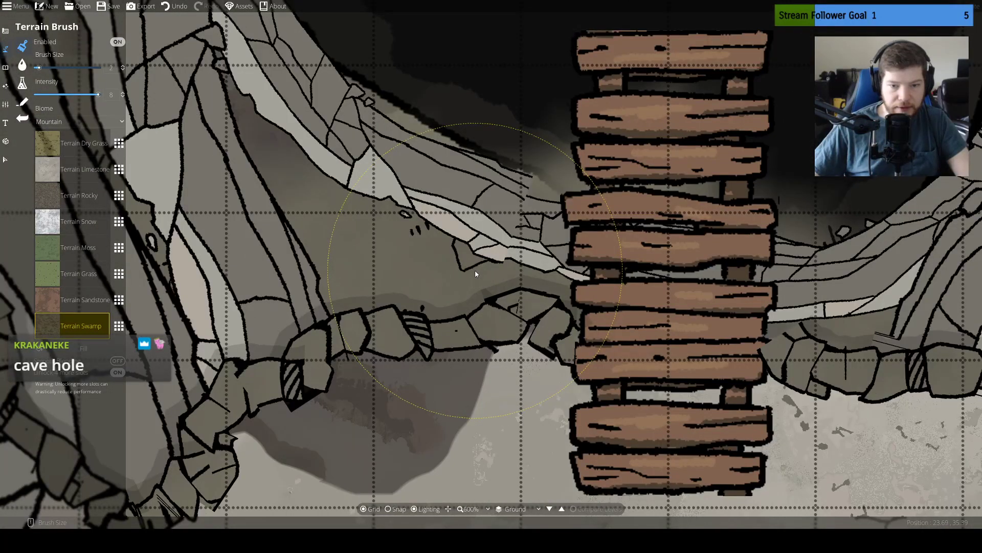
{"action": "scroll", "coordinate": [543, 251], "scroll_direction": "down", "scroll_amount": 1}
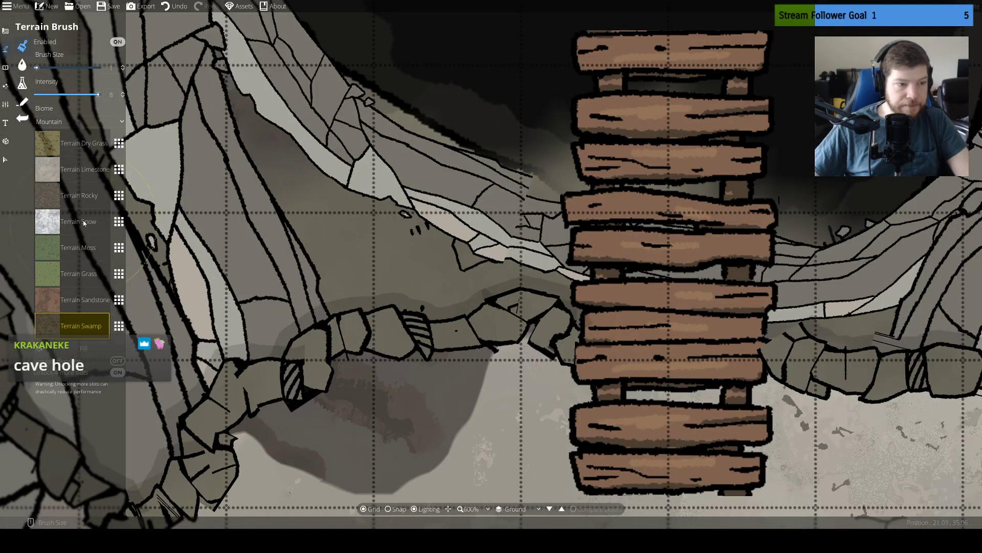
{"action": "left_click", "coordinate": [5, 160]}
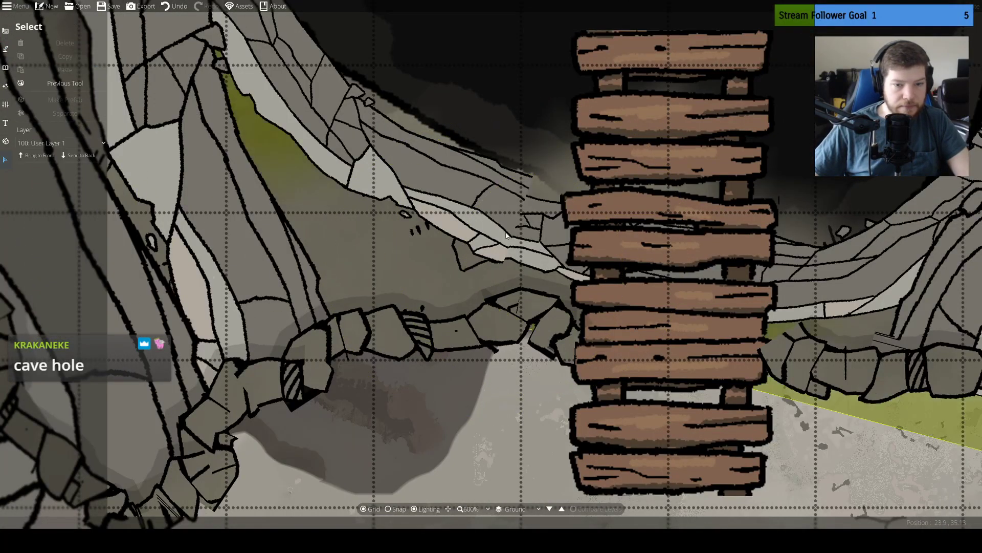
{"action": "left_click", "coordinate": [503, 214]}
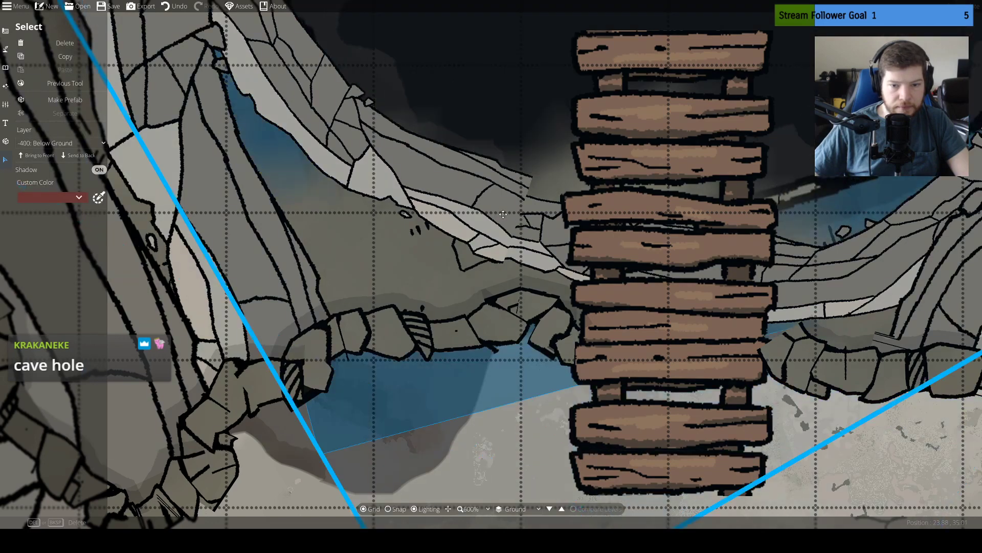
{"action": "left_click", "coordinate": [503, 215]}
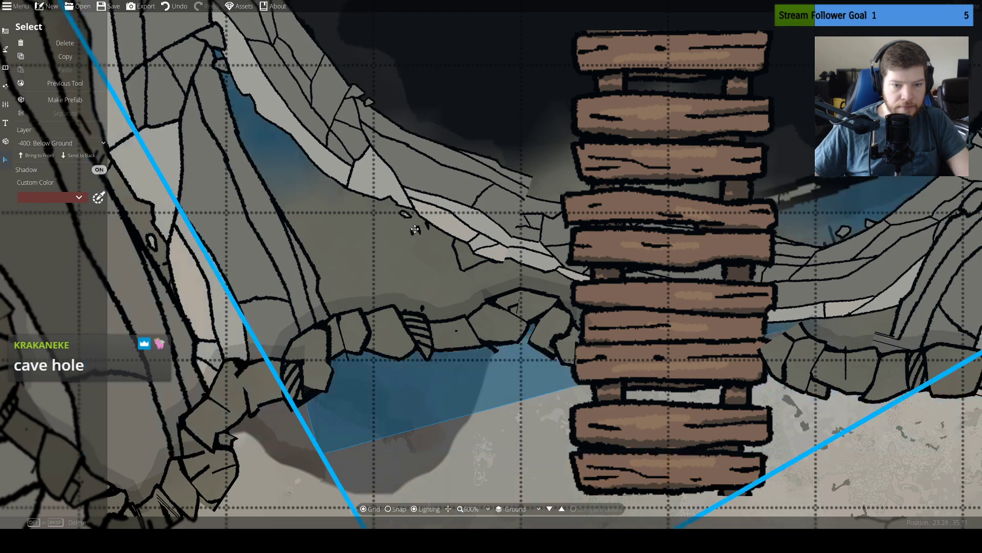
{"action": "scroll", "coordinate": [415, 230], "scroll_direction": "down", "scroll_amount": 3}
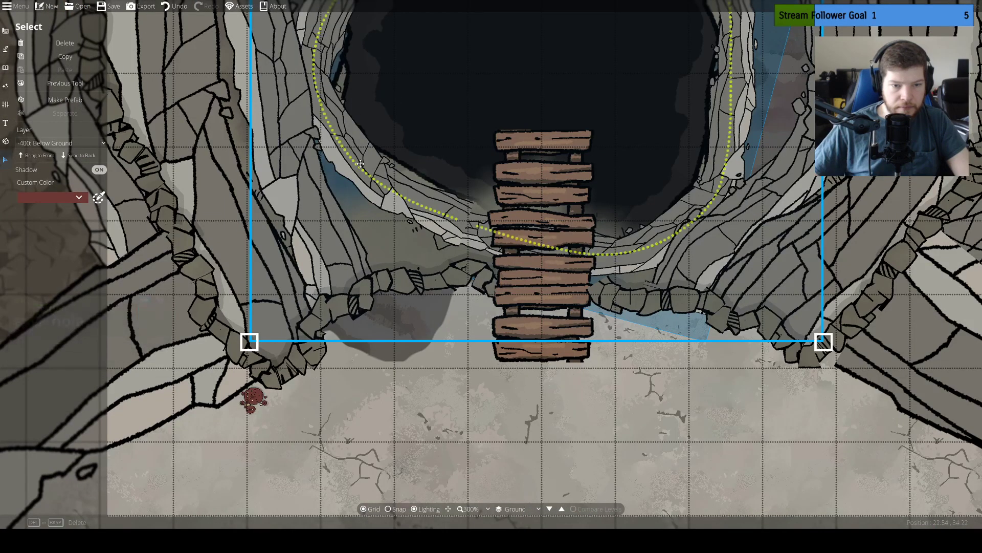
{"action": "left_click_drag", "start_coordinate": [360, 168], "coordinate": [365, 173]}
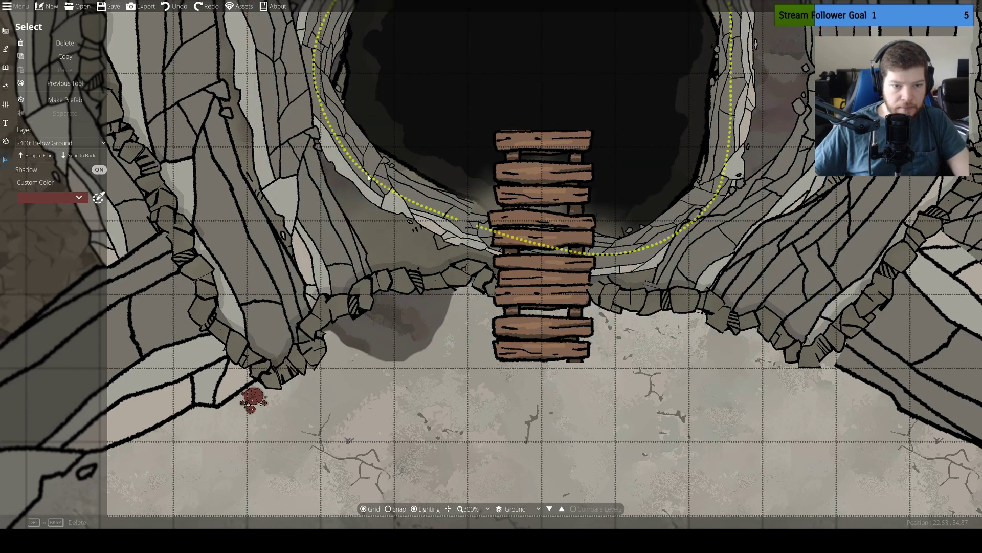
Nudge the narrow cliff ring around the cave hole toward the northwest and rotate it slightly counterclockwise
{"action": "left_click", "coordinate": [368, 174]}
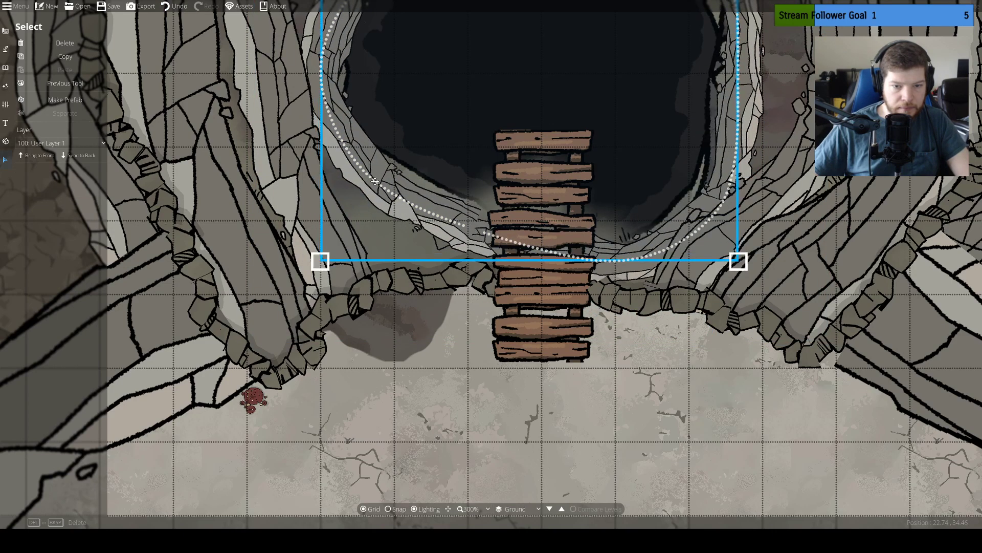
{"action": "left_click_drag", "start_coordinate": [368, 175], "coordinate": [364, 169]}
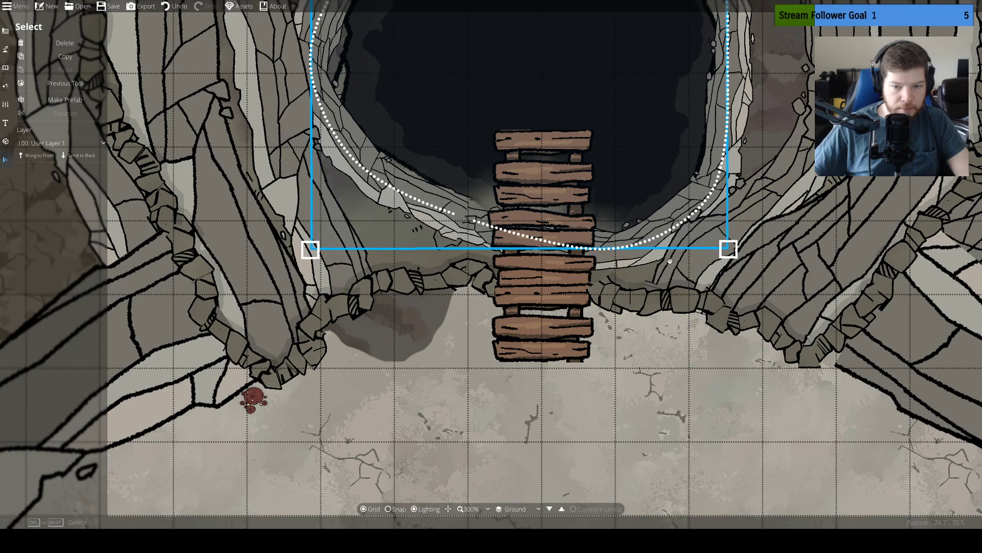
{"action": "left_click_drag", "start_coordinate": [673, 260], "coordinate": [735, 217]}
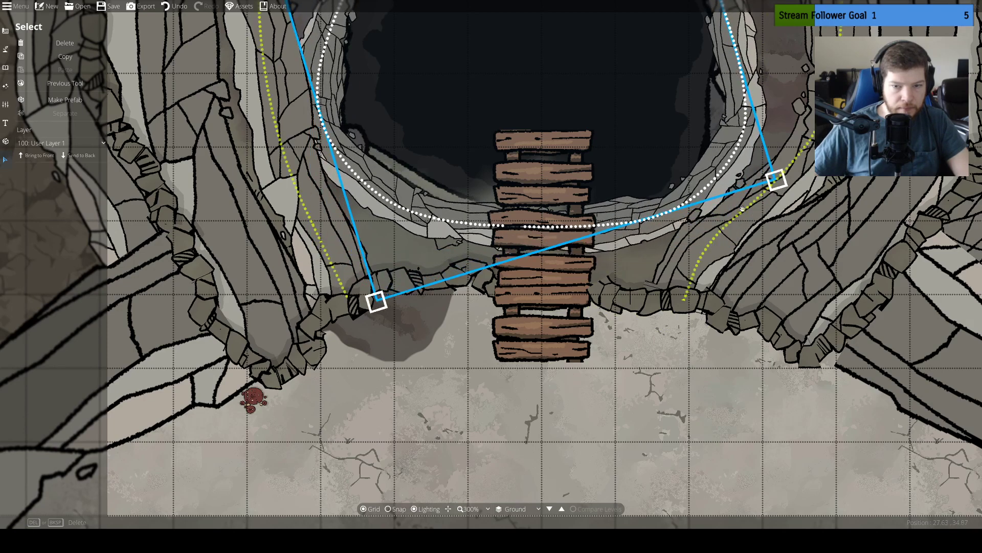
Rotate the dark hole shape on the Below Ground layer counterclockwise so it fits inside the narrow cliff ring
{"action": "left_click_drag", "start_coordinate": [865, 128], "coordinate": [849, 322]}
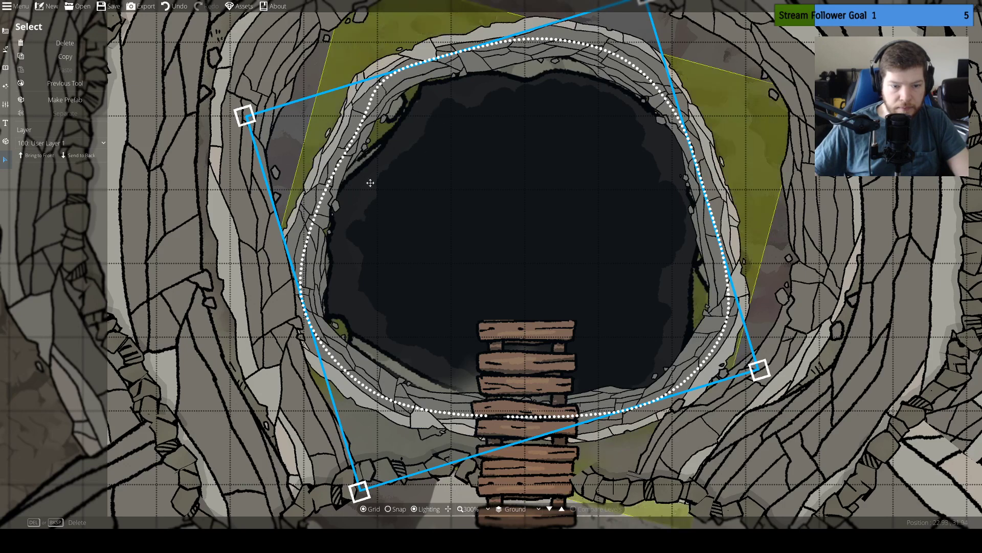
{"action": "left_click", "coordinate": [193, 164]}
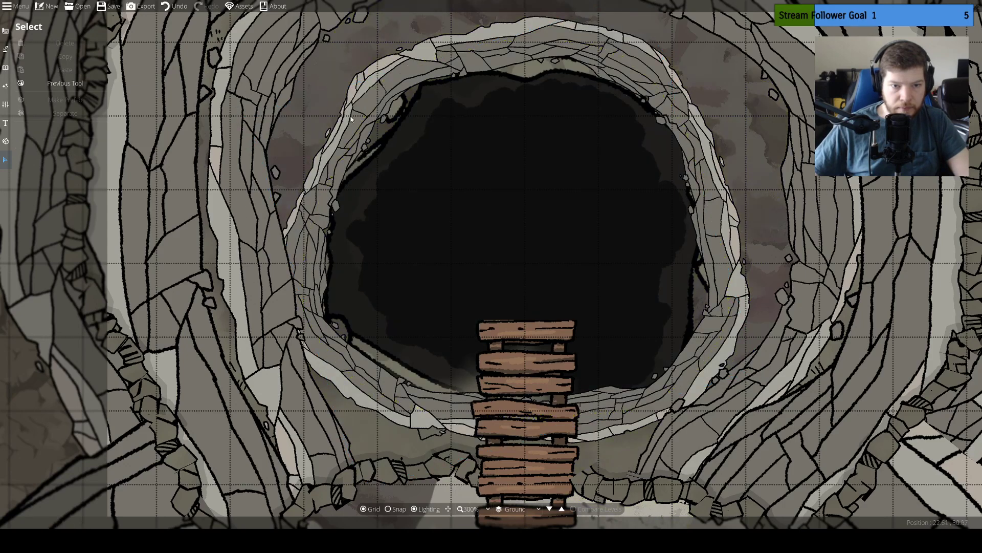
{"action": "left_click", "coordinate": [451, 181]}
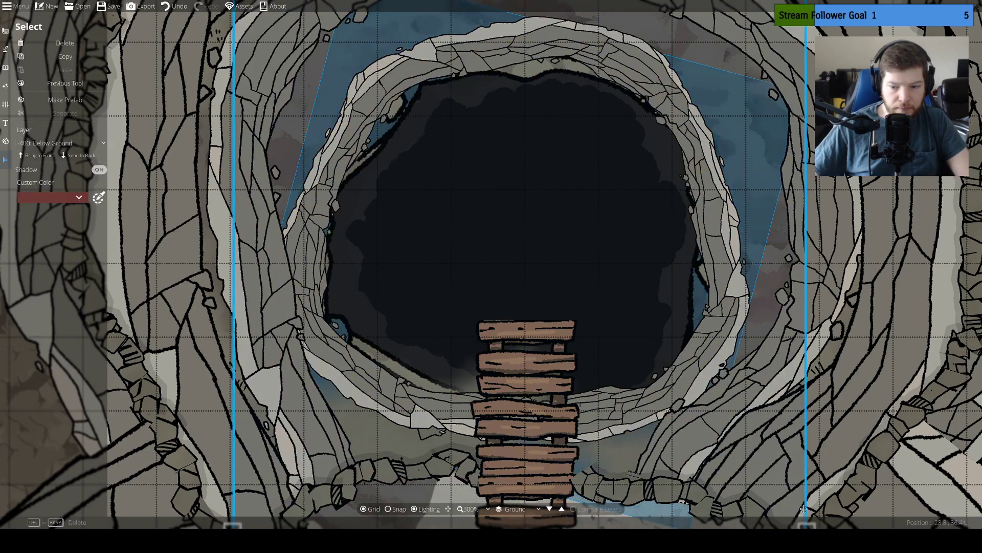
{"action": "left_click_drag", "start_coordinate": [816, 487], "coordinate": [834, 404]}
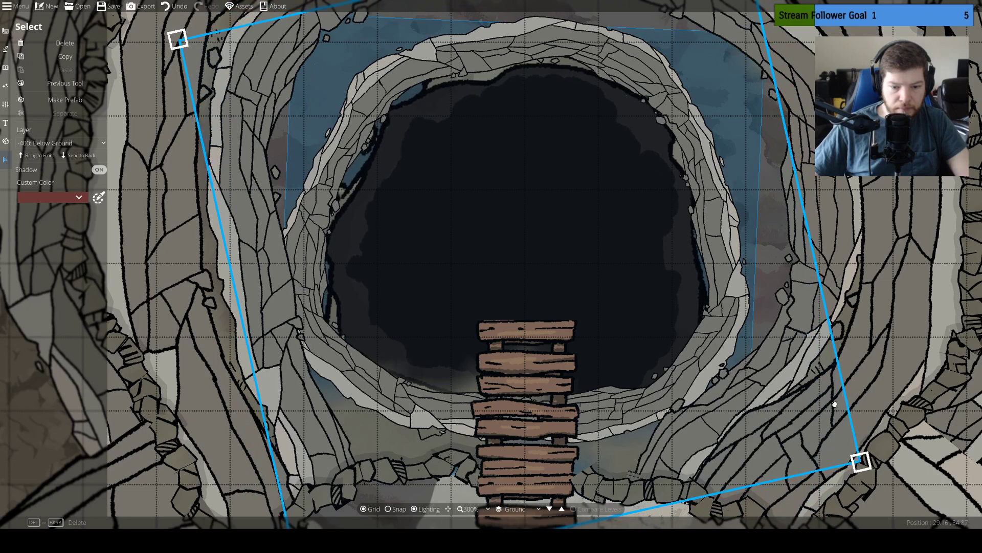
{"action": "left_click", "coordinate": [867, 277]}
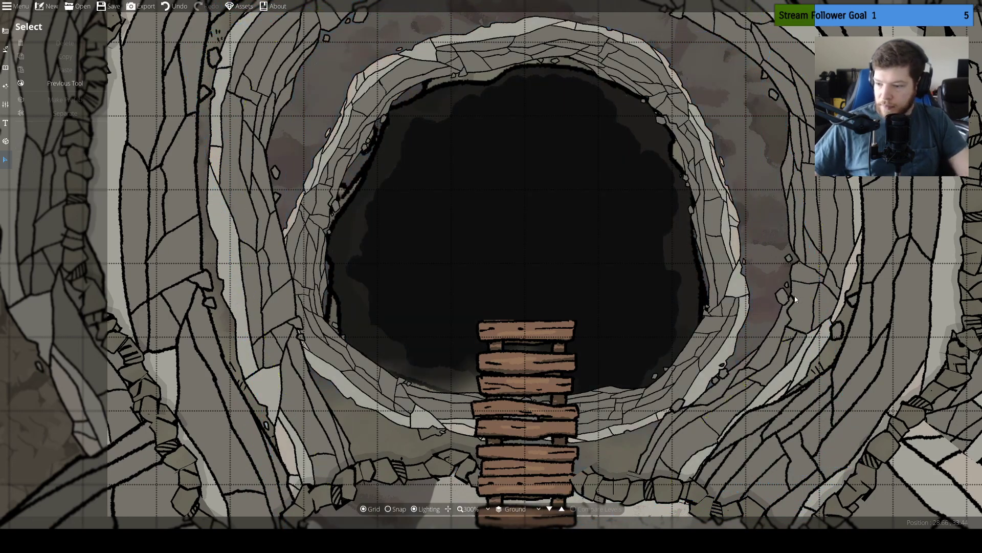
Paint Terrain Limestone at brush size 1 over the dark swamp patch just west of the planks, outside the stone rim
{"action": "left_click_drag", "start_coordinate": [769, 317], "coordinate": [750, 285]}
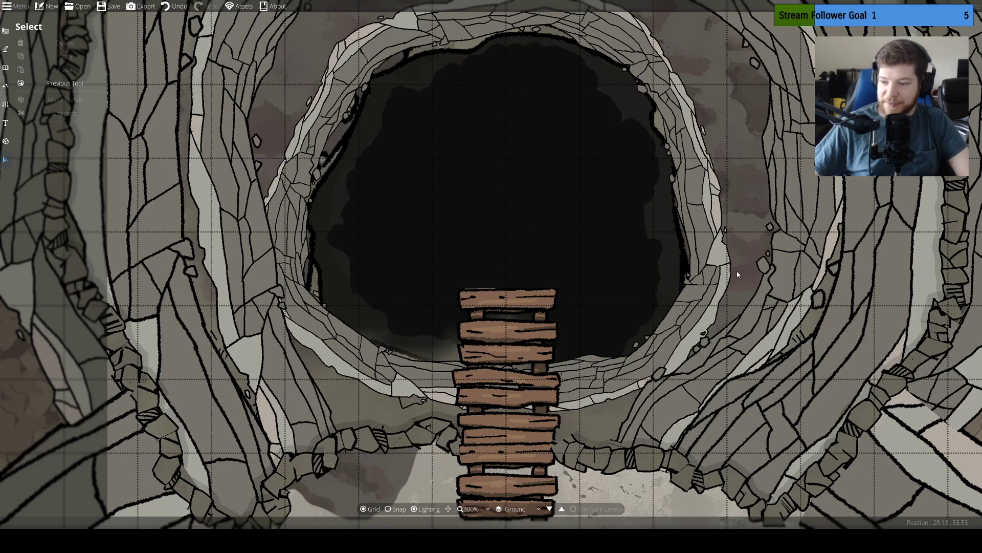
{"action": "scroll", "coordinate": [755, 189], "scroll_direction": "down", "scroll_amount": 6}
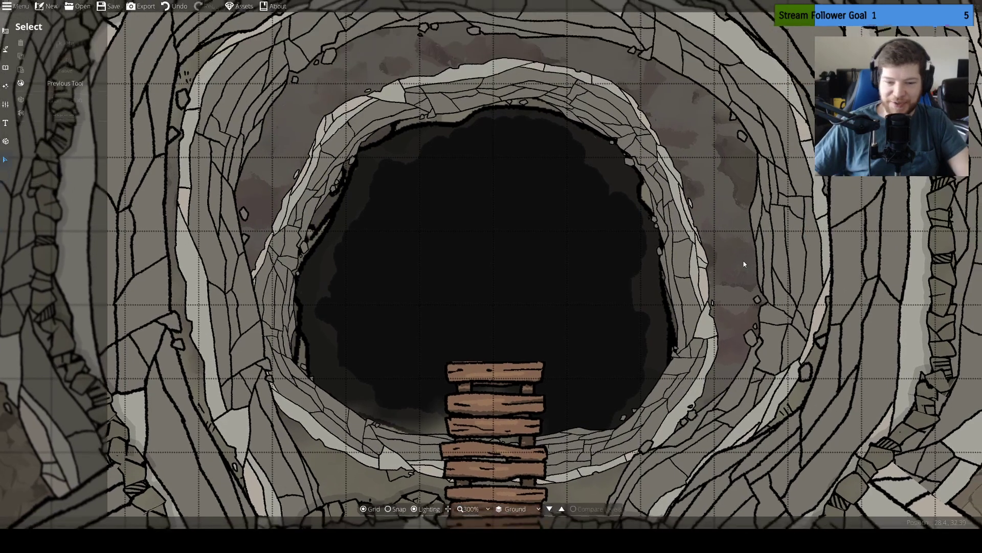
{"action": "scroll", "coordinate": [737, 231], "scroll_direction": "down", "scroll_amount": 3}
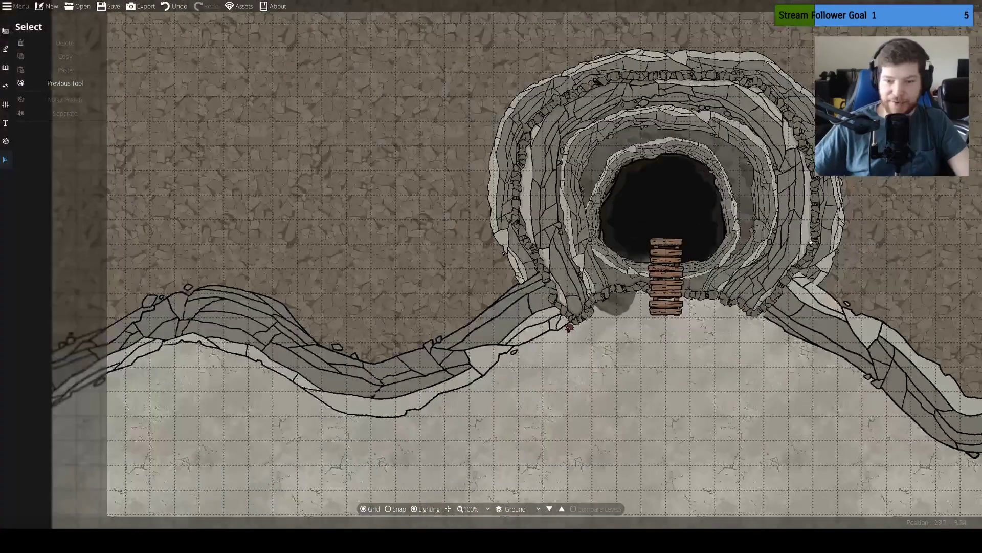
{"action": "scroll", "coordinate": [675, 232], "scroll_direction": "down", "scroll_amount": 4}
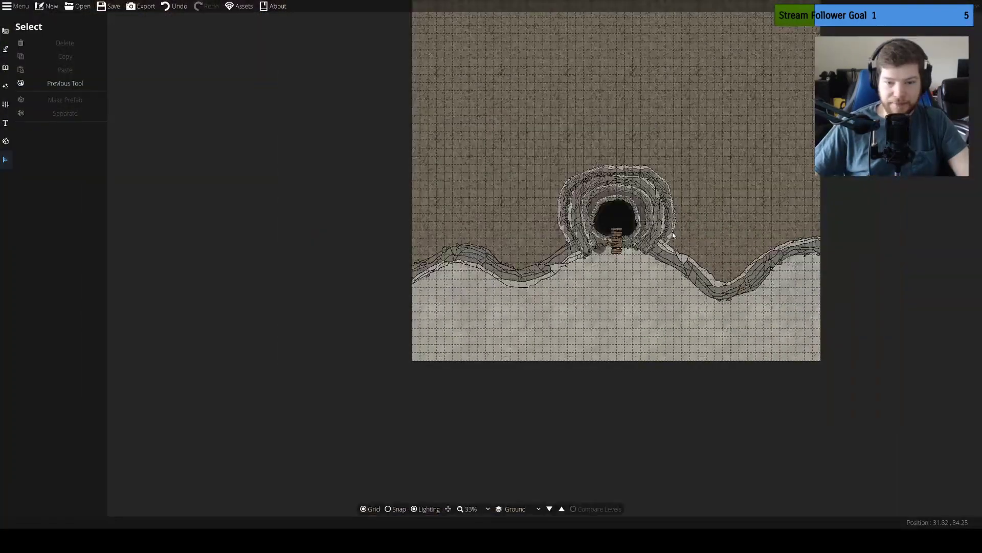
{"action": "scroll", "coordinate": [693, 233], "scroll_direction": "up", "scroll_amount": 4}
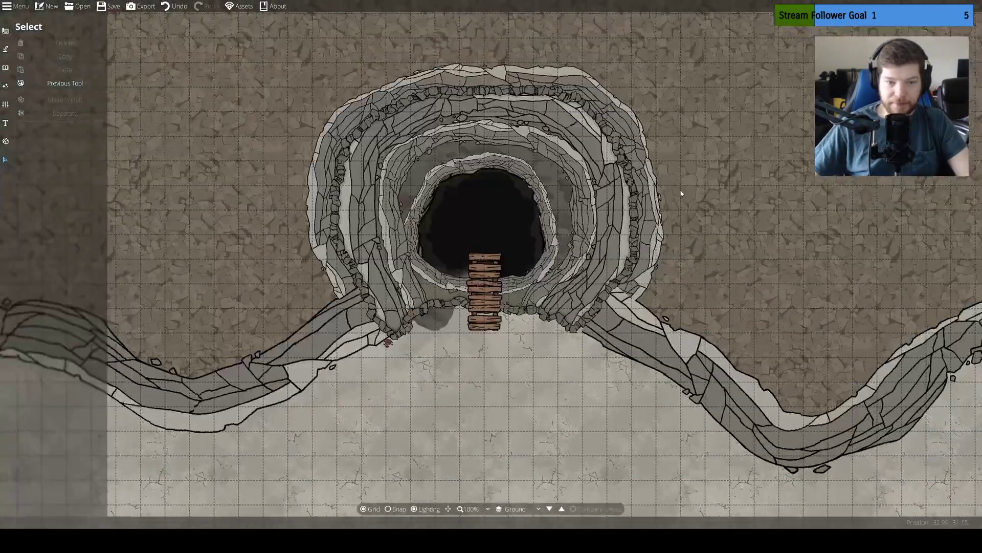
{"action": "left_click_drag", "start_coordinate": [681, 194], "coordinate": [756, 222]}
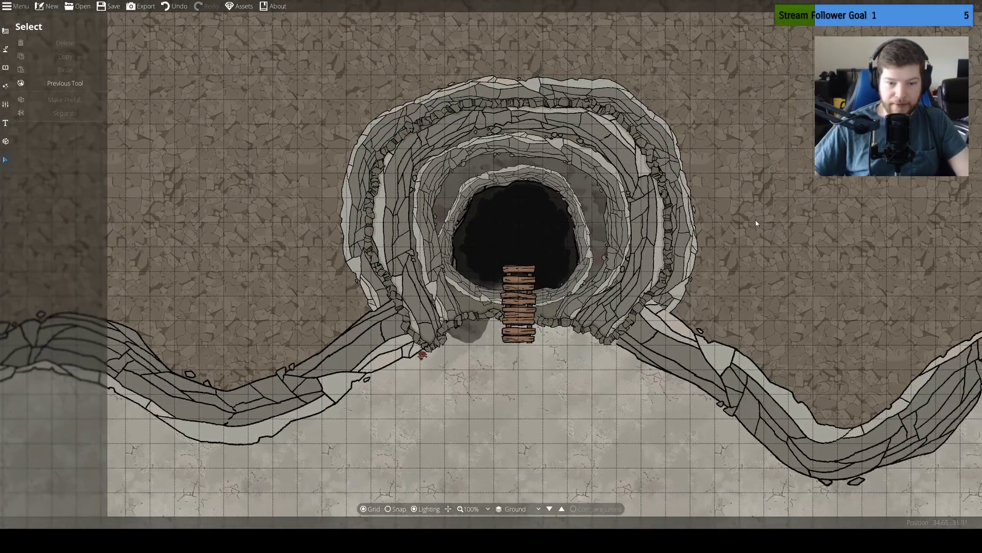
{"action": "left_click", "coordinate": [6, 32]}
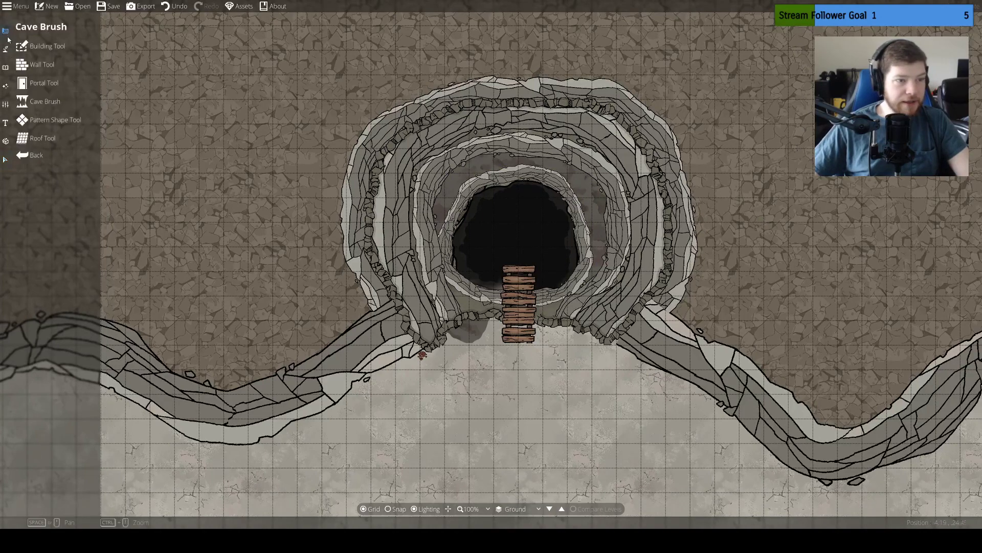
{"action": "left_click", "coordinate": [6, 49]}
{"action": "left_click", "coordinate": [53, 48]}
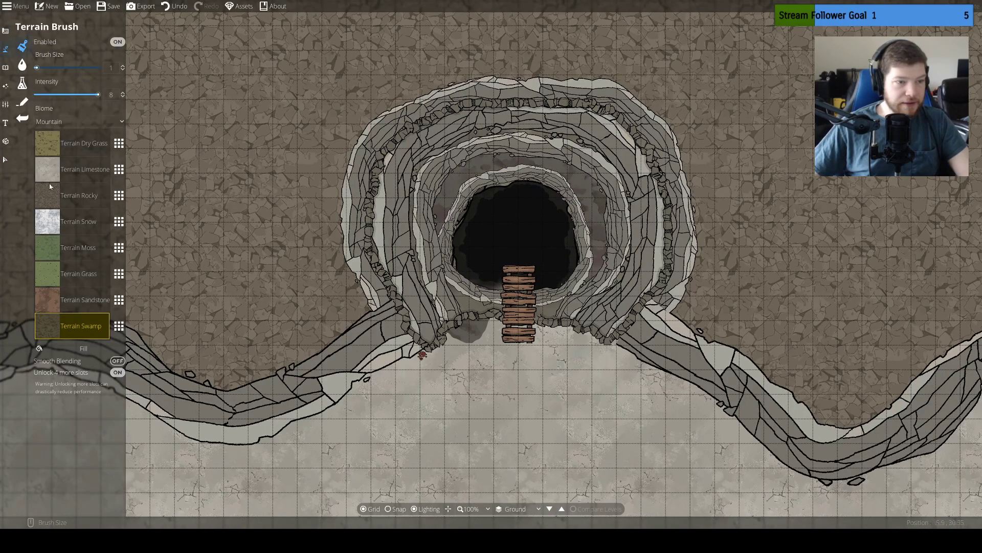
{"action": "left_click", "coordinate": [48, 223]}
{"action": "left_click", "coordinate": [51, 177]}
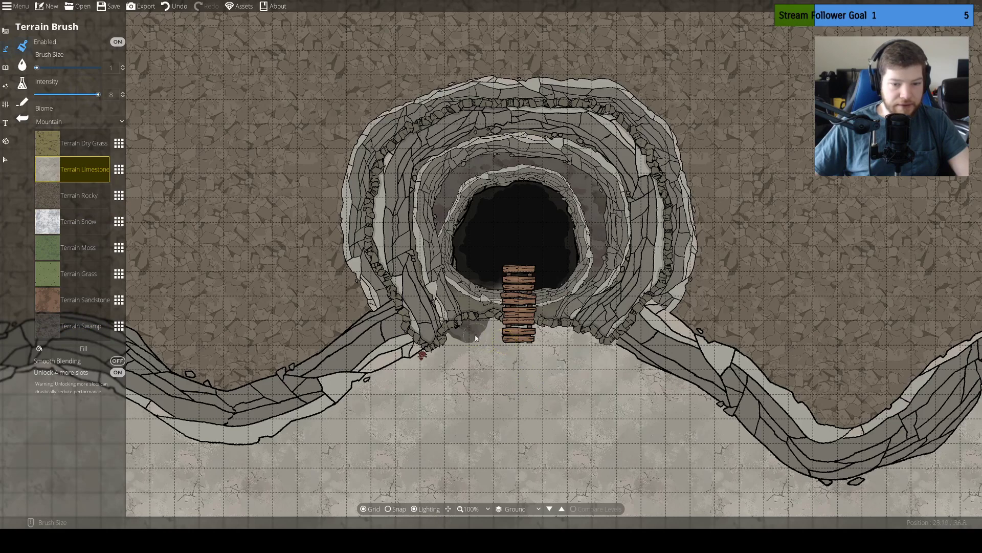
{"action": "left_click_drag", "start_coordinate": [470, 332], "coordinate": [456, 332]}
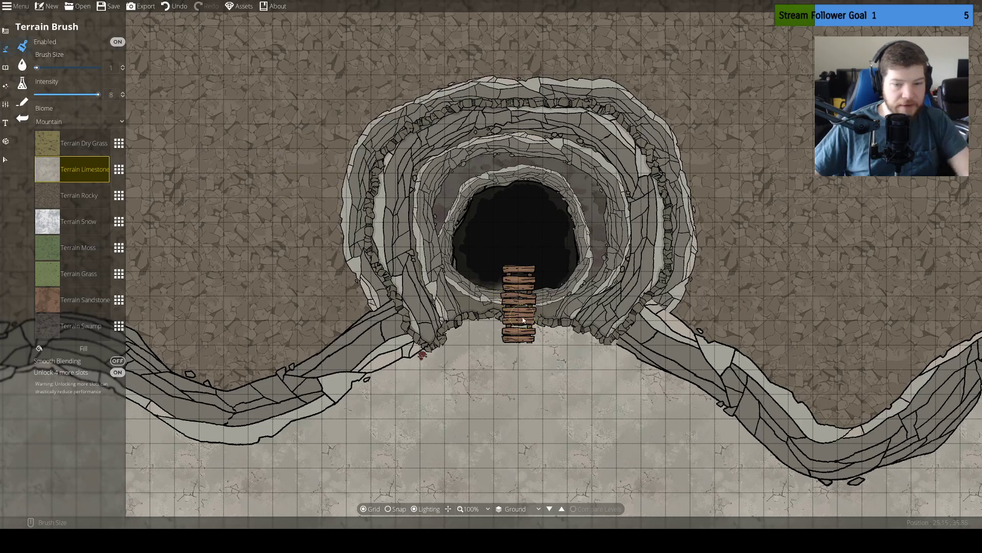
Blast open the cave strip between the hole's cliff ring and the stone rim with the smallest cave brush
{"action": "scroll", "coordinate": [506, 295], "scroll_direction": "up", "scroll_amount": 5}
{"action": "scroll", "coordinate": [518, 314], "scroll_direction": "up", "scroll_amount": 1}
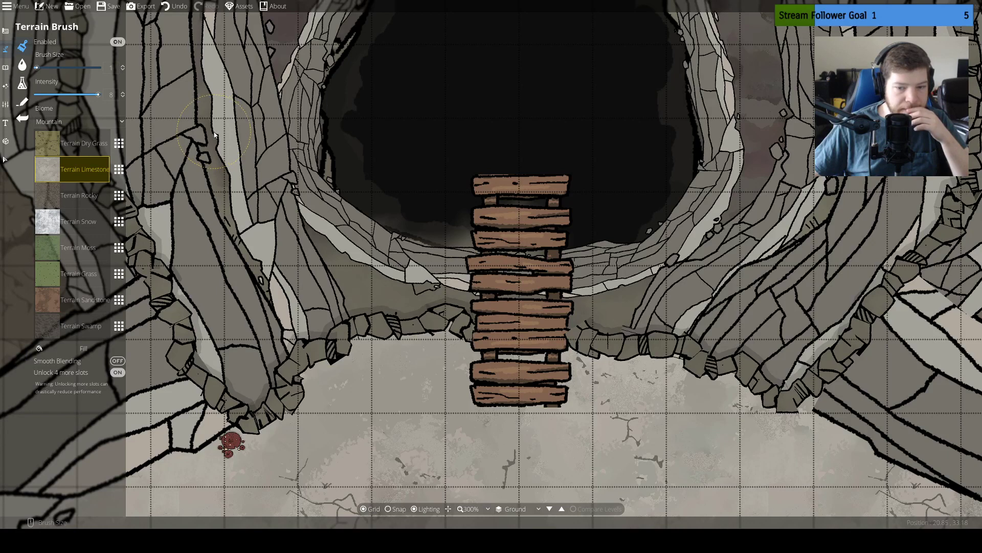
{"action": "left_click", "coordinate": [5, 159]}
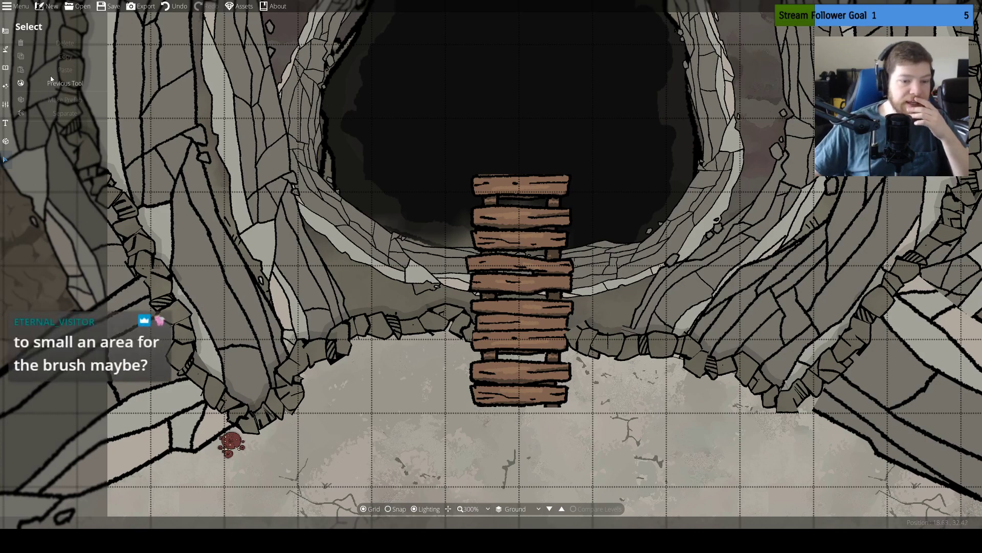
{"action": "left_click", "coordinate": [5, 49]}
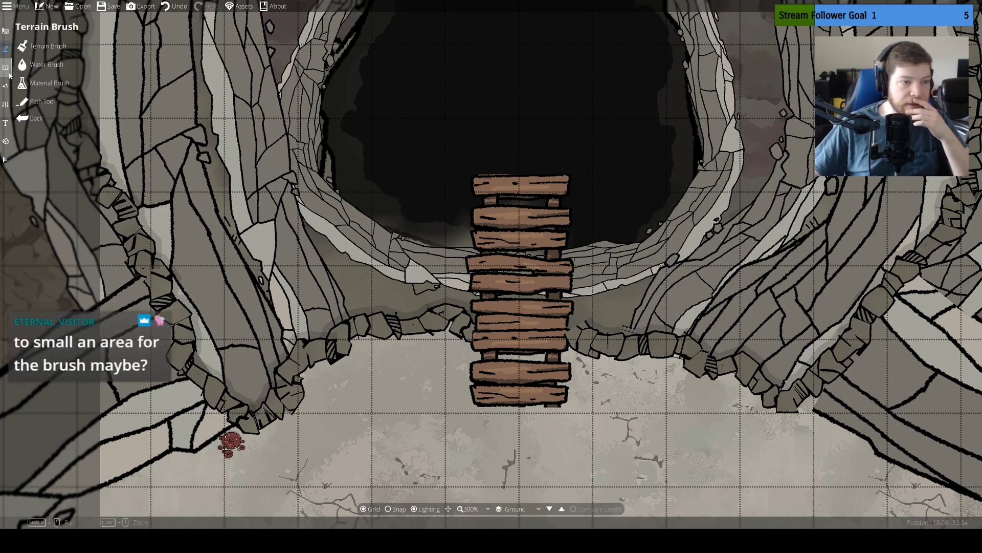
{"action": "left_click", "coordinate": [5, 34]}
{"action": "left_click", "coordinate": [43, 102]}
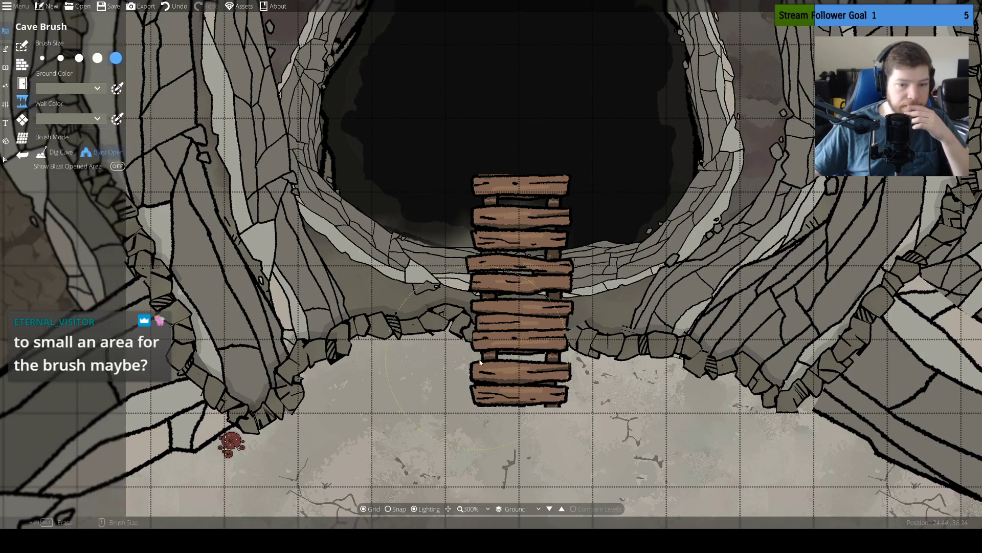
{"action": "left_click", "coordinate": [42, 58]}
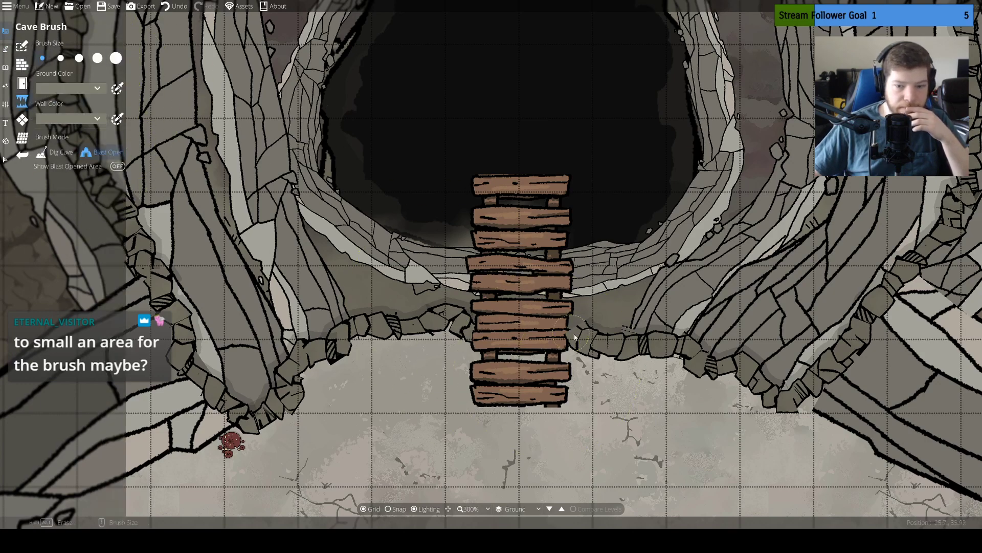
{"action": "mouse_move", "coordinate": [473, 250]}
{"action": "left_mouse_down"}
{"action": "mouse_move", "coordinate": [467, 239]}
{"action": "mouse_move", "coordinate": [413, 238]}
{"action": "mouse_move", "coordinate": [342, 250]}
{"action": "left_mouse_up"}
{"action": "left_click_drag", "start_coordinate": [385, 267], "coordinate": [555, 273]}
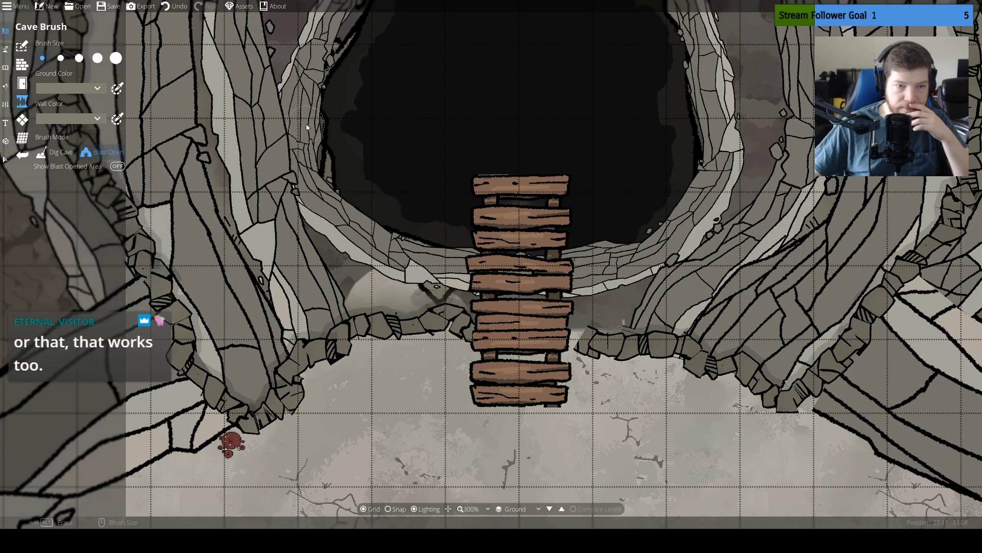
{"action": "left_click_drag", "start_coordinate": [307, 127], "coordinate": [316, 320]}
{"action": "left_click_drag", "start_coordinate": [388, 347], "coordinate": [324, 183]}
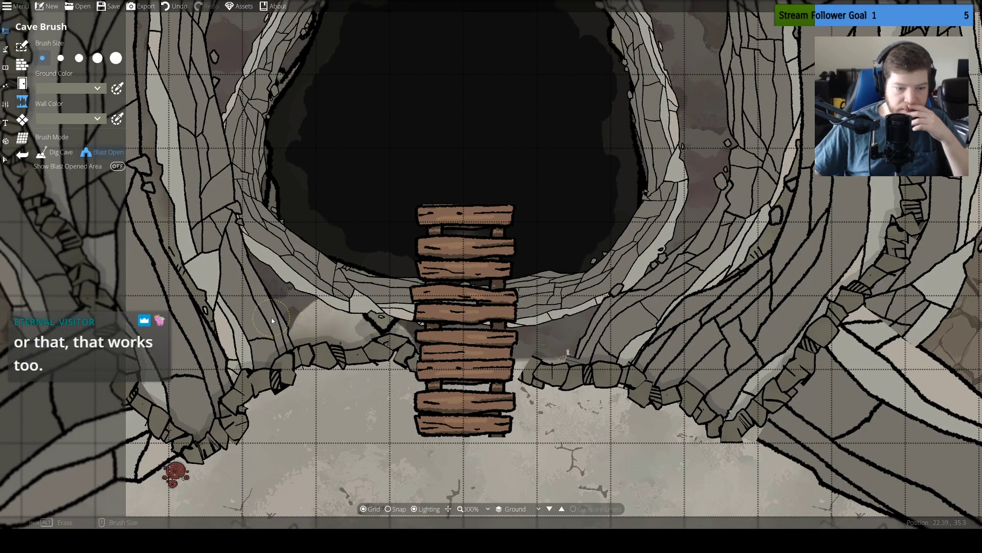
{"action": "left_click_drag", "start_coordinate": [271, 317], "coordinate": [297, 237]}
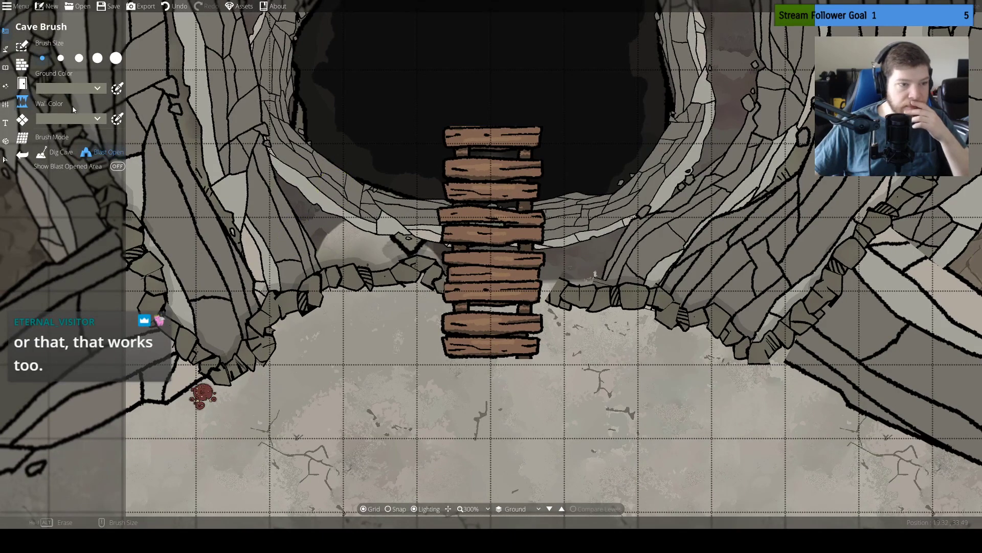
Dig a small cave extension at the rim just east of the planks, and blast open its stone edge
{"action": "left_click", "coordinate": [60, 153]}
{"action": "left_click_drag", "start_coordinate": [555, 306], "coordinate": [509, 301]}
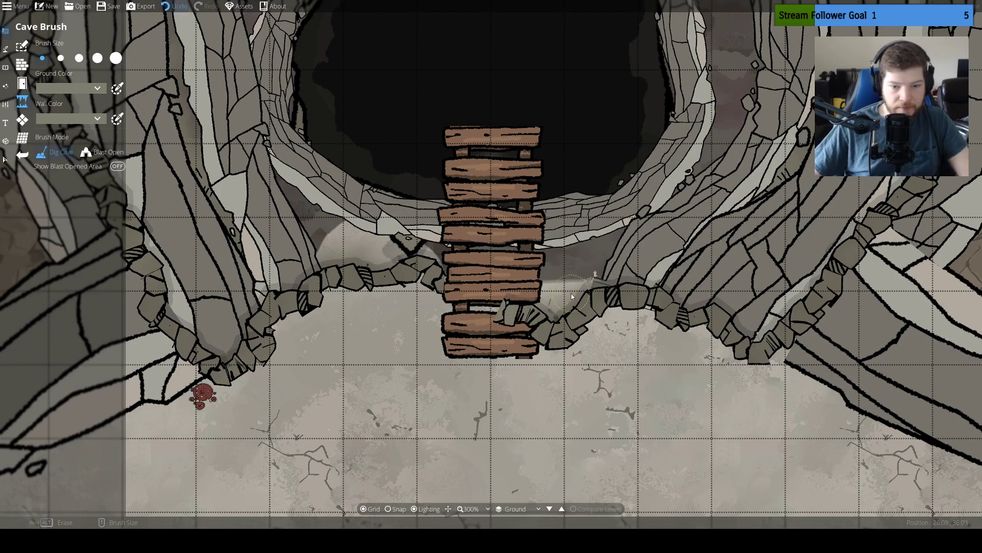
{"action": "left_click", "coordinate": [100, 152]}
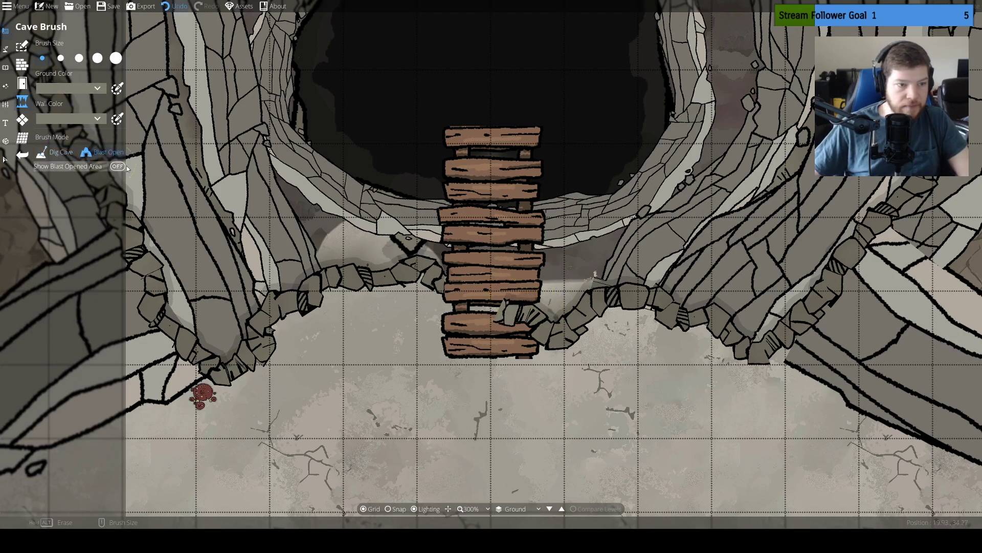
{"action": "left_click_drag", "start_coordinate": [573, 302], "coordinate": [528, 336]}
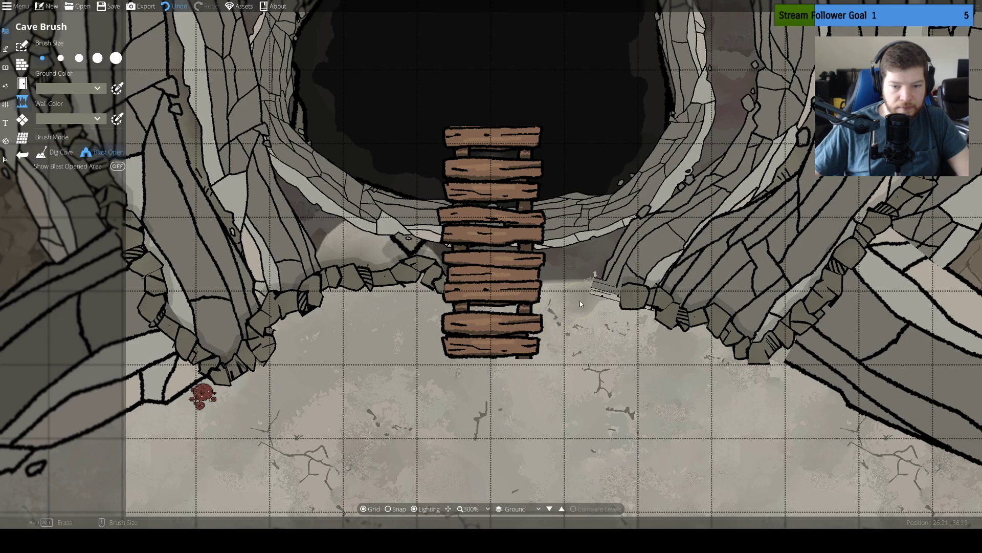
Dig the cave further south along the stone rim east of the planks with the smallest brush
{"action": "left_click", "coordinate": [57, 156]}
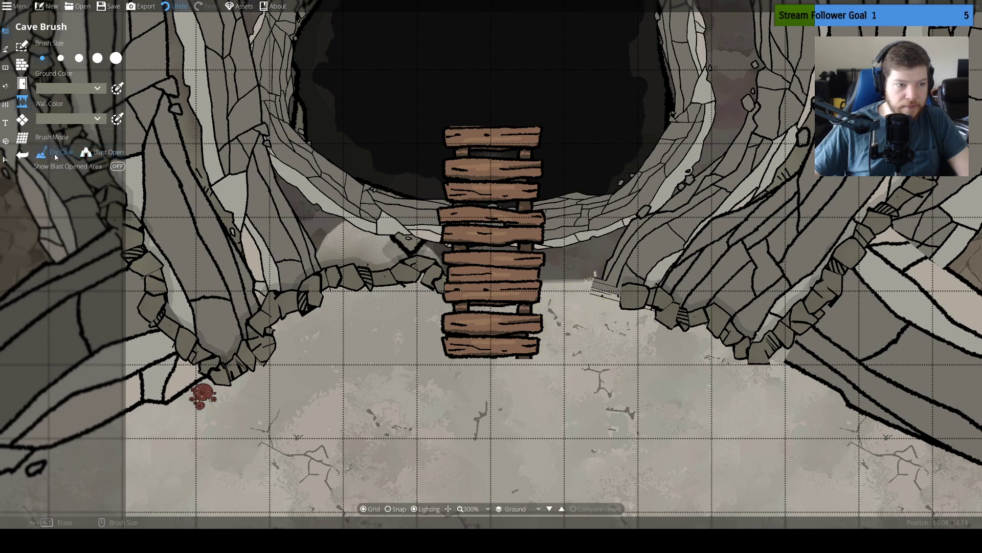
{"action": "left_click_drag", "start_coordinate": [614, 290], "coordinate": [607, 292]}
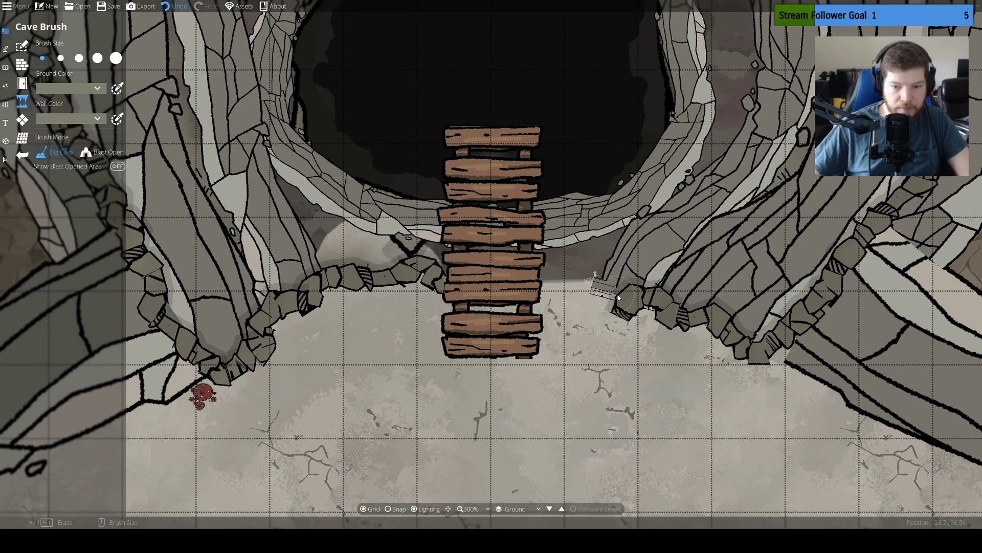
{"action": "left_click_drag", "start_coordinate": [587, 294], "coordinate": [629, 323]}
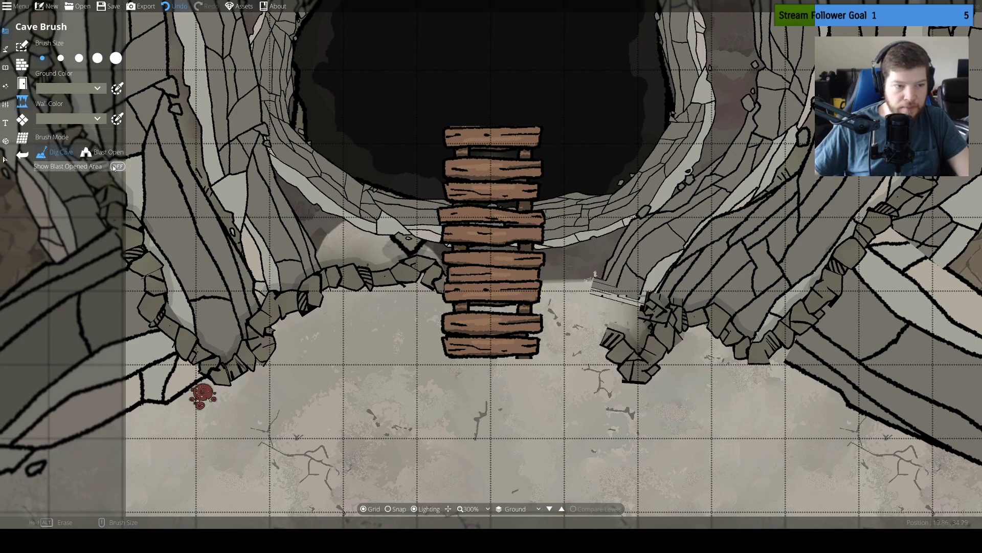
Turn on the blast-opened area display and erase the excess dug cave bulges southeast of the planks
{"action": "left_click", "coordinate": [117, 166]}
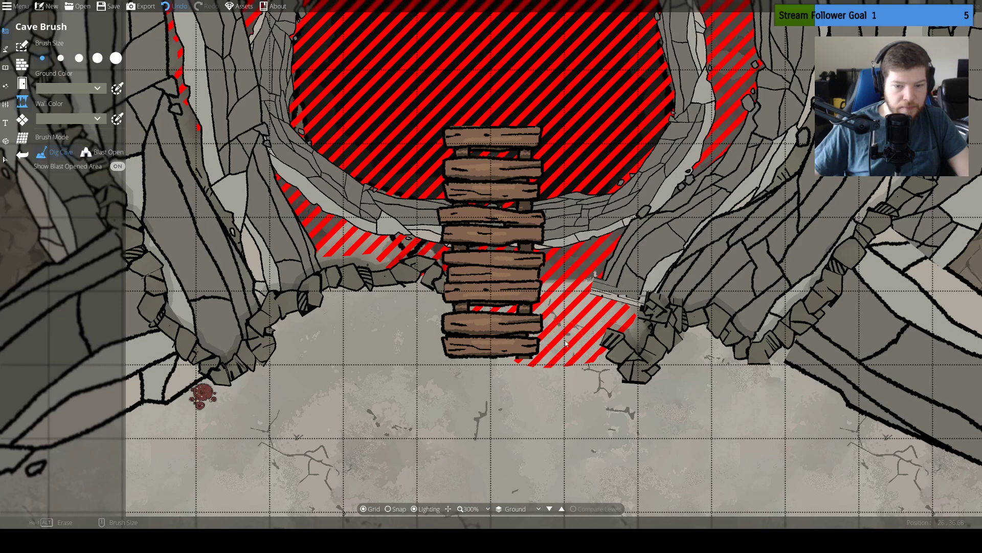
{"action": "left_click_drag", "start_coordinate": [564, 353], "coordinate": [557, 297]}
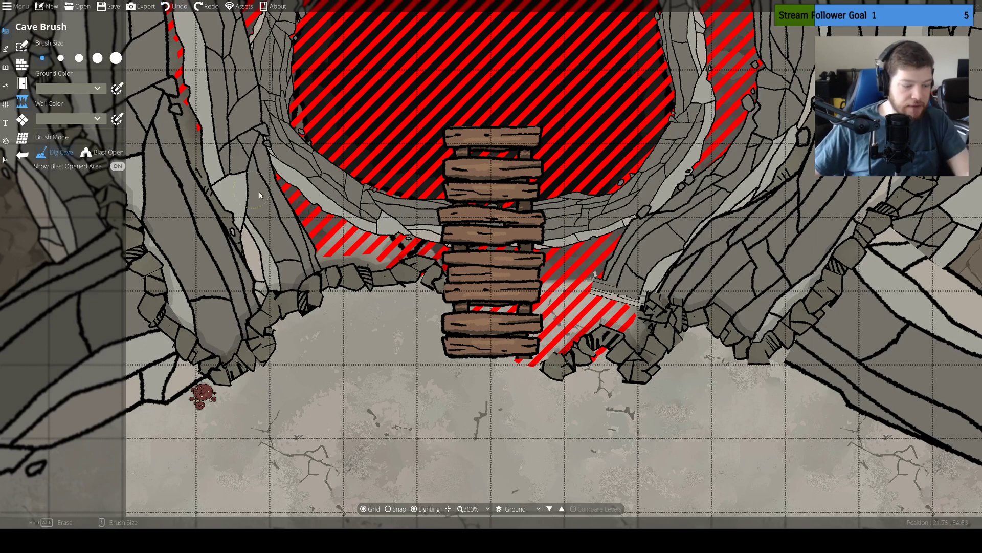
{"action": "left_click", "coordinate": [590, 319]}
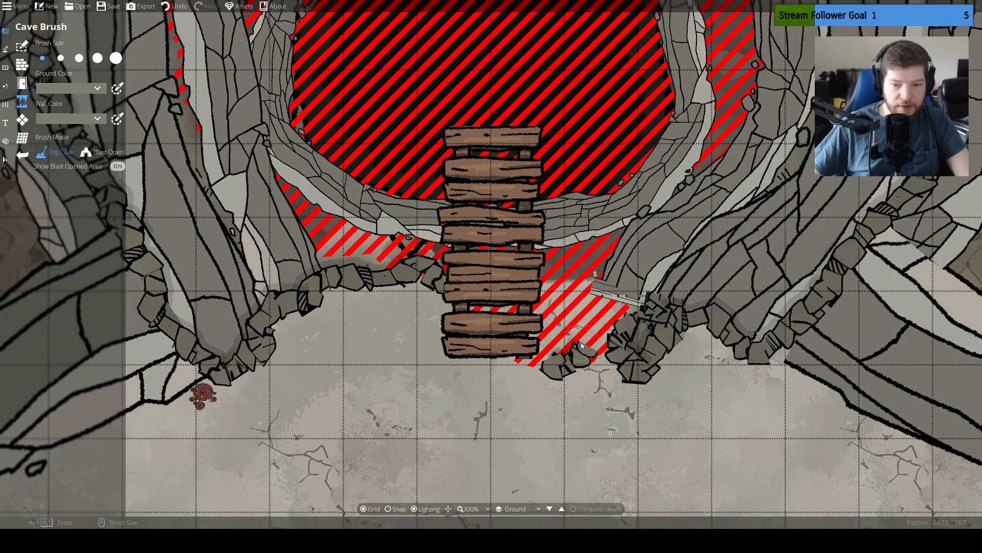
{"action": "left_click_drag", "start_coordinate": [582, 346], "coordinate": [555, 367]}
{"action": "left_click", "coordinate": [627, 349]}
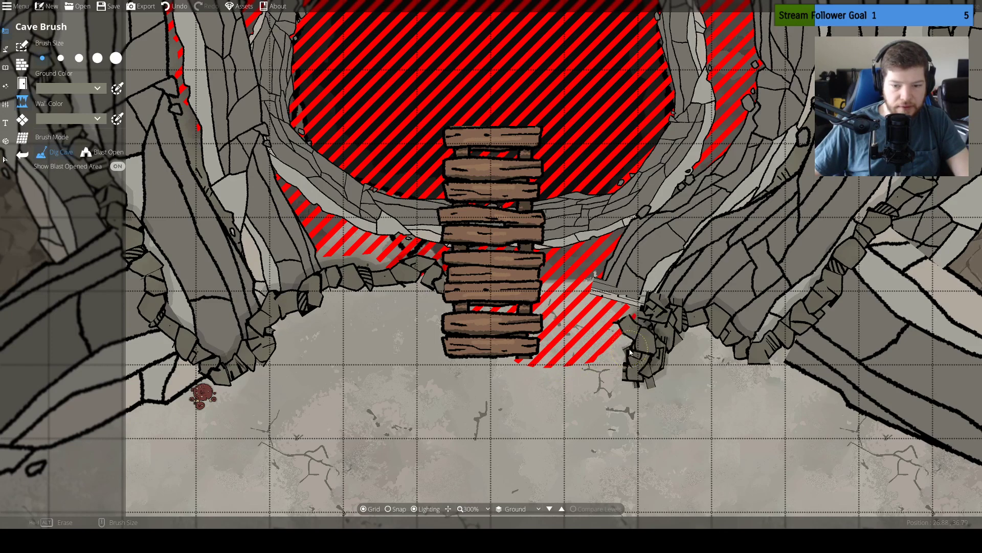
{"action": "left_click", "coordinate": [636, 368]}
{"action": "left_click", "coordinate": [622, 326]}
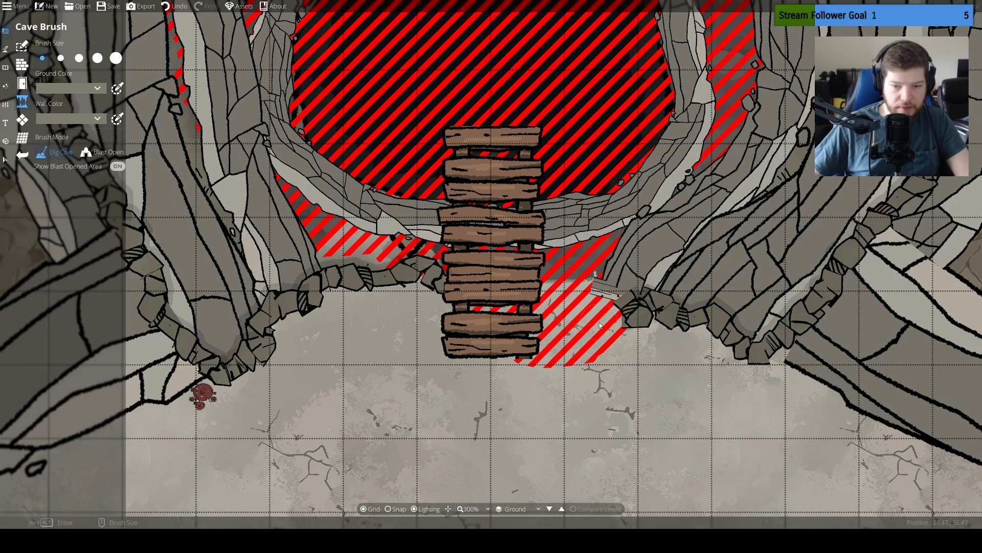
Try to reshape the stone rim on both sides of the planks by reworking the cave with the smallest brush
{"action": "left_click", "coordinate": [103, 152]}
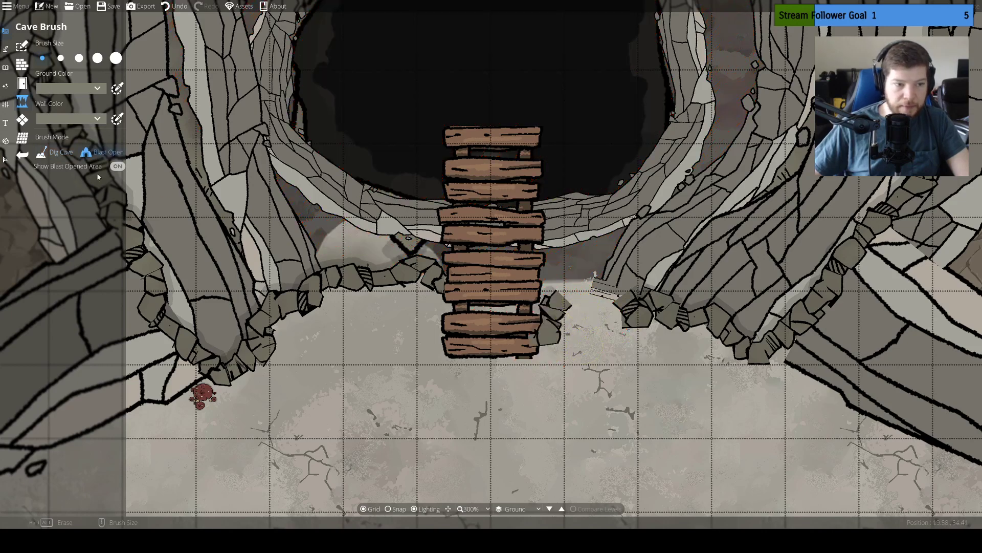
{"action": "left_click_drag", "start_coordinate": [478, 183], "coordinate": [474, 240]}
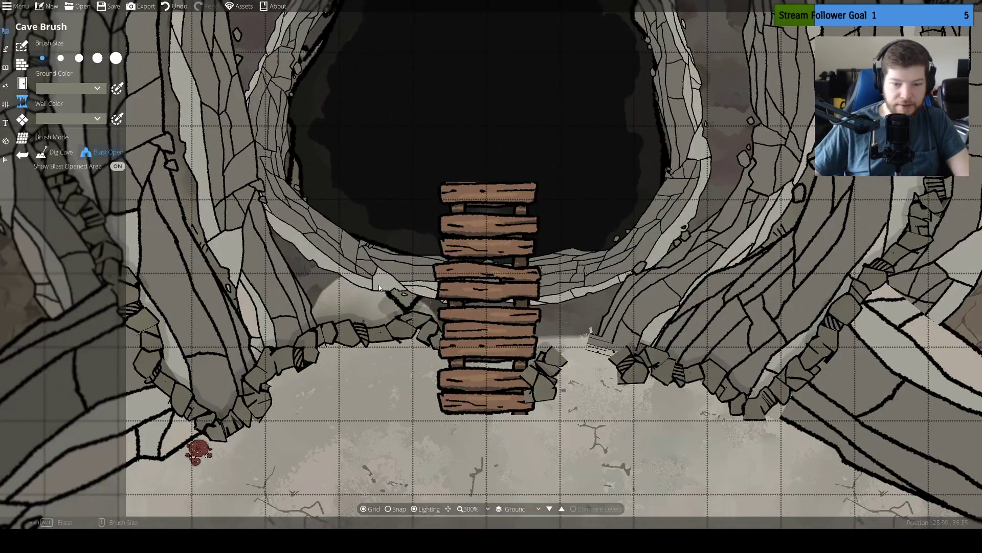
{"action": "left_click", "coordinate": [59, 152]}
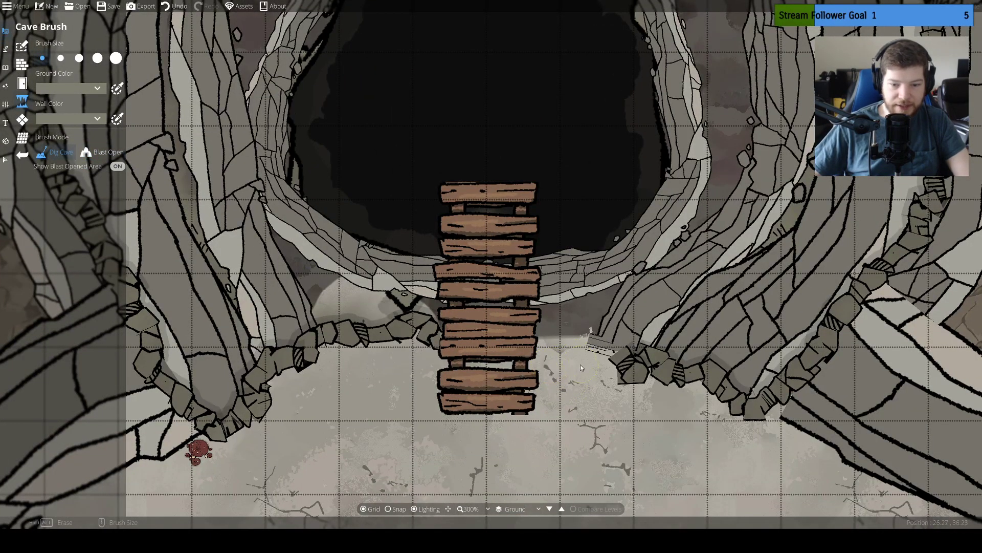
{"action": "mouse_move", "coordinate": [567, 345]}
{"action": "left_mouse_down"}
{"action": "mouse_move", "coordinate": [614, 365]}
{"action": "mouse_move", "coordinate": [605, 354]}
{"action": "mouse_move", "coordinate": [538, 353]}
{"action": "left_mouse_up"}
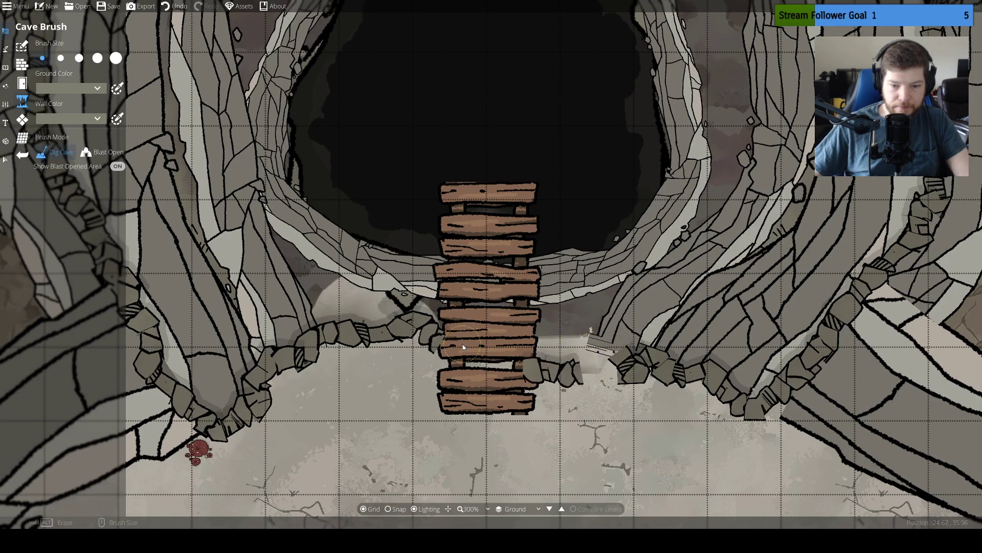
{"action": "mouse_move", "coordinate": [616, 372]}
{"action": "left_mouse_down"}
{"action": "mouse_move", "coordinate": [502, 362]}
{"action": "mouse_move", "coordinate": [450, 353]}
{"action": "left_mouse_up"}
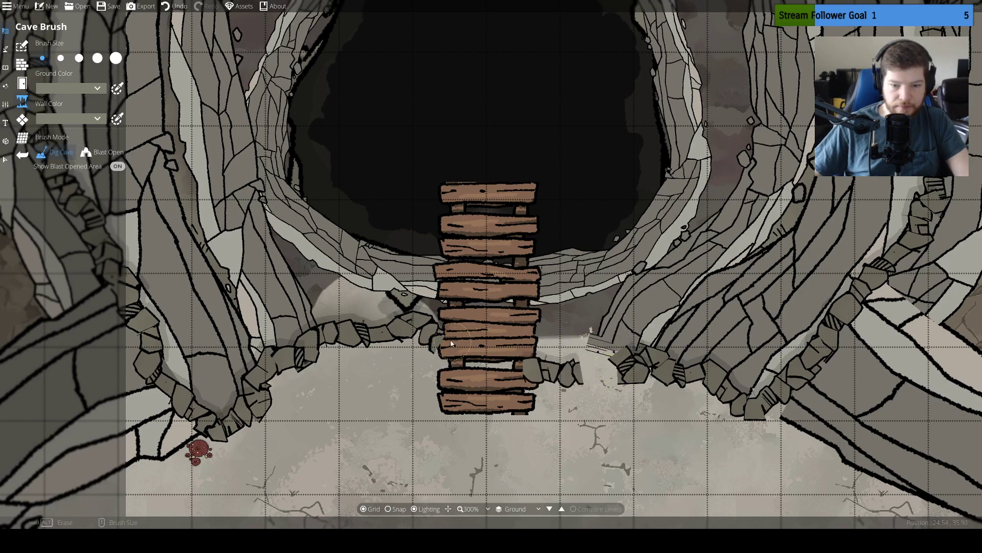
{"action": "mouse_move", "coordinate": [614, 351]}
{"action": "left_mouse_down"}
{"action": "mouse_move", "coordinate": [448, 336]}
{"action": "mouse_move", "coordinate": [406, 311]}
{"action": "left_mouse_up"}
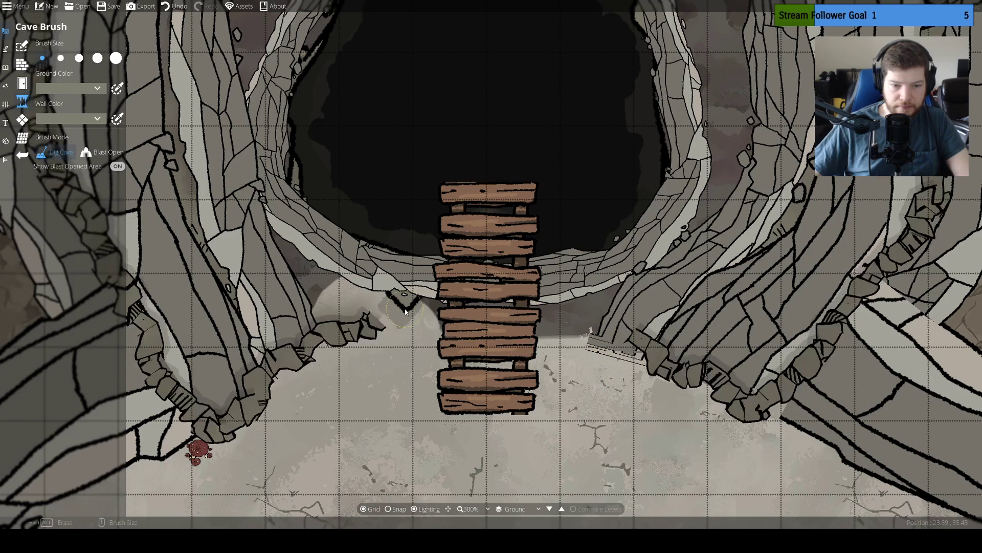
{"action": "mouse_move", "coordinate": [631, 350]}
{"action": "left_mouse_down"}
{"action": "mouse_move", "coordinate": [432, 325]}
{"action": "mouse_move", "coordinate": [371, 330]}
{"action": "left_mouse_up"}
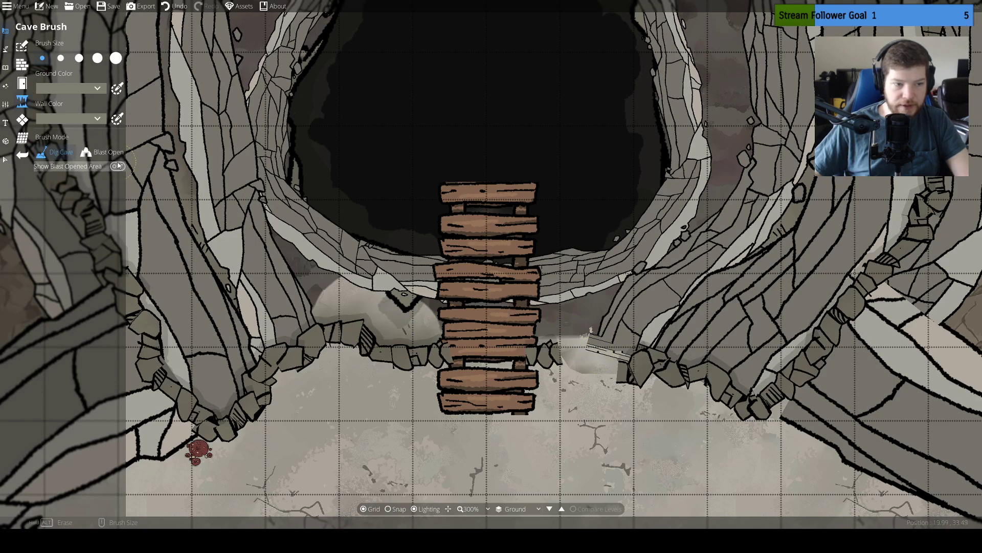
{"action": "left_click", "coordinate": [101, 152]}
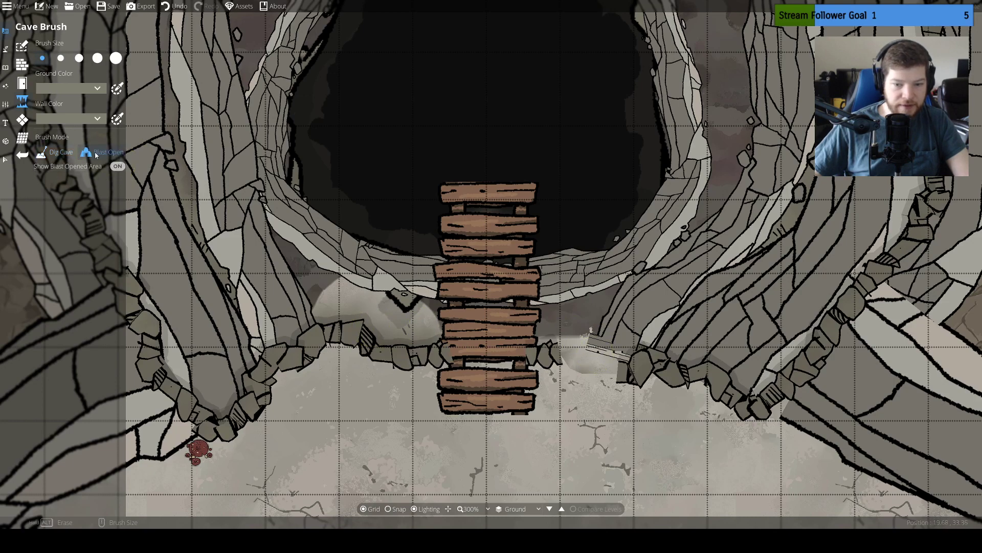
{"action": "left_click_drag", "start_coordinate": [609, 346], "coordinate": [575, 282]}
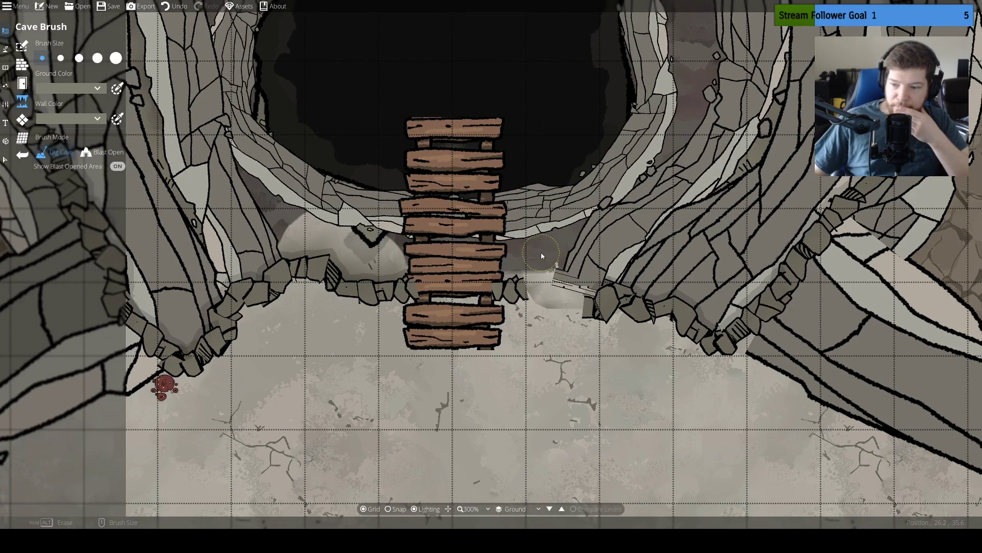
{"action": "left_click_drag", "start_coordinate": [545, 243], "coordinate": [631, 287]}
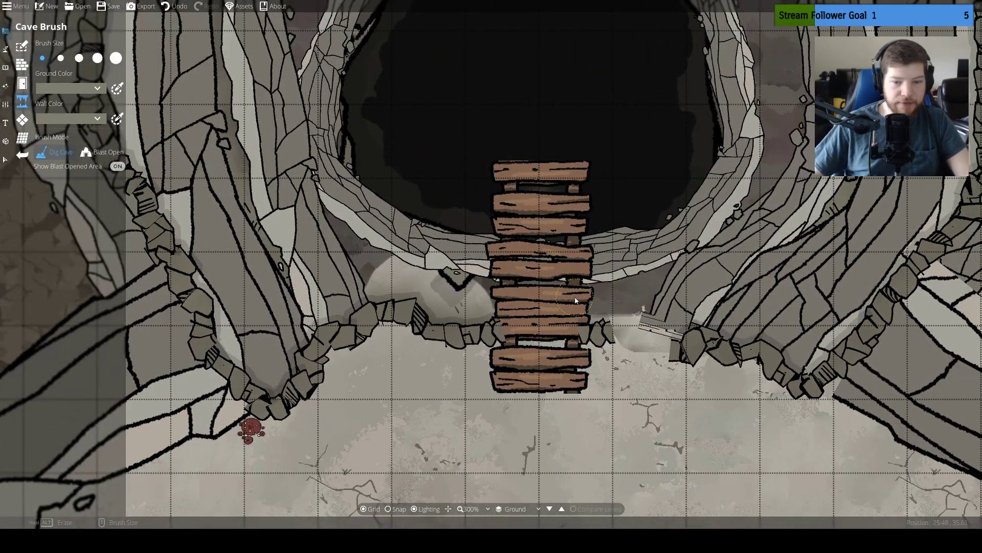
Erase the whole stone-edged cave outline around the hole and across the entrance with the largest cave brush
{"action": "scroll", "coordinate": [574, 300], "scroll_direction": "down", "scroll_amount": 3}
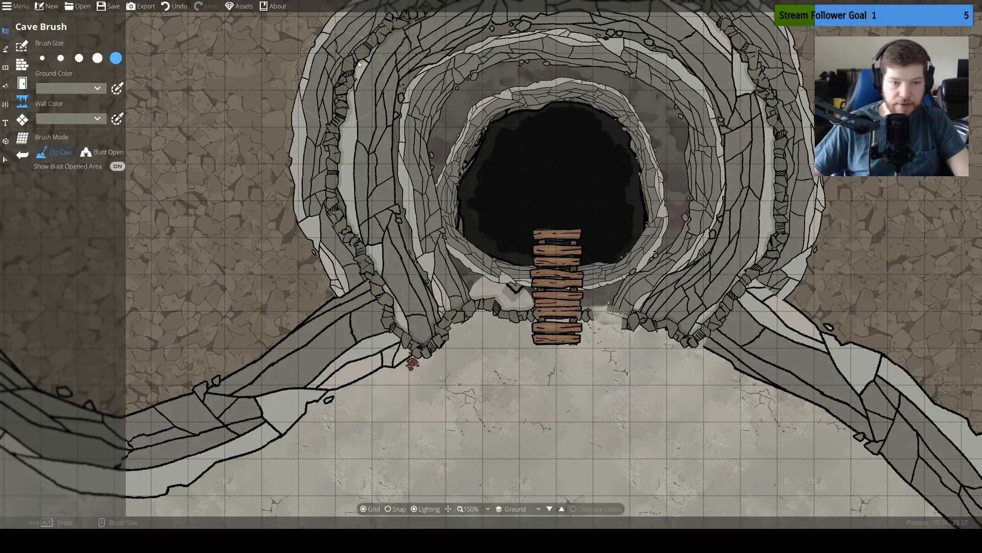
{"action": "mouse_move", "coordinate": [604, 330]}
{"action": "left_mouse_down"}
{"action": "mouse_move", "coordinate": [699, 325]}
{"action": "mouse_move", "coordinate": [776, 79]}
{"action": "mouse_move", "coordinate": [713, 51]}
{"action": "mouse_move", "coordinate": [613, 49]}
{"action": "mouse_move", "coordinate": [665, 187]}
{"action": "left_mouse_up"}
{"action": "left_click_drag", "start_coordinate": [479, 278], "coordinate": [475, 362]}
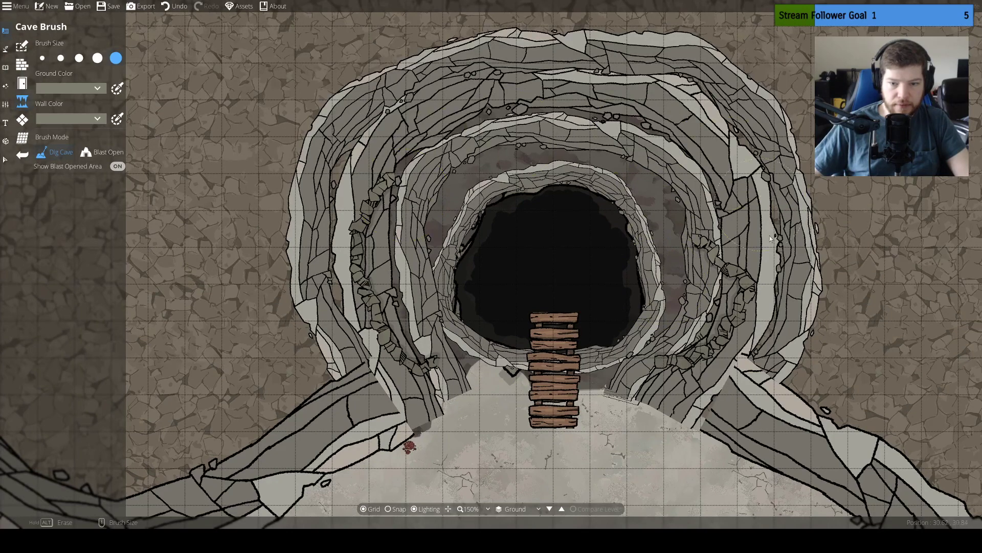
{"action": "mouse_move", "coordinate": [770, 239]}
{"action": "left_mouse_down"}
{"action": "mouse_move", "coordinate": [563, 186]}
{"action": "mouse_move", "coordinate": [765, 293]}
{"action": "mouse_move", "coordinate": [635, 154]}
{"action": "mouse_move", "coordinate": [605, 193]}
{"action": "left_mouse_up"}
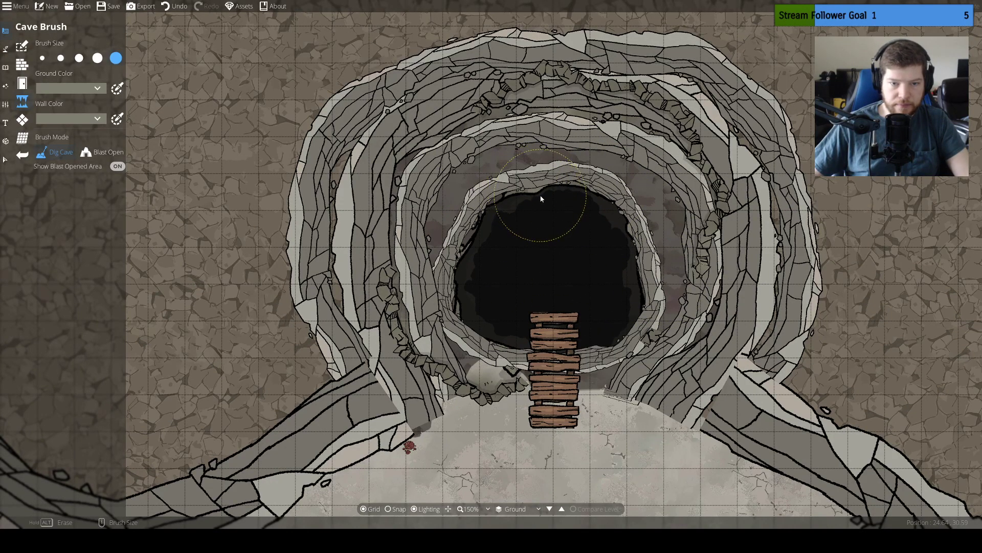
{"action": "key", "text": "ctrl+z"}
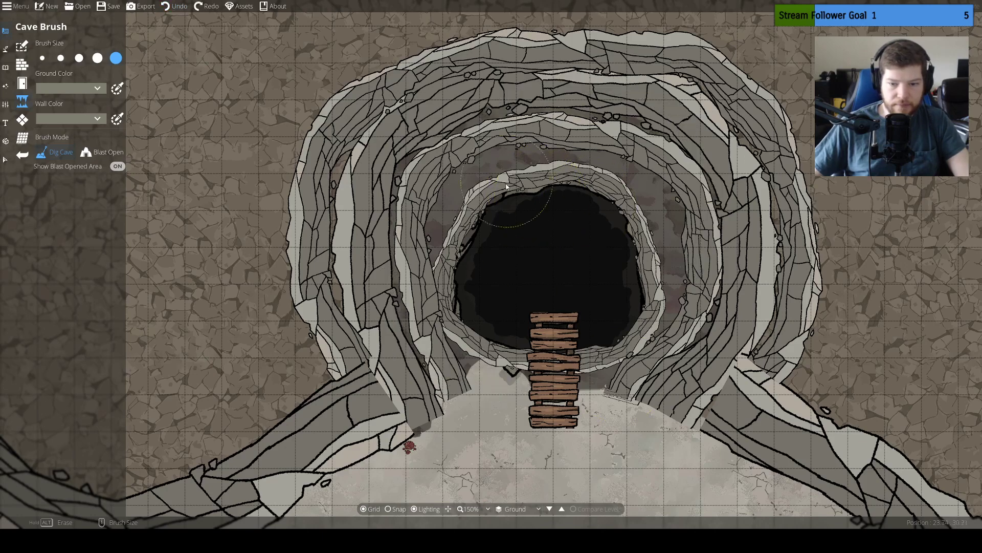
{"action": "left_click", "coordinate": [548, 384]}
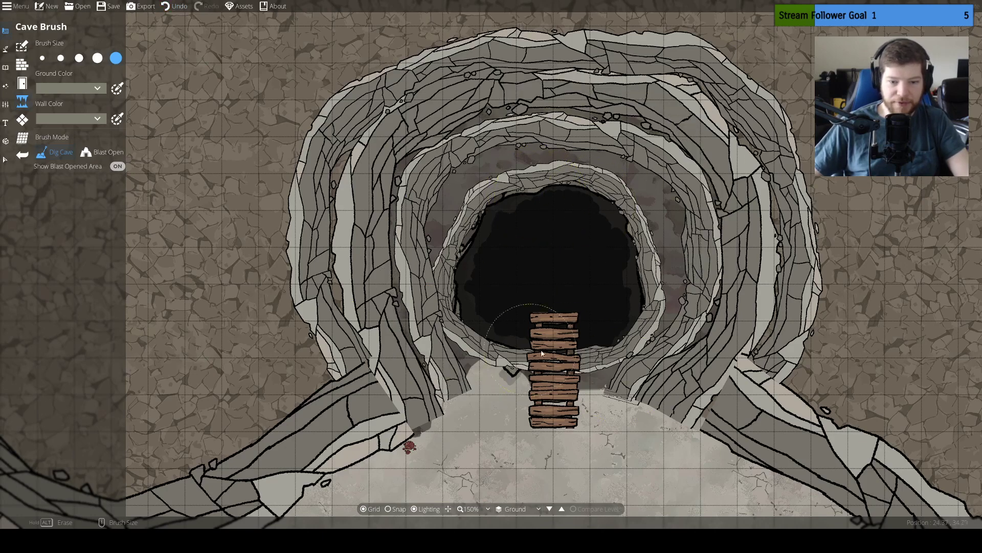
{"action": "left_click_drag", "start_coordinate": [519, 312], "coordinate": [491, 273]}
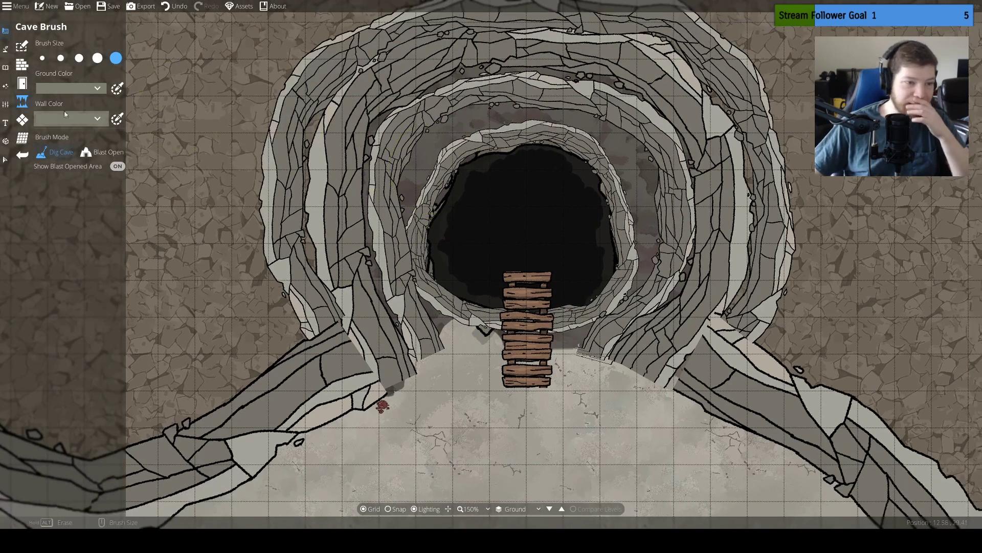
Draw a 0.78-wide cliff path on User Layer 1 across the entrance, beneath the planks, joining the west and east cliff ends
{"action": "left_click", "coordinate": [5, 67]}
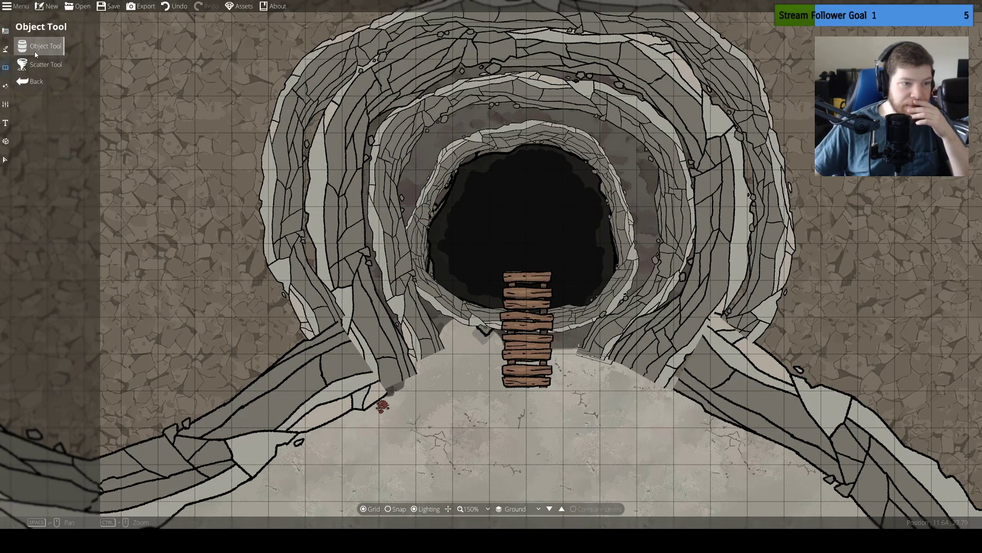
{"action": "left_click", "coordinate": [5, 50]}
{"action": "left_click", "coordinate": [43, 101]}
{"action": "left_click_drag", "start_coordinate": [411, 353], "coordinate": [371, 291]}
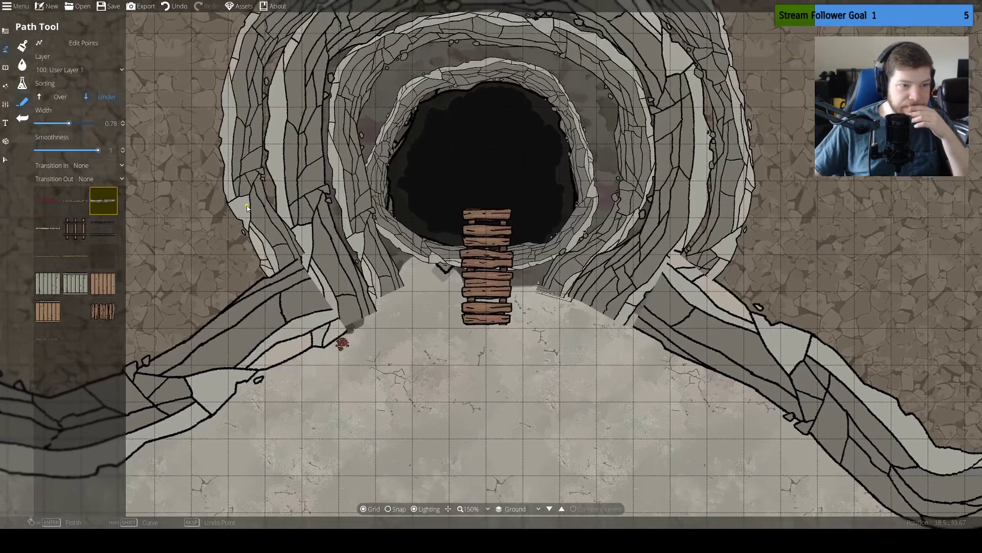
{"action": "left_click", "coordinate": [348, 329]}
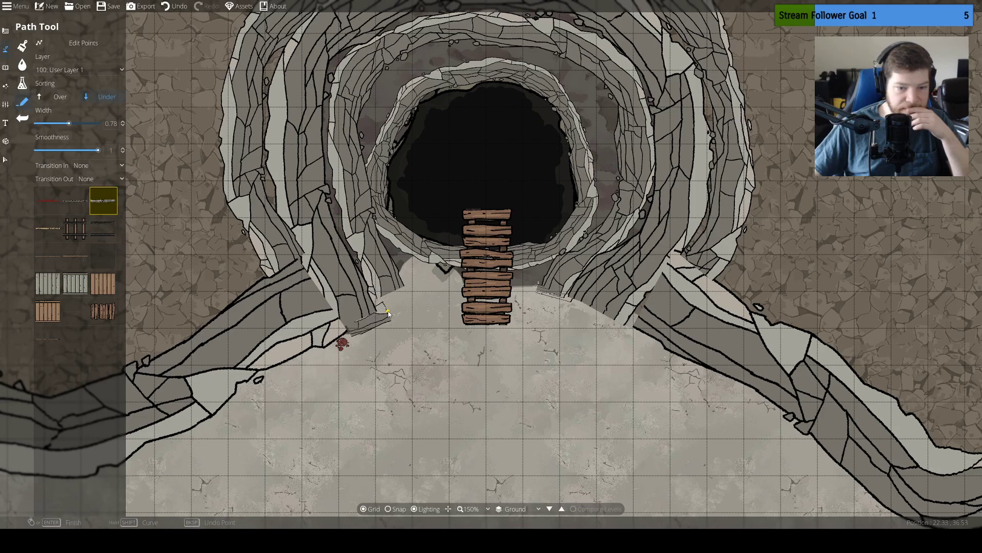
{"action": "left_click", "coordinate": [387, 313]}
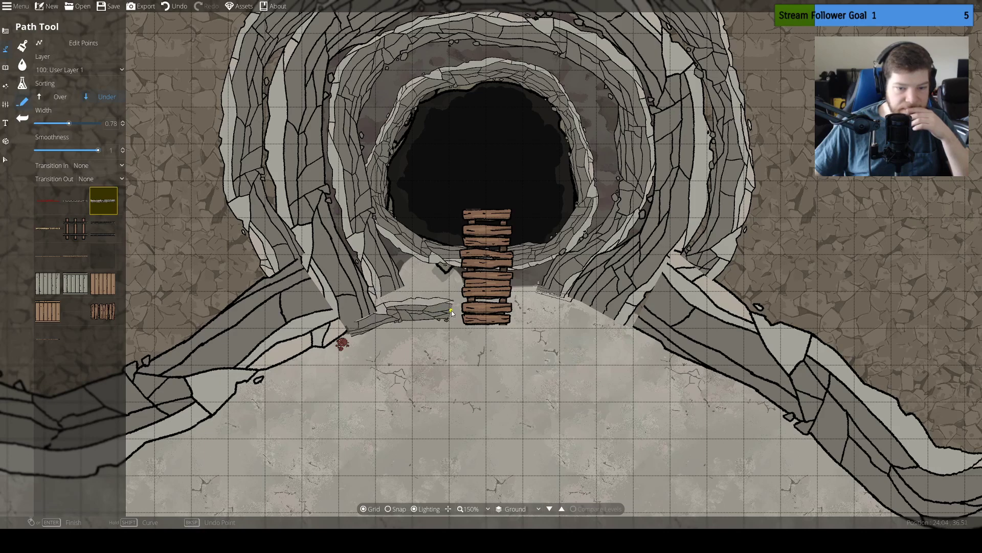
{"action": "left_click", "coordinate": [513, 302]}
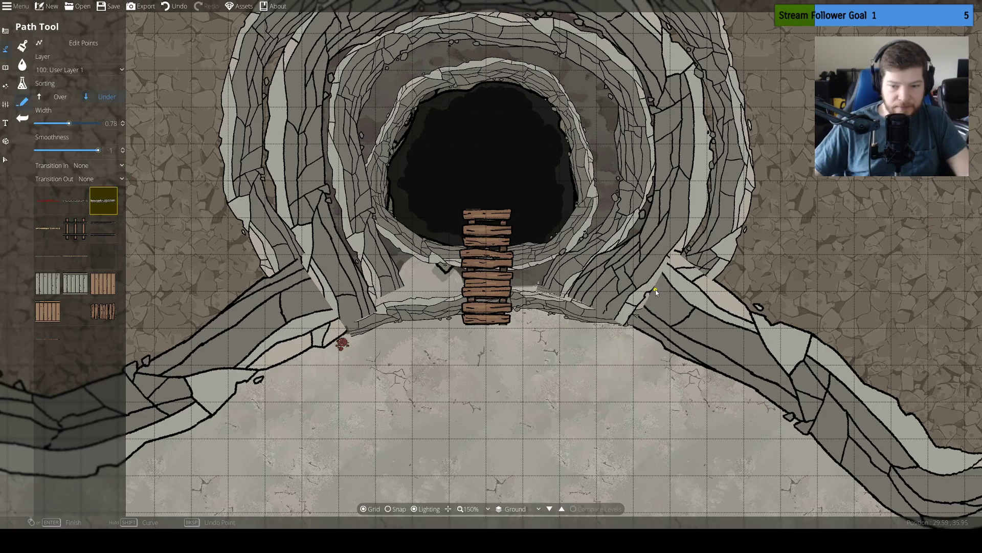
{"action": "mouse_move", "coordinate": [513, 387]}
{"action": "left_mouse_down"}
{"action": "mouse_move", "coordinate": [523, 346]}
{"action": "mouse_move", "coordinate": [523, 381]}
{"action": "left_mouse_up"}
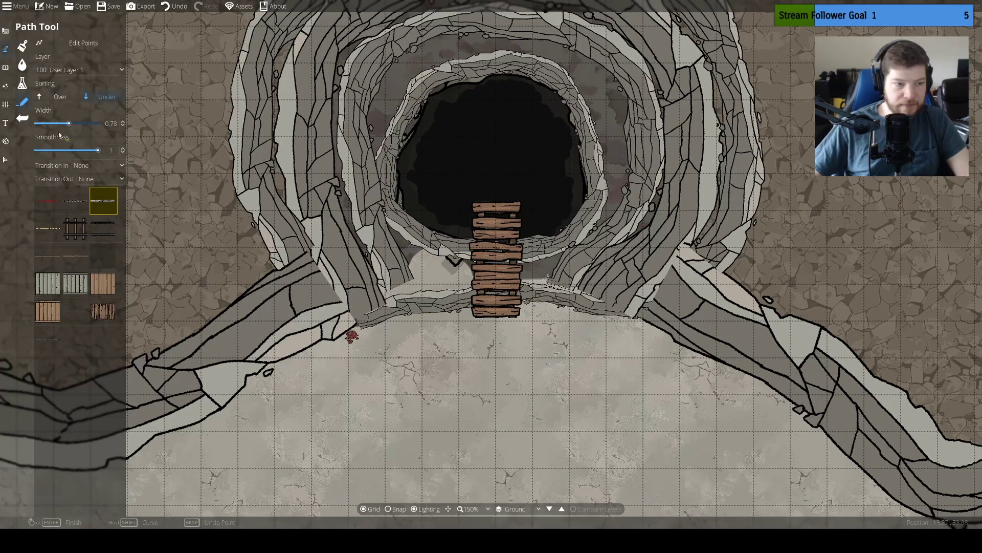
{"action": "key", "text": "Return"}
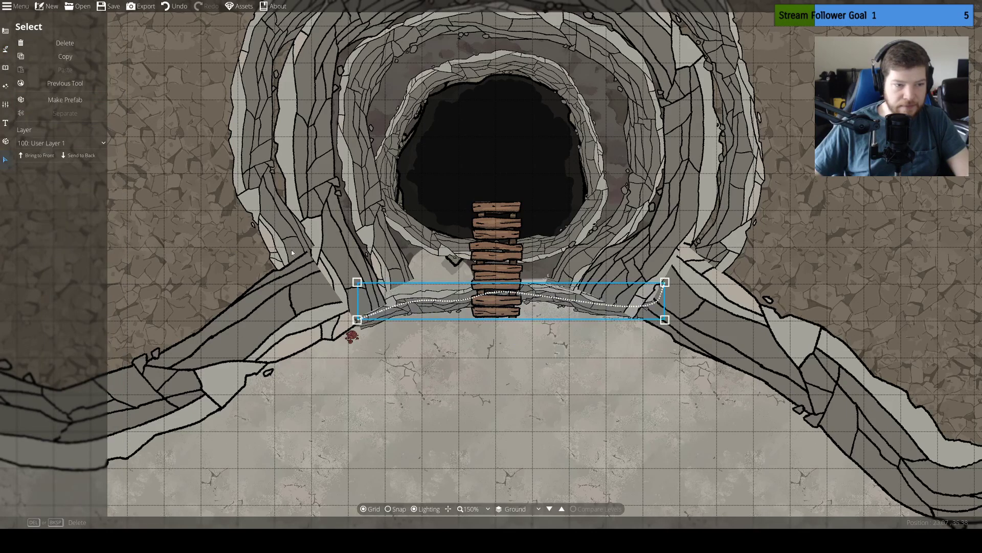
Move the entrance cliff path to layer 200: User Layer 2 and stretch its southwest corner further west
{"action": "left_click", "coordinate": [78, 141]}
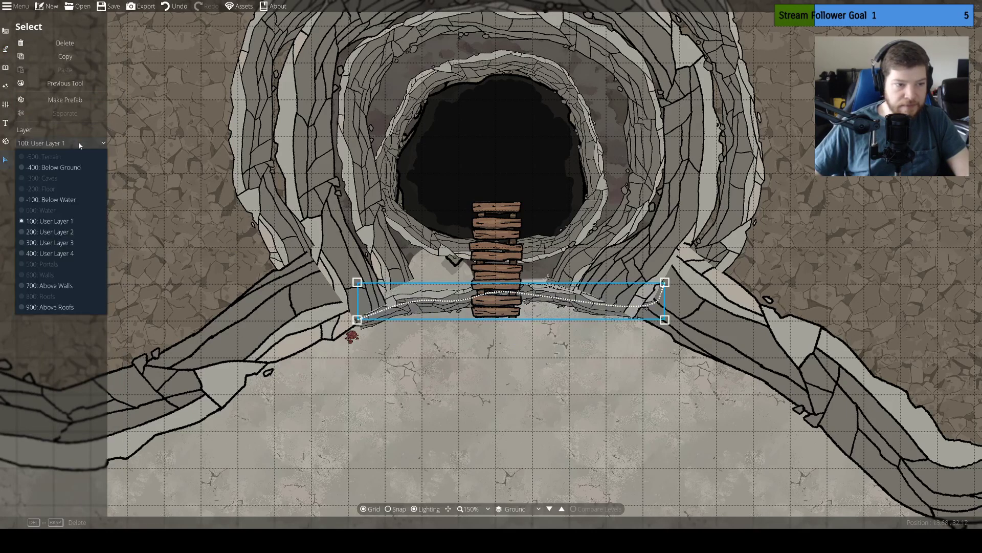
{"action": "left_click", "coordinate": [74, 232]}
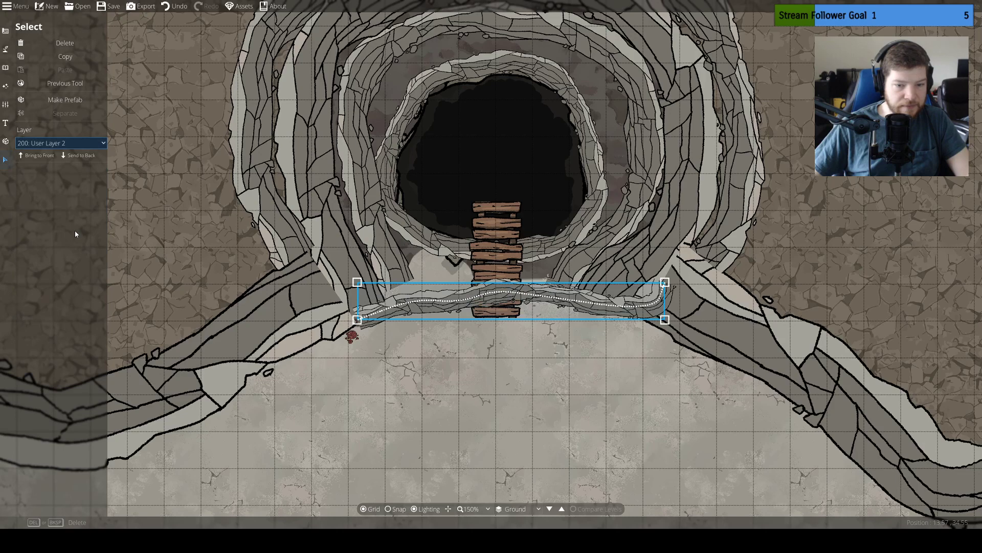
{"action": "left_click_drag", "start_coordinate": [357, 321], "coordinate": [334, 323]}
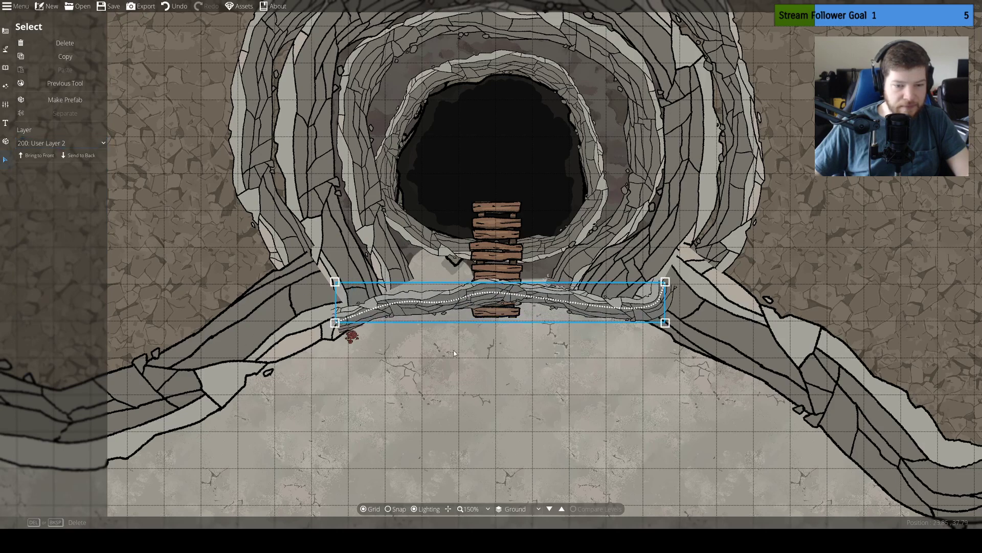
Undo the stretch, the layer change and the cliff path across the entrance
{"action": "key", "text": "ctrl+z"}
{"action": "key", "text": "ctrl+z"}
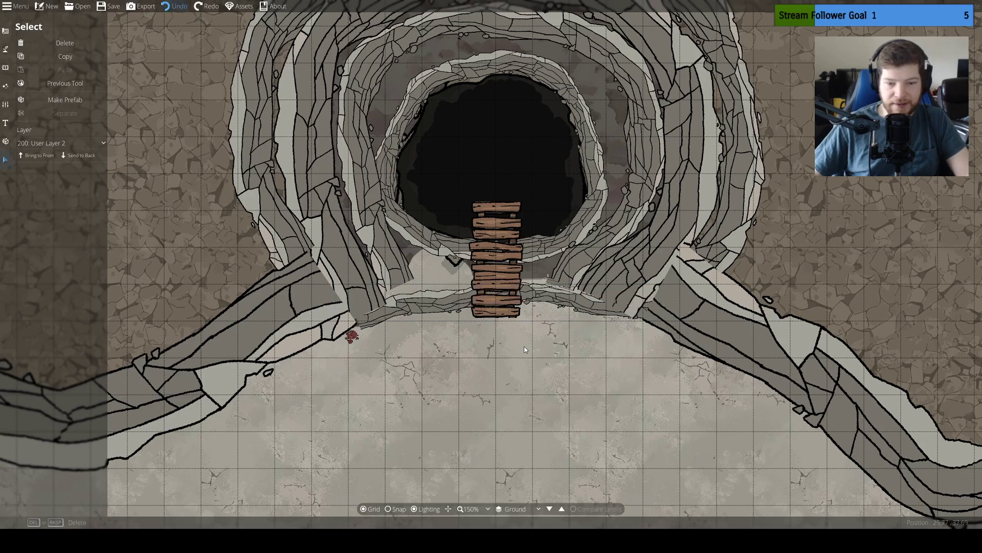
{"action": "key", "text": "ctrl+z"}
{"action": "left_click_drag", "start_coordinate": [523, 331], "coordinate": [504, 363]}
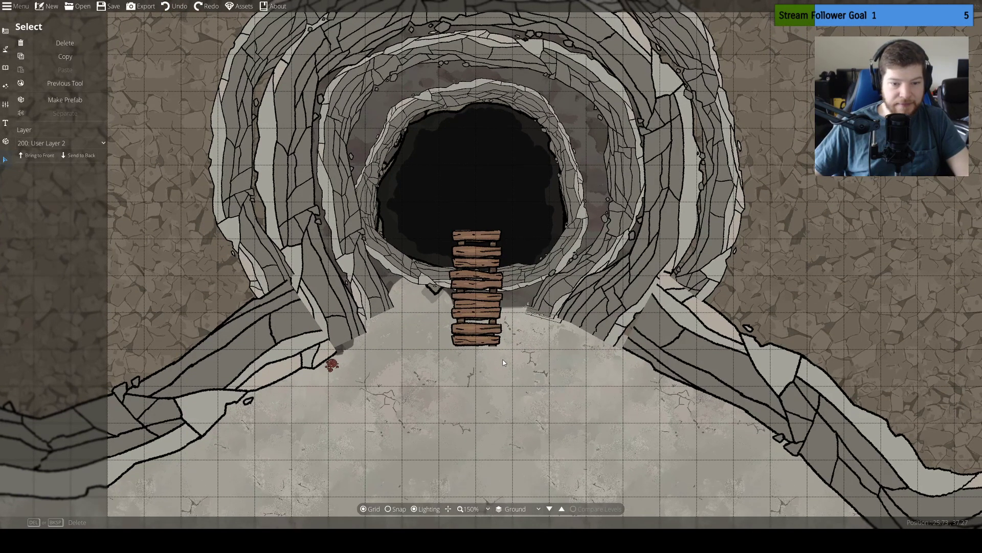
Paint Terrain Limestone over the dark ground patches beside the planks and at the west cliff end with a size 1 brush
{"action": "left_click", "coordinate": [5, 31]}
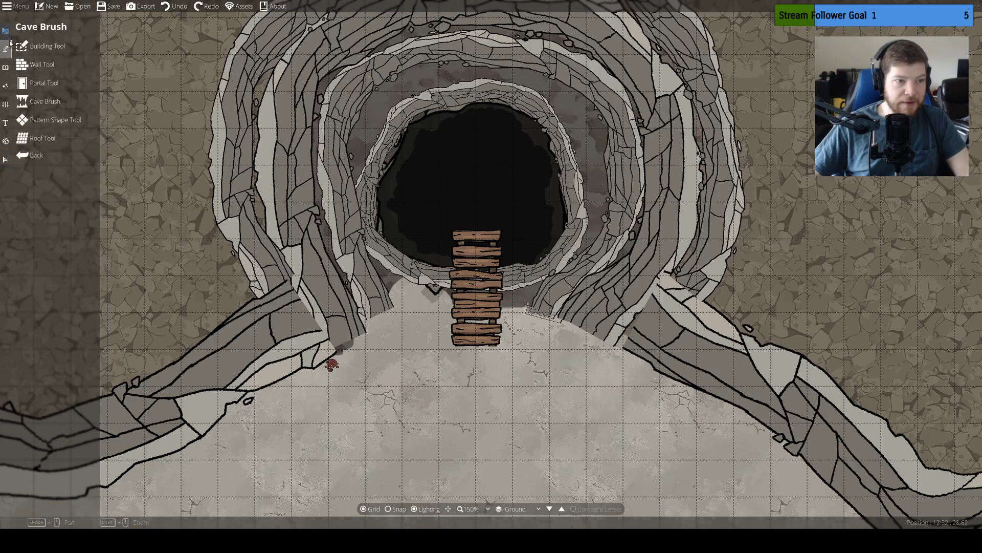
{"action": "left_click", "coordinate": [5, 49]}
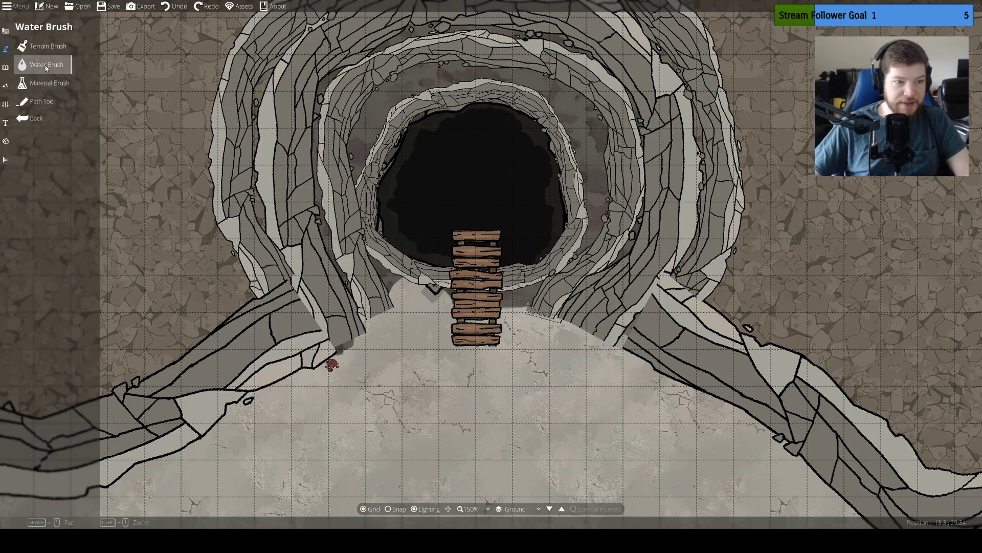
{"action": "left_click", "coordinate": [45, 64]}
{"action": "left_click", "coordinate": [31, 46]}
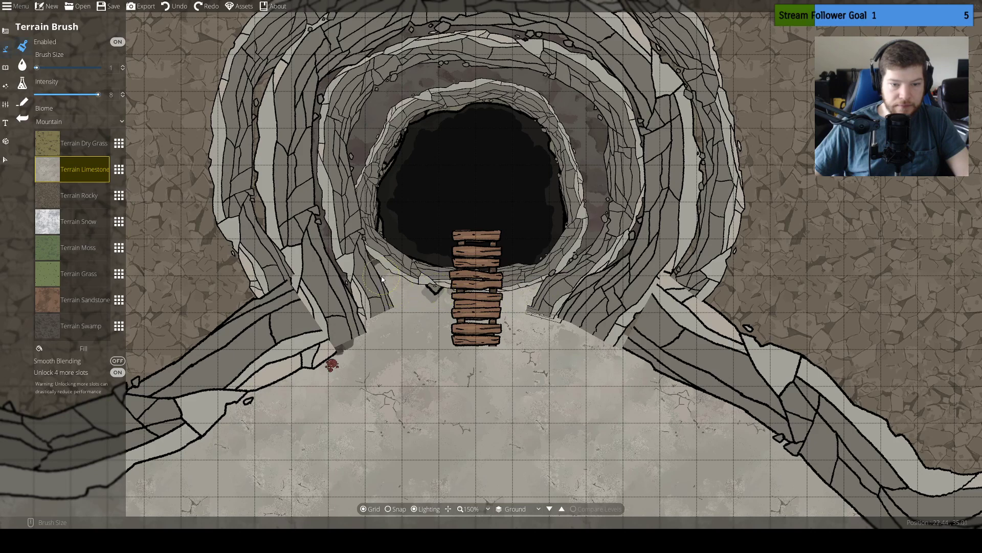
{"action": "left_click_drag", "start_coordinate": [336, 353], "coordinate": [399, 335]}
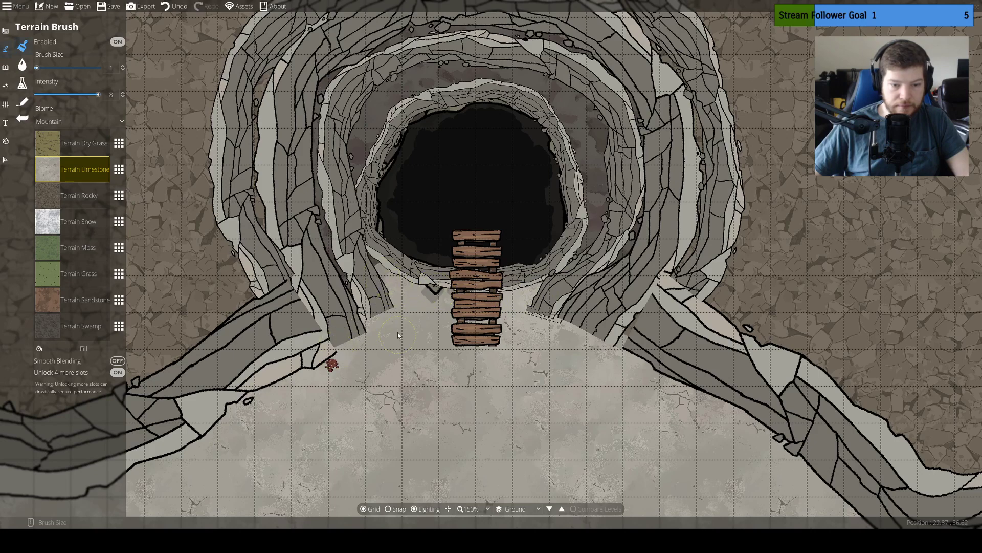
{"action": "left_click", "coordinate": [5, 159]}
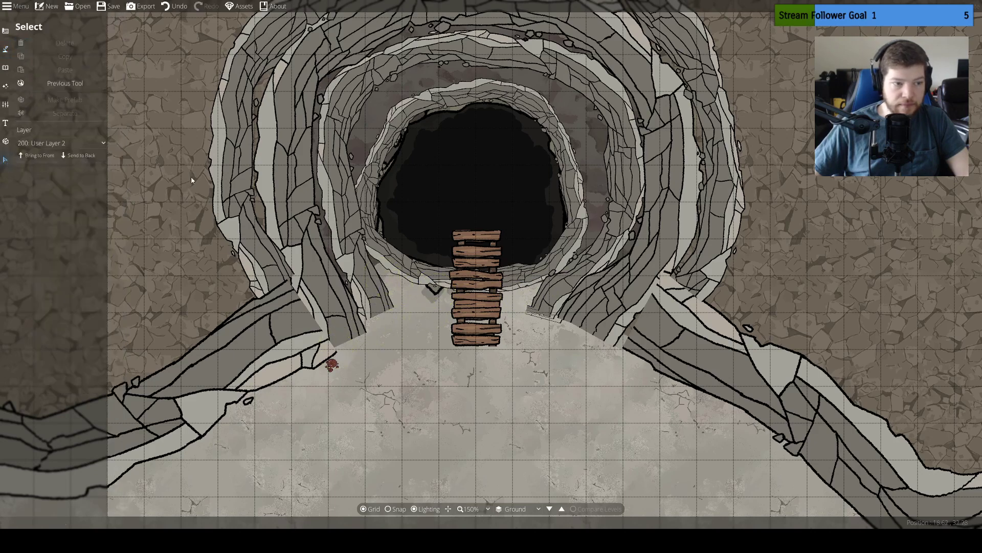
{"action": "left_click", "coordinate": [513, 201]}
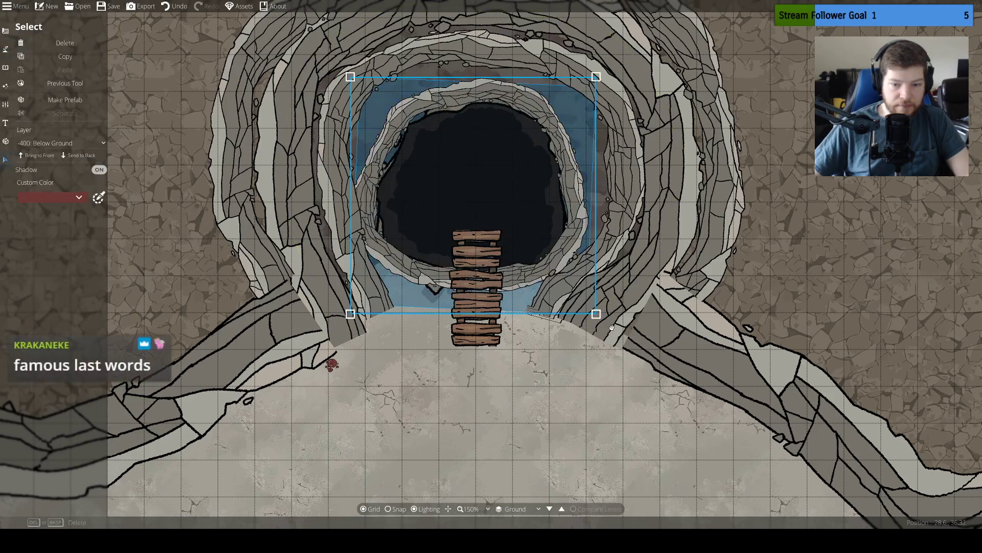
{"action": "left_click_drag", "start_coordinate": [612, 329], "coordinate": [587, 384]}
{"action": "left_click", "coordinate": [594, 398]}
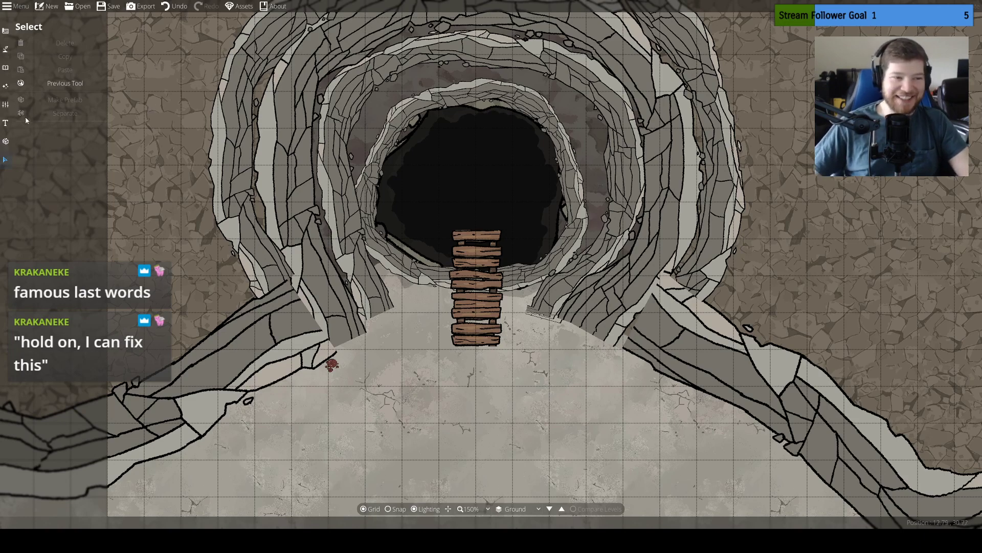
Set up the Scatter Tool on User Layer 1 with the objects filtered by the Rock tag
{"action": "left_click", "coordinate": [5, 30]}
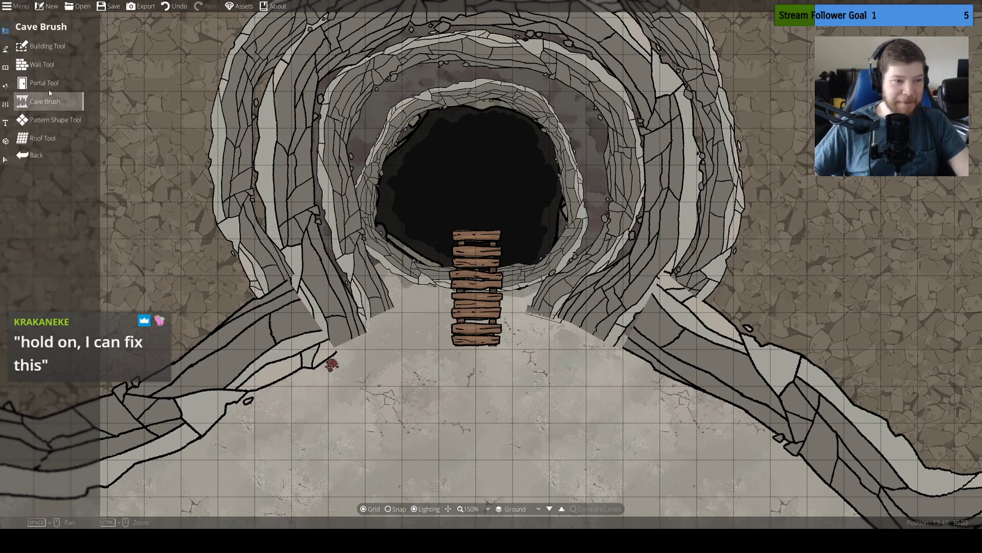
{"action": "left_click", "coordinate": [6, 49]}
{"action": "left_click", "coordinate": [6, 67]}
{"action": "left_click", "coordinate": [39, 64]}
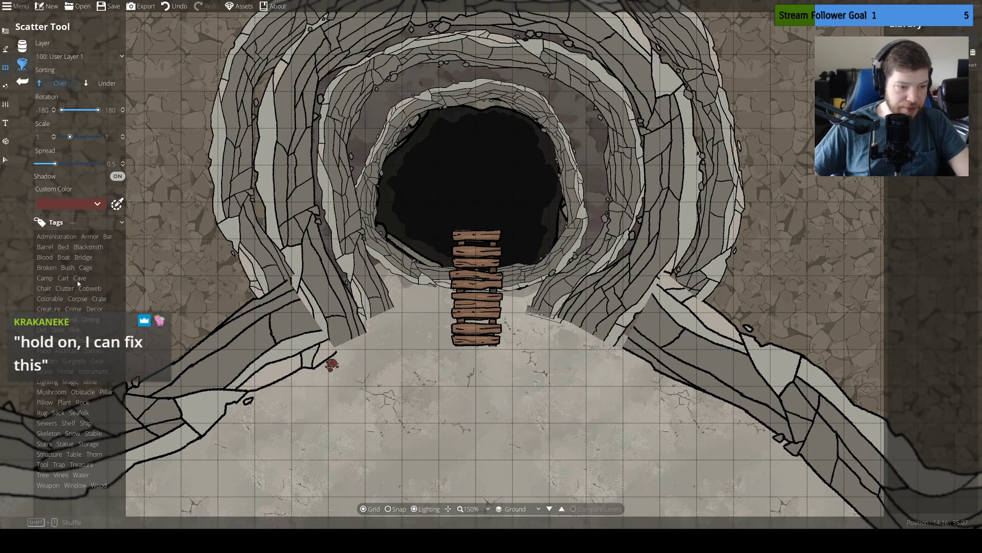
{"action": "left_click", "coordinate": [82, 402]}
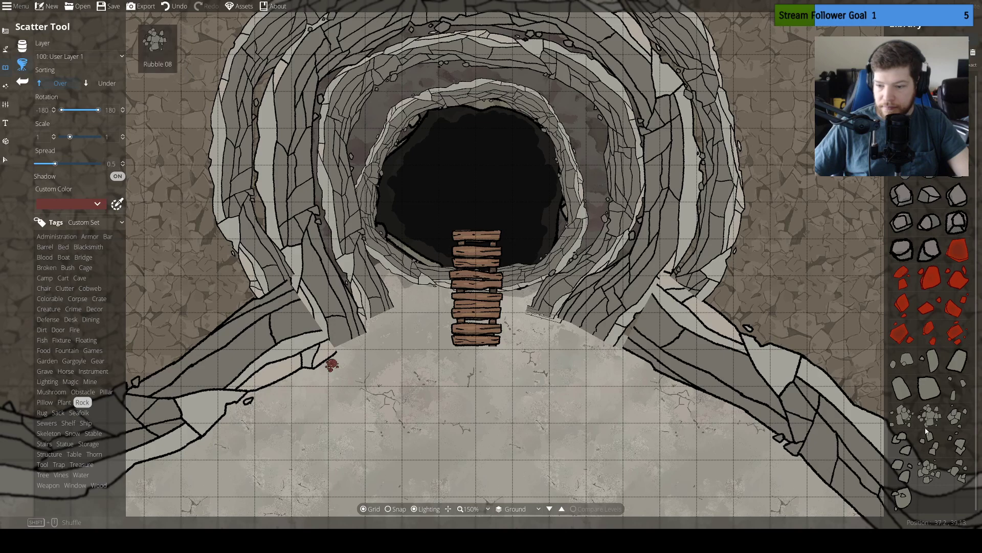
Select the ten plain grey rubble objects as the set to scatter
{"action": "left_click", "coordinate": [902, 415]}
{"action": "left_click", "coordinate": [929, 415]}
{"action": "left_click", "coordinate": [958, 415]}
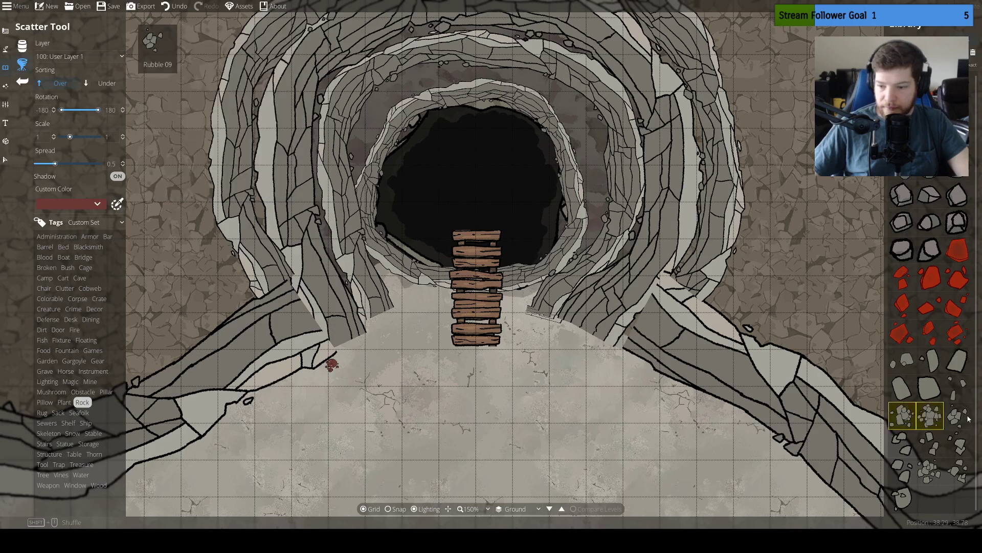
{"action": "left_click", "coordinate": [929, 470]}
{"action": "left_click", "coordinate": [958, 470]}
{"action": "left_click", "coordinate": [957, 442]}
{"action": "left_click", "coordinate": [930, 442]}
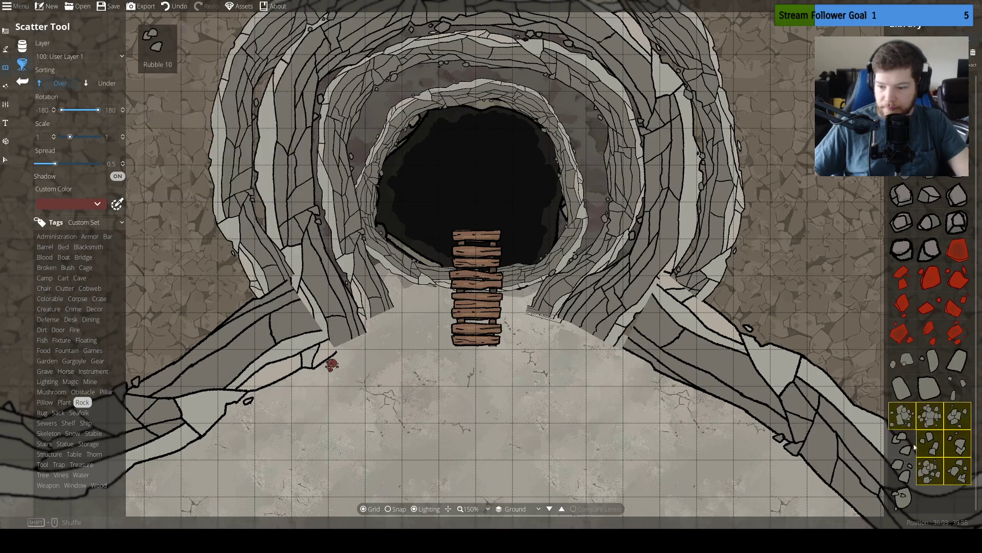
{"action": "left_click", "coordinate": [903, 443]}
{"action": "left_click", "coordinate": [902, 469]}
{"action": "left_click", "coordinate": [902, 497]}
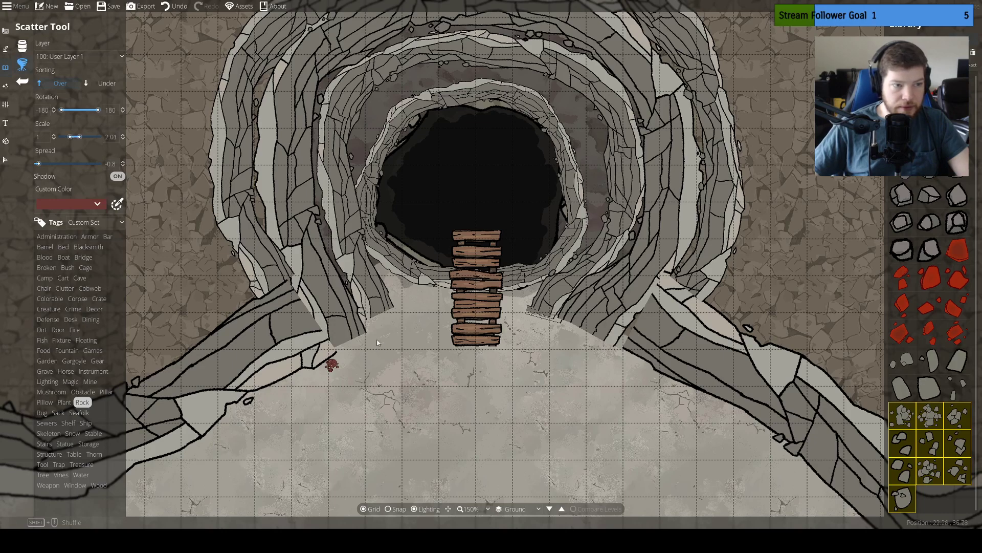
Reduce the scatter set to a single rubble cluster and add the other nine grey rubble objects back
{"action": "left_click", "coordinate": [902, 414]}
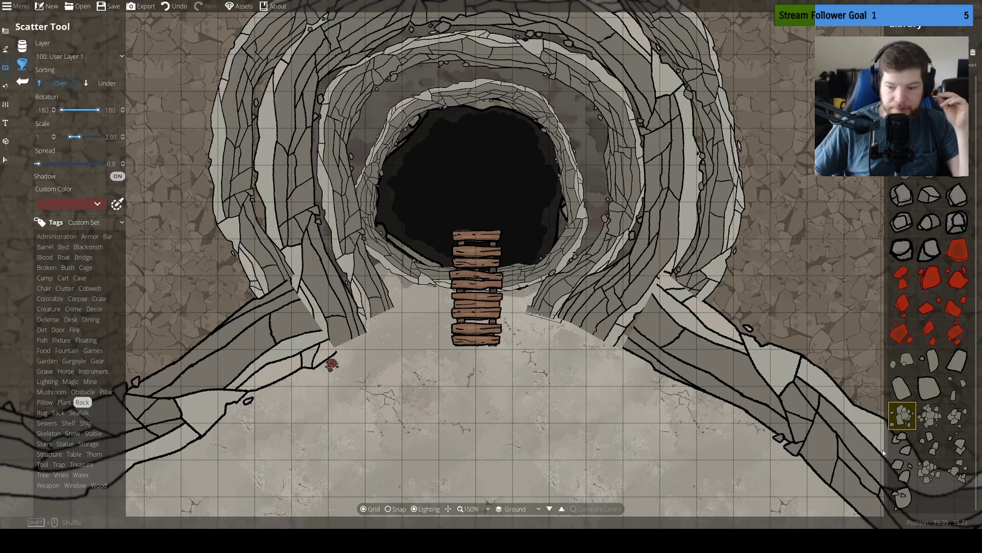
{"action": "left_click", "coordinate": [931, 414]}
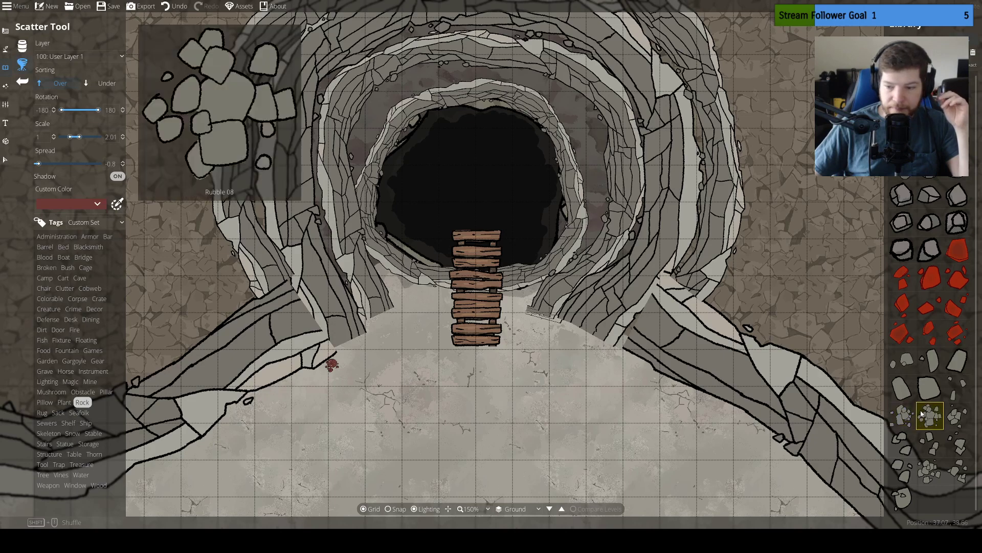
{"action": "left_click", "coordinate": [22, 84]}
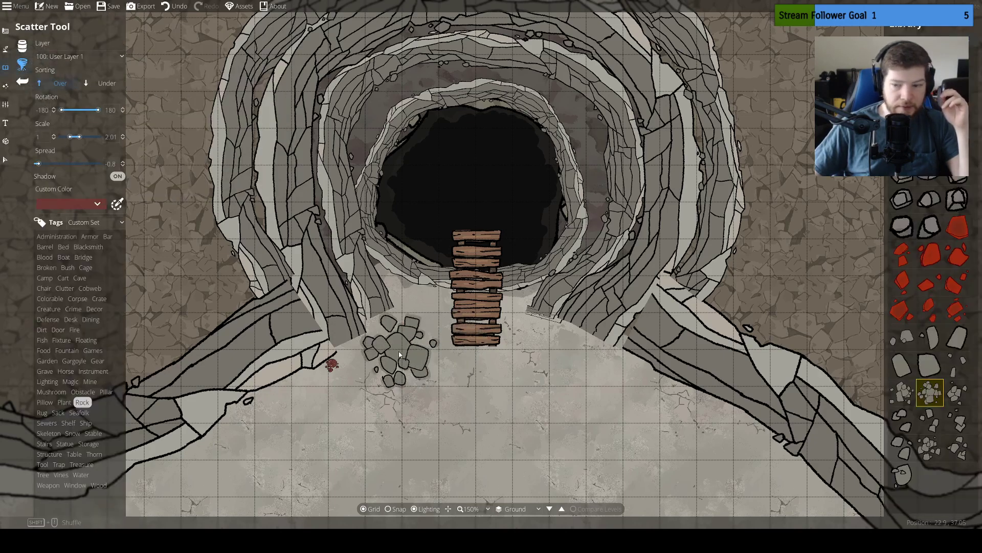
{"action": "left_click", "coordinate": [907, 394], "text": "ctrl"}
{"action": "left_click", "coordinate": [904, 420], "text": "ctrl"}
{"action": "left_click", "coordinate": [930, 421], "text": "ctrl"}
{"action": "left_click", "coordinate": [959, 394], "text": "ctrl"}
{"action": "left_click", "coordinate": [959, 422], "text": "ctrl"}
{"action": "left_click", "coordinate": [959, 448], "text": "ctrl"}
{"action": "left_click", "coordinate": [932, 450], "text": "ctrl"}
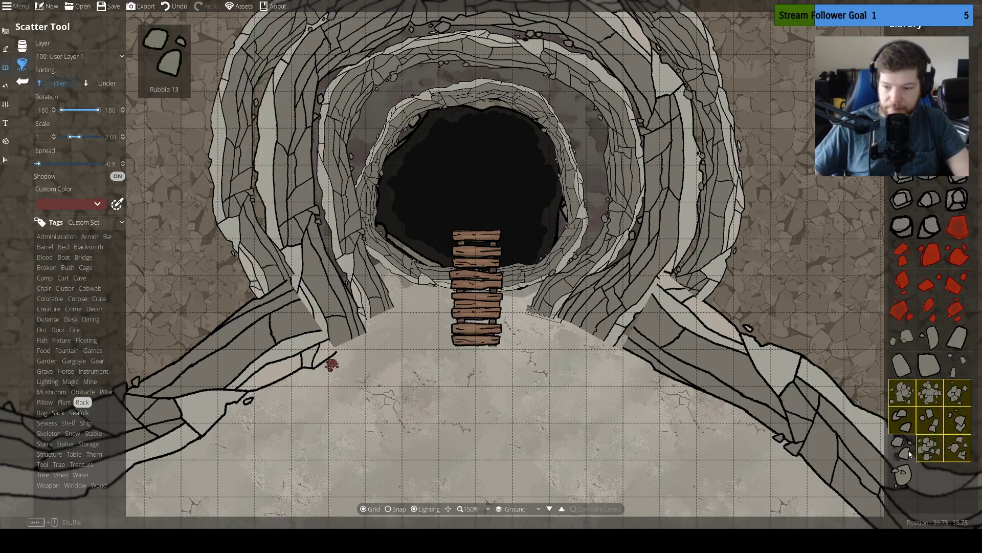
{"action": "left_click", "coordinate": [909, 453], "text": "ctrl"}
{"action": "left_click", "coordinate": [903, 475], "text": "ctrl"}
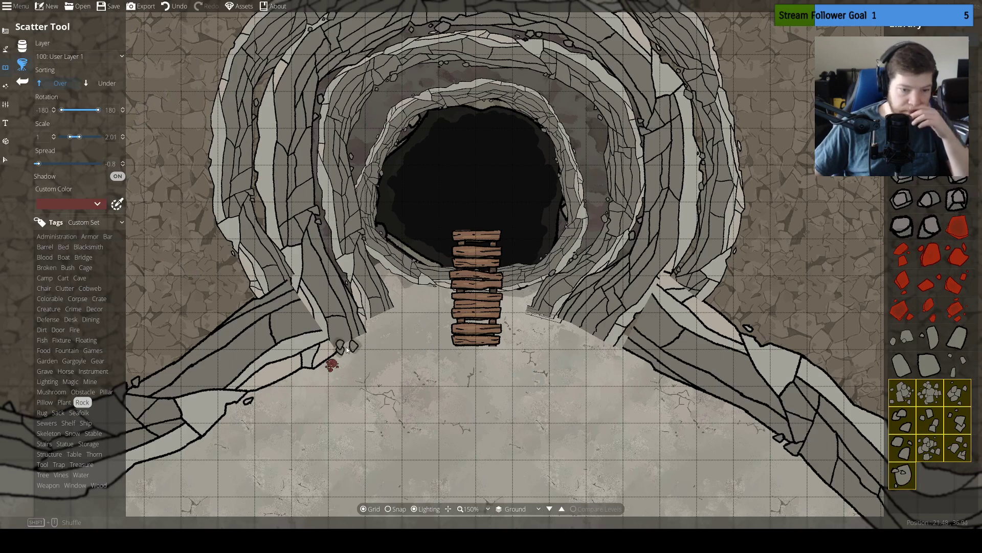
Turn the scatter shadow off and try scattering rubble scaled 1.41 to 1.45 over the west cliff ends beside the entrance
{"action": "left_click", "coordinate": [117, 176]}
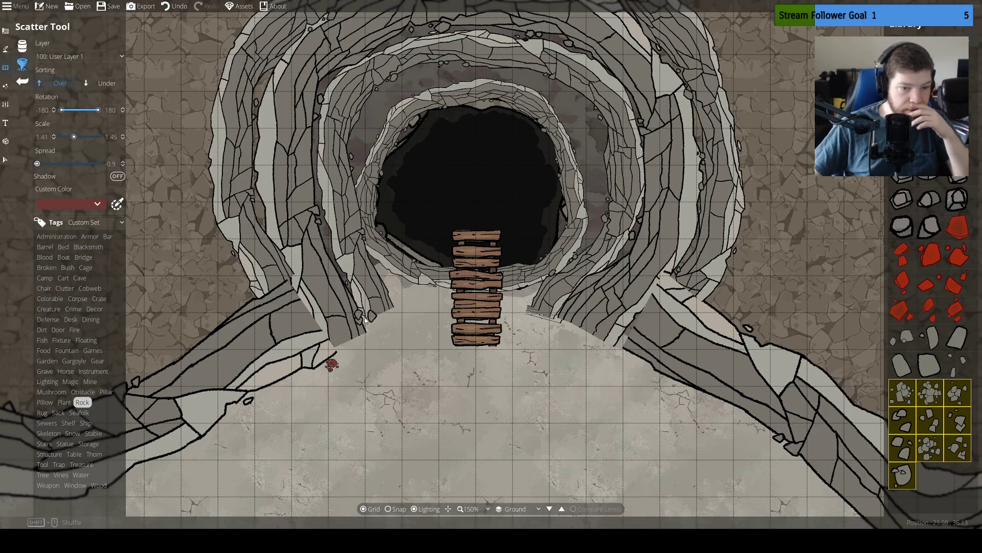
{"action": "mouse_move", "coordinate": [284, 293]}
{"action": "left_mouse_down"}
{"action": "mouse_move", "coordinate": [294, 287]}
{"action": "mouse_move", "coordinate": [320, 321]}
{"action": "mouse_move", "coordinate": [353, 328]}
{"action": "mouse_move", "coordinate": [397, 311]}
{"action": "left_mouse_up"}
{"action": "key", "text": "ctrl+z"}
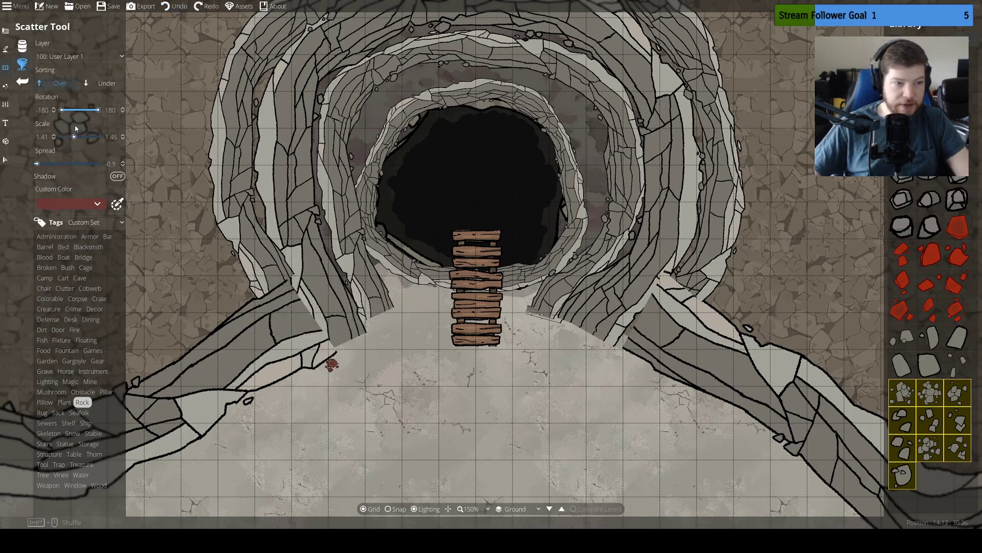
Try scattering smaller rubble over the west cliff ends, once scaled 0.26 to 0.3 and once with a larger scale range
{"action": "left_click_drag", "start_coordinate": [74, 137], "coordinate": [64, 138]}
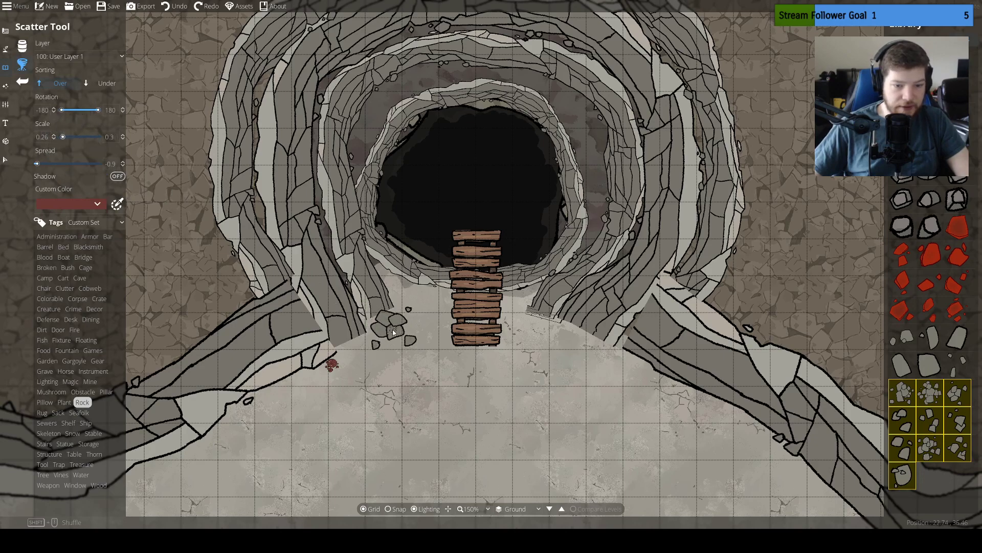
{"action": "left_click_drag", "start_coordinate": [393, 332], "coordinate": [360, 346]}
{"action": "key", "text": "ctrl+z"}
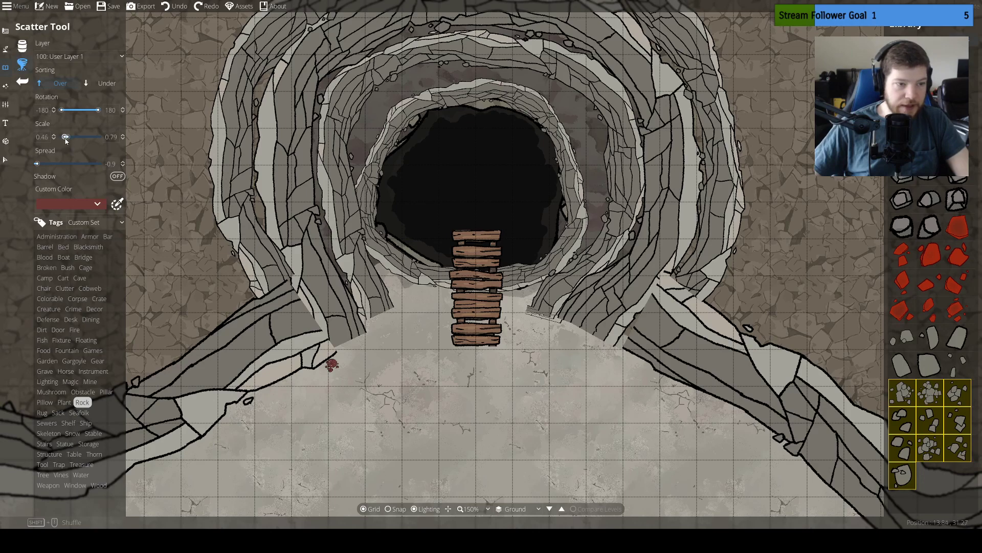
{"action": "left_click_drag", "start_coordinate": [390, 307], "coordinate": [341, 350]}
{"action": "key", "text": "ctrl+z"}
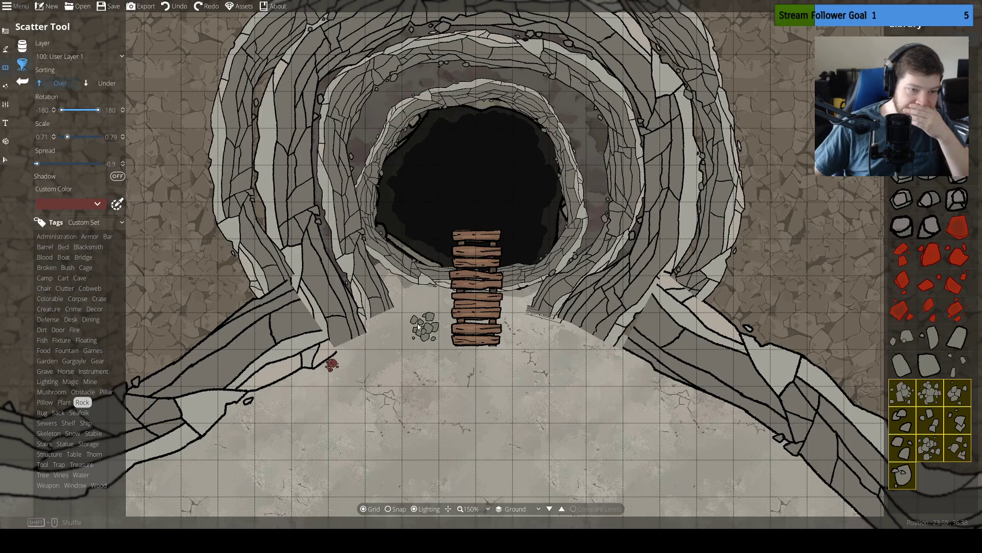
Edit the points of the cliff ring around the innermost one, bringing both open ends together beneath the planks
{"action": "left_click", "coordinate": [5, 161]}
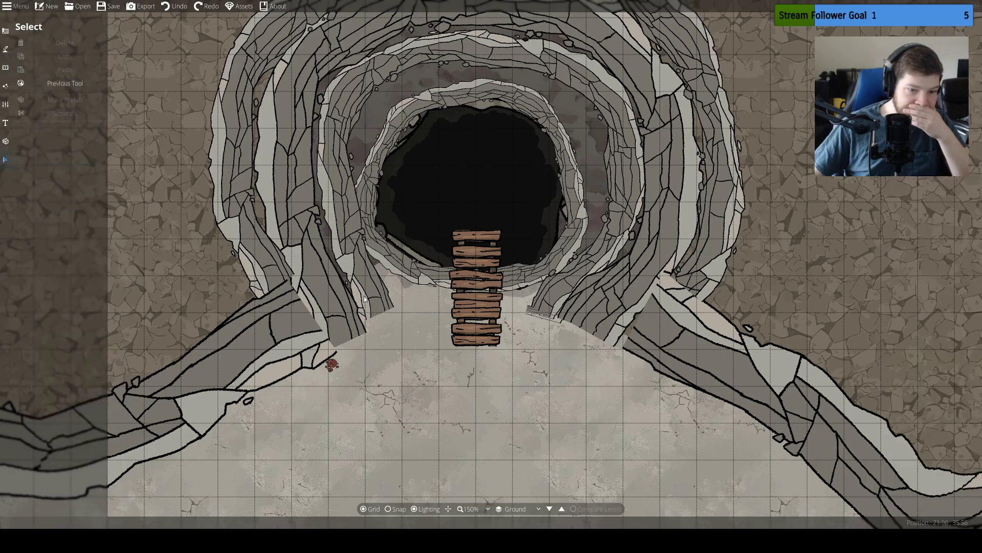
{"action": "left_click", "coordinate": [377, 305]}
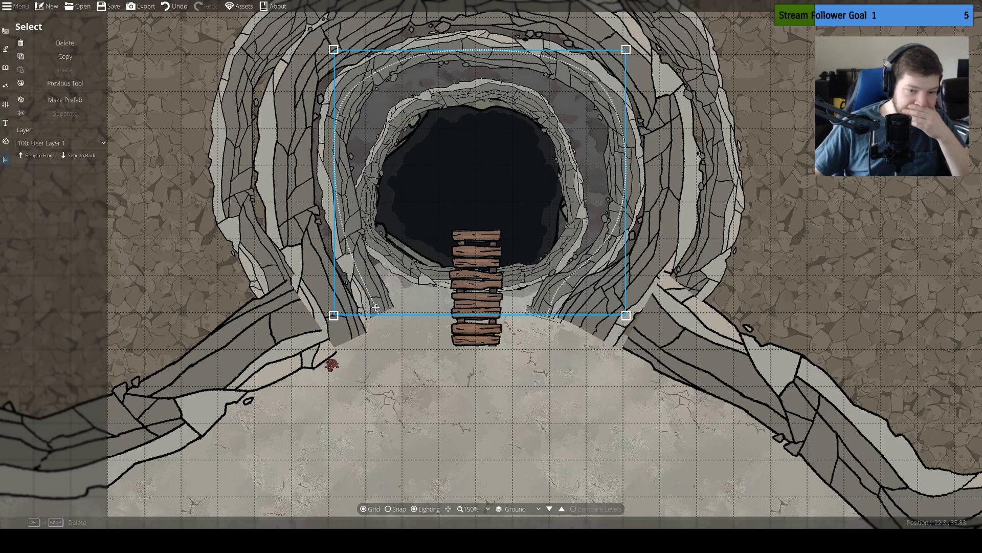
{"action": "left_click", "coordinate": [5, 49]}
{"action": "left_click", "coordinate": [46, 102]}
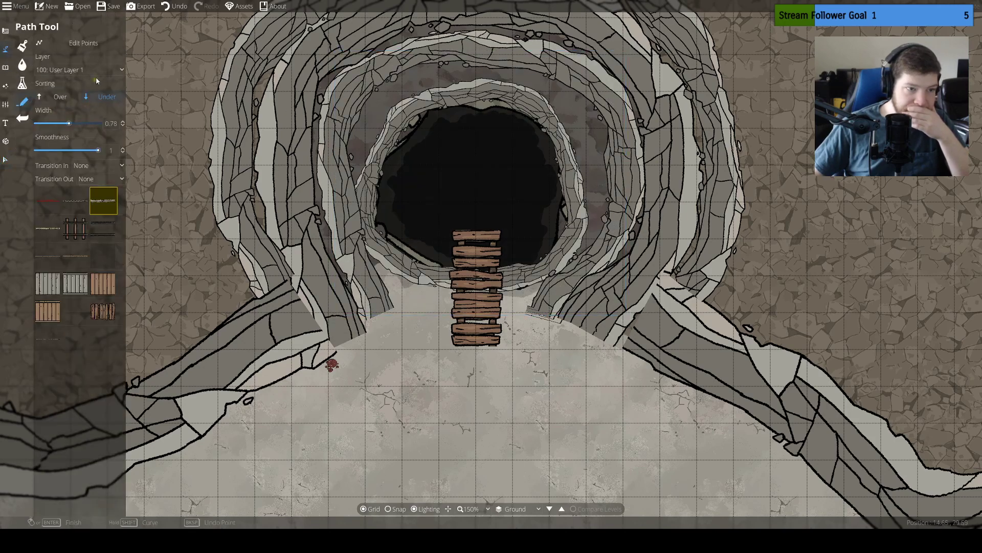
{"action": "left_click", "coordinate": [82, 42]}
{"action": "left_click", "coordinate": [372, 303]}
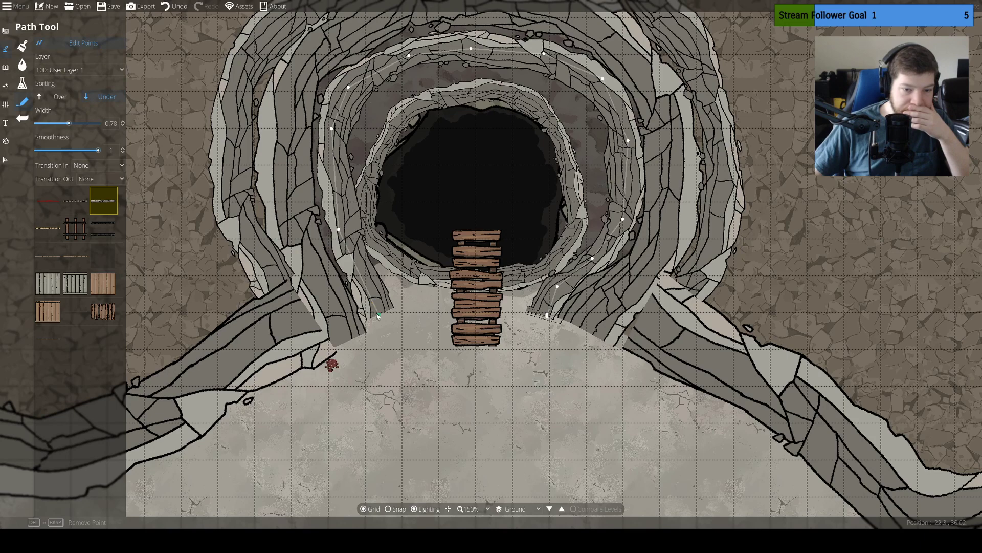
{"action": "left_click_drag", "start_coordinate": [377, 316], "coordinate": [474, 311]}
{"action": "left_click_drag", "start_coordinate": [547, 318], "coordinate": [487, 312]}
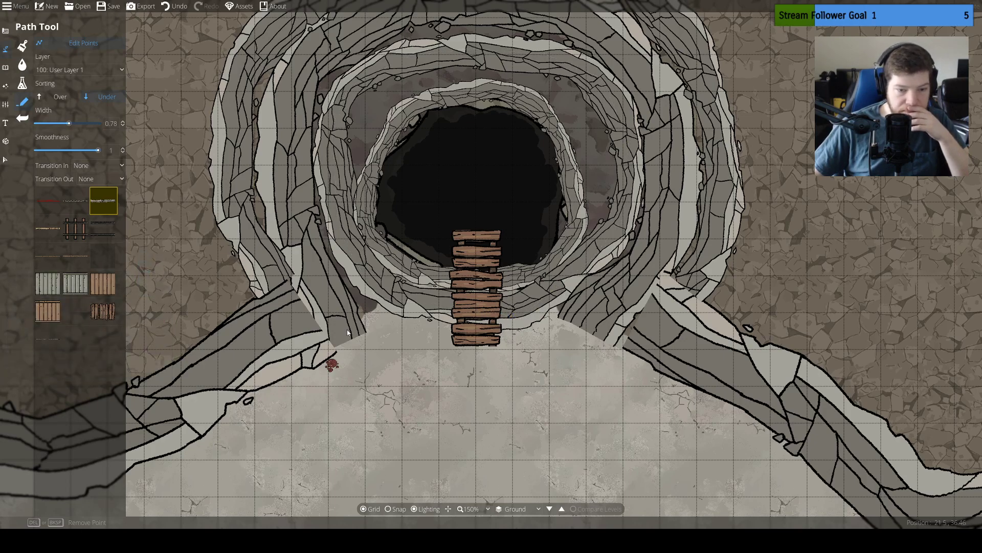
Close the next larger cliff ring beneath the planks using an added point, and extend the plank path south onto the limestone ground
{"action": "left_click_drag", "start_coordinate": [341, 344], "coordinate": [455, 350]}
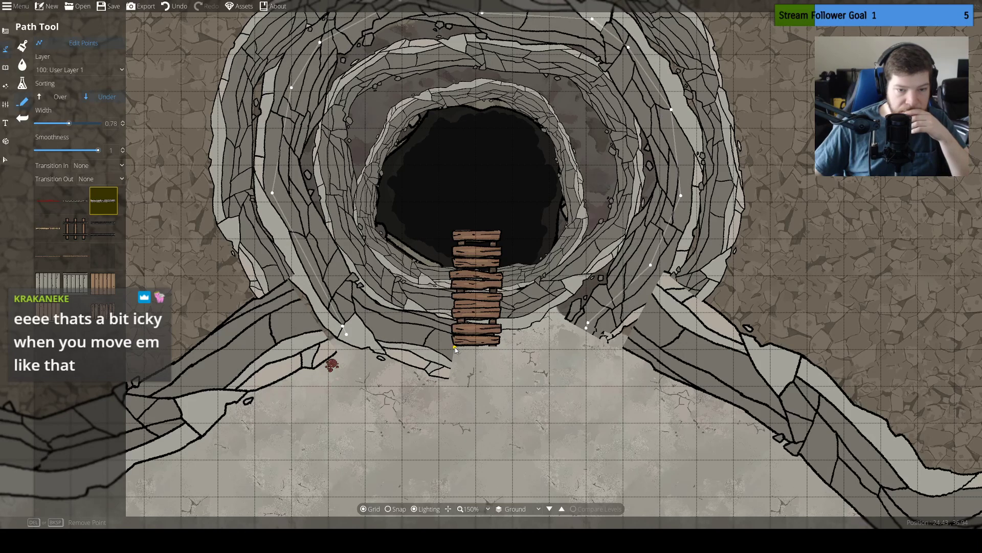
{"action": "left_click", "coordinate": [428, 344]}
{"action": "left_click_drag", "start_coordinate": [455, 348], "coordinate": [583, 331]}
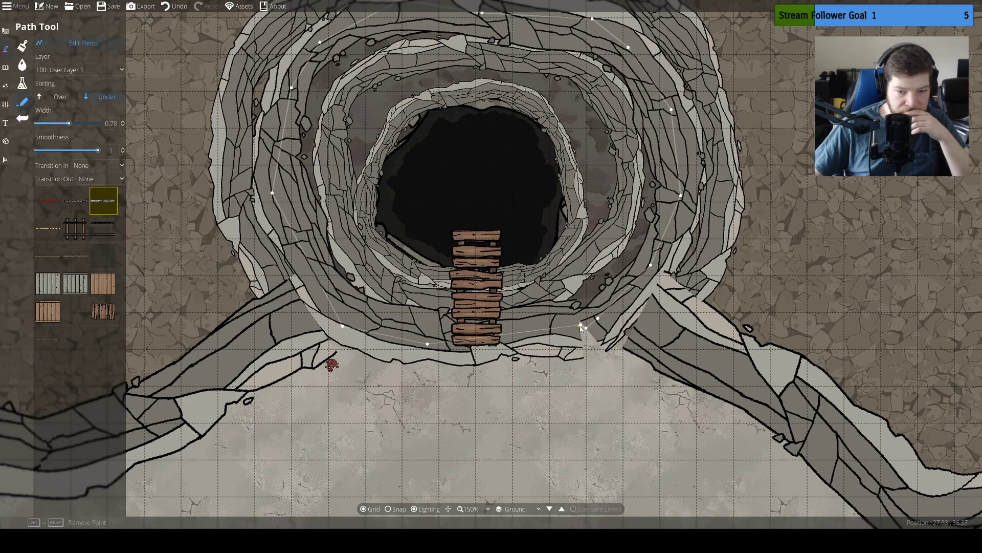
{"action": "left_click_drag", "start_coordinate": [580, 326], "coordinate": [575, 327]}
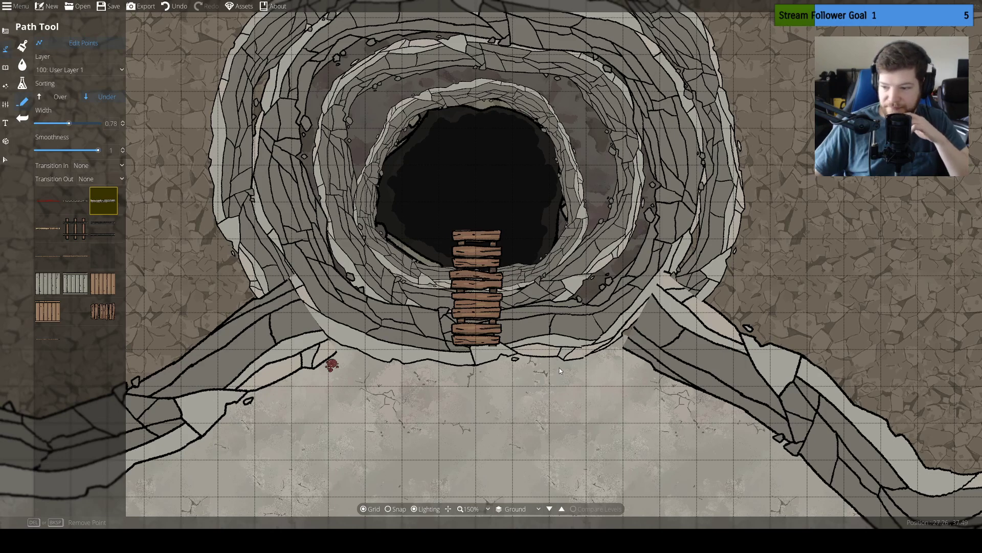
{"action": "left_click_drag", "start_coordinate": [479, 317], "coordinate": [476, 409]}
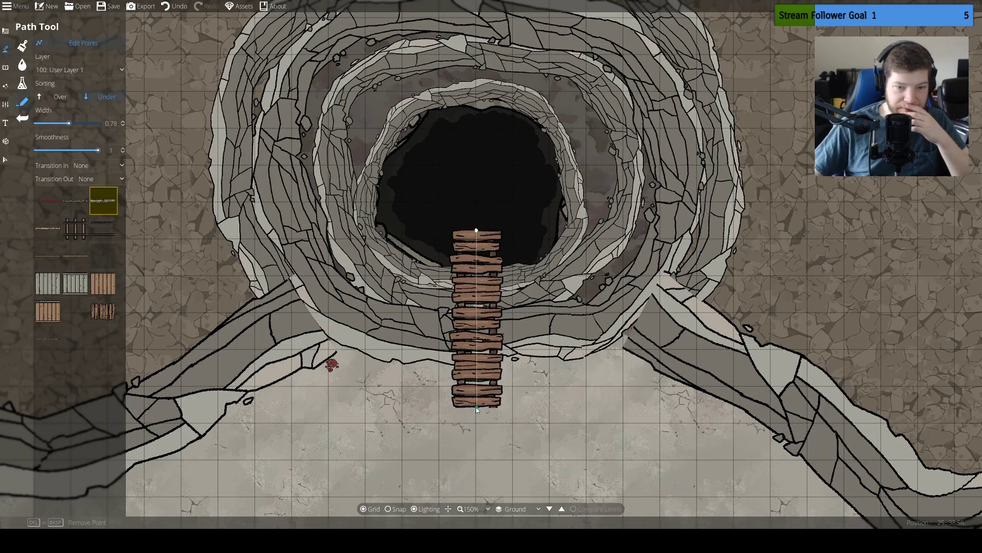
Move the west and east cliff paths that meet the sinkhole entrance to layer -400: Below Ground
{"action": "left_click_drag", "start_coordinate": [576, 369], "coordinate": [547, 327]}
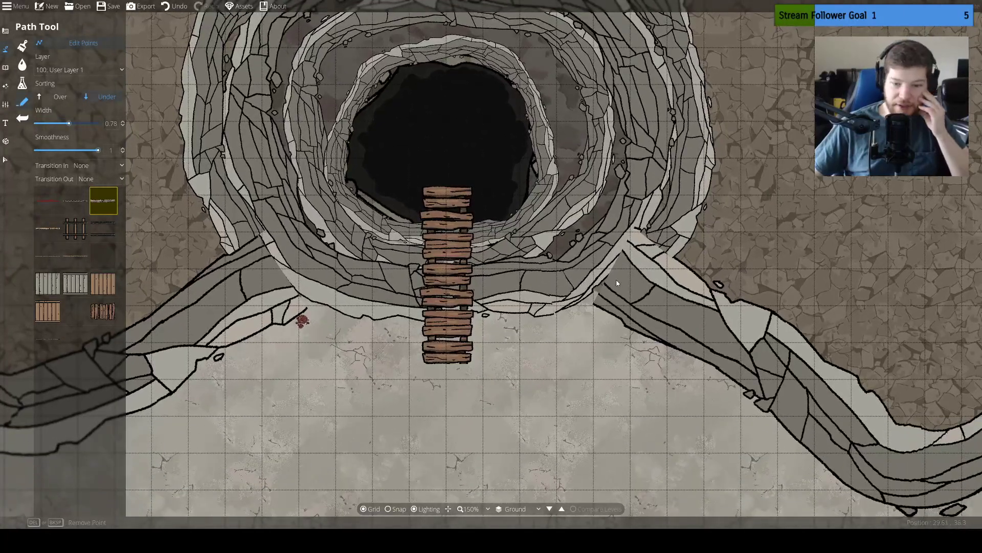
{"action": "left_click", "coordinate": [6, 160]}
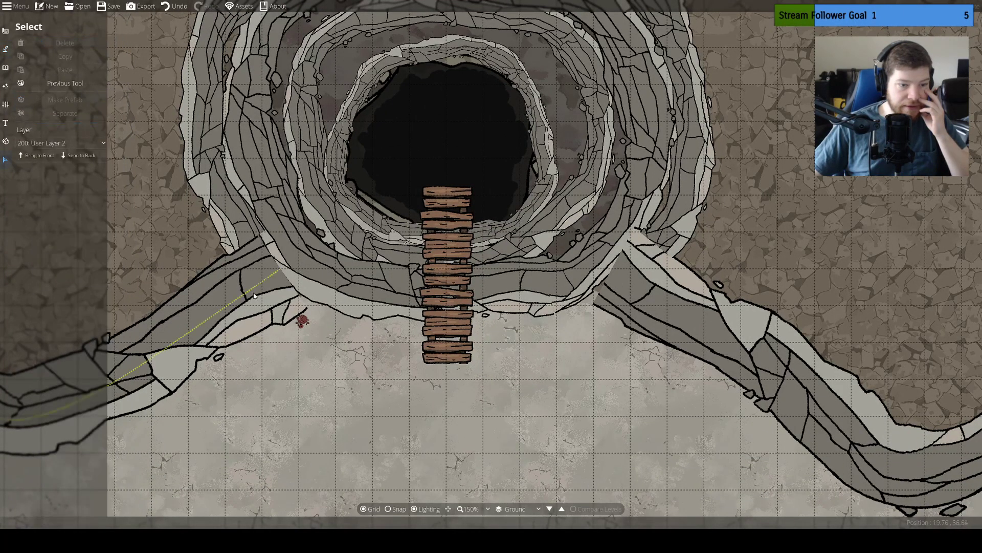
{"action": "left_click", "coordinate": [251, 291]}
{"action": "left_click", "coordinate": [74, 143]}
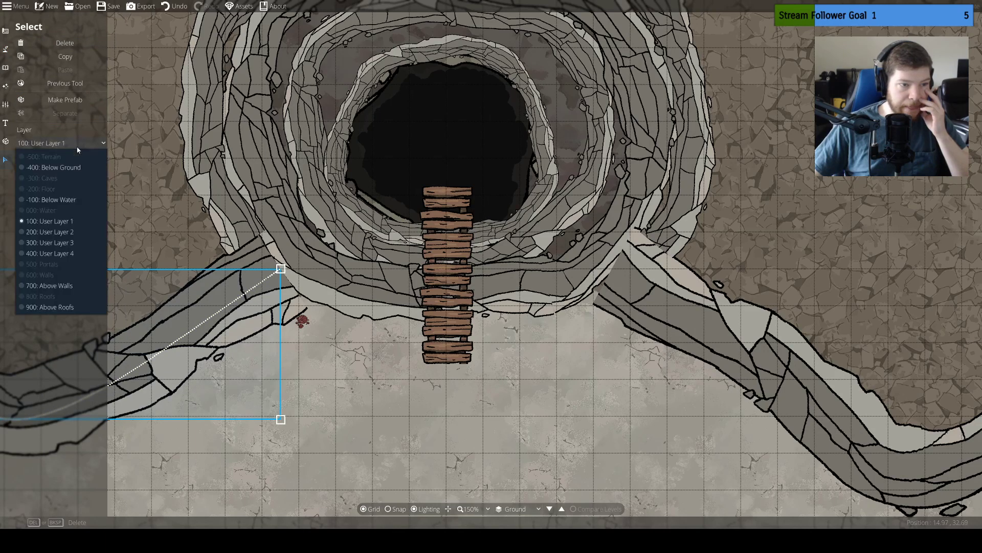
{"action": "left_click", "coordinate": [64, 169]}
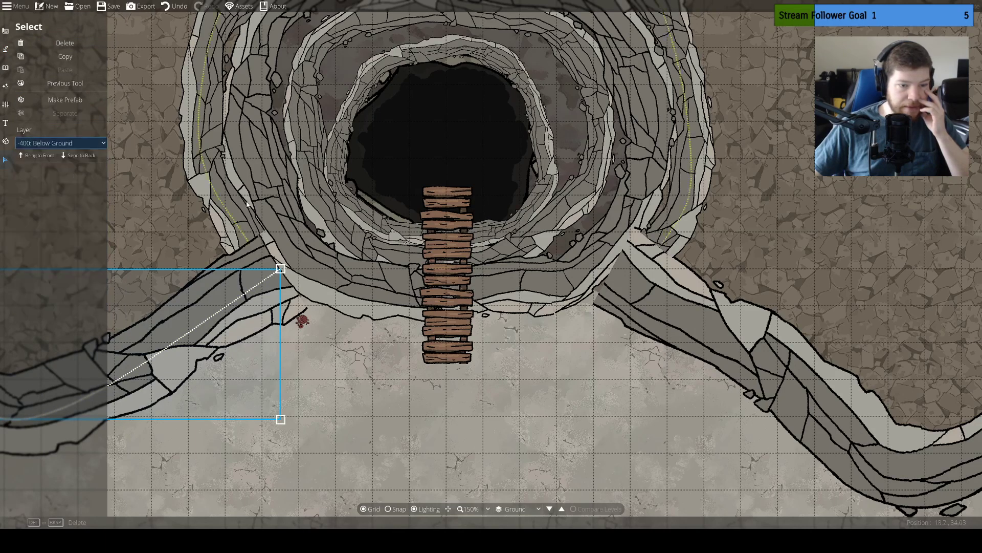
{"action": "left_click", "coordinate": [669, 293]}
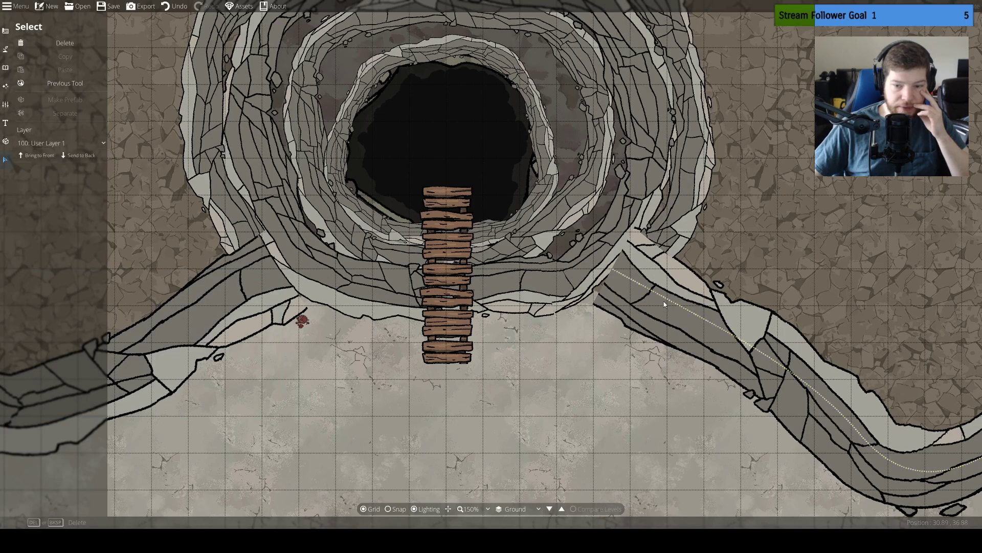
{"action": "left_click", "coordinate": [664, 301]}
{"action": "left_click", "coordinate": [77, 143]}
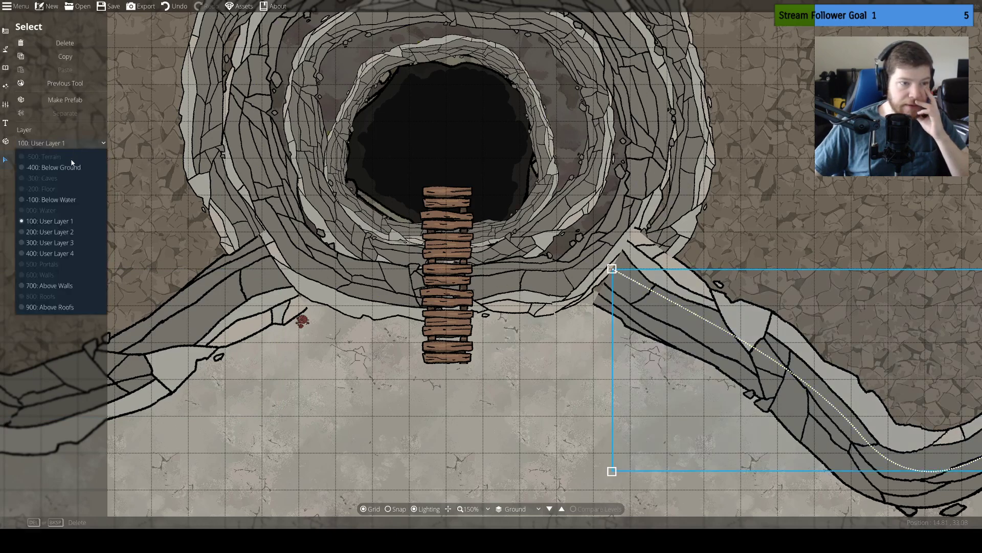
{"action": "left_click", "coordinate": [72, 169]}
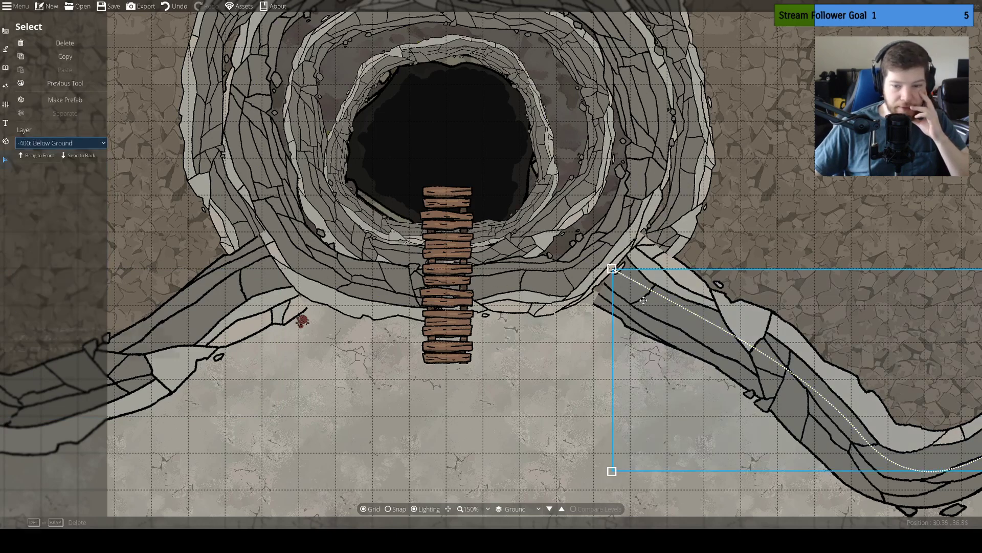
Adjust the sinkhole-side end points of the east and west cliff paths so they tuck under the closed cliff ring
{"action": "left_click", "coordinate": [6, 48]}
{"action": "left_click", "coordinate": [50, 84]}
{"action": "left_click", "coordinate": [42, 101]}
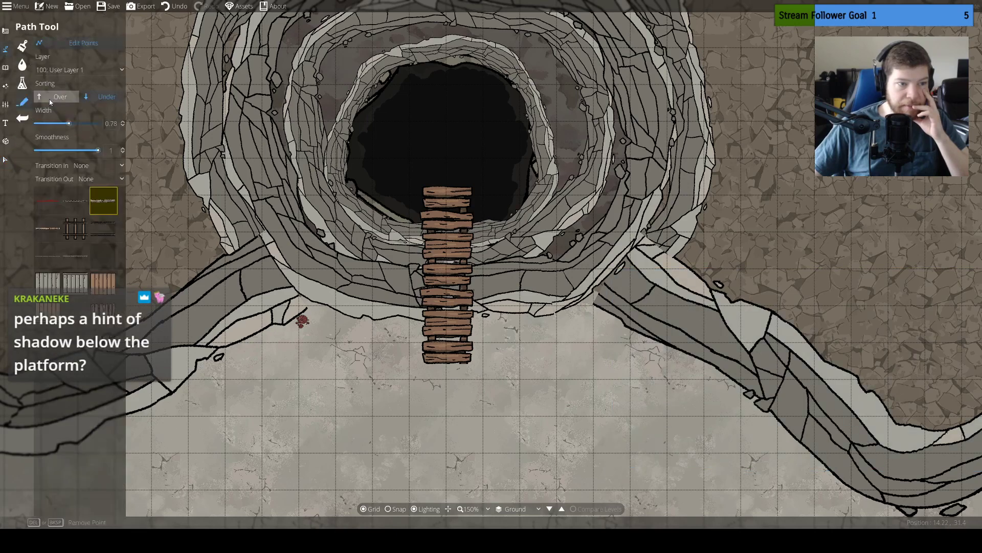
{"action": "left_click", "coordinate": [660, 300]}
{"action": "left_click_drag", "start_coordinate": [615, 268], "coordinate": [611, 262]}
{"action": "key", "text": "Escape"}
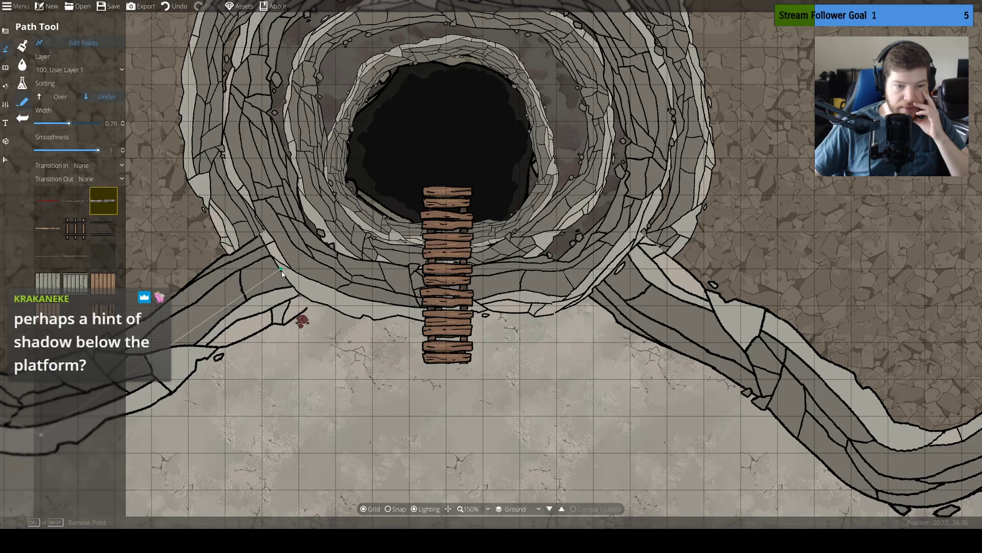
{"action": "left_click_drag", "start_coordinate": [273, 279], "coordinate": [298, 269]}
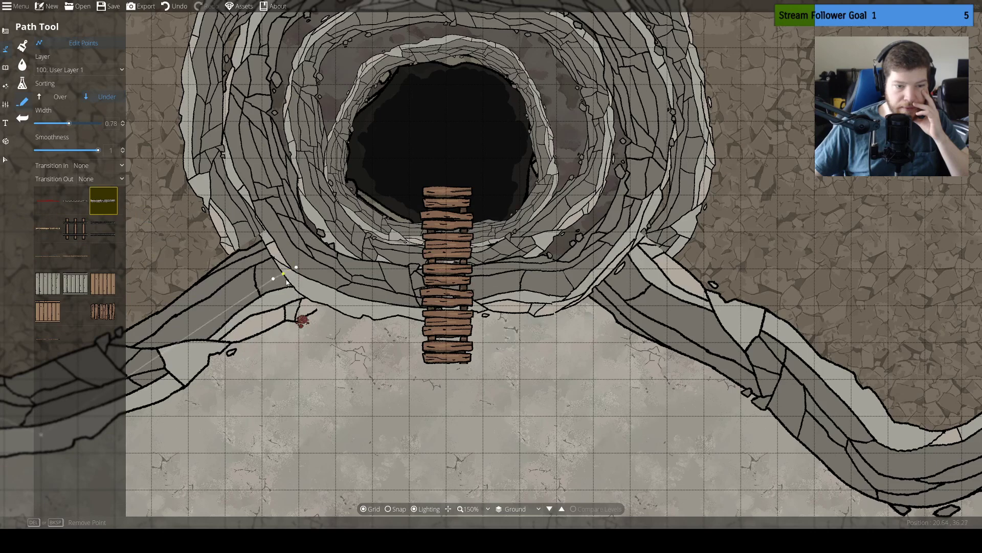
Nudge the west cliff's end point further under the closed ring, and select the plank path to check its layer
{"action": "left_click_drag", "start_coordinate": [298, 271], "coordinate": [288, 256]}
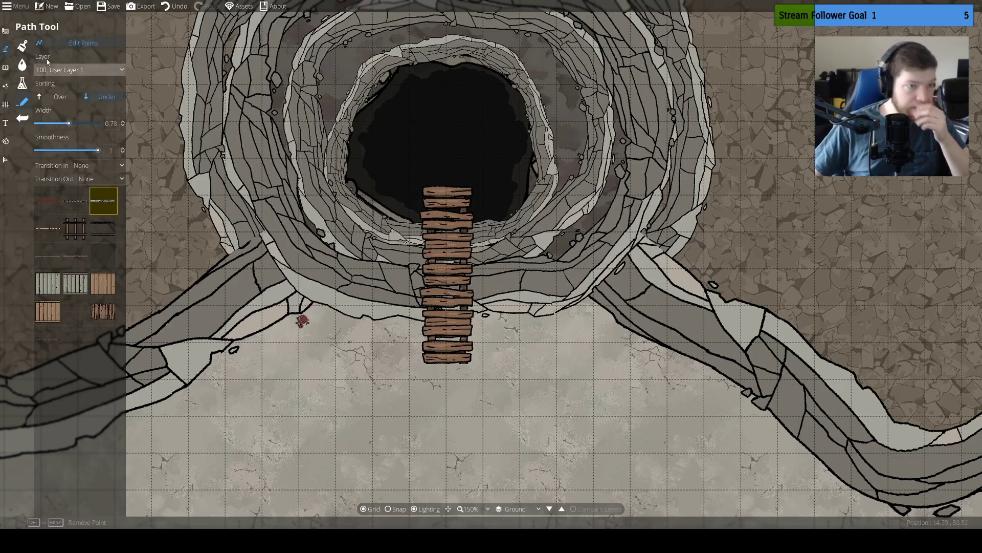
{"action": "left_click", "coordinate": [5, 103]}
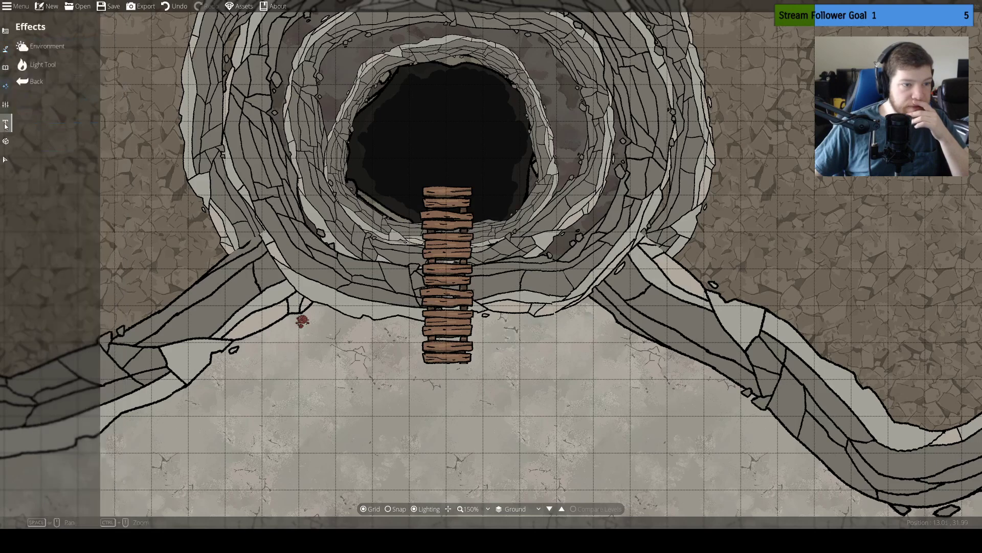
{"action": "left_click", "coordinate": [5, 159]}
{"action": "left_click", "coordinate": [471, 282]}
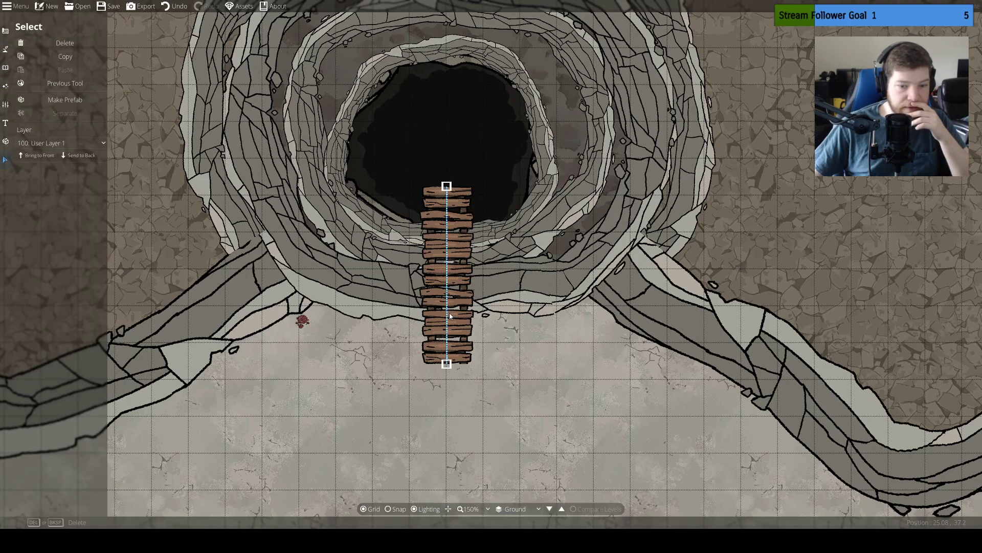
Try a shadow path of width 0.78 at the south end of the planks on layer 100: User Layer 1
{"action": "left_click", "coordinate": [6, 47]}
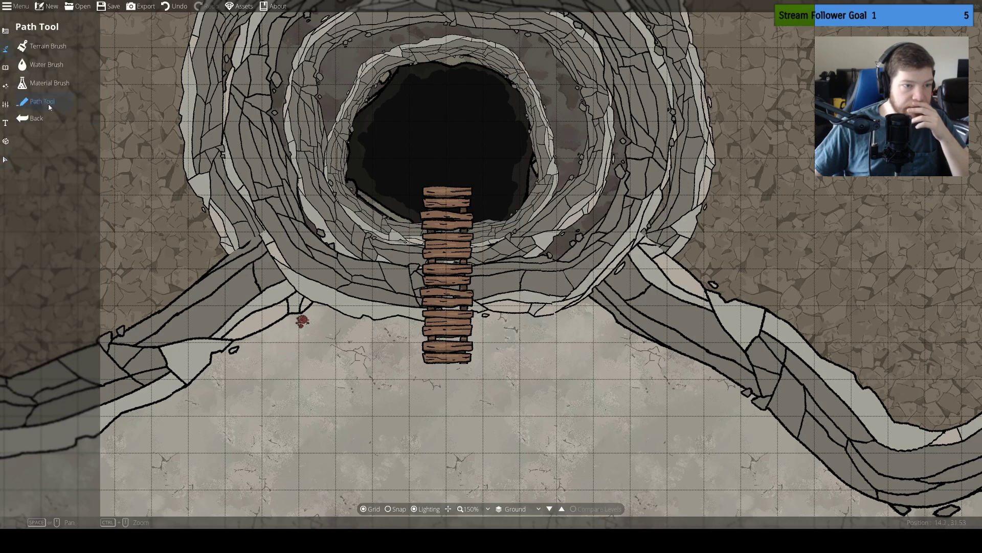
{"action": "left_click", "coordinate": [48, 101]}
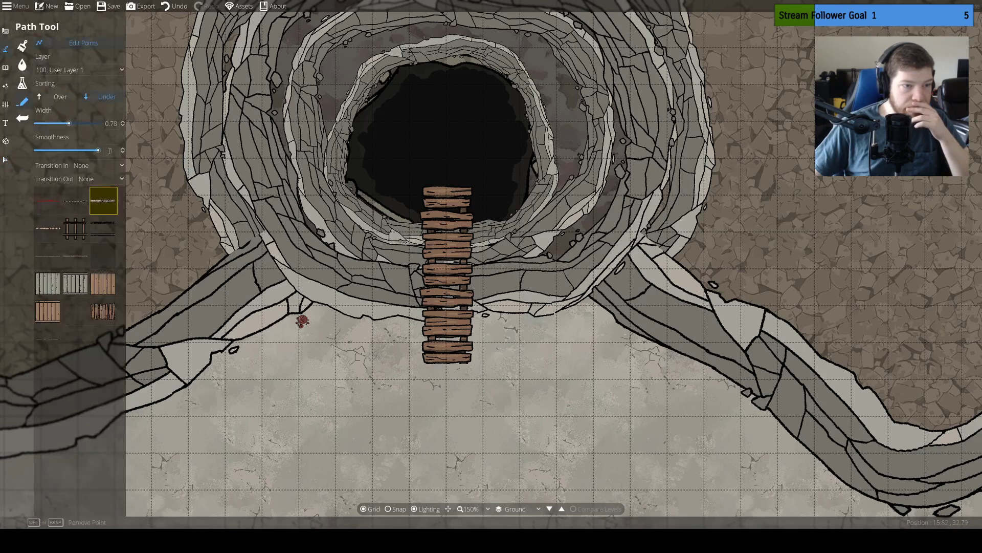
{"action": "left_click", "coordinate": [112, 251]}
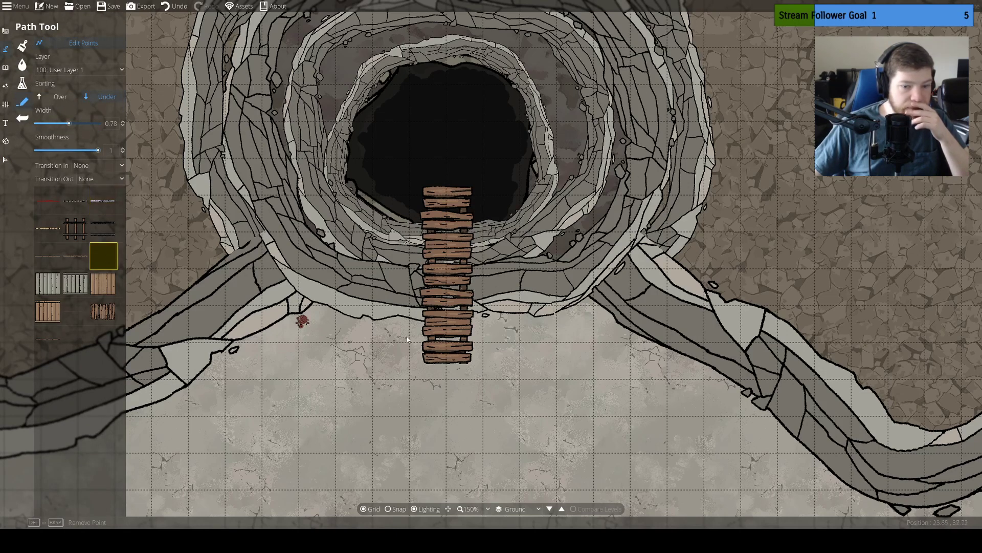
{"action": "left_click", "coordinate": [447, 186]}
{"action": "left_click", "coordinate": [448, 366]}
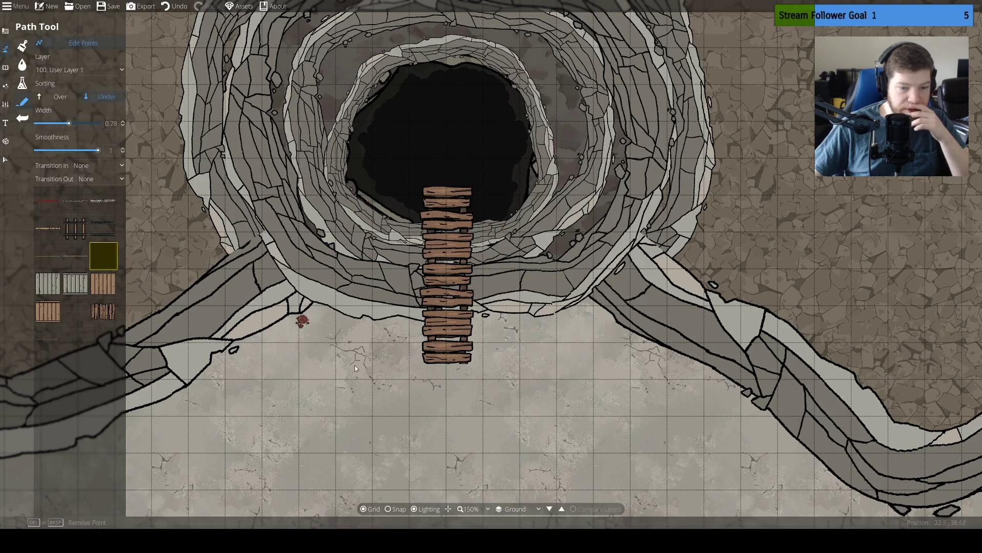
{"action": "left_click", "coordinate": [452, 369]}
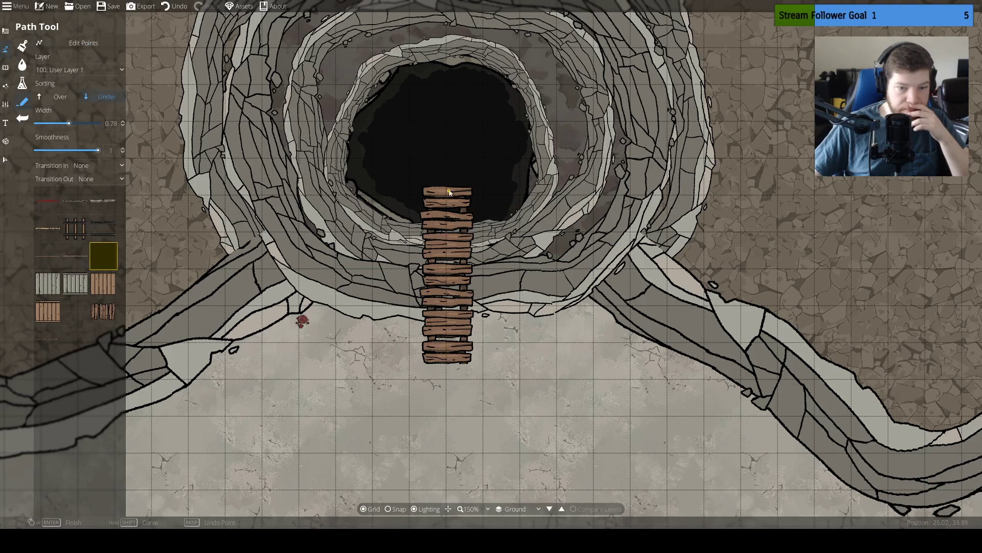
{"action": "right_click", "coordinate": [509, 363]}
{"action": "left_click", "coordinate": [174, 6]}
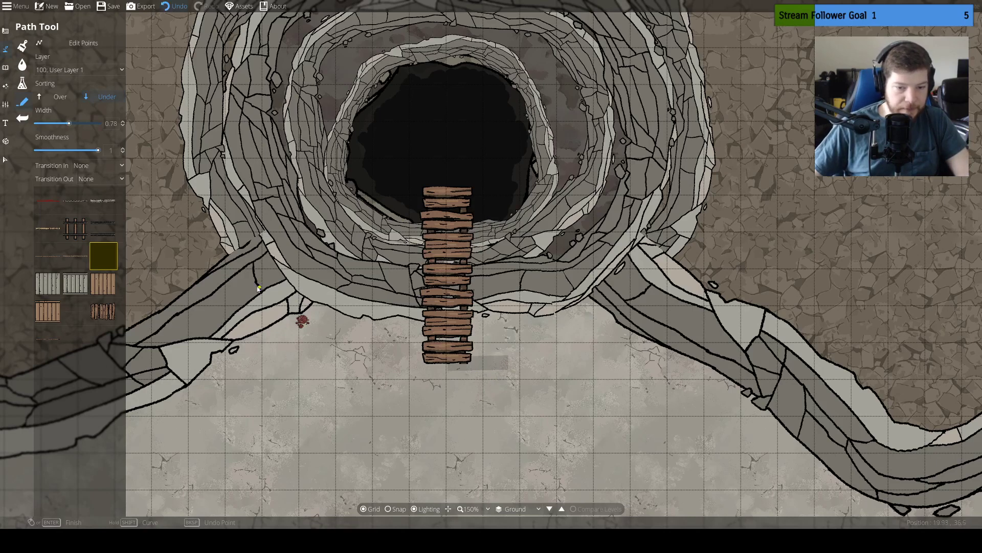
{"action": "key", "text": "ctrl+z"}
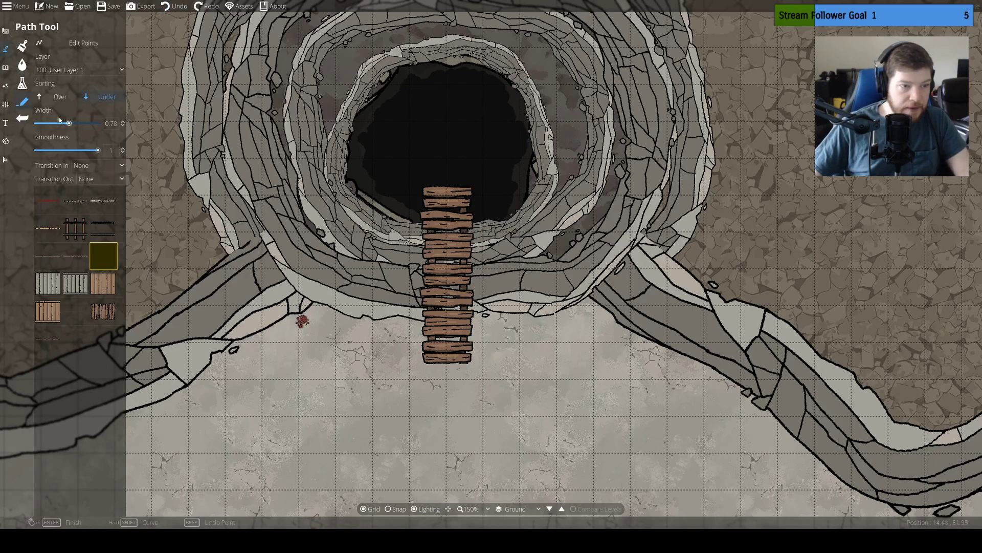
Try wider shadow paths just south of the planks, using widths 5 and 2.12
{"action": "left_click_drag", "start_coordinate": [68, 123], "coordinate": [98, 123]}
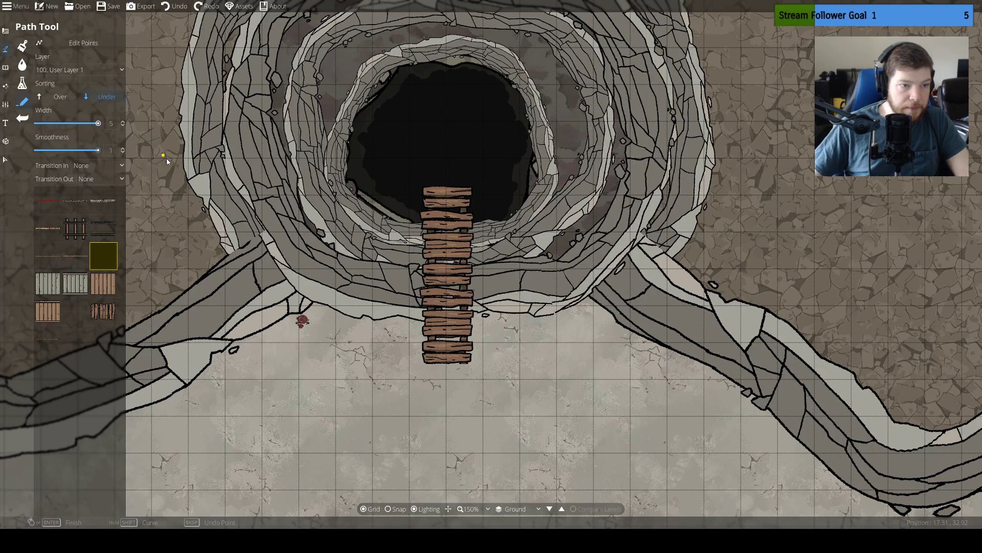
{"action": "left_click", "coordinate": [447, 399]}
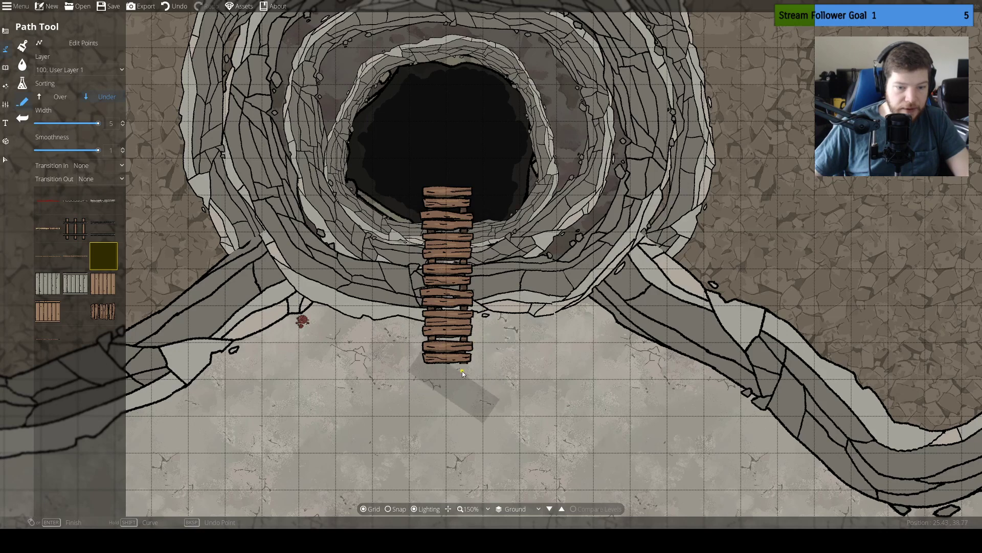
{"action": "key", "text": "ctrl+z"}
{"action": "left_click_drag", "start_coordinate": [98, 124], "coordinate": [83, 123]}
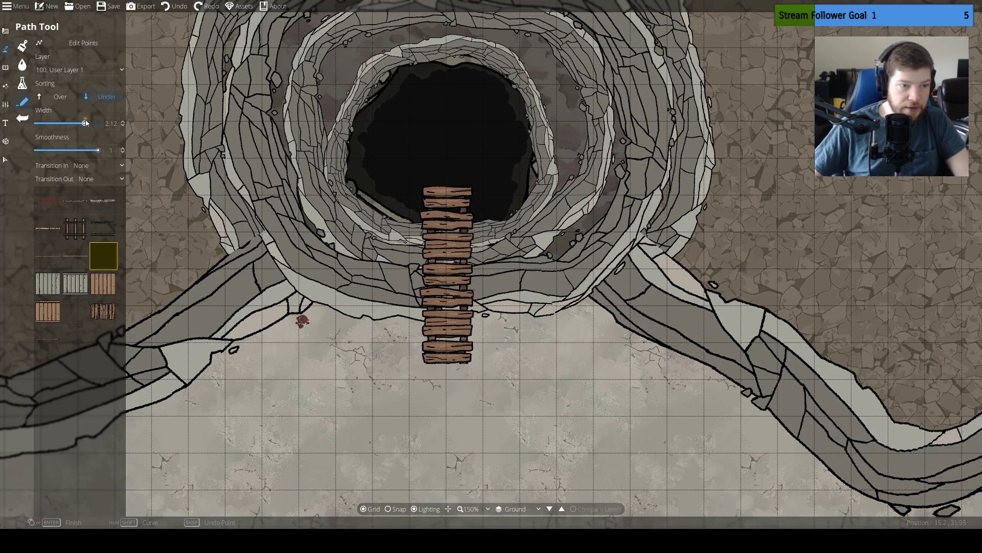
{"action": "left_click", "coordinate": [447, 381]}
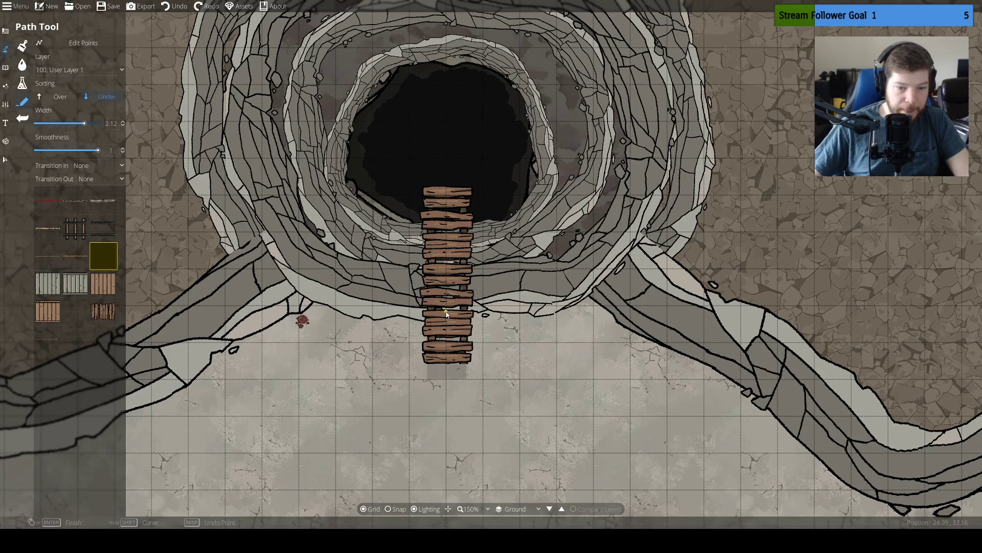
{"action": "key", "text": "ctrl+z"}
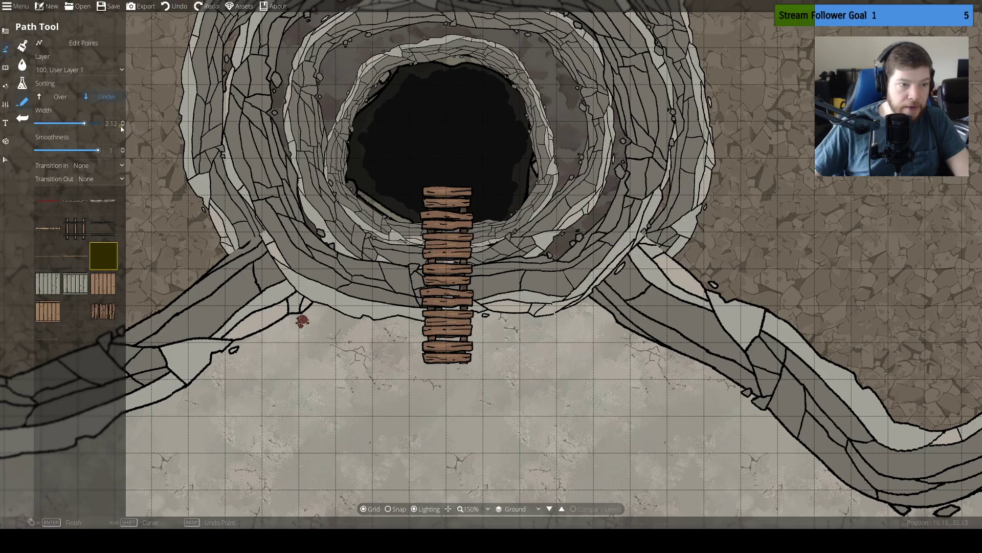
Try a shadow path along the length of the planks' east side on layer 200: User Layer 2
{"action": "left_click", "coordinate": [80, 71]}
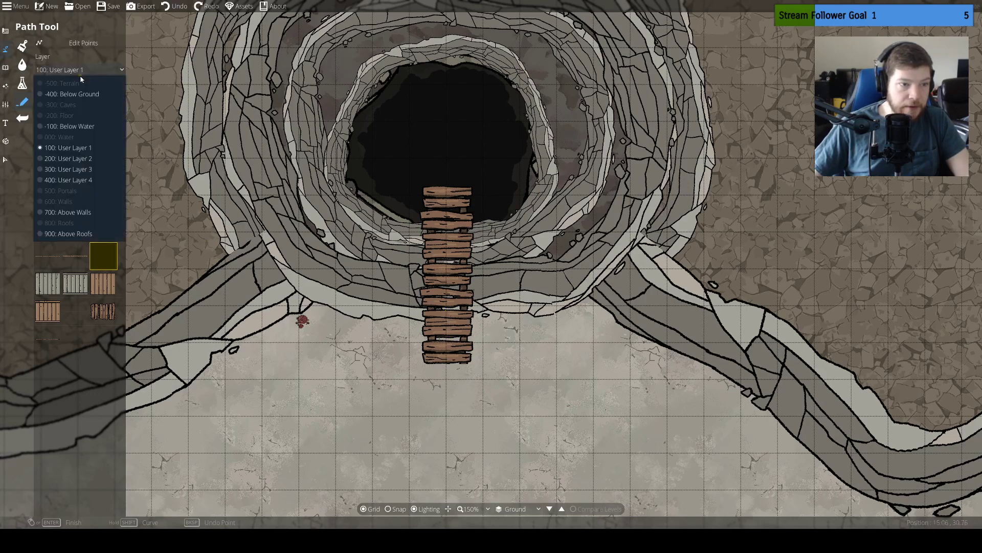
{"action": "left_click", "coordinate": [95, 159]}
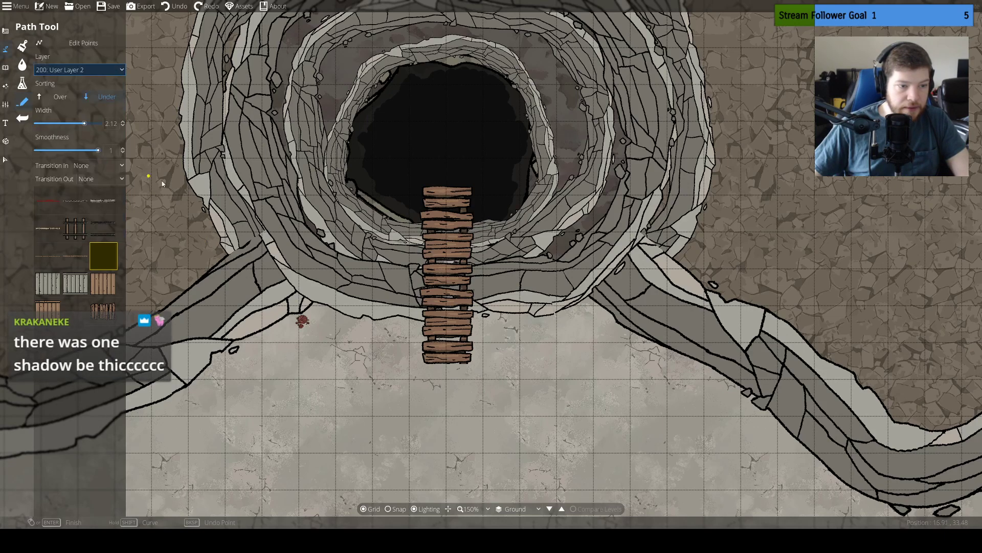
{"action": "left_click", "coordinate": [453, 363]}
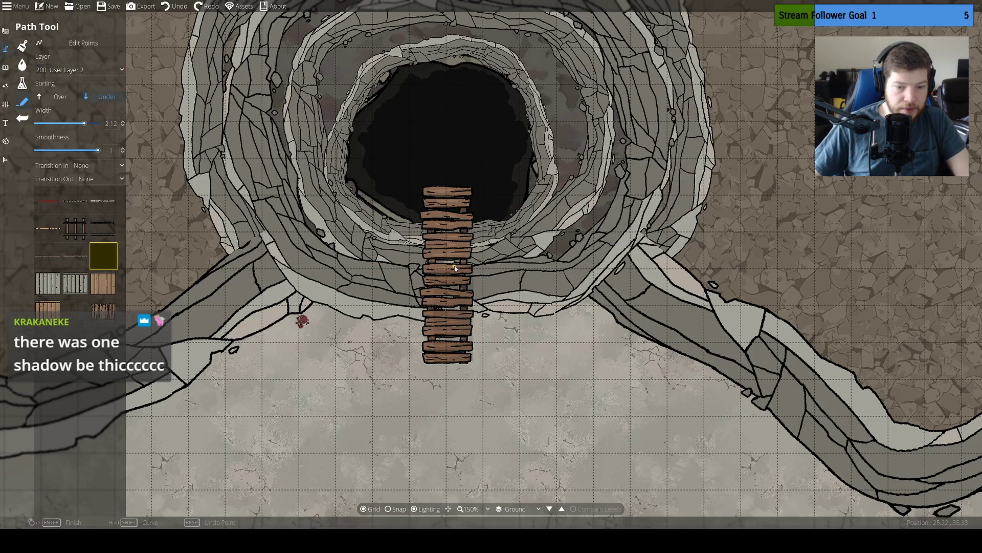
{"action": "right_click", "coordinate": [462, 197]}
{"action": "key", "text": "ctrl+z"}
{"action": "left_click", "coordinate": [469, 363]}
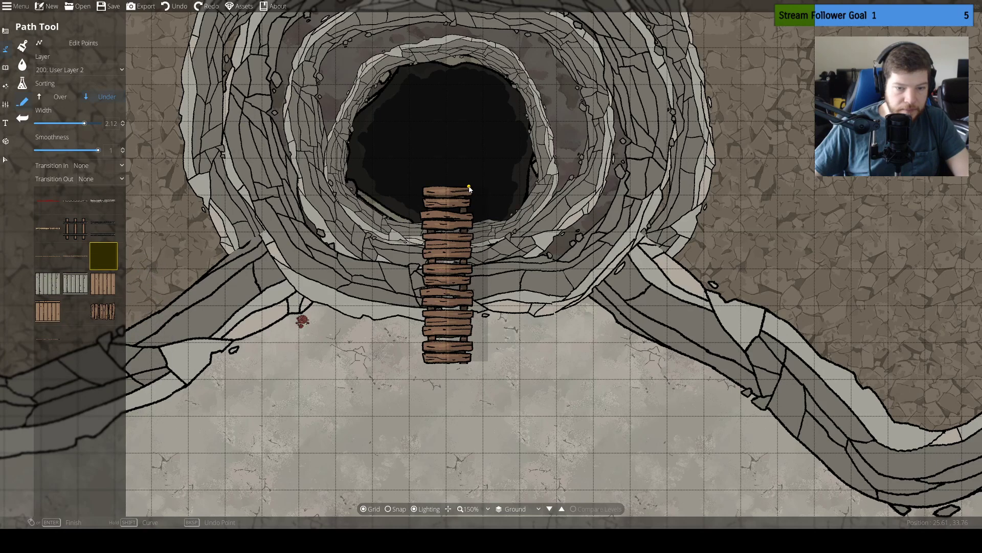
{"action": "right_click", "coordinate": [469, 188]}
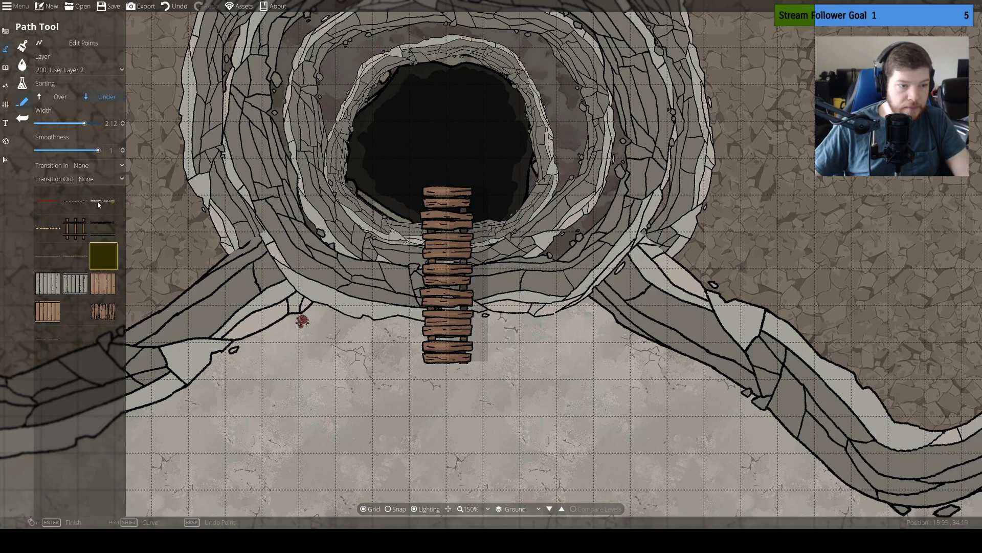
Set the path layer back to 100: User Layer 1 and undo the shadow path beside the planks
{"action": "left_click", "coordinate": [5, 159]}
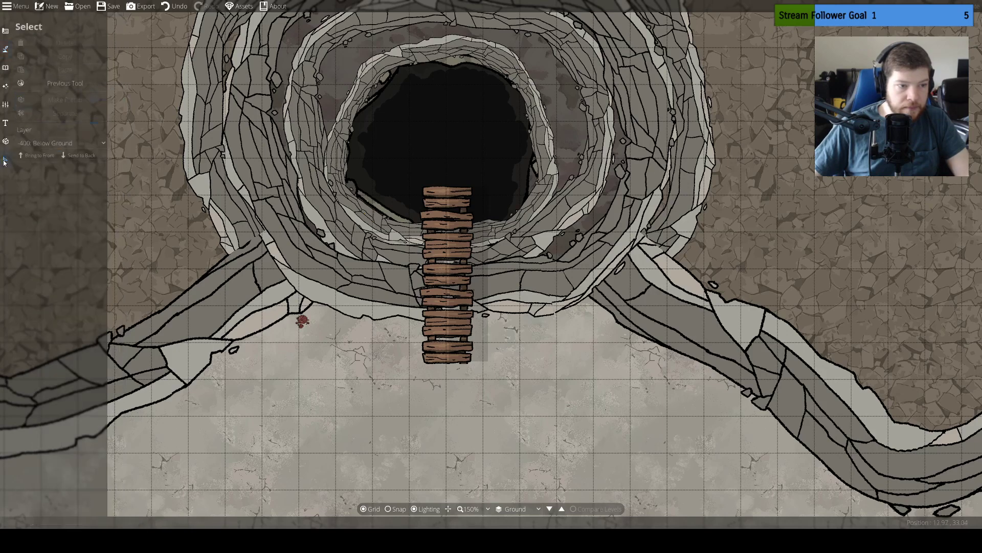
{"action": "left_click", "coordinate": [482, 328]}
{"action": "left_click", "coordinate": [5, 49]}
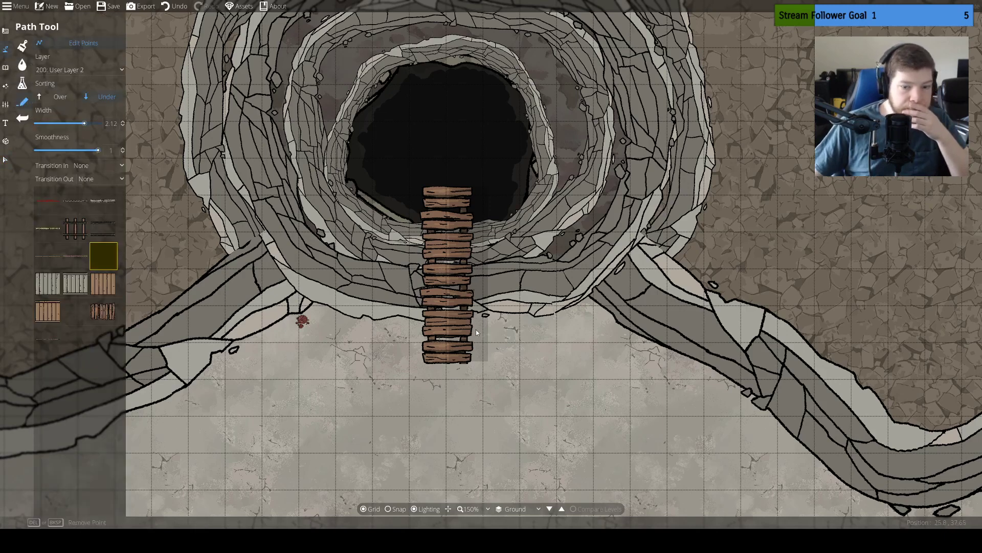
{"action": "left_click", "coordinate": [85, 72]}
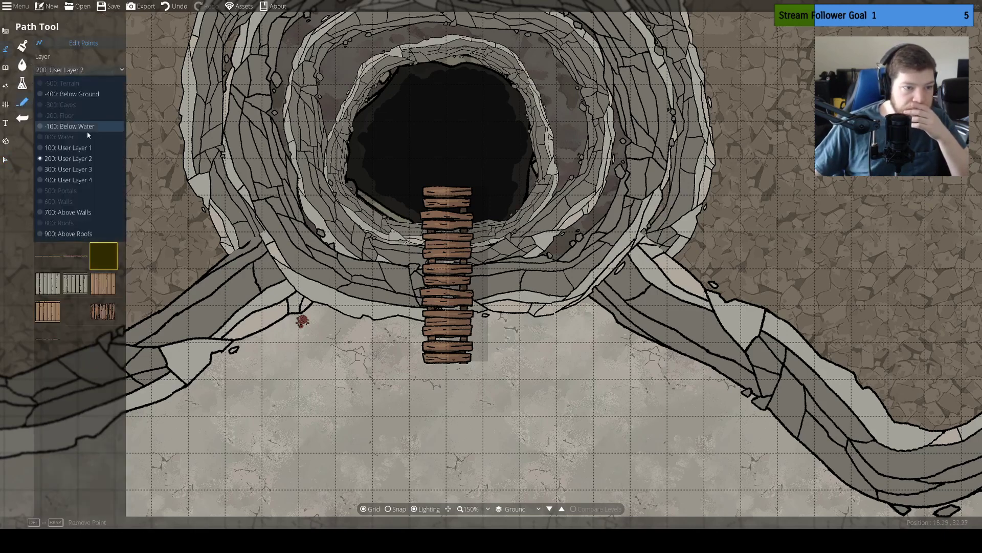
{"action": "left_click", "coordinate": [82, 148]}
{"action": "left_click", "coordinate": [473, 313]}
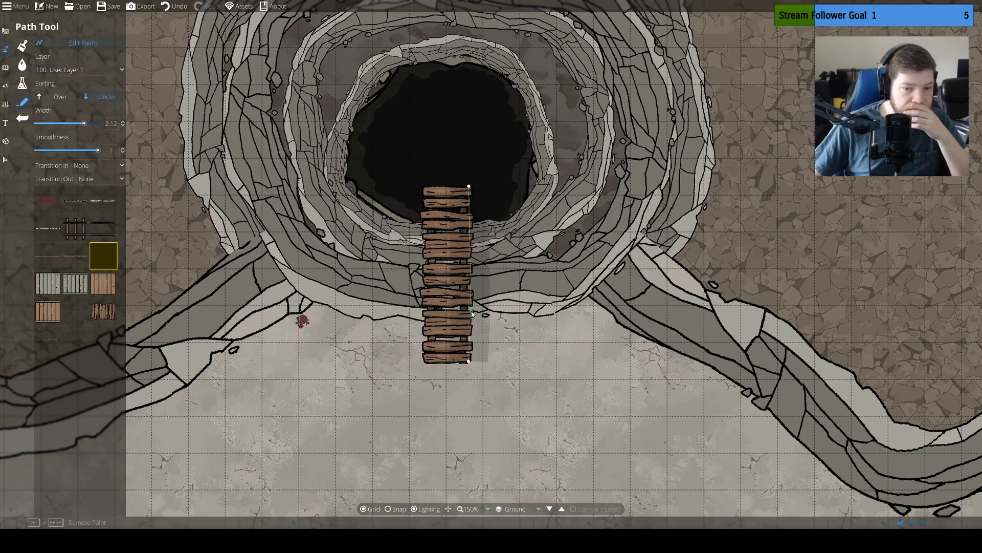
{"action": "key", "text": "ctrl+z"}
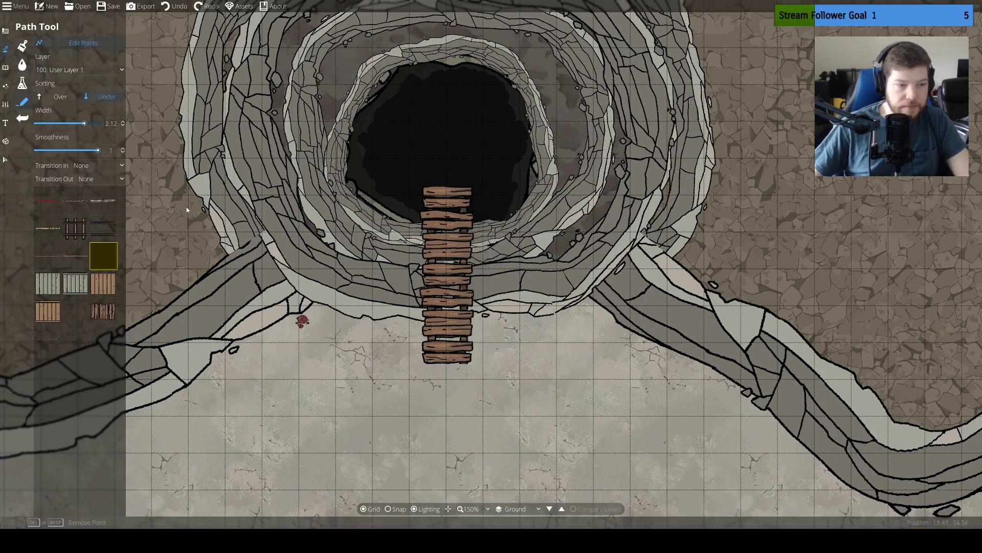
Try another shadow path along the planks on layer 100: User Layer 1, switching the sorting between Over and Under
{"action": "left_click", "coordinate": [7, 160]}
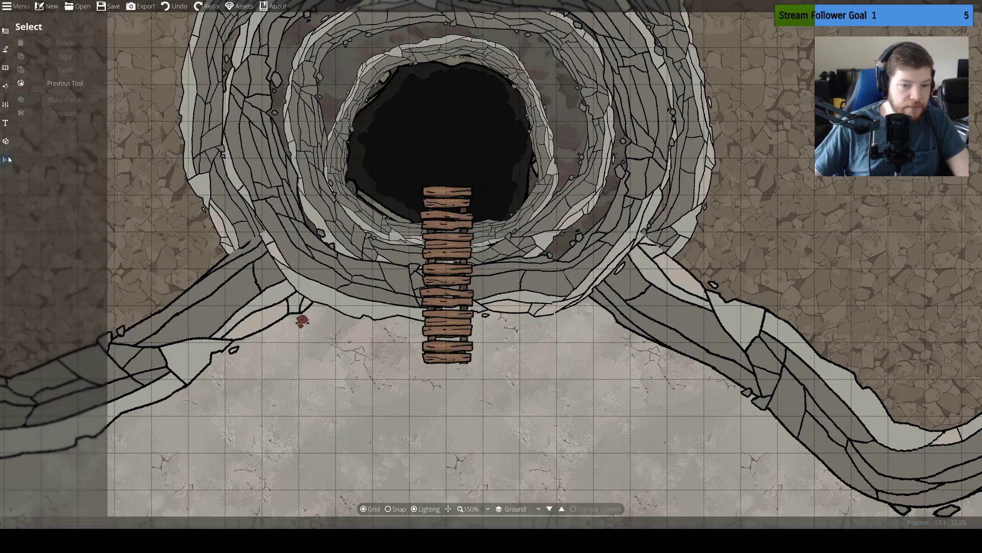
{"action": "left_click", "coordinate": [5, 49]}
{"action": "left_click", "coordinate": [22, 101]}
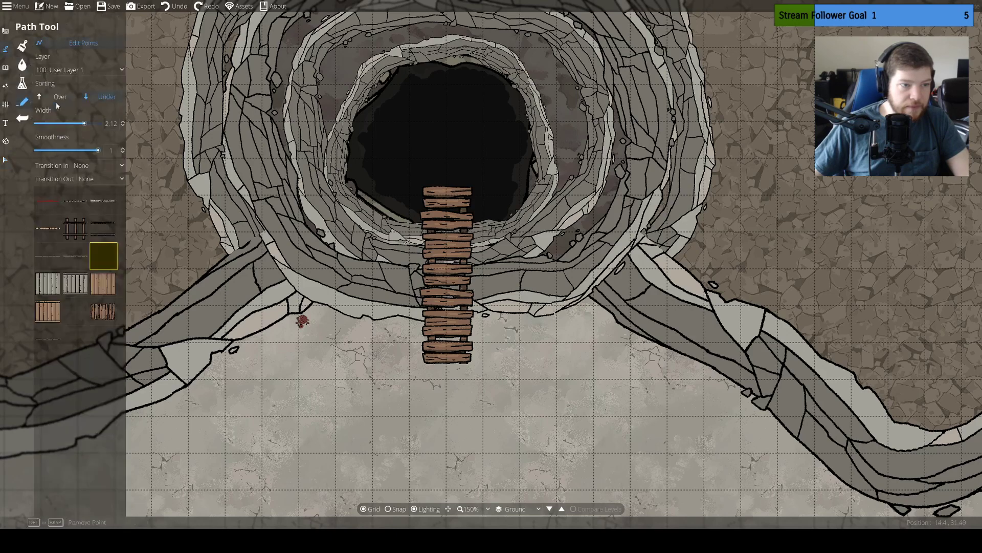
{"action": "left_click", "coordinate": [88, 68]}
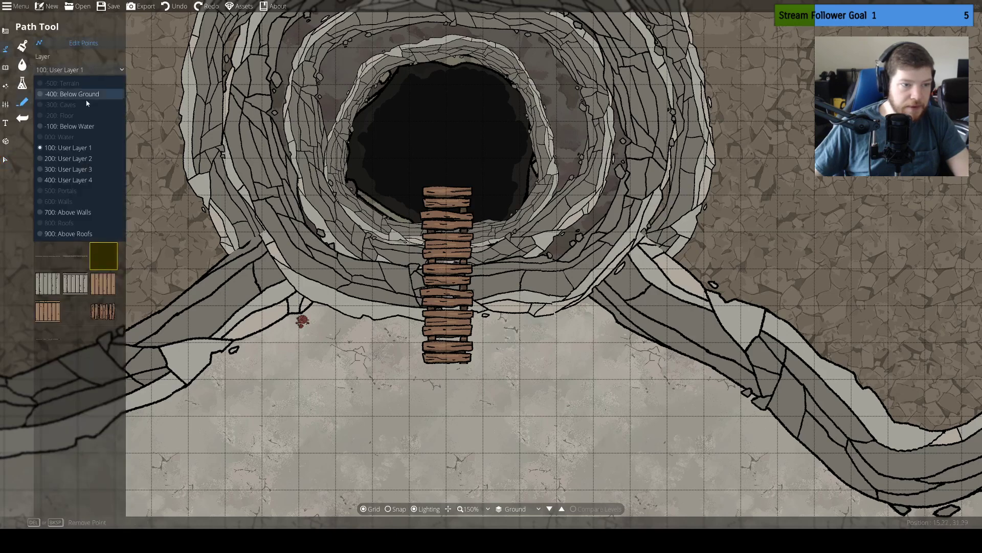
{"action": "left_click", "coordinate": [82, 149]}
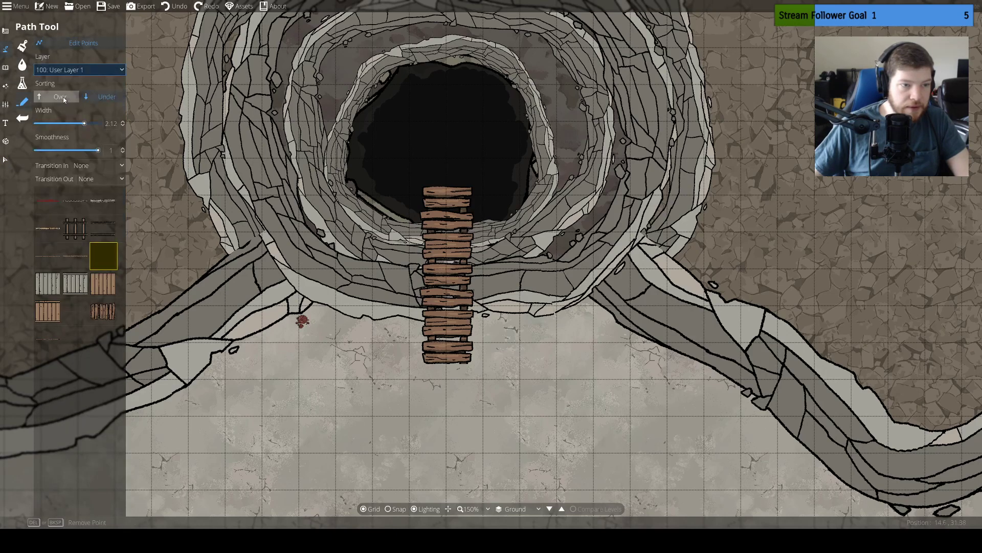
{"action": "left_click", "coordinate": [462, 366]}
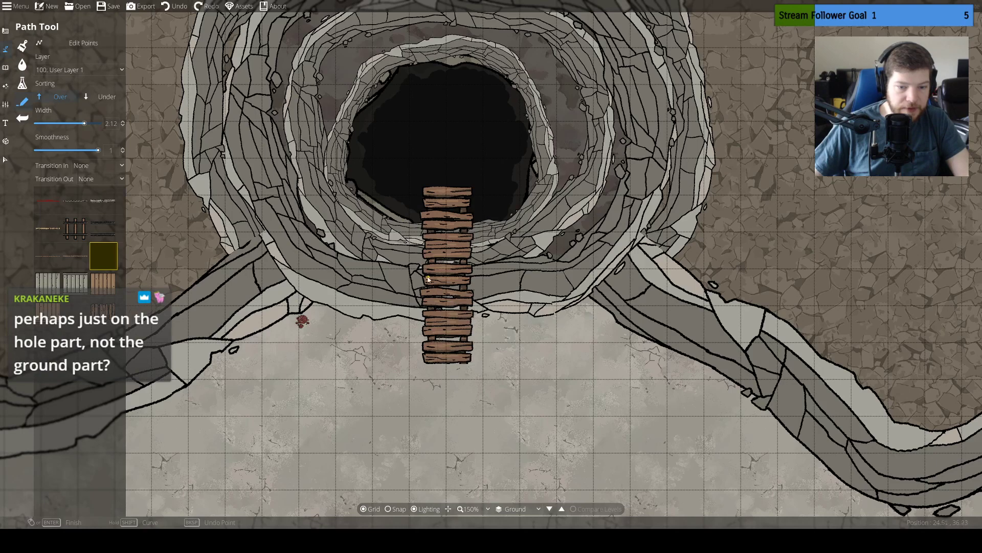
{"action": "left_click", "coordinate": [101, 92]}
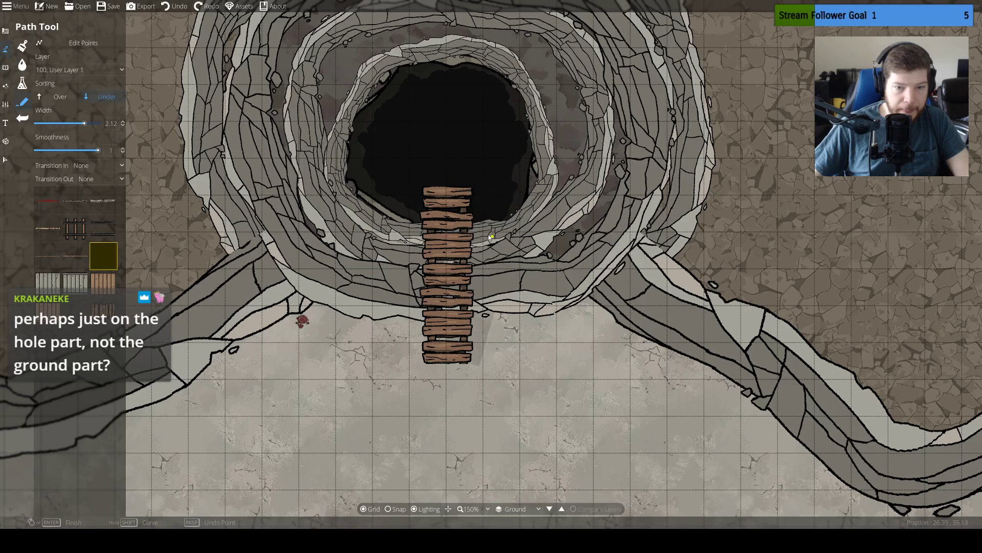
{"action": "left_click", "coordinate": [459, 191]}
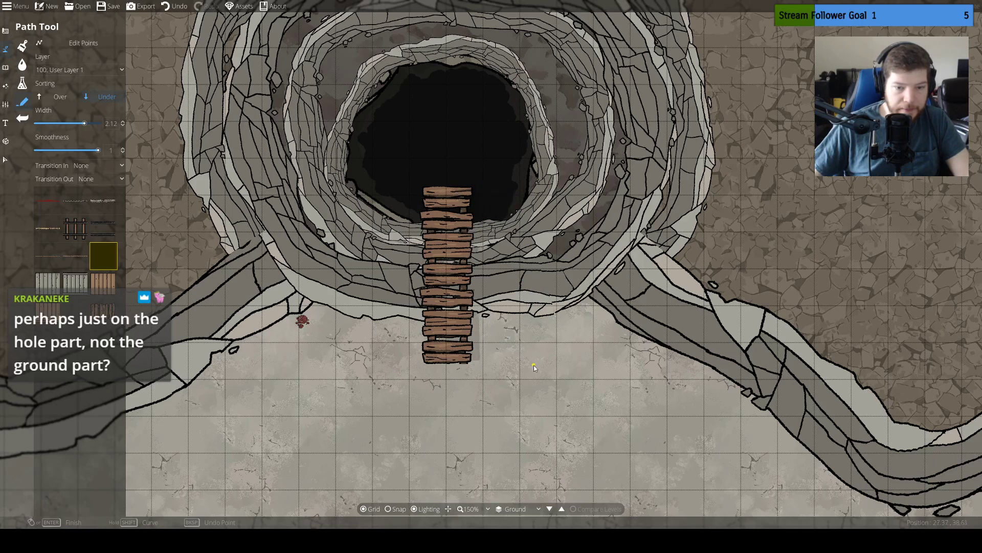
{"action": "key", "text": "ctrl+z"}
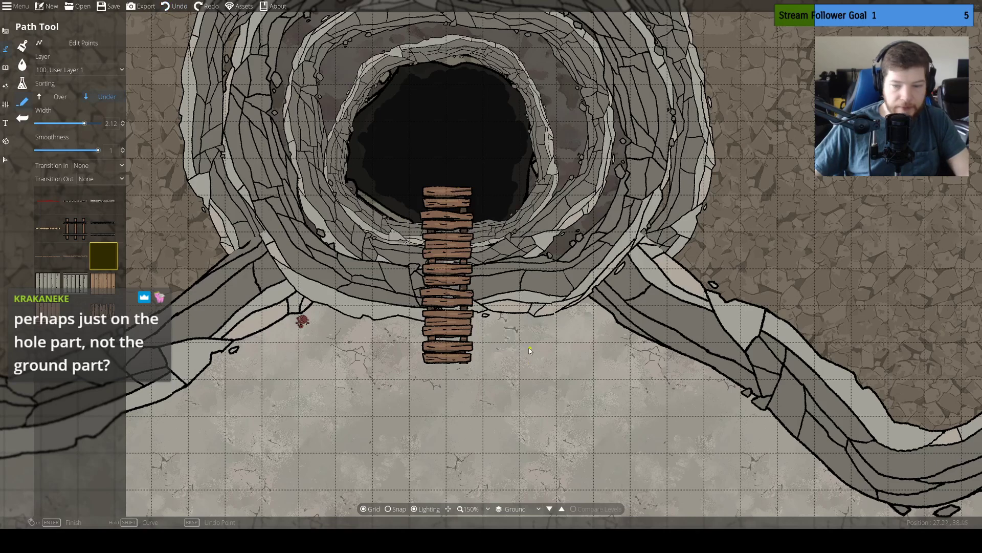
{"action": "left_click", "coordinate": [5, 159]}
{"action": "left_click", "coordinate": [382, 293]}
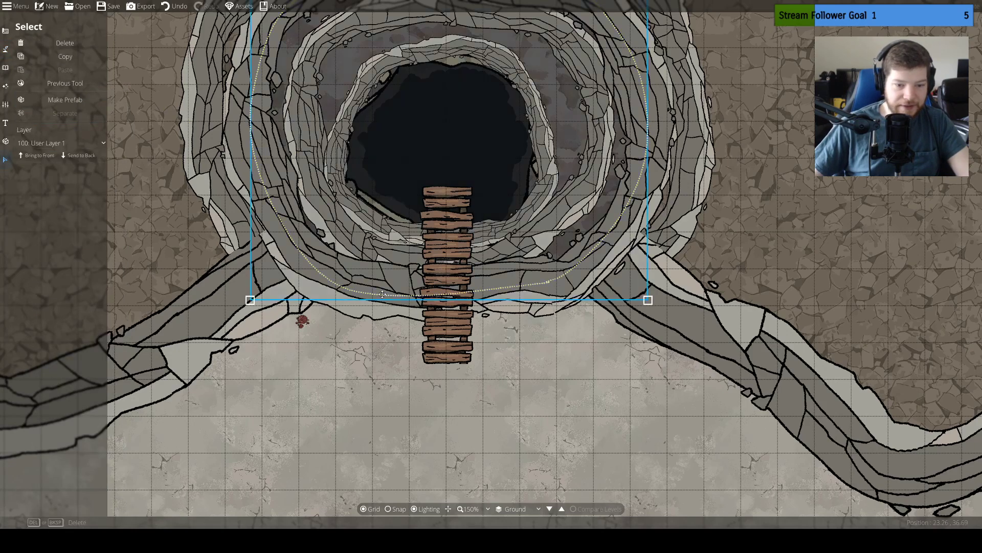
{"action": "left_click", "coordinate": [381, 250]}
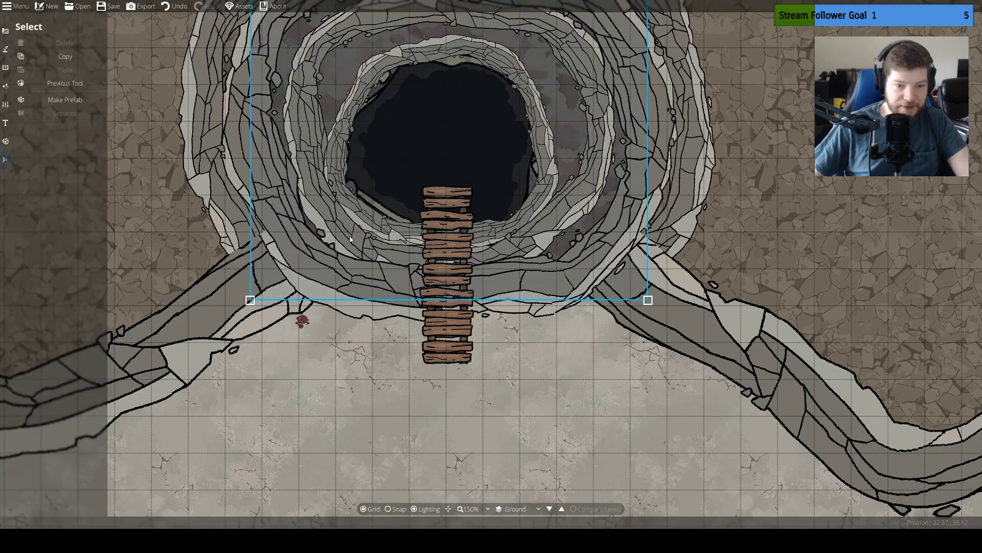
{"action": "left_click", "coordinate": [323, 271]}
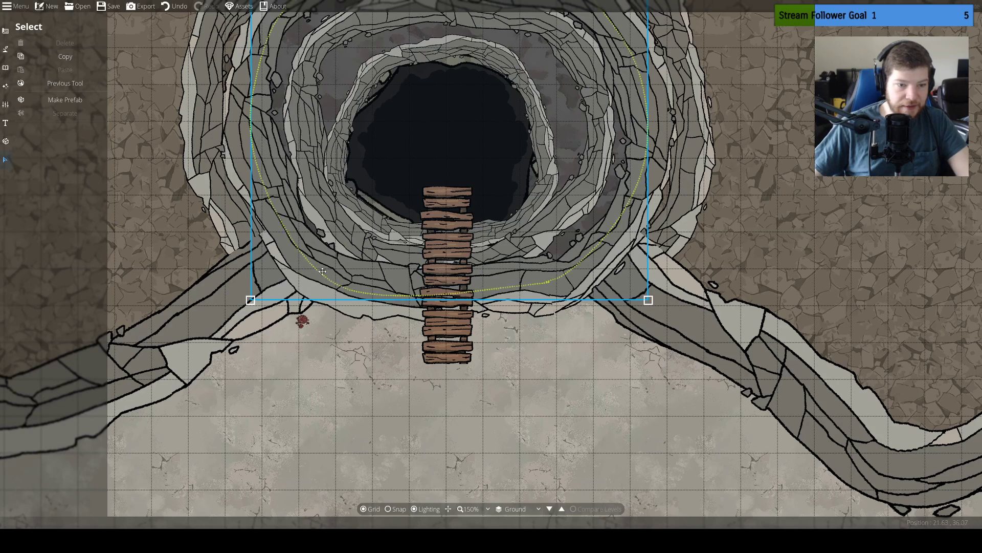
{"action": "key", "text": "ctrl+z"}
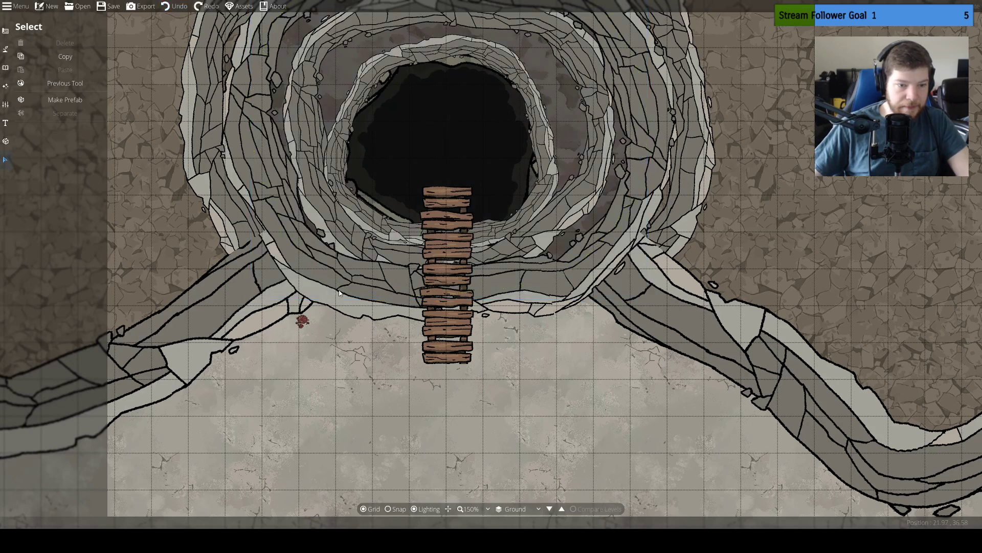
Edit the path points of the third cliff ring from the pit, removing the one at its southwest bend
{"action": "left_click", "coordinate": [4, 48]}
{"action": "left_click", "coordinate": [42, 101]}
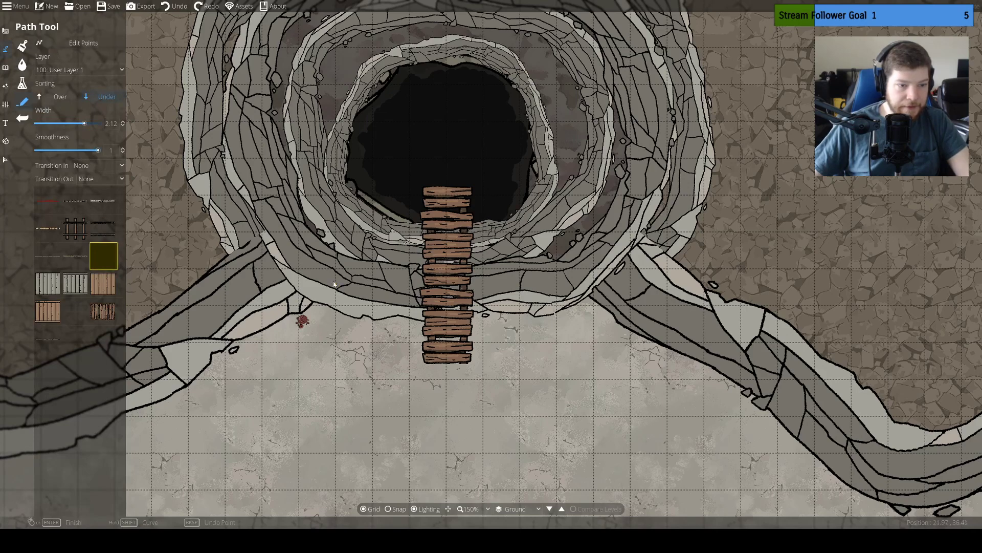
{"action": "left_click", "coordinate": [71, 43]}
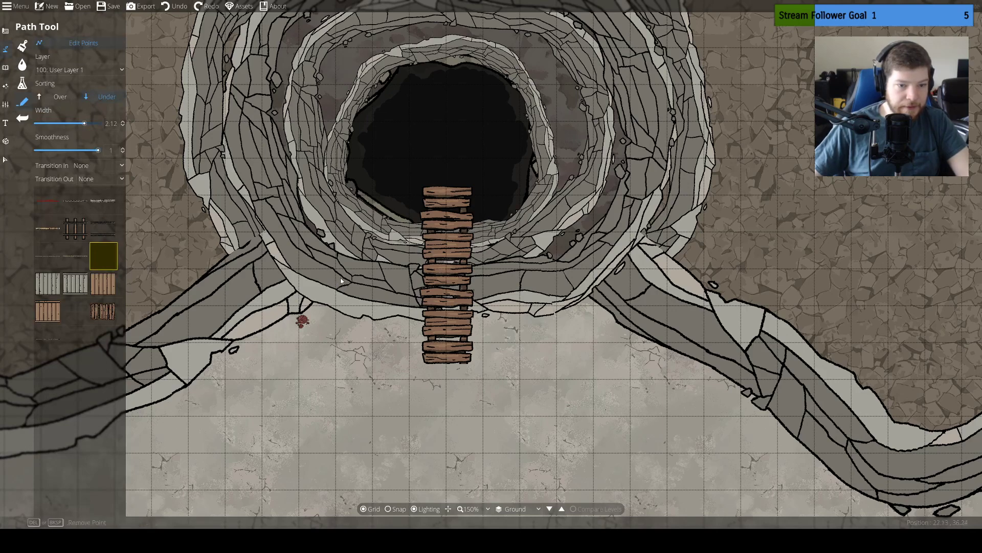
{"action": "left_click", "coordinate": [300, 253]}
{"action": "key", "text": "Delete"}
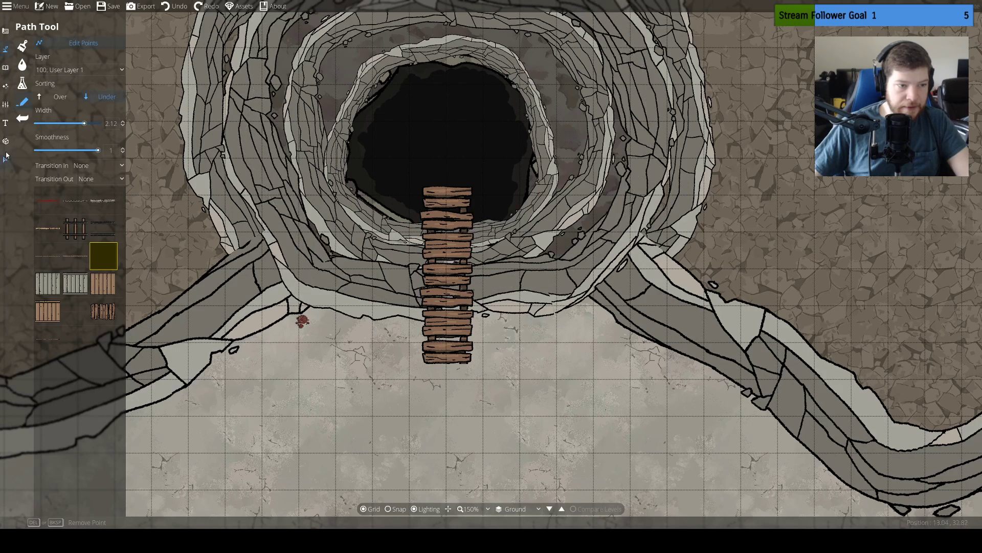
Try moving the third cliff ring to layer -400: Below Ground, undo the change, and clear the selection
{"action": "left_click", "coordinate": [5, 158]}
{"action": "left_click", "coordinate": [293, 240]}
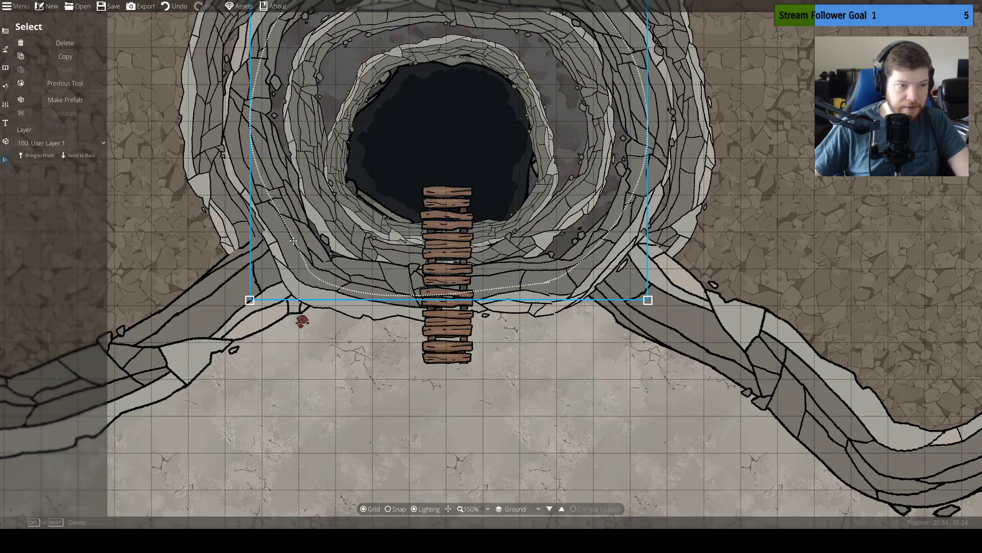
{"action": "left_click", "coordinate": [90, 144]}
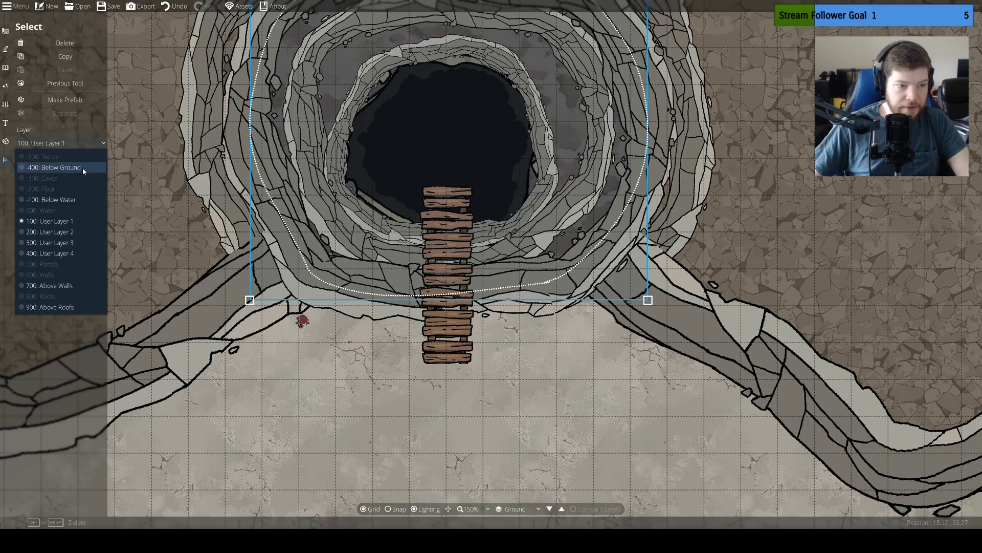
{"action": "left_click", "coordinate": [83, 168]}
{"action": "key", "text": "ctrl+z"}
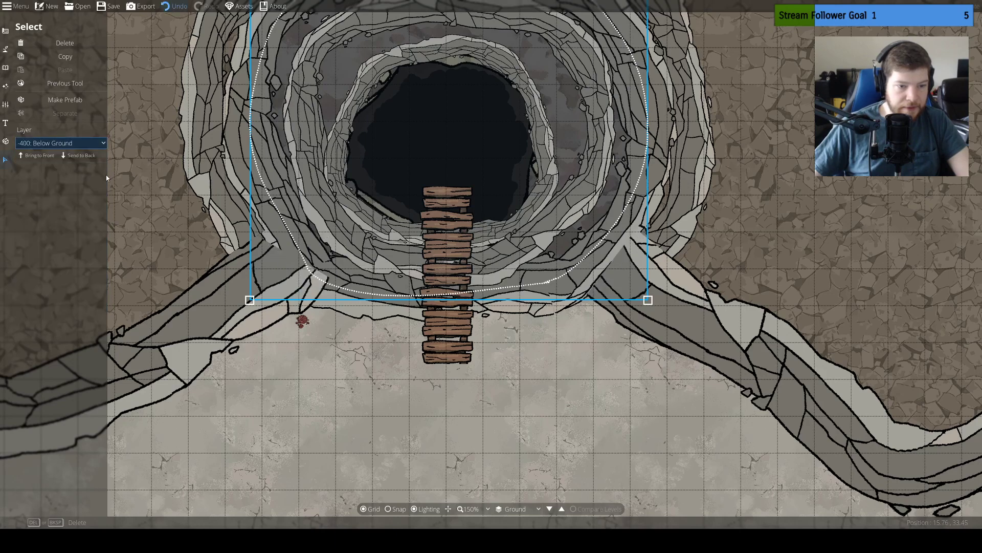
{"action": "left_click", "coordinate": [348, 277]}
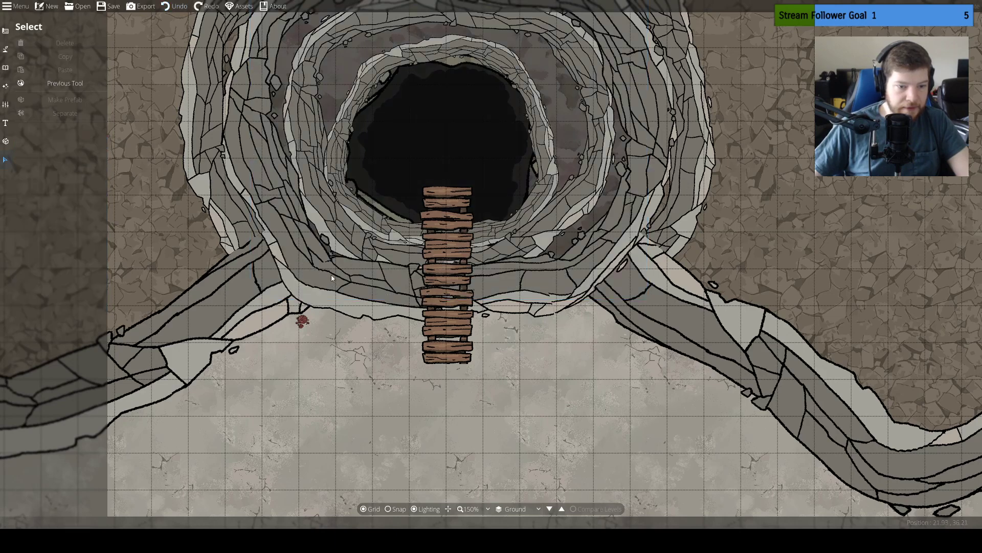
{"action": "left_click", "coordinate": [294, 250]}
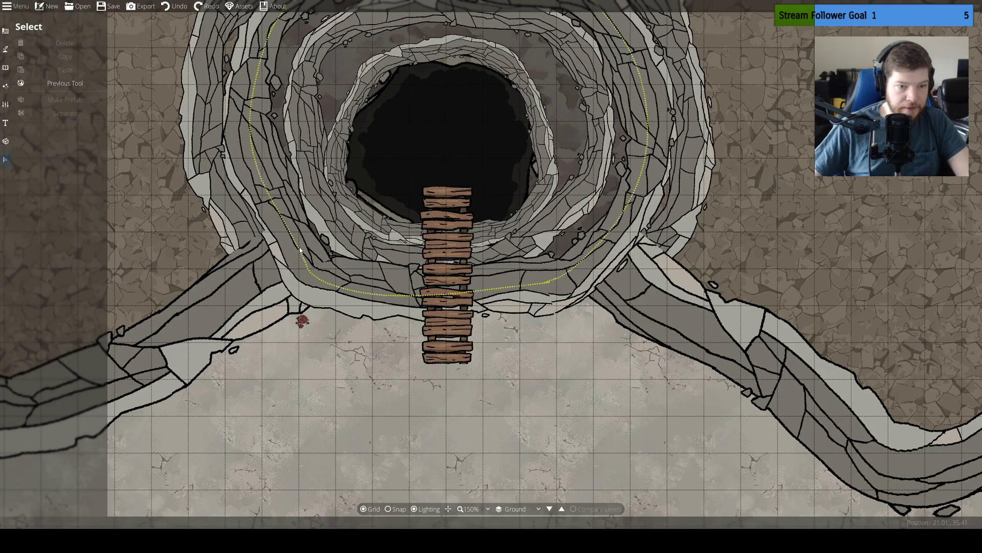
{"action": "left_click", "coordinate": [332, 229]}
{"action": "left_click", "coordinate": [764, 272]}
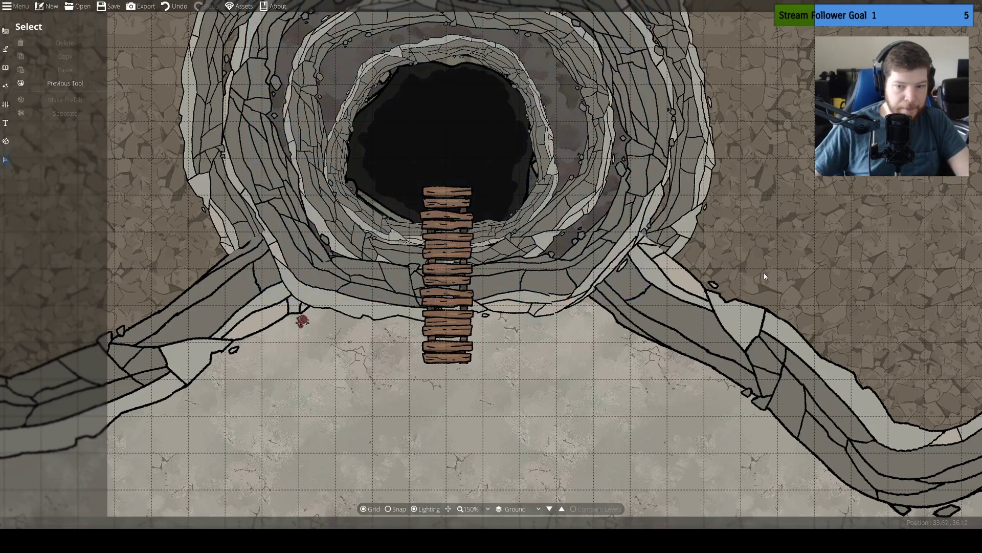
Select all the sinkhole's cliff rings together with the eastern cliff and move them to layer -400: Below Ground
{"action": "left_click", "coordinate": [506, 188]}
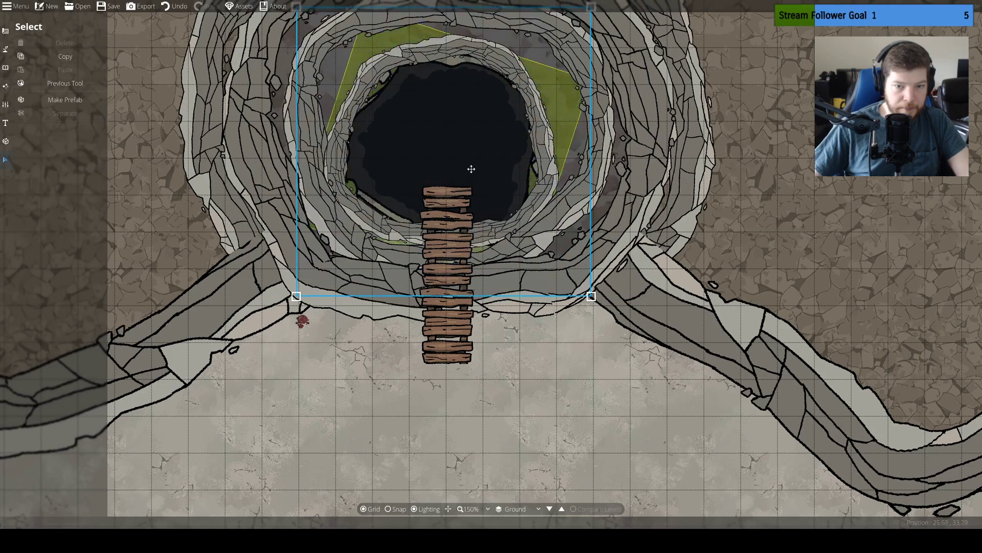
{"action": "left_click", "coordinate": [537, 197]}
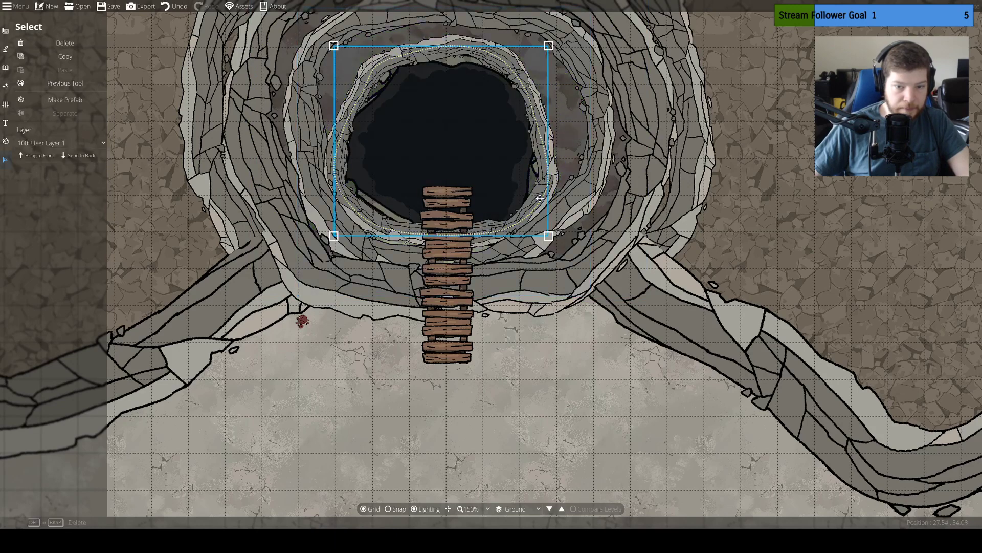
{"action": "left_click", "coordinate": [571, 208], "text": "shift"}
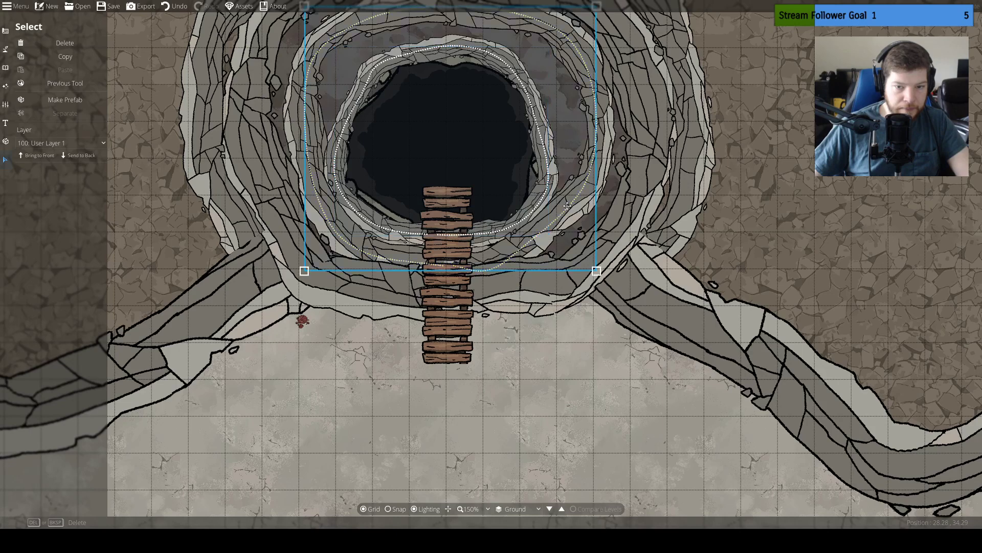
{"action": "left_click", "coordinate": [617, 225], "text": "shift"}
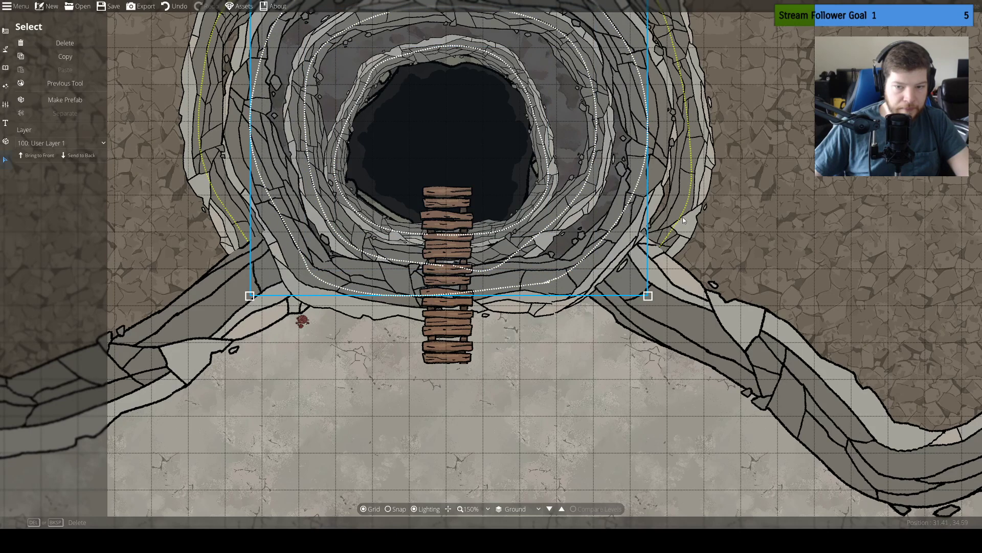
{"action": "left_click", "coordinate": [680, 215], "text": "shift"}
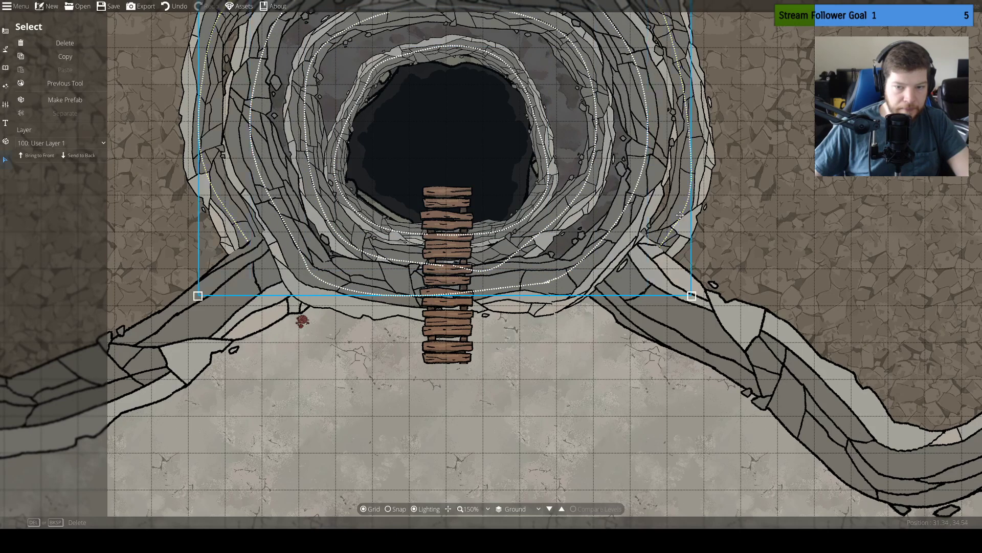
{"action": "left_click", "coordinate": [745, 347], "text": "shift"}
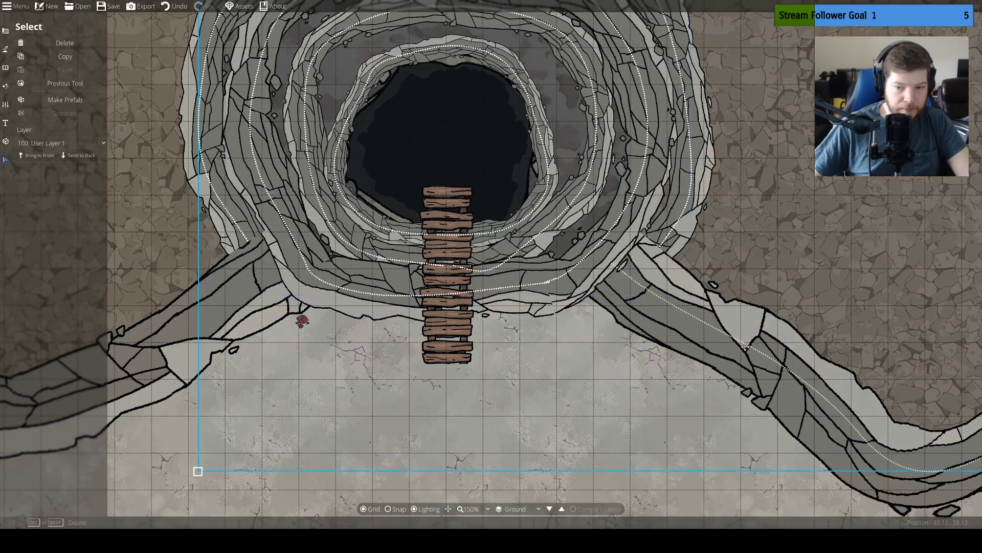
{"action": "left_click", "coordinate": [75, 142]}
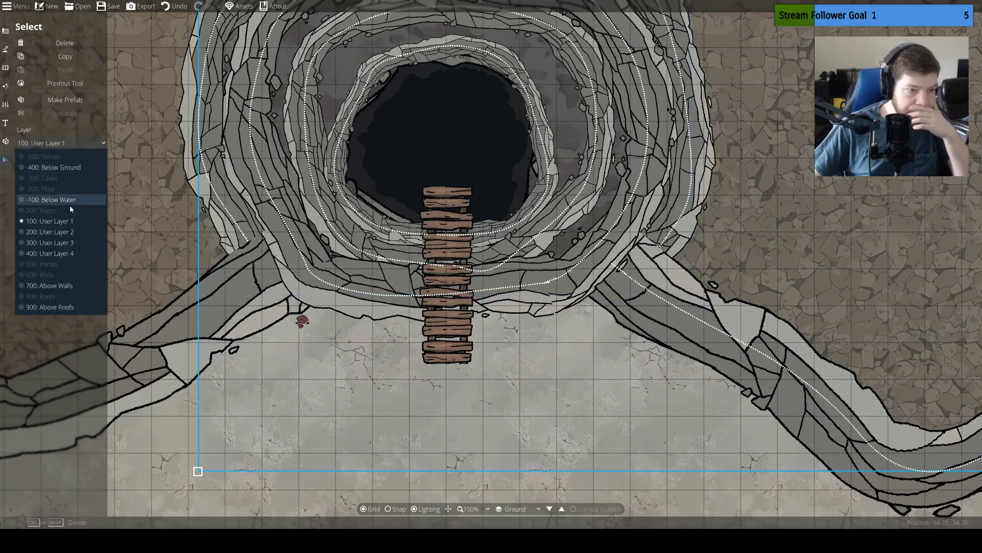
{"action": "left_click", "coordinate": [67, 166]}
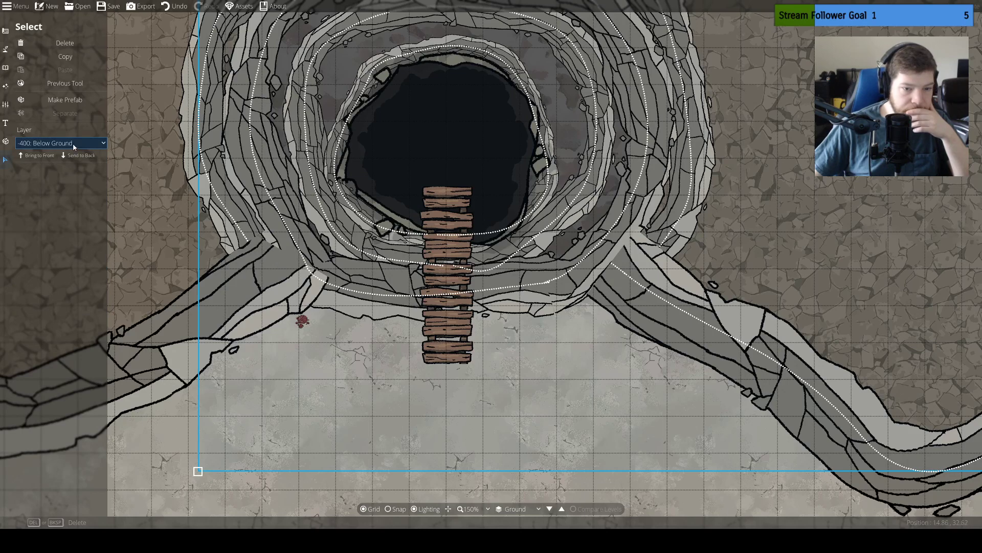
Add the western cliff to the selection, assign it to layer -400: Below Ground, and send the selected cliffs to the back
{"action": "left_click", "coordinate": [174, 343], "text": "shift"}
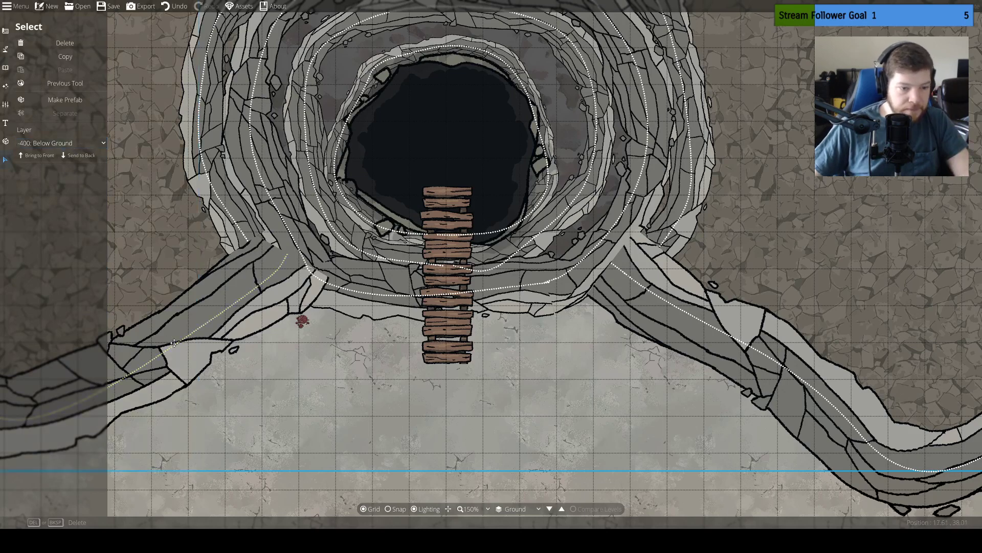
{"action": "left_click", "coordinate": [70, 143]}
{"action": "left_click", "coordinate": [63, 164]}
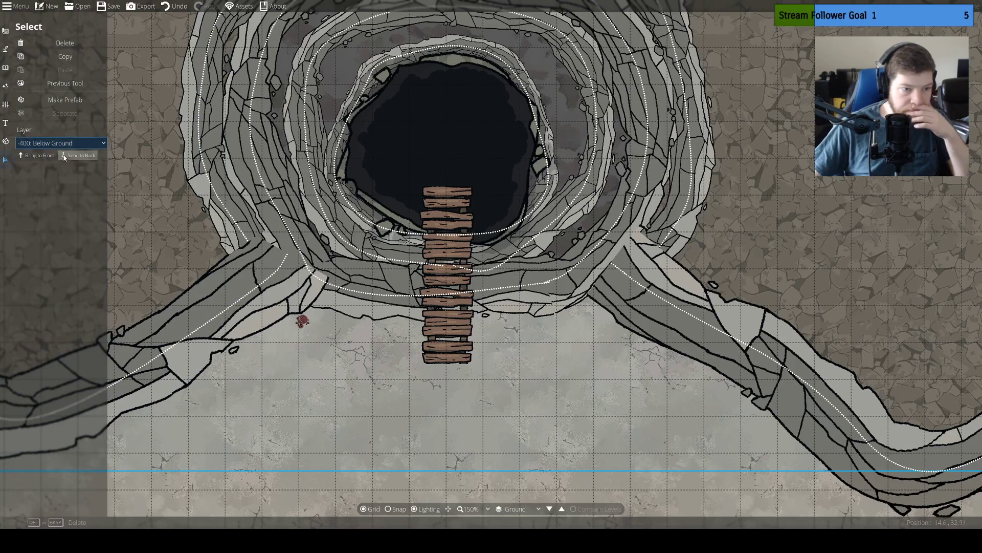
{"action": "left_click", "coordinate": [75, 157]}
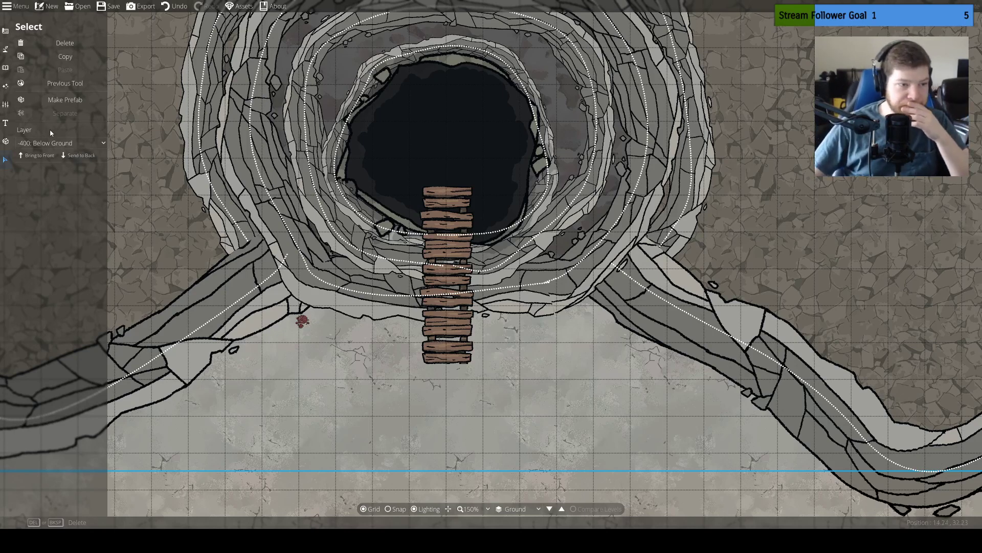
Send the second cliff ring from the pit to the back of its layer, followed by the innermost ring
{"action": "left_click", "coordinate": [11, 51]}
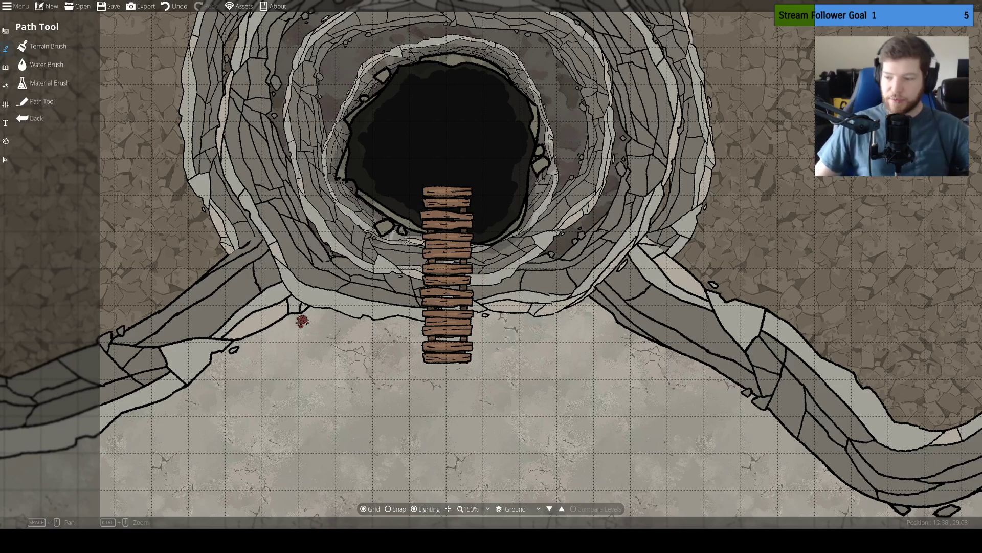
{"action": "left_click_drag", "start_coordinate": [415, 255], "coordinate": [451, 239]}
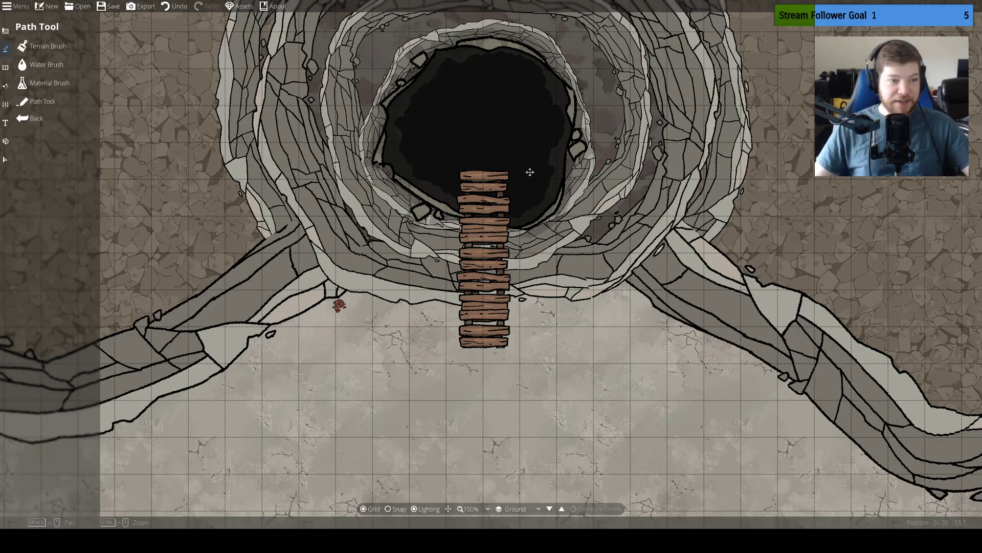
{"action": "left_click_drag", "start_coordinate": [551, 179], "coordinate": [550, 287]}
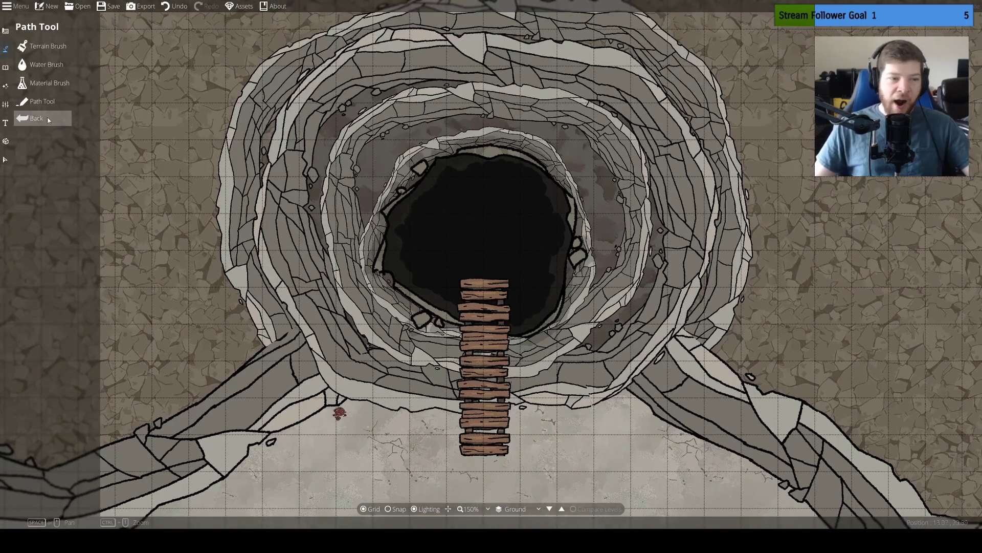
{"action": "left_click", "coordinate": [5, 160]}
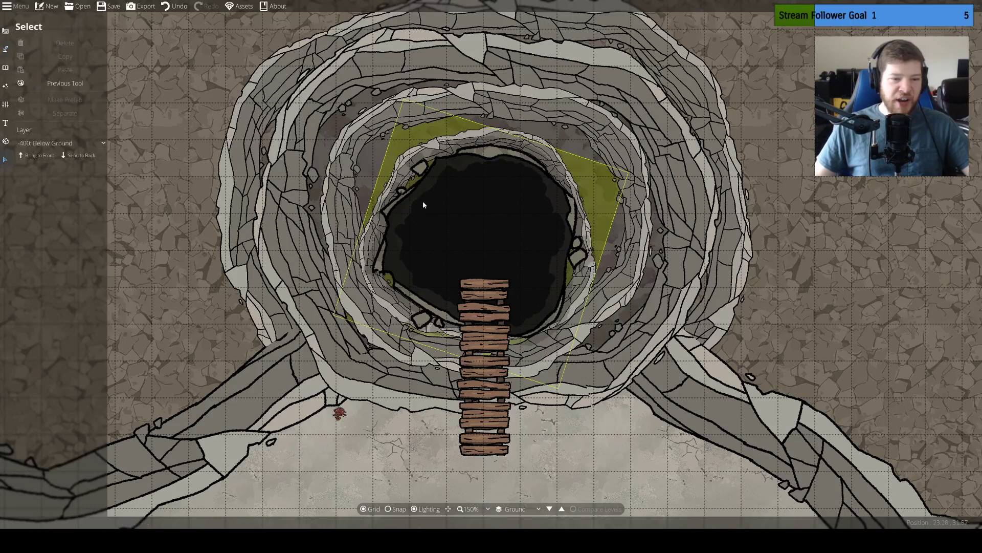
{"action": "left_click", "coordinate": [389, 202]}
{"action": "left_click", "coordinate": [389, 201]}
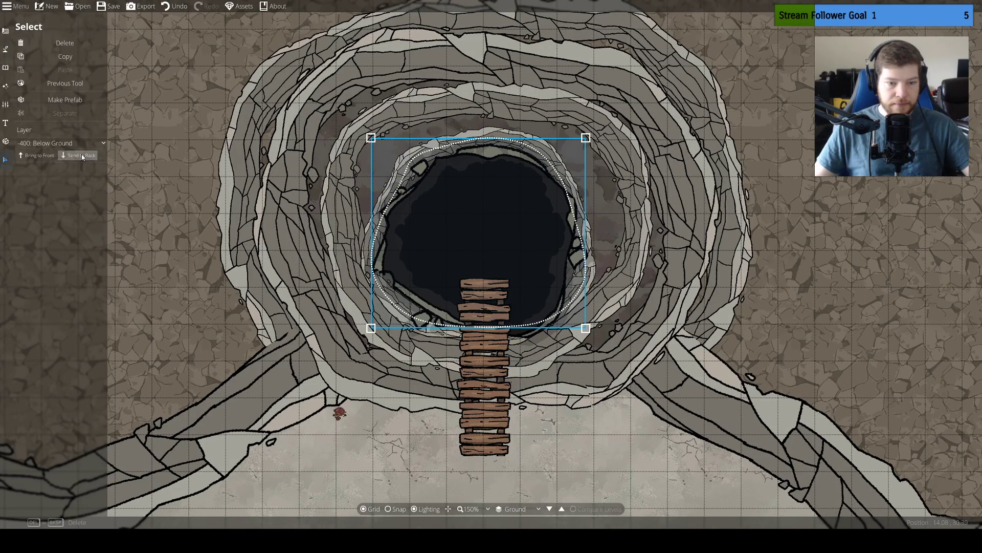
{"action": "left_click", "coordinate": [339, 218]}
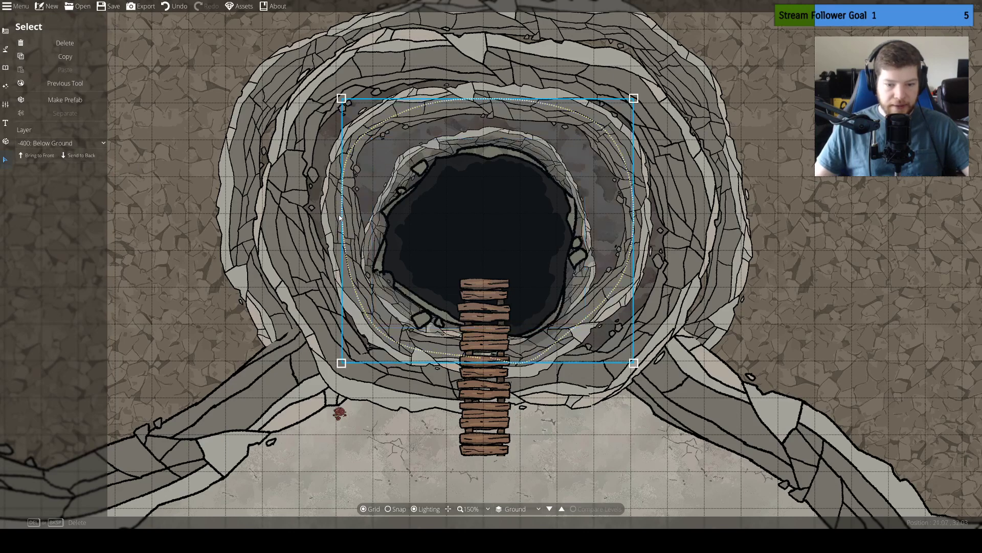
{"action": "left_click", "coordinate": [87, 155]}
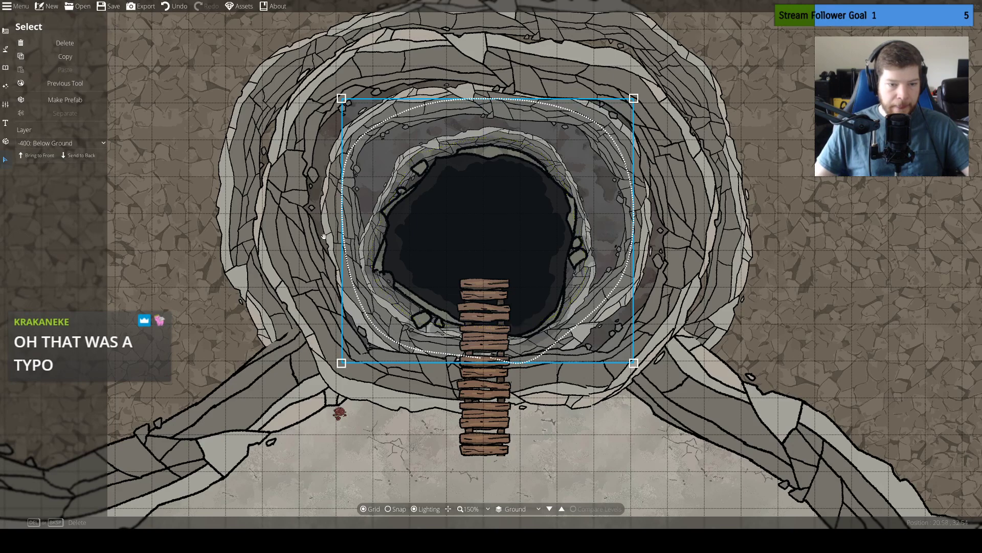
{"action": "left_click", "coordinate": [167, 236]}
{"action": "left_click", "coordinate": [383, 238]}
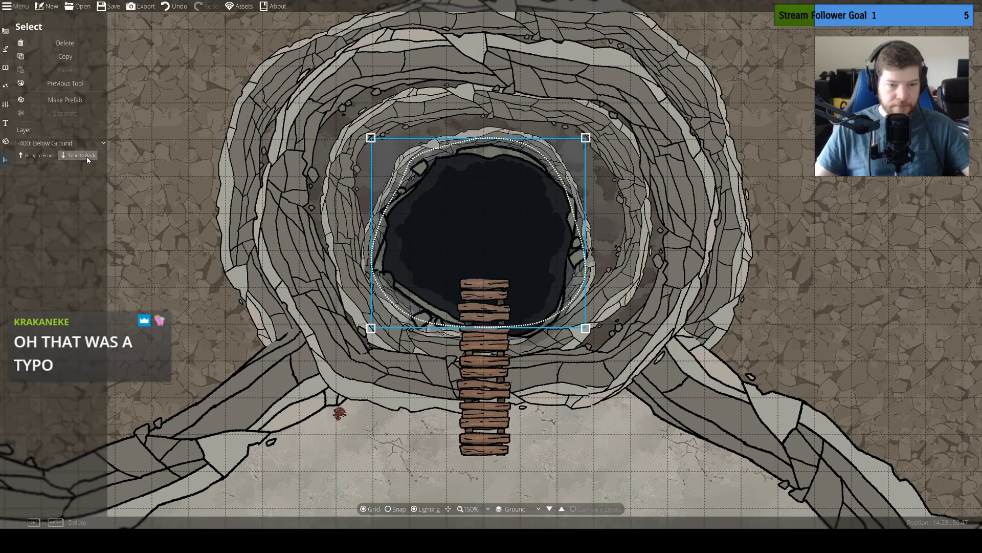
{"action": "left_click", "coordinate": [502, 237]}
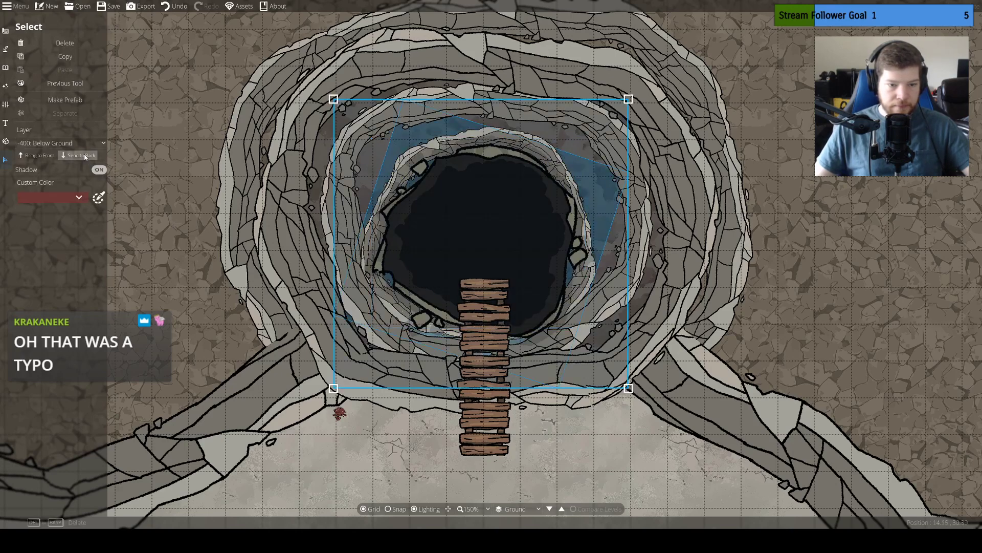
Send the outermost sinkhole cliff ring to the back of its layer, followed by the western cliff
{"action": "left_click", "coordinate": [255, 251]}
{"action": "left_click", "coordinate": [50, 156]}
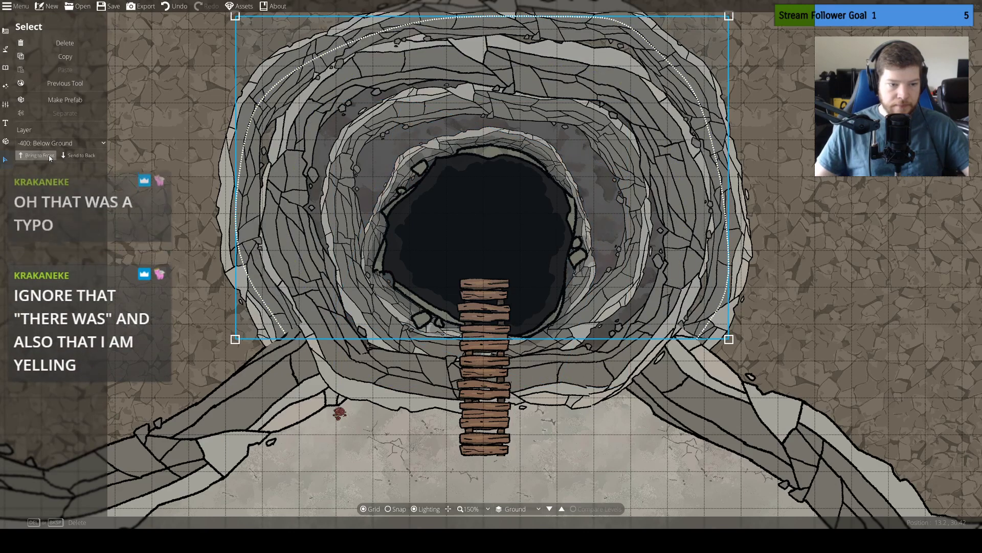
{"action": "left_click", "coordinate": [205, 453]}
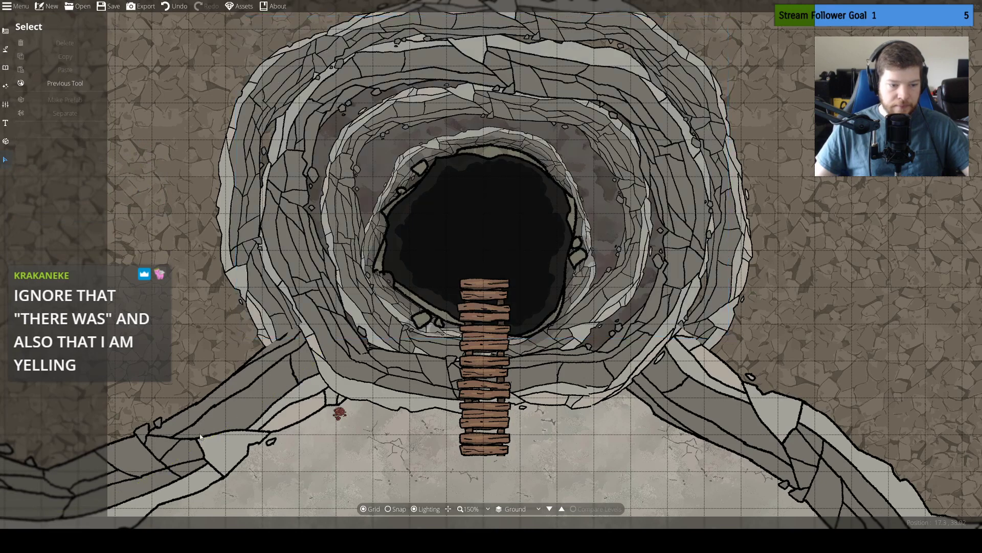
{"action": "left_click", "coordinate": [234, 420]}
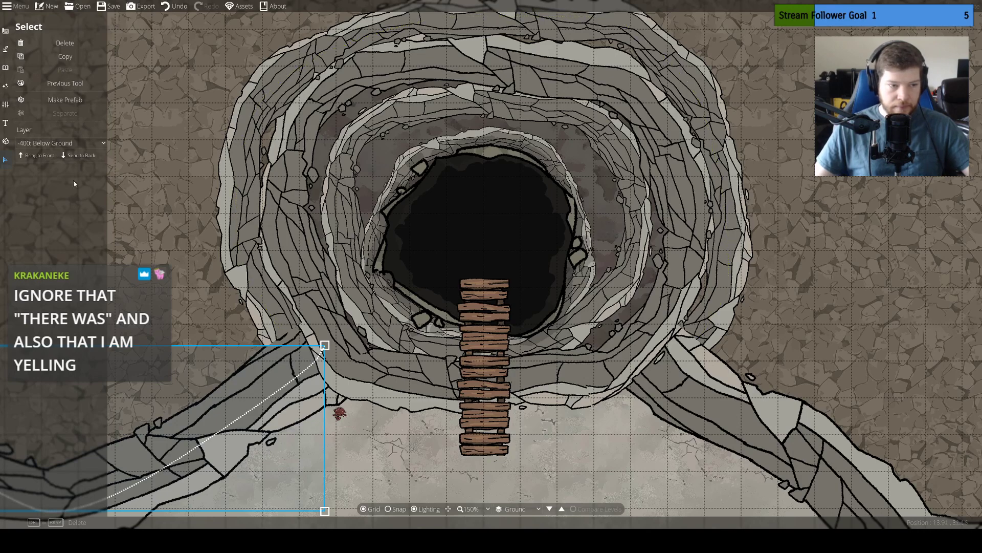
{"action": "left_click", "coordinate": [41, 156]}
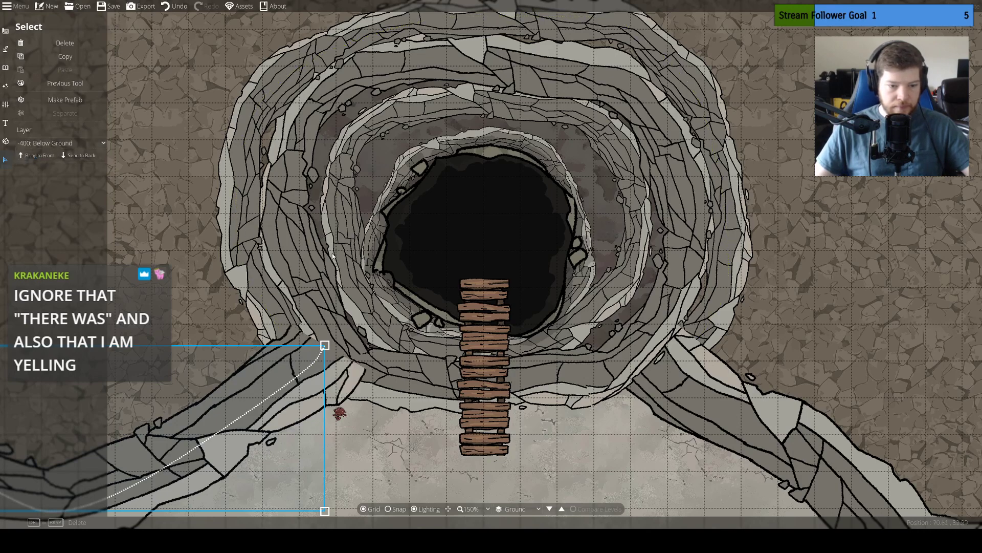
Edit the western cliff path's points so that its end beside the sinkhole curls back on itself
{"action": "left_click_drag", "start_coordinate": [336, 258], "coordinate": [319, 132]}
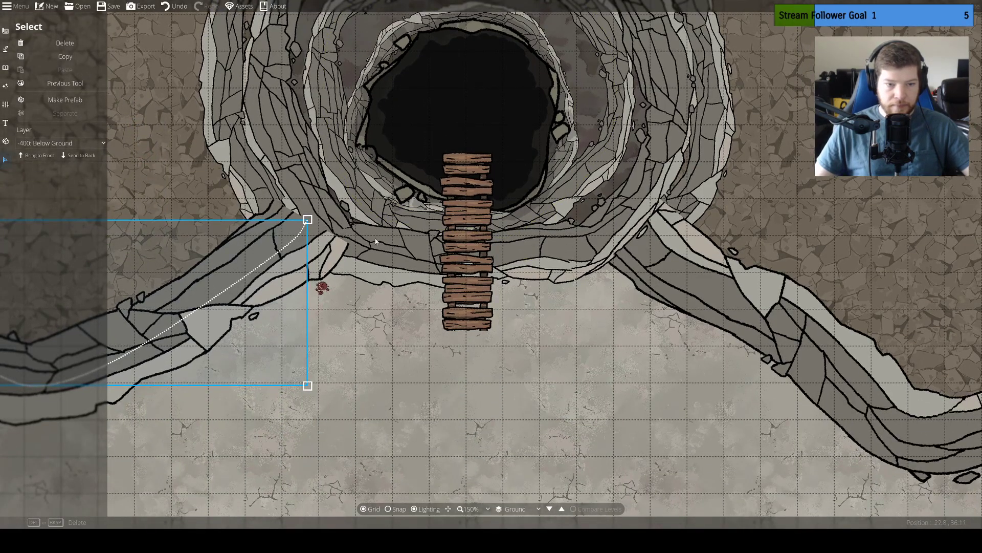
{"action": "left_click", "coordinate": [4, 49]}
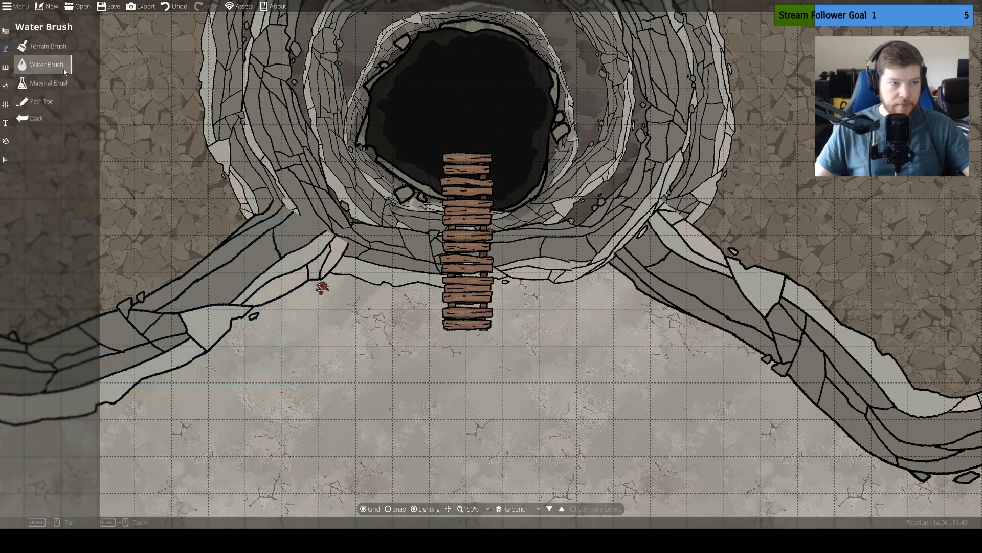
{"action": "left_click", "coordinate": [22, 102]}
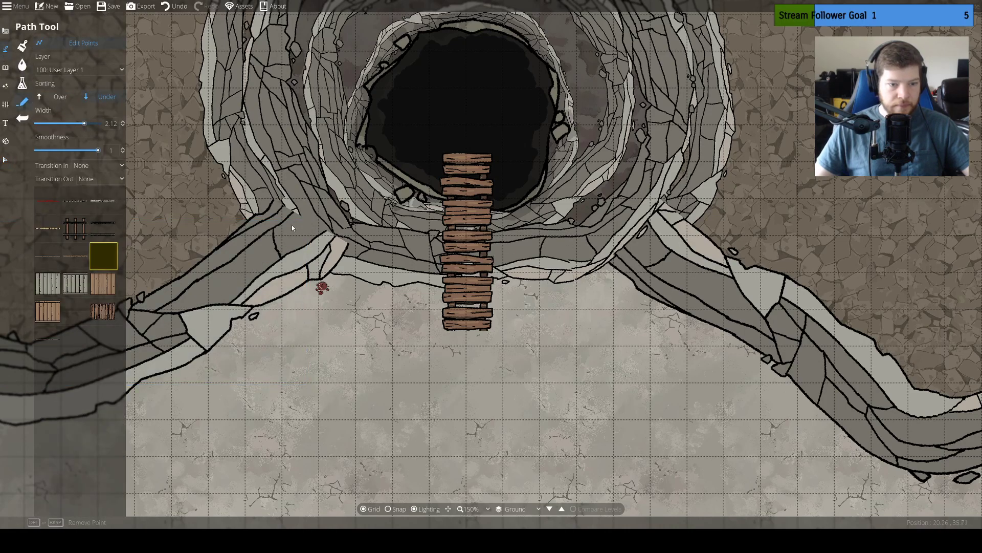
{"action": "mouse_move", "coordinate": [309, 222]}
{"action": "left_mouse_down"}
{"action": "mouse_move", "coordinate": [298, 248]}
{"action": "mouse_move", "coordinate": [282, 253]}
{"action": "mouse_move", "coordinate": [290, 244]}
{"action": "mouse_move", "coordinate": [280, 232]}
{"action": "mouse_move", "coordinate": [254, 219]}
{"action": "mouse_move", "coordinate": [265, 244]}
{"action": "mouse_move", "coordinate": [275, 242]}
{"action": "left_mouse_up"}
{"action": "left_click", "coordinate": [268, 235]}
{"action": "right_click", "coordinate": [273, 242]}
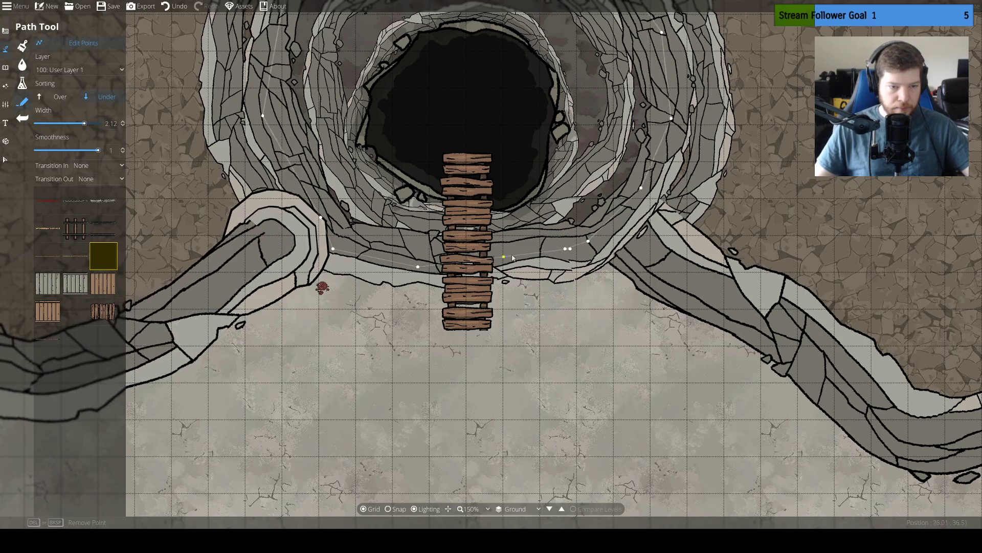
Fold the eastern cliff path's end point back from the sinkhole and send that cliff to the back of its layer
{"action": "left_click_drag", "start_coordinate": [502, 175], "coordinate": [494, 214]}
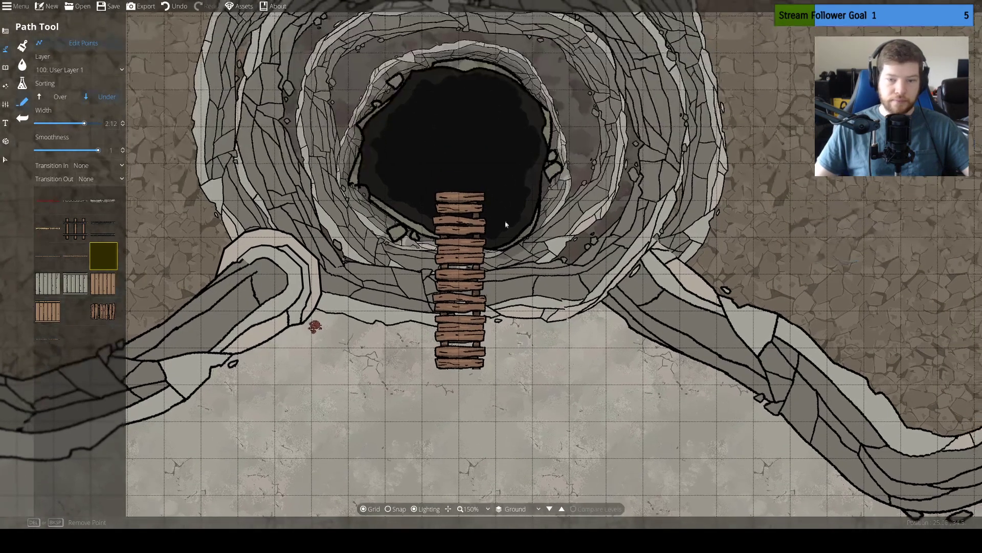
{"action": "left_click", "coordinate": [629, 277]}
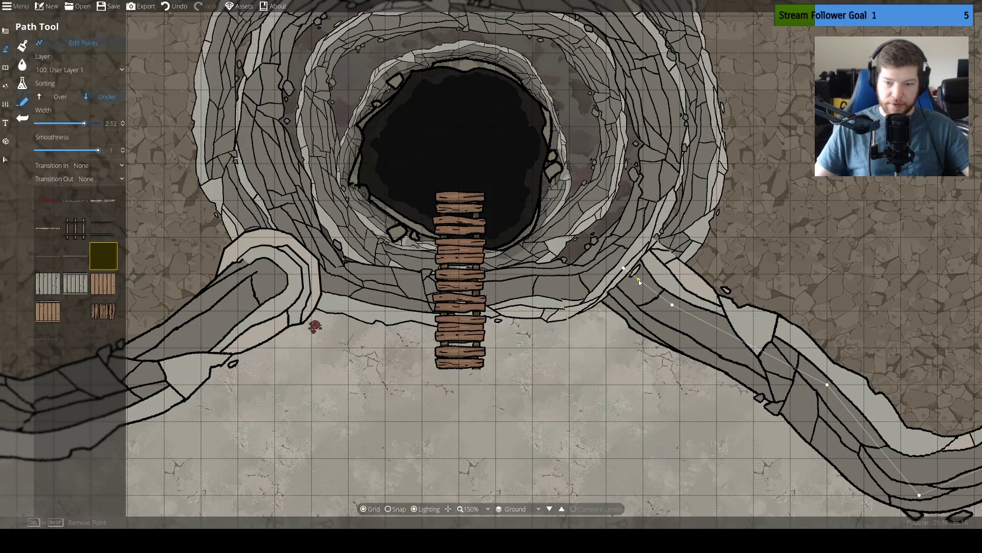
{"action": "left_click_drag", "start_coordinate": [625, 269], "coordinate": [668, 297]}
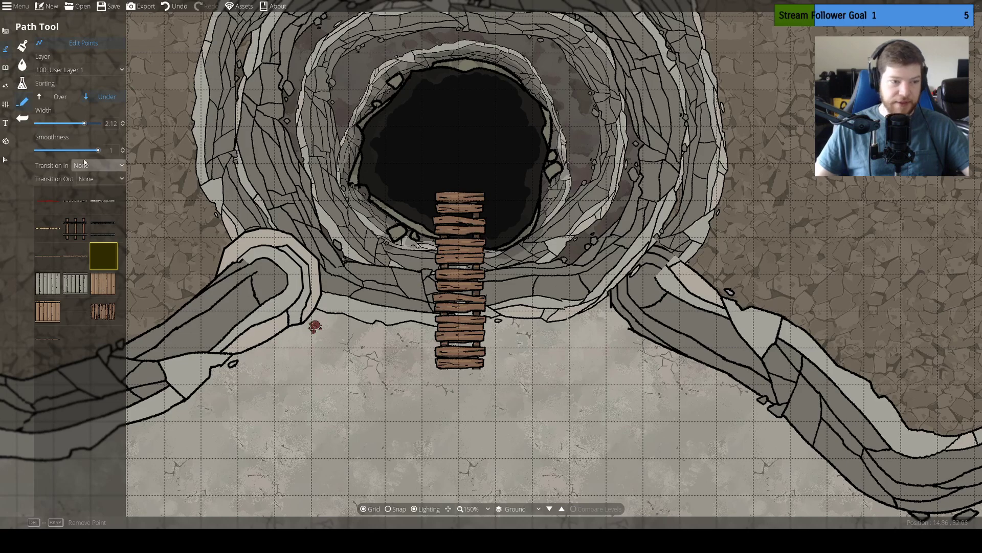
{"action": "left_click", "coordinate": [5, 159]}
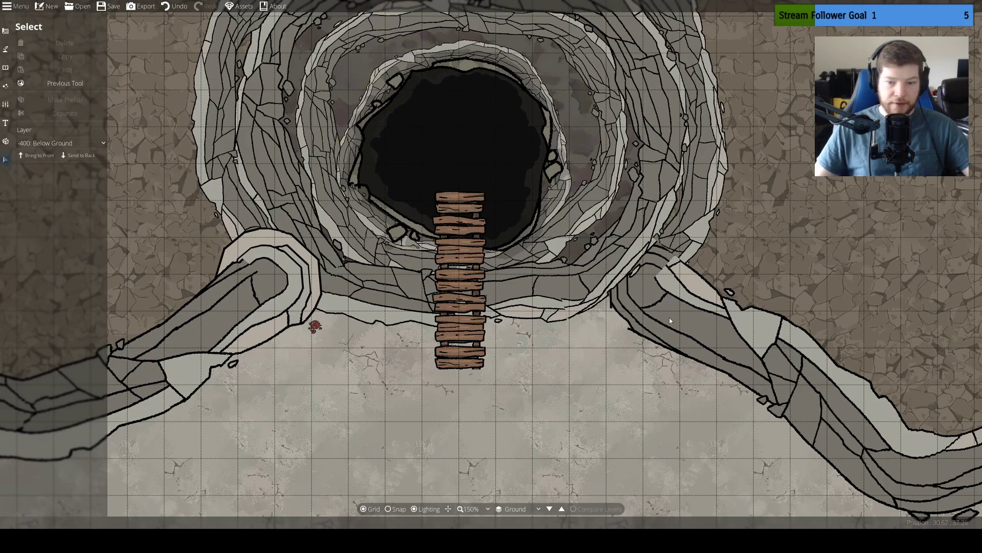
{"action": "left_click", "coordinate": [670, 321]}
{"action": "left_click", "coordinate": [39, 156]}
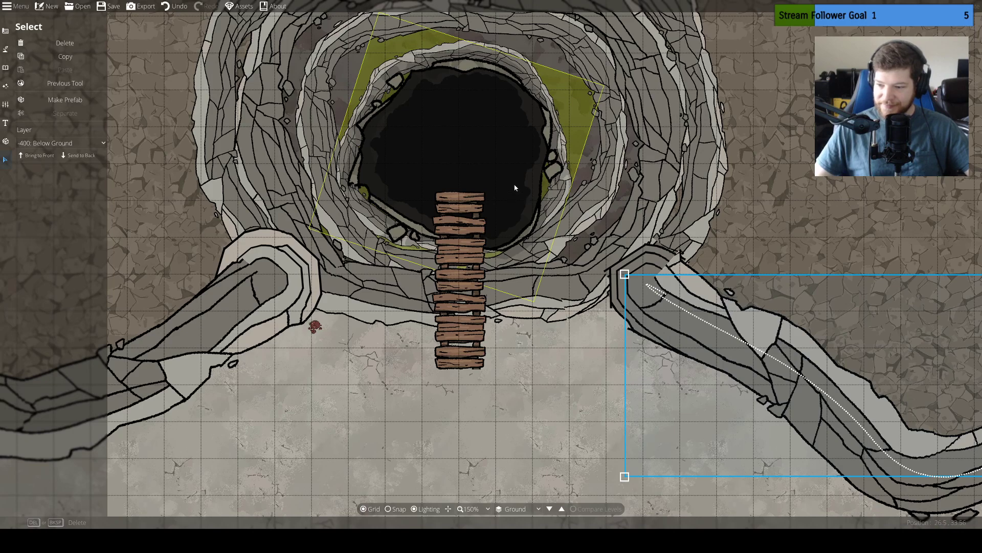
Pick the Bridge05 wooden object from the Bridge tag and set its rotation to 0 and scale to 1.8
{"action": "left_click_drag", "start_coordinate": [455, 139], "coordinate": [449, 230]}
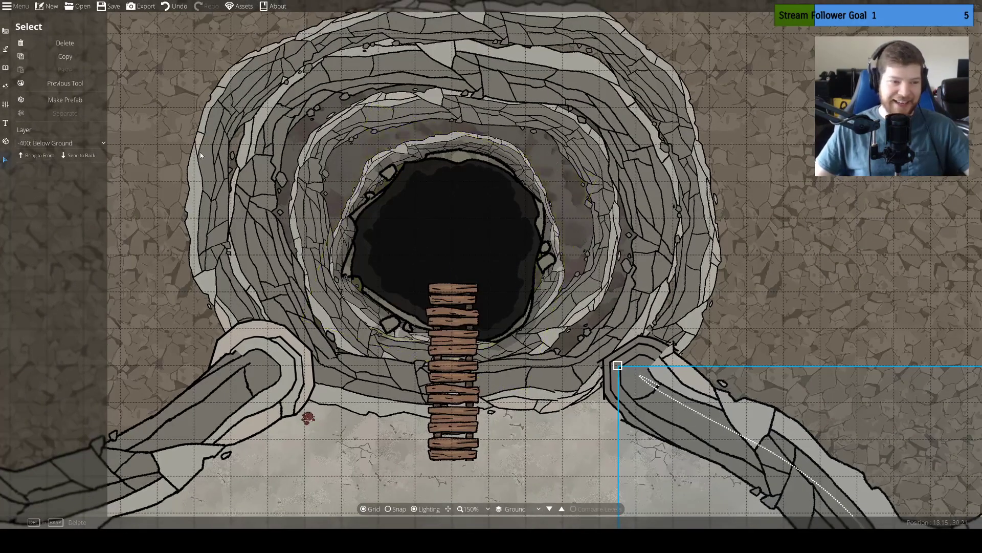
{"action": "left_click", "coordinate": [7, 49]}
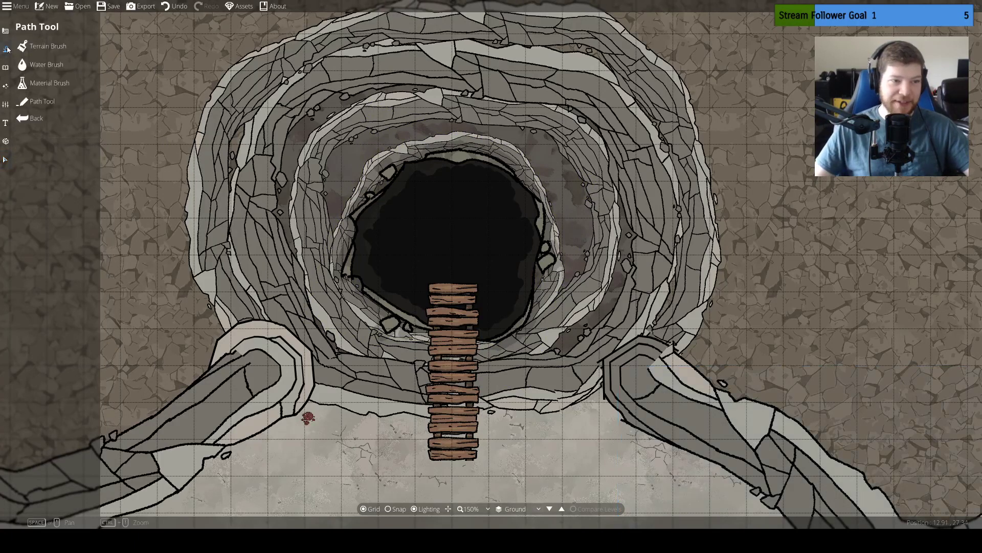
{"action": "left_click", "coordinate": [26, 65]}
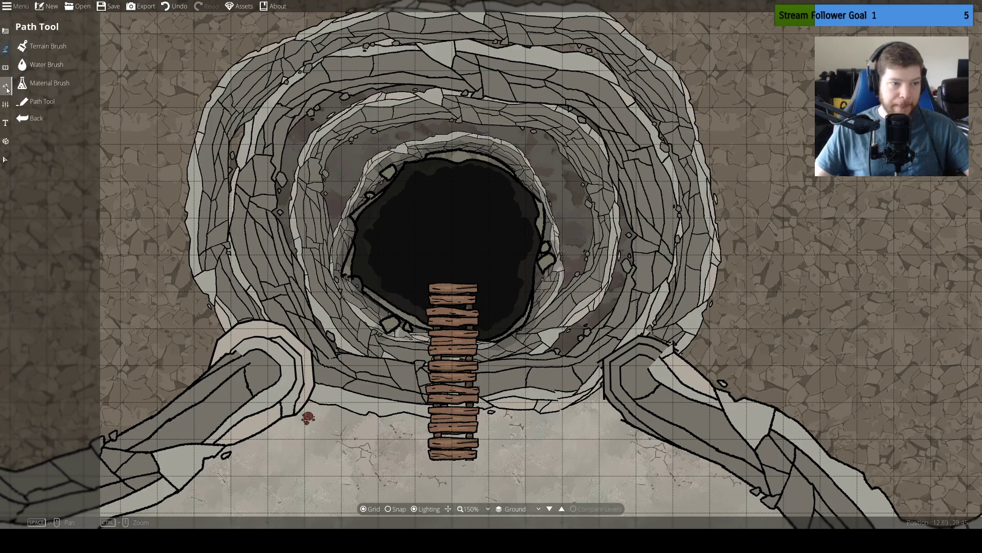
{"action": "left_click", "coordinate": [7, 68]}
{"action": "left_click", "coordinate": [36, 45]}
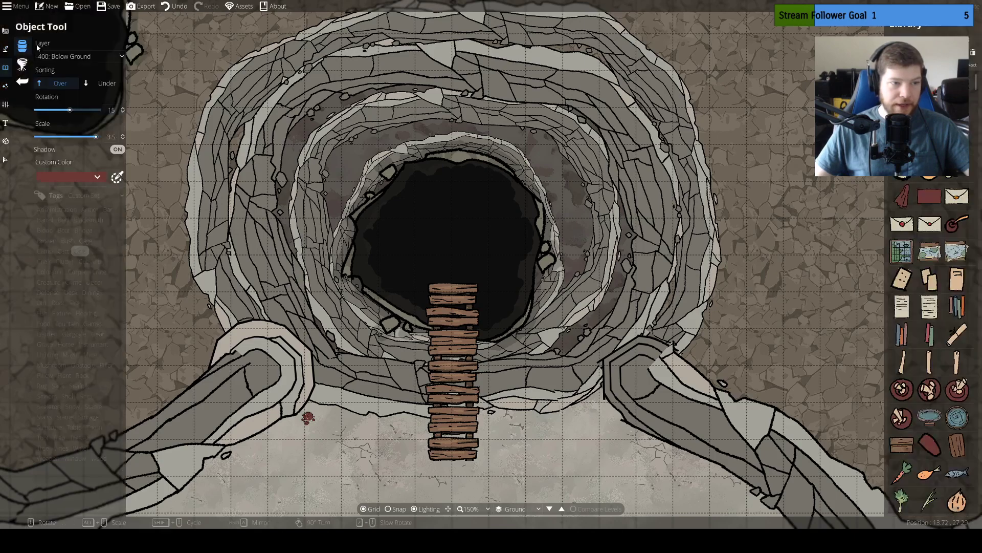
{"action": "left_click", "coordinate": [83, 230]}
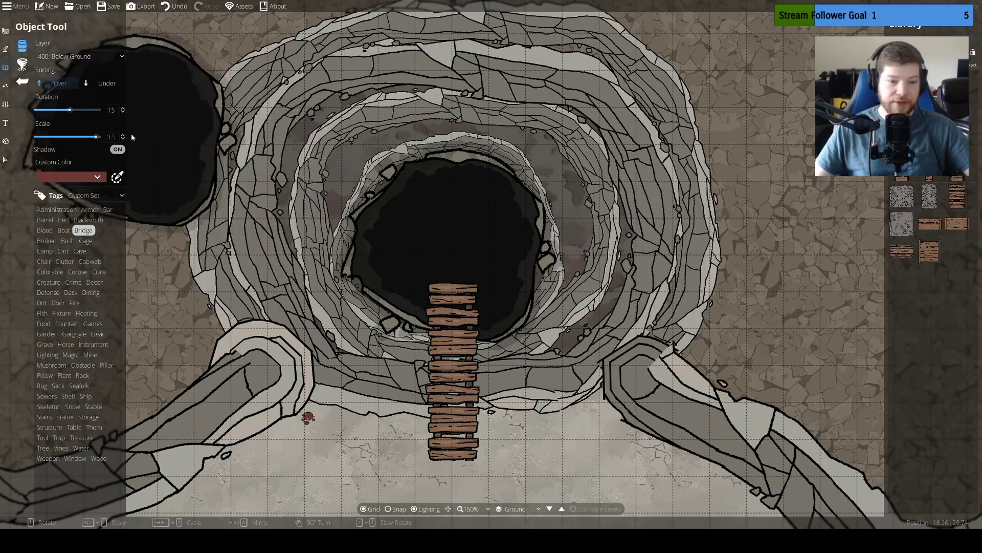
{"action": "left_click", "coordinate": [958, 203]}
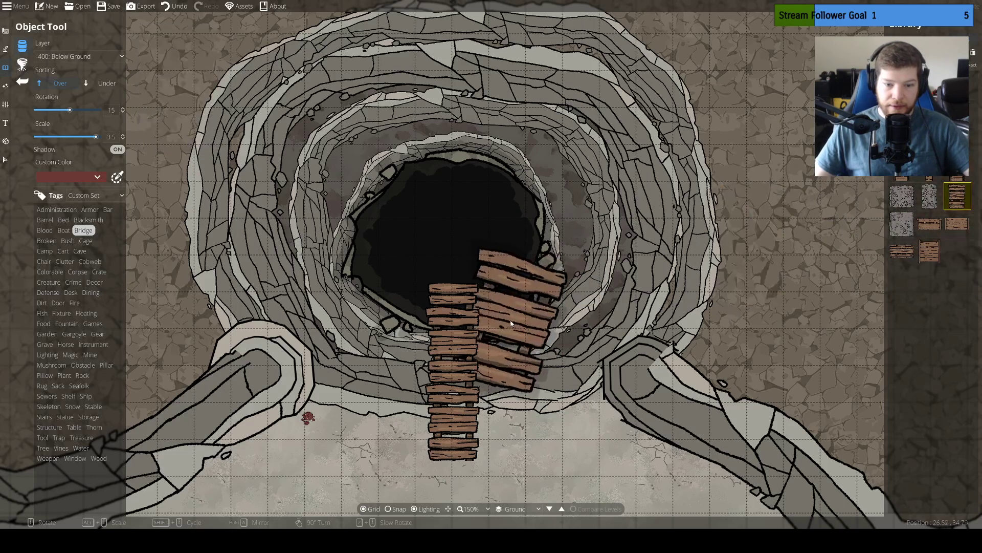
{"action": "scroll", "coordinate": [545, 312], "scroll_direction": "down", "scroll_amount": 1}
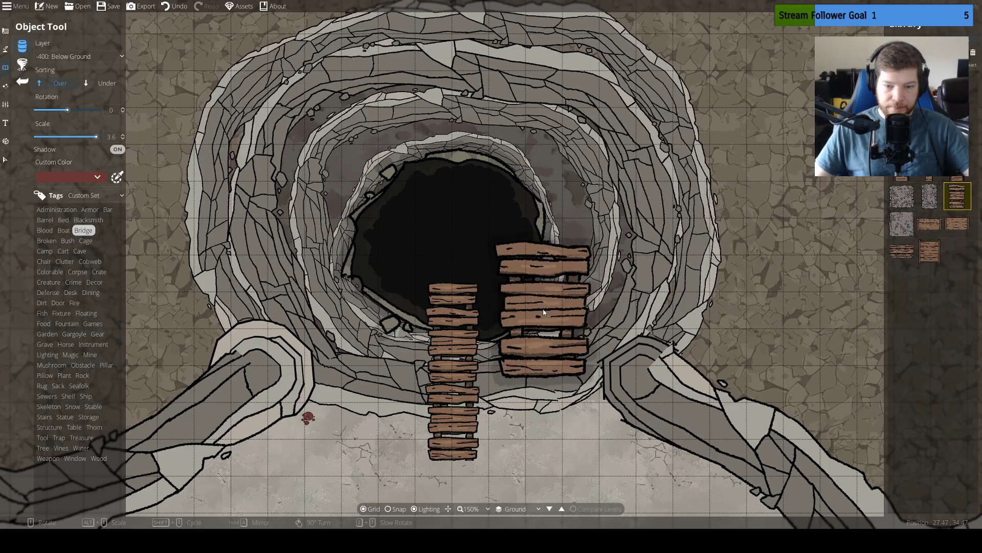
{"action": "scroll", "coordinate": [454, 323], "scroll_direction": "down", "scroll_amount": 6}
{"action": "scroll", "coordinate": [454, 321], "scroll_direction": "down", "scroll_amount": 1}
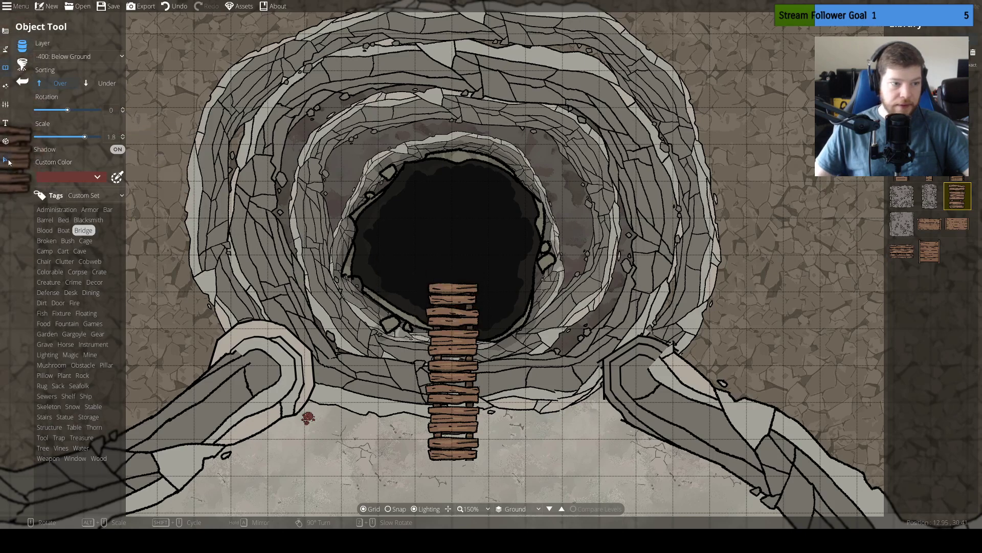
Delete the existing plank path that reaches over the pit
{"action": "left_click", "coordinate": [8, 160]}
{"action": "left_click", "coordinate": [452, 386]}
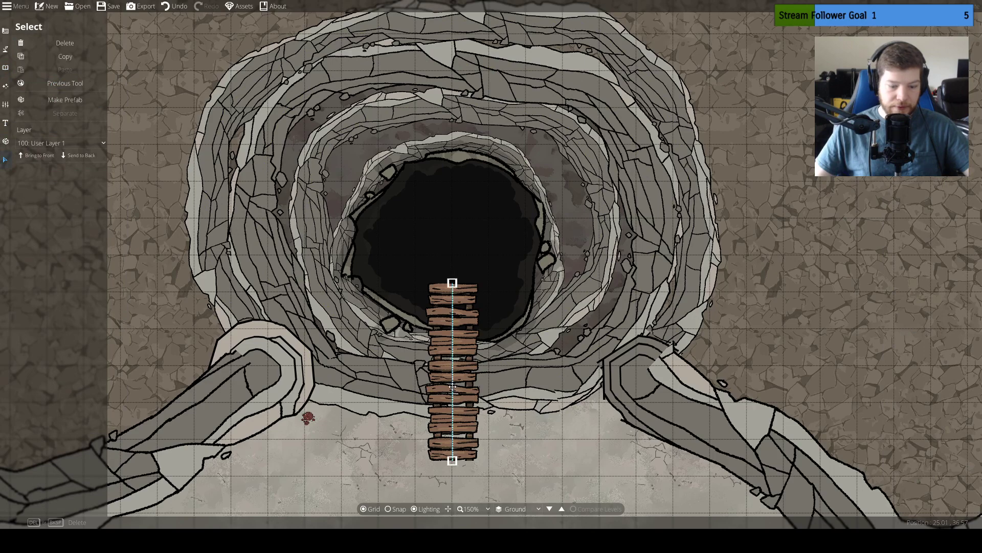
{"action": "key", "text": "Delete"}
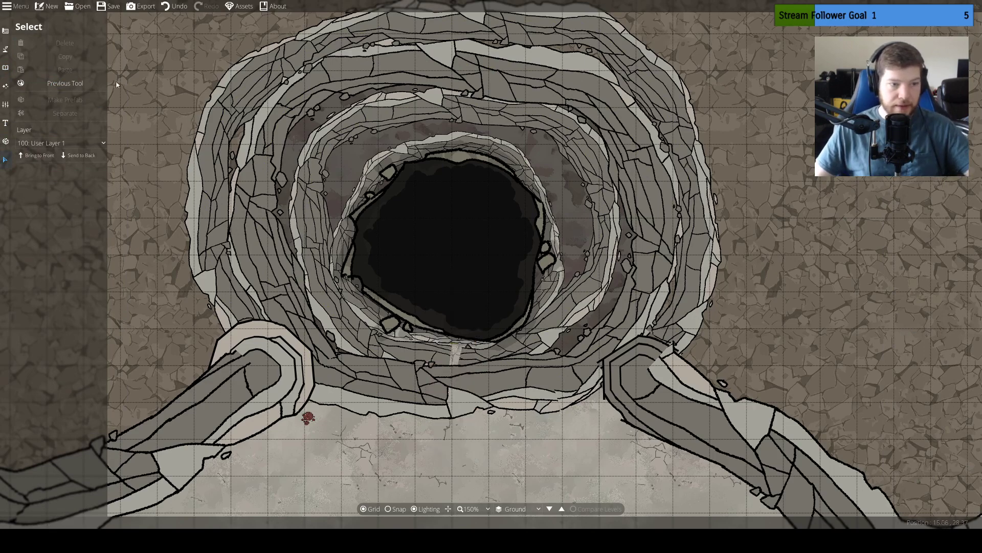
Place three Bridge05 sections end to end from the limestone ground out over the pit, turning the outermost one by 180 degrees
{"action": "left_click", "coordinate": [5, 84]}
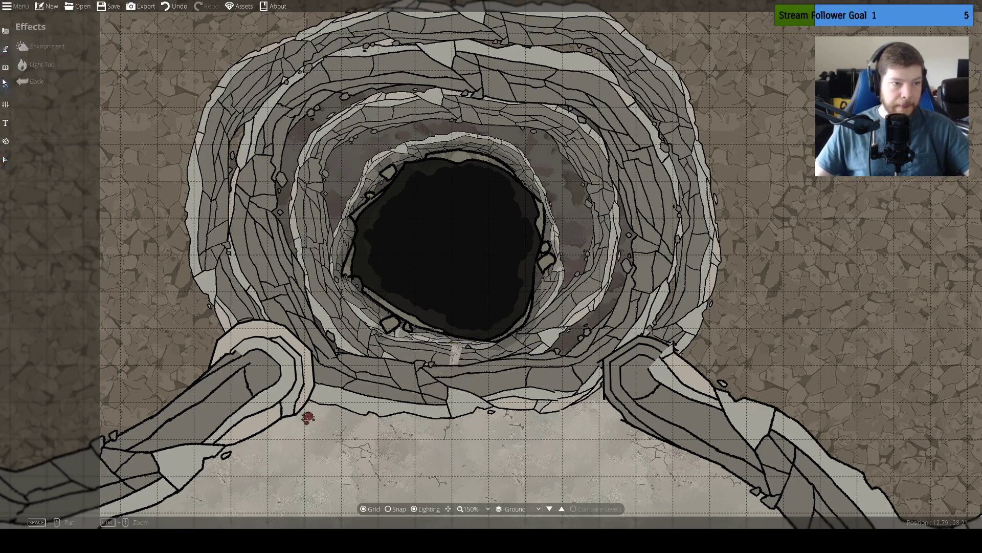
{"action": "left_click", "coordinate": [5, 67]}
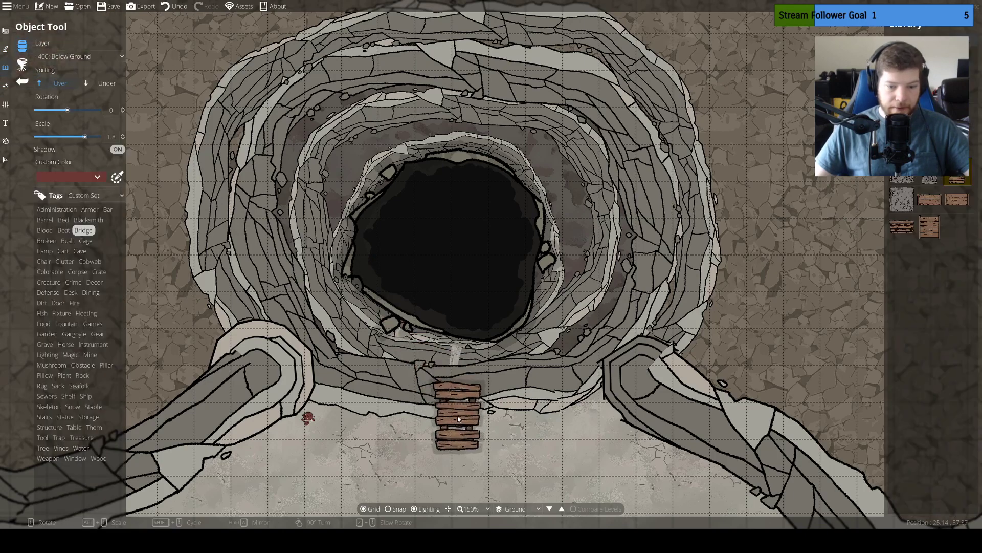
{"action": "left_click", "coordinate": [452, 420]}
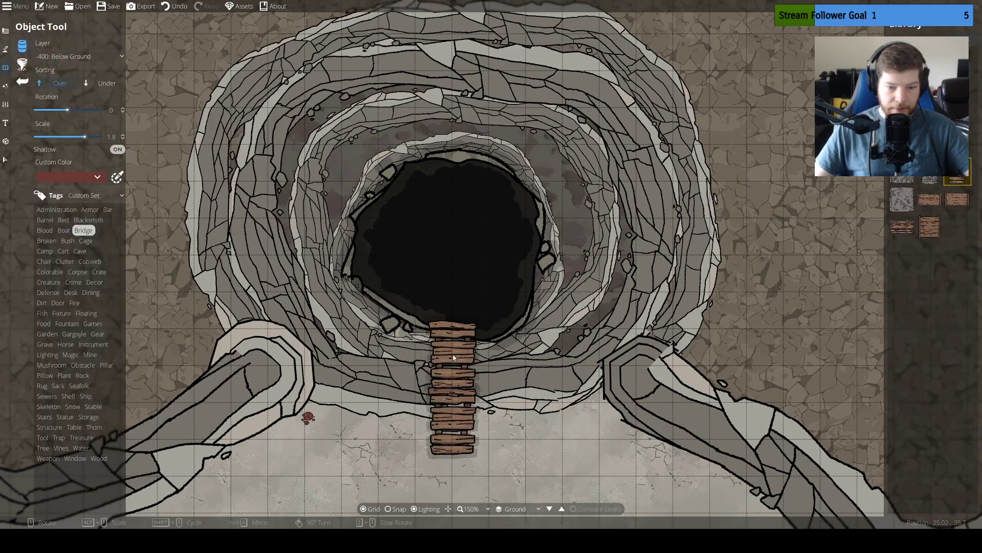
{"action": "left_click", "coordinate": [453, 354]}
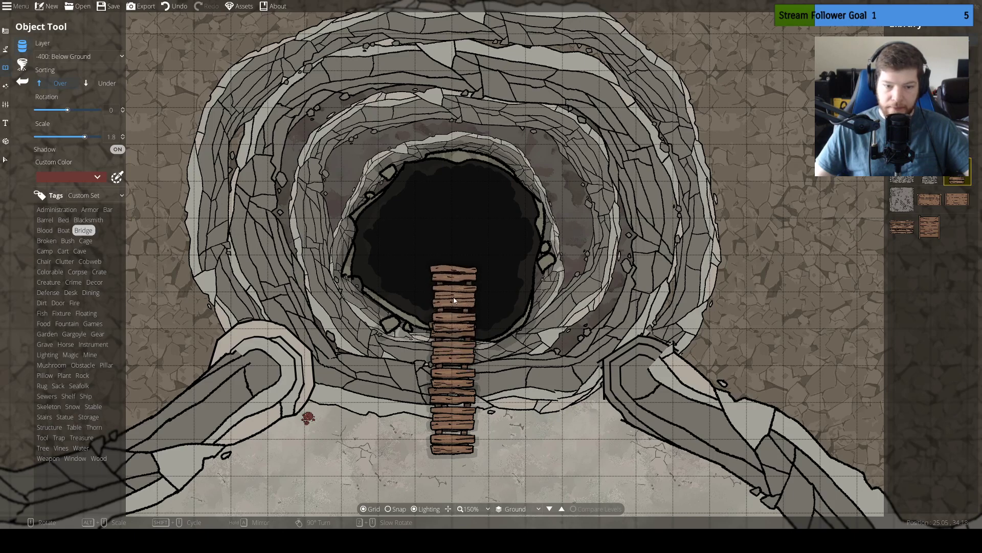
{"action": "scroll", "coordinate": [453, 291], "scroll_direction": "down", "scroll_amount": 12}
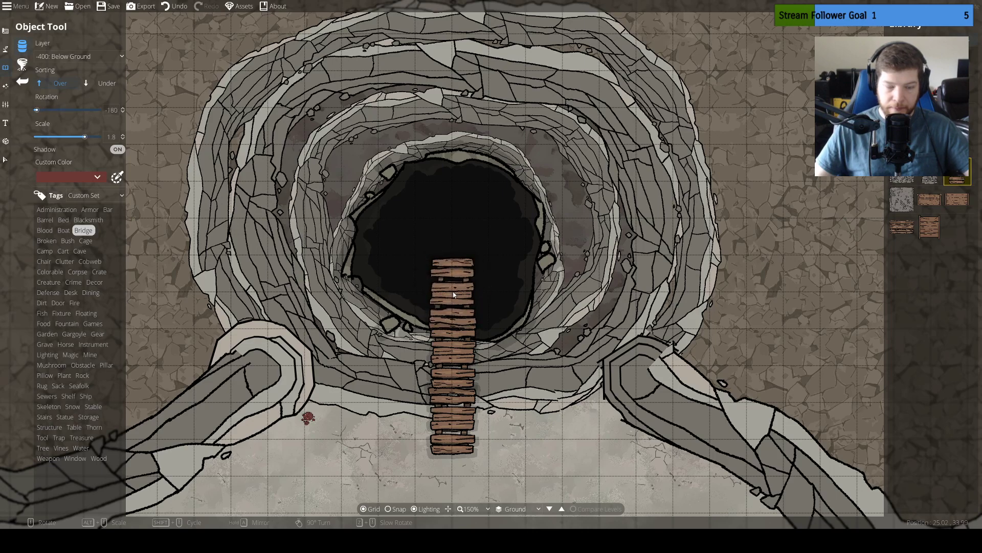
{"action": "left_click", "coordinate": [453, 294]}
Search the object library for holes and preview Hole 01 over the pit, enlarged to scale 4
{"action": "left_click_drag", "start_coordinate": [566, 423], "coordinate": [549, 360]}
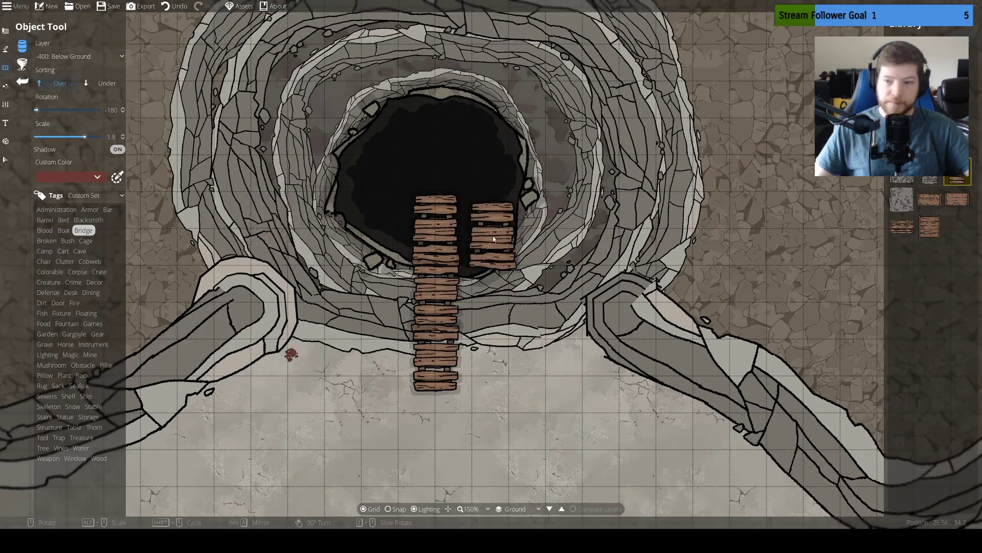
{"action": "left_click_drag", "start_coordinate": [580, 229], "coordinate": [616, 166]}
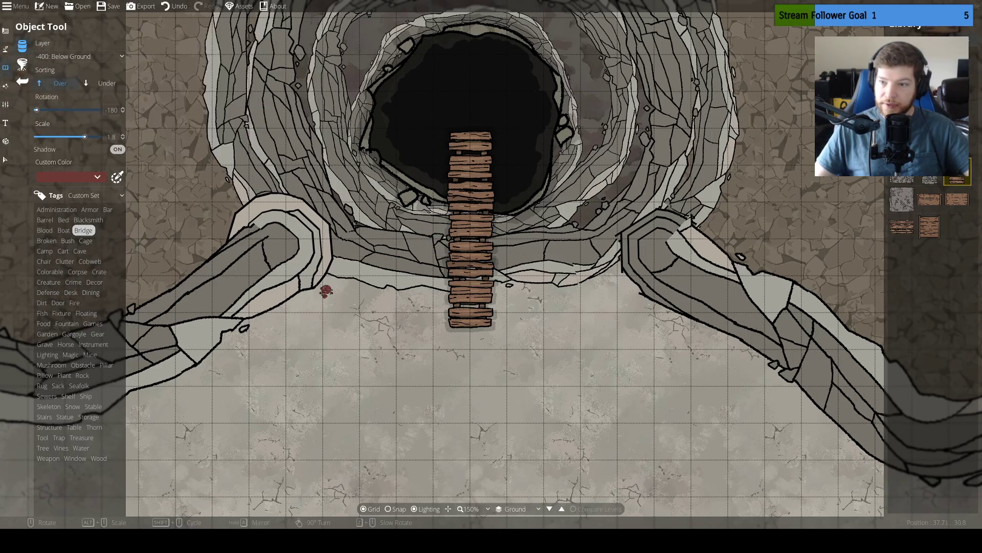
{"action": "left_click", "coordinate": [898, 42]}
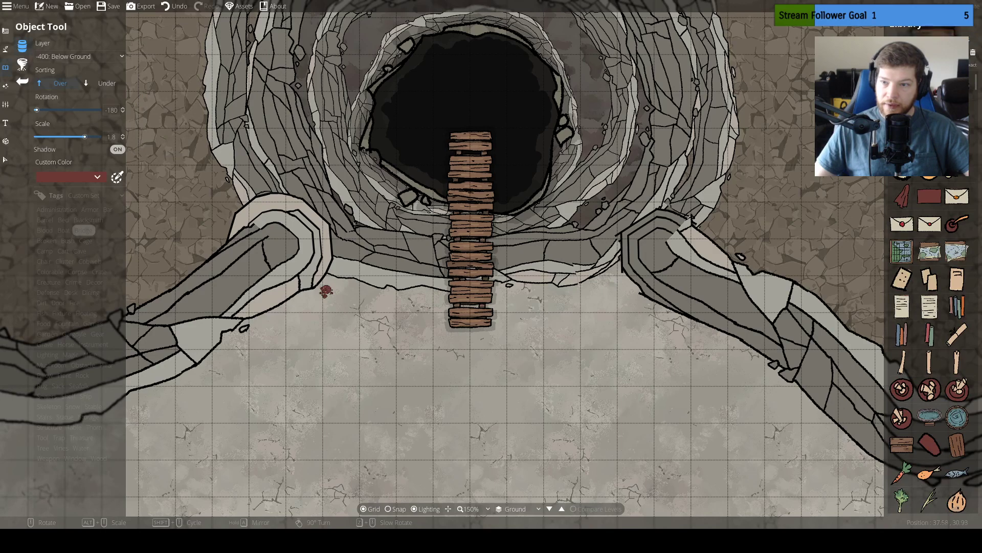
{"action": "key", "text": "Return"}
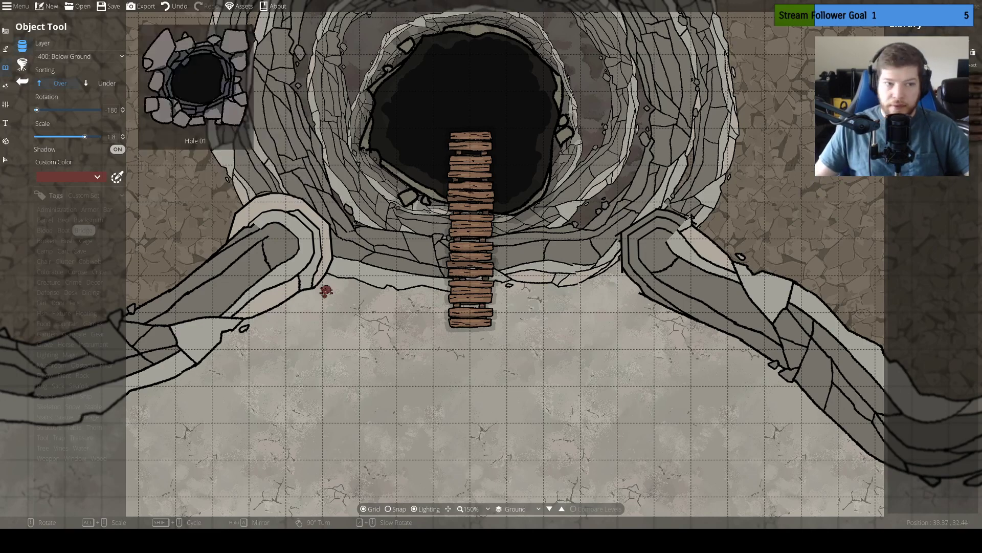
{"action": "left_click", "coordinate": [962, 109]}
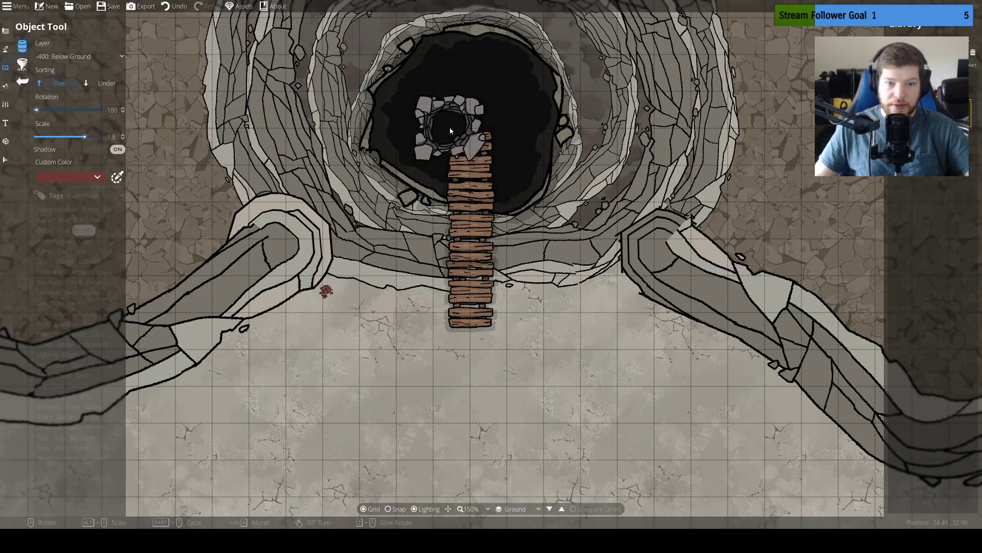
{"action": "scroll", "coordinate": [453, 124], "scroll_direction": "down", "scroll_amount": 4, "text": "alt"}
{"action": "scroll", "coordinate": [454, 124], "scroll_direction": "up", "scroll_amount": 3, "text": "alt"}
{"action": "scroll", "coordinate": [453, 122], "scroll_direction": "up", "scroll_amount": 10, "text": "alt"}
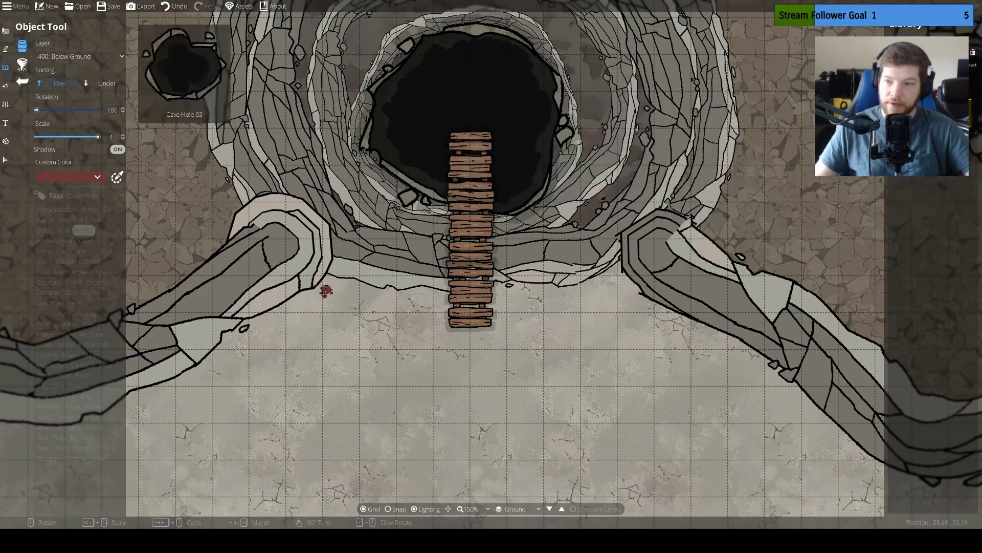
Search the object library for rope and pick a round wooden mast object as a bridge post, scaled to 0.7
{"action": "type", "text": "rope"}
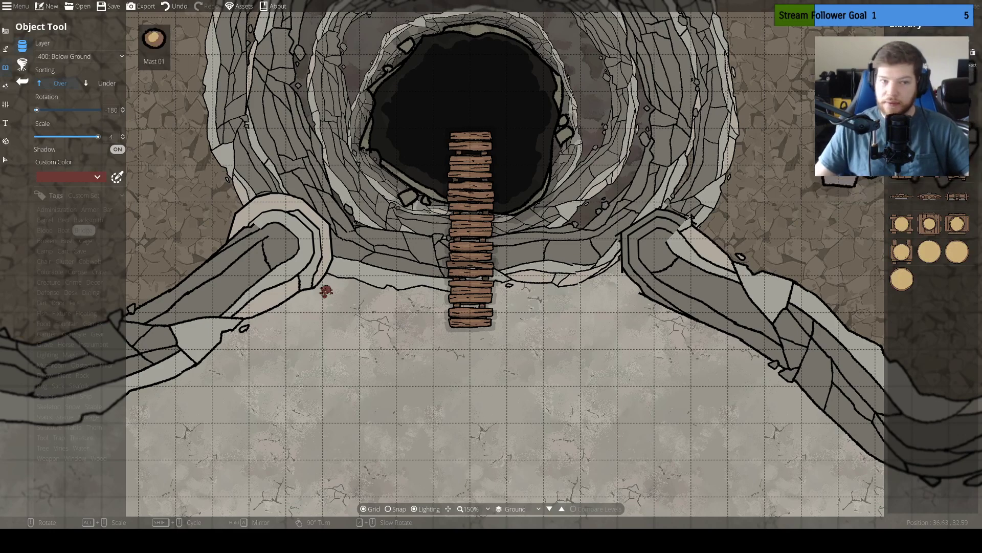
{"action": "left_click", "coordinate": [902, 125]}
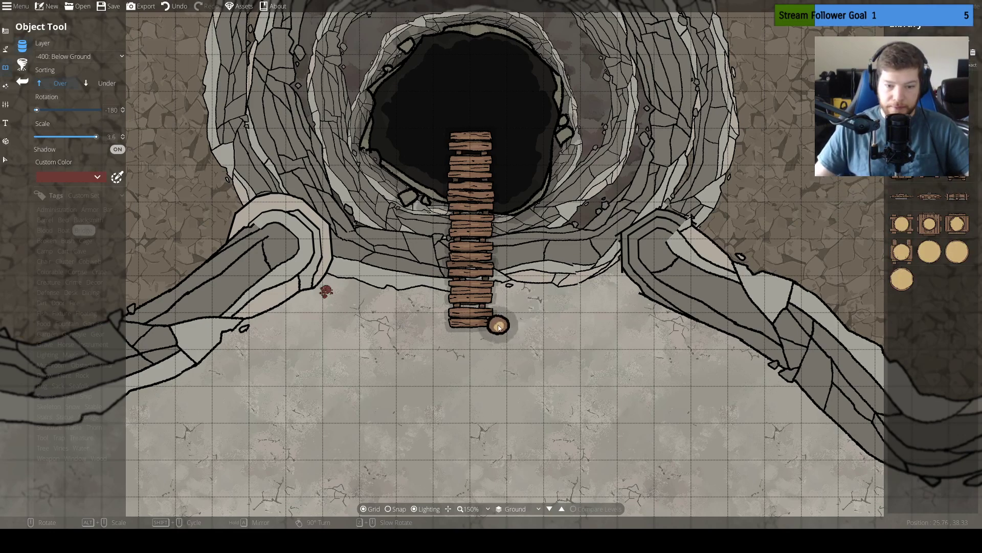
{"action": "scroll", "coordinate": [491, 330], "scroll_direction": "down", "scroll_amount": 4, "text": "alt"}
{"action": "scroll", "coordinate": [492, 327], "scroll_direction": "down", "scroll_amount": 3, "text": "alt"}
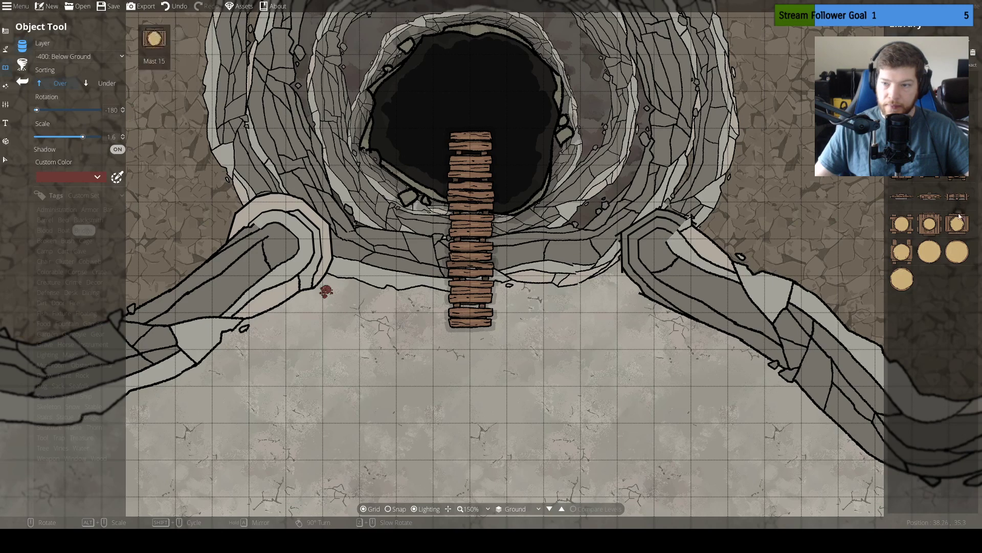
{"action": "scroll", "coordinate": [496, 323], "scroll_direction": "down", "scroll_amount": 7}
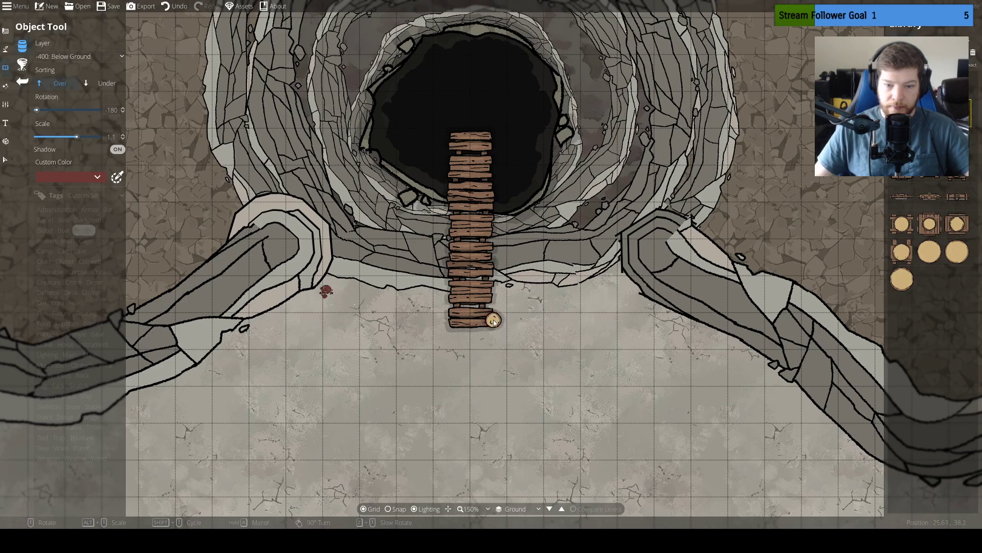
{"action": "scroll", "coordinate": [496, 326], "scroll_direction": "down", "scroll_amount": 2}
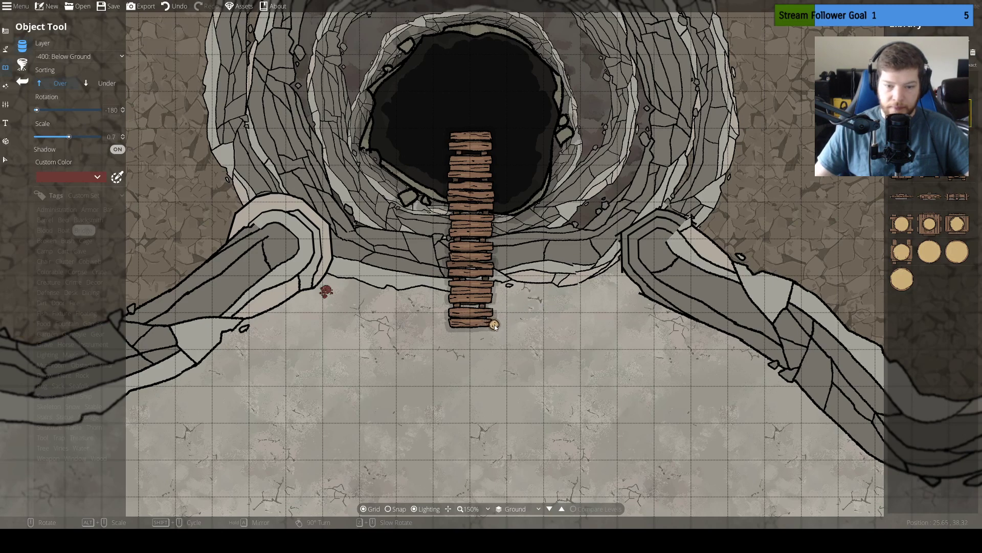
Place a round wooden post on each of the four corners of the plank bridge
{"action": "left_click", "coordinate": [495, 326]}
{"action": "left_click", "coordinate": [449, 328]}
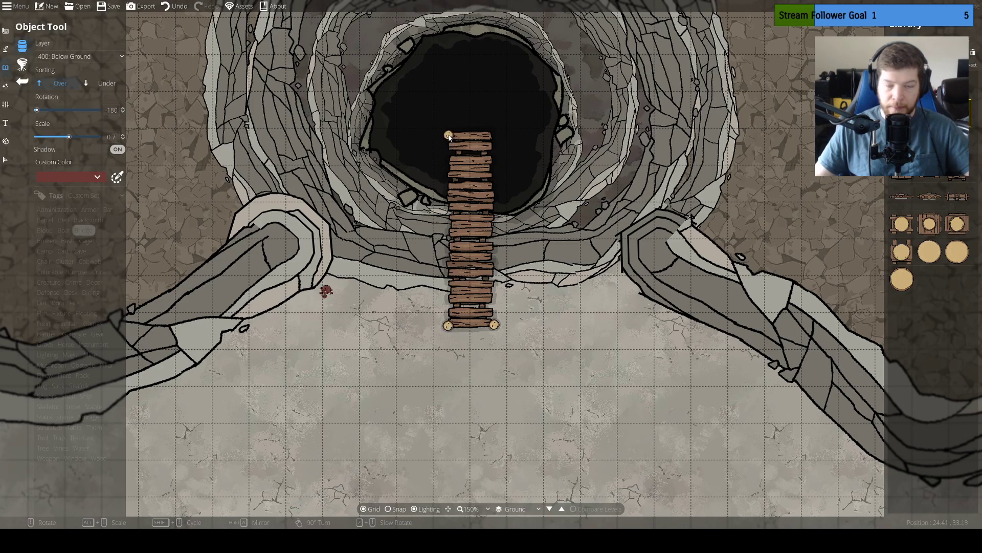
{"action": "left_click", "coordinate": [492, 146]}
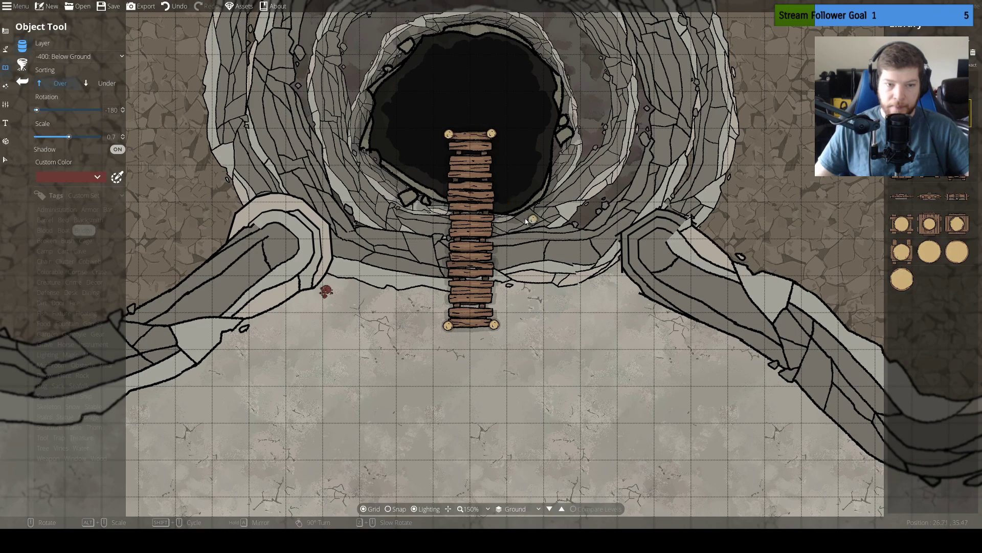
Set up the Path Tool for drawing new paths with the thin rope texture and a width of 0.7
{"action": "left_click", "coordinate": [6, 48]}
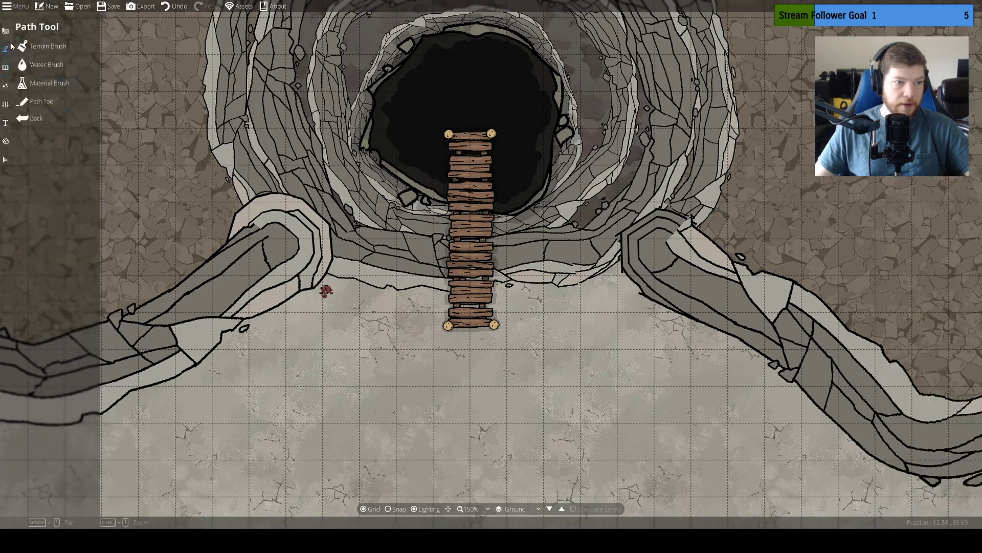
{"action": "left_click", "coordinate": [41, 102]}
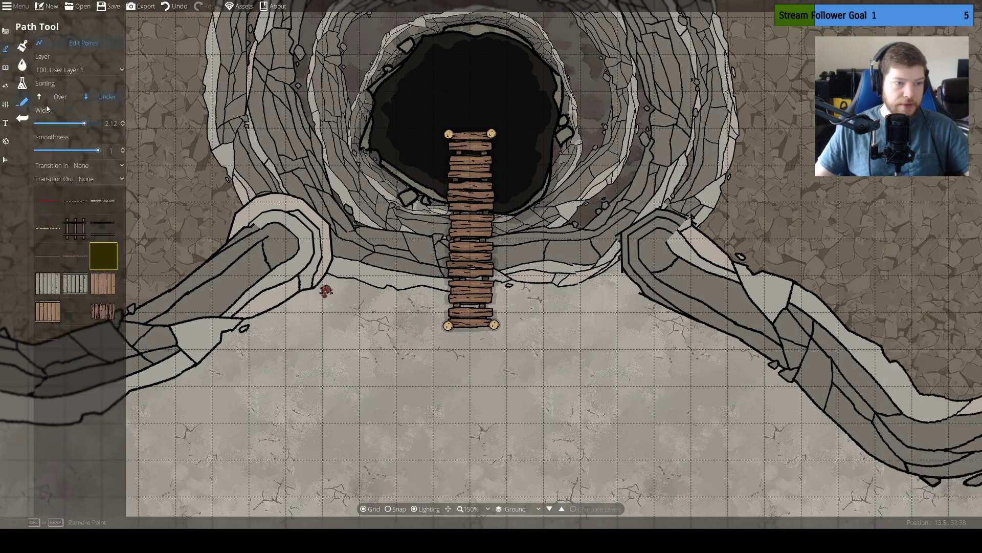
{"action": "left_click", "coordinate": [57, 258]}
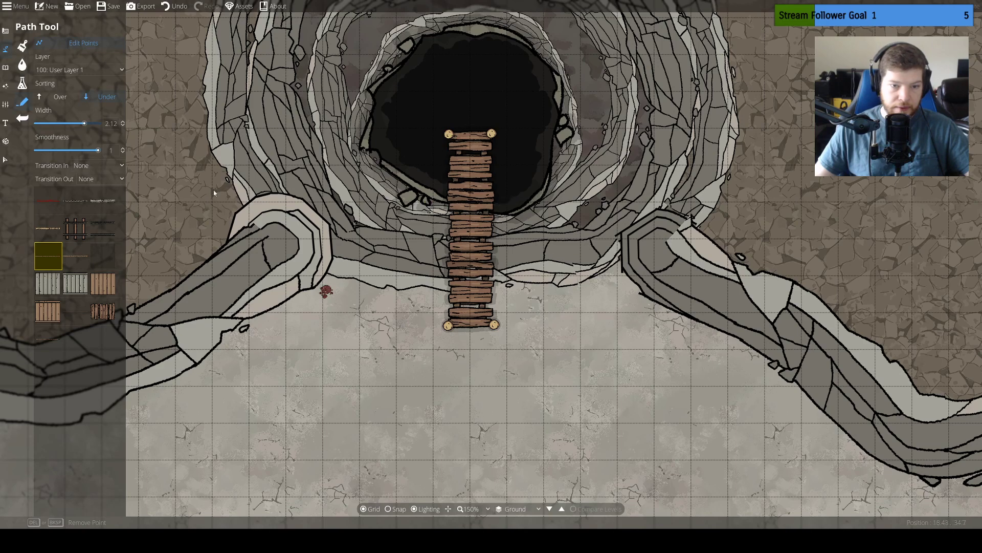
{"action": "left_click", "coordinate": [75, 43]}
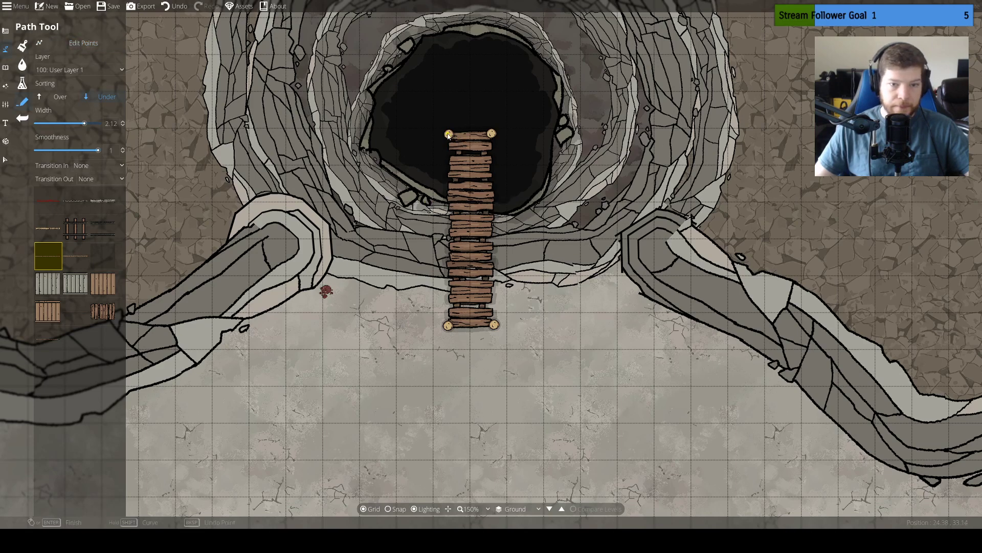
{"action": "left_click", "coordinate": [448, 185]}
{"action": "key", "text": "ctrl+z"}
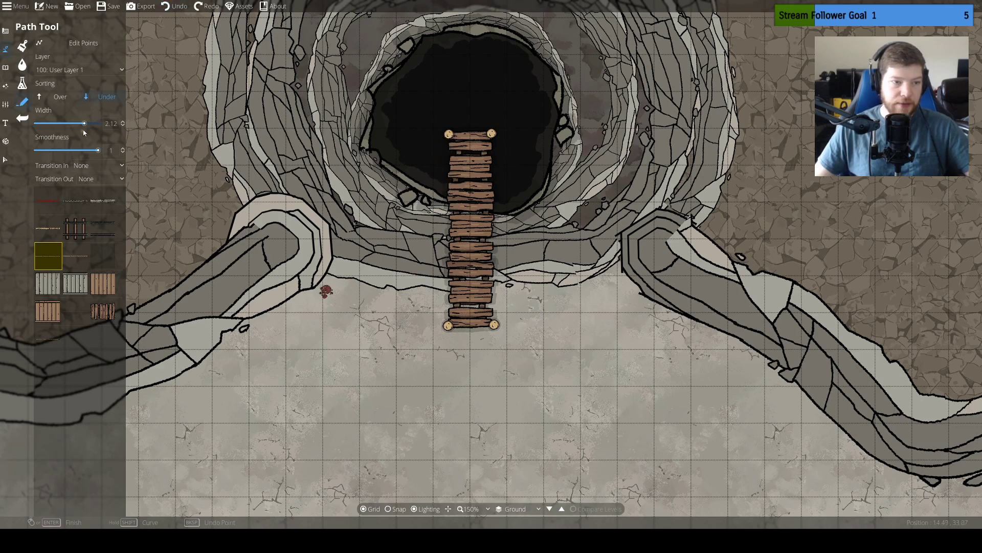
{"action": "left_click_drag", "start_coordinate": [84, 124], "coordinate": [67, 130]}
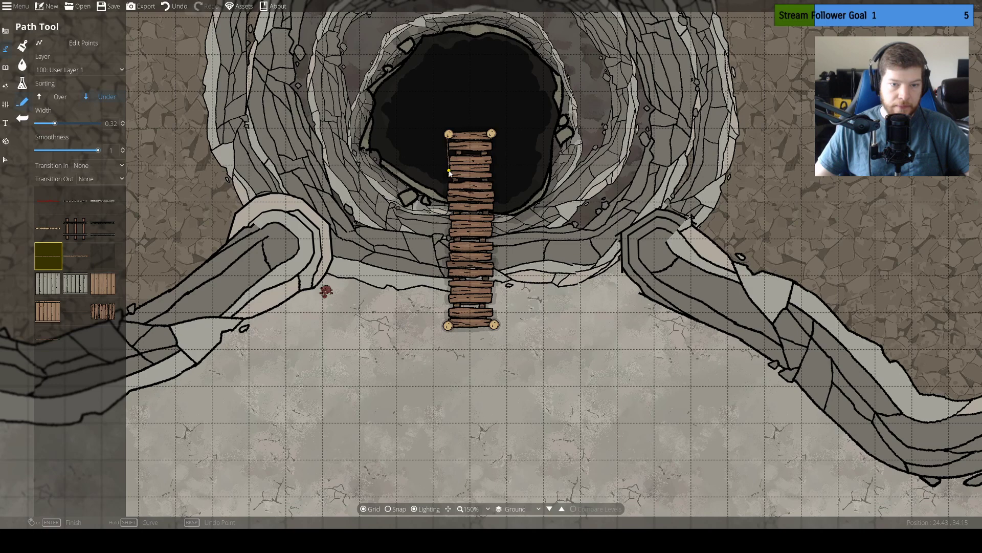
{"action": "key", "text": "ctrl+z"}
{"action": "left_click_drag", "start_coordinate": [55, 124], "coordinate": [68, 129]}
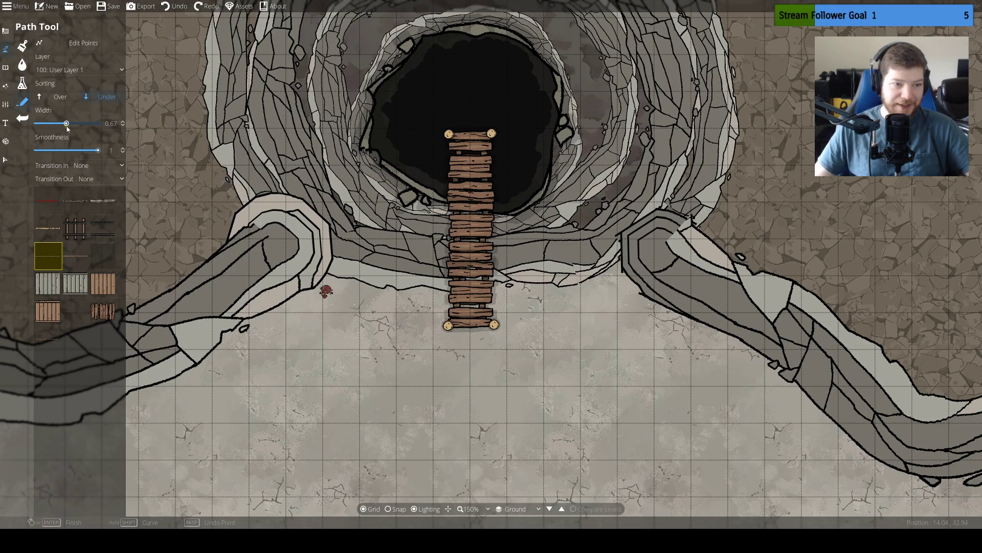
Draw a rope along each long side of the bridge, linking the outer post to the post on the limestone ground
{"action": "left_click", "coordinate": [448, 136]}
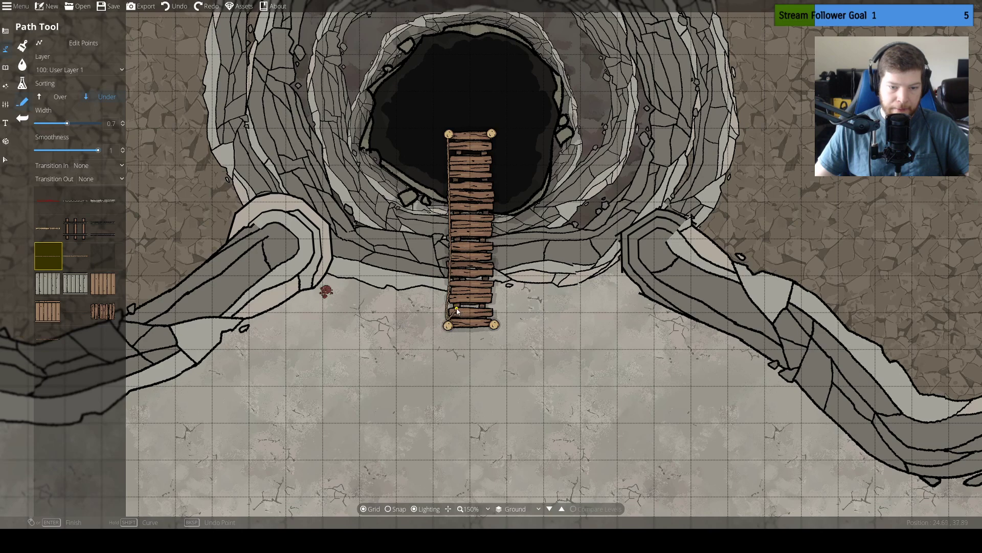
{"action": "right_click", "coordinate": [445, 327]}
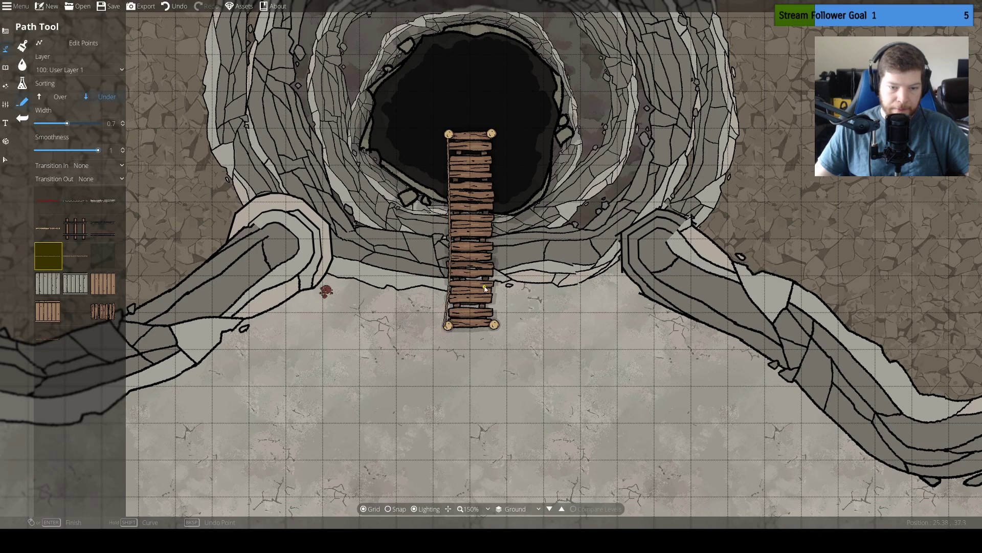
{"action": "left_click", "coordinate": [494, 138]}
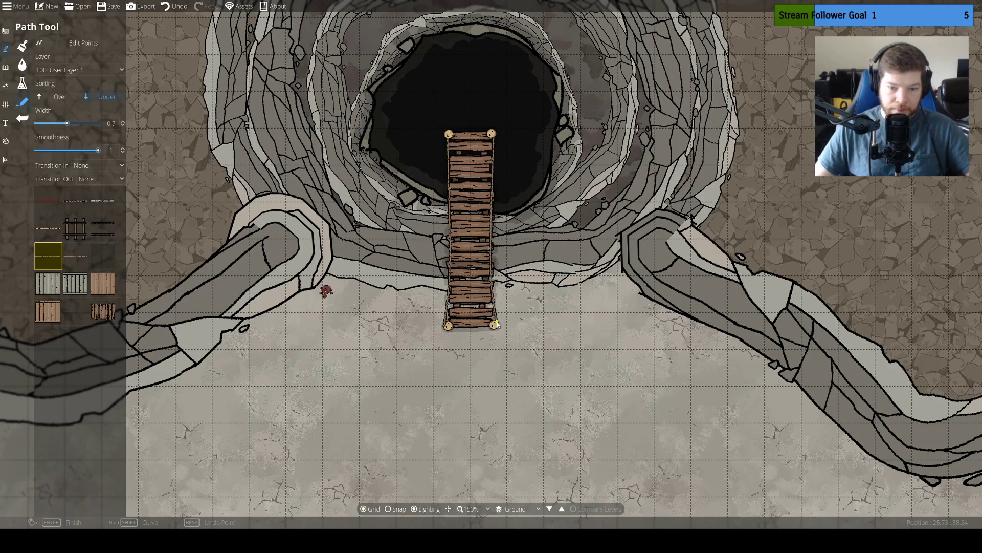
{"action": "left_click_drag", "start_coordinate": [546, 185], "coordinate": [543, 219]}
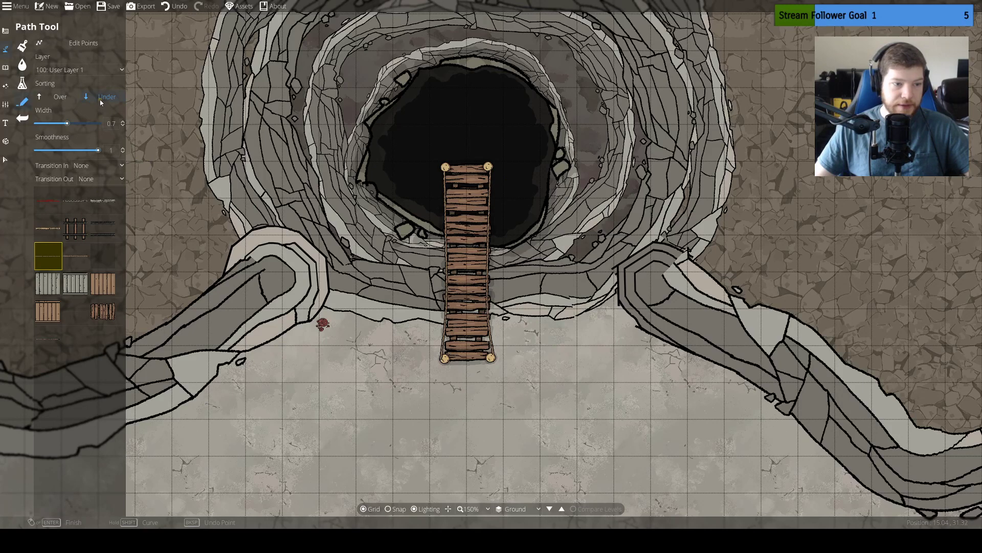
Draw slanted support ropes from both outer posts back to the pit's limestone rim, on layer -400: Below Ground with sorting Over
{"action": "left_click", "coordinate": [79, 69]}
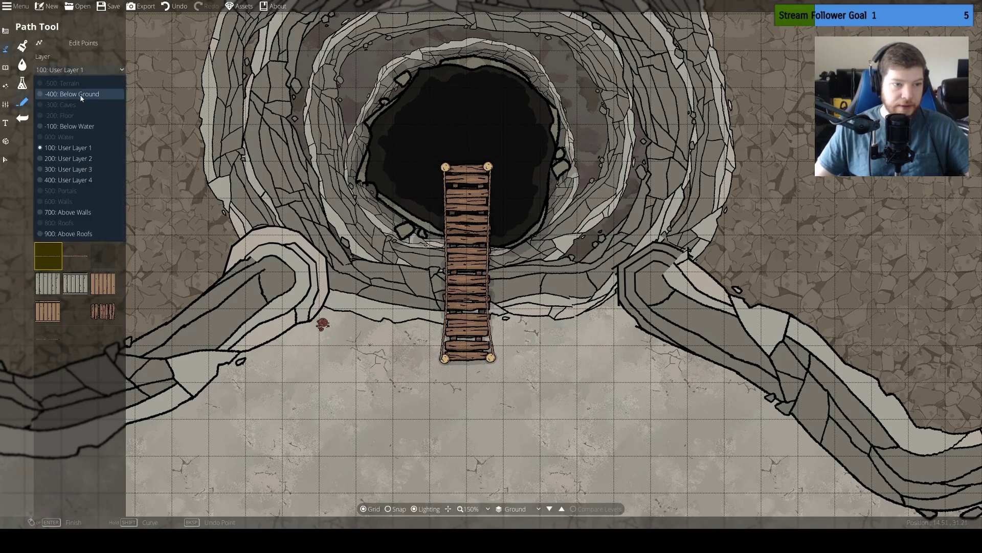
{"action": "left_click", "coordinate": [67, 95]}
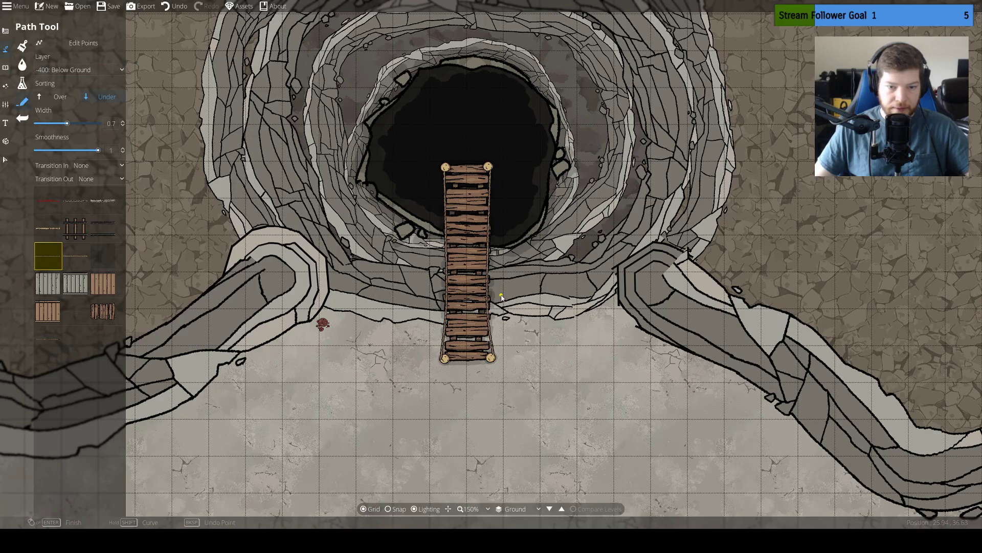
{"action": "key", "text": "ctrl+z"}
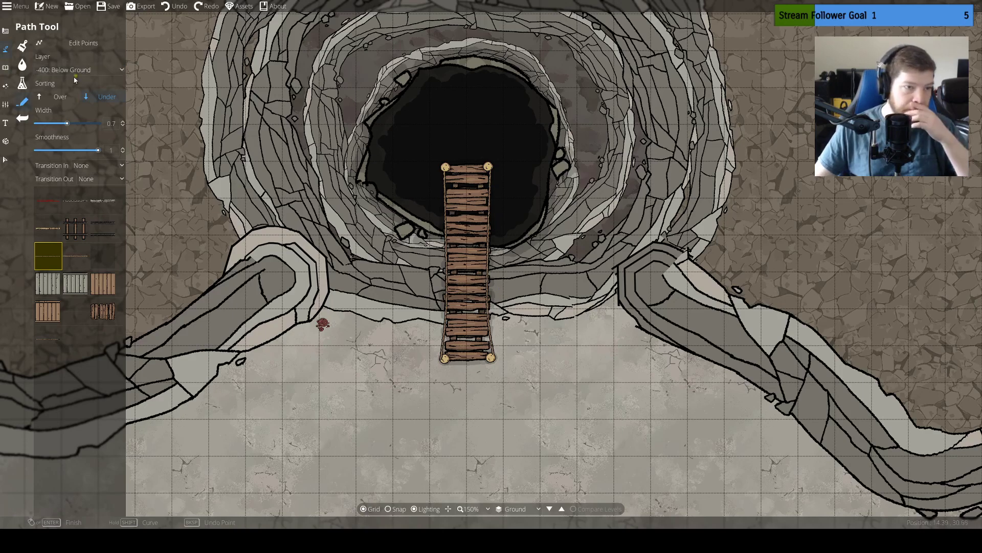
{"action": "left_click", "coordinate": [60, 96]}
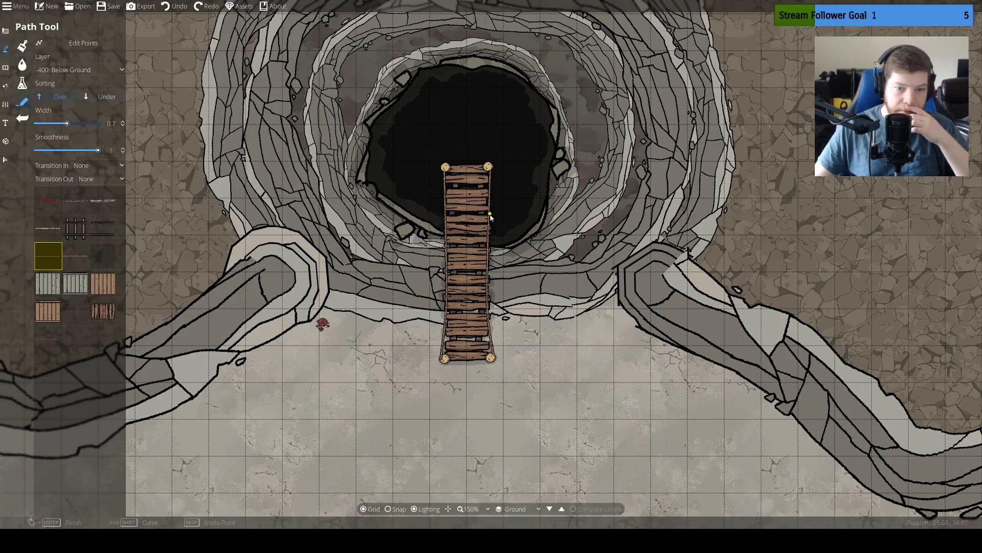
{"action": "left_click", "coordinate": [500, 252]}
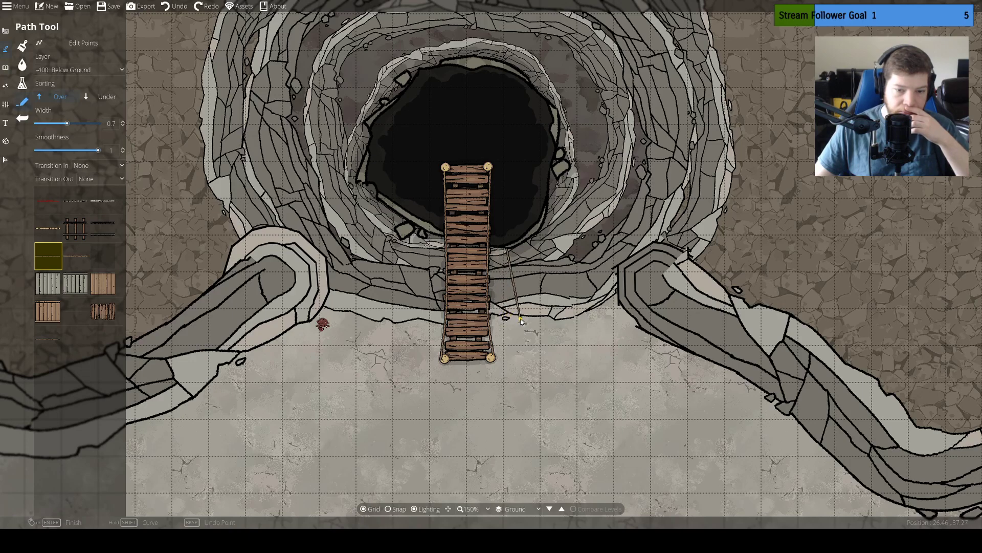
{"action": "left_click", "coordinate": [445, 173]}
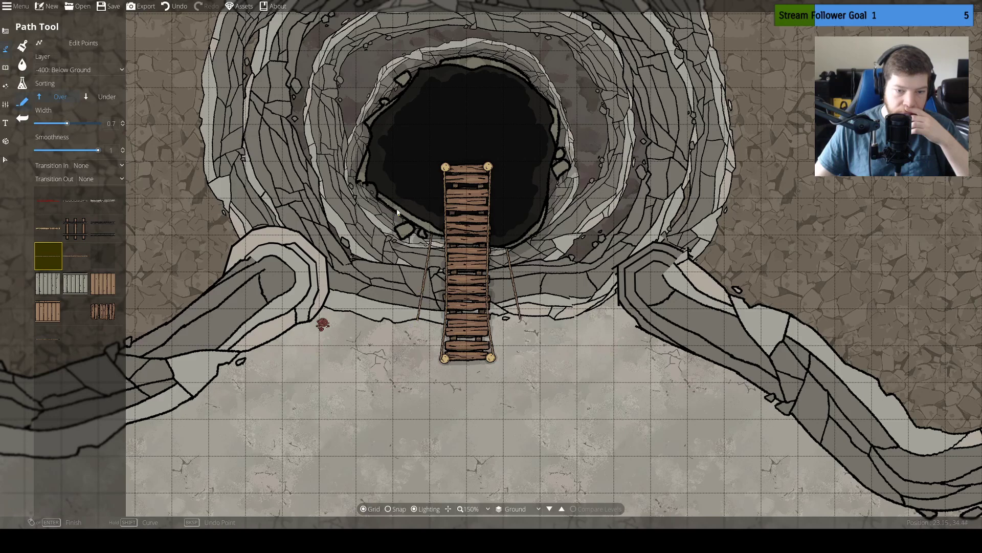
Move the slanted support rope on the bridge's left side to layer -100: Below Water
{"action": "left_click", "coordinate": [6, 159]}
{"action": "left_click", "coordinate": [416, 141]}
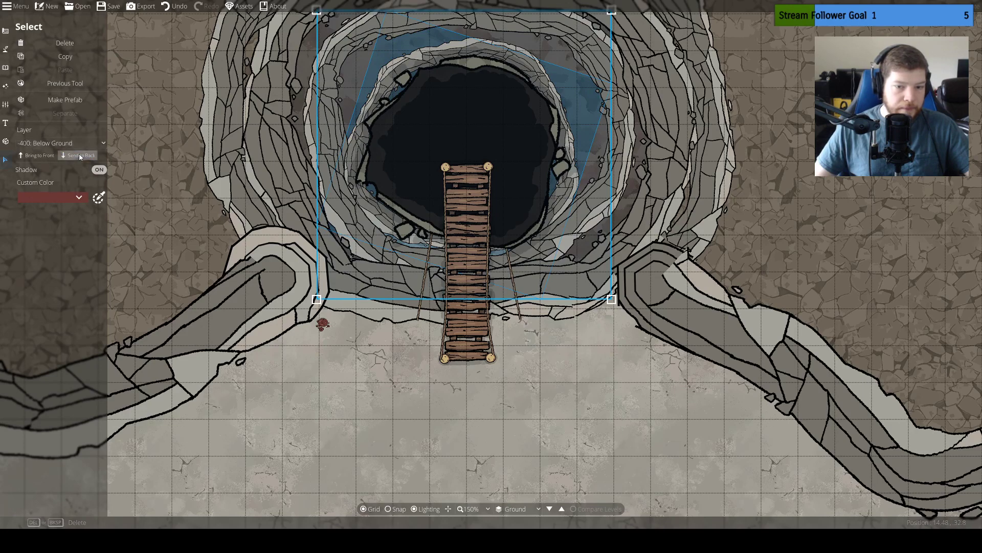
{"action": "left_click", "coordinate": [76, 143]}
{"action": "left_click", "coordinate": [69, 163]}
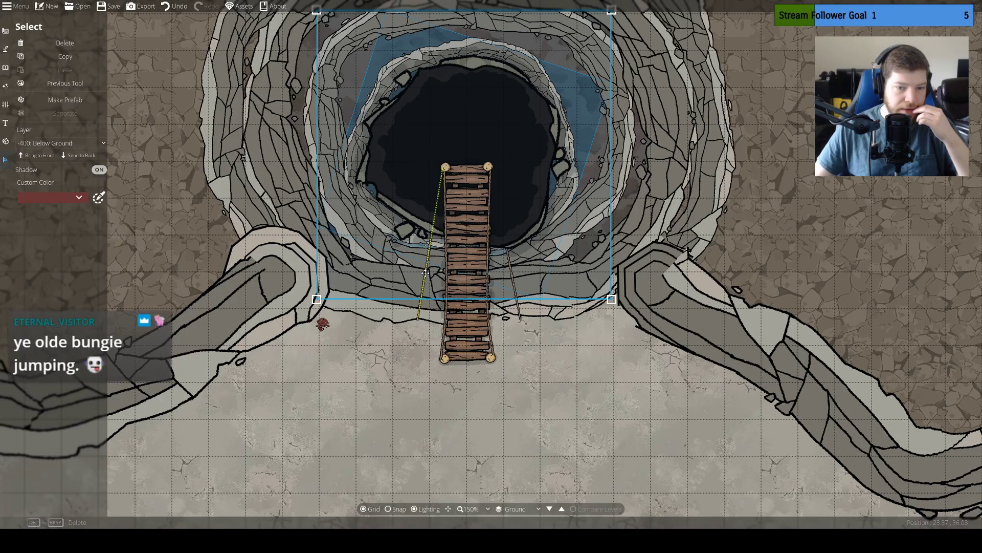
{"action": "left_click", "coordinate": [134, 294]}
{"action": "left_click", "coordinate": [427, 266]}
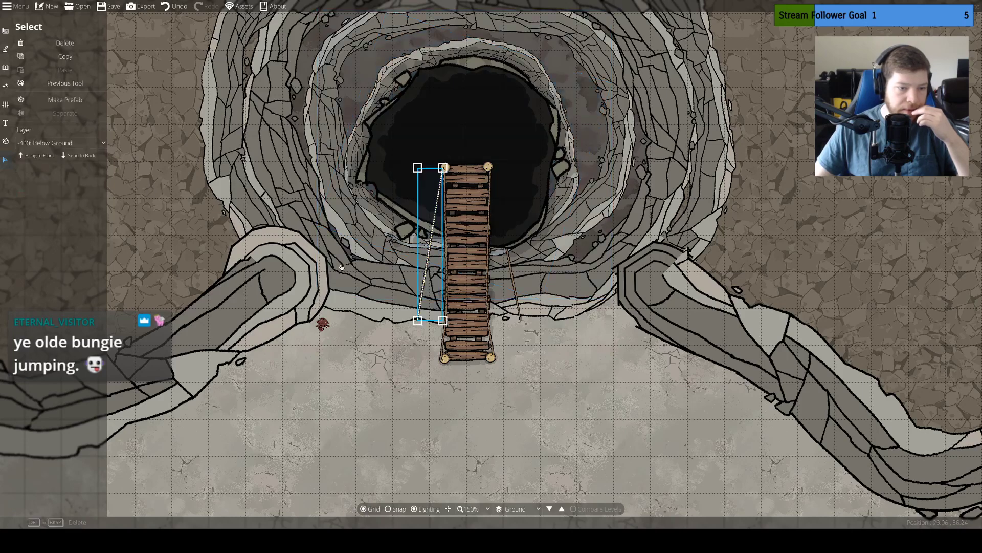
{"action": "left_click", "coordinate": [44, 160]}
{"action": "left_click", "coordinate": [60, 143]}
{"action": "left_click", "coordinate": [57, 201]}
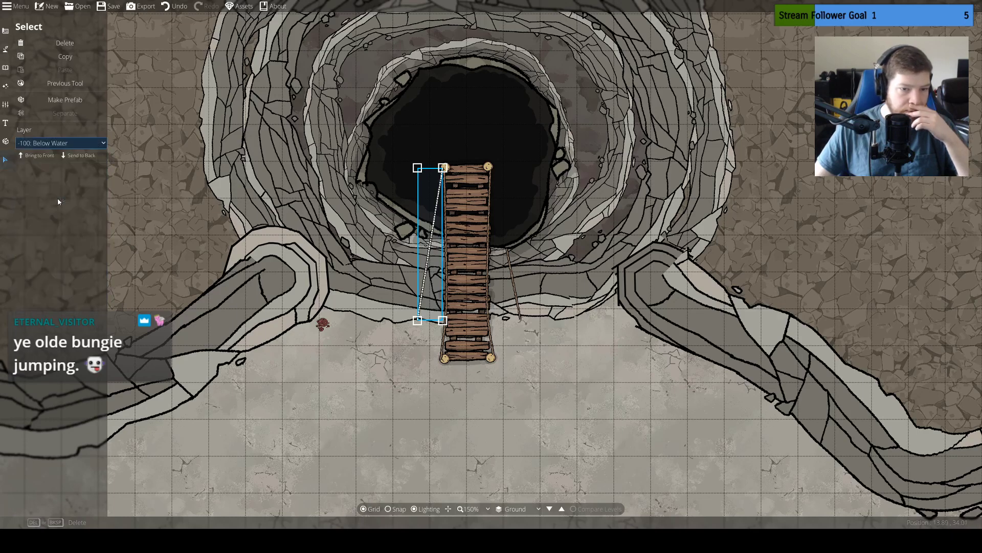
Move the slanted support rope on the bridge's right side to layer -100: Below Water
{"action": "left_click", "coordinate": [360, 374]}
{"action": "left_click", "coordinate": [517, 305]}
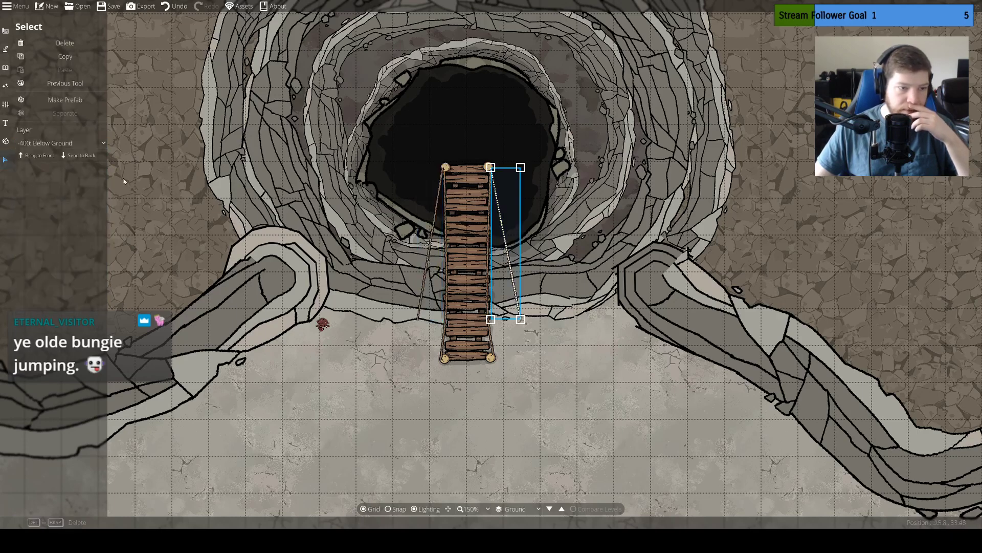
{"action": "left_click", "coordinate": [76, 144]}
{"action": "left_click", "coordinate": [65, 202]}
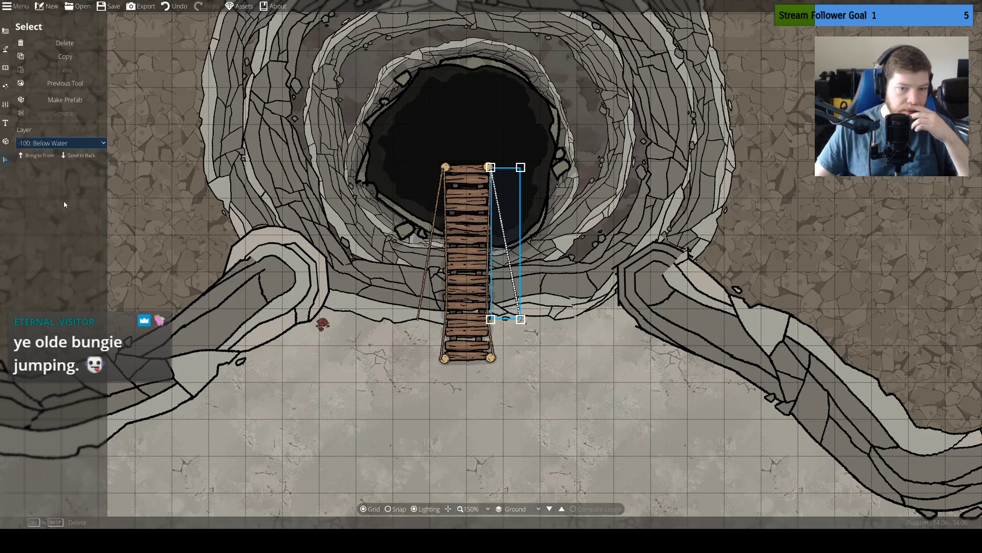
Move the two outer bridge posts over the pit to layer 100: User Layer 1
{"action": "left_click", "coordinate": [388, 385]}
{"action": "left_click", "coordinate": [445, 167]}
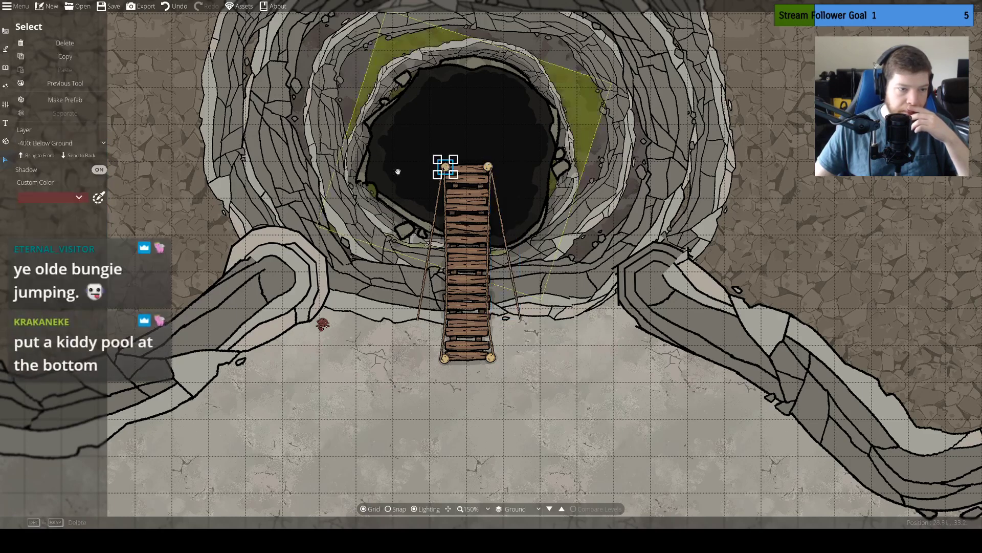
{"action": "left_click", "coordinate": [77, 145]}
{"action": "left_click", "coordinate": [61, 221]}
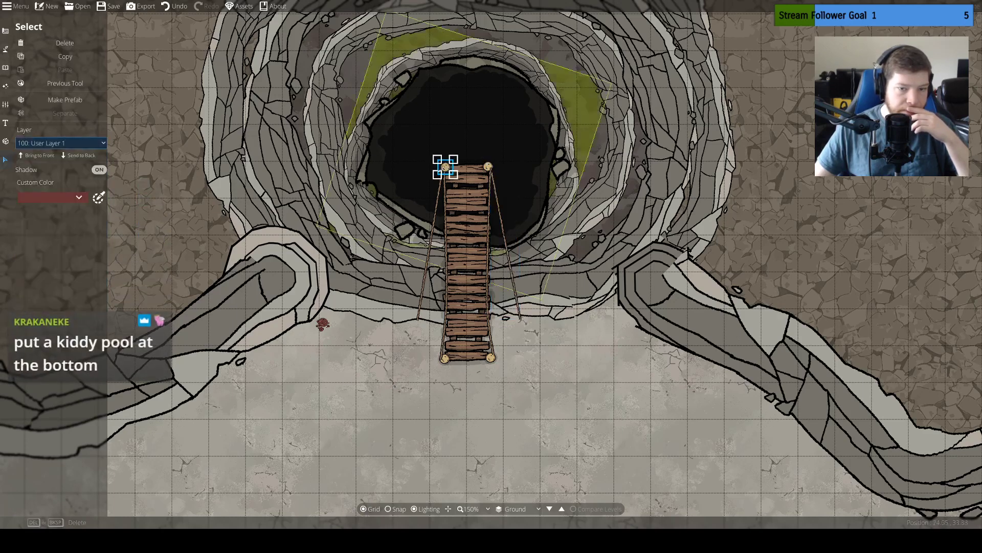
{"action": "left_click", "coordinate": [490, 167]}
{"action": "left_click", "coordinate": [82, 143]}
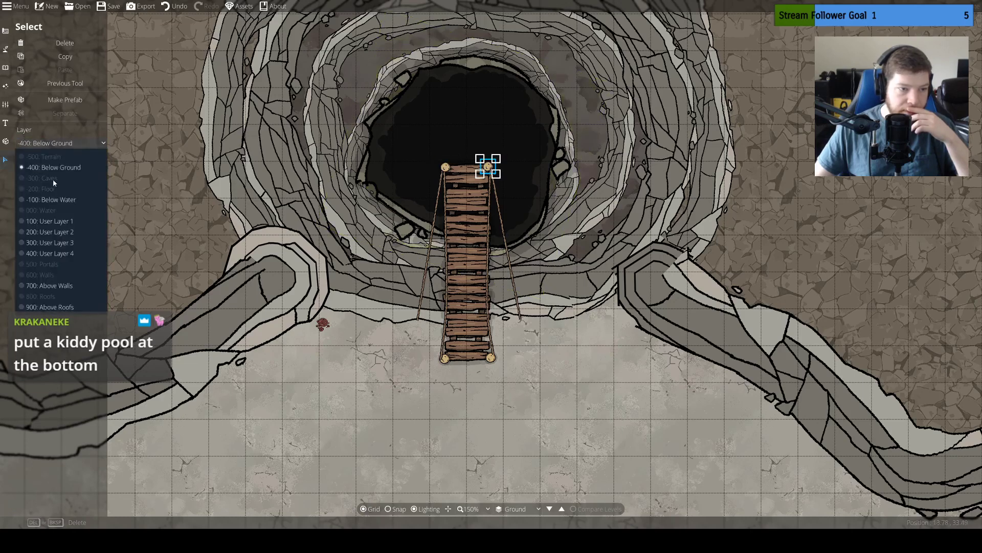
{"action": "left_click", "coordinate": [61, 221]}
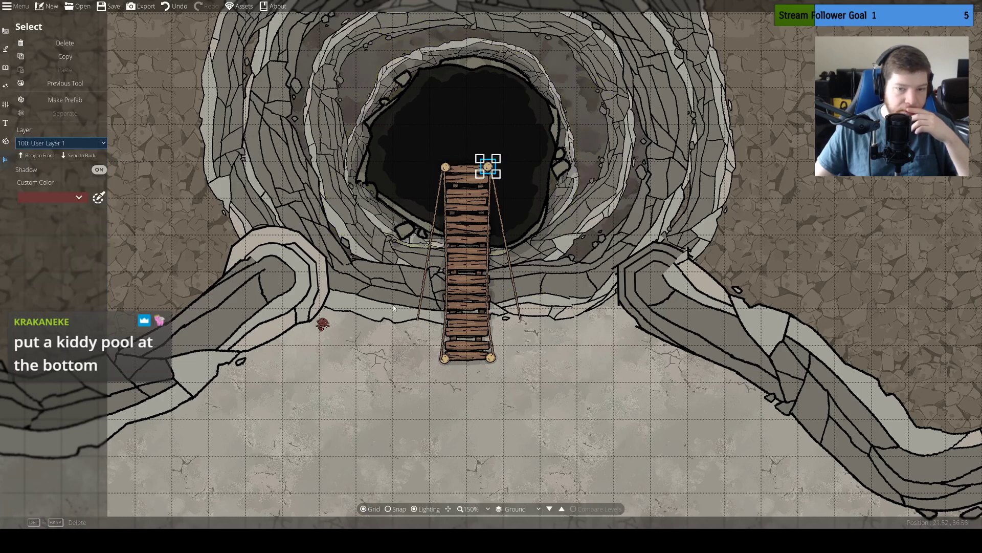
Move the two bridge posts on the limestone ground to layer 100: User Layer 1
{"action": "left_click", "coordinate": [490, 357]}
{"action": "left_click", "coordinate": [61, 143]}
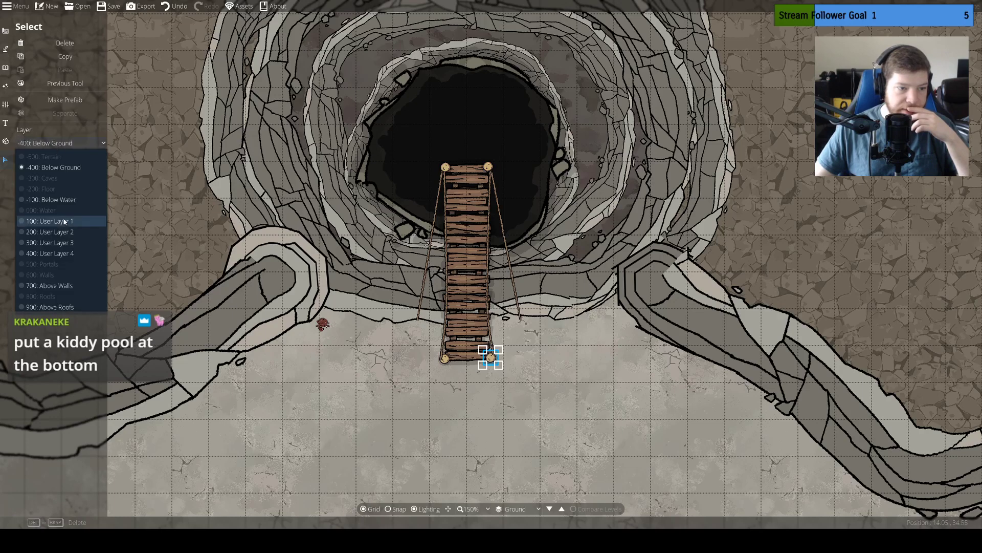
{"action": "left_click", "coordinate": [63, 222]}
{"action": "left_click", "coordinate": [444, 358]}
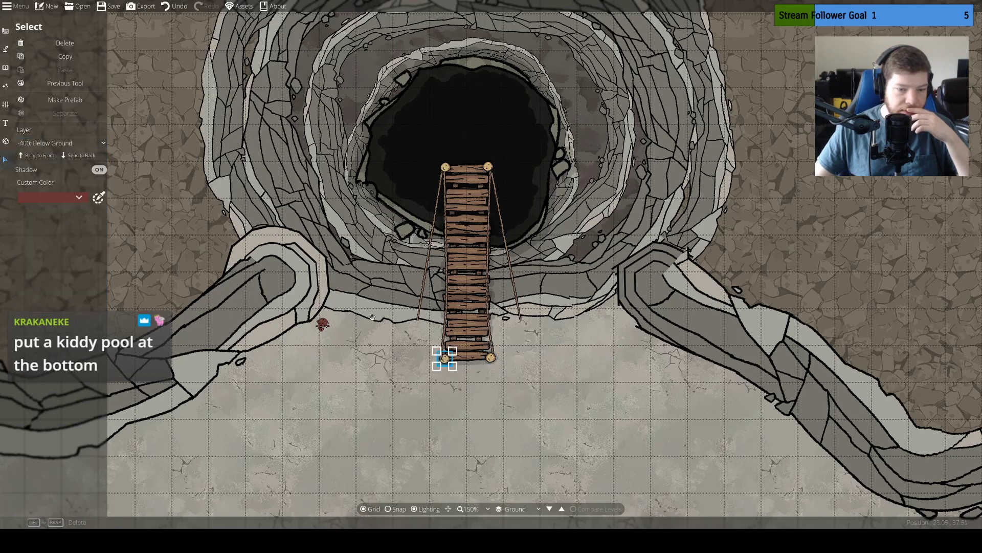
{"action": "left_click", "coordinate": [62, 143]}
{"action": "left_click", "coordinate": [64, 223]}
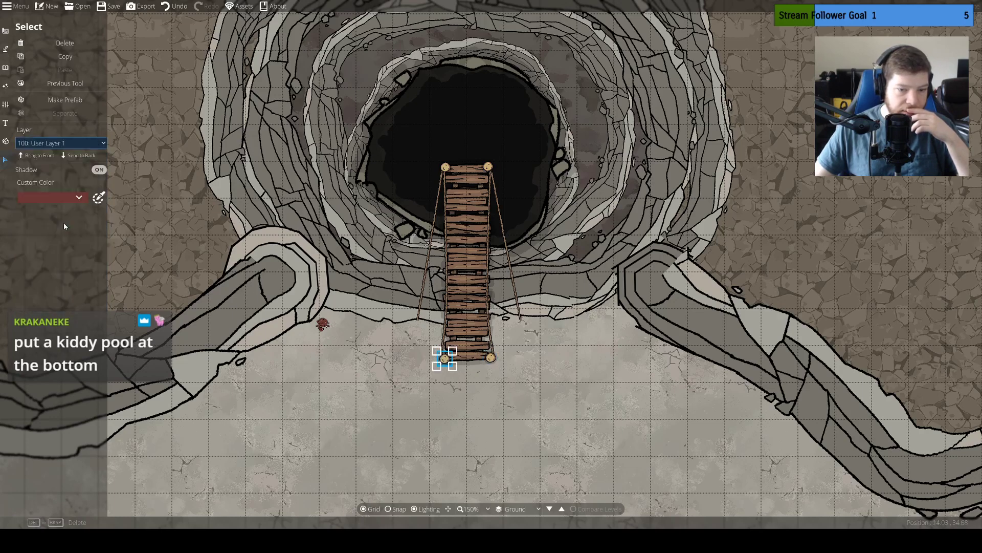
Select all the wooden bridge sections together and move them to layer 100: User Layer 1
{"action": "left_click", "coordinate": [460, 311]}
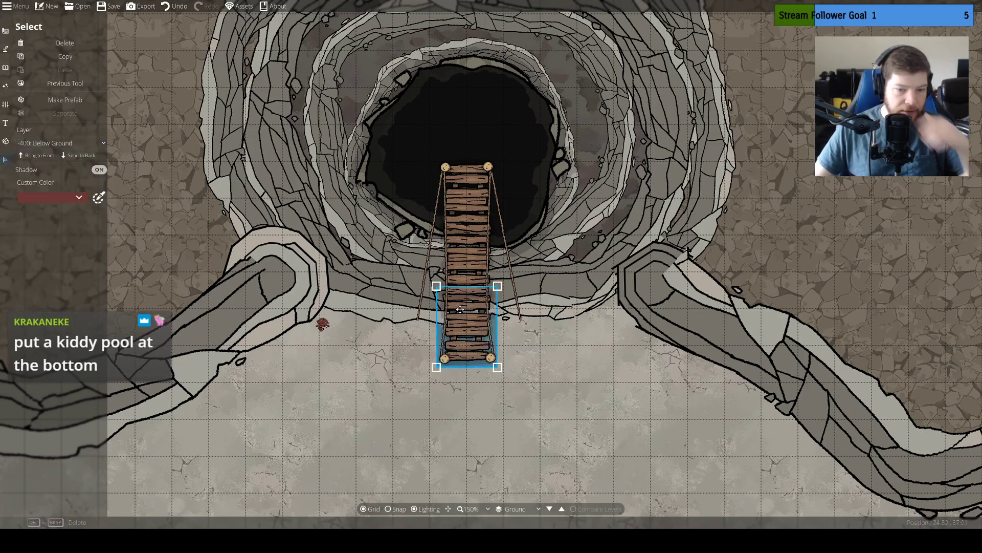
{"action": "left_click", "coordinate": [461, 264]}
{"action": "left_click", "coordinate": [61, 143]}
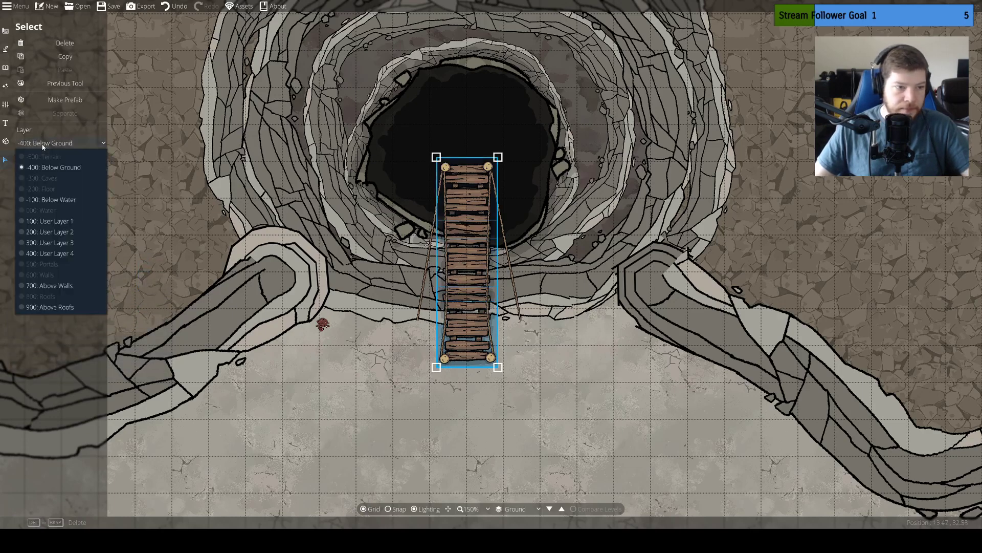
{"action": "left_click", "coordinate": [61, 221]}
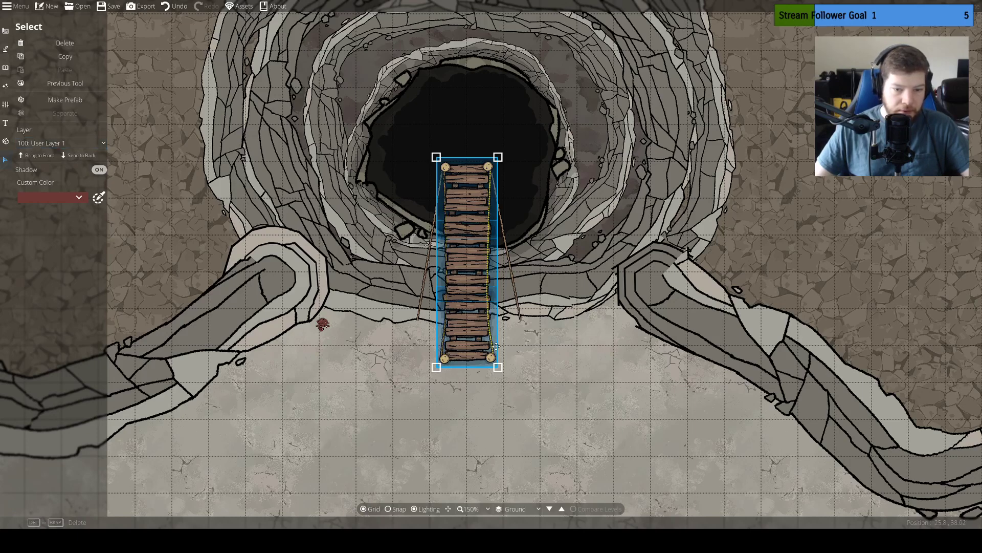
{"action": "left_click", "coordinate": [498, 422]}
Bring the two ropes along the bridge's long sides to the front of their layer
{"action": "left_click", "coordinate": [442, 344]}
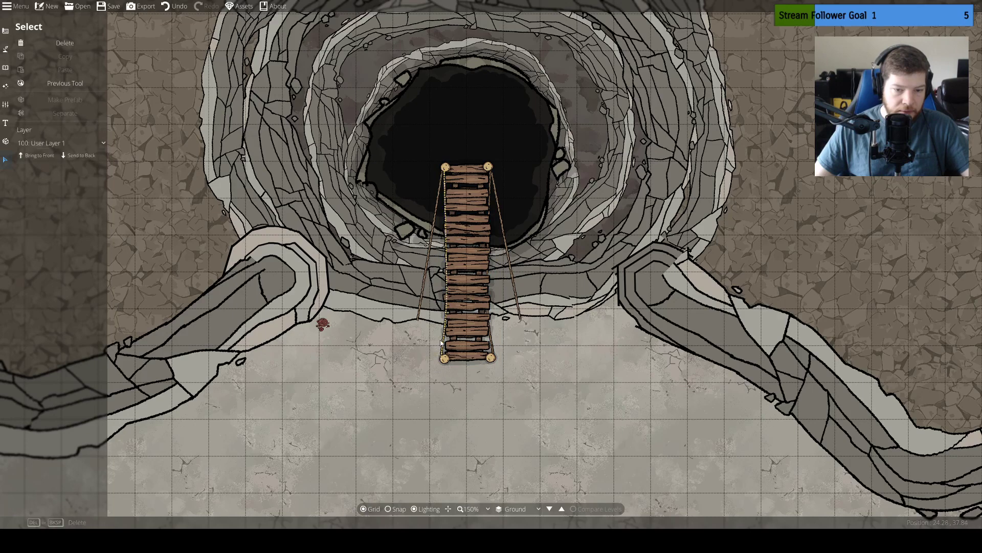
{"action": "left_click", "coordinate": [494, 343], "text": "shift"}
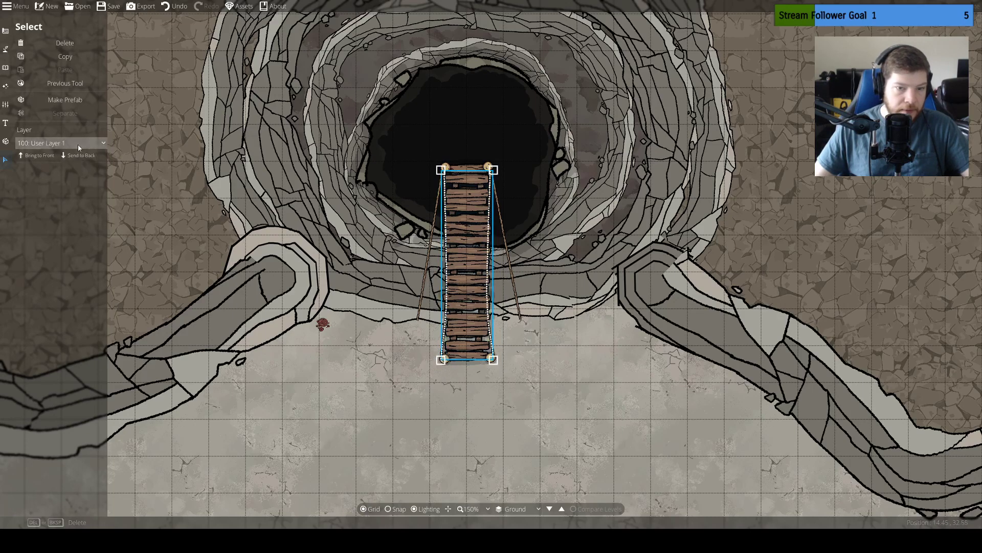
{"action": "left_click", "coordinate": [37, 156]}
{"action": "left_click", "coordinate": [210, 324]}
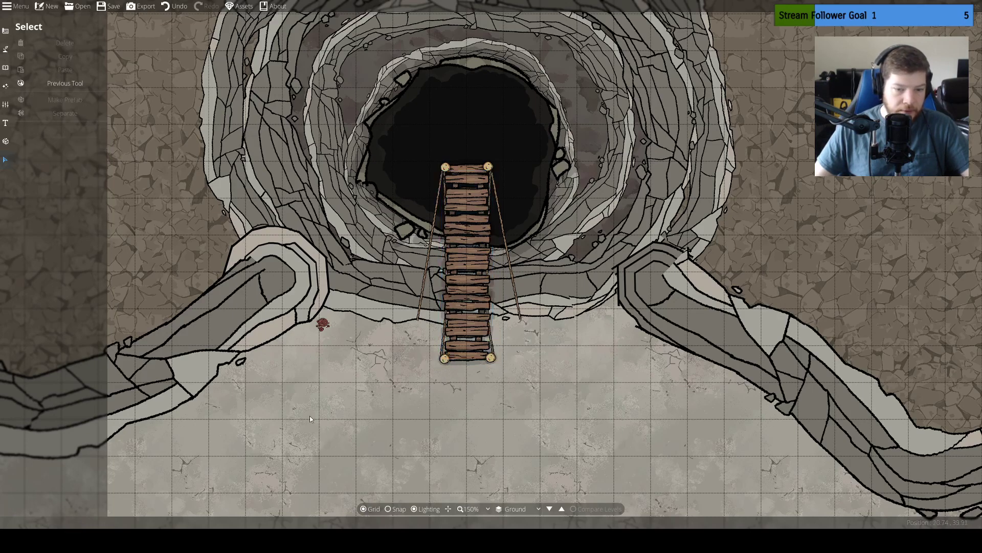
Select both side ropes and both slanted support ropes and move them together to layer 200: User Layer 2
{"action": "left_click", "coordinate": [446, 340]}
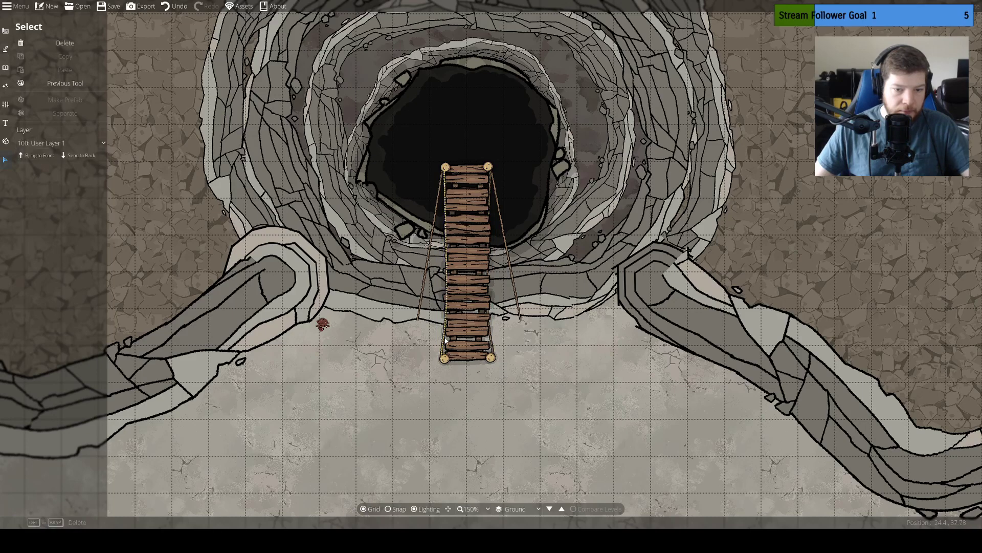
{"action": "left_click", "coordinate": [496, 342], "text": "shift"}
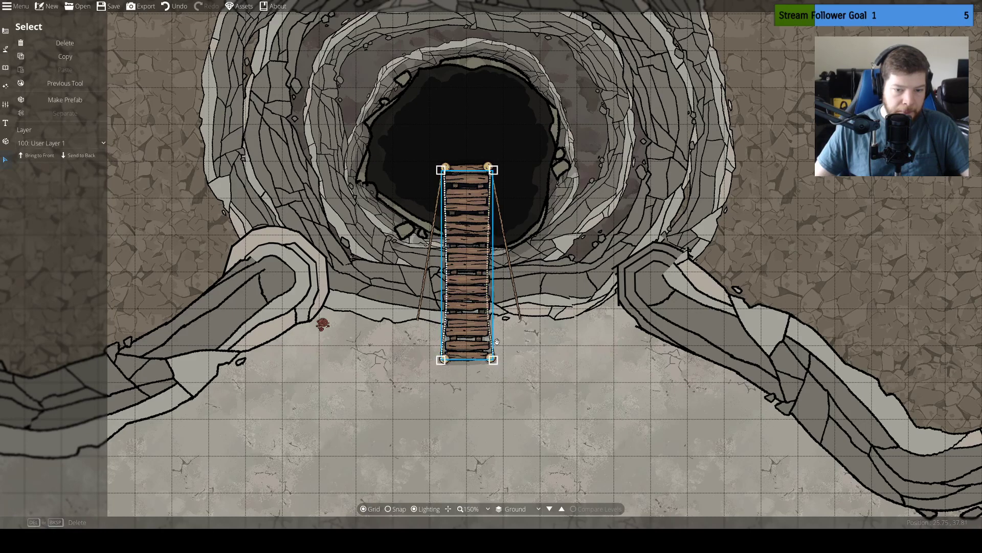
{"action": "left_click", "coordinate": [427, 275], "text": "shift"}
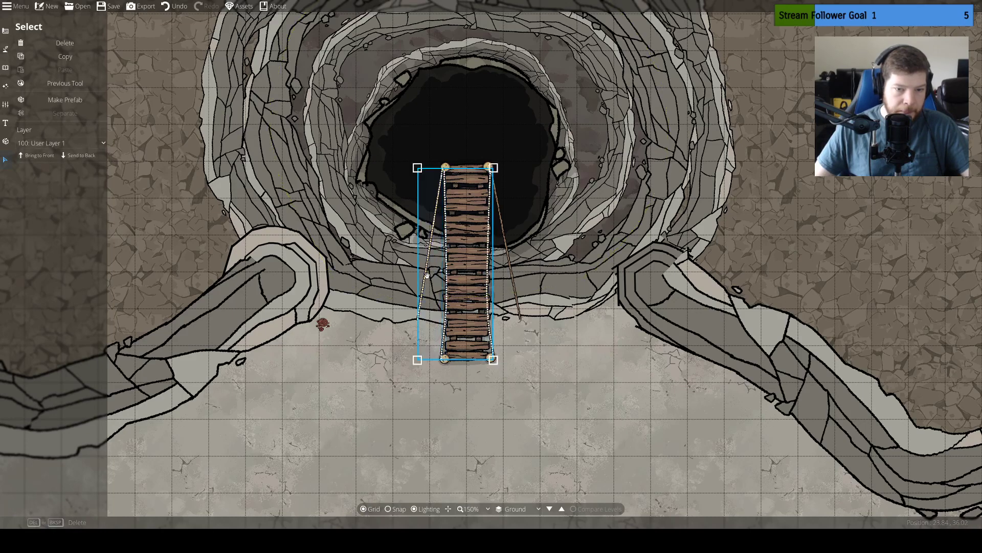
{"action": "left_click", "coordinate": [514, 282], "text": "shift"}
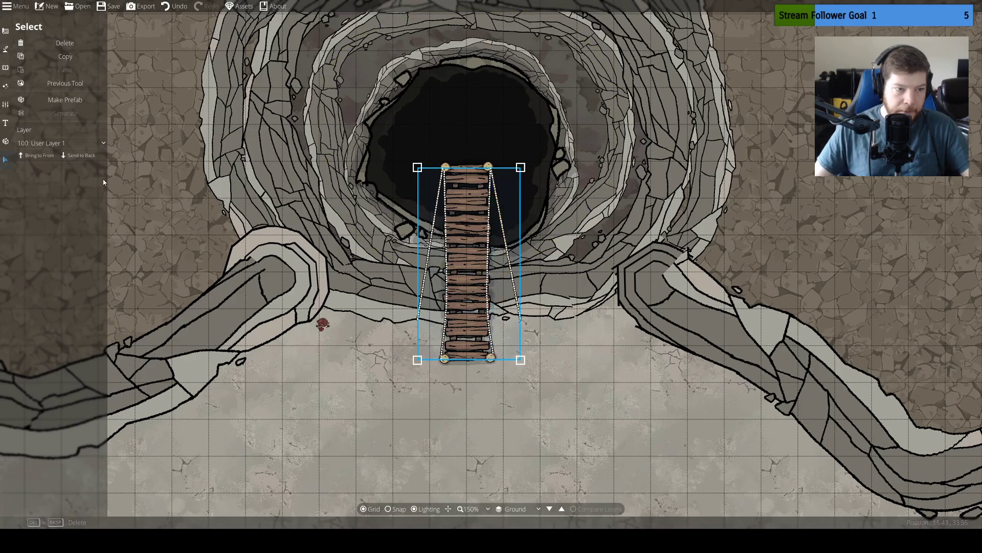
{"action": "left_click", "coordinate": [77, 143]}
{"action": "left_click", "coordinate": [82, 232]}
{"action": "left_click", "coordinate": [410, 384]}
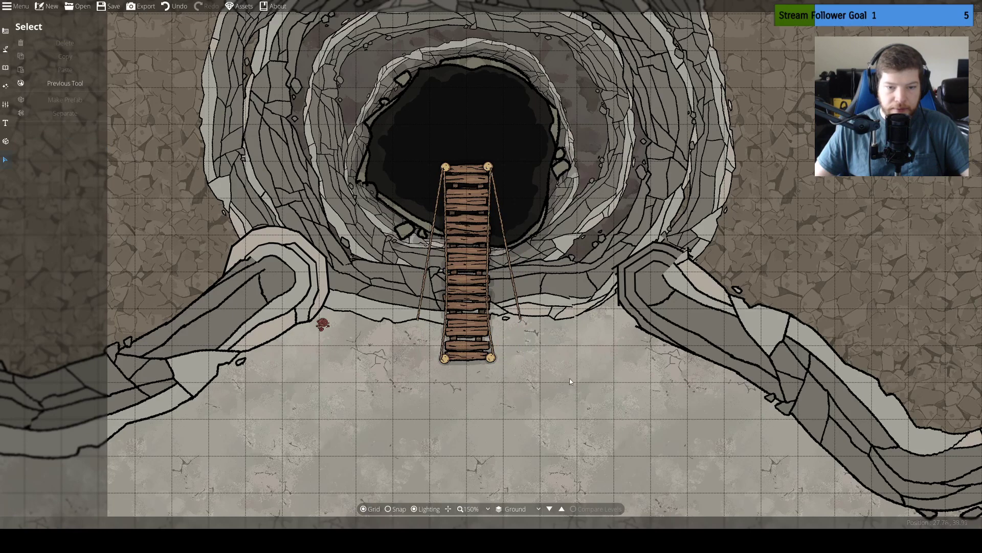
Switch to the Object Tool to browse the object library
{"action": "left_click_drag", "start_coordinate": [578, 373], "coordinate": [581, 368]}
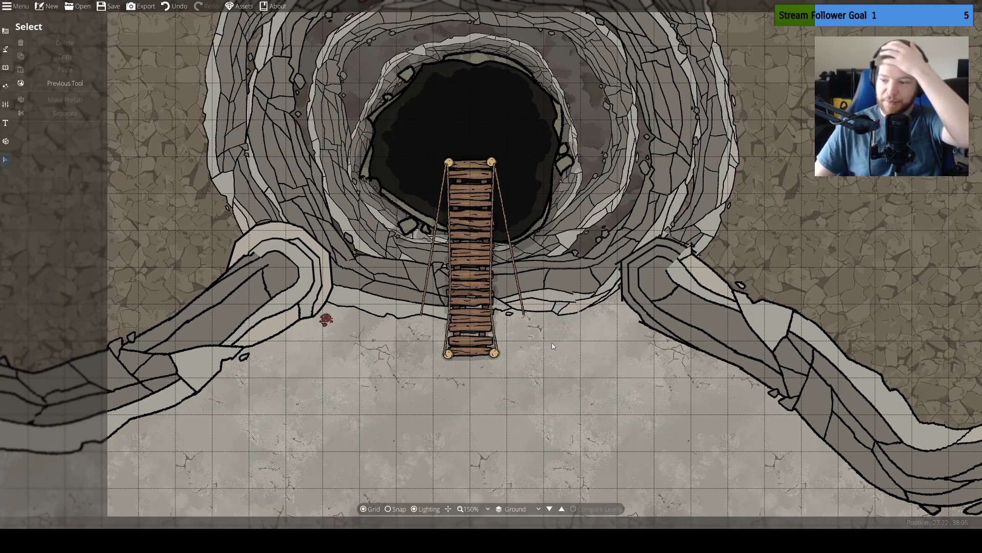
{"action": "left_click", "coordinate": [5, 49]}
{"action": "left_click", "coordinate": [23, 64]}
{"action": "left_click", "coordinate": [5, 67]}
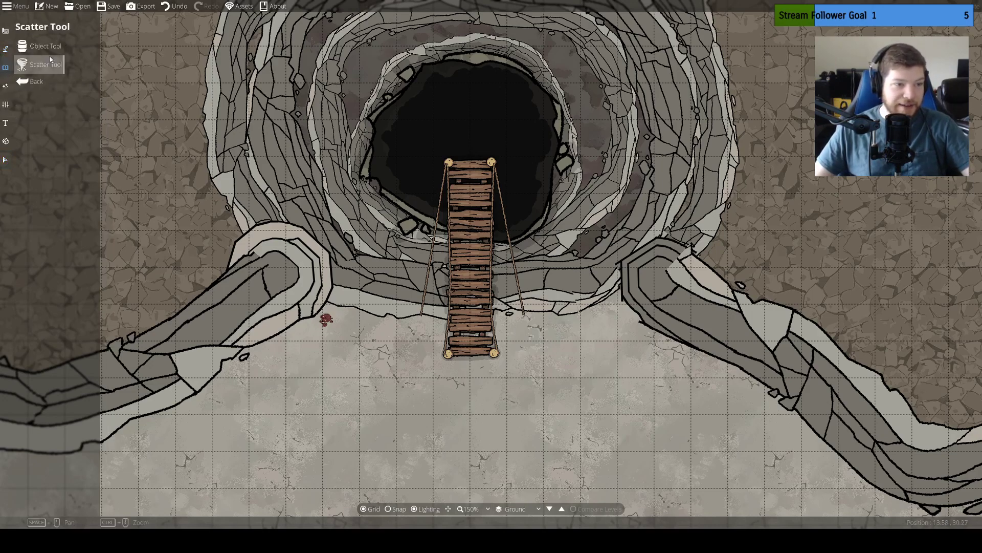
{"action": "left_click", "coordinate": [47, 45]}
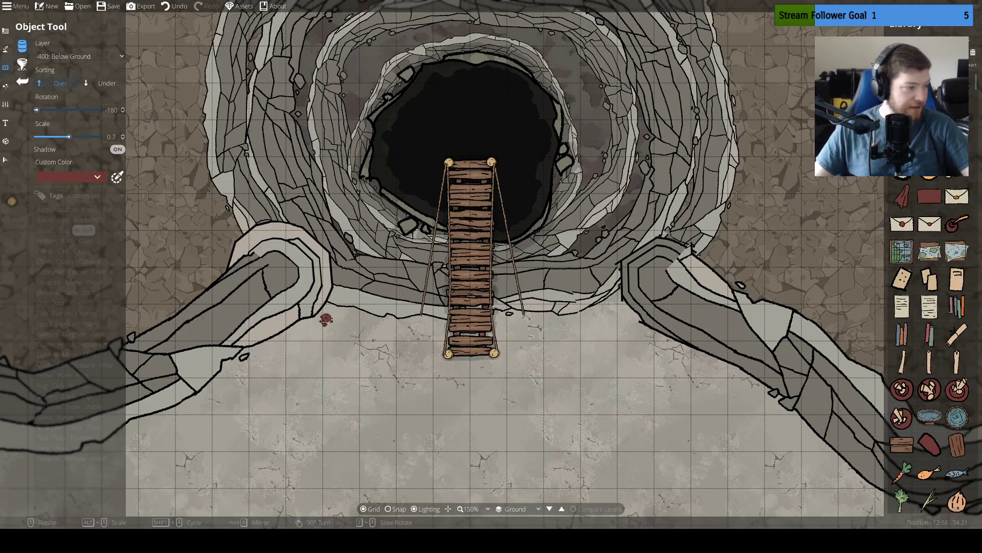
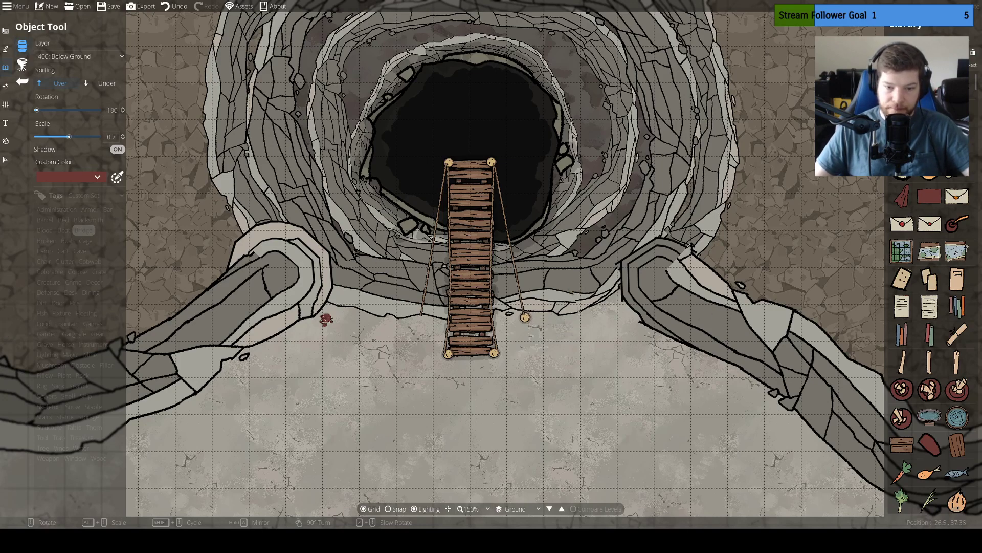
Place a round wooden post at the outer end of each of the two slanted support ropes
{"action": "left_click", "coordinate": [525, 317]}
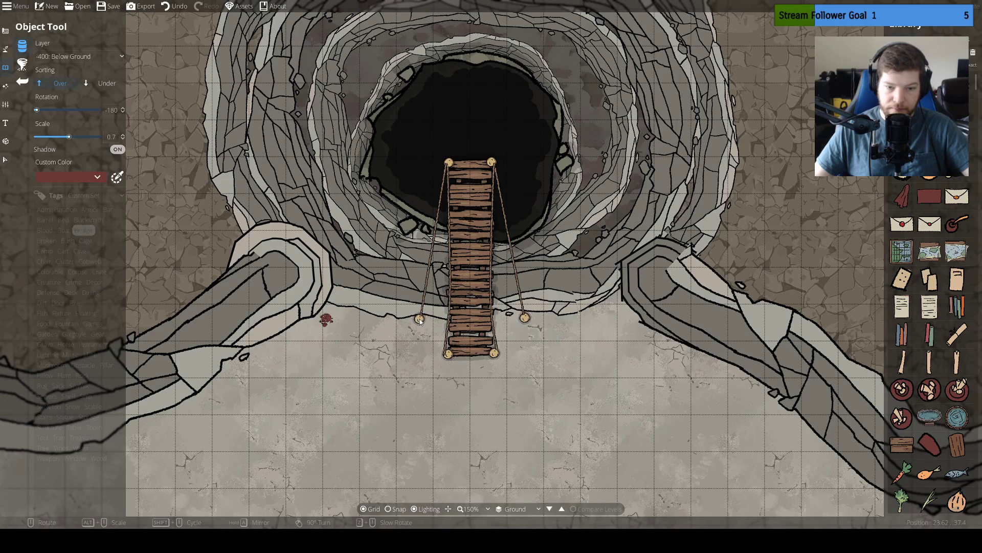
{"action": "left_click", "coordinate": [420, 318]}
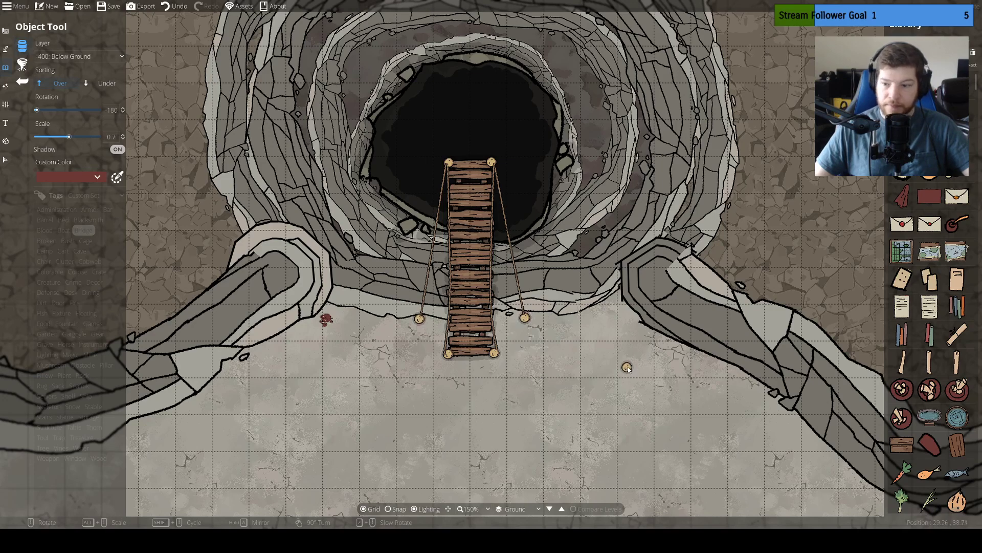
Place a Bathtub 02 object scaled to 0.2 in the dark pit just beyond the bridge's far end
{"action": "left_click", "coordinate": [957, 417]}
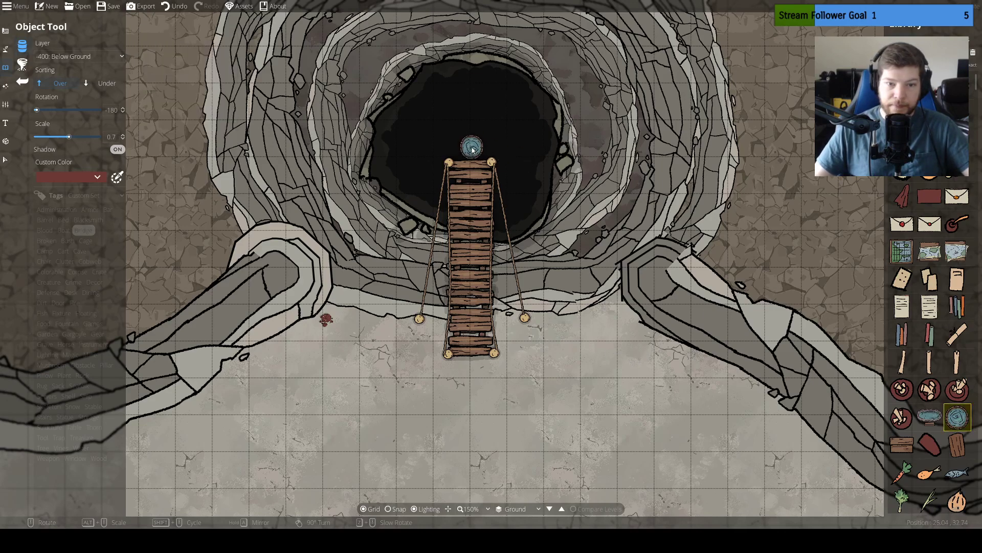
{"action": "scroll", "coordinate": [471, 151], "scroll_direction": "down", "scroll_amount": 4, "text": "alt"}
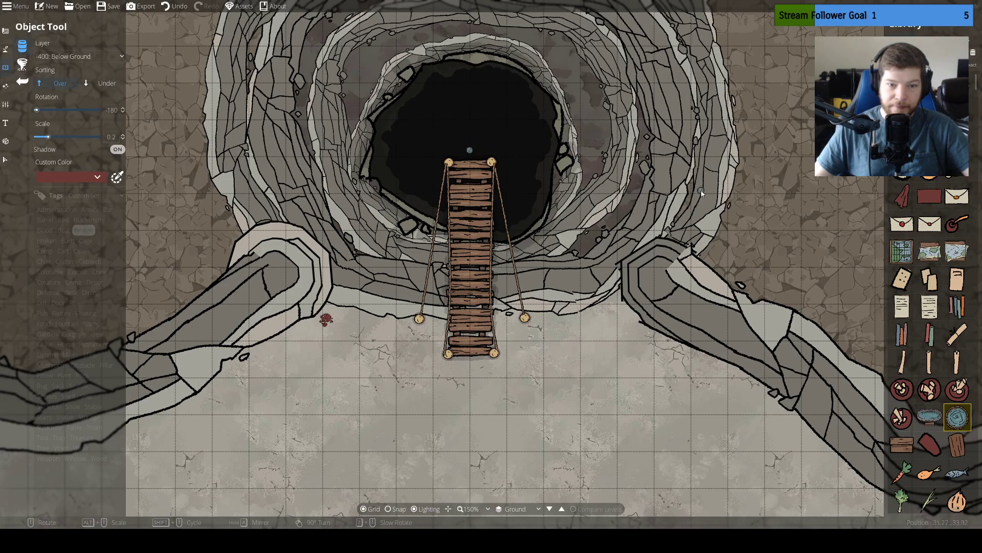
{"action": "scroll", "coordinate": [494, 123], "scroll_direction": "up", "scroll_amount": 4}
{"action": "scroll", "coordinate": [473, 143], "scroll_direction": "up", "scroll_amount": 8, "text": "ctrl"}
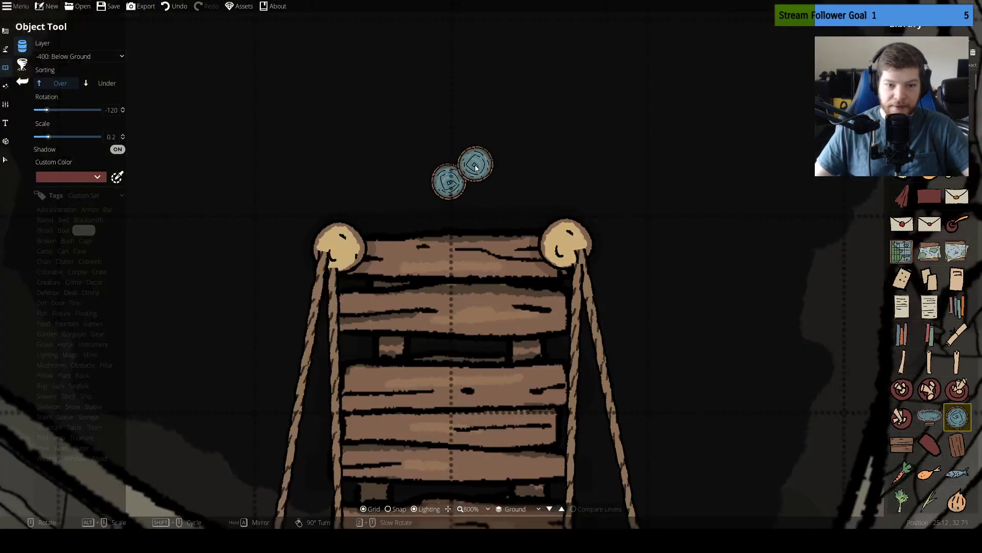
{"action": "scroll", "coordinate": [612, 203], "scroll_direction": "down", "scroll_amount": 8, "text": "ctrl"}
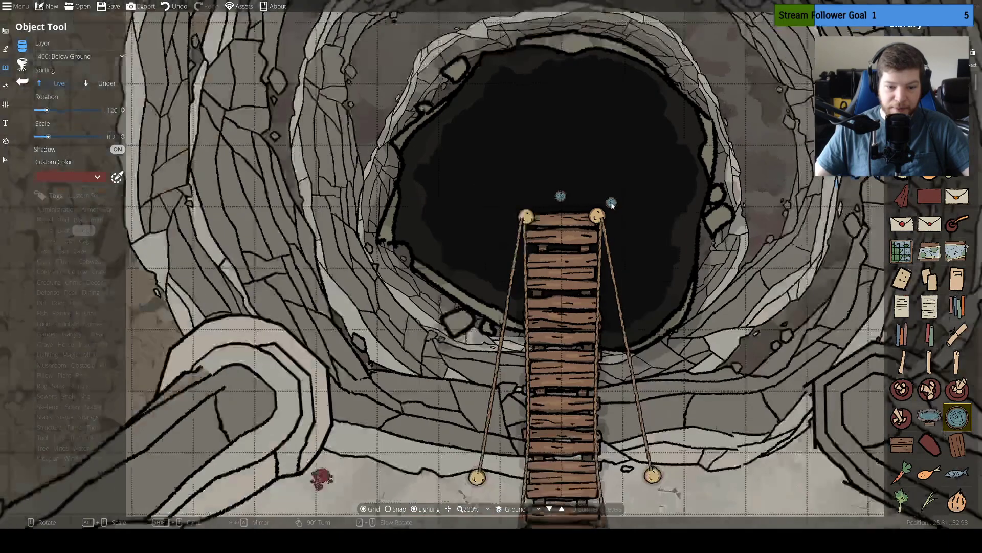
{"action": "scroll", "coordinate": [610, 209], "scroll_direction": "up", "scroll_amount": 8, "text": "ctrl"}
{"action": "scroll", "coordinate": [515, 193], "scroll_direction": "down", "scroll_amount": 8, "text": "ctrl"}
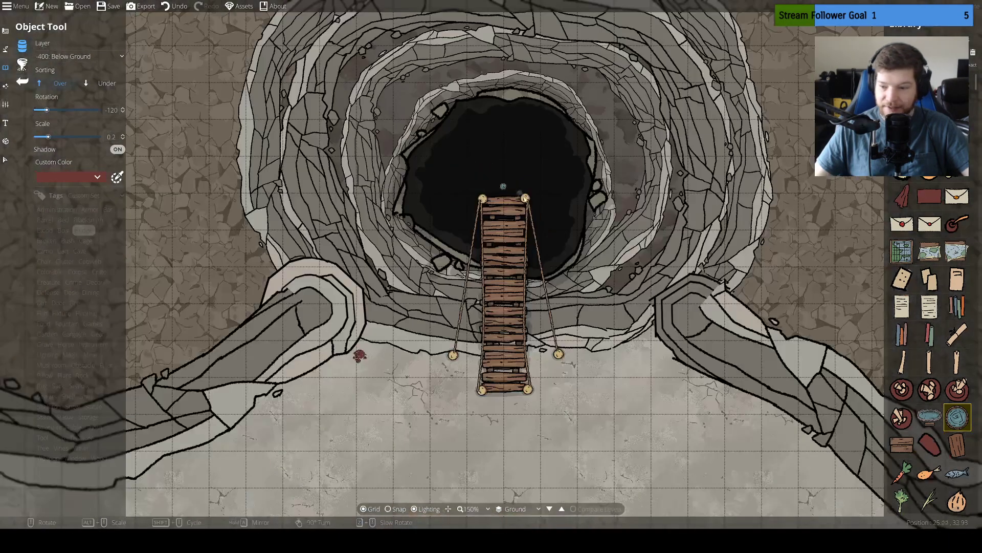
{"action": "scroll", "coordinate": [939, 394], "scroll_direction": "down", "scroll_amount": 5}
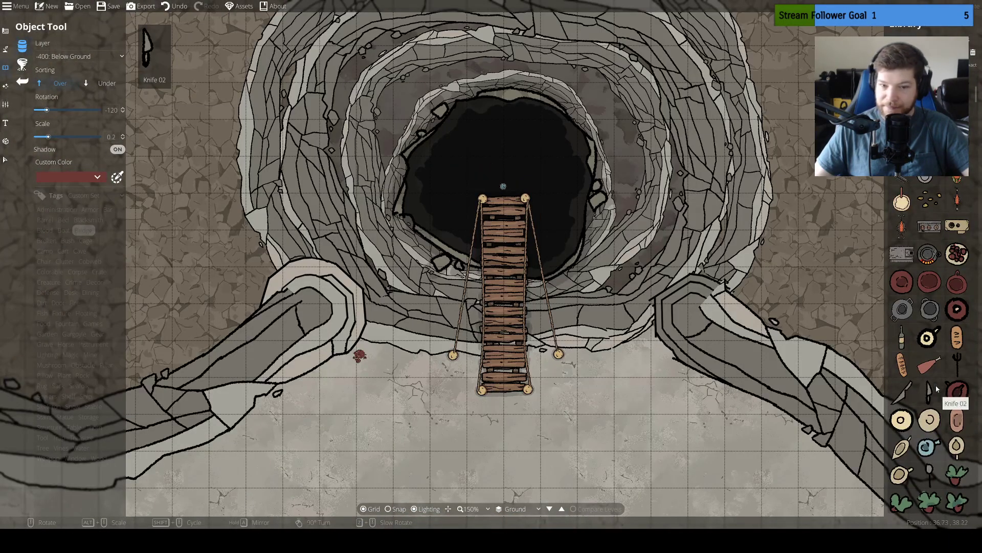
Paint a small patch of water over the bathtub using the smallest freehand Water Brush
{"action": "left_click", "coordinate": [6, 49]}
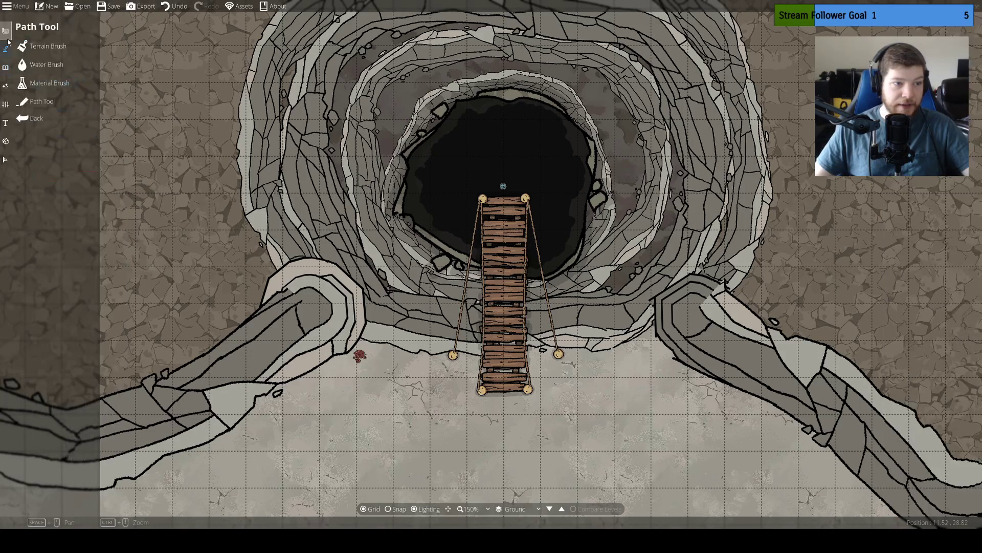
{"action": "left_click", "coordinate": [22, 63]}
{"action": "scroll", "coordinate": [499, 149], "scroll_direction": "up", "scroll_amount": 8}
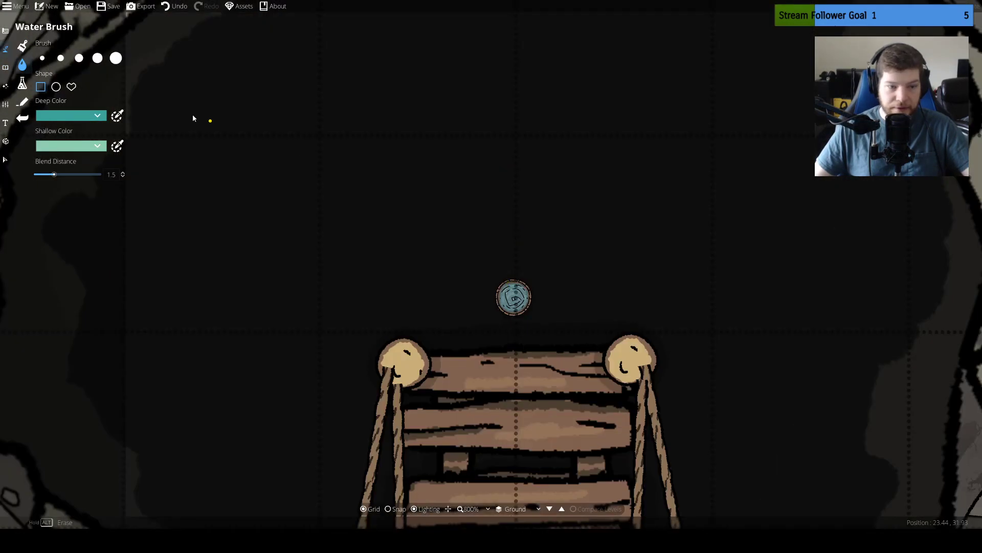
{"action": "left_click", "coordinate": [42, 59]}
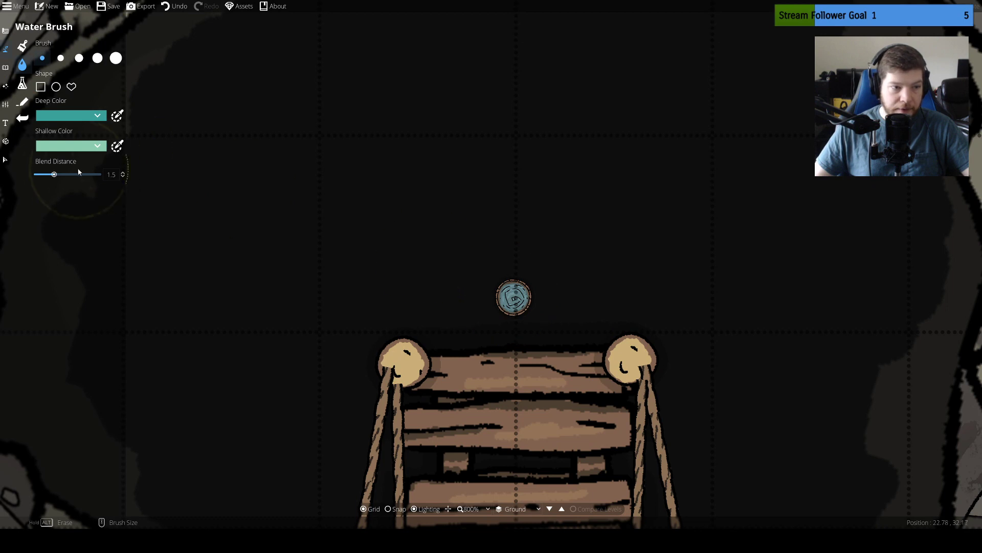
{"action": "left_click", "coordinate": [514, 297]}
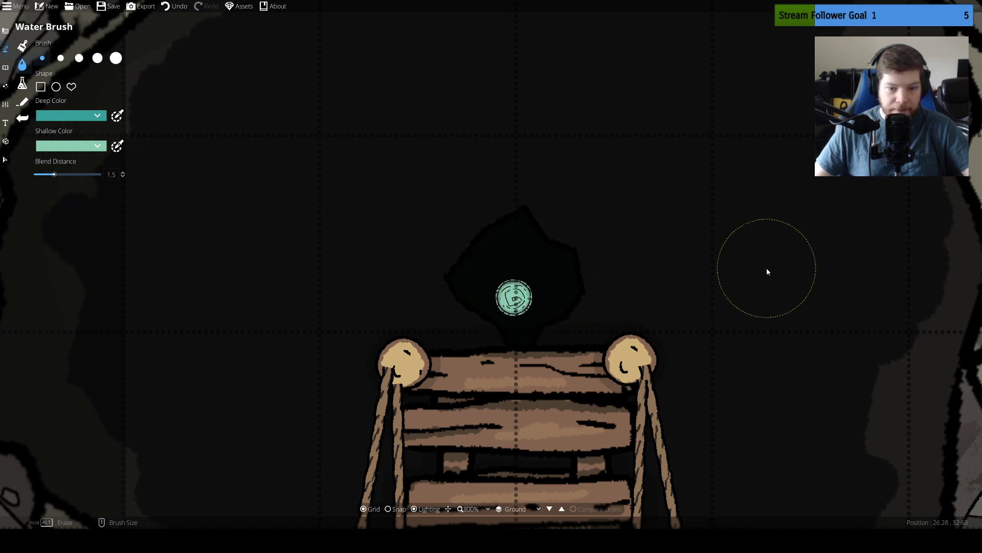
Move the bathtub slightly farther from the bridge's end, toward the middle of the water patch
{"action": "left_click", "coordinate": [9, 163]}
{"action": "left_click_drag", "start_coordinate": [514, 299], "coordinate": [519, 282]}
{"action": "left_click", "coordinate": [653, 284]}
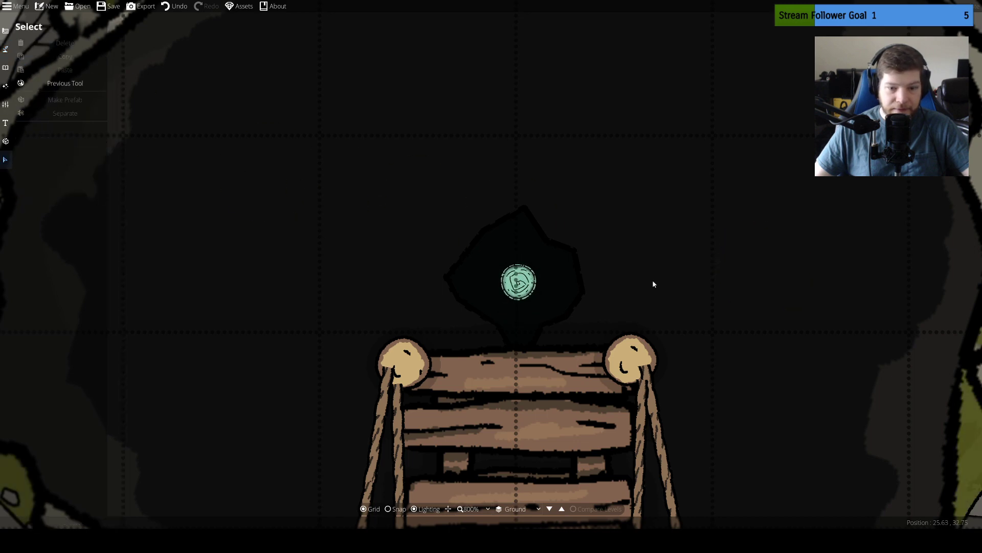
Check the bathtub and water against the whole map and save the map
{"action": "scroll", "coordinate": [669, 278], "scroll_direction": "down", "scroll_amount": 5}
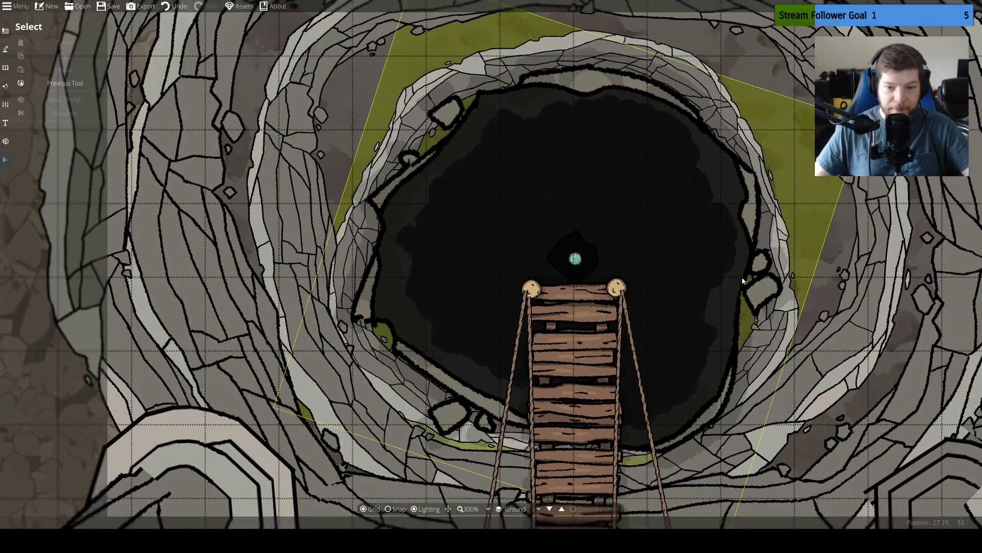
{"action": "scroll", "coordinate": [743, 281], "scroll_direction": "up", "scroll_amount": 5}
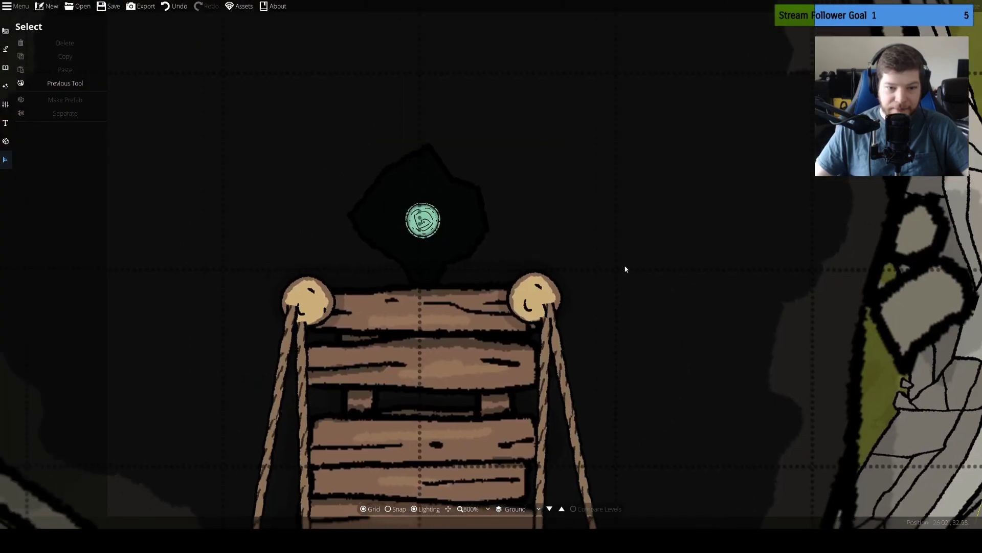
{"action": "left_click_drag", "start_coordinate": [624, 266], "coordinate": [635, 266]}
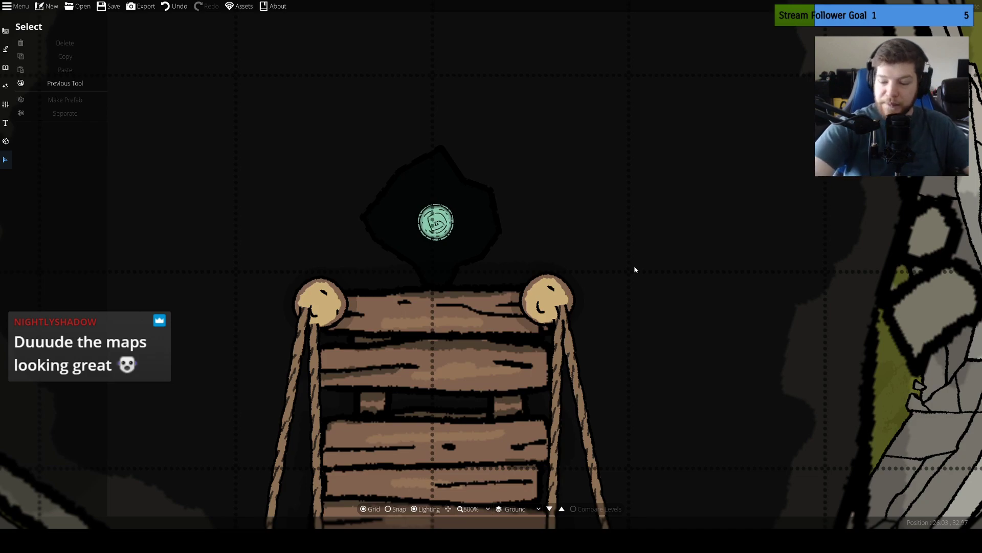
{"action": "scroll", "coordinate": [628, 265], "scroll_direction": "down", "scroll_amount": 10}
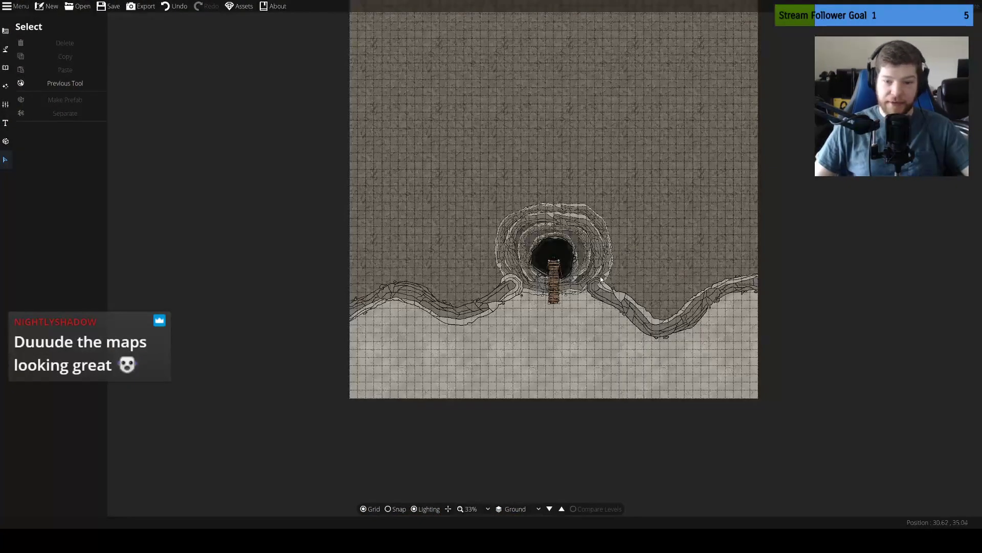
{"action": "scroll", "coordinate": [602, 280], "scroll_direction": "up", "scroll_amount": 3}
{"action": "scroll", "coordinate": [589, 240], "scroll_direction": "down", "scroll_amount": 5}
{"action": "key", "text": "ctrl+s"}
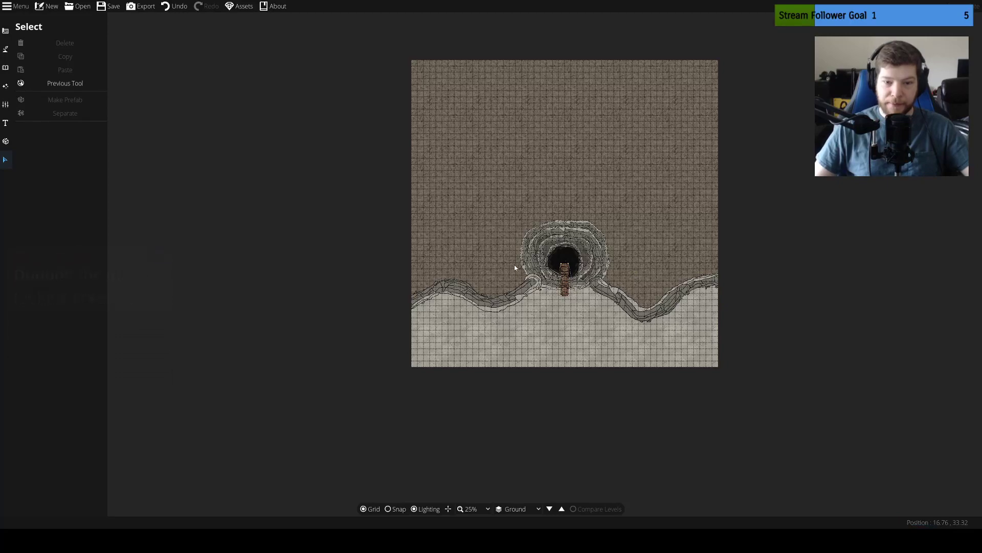
Delete the bathtub and erase the water patch beyond the bridge's far end with the Water Brush
{"action": "scroll", "coordinate": [563, 248], "scroll_direction": "up", "scroll_amount": 3}
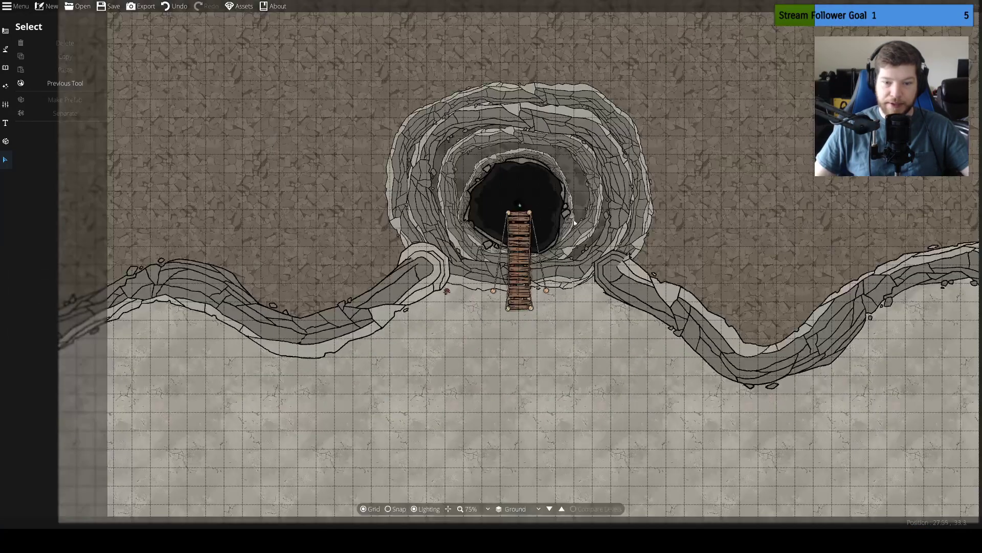
{"action": "scroll", "coordinate": [531, 222], "scroll_direction": "up", "scroll_amount": 5}
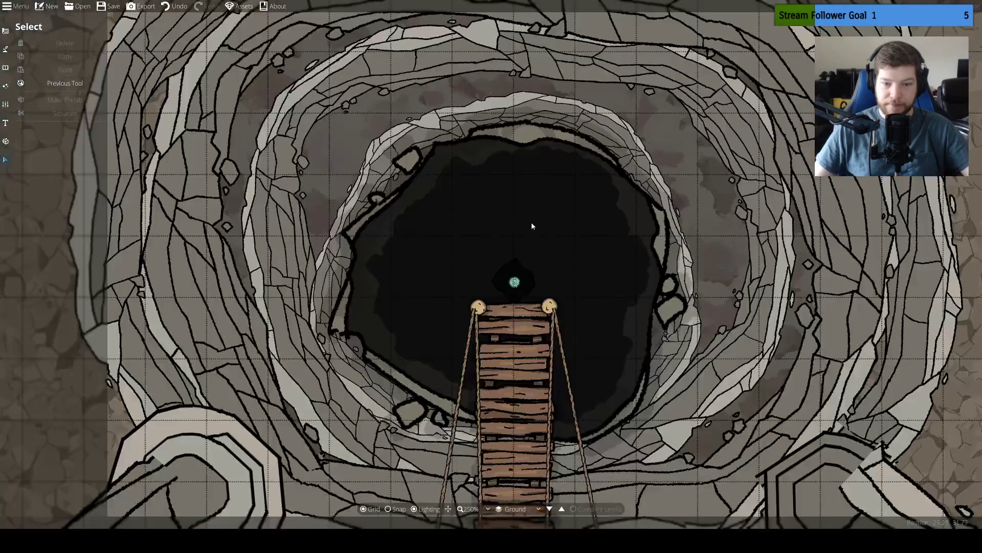
{"action": "left_click_drag", "start_coordinate": [589, 313], "coordinate": [603, 263]}
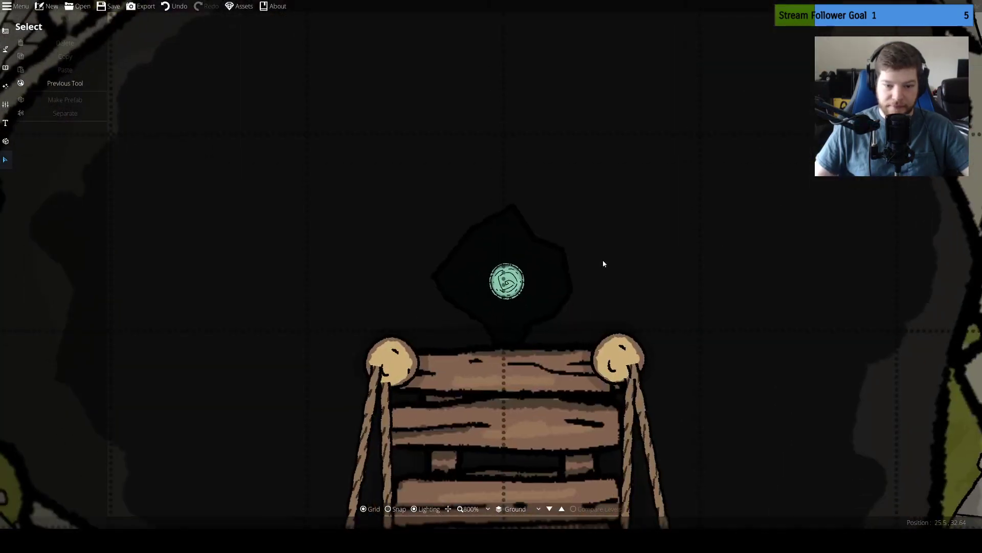
{"action": "left_click", "coordinate": [508, 282]}
{"action": "key", "text": "Delete"}
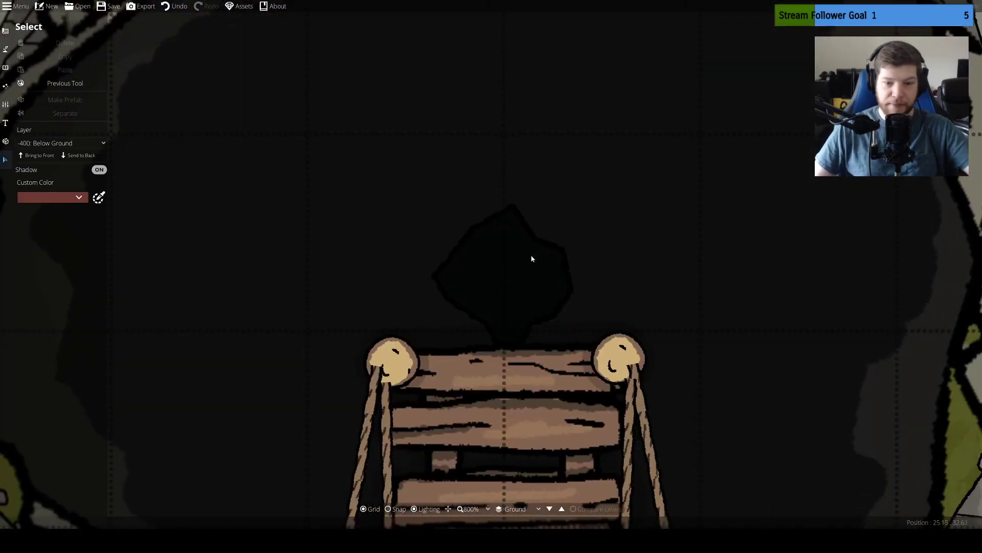
{"action": "left_click", "coordinate": [51, 85]}
{"action": "left_click", "coordinate": [43, 64]}
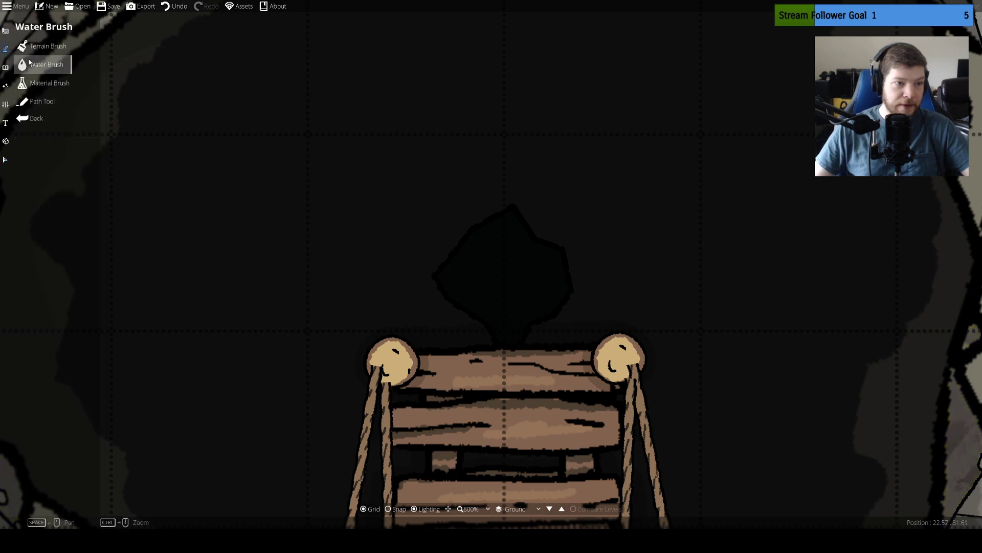
{"action": "left_click", "coordinate": [489, 265]}
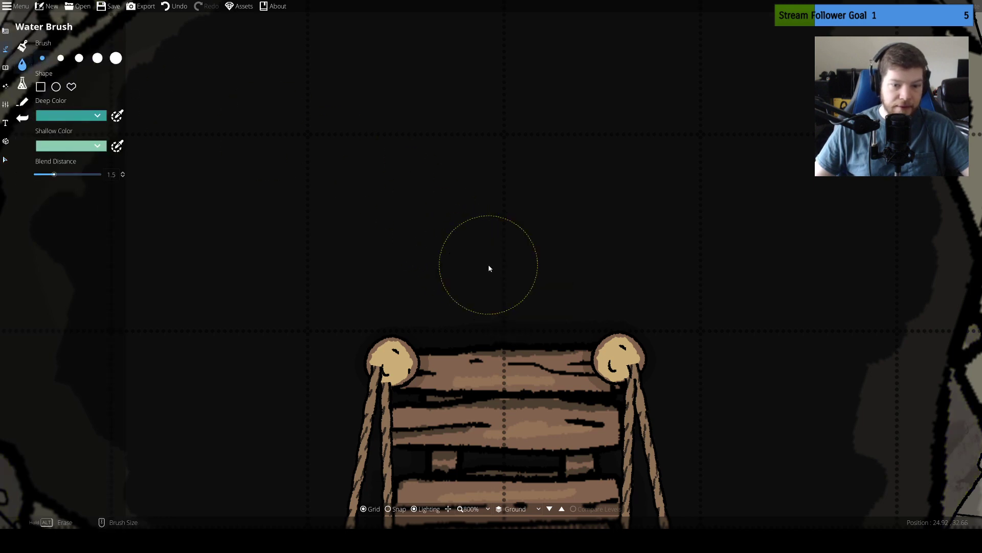
{"action": "scroll", "coordinate": [464, 180], "scroll_direction": "down", "scroll_amount": 5}
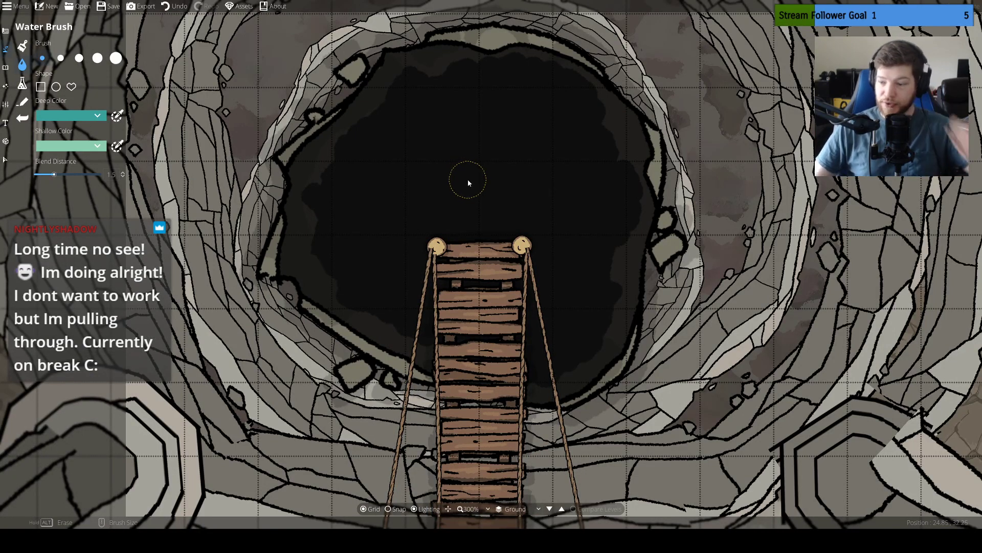
{"action": "scroll", "coordinate": [585, 268], "scroll_direction": "down", "scroll_amount": 3}
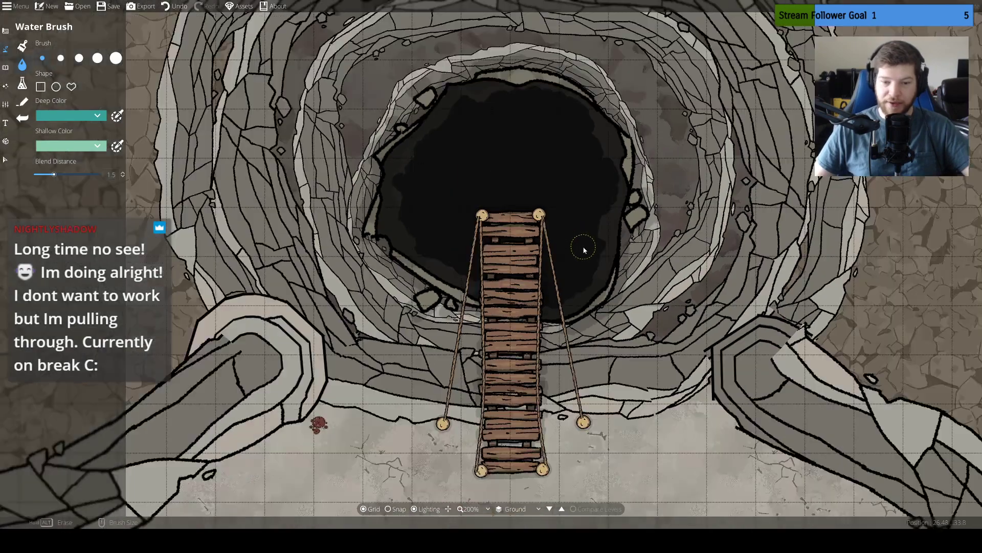
{"action": "scroll", "coordinate": [637, 275], "scroll_direction": "down", "scroll_amount": 2}
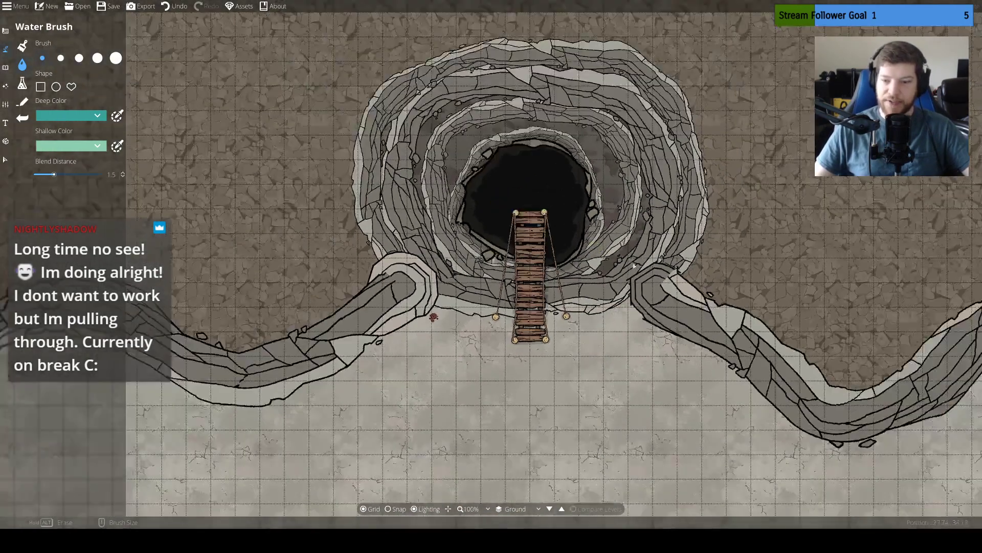
{"action": "scroll", "coordinate": [740, 244], "scroll_direction": "down", "scroll_amount": 3}
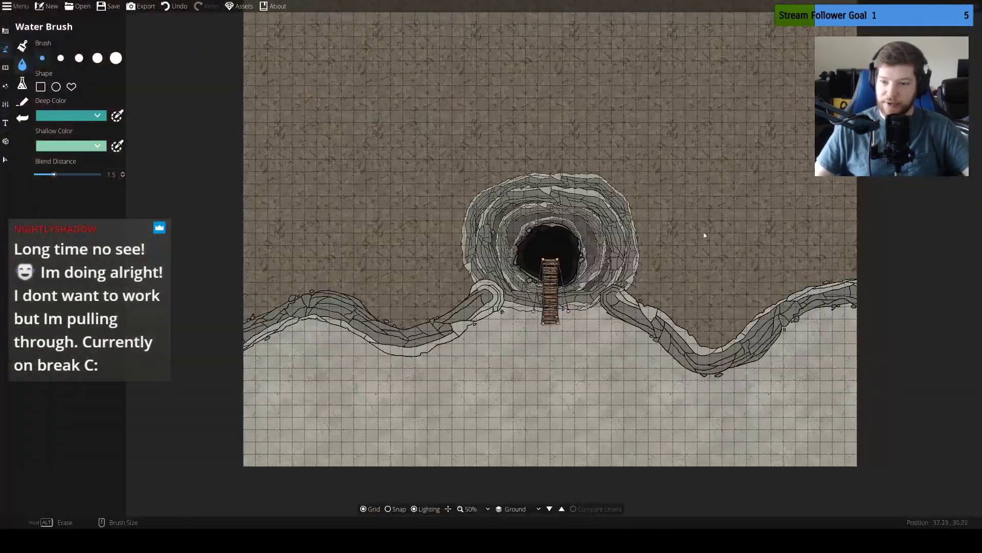
{"action": "left_click_drag", "start_coordinate": [687, 310], "coordinate": [678, 372]}
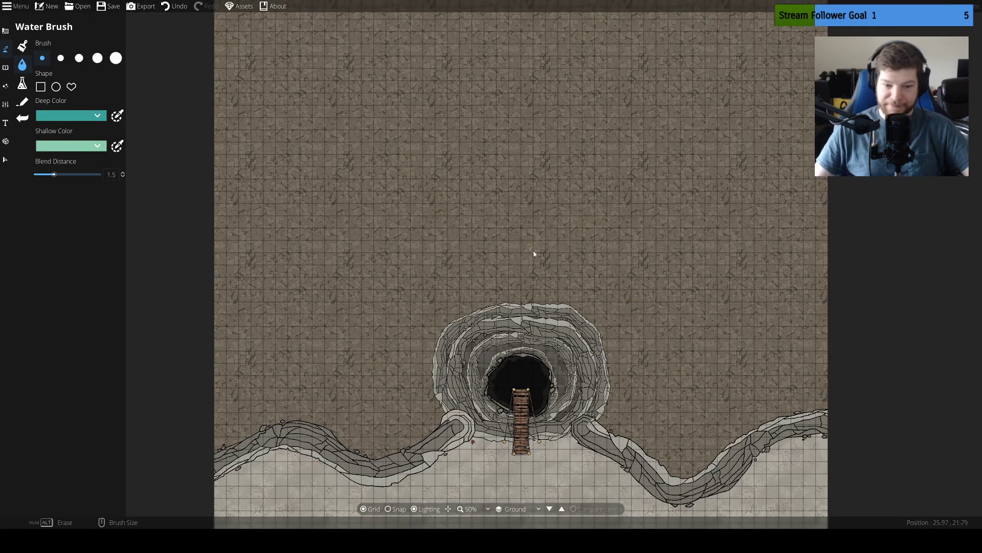
{"action": "left_click_drag", "start_coordinate": [602, 382], "coordinate": [575, 313]}
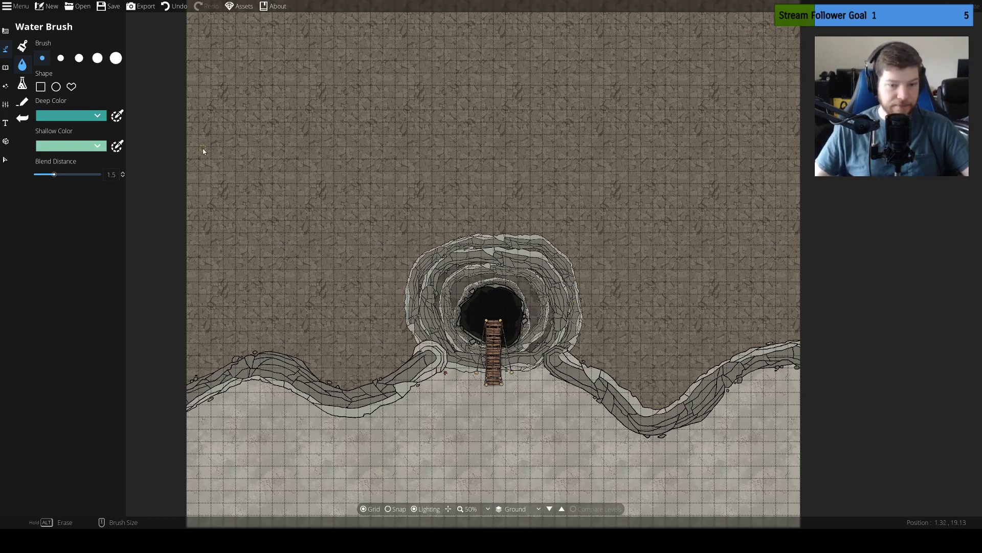
{"action": "left_click", "coordinate": [6, 68]}
{"action": "left_click", "coordinate": [5, 50]}
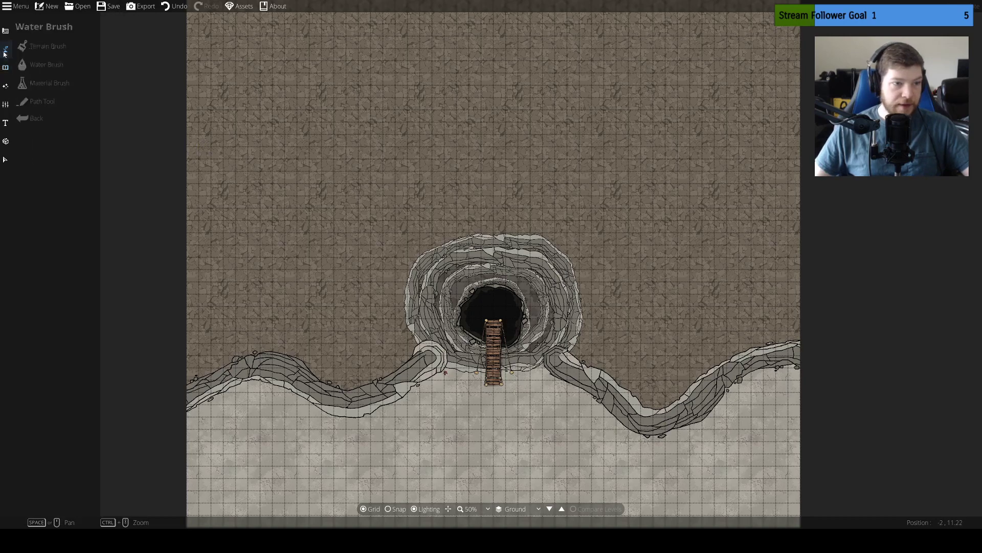
{"action": "left_click", "coordinate": [6, 31]}
{"action": "left_click", "coordinate": [32, 87]}
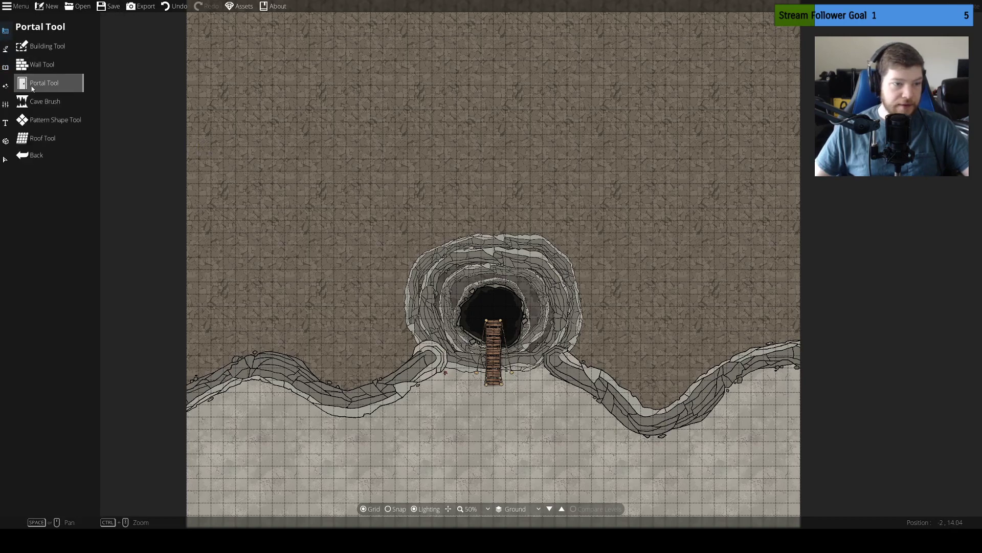
{"action": "left_click", "coordinate": [31, 120]}
{"action": "left_click", "coordinate": [31, 102]}
Switch to the Path Tool with the cliff path style
{"action": "left_click", "coordinate": [6, 50]}
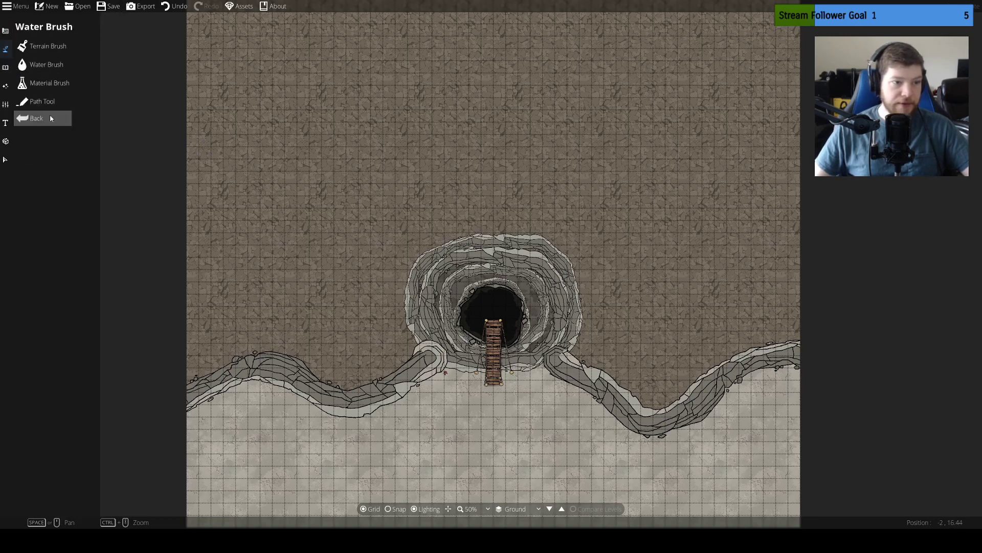
{"action": "left_click", "coordinate": [50, 109]}
{"action": "left_click", "coordinate": [109, 204]}
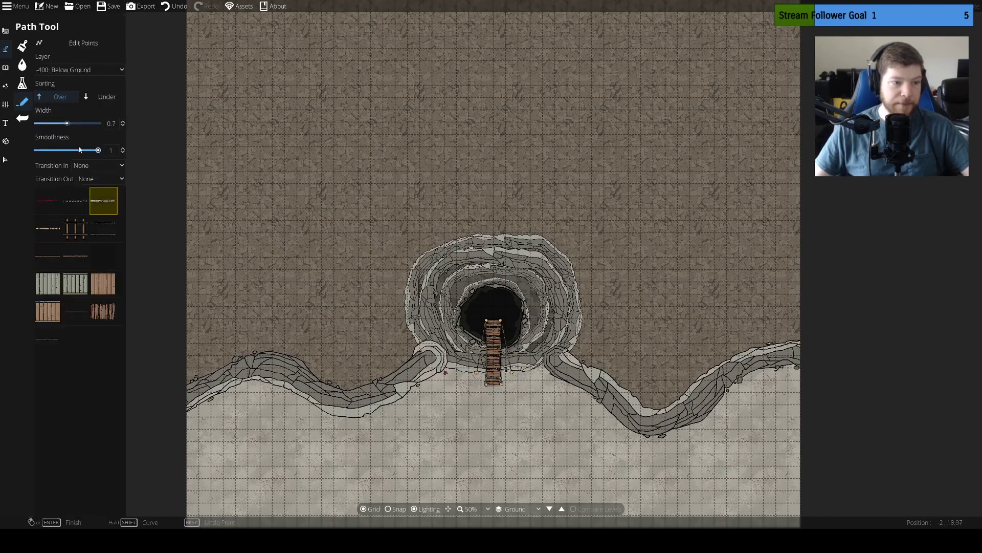
Try a cliff path on the uplands with Grow as transition in and Shrink as transition out, and undo it
{"action": "left_click", "coordinate": [85, 166]}
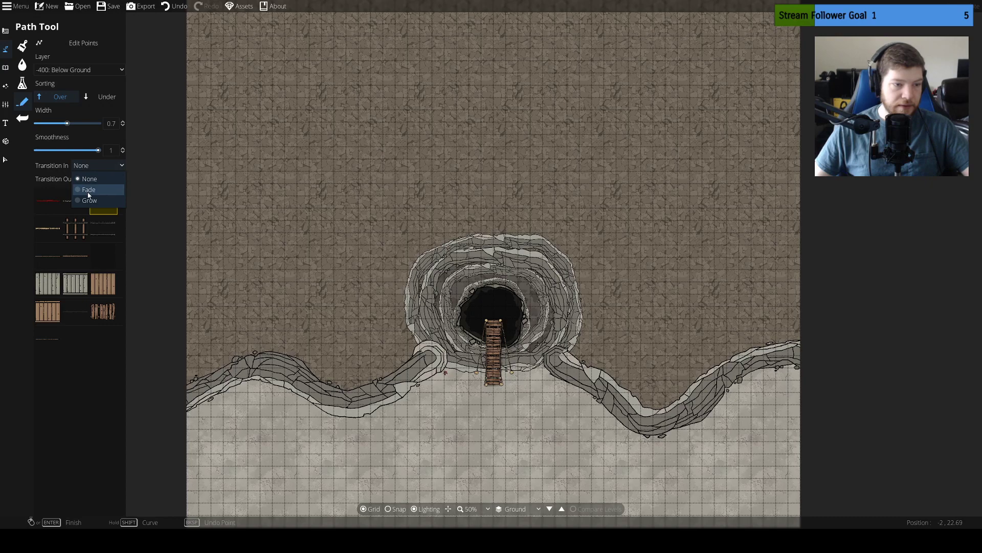
{"action": "left_click", "coordinate": [91, 200]}
{"action": "left_click", "coordinate": [101, 178]}
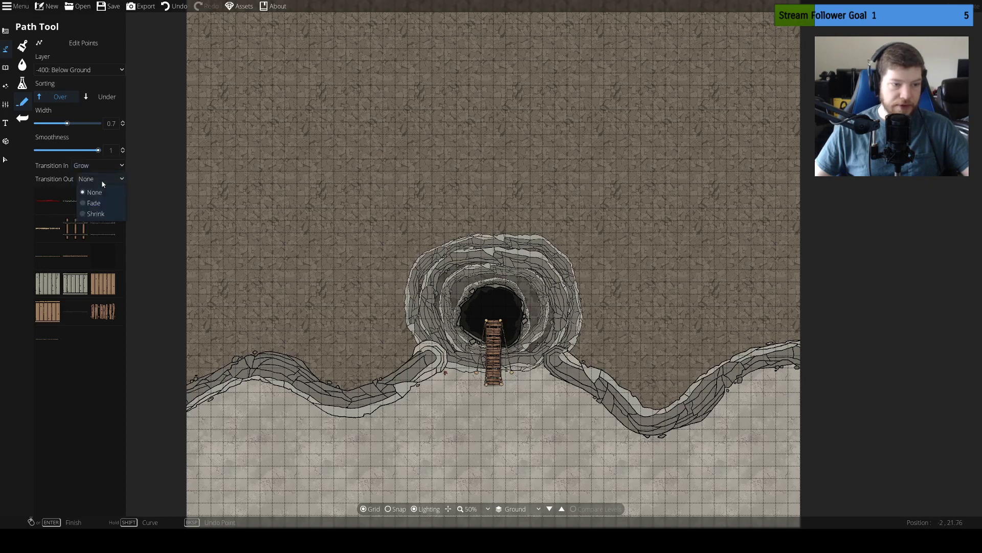
{"action": "left_click", "coordinate": [97, 214]}
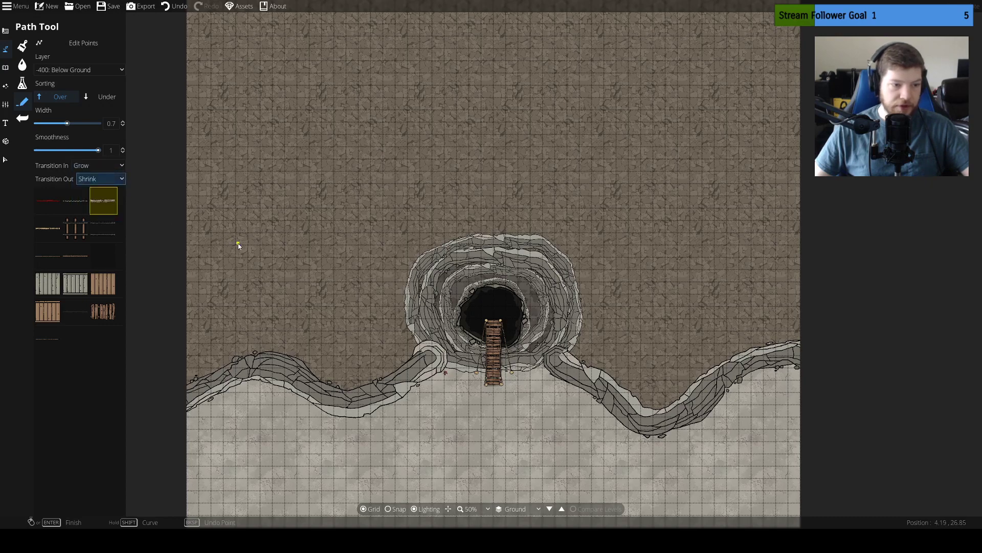
{"action": "left_click", "coordinate": [215, 234]}
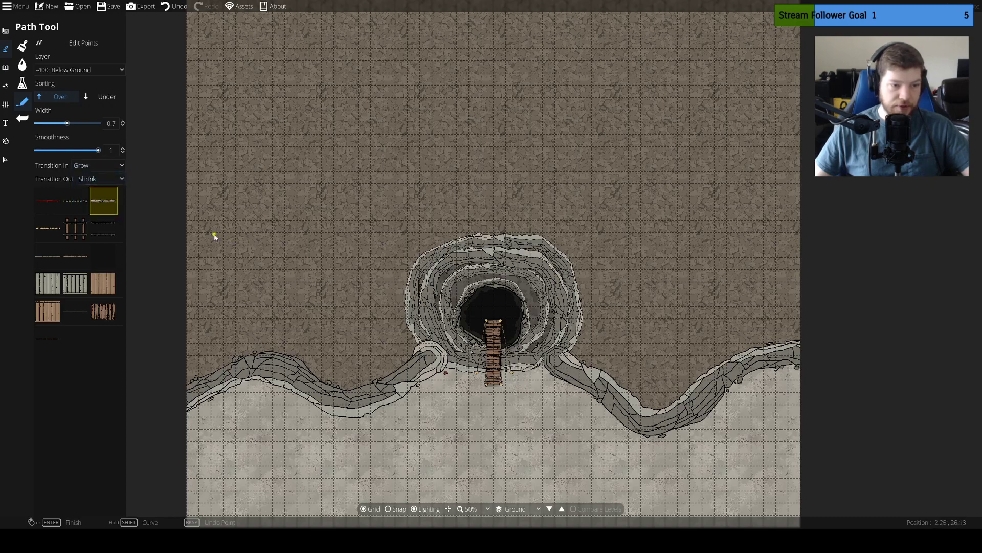
{"action": "left_click", "coordinate": [383, 181]}
{"action": "scroll", "coordinate": [365, 188], "scroll_direction": "up", "scroll_amount": 4}
{"action": "left_click_drag", "start_coordinate": [358, 215], "coordinate": [482, 210]}
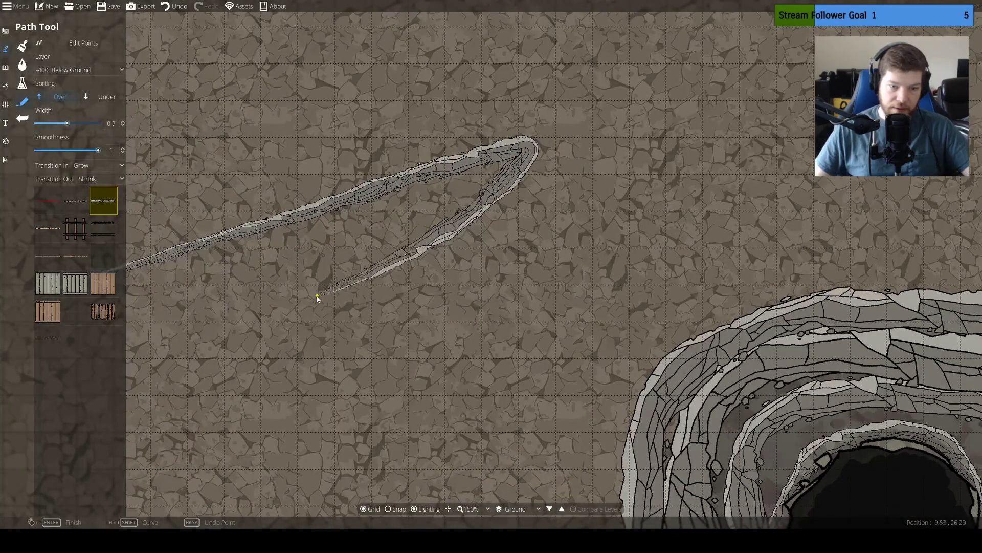
{"action": "left_click_drag", "start_coordinate": [242, 347], "coordinate": [450, 298]}
{"action": "key", "text": "ctrl+z"}
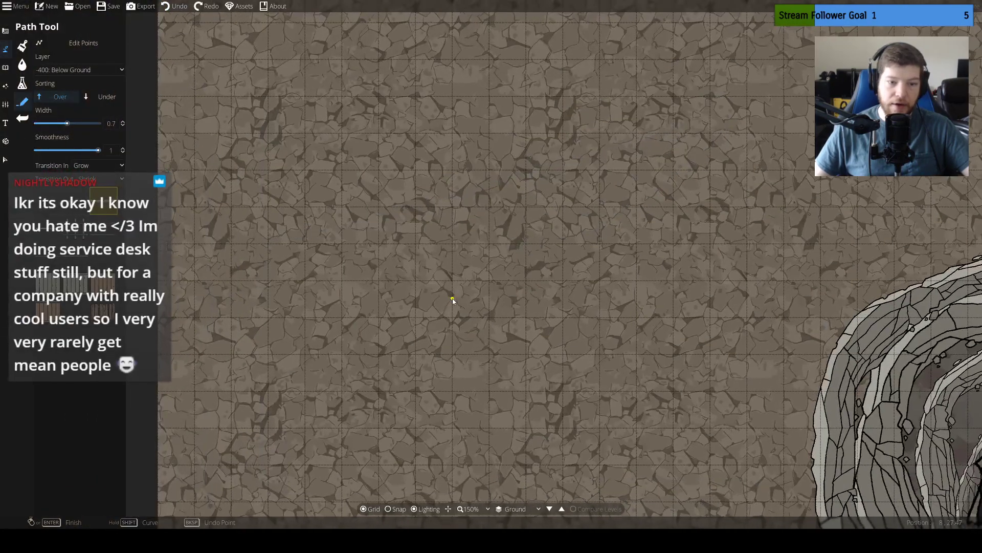
Set both path transitions to Fade, test them with a short cliff on the uplands, and undo the test path
{"action": "left_click", "coordinate": [92, 167]}
{"action": "left_click", "coordinate": [88, 189]}
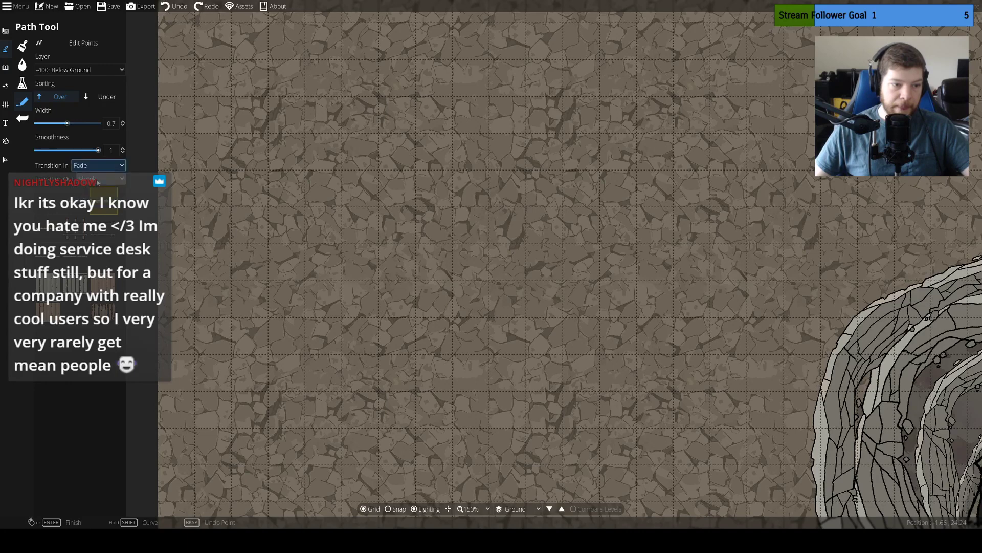
{"action": "left_click_drag", "start_coordinate": [253, 225], "coordinate": [513, 129]}
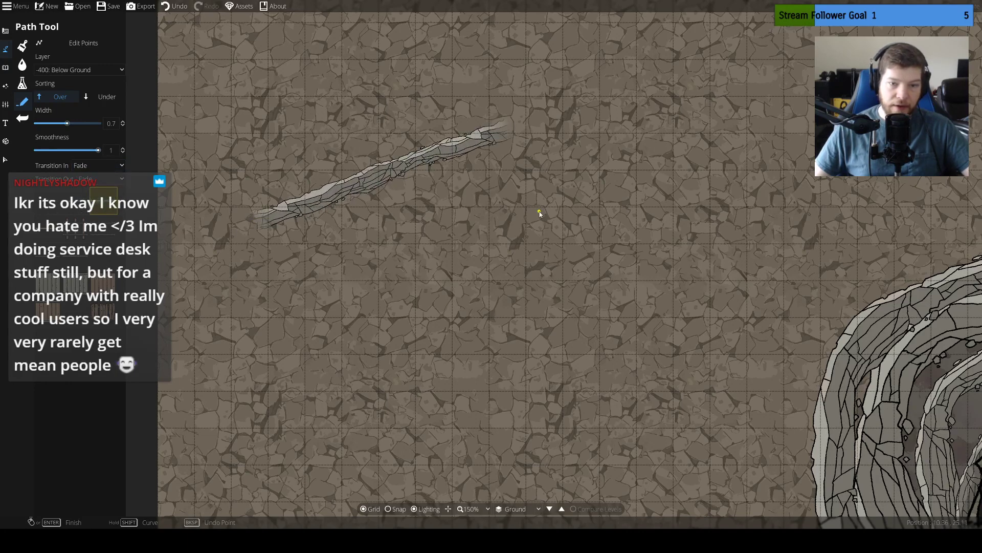
{"action": "key", "text": "ctrl+z"}
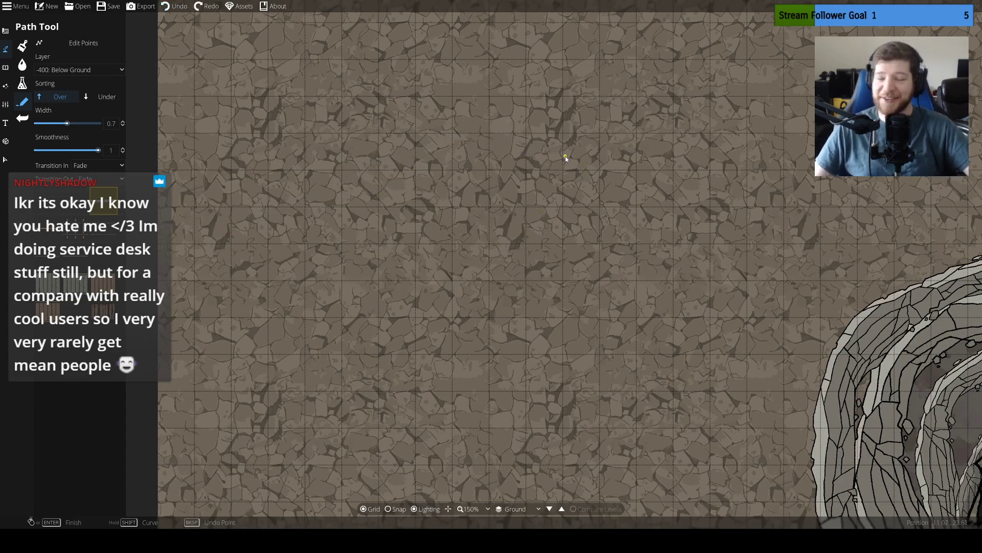
Set the path's layer to 100: User Layer 1
{"action": "left_click_drag", "start_coordinate": [643, 202], "coordinate": [616, 180]}
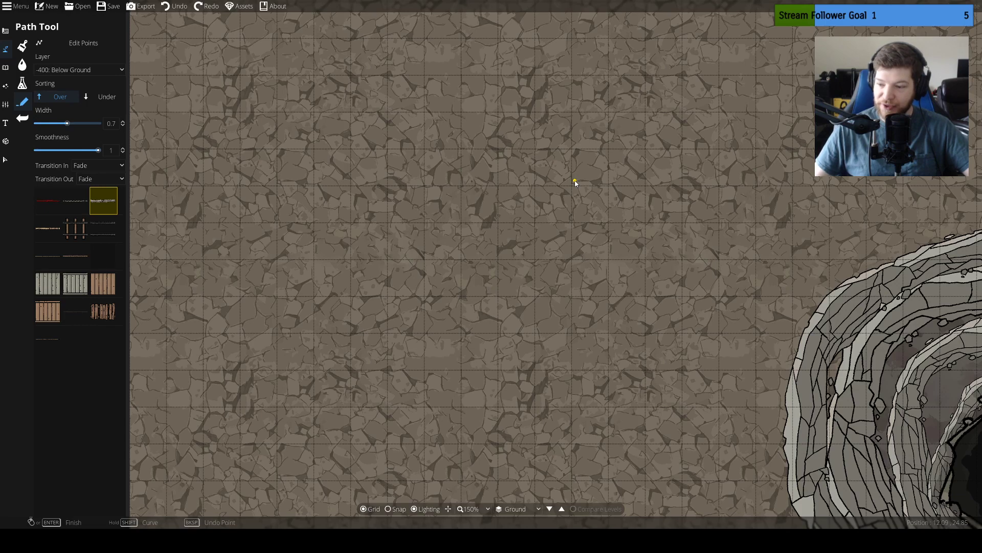
{"action": "scroll", "coordinate": [609, 283], "scroll_direction": "down", "scroll_amount": 5}
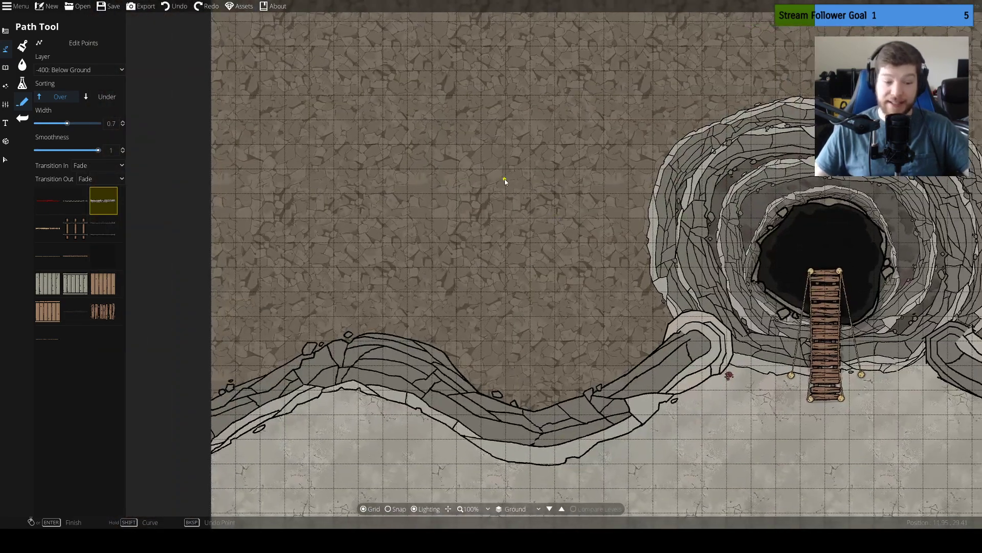
{"action": "left_click_drag", "start_coordinate": [505, 180], "coordinate": [533, 237]}
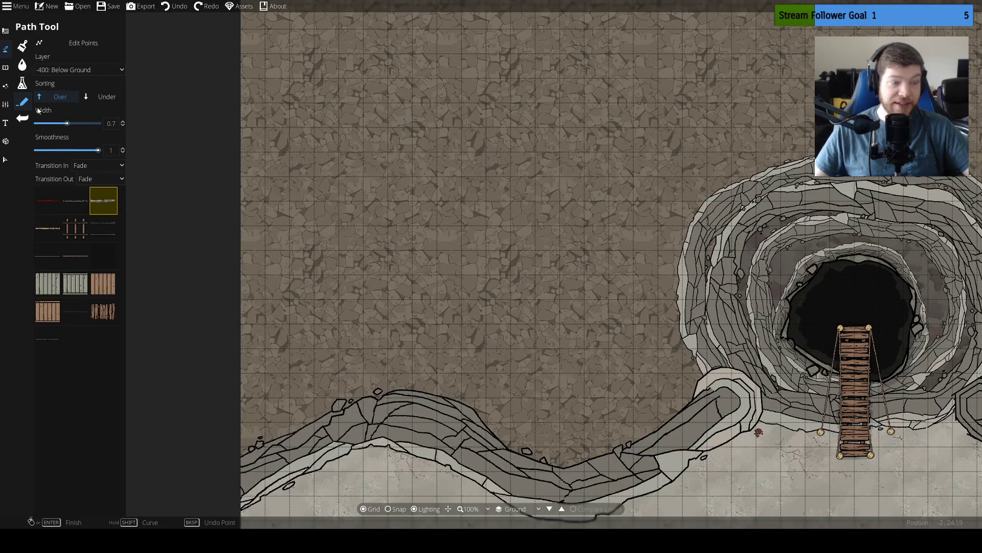
{"action": "left_click", "coordinate": [97, 70]}
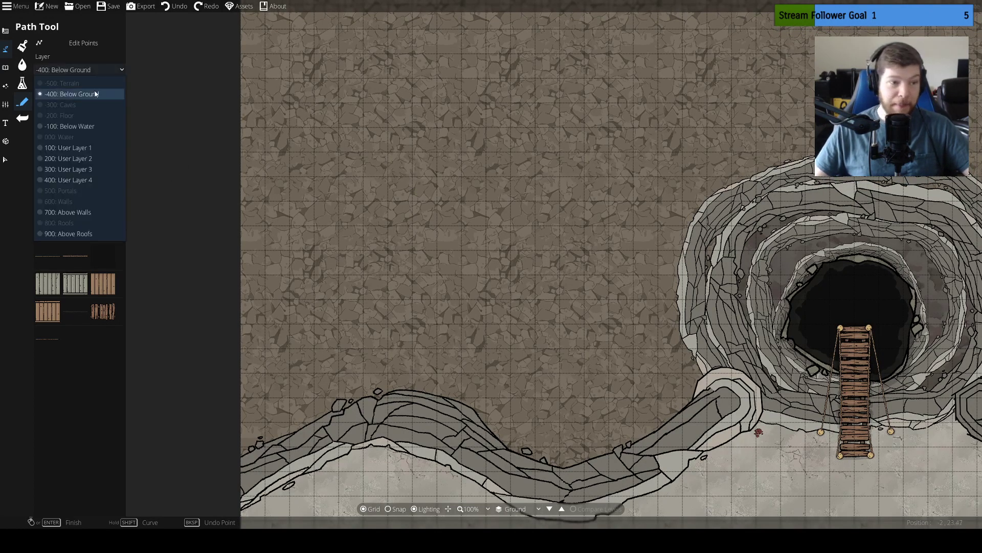
{"action": "left_click", "coordinate": [96, 148]}
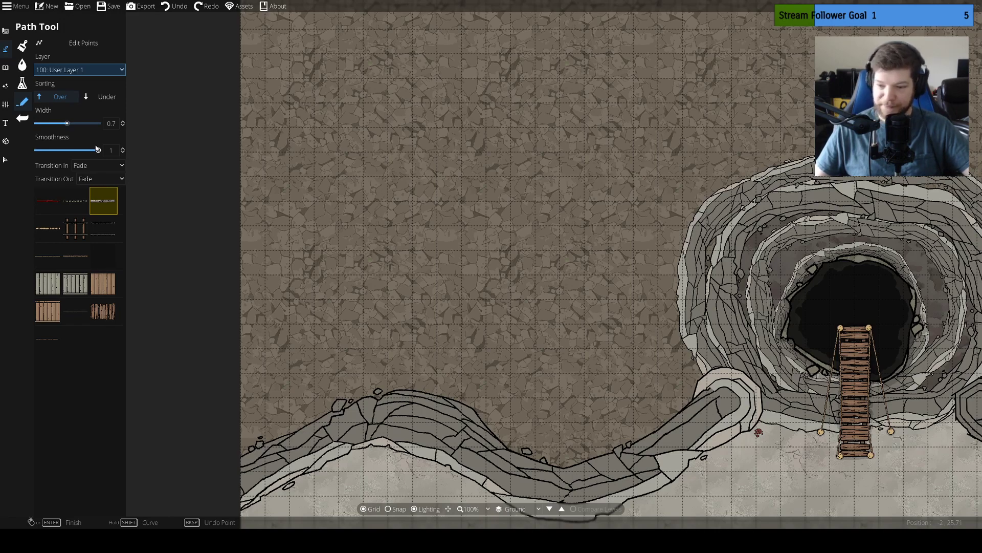
Set the path width to 5, try starting a cliff at the map's west edge, and undo it
{"action": "left_click_drag", "start_coordinate": [561, 218], "coordinate": [467, 244]}
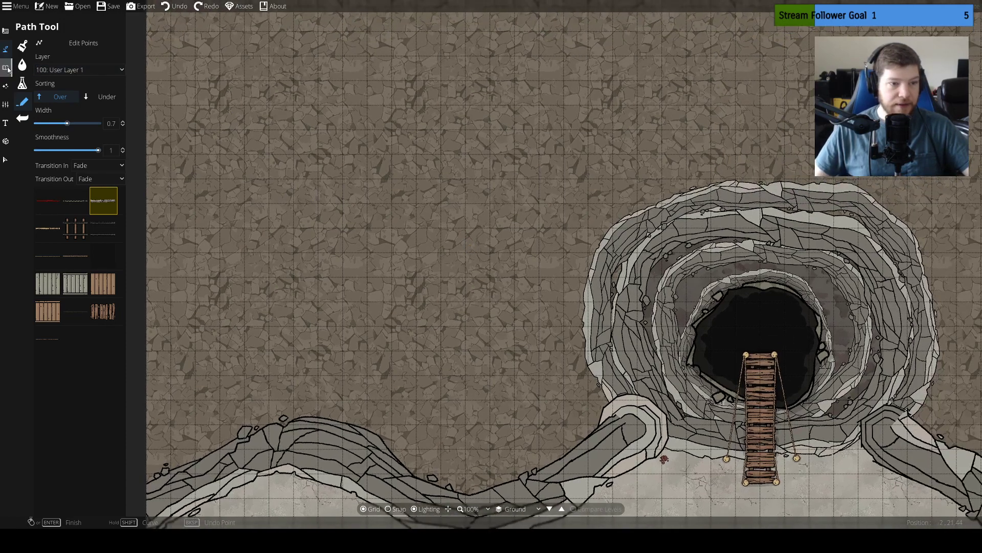
{"action": "left_click_drag", "start_coordinate": [361, 149], "coordinate": [435, 133]}
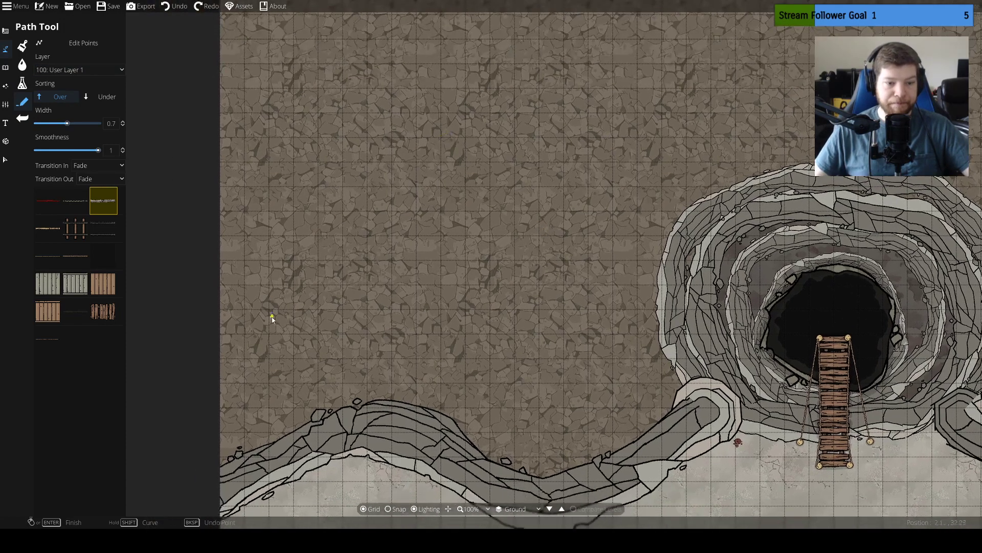
{"action": "left_click", "coordinate": [214, 358]}
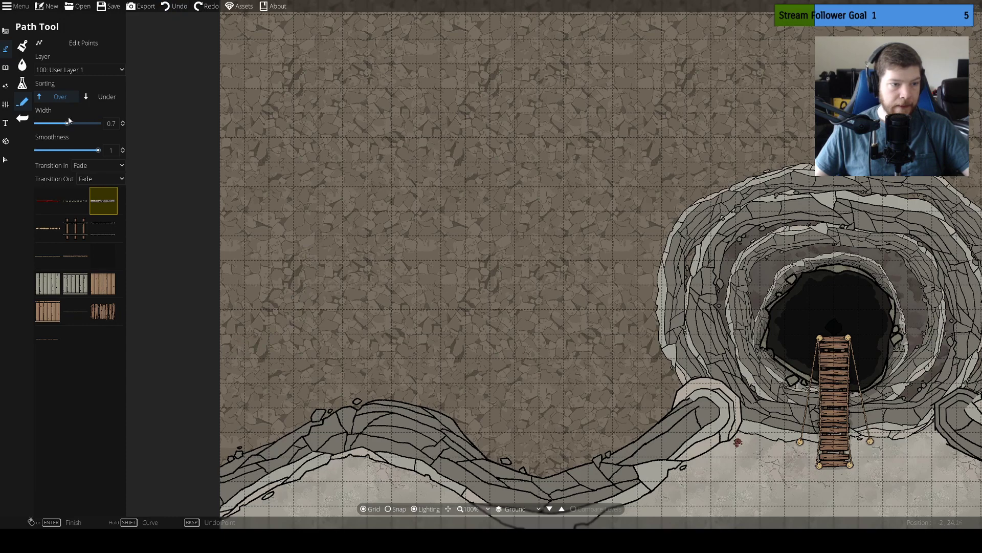
{"action": "left_click_drag", "start_coordinate": [68, 123], "coordinate": [232, 232]}
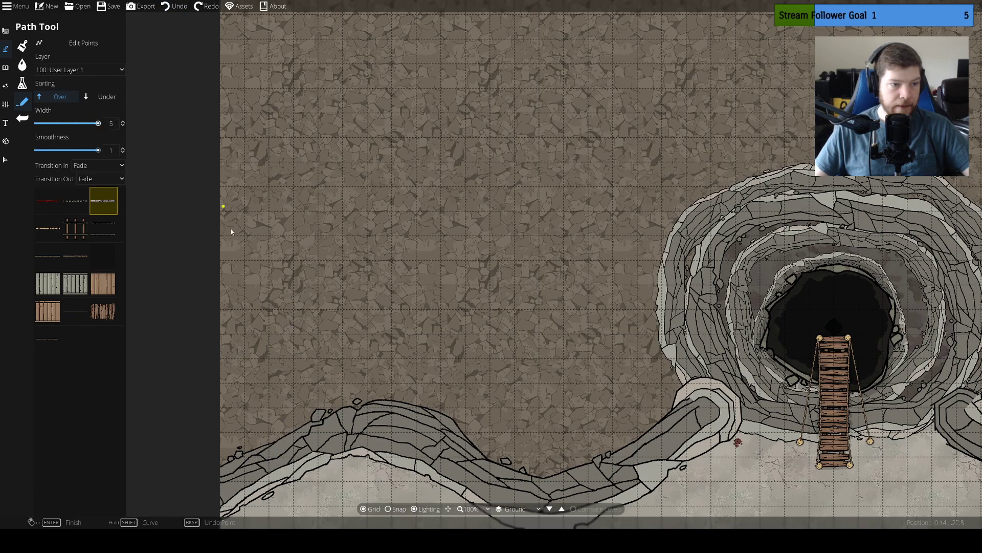
{"action": "left_click", "coordinate": [340, 278]}
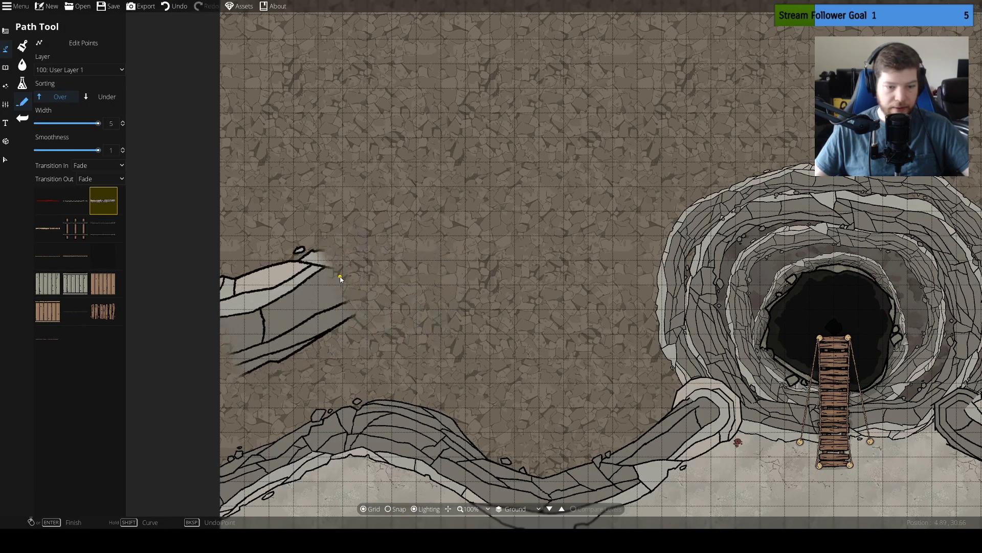
{"action": "key", "text": "ctrl+z"}
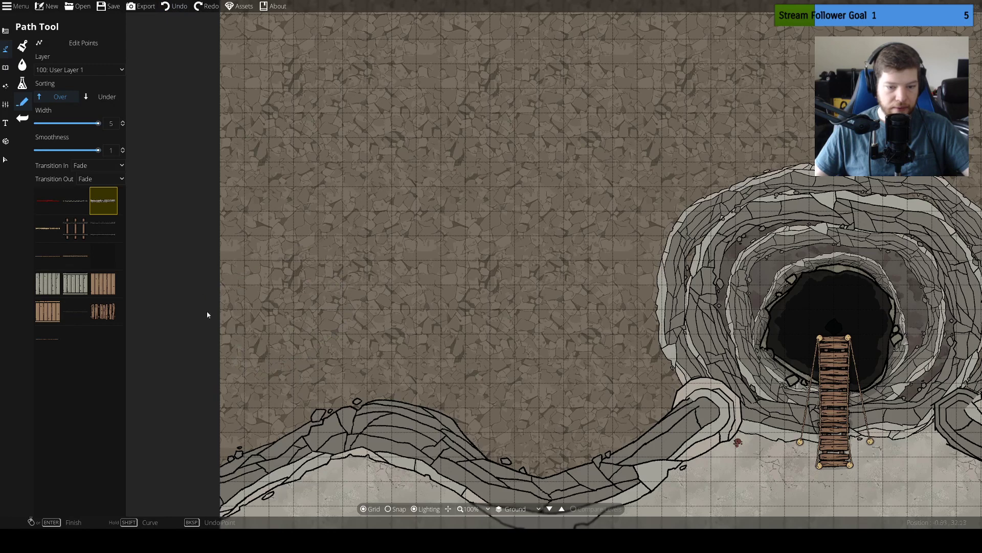
Draw a wide winding cliff across the uplands from the map's west edge, arching north around the sinkhole, to the east edge
{"action": "mouse_move", "coordinate": [429, 293]}
{"action": "left_mouse_down"}
{"action": "mouse_move", "coordinate": [522, 317]}
{"action": "mouse_move", "coordinate": [605, 263]}
{"action": "left_mouse_up"}
{"action": "left_click", "coordinate": [605, 263]}
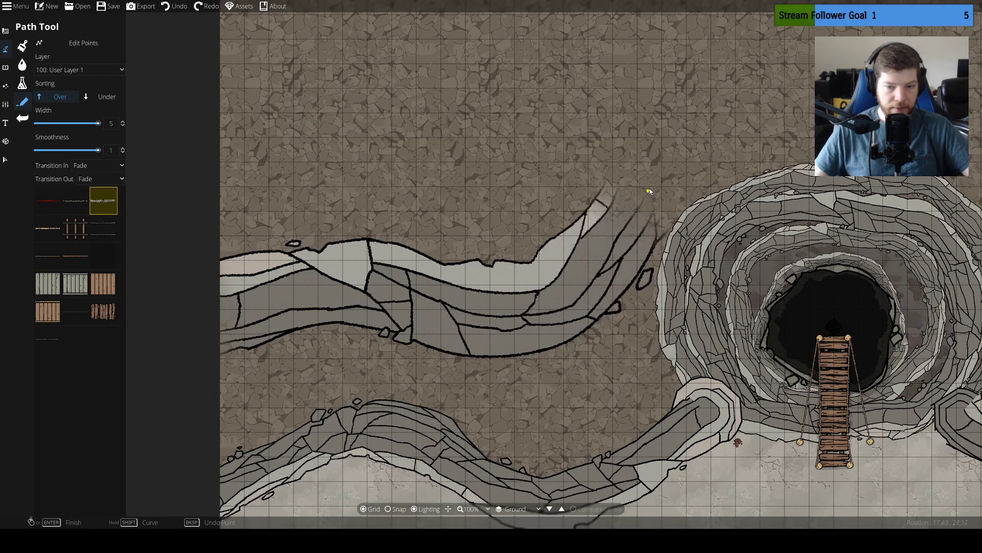
{"action": "left_click", "coordinate": [660, 145]}
{"action": "left_click_drag", "start_coordinate": [660, 145], "coordinate": [296, 243]}
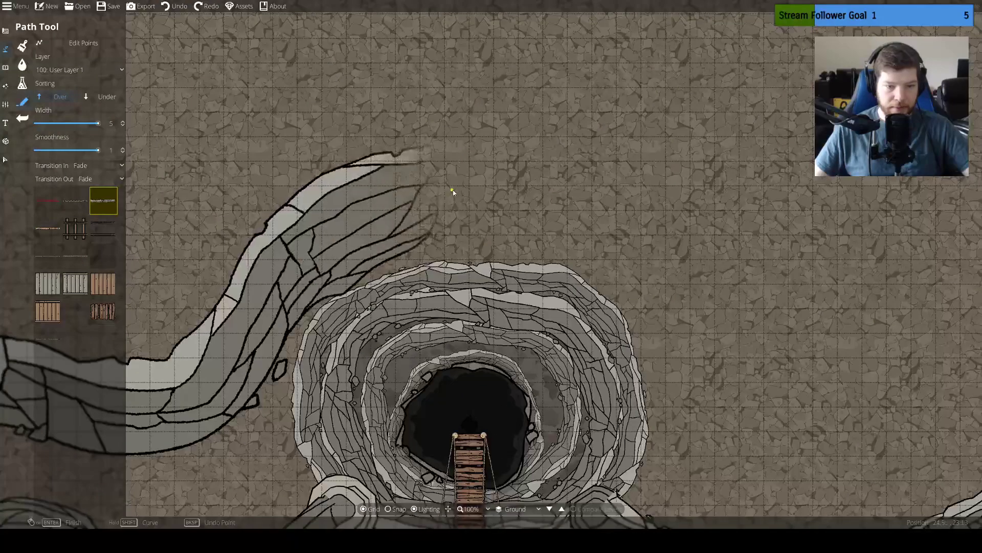
{"action": "left_click", "coordinate": [513, 170]}
{"action": "left_click", "coordinate": [684, 251]}
{"action": "left_click_drag", "start_coordinate": [684, 251], "coordinate": [542, 127]}
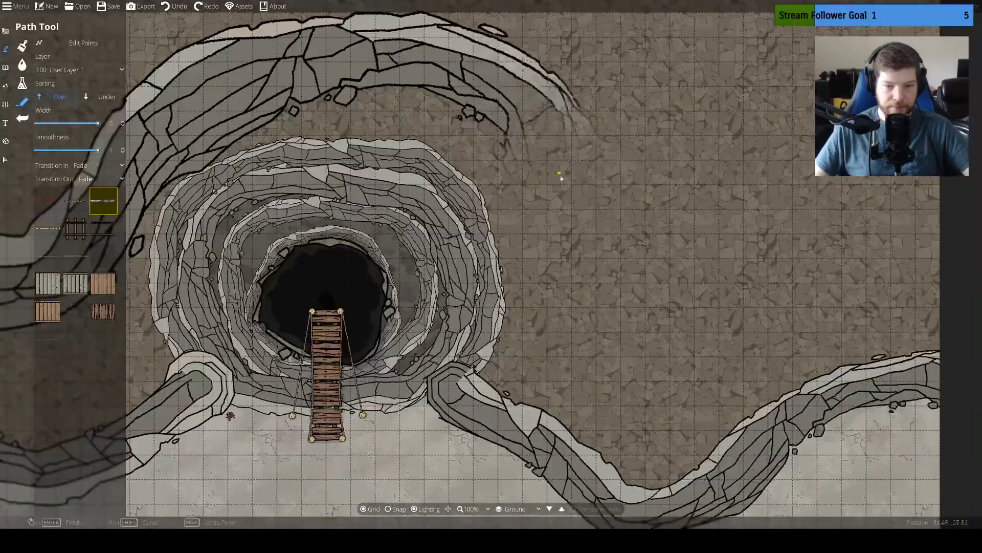
{"action": "left_click", "coordinate": [602, 255]}
{"action": "left_click", "coordinate": [655, 328]}
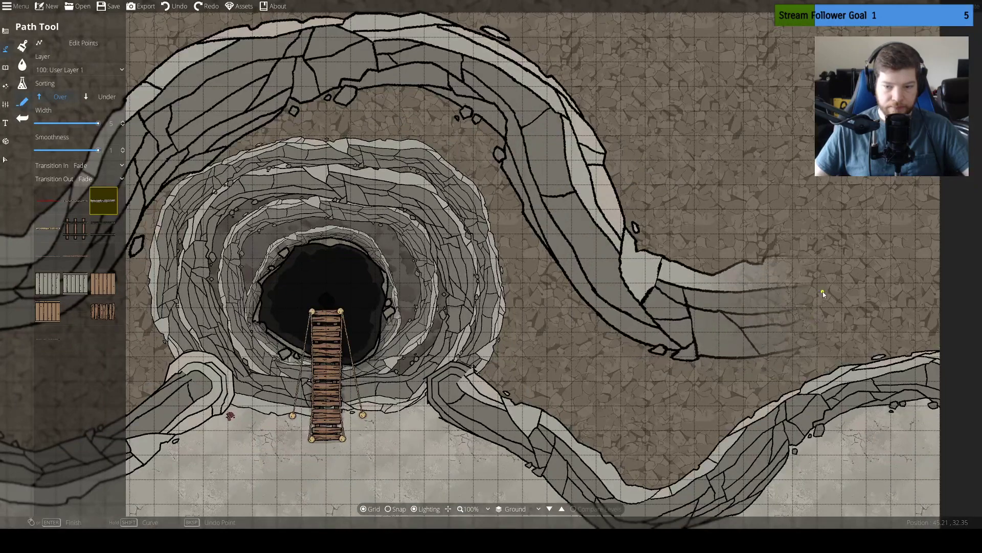
{"action": "left_click", "coordinate": [815, 302]}
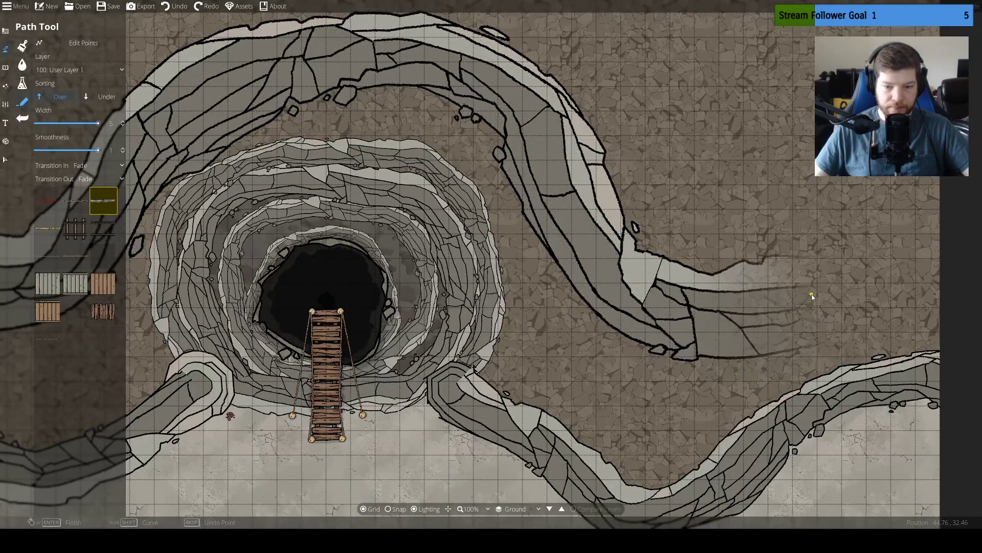
{"action": "right_click", "coordinate": [950, 279]}
Check the new cliff against the whole map and set the path smoothness to 0.1
{"action": "left_click_drag", "start_coordinate": [523, 297], "coordinate": [928, 296]}
{"action": "scroll", "coordinate": [870, 299], "scroll_direction": "down", "scroll_amount": 3}
{"action": "left_click_drag", "start_coordinate": [866, 299], "coordinate": [749, 296]}
{"action": "left_click_drag", "start_coordinate": [891, 285], "coordinate": [723, 289]}
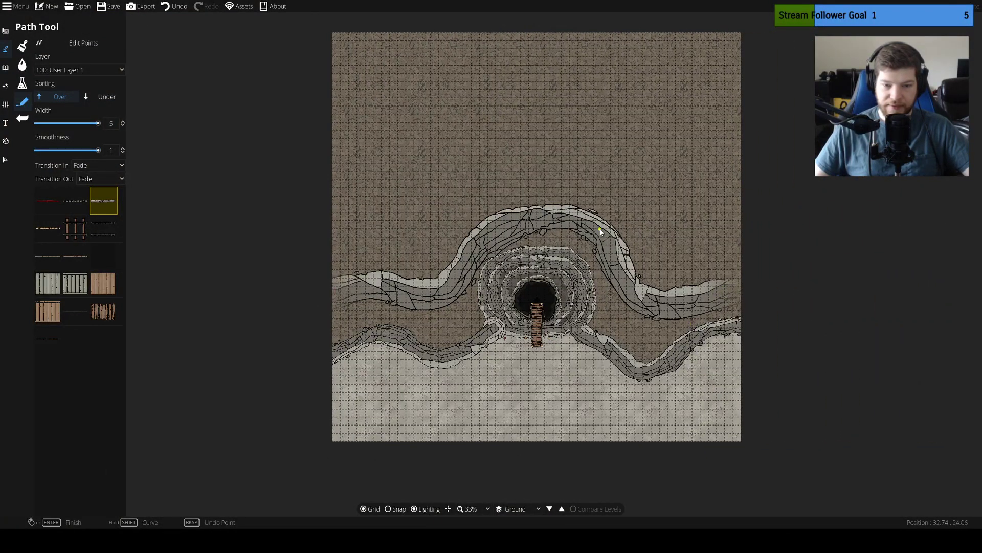
{"action": "left_click_drag", "start_coordinate": [595, 204], "coordinate": [633, 282]}
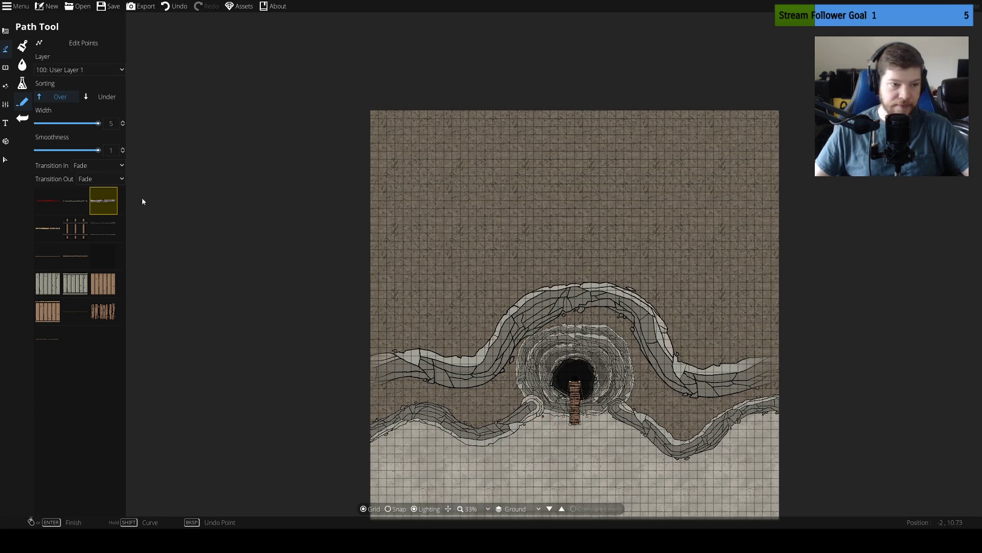
{"action": "left_click_drag", "start_coordinate": [98, 150], "coordinate": [42, 150]}
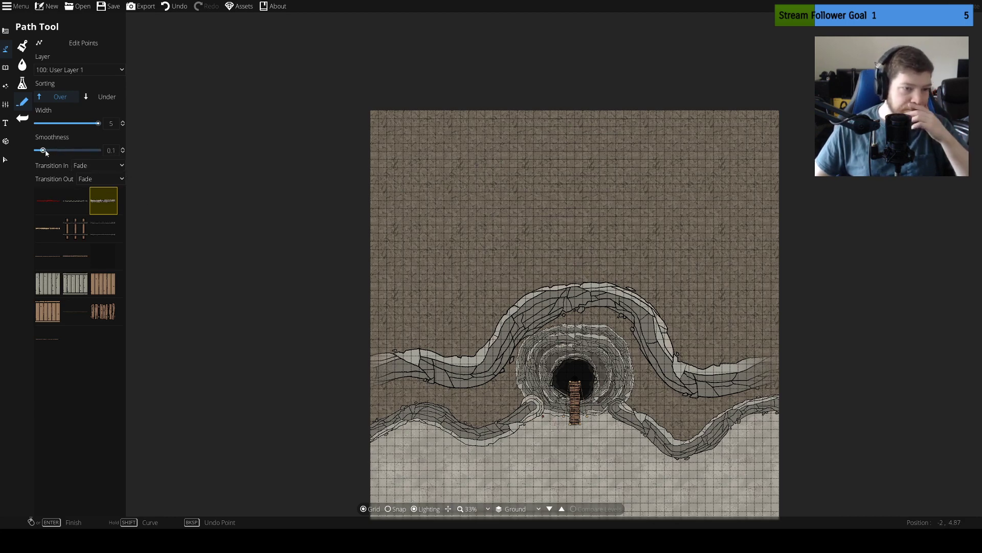
Try an angular looping cliff path on the uplands north of the wide cliff, and undo it
{"action": "left_click", "coordinate": [460, 202]}
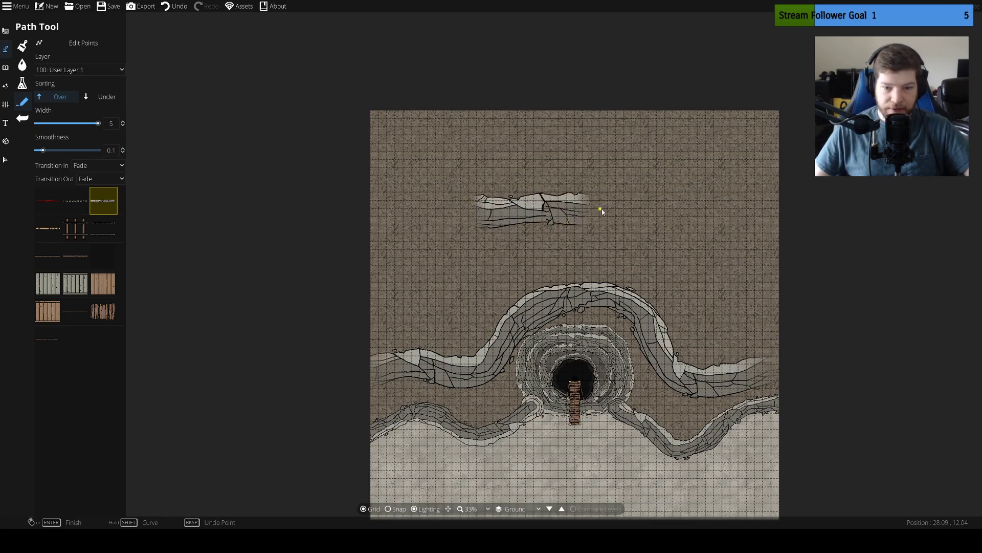
{"action": "scroll", "coordinate": [623, 212], "scroll_direction": "up", "scroll_amount": 2}
{"action": "left_click", "coordinate": [663, 264]}
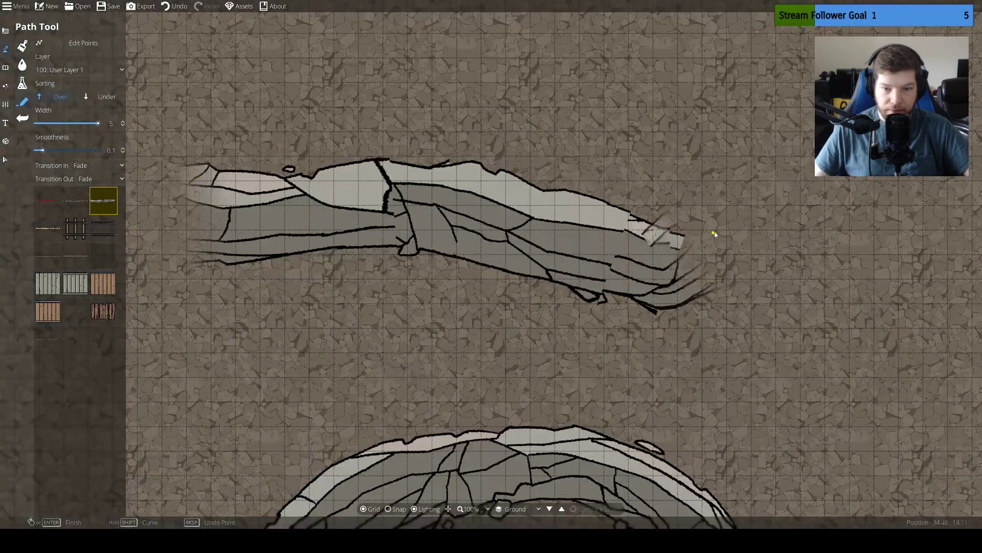
{"action": "left_click", "coordinate": [758, 151]}
{"action": "left_click", "coordinate": [597, 63]}
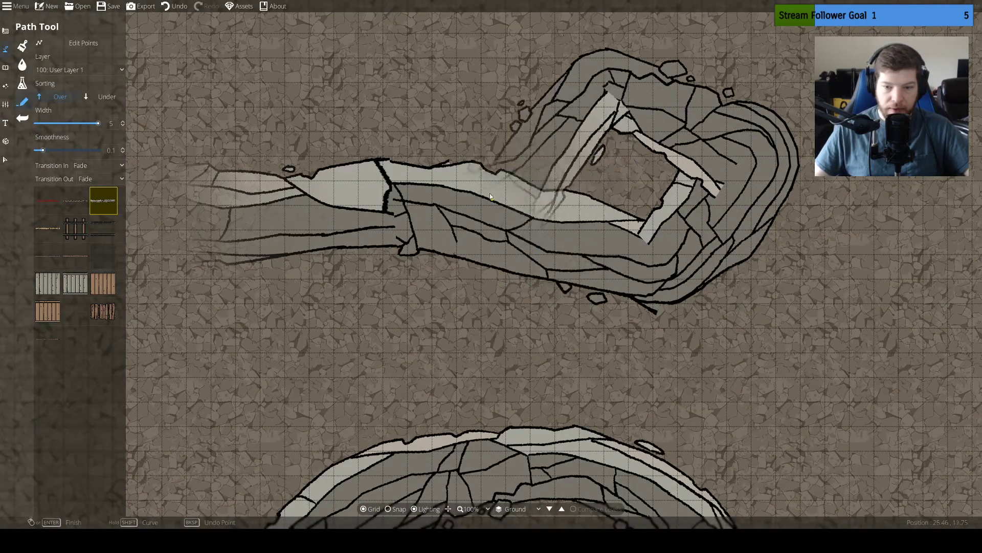
{"action": "right_click", "coordinate": [482, 177]}
{"action": "key", "text": "ctrl+z"}
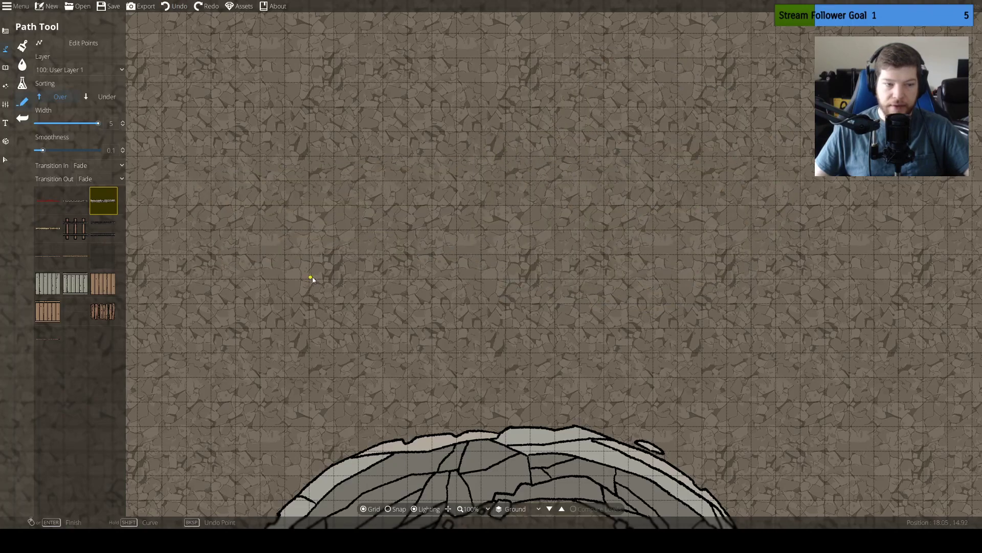
{"action": "left_click_drag", "start_coordinate": [310, 279], "coordinate": [481, 186]}
{"action": "left_click_drag", "start_coordinate": [432, 307], "coordinate": [452, 176]}
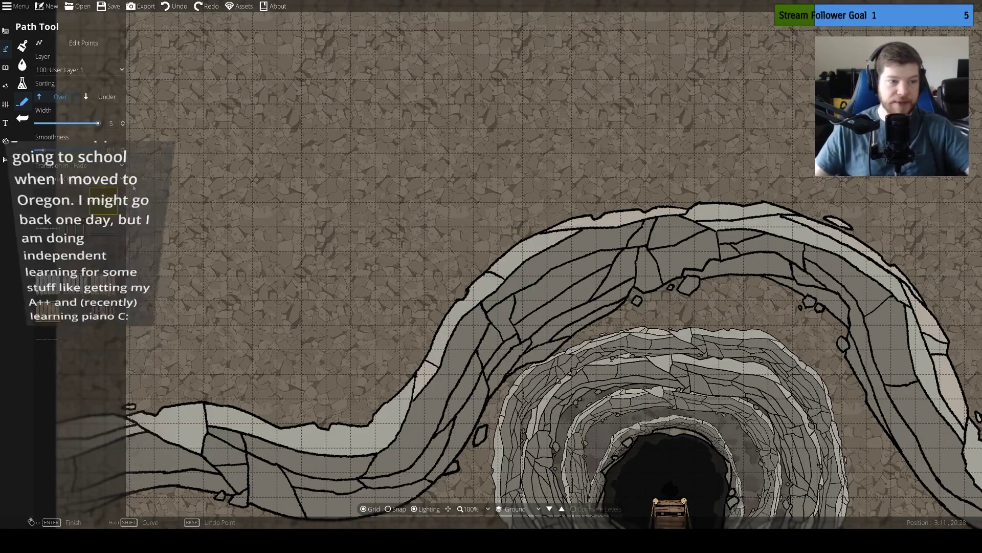
Set the path smoothness to 1 and undo the wide winding cliff that arches north around the sinkhole
{"action": "left_click_drag", "start_coordinate": [81, 150], "coordinate": [134, 151]}
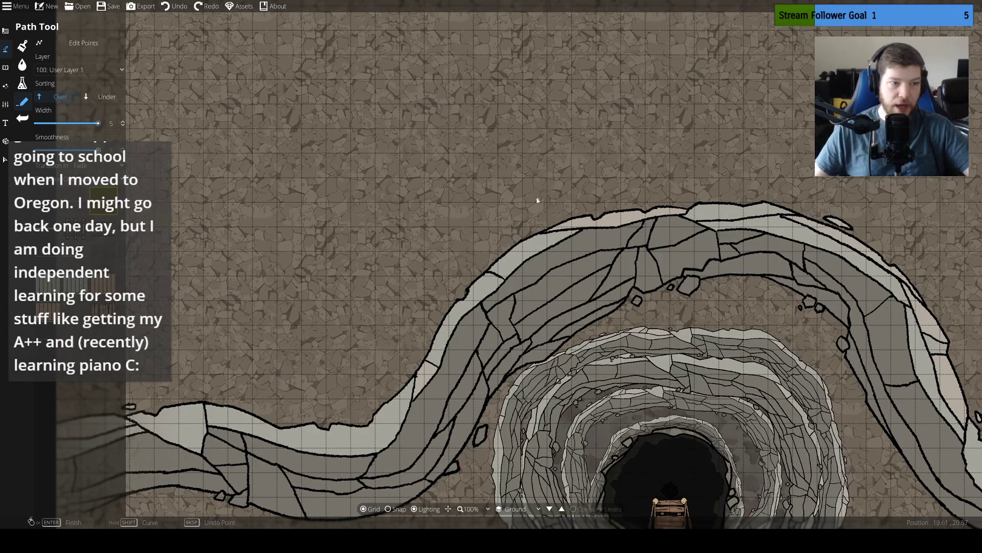
{"action": "left_click_drag", "start_coordinate": [595, 127], "coordinate": [553, 125]}
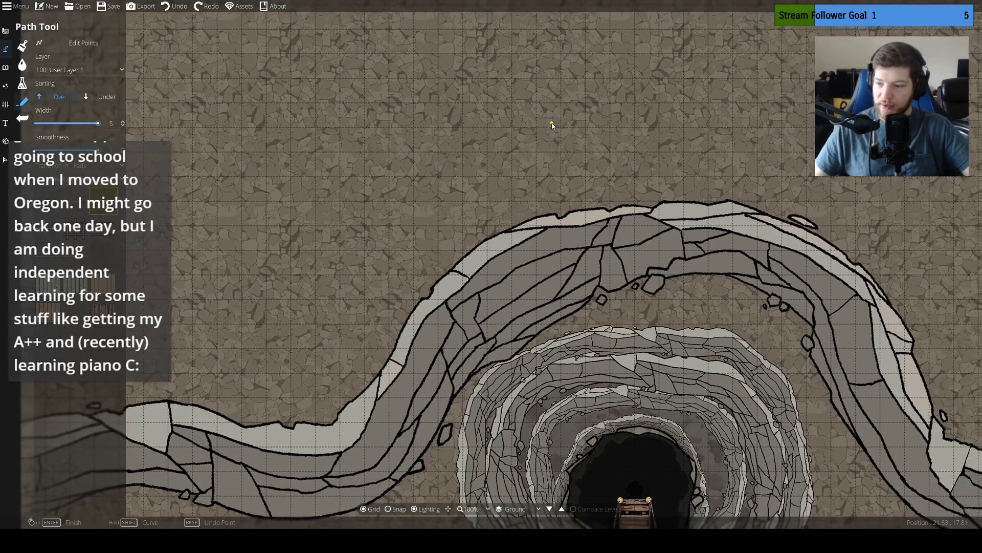
{"action": "scroll", "coordinate": [553, 125], "scroll_direction": "down", "scroll_amount": 2}
{"action": "left_click_drag", "start_coordinate": [586, 155], "coordinate": [577, 132]}
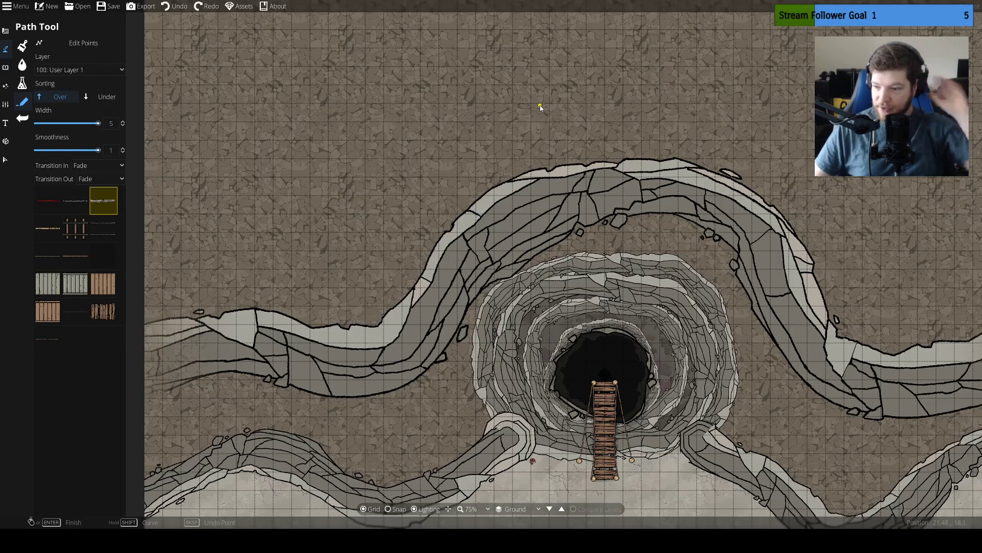
{"action": "left_click_drag", "start_coordinate": [589, 103], "coordinate": [566, 139]}
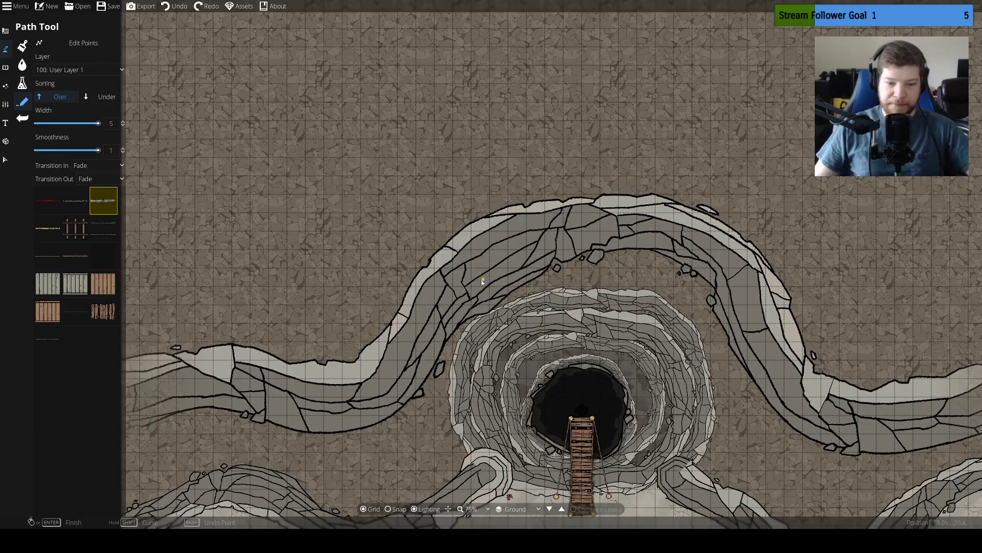
{"action": "mouse_move", "coordinate": [465, 195]}
{"action": "left_mouse_down"}
{"action": "mouse_move", "coordinate": [567, 133]}
{"action": "mouse_move", "coordinate": [272, 151]}
{"action": "mouse_move", "coordinate": [483, 195]}
{"action": "left_mouse_up"}
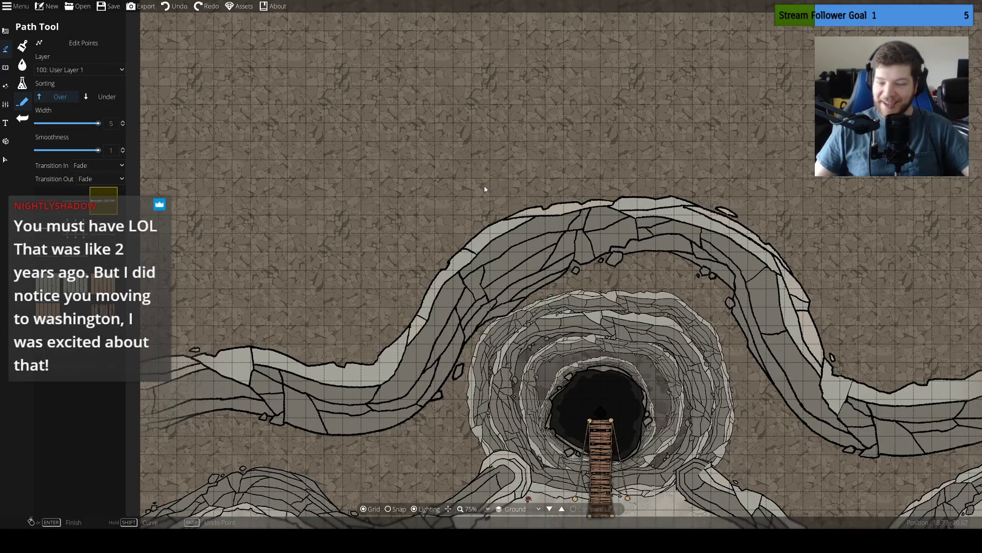
{"action": "left_click", "coordinate": [484, 186]}
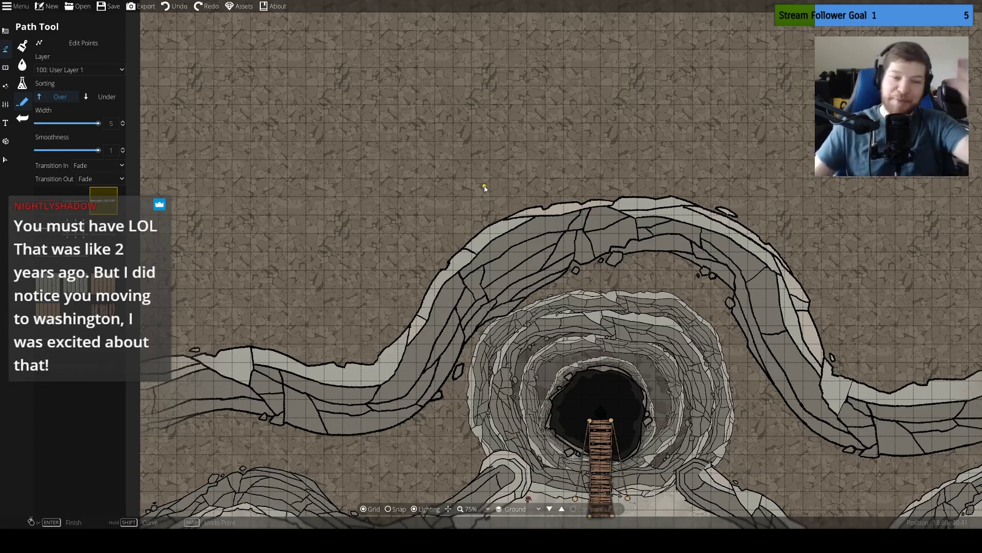
{"action": "left_click_drag", "start_coordinate": [509, 215], "coordinate": [573, 223]}
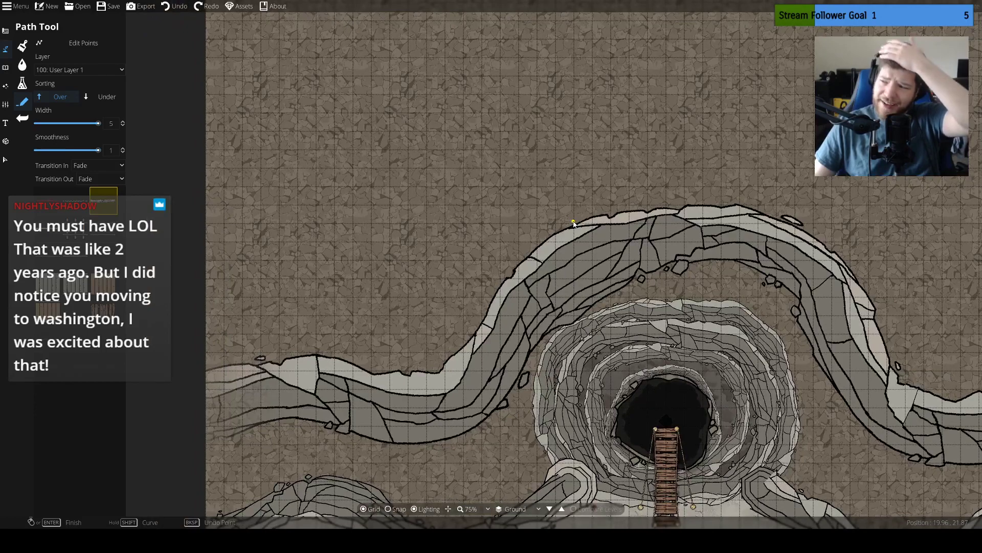
{"action": "left_click_drag", "start_coordinate": [416, 164], "coordinate": [539, 173]}
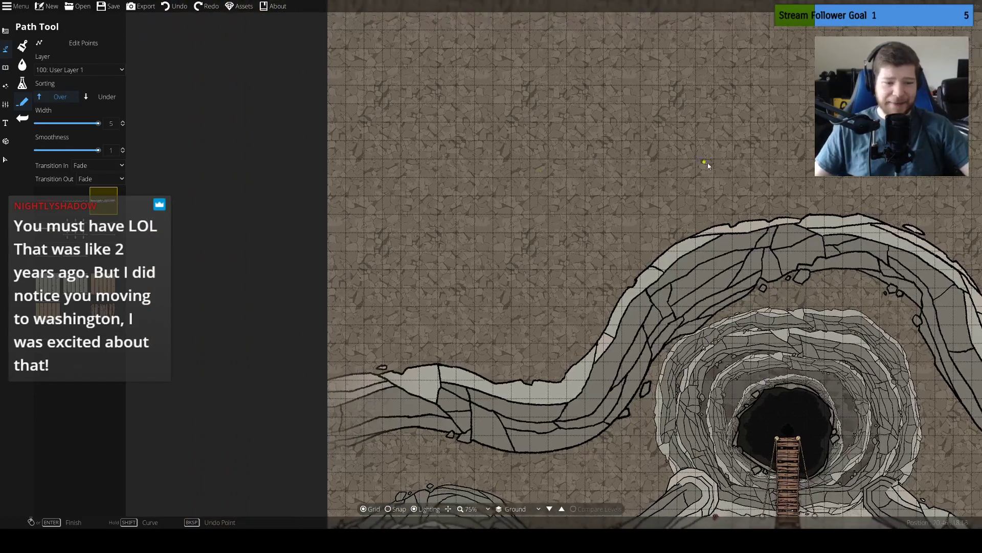
{"action": "left_click_drag", "start_coordinate": [626, 133], "coordinate": [498, 98]}
{"action": "key", "text": "ctrl+z"}
{"action": "left_click_drag", "start_coordinate": [663, 149], "coordinate": [593, 167]}
{"action": "left_click_drag", "start_coordinate": [426, 221], "coordinate": [439, 158]}
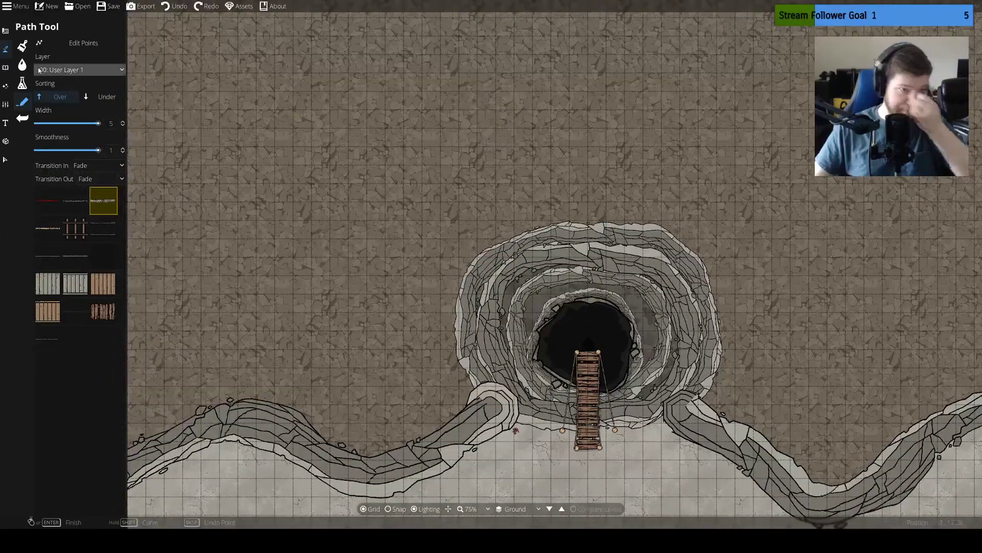
Select Terrain Moss for the Terrain Brush
{"action": "left_click", "coordinate": [6, 32]}
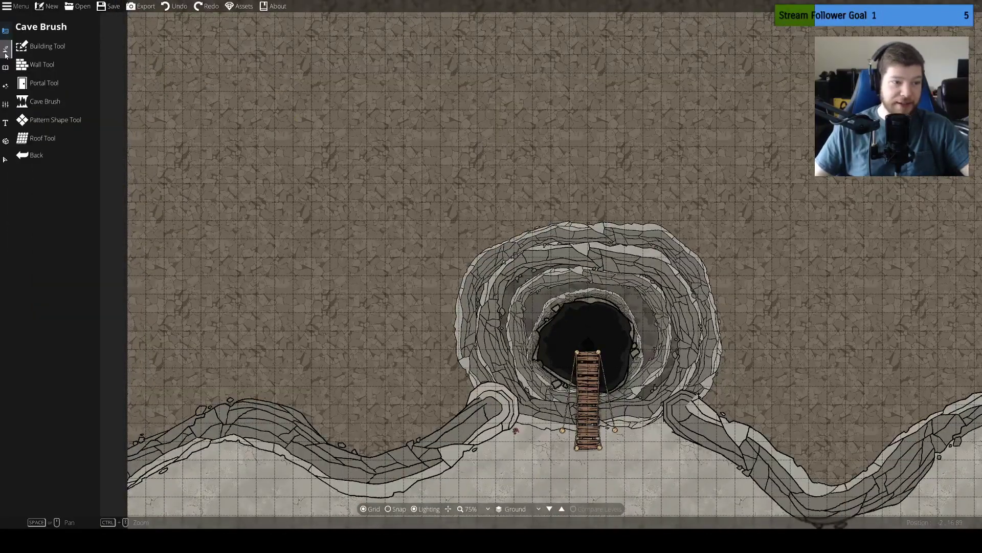
{"action": "left_click", "coordinate": [5, 49]}
{"action": "left_click", "coordinate": [43, 83]}
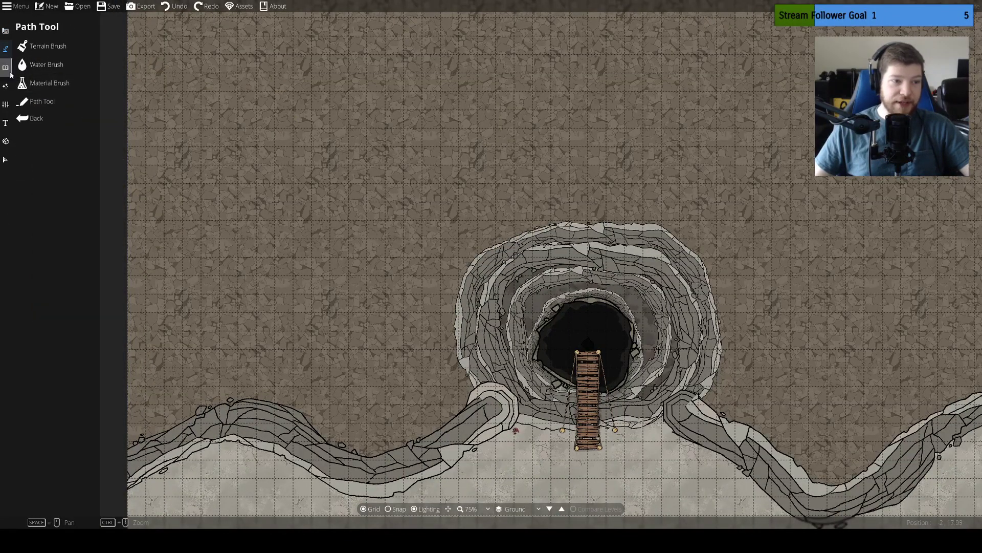
{"action": "left_click", "coordinate": [43, 46]}
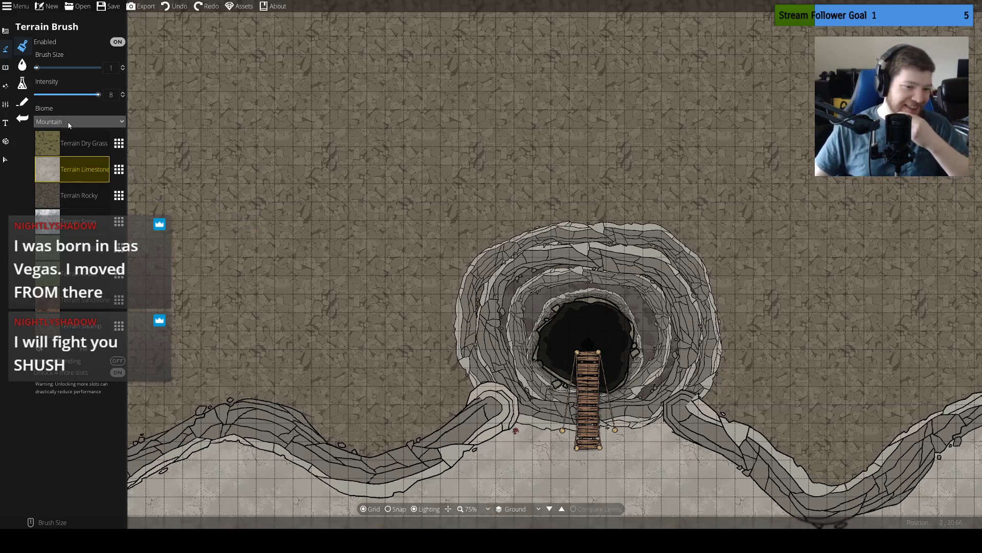
{"action": "left_click_drag", "start_coordinate": [392, 217], "coordinate": [402, 94]}
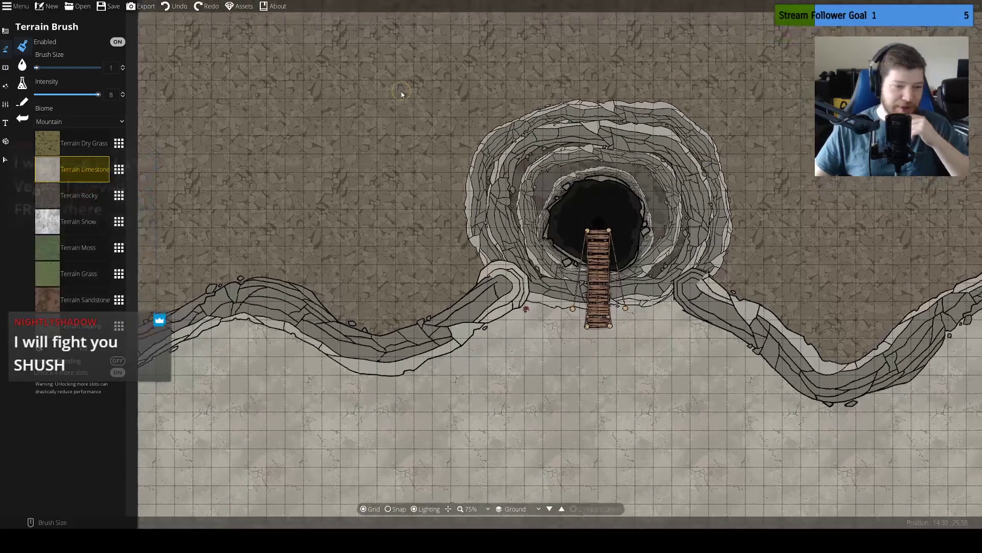
{"action": "left_click", "coordinate": [105, 249]}
{"action": "left_click_drag", "start_coordinate": [252, 395], "coordinate": [280, 327]}
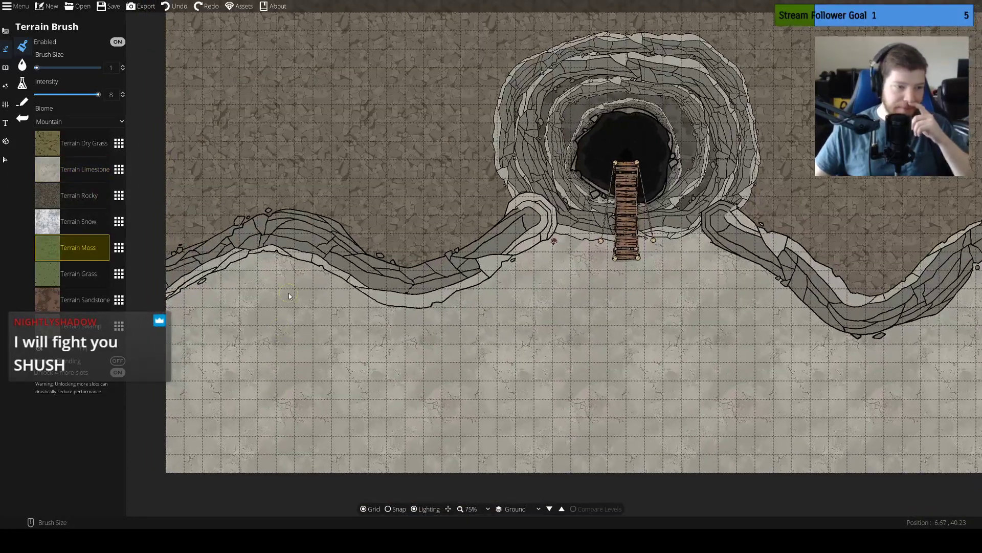
{"action": "left_click", "coordinate": [6, 85]}
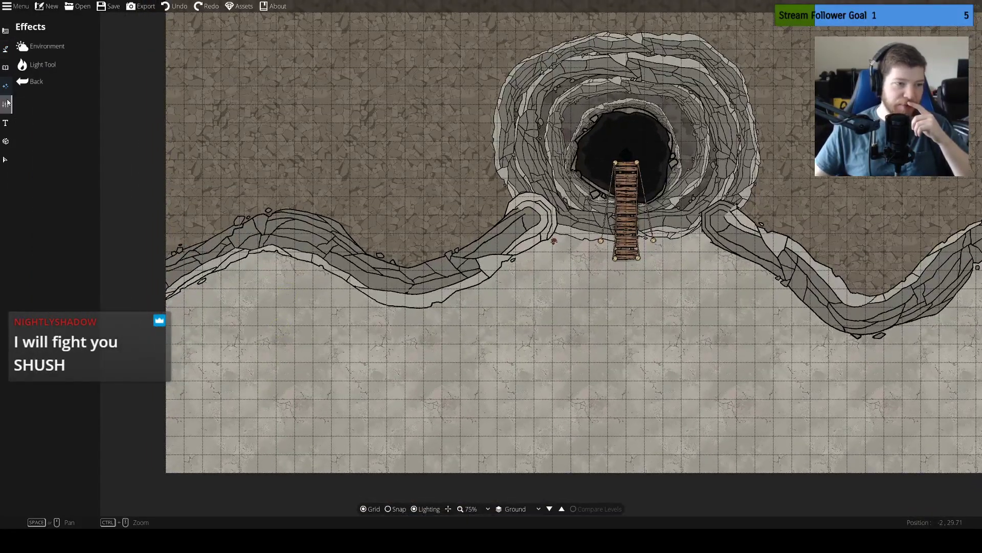
{"action": "left_click", "coordinate": [7, 104]}
{"action": "left_click", "coordinate": [5, 123]}
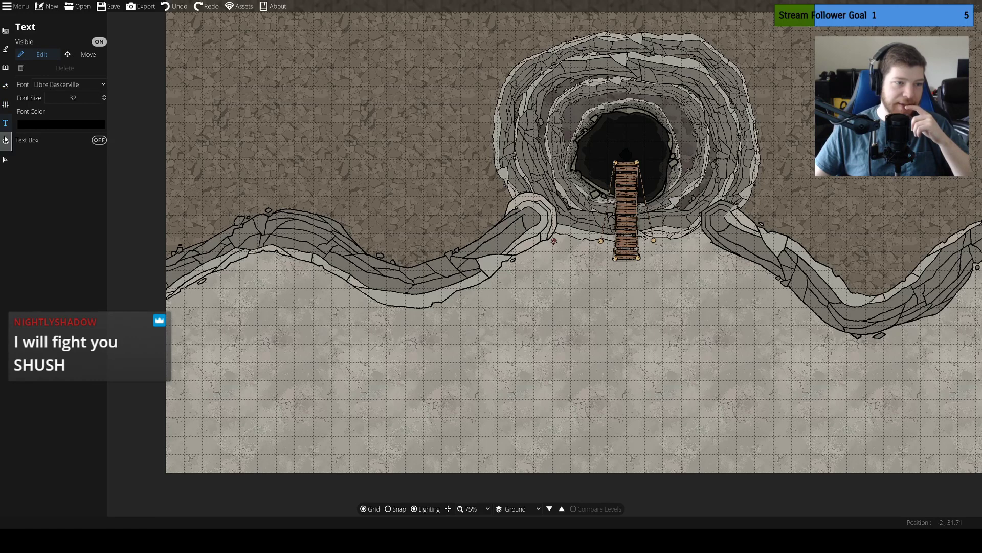
{"action": "left_click", "coordinate": [5, 139]}
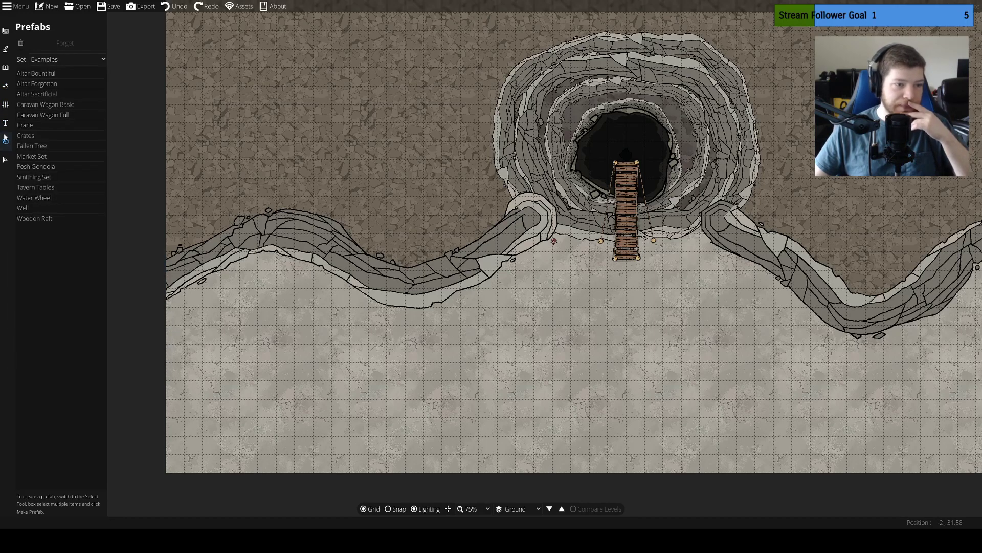
{"action": "left_click", "coordinate": [5, 85]}
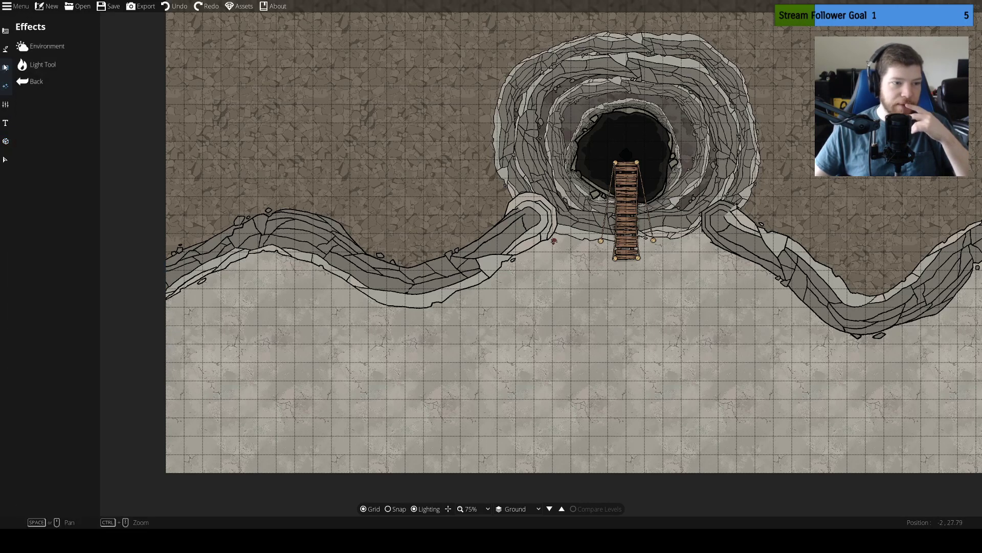
{"action": "left_click", "coordinate": [5, 67]}
{"action": "left_click", "coordinate": [5, 49]}
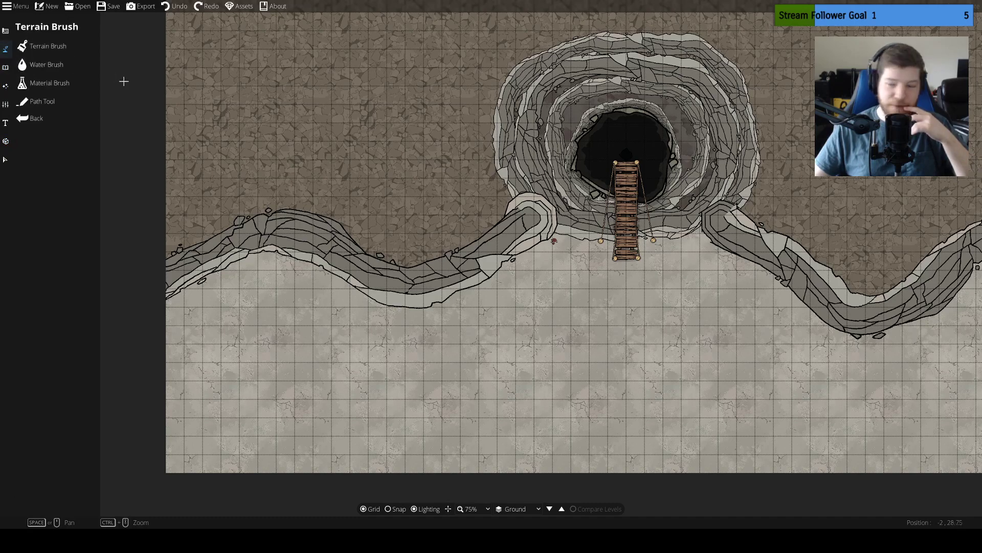
{"action": "left_click", "coordinate": [53, 90]}
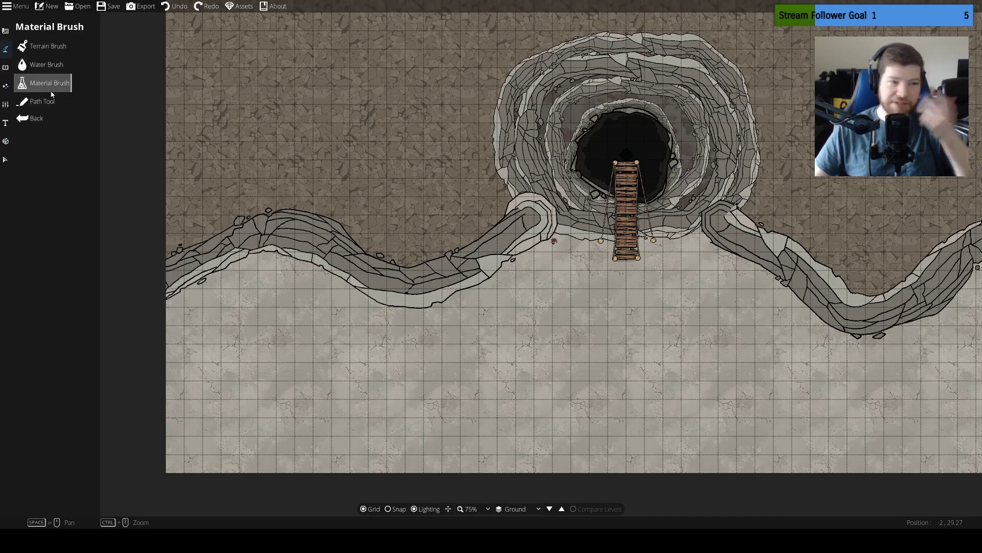
{"action": "left_click", "coordinate": [5, 31]}
{"action": "left_click", "coordinate": [25, 51]}
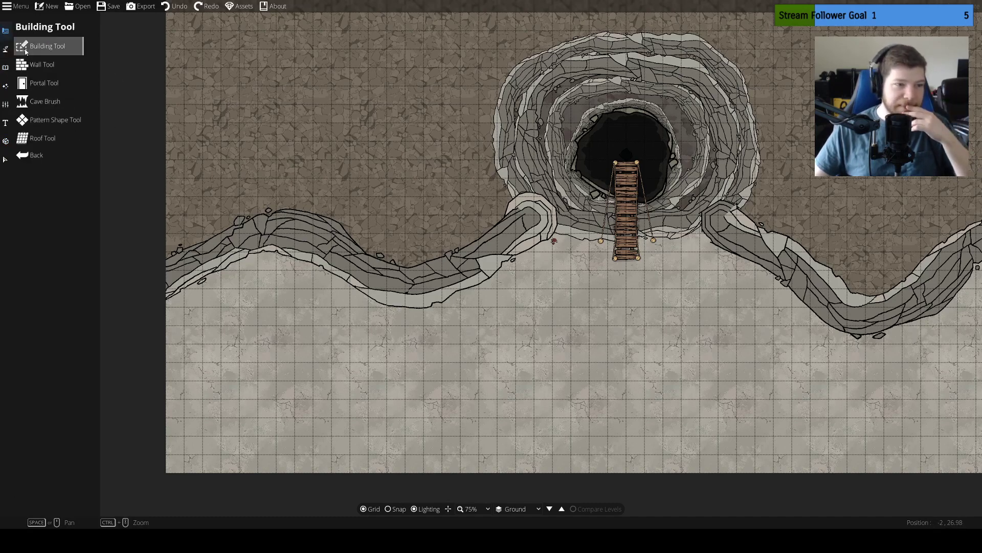
{"action": "left_click", "coordinate": [38, 67]}
{"action": "left_click", "coordinate": [44, 47]}
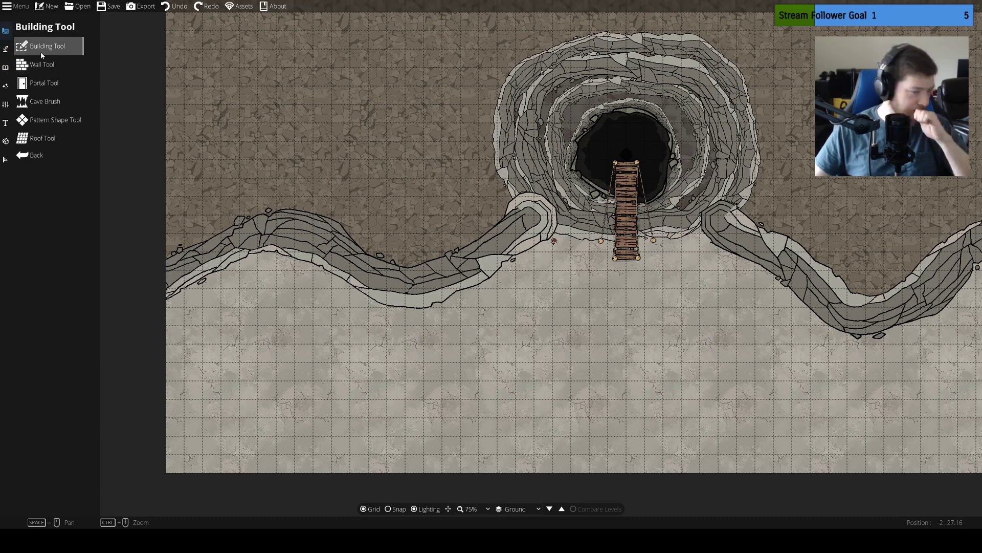
{"action": "left_click", "coordinate": [44, 102]}
{"action": "left_click", "coordinate": [51, 120]}
{"action": "left_click", "coordinate": [43, 100]}
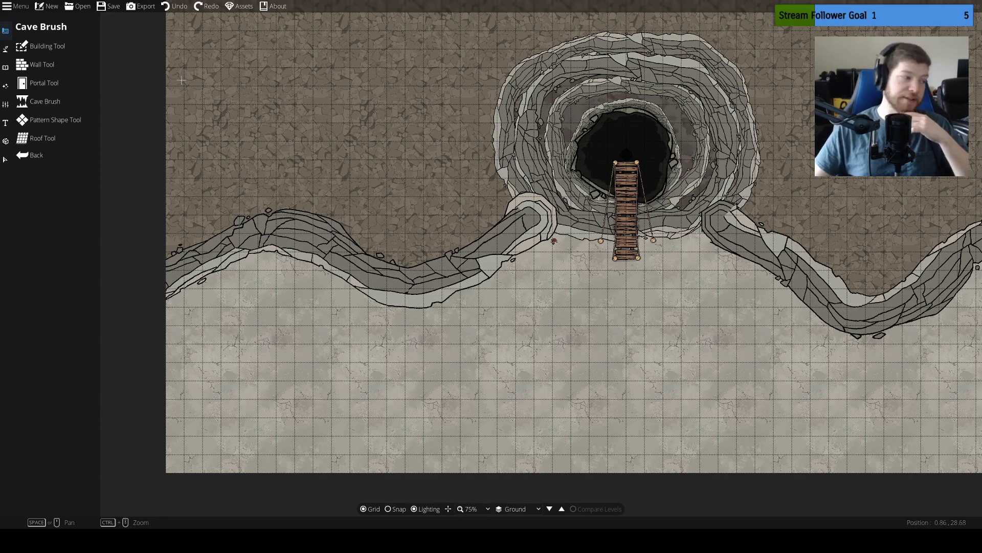
{"action": "left_click", "coordinate": [24, 83]}
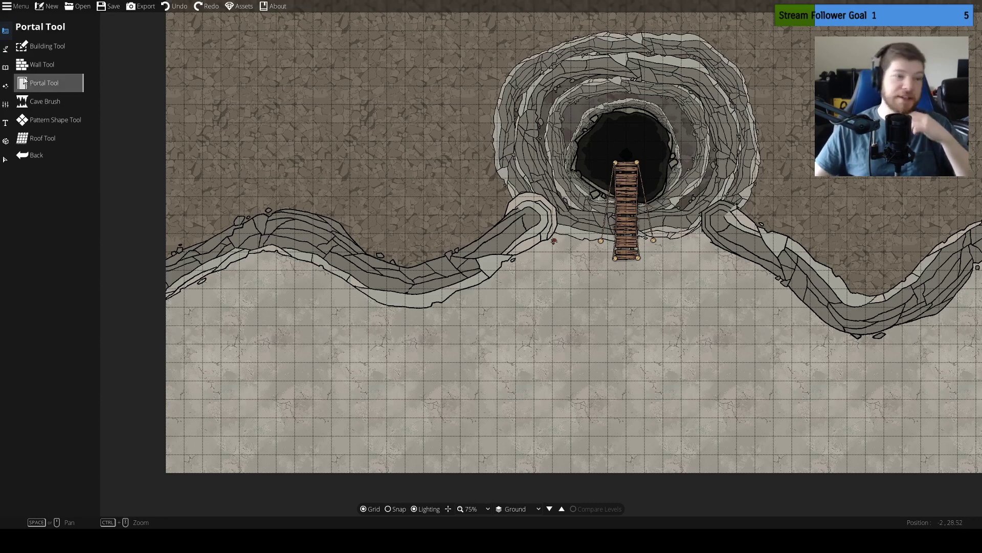
Select the Rock Tile material for the Material Brush
{"action": "left_click", "coordinate": [6, 50]}
{"action": "left_click", "coordinate": [68, 80]}
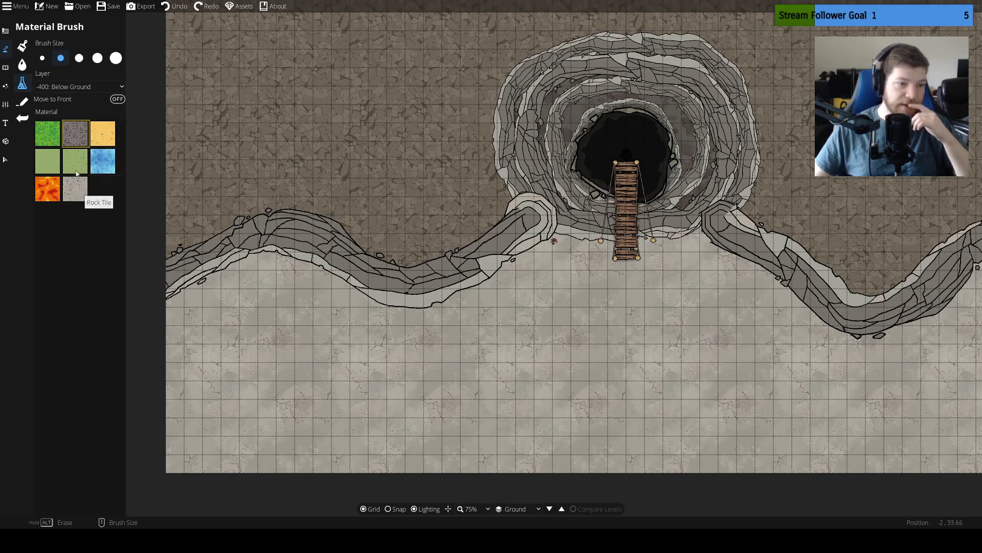
{"action": "left_click", "coordinate": [81, 195]}
Try Rock Tile patches on the limestone lowlands, below the bridge and on the western uplands, and undo them
{"action": "mouse_move", "coordinate": [298, 344]}
{"action": "left_mouse_down"}
{"action": "mouse_move", "coordinate": [434, 374]}
{"action": "mouse_move", "coordinate": [358, 381]}
{"action": "left_mouse_up"}
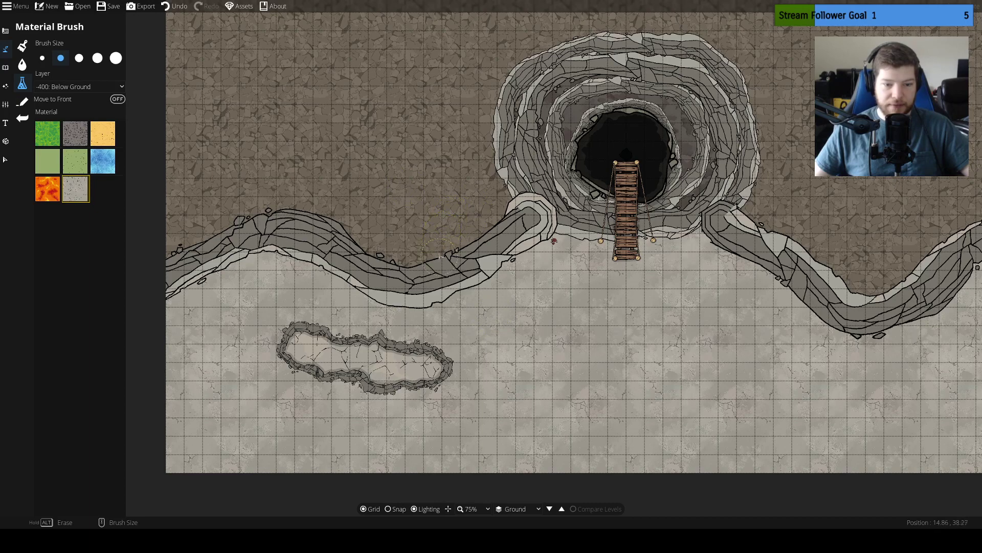
{"action": "mouse_move", "coordinate": [683, 254]}
{"action": "left_mouse_down"}
{"action": "mouse_move", "coordinate": [676, 277]}
{"action": "mouse_move", "coordinate": [611, 298]}
{"action": "left_mouse_up"}
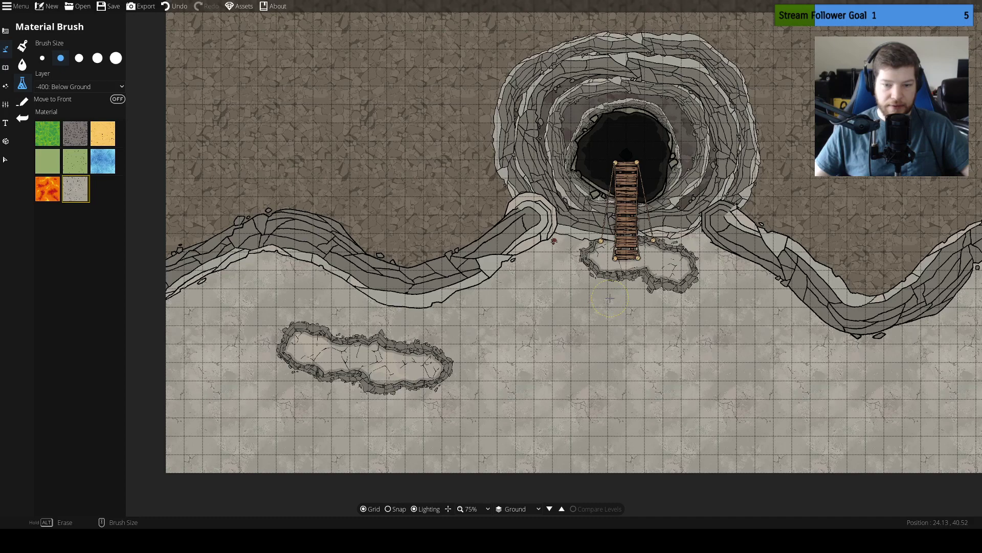
{"action": "key", "text": "ctrl+z"}
{"action": "key", "text": "ctrl+z"}
{"action": "left_click_drag", "start_coordinate": [392, 171], "coordinate": [355, 213]}
{"action": "left_click_drag", "start_coordinate": [440, 174], "coordinate": [434, 245]}
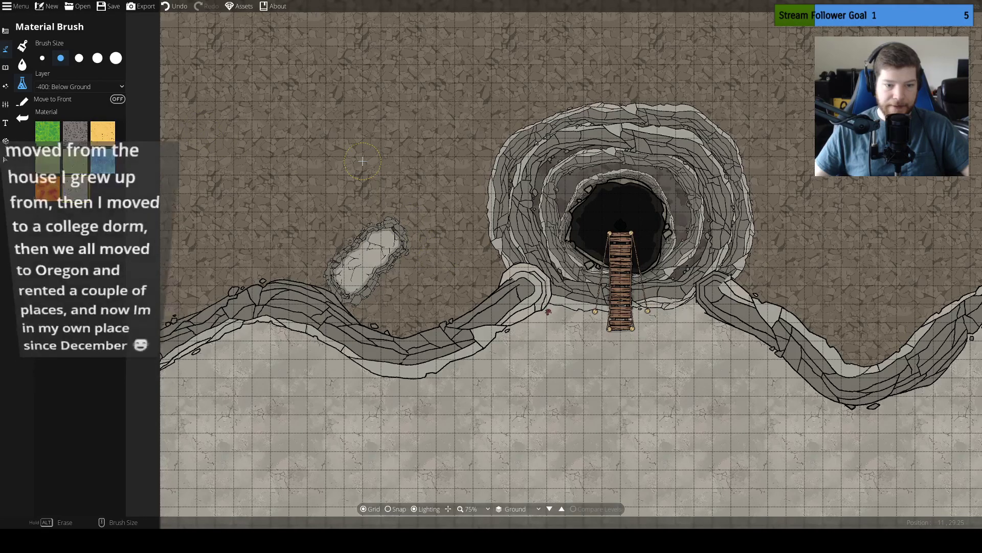
{"action": "key", "text": "ctrl+z"}
Paint a Rock Tile band on the Below Ground layer around the sinkhole's rim and along the uplands side of the eastern cliff
{"action": "key", "text": "Right"}
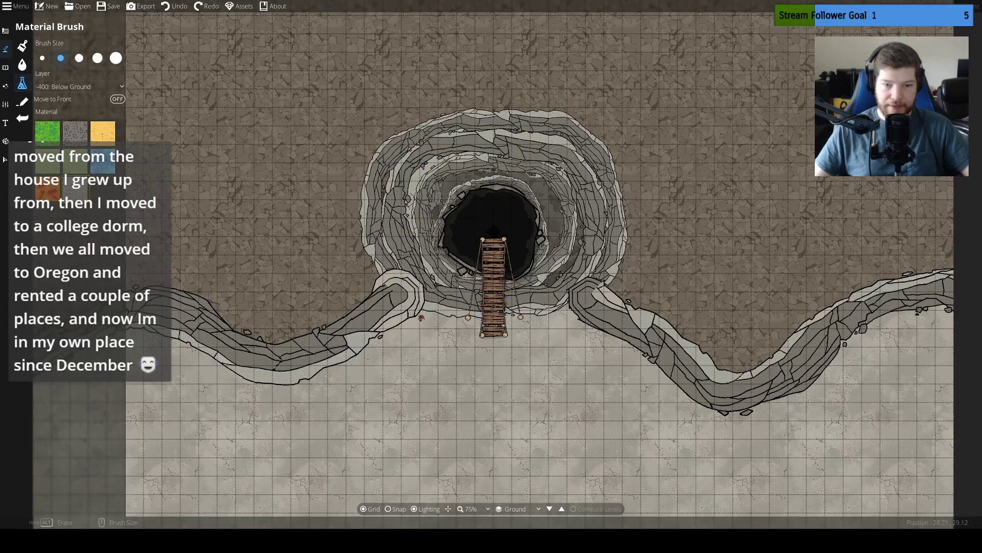
{"action": "mouse_move", "coordinate": [576, 255]}
{"action": "left_mouse_down"}
{"action": "mouse_move", "coordinate": [535, 285]}
{"action": "mouse_move", "coordinate": [554, 275]}
{"action": "left_mouse_up"}
{"action": "mouse_move", "coordinate": [404, 110]}
{"action": "left_mouse_down"}
{"action": "mouse_move", "coordinate": [397, 141]}
{"action": "mouse_move", "coordinate": [360, 157]}
{"action": "mouse_move", "coordinate": [353, 220]}
{"action": "mouse_move", "coordinate": [364, 271]}
{"action": "mouse_move", "coordinate": [384, 273]}
{"action": "mouse_move", "coordinate": [384, 208]}
{"action": "mouse_move", "coordinate": [418, 117]}
{"action": "mouse_move", "coordinate": [511, 103]}
{"action": "mouse_move", "coordinate": [623, 172]}
{"action": "mouse_move", "coordinate": [634, 213]}
{"action": "mouse_move", "coordinate": [625, 263]}
{"action": "mouse_move", "coordinate": [698, 338]}
{"action": "mouse_move", "coordinate": [755, 351]}
{"action": "mouse_move", "coordinate": [854, 283]}
{"action": "mouse_move", "coordinate": [947, 254]}
{"action": "left_mouse_up"}
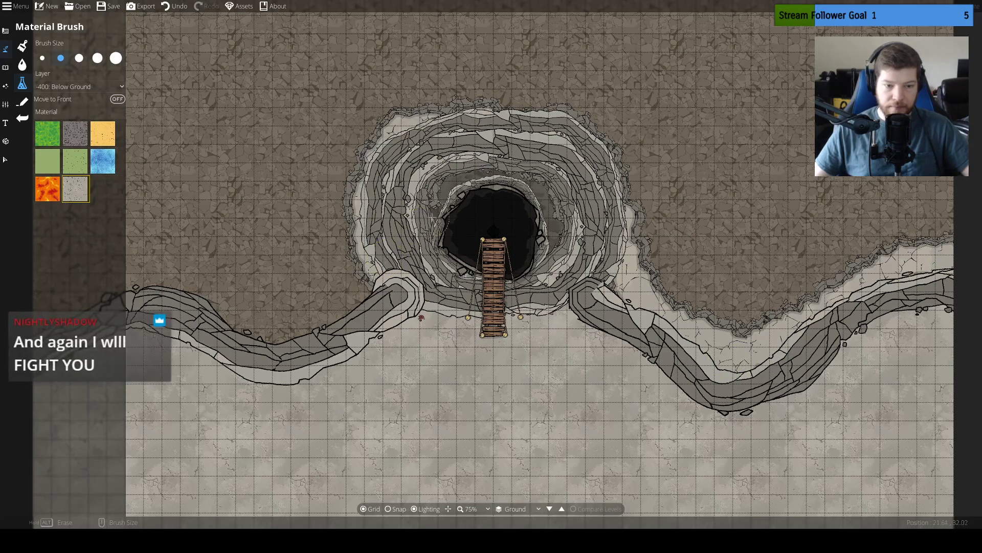
Extend the Rock Tile band along the uplands side of the western cliff, from the sinkhole to the map's west edge
{"action": "mouse_move", "coordinate": [445, 210]}
{"action": "left_mouse_down"}
{"action": "mouse_move", "coordinate": [555, 203]}
{"action": "mouse_move", "coordinate": [431, 192]}
{"action": "left_mouse_up"}
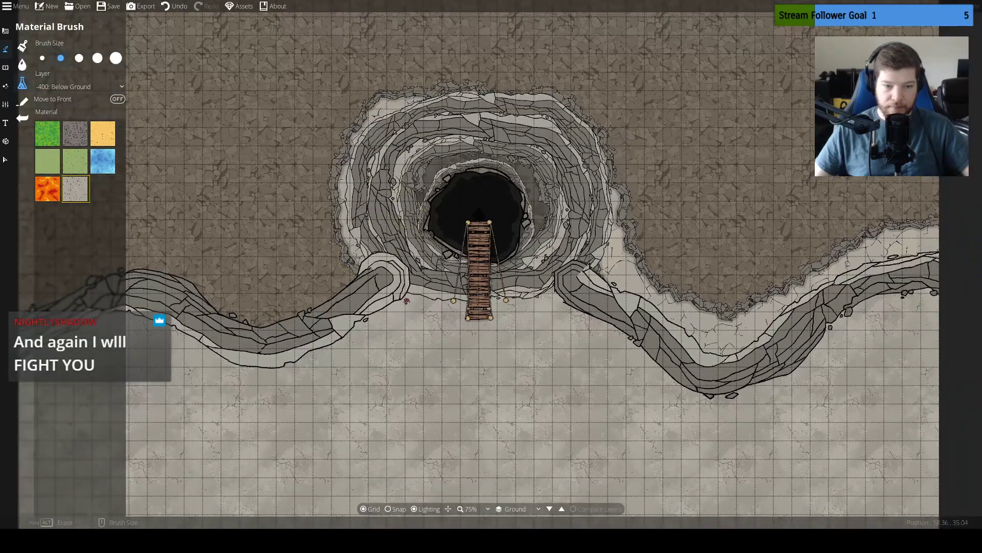
{"action": "mouse_move", "coordinate": [356, 256]}
{"action": "left_mouse_down"}
{"action": "mouse_move", "coordinate": [344, 273]}
{"action": "mouse_move", "coordinate": [276, 305]}
{"action": "mouse_move", "coordinate": [225, 308]}
{"action": "mouse_move", "coordinate": [208, 285]}
{"action": "mouse_move", "coordinate": [164, 270]}
{"action": "mouse_move", "coordinate": [98, 266]}
{"action": "mouse_move", "coordinate": [15, 311]}
{"action": "left_mouse_up"}
{"action": "left_click_drag", "start_coordinate": [308, 225], "coordinate": [435, 209]}
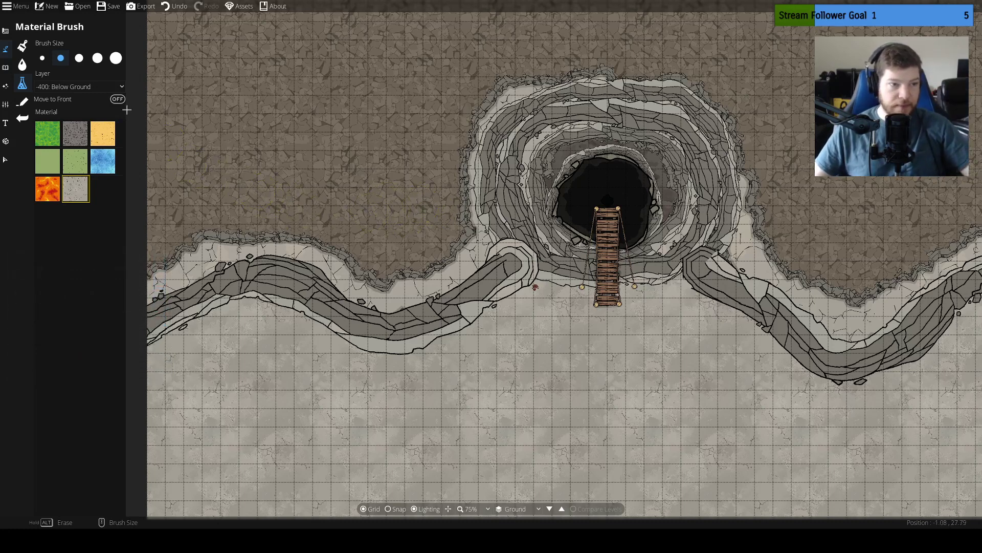
{"action": "left_click_drag", "start_coordinate": [366, 264], "coordinate": [371, 258]}
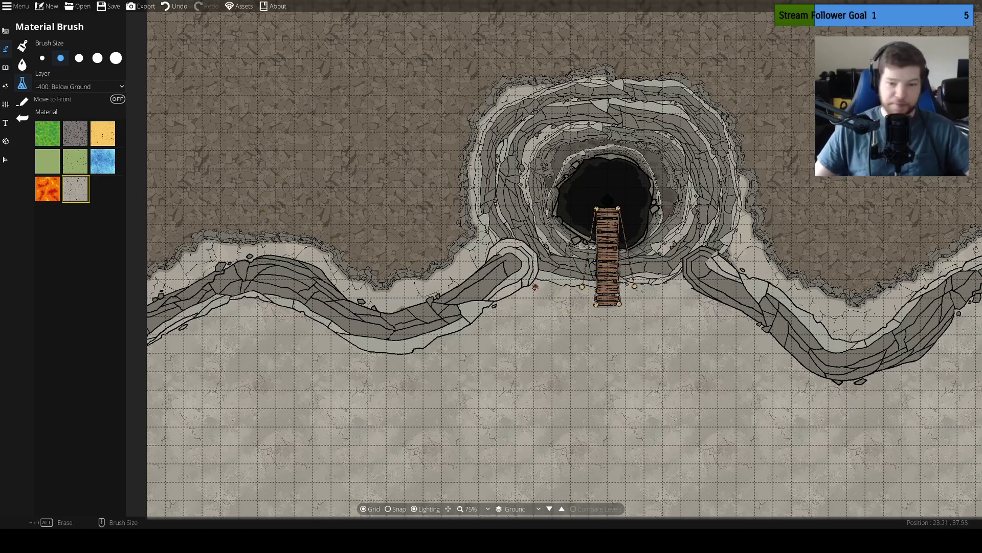
{"action": "mouse_move", "coordinate": [530, 275]}
{"action": "left_mouse_down"}
{"action": "mouse_move", "coordinate": [513, 292]}
{"action": "mouse_move", "coordinate": [472, 303]}
{"action": "mouse_move", "coordinate": [356, 286]}
{"action": "mouse_move", "coordinate": [557, 271]}
{"action": "mouse_move", "coordinate": [538, 304]}
{"action": "left_mouse_up"}
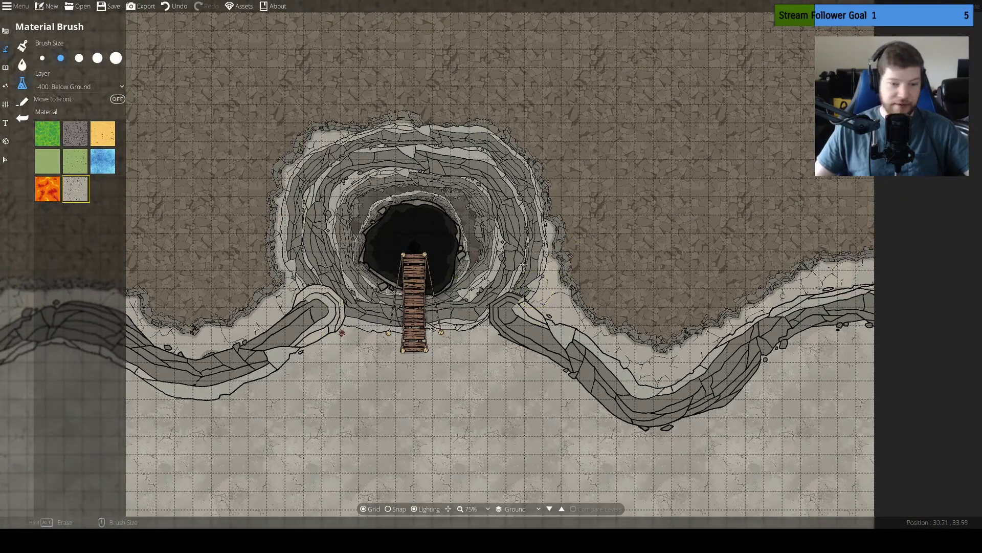
{"action": "mouse_move", "coordinate": [505, 172]}
{"action": "left_mouse_down"}
{"action": "mouse_move", "coordinate": [589, 249]}
{"action": "mouse_move", "coordinate": [643, 242]}
{"action": "left_mouse_up"}
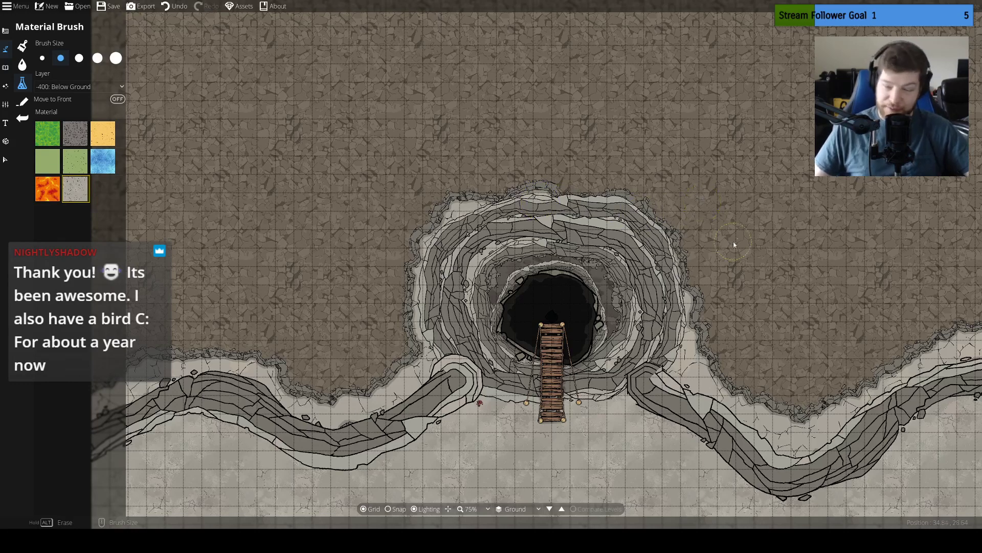
Undo the Rock Tile bands painted around the sinkhole's rim and along the uplands side of both cliffs
{"action": "left_click_drag", "start_coordinate": [743, 227], "coordinate": [690, 174]}
{"action": "key", "text": "ctrl+z"}
{"action": "key", "text": "ctrl+z"}
{"action": "key", "text": "ctrl+z"}
{"action": "key", "text": "ctrl+z"}
{"action": "key", "text": "ctrl+z"}
{"action": "key", "text": "ctrl+z"}
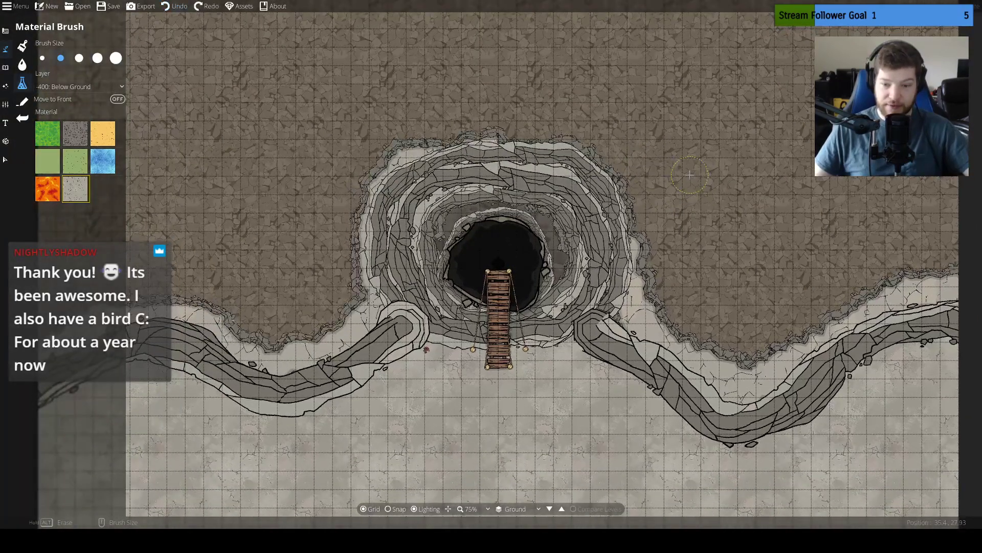
{"action": "key", "text": "ctrl+z"}
{"action": "key", "text": "ctrl+z"}
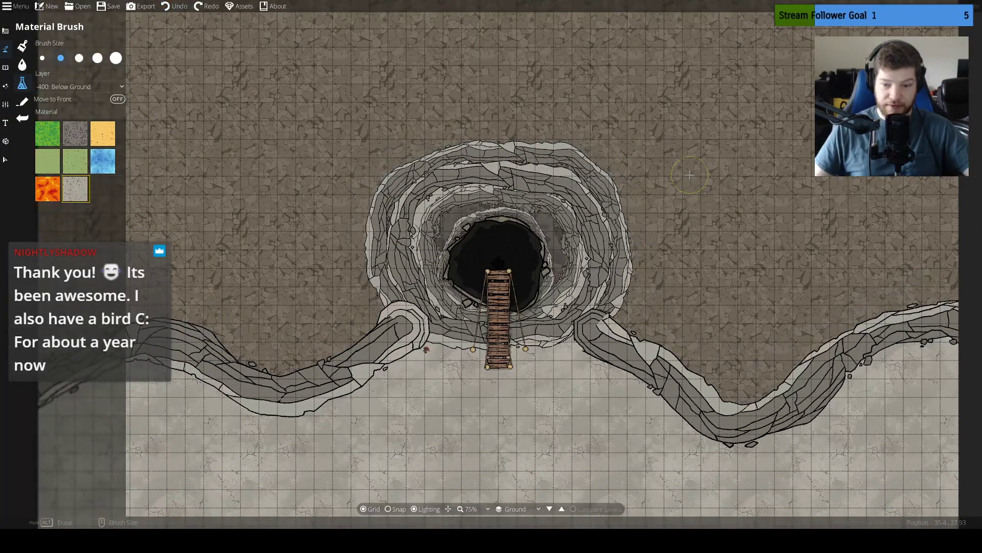
{"action": "left_click_drag", "start_coordinate": [632, 184], "coordinate": [750, 207]}
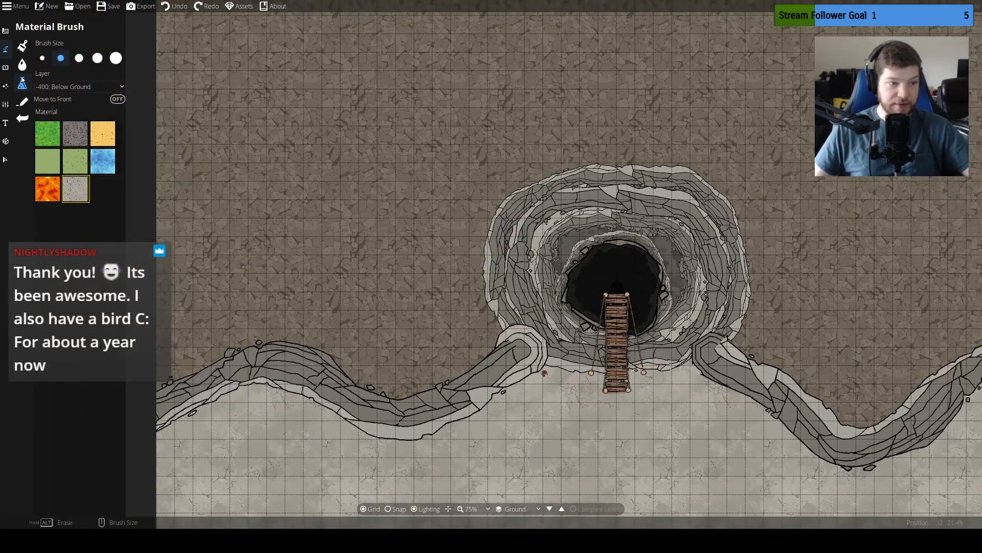
Paint Terrain Limestone over the rocky uplands and around the sinkhole with the Terrain Brush at brush size 25
{"action": "left_click", "coordinate": [23, 49]}
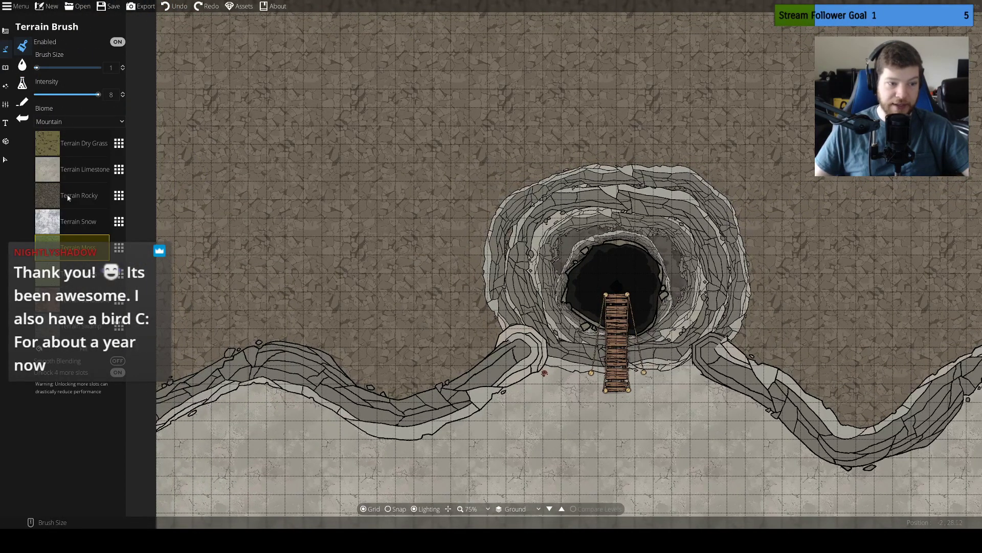
{"action": "left_click", "coordinate": [81, 171]}
{"action": "left_click_drag", "start_coordinate": [234, 266], "coordinate": [296, 226]}
{"action": "left_click_drag", "start_coordinate": [37, 68], "coordinate": [98, 67]}
{"action": "mouse_move", "coordinate": [307, 204]}
{"action": "left_mouse_down"}
{"action": "mouse_move", "coordinate": [456, 205]}
{"action": "mouse_move", "coordinate": [338, 159]}
{"action": "mouse_move", "coordinate": [655, 107]}
{"action": "mouse_move", "coordinate": [942, 319]}
{"action": "mouse_move", "coordinate": [921, 315]}
{"action": "left_mouse_up"}
{"action": "mouse_move", "coordinate": [902, 312]}
{"action": "left_mouse_down"}
{"action": "mouse_move", "coordinate": [577, 308]}
{"action": "mouse_move", "coordinate": [732, 164]}
{"action": "mouse_move", "coordinate": [729, 103]}
{"action": "mouse_move", "coordinate": [734, 281]}
{"action": "left_mouse_up"}
{"action": "mouse_move", "coordinate": [734, 281]}
{"action": "left_mouse_down"}
{"action": "mouse_move", "coordinate": [709, 77]}
{"action": "mouse_move", "coordinate": [381, 98]}
{"action": "left_mouse_up"}
{"action": "mouse_move", "coordinate": [675, 91]}
{"action": "left_mouse_down"}
{"action": "mouse_move", "coordinate": [665, 279]}
{"action": "mouse_move", "coordinate": [703, 228]}
{"action": "mouse_move", "coordinate": [284, 41]}
{"action": "left_mouse_up"}
{"action": "mouse_move", "coordinate": [284, 41]}
{"action": "left_mouse_down"}
{"action": "mouse_move", "coordinate": [637, 61]}
{"action": "mouse_move", "coordinate": [802, 83]}
{"action": "left_mouse_up"}
{"action": "mouse_move", "coordinate": [803, 83]}
{"action": "left_mouse_down"}
{"action": "mouse_move", "coordinate": [799, 133]}
{"action": "mouse_move", "coordinate": [557, 372]}
{"action": "mouse_move", "coordinate": [418, 31]}
{"action": "mouse_move", "coordinate": [516, 353]}
{"action": "mouse_move", "coordinate": [416, 95]}
{"action": "left_mouse_up"}
{"action": "left_click_drag", "start_coordinate": [597, 301], "coordinate": [439, 169]}
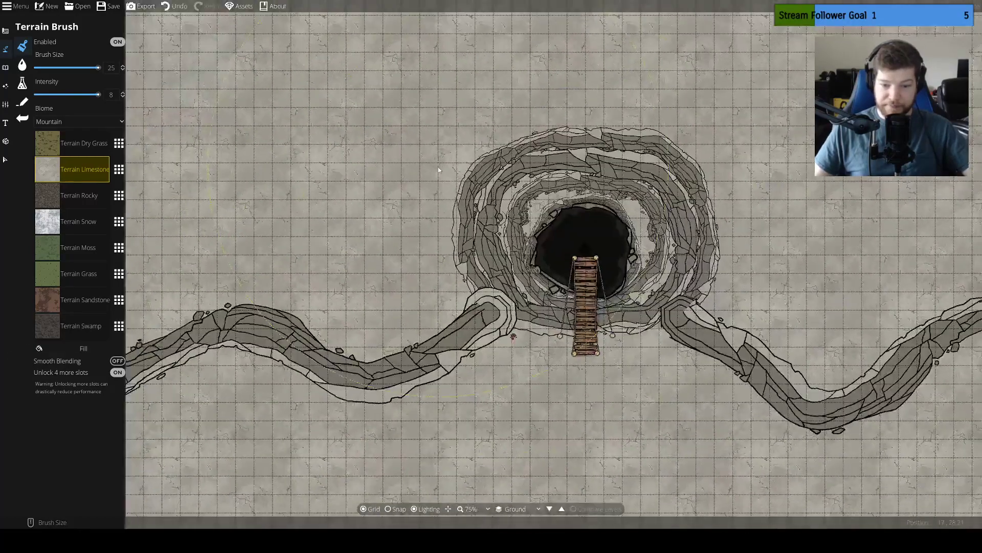
Check which layer the dark pit object in the sinkhole is assigned to
{"action": "left_click", "coordinate": [6, 160]}
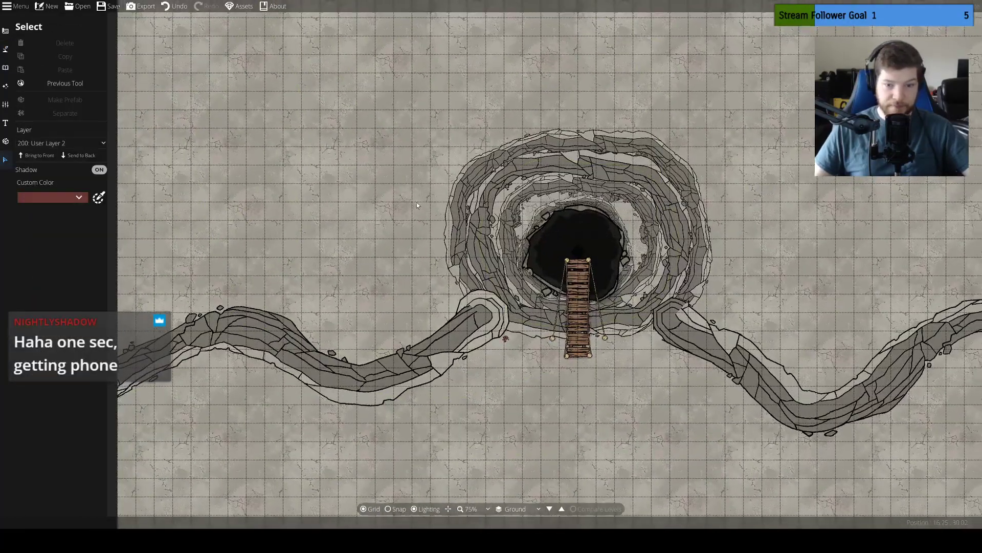
{"action": "scroll", "coordinate": [552, 256], "scroll_direction": "up", "scroll_amount": 5}
{"action": "left_click", "coordinate": [542, 244]}
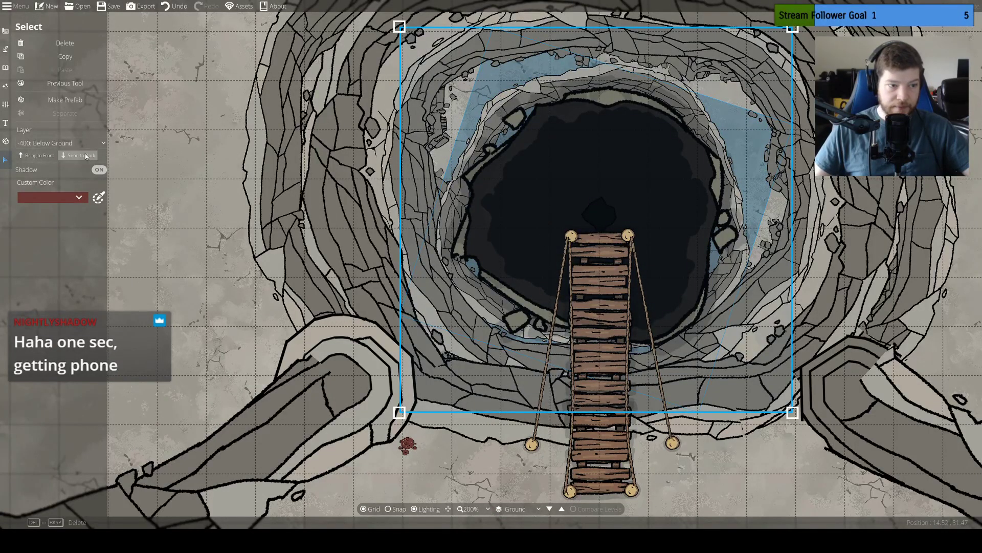
{"action": "left_click", "coordinate": [72, 142]}
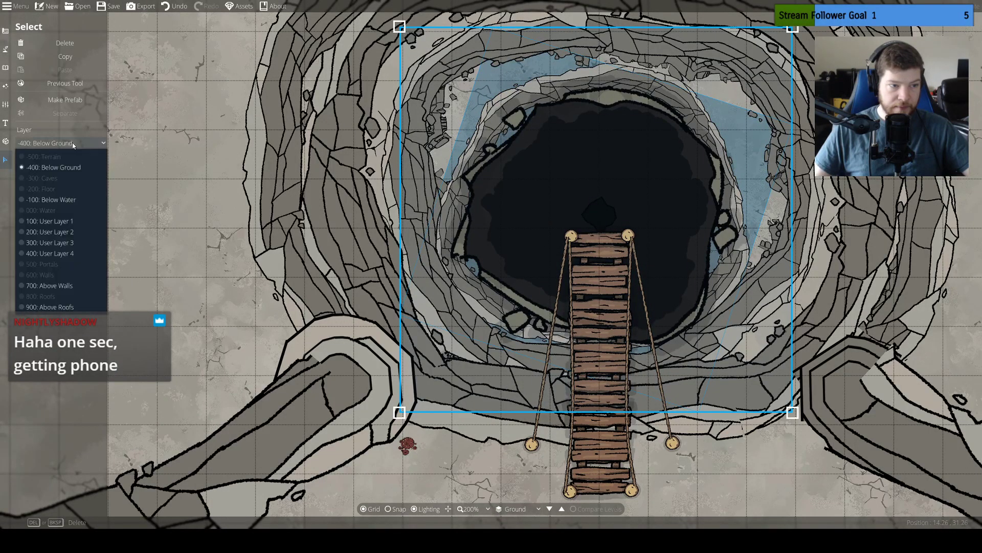
{"action": "left_click", "coordinate": [72, 167]}
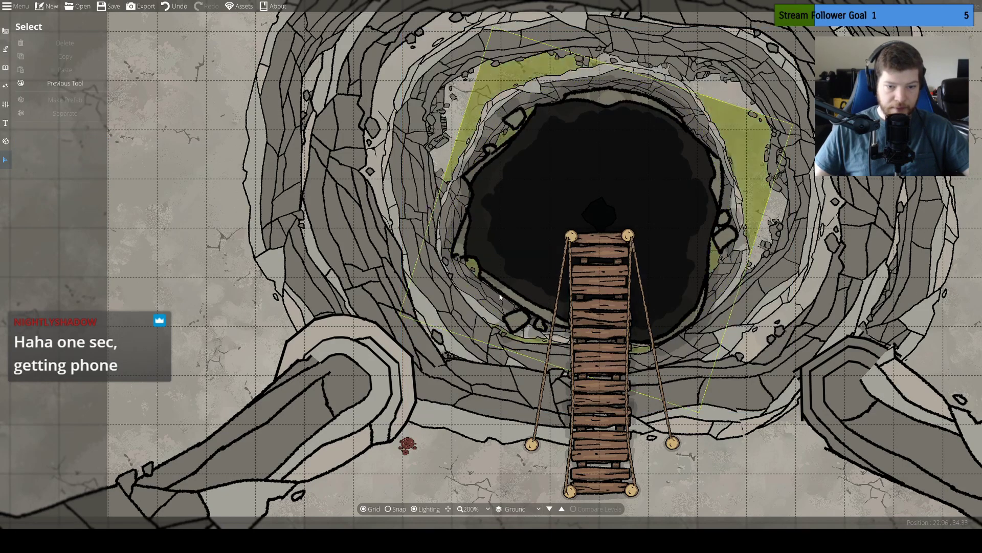
Bring the innermost cliff ring around the pit to the front and try rotating it
{"action": "left_click", "coordinate": [473, 297]}
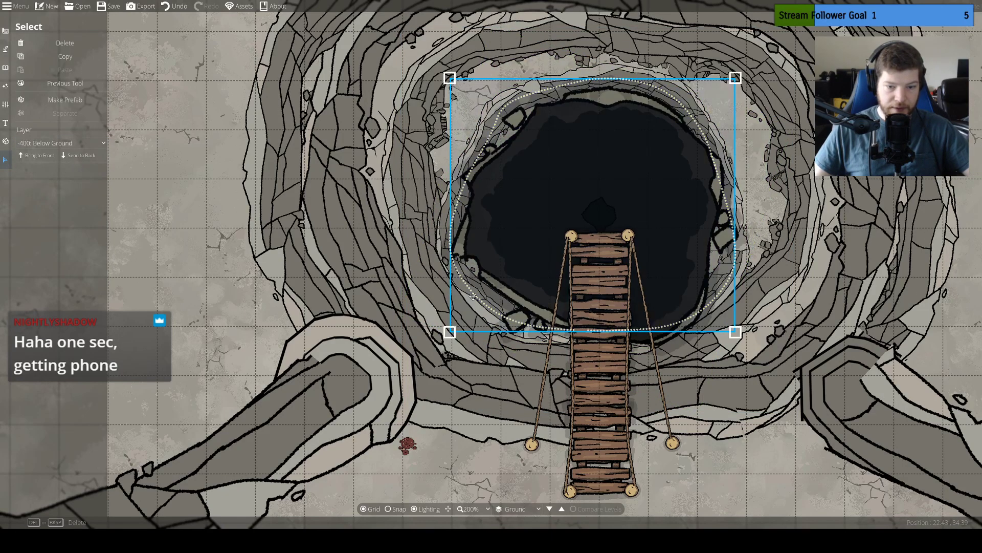
{"action": "left_click", "coordinate": [38, 158]}
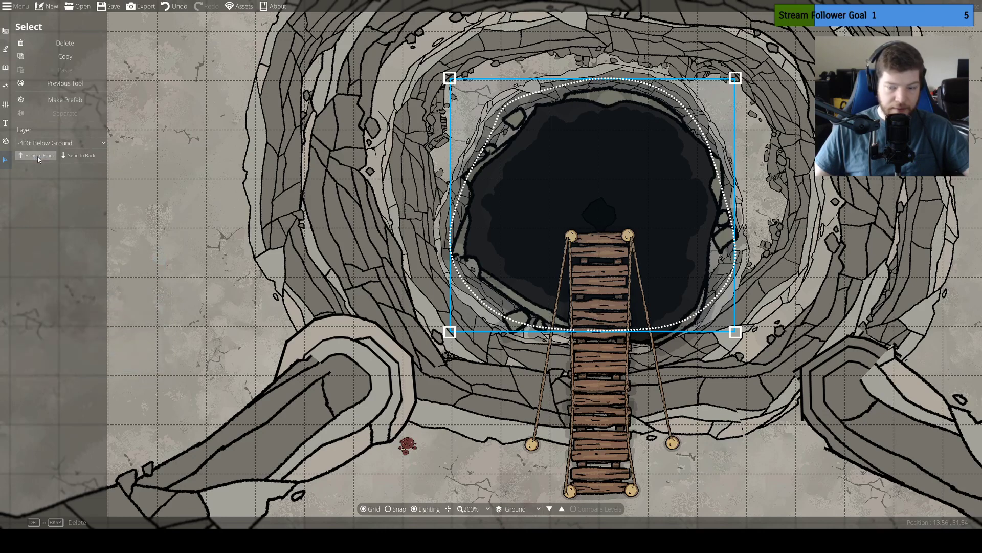
{"action": "left_click", "coordinate": [566, 200]}
{"action": "left_click_drag", "start_coordinate": [567, 200], "coordinate": [482, 192]}
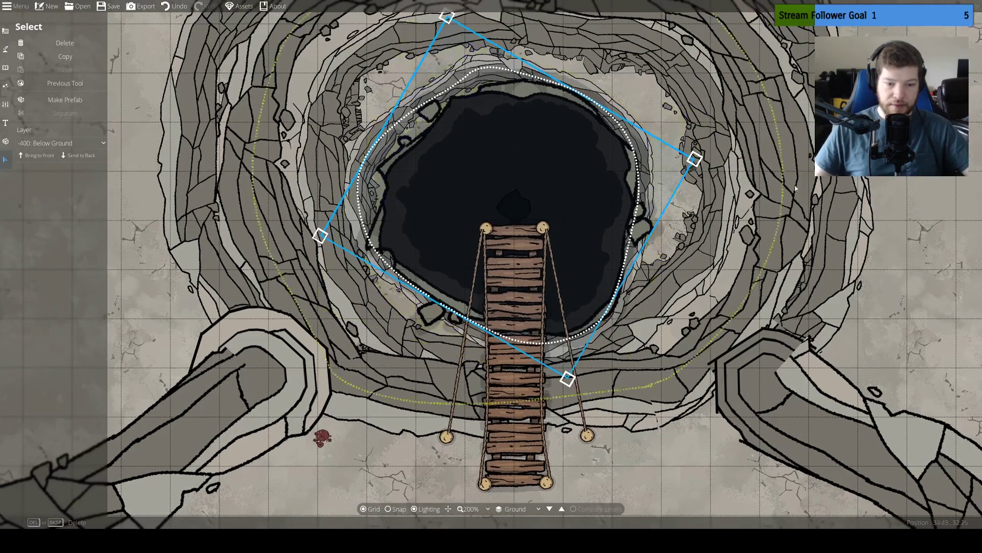
{"action": "key", "text": "ctrl+z"}
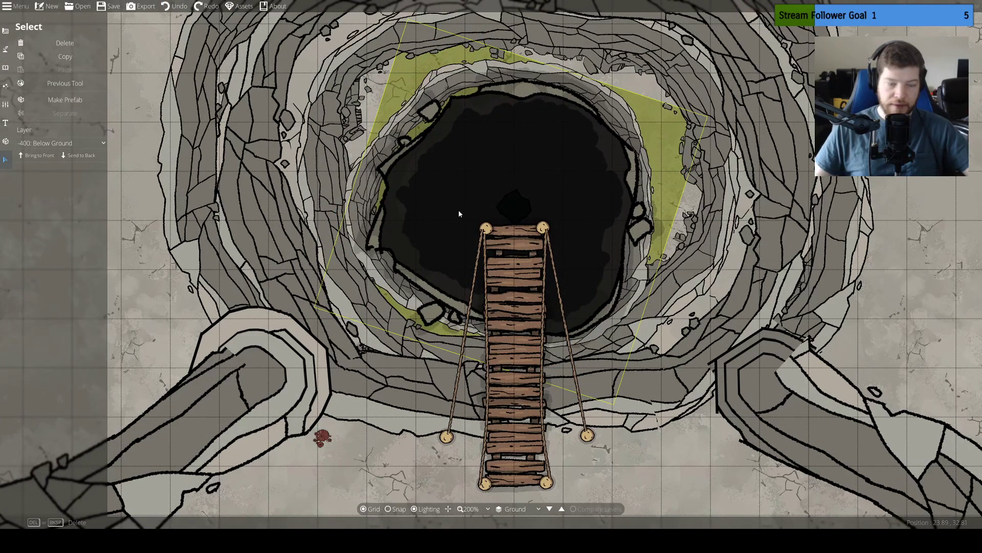
{"action": "left_click", "coordinate": [412, 211]}
{"action": "key", "text": "Delete"}
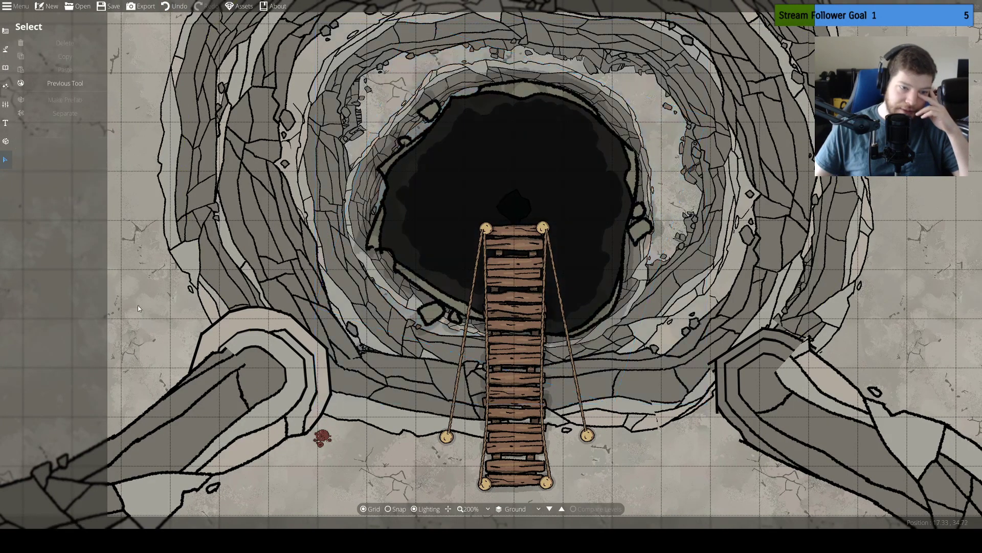
Try the dark pit object on the 100: User Layer 1 layer
{"action": "left_click", "coordinate": [454, 241]}
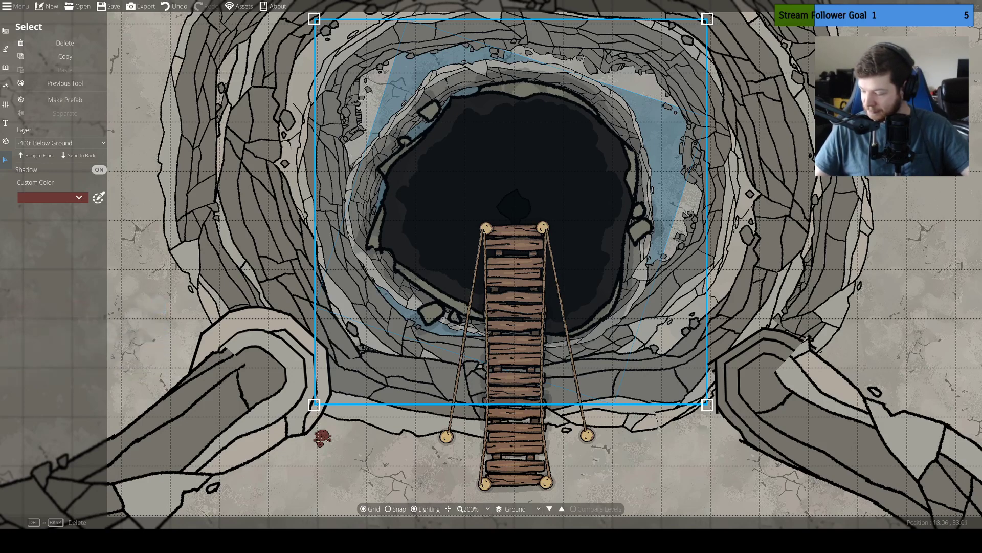
{"action": "left_click_drag", "start_coordinate": [197, 219], "coordinate": [219, 273]}
{"action": "left_click", "coordinate": [72, 143]}
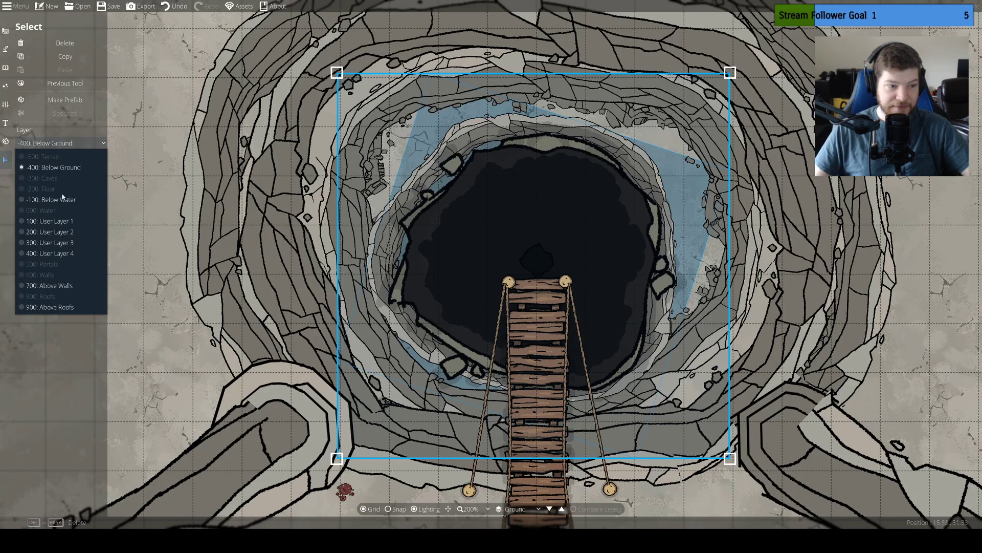
{"action": "left_click", "coordinate": [62, 221]}
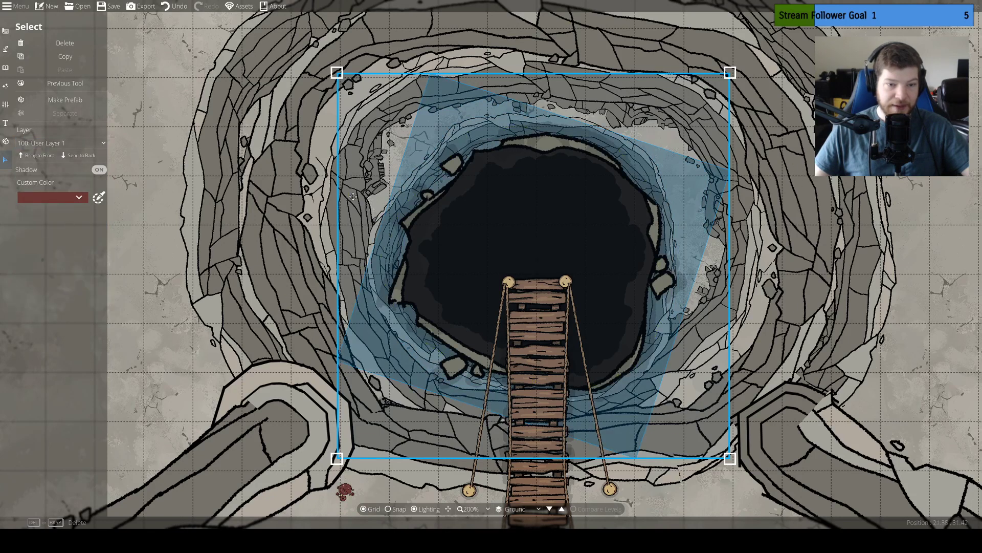
{"action": "left_click", "coordinate": [166, 292]}
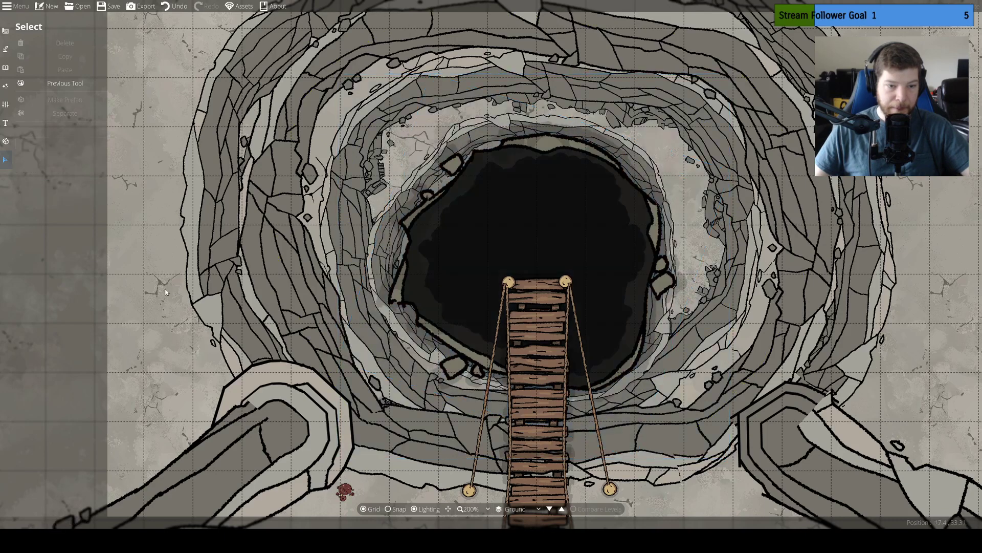
Try the innermost cliff ring on the -100: Below Water layer and return it to -400: Below Ground
{"action": "left_click", "coordinate": [385, 249]}
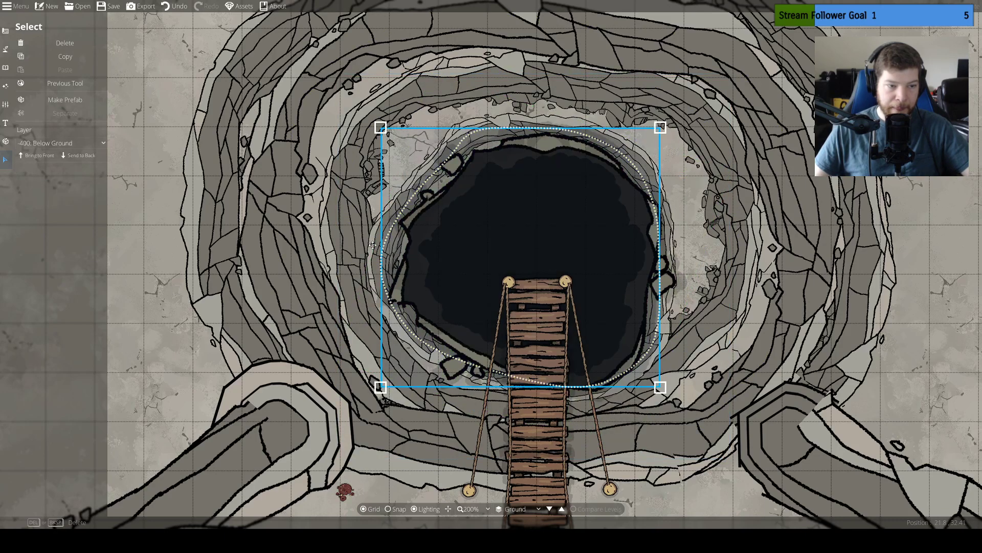
{"action": "left_click", "coordinate": [60, 143]}
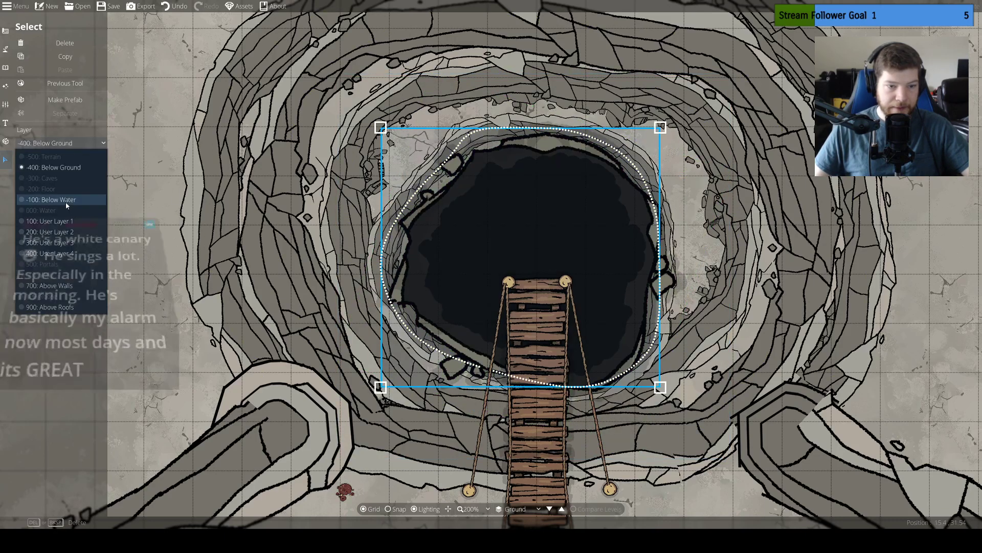
{"action": "left_click", "coordinate": [51, 199]}
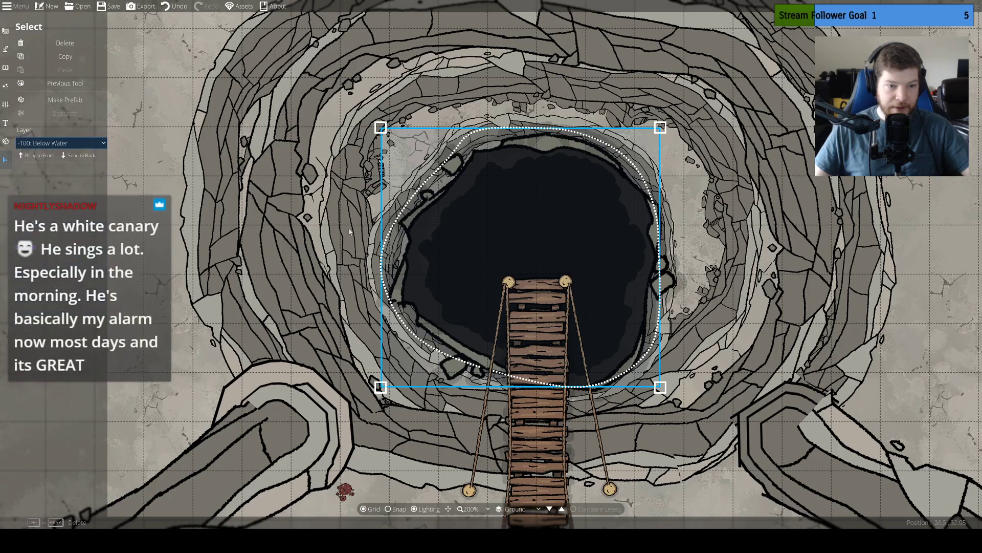
{"action": "left_click", "coordinate": [61, 143]}
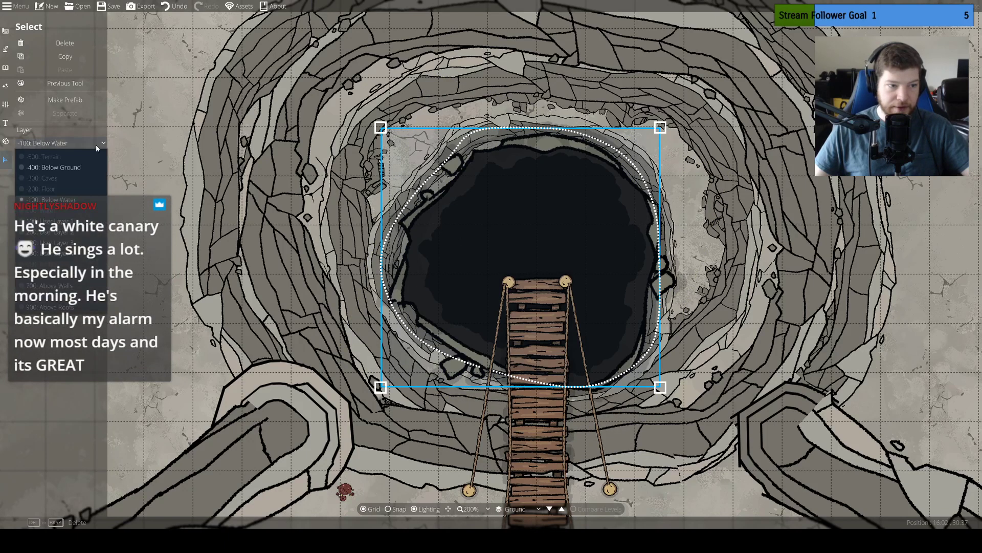
{"action": "left_click", "coordinate": [78, 171]}
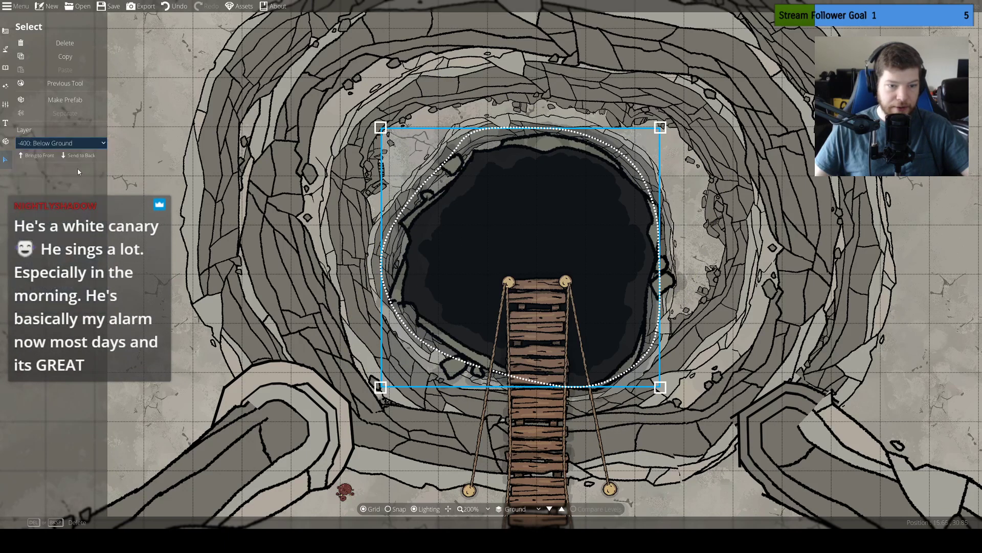
Return the dark pit object to the -400: Below Ground layer and deselect it
{"action": "left_click", "coordinate": [464, 226]}
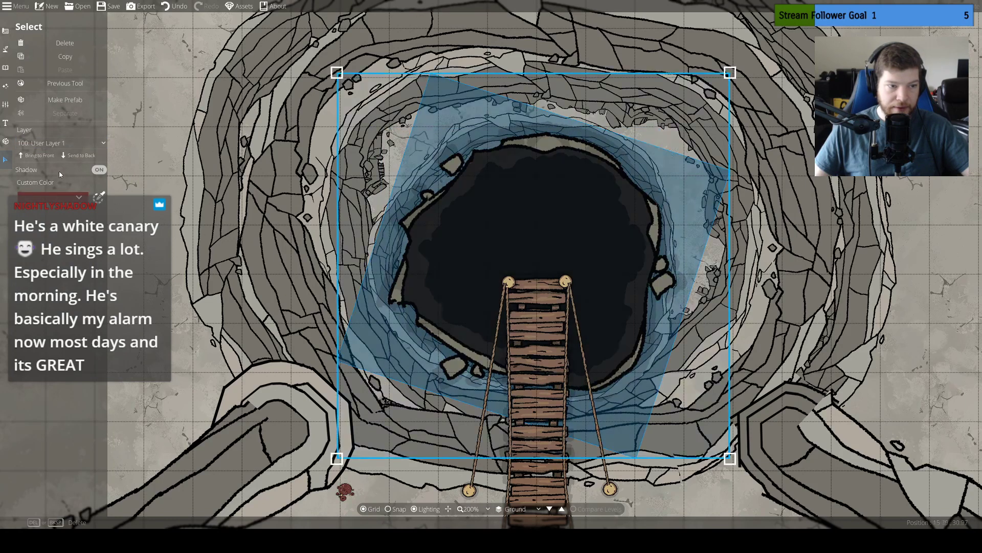
{"action": "left_click", "coordinate": [61, 143]}
{"action": "left_click", "coordinate": [61, 169]}
{"action": "left_click", "coordinate": [271, 293]}
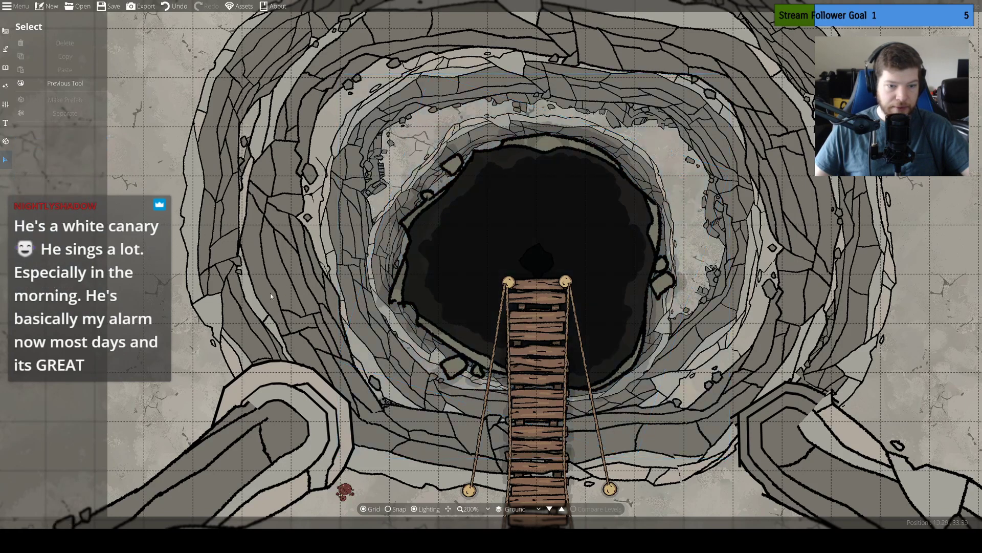
Move the innermost cliff ring around the pit to the -100: Below Water layer
{"action": "left_click", "coordinate": [405, 327]}
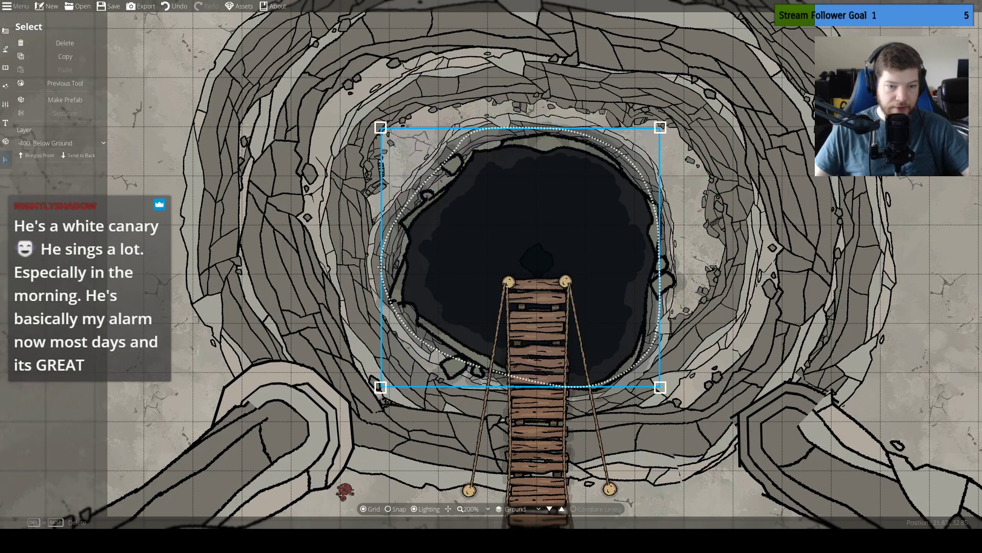
{"action": "left_click", "coordinate": [75, 143]}
{"action": "left_click", "coordinate": [62, 199]}
{"action": "left_click", "coordinate": [261, 291]}
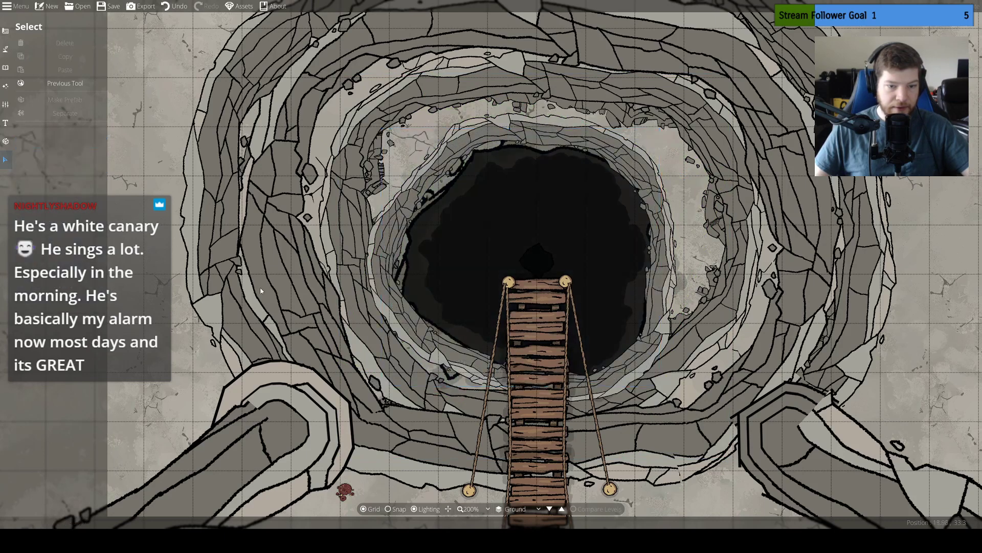
{"action": "left_click", "coordinate": [381, 280]}
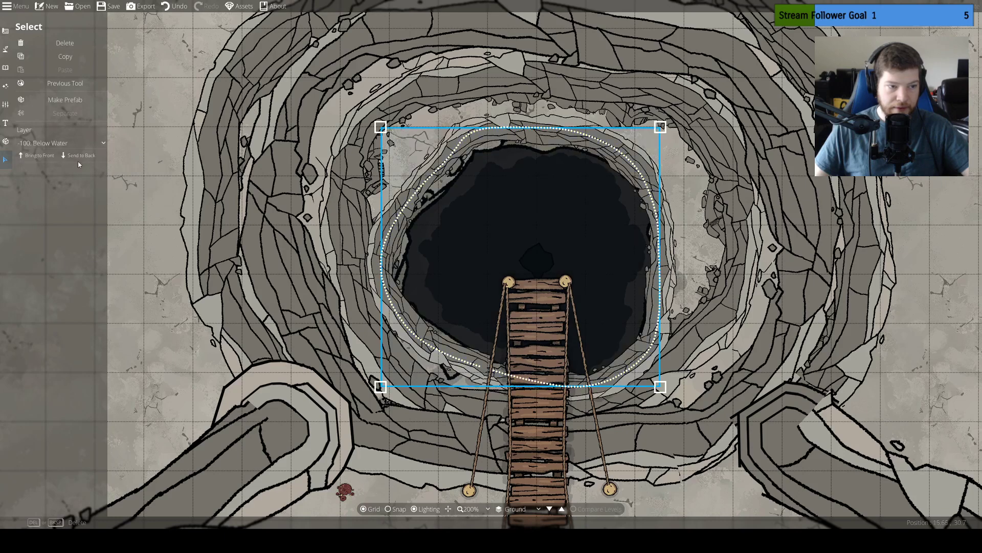
Move the second and third cliff rings of the sinkhole to the -100: Below Water layer
{"action": "left_click", "coordinate": [350, 273]}
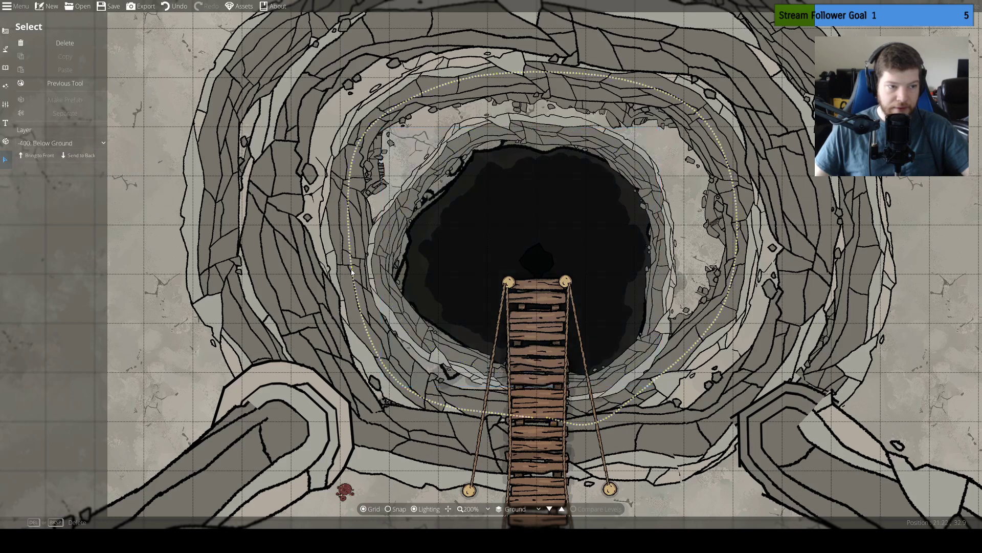
{"action": "left_click", "coordinate": [88, 143]}
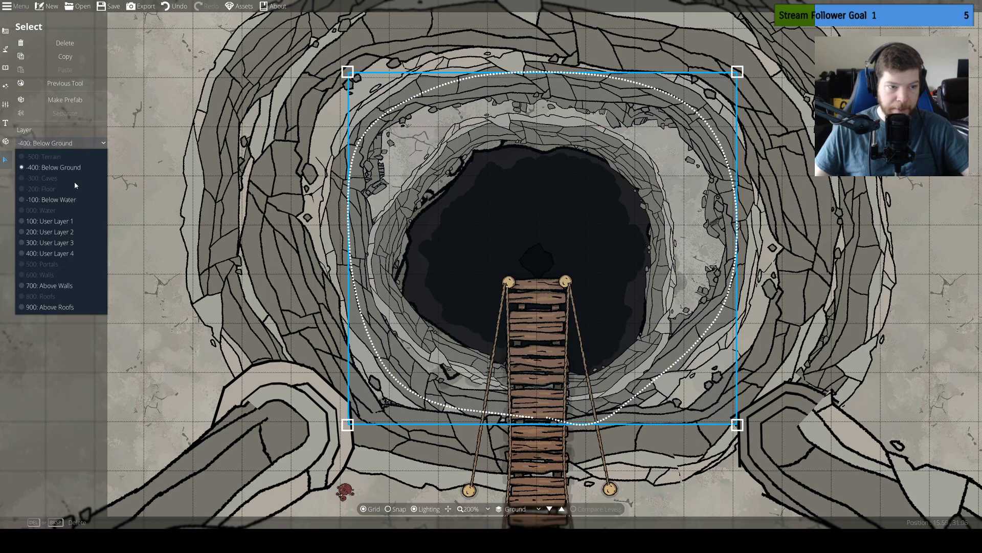
{"action": "left_click", "coordinate": [76, 200]}
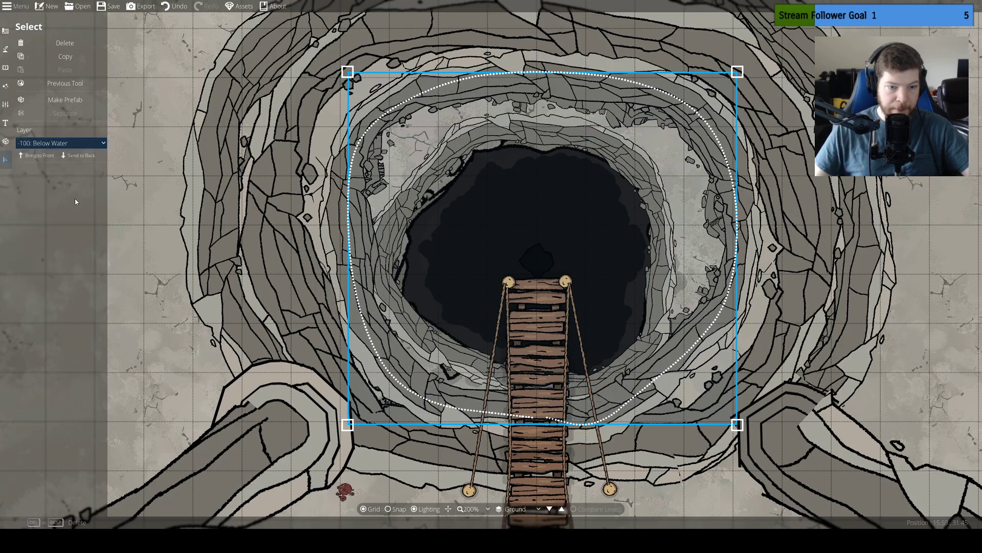
{"action": "left_click", "coordinate": [276, 249]}
{"action": "left_click", "coordinate": [77, 143]}
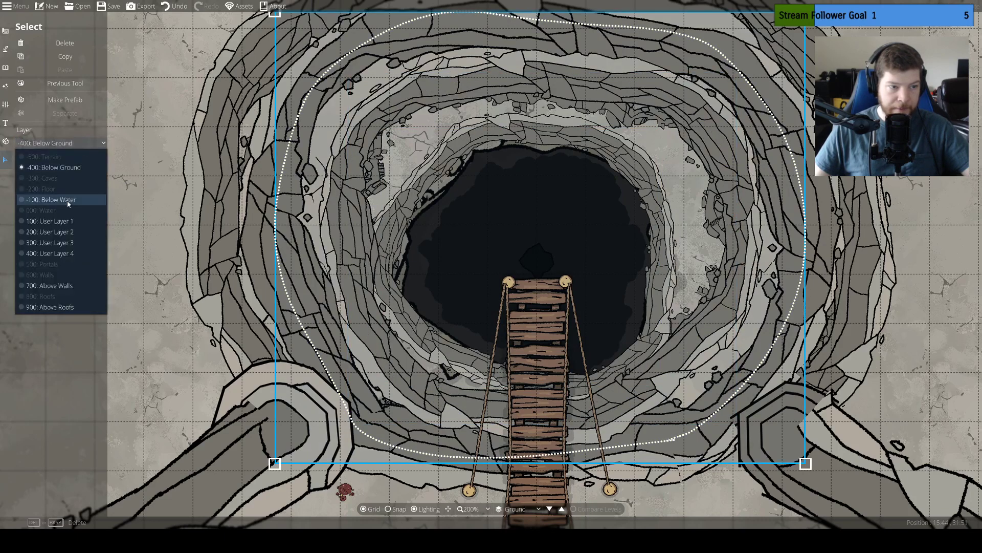
{"action": "left_click", "coordinate": [66, 201]}
Move the sinkhole's outermost cliff ring to the -100: Below Water layer
{"action": "left_click", "coordinate": [210, 220]}
{"action": "left_click", "coordinate": [67, 143]}
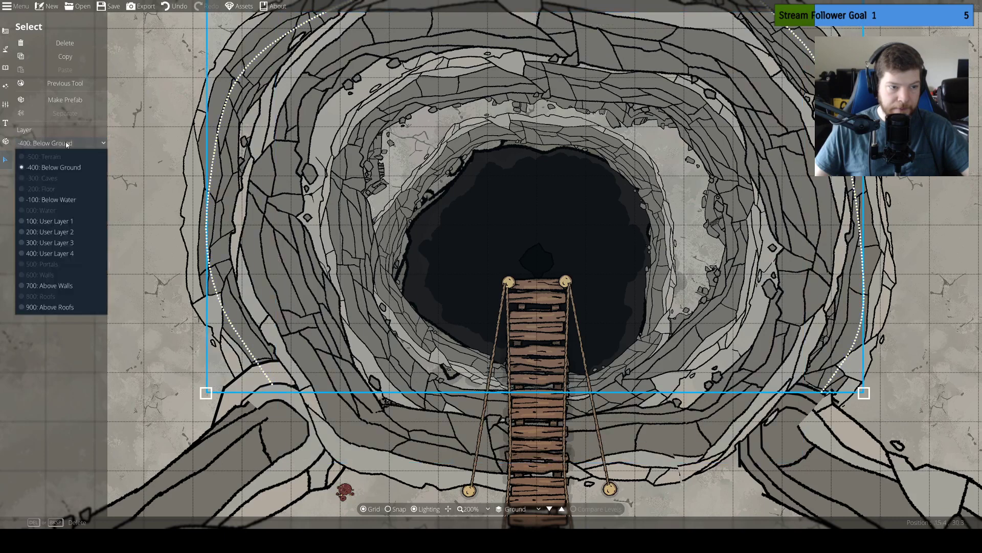
{"action": "left_click", "coordinate": [51, 199]}
{"action": "left_click_drag", "start_coordinate": [146, 316], "coordinate": [186, 234]}
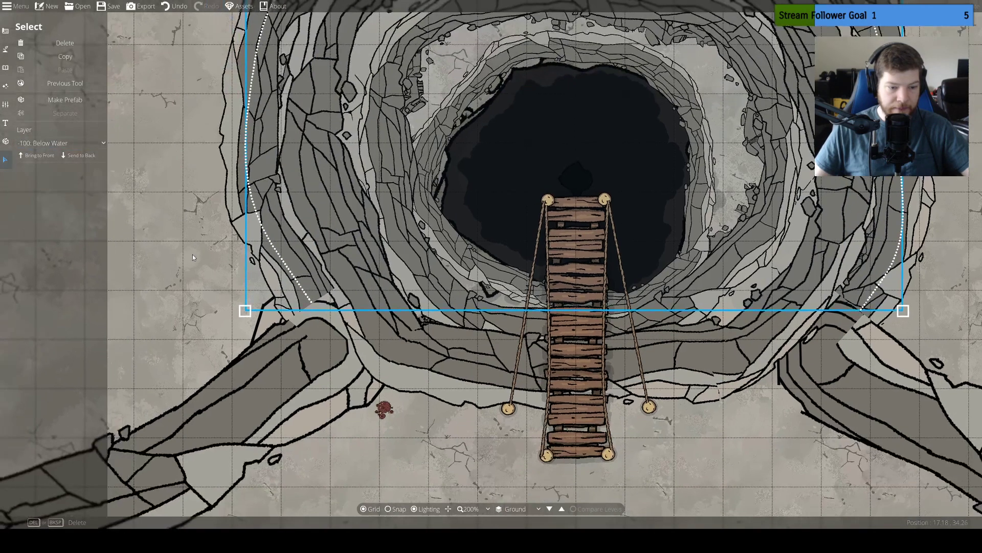
Move the long cliff paths on both sides of the sinkhole to the -100: Below Water layer and deselect
{"action": "left_click", "coordinate": [272, 396]}
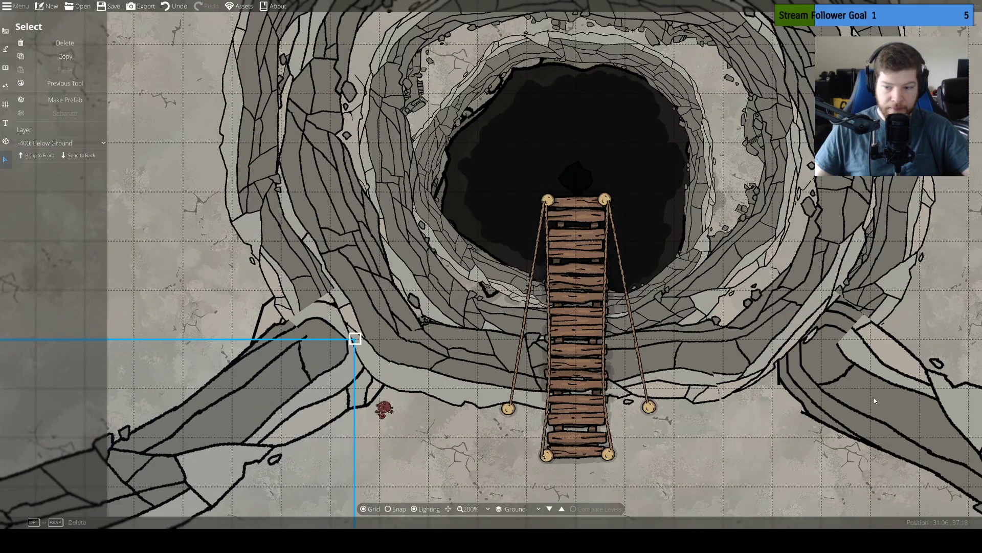
{"action": "left_click", "coordinate": [895, 398]}
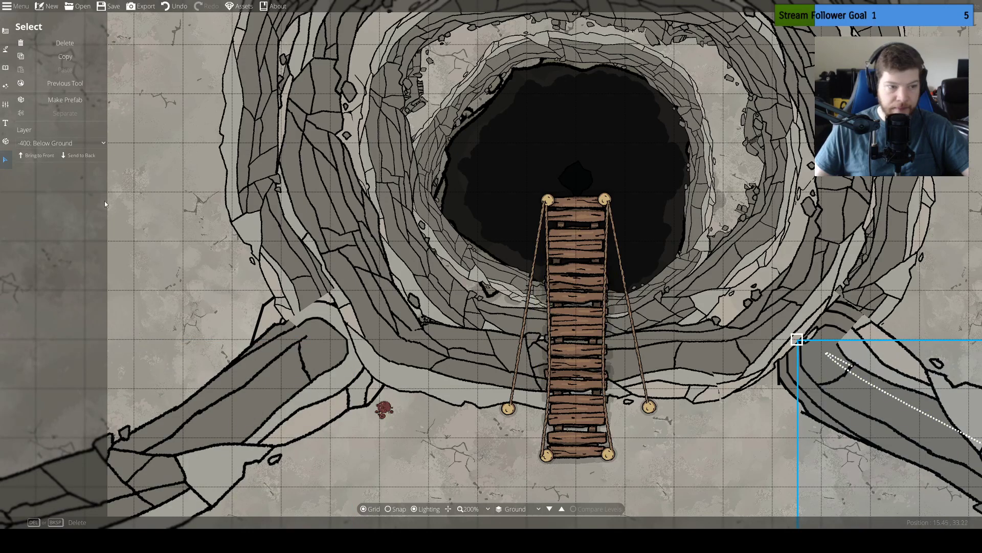
{"action": "left_click", "coordinate": [74, 143]}
{"action": "left_click", "coordinate": [73, 202]}
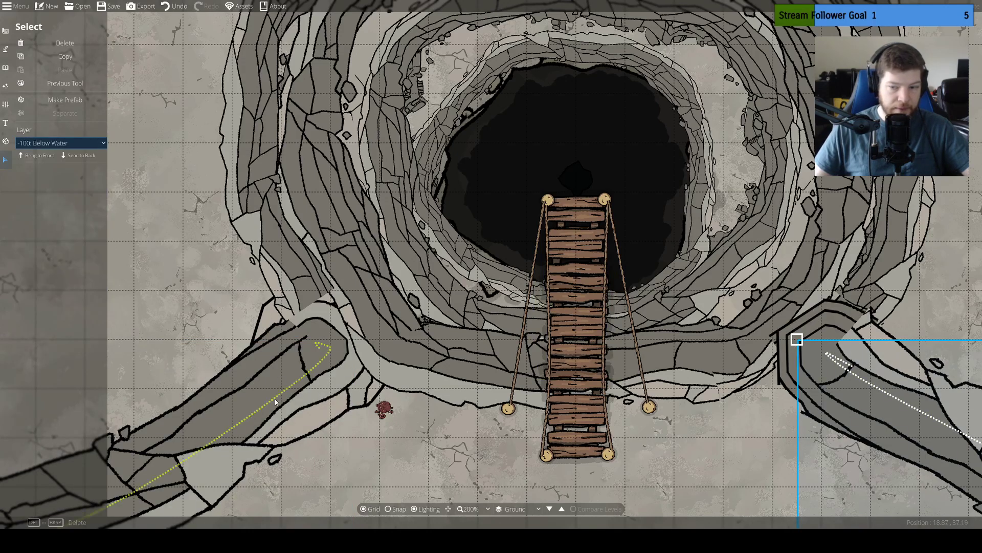
{"action": "left_click", "coordinate": [271, 396]}
{"action": "left_click", "coordinate": [74, 143]}
{"action": "left_click", "coordinate": [64, 203]}
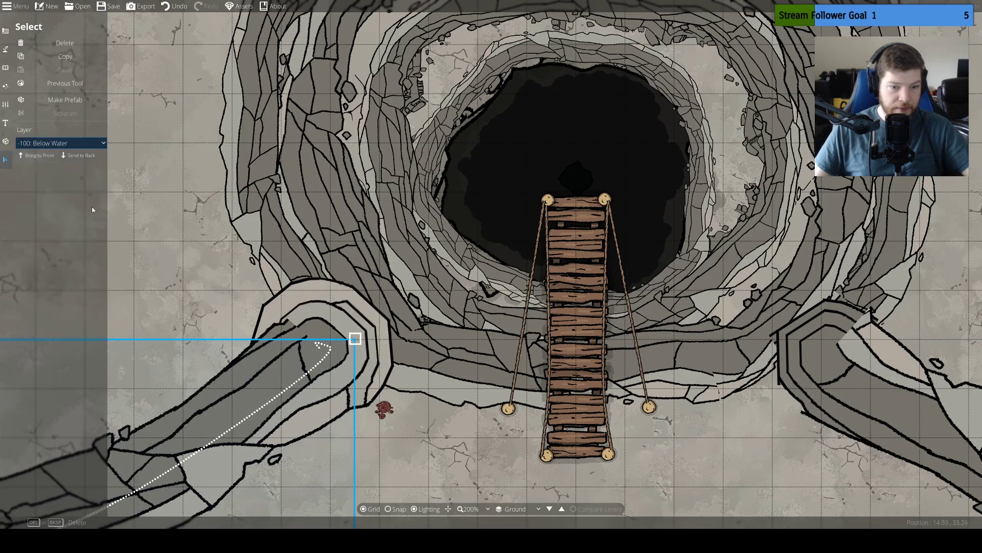
{"action": "left_click", "coordinate": [210, 251]}
{"action": "left_click_drag", "start_coordinate": [210, 252], "coordinate": [175, 393]}
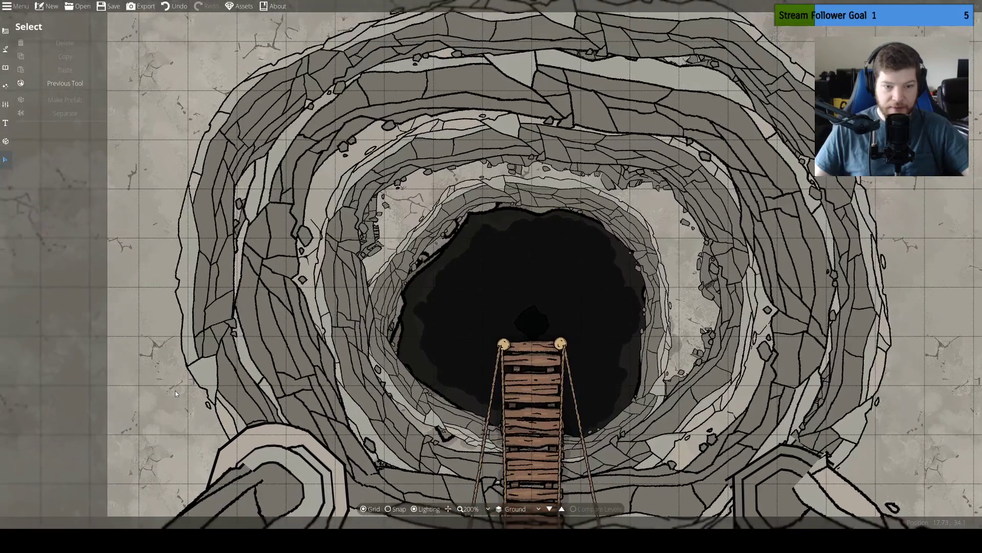
{"action": "scroll", "coordinate": [244, 376], "scroll_direction": "down", "scroll_amount": 3}
{"action": "left_click_drag", "start_coordinate": [655, 305], "coordinate": [748, 222]}
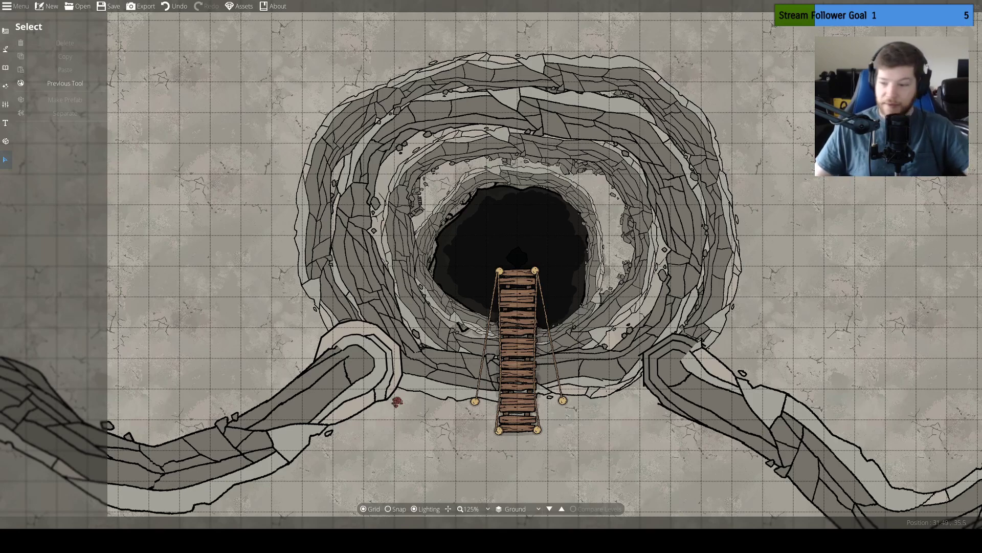
{"action": "left_click_drag", "start_coordinate": [718, 260], "coordinate": [665, 276]}
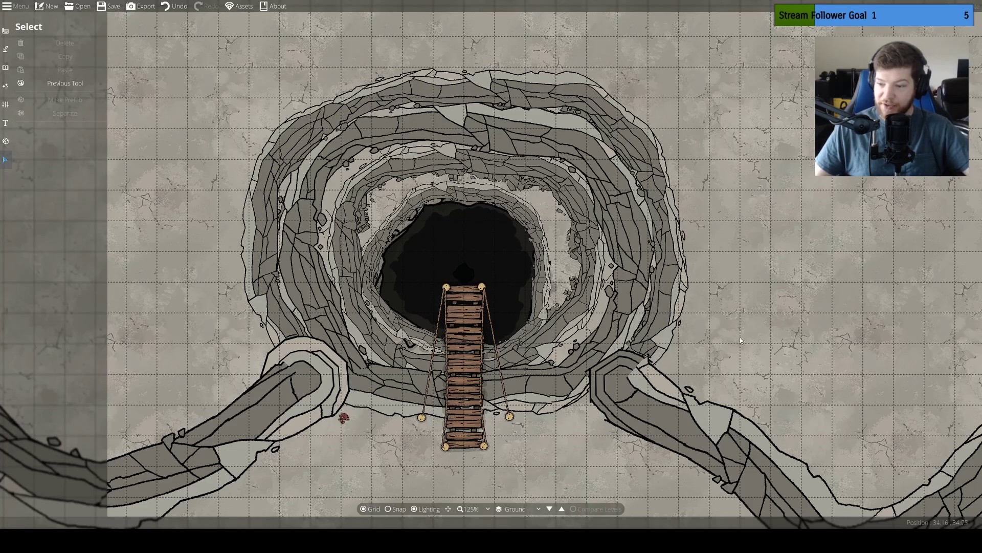
{"action": "left_click_drag", "start_coordinate": [704, 340], "coordinate": [735, 285]}
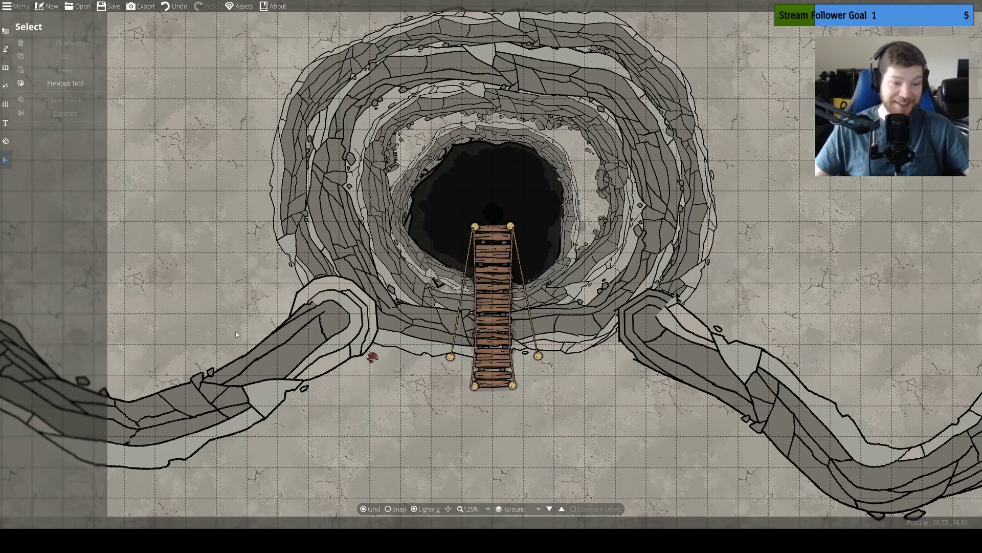
Set up the Path Tool with the grey chain style
{"action": "left_click", "coordinate": [5, 49]}
{"action": "left_click", "coordinate": [6, 67]}
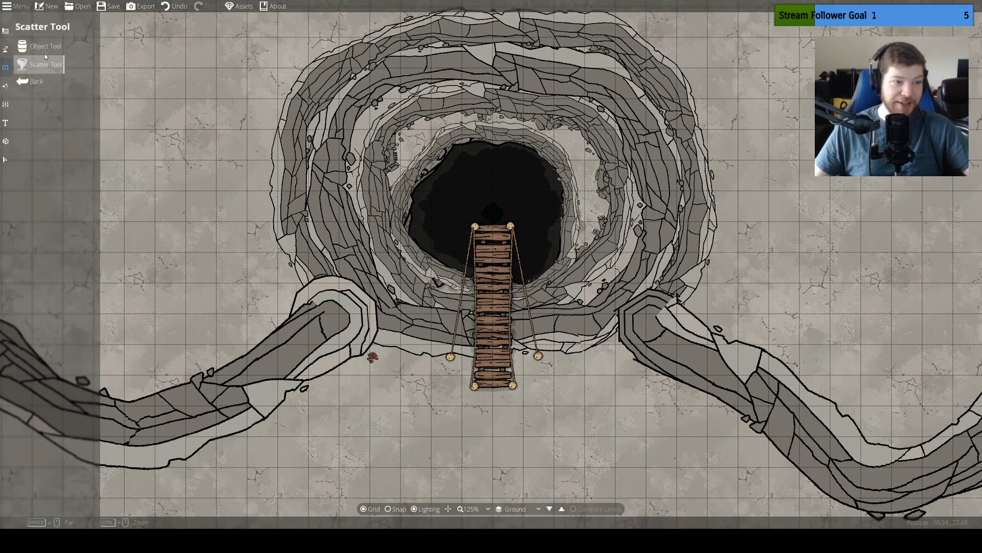
{"action": "left_click", "coordinate": [6, 31]}
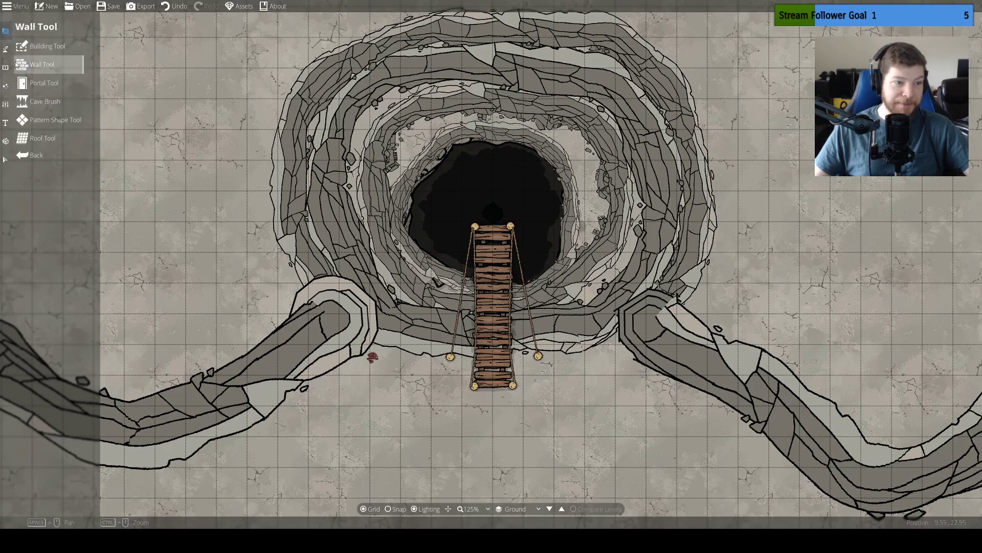
{"action": "left_click", "coordinate": [5, 49]}
{"action": "left_click", "coordinate": [53, 105]}
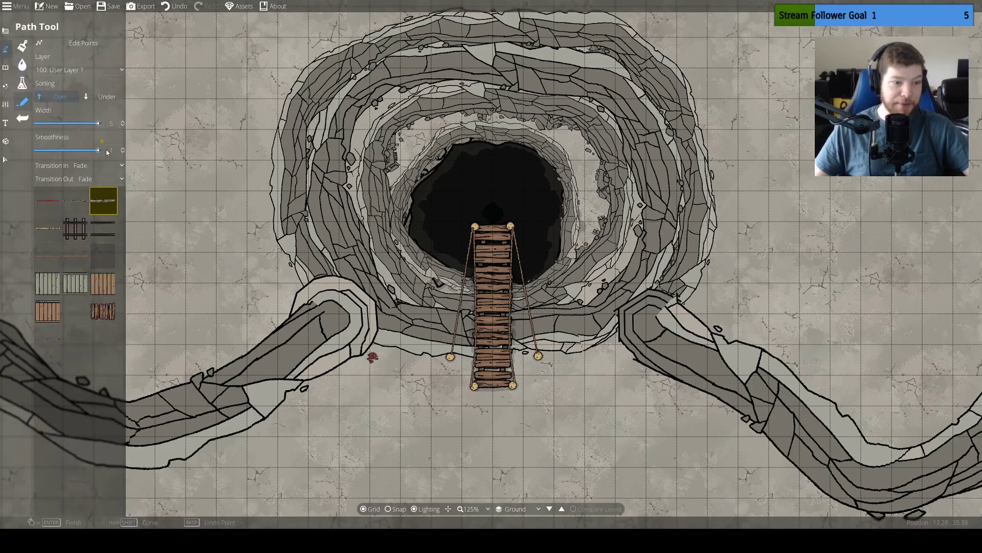
{"action": "left_click", "coordinate": [73, 205]}
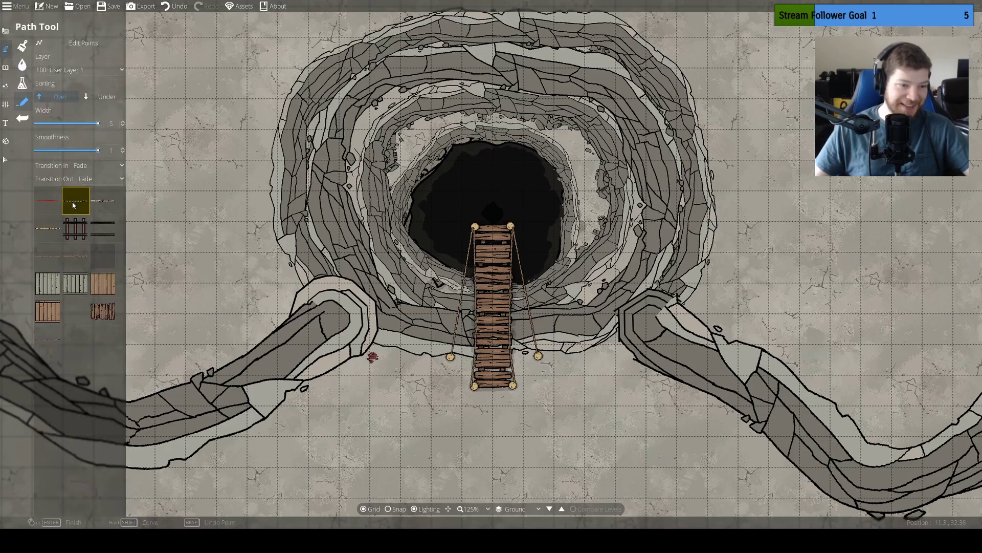
{"action": "left_click", "coordinate": [474, 229]}
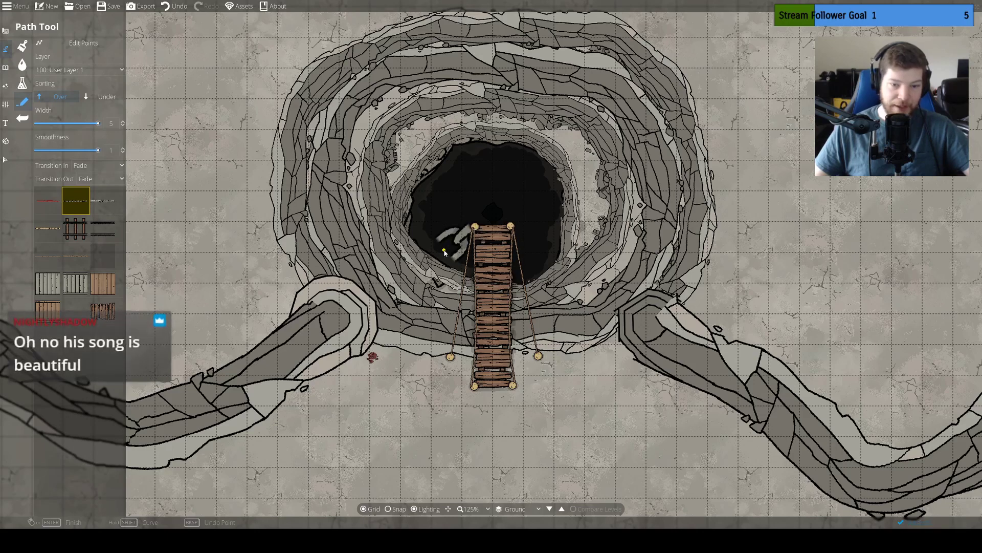
{"action": "key", "text": "ctrl+z"}
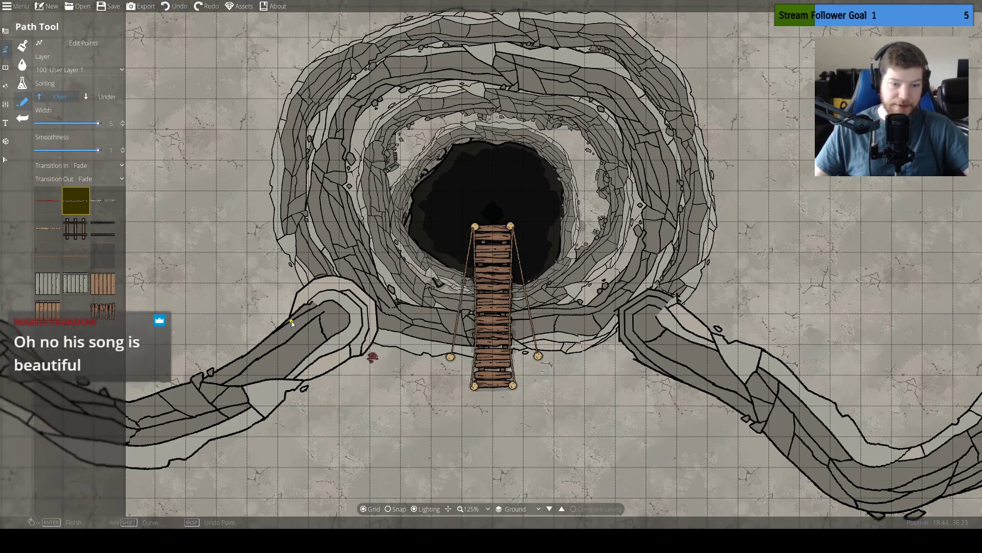
{"action": "left_click", "coordinate": [100, 166]}
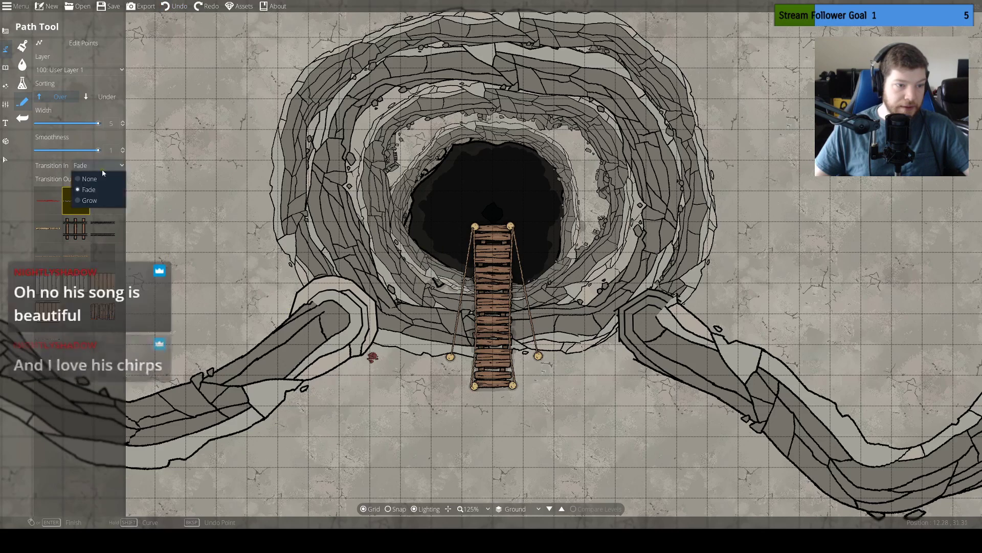
{"action": "left_click", "coordinate": [101, 182]}
{"action": "left_click", "coordinate": [100, 178]}
{"action": "left_click", "coordinate": [100, 195]}
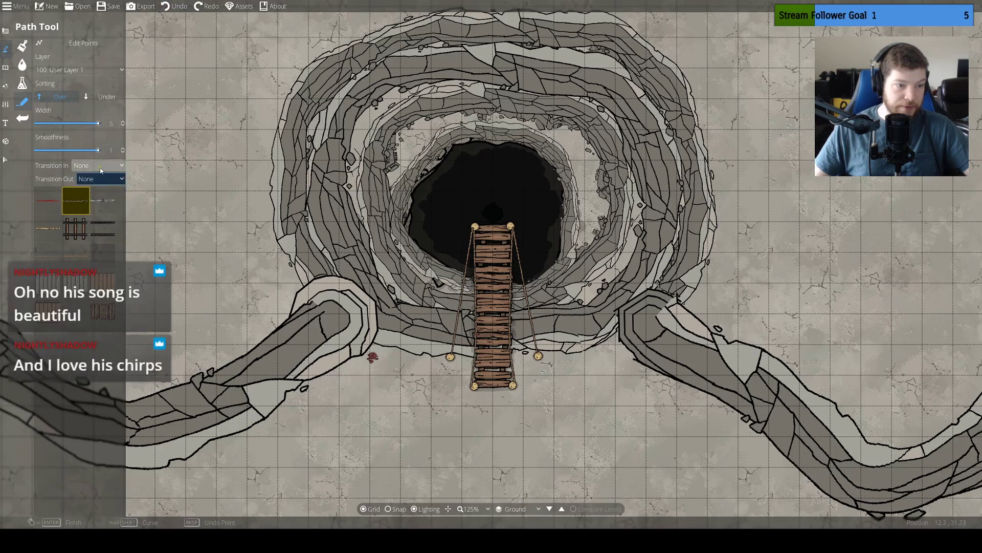
{"action": "left_click", "coordinate": [100, 166]}
{"action": "left_click", "coordinate": [93, 189]}
{"action": "left_click", "coordinate": [100, 178]}
{"action": "left_click", "coordinate": [94, 204]}
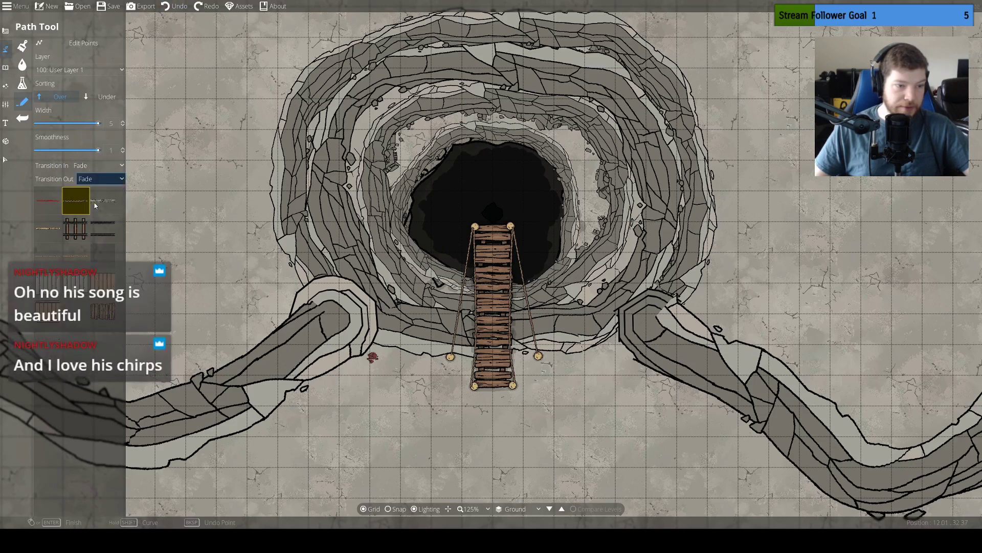
{"action": "left_click", "coordinate": [99, 166]}
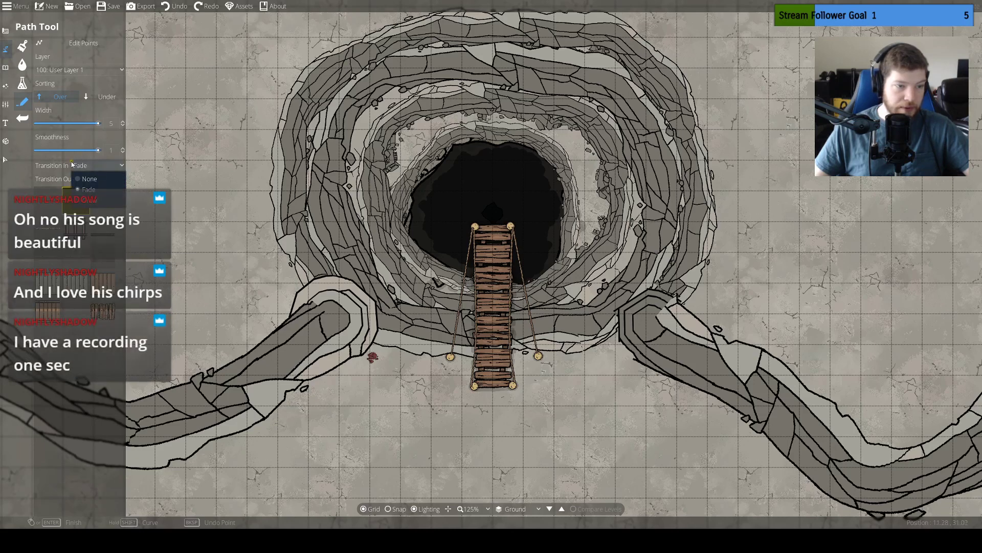
{"action": "left_click", "coordinate": [58, 164]}
{"action": "left_click", "coordinate": [93, 179]}
{"action": "left_click", "coordinate": [51, 178]}
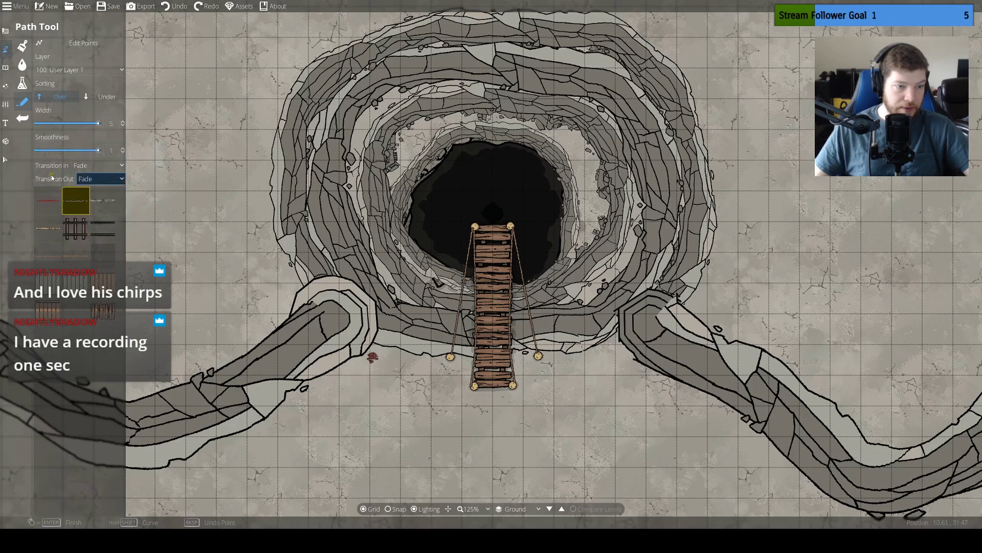
Set the path width to 0.86 and draw a chain from each pit-end bridge post to the nearest cliff end
{"action": "left_click_drag", "start_coordinate": [98, 124], "coordinate": [71, 124]}
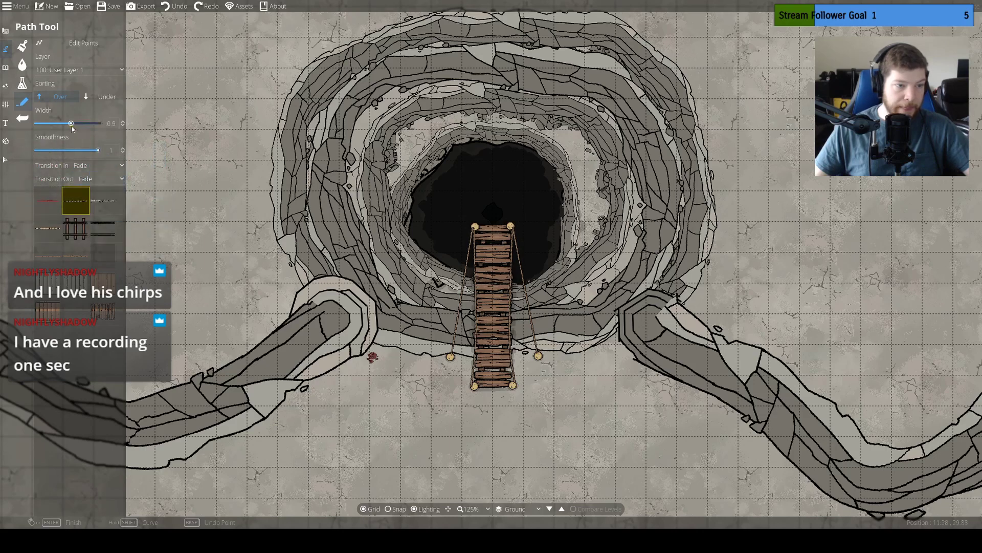
{"action": "left_click", "coordinate": [472, 226]}
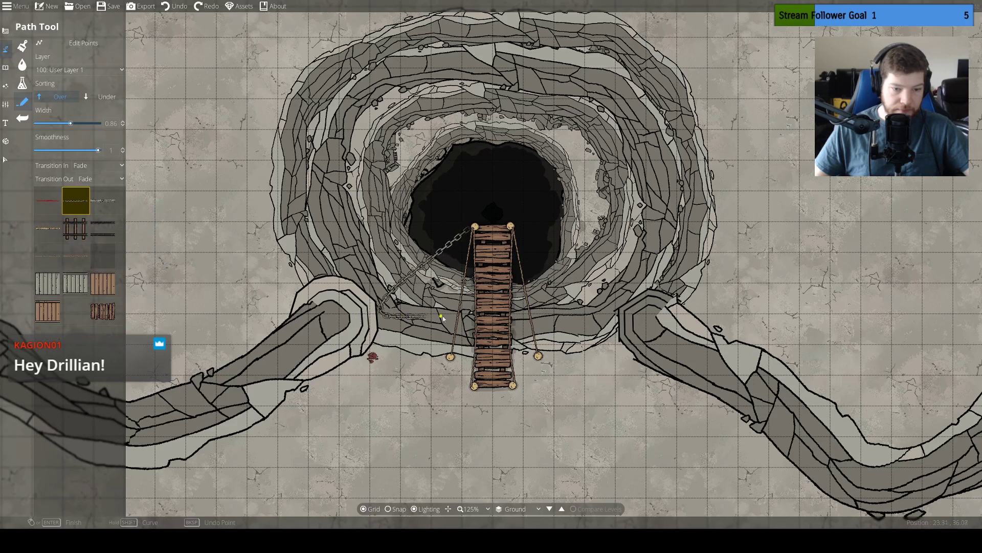
{"action": "right_click", "coordinate": [350, 320]}
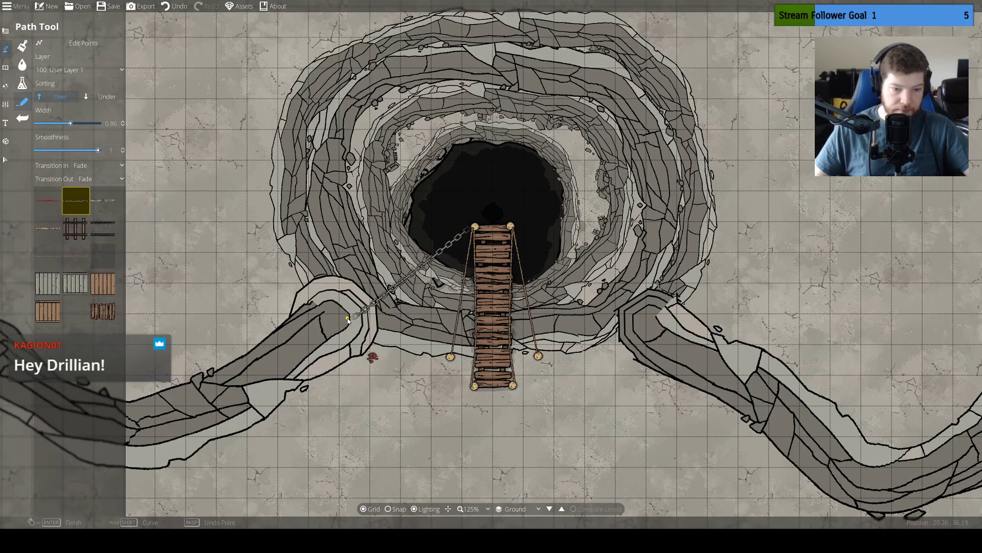
{"action": "left_click", "coordinate": [512, 228]}
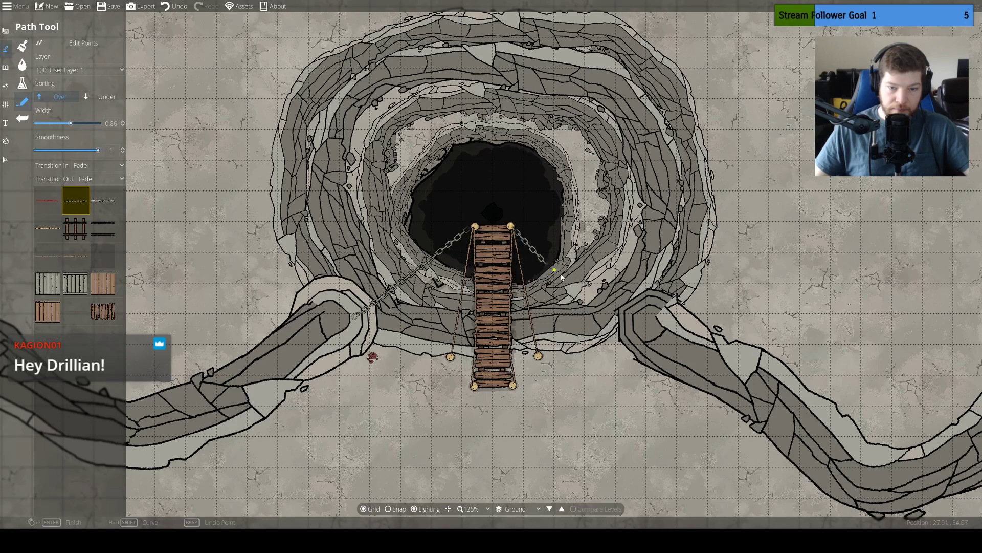
{"action": "right_click", "coordinate": [639, 315]}
{"action": "left_click_drag", "start_coordinate": [575, 364], "coordinate": [562, 301]}
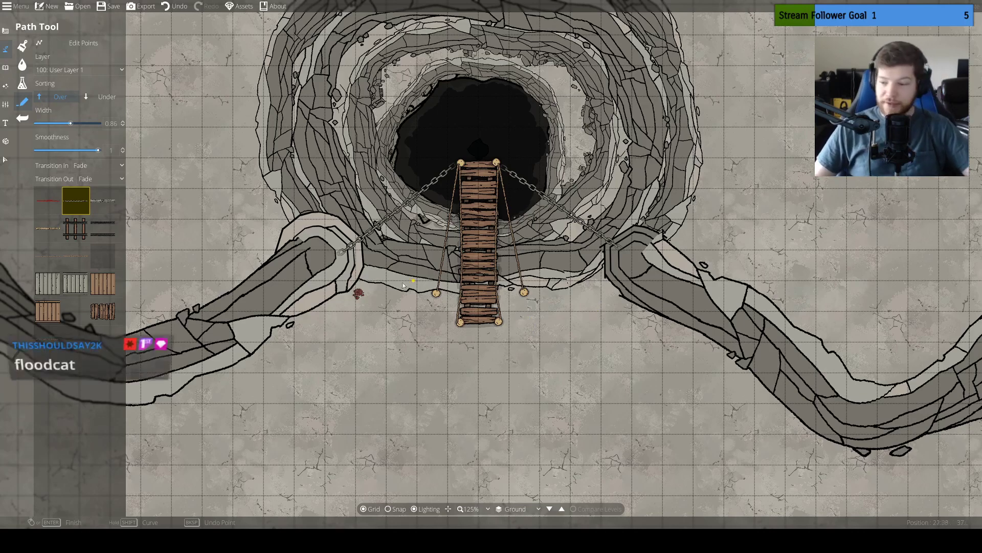
{"action": "left_click_drag", "start_coordinate": [565, 211], "coordinate": [568, 277]}
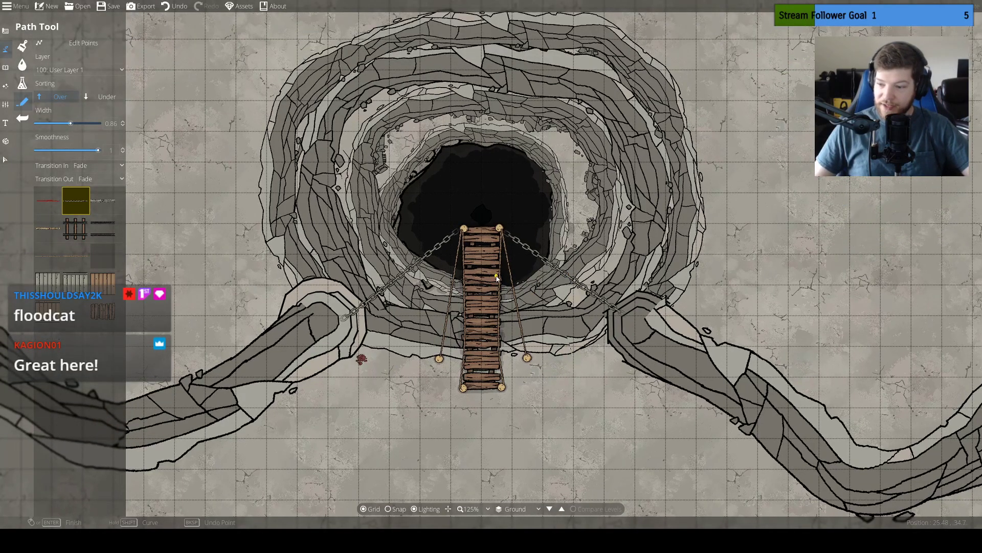
{"action": "left_click_drag", "start_coordinate": [496, 276], "coordinate": [513, 323]}
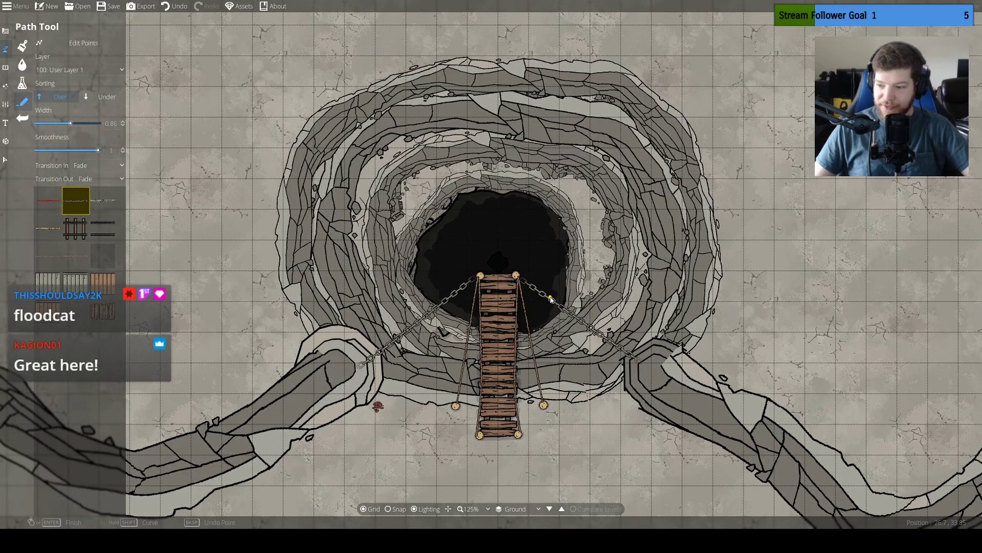
{"action": "left_click_drag", "start_coordinate": [562, 260], "coordinate": [569, 300]}
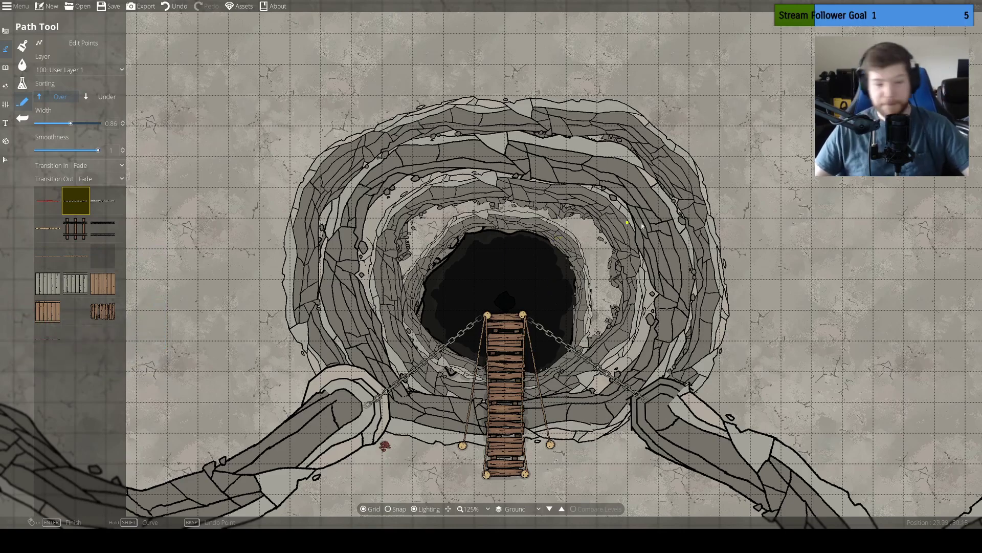
{"action": "left_click_drag", "start_coordinate": [310, 234], "coordinate": [555, 182]}
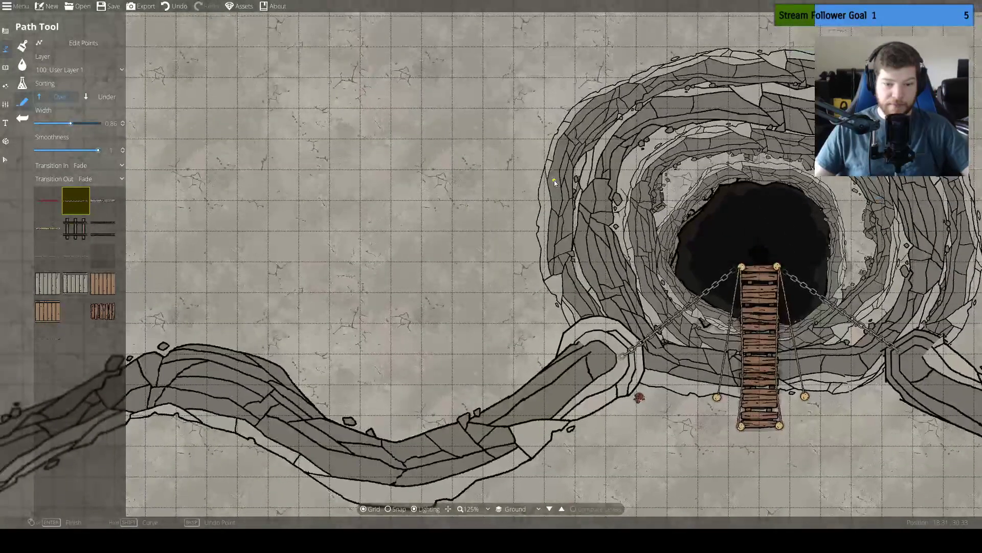
Set up the Terrain Brush with Terrain Rocky and a brush size of 11
{"action": "left_click", "coordinate": [5, 49]}
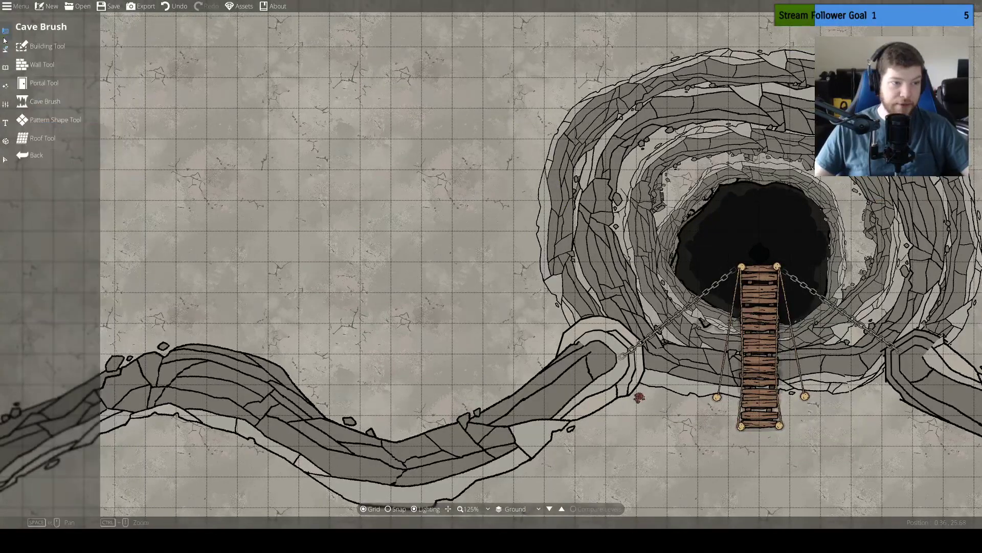
{"action": "left_click", "coordinate": [4, 51]}
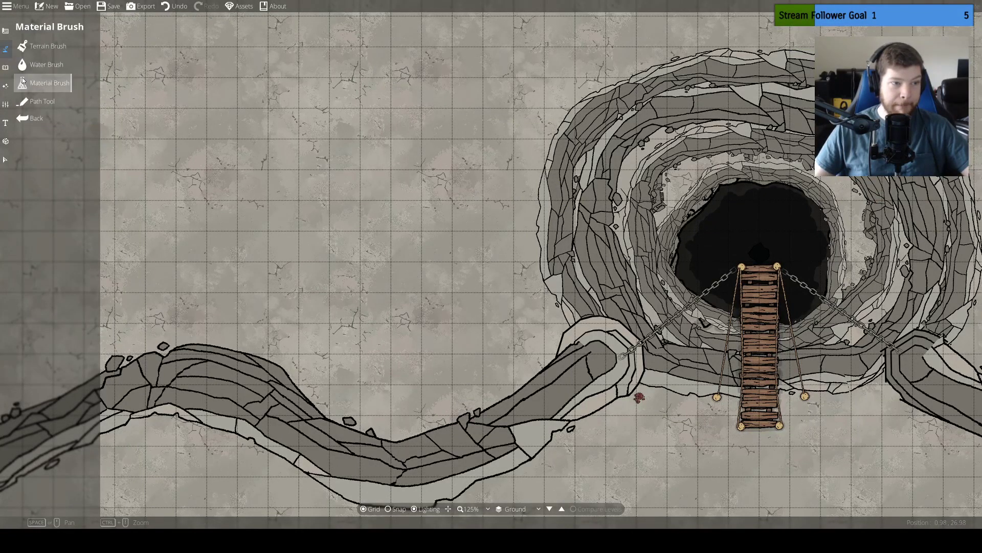
{"action": "left_click", "coordinate": [41, 46]}
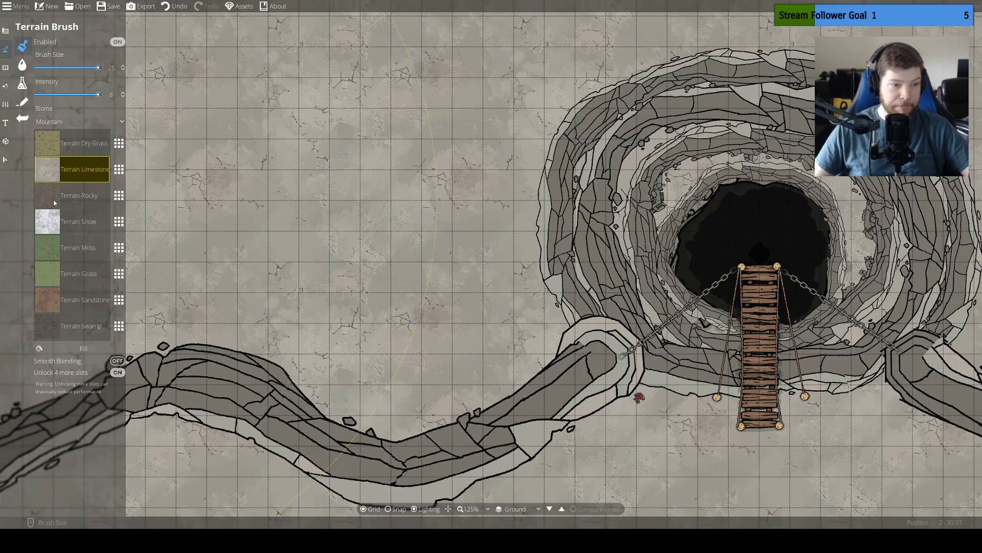
{"action": "left_click", "coordinate": [76, 197]}
{"action": "scroll", "coordinate": [290, 221], "scroll_direction": "down", "scroll_amount": 5}
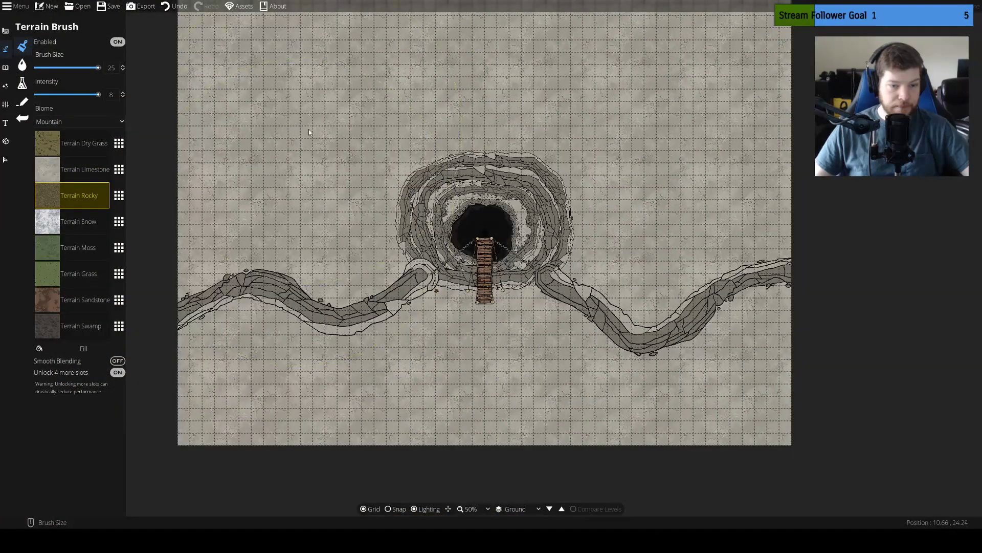
{"action": "scroll", "coordinate": [205, 147], "scroll_direction": "down", "scroll_amount": 14, "text": "ctrl"}
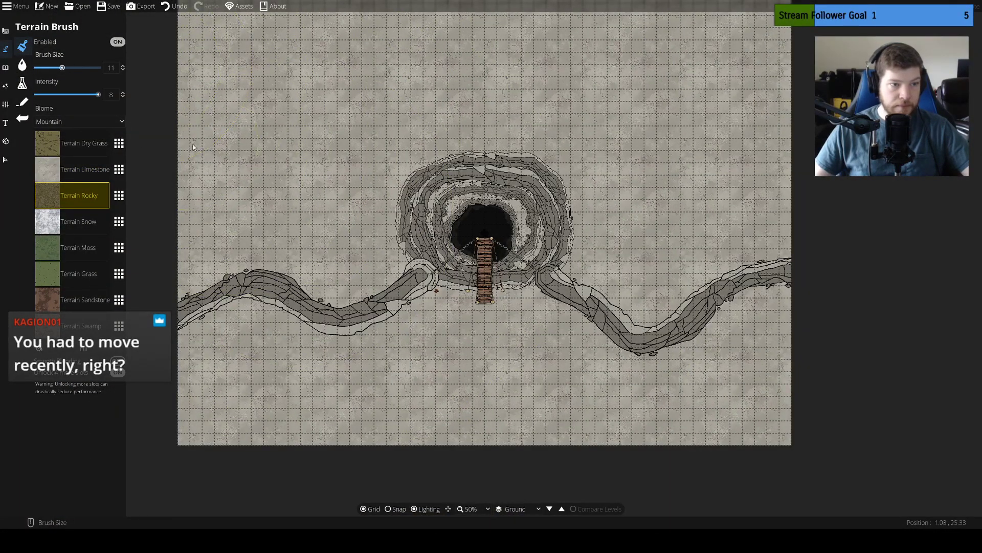
Paint Terrain Rocky over the ground above both cliff lines and around the upper side of the sinkhole
{"action": "mouse_move", "coordinate": [203, 217]}
{"action": "left_mouse_down"}
{"action": "mouse_move", "coordinate": [166, 253]}
{"action": "mouse_move", "coordinate": [216, 234]}
{"action": "mouse_move", "coordinate": [270, 230]}
{"action": "mouse_move", "coordinate": [314, 259]}
{"action": "mouse_move", "coordinate": [359, 264]}
{"action": "mouse_move", "coordinate": [357, 215]}
{"action": "mouse_move", "coordinate": [332, 164]}
{"action": "mouse_move", "coordinate": [265, 174]}
{"action": "mouse_move", "coordinate": [229, 142]}
{"action": "mouse_move", "coordinate": [204, 149]}
{"action": "mouse_move", "coordinate": [201, 56]}
{"action": "left_mouse_up"}
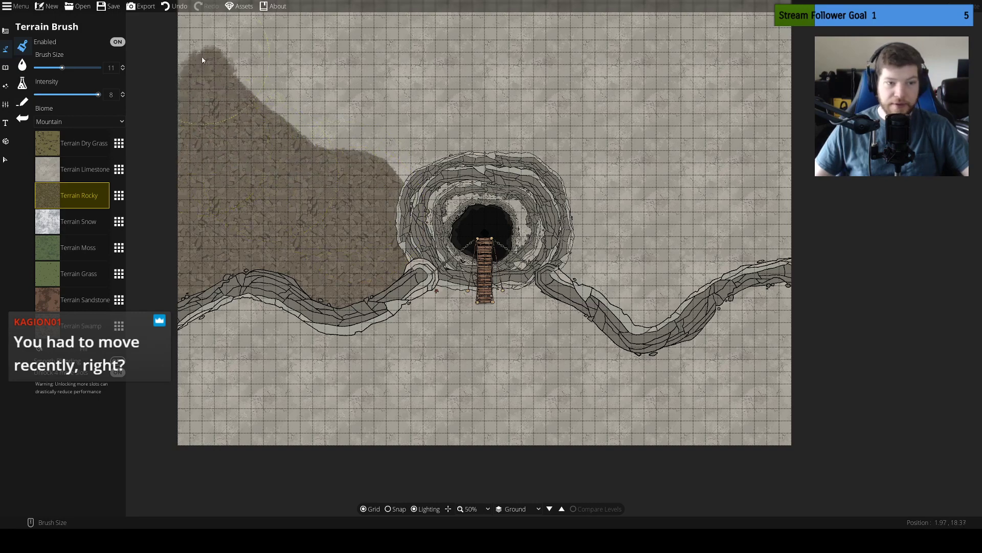
{"action": "left_click_drag", "start_coordinate": [210, 109], "coordinate": [260, 326]}
{"action": "mouse_move", "coordinate": [262, 324]}
{"action": "left_mouse_down"}
{"action": "mouse_move", "coordinate": [271, 187]}
{"action": "mouse_move", "coordinate": [260, 113]}
{"action": "mouse_move", "coordinate": [249, 148]}
{"action": "mouse_move", "coordinate": [275, 303]}
{"action": "mouse_move", "coordinate": [346, 386]}
{"action": "mouse_move", "coordinate": [414, 389]}
{"action": "mouse_move", "coordinate": [545, 360]}
{"action": "mouse_move", "coordinate": [582, 371]}
{"action": "mouse_move", "coordinate": [623, 406]}
{"action": "mouse_move", "coordinate": [604, 384]}
{"action": "mouse_move", "coordinate": [502, 368]}
{"action": "left_mouse_up"}
{"action": "mouse_move", "coordinate": [669, 386]}
{"action": "left_mouse_down"}
{"action": "mouse_move", "coordinate": [491, 168]}
{"action": "mouse_move", "coordinate": [473, 145]}
{"action": "left_mouse_up"}
{"action": "mouse_move", "coordinate": [465, 148]}
{"action": "left_mouse_down"}
{"action": "mouse_move", "coordinate": [483, 215]}
{"action": "mouse_move", "coordinate": [476, 279]}
{"action": "mouse_move", "coordinate": [460, 265]}
{"action": "mouse_move", "coordinate": [514, 278]}
{"action": "mouse_move", "coordinate": [521, 287]}
{"action": "mouse_move", "coordinate": [508, 297]}
{"action": "mouse_move", "coordinate": [579, 247]}
{"action": "mouse_move", "coordinate": [619, 242]}
{"action": "mouse_move", "coordinate": [629, 228]}
{"action": "mouse_move", "coordinate": [492, 152]}
{"action": "mouse_move", "coordinate": [541, 159]}
{"action": "mouse_move", "coordinate": [612, 107]}
{"action": "mouse_move", "coordinate": [616, 123]}
{"action": "left_mouse_up"}
{"action": "left_click_drag", "start_coordinate": [618, 148], "coordinate": [618, 265]}
{"action": "mouse_move", "coordinate": [648, 252]}
{"action": "left_mouse_down"}
{"action": "mouse_move", "coordinate": [646, 243]}
{"action": "mouse_move", "coordinate": [287, 221]}
{"action": "left_mouse_up"}
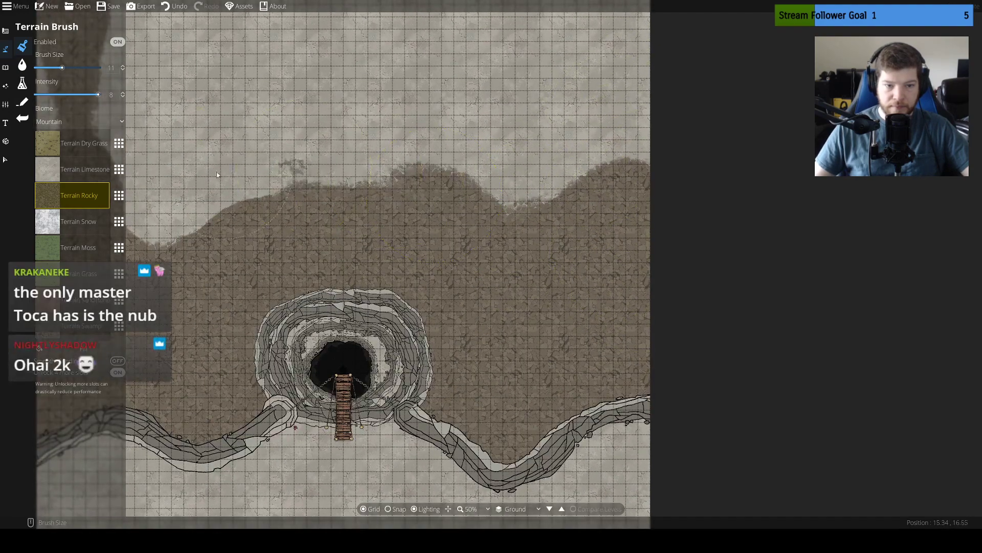
Set the brush size to 25 and cover the remaining limestone in the northern part of the map with Terrain Rocky
{"action": "left_click_drag", "start_coordinate": [62, 68], "coordinate": [102, 68]}
{"action": "mouse_move", "coordinate": [542, 261]}
{"action": "left_mouse_down"}
{"action": "mouse_move", "coordinate": [553, 240]}
{"action": "mouse_move", "coordinate": [510, 76]}
{"action": "mouse_move", "coordinate": [234, 72]}
{"action": "left_mouse_up"}
{"action": "left_click_drag", "start_coordinate": [389, 116], "coordinate": [623, 186]}
{"action": "mouse_move", "coordinate": [406, 166]}
{"action": "left_mouse_down"}
{"action": "mouse_move", "coordinate": [395, 180]}
{"action": "mouse_move", "coordinate": [439, 59]}
{"action": "mouse_move", "coordinate": [783, 51]}
{"action": "left_mouse_up"}
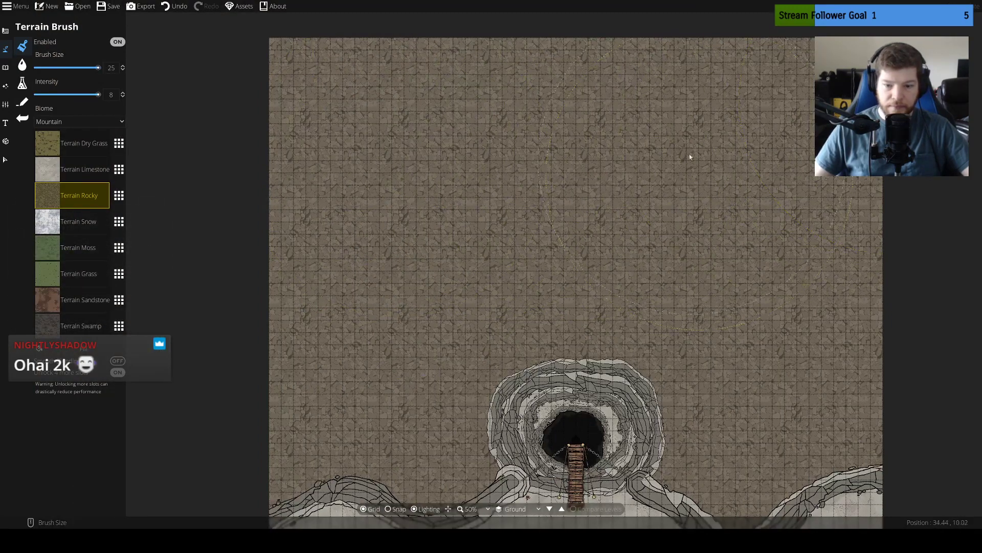
{"action": "mouse_move", "coordinate": [714, 330]}
{"action": "left_mouse_down"}
{"action": "mouse_move", "coordinate": [653, 222]}
{"action": "mouse_move", "coordinate": [649, 141]}
{"action": "left_mouse_up"}
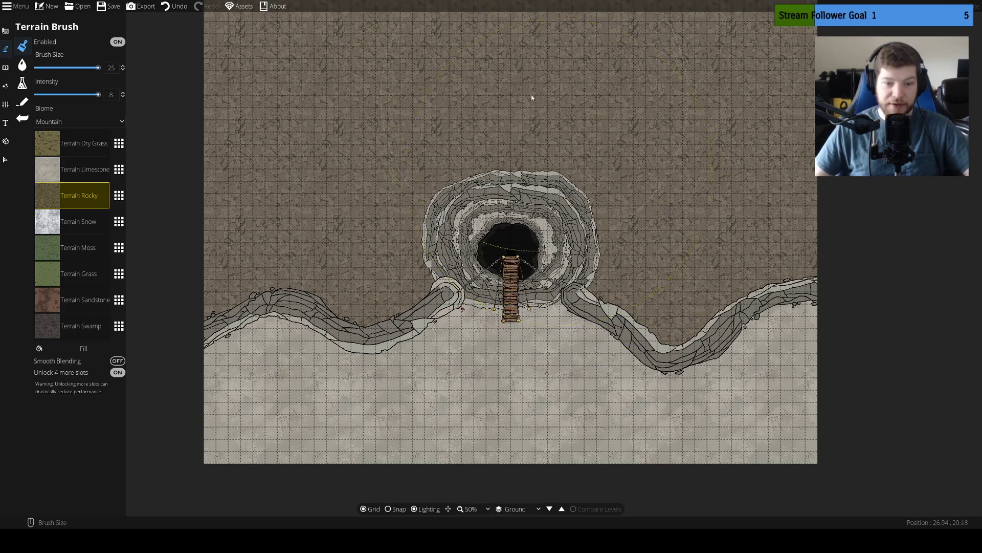
Delete the long cliff path west of the sinkhole
{"action": "left_click", "coordinate": [6, 31]}
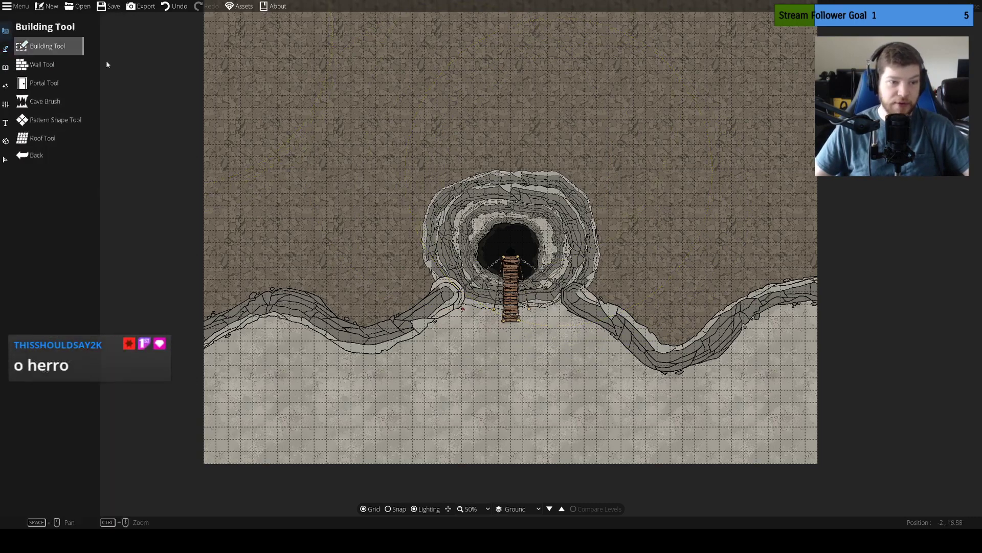
{"action": "mouse_move", "coordinate": [498, 136]}
{"action": "left_mouse_down"}
{"action": "mouse_move", "coordinate": [476, 112]}
{"action": "mouse_move", "coordinate": [473, 155]}
{"action": "left_mouse_up"}
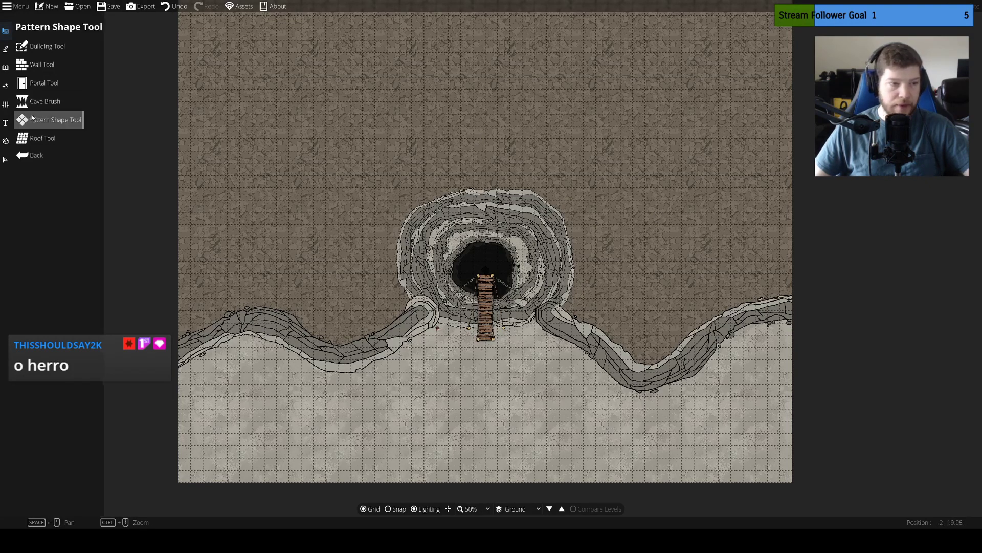
{"action": "left_click", "coordinate": [5, 159]}
{"action": "left_click", "coordinate": [357, 357]}
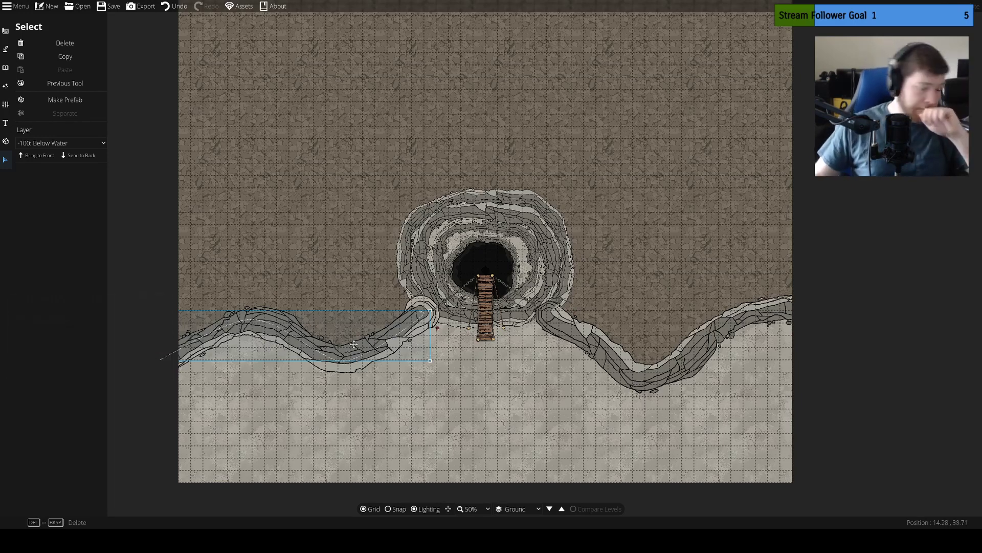
{"action": "key", "text": "Delete"}
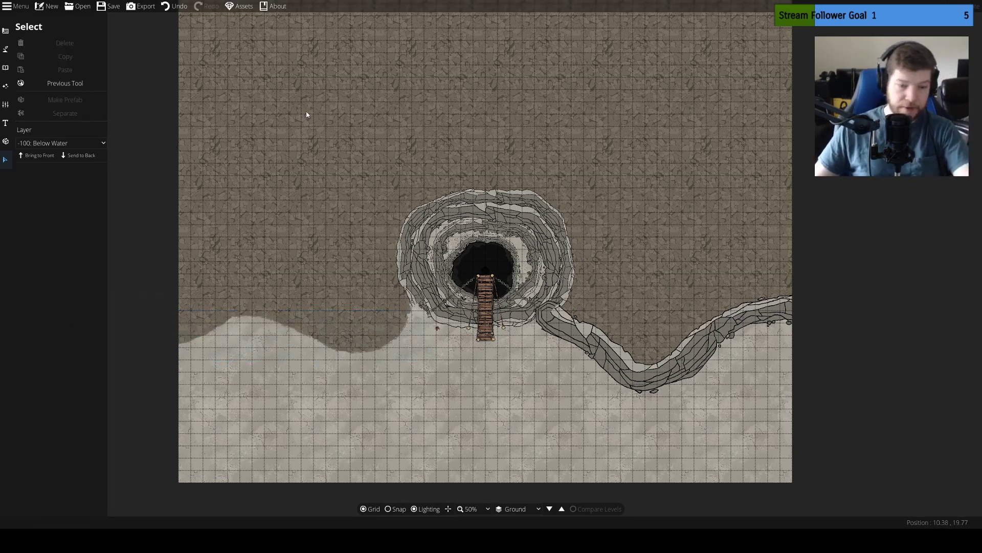
Set up the Path Tool with the grey rock cliff style
{"action": "left_click", "coordinate": [5, 50]}
{"action": "left_click", "coordinate": [38, 100]}
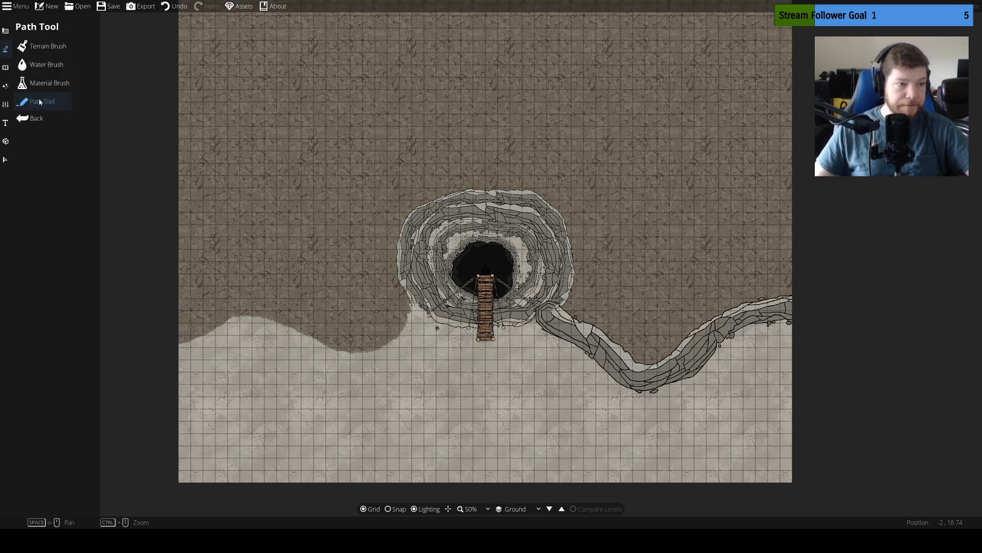
{"action": "left_click", "coordinate": [107, 201]}
Try short cliff segments beside the sinkhole's lower-left edge at widths 0.86 and 5, and undo them
{"action": "left_click", "coordinate": [359, 319]}
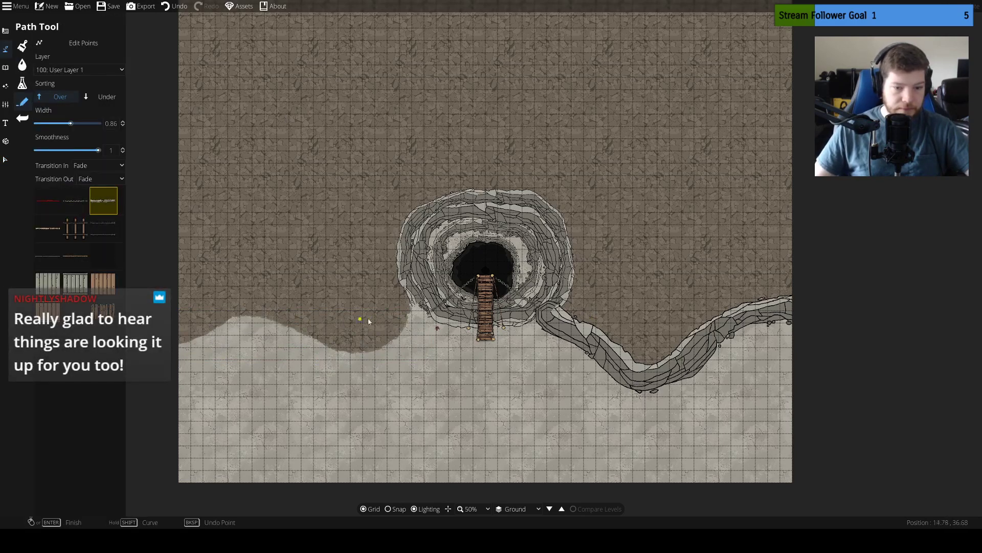
{"action": "left_click", "coordinate": [403, 334]}
{"action": "key", "text": "ctrl+z"}
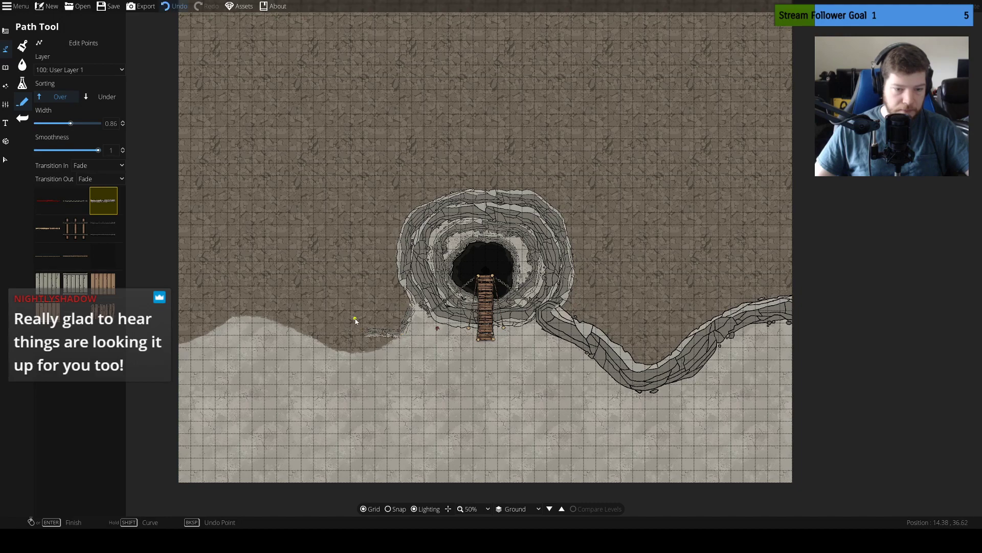
{"action": "left_click_drag", "start_coordinate": [71, 123], "coordinate": [98, 124]}
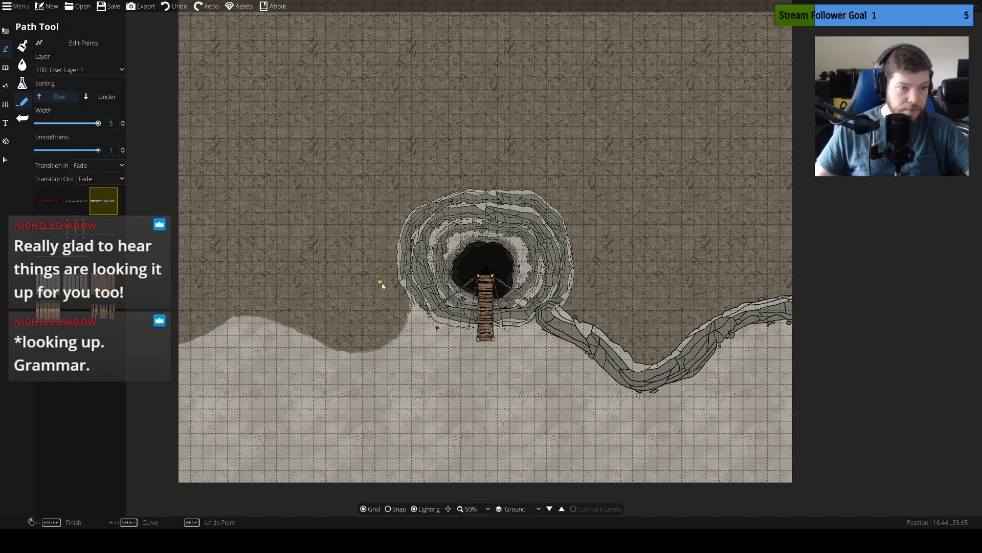
{"action": "left_click", "coordinate": [402, 328]}
{"action": "key", "text": "ctrl+z"}
Set the path width to 2.12 and test it with a short cliff segment at the sinkhole's lower-left edge, undoing the segment
{"action": "left_click_drag", "start_coordinate": [98, 123], "coordinate": [95, 125]}
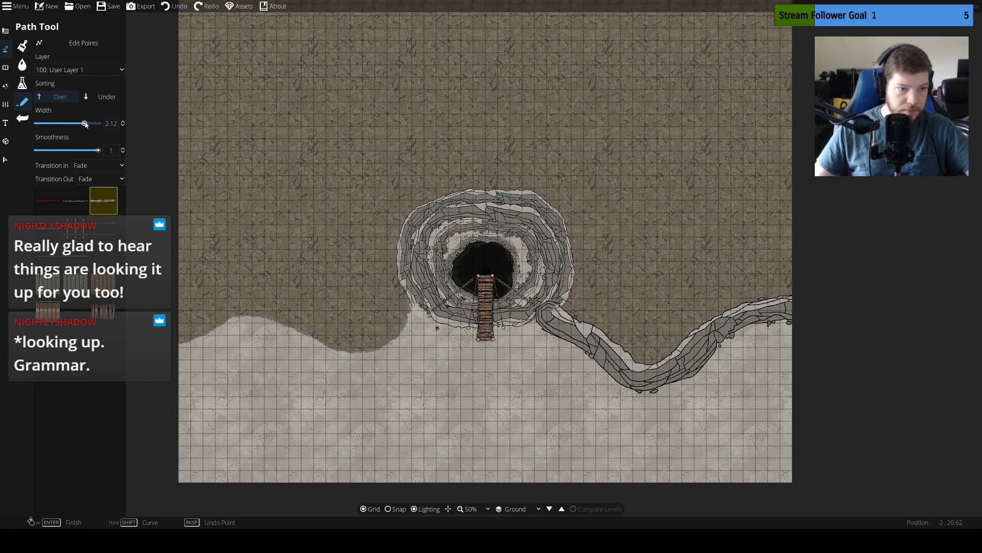
{"action": "left_click", "coordinate": [413, 304]}
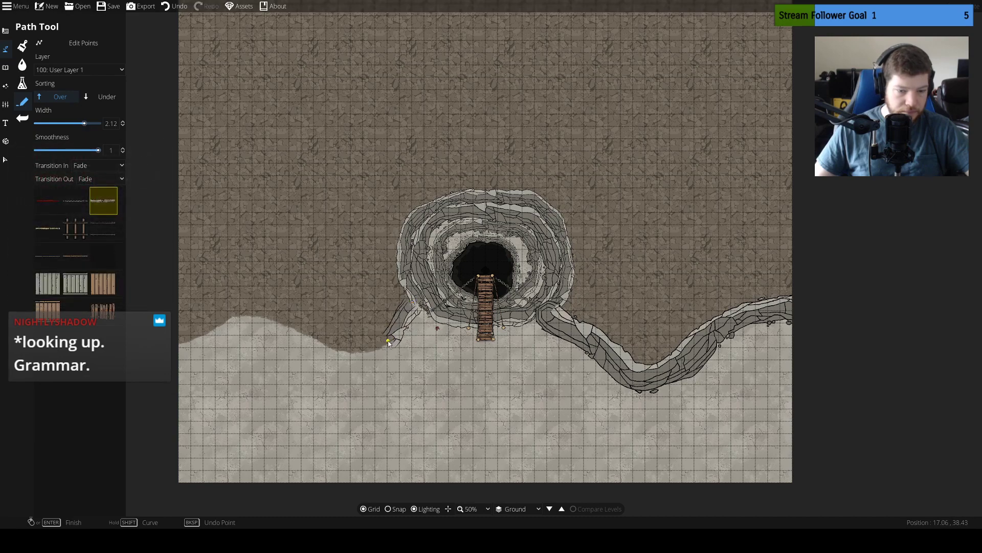
{"action": "key", "text": "ctrl+z"}
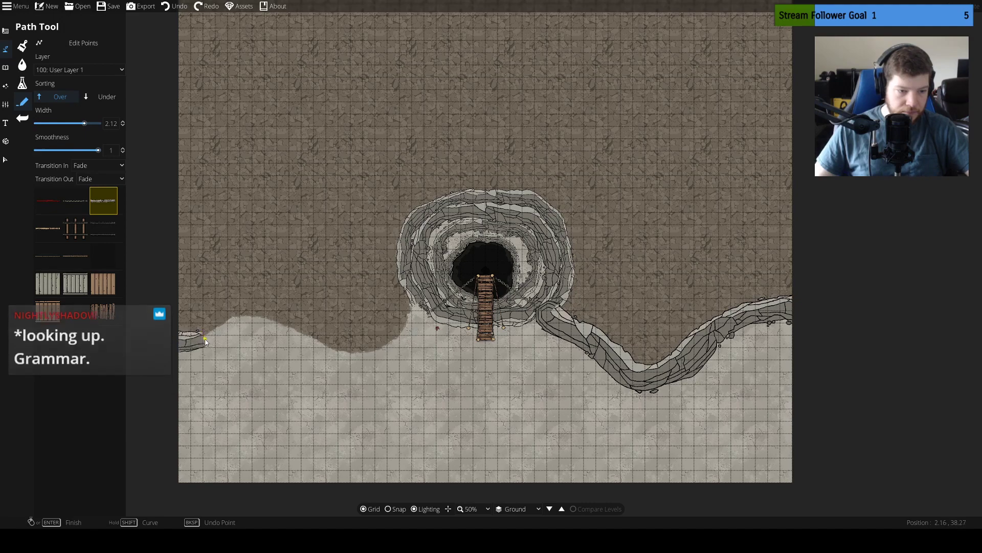
Try a cliff path with faded ends along the western terrain boundary up to the sinkhole, and undo it
{"action": "left_click", "coordinate": [237, 316]}
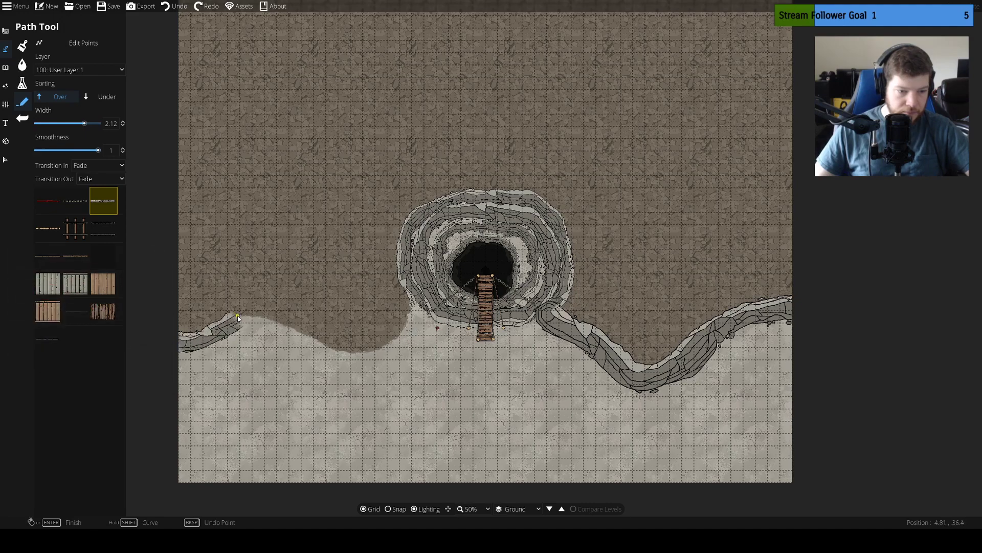
{"action": "left_click", "coordinate": [283, 325]}
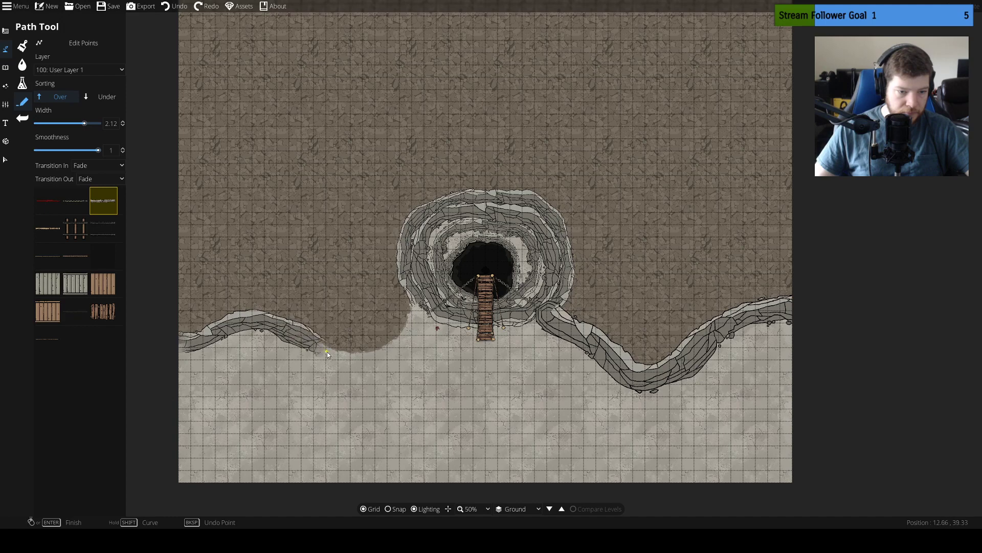
{"action": "left_click", "coordinate": [366, 355]}
{"action": "left_click", "coordinate": [410, 339]}
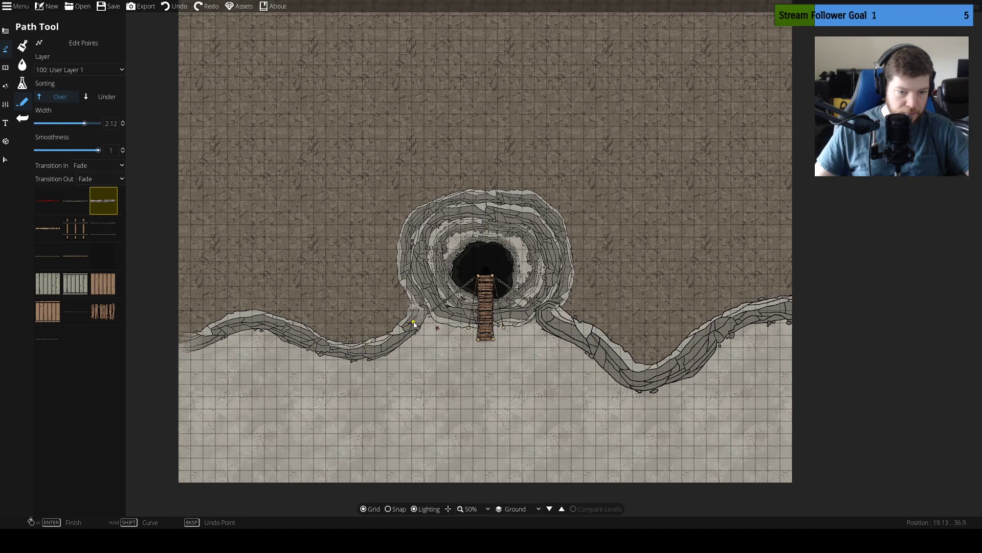
{"action": "left_click", "coordinate": [416, 318]}
{"action": "scroll", "coordinate": [476, 358], "scroll_direction": "up", "scroll_amount": 3}
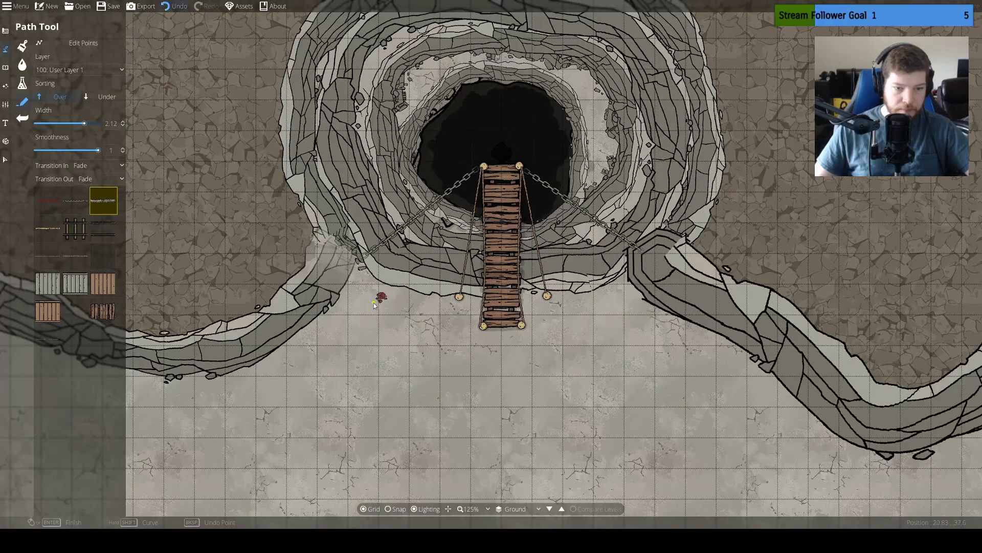
{"action": "key", "text": "ctrl+z"}
Set both the Transition In and Transition Out of the path to None
{"action": "left_click", "coordinate": [100, 178]}
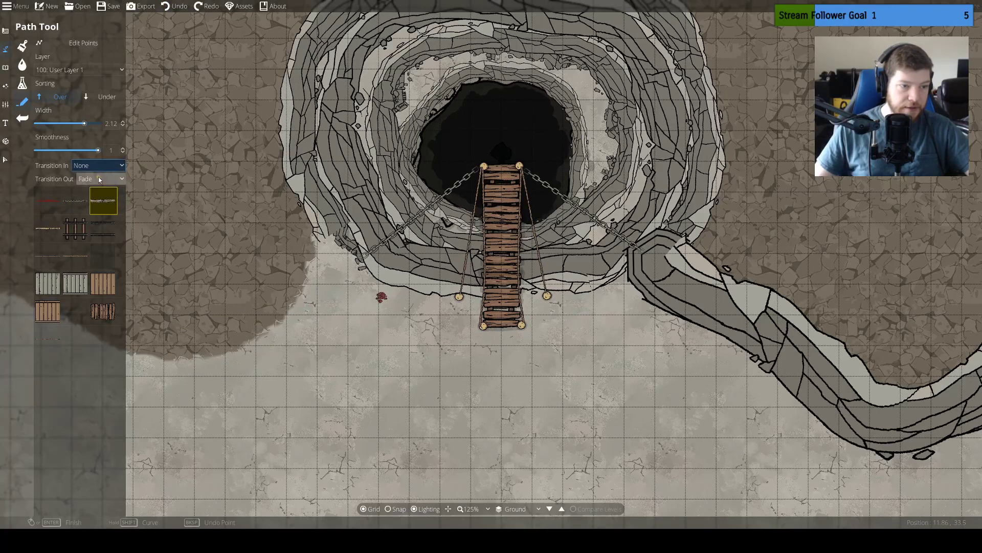
{"action": "left_click", "coordinate": [99, 165]}
{"action": "left_click", "coordinate": [99, 176]}
{"action": "left_click", "coordinate": [99, 177]}
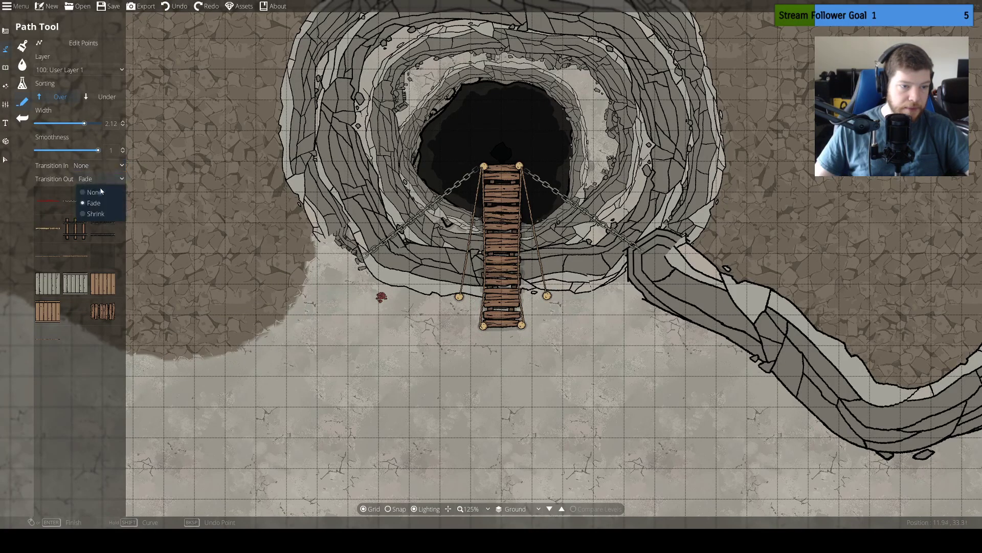
{"action": "left_click", "coordinate": [100, 192]}
Draw a cliff path along the rocky terrain boundary from the map's west edge to the sinkhole's lower-left rim
{"action": "left_click_drag", "start_coordinate": [174, 250], "coordinate": [670, 188]}
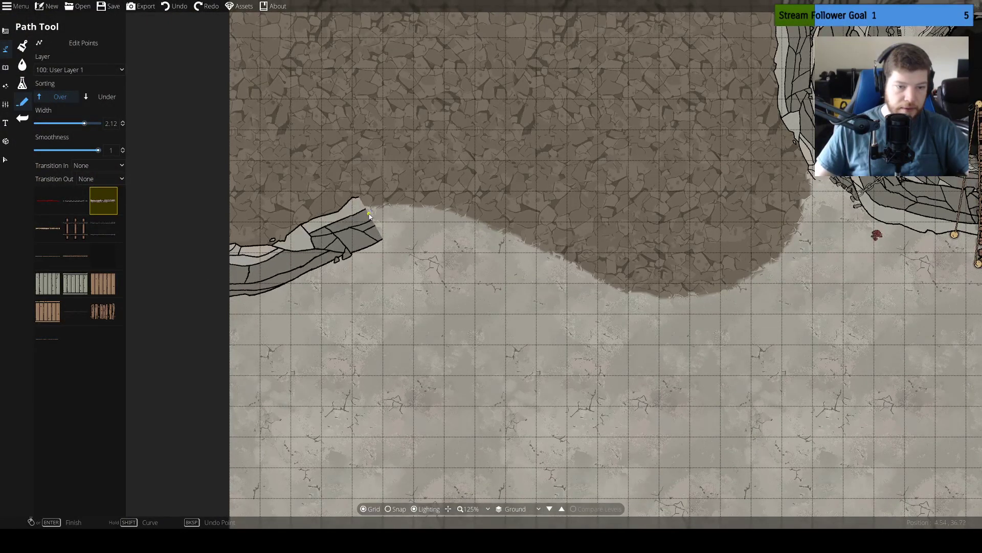
{"action": "left_click", "coordinate": [457, 207]}
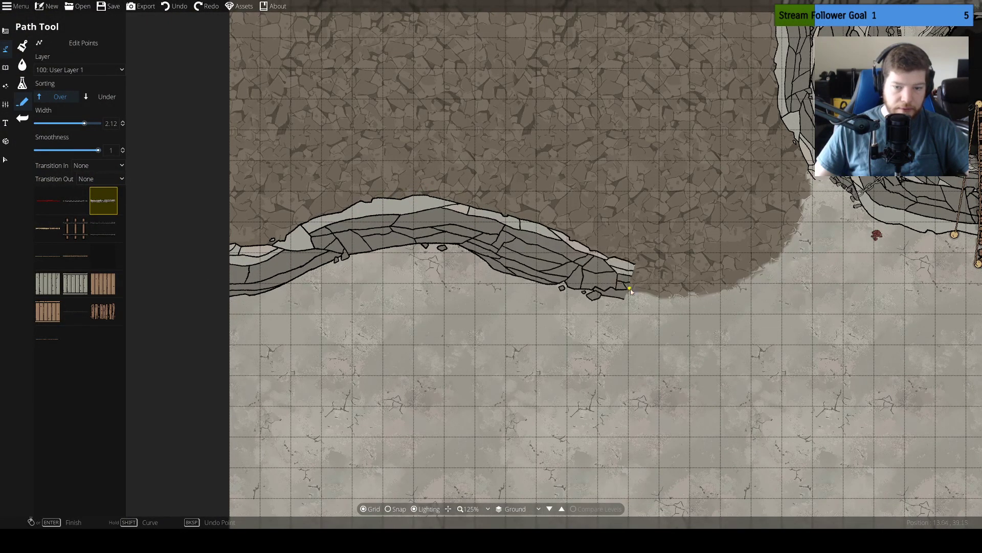
{"action": "left_click", "coordinate": [697, 310]}
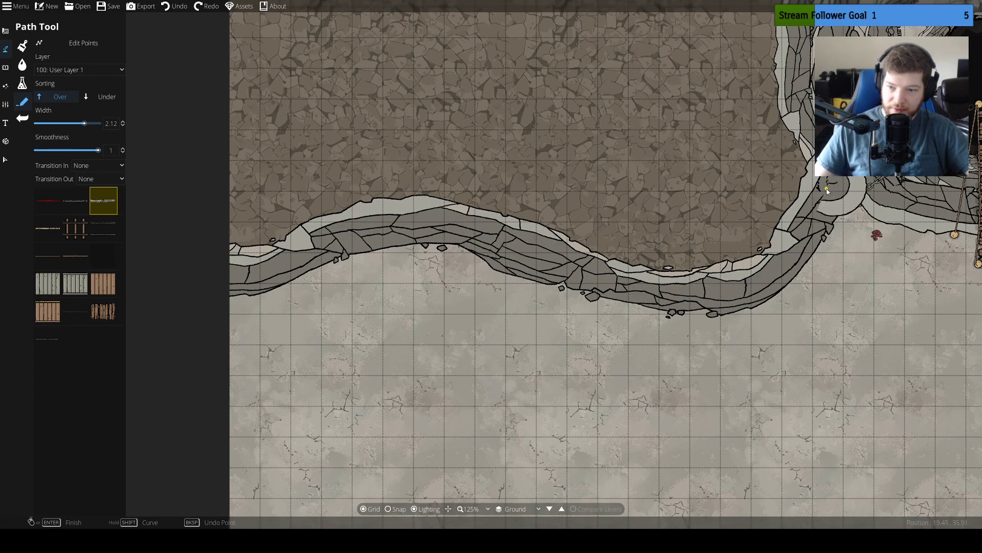
{"action": "left_click", "coordinate": [831, 191]}
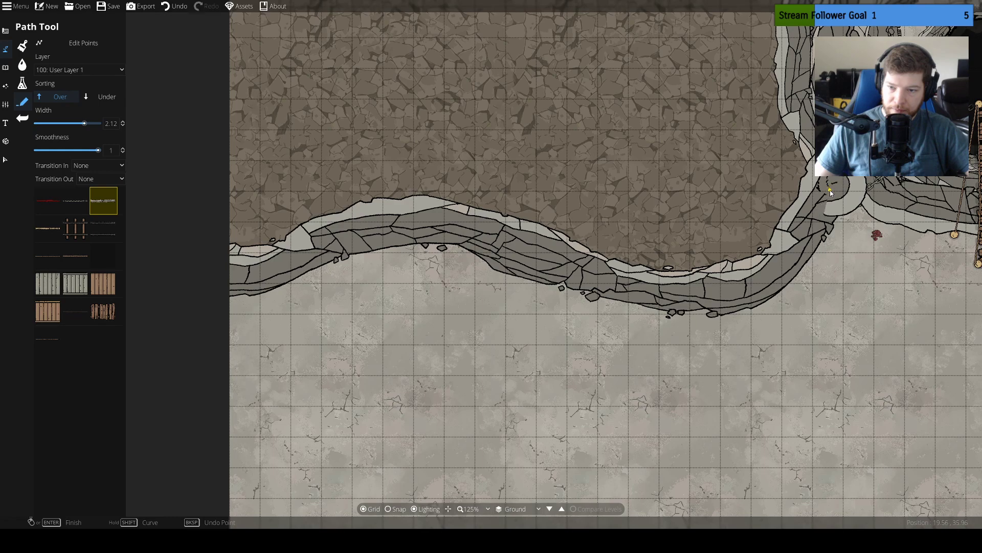
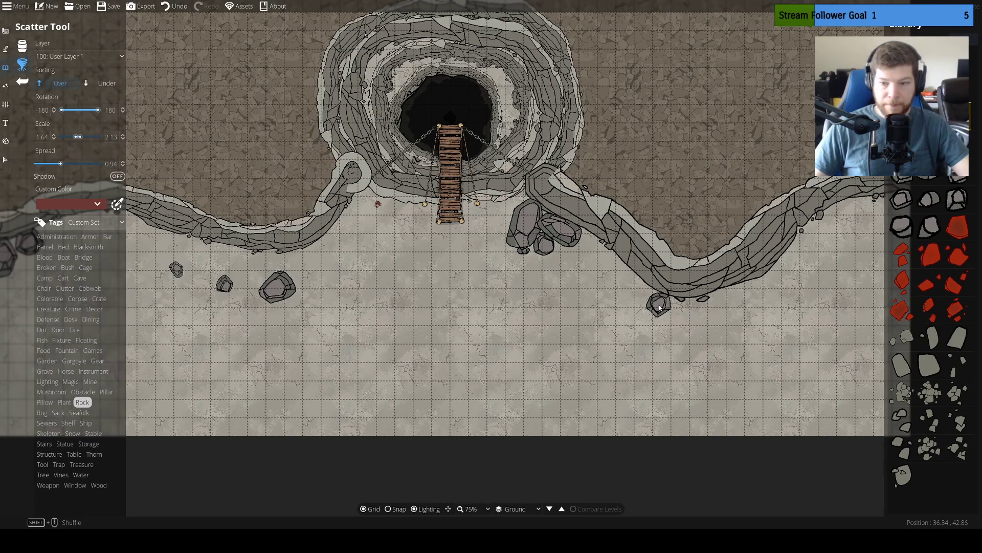
Scatter boulders along the base of the eastern cliff, from its southernmost bend up to the map's east edge
{"action": "left_click", "coordinate": [660, 307]}
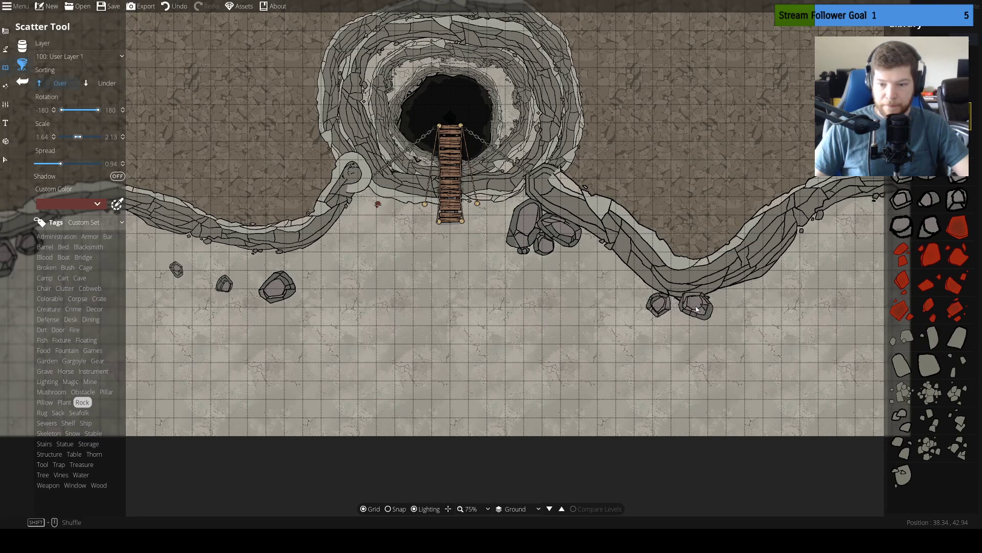
{"action": "left_click", "coordinate": [686, 311]}
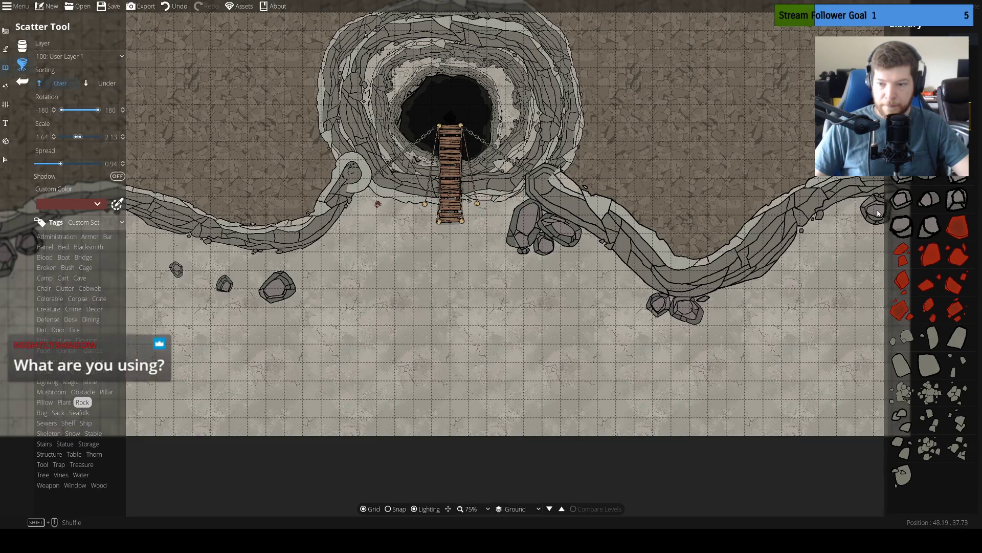
{"action": "left_click", "coordinate": [878, 214]}
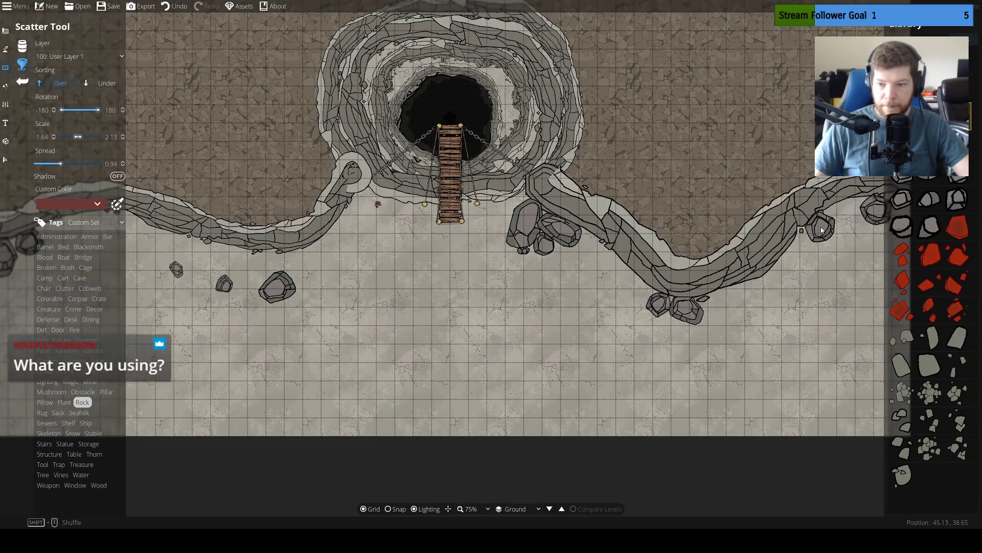
{"action": "left_click", "coordinate": [818, 236]}
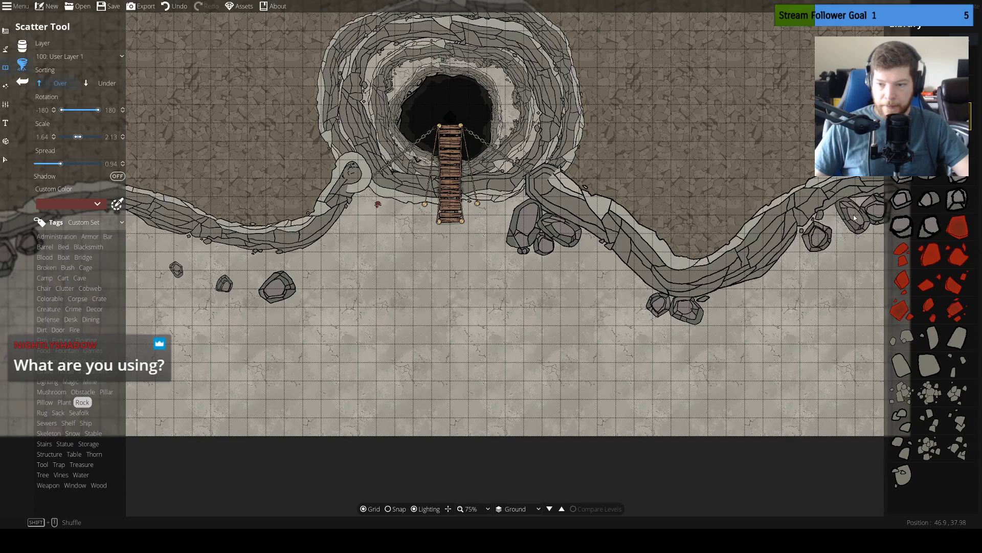
Scatter boulders against the western cliff, two by the sinkhole's lower-left rim and one further west
{"action": "left_click_drag", "start_coordinate": [788, 319], "coordinate": [839, 291]}
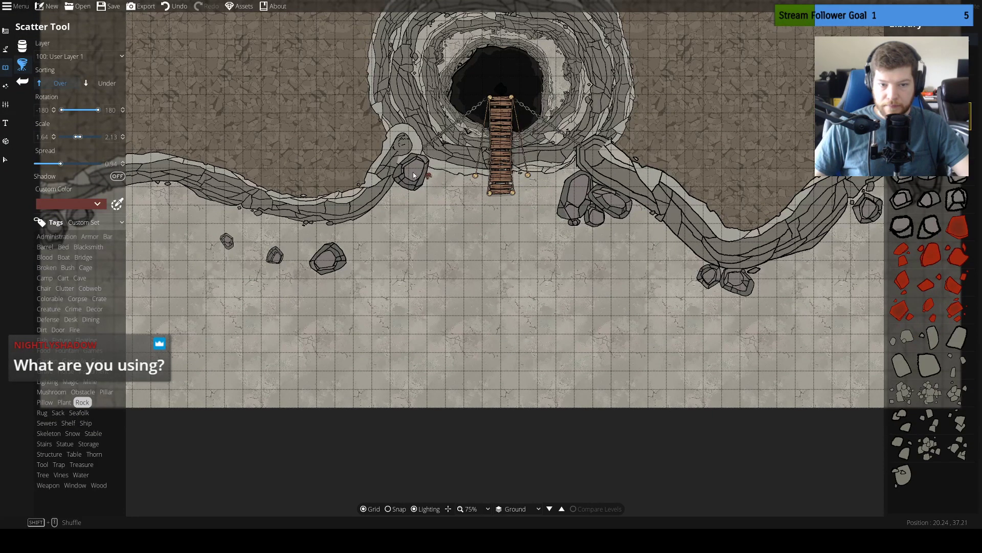
{"action": "left_click", "coordinate": [415, 177]}
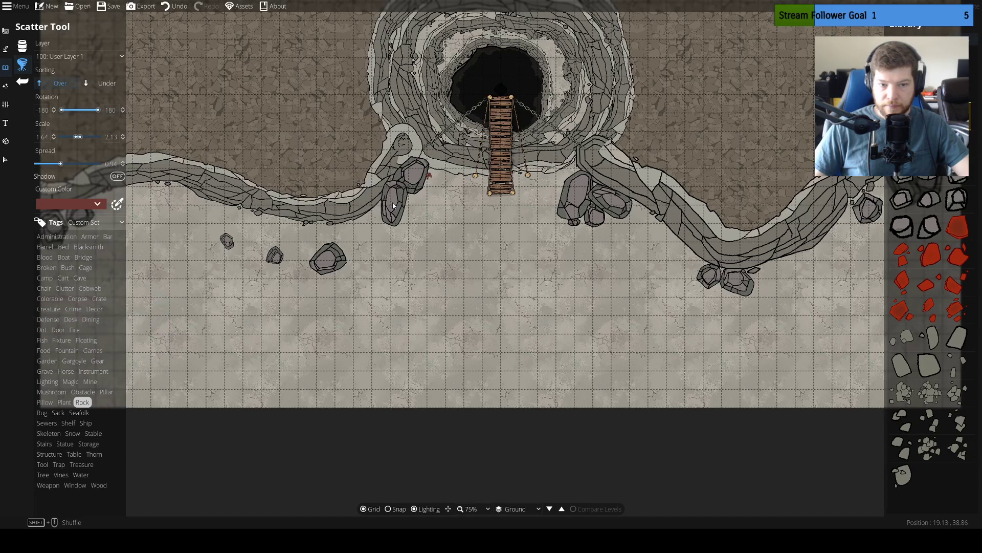
{"action": "left_click", "coordinate": [394, 206]}
{"action": "left_click_drag", "start_coordinate": [440, 293], "coordinate": [675, 316]}
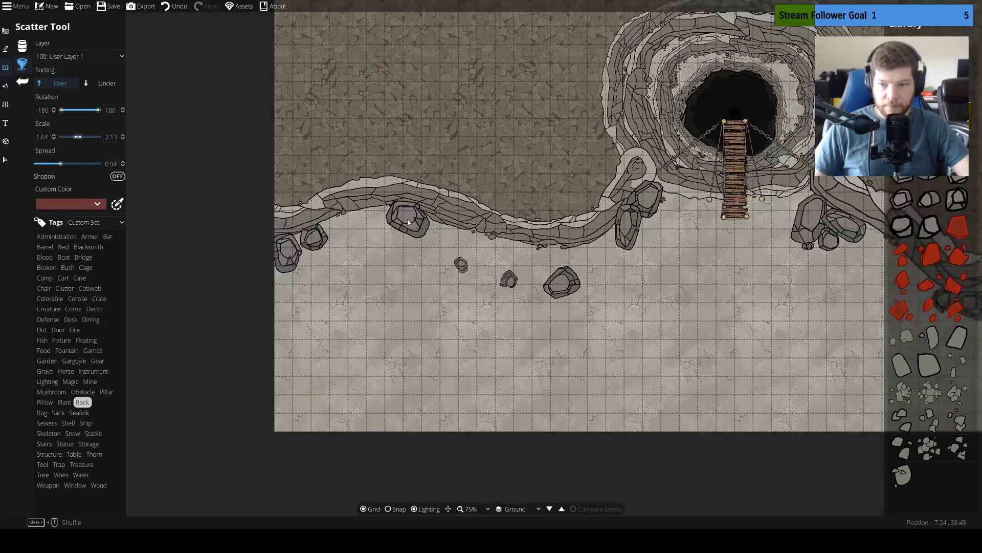
{"action": "left_click", "coordinate": [408, 222]}
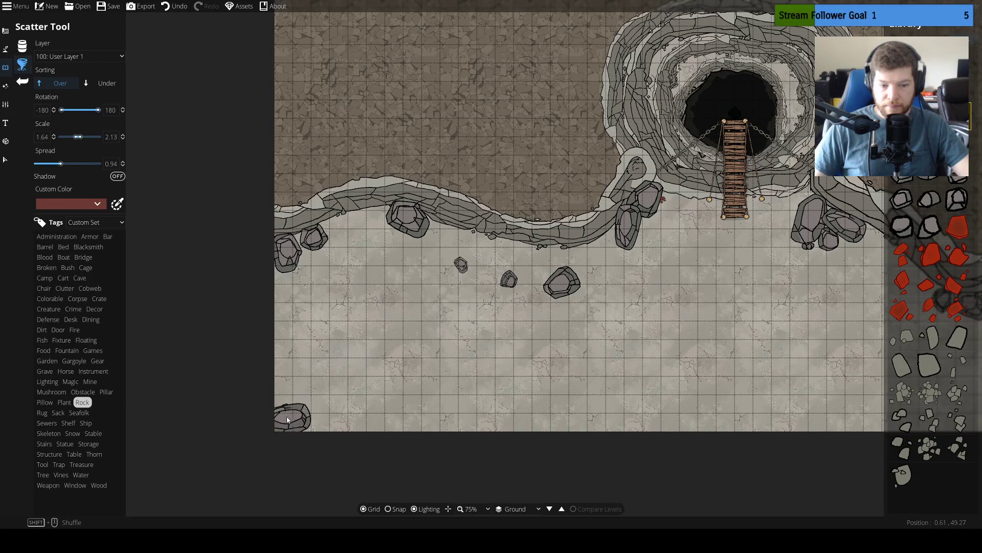
Scatter boulders across the open limestone floor, with a pile in the southwest corner and pairs southeast and southwest of the bridge
{"action": "left_click", "coordinate": [293, 391]}
{"action": "left_click", "coordinate": [320, 421]}
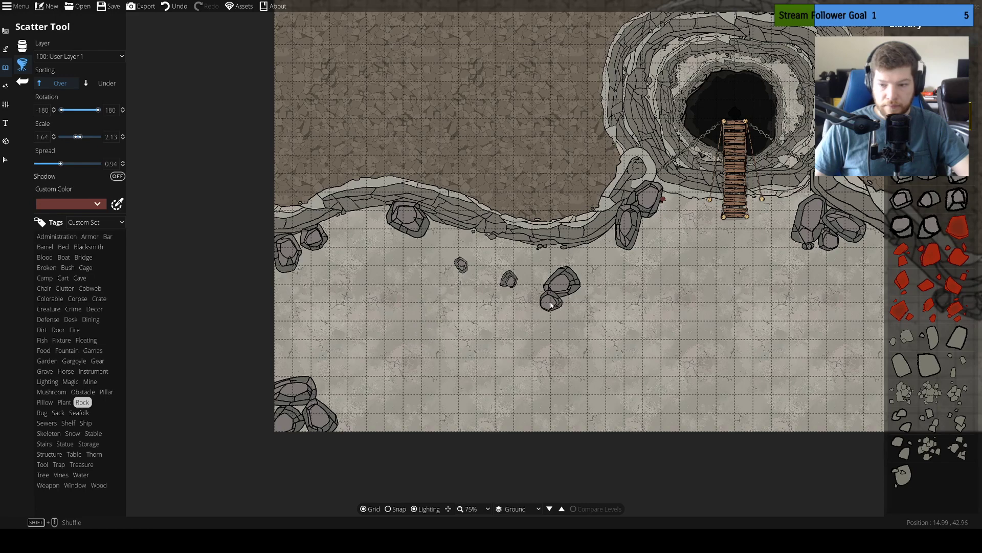
{"action": "left_click_drag", "start_coordinate": [551, 304], "coordinate": [352, 246]}
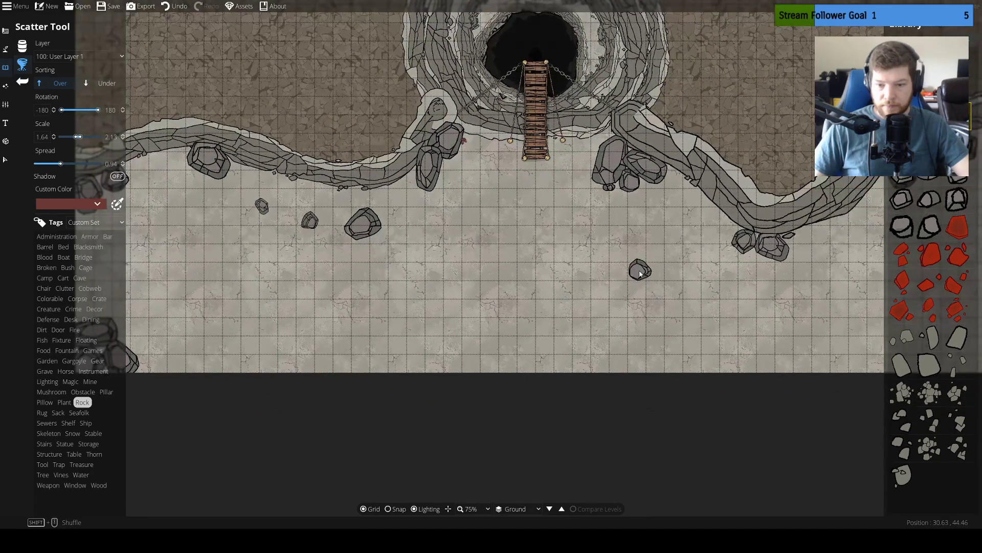
{"action": "left_click", "coordinate": [640, 273]}
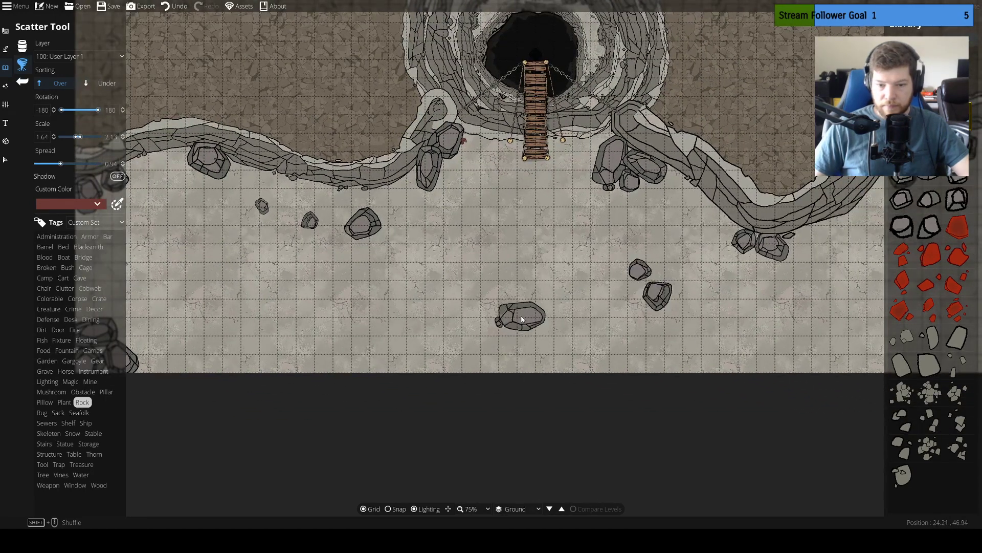
{"action": "left_click_drag", "start_coordinate": [516, 314], "coordinate": [581, 320]}
{"action": "left_click", "coordinate": [461, 272]}
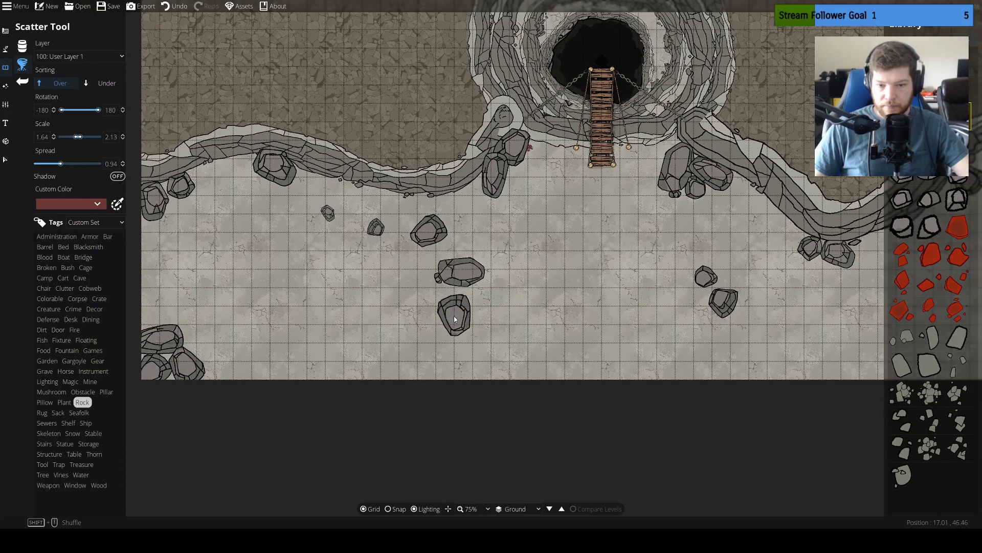
{"action": "left_click", "coordinate": [443, 306]}
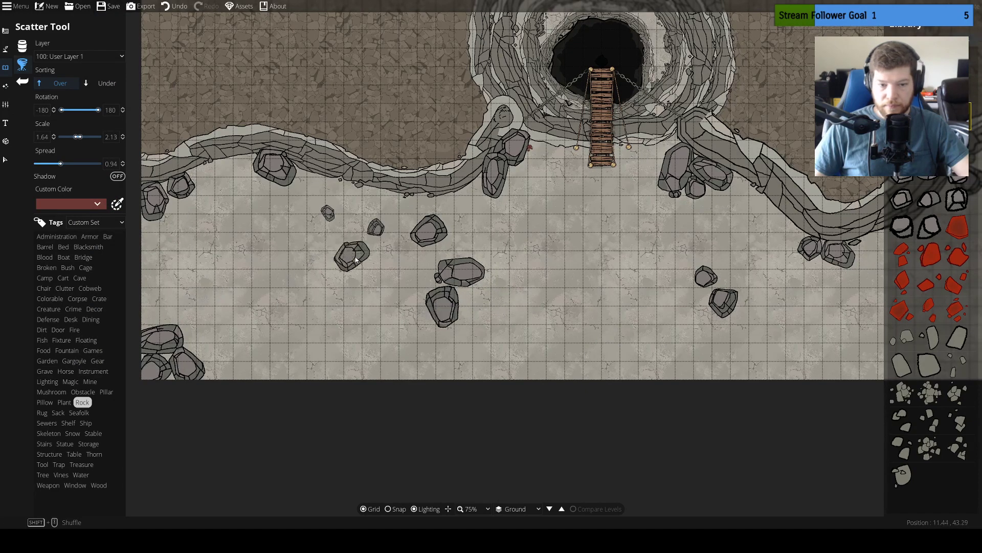
Save the sinkhole map
{"action": "left_click_drag", "start_coordinate": [353, 258], "coordinate": [456, 288]}
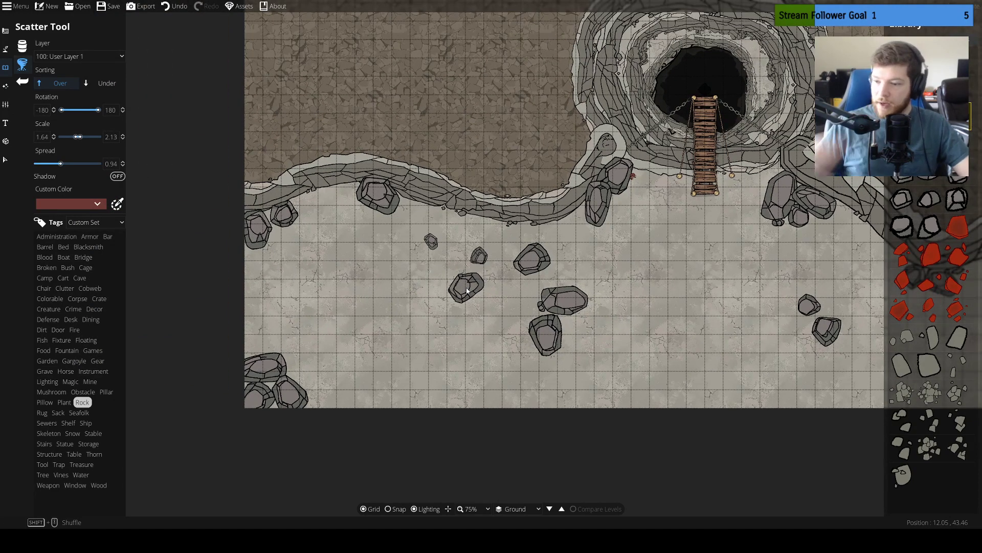
{"action": "left_click_drag", "start_coordinate": [640, 199], "coordinate": [566, 235]}
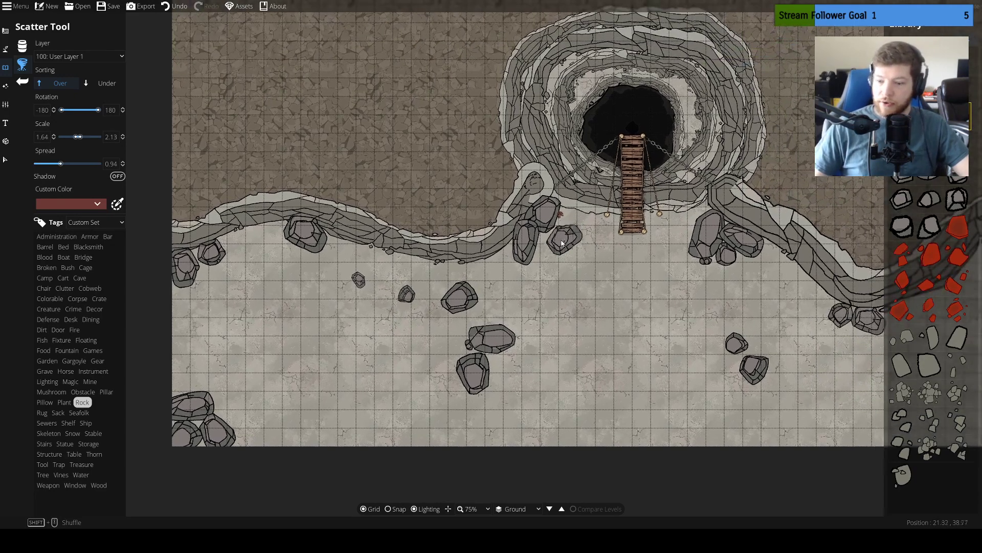
{"action": "left_click_drag", "start_coordinate": [619, 181], "coordinate": [566, 193]}
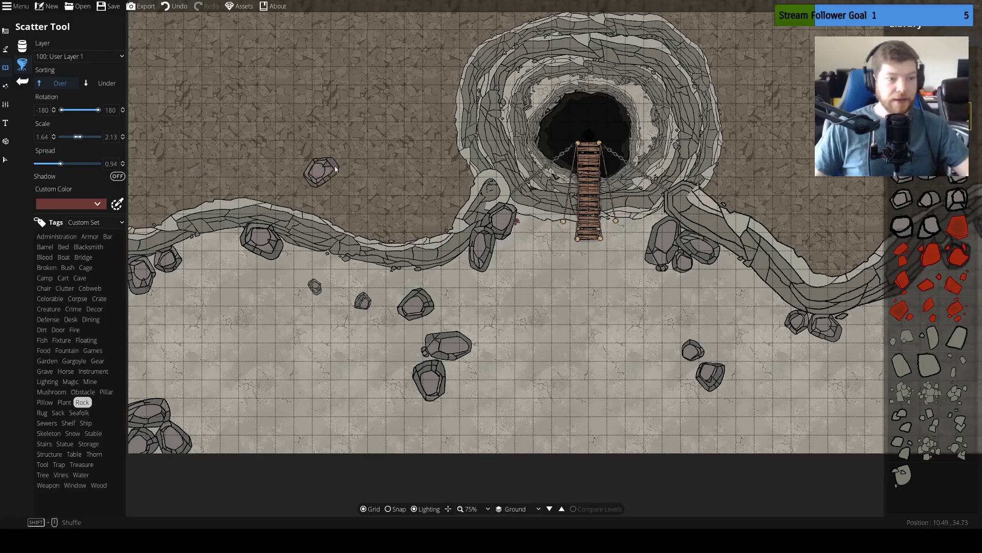
{"action": "left_click_drag", "start_coordinate": [366, 145], "coordinate": [312, 222]}
{"action": "mouse_move", "coordinate": [508, 188]}
{"action": "left_mouse_down"}
{"action": "mouse_move", "coordinate": [497, 226]}
{"action": "mouse_move", "coordinate": [511, 186]}
{"action": "left_mouse_up"}
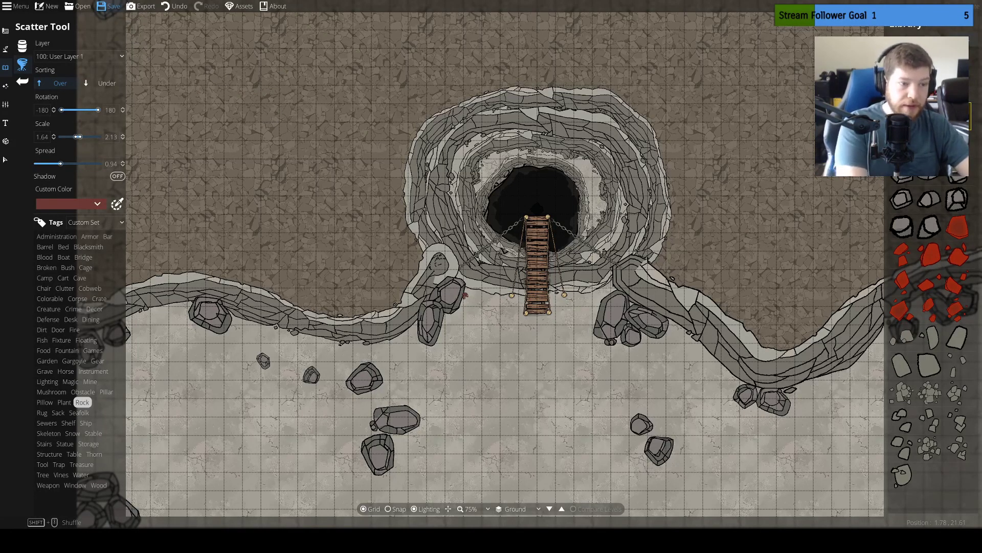
{"action": "left_click", "coordinate": [108, 7]}
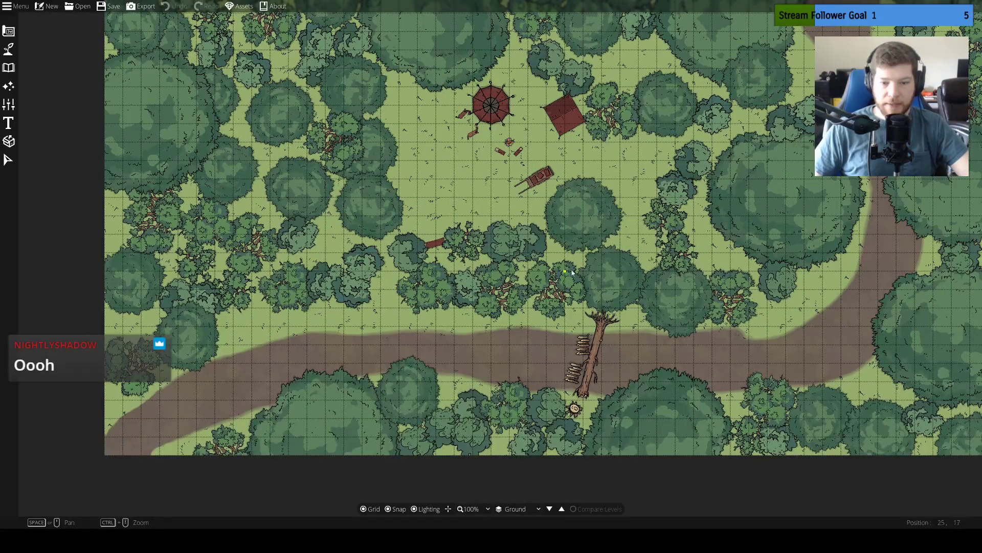
Open the forest campsite map and look over the tents, campfire and cart up close
{"action": "scroll", "coordinate": [572, 273], "scroll_direction": "down", "scroll_amount": 1}
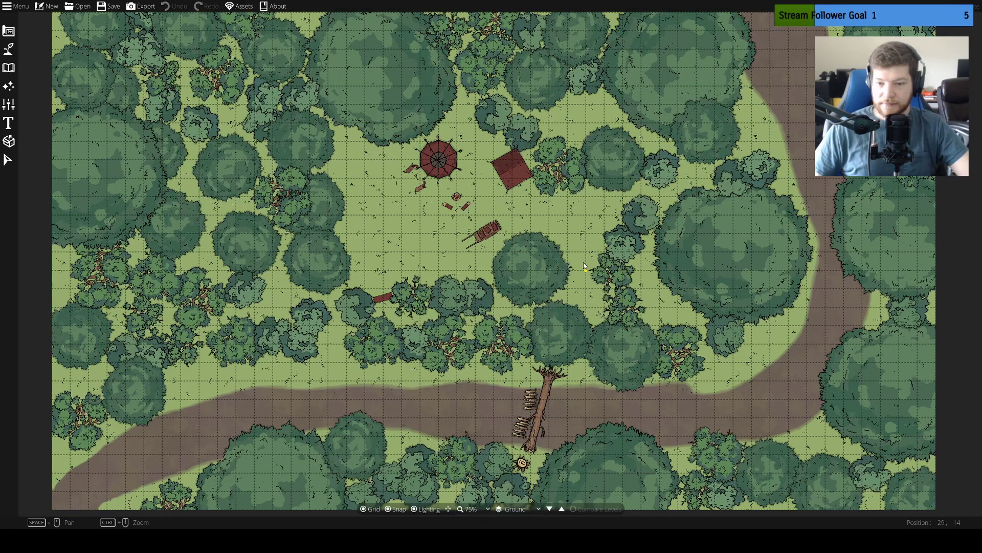
{"action": "mouse_move", "coordinate": [589, 284]}
{"action": "left_mouse_down"}
{"action": "mouse_move", "coordinate": [628, 356]}
{"action": "mouse_move", "coordinate": [573, 255]}
{"action": "mouse_move", "coordinate": [570, 277]}
{"action": "left_mouse_up"}
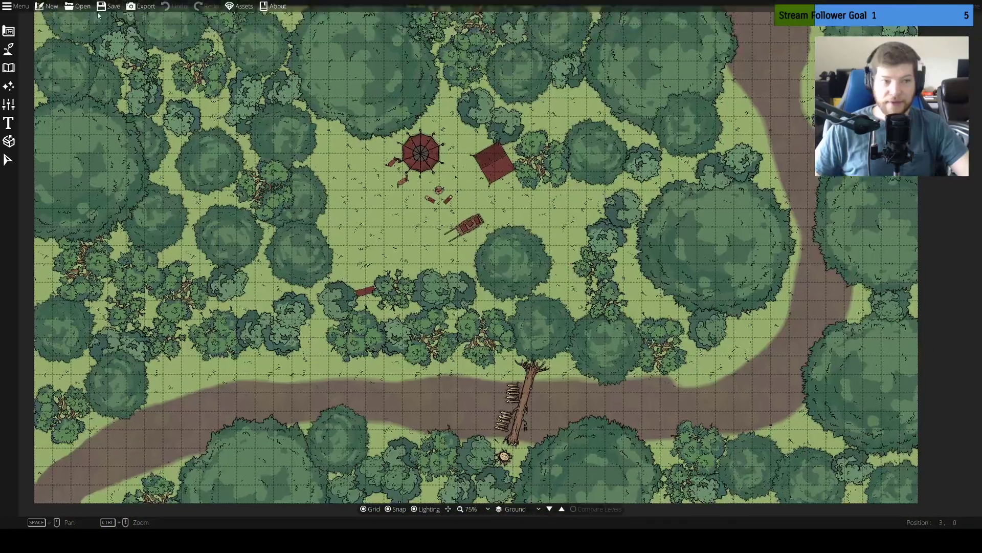
{"action": "scroll", "coordinate": [417, 183], "scroll_direction": "up", "scroll_amount": 5}
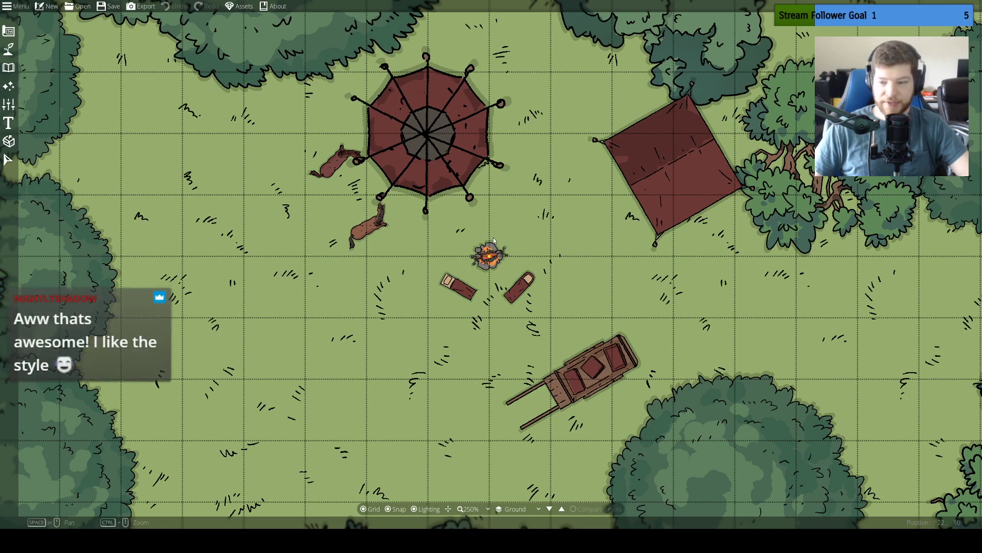
{"action": "scroll", "coordinate": [494, 241], "scroll_direction": "down", "scroll_amount": 5}
{"action": "left_click_drag", "start_coordinate": [602, 281], "coordinate": [532, 210]}
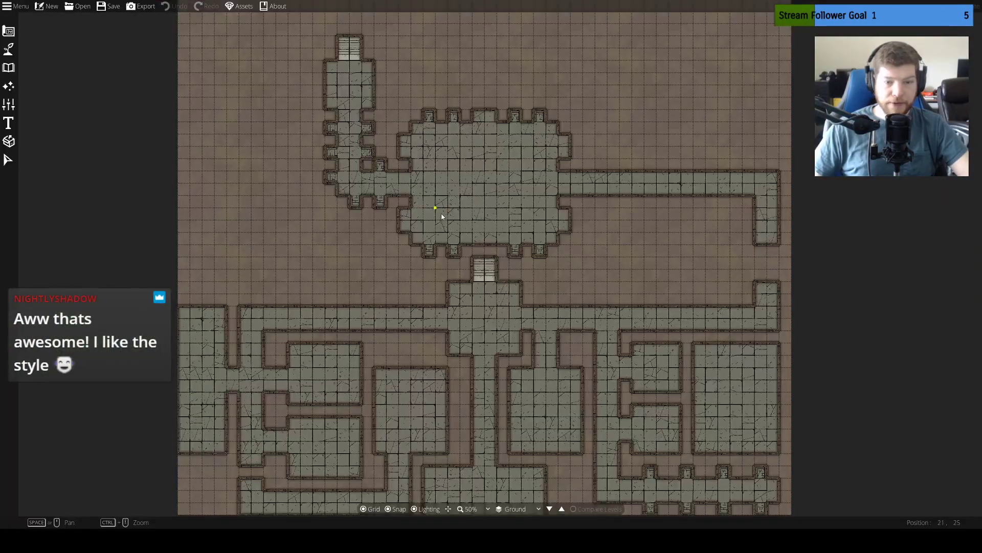
Look over the rooms, corridors and stairs of the stone dungeon map
{"action": "scroll", "coordinate": [509, 263], "scroll_direction": "down", "scroll_amount": 3}
{"action": "left_click_drag", "start_coordinate": [513, 220], "coordinate": [532, 256]}
{"action": "scroll", "coordinate": [557, 230], "scroll_direction": "up", "scroll_amount": 3}
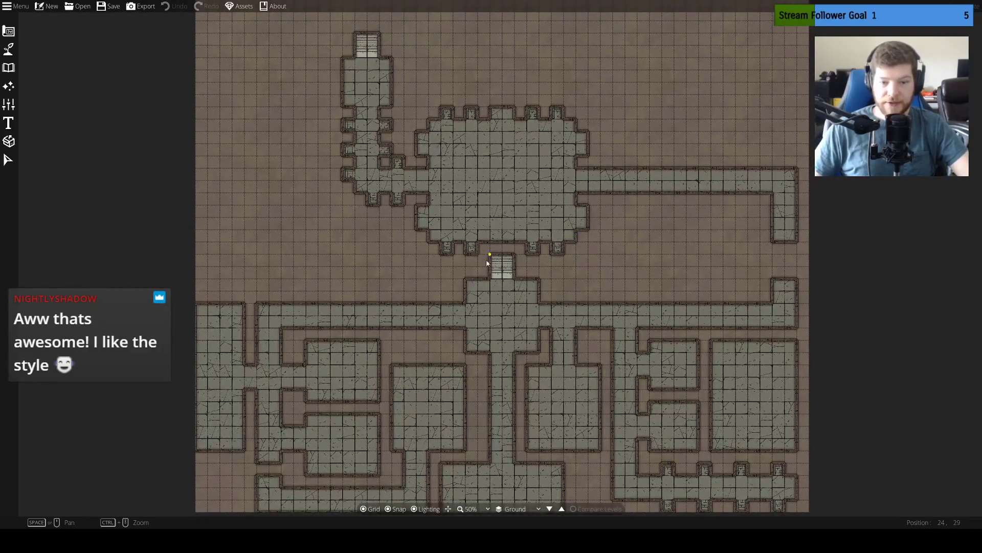
{"action": "left_click_drag", "start_coordinate": [532, 241], "coordinate": [541, 263]}
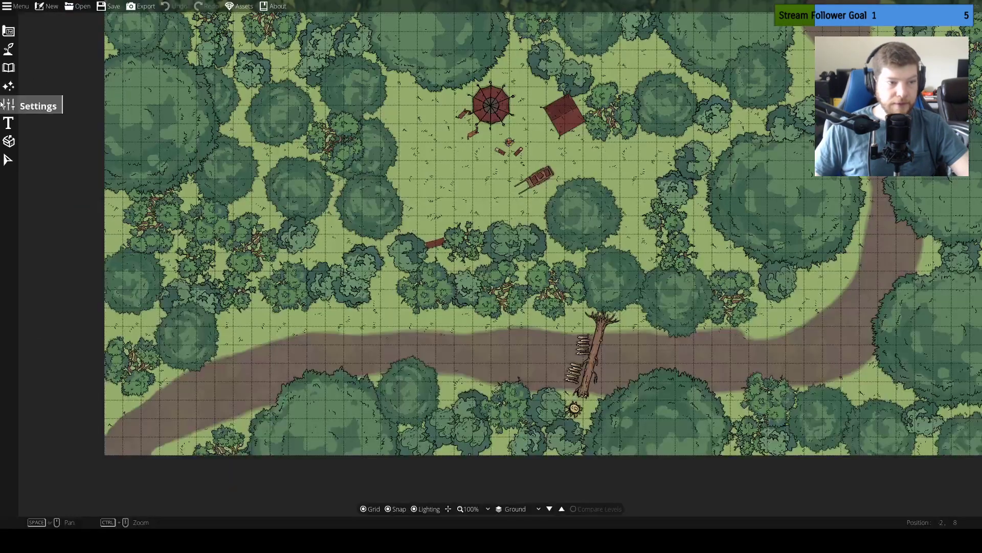
Place a light with range 2 and intensity 0.8 on the forest map's campfire
{"action": "left_click", "coordinate": [8, 86]}
{"action": "left_click", "coordinate": [29, 63]}
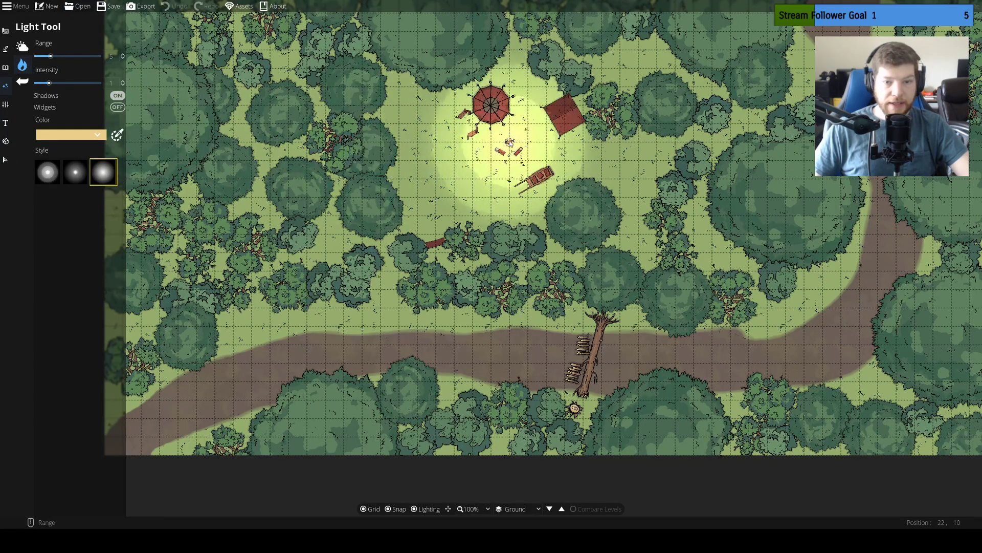
{"action": "scroll", "coordinate": [509, 141], "scroll_direction": "up", "scroll_amount": 4}
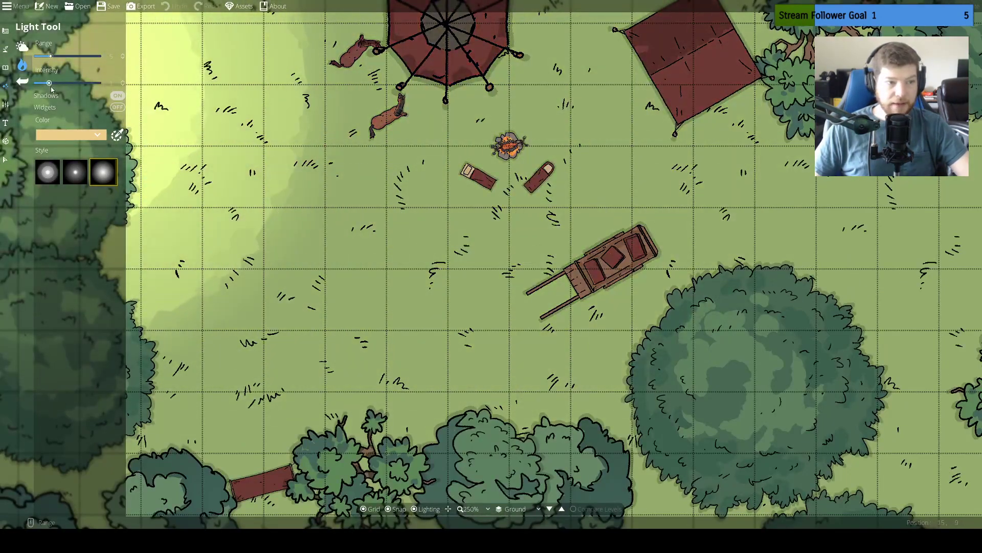
{"action": "left_click_drag", "start_coordinate": [49, 83], "coordinate": [41, 56]}
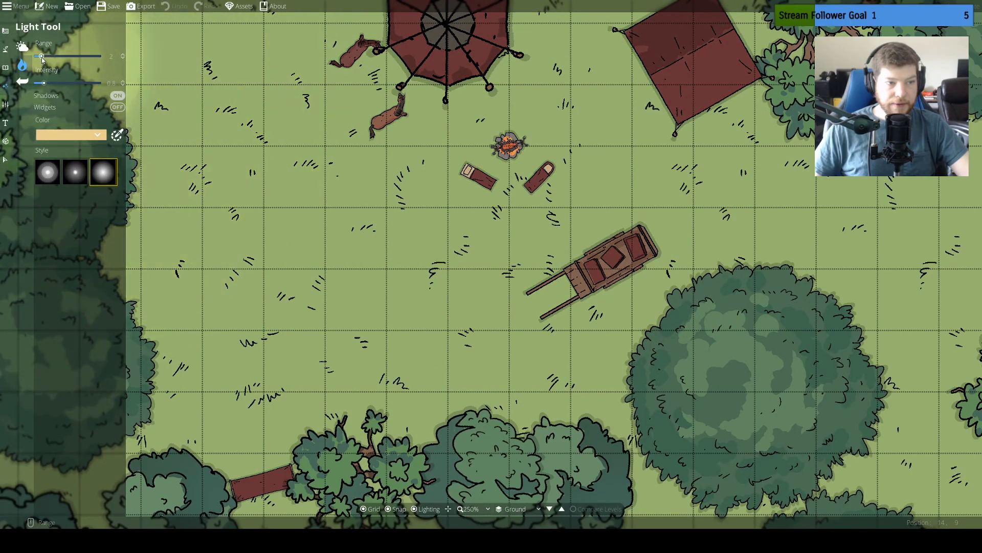
{"action": "left_click", "coordinate": [510, 148]}
{"action": "left_click_drag", "start_coordinate": [636, 165], "coordinate": [649, 222]}
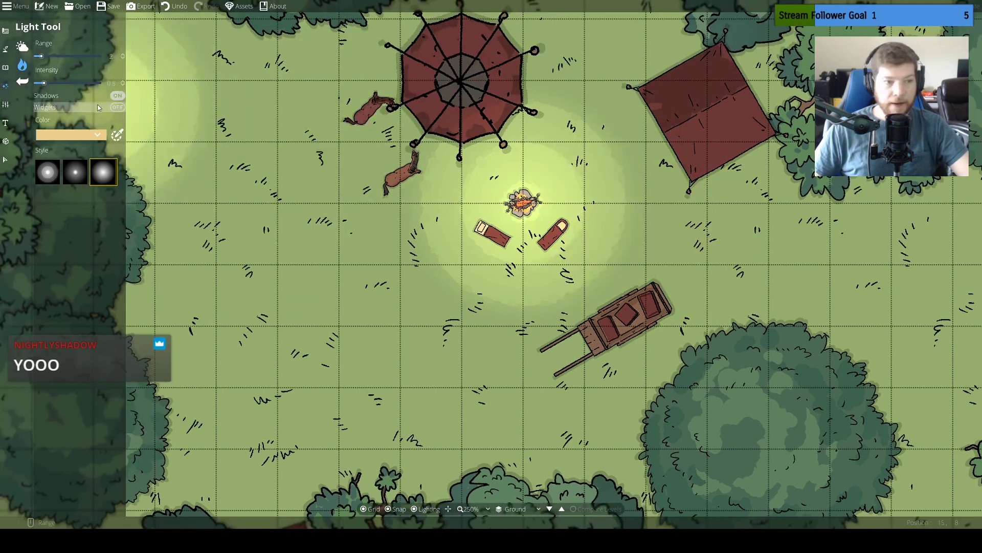
Darken the forest map's ambient light to a muted reddish pink for a dusk look
{"action": "left_click", "coordinate": [22, 47]}
{"action": "left_click", "coordinate": [74, 56]}
{"action": "left_click", "coordinate": [9, 53]}
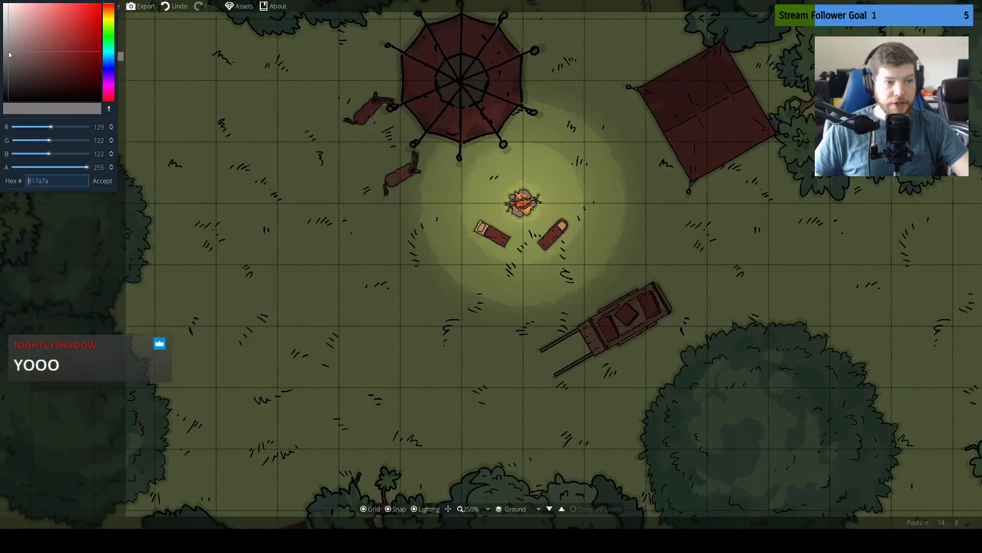
{"action": "left_click_drag", "start_coordinate": [9, 55], "coordinate": [18, 68]}
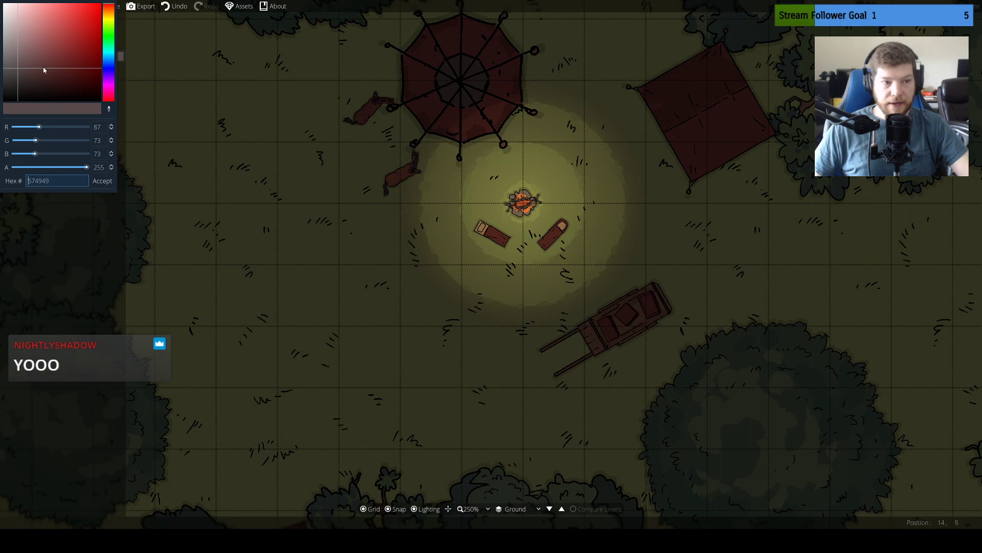
{"action": "left_click_drag", "start_coordinate": [52, 55], "coordinate": [22, 47]}
Compare the three light styles in the clearing, placing a light of the small-core second style west of the campfire
{"action": "scroll", "coordinate": [523, 210], "scroll_direction": "down", "scroll_amount": 5}
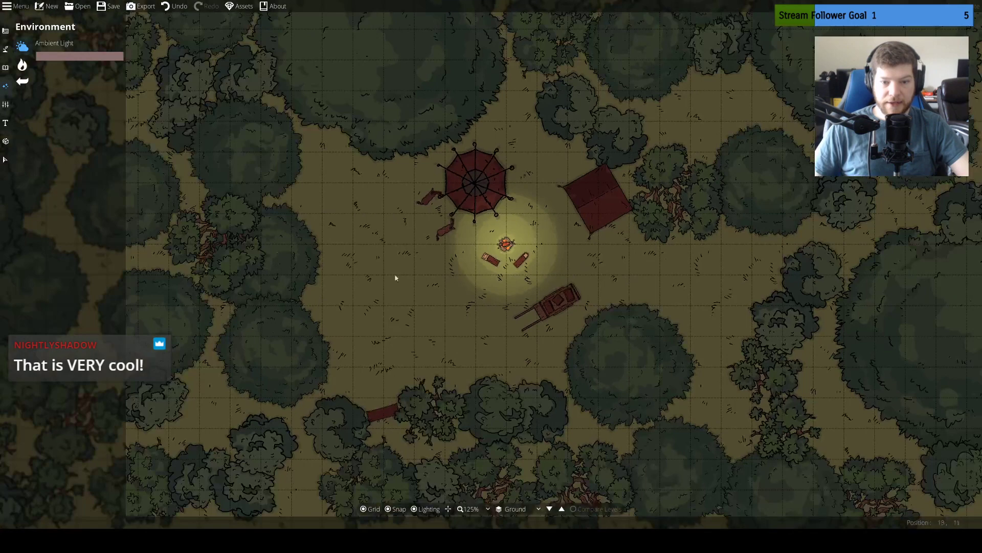
{"action": "left_click", "coordinate": [22, 65]}
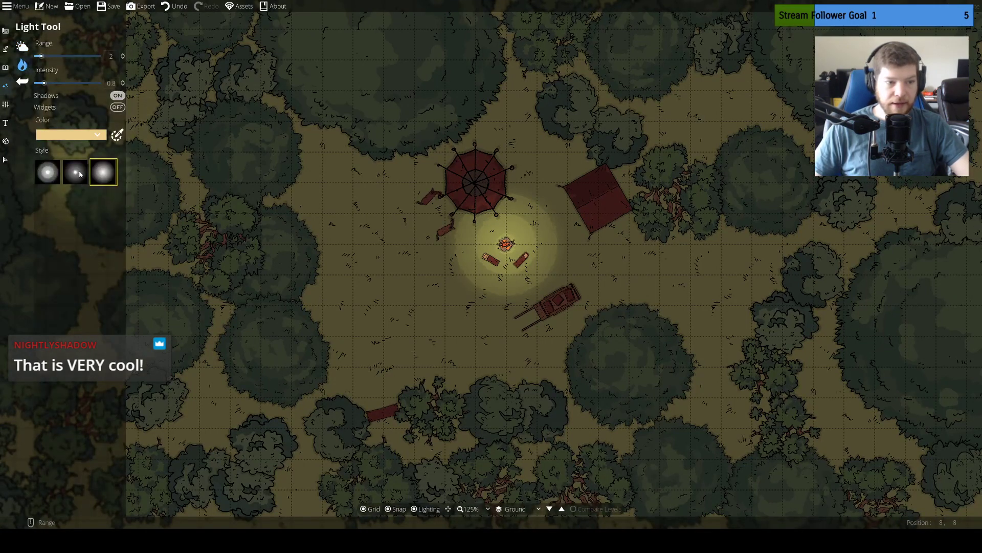
{"action": "left_click", "coordinate": [111, 175]}
{"action": "left_click", "coordinate": [48, 172]}
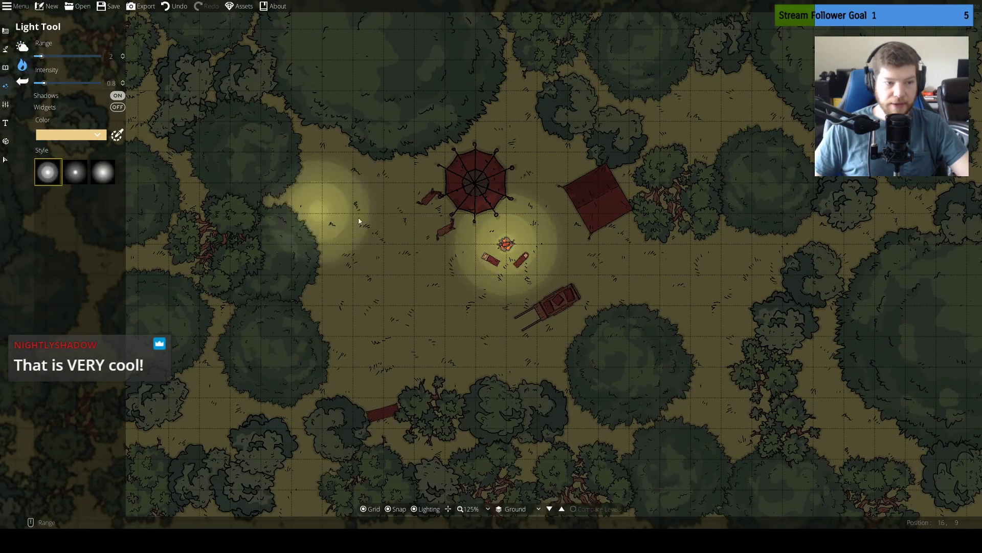
{"action": "left_click", "coordinate": [73, 172]}
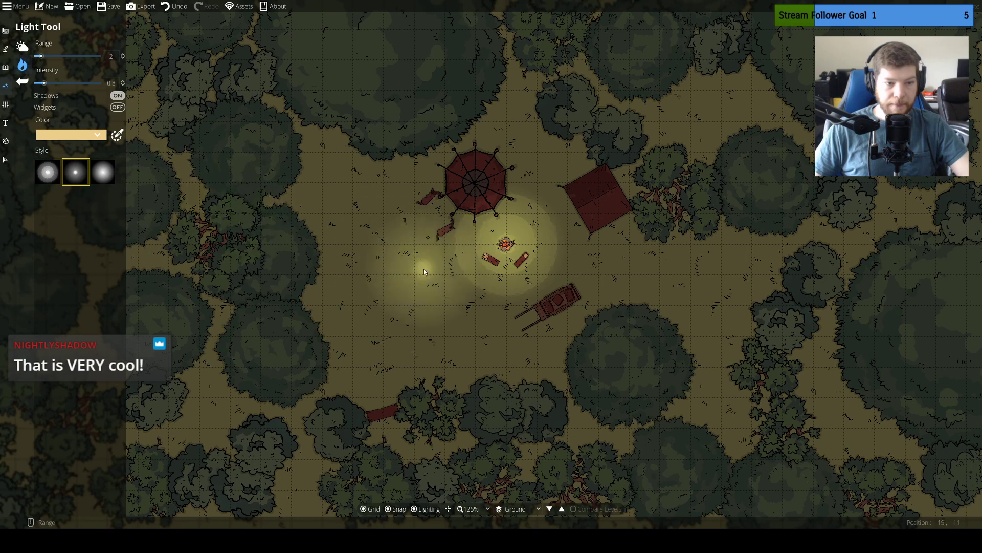
{"action": "left_click", "coordinate": [378, 251]}
{"action": "left_click", "coordinate": [103, 172]}
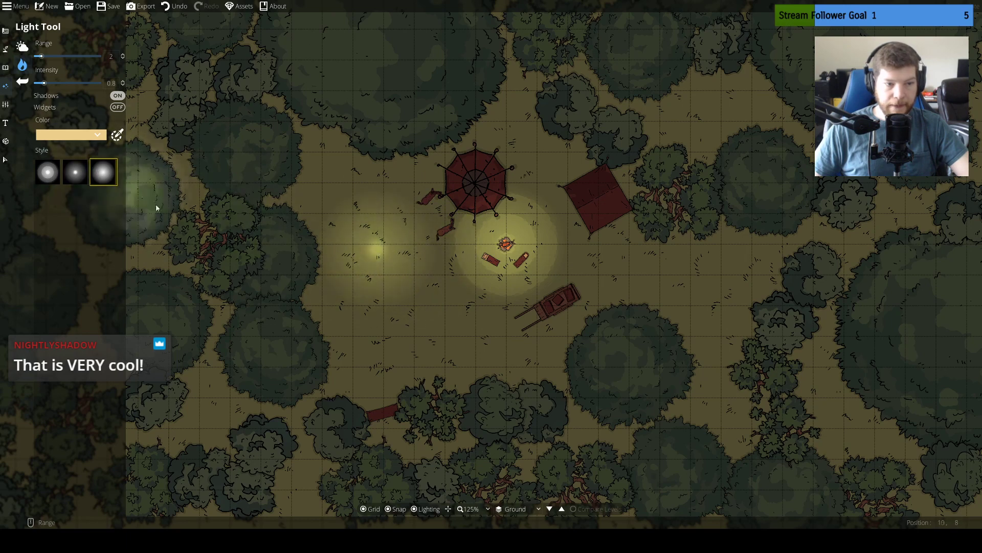
Try another third-style light south of the campfire, and undo the test lights in the forest clearing
{"action": "left_click", "coordinate": [451, 340]}
{"action": "left_click_drag", "start_coordinate": [732, 268], "coordinate": [706, 219]}
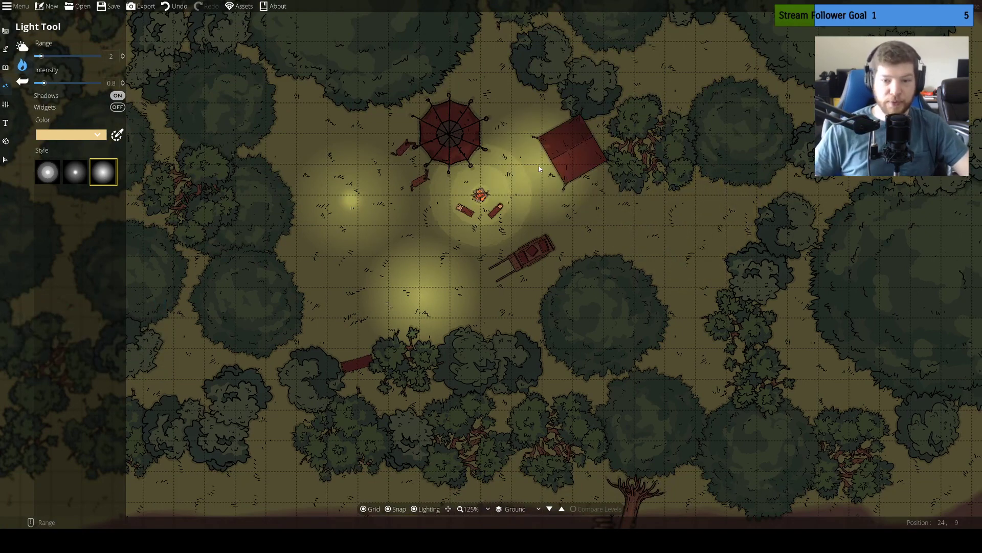
{"action": "key", "text": "ctrl+z"}
{"action": "key", "text": "ctrl+z"}
{"action": "key", "text": "ctrl+z"}
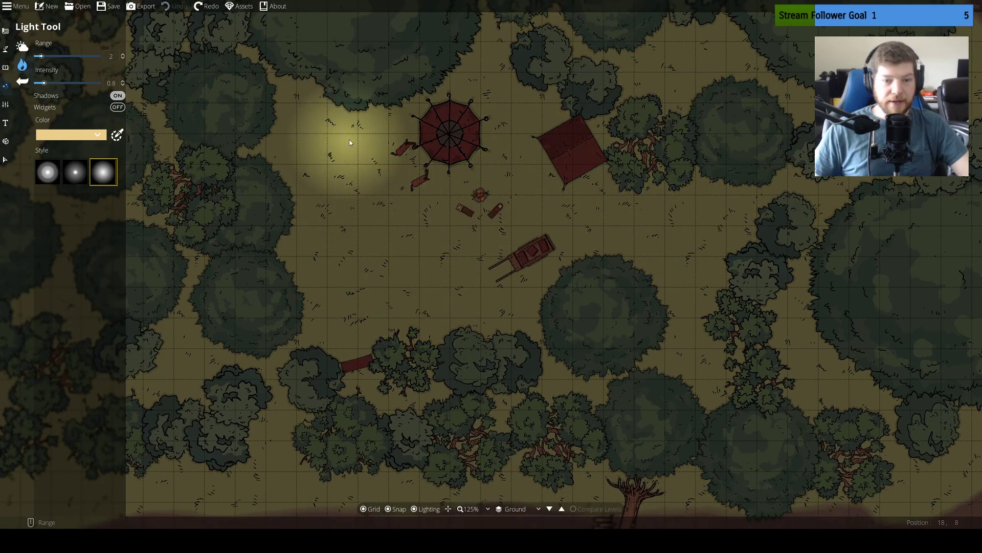
{"action": "left_click_drag", "start_coordinate": [387, 105], "coordinate": [438, 219]}
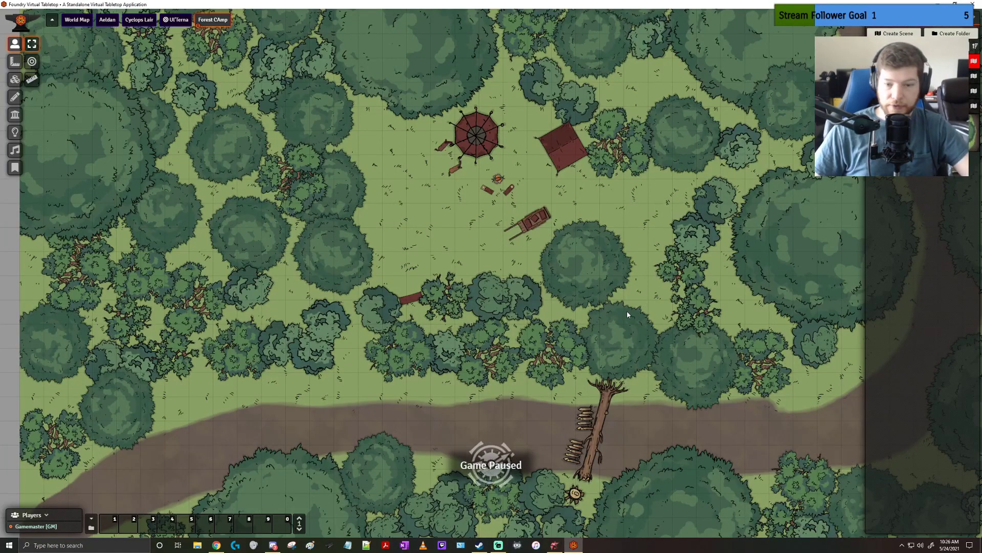
Look over the Forest Camp scene in Foundry Virtual Tabletop, from the full map to the campsite clearing
{"action": "scroll", "coordinate": [533, 278], "scroll_direction": "down", "scroll_amount": 2}
{"action": "scroll", "coordinate": [533, 274], "scroll_direction": "down", "scroll_amount": 2}
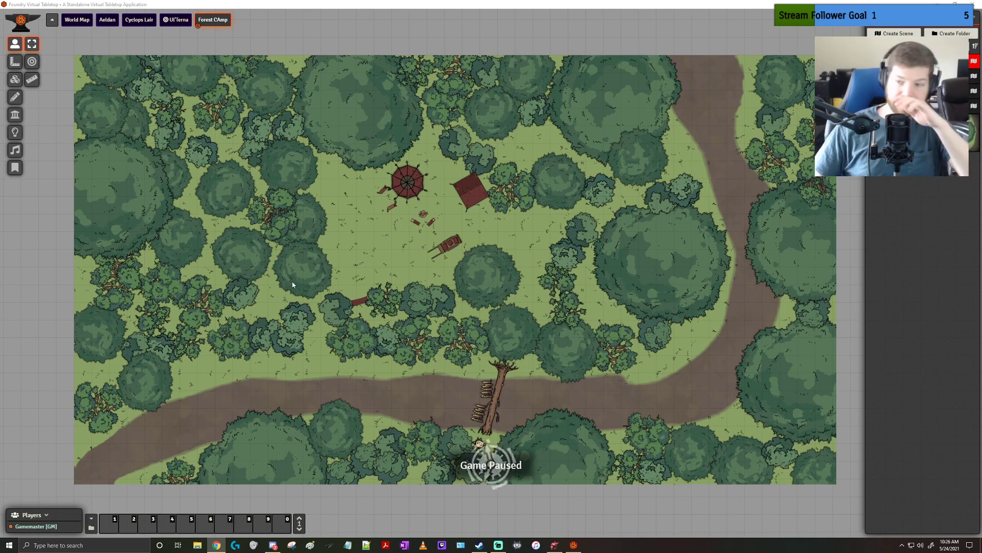
{"action": "left_click_drag", "start_coordinate": [590, 297], "coordinate": [565, 295]}
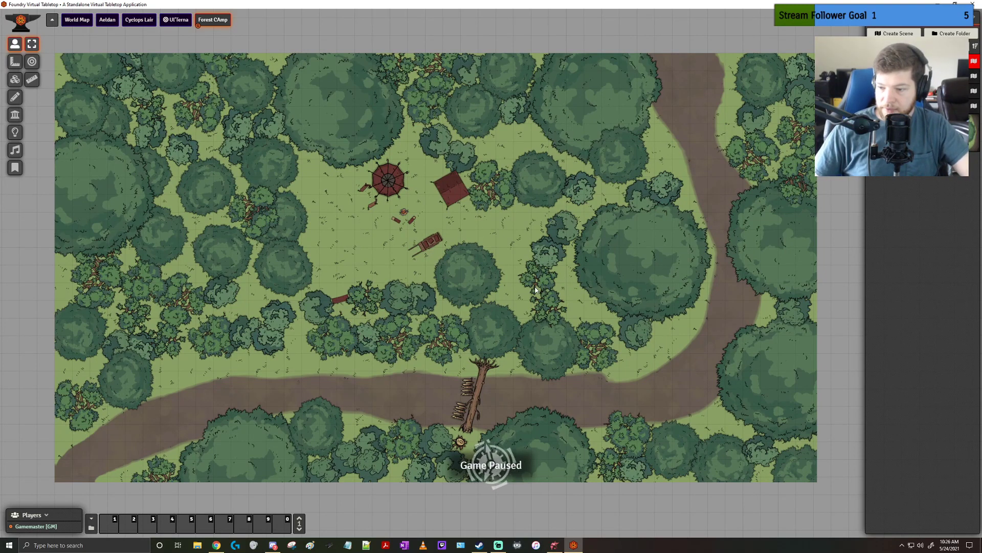
{"action": "left_click_drag", "start_coordinate": [537, 300], "coordinate": [560, 298]}
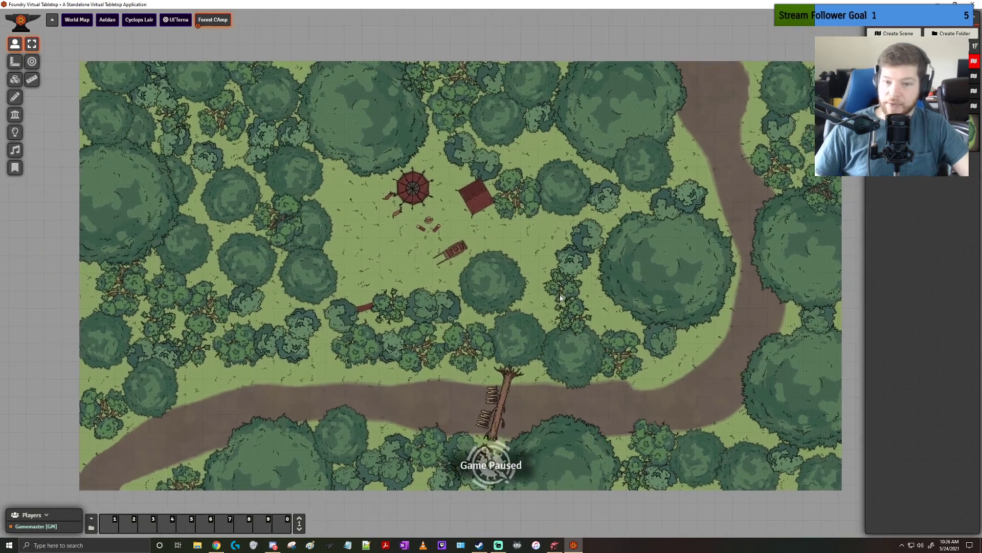
{"action": "scroll", "coordinate": [458, 229], "scroll_direction": "up", "scroll_amount": 5}
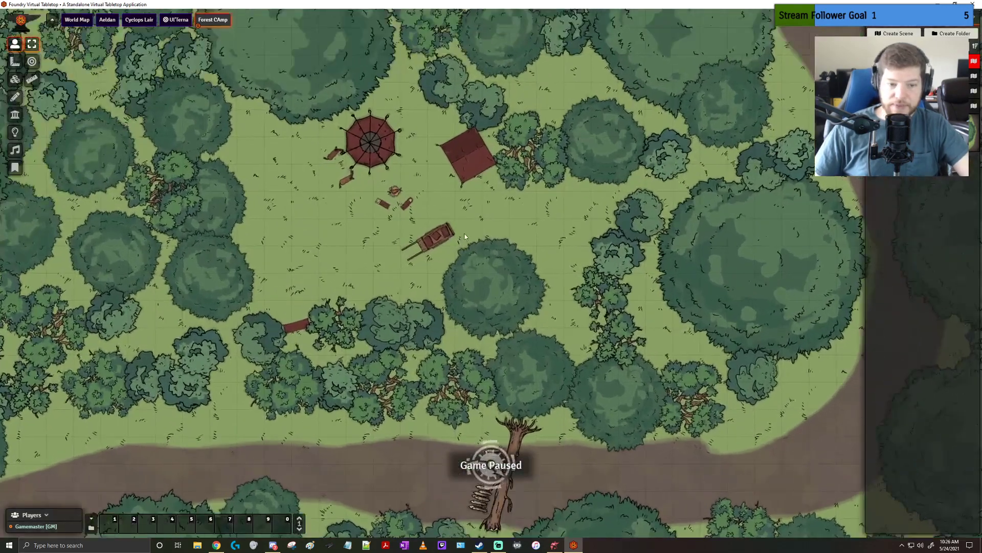
{"action": "scroll", "coordinate": [459, 248], "scroll_direction": "up", "scroll_amount": 10}
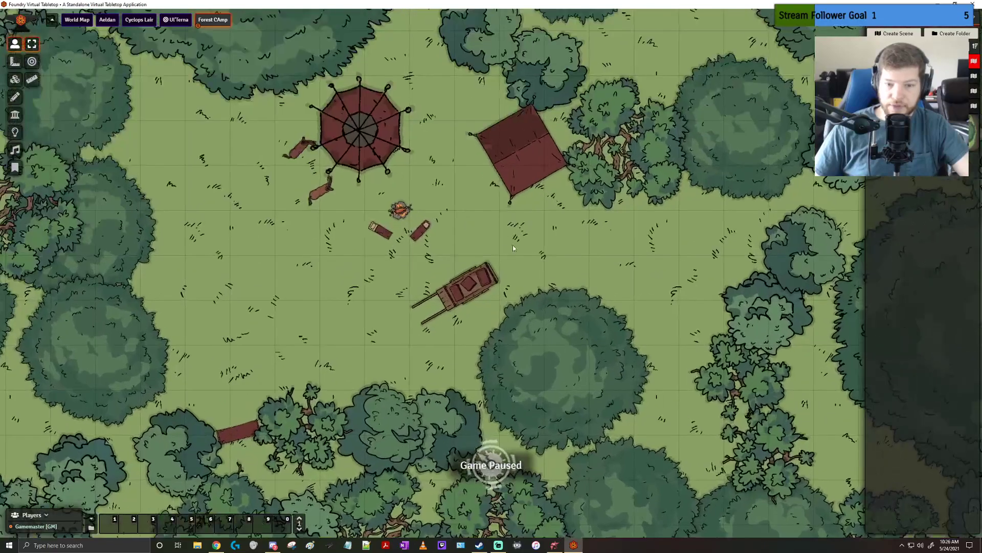
{"action": "left_click_drag", "start_coordinate": [538, 227], "coordinate": [579, 287]}
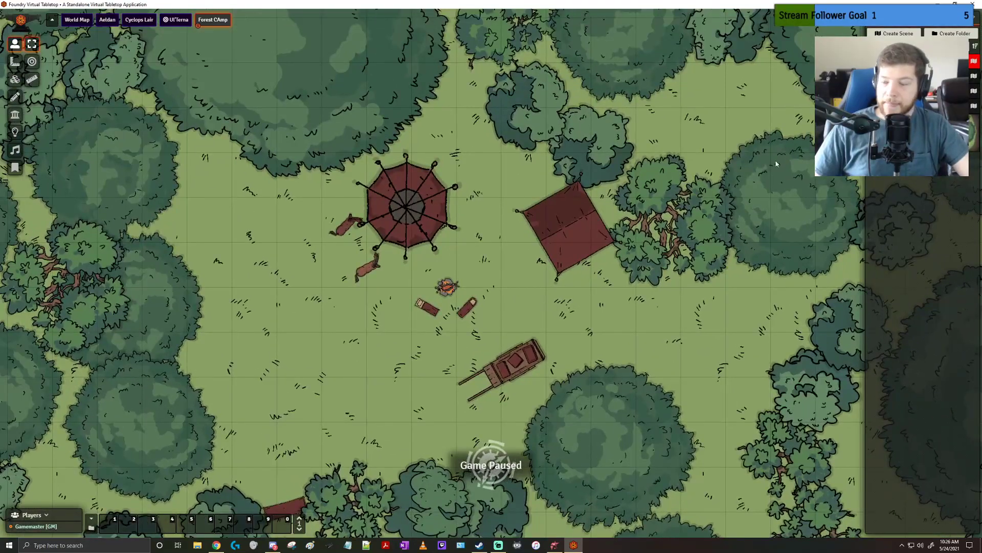
{"action": "scroll", "coordinate": [594, 207], "scroll_direction": "down", "scroll_amount": 4}
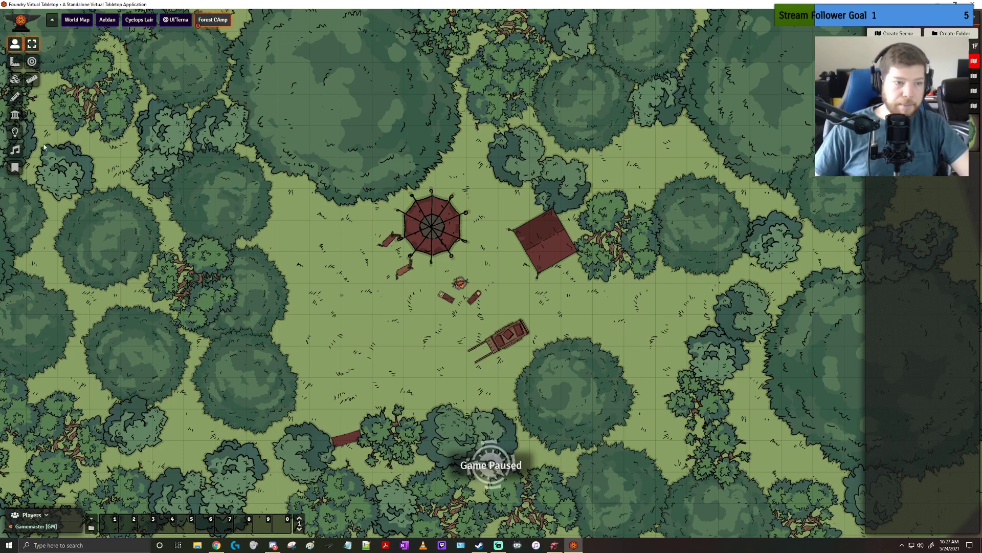
Draw a light source on the campfire with a dim radius of about 6.82 and a bright radius of about 3.41, and check its settings
{"action": "left_click", "coordinate": [15, 132]}
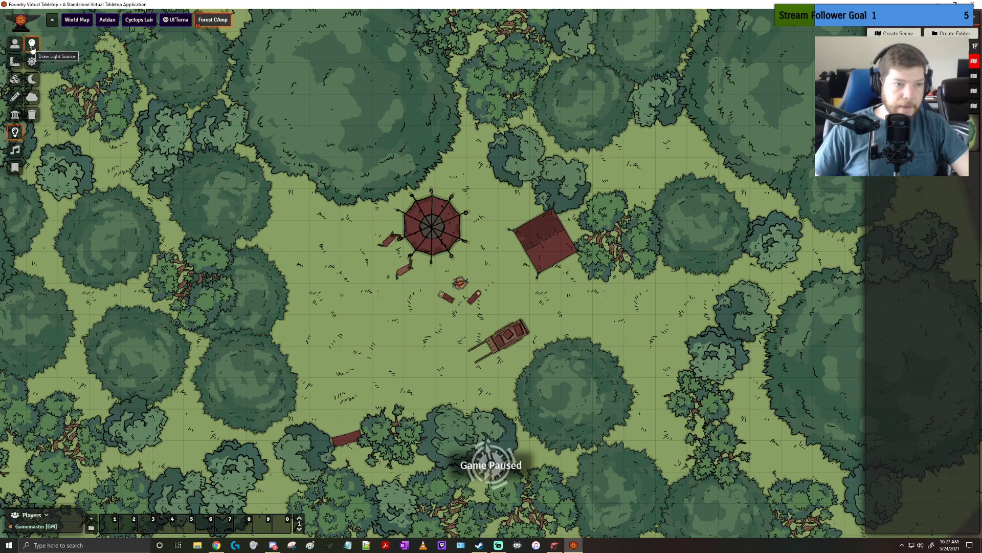
{"action": "left_click_drag", "start_coordinate": [420, 236], "coordinate": [459, 288]}
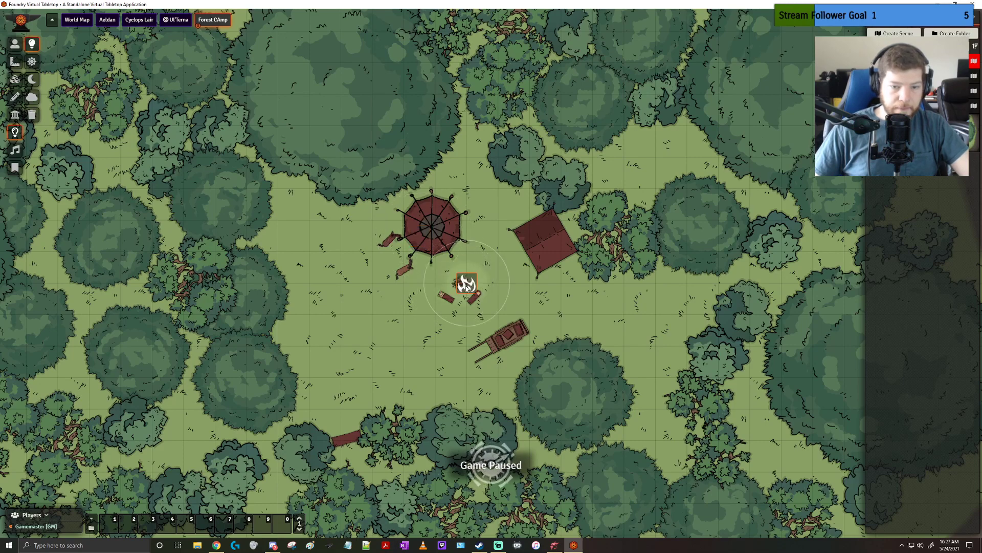
{"action": "double_click", "coordinate": [462, 287]}
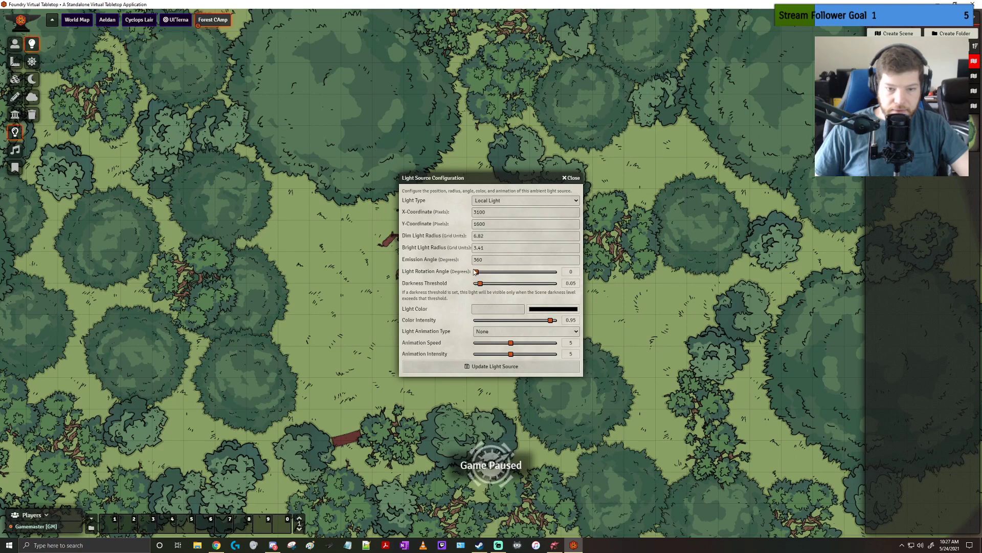
{"action": "left_click", "coordinate": [522, 203]}
{"action": "left_click", "coordinate": [573, 180]}
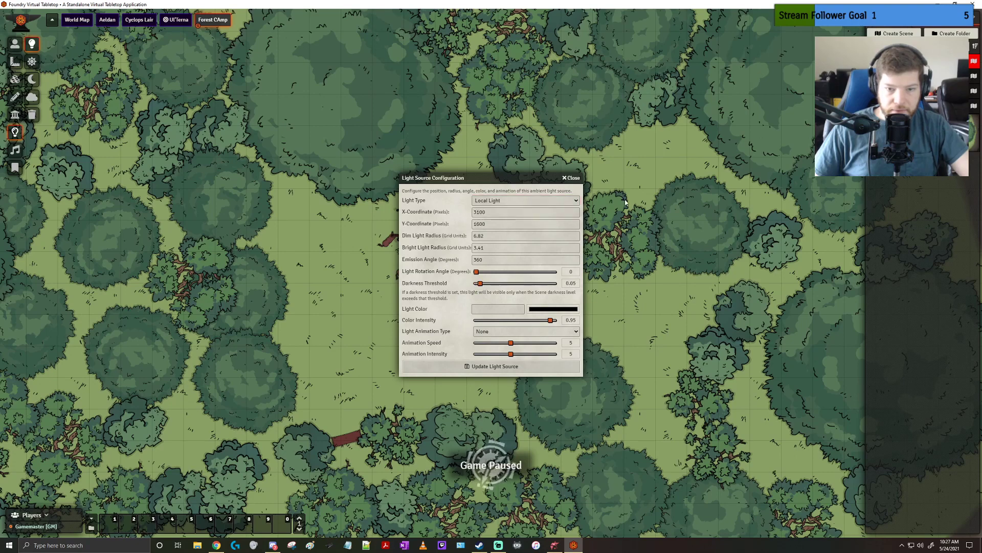
{"action": "left_click", "coordinate": [573, 180]}
{"action": "scroll", "coordinate": [478, 283], "scroll_direction": "up", "scroll_amount": 2}
{"action": "scroll", "coordinate": [478, 283], "scroll_direction": "up", "scroll_amount": 1}
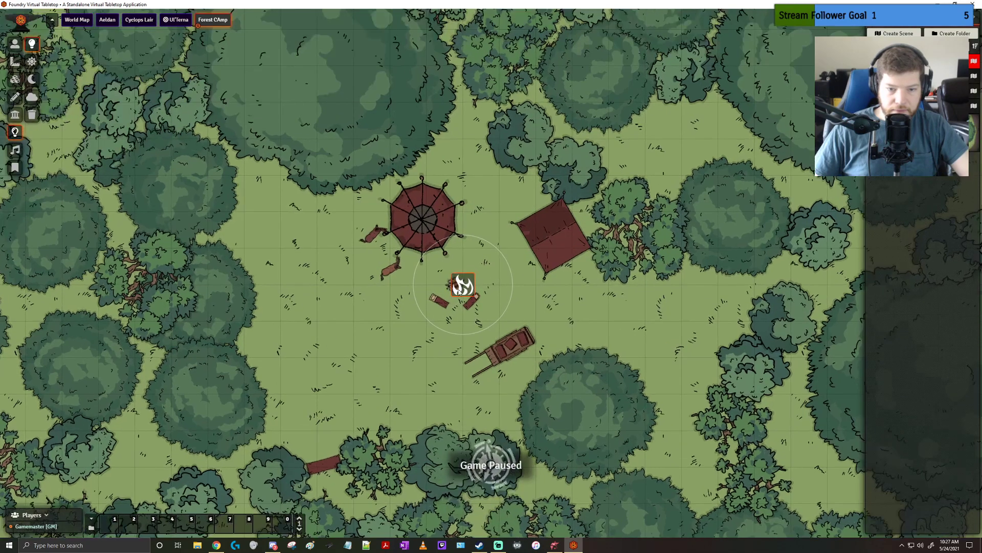
{"action": "right_click", "coordinate": [459, 290]}
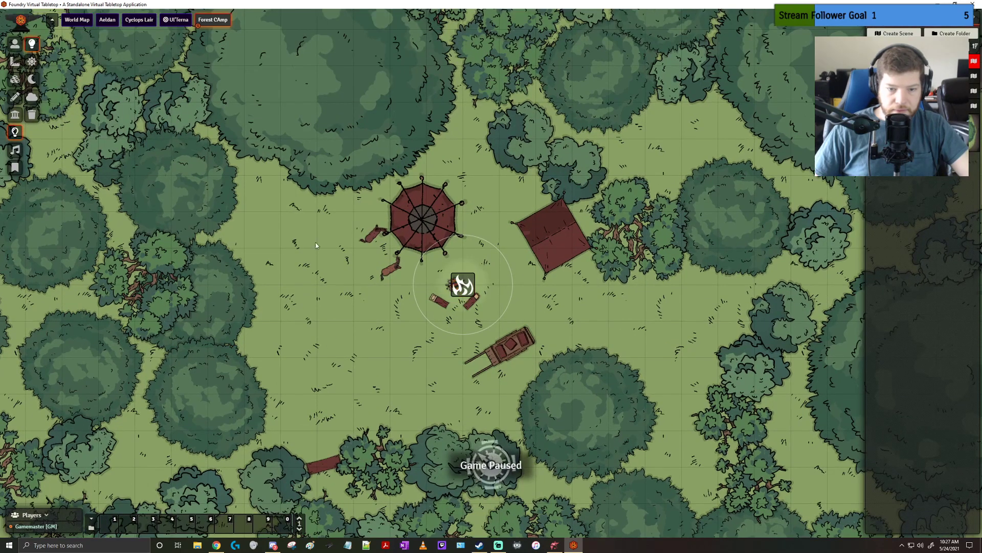
Try out the rotation angle, darkness threshold and light color options in the campfire light's configuration
{"action": "double_click", "coordinate": [460, 288]}
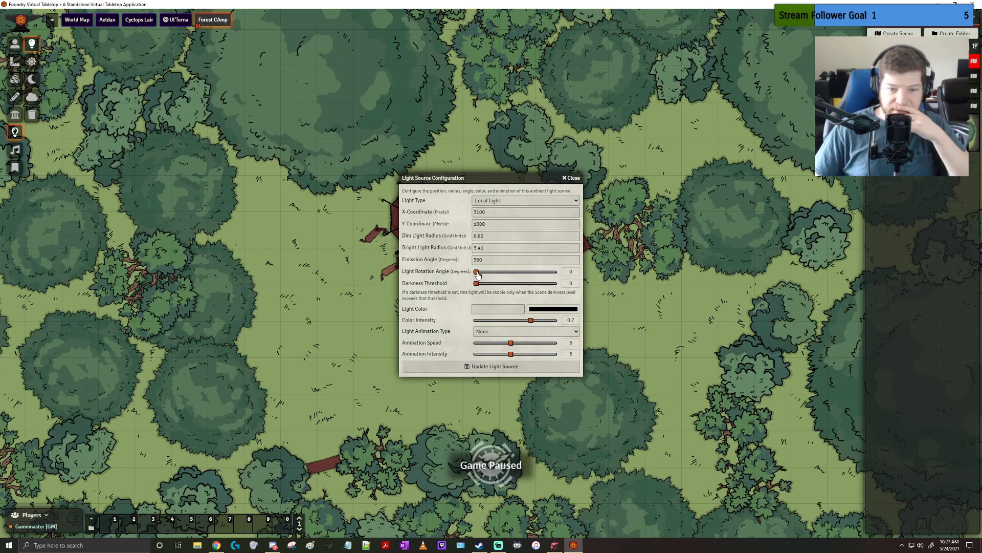
{"action": "left_click", "coordinate": [490, 272]}
{"action": "left_click_drag", "start_coordinate": [489, 175], "coordinate": [644, 159]}
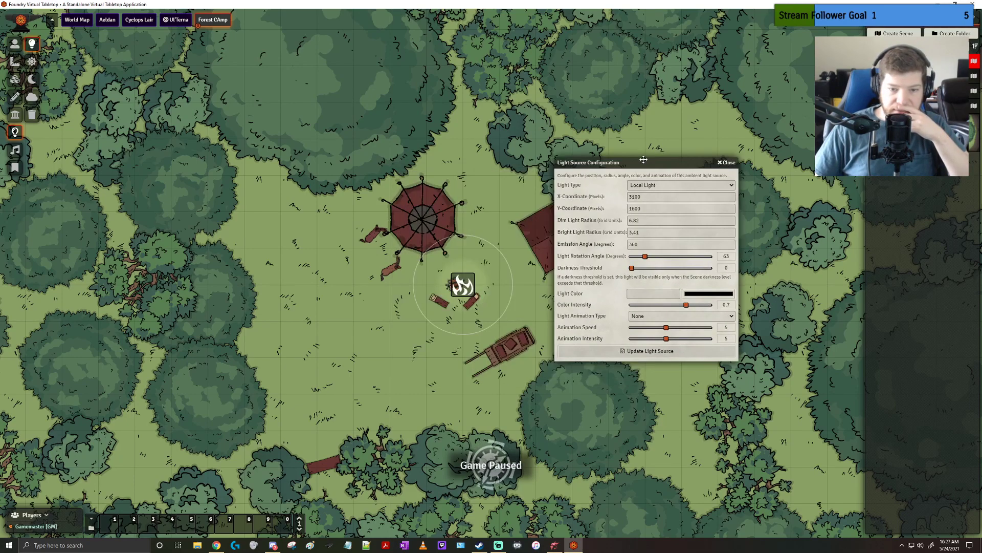
{"action": "left_click_drag", "start_coordinate": [639, 261], "coordinate": [631, 266]}
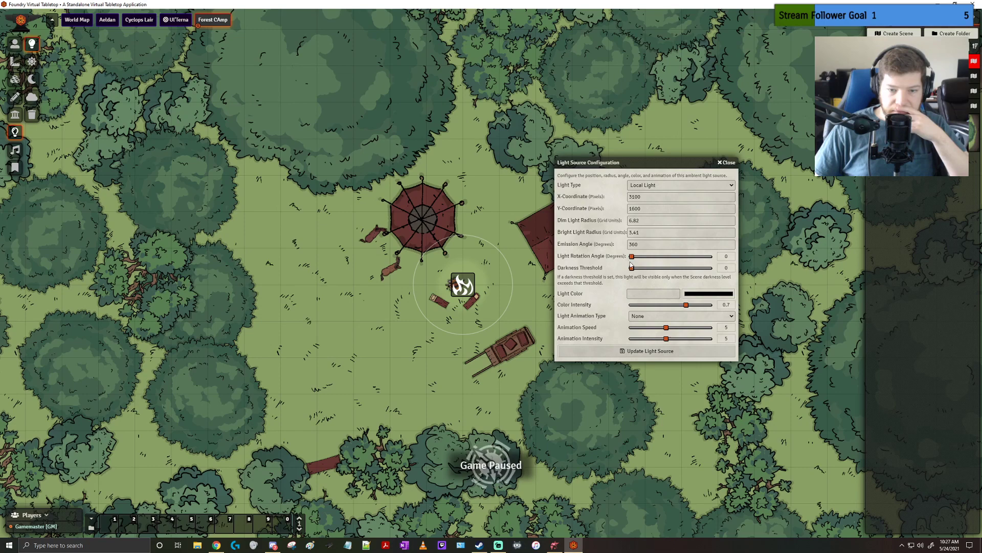
{"action": "left_click", "coordinate": [663, 269]}
{"action": "left_click", "coordinate": [632, 268]}
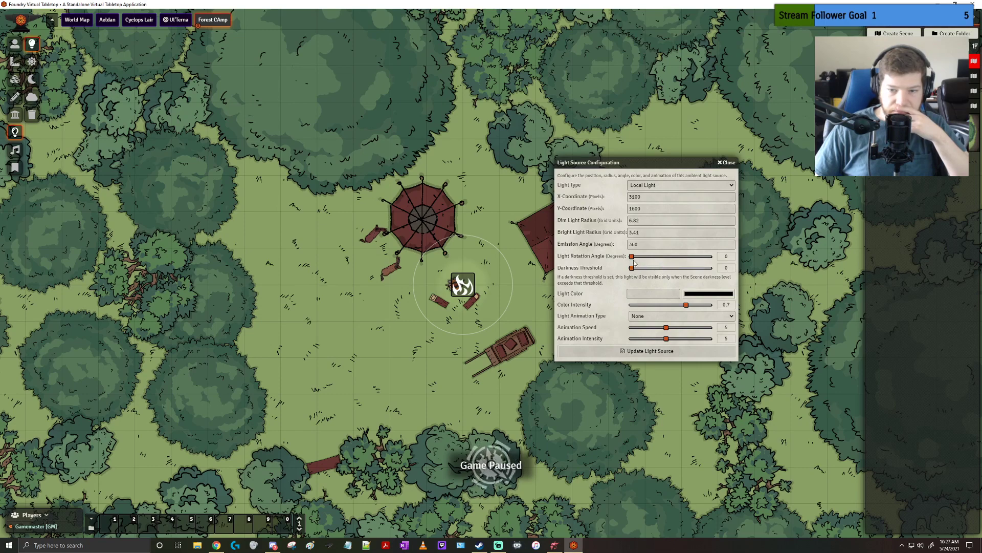
{"action": "left_click", "coordinate": [696, 295]}
{"action": "left_click", "coordinate": [748, 360]}
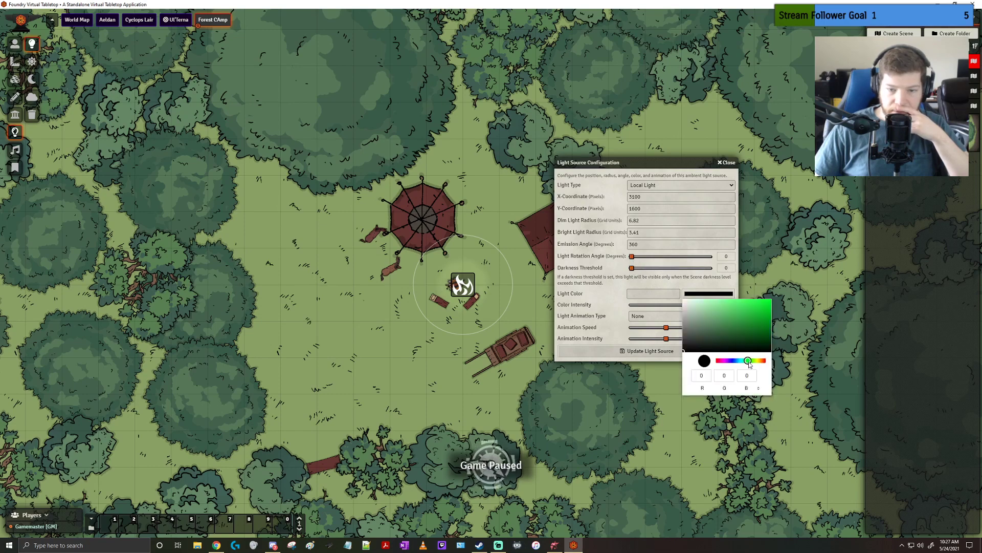
{"action": "left_click", "coordinate": [616, 303]}
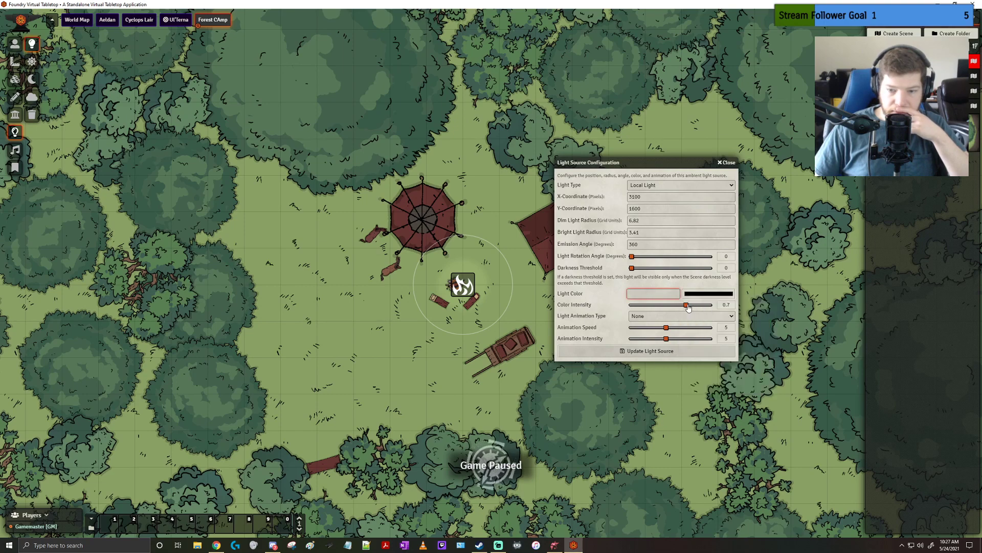
Try a color intensity of 1 and the Torch animation type for the campfire light
{"action": "left_click_drag", "start_coordinate": [688, 305], "coordinate": [702, 306]}
{"action": "left_click", "coordinate": [667, 319]}
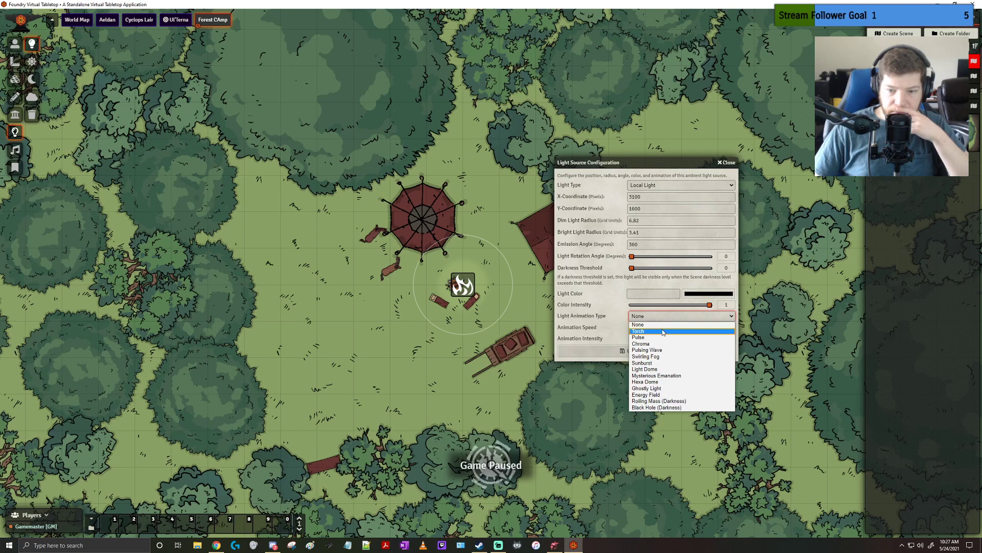
{"action": "left_click", "coordinate": [664, 332]}
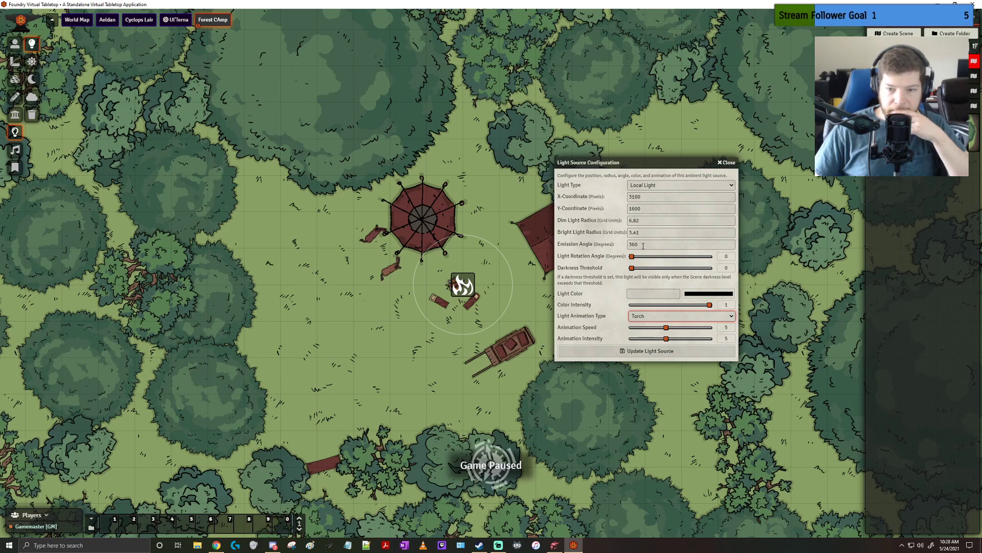
{"action": "double_click", "coordinate": [643, 245]}
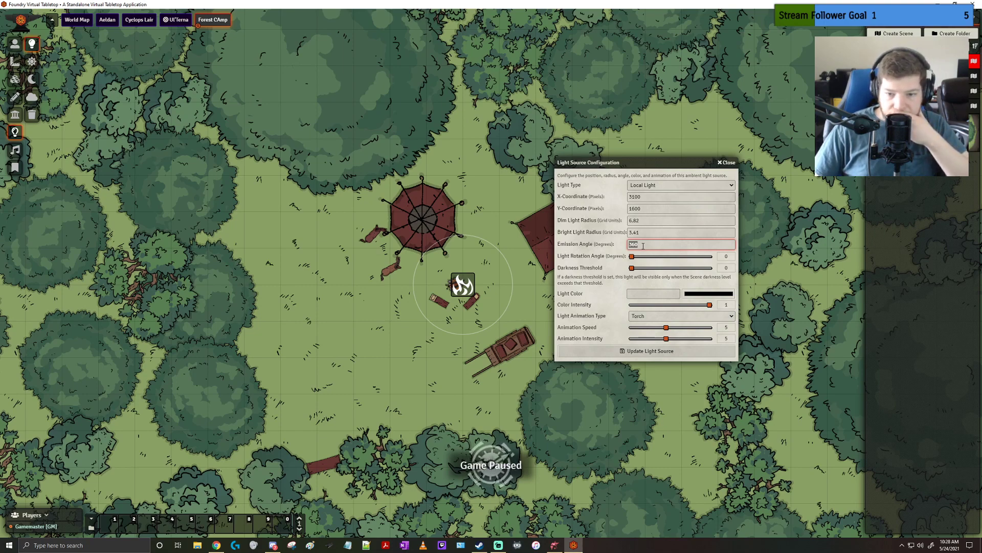
Transition the scene to darkness, close the light configuration without saving, and view the lit campfire without light markers
{"action": "left_click", "coordinate": [32, 79]}
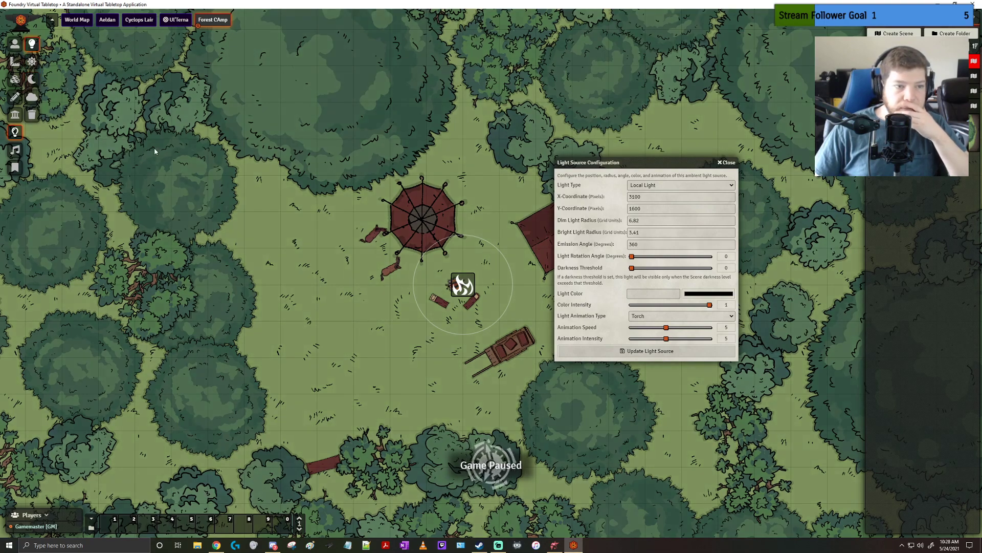
{"action": "left_click", "coordinate": [724, 163]}
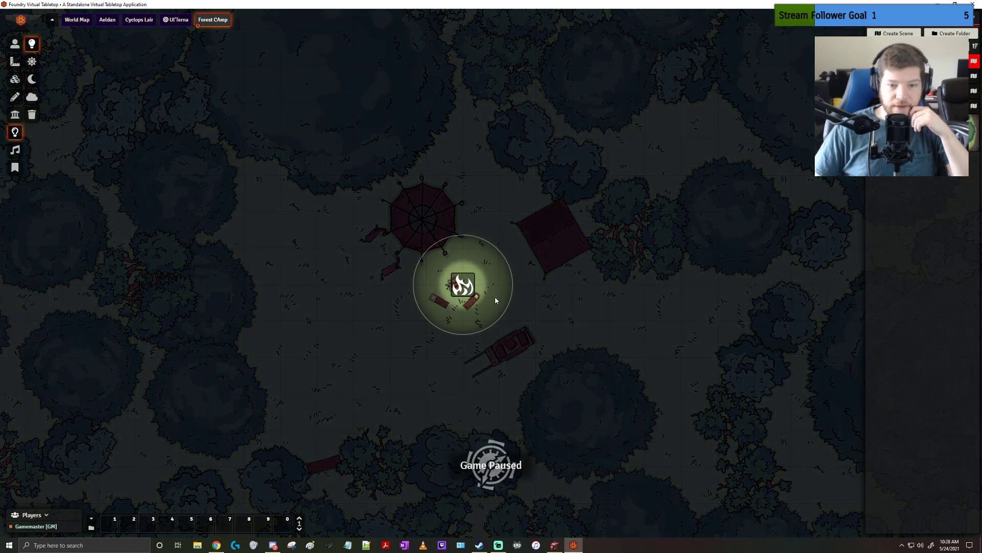
{"action": "left_click", "coordinate": [15, 44]}
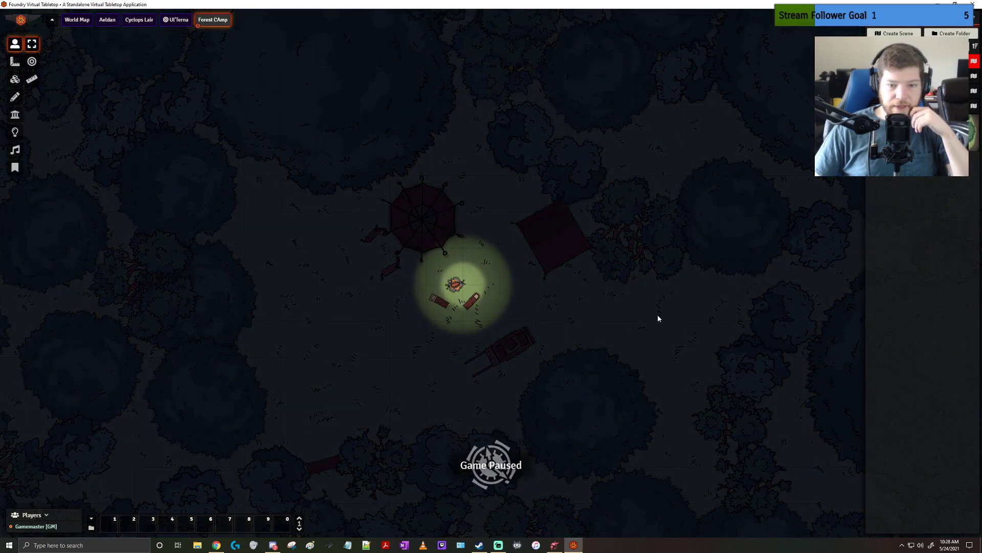
{"action": "left_click_drag", "start_coordinate": [598, 304], "coordinate": [648, 324]}
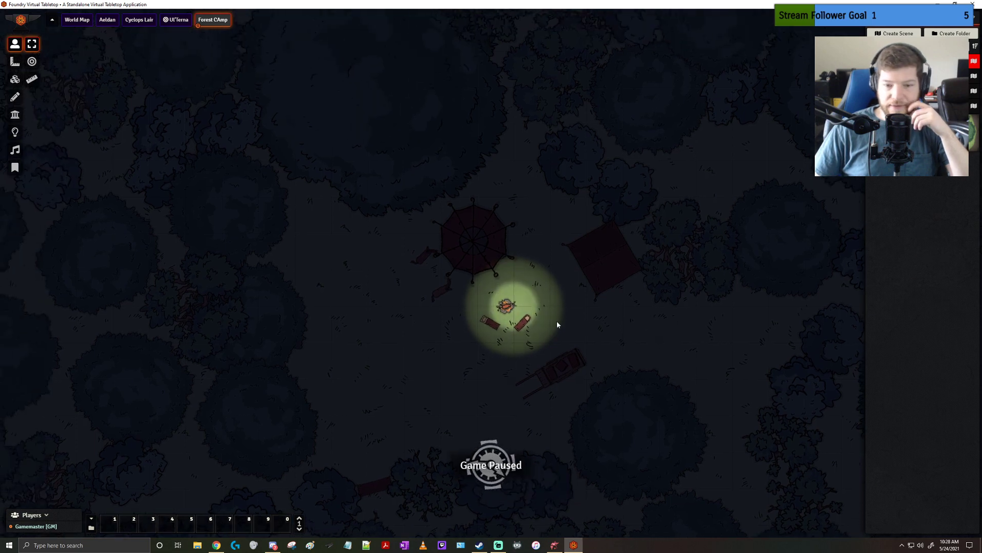
Set the campfire light's animation speed to 3 and update the light source
{"action": "left_click", "coordinate": [15, 131]}
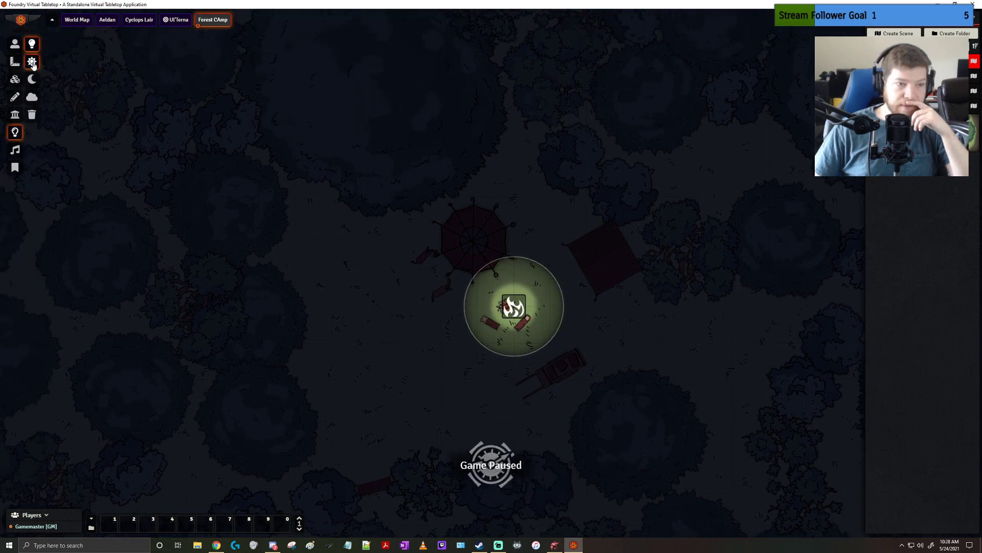
{"action": "double_click", "coordinate": [514, 306]}
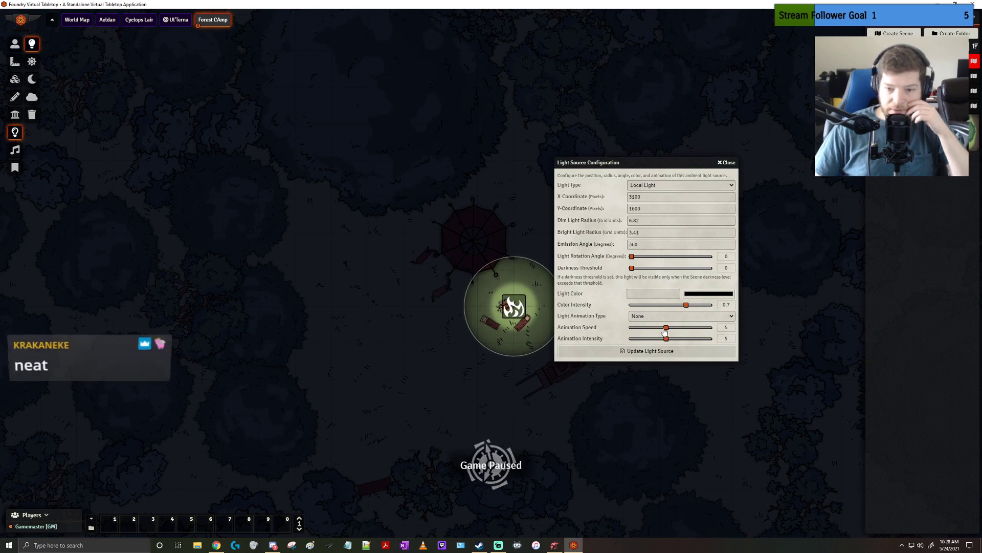
{"action": "left_click_drag", "start_coordinate": [665, 330], "coordinate": [632, 336]}
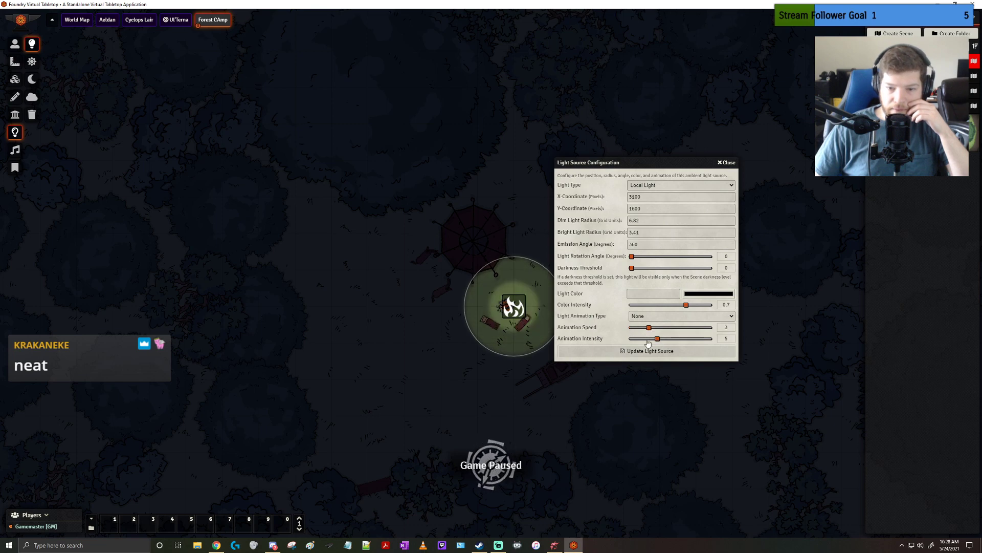
{"action": "left_click", "coordinate": [659, 352]}
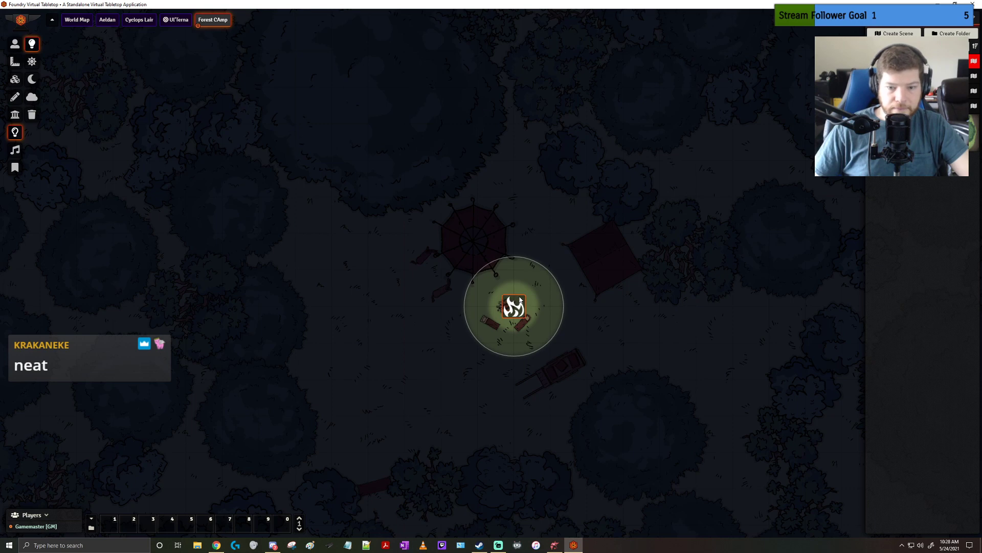
Set the campfire light's animation type to Torch and its animation speed to 2, and update the light source
{"action": "double_click", "coordinate": [515, 306]}
{"action": "left_click", "coordinate": [646, 315]}
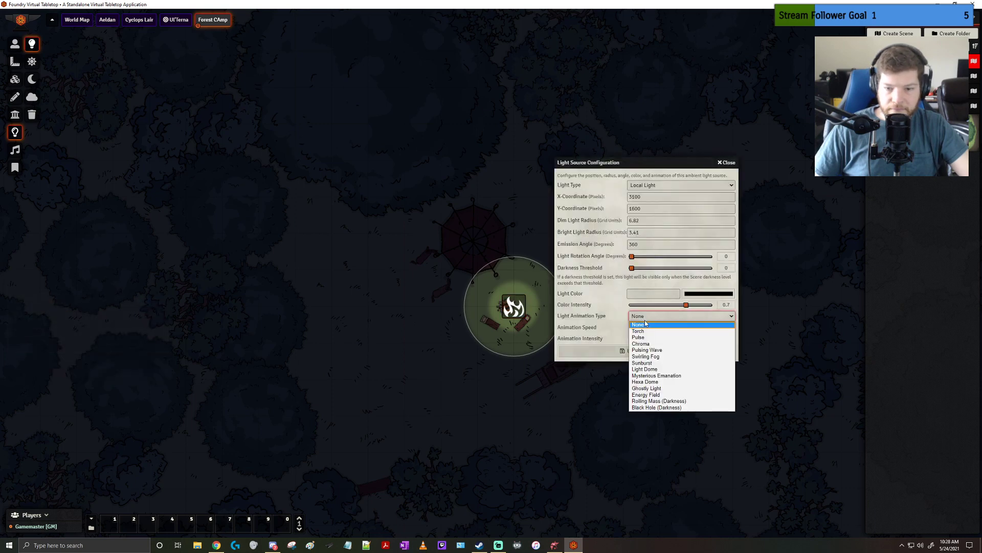
{"action": "left_click", "coordinate": [648, 316]}
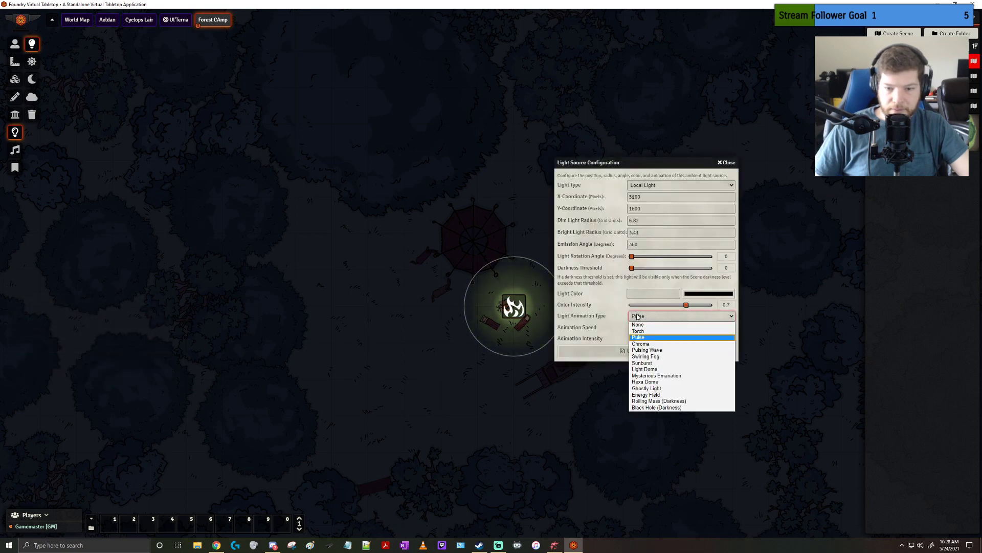
{"action": "left_click", "coordinate": [652, 332]}
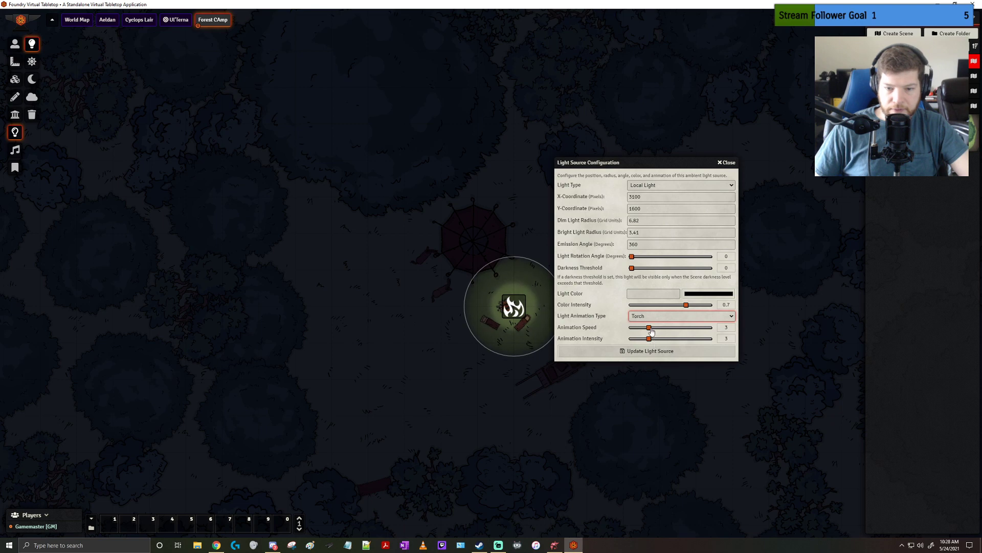
{"action": "left_click_drag", "start_coordinate": [649, 328], "coordinate": [643, 329]}
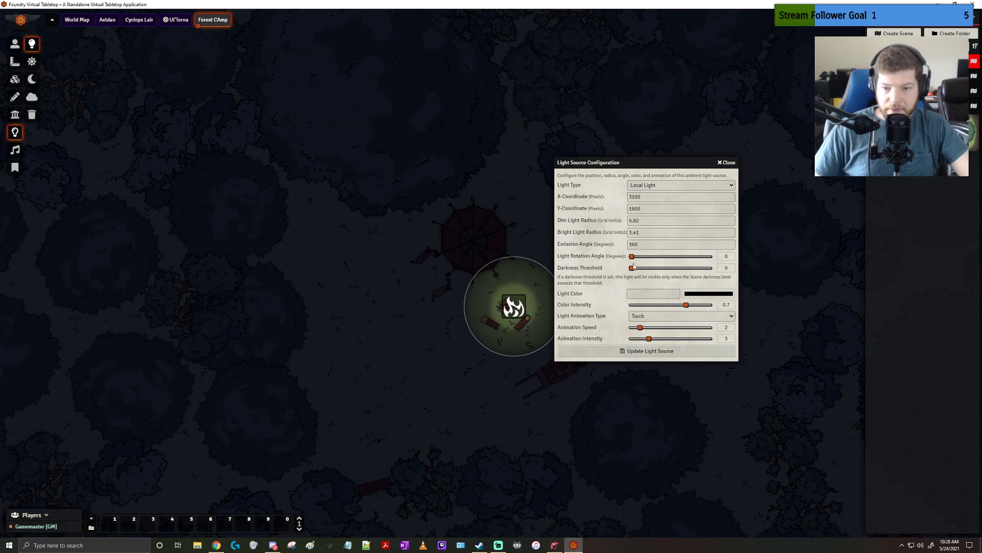
{"action": "left_click", "coordinate": [690, 294]}
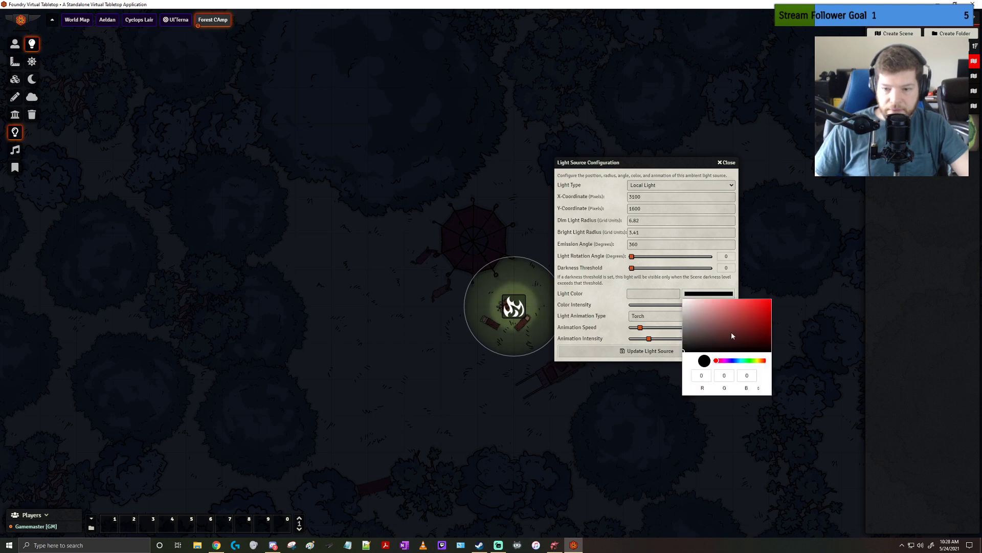
{"action": "left_click", "coordinate": [748, 359]}
{"action": "left_click", "coordinate": [622, 336]}
{"action": "left_click", "coordinate": [631, 346]}
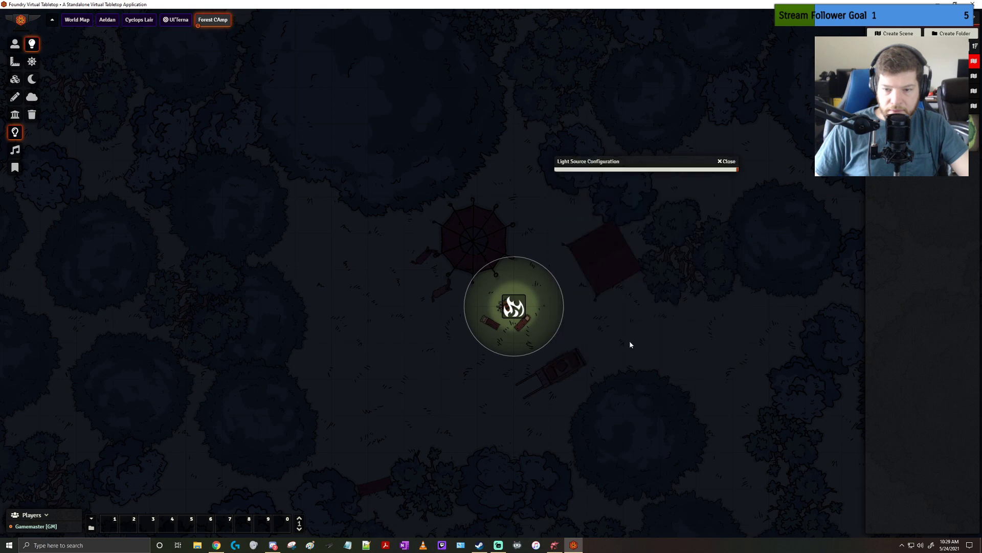
Give the campfire light the green color #36bf46 and update the light source
{"action": "double_click", "coordinate": [514, 307]}
{"action": "left_click", "coordinate": [694, 295]}
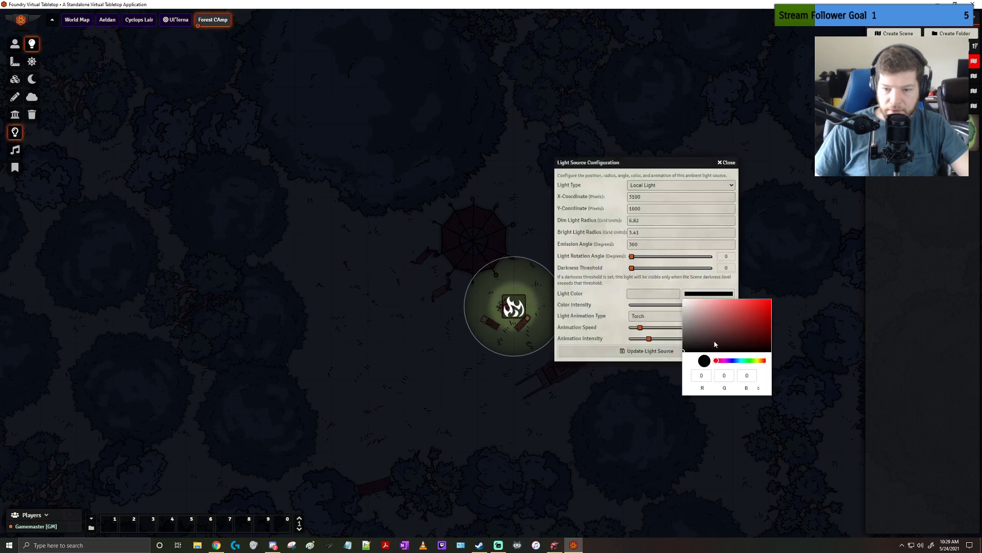
{"action": "left_click", "coordinate": [740, 343]}
{"action": "left_click", "coordinate": [749, 361]}
{"action": "left_click_drag", "start_coordinate": [756, 317], "coordinate": [751, 315]}
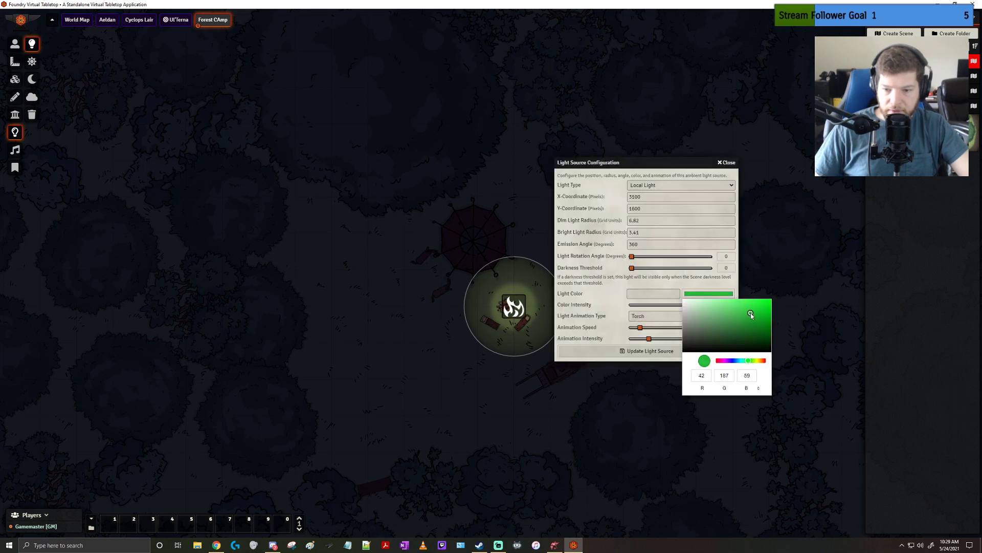
{"action": "left_click", "coordinate": [661, 352]}
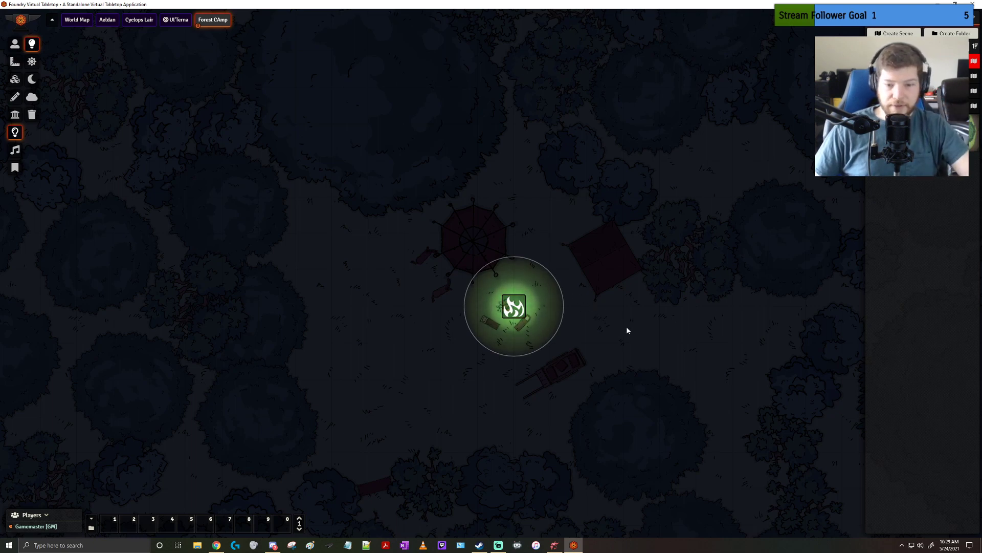
Set the campfire light's rotation angle to 314 degrees and update the light source
{"action": "double_click", "coordinate": [488, 298]}
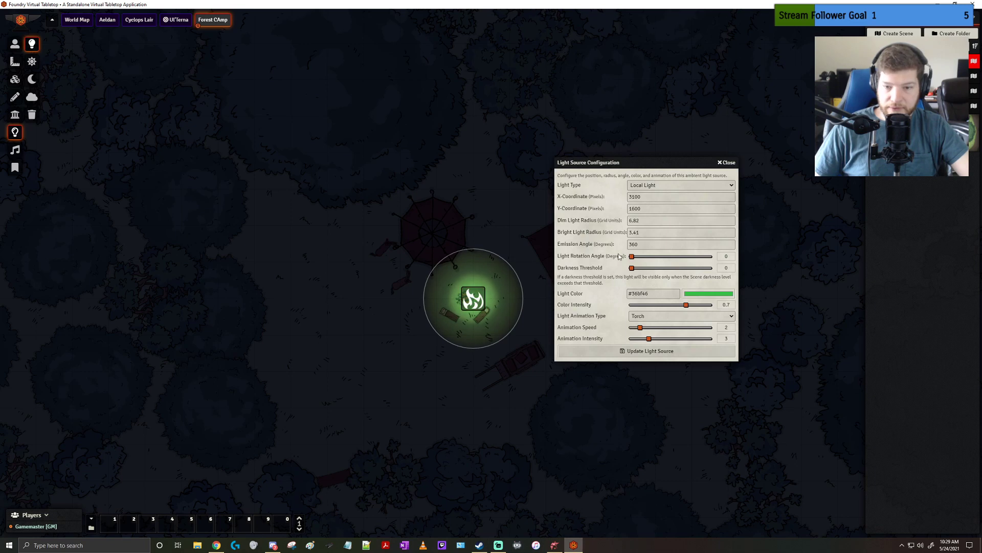
{"action": "left_click_drag", "start_coordinate": [633, 257], "coordinate": [672, 260]}
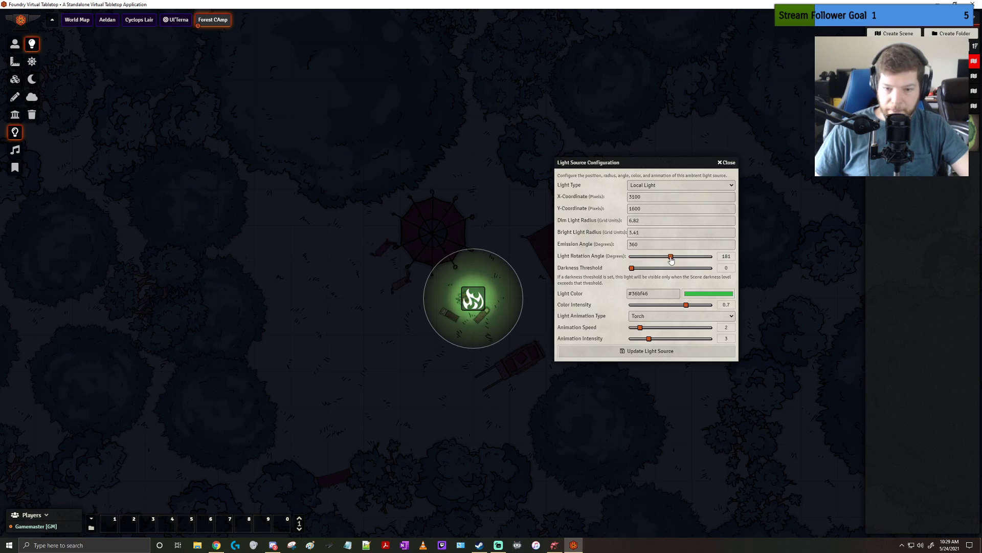
{"action": "left_click", "coordinate": [666, 350]}
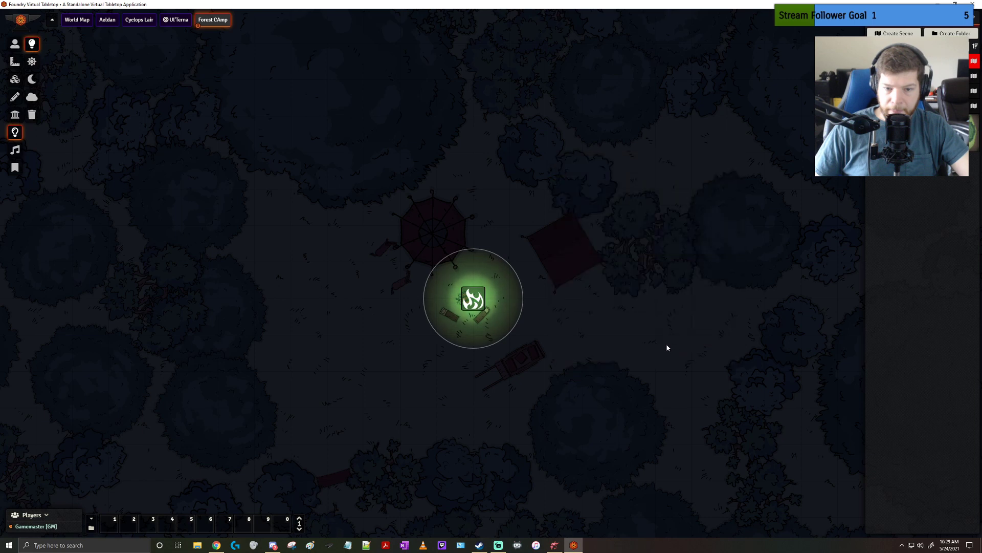
Try a bright light radius of 10 for the campfire light
{"action": "double_click", "coordinate": [480, 298]}
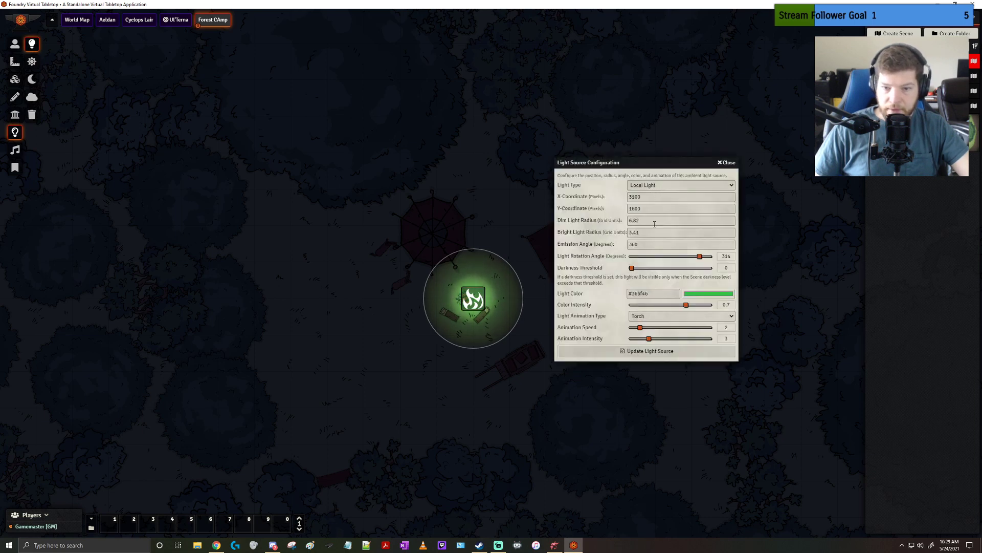
{"action": "double_click", "coordinate": [633, 232]}
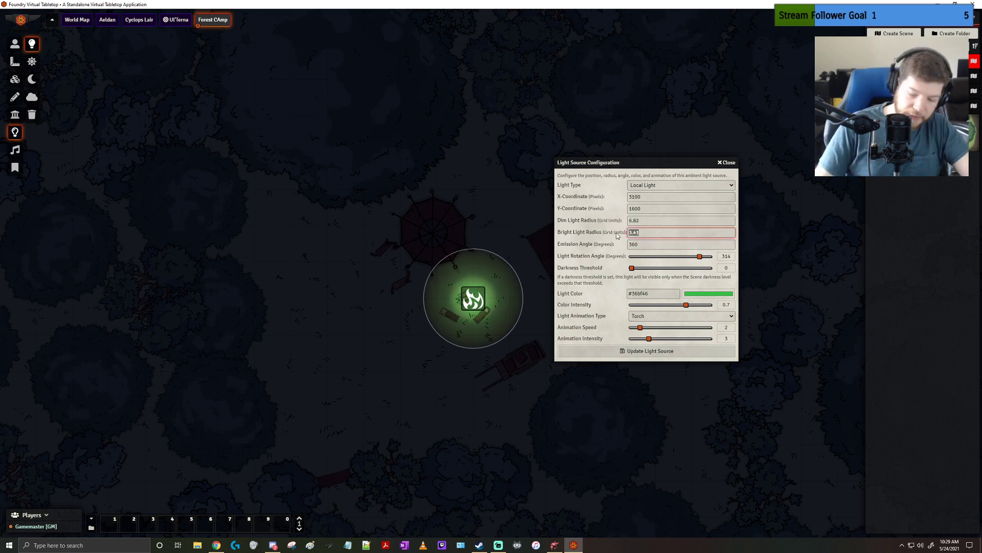
{"action": "type", "text": "5"}
{"action": "key", "text": "Return"}
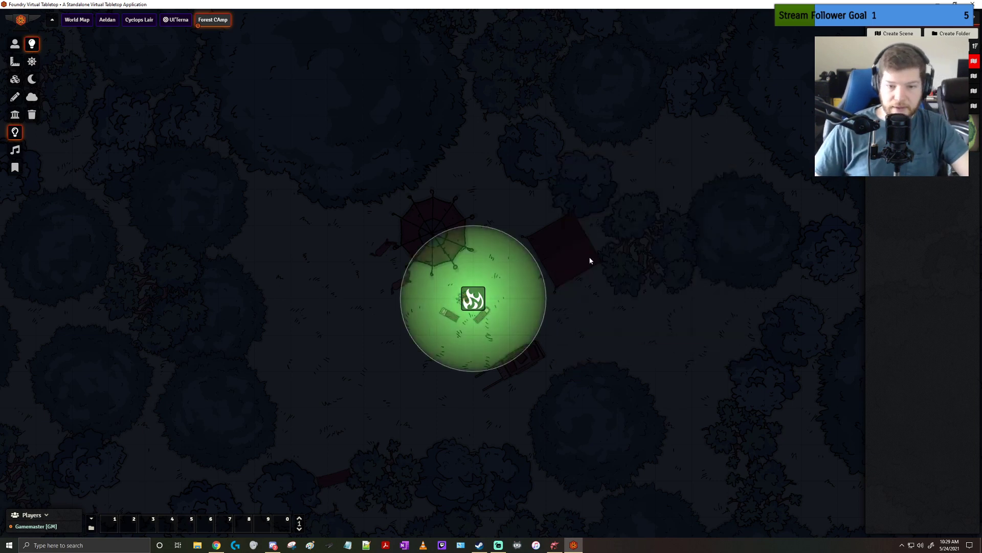
Set the campfire light's bright radius to 5 inside a larger dim radius and update the light source
{"action": "double_click", "coordinate": [474, 302]}
{"action": "double_click", "coordinate": [645, 233]}
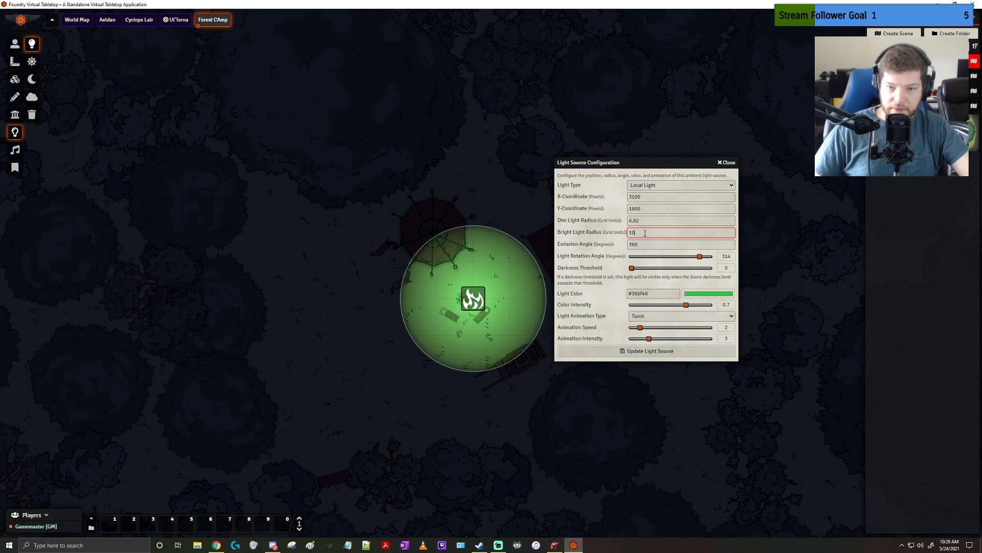
{"action": "type", "text": "5"}
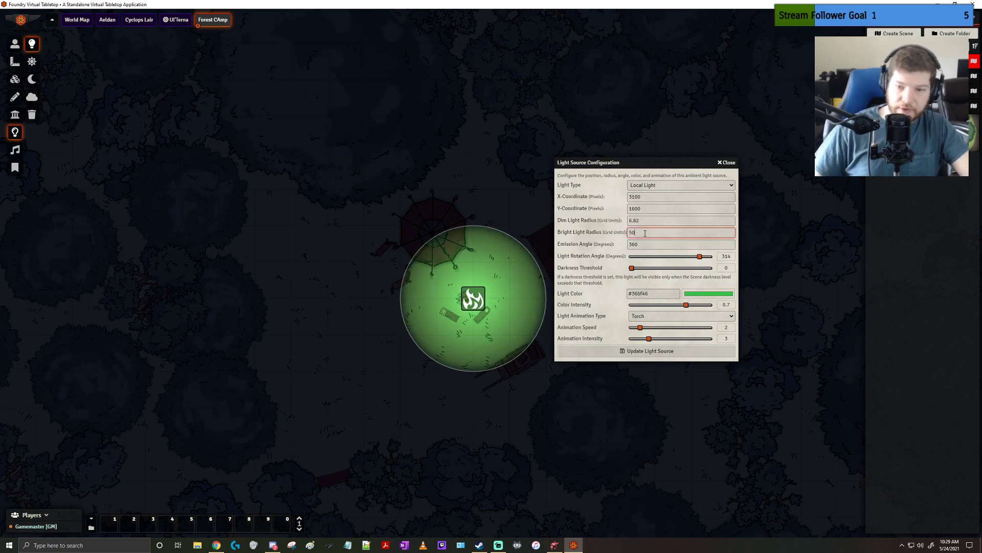
{"action": "key", "text": "Return"}
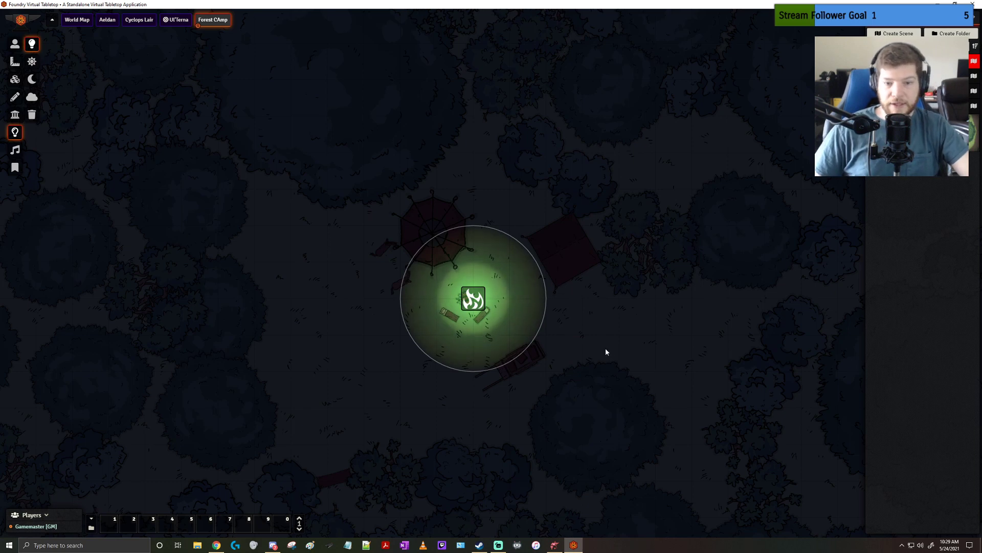
Draw three connected wall segments along the lower and lower-left edges of the round tent beside the campfire
{"action": "left_click", "coordinate": [15, 96]}
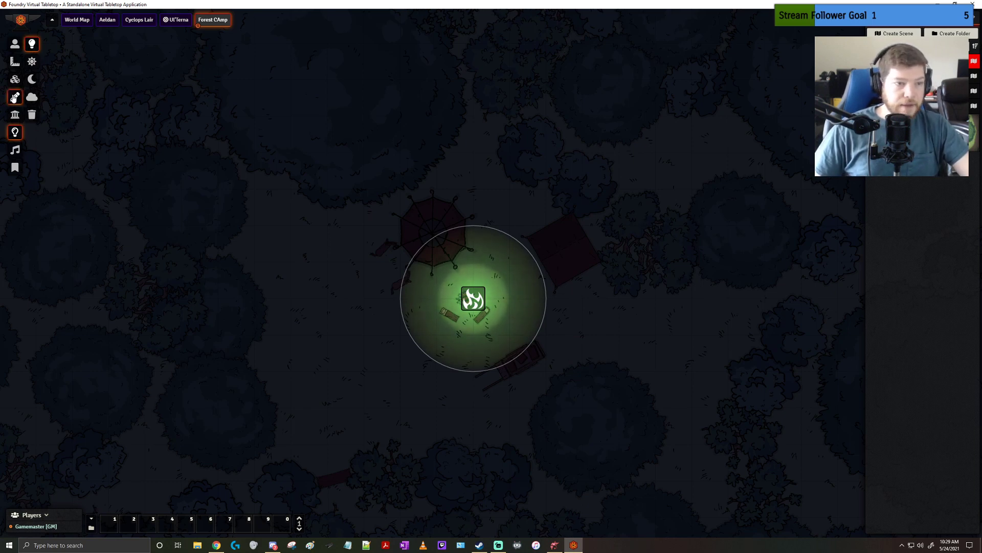
{"action": "left_click", "coordinate": [15, 115]}
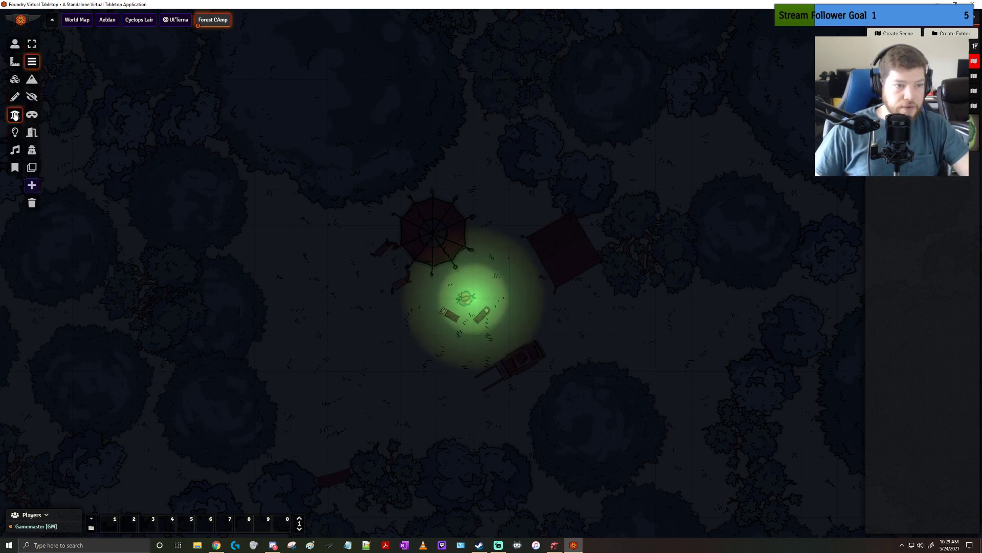
{"action": "left_click", "coordinate": [32, 62]}
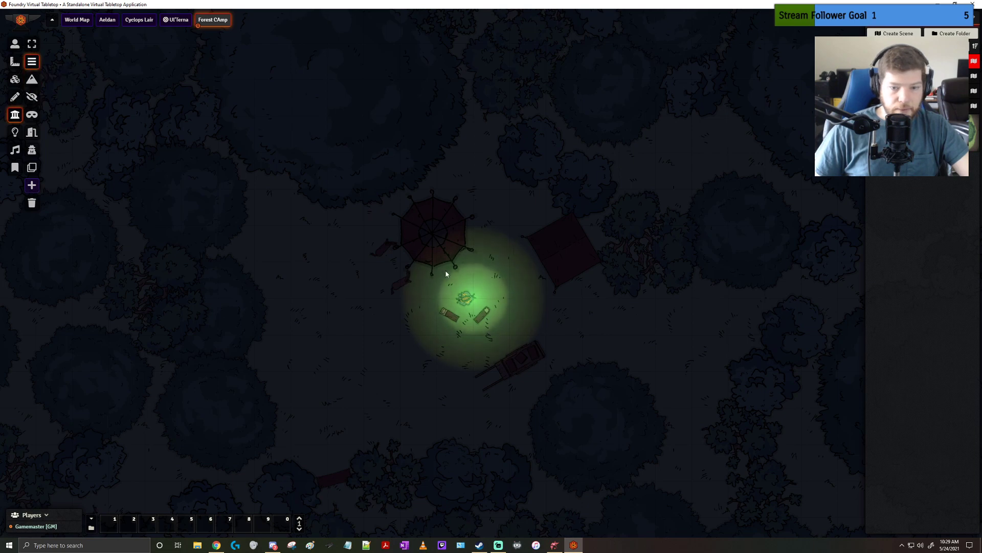
{"action": "left_click_drag", "start_coordinate": [451, 262], "coordinate": [413, 258]}
{"action": "key", "text": "ctrl+z"}
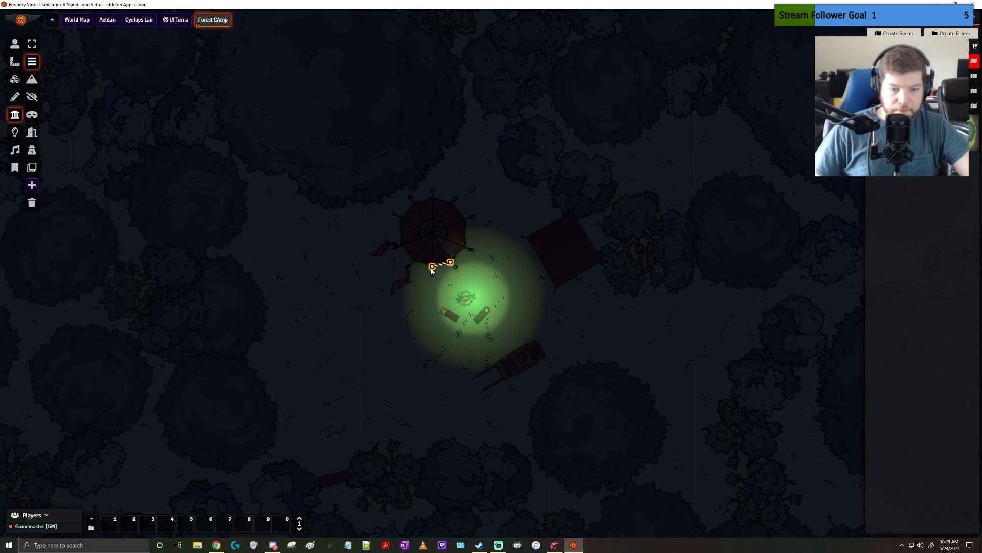
{"action": "scroll", "coordinate": [431, 269], "scroll_direction": "up", "scroll_amount": 10}
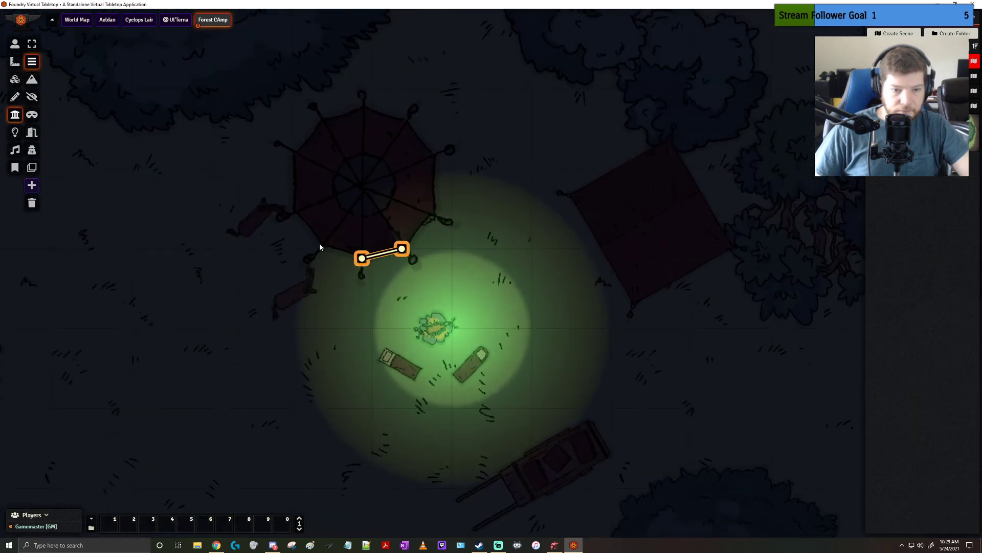
{"action": "left_click_drag", "start_coordinate": [322, 249], "coordinate": [361, 258]}
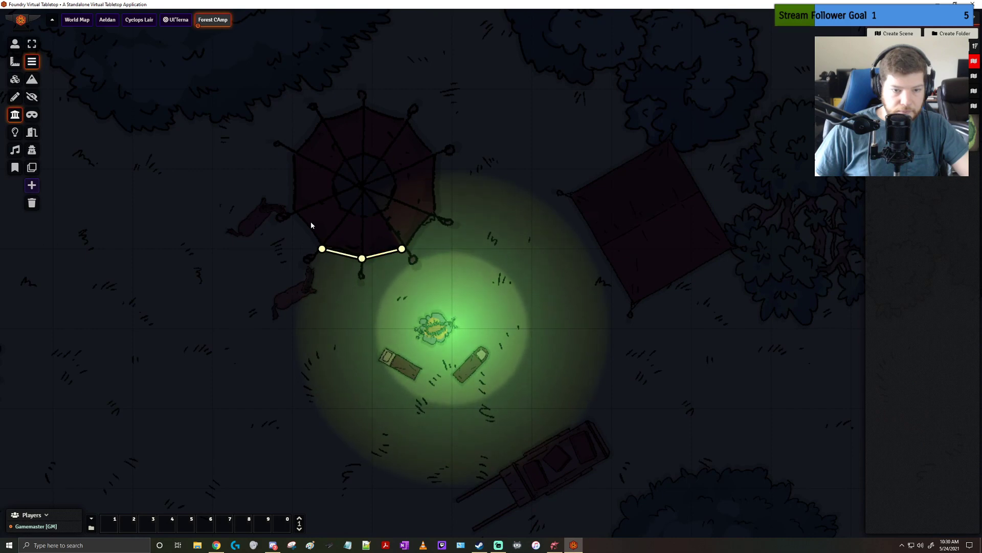
{"action": "left_click_drag", "start_coordinate": [302, 209], "coordinate": [321, 249]}
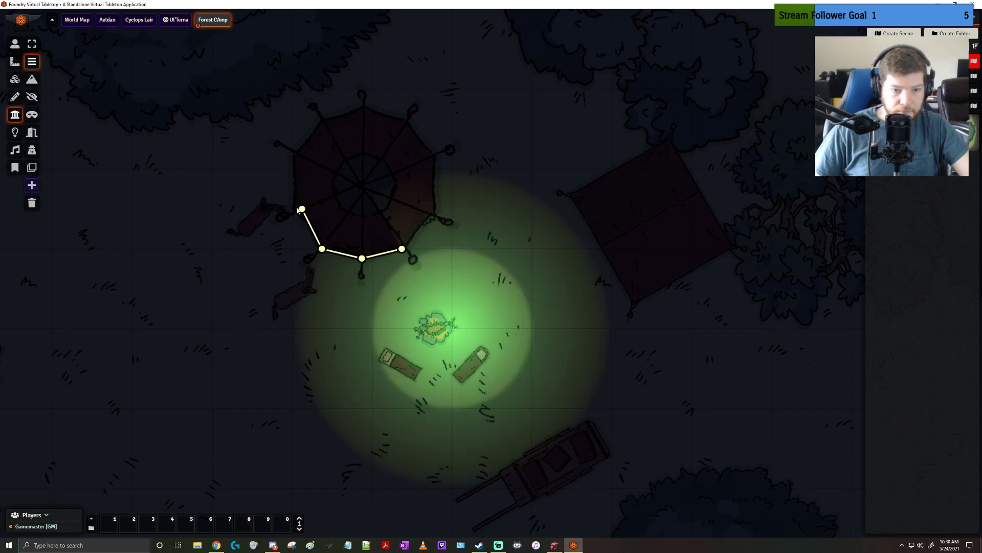
{"action": "left_click", "coordinate": [303, 211]}
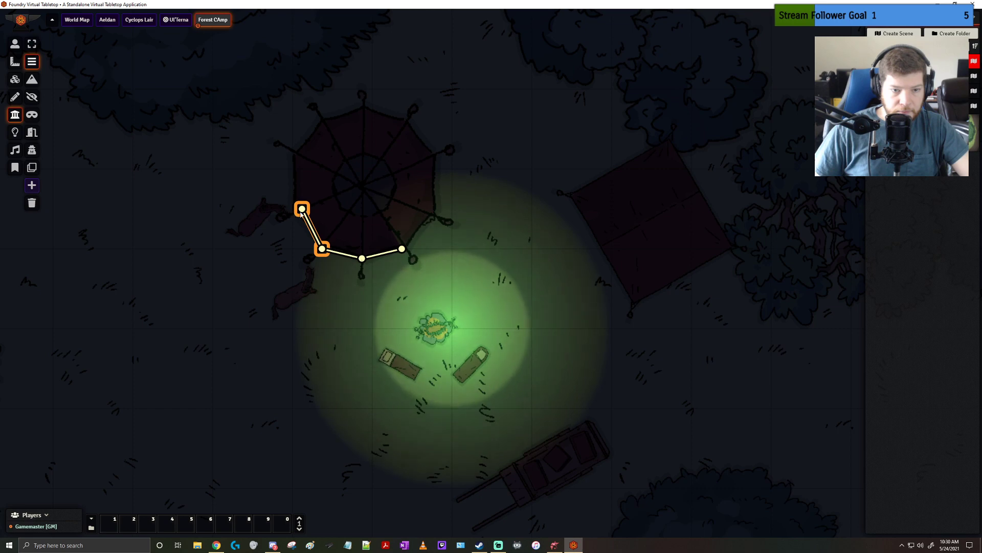
Continue the walls along the round tent's right, upper and left edges to close its outline
{"action": "mouse_move", "coordinate": [402, 250]}
{"action": "left_mouse_down"}
{"action": "mouse_move", "coordinate": [433, 224]}
{"action": "mouse_move", "coordinate": [402, 249]}
{"action": "left_mouse_up"}
{"action": "key", "text": "ctrl+z"}
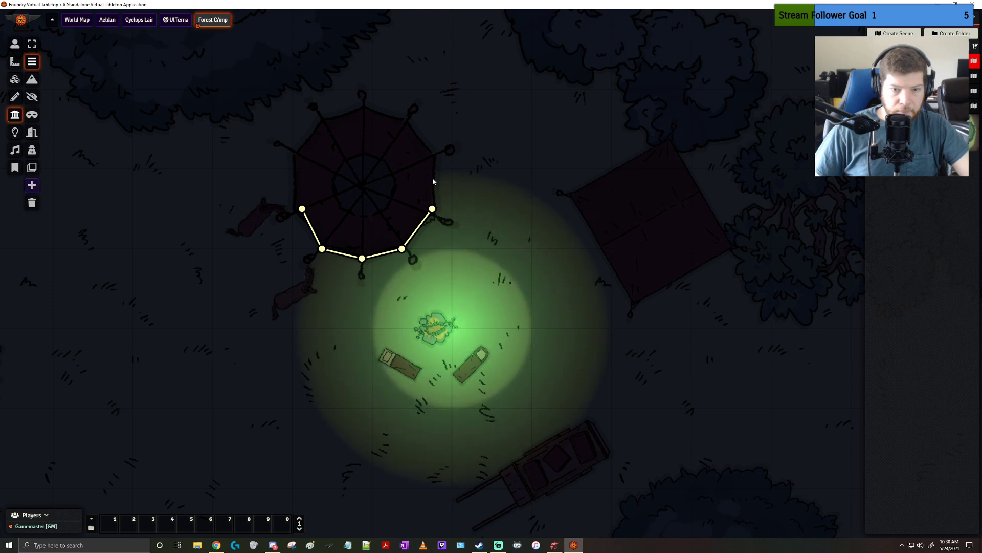
{"action": "left_click_drag", "start_coordinate": [432, 159], "coordinate": [433, 211]}
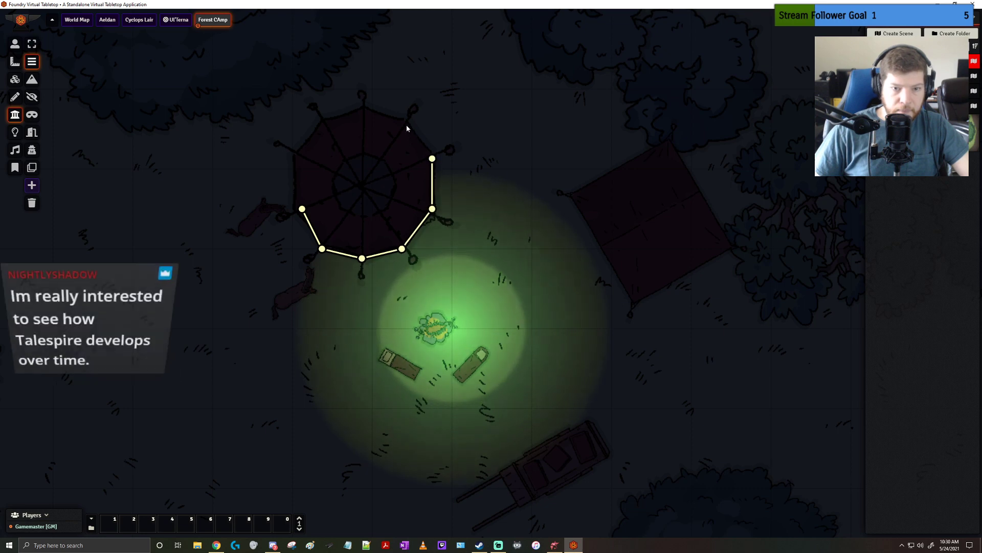
{"action": "left_click_drag", "start_coordinate": [432, 159], "coordinate": [413, 129]}
{"action": "left_click_drag", "start_coordinate": [363, 109], "coordinate": [411, 129]}
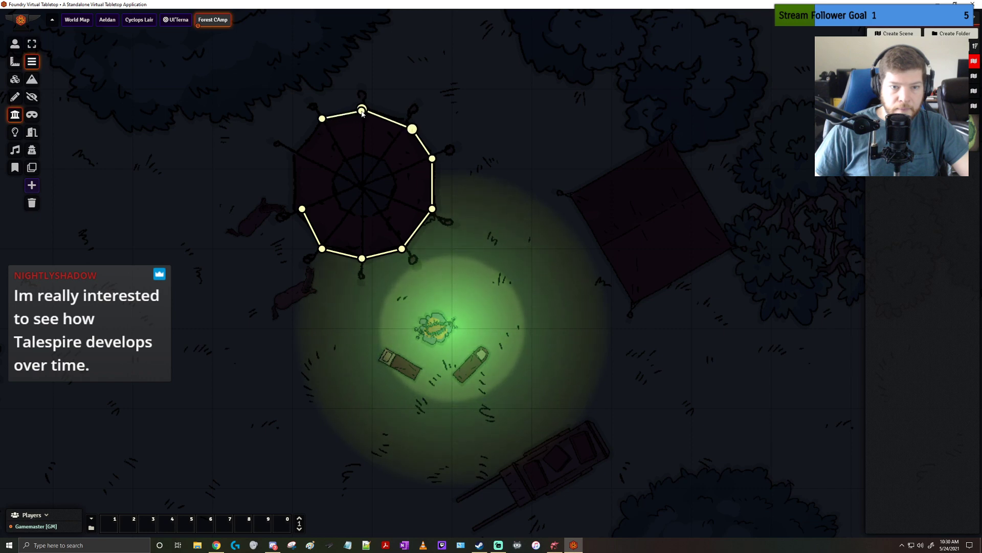
{"action": "left_click_drag", "start_coordinate": [362, 109], "coordinate": [301, 209]}
{"action": "left_click", "coordinate": [295, 166]}
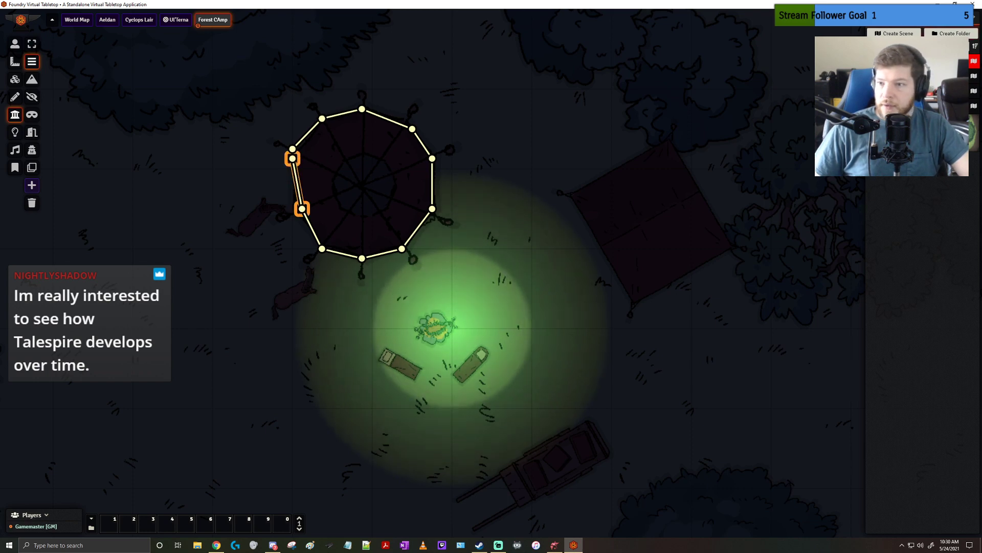
Place the Chit token beside the campfire and select it to examine how the tent walls block its vision
{"action": "left_click", "coordinate": [903, 18]}
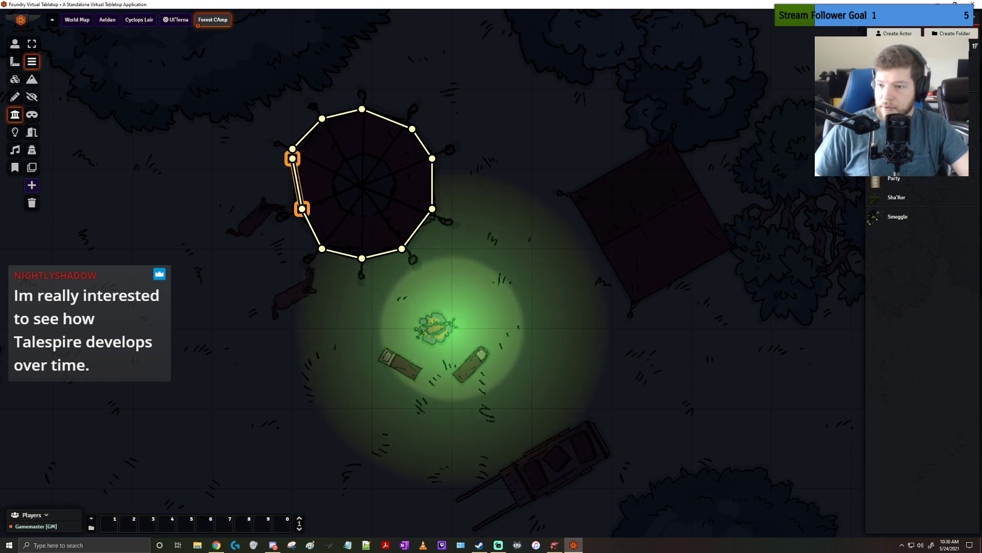
{"action": "left_click_drag", "start_coordinate": [898, 102], "coordinate": [572, 370]}
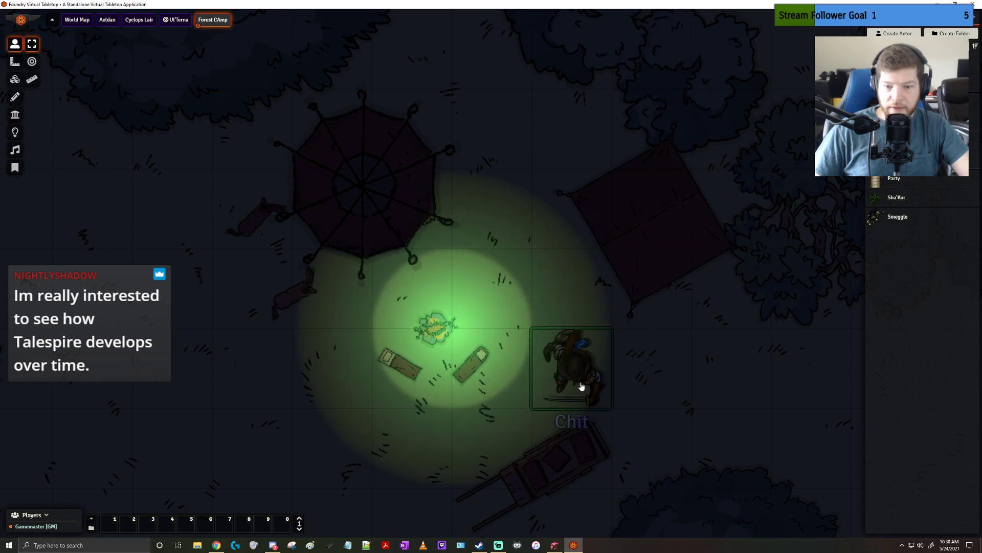
{"action": "left_click", "coordinate": [582, 377]}
{"action": "scroll", "coordinate": [641, 366], "scroll_direction": "down", "scroll_amount": 10}
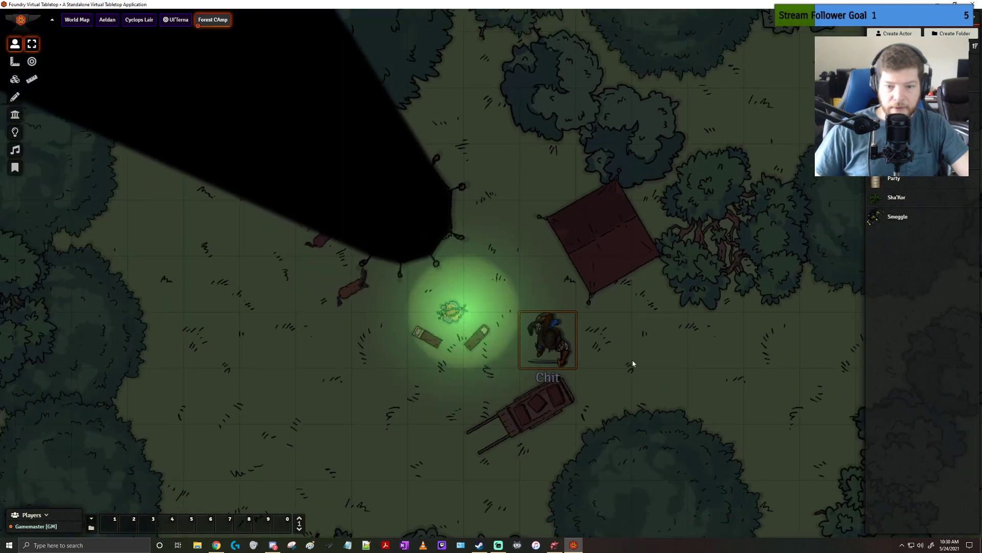
{"action": "scroll", "coordinate": [613, 361], "scroll_direction": "up", "scroll_amount": 2}
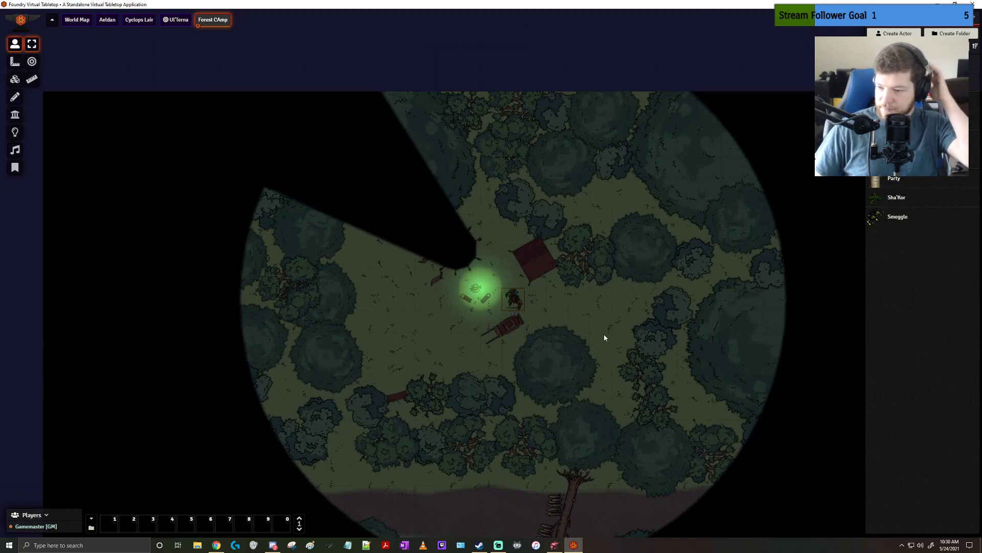
{"action": "scroll", "coordinate": [604, 338], "scroll_direction": "up", "scroll_amount": 5}
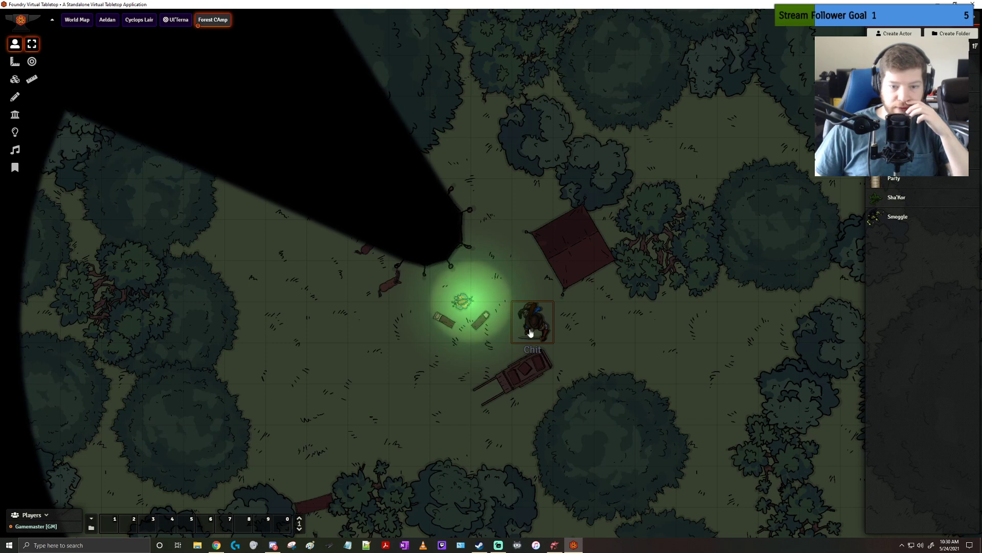
Switch from the campsite to the Cyclops Lair scene to show the cyclops and party tokens in the large cavern
{"action": "left_click_drag", "start_coordinate": [532, 325], "coordinate": [552, 345]}
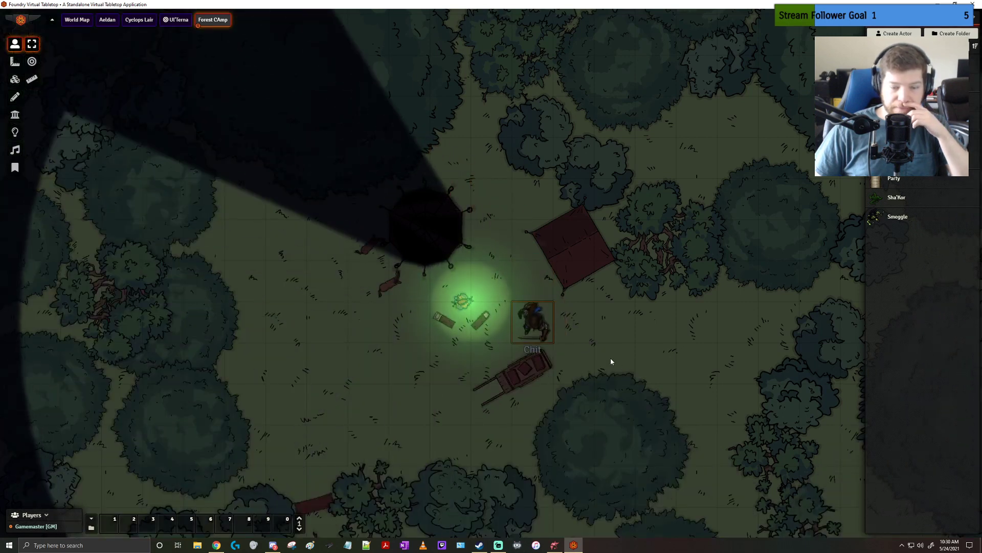
{"action": "left_click_drag", "start_coordinate": [617, 367], "coordinate": [607, 342]}
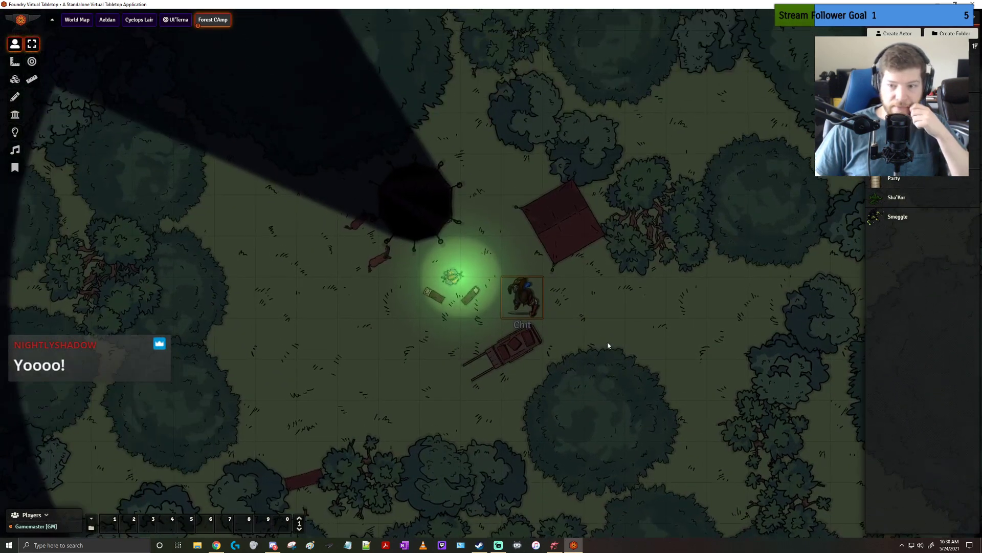
{"action": "left_click", "coordinate": [892, 17]}
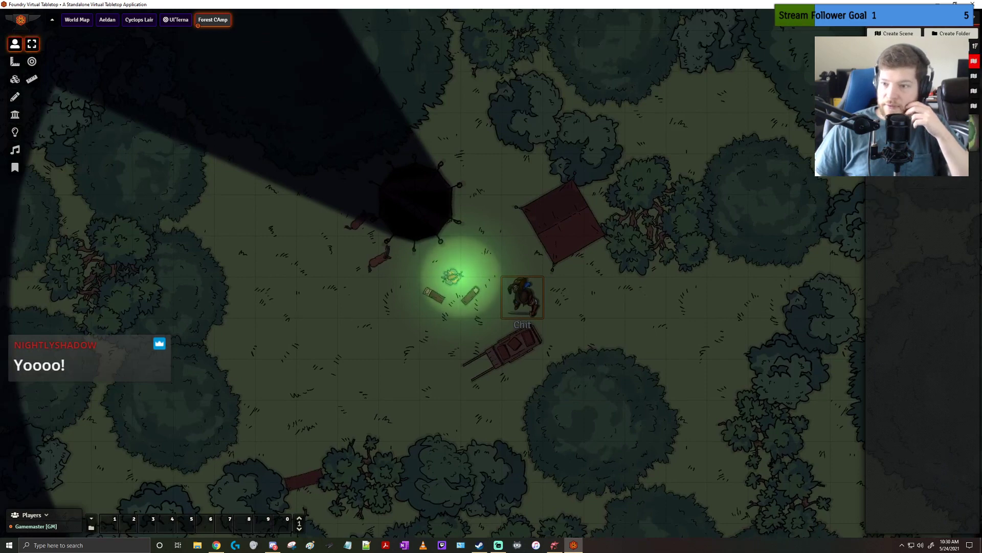
{"action": "left_click", "coordinate": [895, 106]}
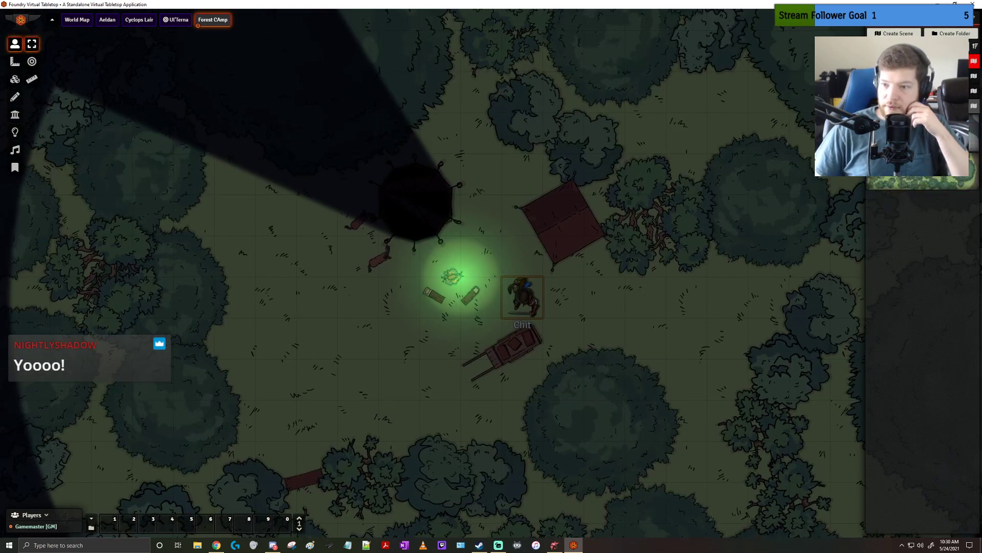
{"action": "left_click", "coordinate": [895, 133]}
{"action": "left_click", "coordinate": [610, 55]}
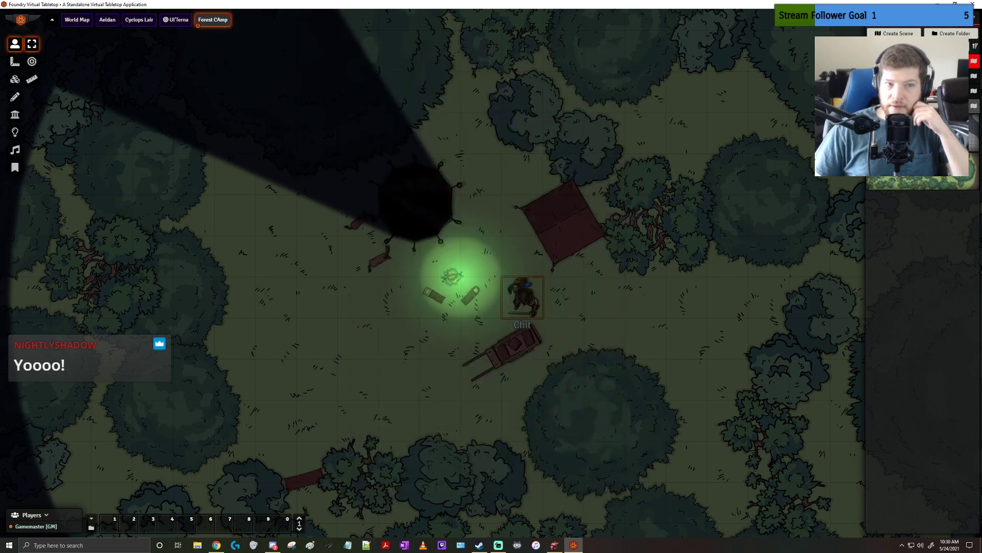
{"action": "scroll", "coordinate": [576, 279], "scroll_direction": "down", "scroll_amount": 13}
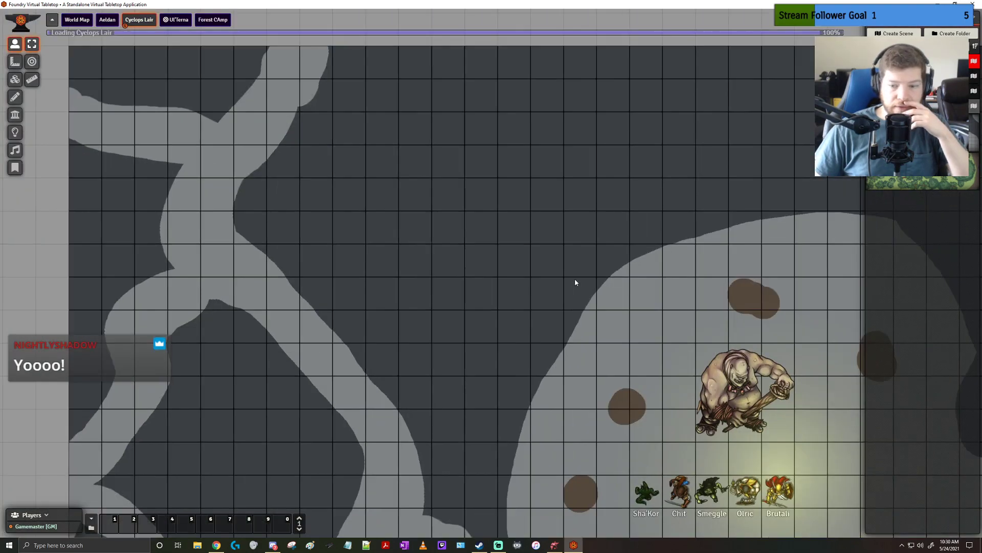
{"action": "left_click_drag", "start_coordinate": [534, 326], "coordinate": [424, 184]}
{"action": "scroll", "coordinate": [577, 294], "scroll_direction": "up", "scroll_amount": 5}
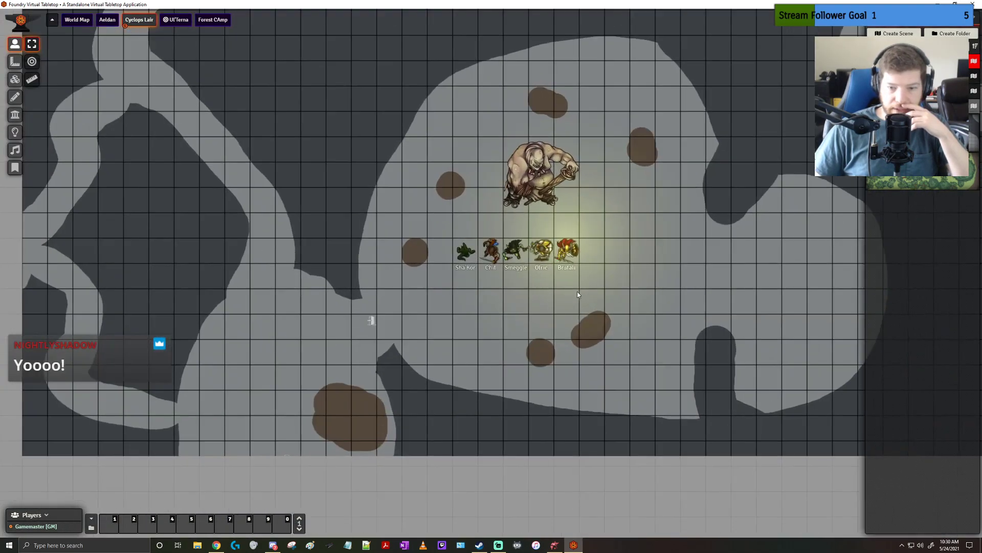
Compare the vision of the Chit and Sha'Kor tokens by the party line and by the door west of the cavern
{"action": "left_click", "coordinate": [490, 252]}
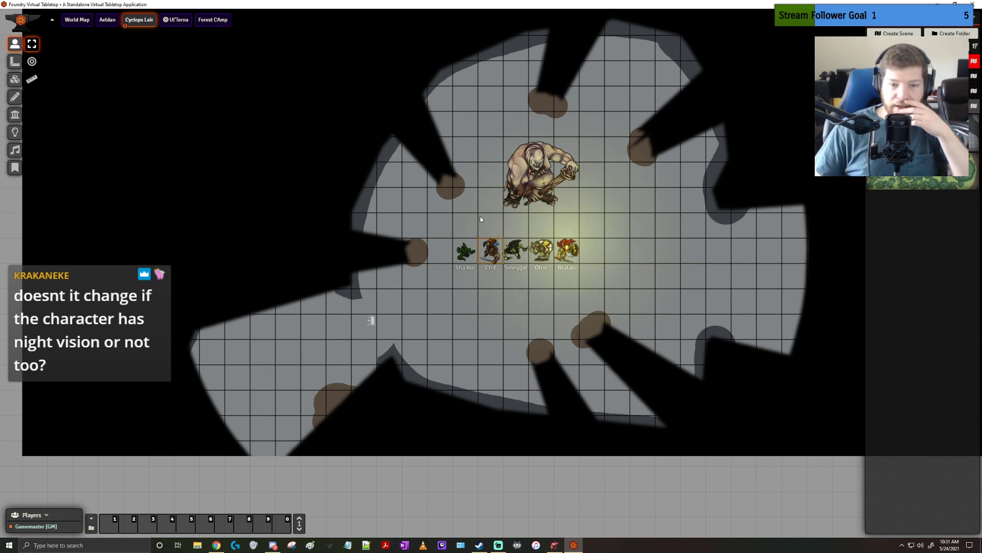
{"action": "left_click", "coordinate": [471, 255]}
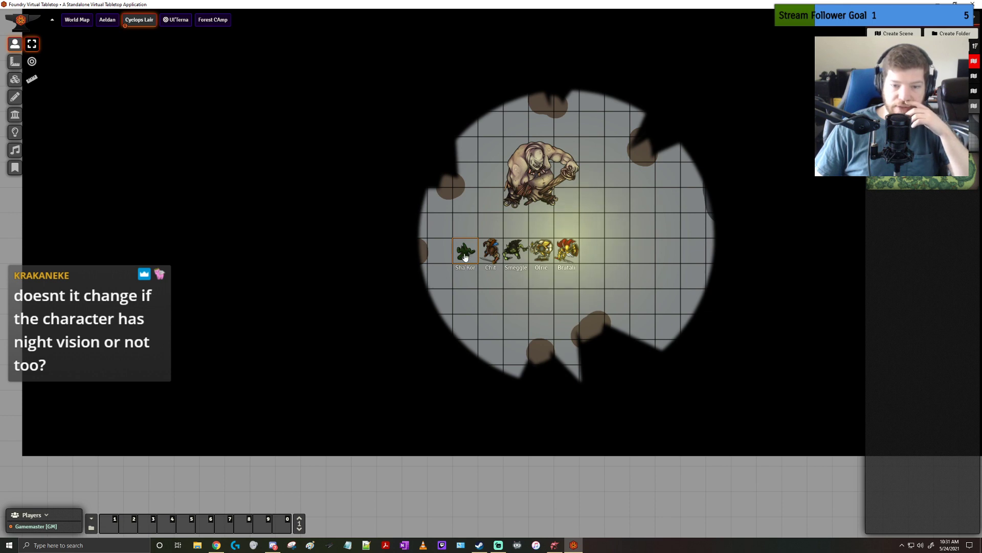
{"action": "mouse_move", "coordinate": [465, 257]}
{"action": "left_mouse_down"}
{"action": "mouse_move", "coordinate": [438, 279]}
{"action": "mouse_move", "coordinate": [385, 281]}
{"action": "mouse_move", "coordinate": [384, 265]}
{"action": "mouse_move", "coordinate": [380, 312]}
{"action": "mouse_move", "coordinate": [331, 338]}
{"action": "left_mouse_up"}
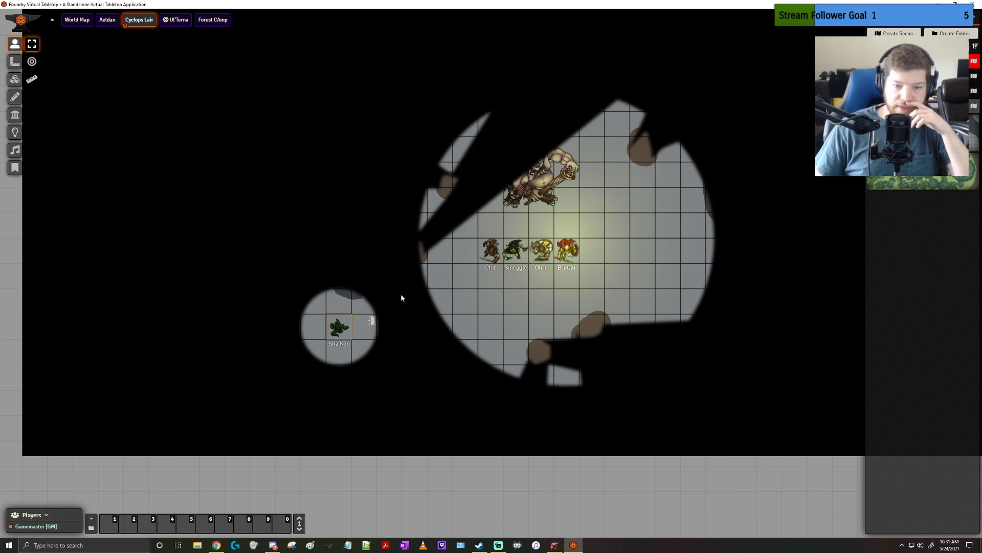
{"action": "left_click_drag", "start_coordinate": [333, 331], "coordinate": [374, 325]}
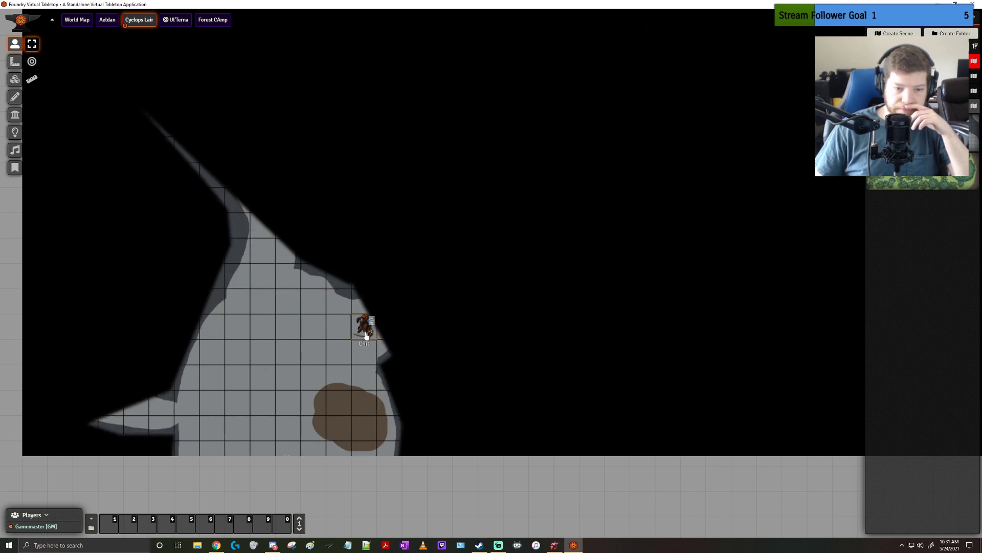
{"action": "key", "text": "Left"}
{"action": "left_click_drag", "start_coordinate": [318, 327], "coordinate": [501, 257]}
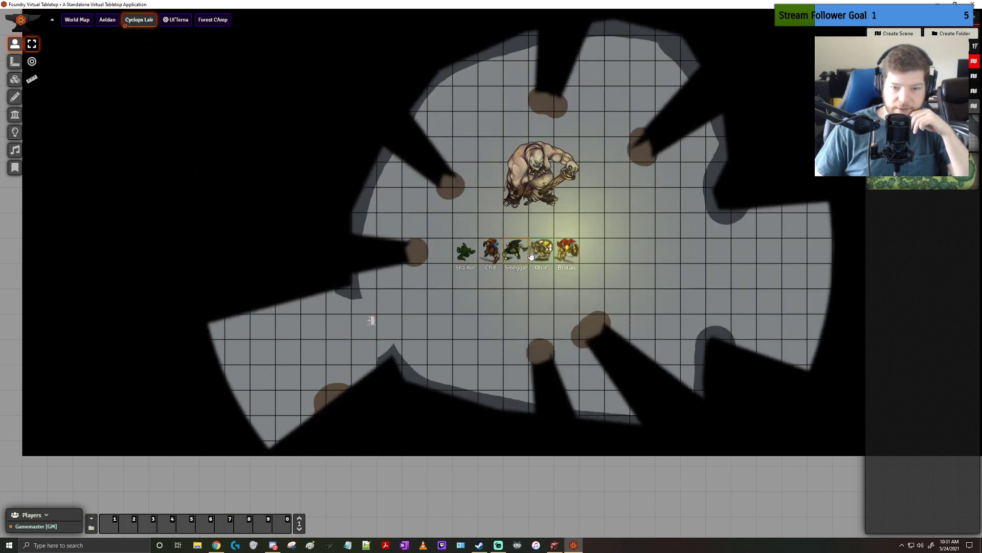
Move the Brutali token one square east to check its vision, and select the cyclops token
{"action": "left_click_drag", "start_coordinate": [567, 251], "coordinate": [592, 257]}
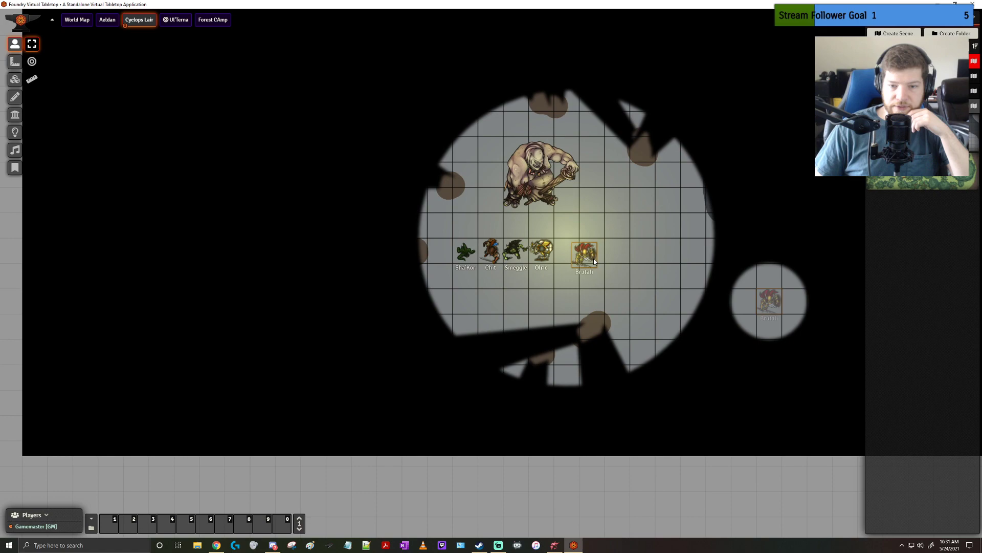
{"action": "left_click", "coordinate": [542, 187]}
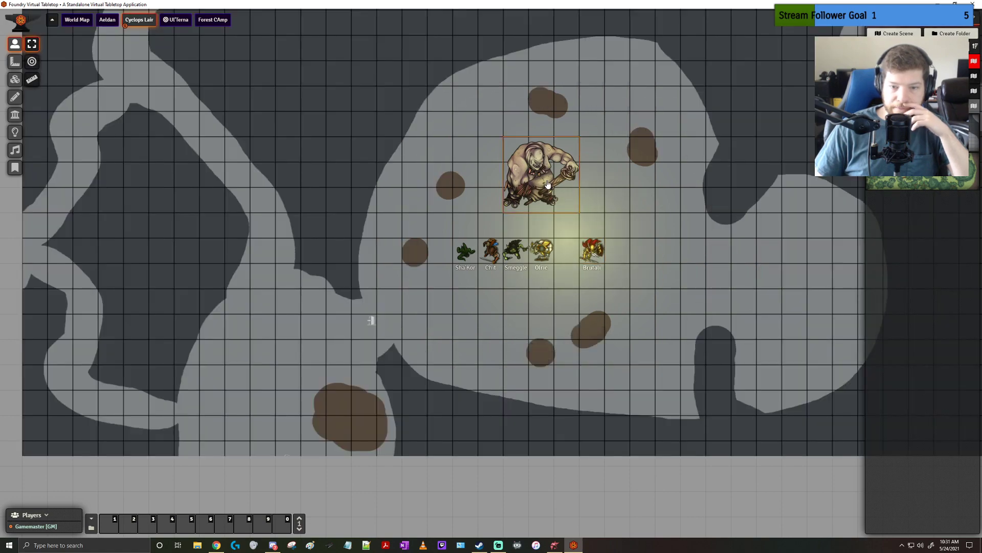
{"action": "left_click_drag", "start_coordinate": [683, 263], "coordinate": [631, 293]}
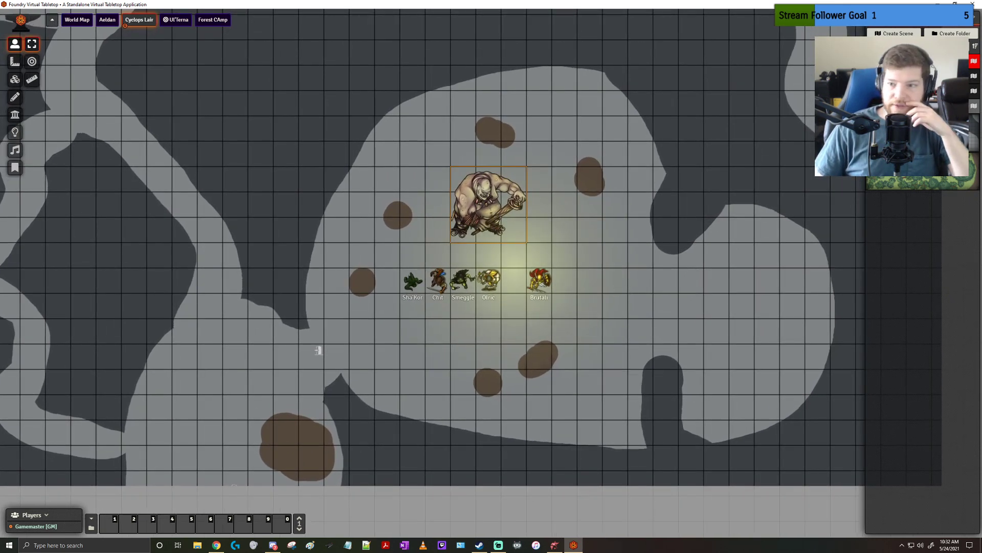
Return to the Forest CAmp scene at the campfire and tents
{"action": "left_click", "coordinate": [901, 172]}
{"action": "left_click", "coordinate": [610, 54]}
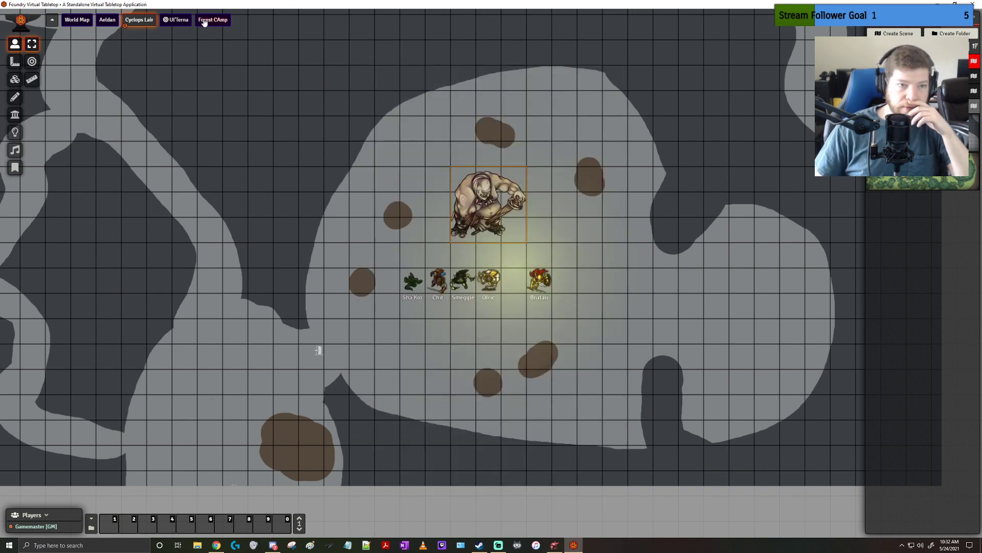
{"action": "left_click", "coordinate": [207, 20]}
{"action": "scroll", "coordinate": [487, 252], "scroll_direction": "up", "scroll_amount": 8}
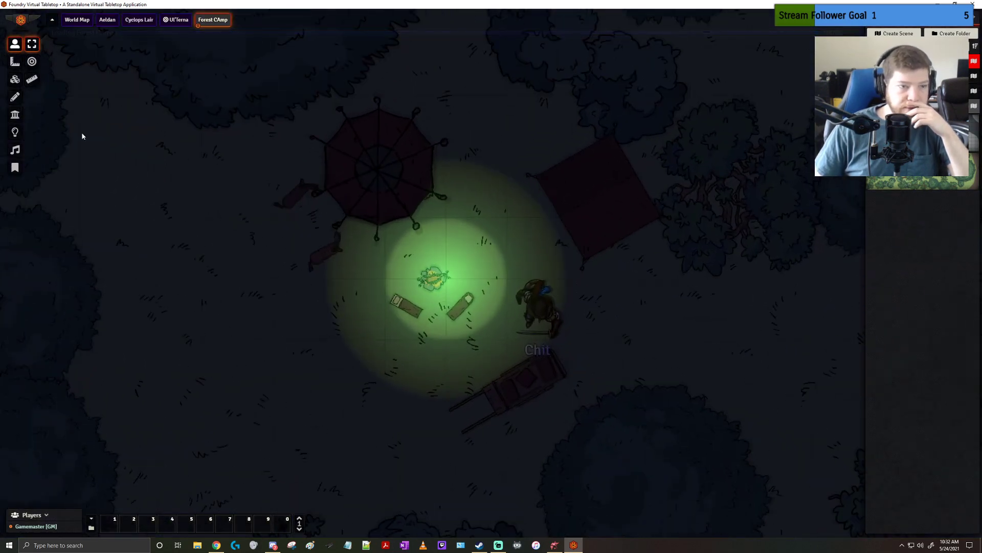
Draw terrain walls along the lower-left and lower-right edges of the square tent
{"action": "left_click", "coordinate": [15, 115]}
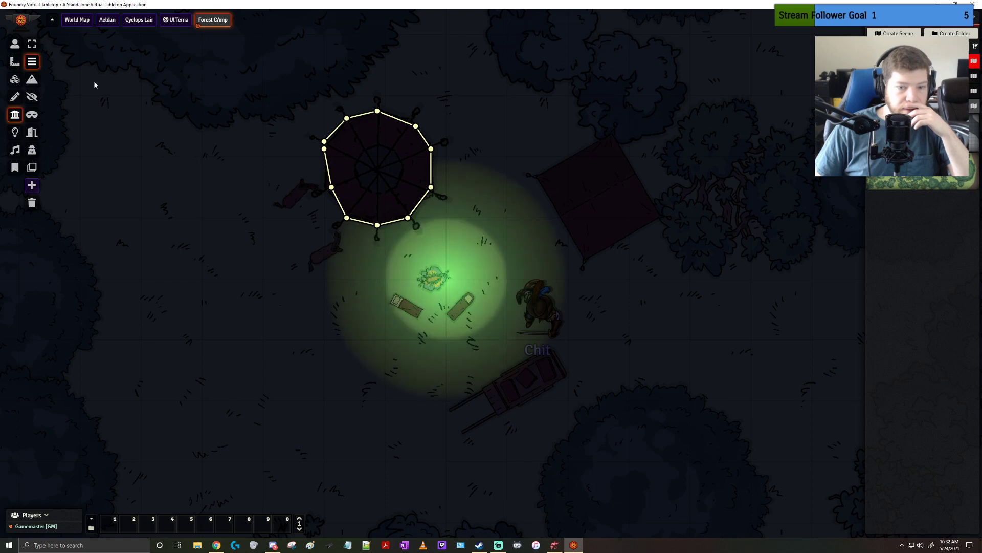
{"action": "left_click", "coordinate": [32, 80]}
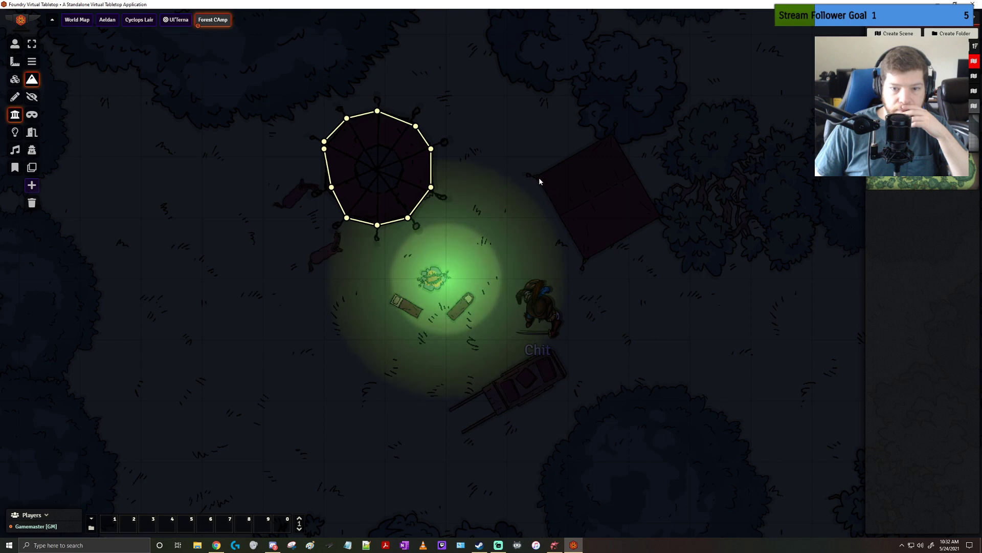
{"action": "left_click_drag", "start_coordinate": [538, 180], "coordinate": [583, 256]}
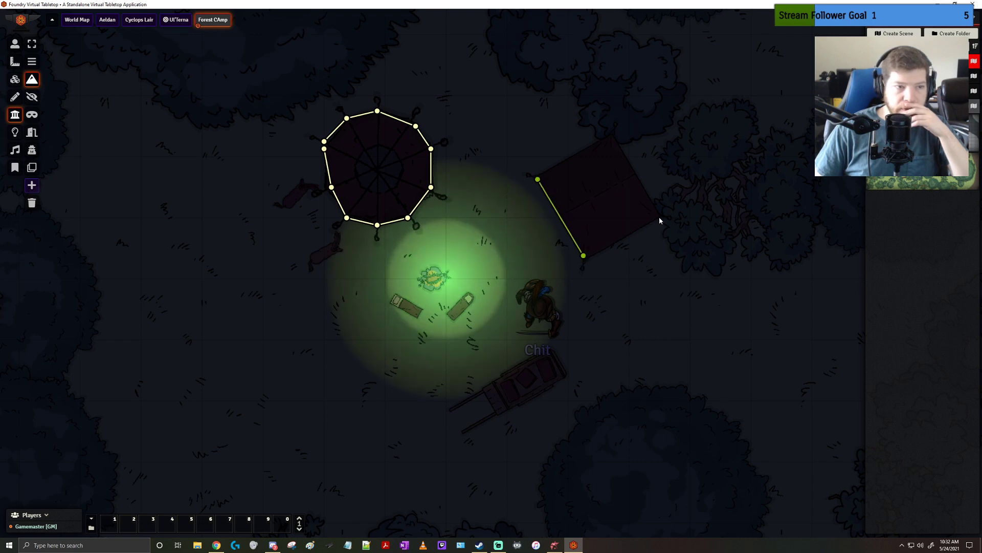
{"action": "left_click_drag", "start_coordinate": [659, 217], "coordinate": [584, 255]}
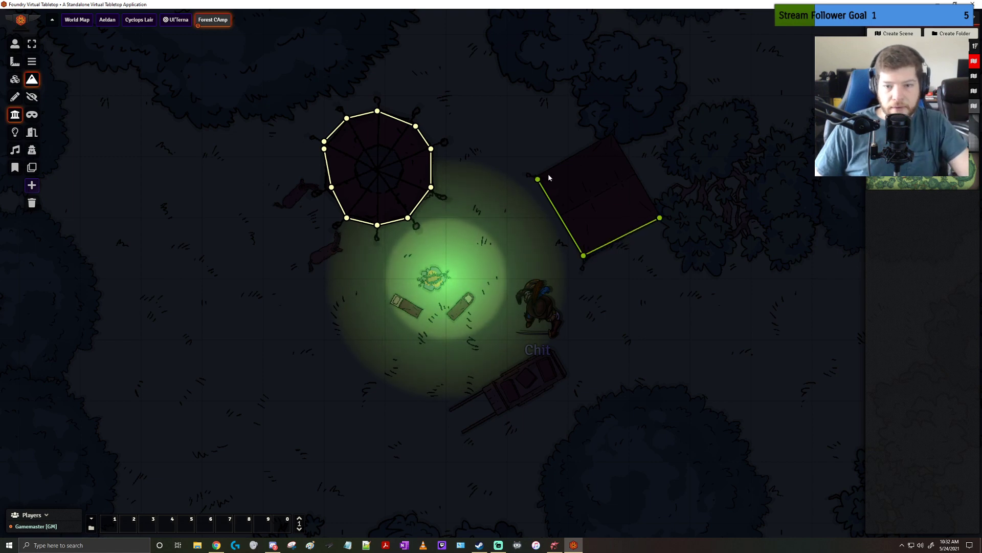
{"action": "left_click_drag", "start_coordinate": [552, 169], "coordinate": [596, 145]}
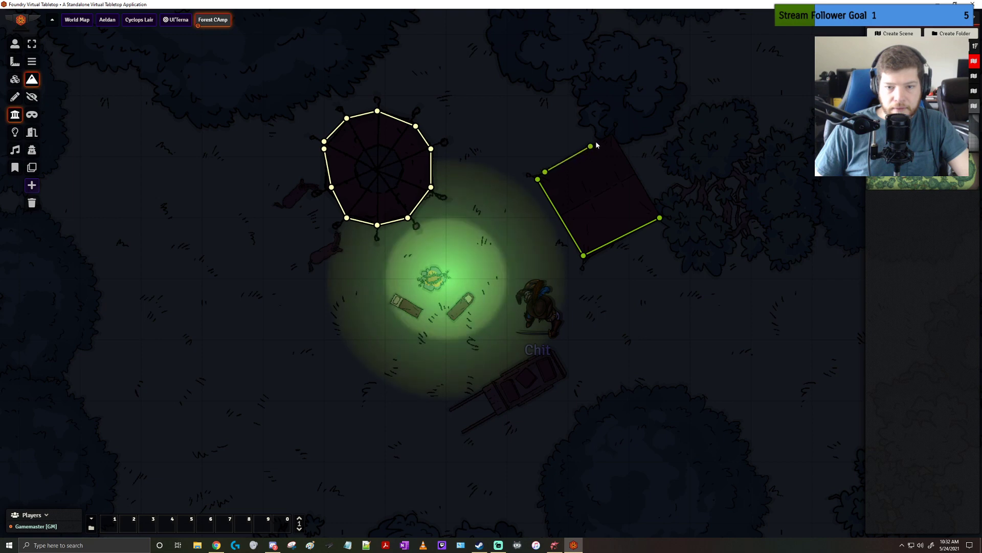
{"action": "left_click", "coordinate": [566, 160]}
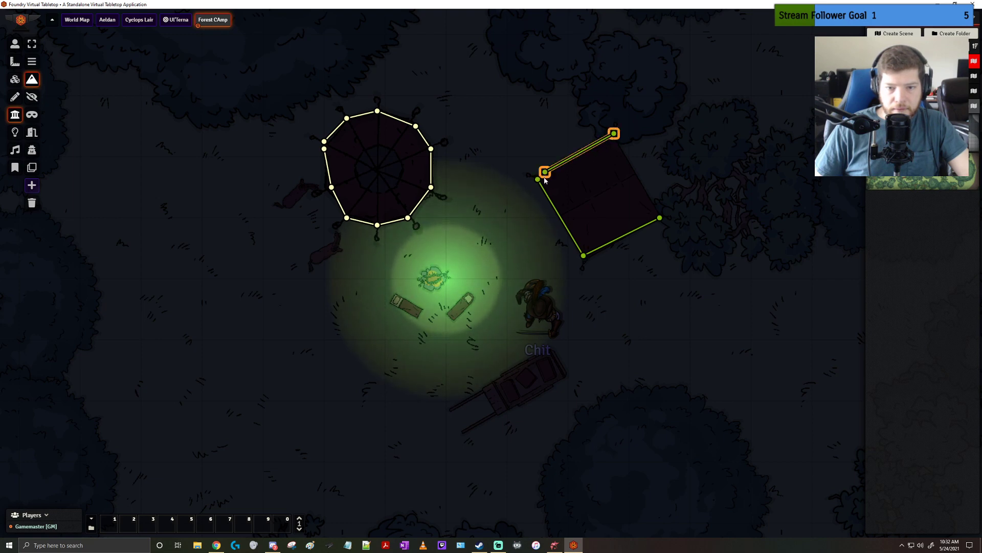
{"action": "mouse_move", "coordinate": [546, 179]}
{"action": "left_mouse_down"}
{"action": "mouse_move", "coordinate": [566, 183]}
{"action": "mouse_move", "coordinate": [544, 167]}
{"action": "left_mouse_up"}
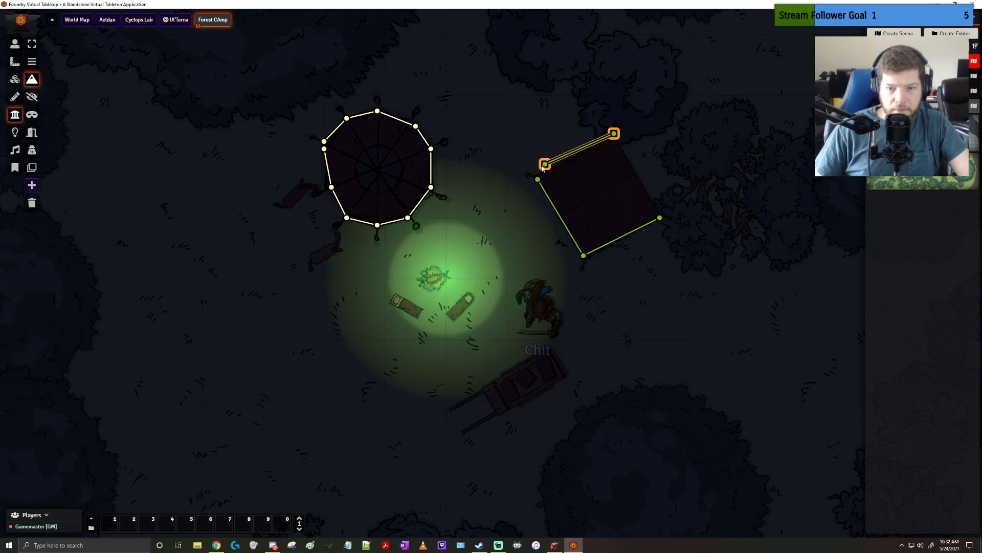
{"action": "key", "text": "Delete"}
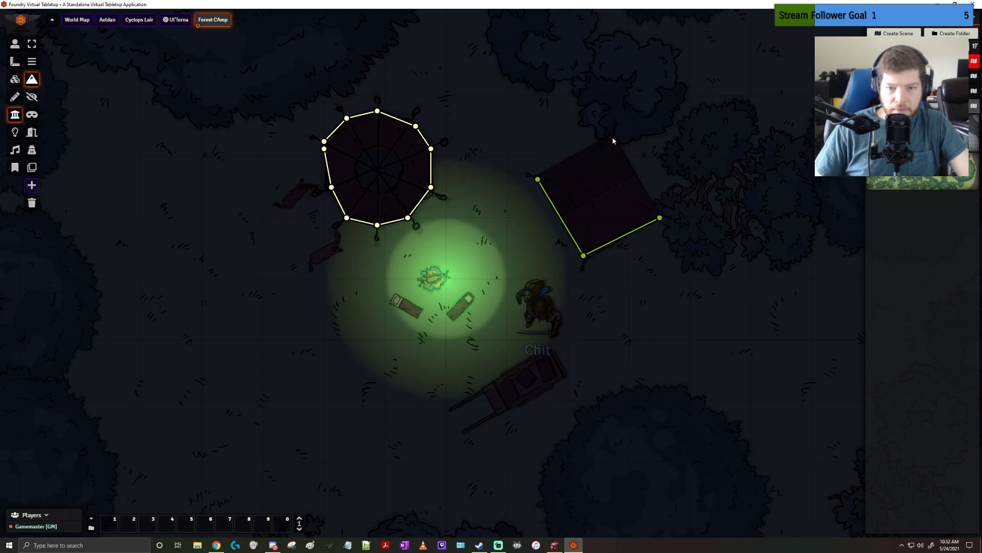
Draw terrain walls along the square tent's upper-left and upper-right edges, sharing the tent's top corner
{"action": "left_click_drag", "start_coordinate": [614, 134], "coordinate": [538, 183]}
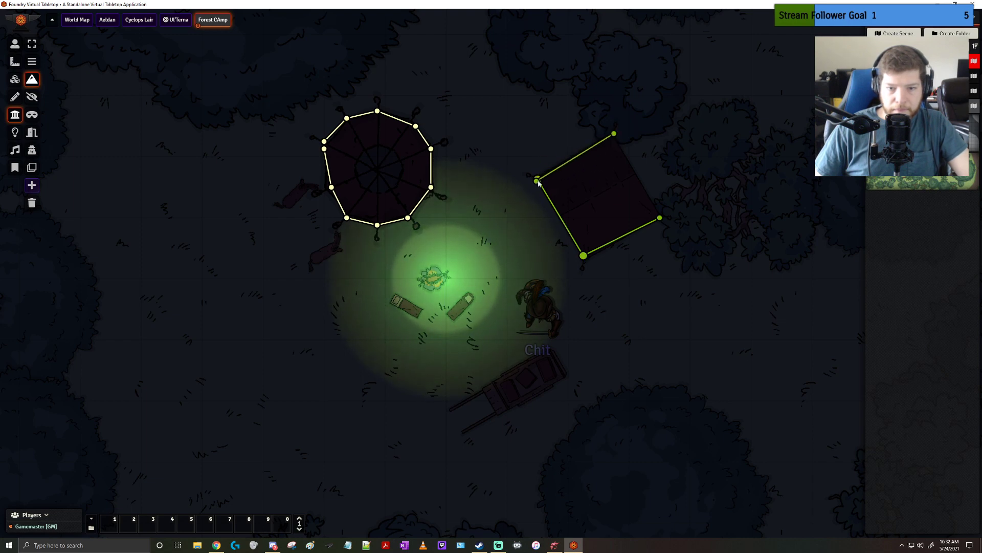
{"action": "left_click", "coordinate": [617, 136]}
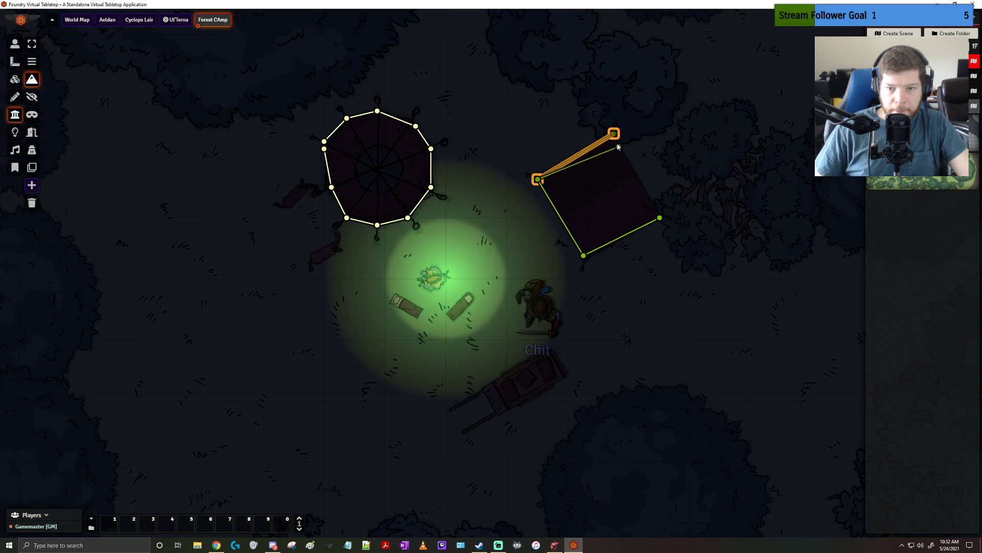
{"action": "left_click_drag", "start_coordinate": [659, 210], "coordinate": [614, 133]}
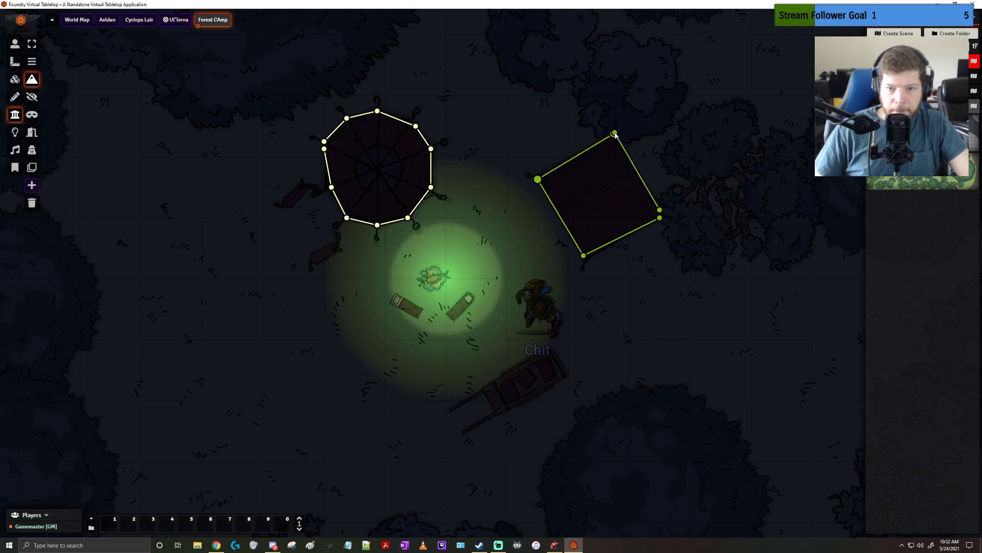
Try to join the terrain wall endpoints at the square tent's right corner, and undo the edits together with the upper-right wall
{"action": "left_click", "coordinate": [661, 214]}
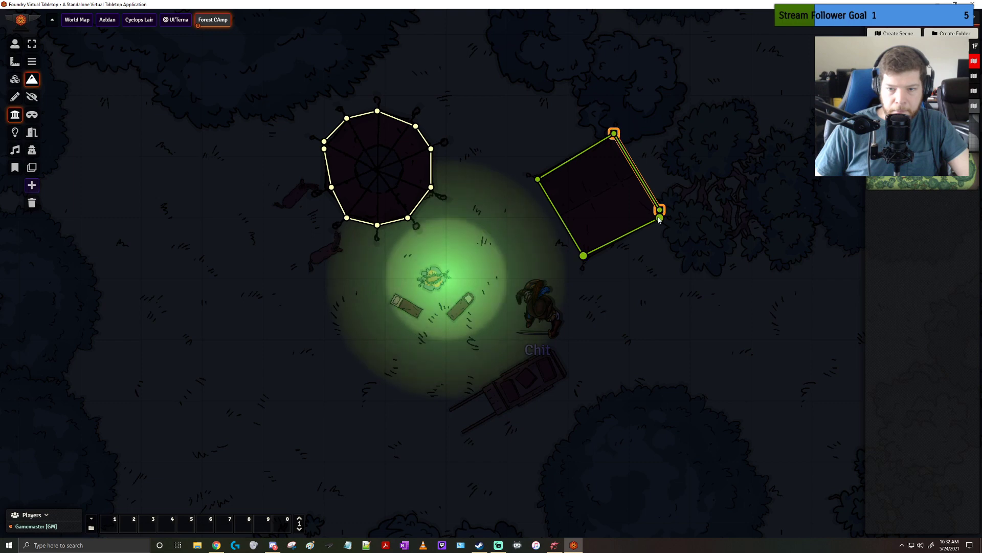
{"action": "left_click", "coordinate": [660, 216]}
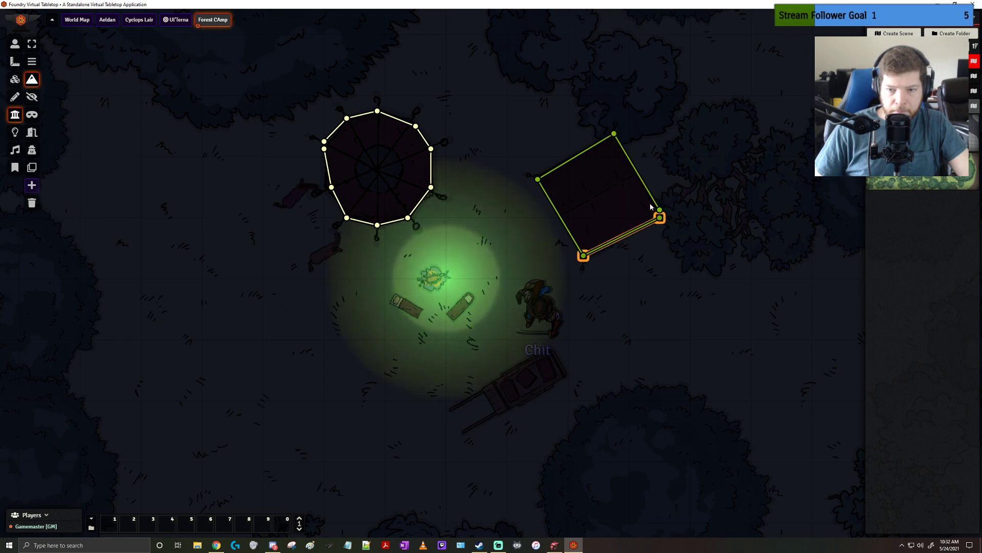
{"action": "left_click_drag", "start_coordinate": [650, 207], "coordinate": [651, 204]}
{"action": "left_click", "coordinate": [651, 204]}
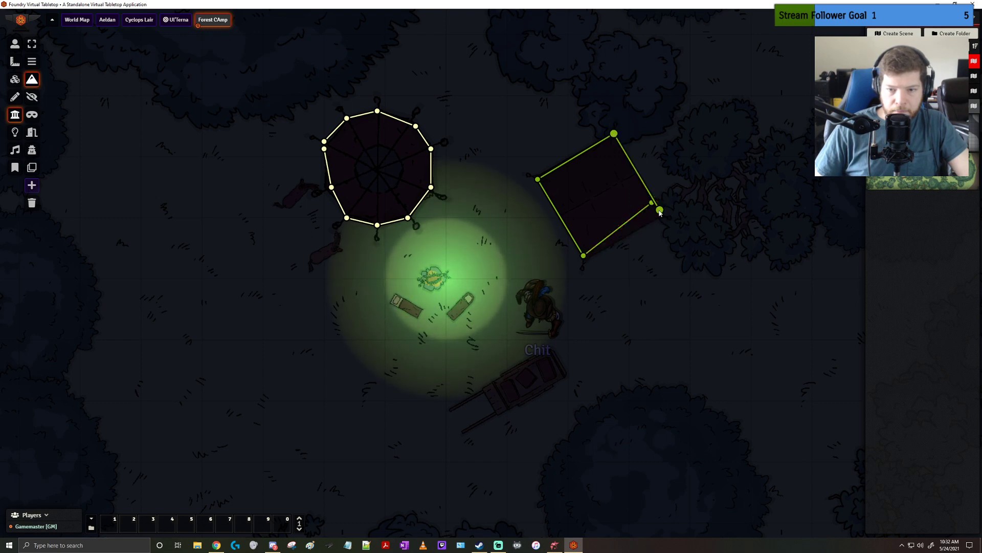
{"action": "left_click", "coordinate": [651, 207]}
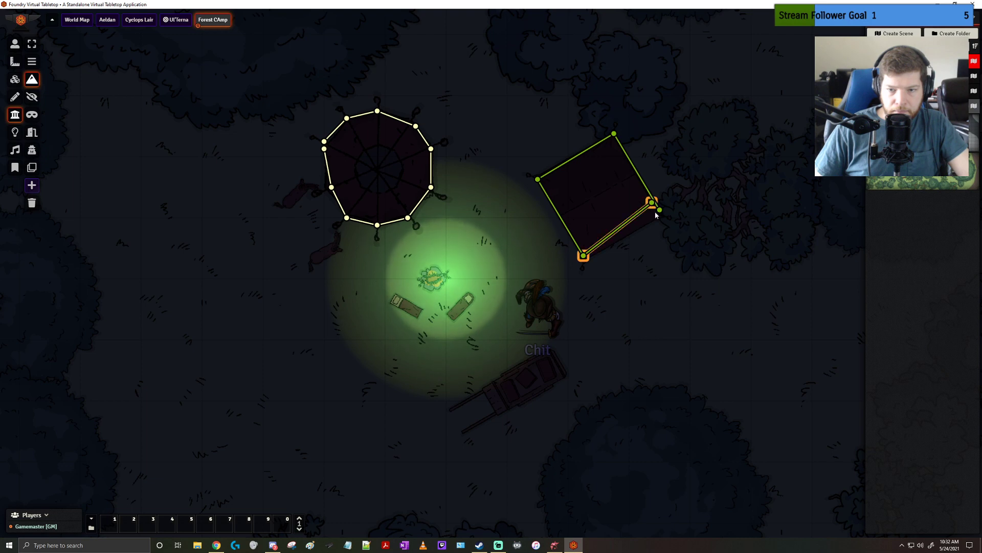
{"action": "left_click", "coordinate": [651, 207]}
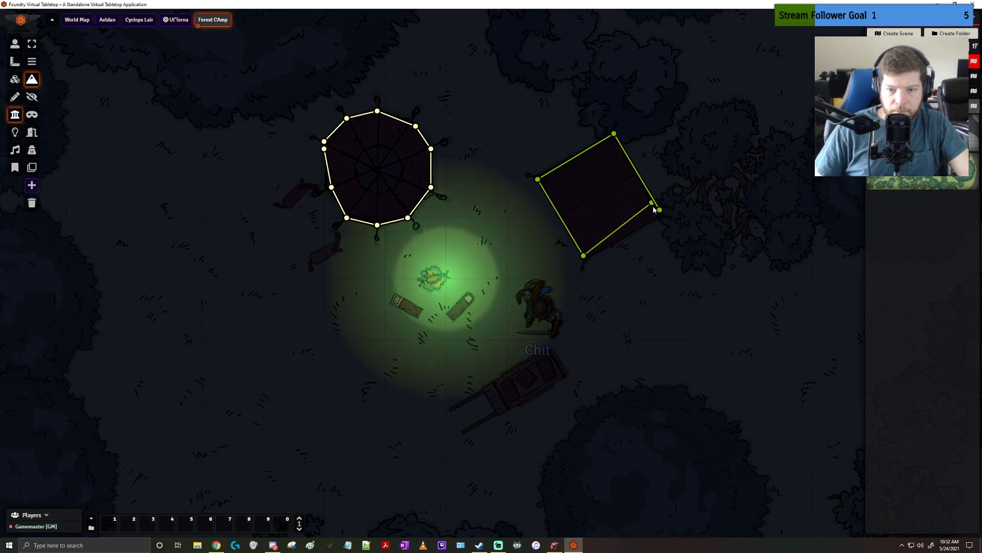
{"action": "left_click", "coordinate": [653, 206]}
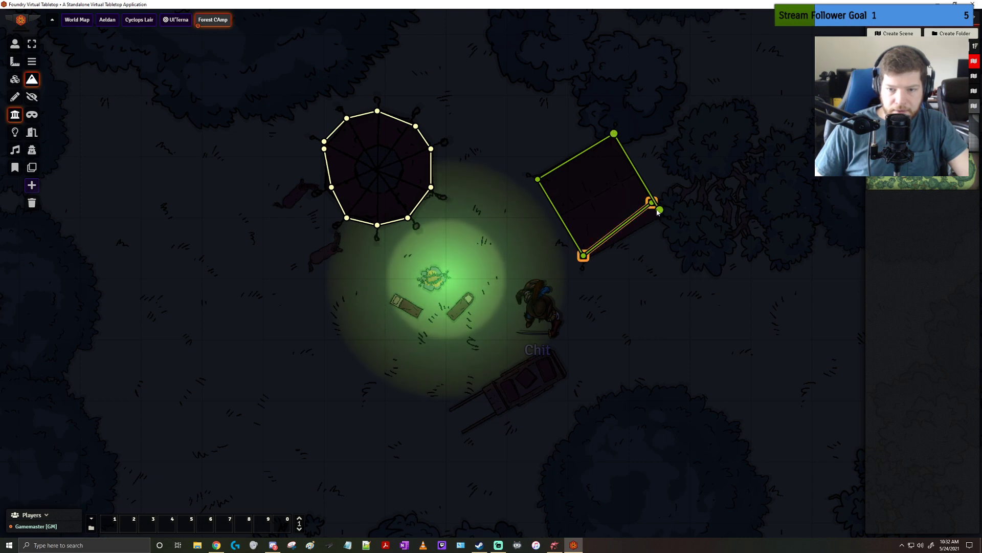
{"action": "left_click", "coordinate": [648, 209]}
{"action": "left_click_drag", "start_coordinate": [626, 252], "coordinate": [625, 250]}
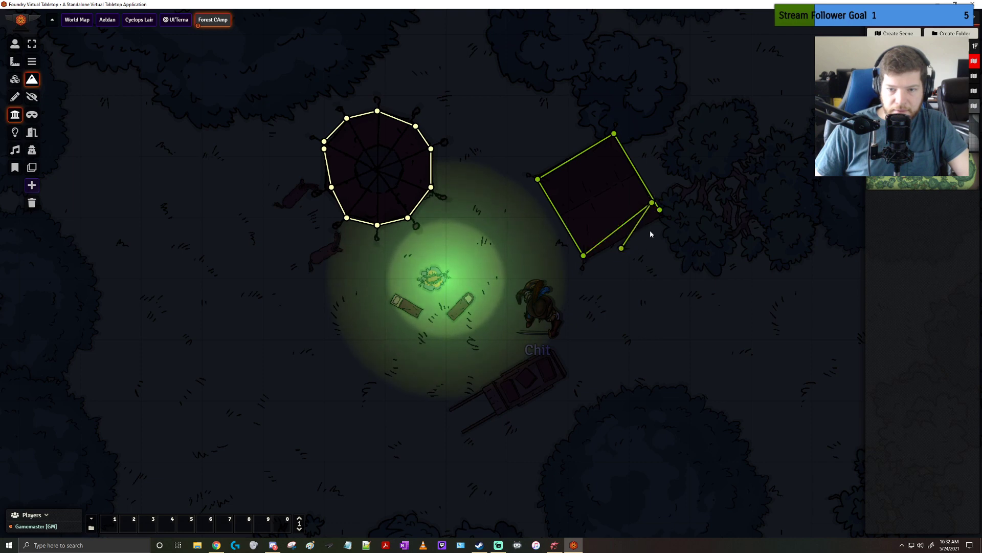
{"action": "key", "text": "ctrl+z"}
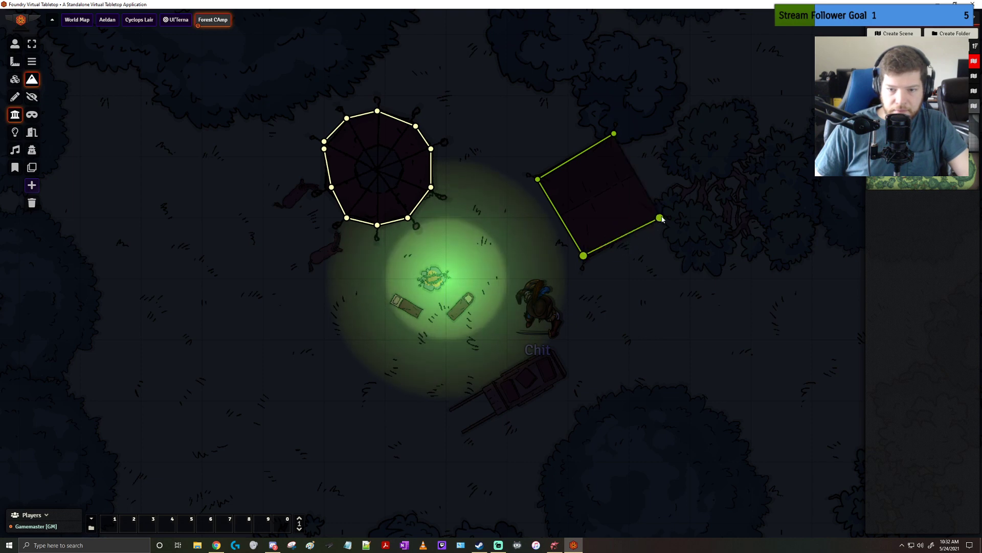
Check the wall configuration of the terrain wall along the square tent's lower-right edge
{"action": "left_click", "coordinate": [660, 219]}
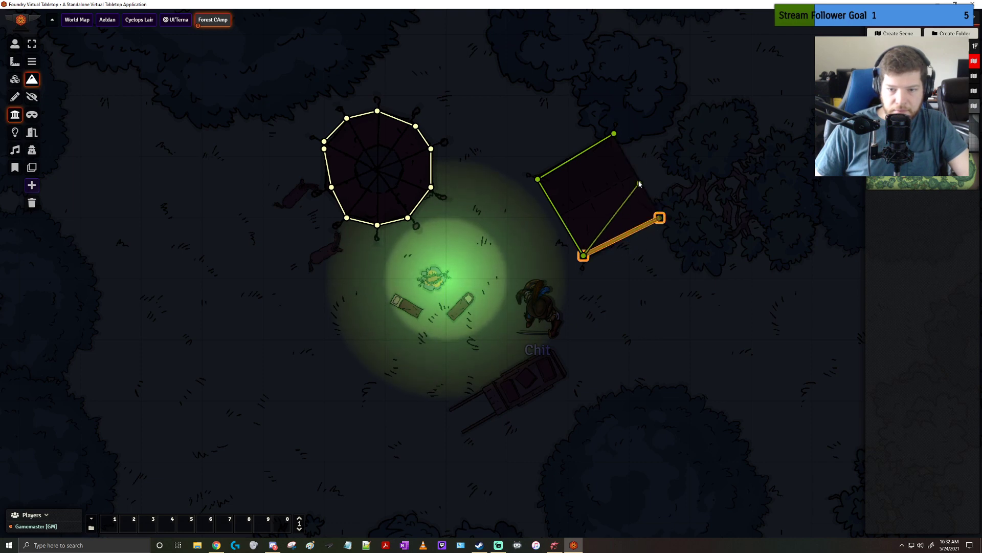
{"action": "double_click", "coordinate": [660, 219]}
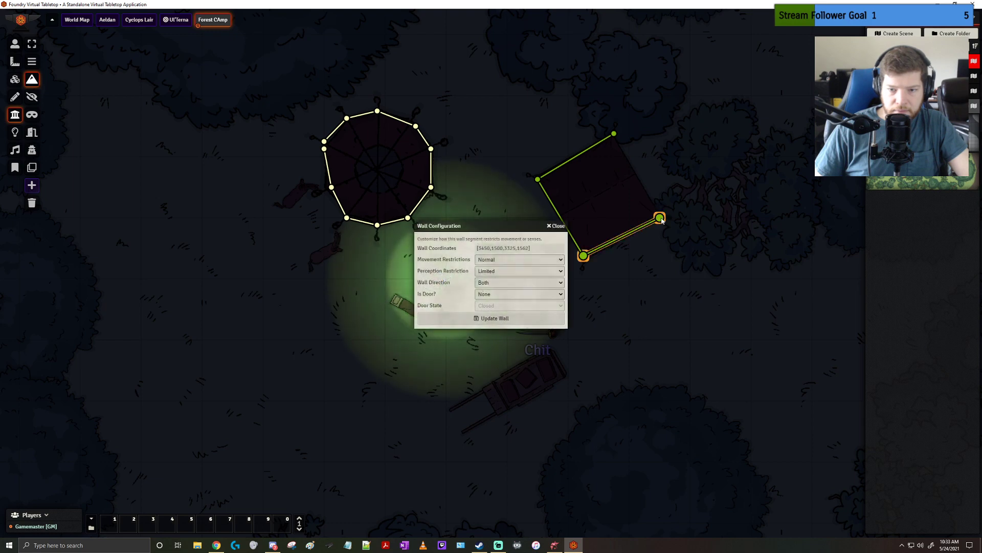
{"action": "left_click", "coordinate": [558, 226]}
{"action": "double_click", "coordinate": [661, 219]}
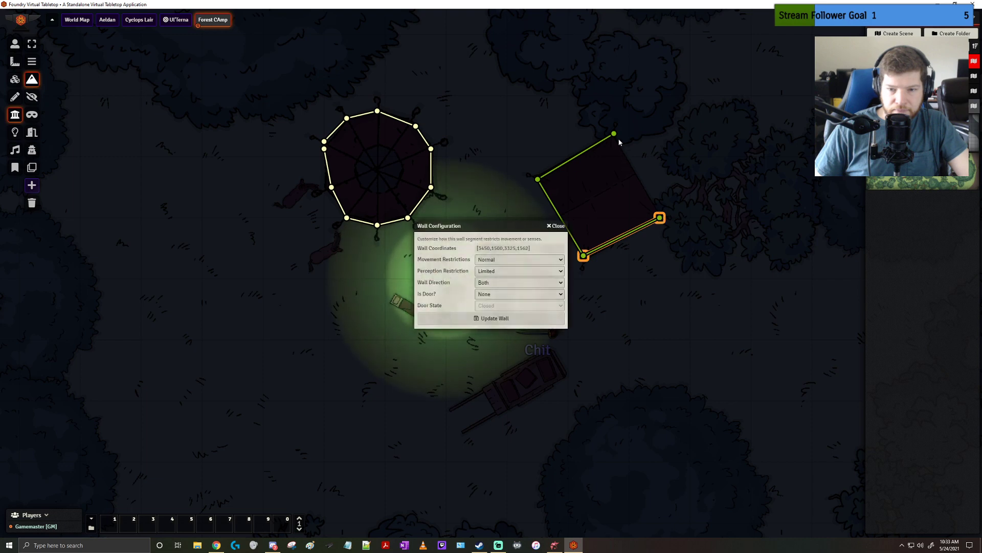
{"action": "left_click", "coordinate": [557, 226]}
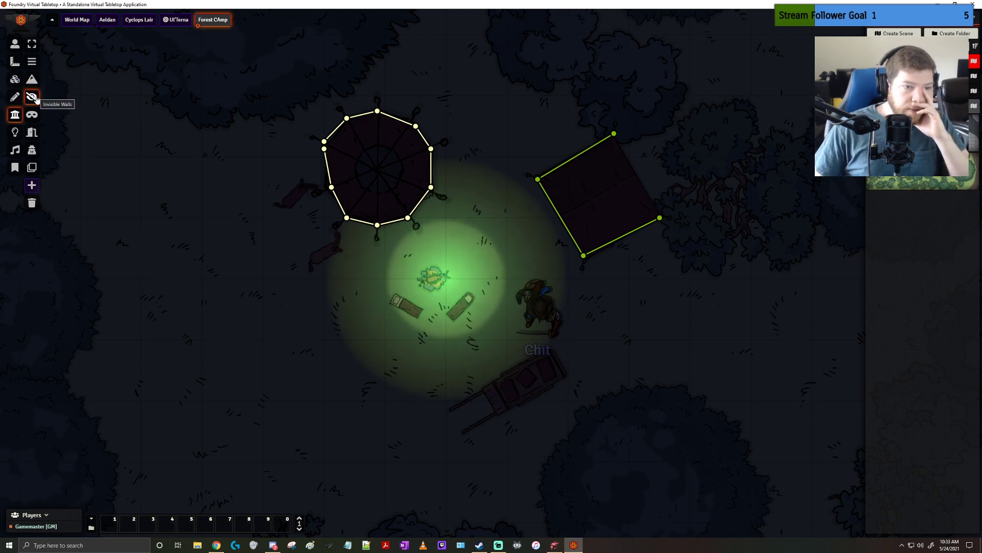
Draw a terrain wall along the square tent's upper-right edge, from its top corner to just beyond the right corner
{"action": "left_click", "coordinate": [36, 99]}
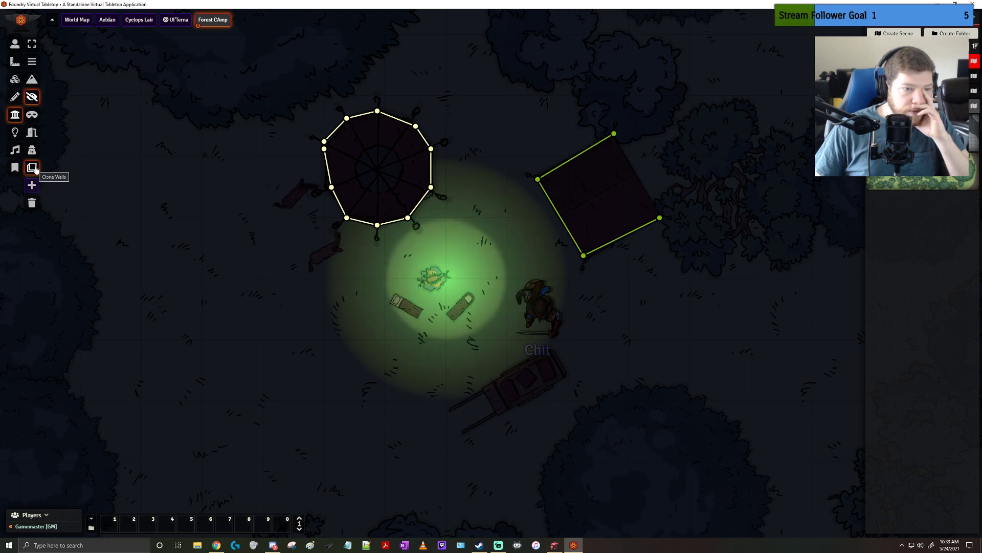
{"action": "left_click", "coordinate": [33, 82]}
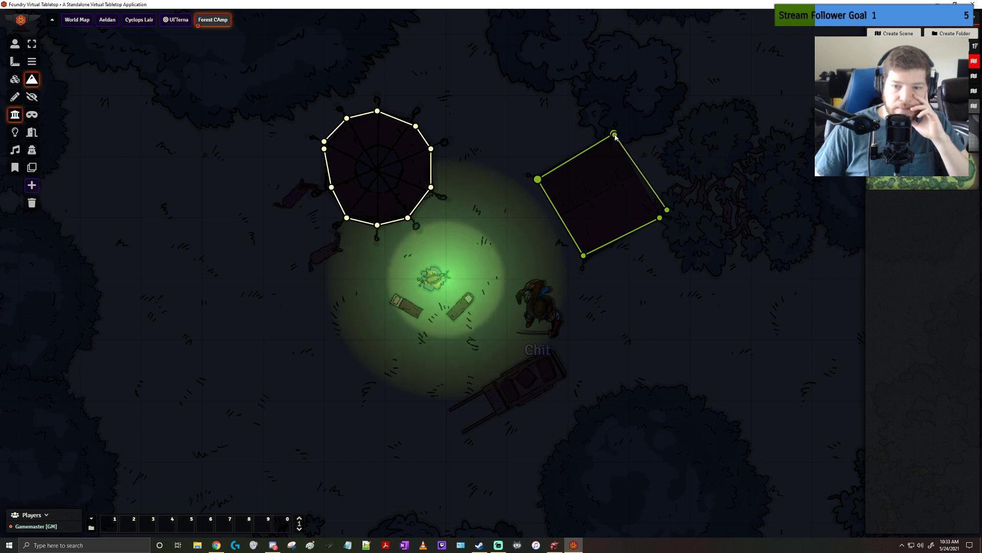
{"action": "left_click", "coordinate": [665, 193]}
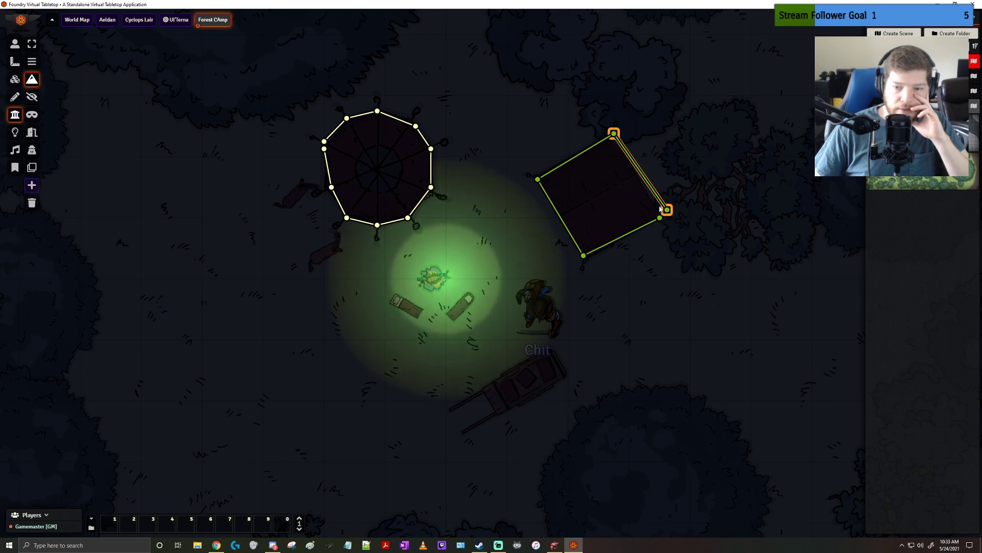
{"action": "left_click", "coordinate": [655, 196]}
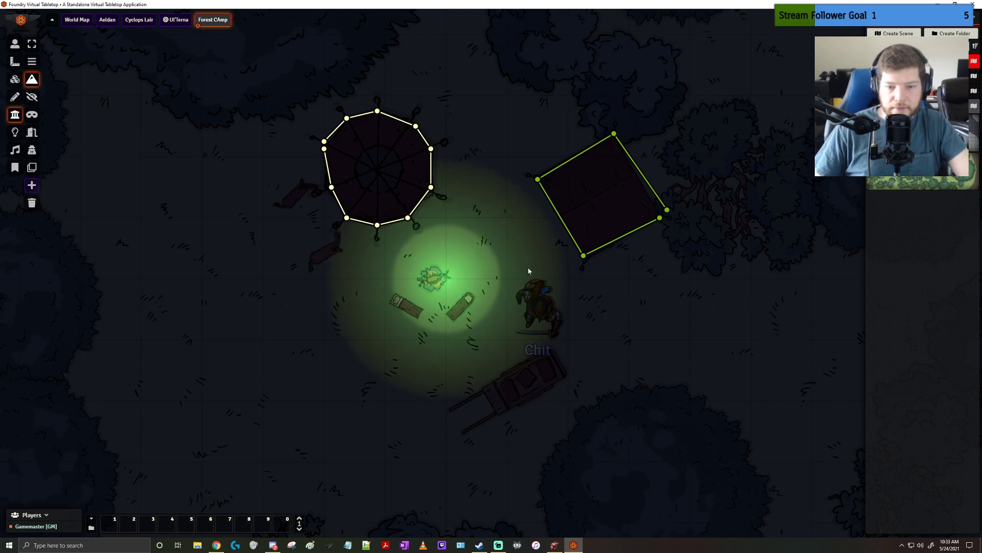
Move the Chit token behind the square tent and on to the gap between the two tents to check its vision
{"action": "left_click", "coordinate": [15, 44]}
{"action": "left_click", "coordinate": [533, 307]}
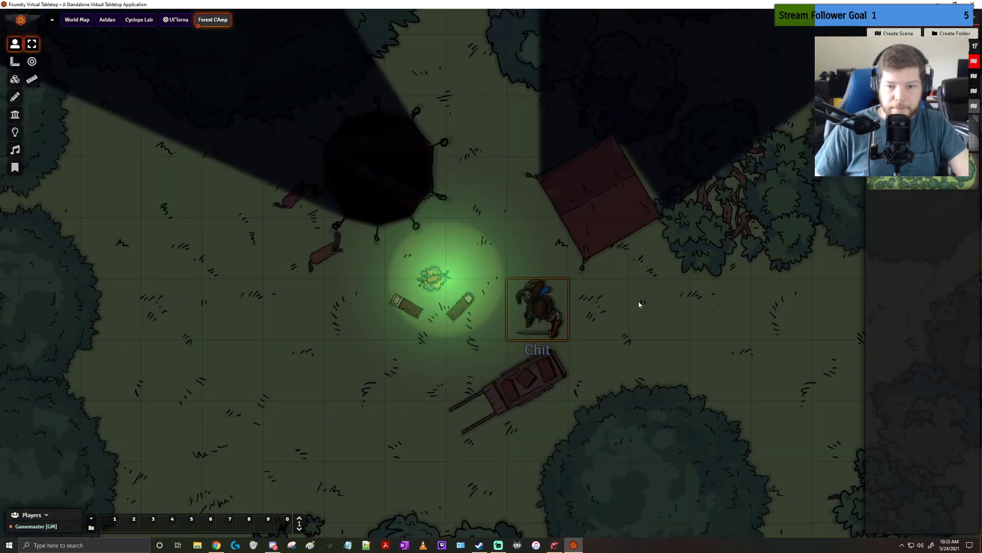
{"action": "left_click_drag", "start_coordinate": [550, 311], "coordinate": [666, 154]}
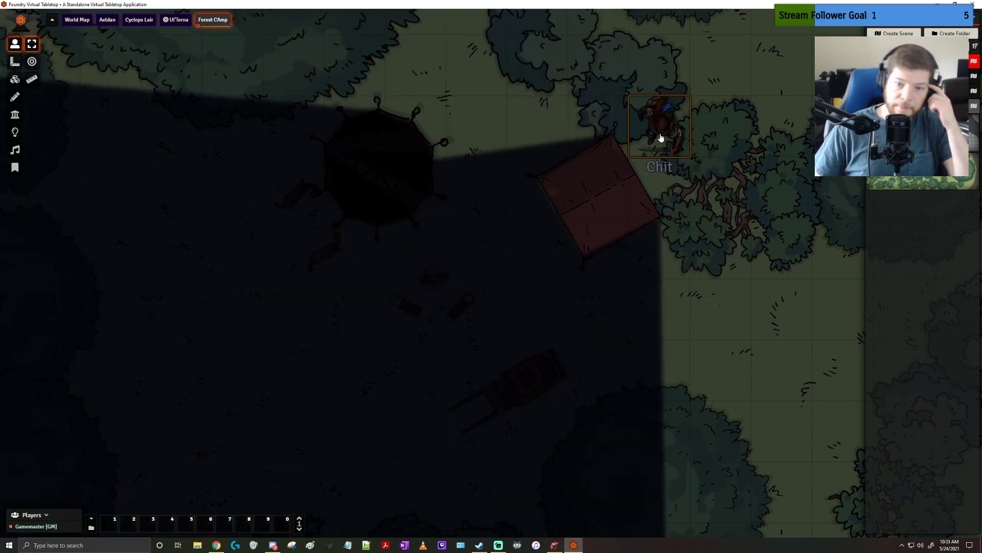
{"action": "left_click_drag", "start_coordinate": [662, 136], "coordinate": [499, 170]}
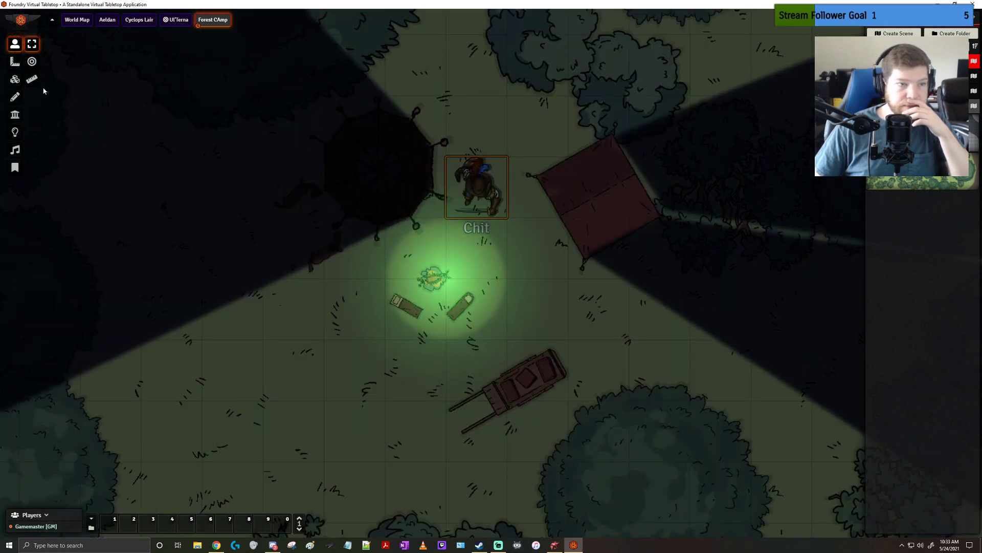
Transition the scene's lighting to daylight and reselect the Chit token to check its vision
{"action": "left_click", "coordinate": [16, 131]}
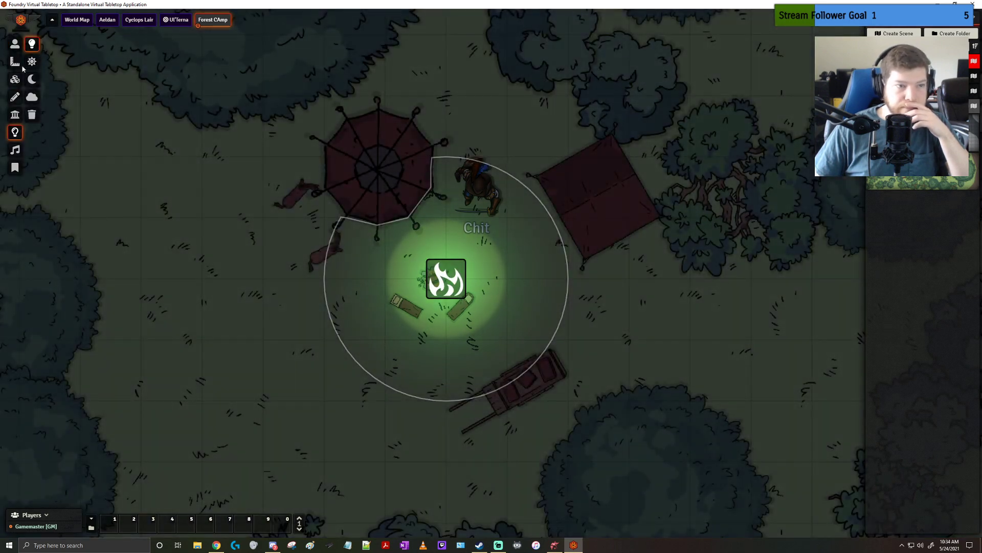
{"action": "left_click", "coordinate": [15, 44]}
{"action": "left_click", "coordinate": [477, 187]}
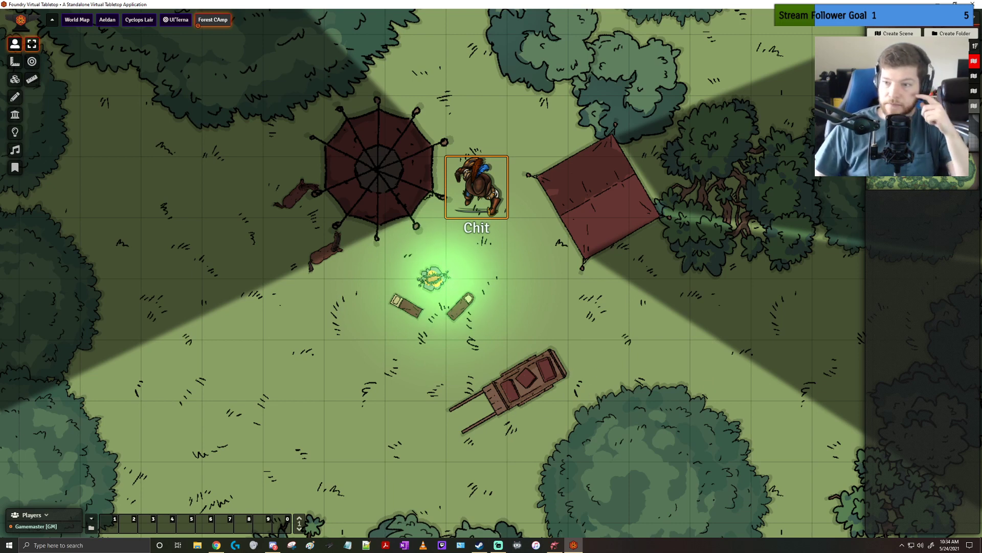
Expand the scene folders, including Battle Maps, and switch to the items directory
{"action": "left_click", "coordinate": [911, 91]}
{"action": "left_click", "coordinate": [911, 75]}
{"action": "left_click", "coordinate": [911, 61]}
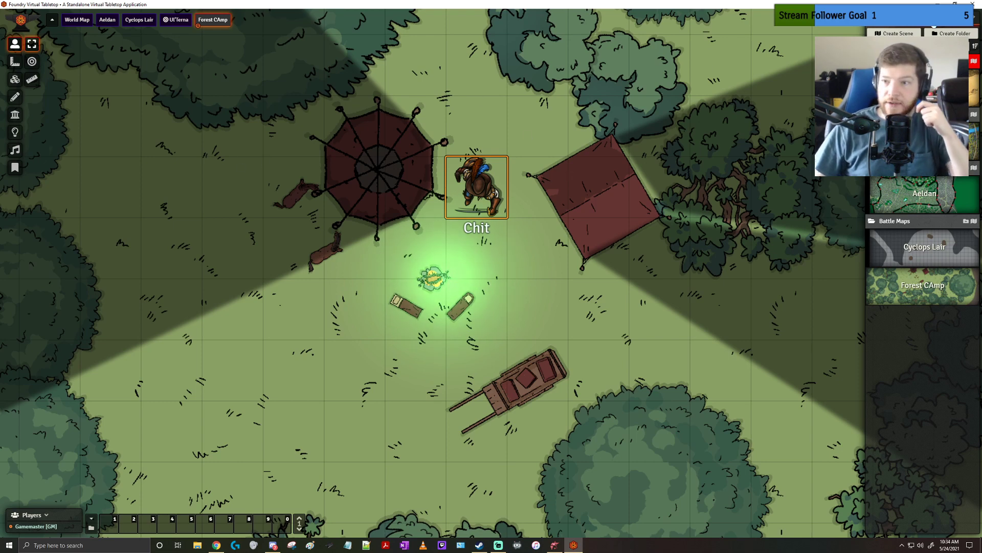
{"action": "left_click", "coordinate": [910, 17]}
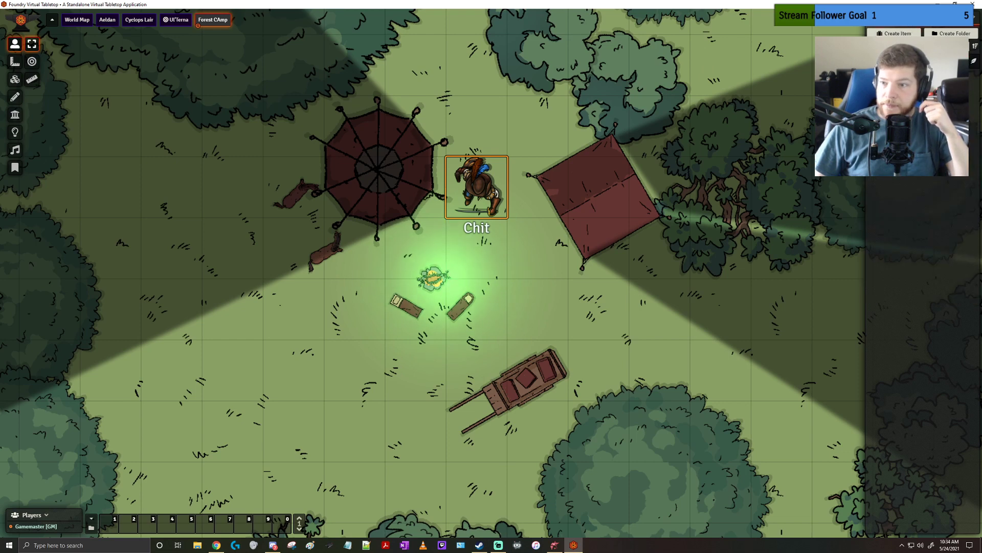
Look through the compendium packs, including the DDB, Drillian's, SRD and Magic Items collections
{"action": "left_click", "coordinate": [953, 18]}
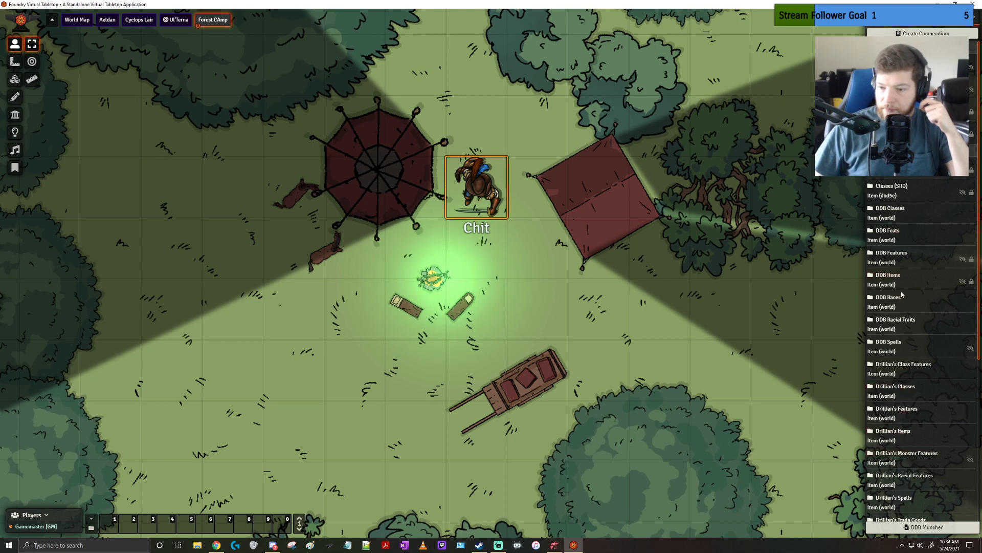
{"action": "scroll", "coordinate": [906, 312], "scroll_direction": "down", "scroll_amount": 4}
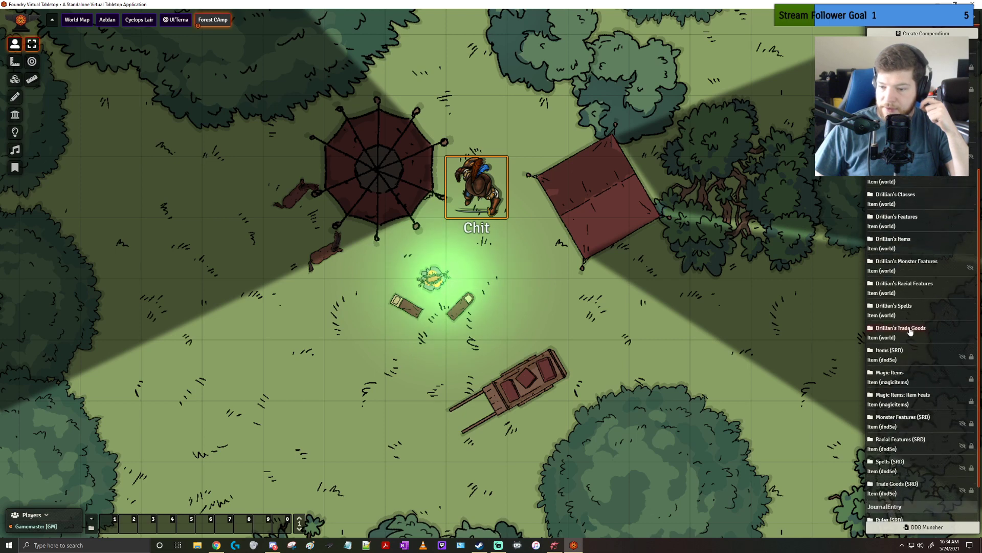
{"action": "scroll", "coordinate": [910, 331], "scroll_direction": "down", "scroll_amount": 1}
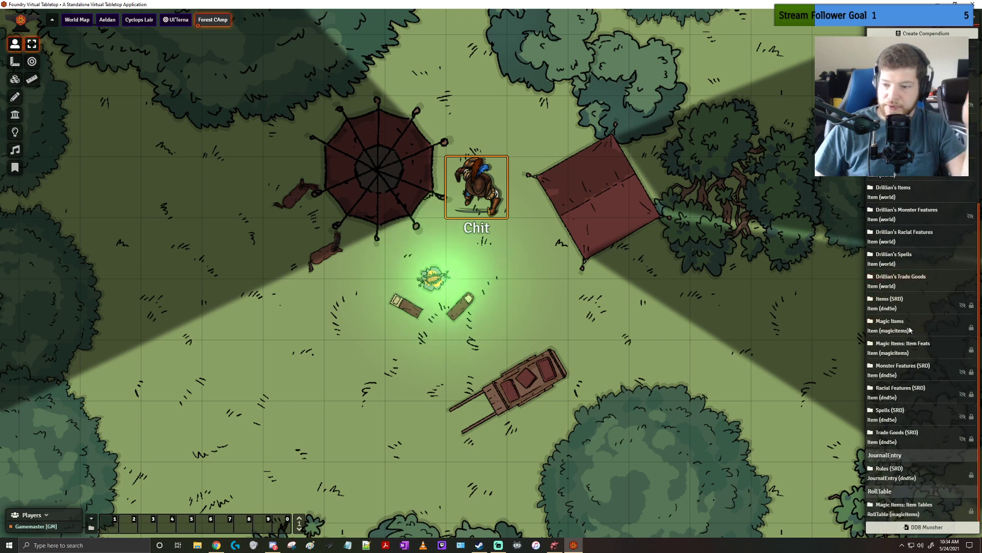
{"action": "scroll", "coordinate": [910, 330], "scroll_direction": "up", "scroll_amount": 5}
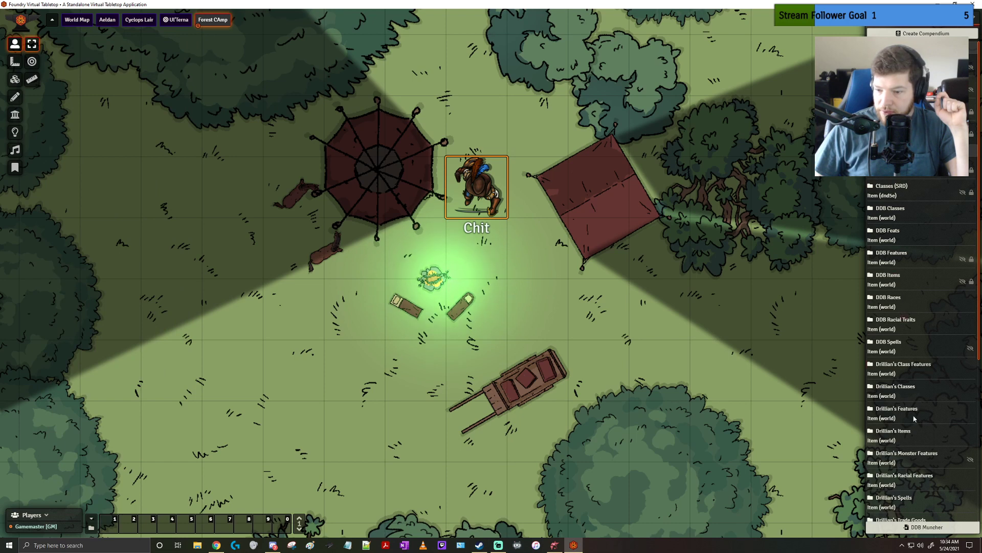
{"action": "scroll", "coordinate": [913, 429], "scroll_direction": "down", "scroll_amount": 5}
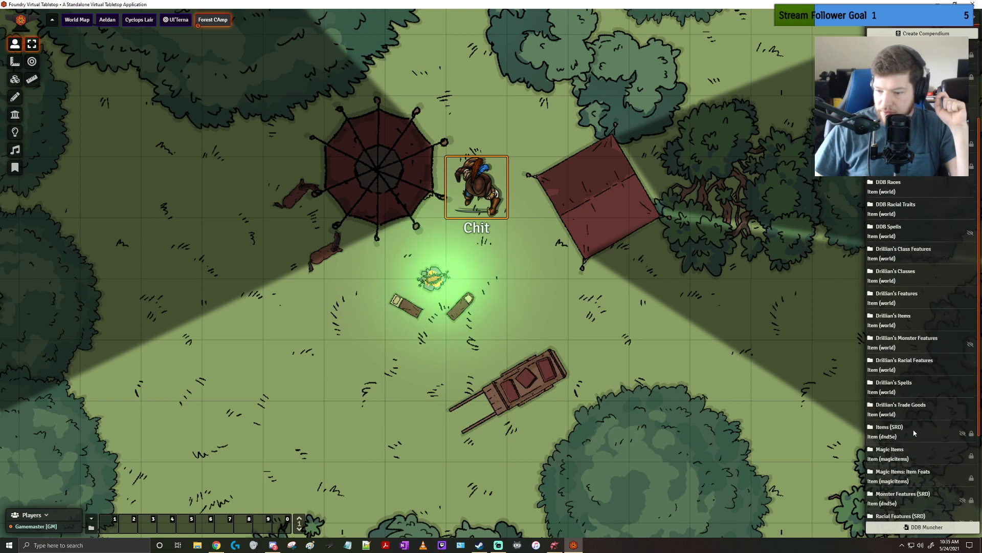
{"action": "scroll", "coordinate": [914, 432], "scroll_direction": "down", "scroll_amount": 3}
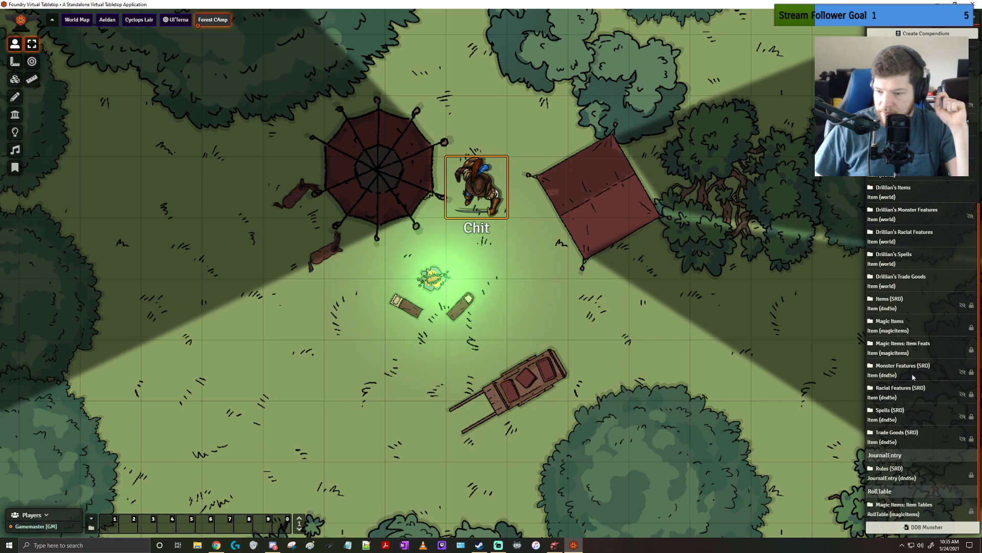
{"action": "scroll", "coordinate": [913, 377], "scroll_direction": "up", "scroll_amount": 4}
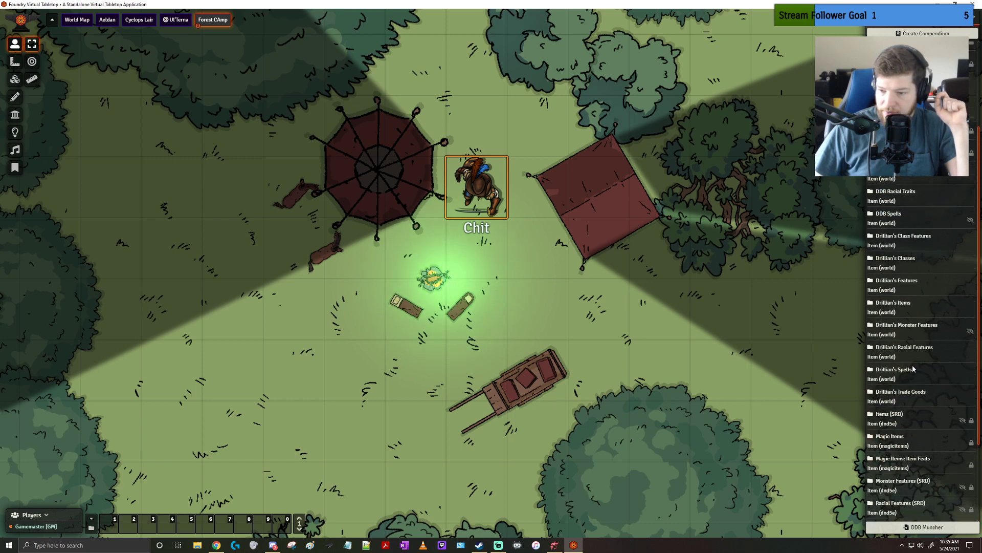
{"action": "scroll", "coordinate": [914, 371], "scroll_direction": "up", "scroll_amount": 2}
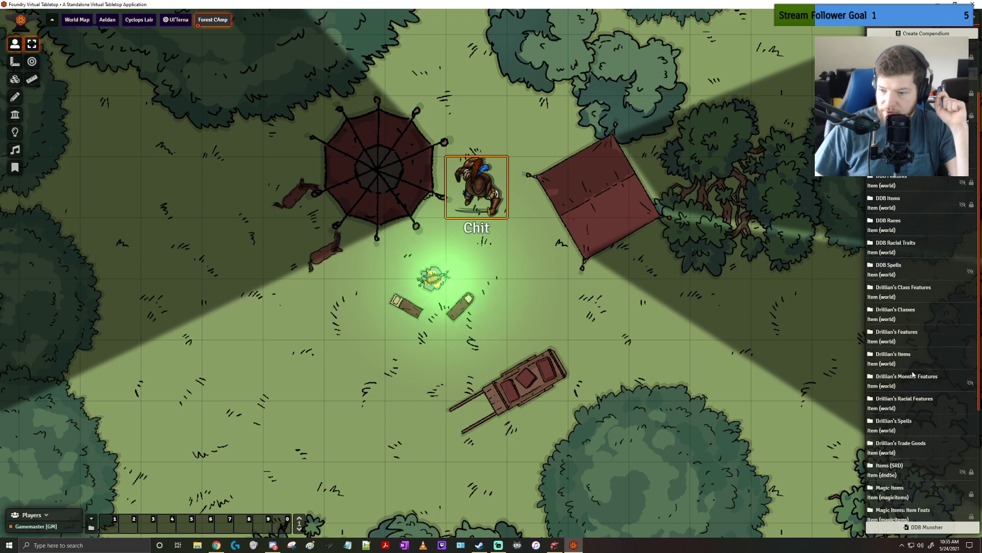
{"action": "scroll", "coordinate": [913, 371], "scroll_direction": "up", "scroll_amount": 1}
{"action": "scroll", "coordinate": [910, 350], "scroll_direction": "up", "scroll_amount": 2}
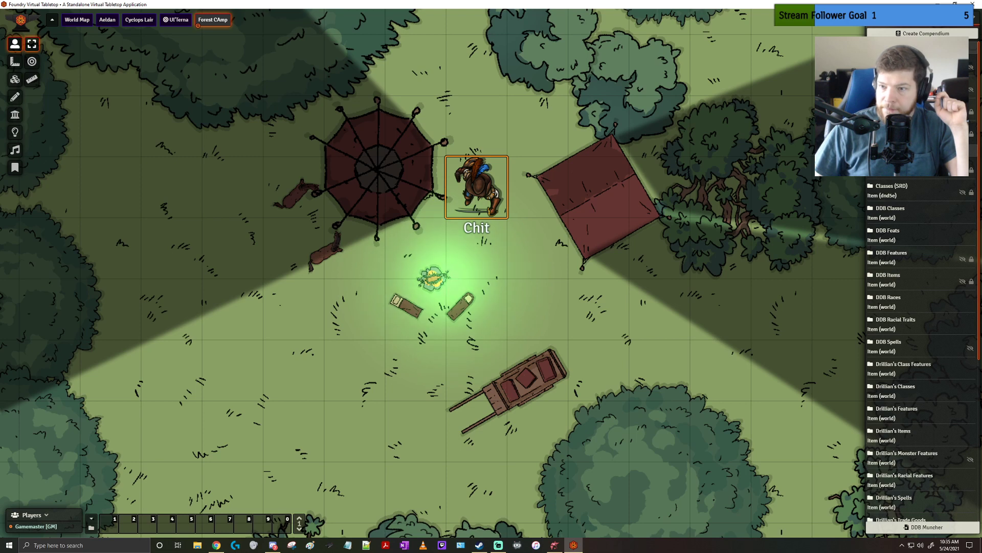
Open the DDB Monsters compendium and look through its monster list
{"action": "left_click", "coordinate": [891, 61]}
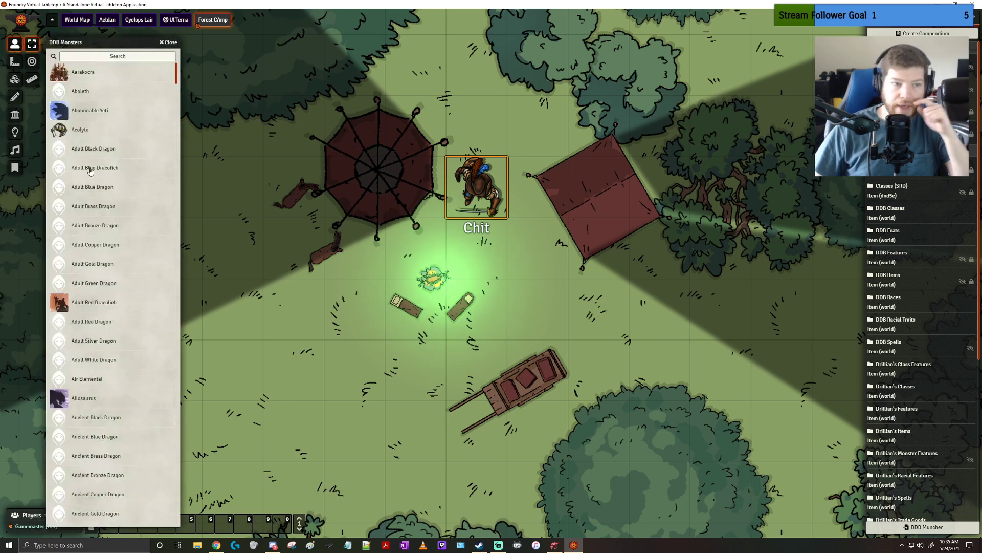
{"action": "scroll", "coordinate": [147, 146], "scroll_direction": "down", "scroll_amount": 15}
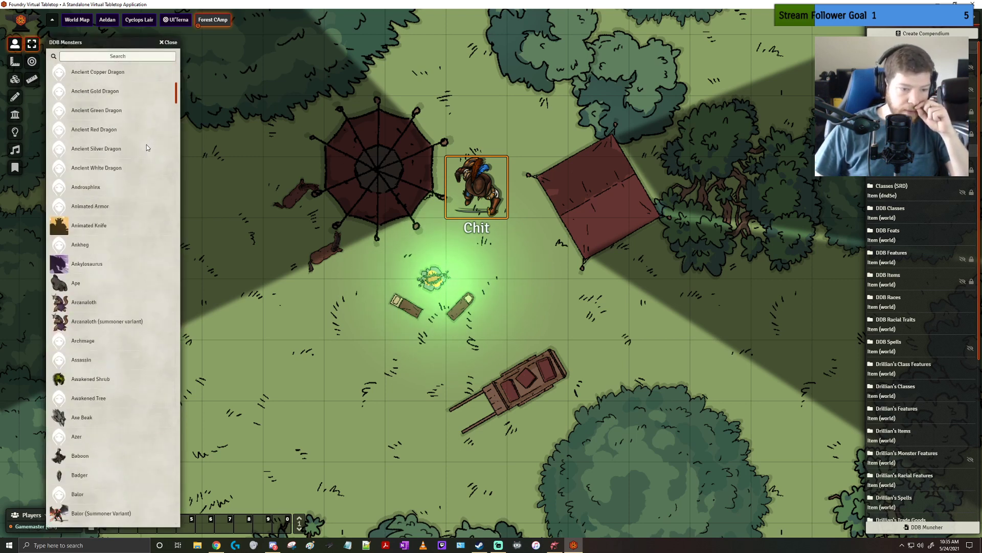
{"action": "scroll", "coordinate": [146, 148], "scroll_direction": "down", "scroll_amount": 12}
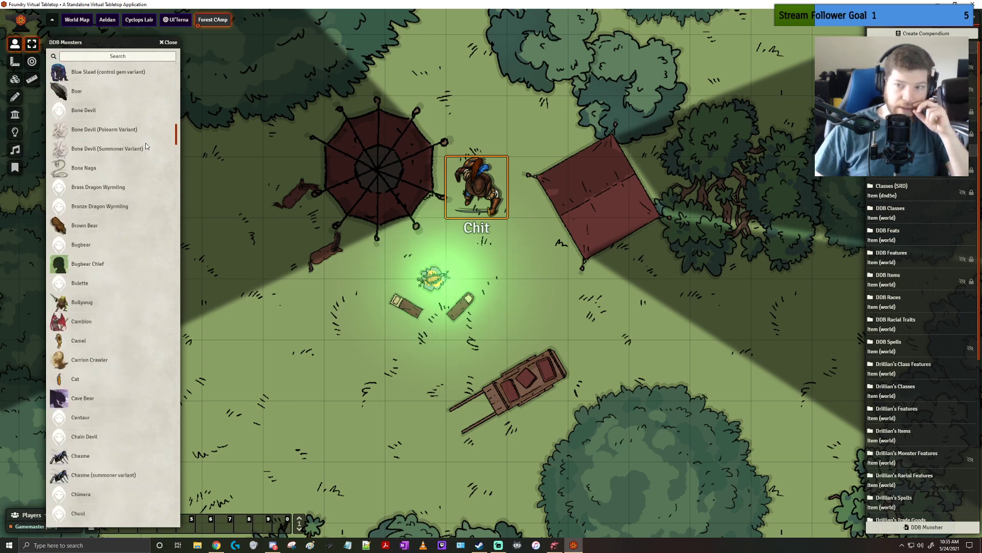
Place a Kenku token and a Kuo-toa Archpriest token from the DDB Monsters compendium southeast of Chit
{"action": "scroll", "coordinate": [145, 148], "scroll_direction": "down", "scroll_amount": 15}
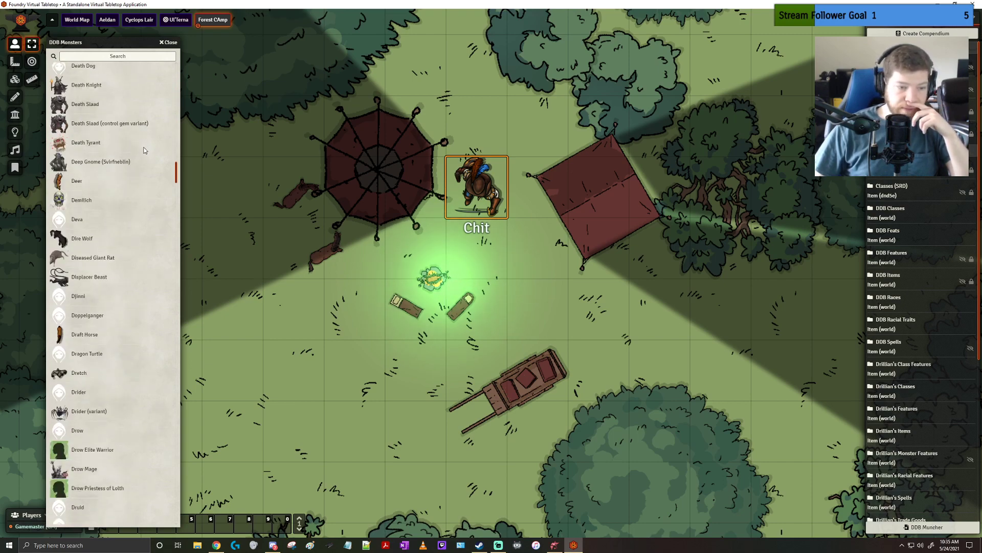
{"action": "scroll", "coordinate": [143, 149], "scroll_direction": "down", "scroll_amount": 15}
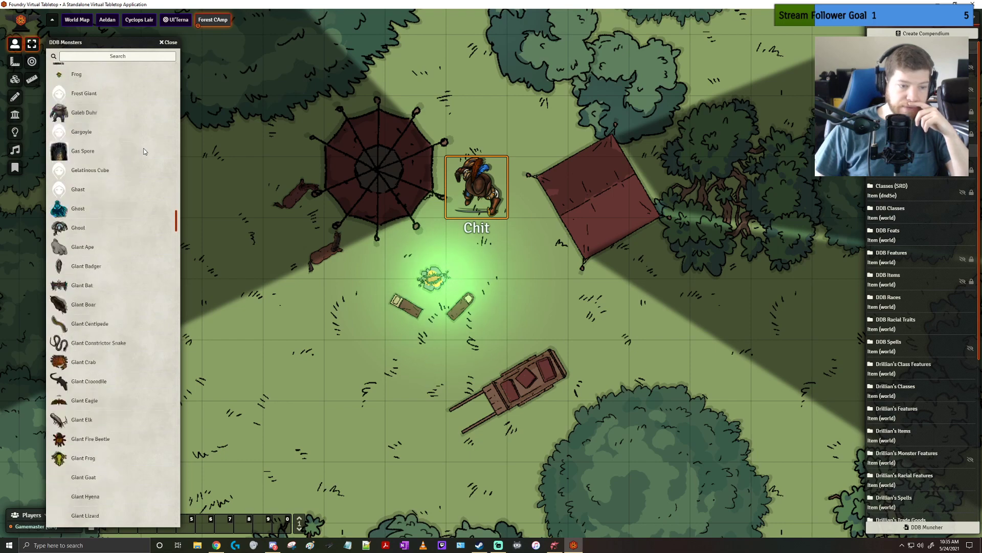
{"action": "scroll", "coordinate": [142, 151], "scroll_direction": "down", "scroll_amount": 15}
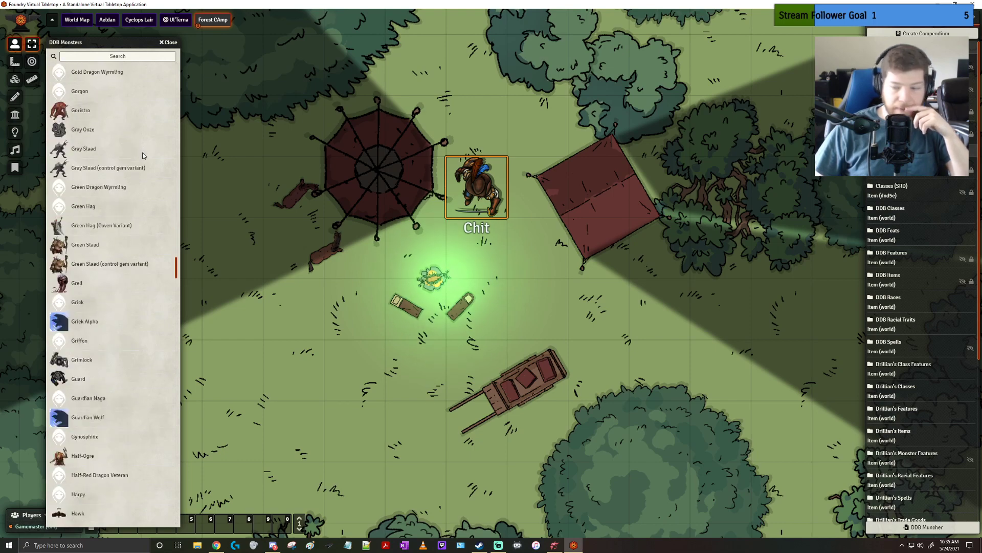
{"action": "scroll", "coordinate": [142, 155], "scroll_direction": "down", "scroll_amount": 8}
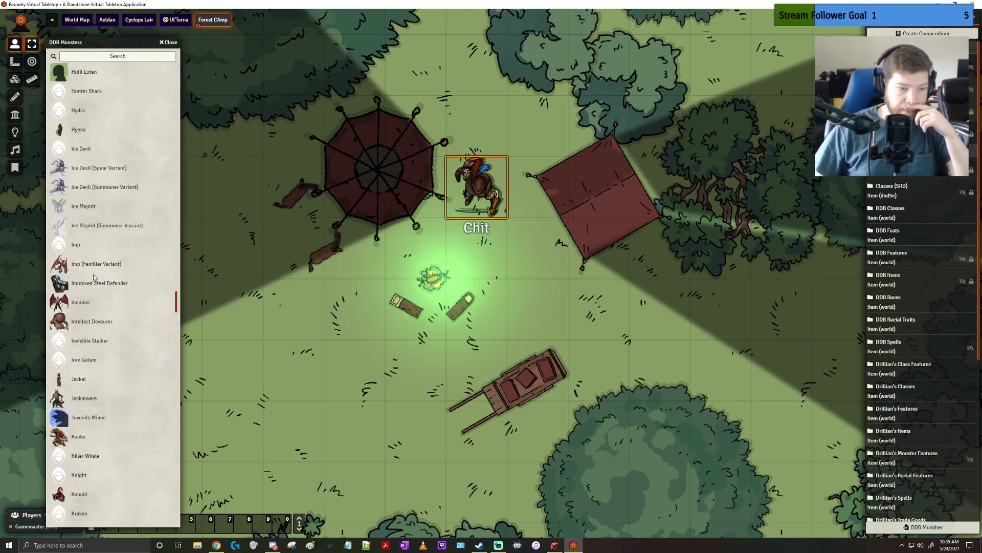
{"action": "scroll", "coordinate": [82, 256], "scroll_direction": "down", "scroll_amount": 7}
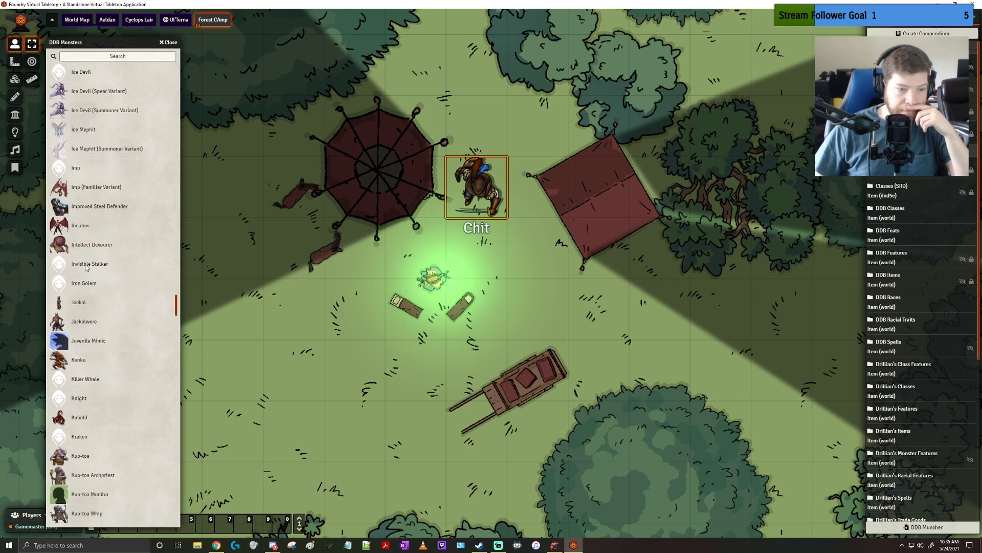
{"action": "left_click_drag", "start_coordinate": [64, 168], "coordinate": [530, 279]}
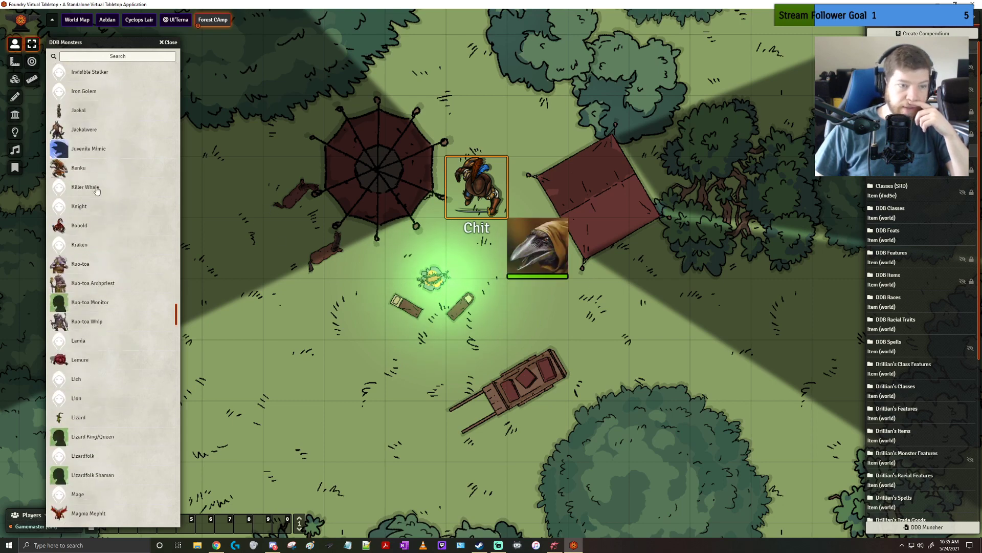
{"action": "left_click_drag", "start_coordinate": [77, 283], "coordinate": [599, 310]}
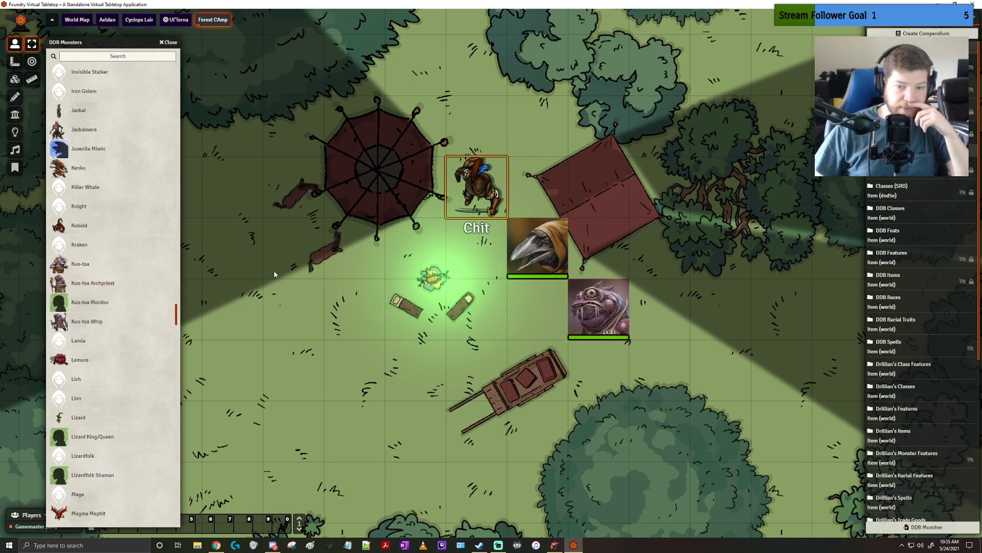
Delete the Kuo-toa Archpriest and Kenku tokens from the scene
{"action": "left_click", "coordinate": [579, 288]}
{"action": "key", "text": "Delete"}
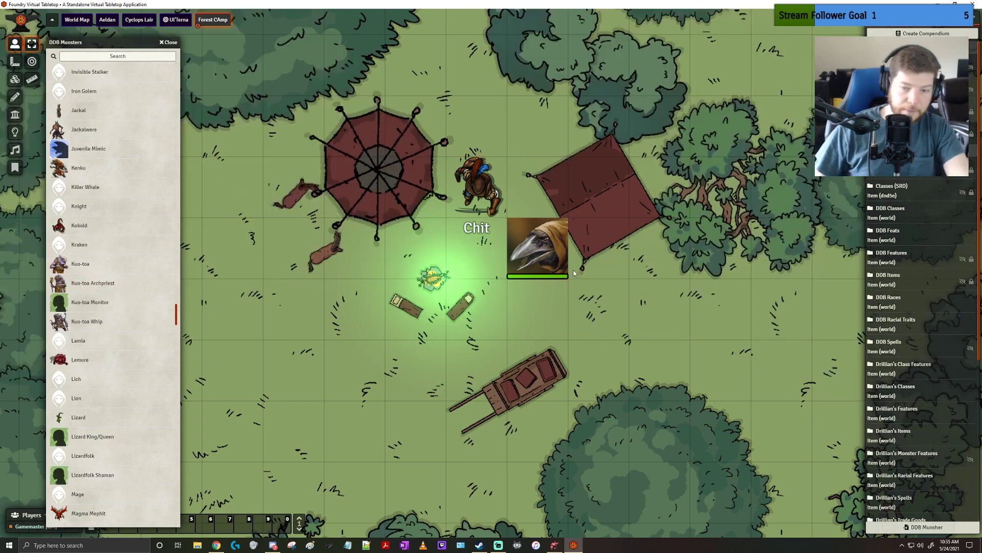
{"action": "left_click", "coordinate": [540, 275]}
{"action": "key", "text": "Delete"}
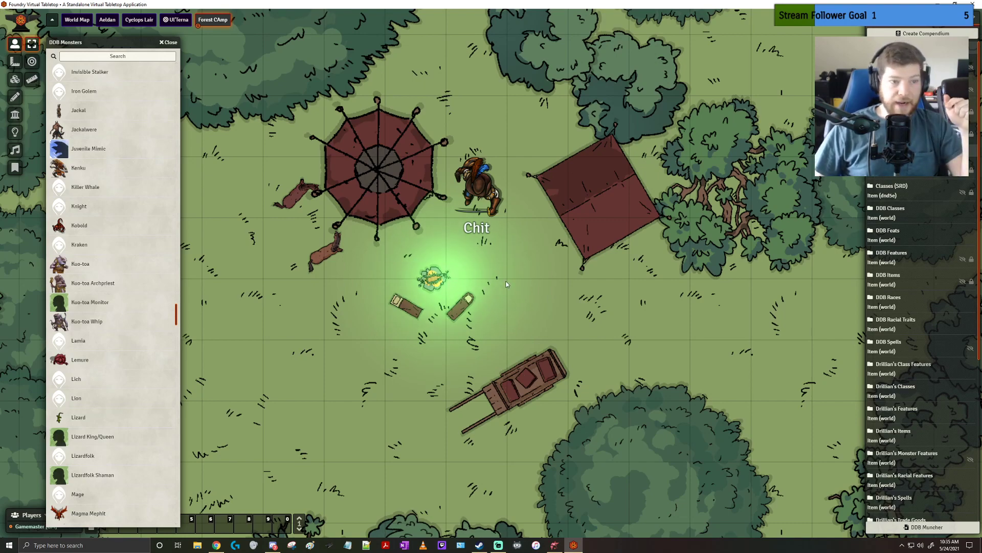
Search the DDB Monsters compendium for "cycl" and place the Cyclops on the map just east of the cart
{"action": "left_click", "coordinate": [131, 56]}
{"action": "type", "text": "cyc"}
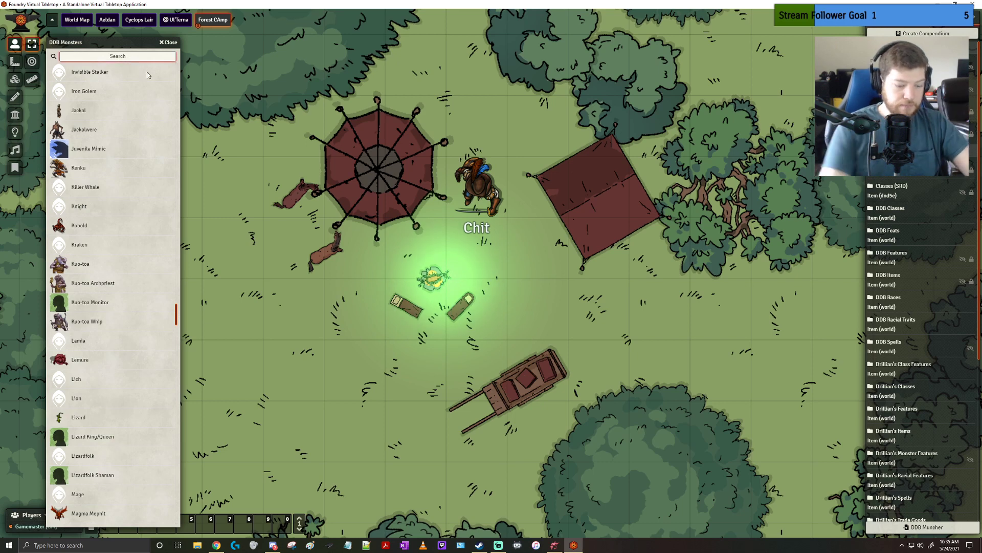
{"action": "type", "text": "l"}
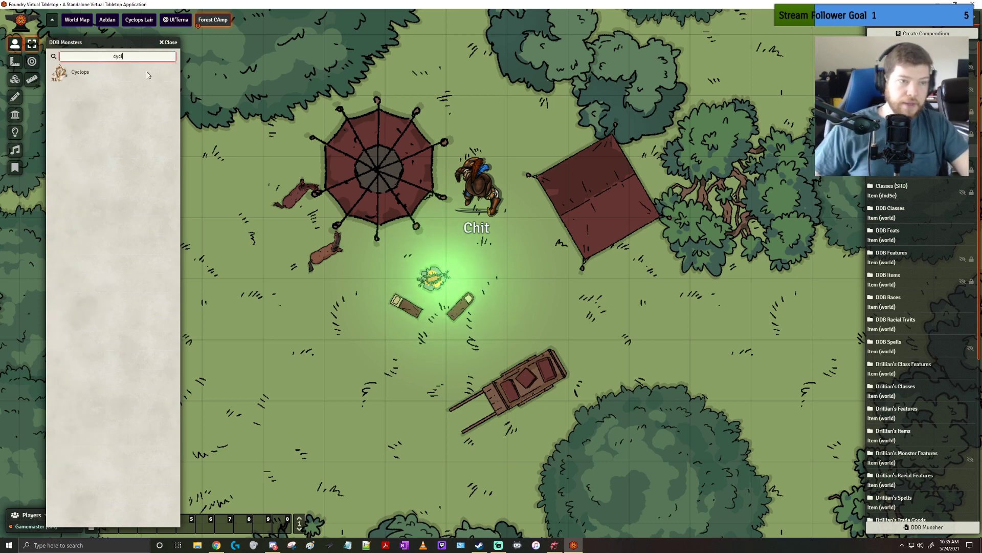
{"action": "left_click_drag", "start_coordinate": [98, 75], "coordinate": [660, 304]}
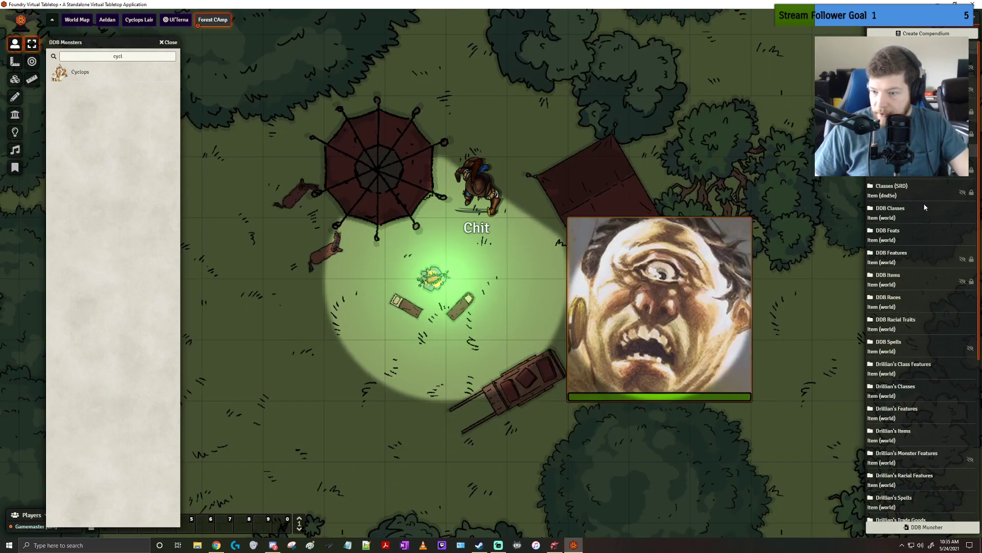
Open the Drillian's Monster compendium and place its Cyclops over the campfire, directly beside the DDB Cyclops
{"action": "scroll", "coordinate": [900, 285], "scroll_direction": "down", "scroll_amount": 3}
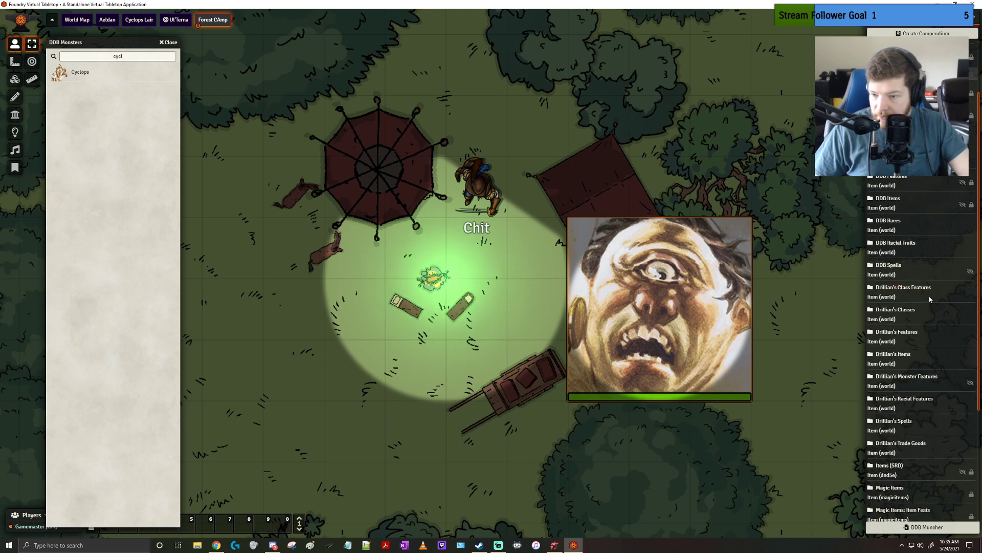
{"action": "scroll", "coordinate": [930, 299], "scroll_direction": "down", "scroll_amount": 5}
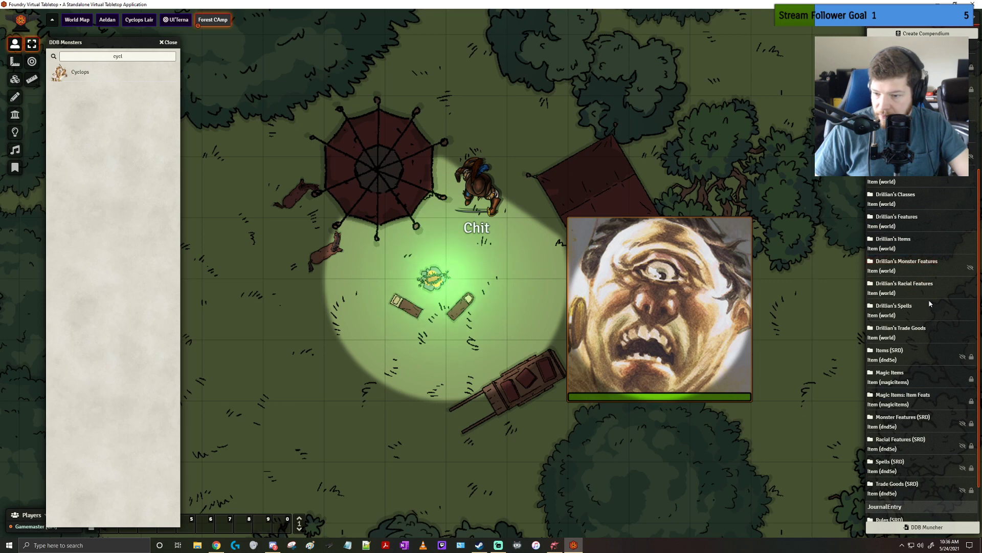
{"action": "scroll", "coordinate": [929, 304], "scroll_direction": "down", "scroll_amount": 2}
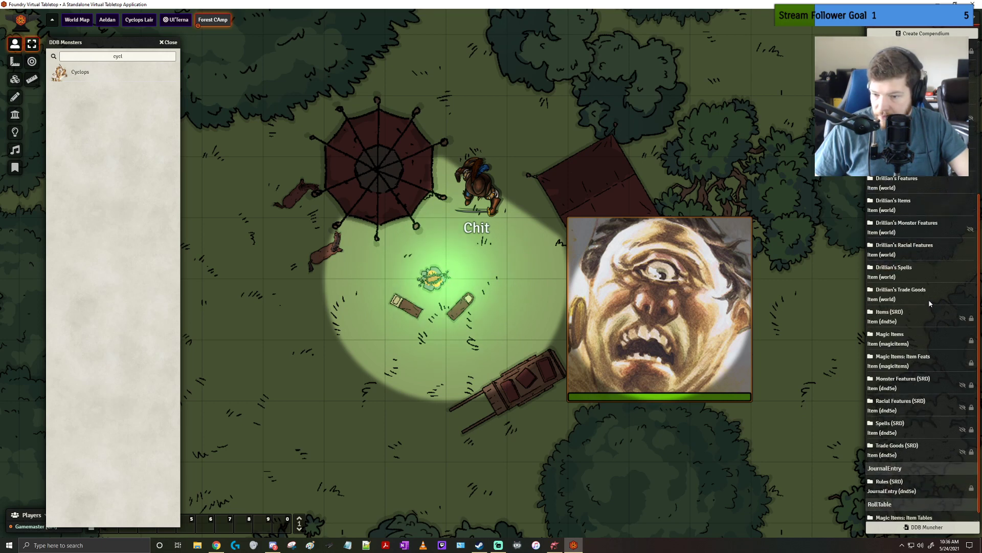
{"action": "scroll", "coordinate": [930, 303], "scroll_direction": "down", "scroll_amount": 2}
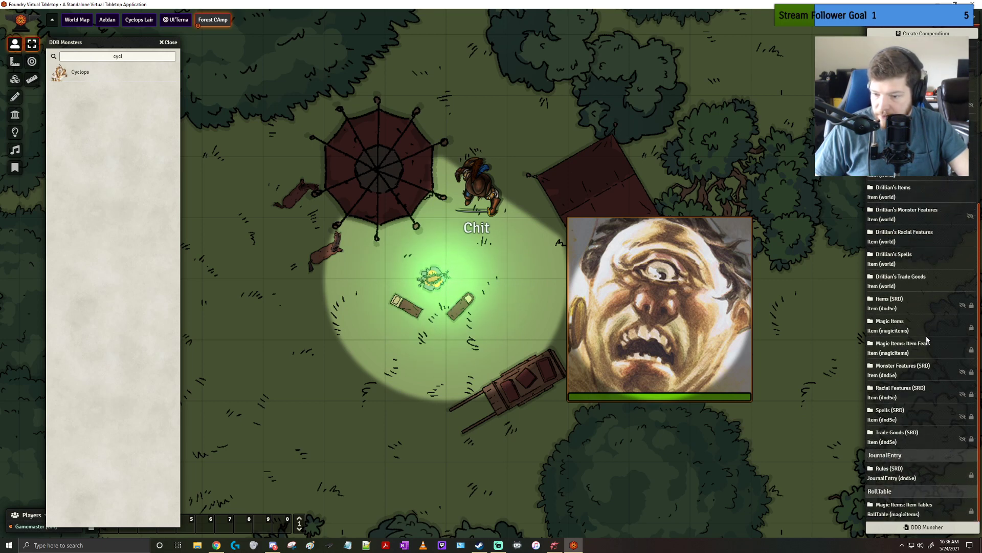
{"action": "scroll", "coordinate": [910, 333], "scroll_direction": "up", "scroll_amount": 6}
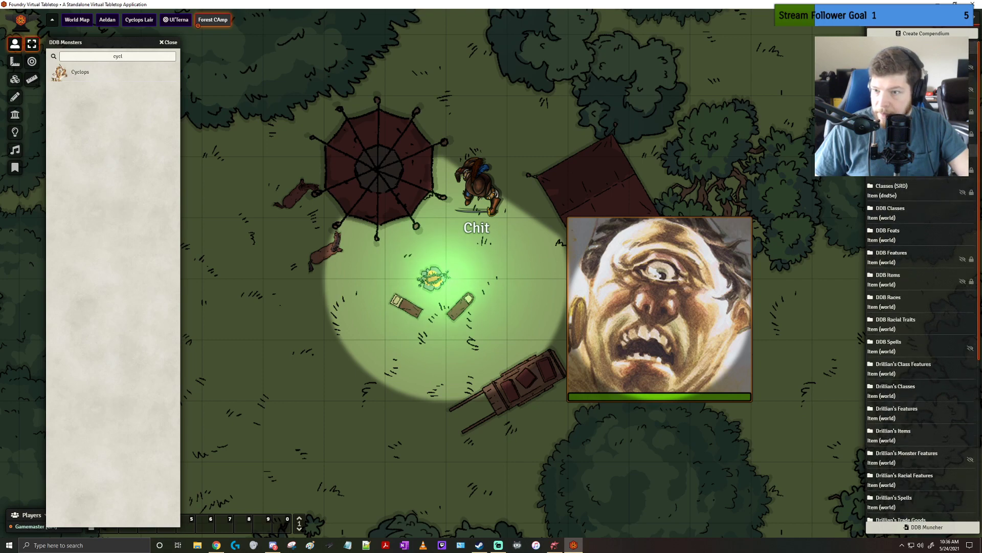
{"action": "left_click", "coordinate": [897, 83]}
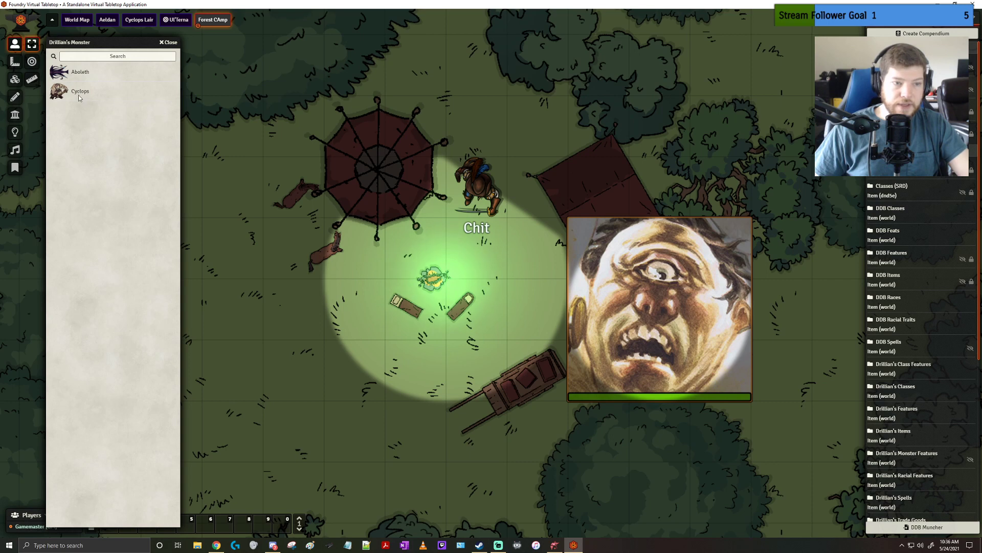
{"action": "left_click_drag", "start_coordinate": [80, 95], "coordinate": [460, 313]}
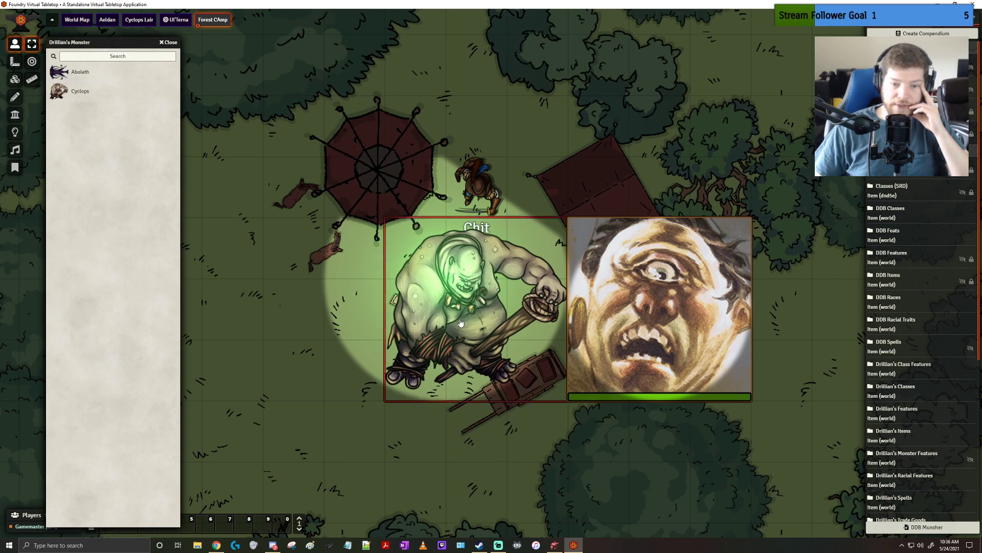
{"action": "mouse_move", "coordinate": [460, 322]}
{"action": "left_mouse_down"}
{"action": "mouse_move", "coordinate": [398, 320]}
{"action": "mouse_move", "coordinate": [451, 321]}
{"action": "left_mouse_up"}
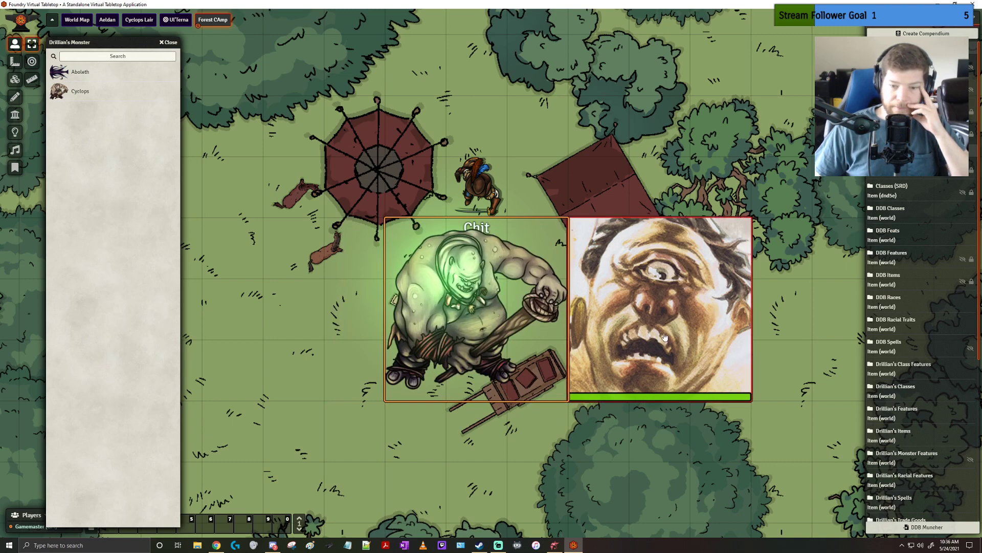
Open the character sheets of both Cyclops tokens and arrange them side by side for comparison
{"action": "left_click", "coordinate": [665, 336]}
{"action": "double_click", "coordinate": [665, 336]}
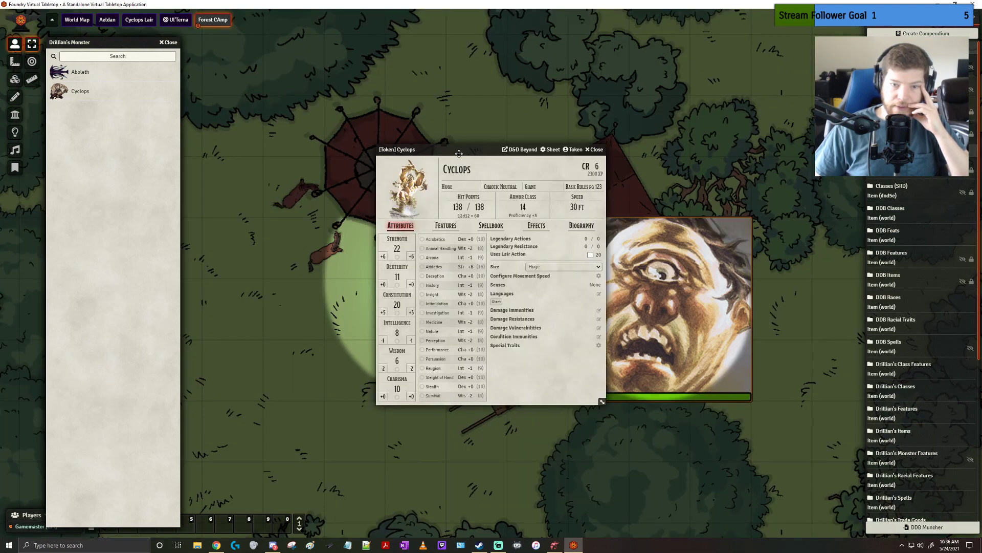
{"action": "left_click_drag", "start_coordinate": [476, 145], "coordinate": [675, 99]}
{"action": "double_click", "coordinate": [470, 293]}
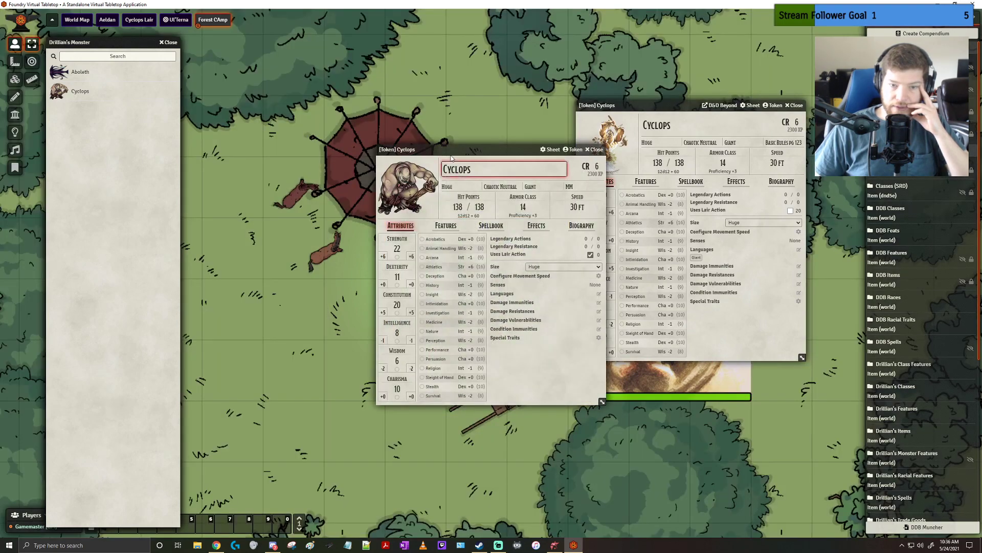
{"action": "left_click_drag", "start_coordinate": [450, 153], "coordinate": [361, 102]}
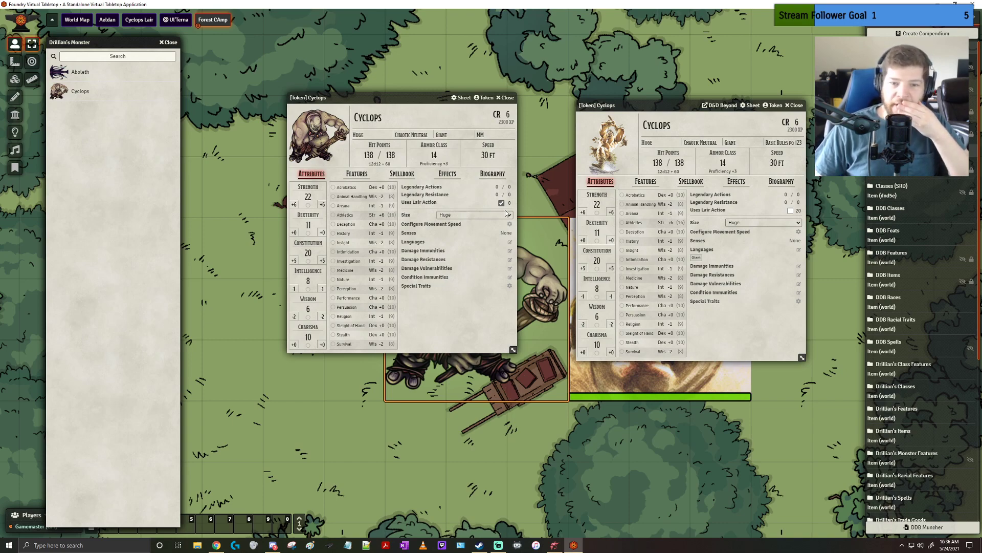
Check the token configuration of Drillian's Cyclops and the sheet configuration of the DDB Cyclops
{"action": "left_click", "coordinate": [484, 97]}
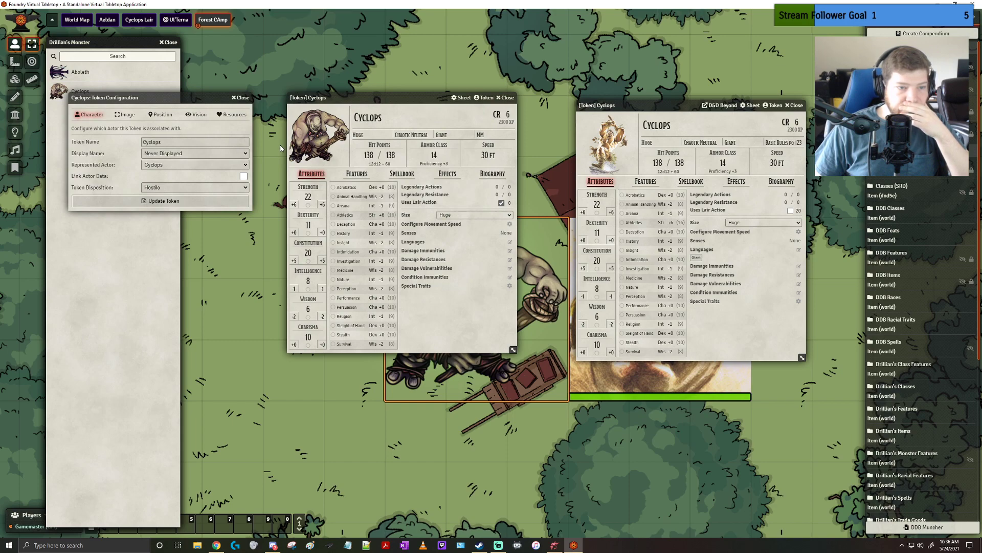
{"action": "left_click", "coordinate": [750, 105]}
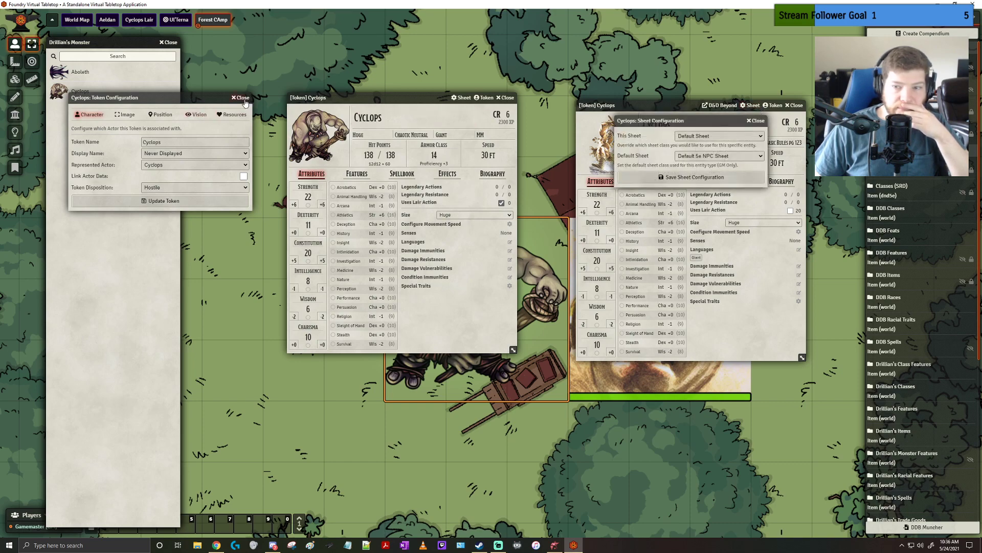
{"action": "key", "text": "Escape"}
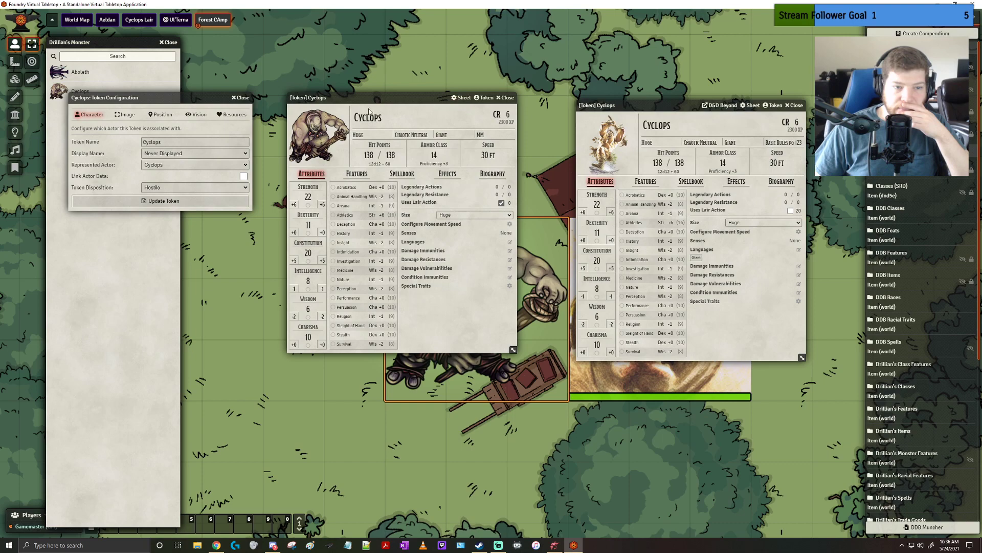
{"action": "left_click", "coordinate": [465, 102]}
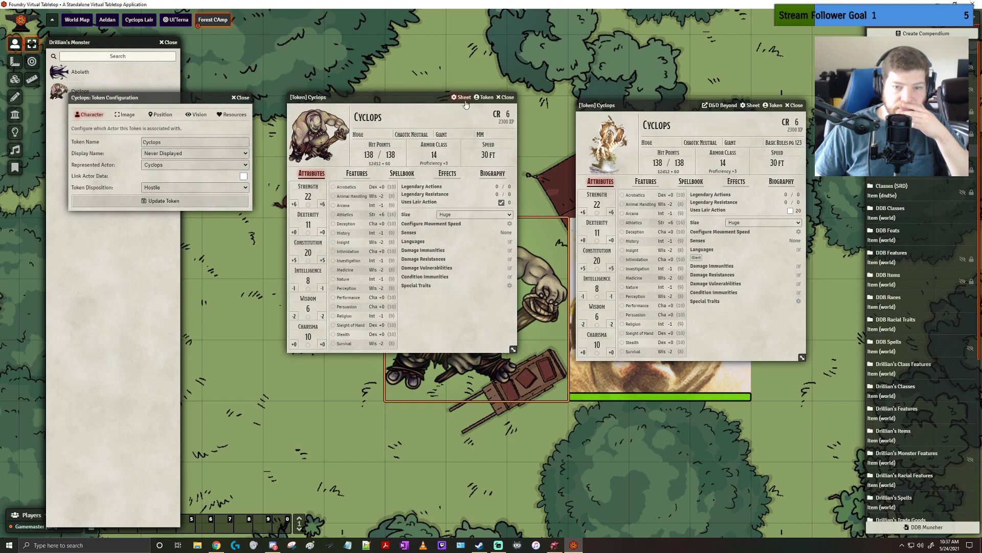
{"action": "left_click", "coordinate": [756, 106]}
{"action": "left_click_drag", "start_coordinate": [668, 104], "coordinate": [626, 212]}
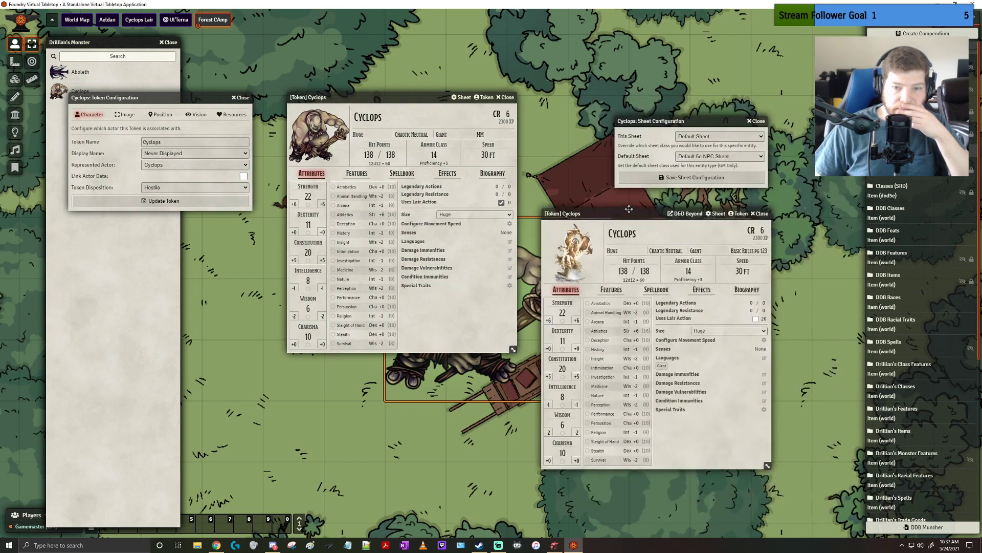
{"action": "left_click_drag", "start_coordinate": [421, 98], "coordinate": [413, 186]}
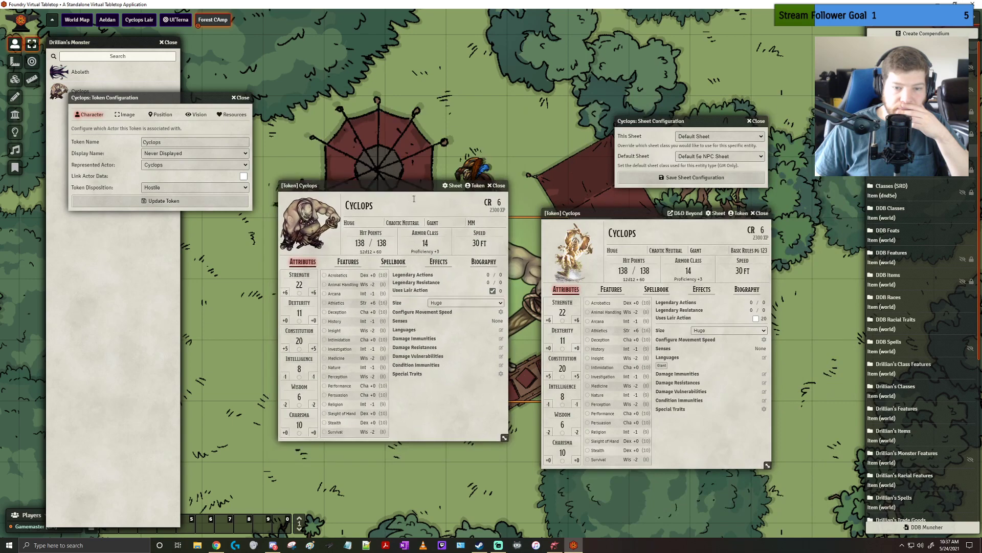
{"action": "left_click", "coordinate": [453, 187]}
{"action": "double_click", "coordinate": [316, 187]}
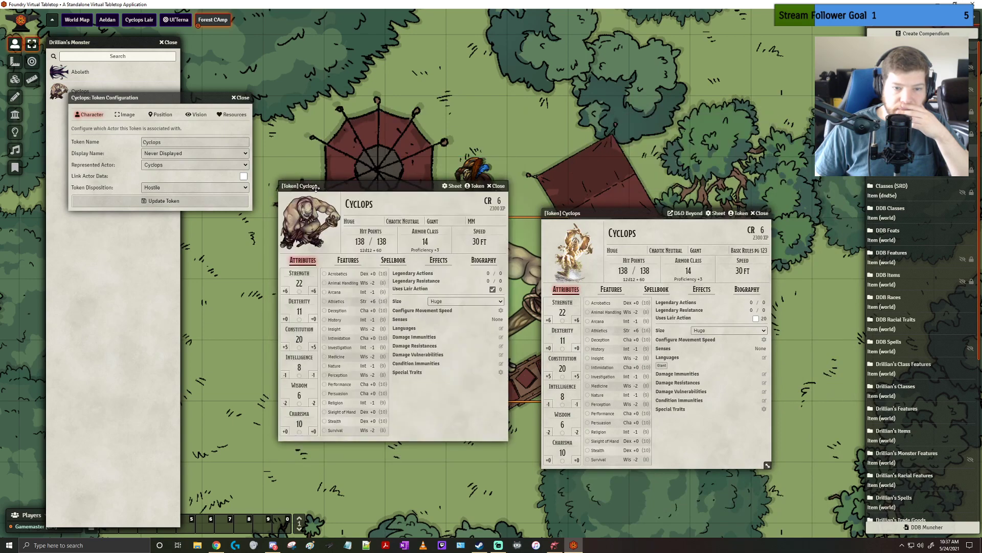
Realign the two Cyclops sheets next to each other and close the open configuration windows without changes
{"action": "left_click_drag", "start_coordinate": [316, 187], "coordinate": [336, 280]}
{"action": "left_click_drag", "start_coordinate": [423, 201], "coordinate": [719, 120]}
{"action": "left_click_drag", "start_coordinate": [417, 278], "coordinate": [423, 164]}
{"action": "left_click", "coordinate": [754, 120]}
{"action": "left_click_drag", "start_coordinate": [638, 213], "coordinate": [618, 163]}
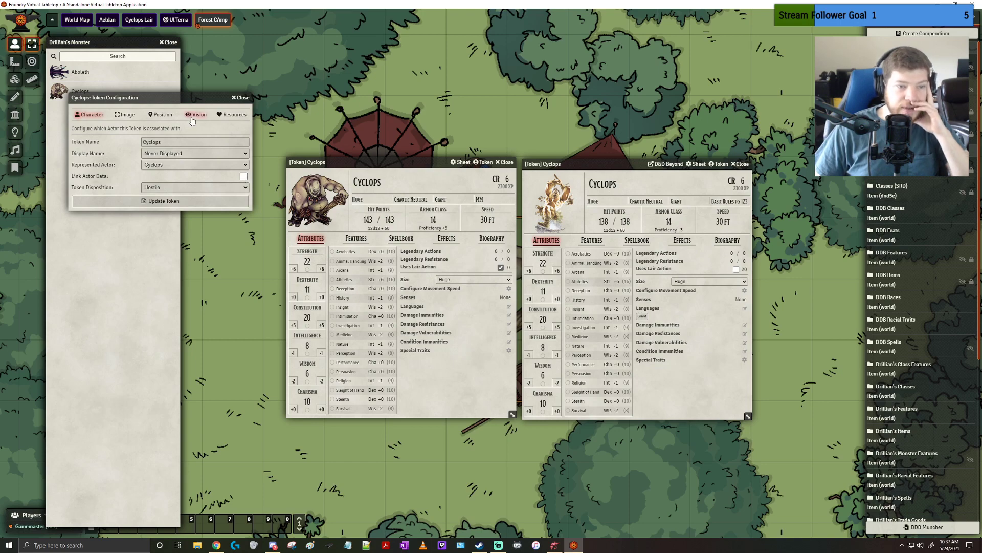
{"action": "left_click", "coordinate": [248, 99]}
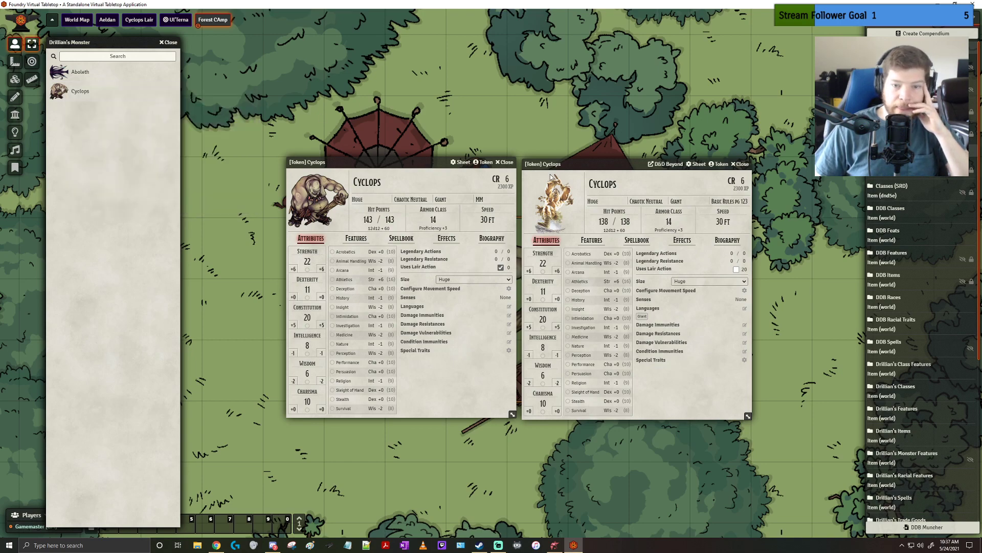
Set the DDB Cyclops token's current hit points to 50, moving its sheet aside to check the health bar
{"action": "left_click_drag", "start_coordinate": [550, 164], "coordinate": [723, 166]}
{"action": "left_click", "coordinate": [777, 223]}
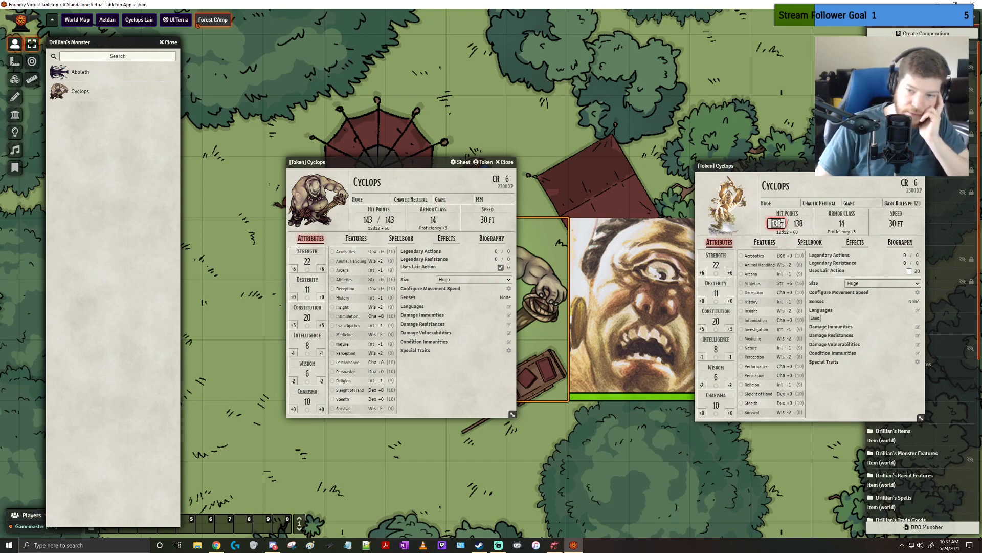
{"action": "type", "text": "50"}
{"action": "key", "text": "Return"}
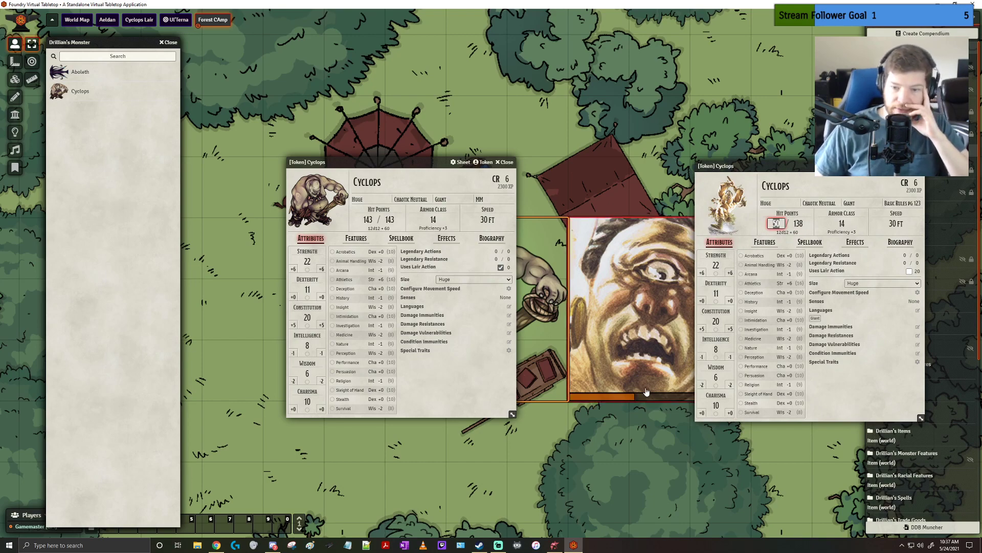
{"action": "left_click_drag", "start_coordinate": [761, 171], "coordinate": [684, 156]}
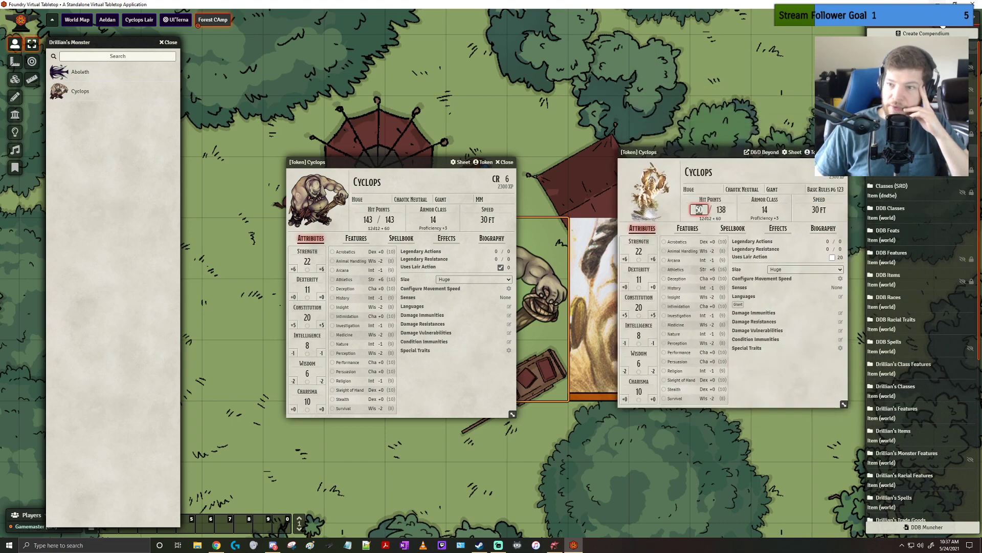
Review the lists of all modules and active modules in Module Management, and close it without changes
{"action": "left_click", "coordinate": [965, 18]}
{"action": "left_click", "coordinate": [923, 104]}
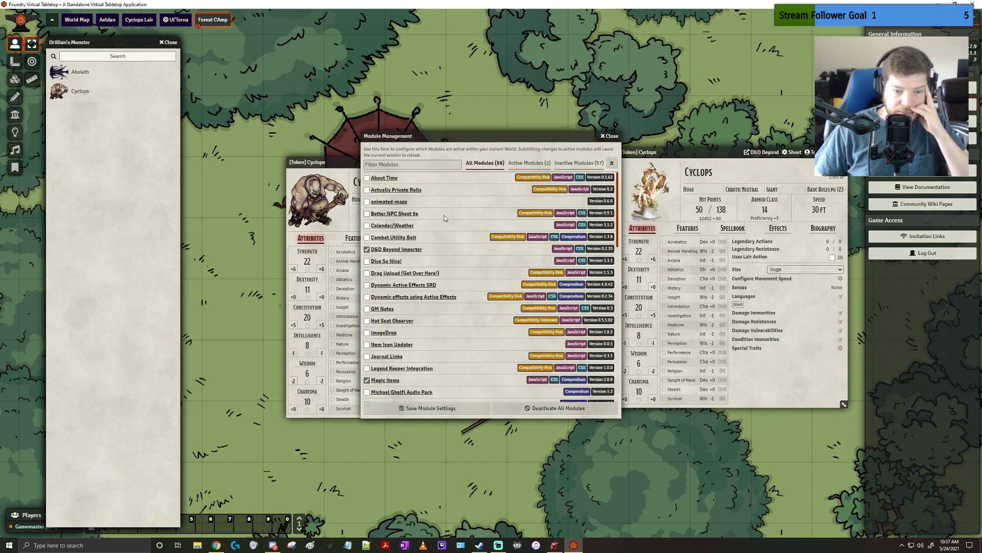
{"action": "scroll", "coordinate": [445, 215], "scroll_direction": "down", "scroll_amount": 10}
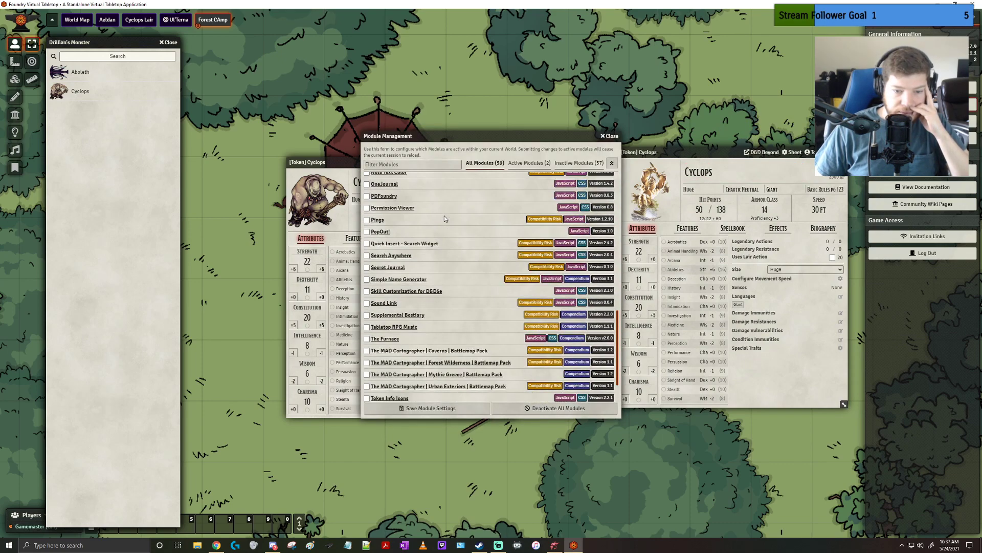
{"action": "scroll", "coordinate": [443, 216], "scroll_direction": "up", "scroll_amount": 10}
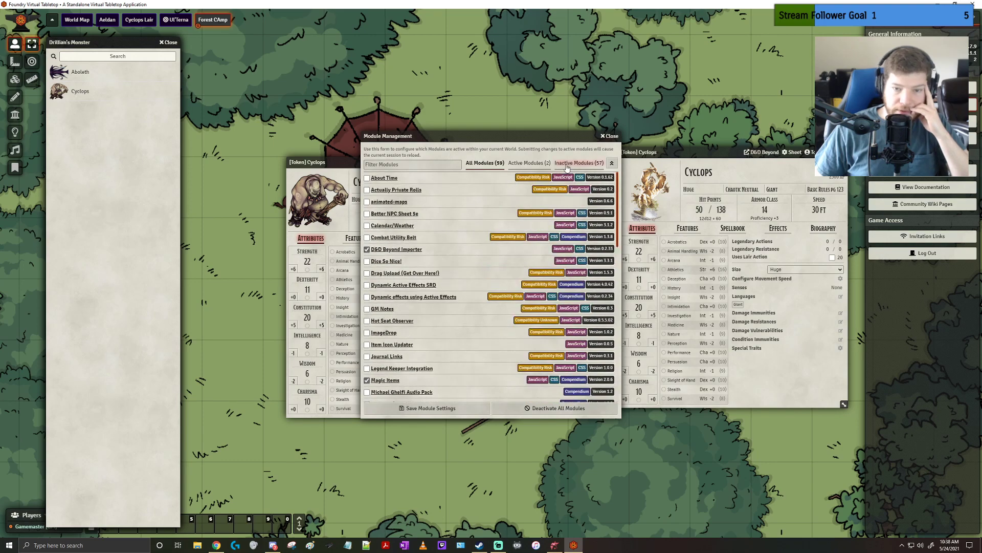
{"action": "left_click", "coordinate": [529, 162]}
{"action": "left_click", "coordinate": [610, 136]}
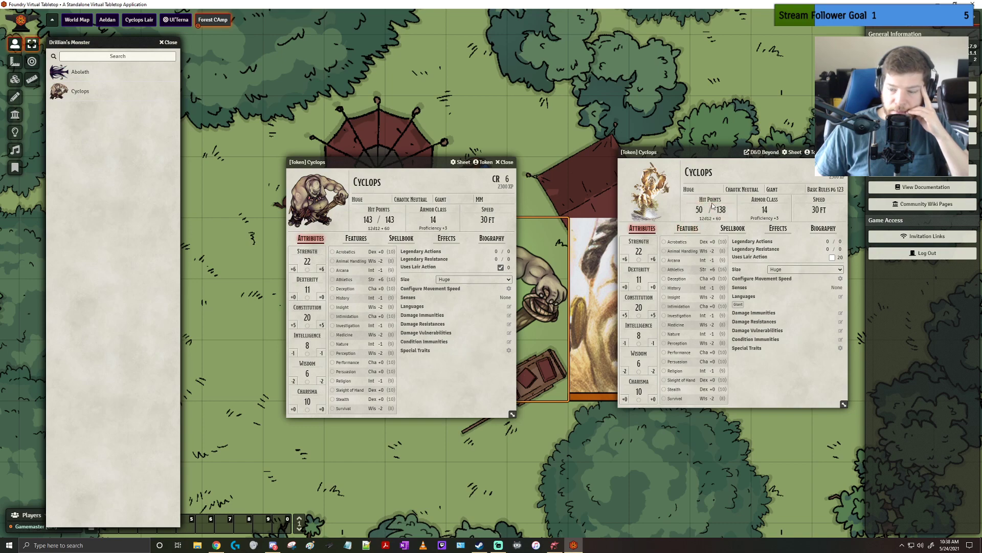
Close both Cyclops sheets and open the resource bar settings in the token configuration of Drillian's Cyclops
{"action": "left_click", "coordinate": [507, 162]}
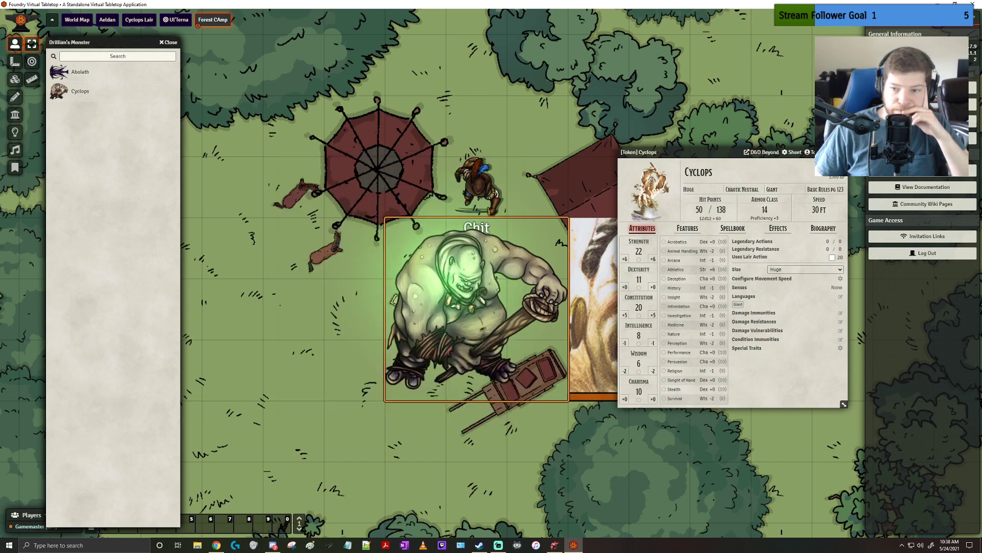
{"action": "left_click", "coordinate": [836, 152]}
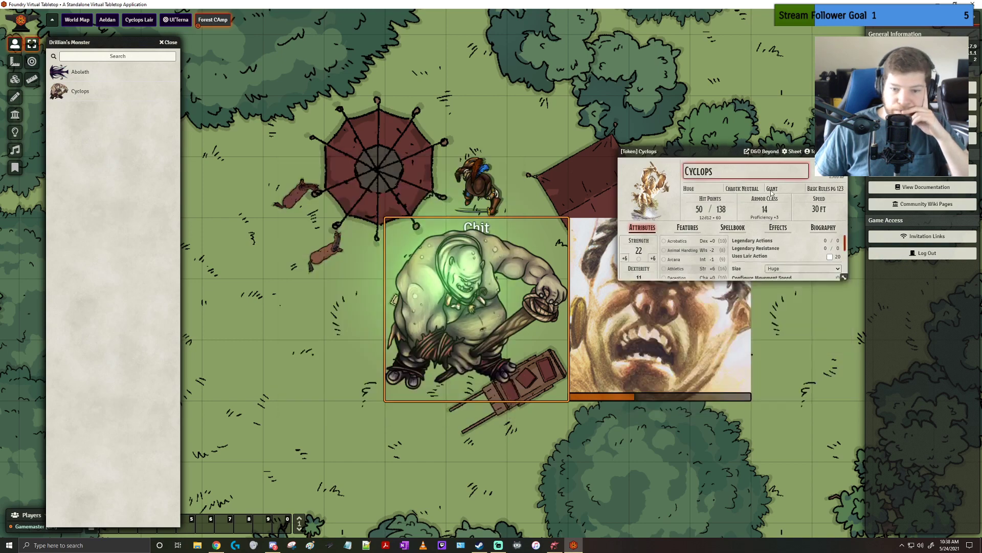
{"action": "double_click", "coordinate": [479, 348]}
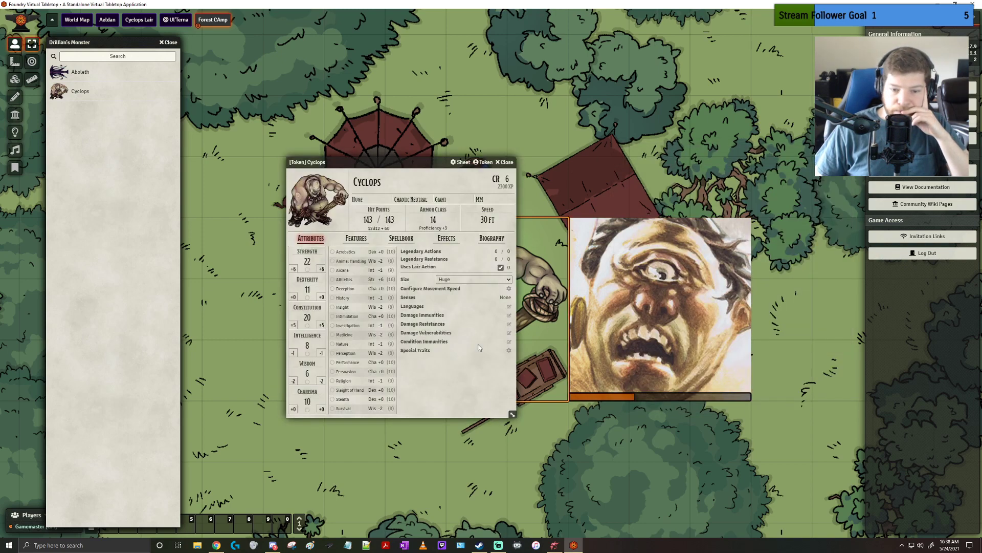
{"action": "left_click", "coordinate": [483, 162]}
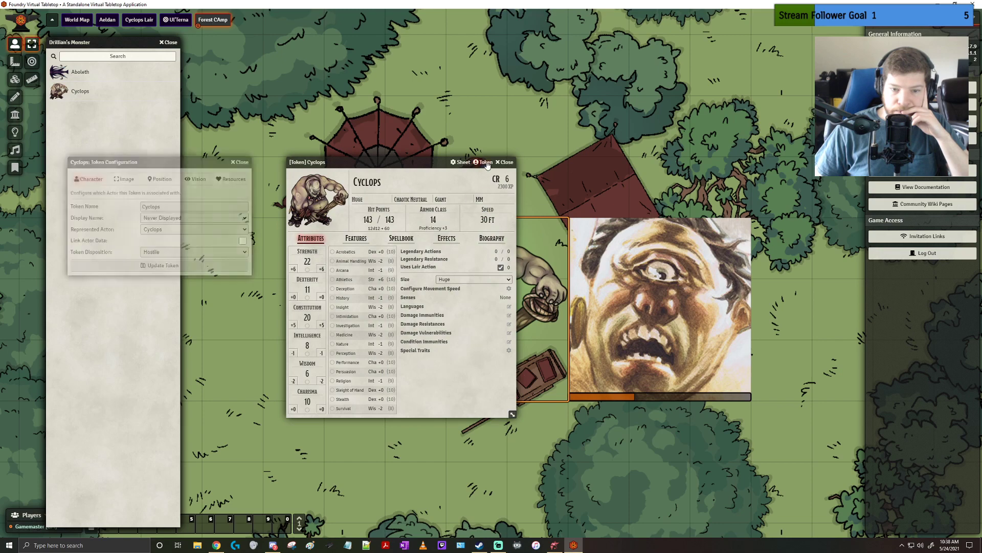
{"action": "left_click", "coordinate": [188, 219]}
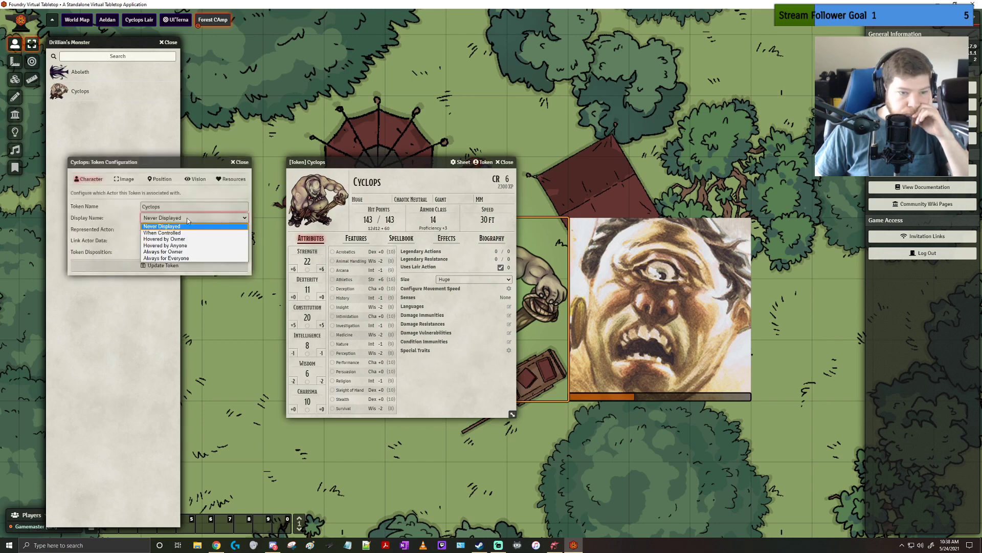
{"action": "left_click", "coordinate": [187, 220]}
{"action": "left_click", "coordinate": [237, 179]}
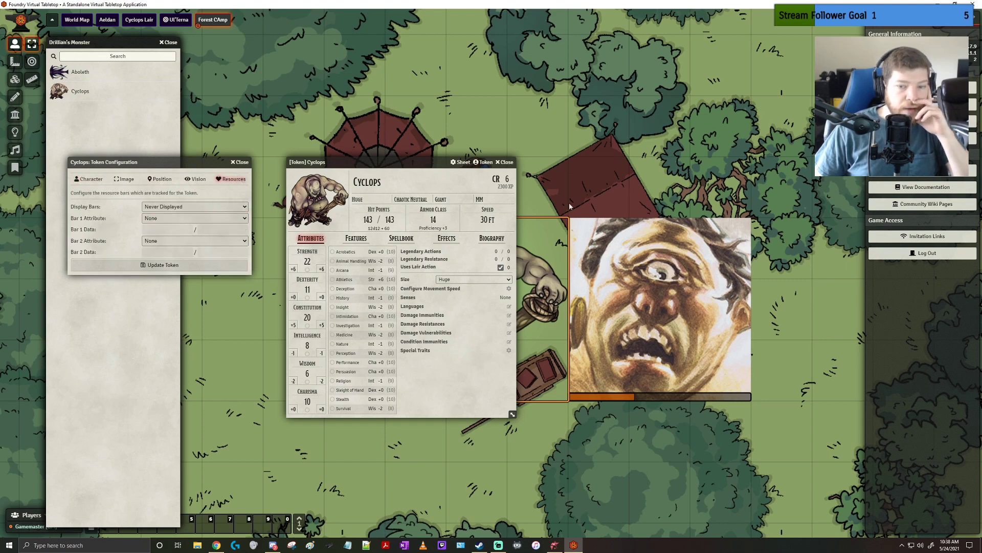
Set the Bar 1 attribute of Drillian's Cyclops token to attributes.hp, using the DDB Cyclops token's resource settings as reference
{"action": "double_click", "coordinate": [675, 282]}
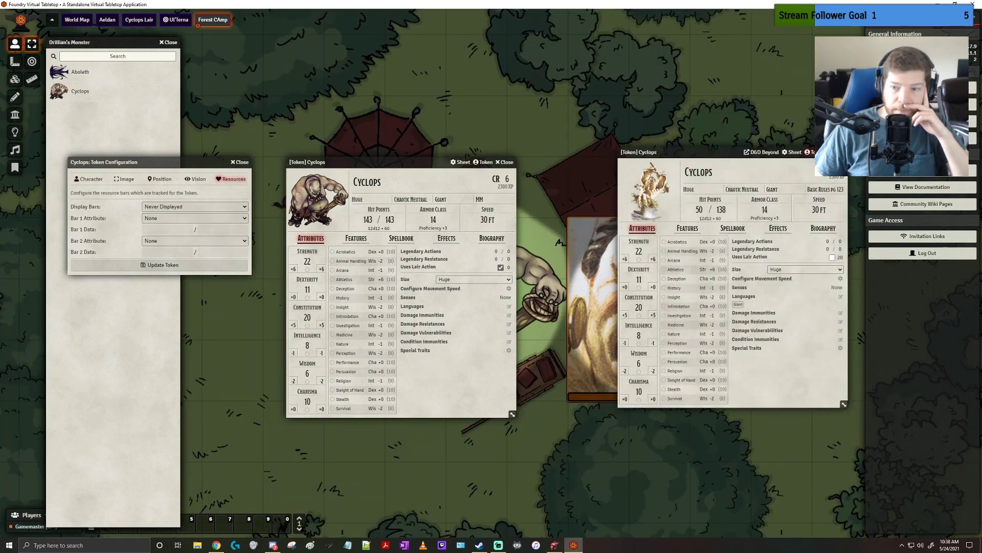
{"action": "left_click", "coordinate": [808, 153]}
{"action": "left_click", "coordinate": [559, 169]}
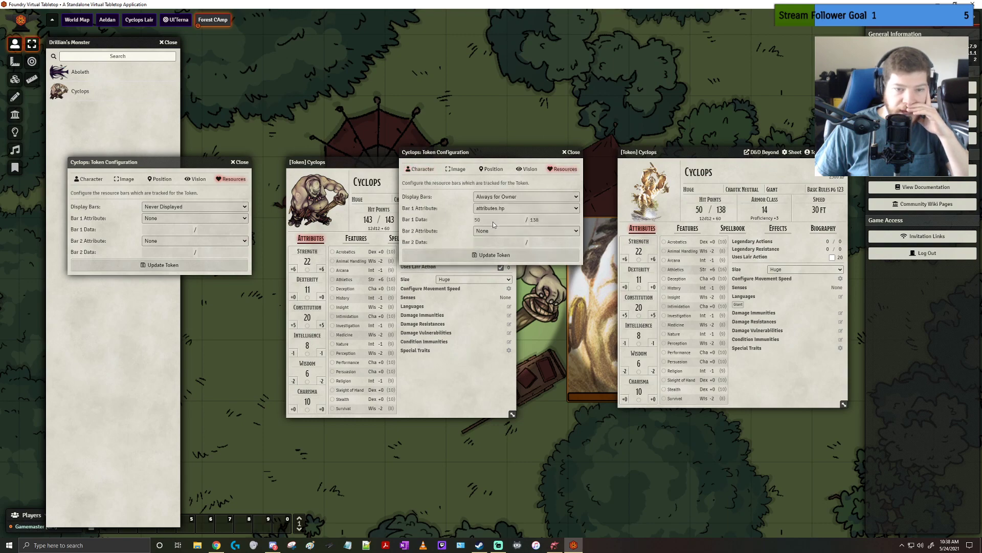
{"action": "left_click", "coordinate": [185, 218]}
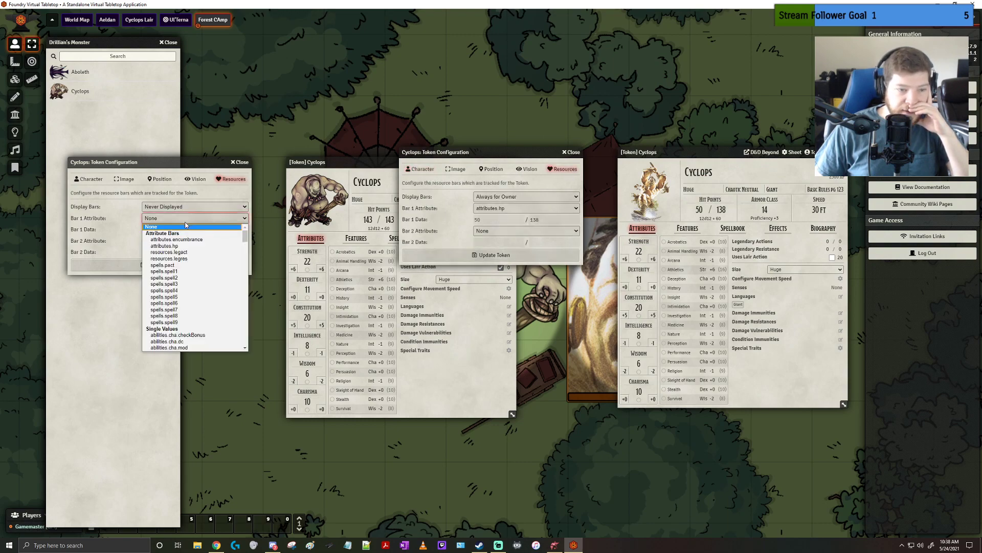
{"action": "left_click", "coordinate": [165, 246]}
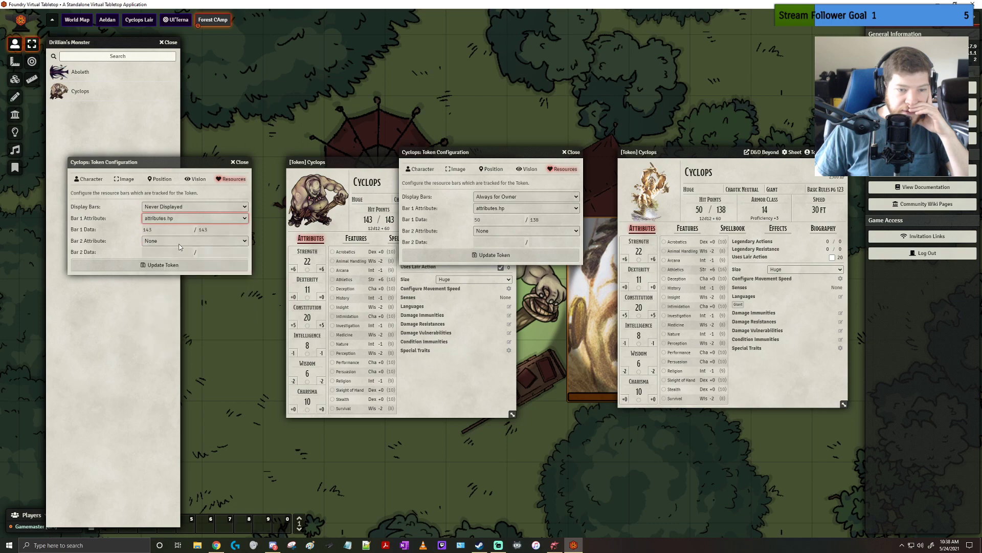
{"action": "left_click", "coordinate": [163, 265]}
{"action": "left_click", "coordinate": [571, 152]}
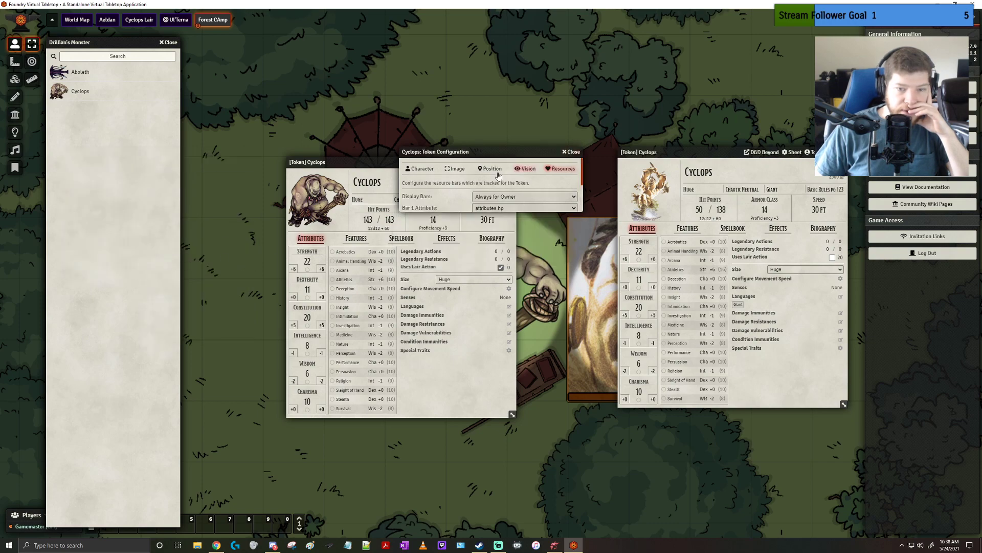
{"action": "left_click", "coordinate": [505, 163]}
{"action": "left_click", "coordinate": [472, 291]}
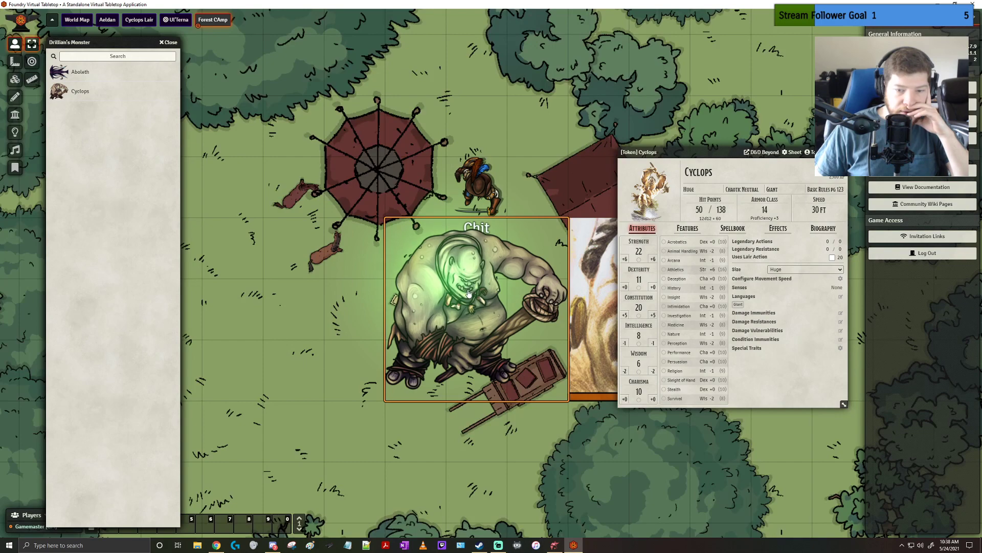
Set the bar display of Drillian's Cyclops token to Always for Owner, matching the DDB Cyclops, and close its sheet
{"action": "double_click", "coordinate": [469, 294]}
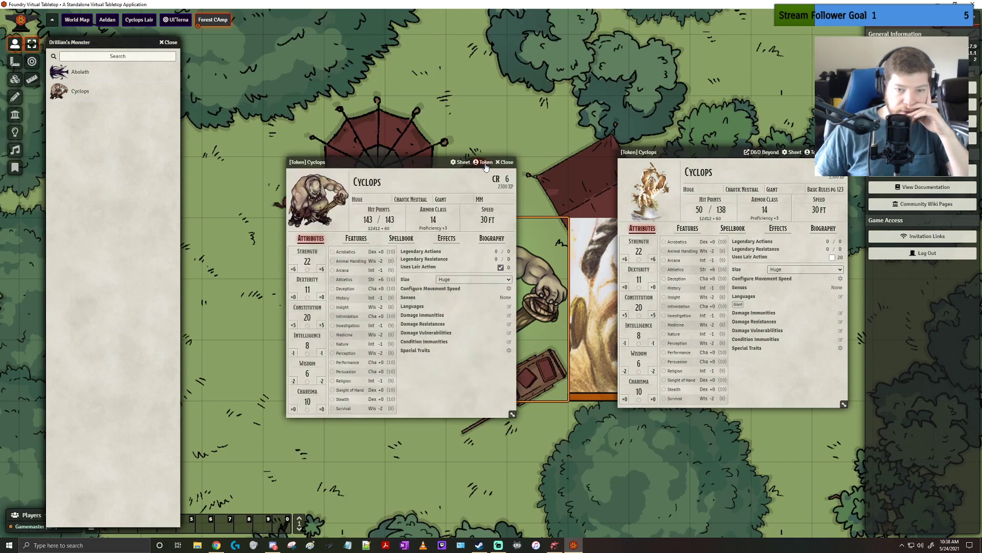
{"action": "left_click", "coordinate": [485, 163]}
{"action": "left_click", "coordinate": [228, 179]}
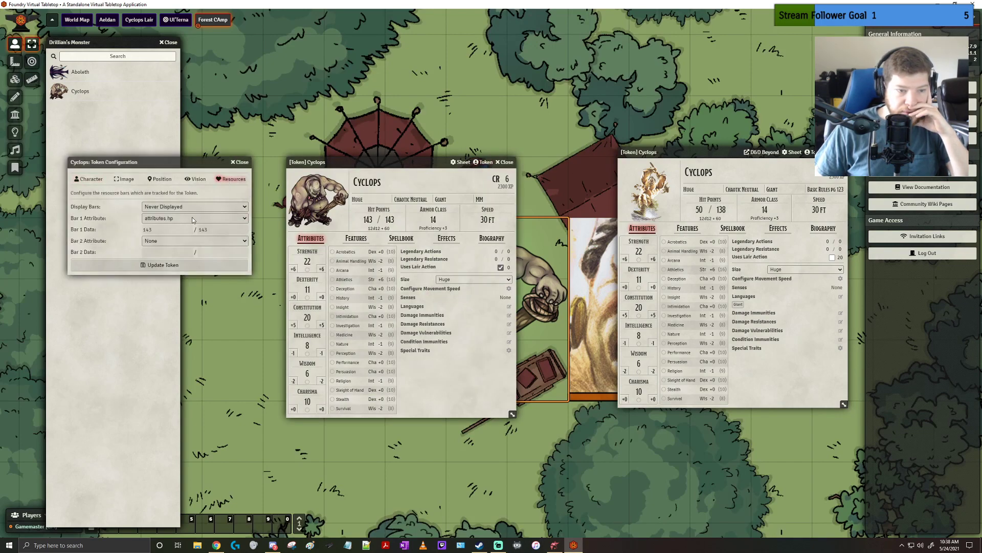
{"action": "left_click", "coordinate": [811, 153]}
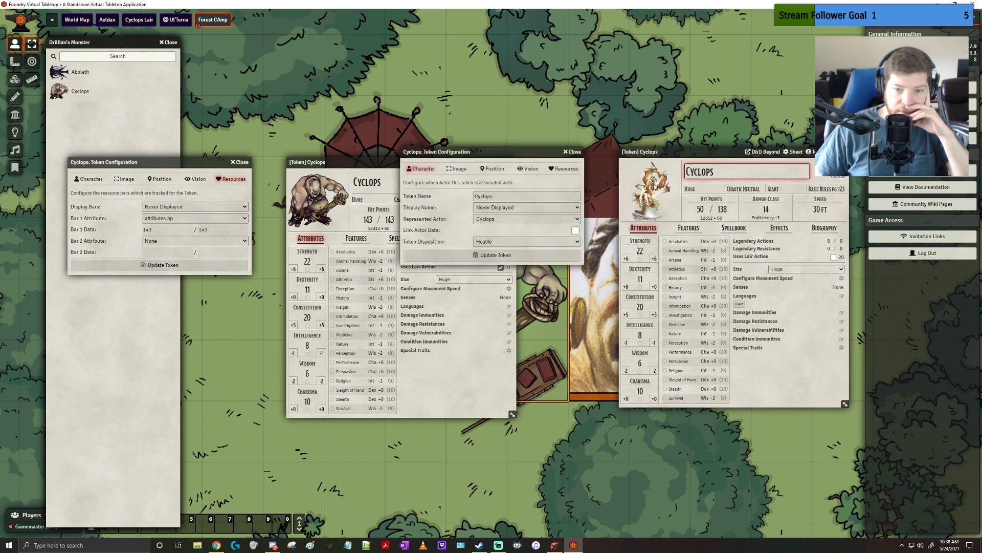
{"action": "left_click", "coordinate": [565, 170]}
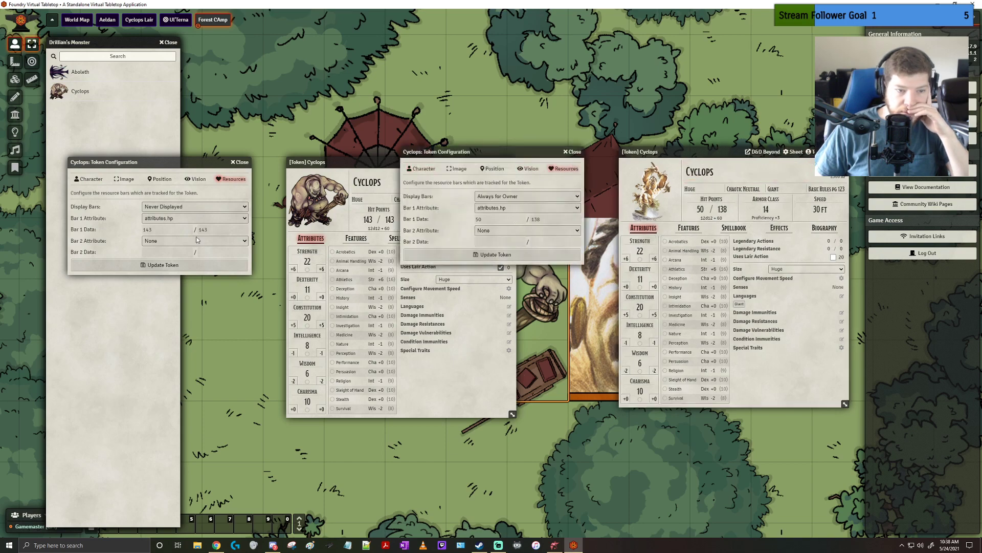
{"action": "left_click", "coordinate": [185, 207]}
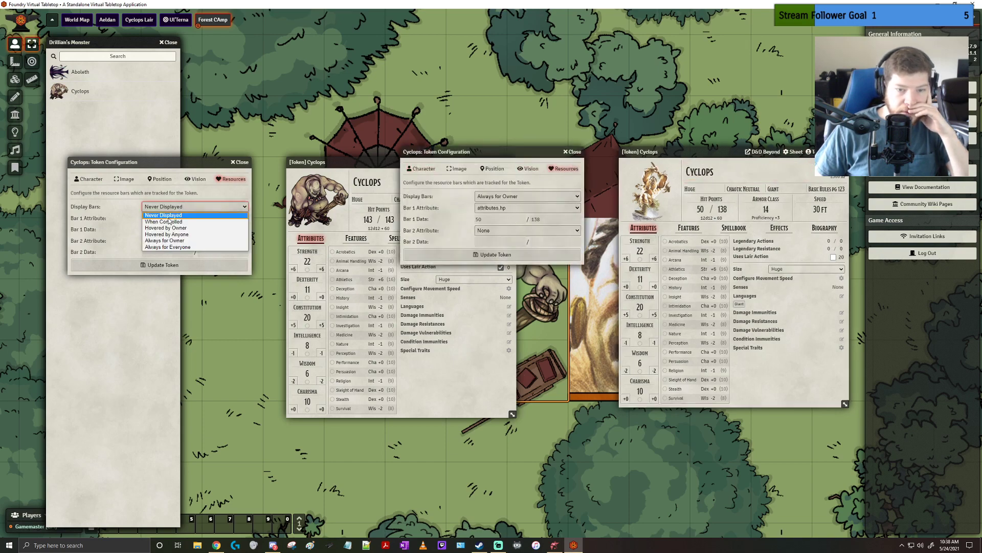
{"action": "left_click", "coordinate": [167, 240]}
{"action": "left_click", "coordinate": [163, 264]}
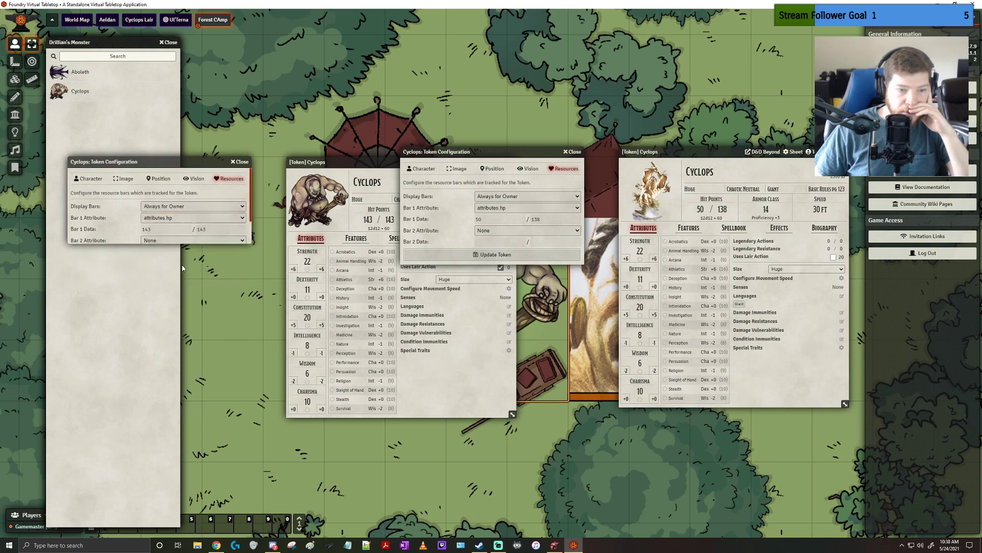
{"action": "left_click", "coordinate": [573, 152]}
{"action": "left_click", "coordinate": [509, 162]}
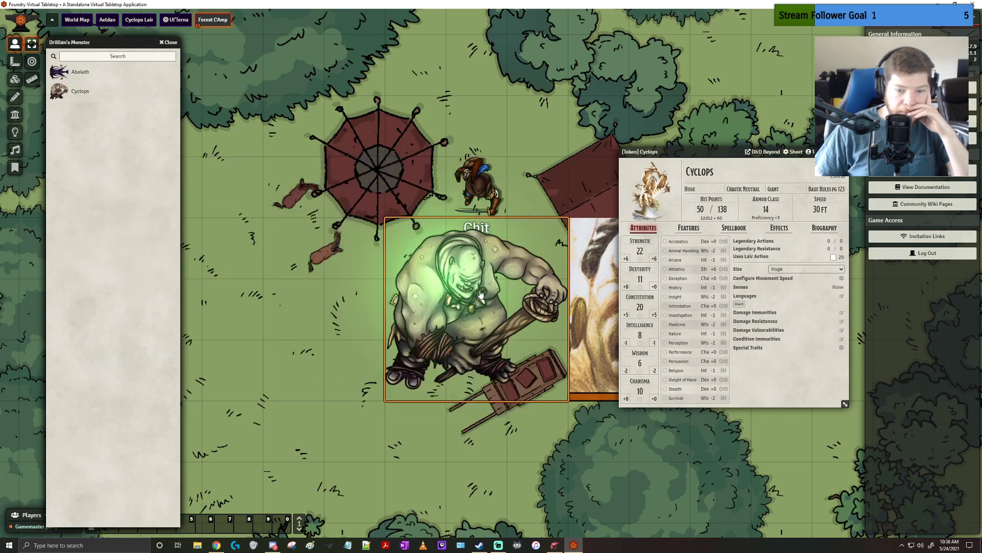
Recheck the resource bar settings of Drillian's Cyclops token, update it unchanged and close its sheet
{"action": "double_click", "coordinate": [463, 303]}
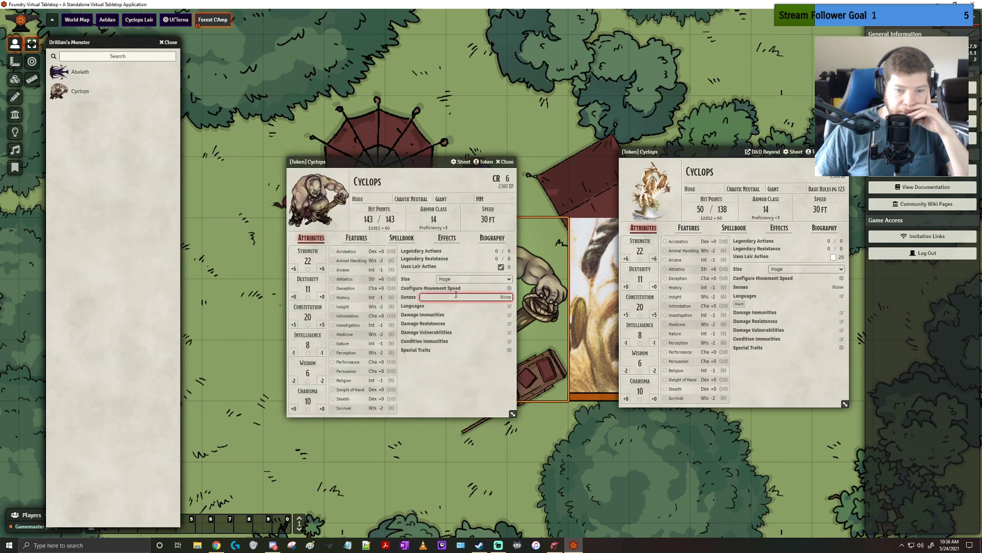
{"action": "left_click", "coordinate": [484, 164]}
{"action": "left_click", "coordinate": [231, 178]}
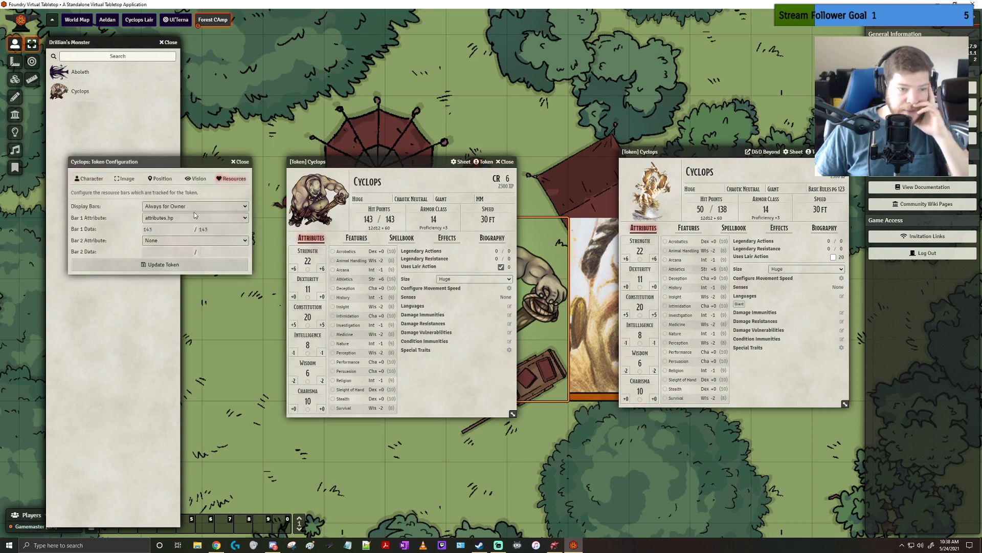
{"action": "left_click", "coordinate": [169, 261]}
{"action": "left_click", "coordinate": [504, 161]}
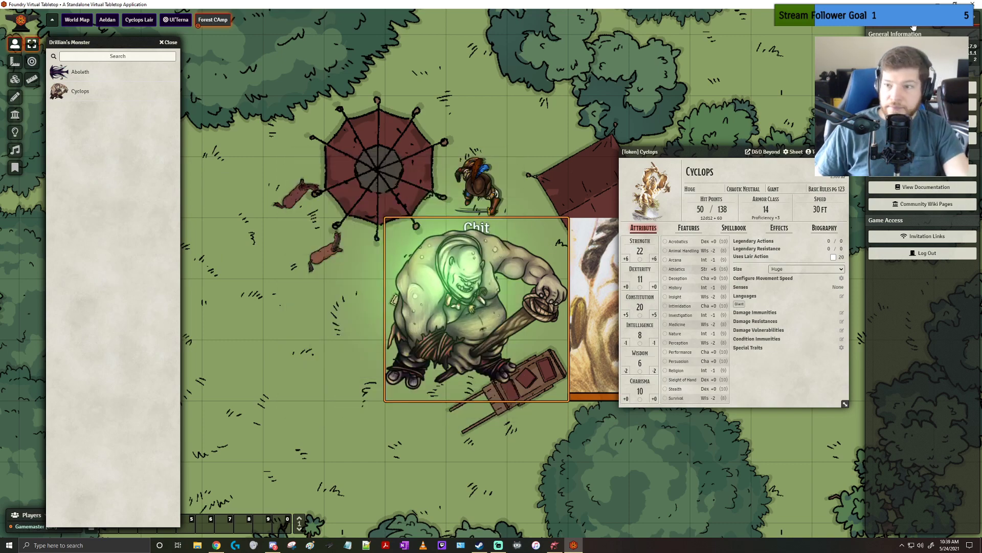
Place another Cyclops from the Drillian's Monster compendium beside the first and check the compendium entry's sheet configuration
{"action": "left_click_drag", "start_coordinate": [88, 96], "coordinate": [255, 278]}
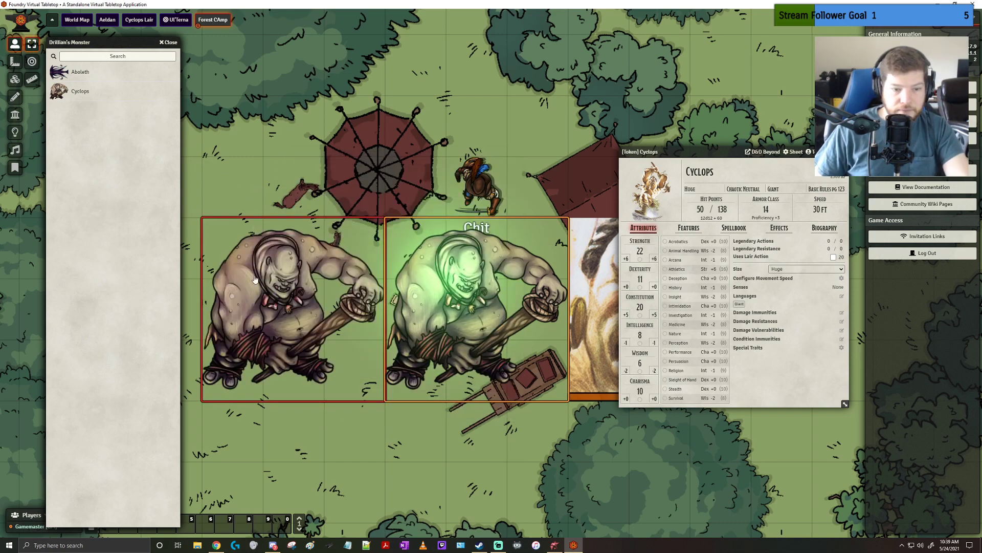
{"action": "left_click", "coordinate": [81, 93]}
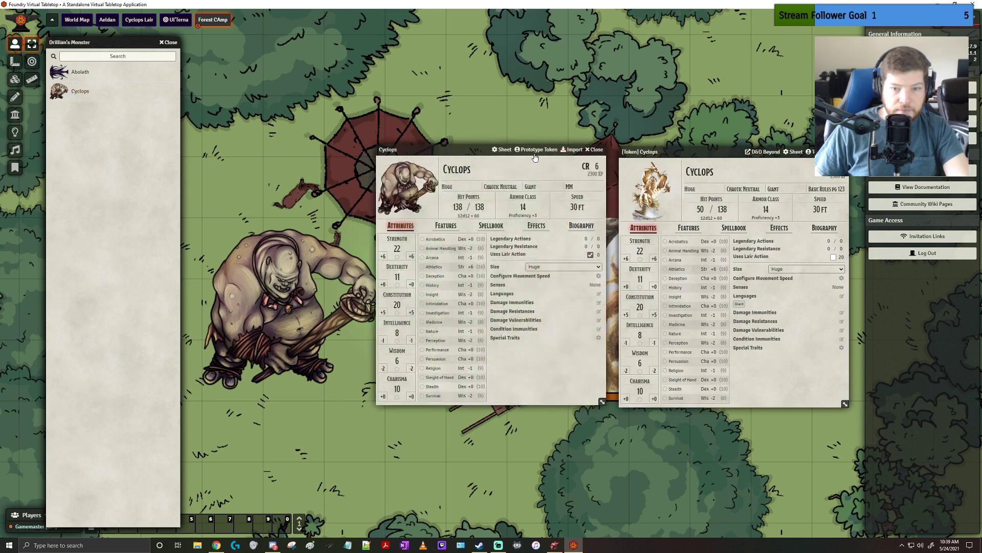
{"action": "left_click", "coordinate": [502, 149]}
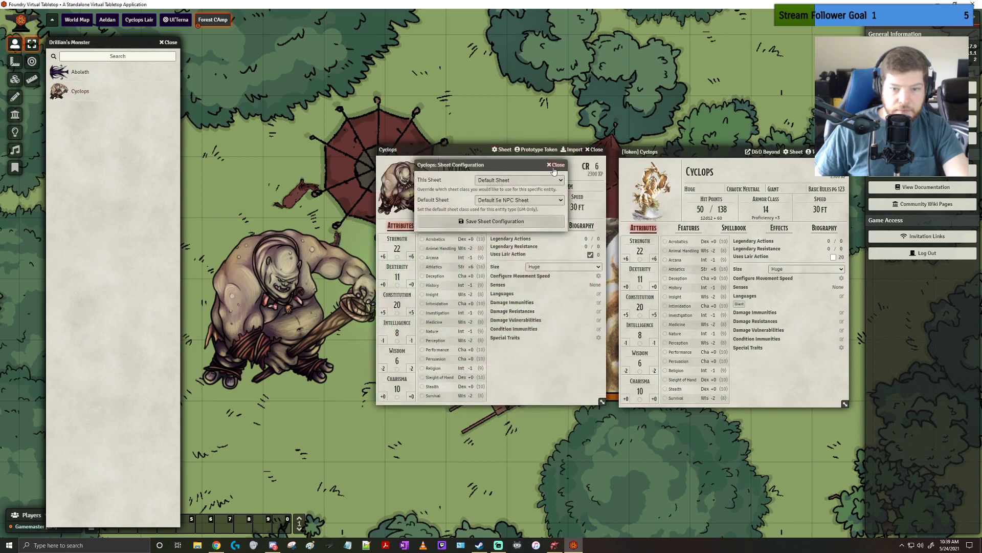
{"action": "left_click", "coordinate": [557, 165]}
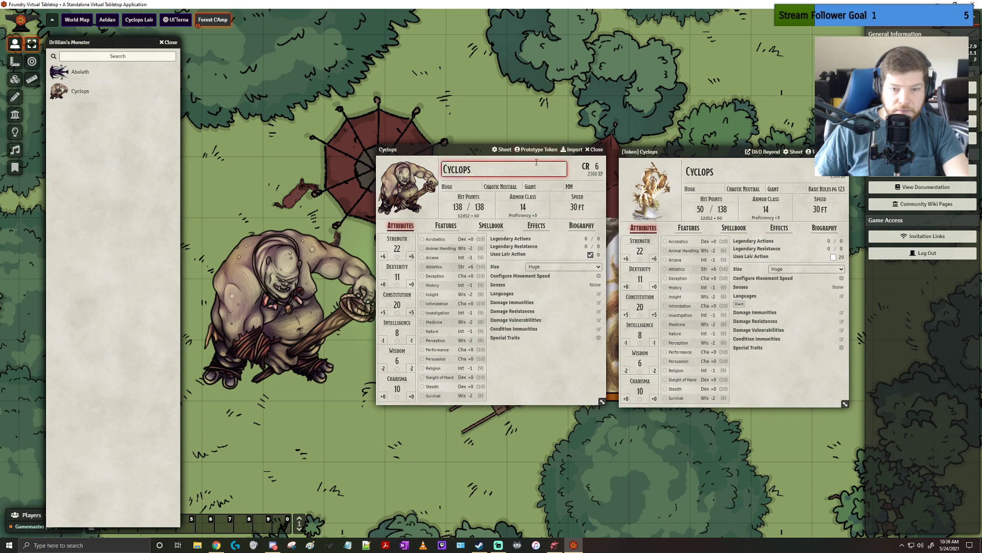
{"action": "double_click", "coordinate": [537, 153]}
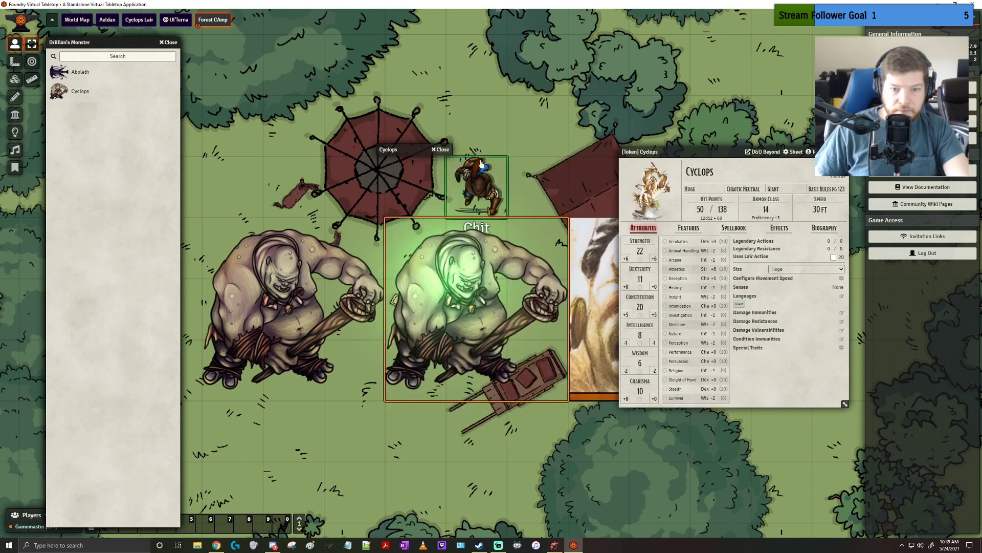
{"action": "double_click", "coordinate": [412, 150]}
Delete both of Drillian's Cyclops tokens from the campsite, moving the compendium Cyclops sheet aside
{"action": "left_click", "coordinate": [303, 284]}
{"action": "key", "text": "Delete"}
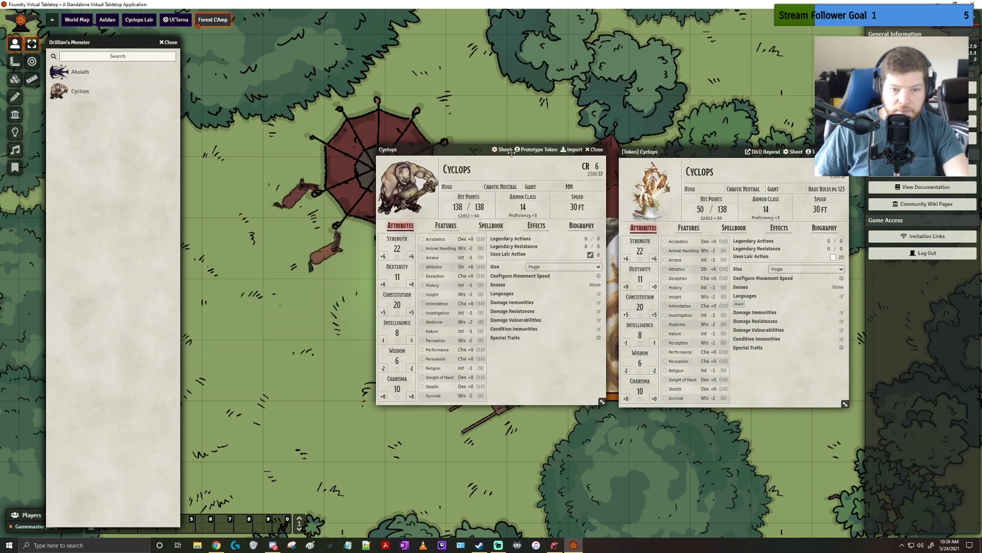
{"action": "left_click_drag", "start_coordinate": [461, 152], "coordinate": [226, 142]}
{"action": "left_click", "coordinate": [485, 291]}
{"action": "key", "text": "Delete"}
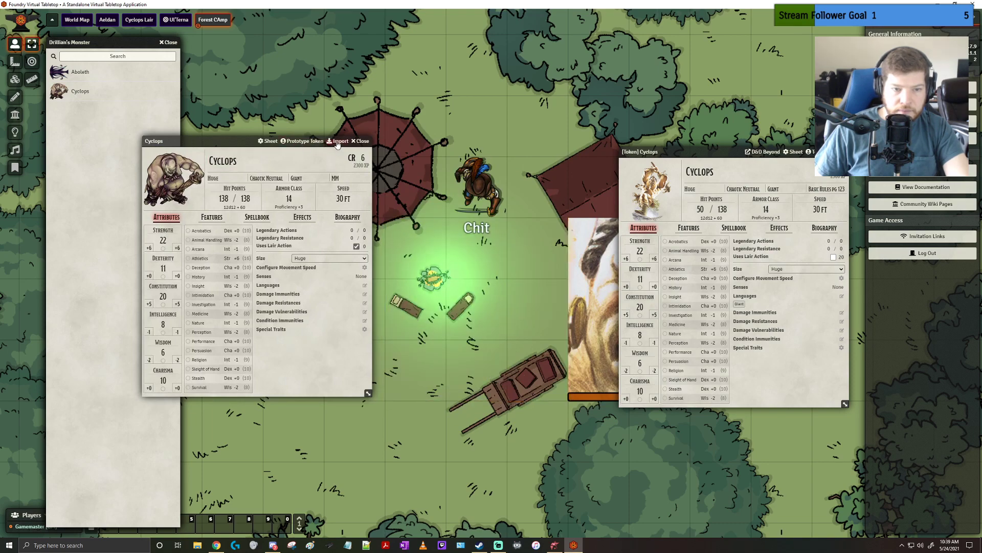
Place a Cyclops from the Drillian's Monster compendium on the campfire beside the DDB Cyclops and open its token configuration
{"action": "left_click_drag", "start_coordinate": [79, 91], "coordinate": [477, 313]}
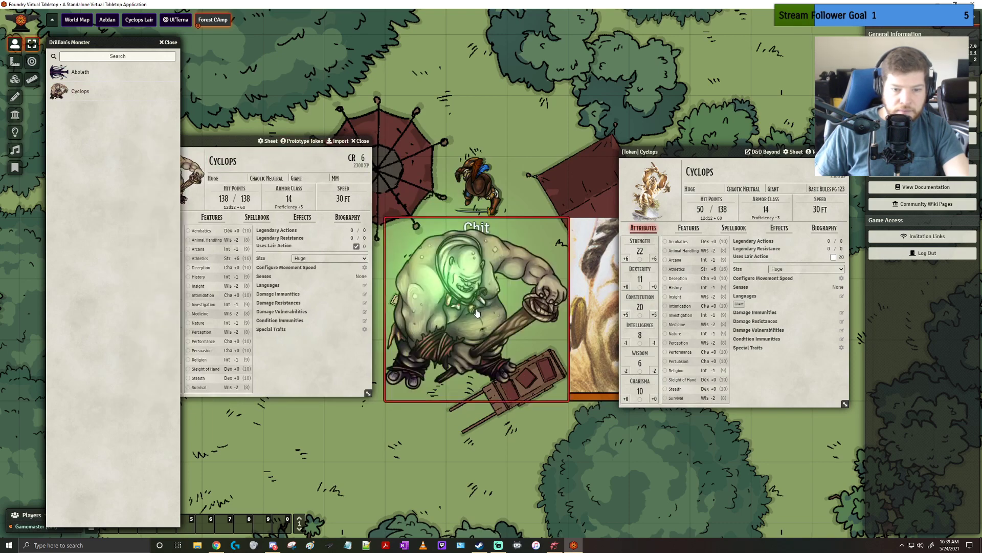
{"action": "double_click", "coordinate": [477, 313]}
{"action": "left_click", "coordinate": [568, 150]}
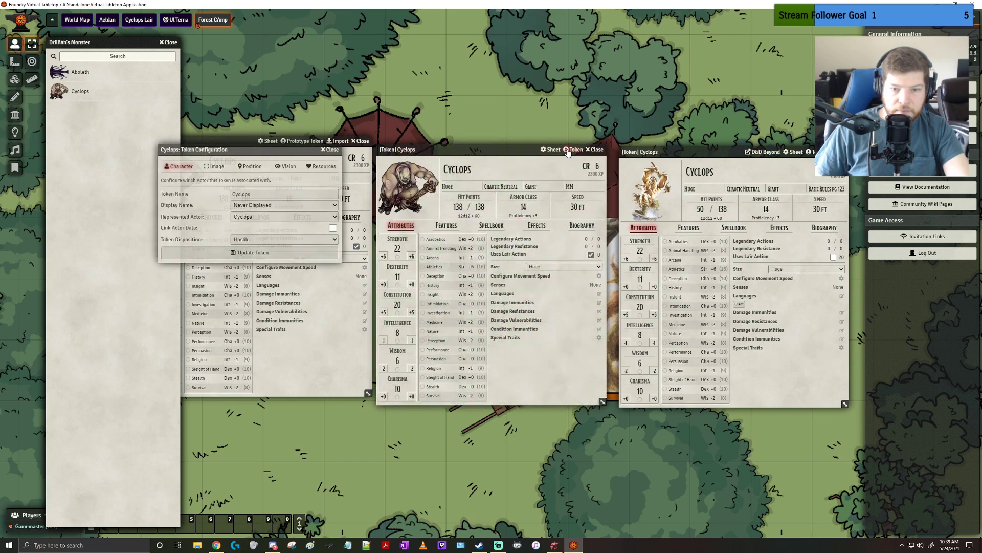
{"action": "left_click", "coordinate": [269, 205]}
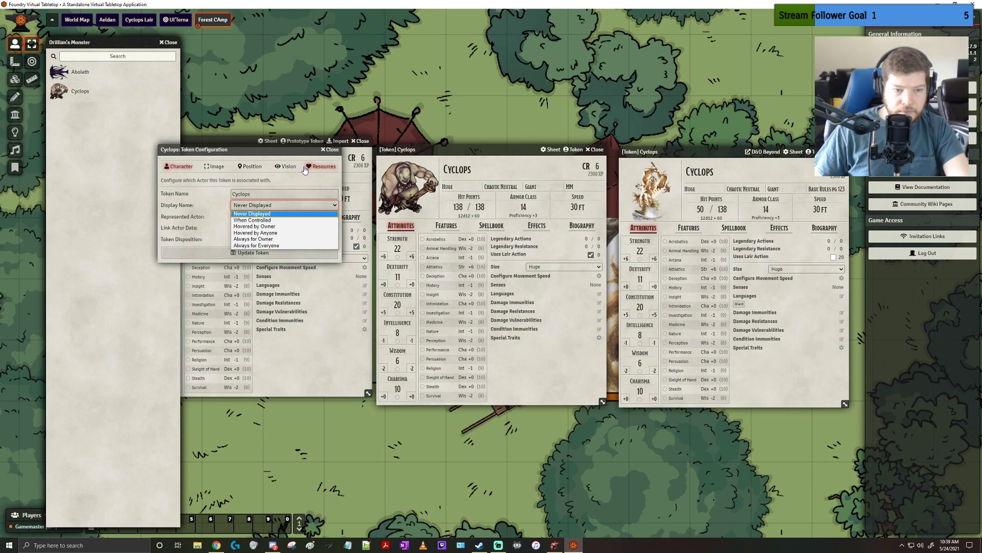
Set the new Cyclops token's bars to Always for Everyone with attributes.hp as bar 1, update the token and close its sheet
{"action": "left_click", "coordinate": [311, 167]}
{"action": "left_click", "coordinate": [289, 194]}
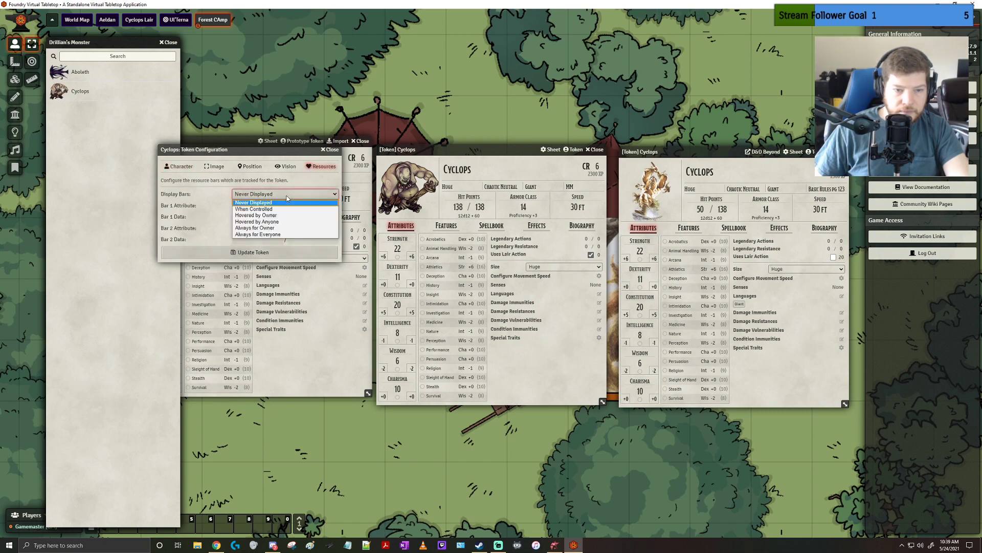
{"action": "left_click", "coordinate": [277, 235]}
{"action": "left_click", "coordinate": [275, 205]}
{"action": "left_click", "coordinate": [269, 230]}
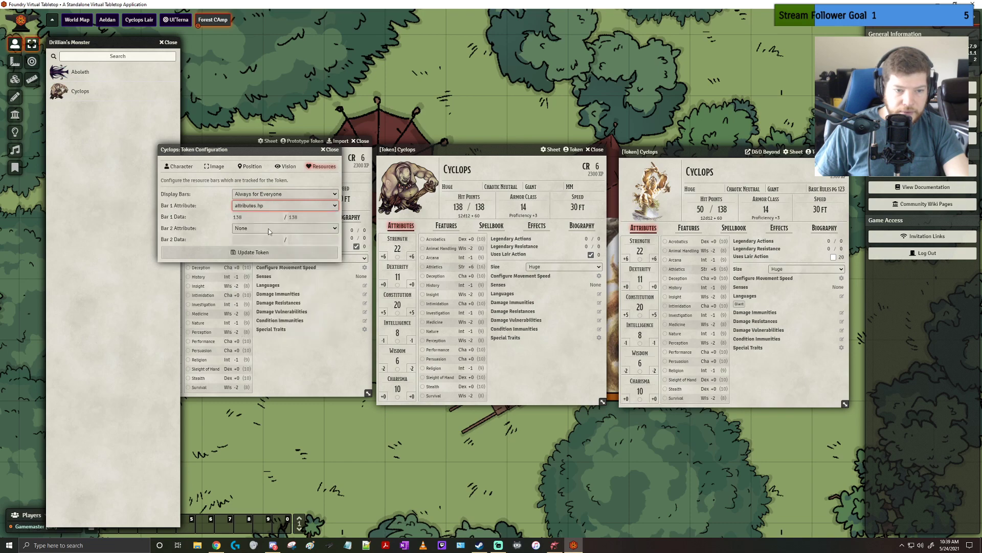
{"action": "left_click", "coordinate": [259, 252]}
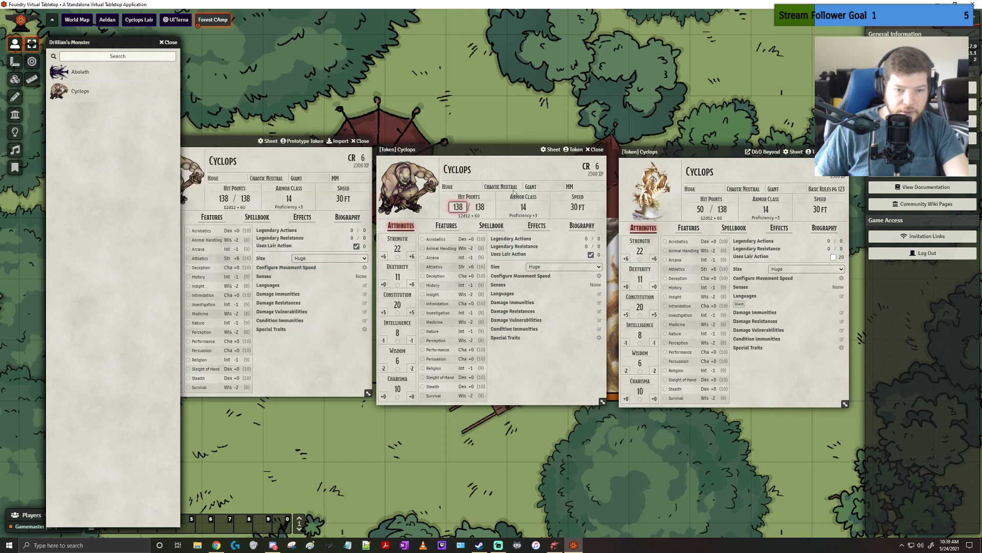
{"action": "left_click", "coordinate": [592, 154]}
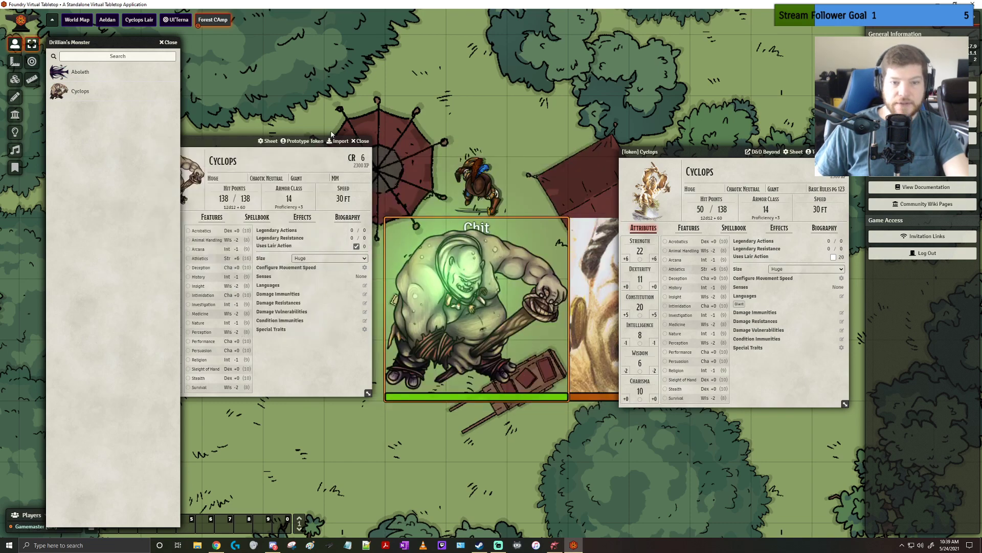
Close the compendium Cyclops sheet and the DDB Cyclops sheet, and exit Foundry Virtual Tabletop
{"action": "left_click", "coordinate": [372, 152]}
{"action": "key", "text": "Escape"}
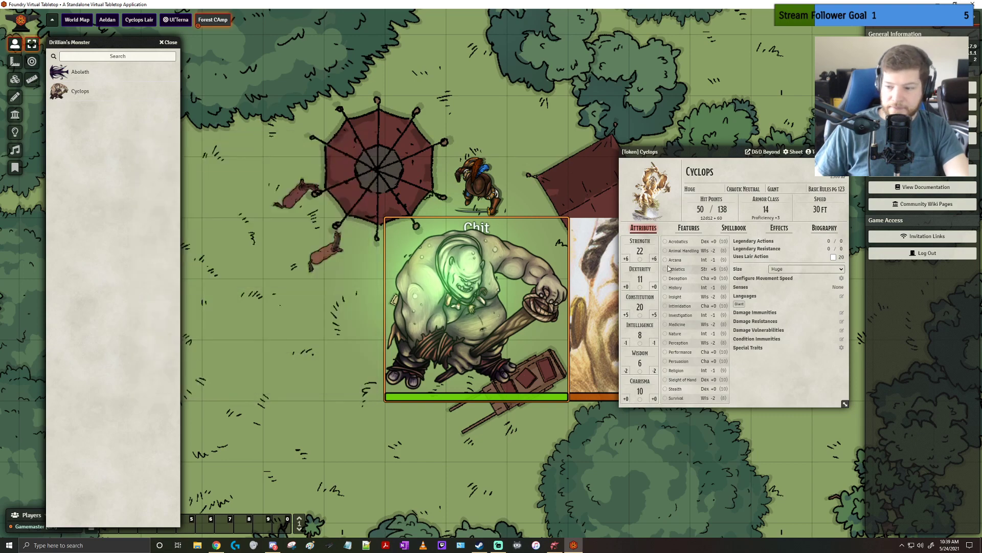
{"action": "key", "text": "Escape"}
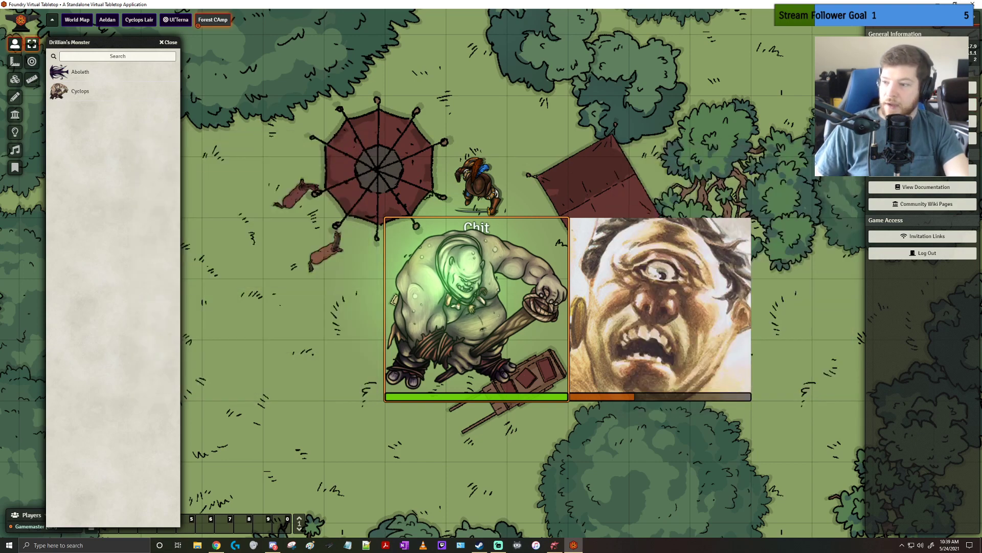
{"action": "left_click", "coordinate": [972, 3]}
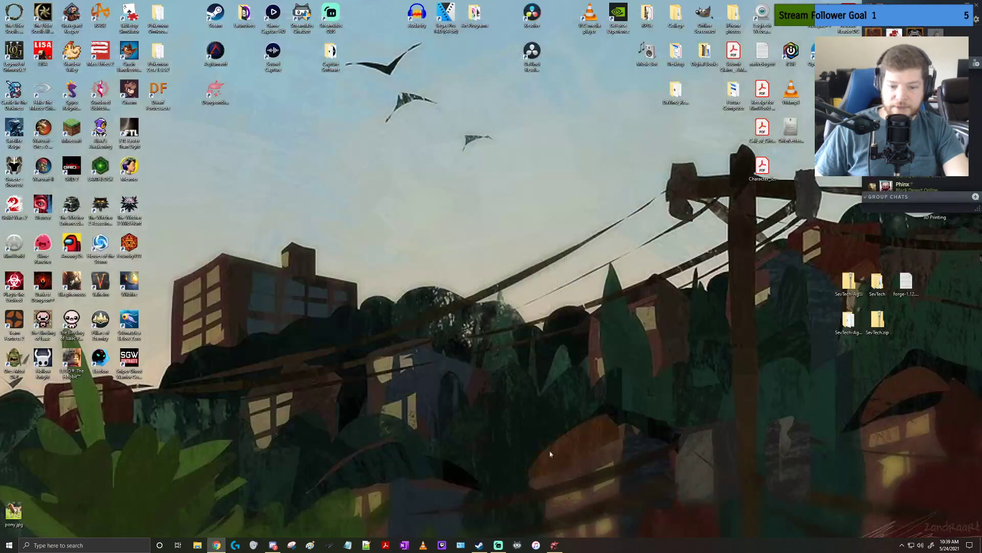
Switch to Dungeondraft and open the MLD_Outside map, discarding the unsaved changes to ForestCamp
{"action": "left_click", "coordinate": [555, 545]}
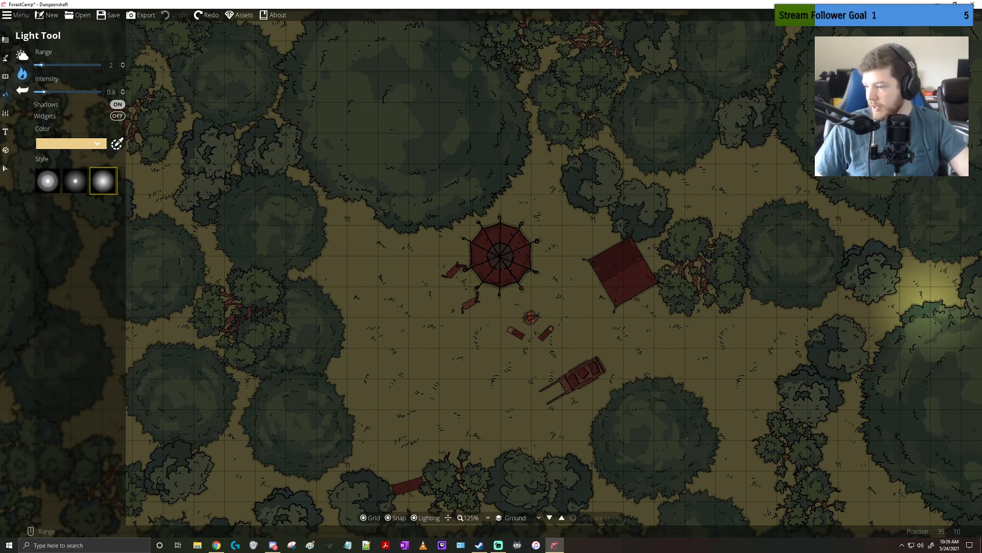
{"action": "key", "text": "alt+Tab"}
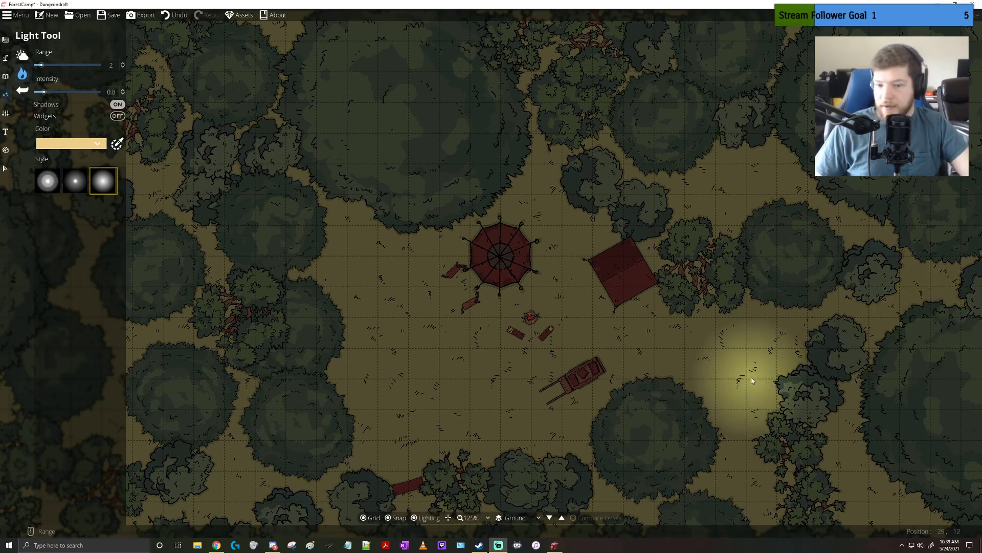
{"action": "left_click", "coordinate": [750, 377]}
{"action": "left_click", "coordinate": [77, 17]}
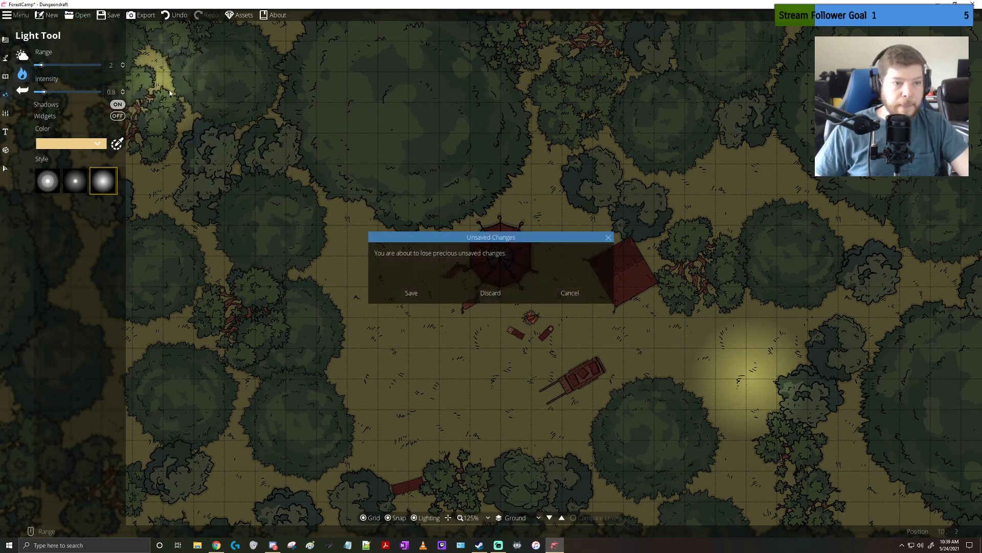
{"action": "left_click", "coordinate": [491, 298]}
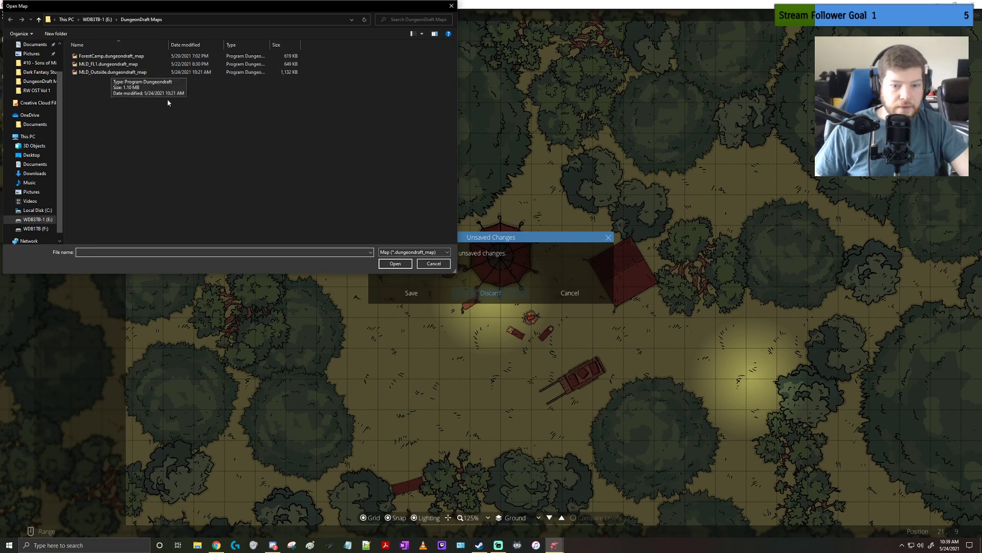
{"action": "key", "text": "Escape"}
{"action": "left_click", "coordinate": [78, 15]}
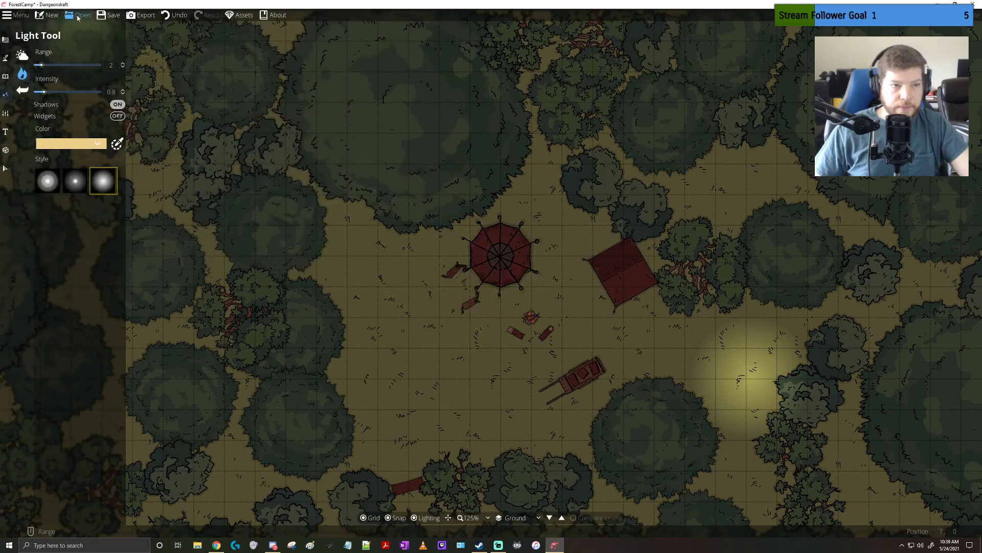
{"action": "left_click", "coordinate": [491, 293]}
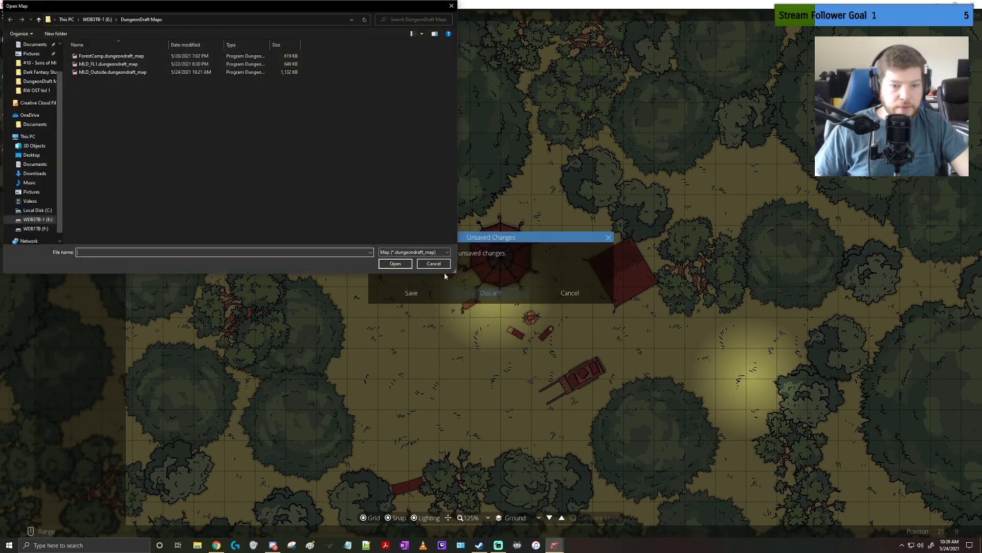
{"action": "double_click", "coordinate": [112, 72]}
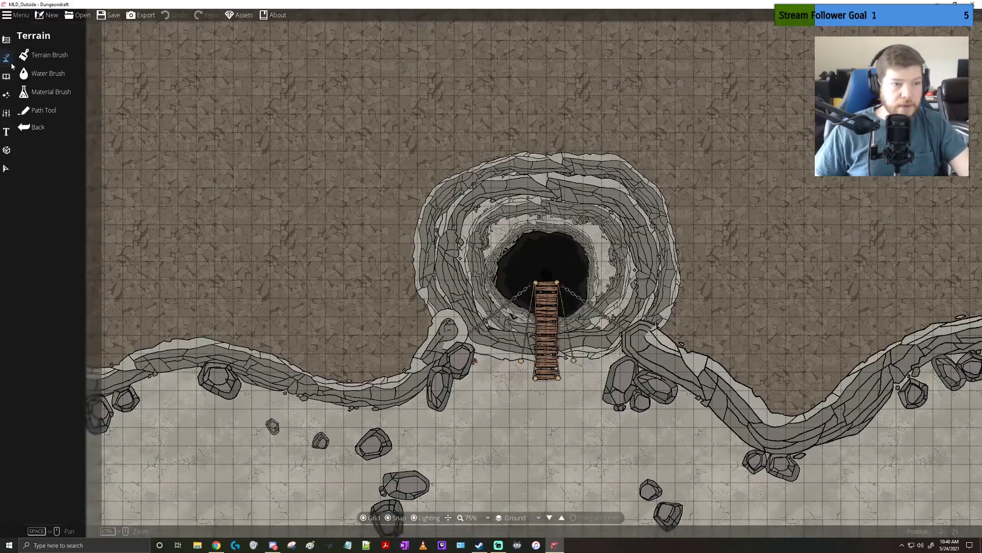
Activate the Object Tool on the sinkhole map and browse the object library
{"action": "left_click", "coordinate": [5, 77]}
{"action": "left_click", "coordinate": [41, 55]}
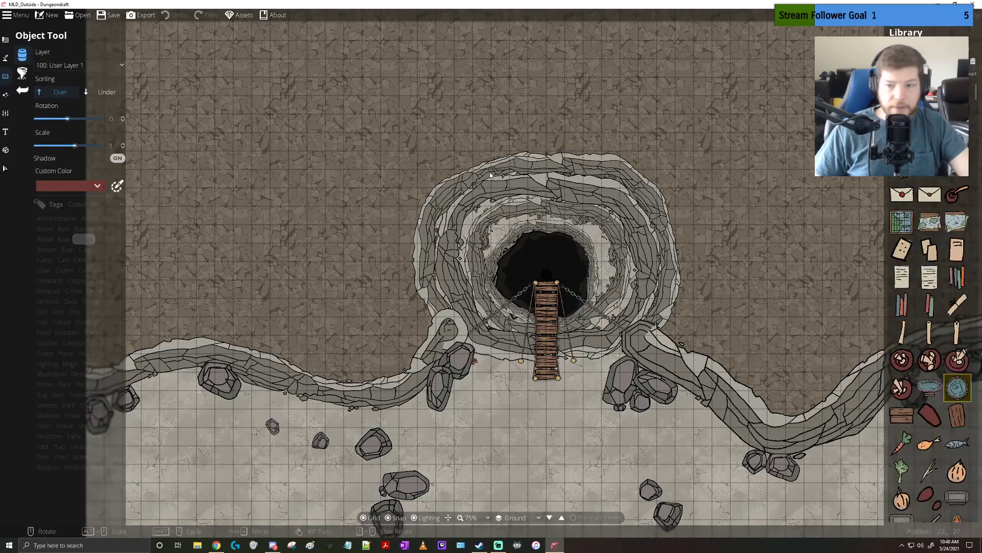
{"action": "scroll", "coordinate": [943, 249], "scroll_direction": "up", "scroll_amount": 3}
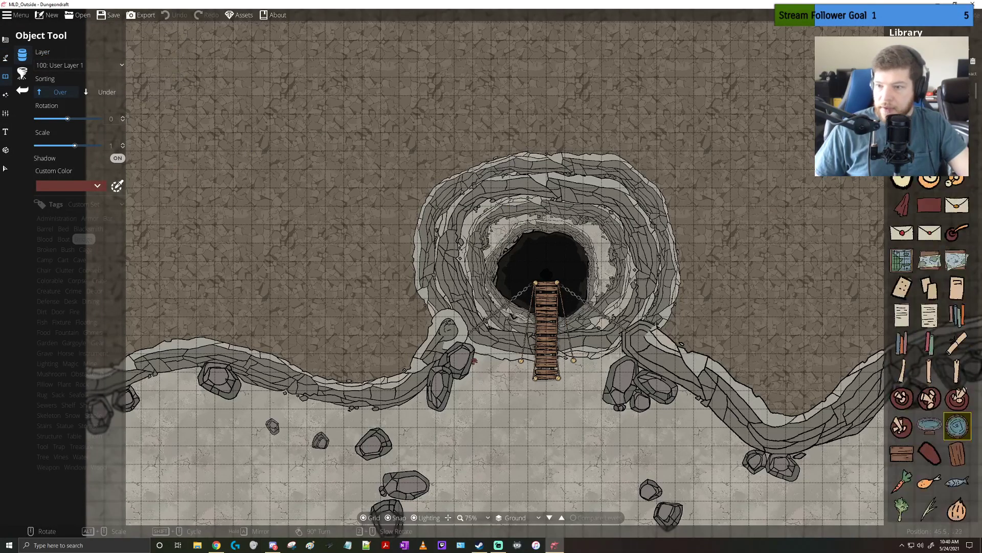
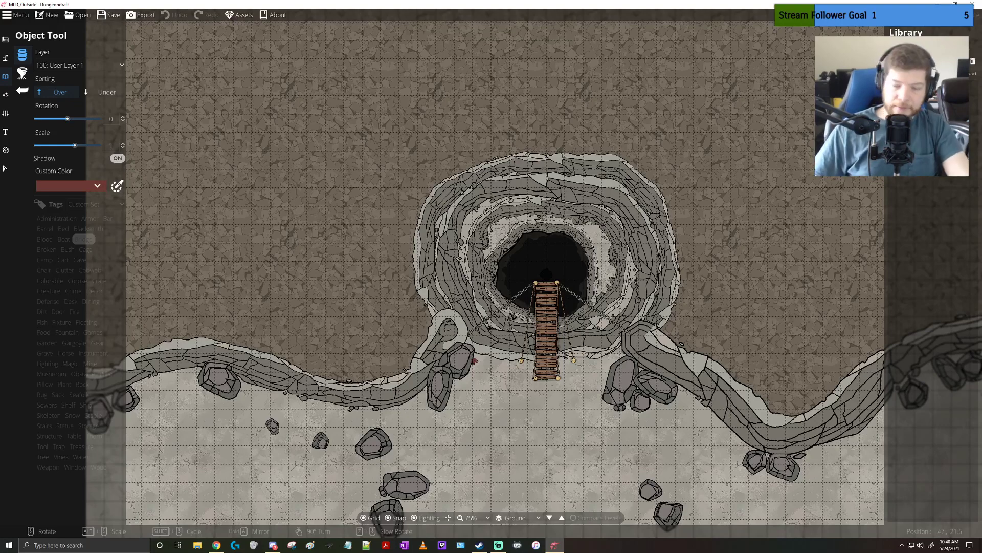
Browse the object library for a mechanical or hanging piece to add at the pit end of the wooden bridge
{"action": "key", "text": "BackSpace"}
{"action": "scroll", "coordinate": [928, 200], "scroll_direction": "down", "scroll_amount": 8}
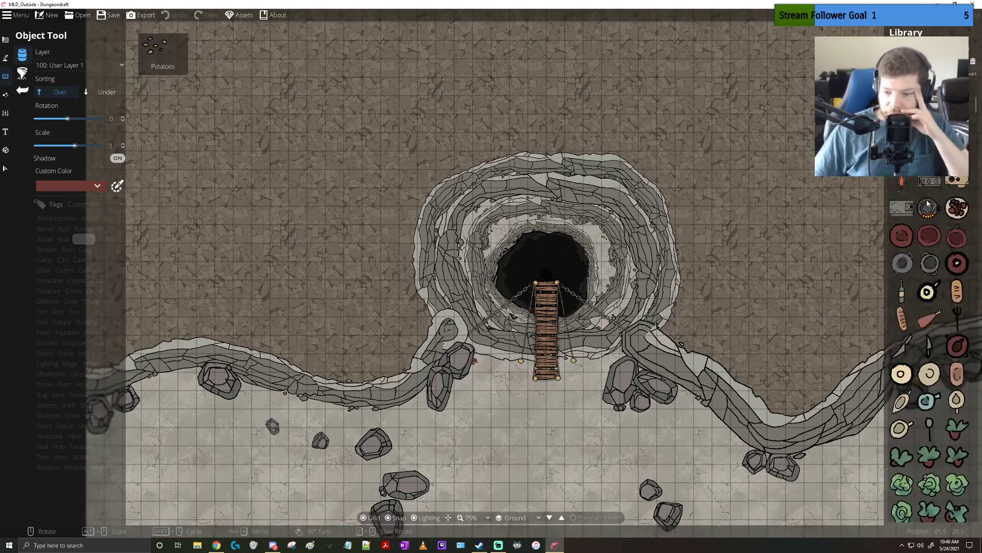
{"action": "scroll", "coordinate": [927, 203], "scroll_direction": "down", "scroll_amount": 3}
{"action": "scroll", "coordinate": [927, 203], "scroll_direction": "down", "scroll_amount": 8}
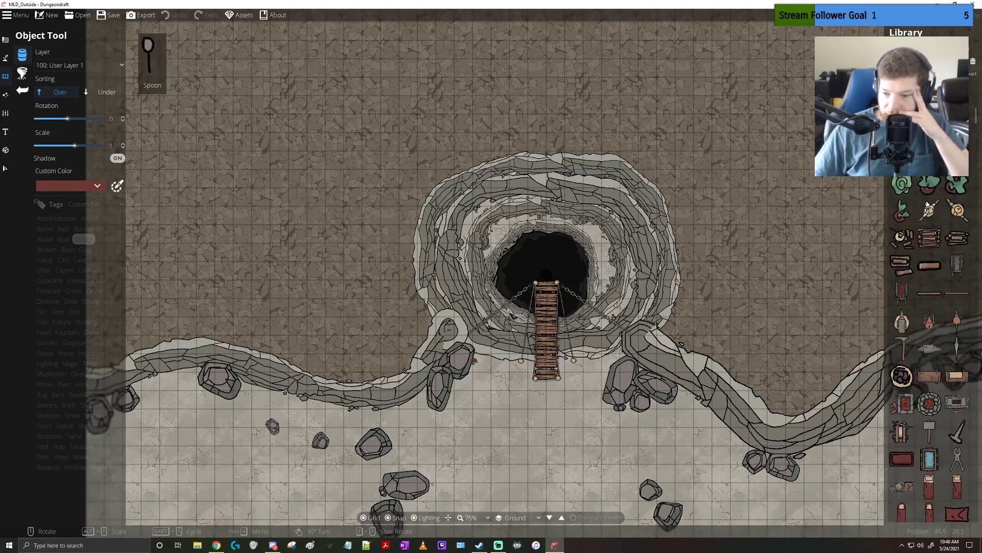
{"action": "scroll", "coordinate": [927, 203], "scroll_direction": "down", "scroll_amount": 8}
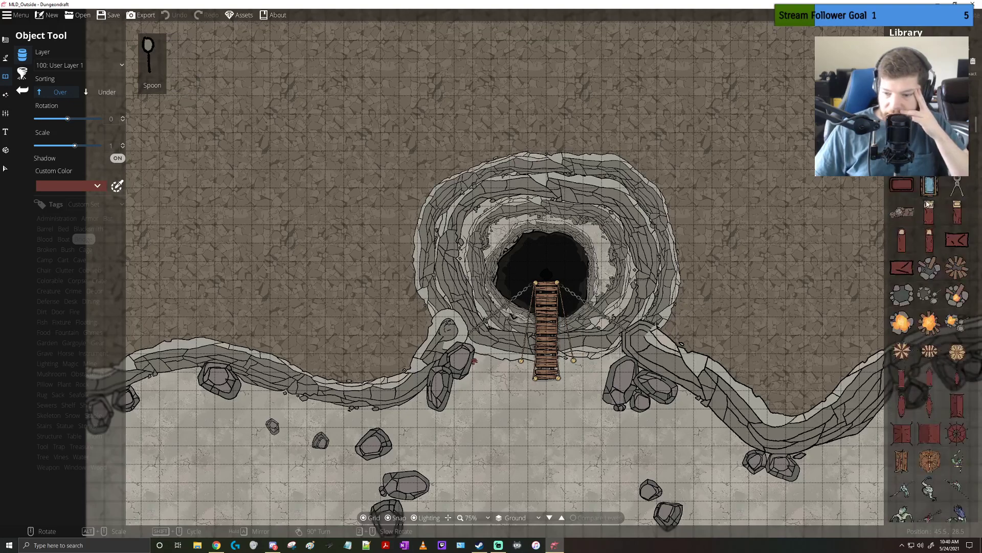
{"action": "scroll", "coordinate": [927, 203], "scroll_direction": "down", "scroll_amount": 10}
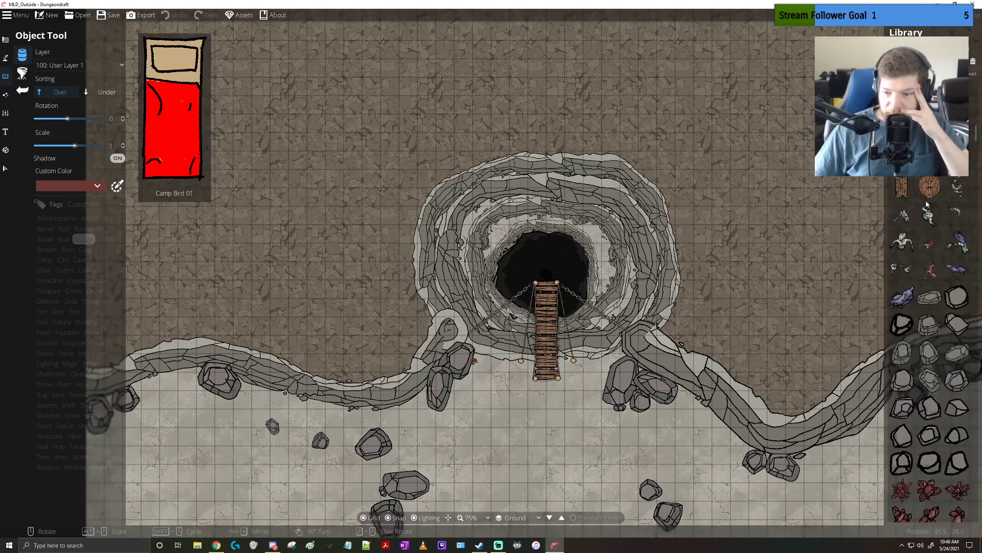
{"action": "scroll", "coordinate": [927, 204], "scroll_direction": "down", "scroll_amount": 5}
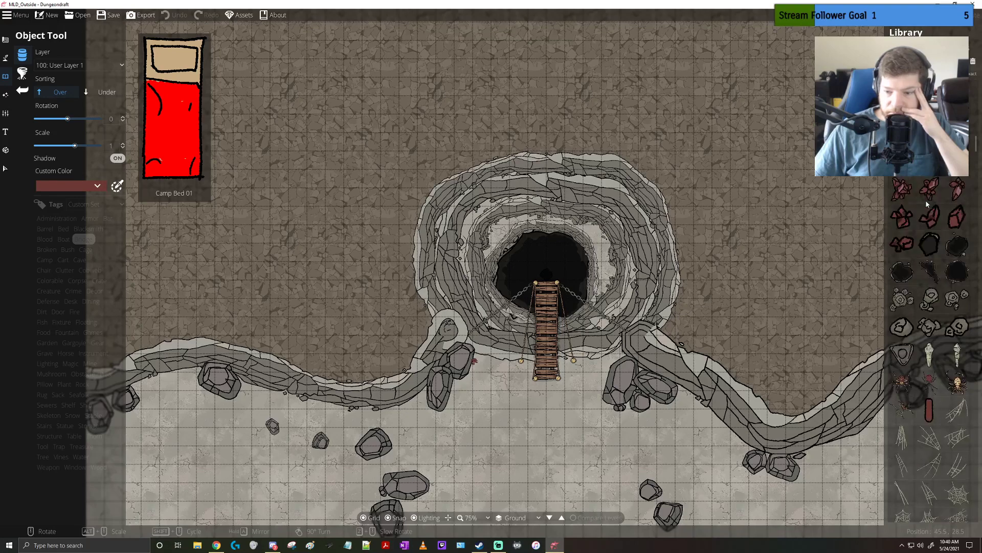
{"action": "scroll", "coordinate": [927, 204], "scroll_direction": "down", "scroll_amount": 4}
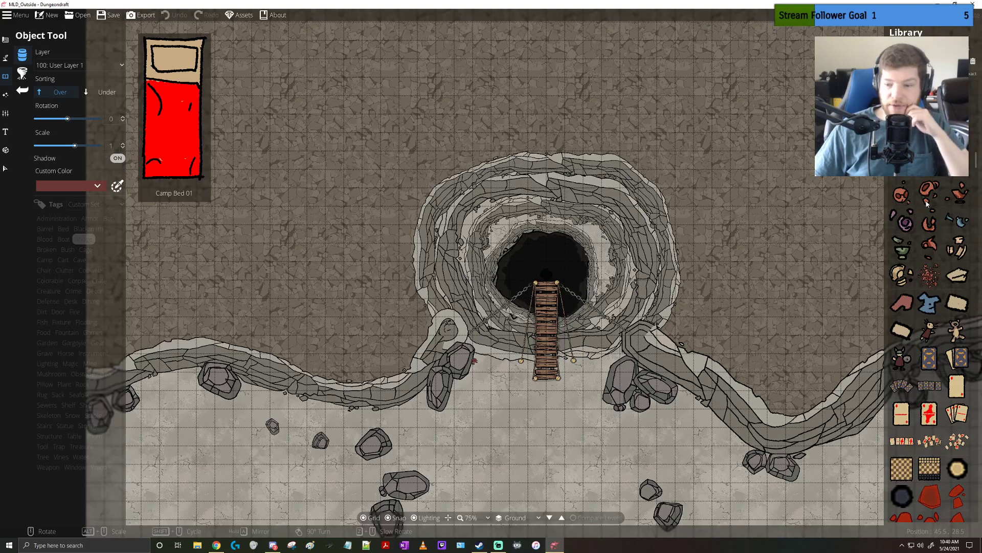
{"action": "scroll", "coordinate": [927, 204], "scroll_direction": "down", "scroll_amount": 6}
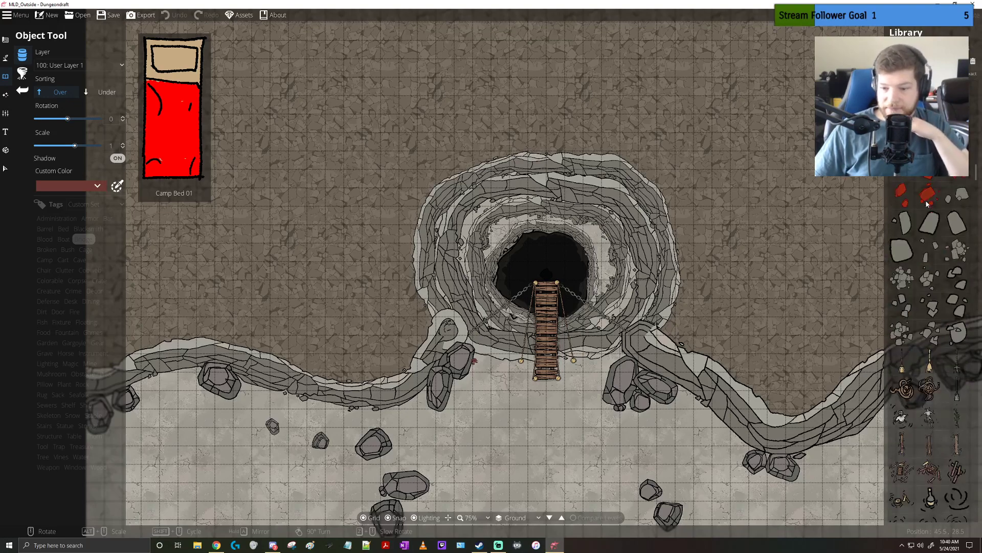
{"action": "scroll", "coordinate": [927, 204], "scroll_direction": "down", "scroll_amount": 8}
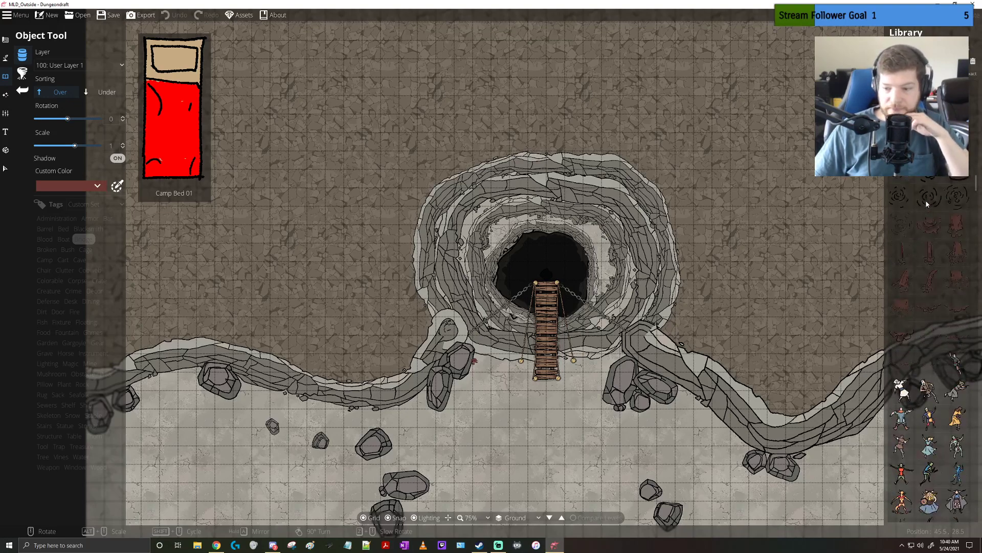
{"action": "scroll", "coordinate": [928, 204], "scroll_direction": "down", "scroll_amount": 5}
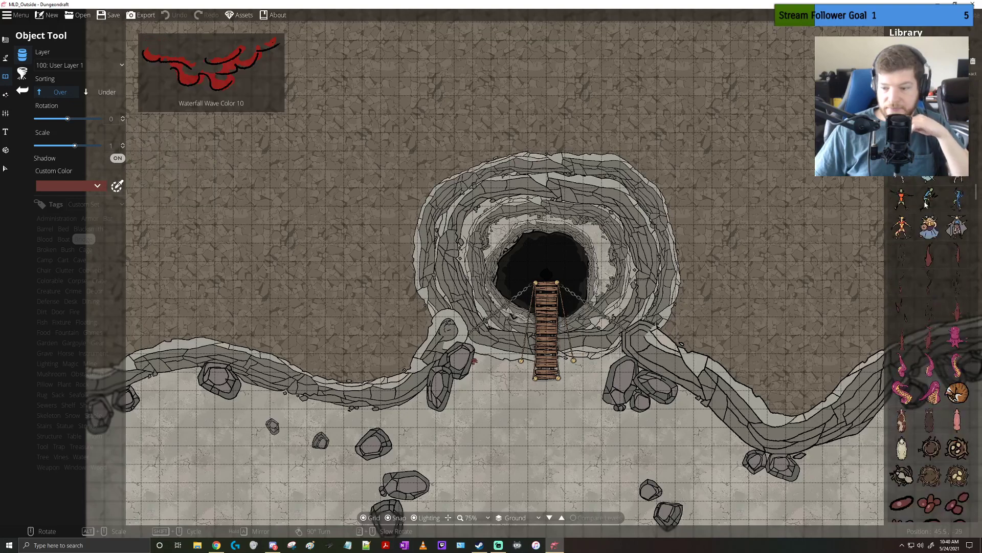
{"action": "scroll", "coordinate": [927, 205], "scroll_direction": "down", "scroll_amount": 6}
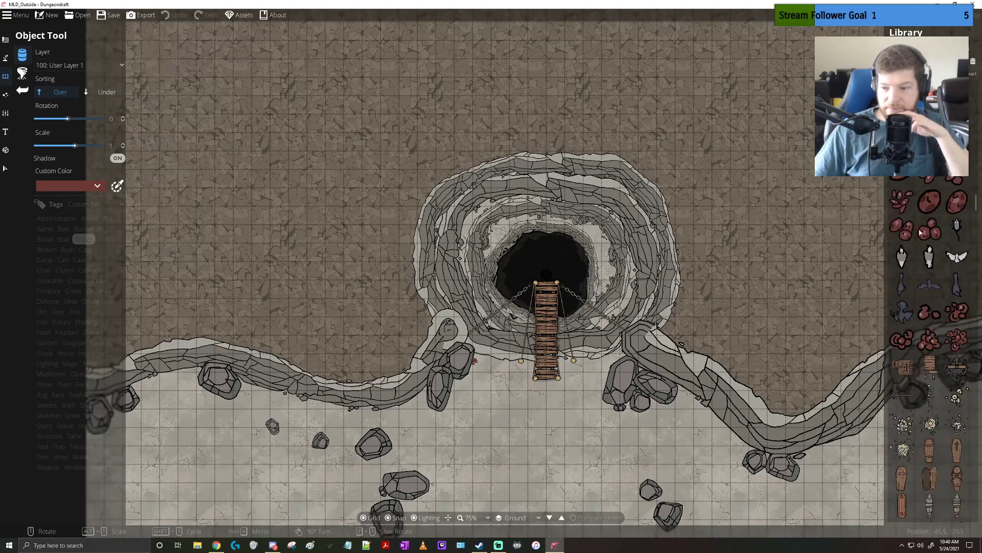
{"action": "mouse_move", "coordinate": [931, 364]}
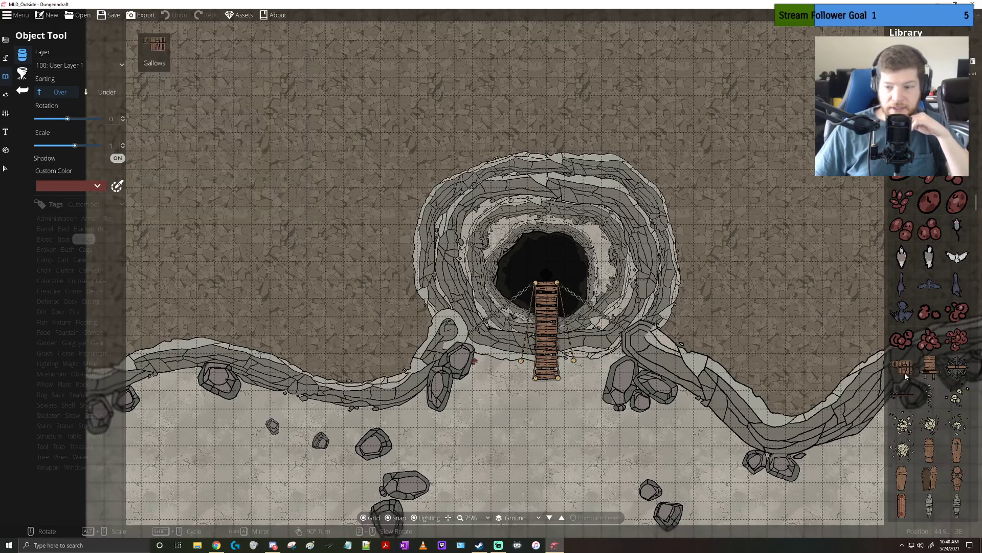
{"action": "mouse_move", "coordinate": [905, 378]}
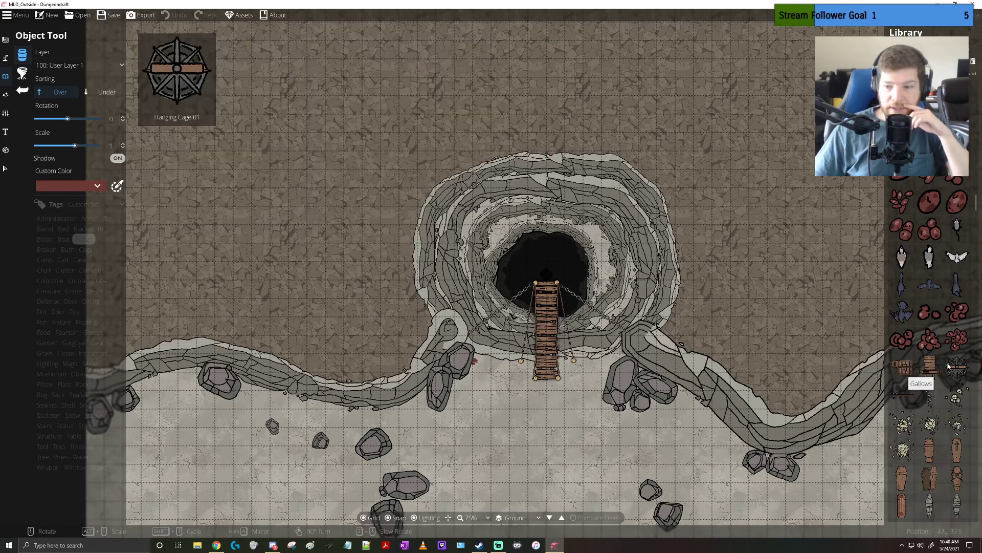
Place a Hanging Cage 01 at scale 3.3 over the pit, centred on the wooden bridge's inner end
{"action": "left_click", "coordinate": [952, 369]}
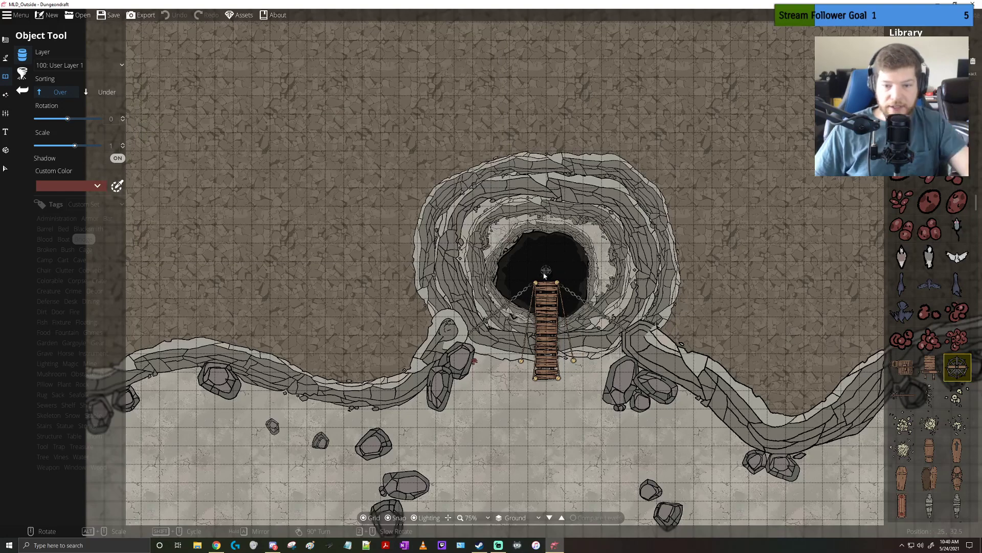
{"action": "scroll", "coordinate": [542, 275], "scroll_direction": "up", "scroll_amount": 2}
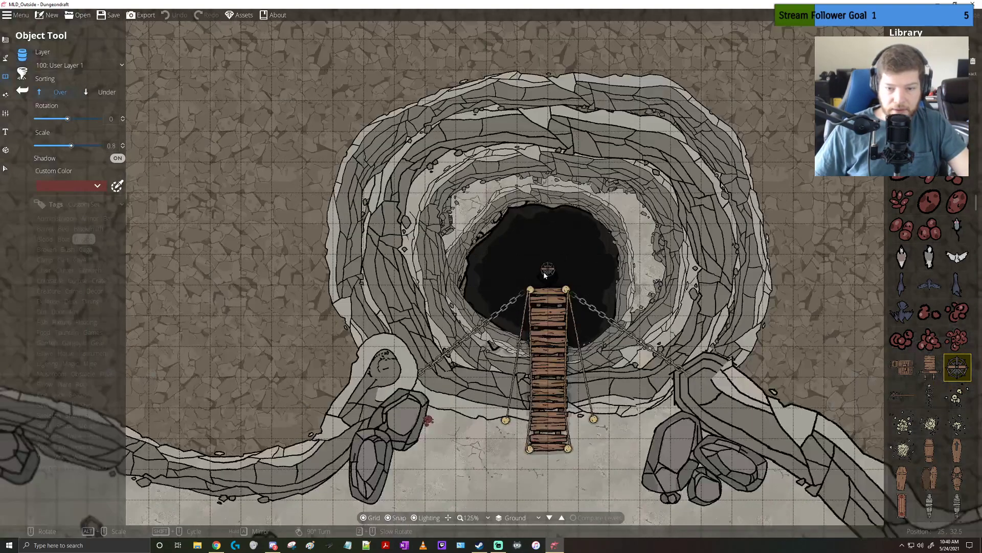
{"action": "scroll", "coordinate": [544, 276], "scroll_direction": "up", "scroll_amount": 10, "text": "alt"}
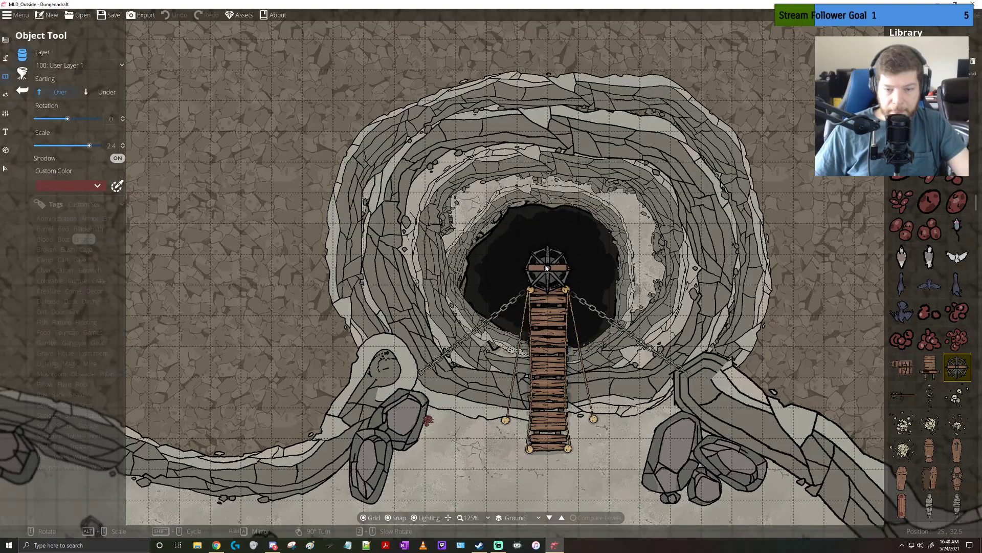
{"action": "scroll", "coordinate": [550, 252], "scroll_direction": "up", "scroll_amount": 1, "text": "alt"}
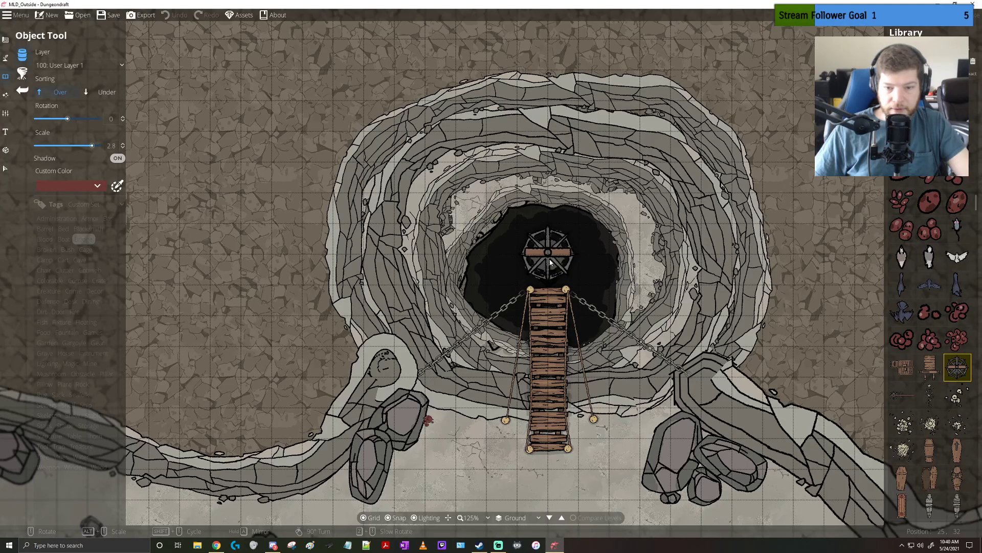
{"action": "scroll", "coordinate": [550, 261], "scroll_direction": "up", "scroll_amount": 2}
{"action": "scroll", "coordinate": [550, 263], "scroll_direction": "down", "scroll_amount": 1}
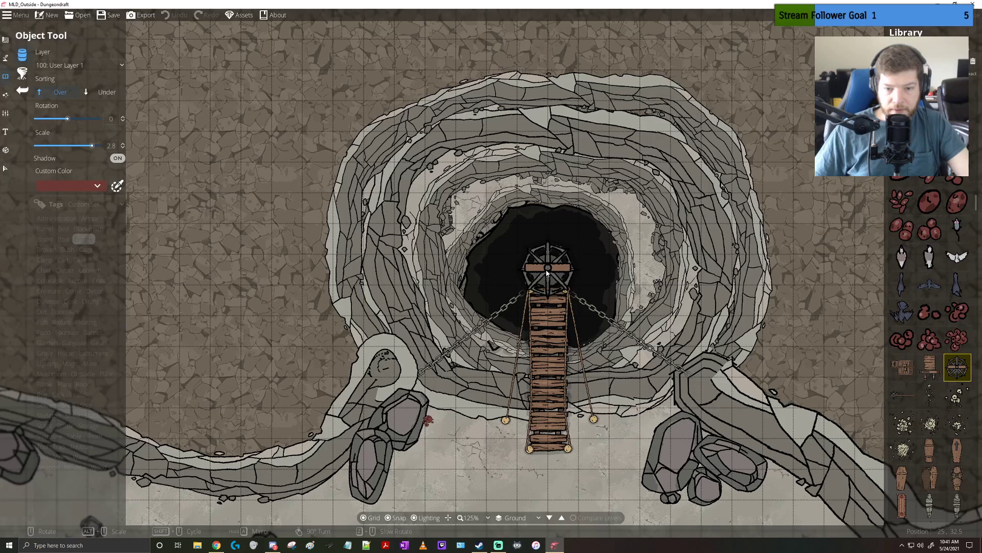
{"action": "scroll", "coordinate": [547, 271], "scroll_direction": "up", "scroll_amount": 5, "text": "alt"}
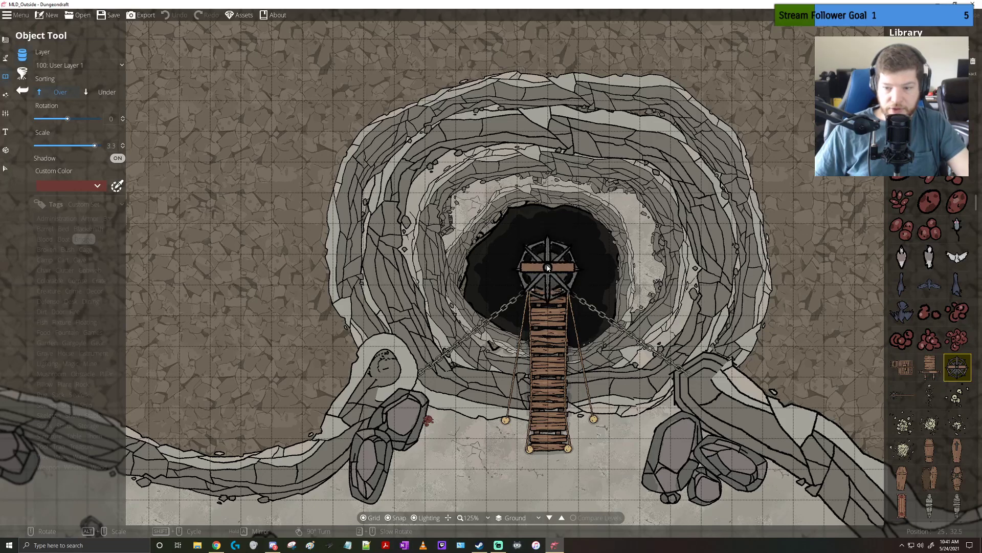
{"action": "scroll", "coordinate": [938, 328], "scroll_direction": "down", "scroll_amount": 5}
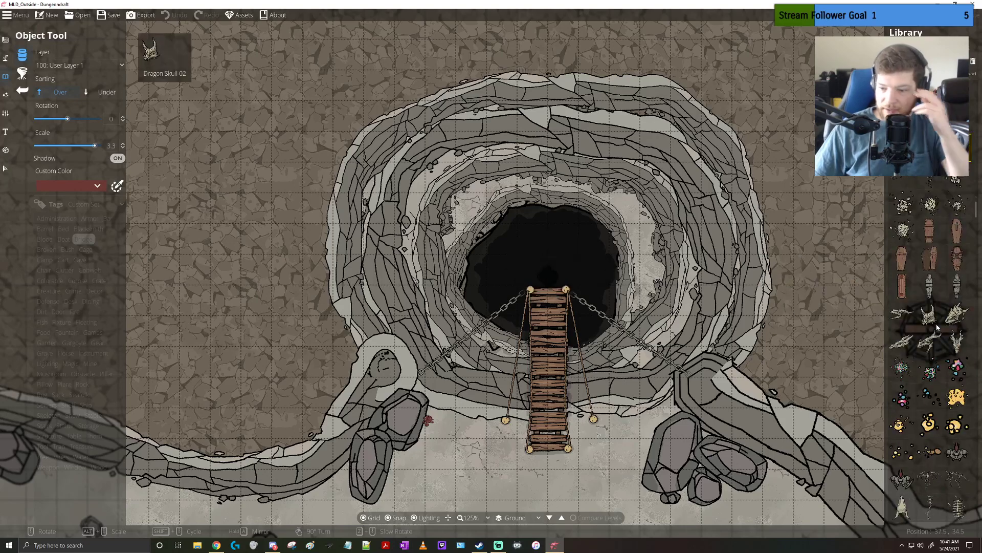
{"action": "scroll", "coordinate": [938, 328], "scroll_direction": "down", "scroll_amount": 3}
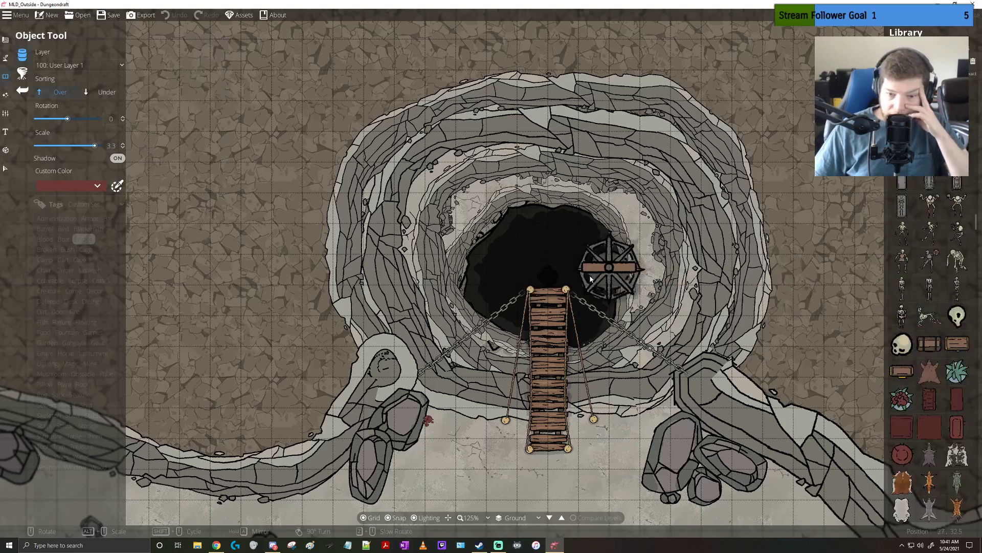
{"action": "left_click", "coordinate": [579, 279]}
Browse the object library past the decorations and furniture for mechanism parts to add near the bridge
{"action": "scroll", "coordinate": [932, 320], "scroll_direction": "down", "scroll_amount": 5}
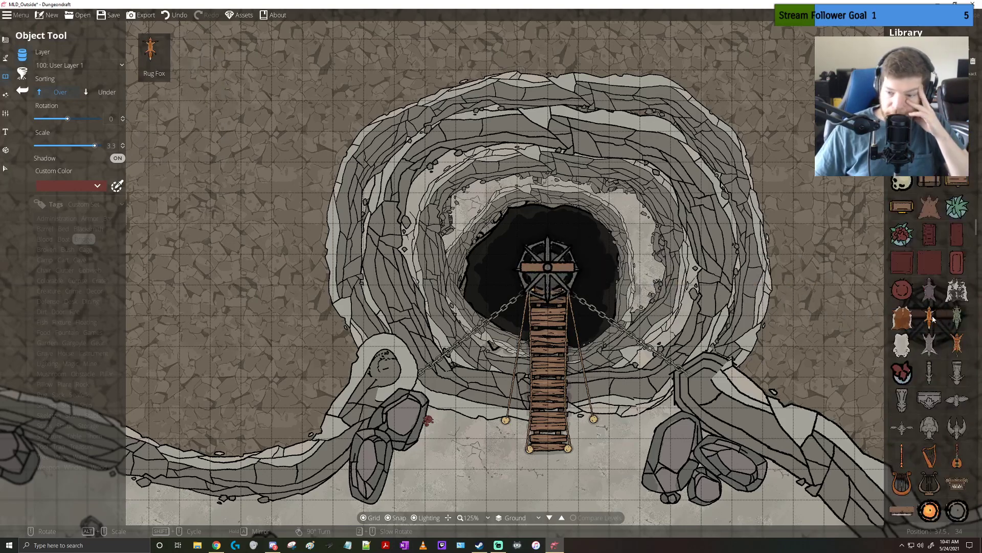
{"action": "scroll", "coordinate": [931, 320], "scroll_direction": "down", "scroll_amount": 4}
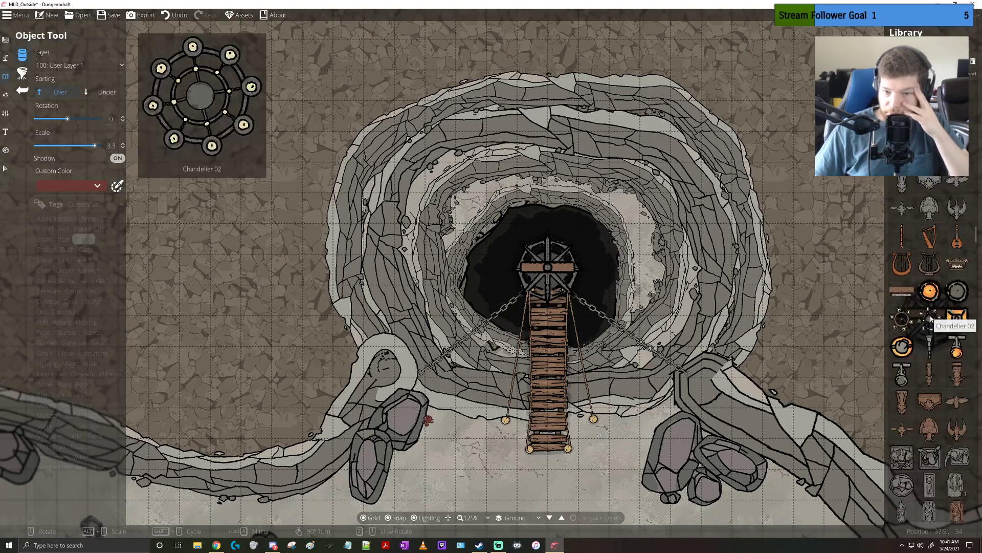
{"action": "scroll", "coordinate": [932, 320], "scroll_direction": "down", "scroll_amount": 2}
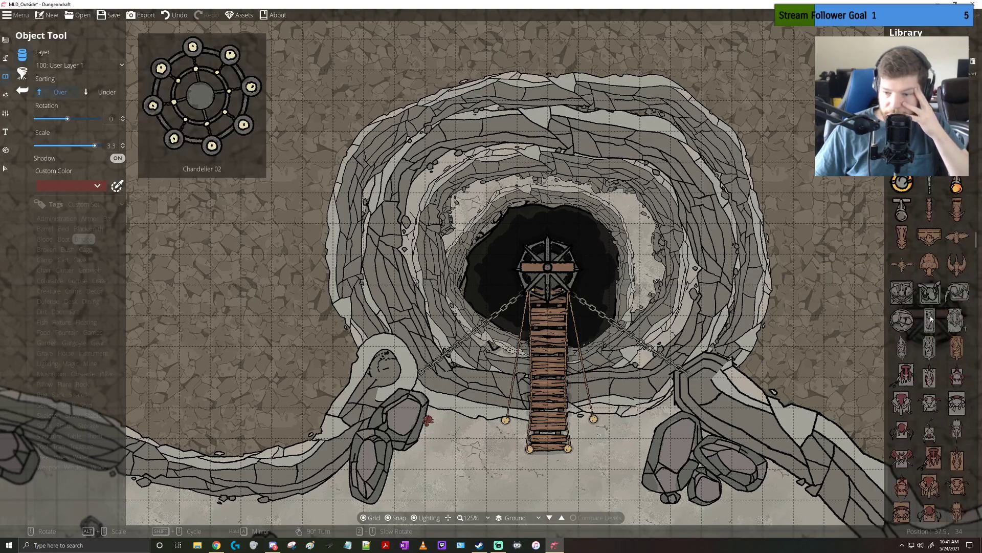
{"action": "scroll", "coordinate": [931, 320], "scroll_direction": "down", "scroll_amount": 6}
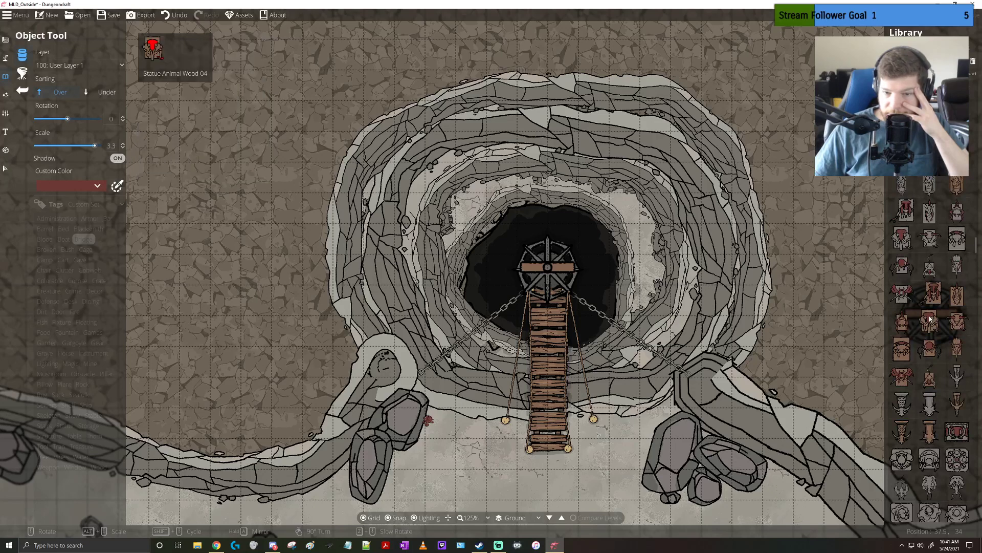
{"action": "scroll", "coordinate": [929, 320], "scroll_direction": "down", "scroll_amount": 10}
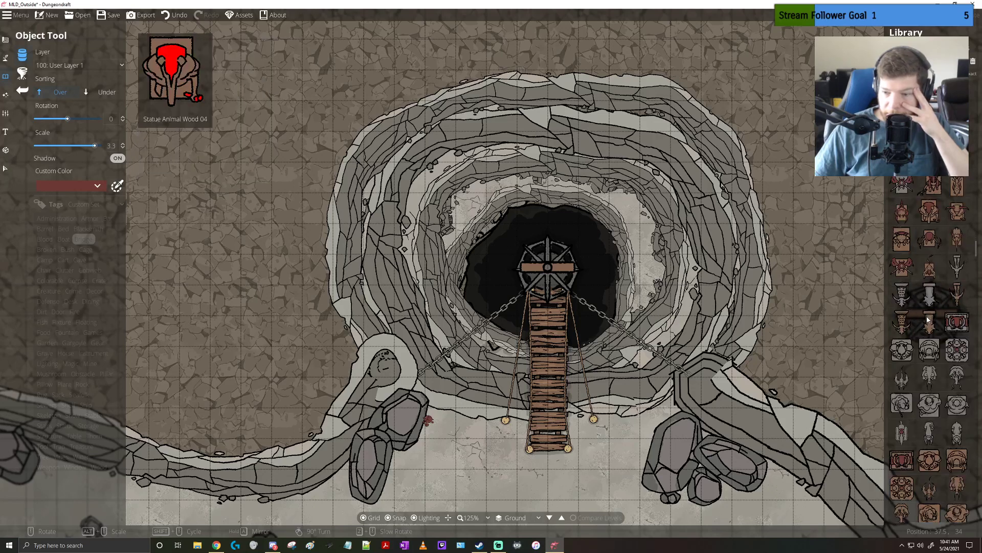
{"action": "scroll", "coordinate": [929, 320], "scroll_direction": "down", "scroll_amount": 10}
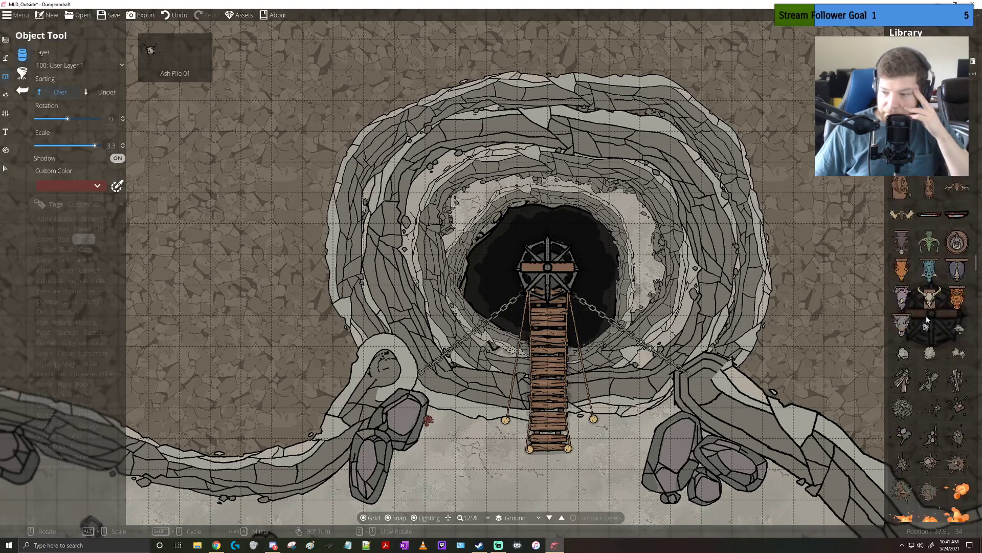
{"action": "scroll", "coordinate": [927, 319], "scroll_direction": "down", "scroll_amount": 10}
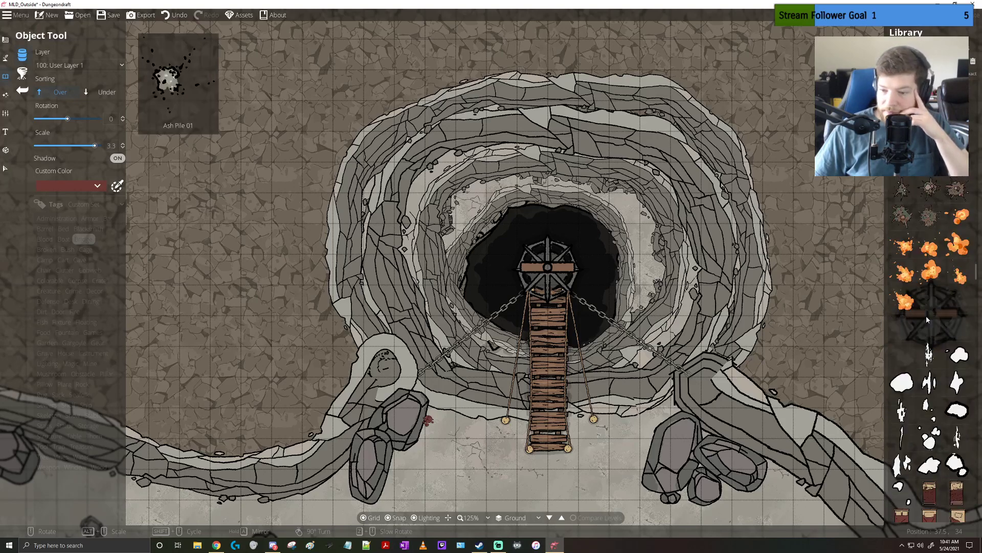
{"action": "scroll", "coordinate": [927, 320], "scroll_direction": "down", "scroll_amount": 10}
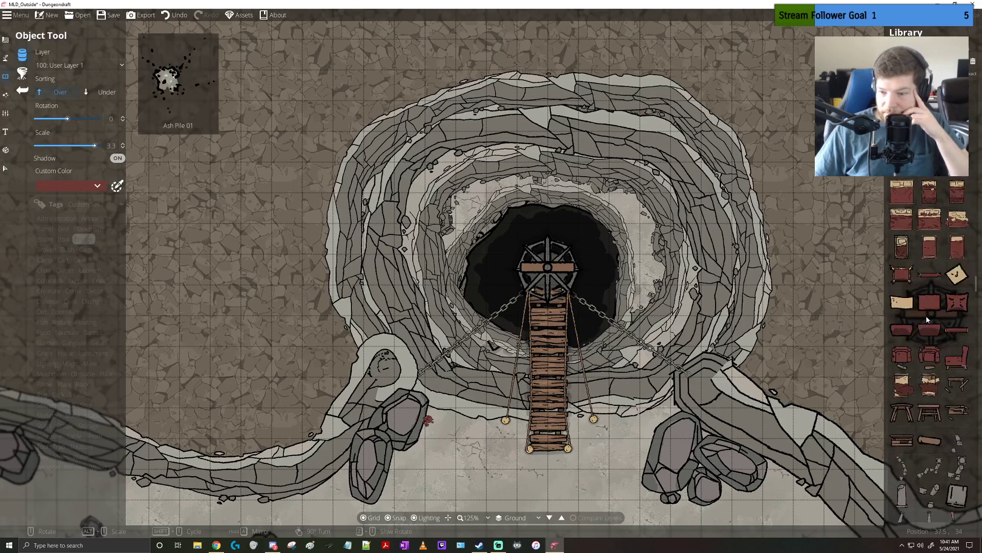
{"action": "scroll", "coordinate": [926, 319], "scroll_direction": "down", "scroll_amount": 5}
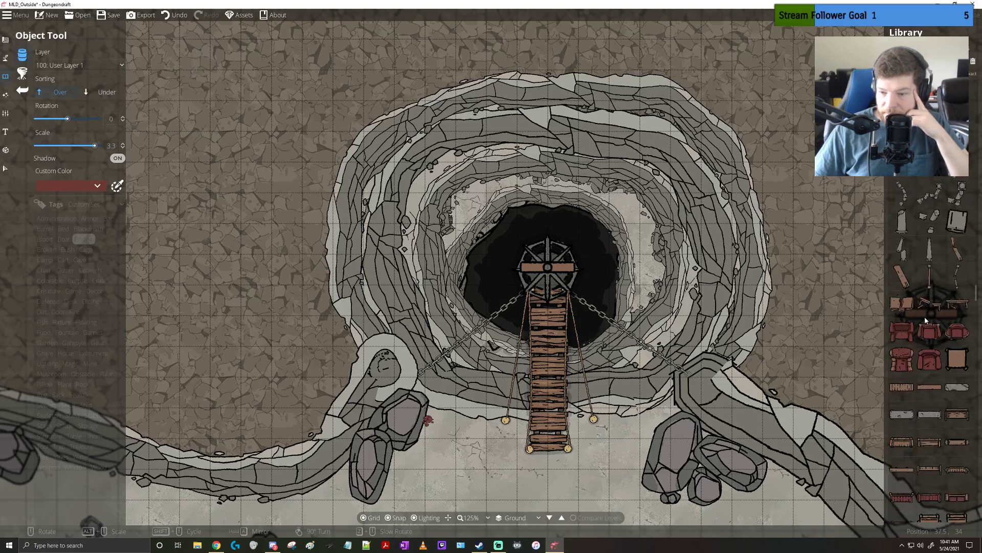
{"action": "scroll", "coordinate": [925, 320], "scroll_direction": "down", "scroll_amount": 8}
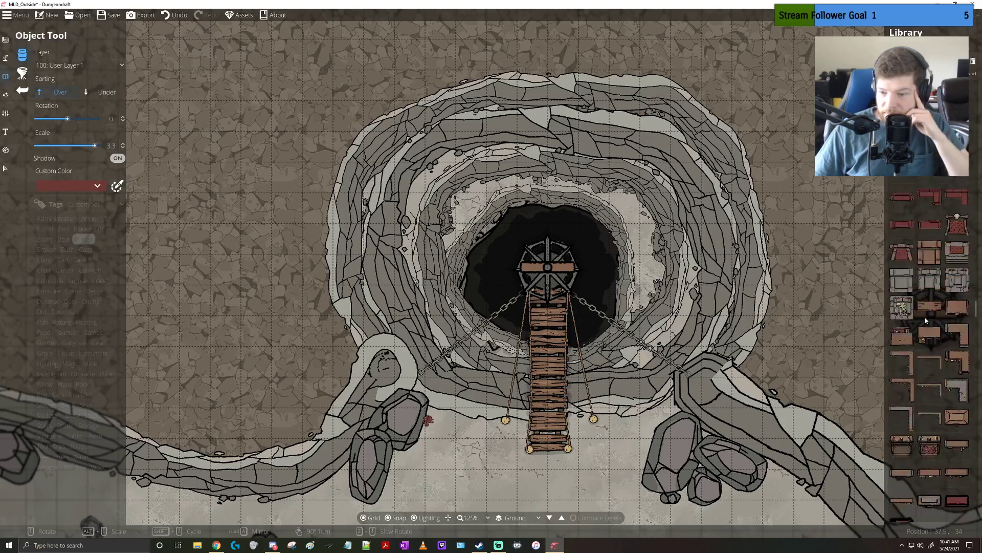
{"action": "scroll", "coordinate": [926, 317], "scroll_direction": "down", "scroll_amount": 2}
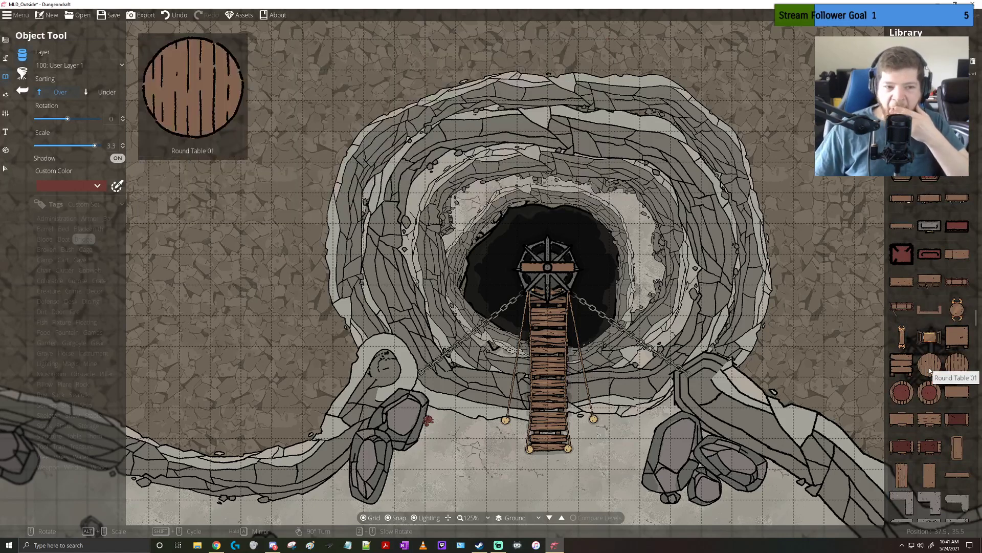
{"action": "scroll", "coordinate": [930, 370], "scroll_direction": "down", "scroll_amount": 2}
{"action": "scroll", "coordinate": [931, 370], "scroll_direction": "down", "scroll_amount": 8}
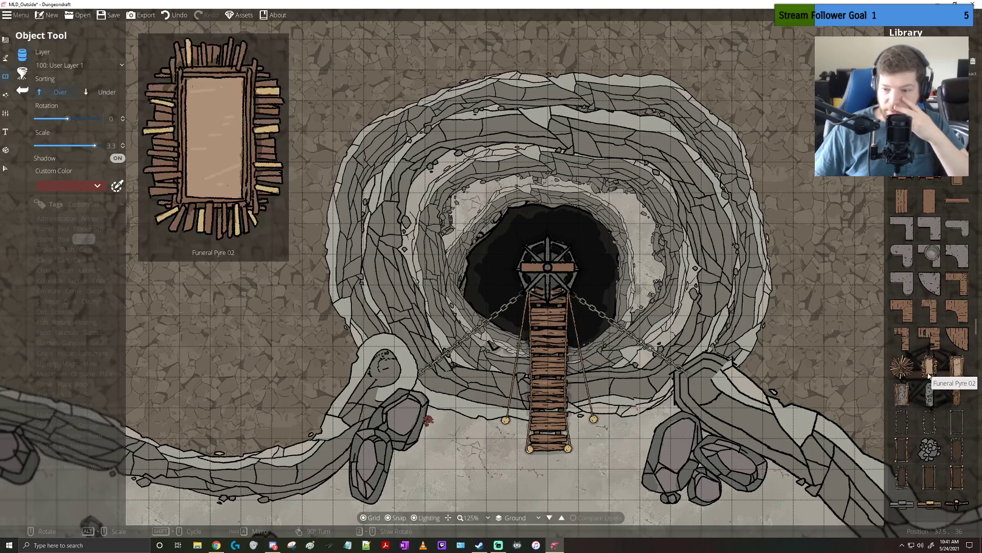
{"action": "scroll", "coordinate": [931, 376], "scroll_direction": "down", "scroll_amount": 8}
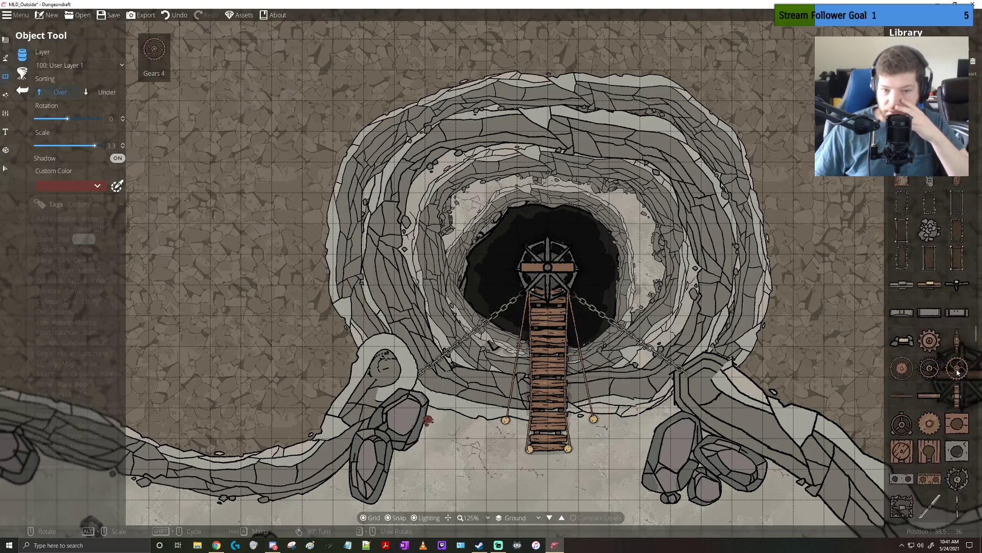
Preview the Gears 1 and Toilet 01 objects beside the cliff, trying different rotations for the gear
{"action": "left_click", "coordinate": [931, 340]}
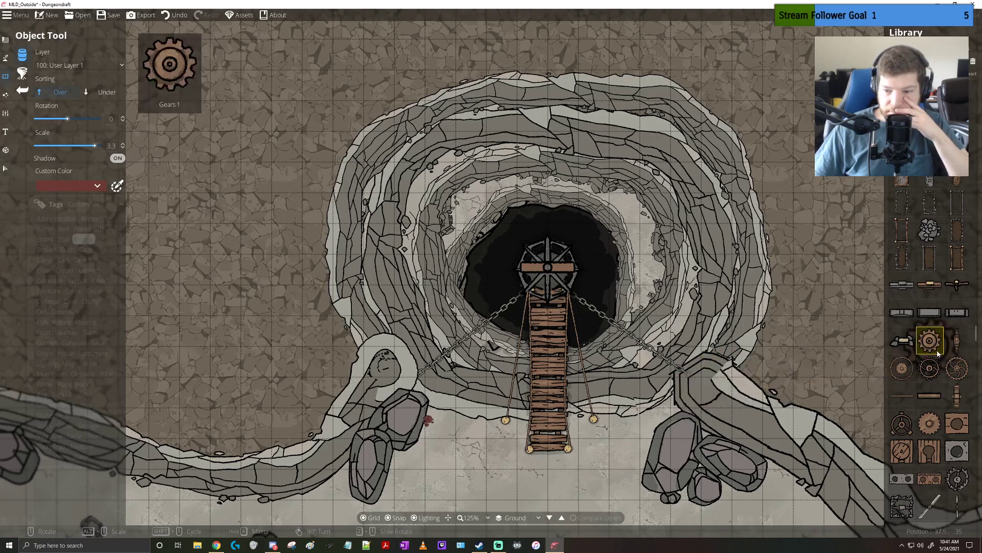
{"action": "right_click", "coordinate": [798, 354]}
{"action": "scroll", "coordinate": [803, 354], "scroll_direction": "down", "scroll_amount": 12}
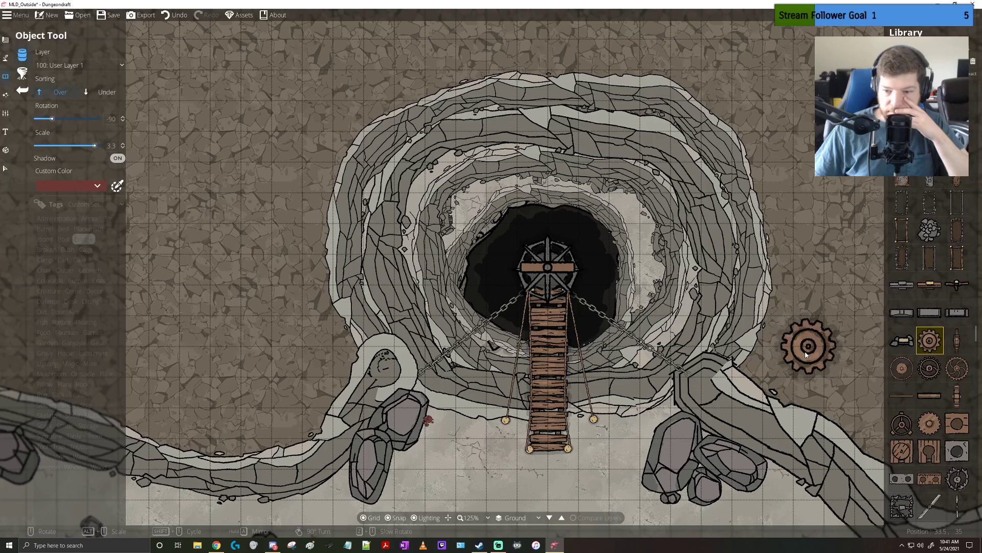
{"action": "scroll", "coordinate": [806, 354], "scroll_direction": "down", "scroll_amount": 6}
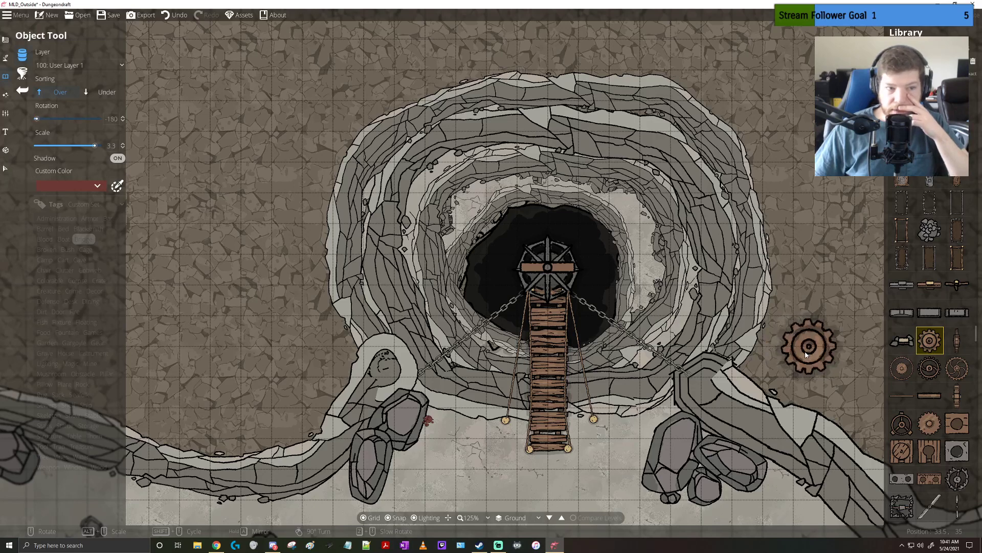
{"action": "left_click", "coordinate": [957, 423]}
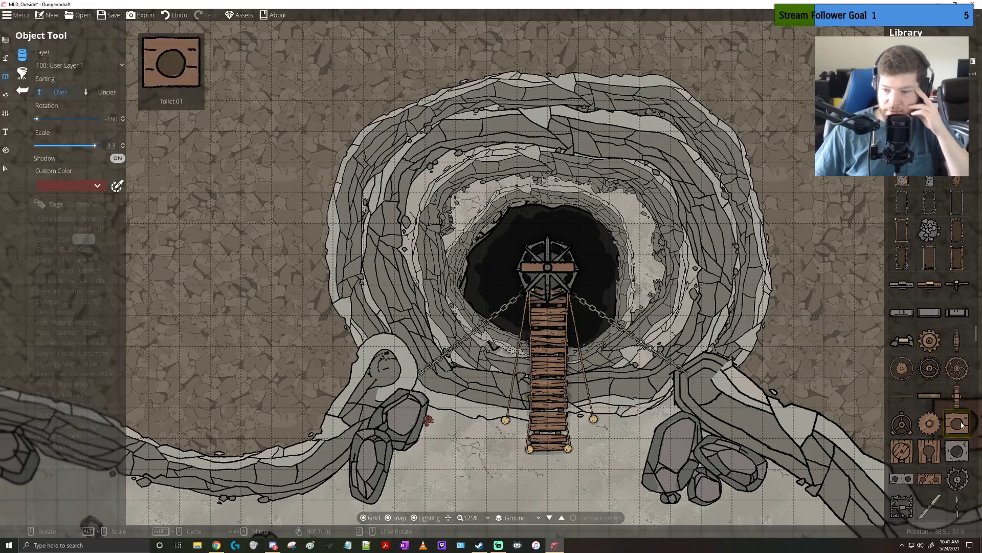
{"action": "right_click", "coordinate": [790, 341]}
Preview the long double-ended Blade 01 beside the cliff at several rotations
{"action": "scroll", "coordinate": [958, 369], "scroll_direction": "down", "scroll_amount": 2}
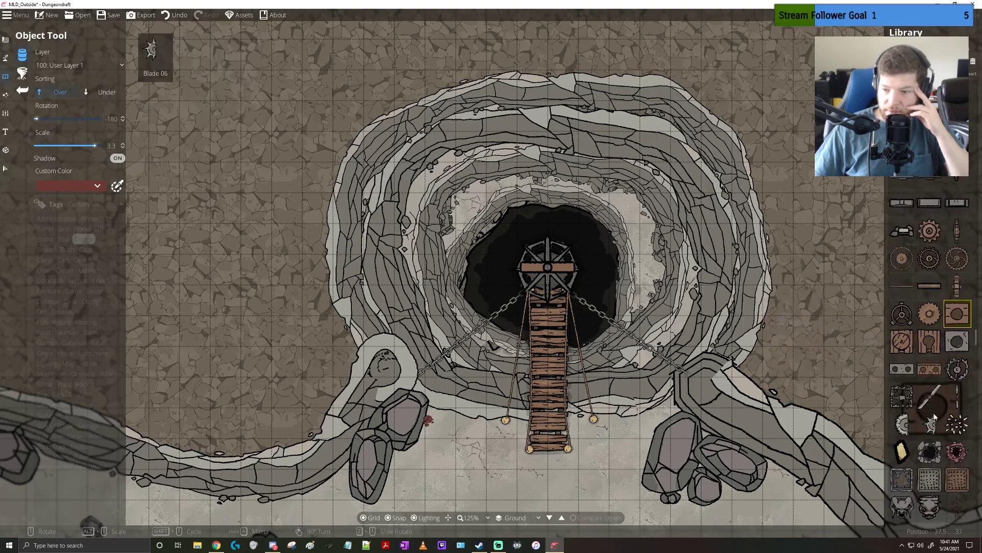
{"action": "left_click", "coordinate": [930, 397]}
{"action": "right_click", "coordinate": [798, 351]}
{"action": "right_click", "coordinate": [798, 351]}
{"action": "right_click", "coordinate": [798, 351]}
{"action": "right_click", "coordinate": [799, 352]}
{"action": "right_click", "coordinate": [799, 352]}
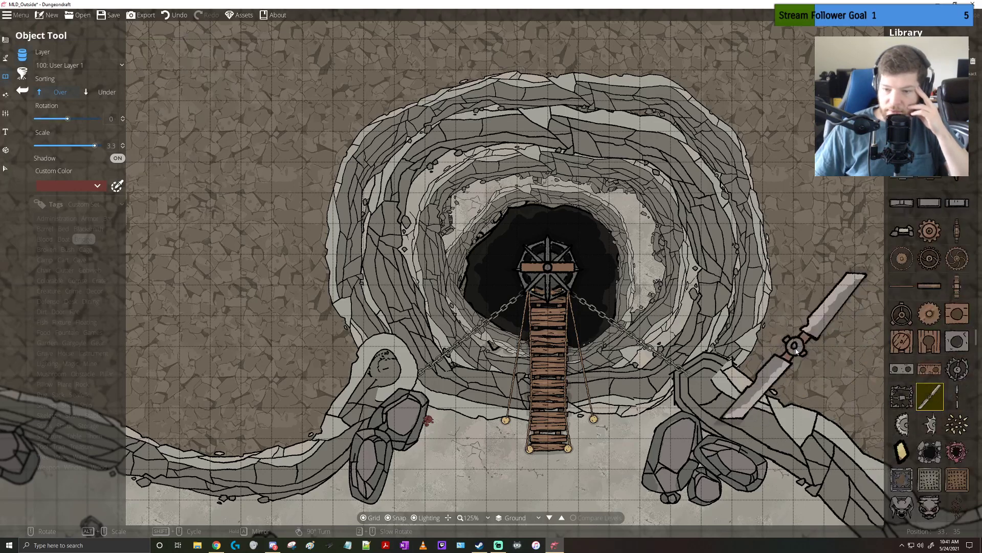
{"action": "right_click", "coordinate": [798, 351]}
{"action": "right_click", "coordinate": [798, 352]}
{"action": "right_click", "coordinate": [798, 351]}
{"action": "right_click", "coordinate": [799, 352]}
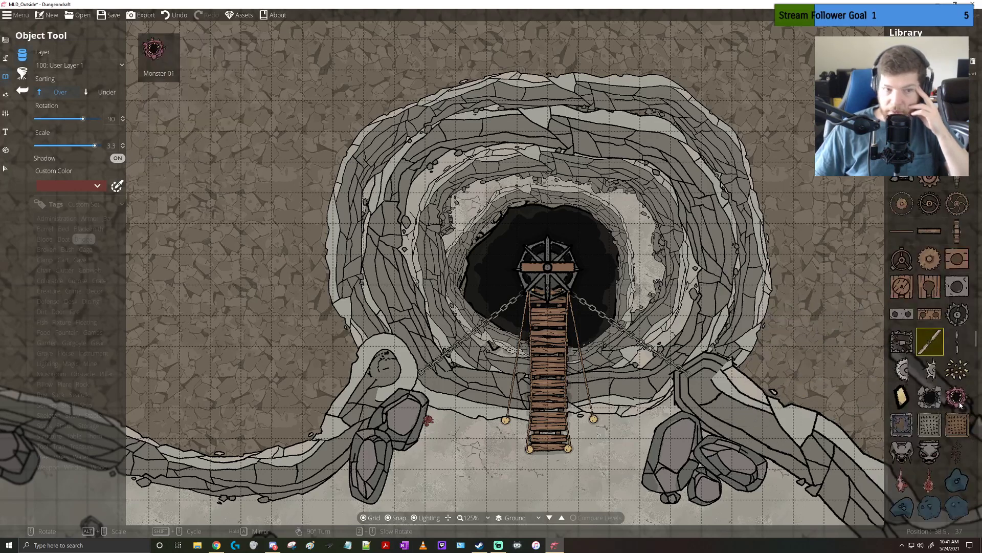
Preview Monster 01 and the neighbouring stone-rimmed hole object over the pit
{"action": "scroll", "coordinate": [930, 425], "scroll_direction": "down", "scroll_amount": 2}
{"action": "left_click", "coordinate": [957, 396]}
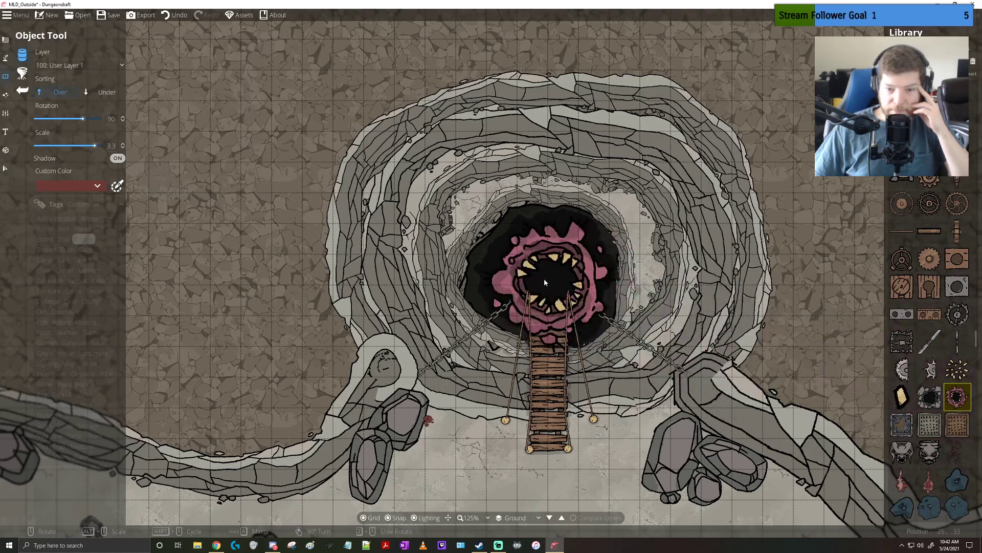
{"action": "left_click", "coordinate": [927, 393]}
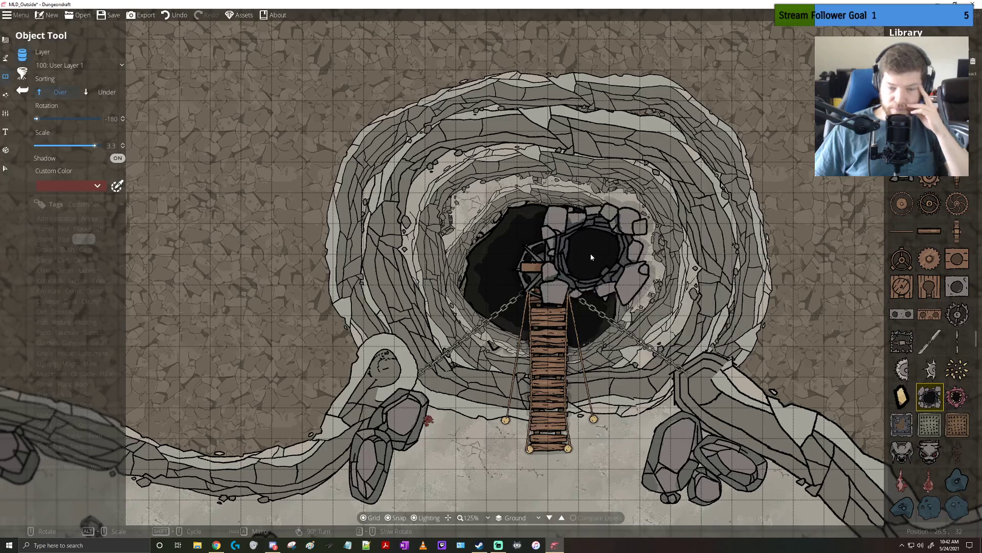
Browse the object library past the altars, summoning circles, siege weapons and anchors for a winch-like mechanism
{"action": "mouse_move", "coordinate": [937, 334]}
{"action": "scroll", "coordinate": [938, 334], "scroll_direction": "down", "scroll_amount": 5}
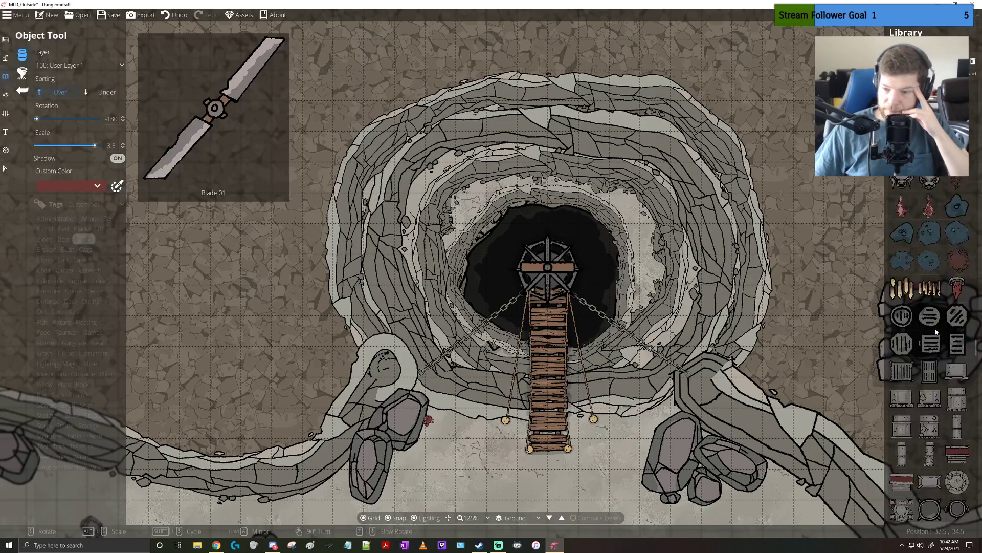
{"action": "scroll", "coordinate": [938, 333], "scroll_direction": "down", "scroll_amount": 2}
{"action": "scroll", "coordinate": [937, 332], "scroll_direction": "down", "scroll_amount": 4}
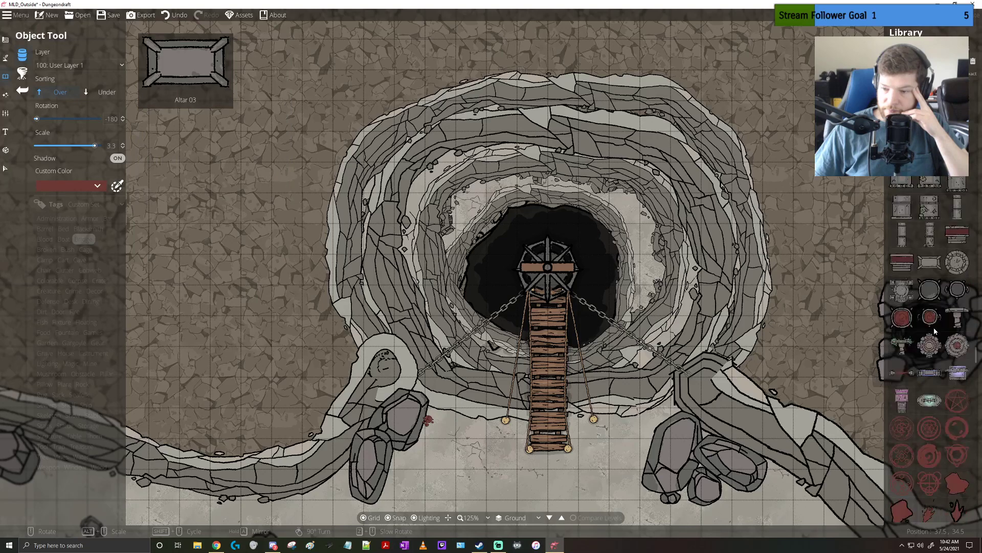
{"action": "scroll", "coordinate": [934, 332], "scroll_direction": "down", "scroll_amount": 6}
{"action": "scroll", "coordinate": [932, 335], "scroll_direction": "down", "scroll_amount": 6}
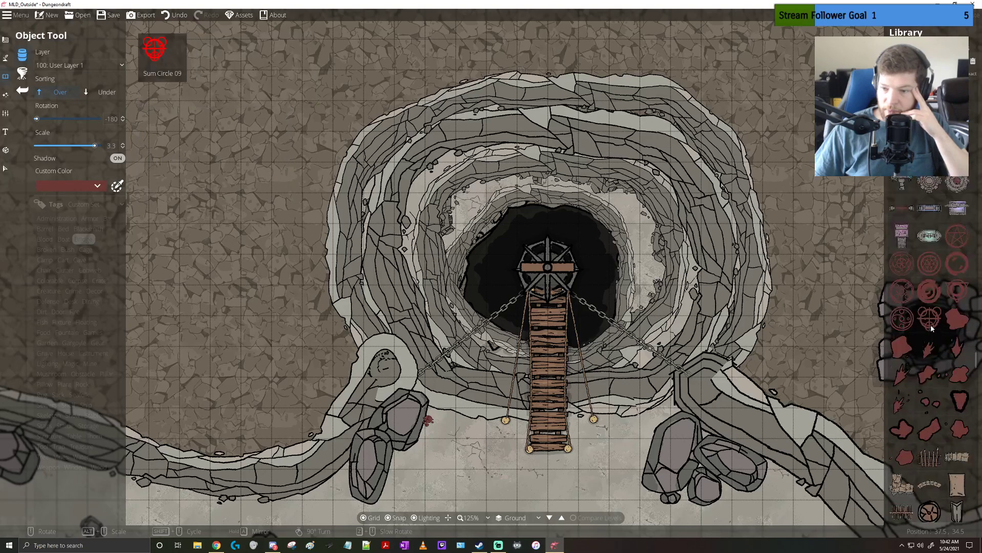
{"action": "mouse_move", "coordinate": [933, 381]}
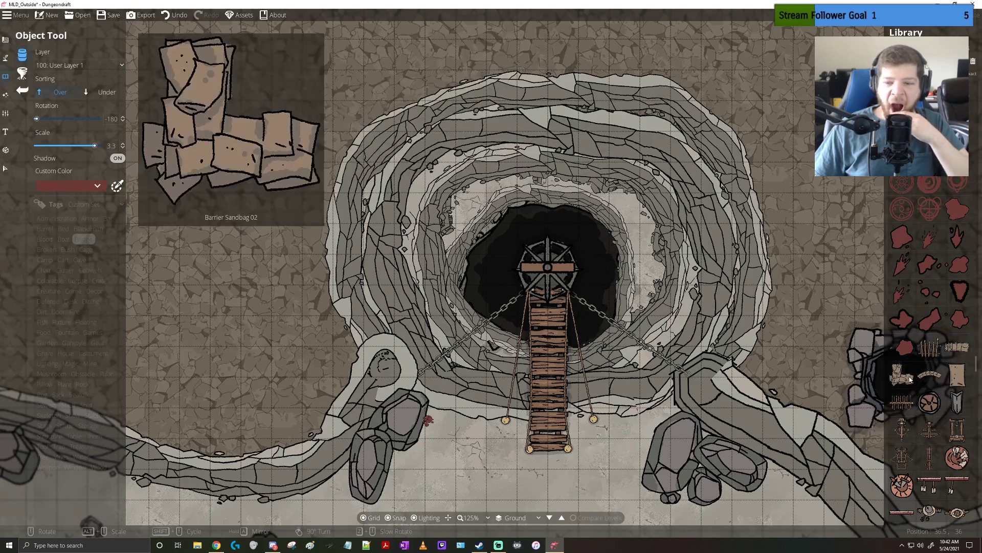
{"action": "mouse_move", "coordinate": [931, 357]}
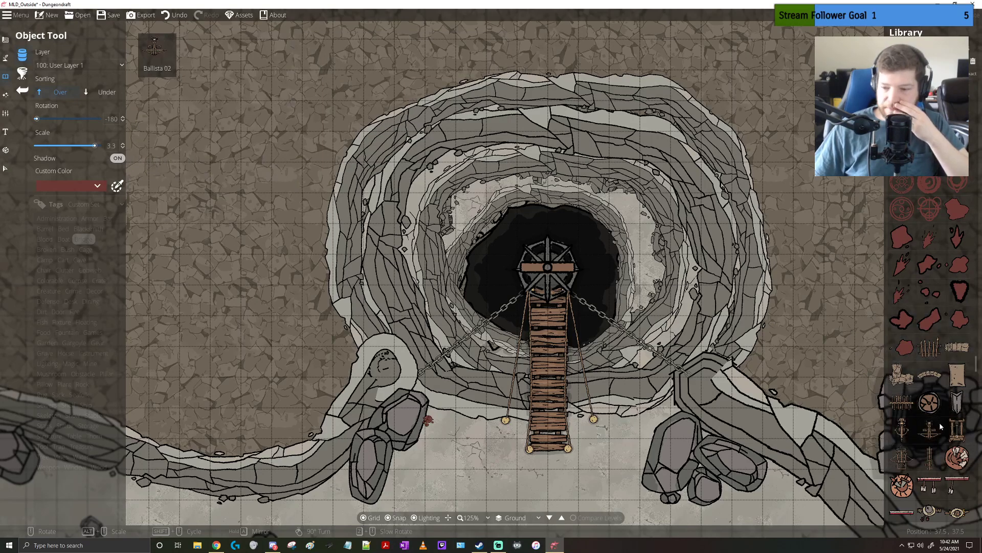
{"action": "mouse_move", "coordinate": [957, 457]}
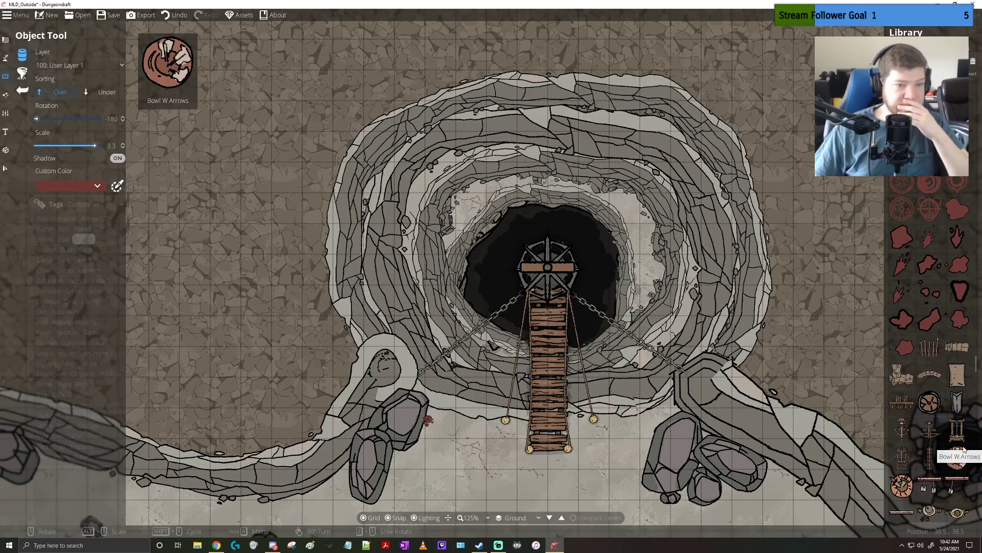
{"action": "scroll", "coordinate": [964, 449], "scroll_direction": "down", "scroll_amount": 4}
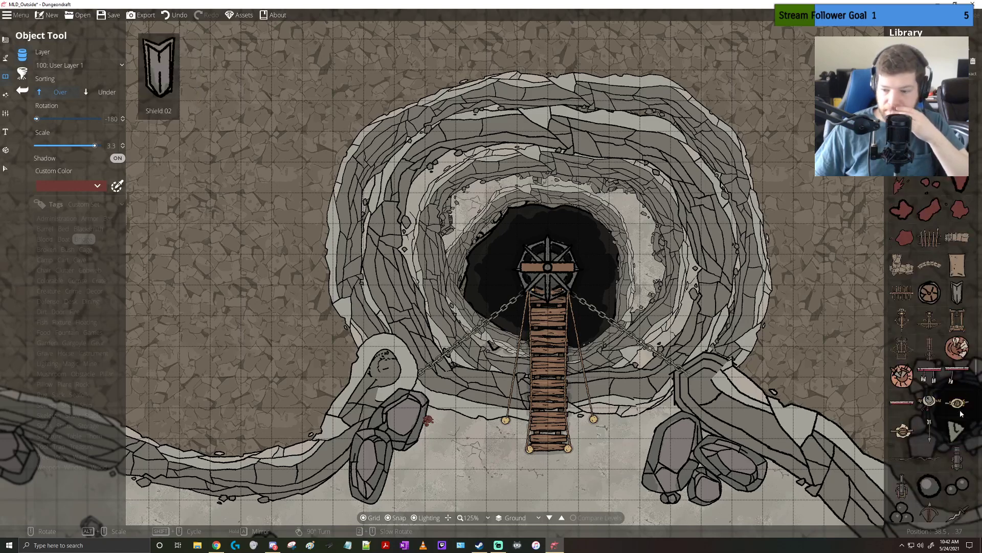
{"action": "mouse_move", "coordinate": [961, 412]}
{"action": "scroll", "coordinate": [961, 413], "scroll_direction": "down", "scroll_amount": 2}
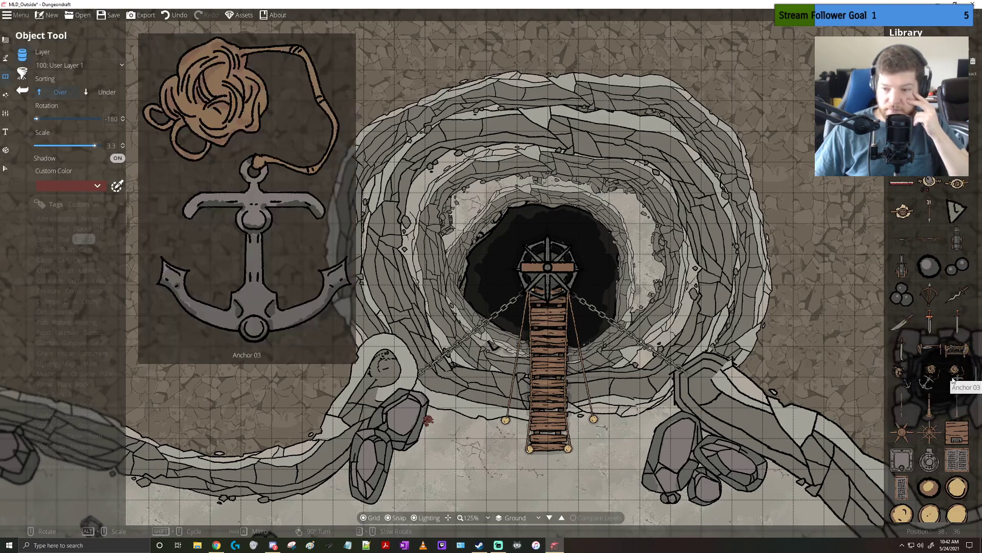
{"action": "mouse_move", "coordinate": [959, 350]}
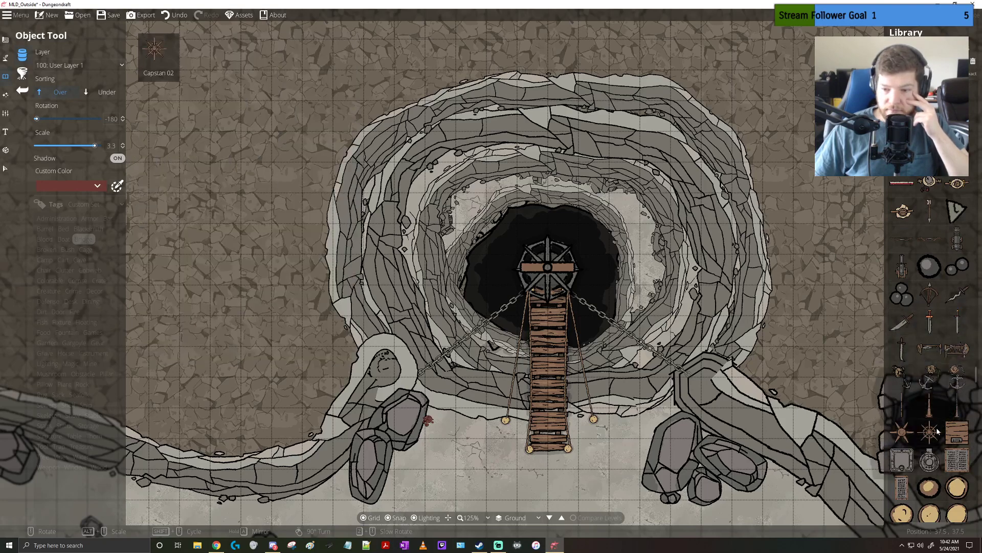
{"action": "mouse_move", "coordinate": [936, 434]}
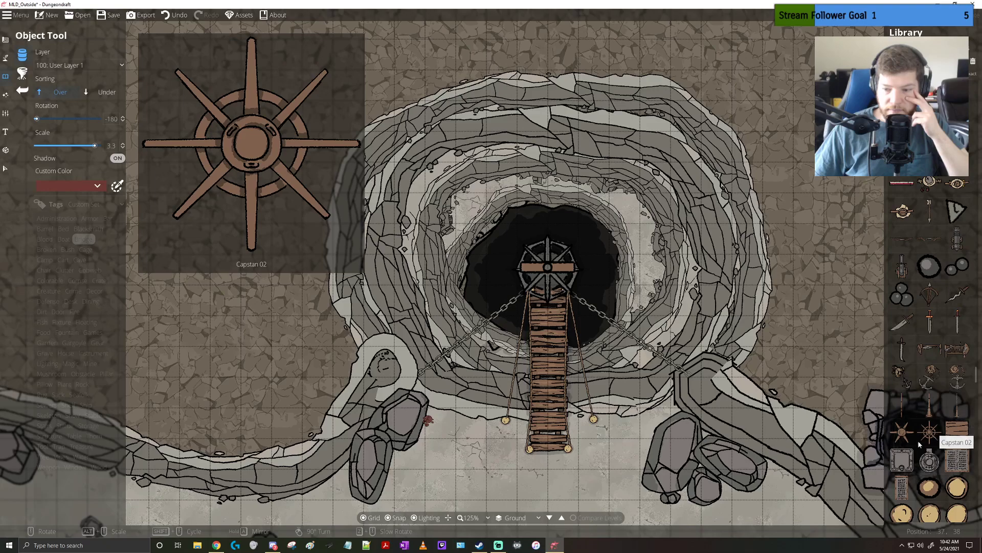
Place two six-spoked capstans at scale 1.2 on the ground outside the pit, one on each side of the wooden bridge
{"action": "left_click", "coordinate": [902, 432]}
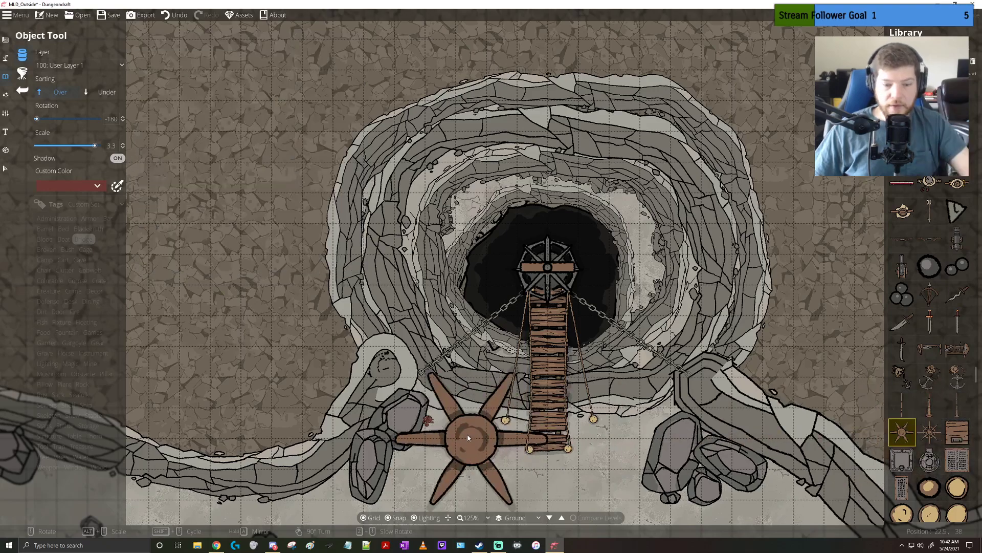
{"action": "left_click_drag", "start_coordinate": [468, 435], "coordinate": [458, 226]}
{"action": "scroll", "coordinate": [448, 247], "scroll_direction": "up", "scroll_amount": 1}
{"action": "scroll", "coordinate": [447, 246], "scroll_direction": "down", "scroll_amount": 1}
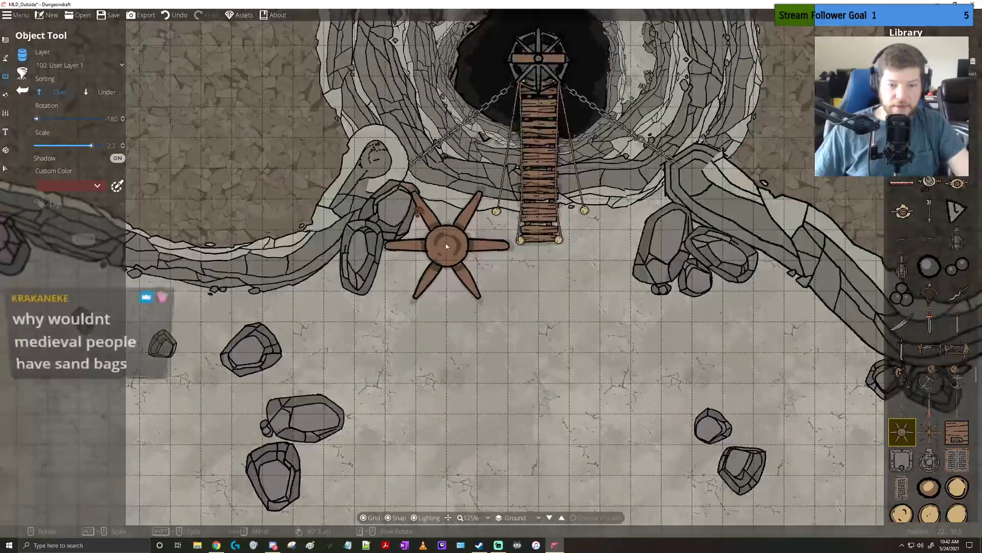
{"action": "scroll", "coordinate": [435, 266], "scroll_direction": "down", "scroll_amount": 10, "text": "alt"}
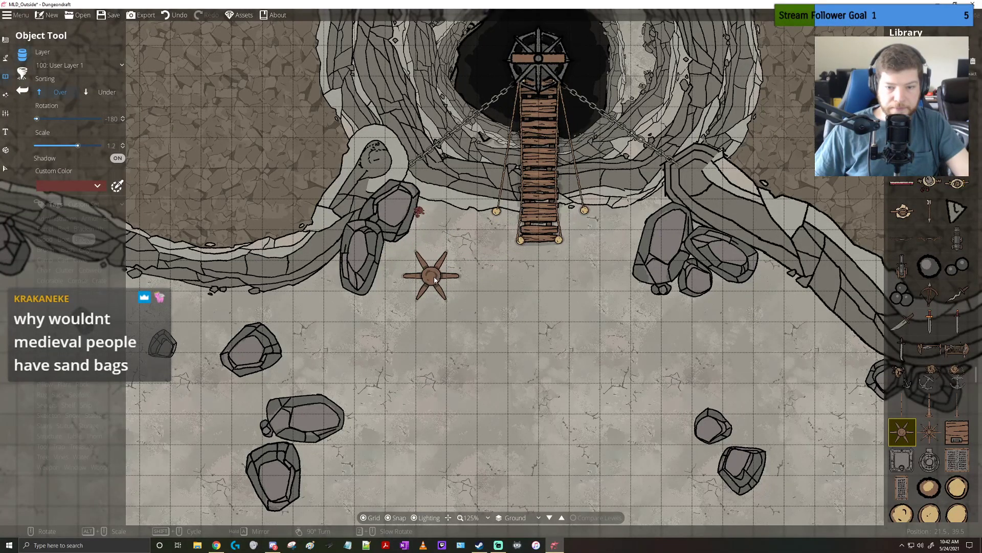
{"action": "left_click", "coordinate": [432, 339]}
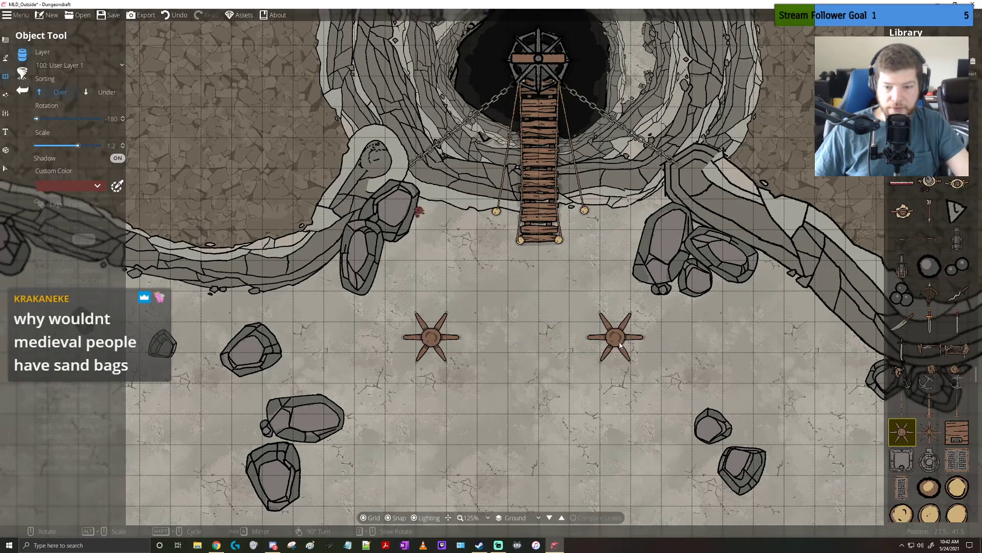
{"action": "left_click", "coordinate": [620, 345]}
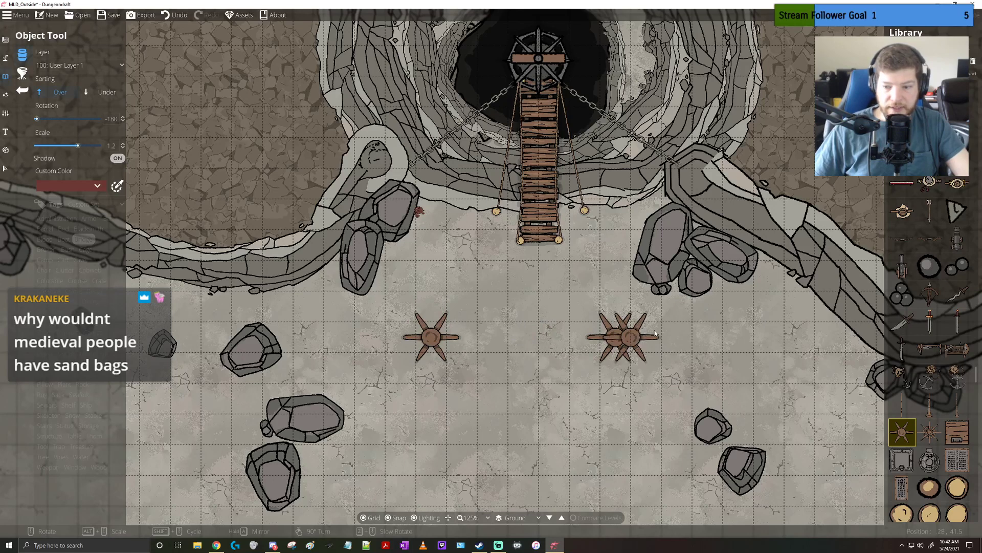
Draw a chain path at width 1 from each capstan, bending at the cliff edge, up to its side of the hanging cage
{"action": "left_click", "coordinate": [5, 57]}
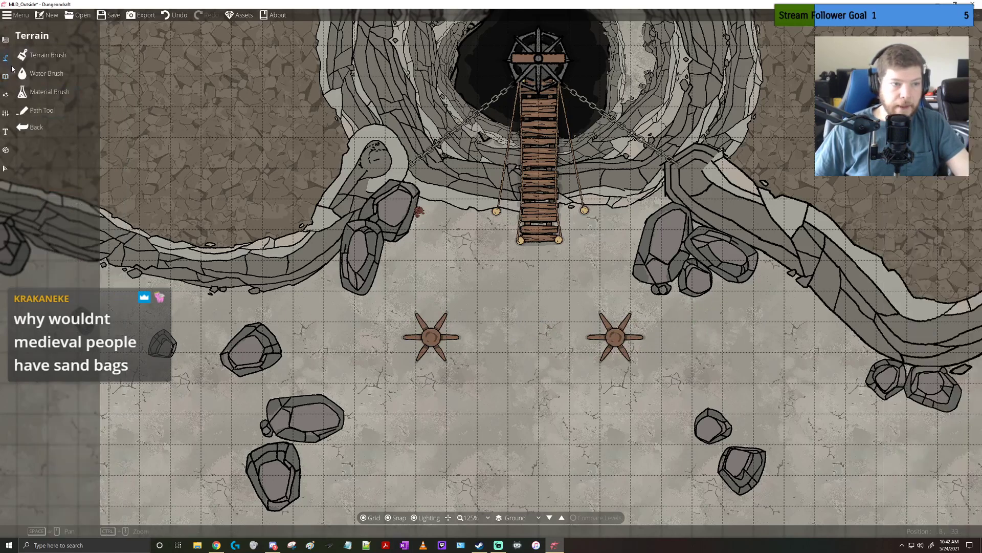
{"action": "left_click", "coordinate": [22, 110]}
{"action": "left_click", "coordinate": [77, 209]}
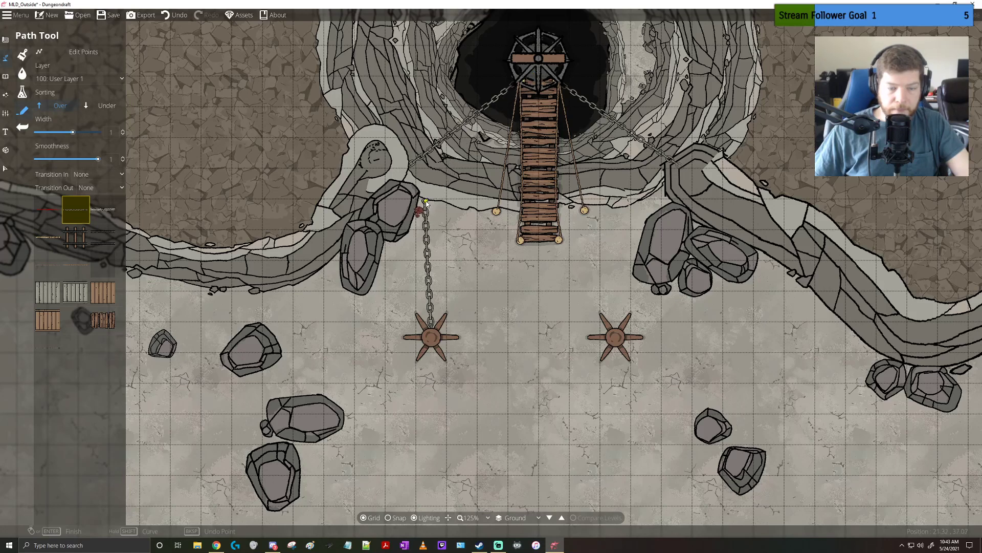
{"action": "left_click", "coordinate": [426, 201]}
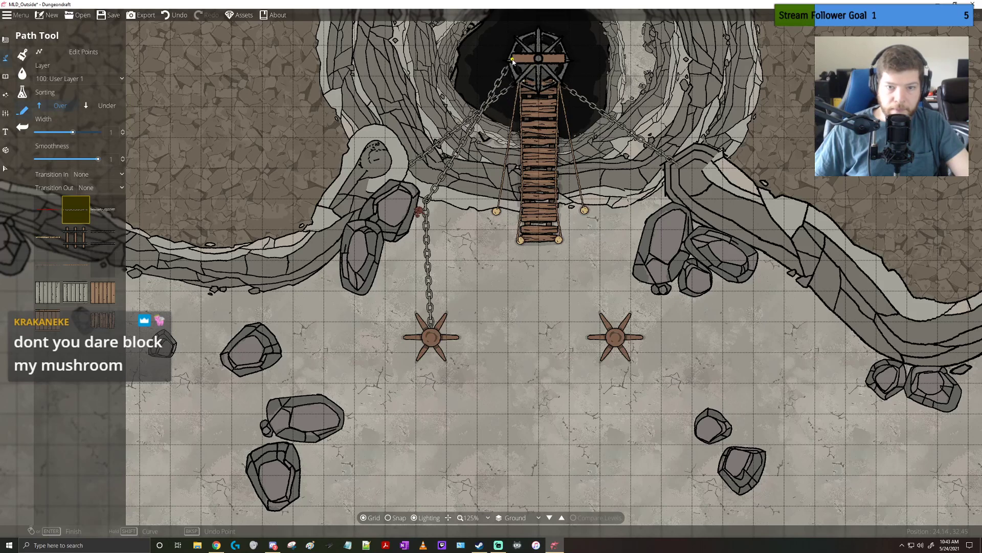
{"action": "left_click", "coordinate": [515, 70]}
{"action": "left_click", "coordinate": [565, 61]}
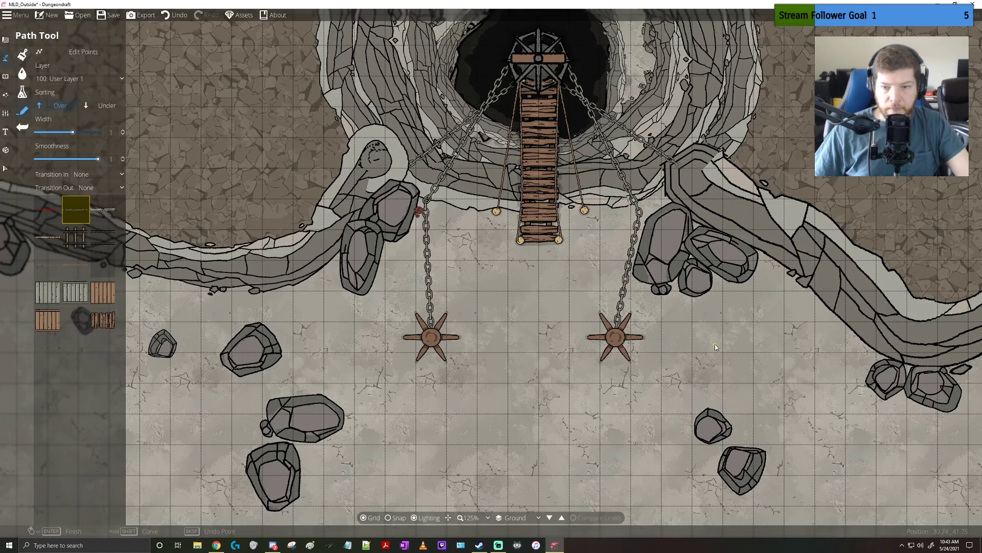
{"action": "left_click_drag", "start_coordinate": [759, 283], "coordinate": [727, 354]}
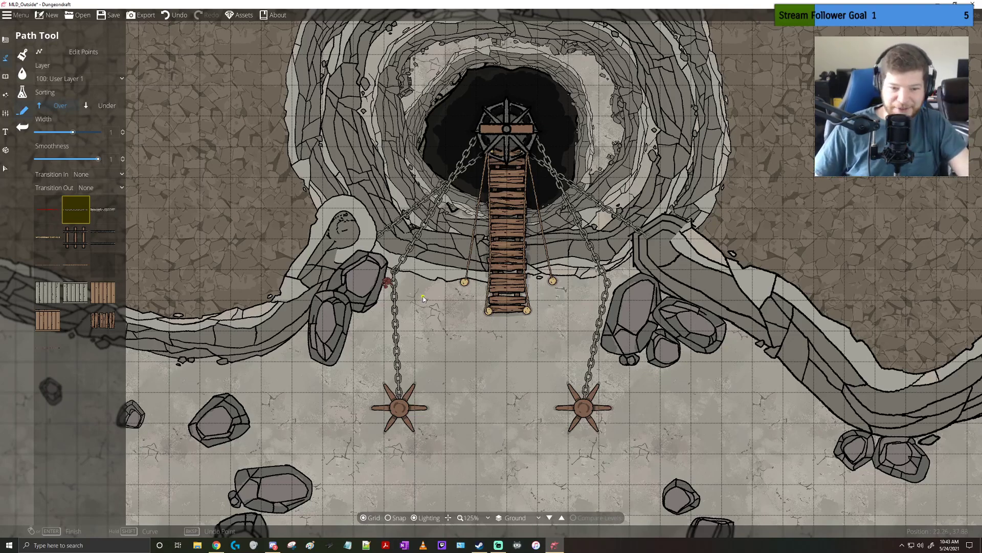
{"action": "scroll", "coordinate": [382, 295], "scroll_direction": "up", "scroll_amount": 6}
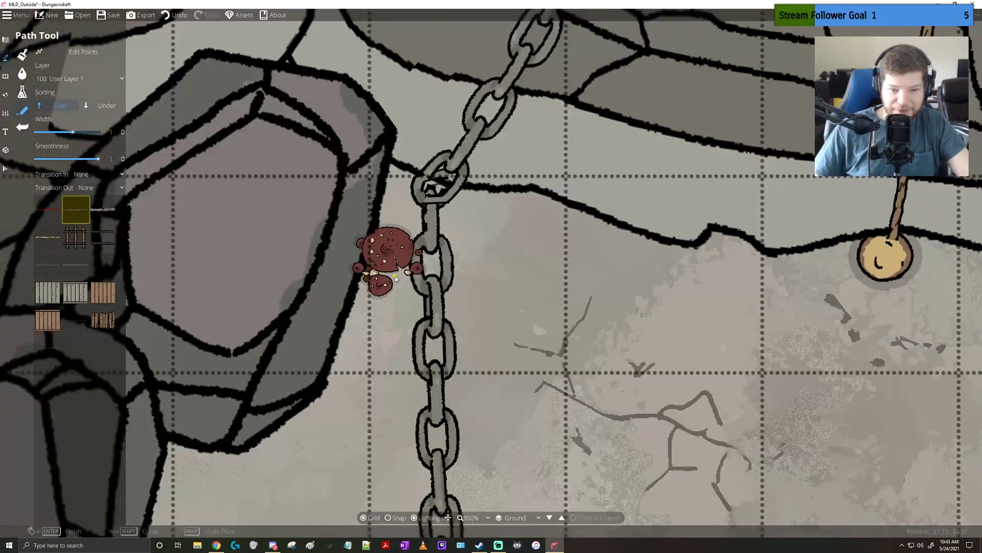
{"action": "scroll", "coordinate": [395, 277], "scroll_direction": "down", "scroll_amount": 1}
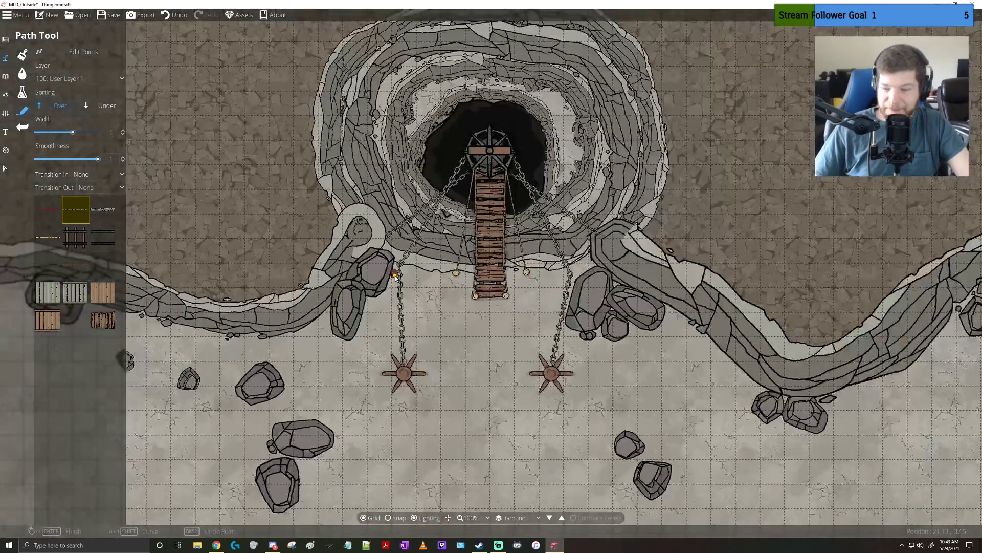
Place a Mast 07 object at scale 0.6 over each capstan chain's bend at the cliff edge, on both sides of the bridge
{"action": "left_click", "coordinate": [5, 76]}
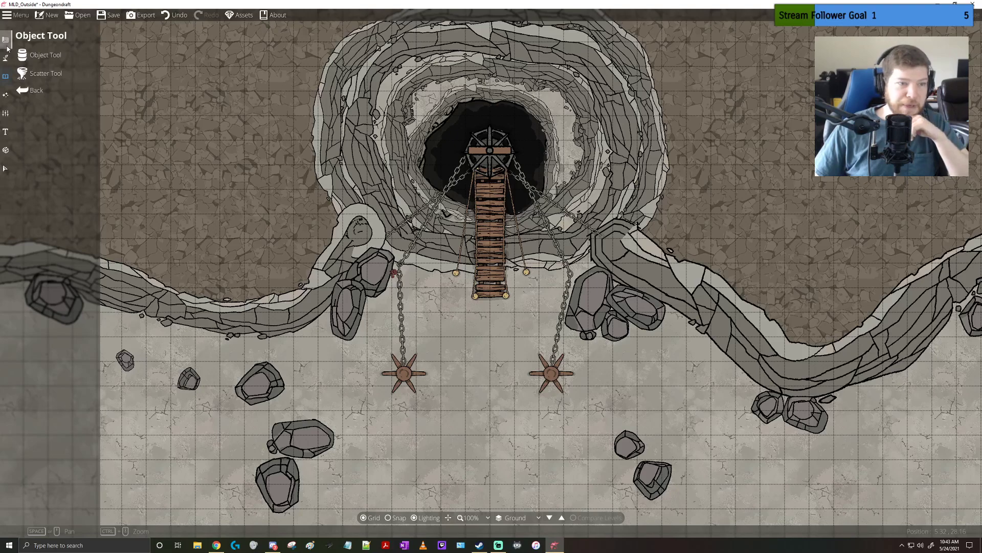
{"action": "left_click", "coordinate": [41, 56]}
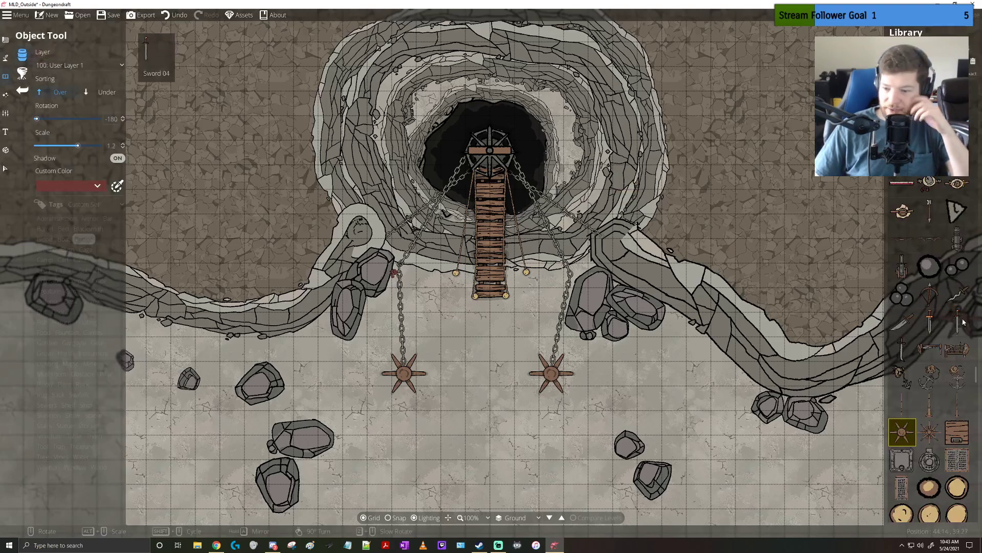
{"action": "scroll", "coordinate": [964, 322], "scroll_direction": "down", "scroll_amount": 3}
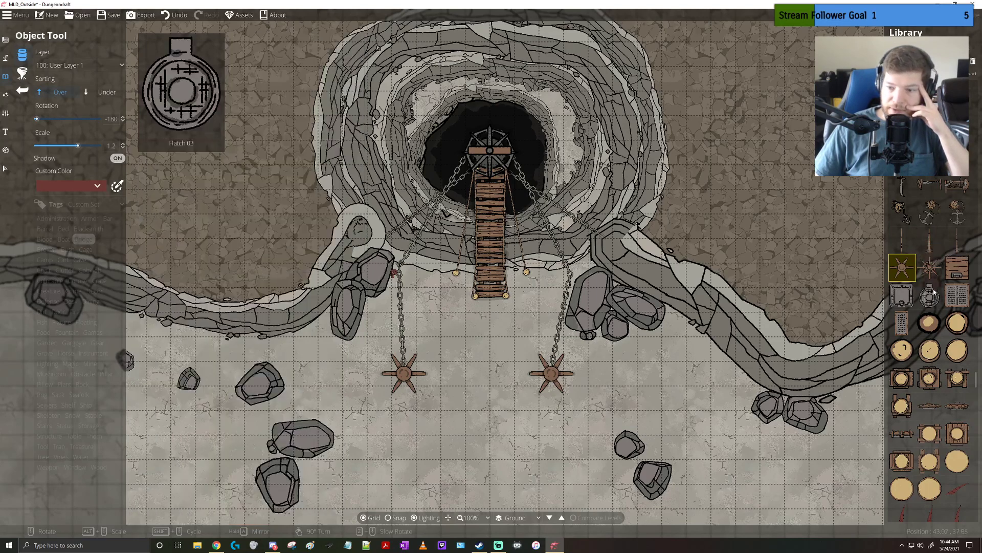
{"action": "left_click", "coordinate": [930, 377]}
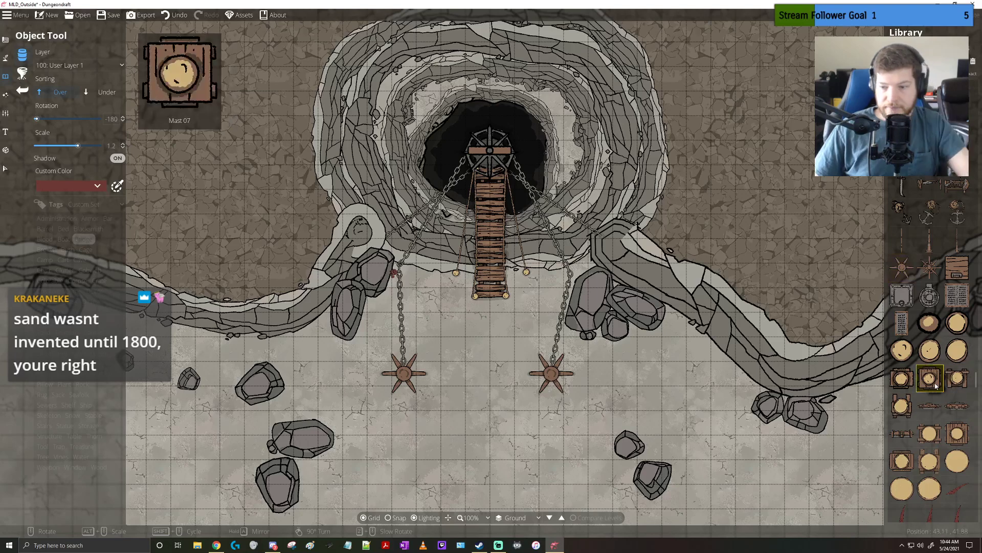
{"action": "scroll", "coordinate": [405, 279], "scroll_direction": "down", "scroll_amount": 7}
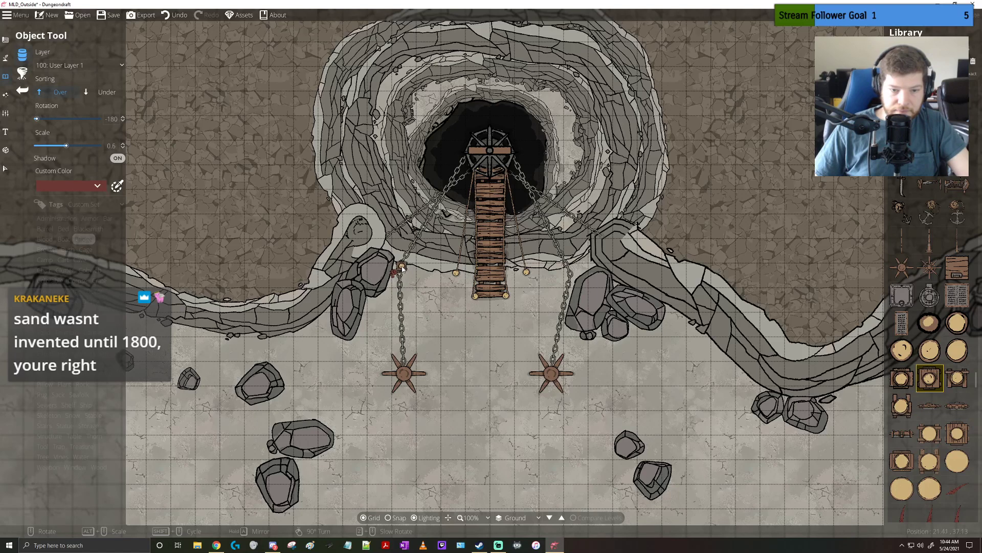
{"action": "left_click", "coordinate": [568, 274]}
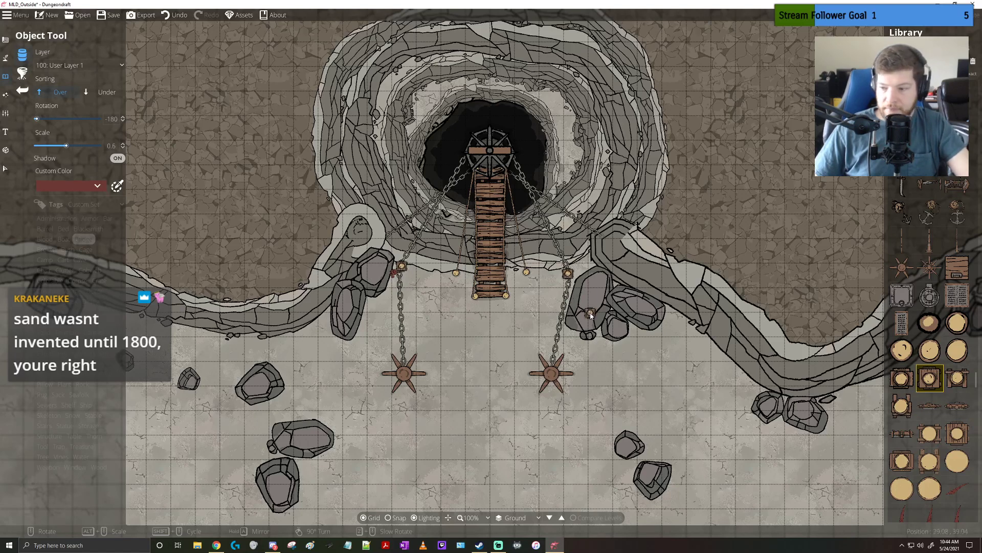
{"action": "scroll", "coordinate": [511, 264], "scroll_direction": "up", "scroll_amount": 4}
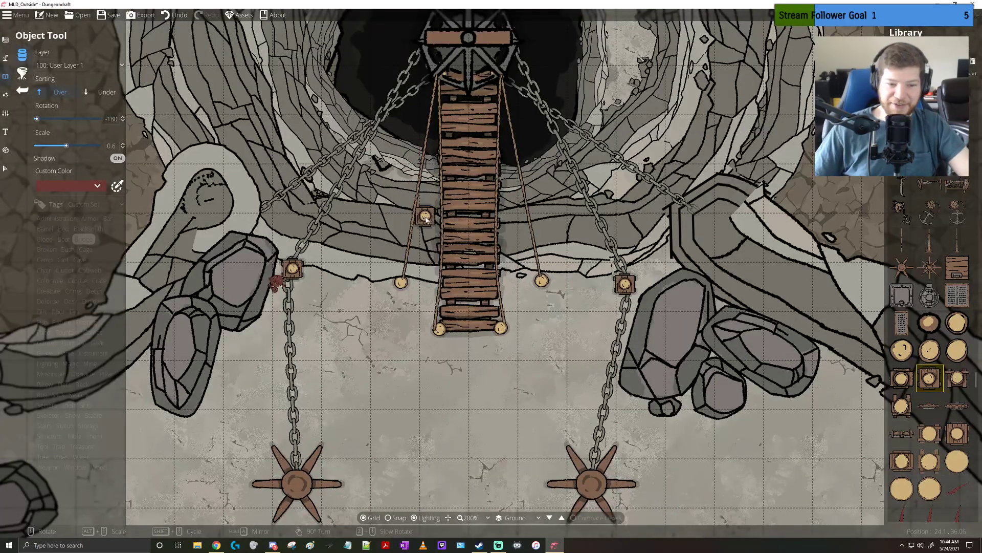
{"action": "left_click_drag", "start_coordinate": [429, 222], "coordinate": [450, 292]}
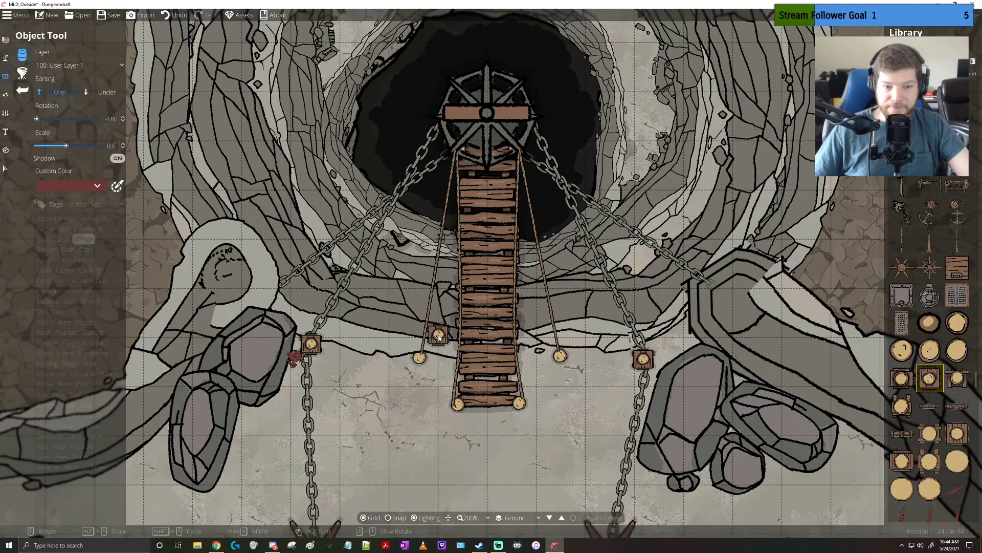
{"action": "left_click_drag", "start_coordinate": [436, 384], "coordinate": [435, 365]}
{"action": "left_click_drag", "start_coordinate": [440, 293], "coordinate": [446, 212]}
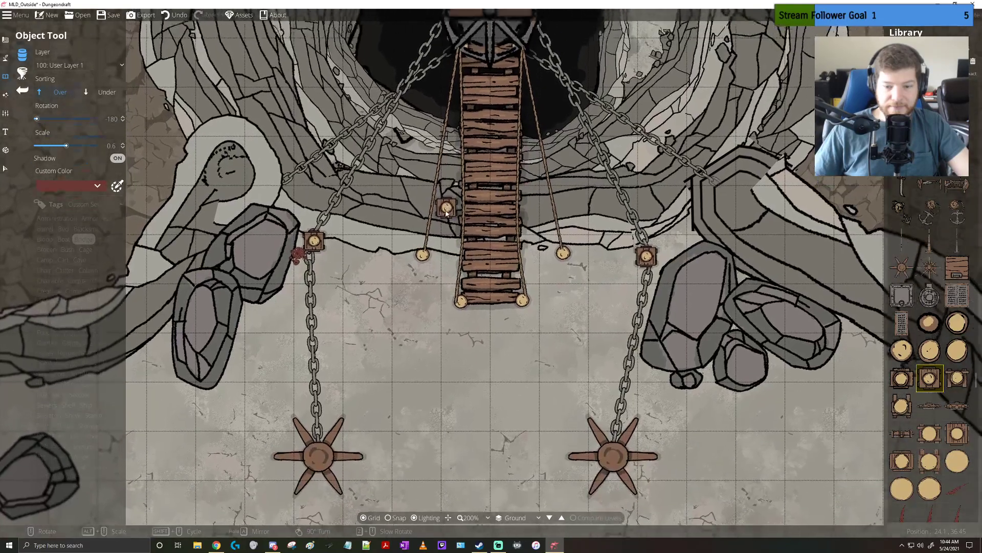
{"action": "scroll", "coordinate": [446, 213], "scroll_direction": "down", "scroll_amount": 3}
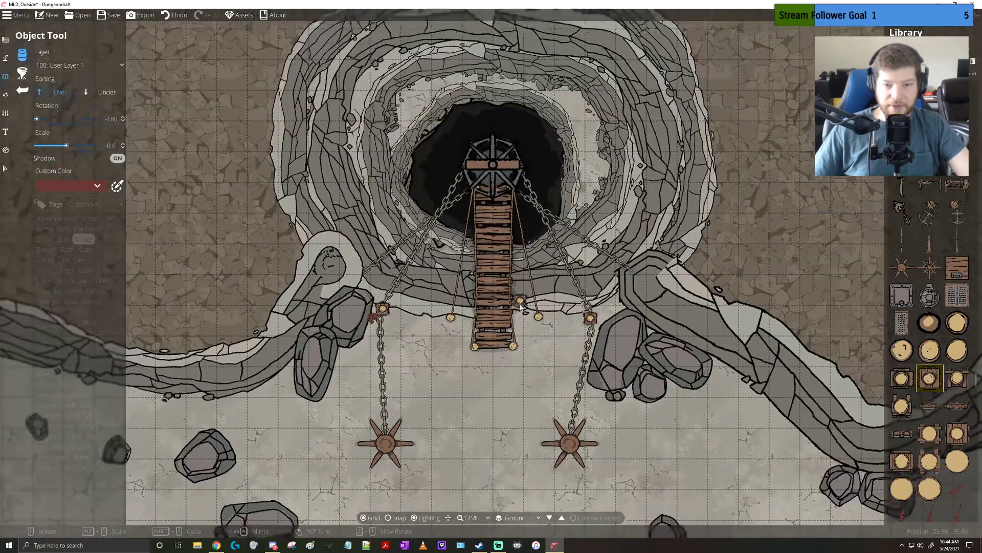
{"action": "left_click_drag", "start_coordinate": [520, 304], "coordinate": [519, 309]}
{"action": "left_click_drag", "start_coordinate": [524, 363], "coordinate": [521, 331]}
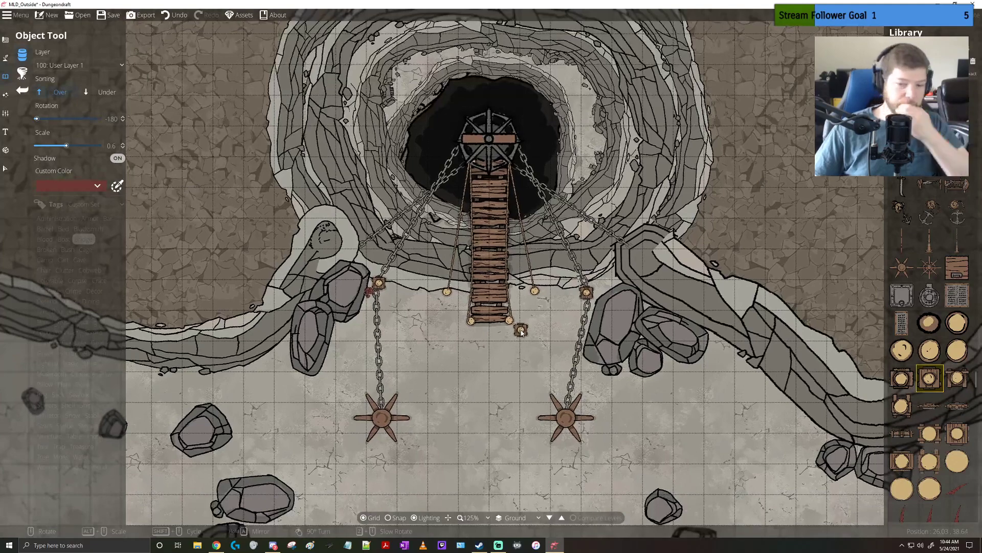
Place a plain round mast disc at scale 0.4, sorted under, beneath each of the two capstans
{"action": "left_click", "coordinate": [958, 463]}
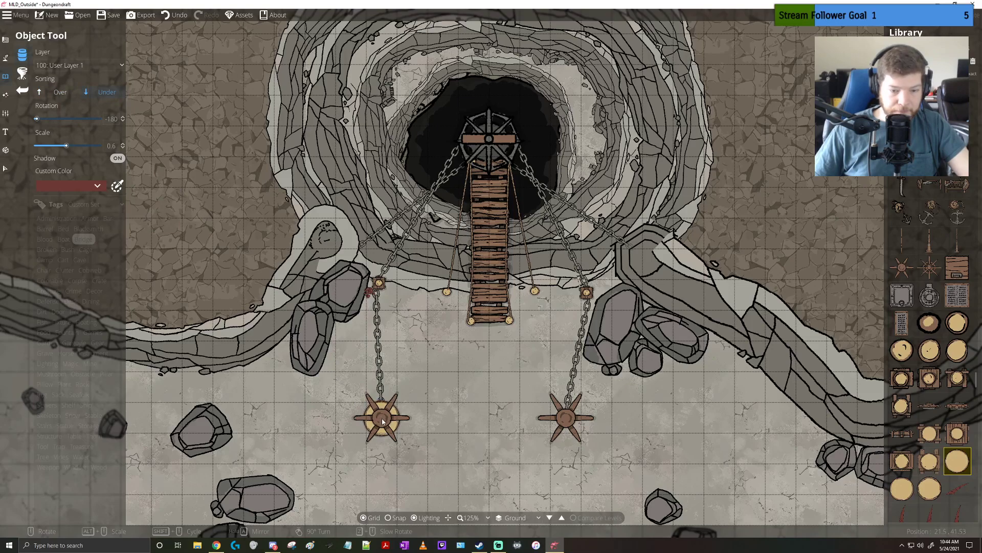
{"action": "scroll", "coordinate": [383, 421], "scroll_direction": "down", "scroll_amount": 1}
{"action": "scroll", "coordinate": [383, 421], "scroll_direction": "down", "scroll_amount": 3, "text": "alt"}
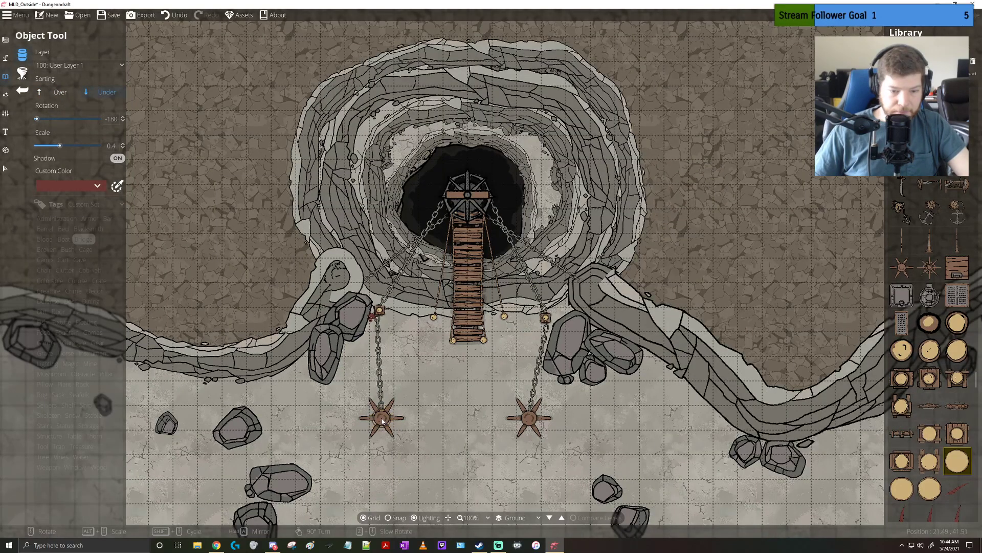
{"action": "scroll", "coordinate": [382, 418], "scroll_direction": "up", "scroll_amount": 5}
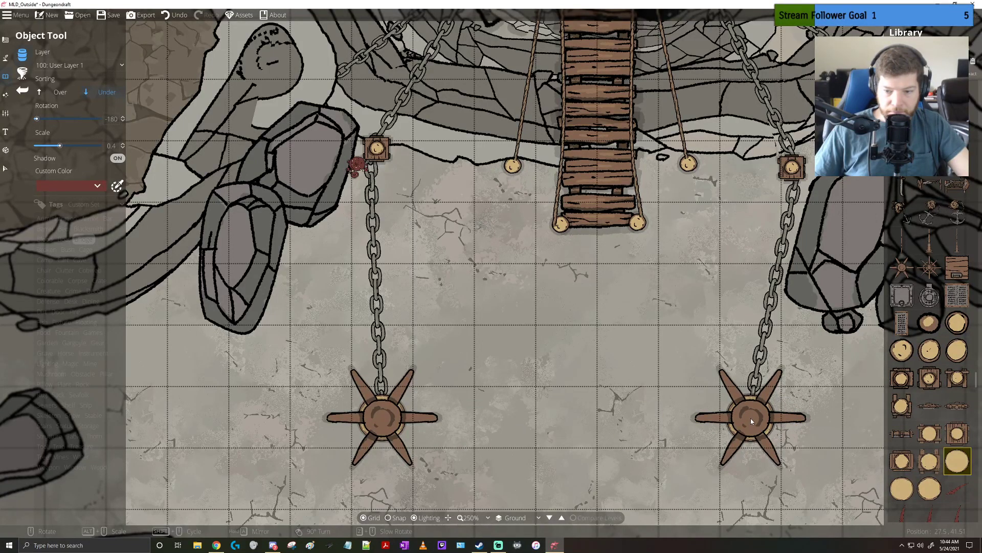
{"action": "left_click_drag", "start_coordinate": [613, 244], "coordinate": [568, 479]}
{"action": "left_click_drag", "start_coordinate": [592, 402], "coordinate": [544, 322]}
{"action": "scroll", "coordinate": [582, 427], "scroll_direction": "down", "scroll_amount": 6}
{"action": "scroll", "coordinate": [541, 244], "scroll_direction": "down", "scroll_amount": 3}
Try to move the selected cliffs, pit, bridge and rocks about 12 squares up the map, and undo the move
{"action": "left_click", "coordinate": [5, 40]}
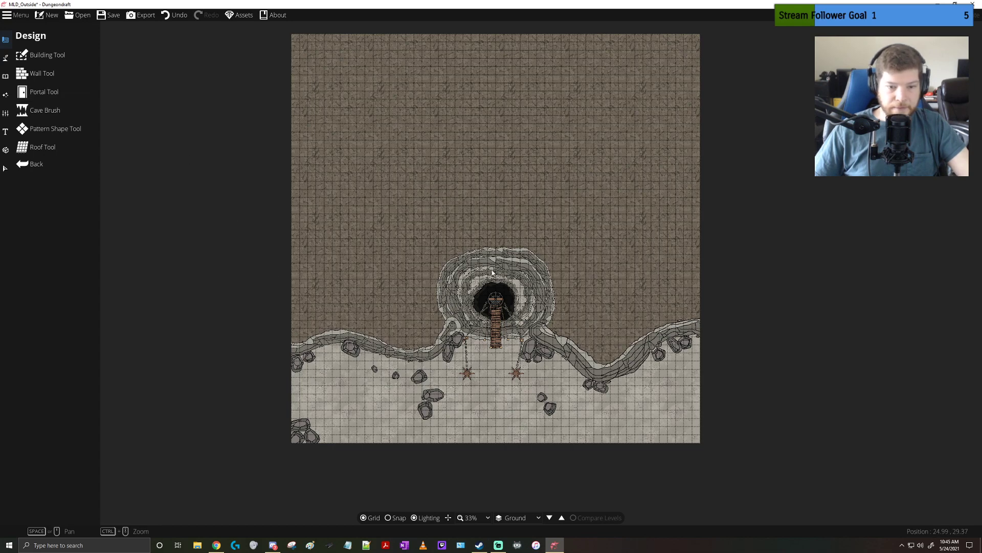
{"action": "left_click", "coordinate": [58, 96]}
{"action": "left_click", "coordinate": [4, 170]}
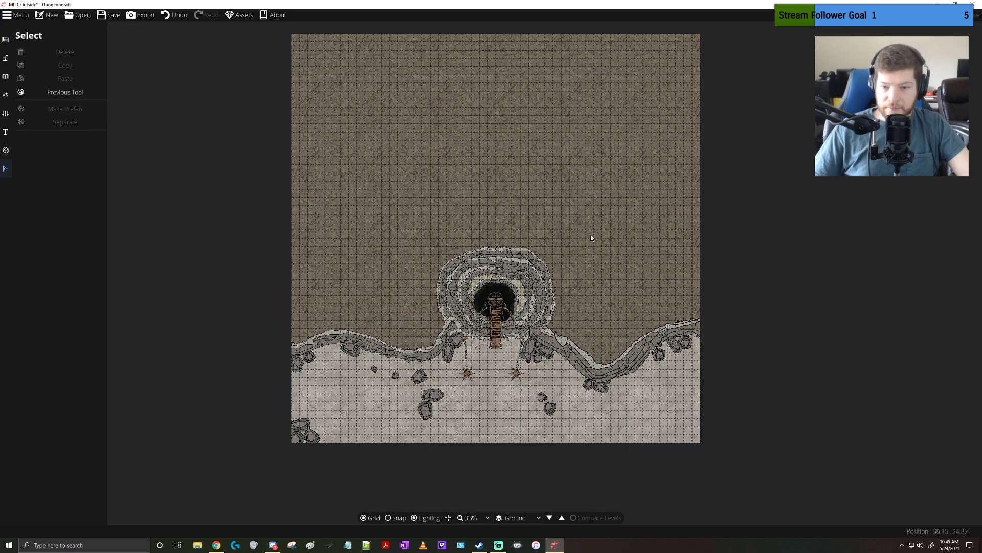
{"action": "left_click_drag", "start_coordinate": [677, 174], "coordinate": [269, 477]}
{"action": "left_click_drag", "start_coordinate": [295, 99], "coordinate": [762, 508]}
{"action": "left_click_drag", "start_coordinate": [552, 284], "coordinate": [553, 188]}
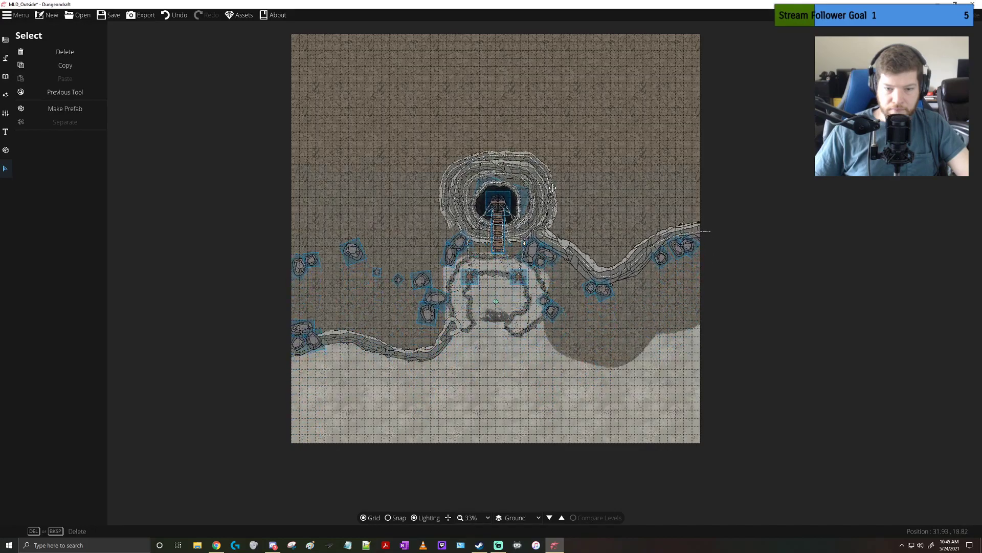
{"action": "scroll", "coordinate": [532, 334], "scroll_direction": "up", "scroll_amount": 5}
{"action": "scroll", "coordinate": [481, 333], "scroll_direction": "down", "scroll_amount": 5}
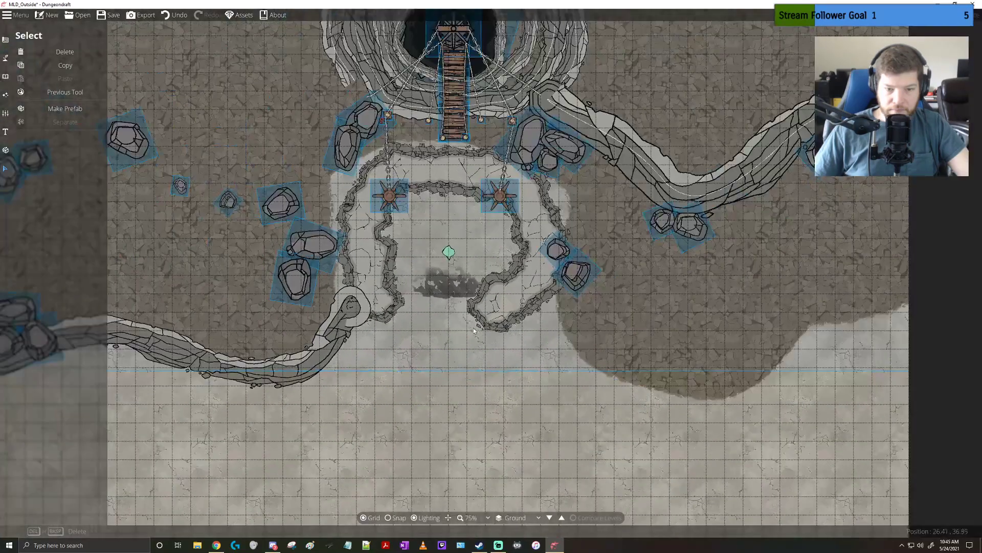
{"action": "key", "text": "ctrl+z"}
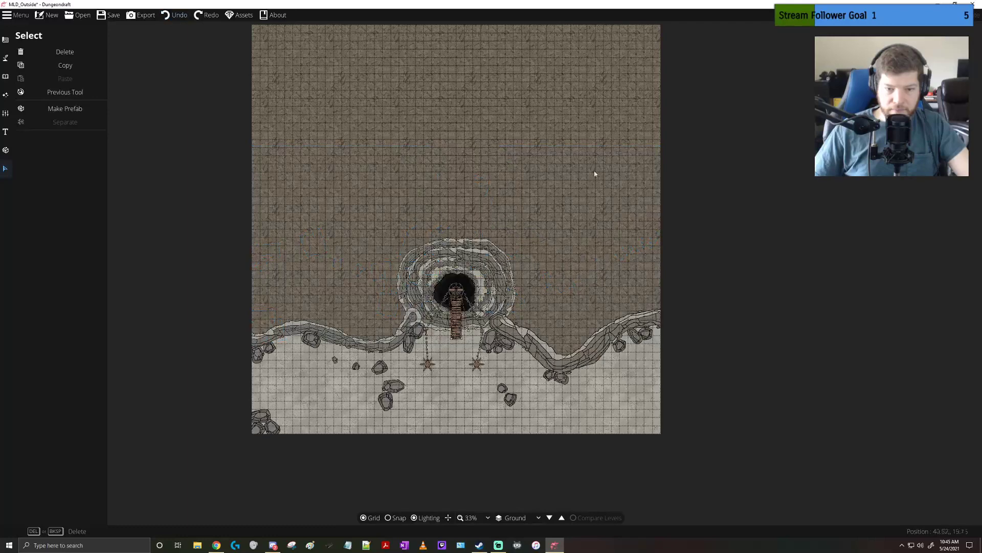
Select all the cliffs, pit, bridge, capstans and rocks and move them about nine squares up the map
{"action": "left_click_drag", "start_coordinate": [673, 61], "coordinate": [173, 491]}
{"action": "left_click_drag", "start_coordinate": [511, 289], "coordinate": [515, 217]}
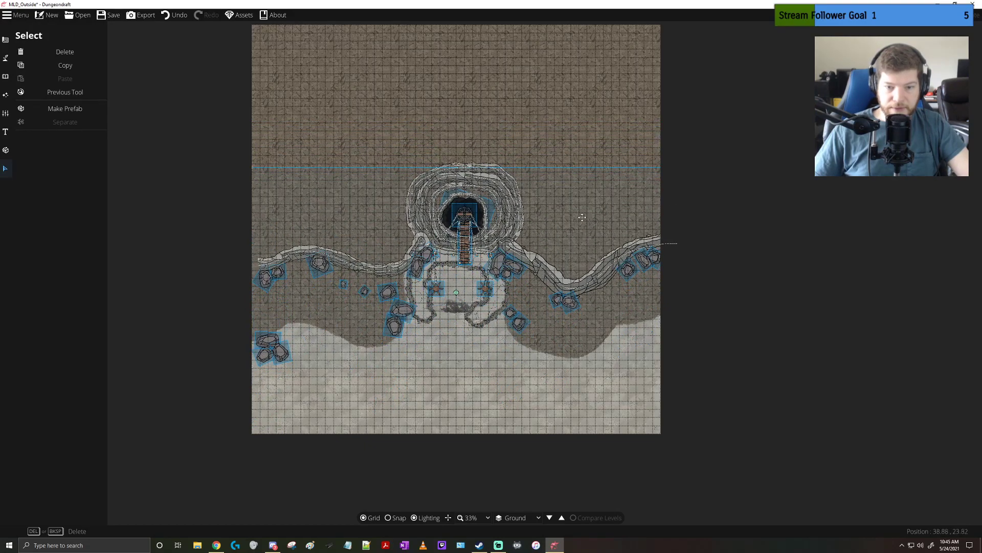
{"action": "left_click", "coordinate": [579, 141]}
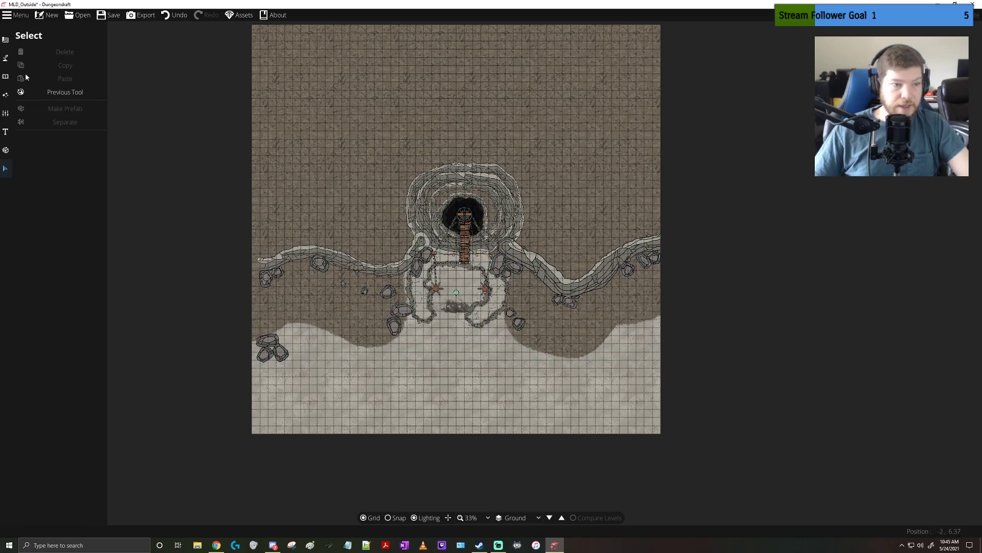
Try painting Terrain Limestone at brush size 8 below the west end of the cliff, and undo both the stroke and the move
{"action": "left_click", "coordinate": [6, 43]}
{"action": "left_click", "coordinate": [6, 59]}
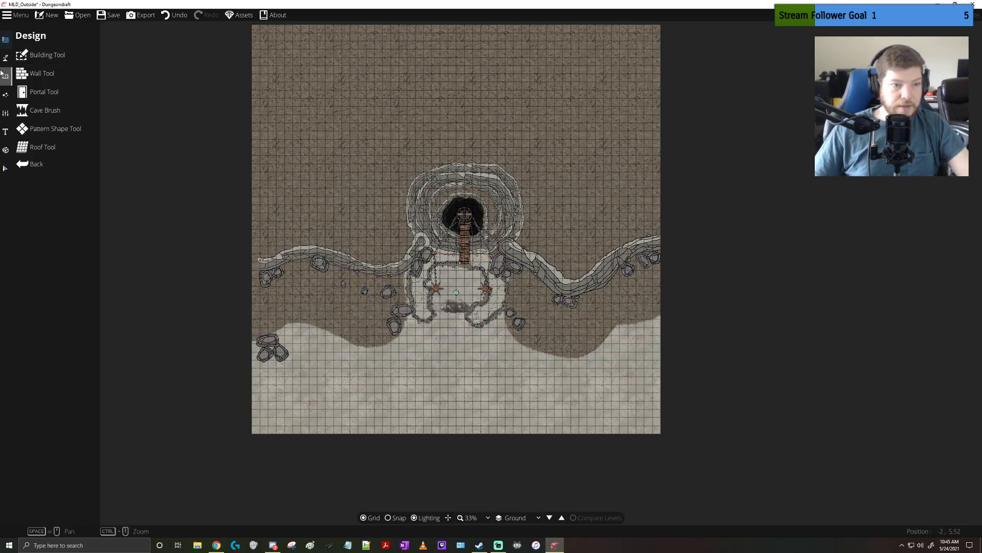
{"action": "left_click", "coordinate": [35, 56]}
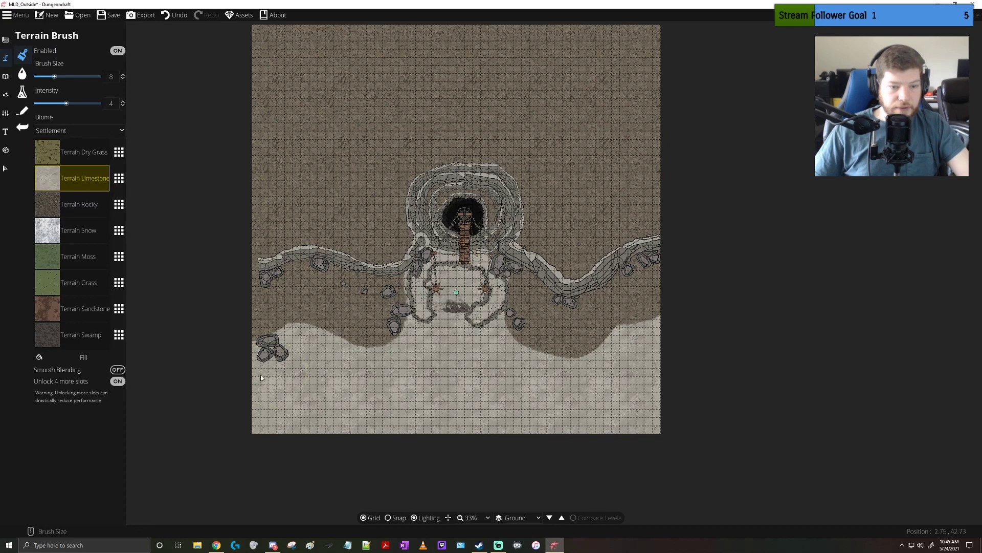
{"action": "mouse_move", "coordinate": [256, 330]}
{"action": "left_mouse_down"}
{"action": "mouse_move", "coordinate": [268, 300]}
{"action": "mouse_move", "coordinate": [266, 323]}
{"action": "left_mouse_up"}
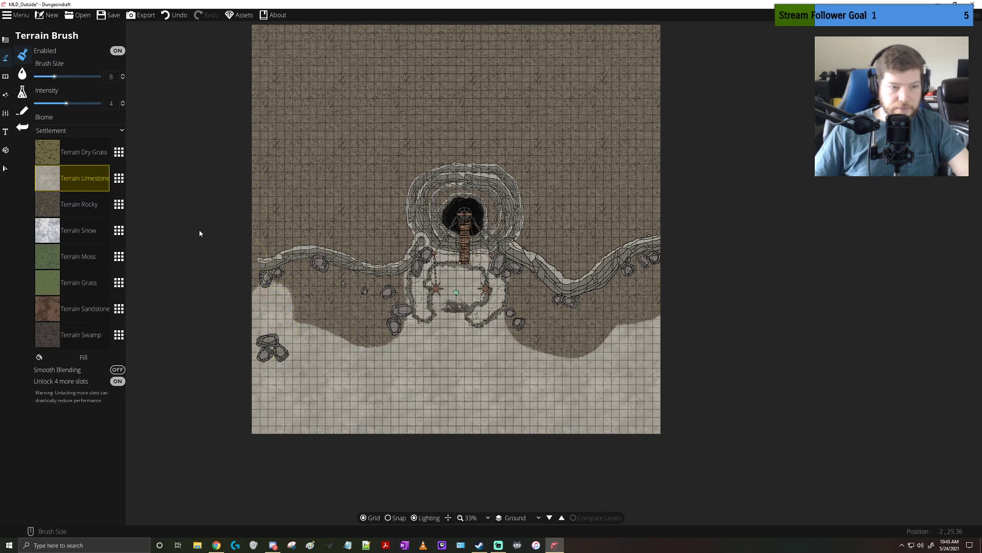
{"action": "key", "text": "ctrl+z"}
{"action": "key", "text": "ctrl+z"}
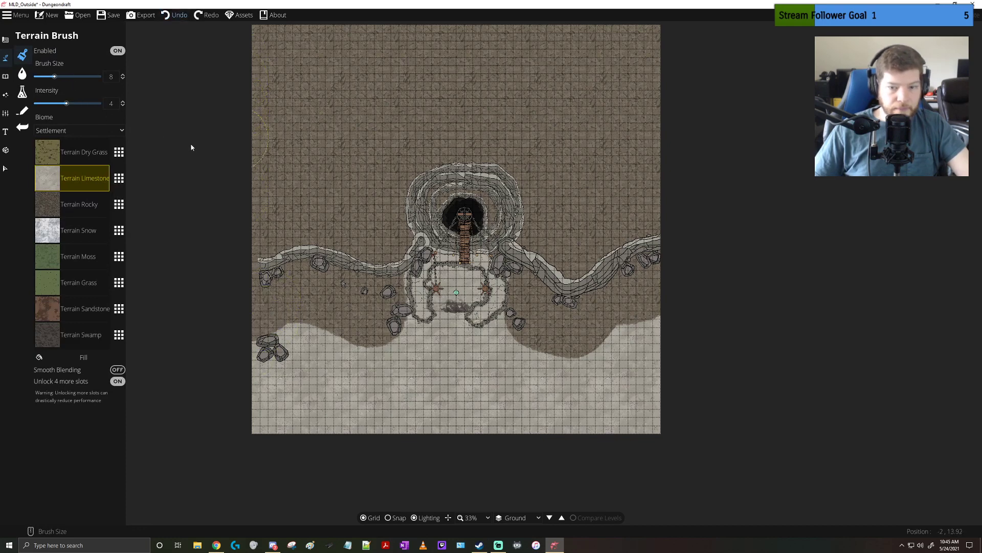
Select all the cliffs, pit, bridge, capstans and rocks and shift them straight up the map by about 10 squares
{"action": "left_click", "coordinate": [5, 167]}
{"action": "left_click_drag", "start_coordinate": [199, 79], "coordinate": [752, 481]}
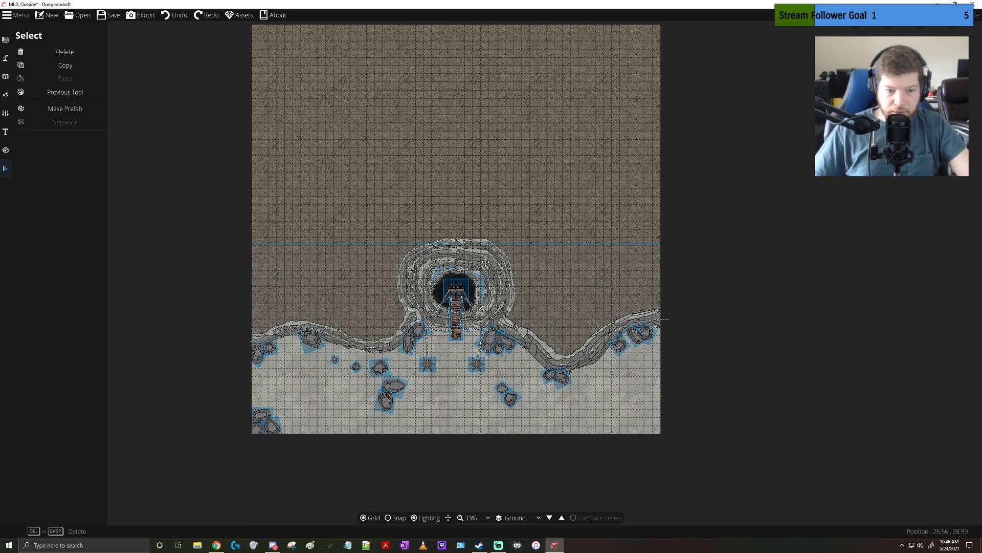
{"action": "left_click_drag", "start_coordinate": [486, 261], "coordinate": [485, 178]}
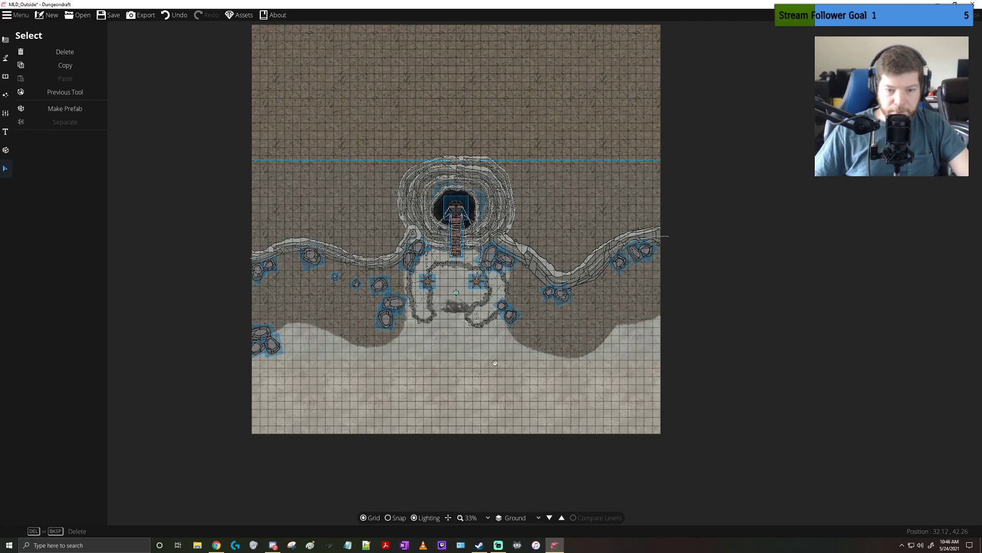
{"action": "left_click", "coordinate": [129, 298]}
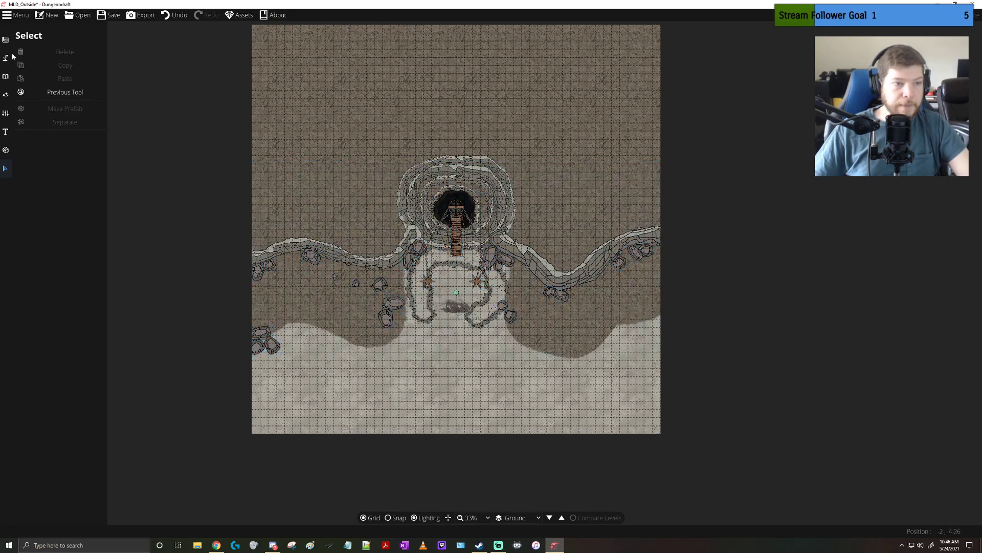
Paint Terrain Limestone at brush size 25 over the exposed rocky ground along the south side of the moved cliffs
{"action": "left_click", "coordinate": [6, 75]}
{"action": "left_click", "coordinate": [6, 58]}
{"action": "left_click", "coordinate": [36, 54]}
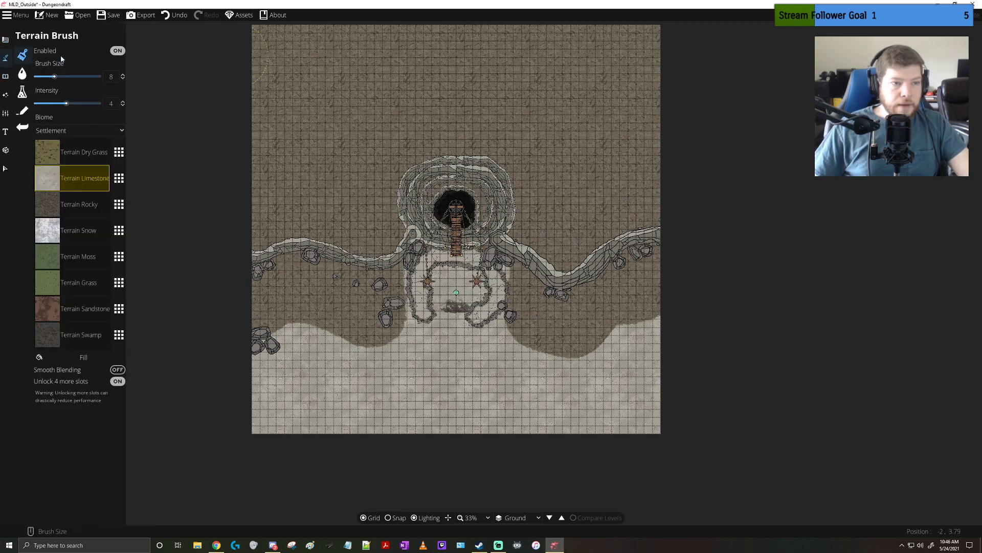
{"action": "left_click_drag", "start_coordinate": [62, 76], "coordinate": [99, 76]}
{"action": "mouse_move", "coordinate": [271, 286]}
{"action": "left_mouse_down"}
{"action": "mouse_move", "coordinate": [308, 321]}
{"action": "mouse_move", "coordinate": [361, 307]}
{"action": "mouse_move", "coordinate": [379, 326]}
{"action": "mouse_move", "coordinate": [460, 327]}
{"action": "mouse_move", "coordinate": [669, 291]}
{"action": "mouse_move", "coordinate": [698, 267]}
{"action": "mouse_move", "coordinate": [614, 307]}
{"action": "mouse_move", "coordinate": [477, 346]}
{"action": "left_mouse_up"}
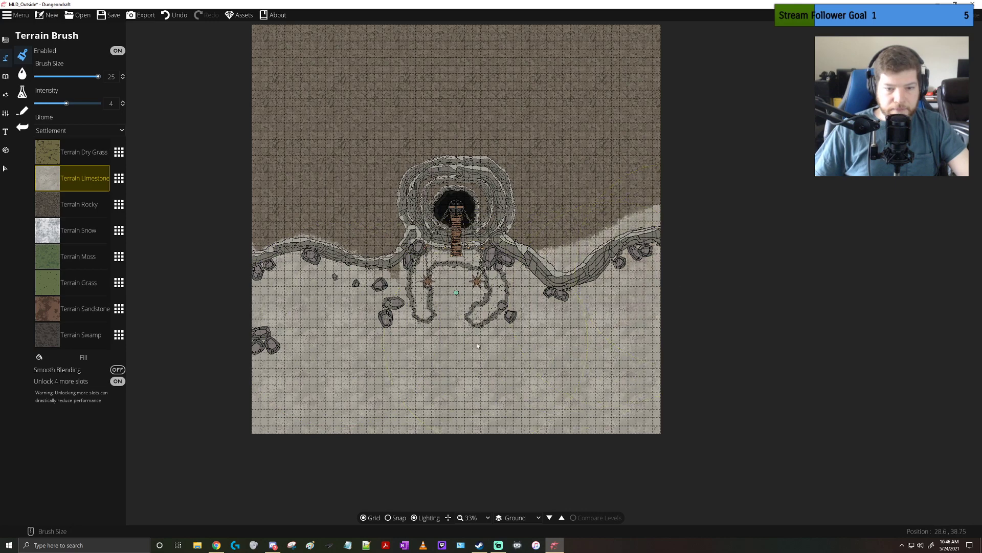
{"action": "left_click_drag", "start_coordinate": [290, 334], "coordinate": [403, 328]}
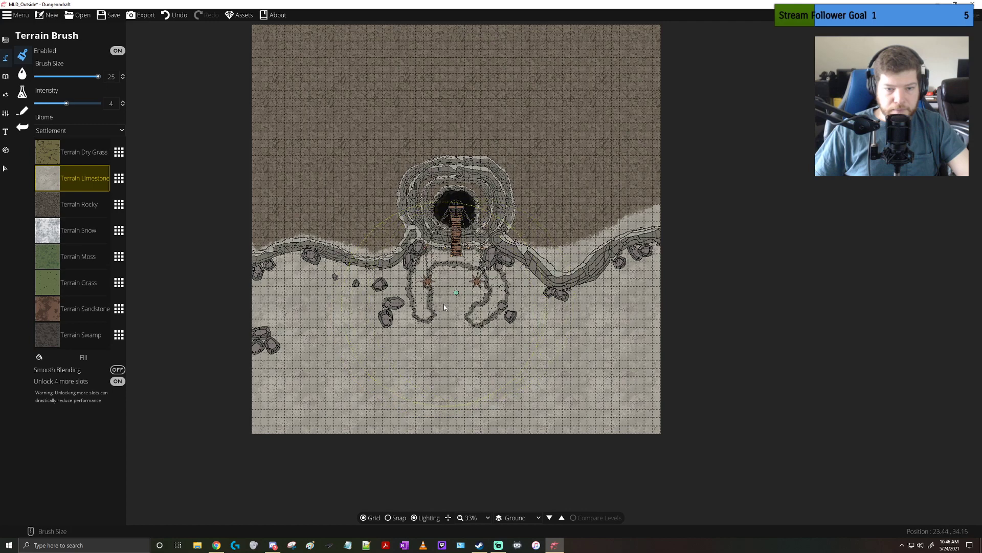
Set the terrain brush size to 13 and paint Terrain Limestone on the ground inside the cliff ring around the pit
{"action": "left_click", "coordinate": [69, 76]}
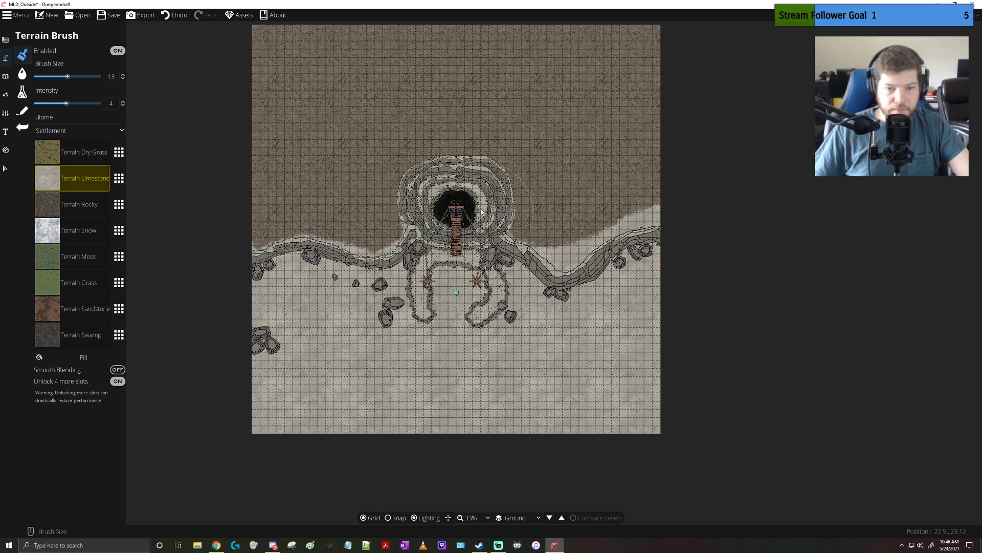
{"action": "left_click_drag", "start_coordinate": [461, 285], "coordinate": [456, 295]}
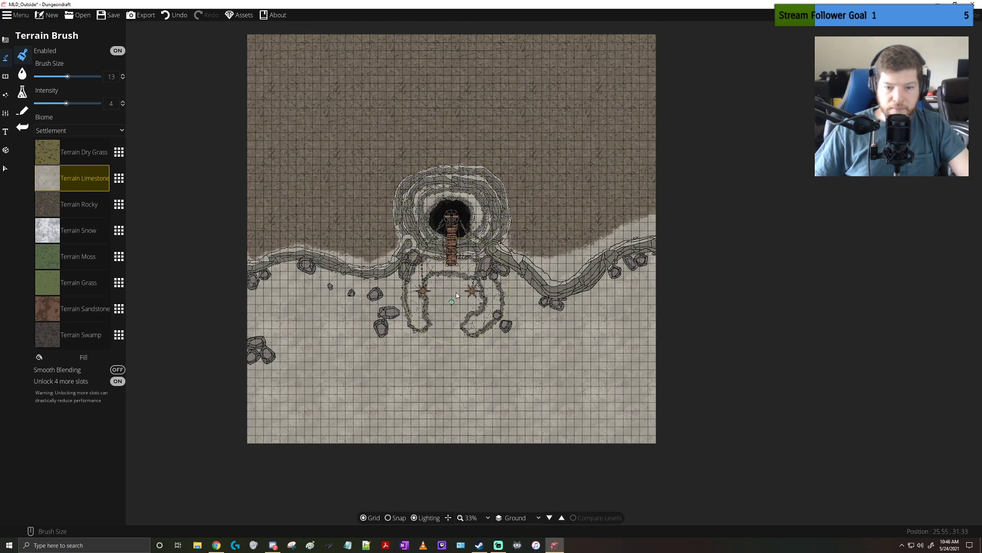
{"action": "scroll", "coordinate": [514, 318], "scroll_direction": "up", "scroll_amount": 5}
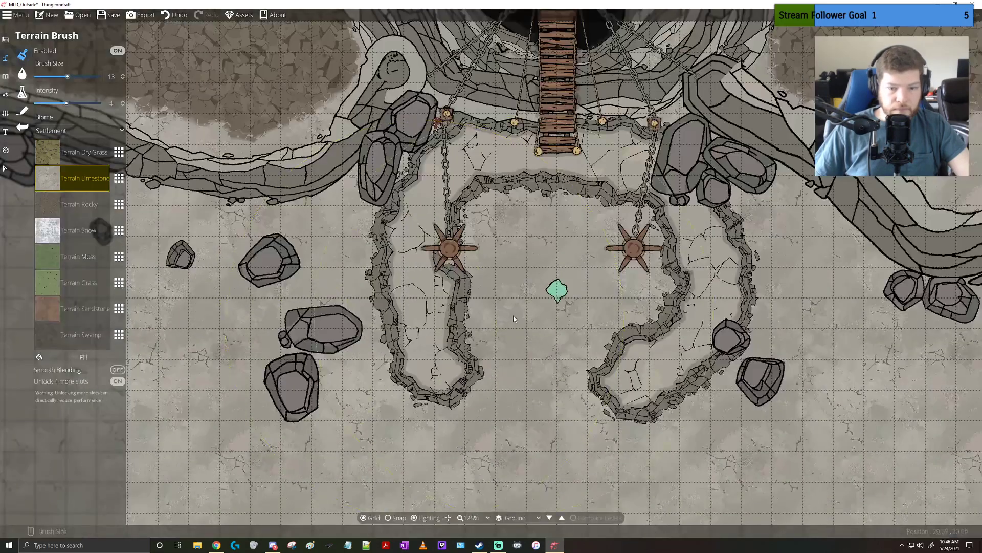
{"action": "scroll", "coordinate": [132, 160], "scroll_direction": "down", "scroll_amount": 1}
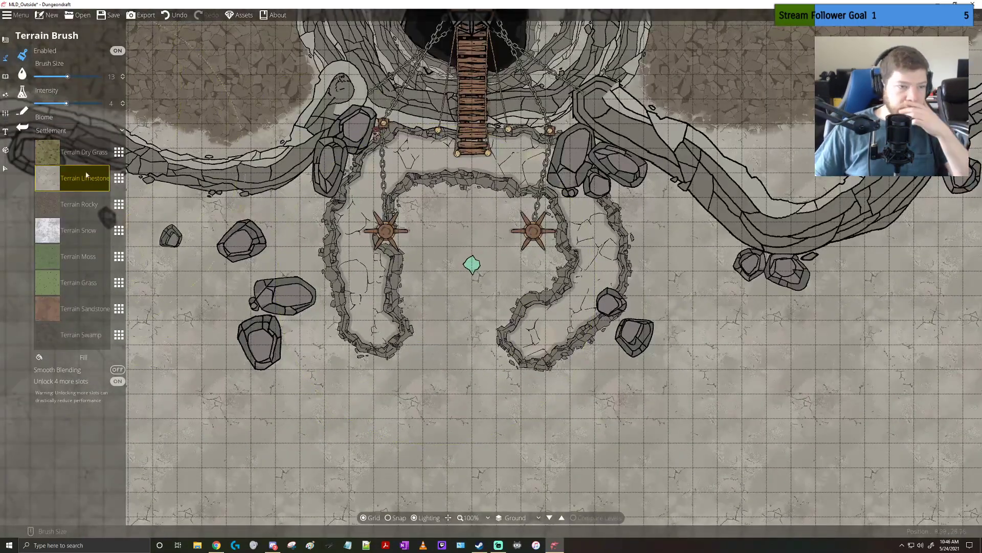
Set up the Material Brush with the dark grey gravel material at the largest brush size
{"action": "left_click", "coordinate": [6, 40]}
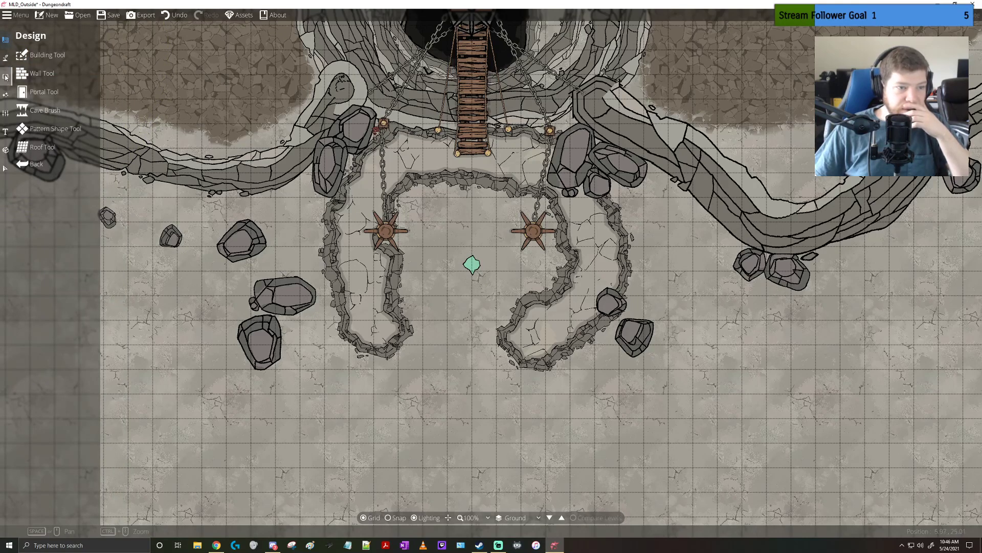
{"action": "left_click", "coordinate": [6, 77]}
{"action": "left_click", "coordinate": [6, 58]}
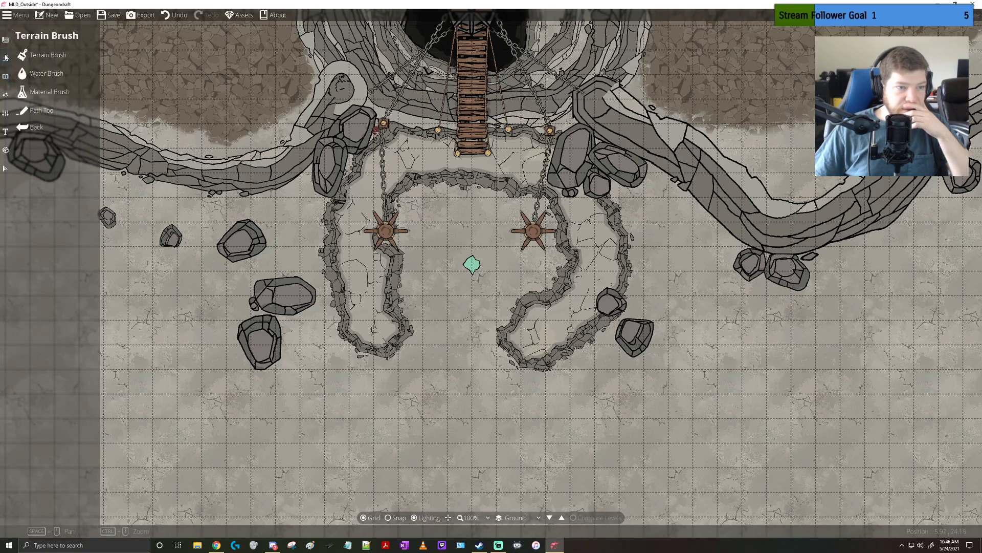
{"action": "left_click", "coordinate": [47, 91]}
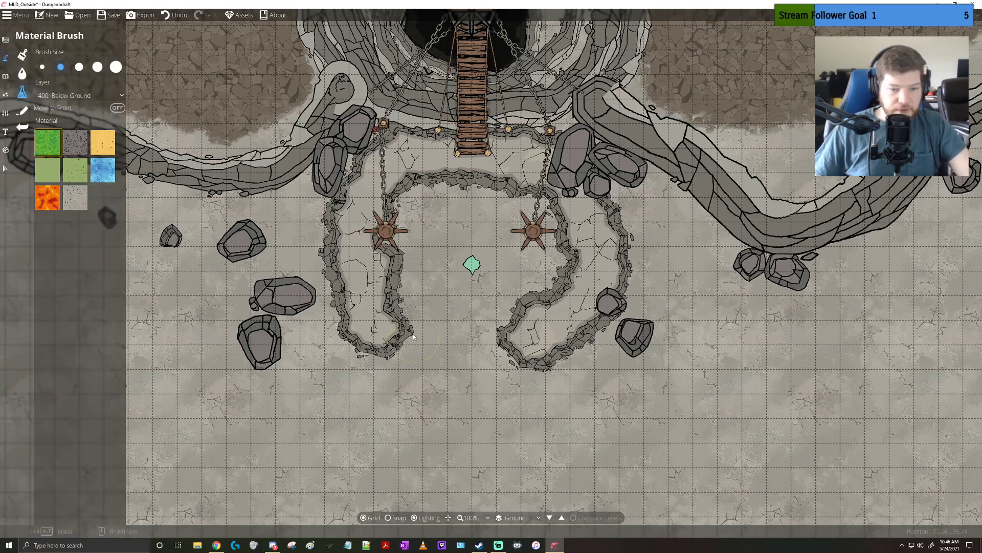
{"action": "left_click", "coordinate": [77, 150]}
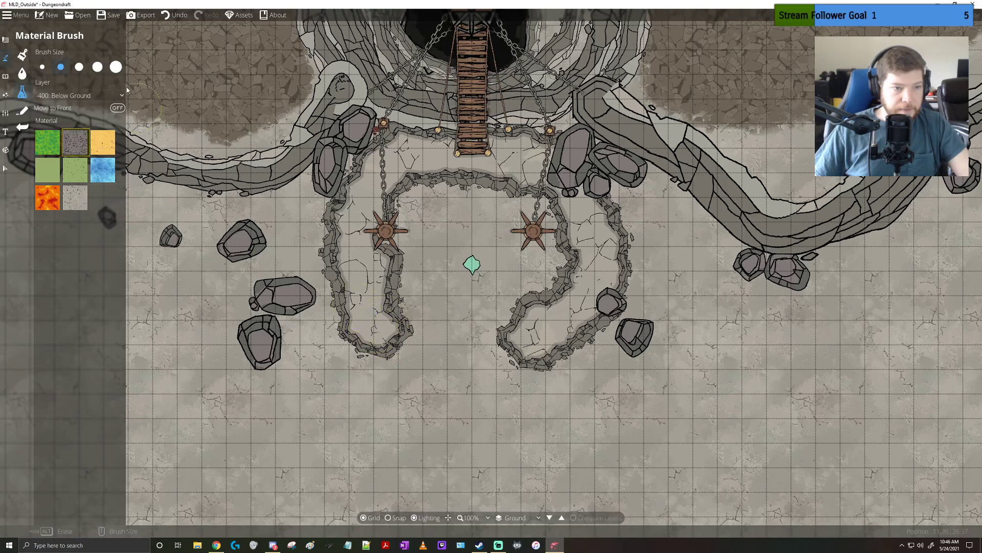
{"action": "left_click", "coordinate": [116, 66]}
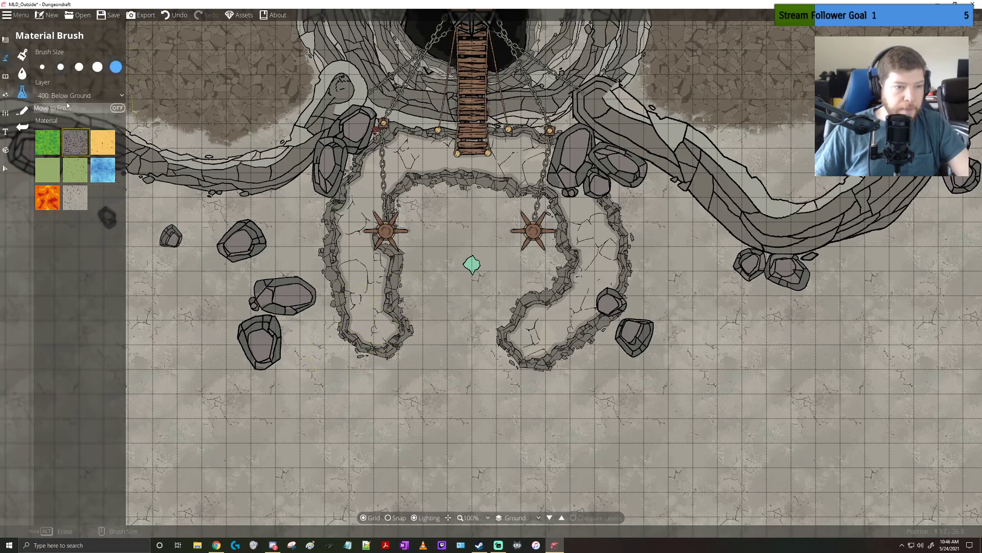
Turn on Show Blast Opened Area and try the Cave Brush in Blast Open mode between the raised ledge's two southern ends
{"action": "left_click", "coordinate": [5, 56]}
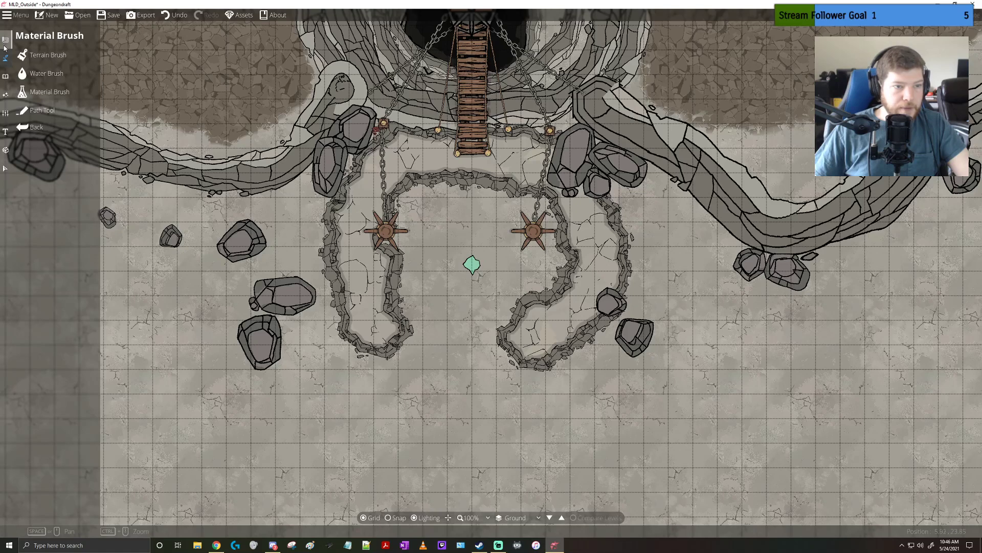
{"action": "left_click", "coordinate": [6, 40]}
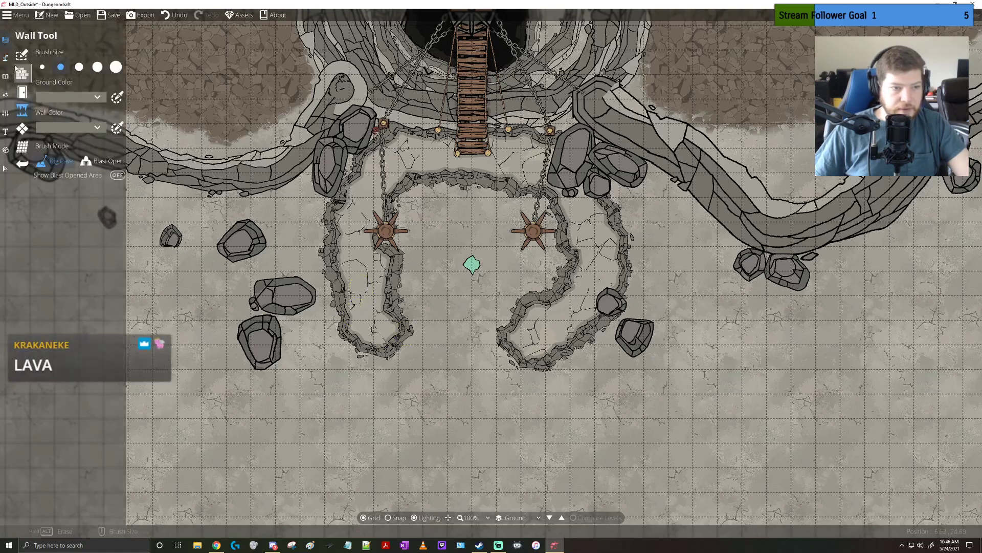
{"action": "left_click", "coordinate": [103, 160]}
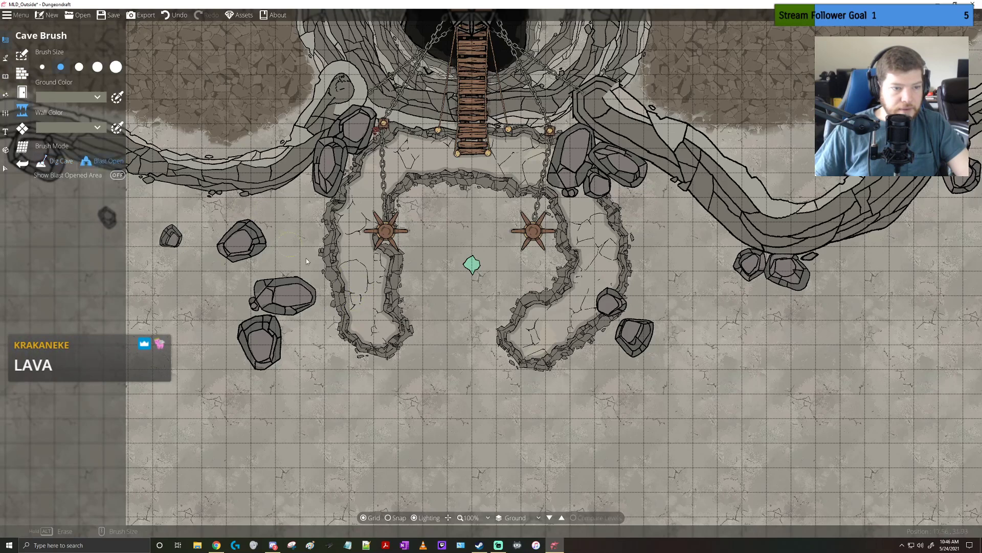
{"action": "left_click", "coordinate": [117, 175]}
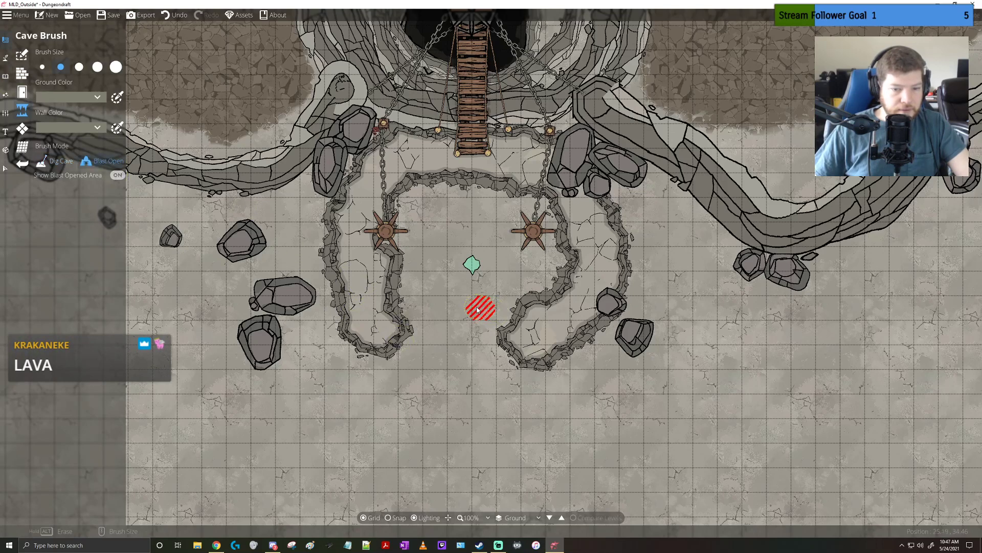
{"action": "left_click", "coordinate": [477, 308], "text": "alt"}
{"action": "left_click", "coordinate": [490, 309], "text": "alt"}
Try painting the grey gravel material, then the lava material, over the southern ends of the raised ledge, undoing each stroke
{"action": "left_click", "coordinate": [6, 57]}
{"action": "left_click_drag", "start_coordinate": [385, 348], "coordinate": [406, 340]}
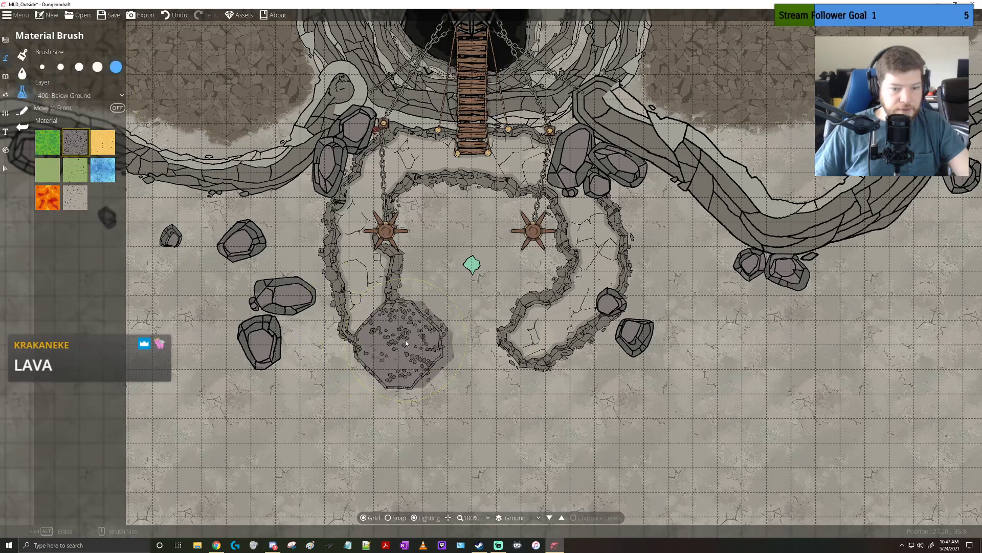
{"action": "key", "text": "ctrl+z"}
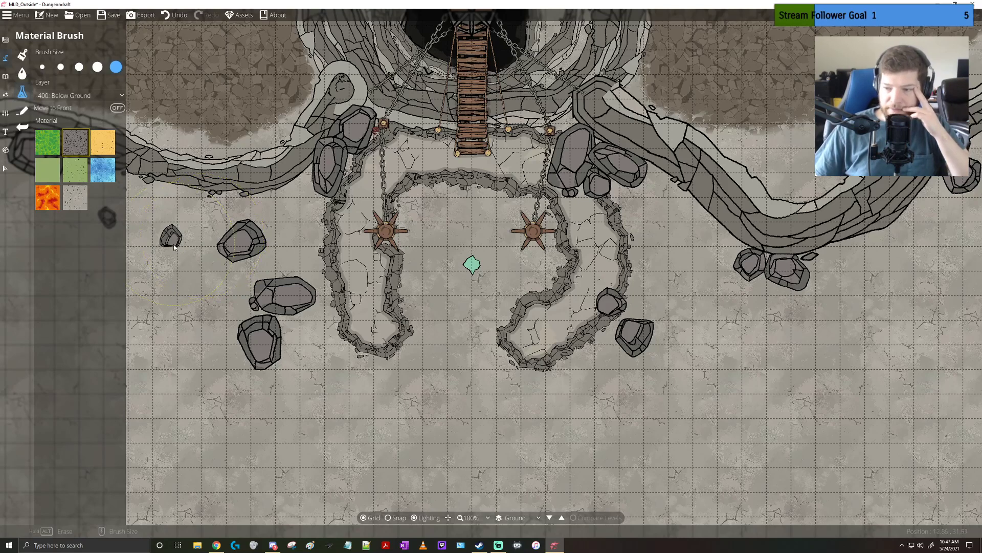
{"action": "left_click", "coordinate": [48, 197]}
{"action": "left_click_drag", "start_coordinate": [361, 357], "coordinate": [558, 357]}
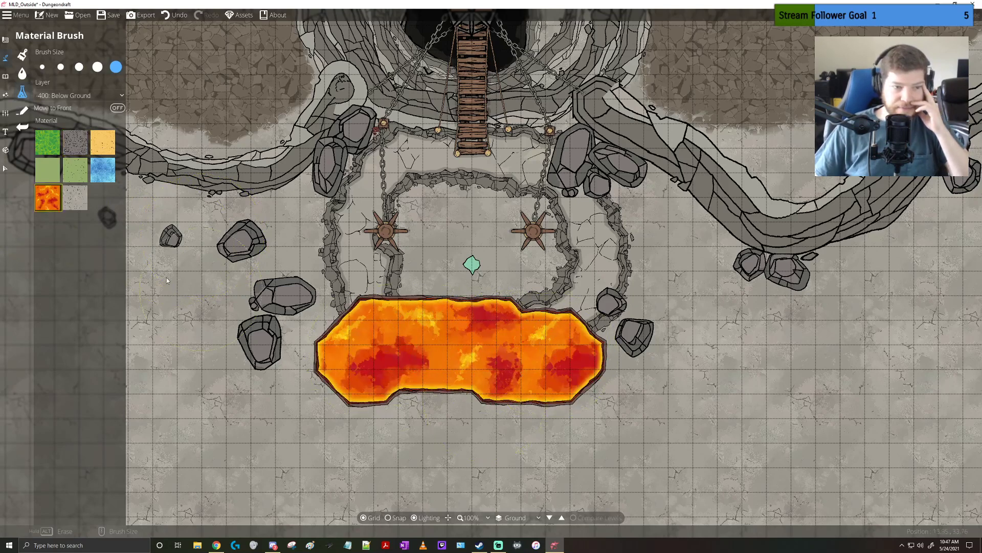
{"action": "key", "text": "ctrl+z"}
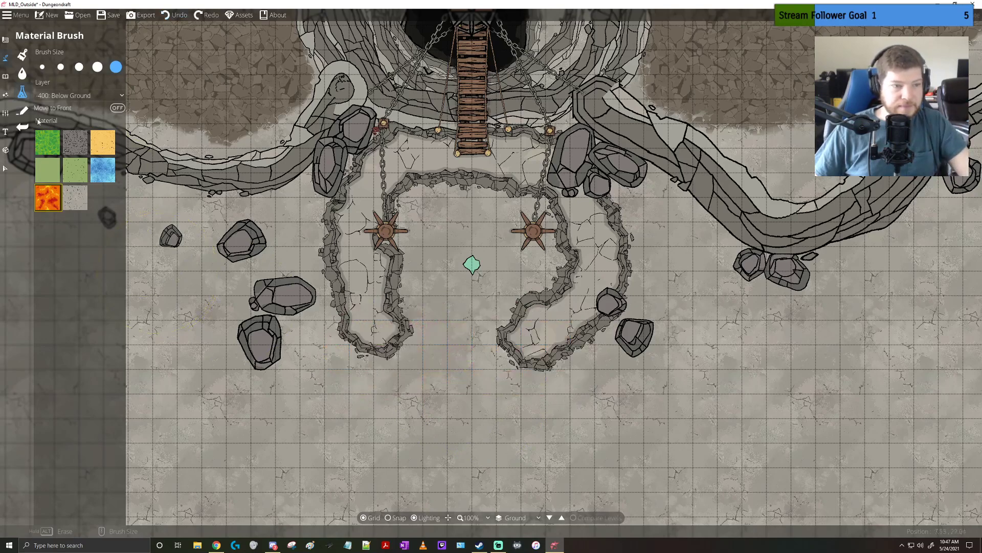
Set the Water Brush to yellow deep and red shallow colors at the largest size, and paint a wide pool across the ledge's southern ends
{"action": "left_click", "coordinate": [22, 74]}
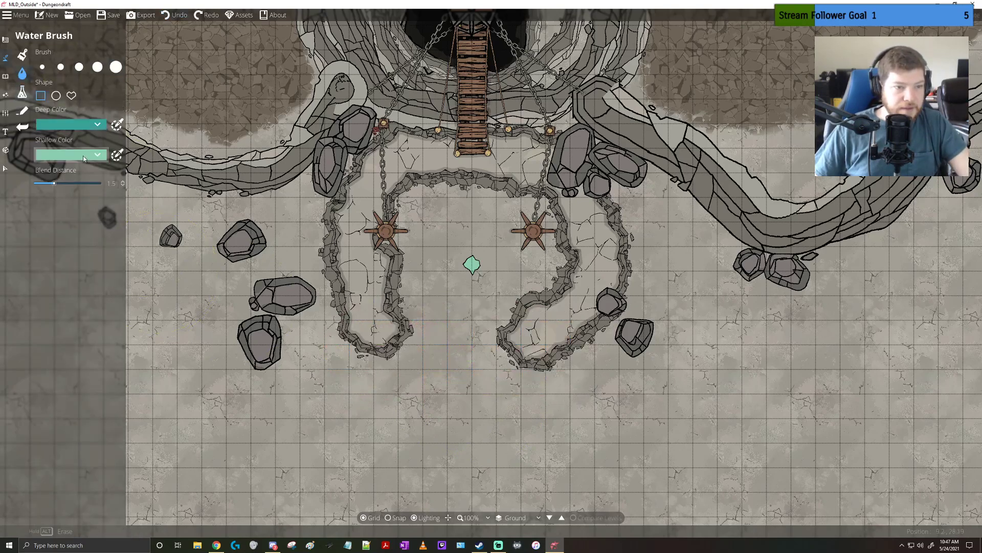
{"action": "left_click", "coordinate": [75, 126]}
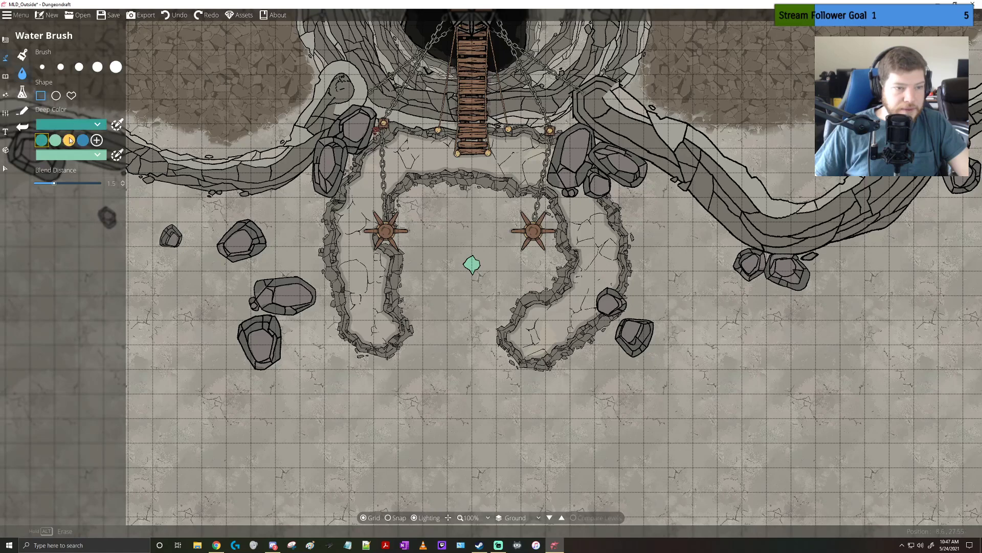
{"action": "left_click", "coordinate": [70, 139]}
{"action": "left_click", "coordinate": [76, 156]}
{"action": "left_click", "coordinate": [70, 171]}
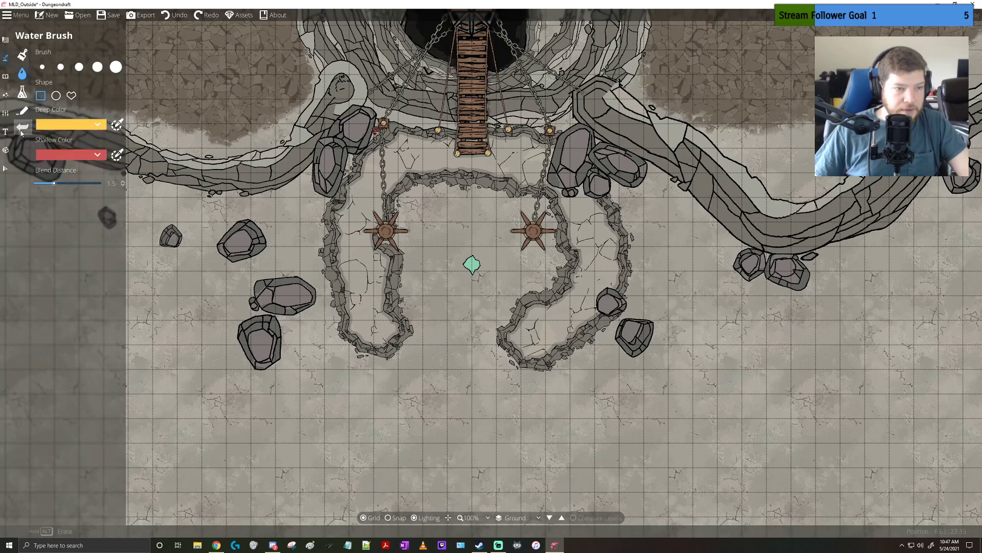
{"action": "mouse_move", "coordinate": [384, 405]}
{"action": "left_mouse_down"}
{"action": "mouse_move", "coordinate": [469, 410]}
{"action": "mouse_move", "coordinate": [543, 431]}
{"action": "mouse_move", "coordinate": [523, 429]}
{"action": "left_mouse_up"}
{"action": "key", "text": "ctrl+z"}
{"action": "left_click", "coordinate": [115, 66]}
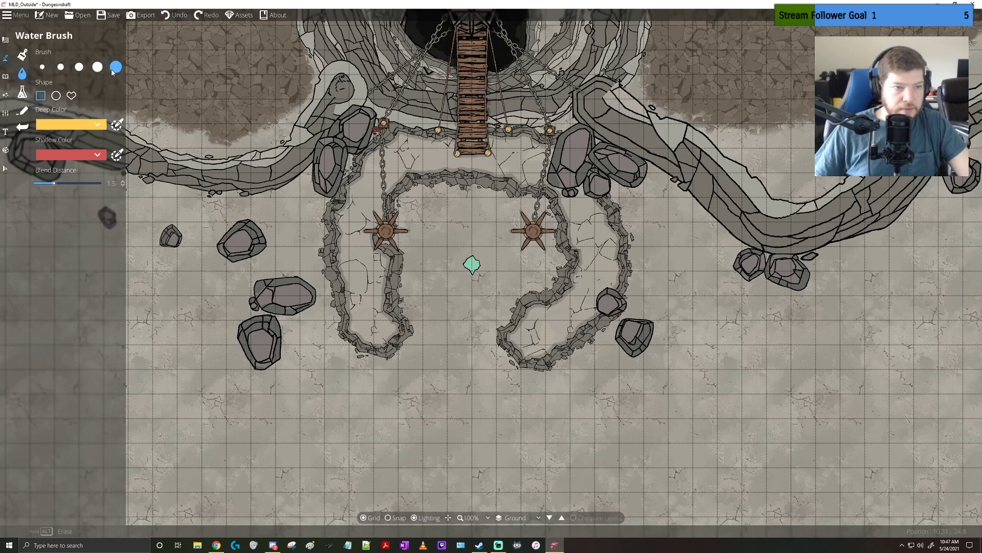
{"action": "mouse_move", "coordinate": [404, 382]}
{"action": "left_mouse_down"}
{"action": "mouse_move", "coordinate": [468, 400]}
{"action": "mouse_move", "coordinate": [591, 382]}
{"action": "mouse_move", "coordinate": [472, 366]}
{"action": "mouse_move", "coordinate": [384, 373]}
{"action": "mouse_move", "coordinate": [371, 402]}
{"action": "mouse_move", "coordinate": [503, 421]}
{"action": "mouse_move", "coordinate": [602, 390]}
{"action": "left_mouse_up"}
Try painting the lava material around and under the yellow-red pool, and undo both the lava and the pool
{"action": "left_click", "coordinate": [3, 78]}
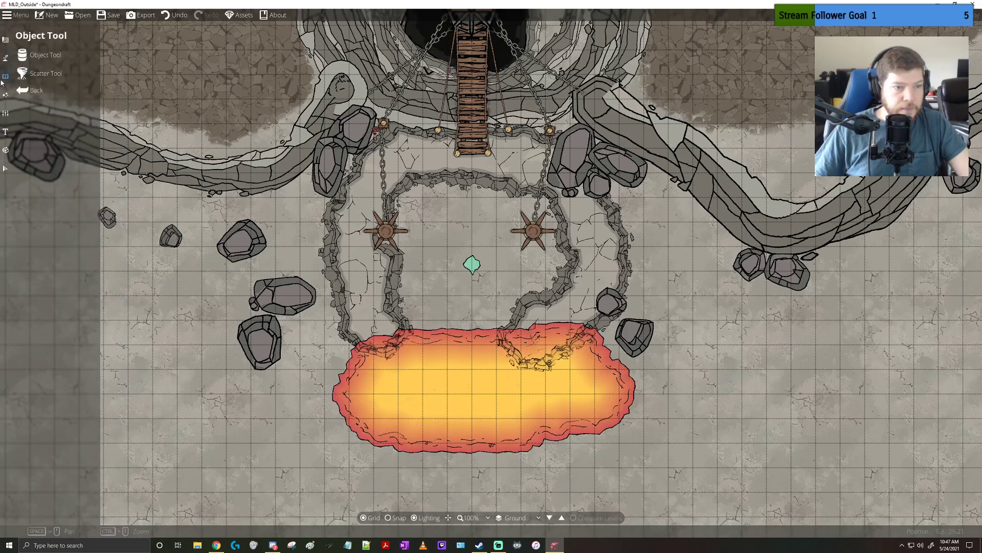
{"action": "left_click", "coordinate": [5, 57]}
{"action": "left_click", "coordinate": [22, 55]}
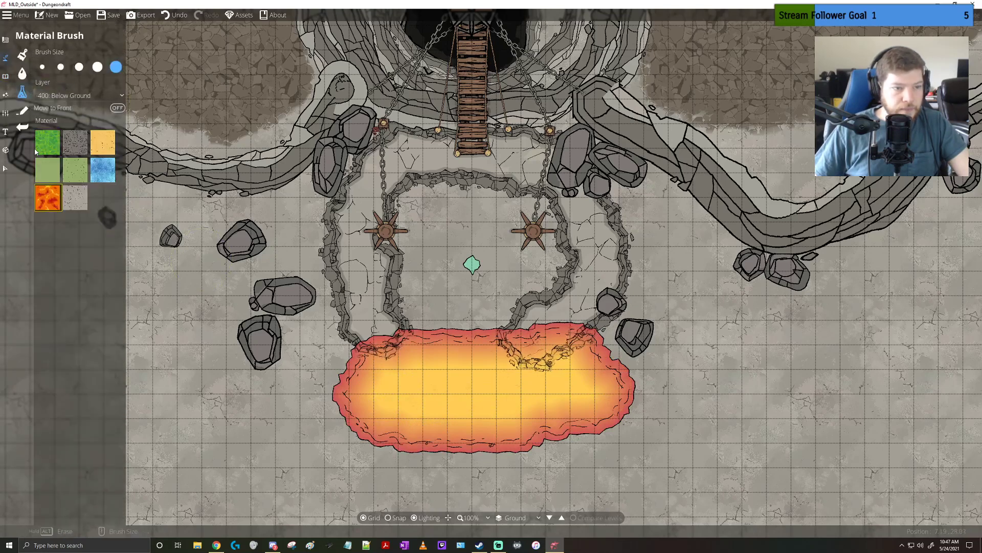
{"action": "mouse_move", "coordinate": [338, 374]}
{"action": "left_mouse_down"}
{"action": "mouse_move", "coordinate": [472, 404]}
{"action": "mouse_move", "coordinate": [558, 390]}
{"action": "mouse_move", "coordinate": [576, 402]}
{"action": "mouse_move", "coordinate": [380, 403]}
{"action": "mouse_move", "coordinate": [387, 419]}
{"action": "mouse_move", "coordinate": [436, 422]}
{"action": "mouse_move", "coordinate": [587, 411]}
{"action": "mouse_move", "coordinate": [591, 387]}
{"action": "mouse_move", "coordinate": [400, 395]}
{"action": "left_mouse_up"}
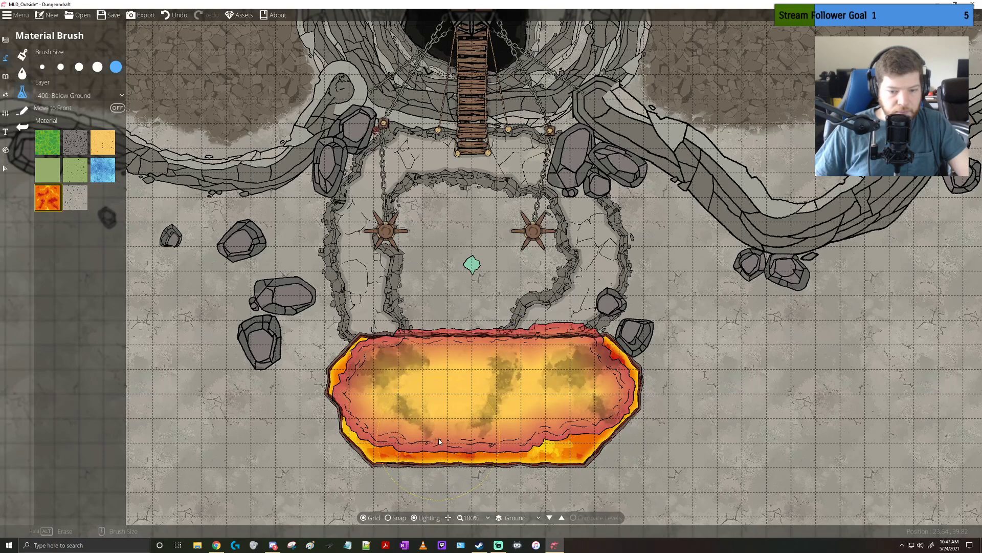
{"action": "key", "text": "ctrl+z"}
{"action": "key", "text": "ctrl+z"}
{"action": "key", "text": "ctrl+z"}
{"action": "key", "text": "ctrl+z"}
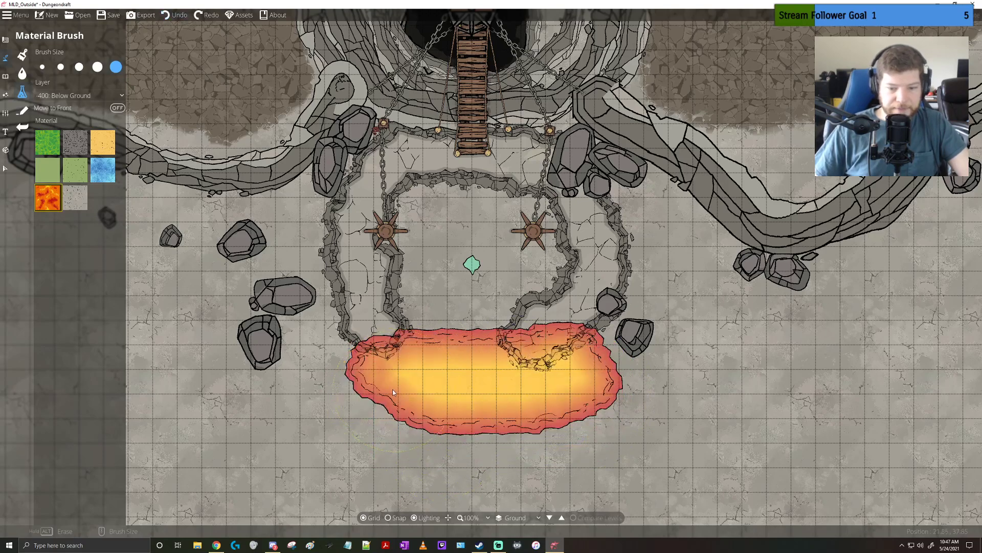
{"action": "key", "text": "ctrl+z"}
{"action": "key", "text": "ctrl+z"}
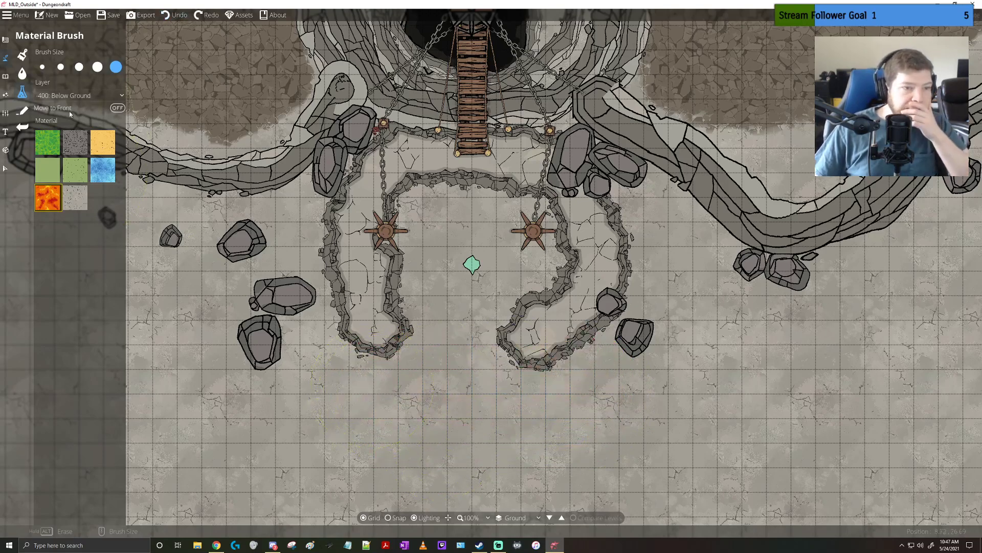
{"action": "left_click", "coordinate": [22, 110]}
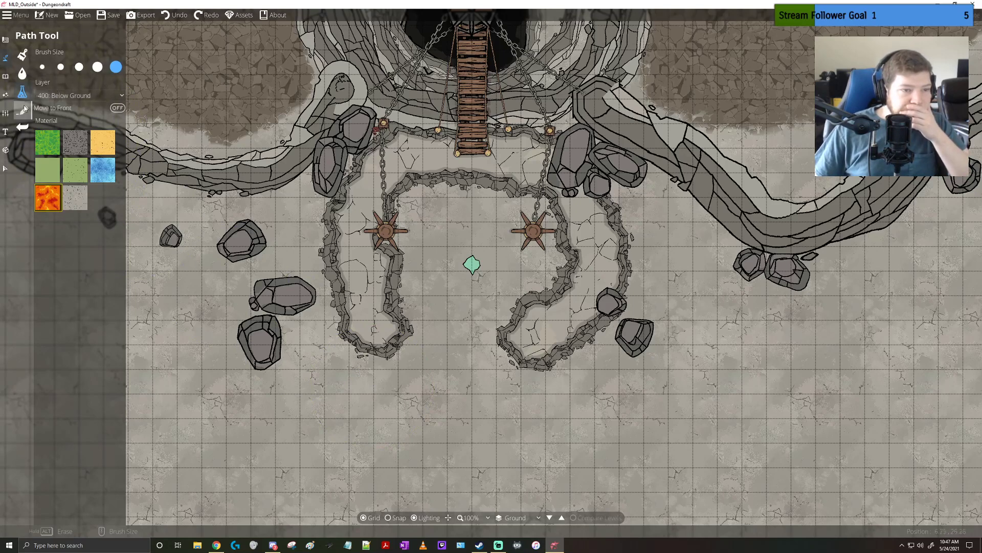
{"action": "left_click", "coordinate": [21, 73]}
{"action": "left_click", "coordinate": [22, 56]}
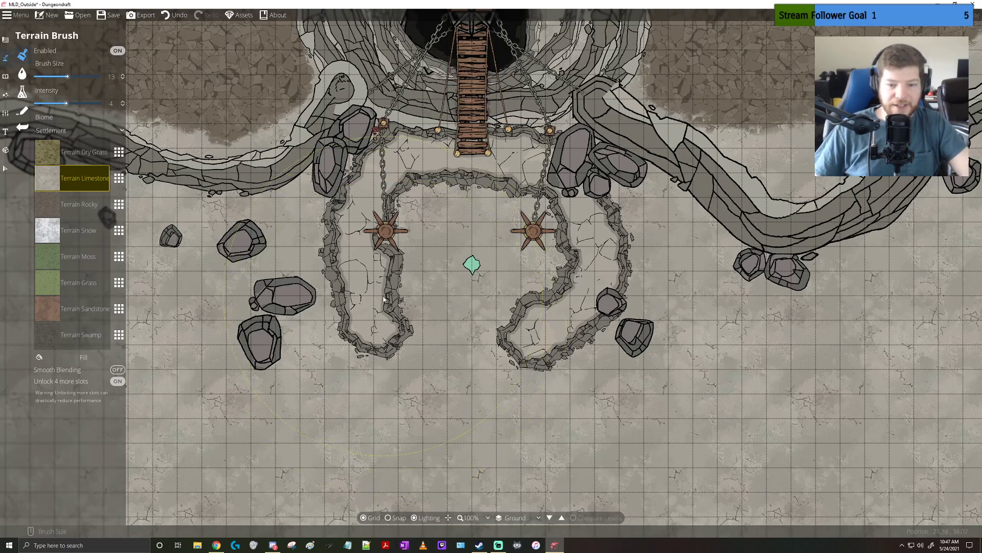
Try the Building Tool's rectangle and the Cave Brush's Dig Cave mode on the southwest end of the raised ledge
{"action": "left_click", "coordinate": [22, 127]}
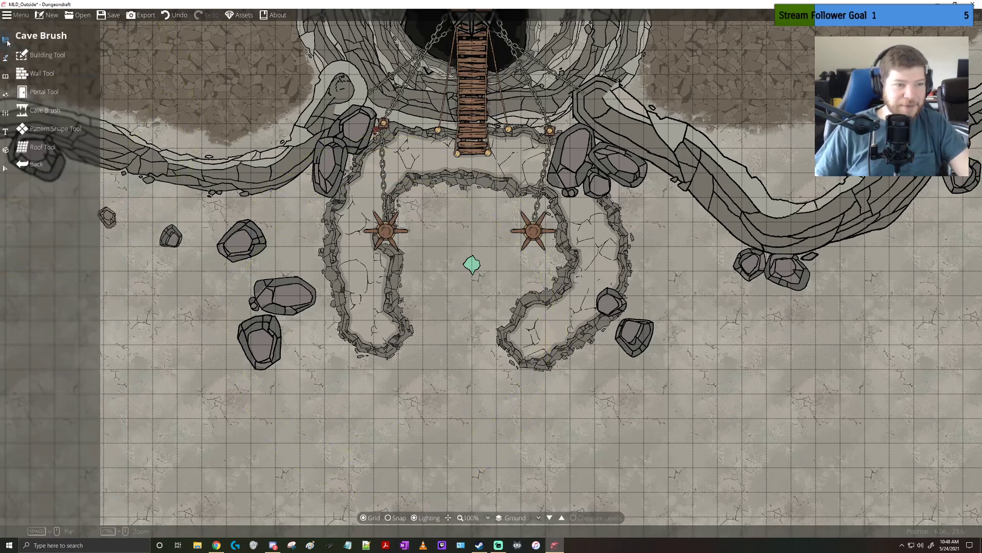
{"action": "left_click", "coordinate": [44, 56]}
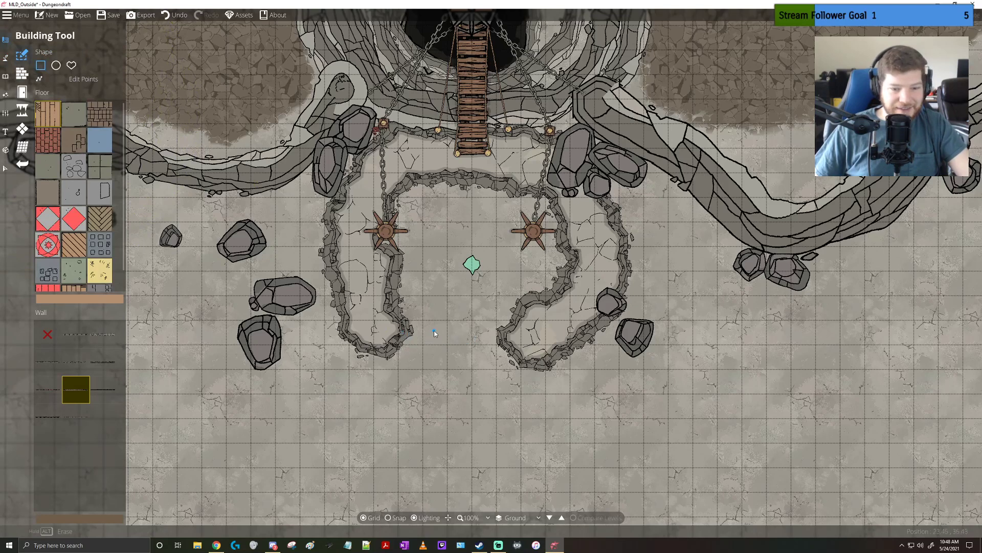
{"action": "left_click_drag", "start_coordinate": [423, 305], "coordinate": [352, 375]}
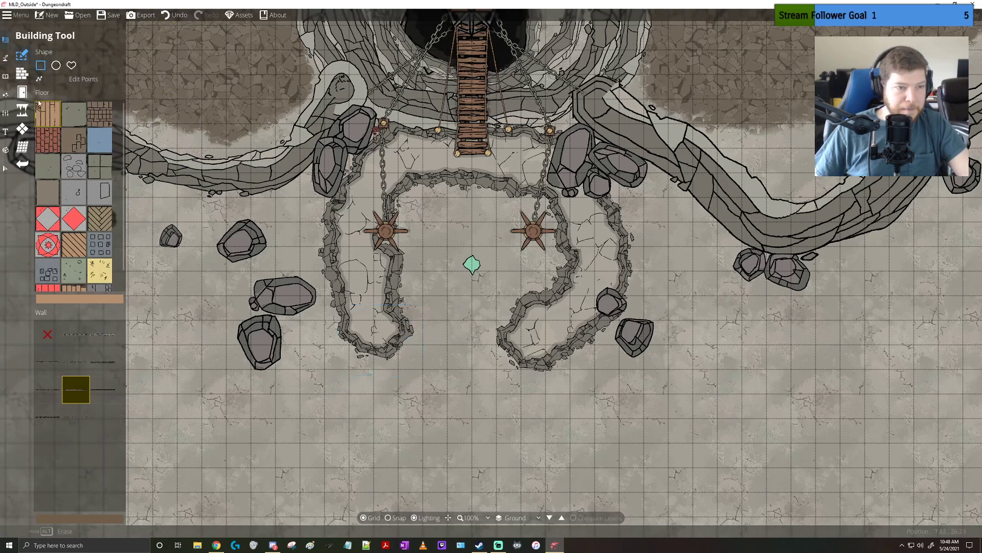
{"action": "left_click", "coordinate": [22, 110]}
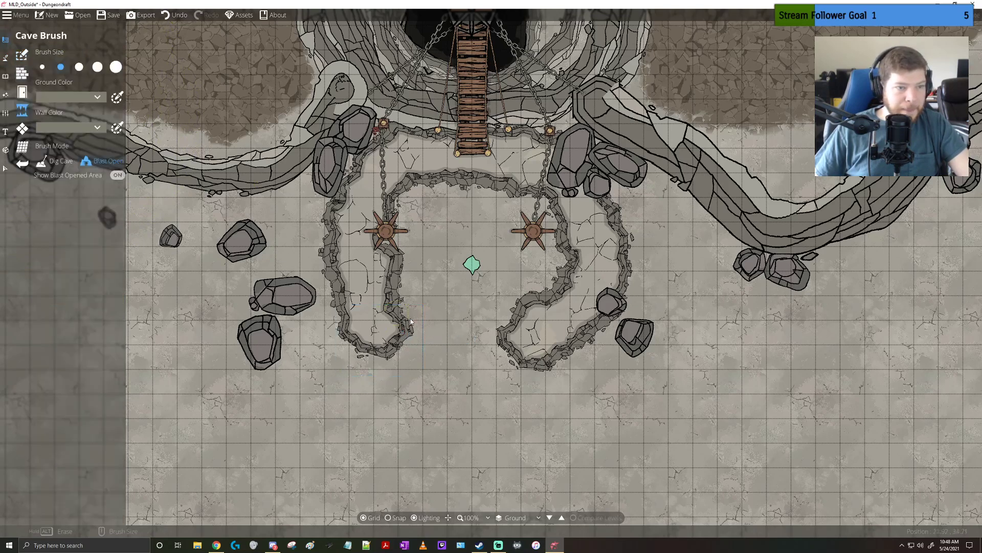
{"action": "left_click", "coordinate": [55, 162]}
{"action": "mouse_move", "coordinate": [359, 353]}
{"action": "left_mouse_down"}
{"action": "mouse_move", "coordinate": [386, 350]}
{"action": "mouse_move", "coordinate": [418, 367]}
{"action": "mouse_move", "coordinate": [462, 353]}
{"action": "mouse_move", "coordinate": [402, 377]}
{"action": "mouse_move", "coordinate": [424, 358]}
{"action": "mouse_move", "coordinate": [351, 367]}
{"action": "mouse_move", "coordinate": [418, 350]}
{"action": "mouse_move", "coordinate": [355, 359]}
{"action": "mouse_move", "coordinate": [385, 336]}
{"action": "mouse_move", "coordinate": [398, 352]}
{"action": "left_mouse_up"}
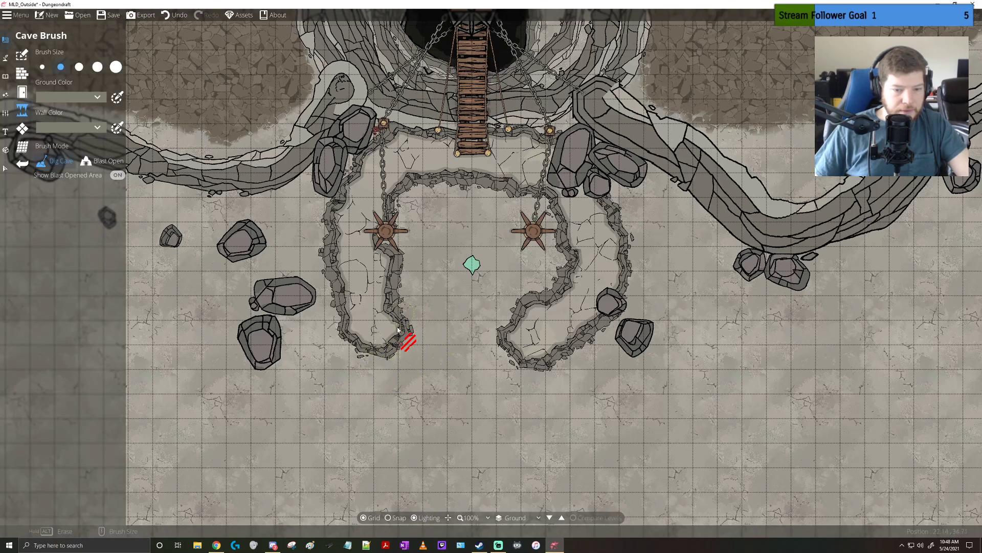
{"action": "left_click", "coordinate": [105, 160]}
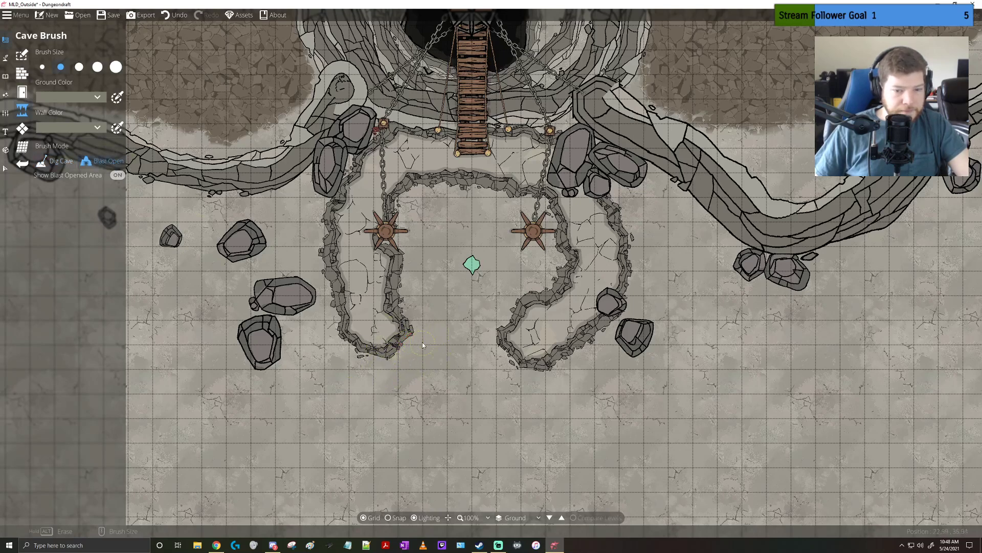
{"action": "left_click", "coordinate": [4, 75]}
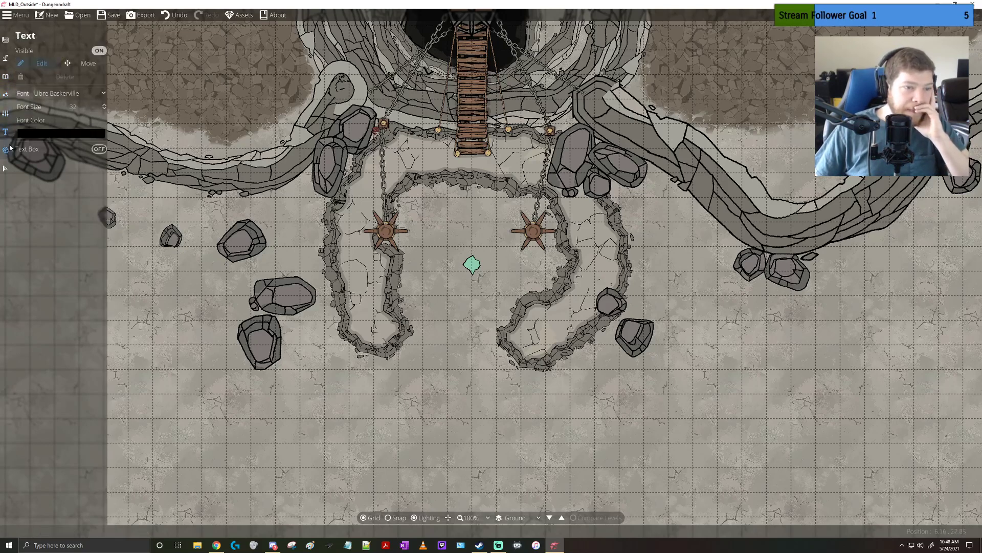
{"action": "left_click", "coordinate": [4, 177]}
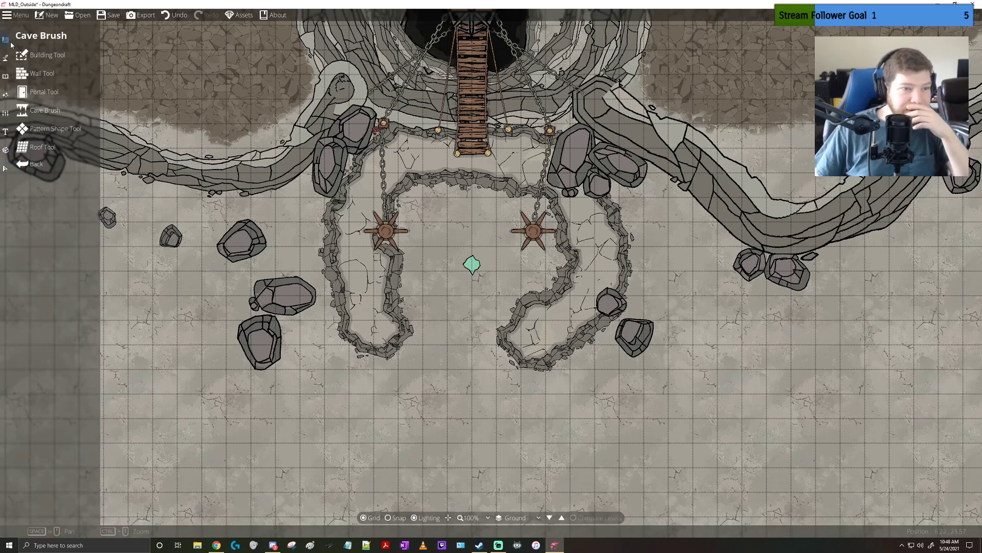
{"action": "left_click", "coordinate": [32, 56]}
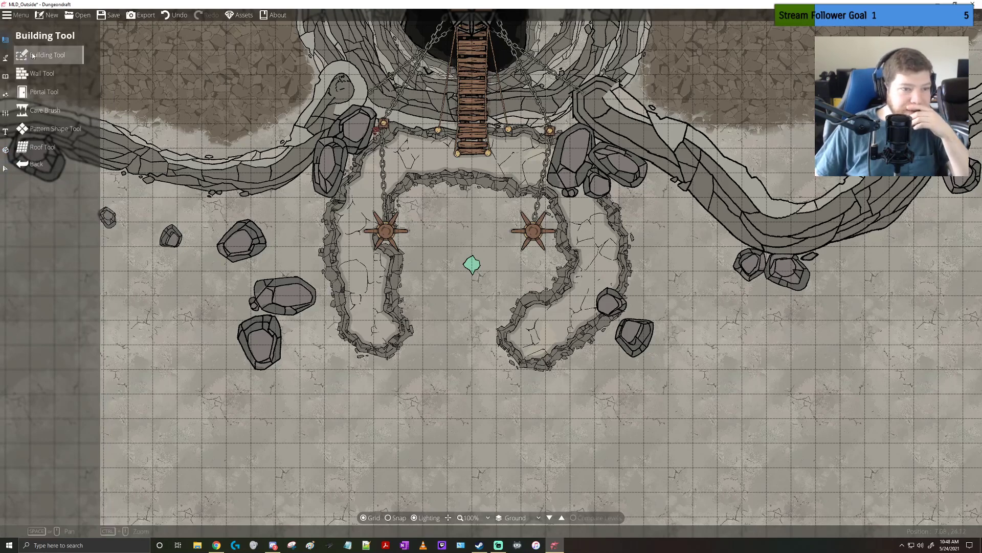
{"action": "left_click", "coordinate": [56, 128]}
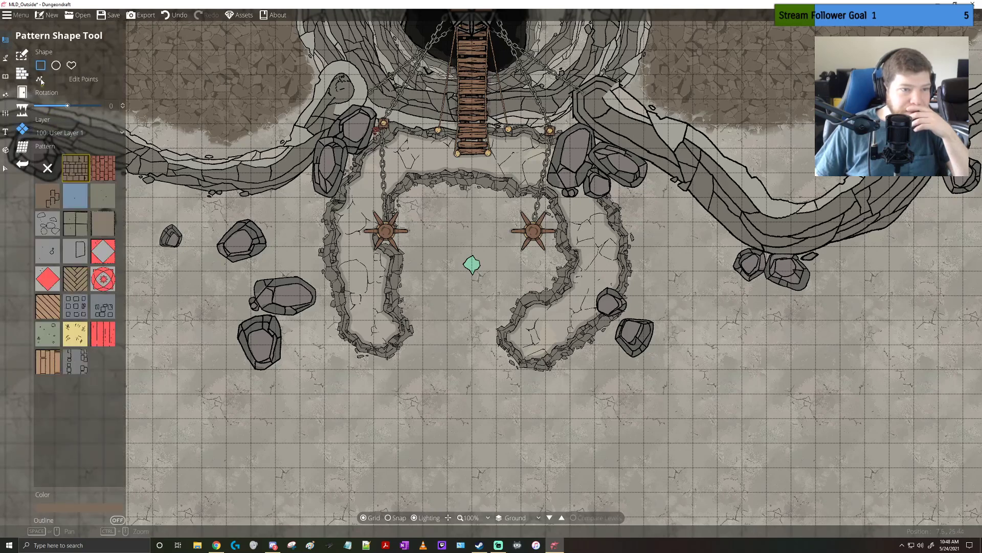
{"action": "left_click", "coordinate": [22, 110]}
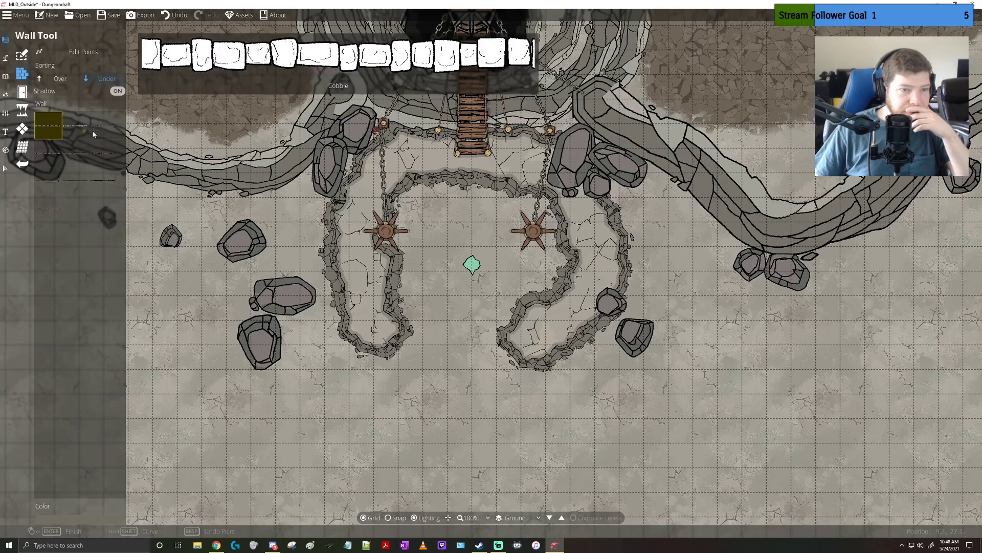
Try a walled wood-floor rectangle with the Building Tool on the southwest end of the raised ledge, and undo it
{"action": "left_click", "coordinate": [22, 71]}
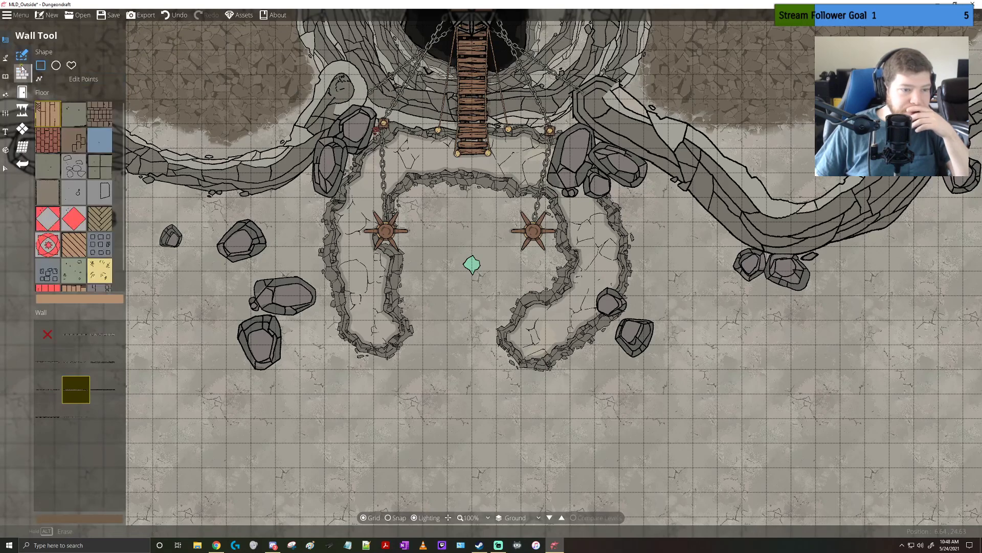
{"action": "left_click_drag", "start_coordinate": [369, 352], "coordinate": [413, 319]}
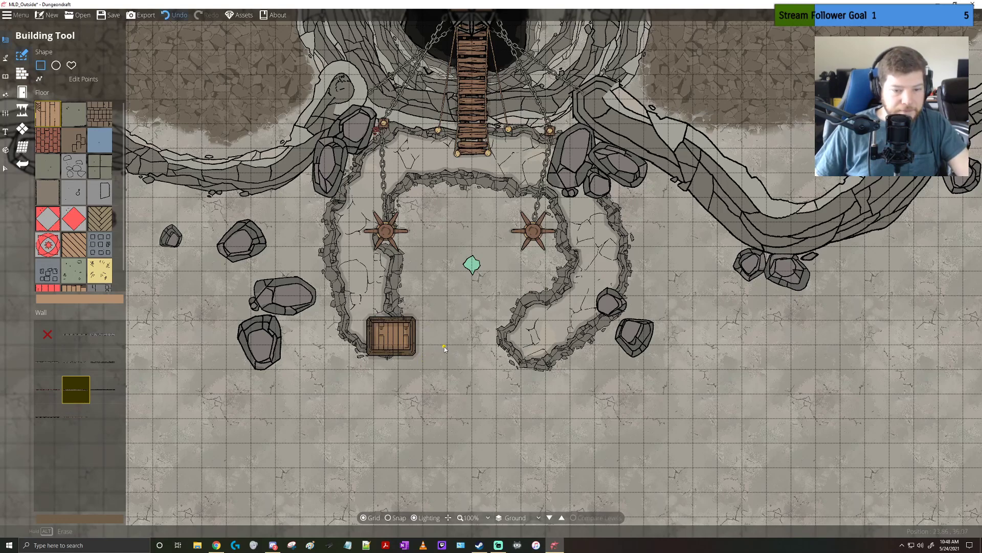
{"action": "key", "text": "ctrl+z"}
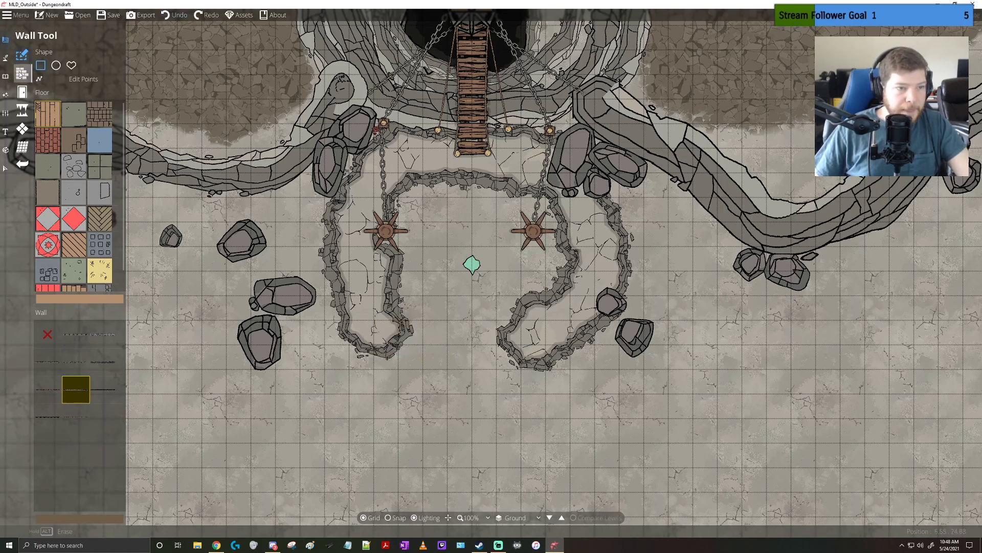
Try painting the grey gravel material at the largest brush size from the ledge's southwest end toward the southeast, and undo the strokes
{"action": "left_click", "coordinate": [6, 57]}
{"action": "left_click", "coordinate": [22, 92]}
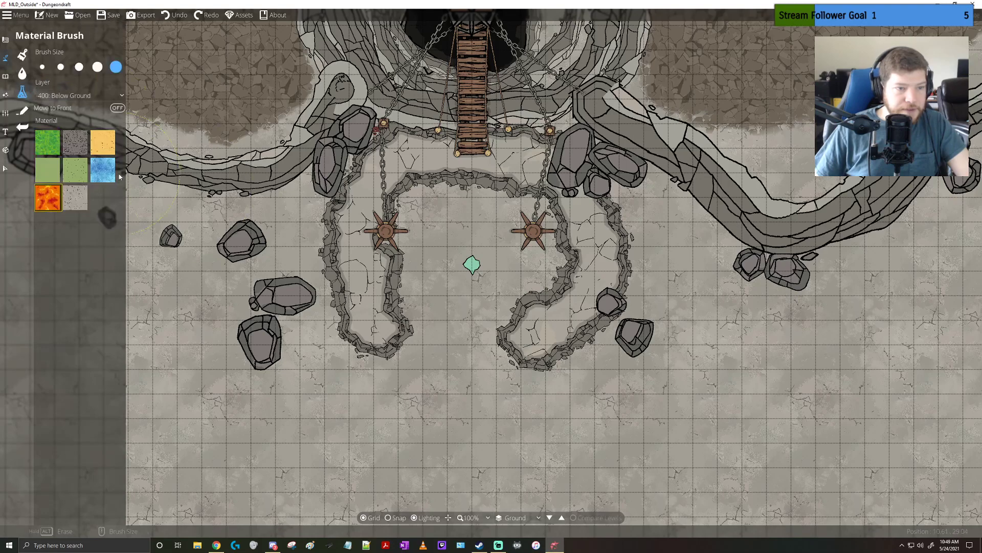
{"action": "left_click", "coordinate": [76, 145]}
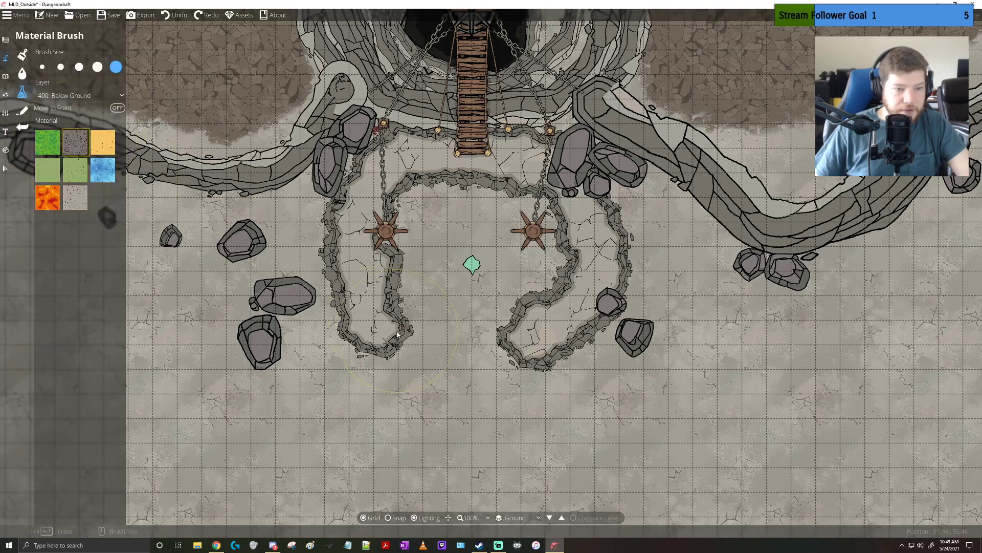
{"action": "mouse_move", "coordinate": [398, 334]}
{"action": "left_mouse_down"}
{"action": "mouse_move", "coordinate": [461, 379]}
{"action": "mouse_move", "coordinate": [416, 366]}
{"action": "left_mouse_up"}
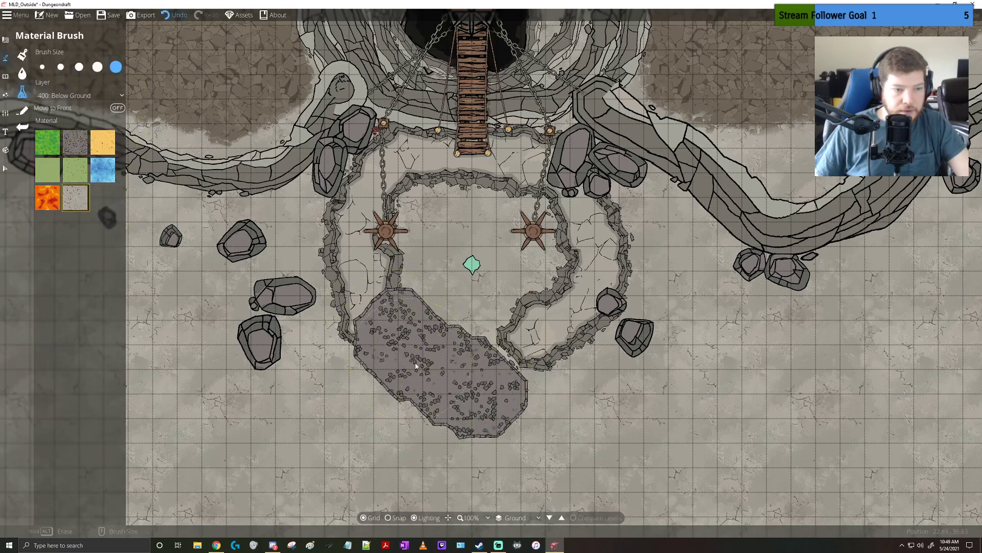
{"action": "key", "text": "ctrl+z"}
{"action": "key", "text": "ctrl+z"}
{"action": "key", "text": "ctrl+z"}
{"action": "key", "text": "ctrl+z"}
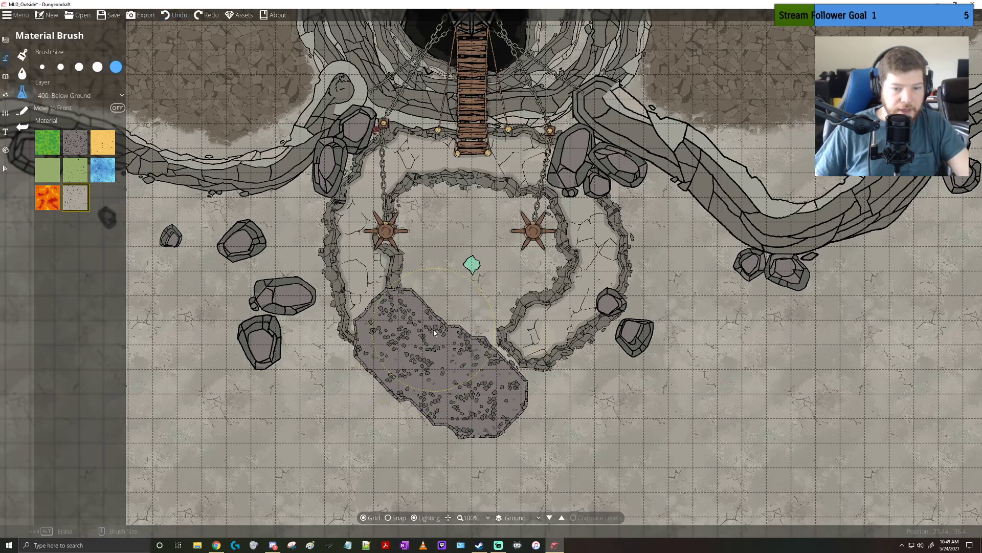
Undo the earlier cave strokes until the whole raised ledge around the two capstans is removed
{"action": "key", "text": "ctrl+z"}
{"action": "key", "text": "ctrl+z"}
{"action": "key", "text": "ctrl+z"}
{"action": "key", "text": "ctrl+z"}
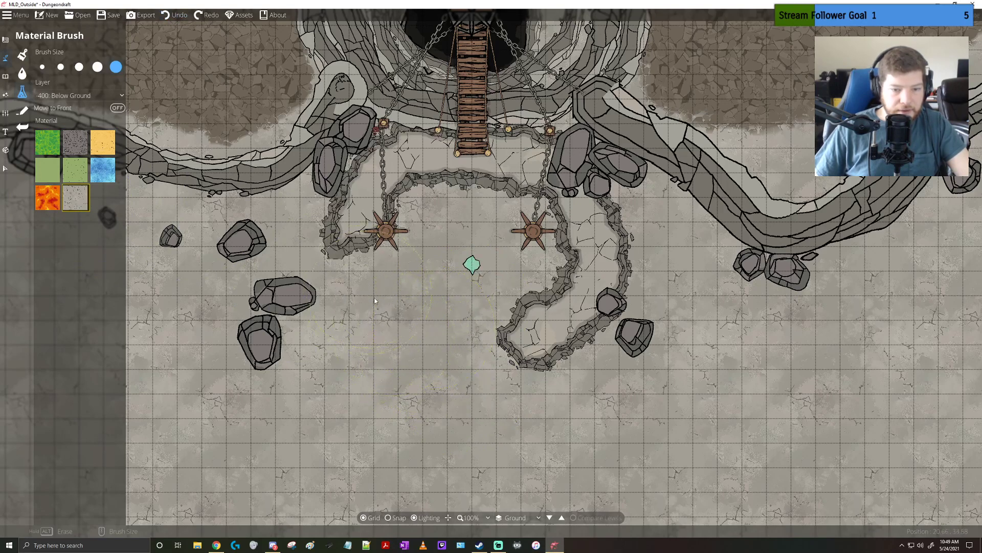
{"action": "key", "text": "ctrl+z"}
{"action": "key", "text": "ctrl+z"}
{"action": "key", "text": "ctrl+z"}
{"action": "key", "text": "ctrl+z"}
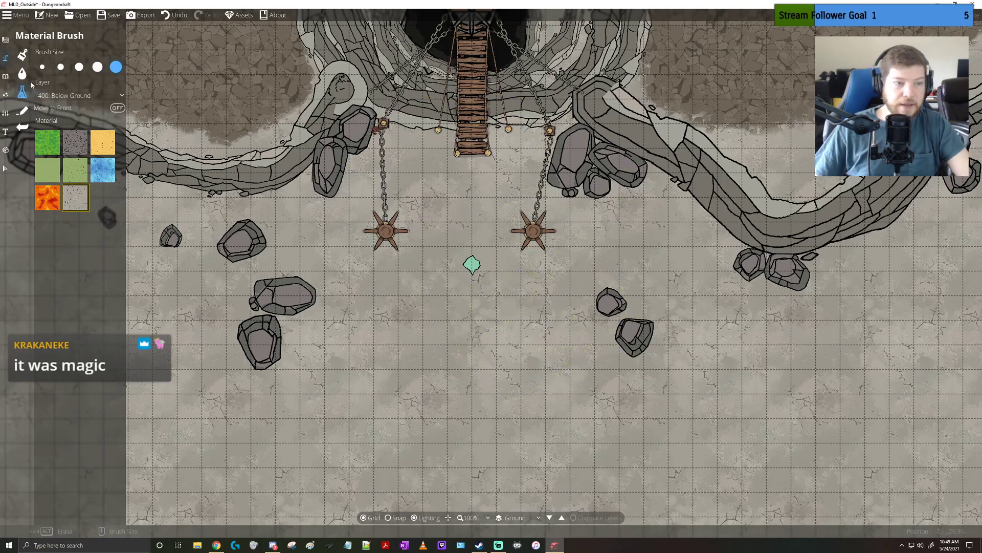
{"action": "left_click", "coordinate": [22, 73]}
{"action": "left_click_drag", "start_coordinate": [484, 272], "coordinate": [472, 259]}
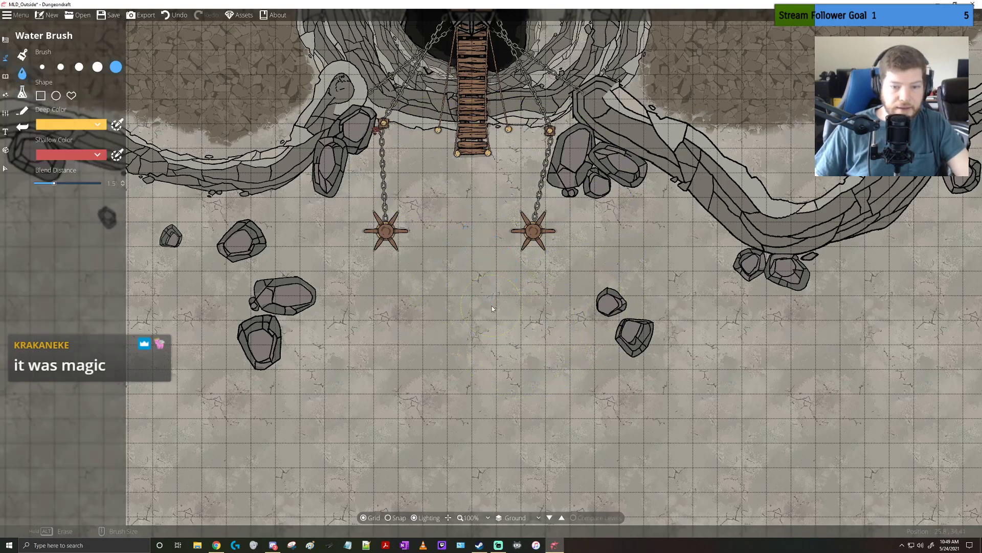
{"action": "scroll", "coordinate": [484, 222], "scroll_direction": "down", "scroll_amount": 5}
{"action": "scroll", "coordinate": [481, 215], "scroll_direction": "up", "scroll_amount": 4}
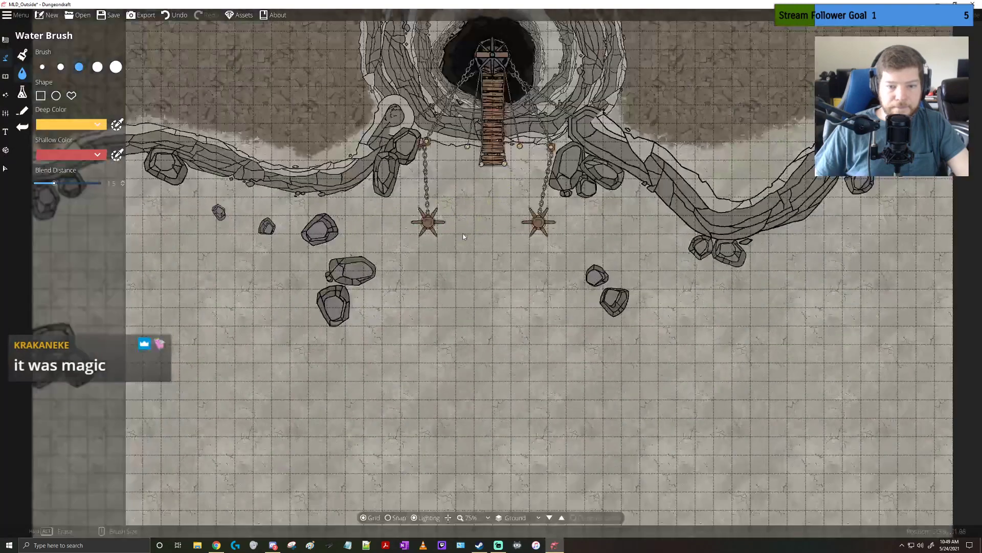
{"action": "left_click_drag", "start_coordinate": [475, 240], "coordinate": [497, 245]}
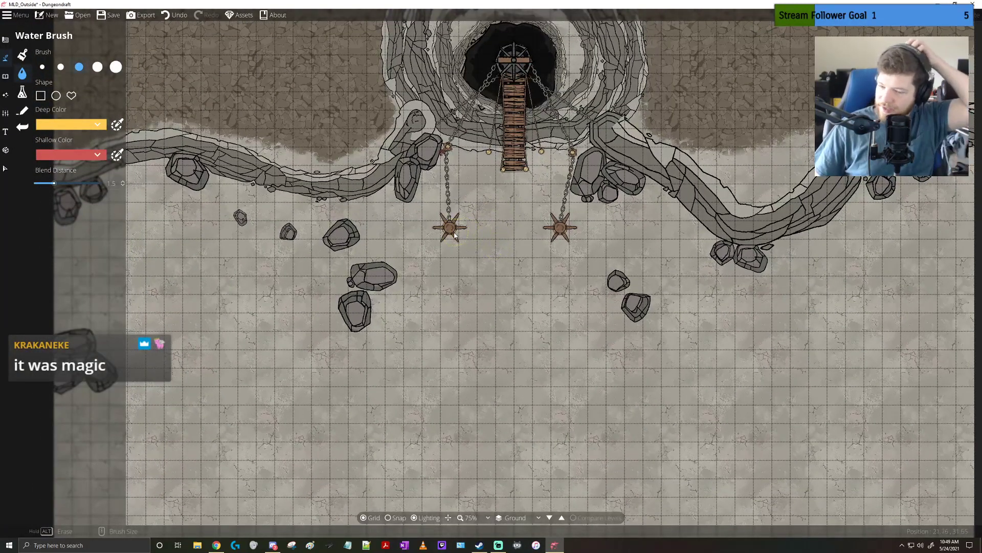
{"action": "left_click_drag", "start_coordinate": [425, 294], "coordinate": [462, 223]}
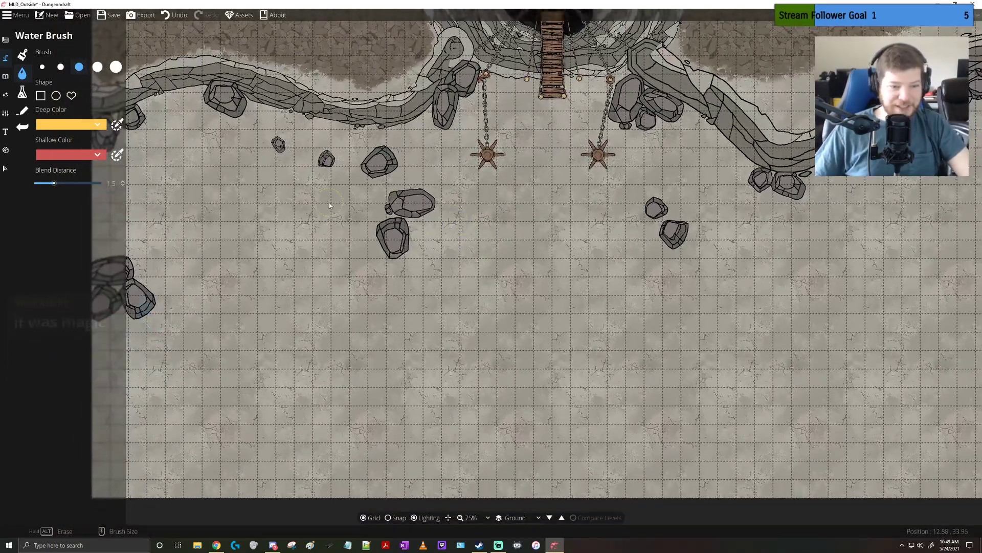
{"action": "left_click_drag", "start_coordinate": [504, 267], "coordinate": [452, 266]}
{"action": "scroll", "coordinate": [450, 271], "scroll_direction": "down", "scroll_amount": 1}
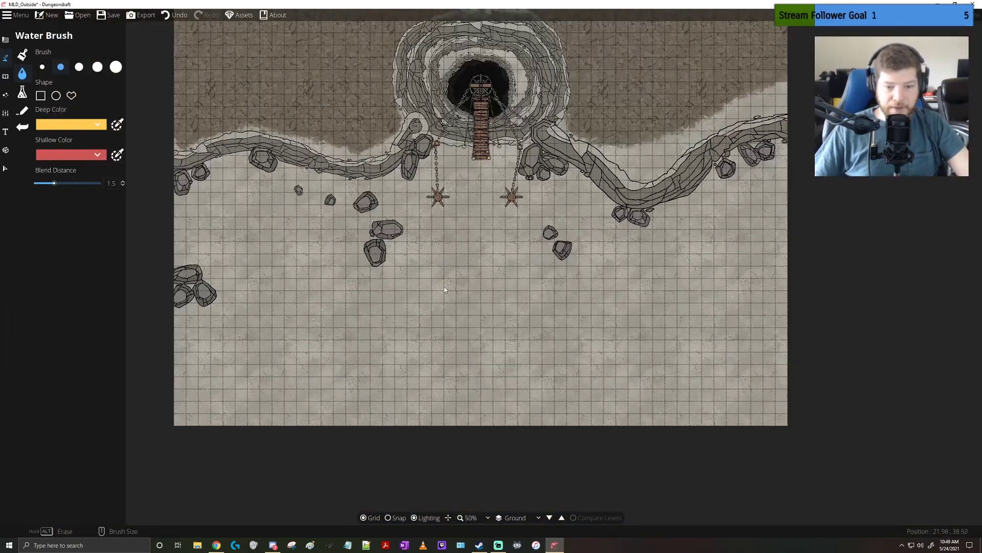
Set up the Path Tool with the grey rocky cliff path style
{"action": "left_click", "coordinate": [6, 77]}
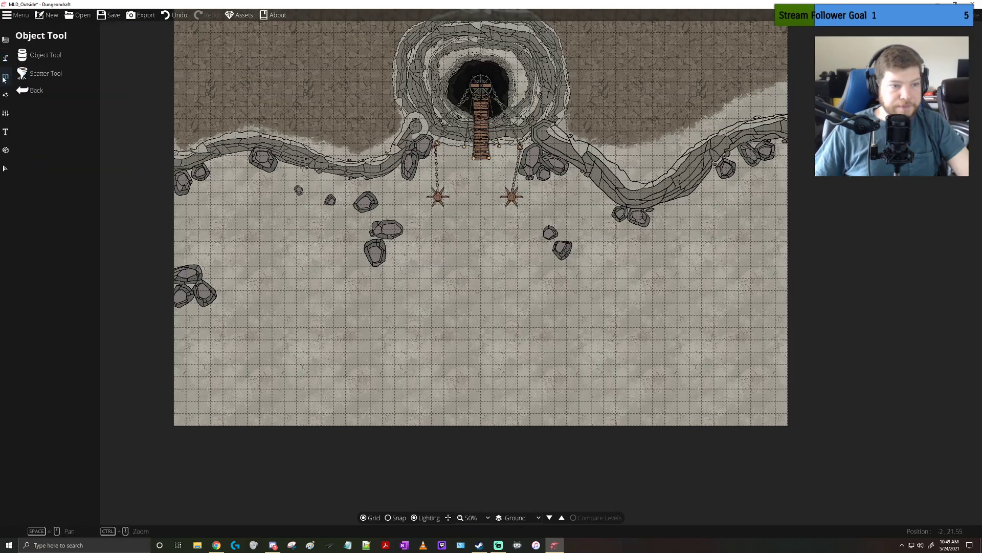
{"action": "left_click", "coordinate": [6, 59]}
{"action": "left_click", "coordinate": [41, 111]}
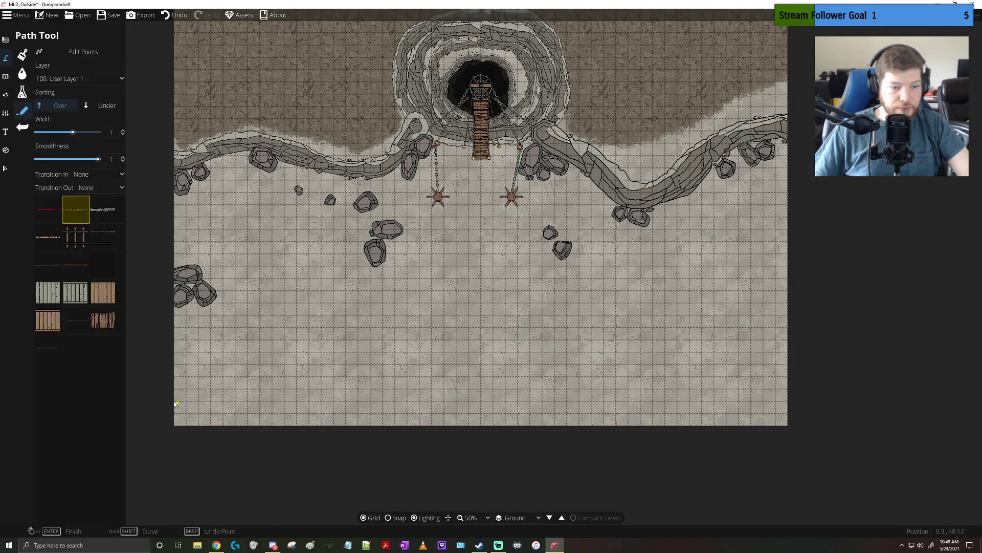
{"action": "left_click", "coordinate": [105, 212]}
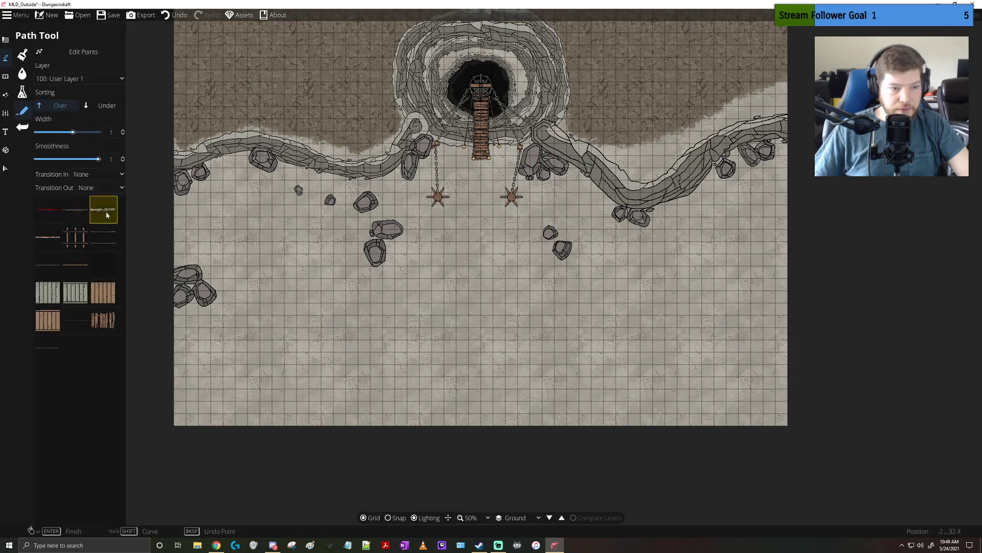
Try a cliff path of width 1 from the map's lower west edge curving northward, and undo it
{"action": "left_click", "coordinate": [174, 384]}
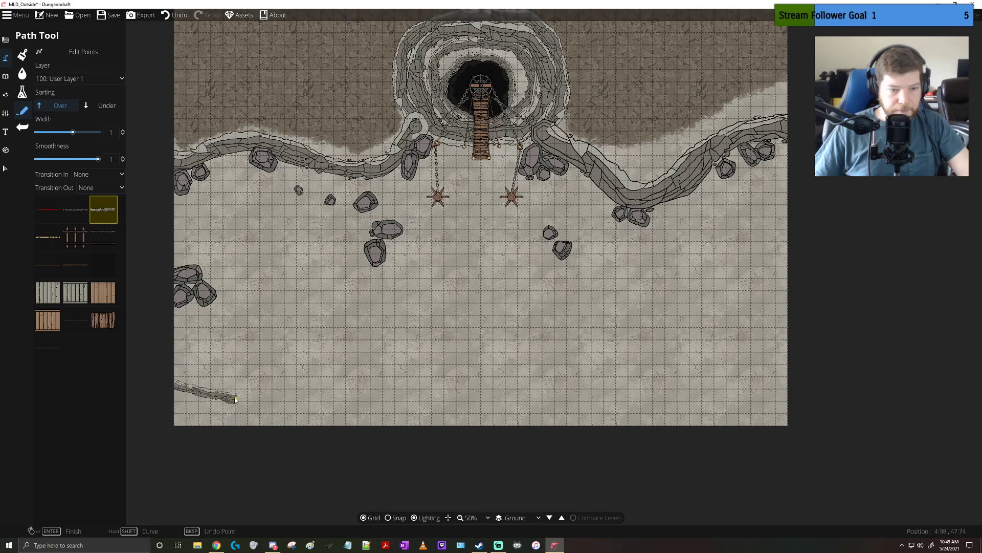
{"action": "left_click", "coordinate": [232, 393]}
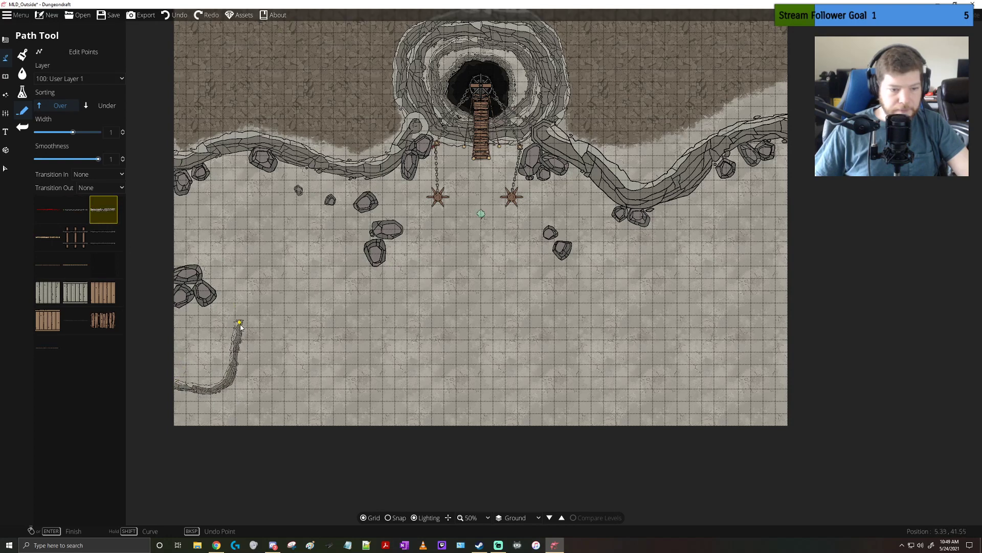
{"action": "right_click", "coordinate": [240, 326]}
{"action": "left_click", "coordinate": [177, 15]}
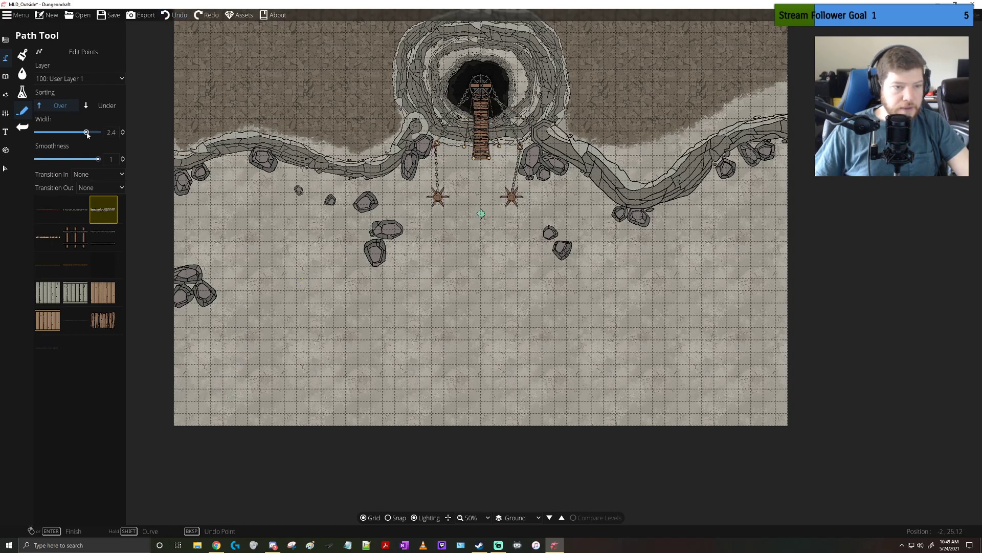
Set the path width to 2.4 and draw cliff paths across the map's southwest and southeast corners
{"action": "left_click", "coordinate": [175, 383]}
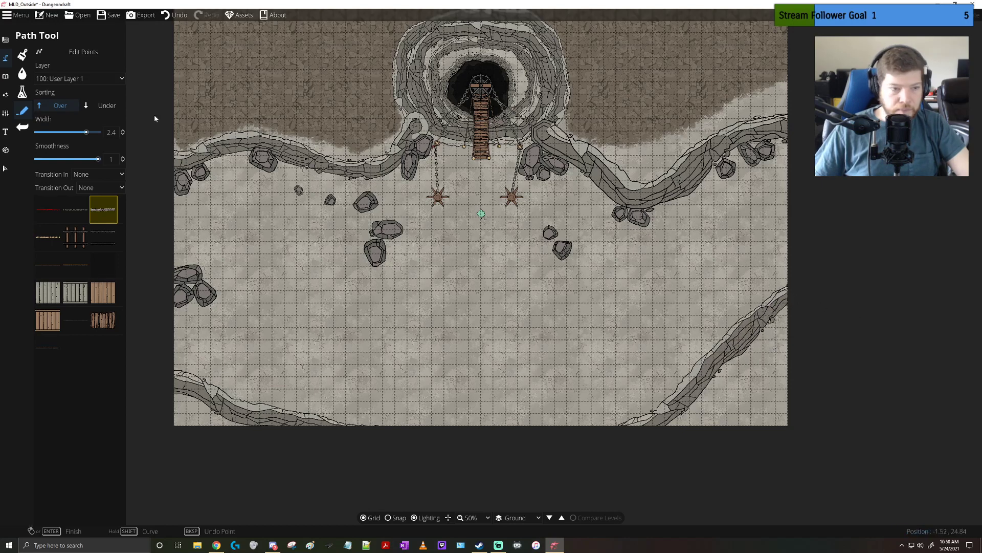
Paint the Terrain Rocky texture over the corner areas outside the new southeast and southwest cliffs
{"action": "left_click", "coordinate": [22, 73]}
{"action": "left_click", "coordinate": [21, 57]}
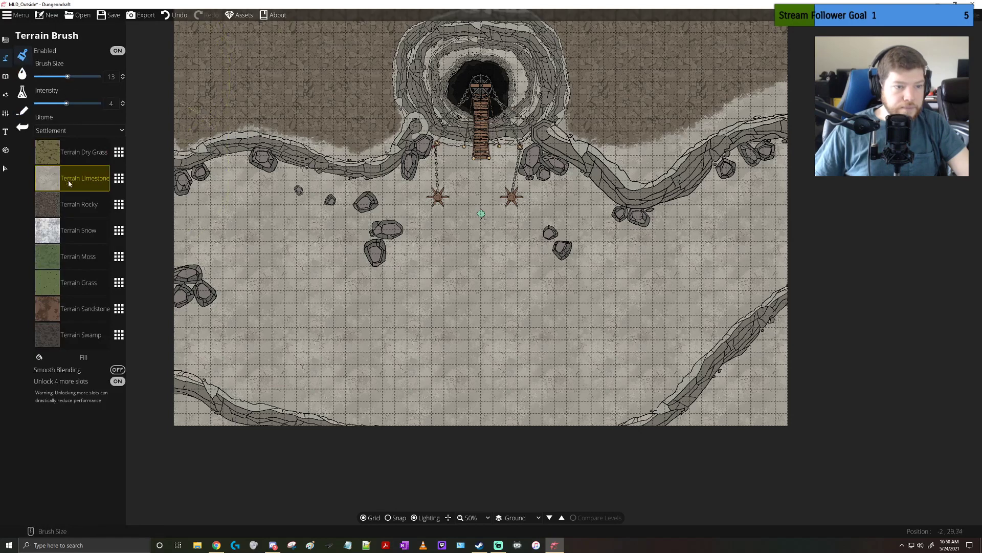
{"action": "left_click", "coordinate": [57, 203]}
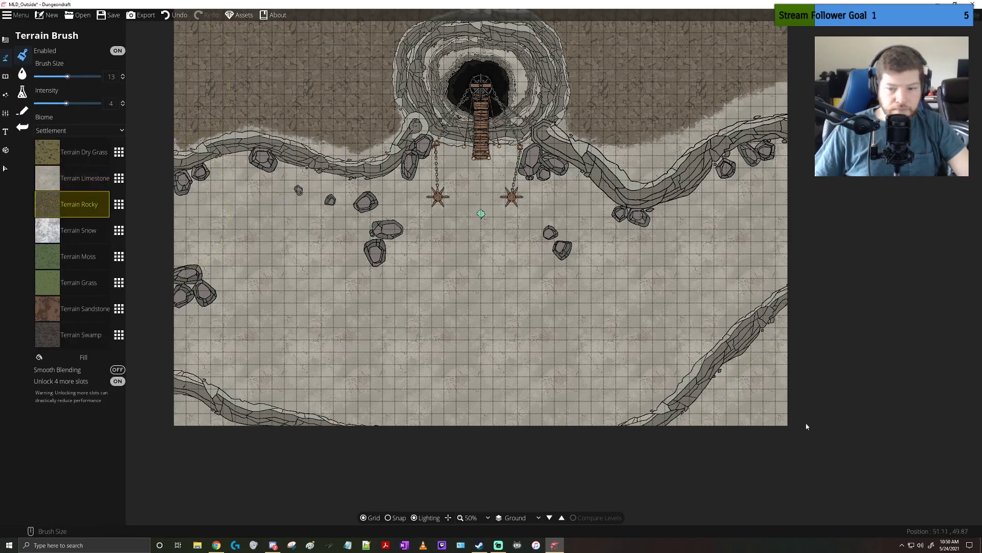
{"action": "mouse_move", "coordinate": [766, 415]}
{"action": "left_mouse_down"}
{"action": "mouse_move", "coordinate": [804, 332]}
{"action": "mouse_move", "coordinate": [768, 358]}
{"action": "mouse_move", "coordinate": [749, 415]}
{"action": "mouse_move", "coordinate": [700, 439]}
{"action": "left_mouse_up"}
{"action": "left_click_drag", "start_coordinate": [188, 443], "coordinate": [179, 427]}
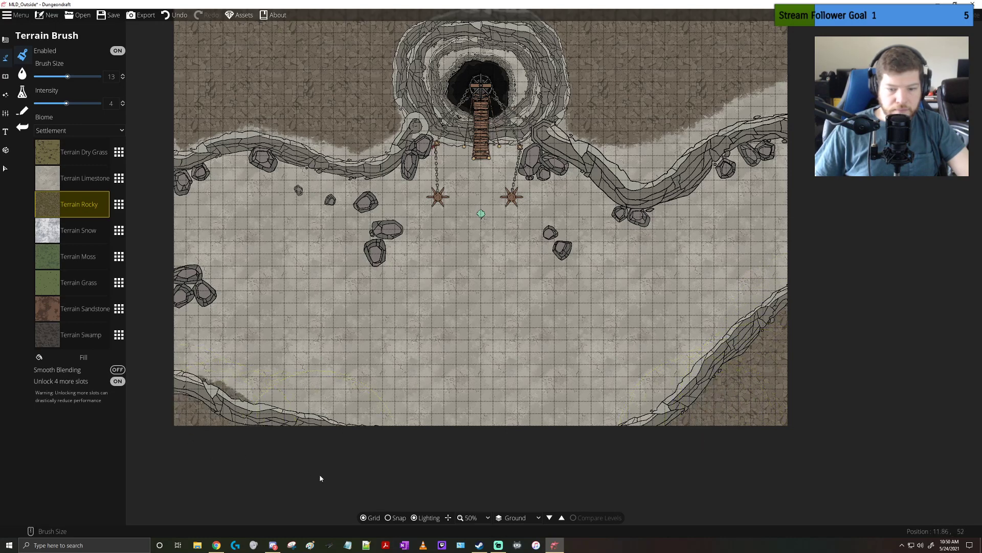
Switch to the Object Tool, look through the Pillar and Gargoyle assets, and select the round cogwheel from the Gear assets
{"action": "left_click_drag", "start_coordinate": [536, 230], "coordinate": [515, 323]}
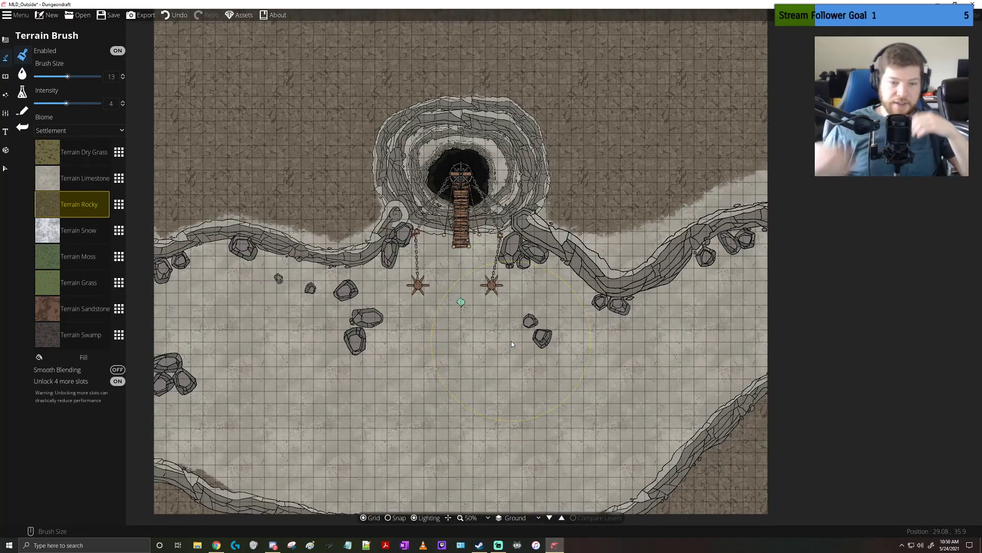
{"action": "left_click", "coordinate": [5, 76]}
{"action": "left_click", "coordinate": [45, 55]}
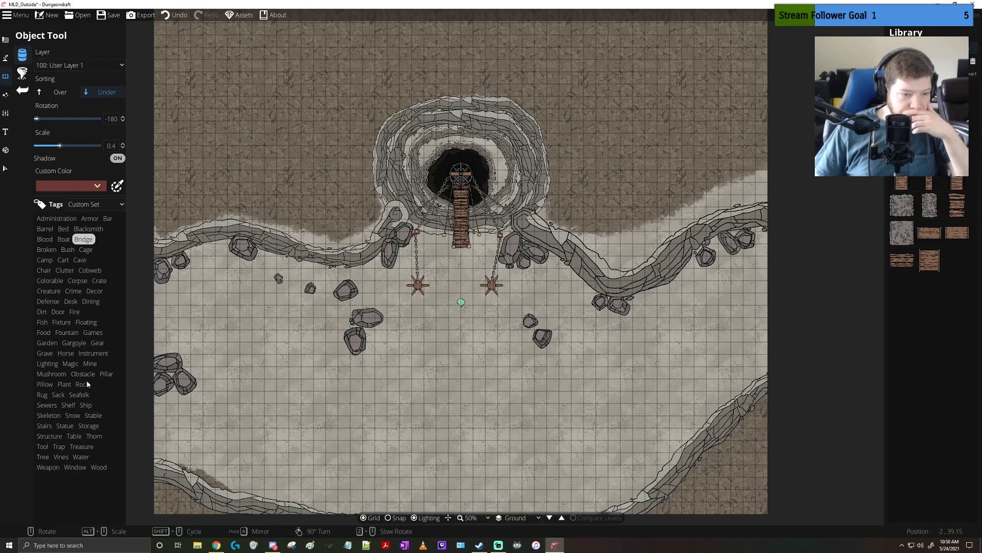
{"action": "left_click", "coordinate": [109, 373]}
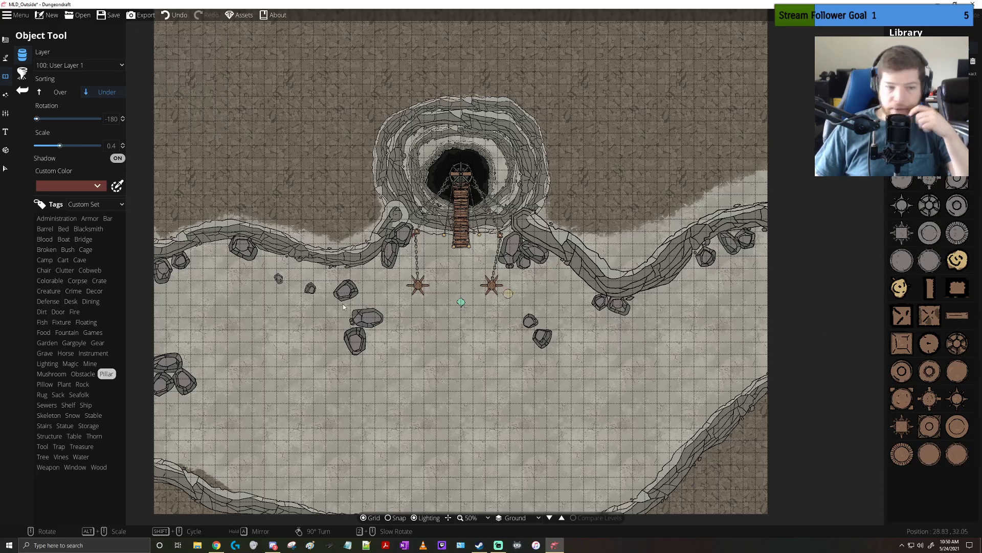
{"action": "left_click", "coordinate": [73, 344]}
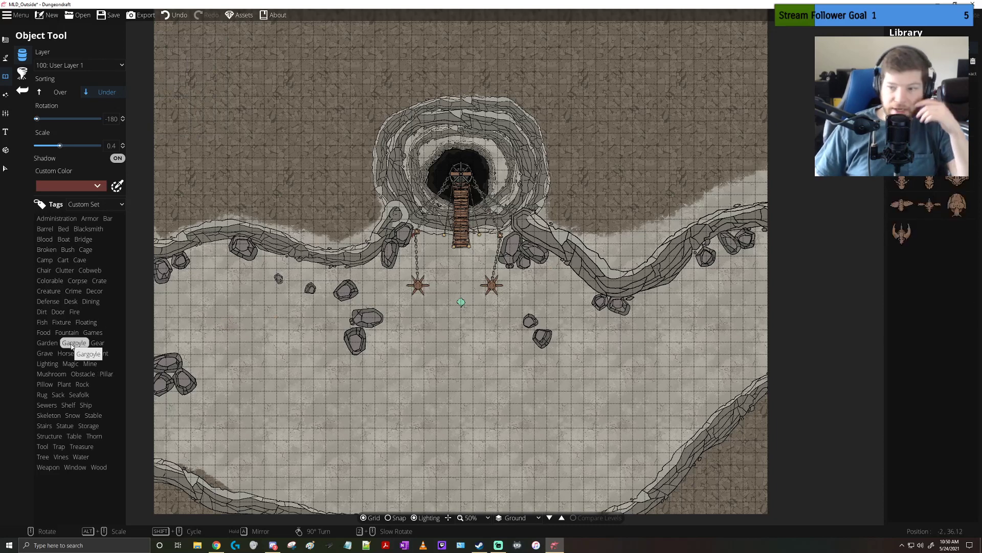
{"action": "left_click", "coordinate": [100, 344]}
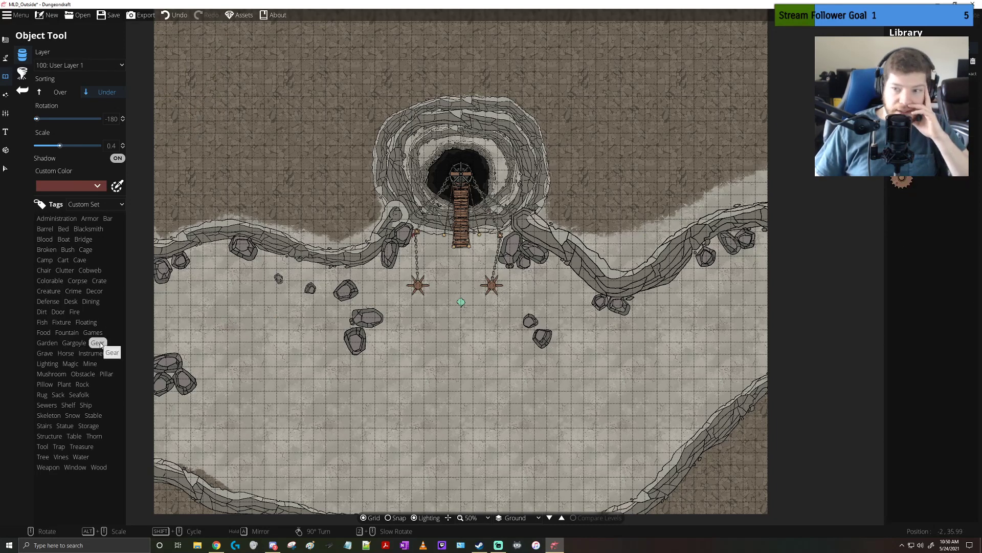
{"action": "scroll", "coordinate": [460, 282], "scroll_direction": "up", "scroll_amount": 5}
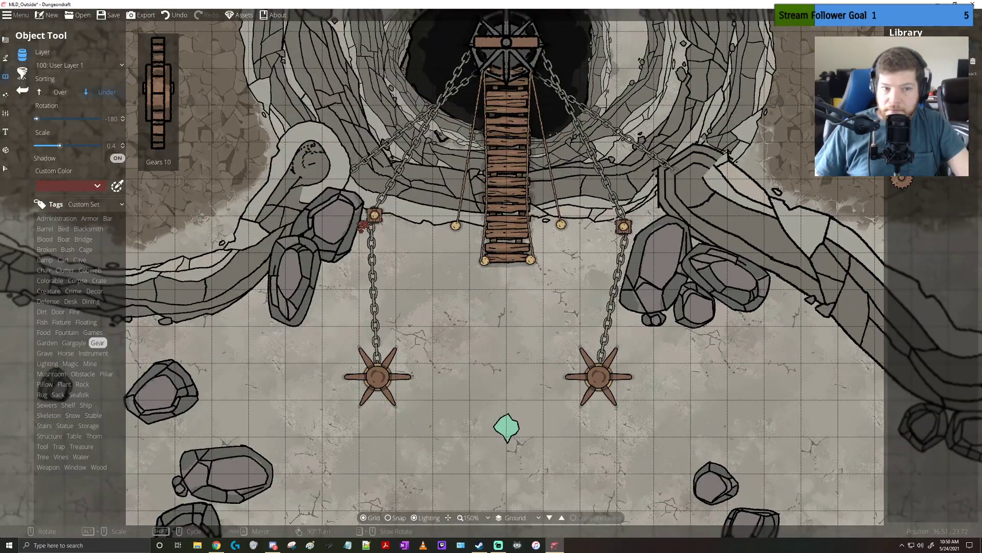
{"action": "left_click", "coordinate": [908, 136]}
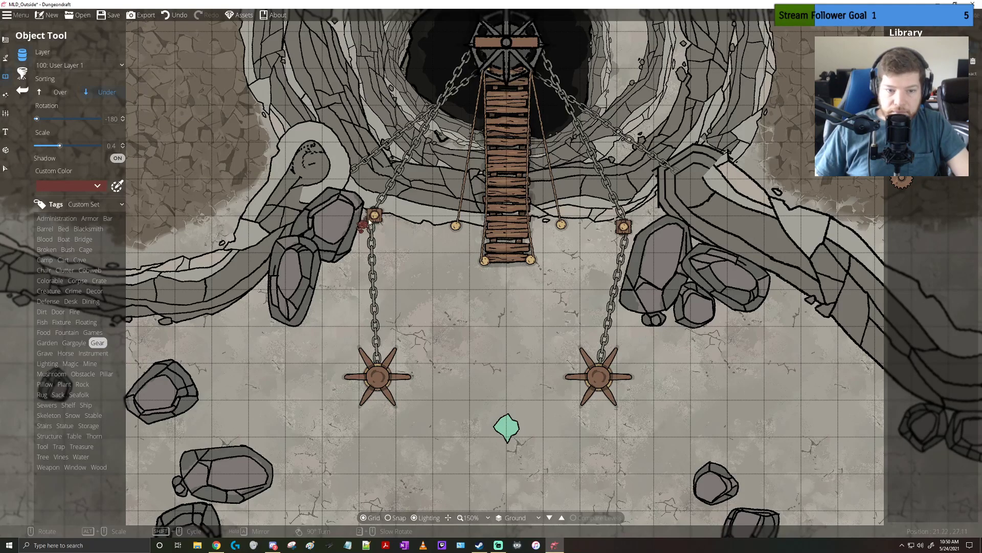
Set the object sorting to Over and the scale to 1, and place the gear on the western chain's post
{"action": "scroll", "coordinate": [370, 221], "scroll_direction": "up", "scroll_amount": 3}
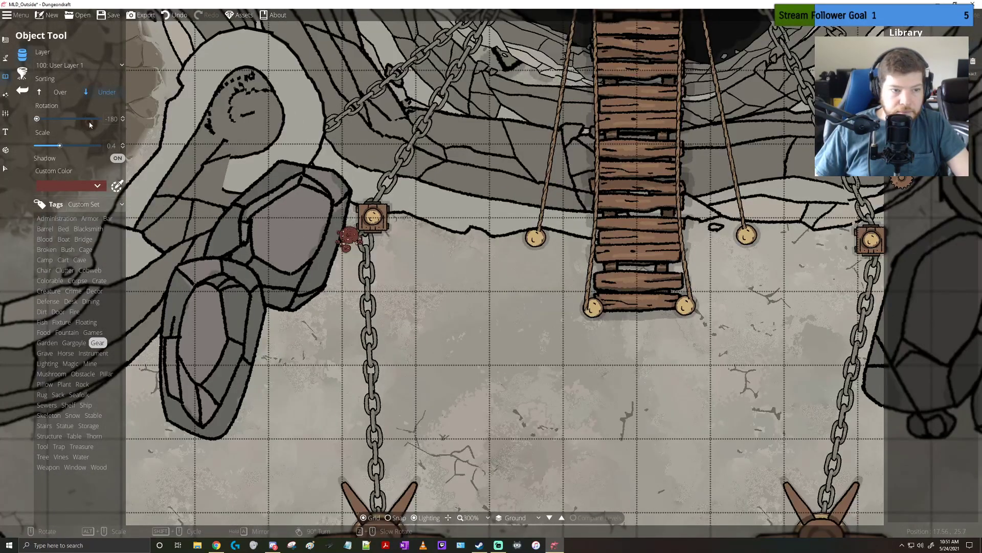
{"action": "left_click", "coordinate": [60, 92]}
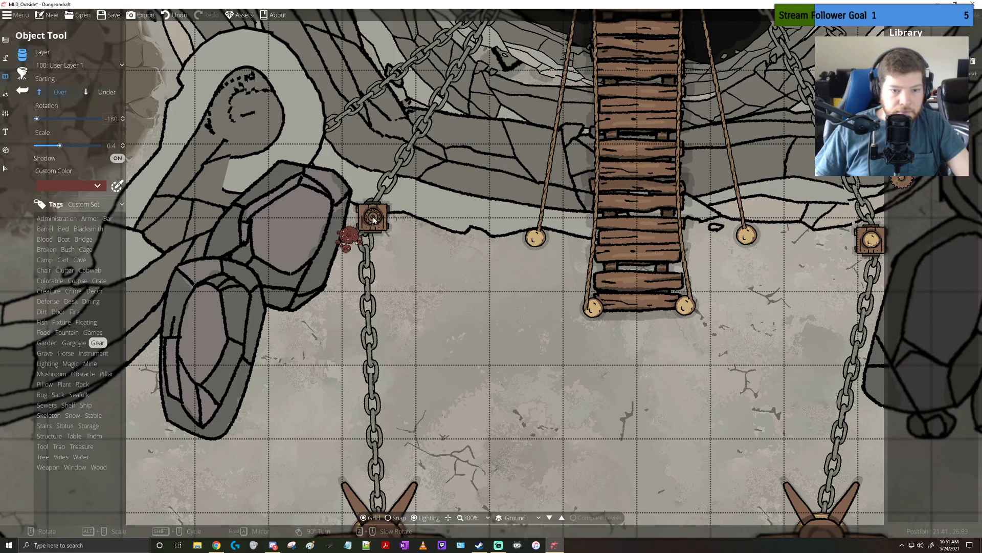
{"action": "scroll", "coordinate": [374, 220], "scroll_direction": "up", "scroll_amount": 3}
{"action": "scroll", "coordinate": [374, 220], "scroll_direction": "up", "scroll_amount": 5, "text": "alt"}
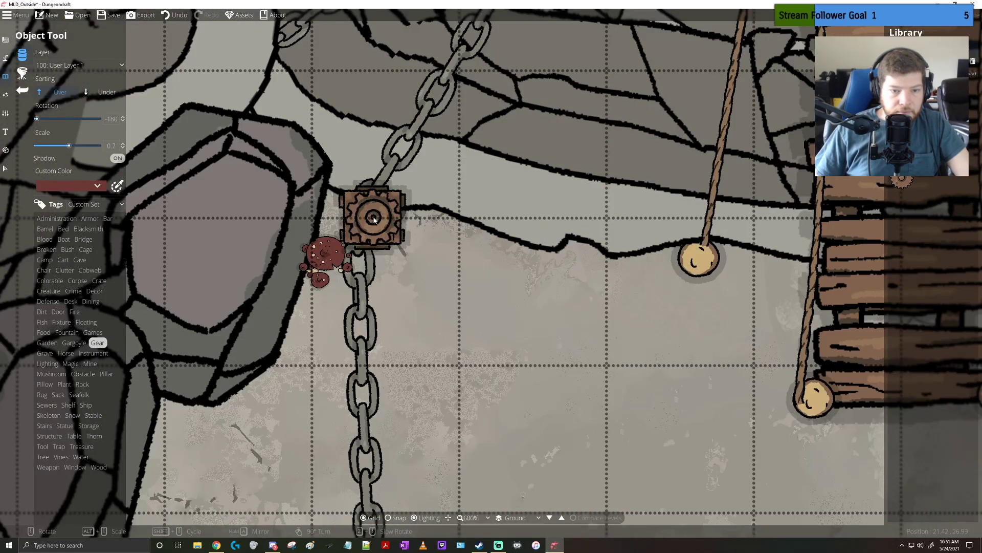
{"action": "scroll", "coordinate": [374, 220], "scroll_direction": "up", "scroll_amount": 1, "text": "alt"}
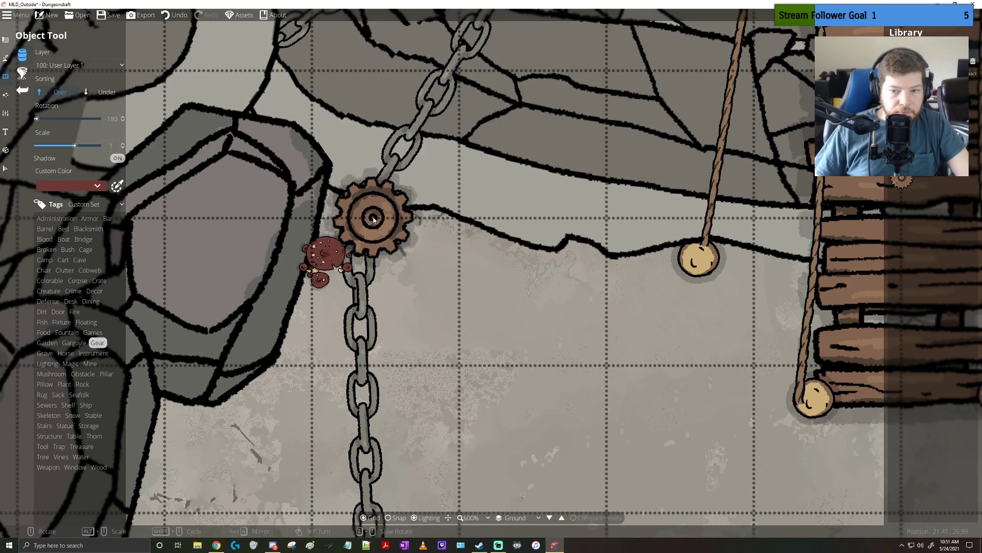
{"action": "left_click", "coordinate": [374, 220]}
Place the gear on the eastern chain's post, and another beneath the western capstan with the sorting set to Under
{"action": "scroll", "coordinate": [619, 250], "scroll_direction": "down", "scroll_amount": 4}
{"action": "left_click_drag", "start_coordinate": [758, 255], "coordinate": [687, 242]}
{"action": "left_click", "coordinate": [705, 241]}
{"action": "left_click_drag", "start_coordinate": [552, 343], "coordinate": [590, 278]}
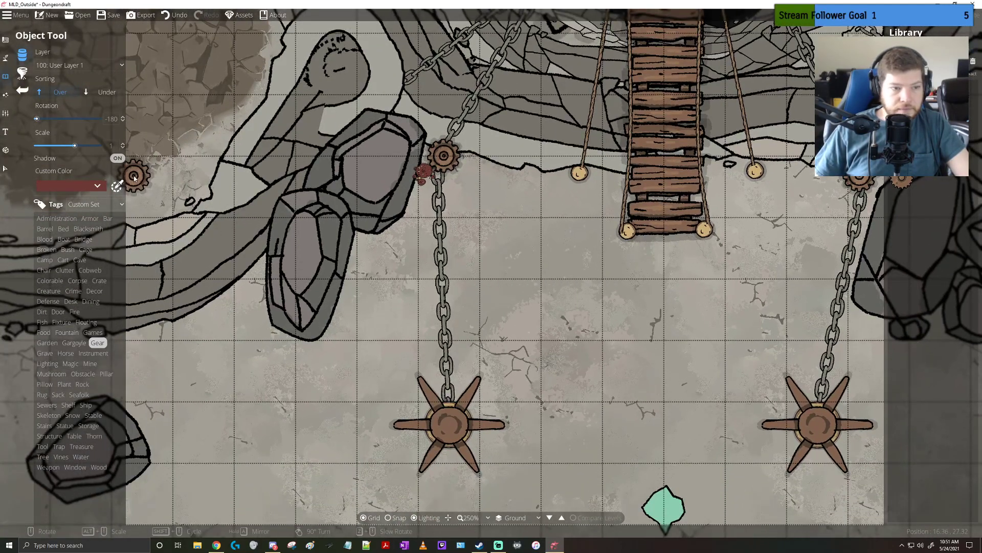
{"action": "left_click", "coordinate": [107, 92]}
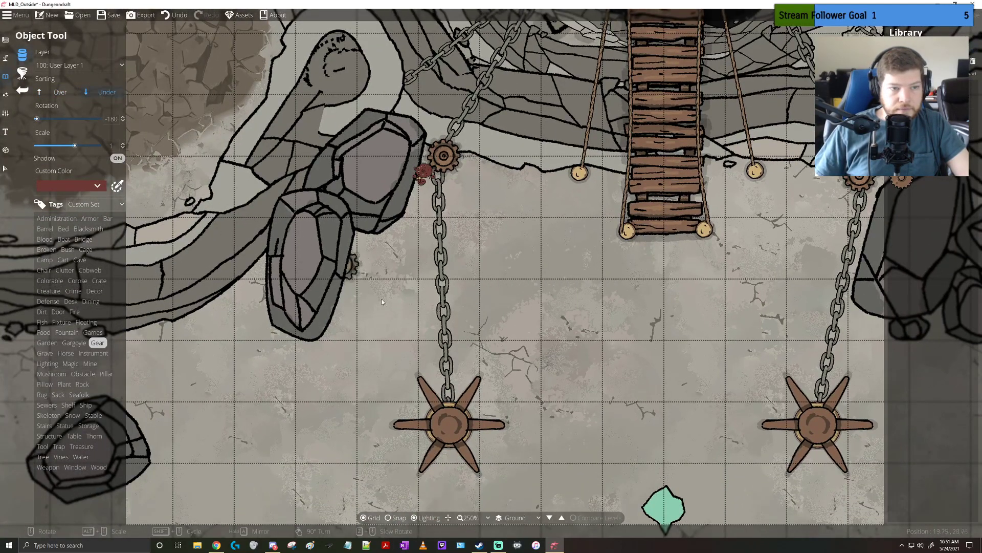
{"action": "left_click", "coordinate": [447, 415]}
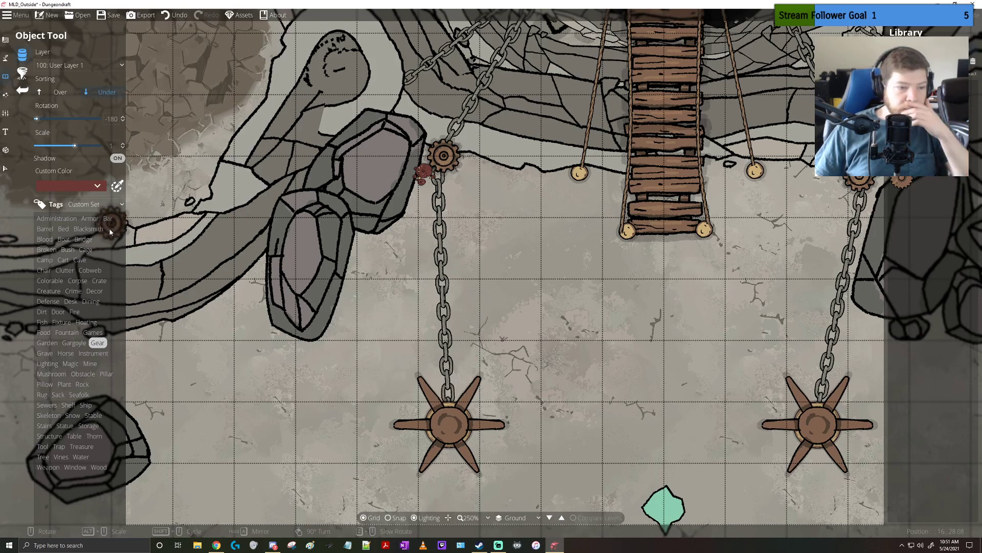
Look through the Chair, Mine, Magic and Lighting assets for a suitable object to decorate the area near the capstans
{"action": "left_click", "coordinate": [44, 270]}
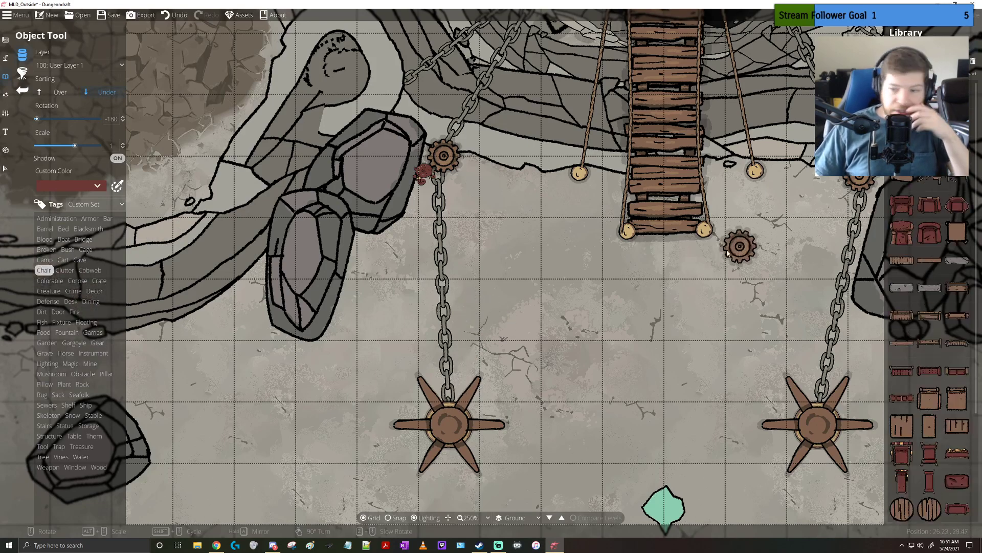
{"action": "scroll", "coordinate": [928, 256], "scroll_direction": "down", "scroll_amount": 3}
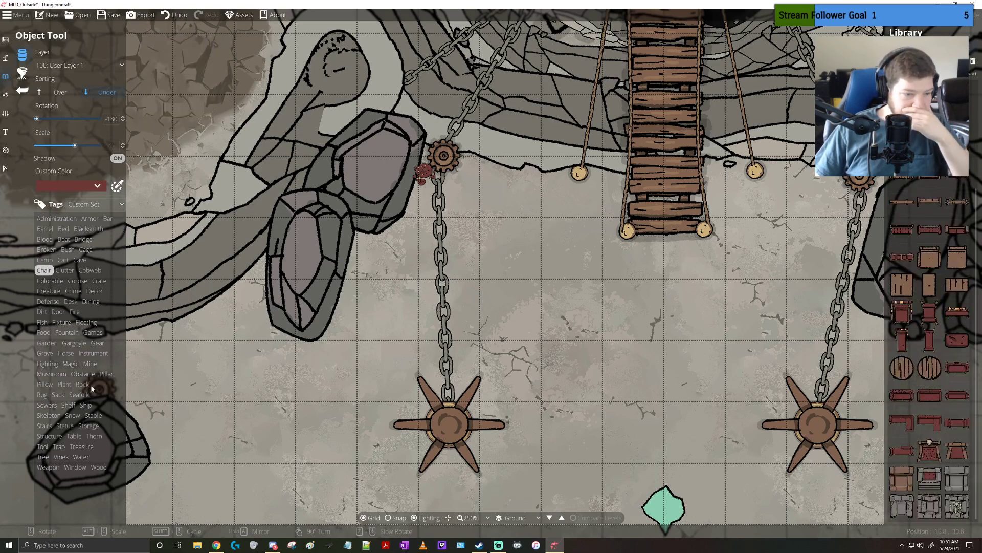
{"action": "left_click", "coordinate": [61, 364]}
{"action": "left_click", "coordinate": [90, 363]}
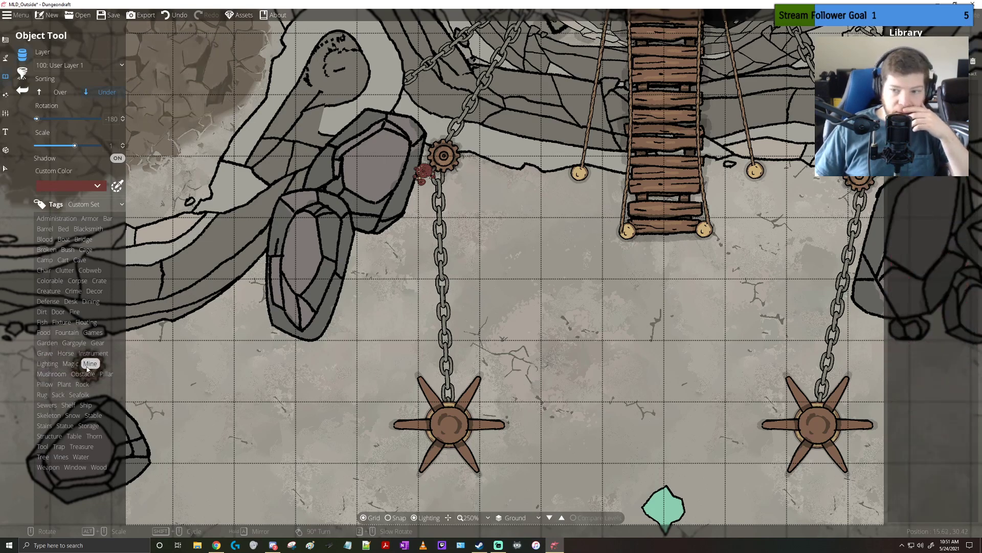
{"action": "left_click", "coordinate": [72, 364]}
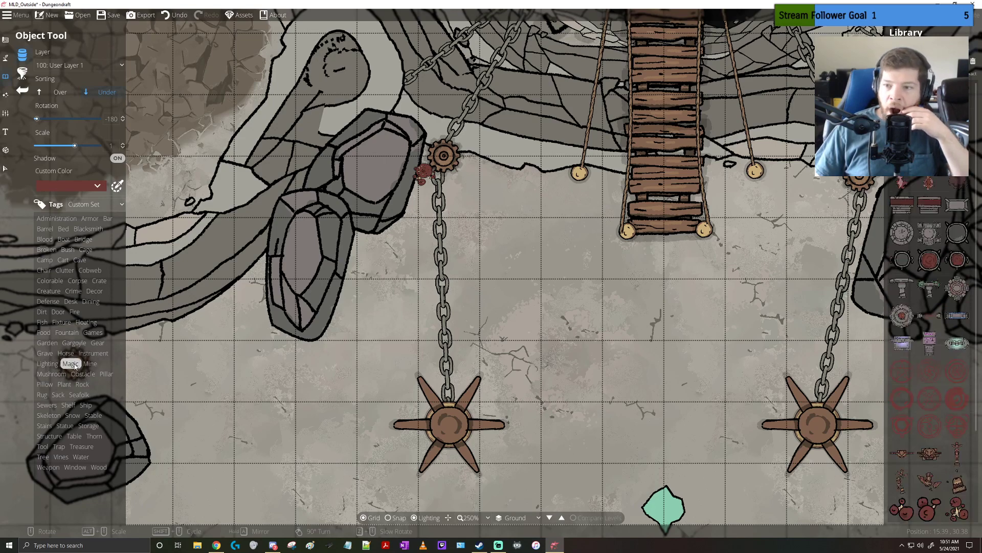
{"action": "left_click", "coordinate": [538, 308]}
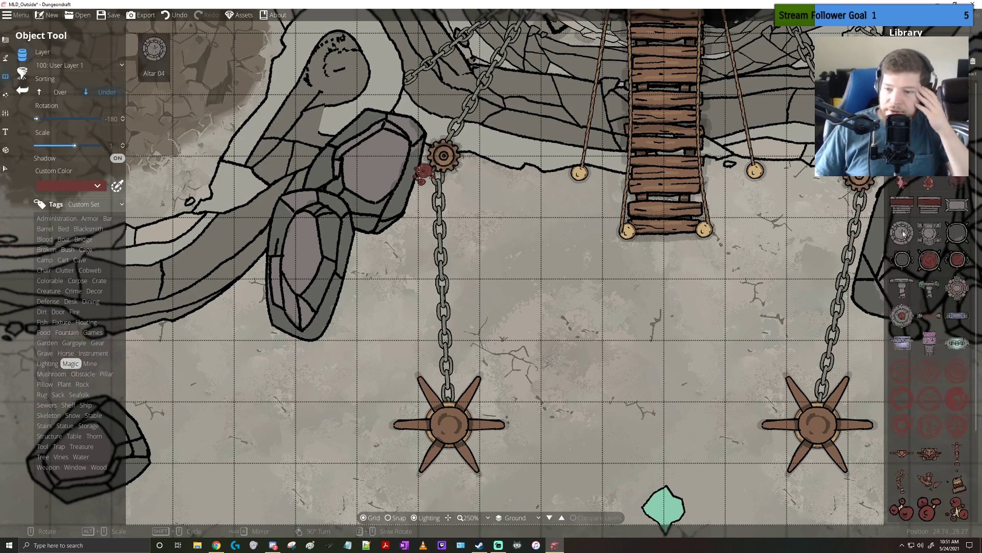
{"action": "mouse_move", "coordinate": [928, 232]}
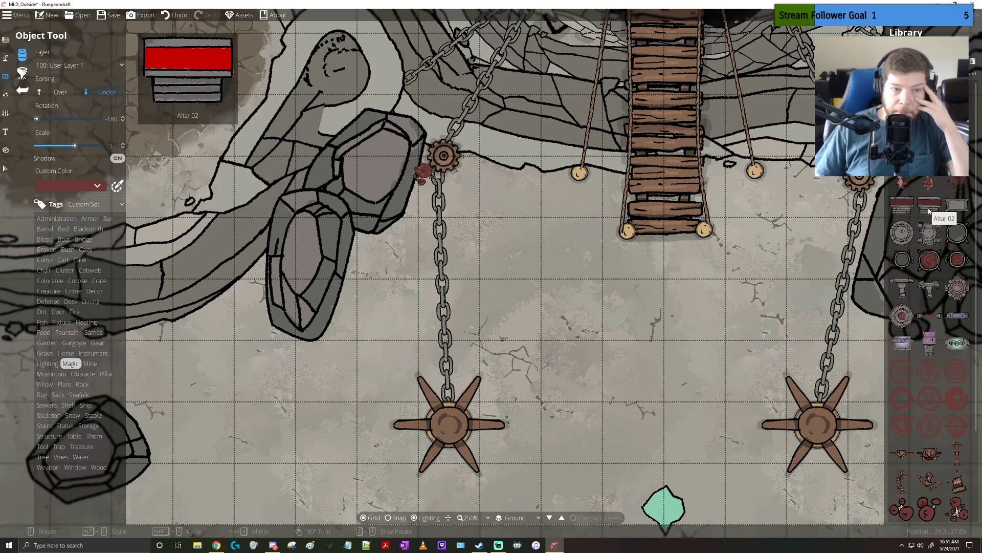
{"action": "mouse_move", "coordinate": [954, 202]}
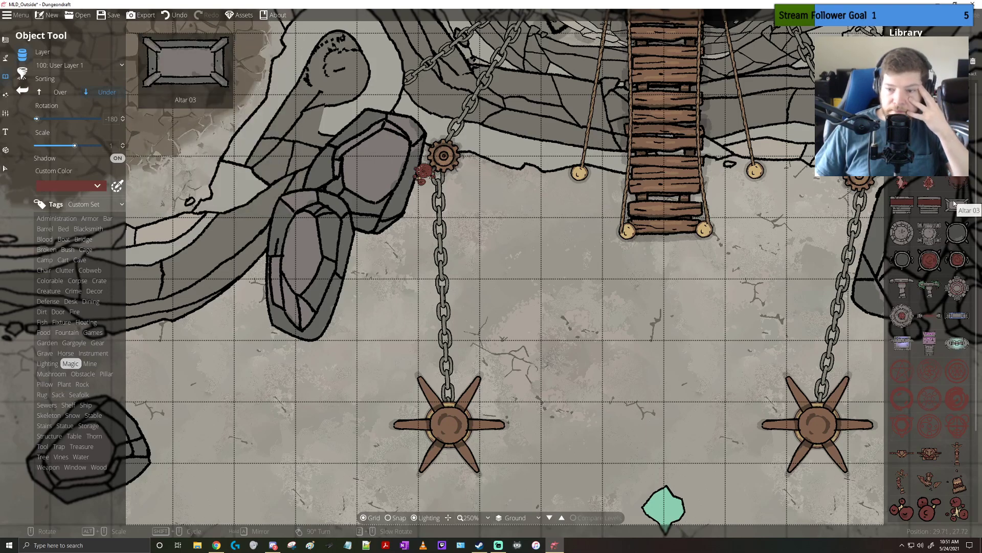
{"action": "mouse_move", "coordinate": [963, 292]}
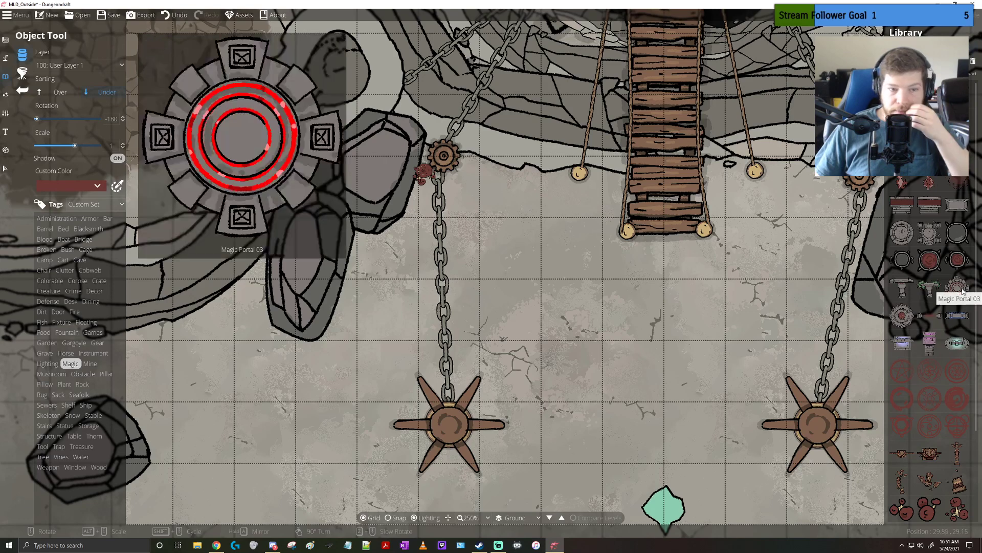
{"action": "mouse_move", "coordinate": [959, 344]}
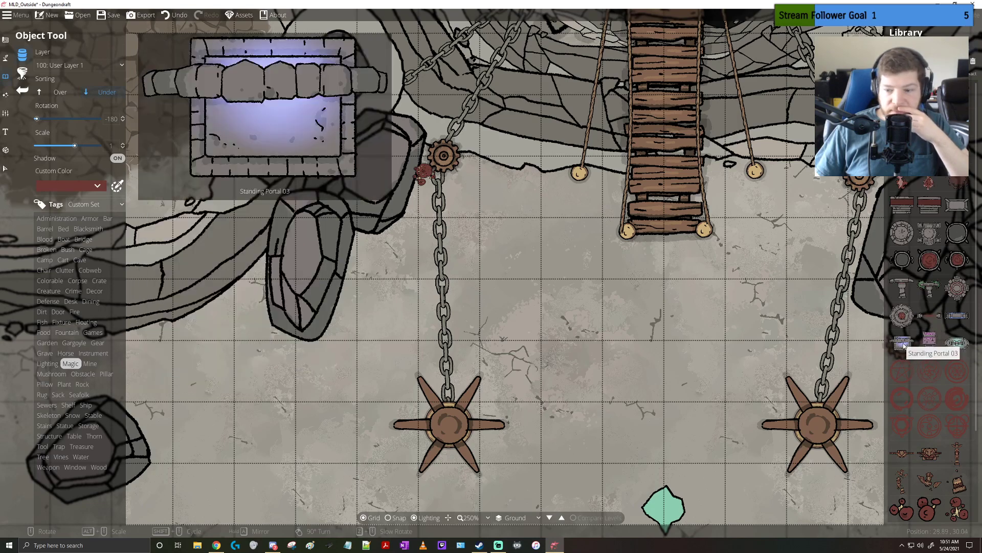
{"action": "mouse_move", "coordinate": [915, 317]}
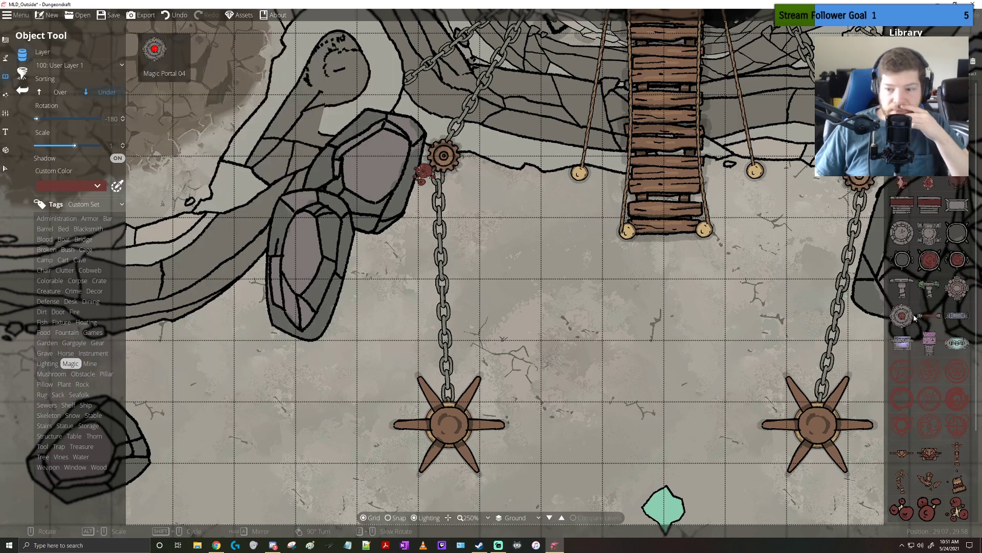
{"action": "mouse_move", "coordinate": [927, 286]}
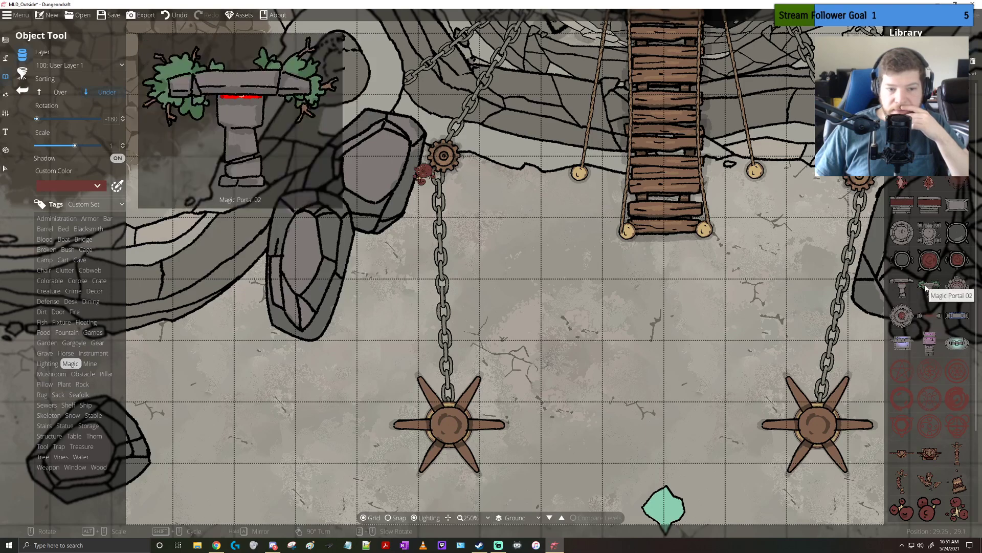
{"action": "mouse_move", "coordinate": [925, 261]}
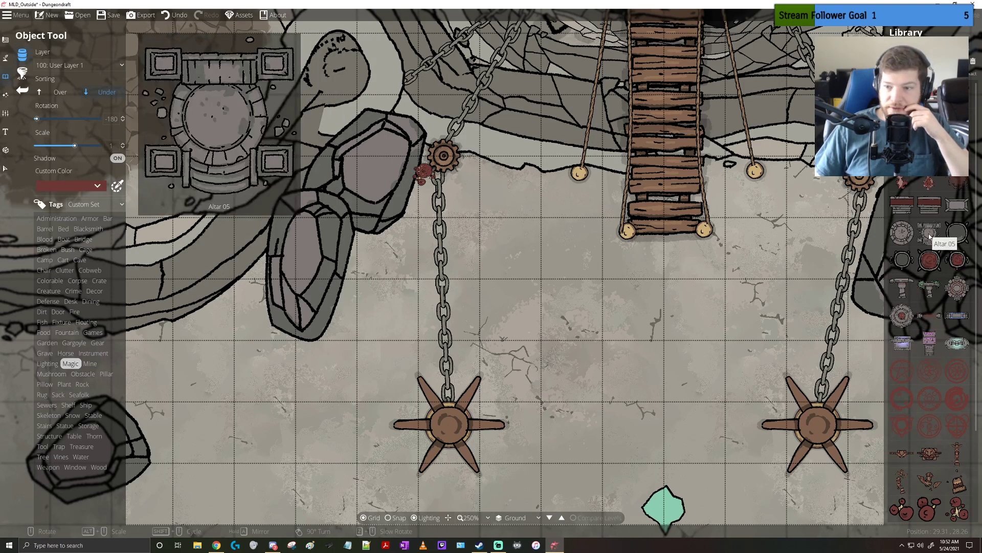
{"action": "left_click_drag", "start_coordinate": [681, 290], "coordinate": [579, 269]}
{"action": "scroll", "coordinate": [577, 268], "scroll_direction": "down", "scroll_amount": 3}
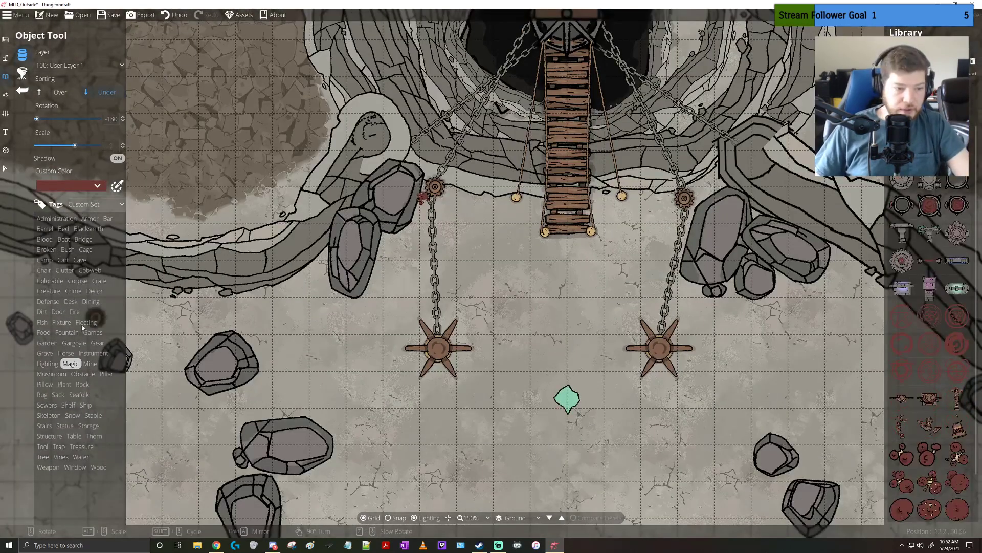
{"action": "left_click", "coordinate": [47, 363]}
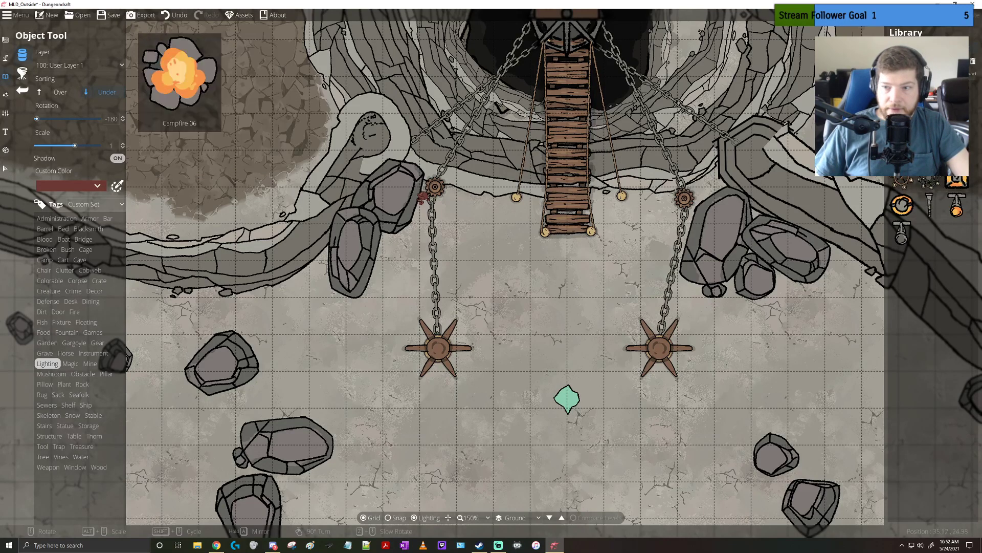
{"action": "left_click", "coordinate": [902, 205]}
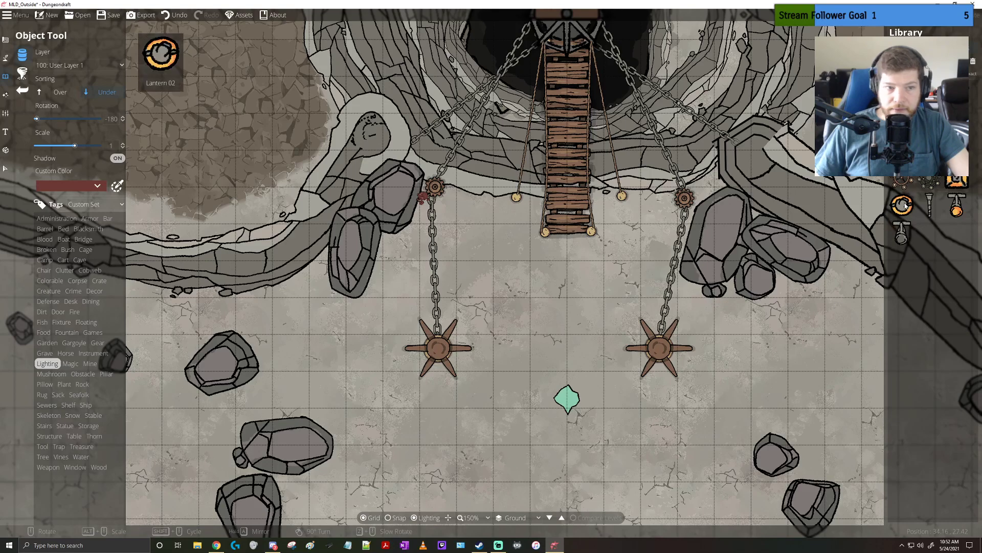
Place two empty round cauldrons from the Magic assets, one on each side of the bridge's southern end, inside the chains
{"action": "left_click", "coordinate": [71, 363]}
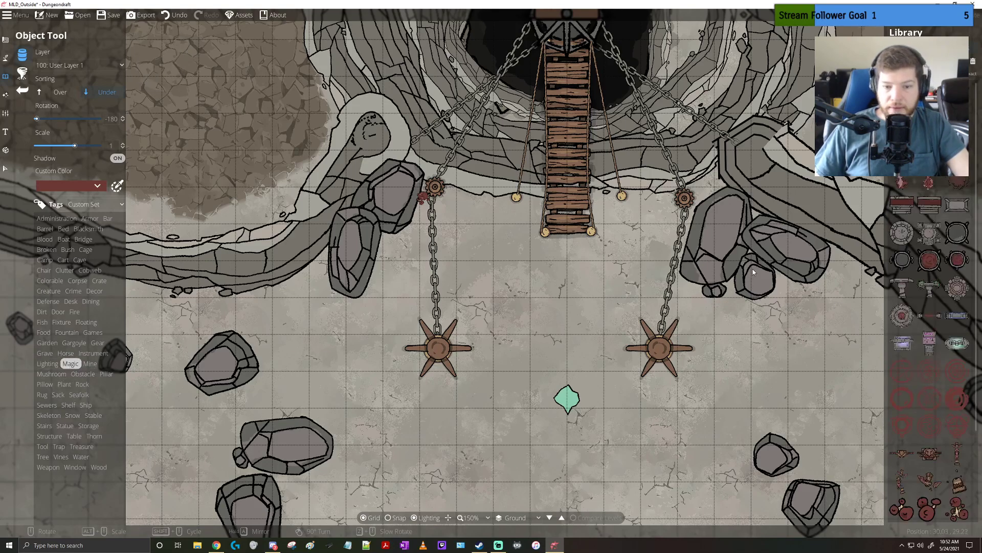
{"action": "mouse_move", "coordinate": [911, 272]}
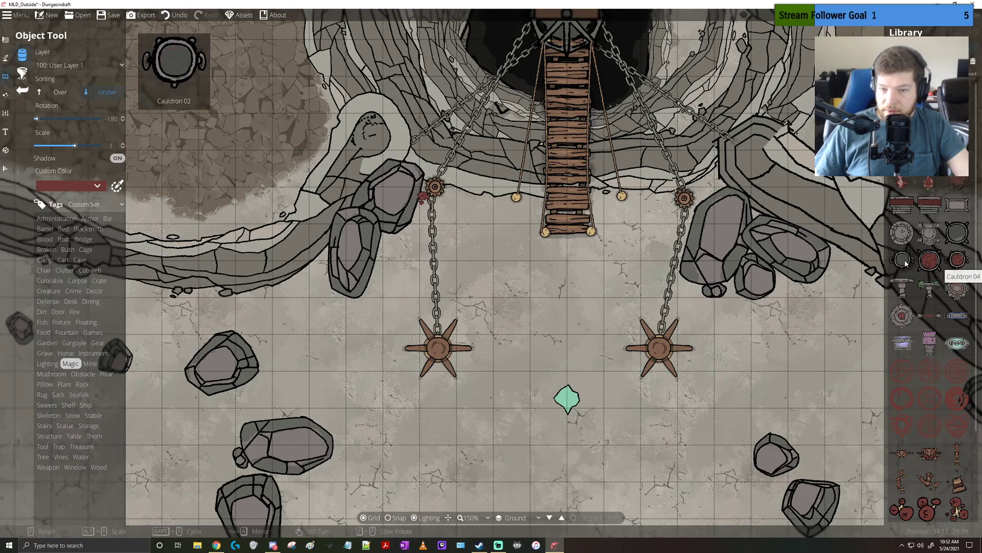
{"action": "left_click", "coordinate": [961, 236]}
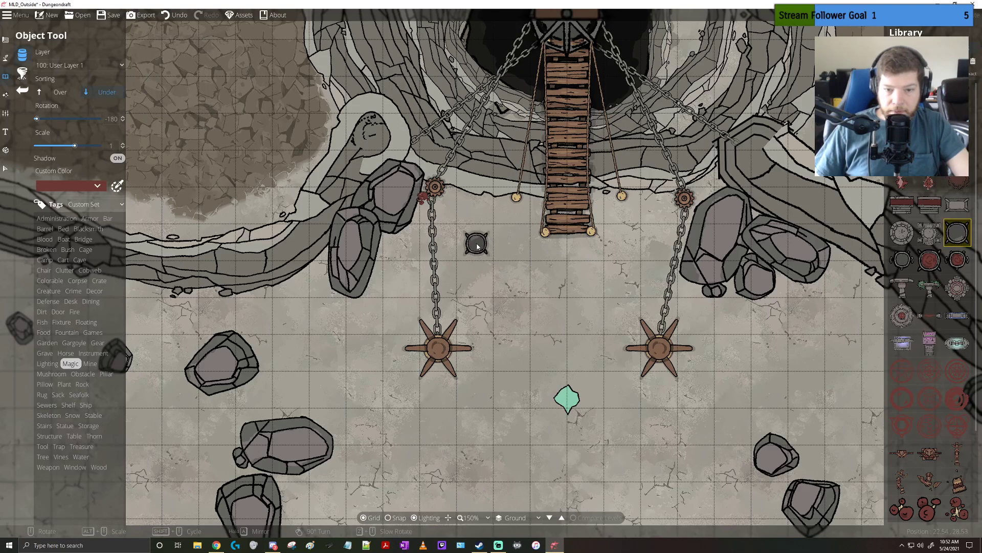
{"action": "left_click", "coordinate": [477, 246]}
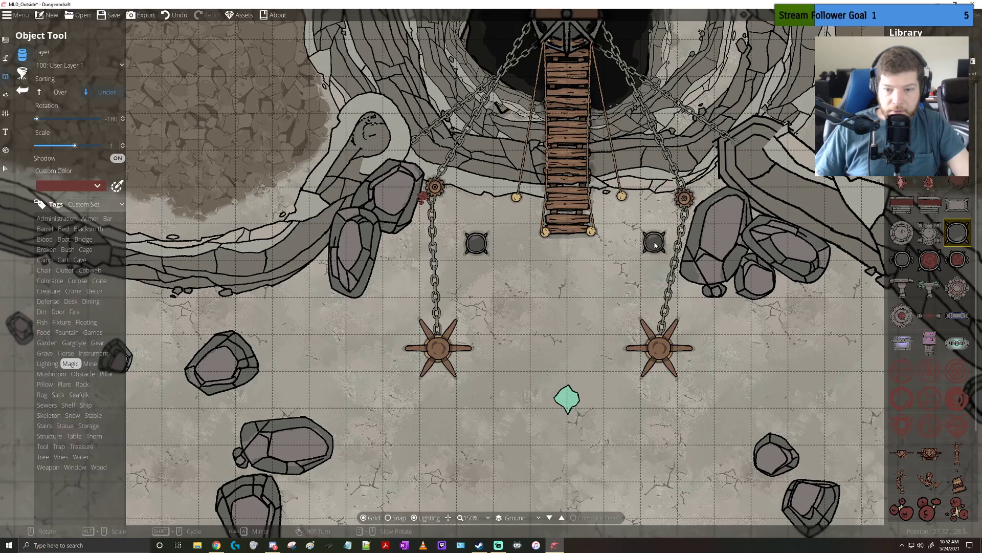
{"action": "left_click", "coordinate": [653, 245]}
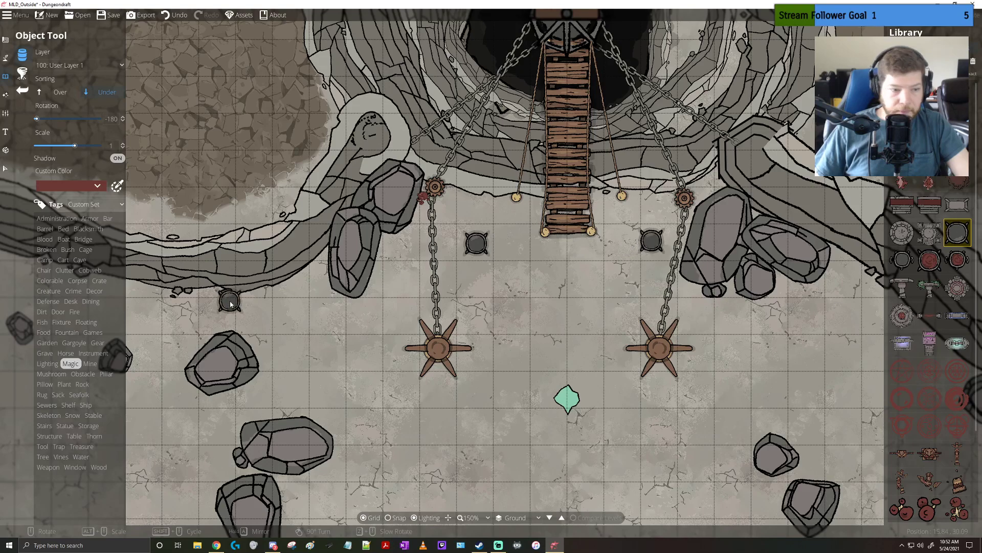
Place Campfire 07 from the Lighting assets inside each of the two cauldrons, with the sorting set to Over and the scale at 0.4
{"action": "left_click", "coordinate": [75, 311]}
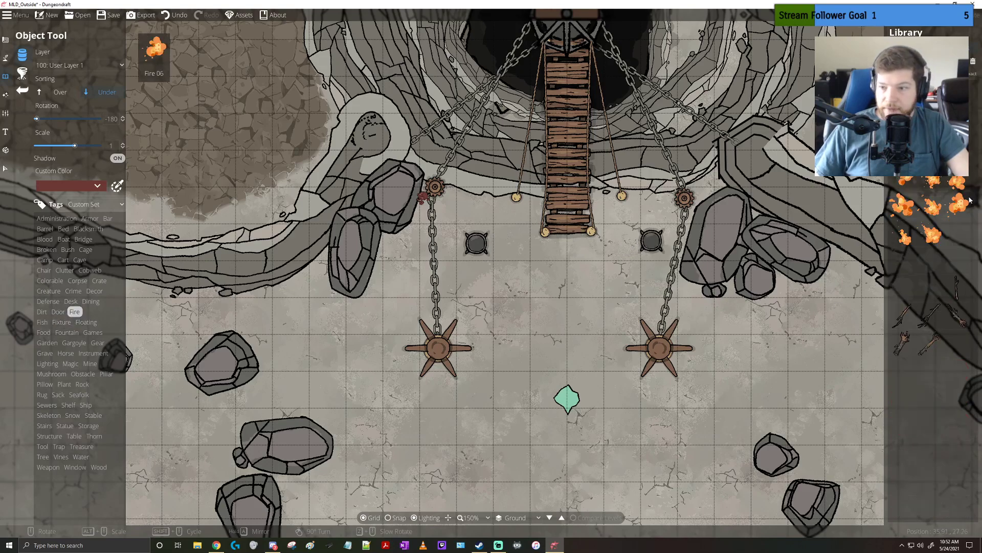
{"action": "left_click", "coordinate": [902, 205]}
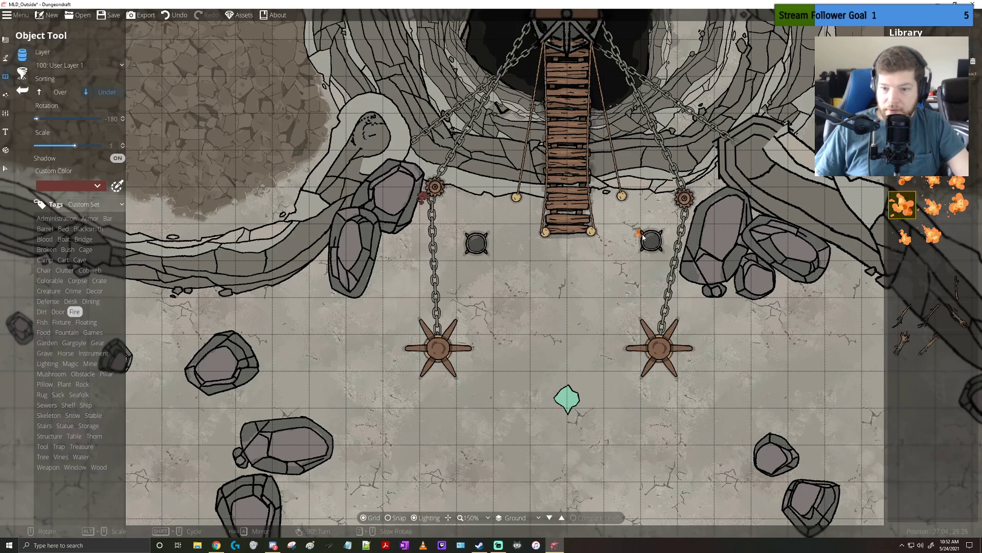
{"action": "scroll", "coordinate": [669, 251], "scroll_direction": "up", "scroll_amount": 5}
{"action": "left_click", "coordinate": [60, 92]}
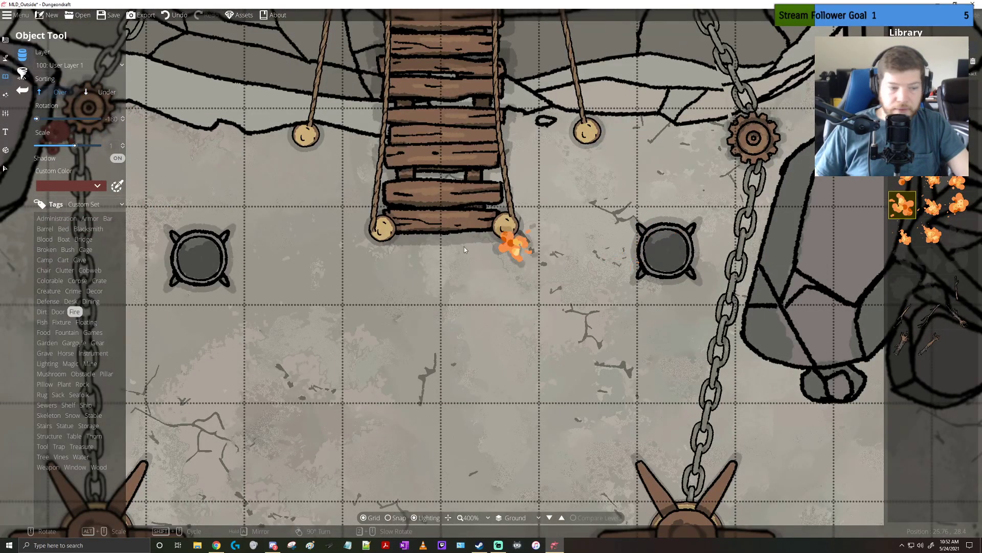
{"action": "left_click", "coordinate": [47, 364]}
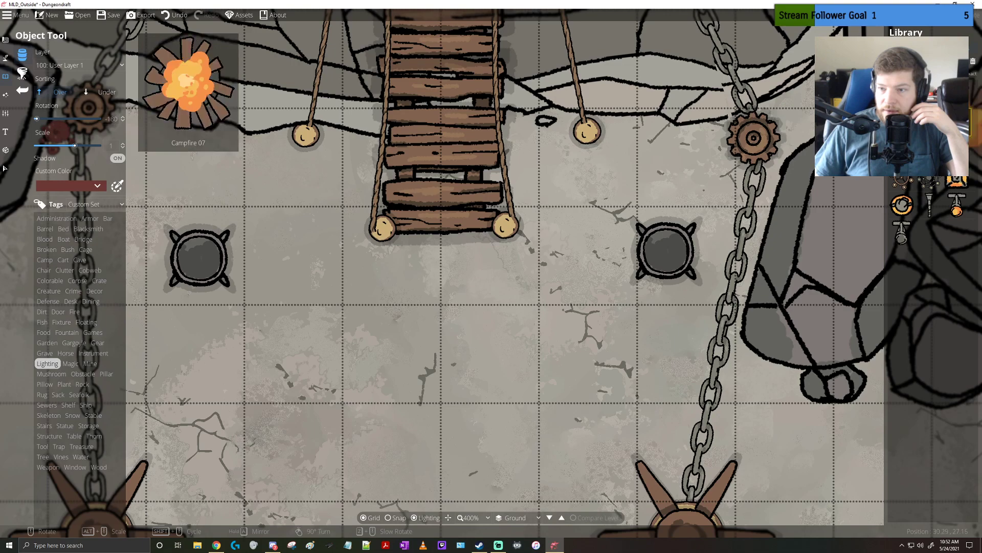
{"action": "scroll", "coordinate": [662, 251], "scroll_direction": "down", "scroll_amount": 6}
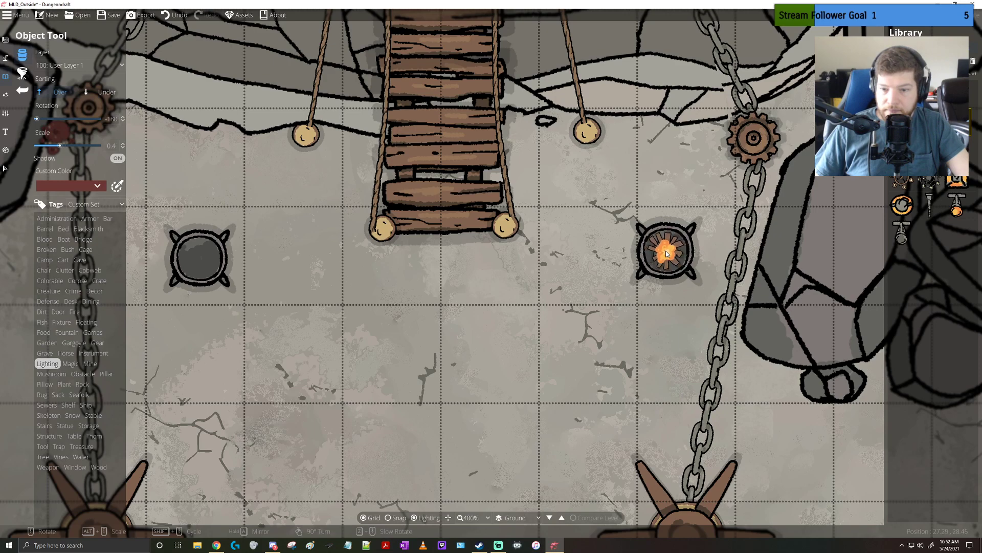
{"action": "scroll", "coordinate": [666, 253], "scroll_direction": "down", "scroll_amount": 1}
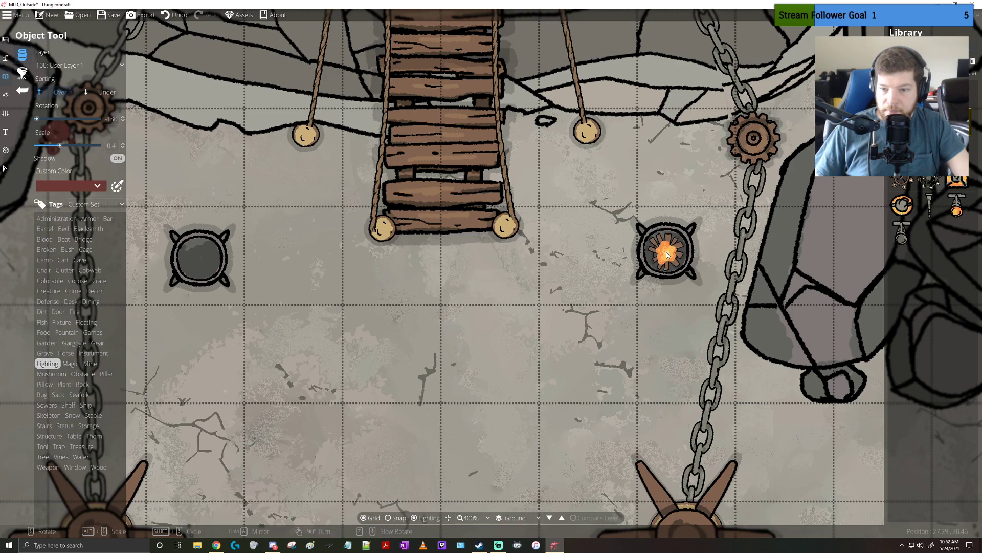
{"action": "scroll", "coordinate": [667, 253], "scroll_direction": "down", "scroll_amount": 5}
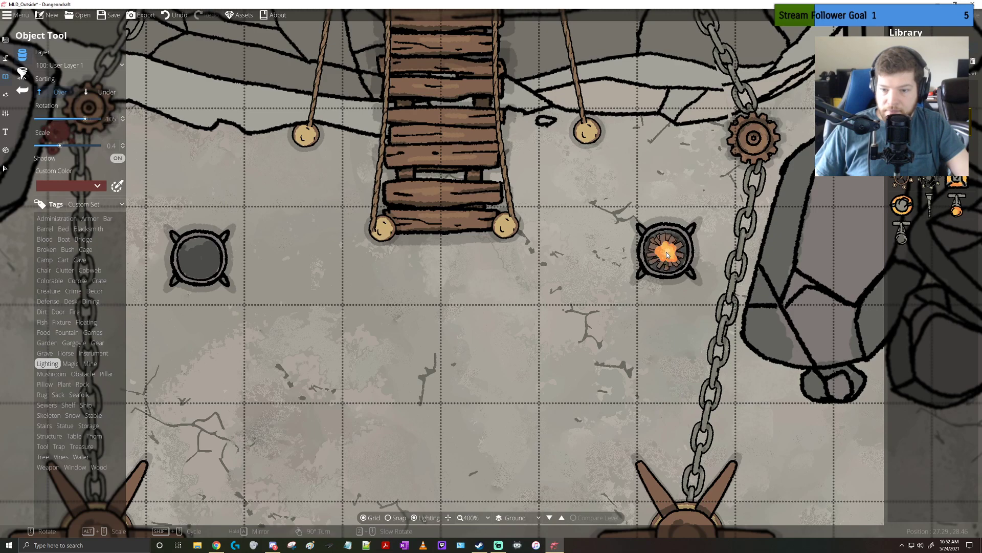
{"action": "left_click", "coordinate": [667, 253]}
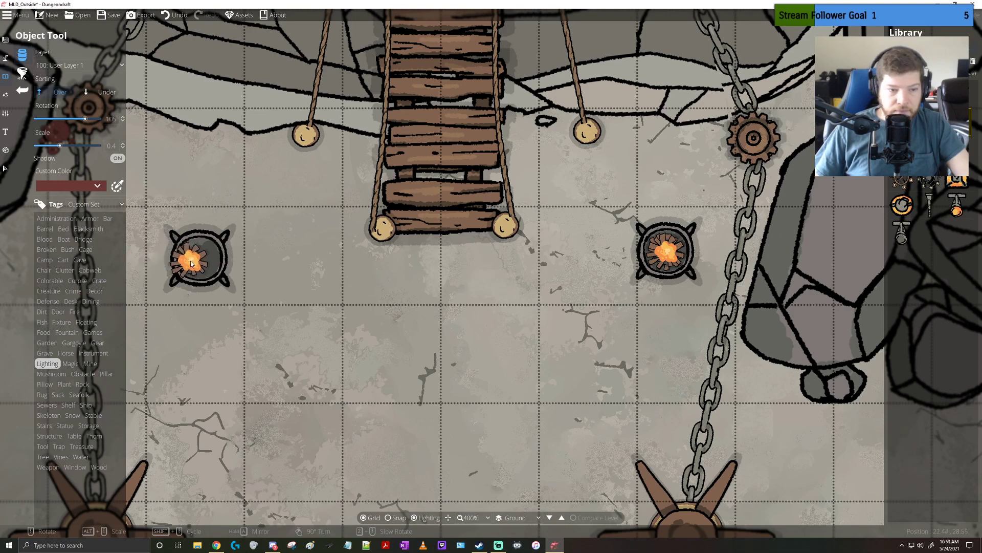
{"action": "scroll", "coordinate": [200, 262], "scroll_direction": "down", "scroll_amount": 9}
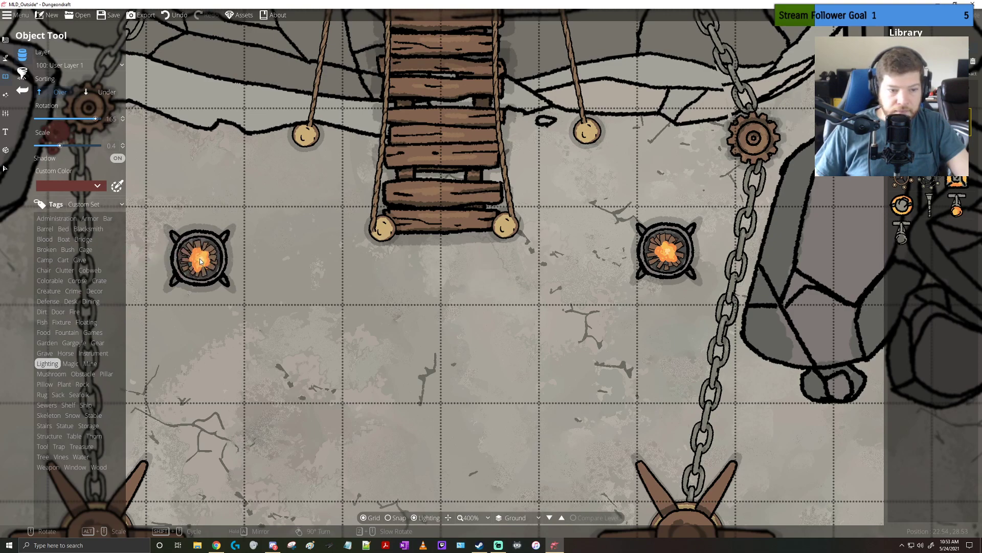
{"action": "left_click", "coordinate": [200, 262]}
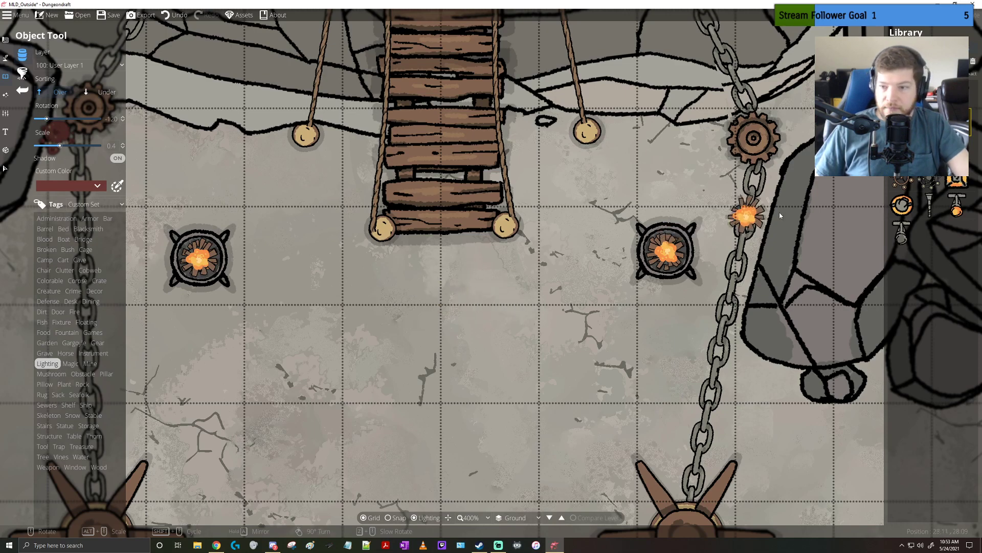
Add a small flame from the Fire assets over the campfire in each cauldron at scale 0.4, using different flame variants
{"action": "left_click", "coordinate": [75, 312]}
{"action": "left_click", "coordinate": [908, 177]}
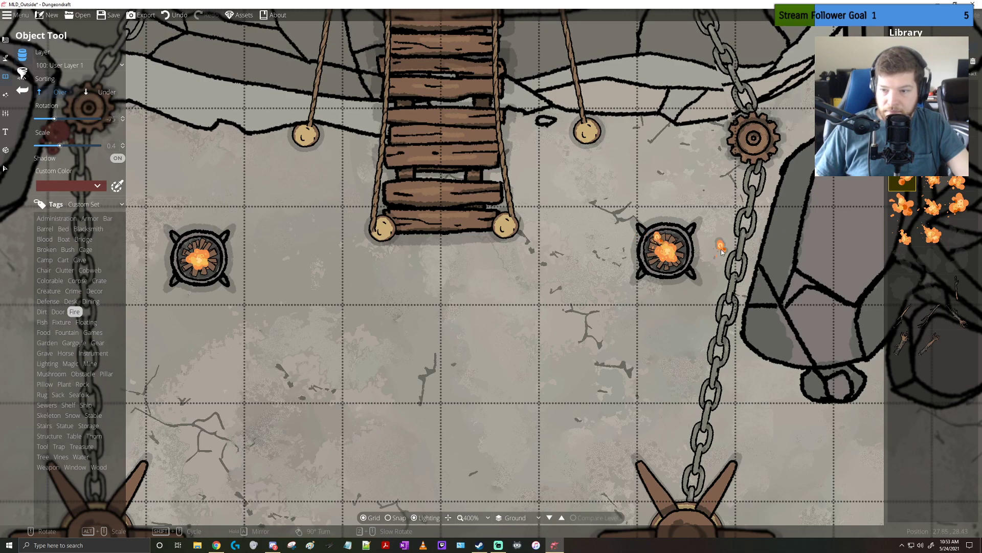
{"action": "left_click", "coordinate": [940, 188]}
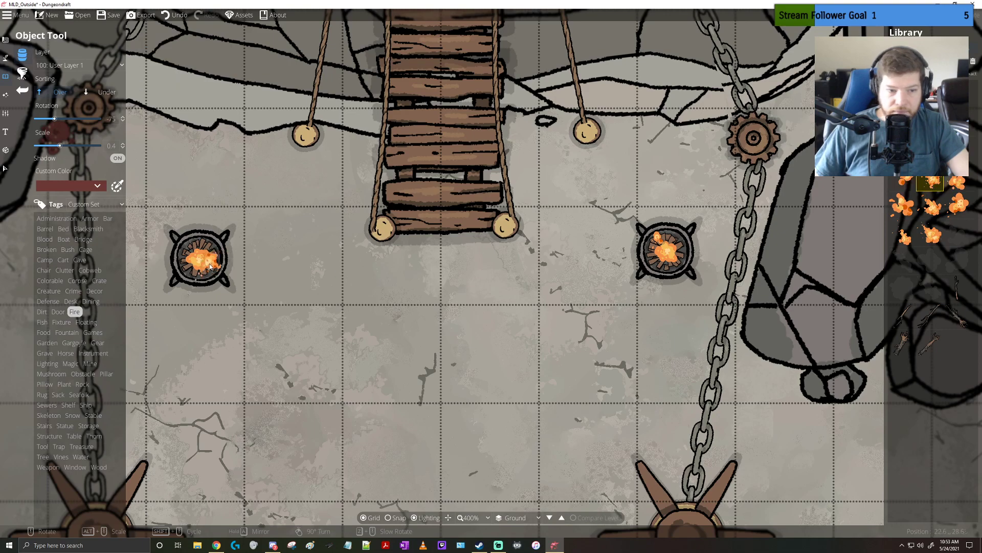
{"action": "scroll", "coordinate": [205, 261], "scroll_direction": "down", "scroll_amount": 1}
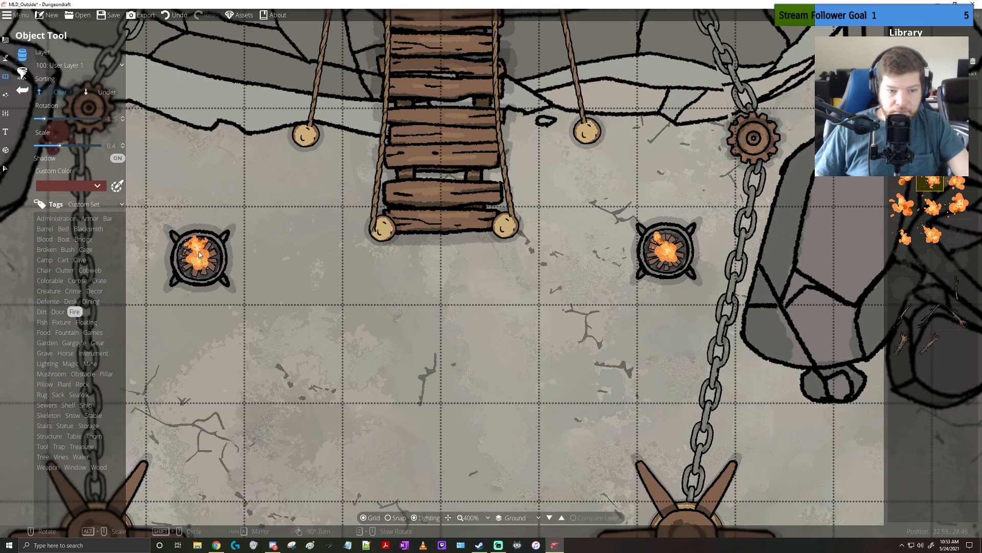
{"action": "left_click", "coordinate": [199, 253]}
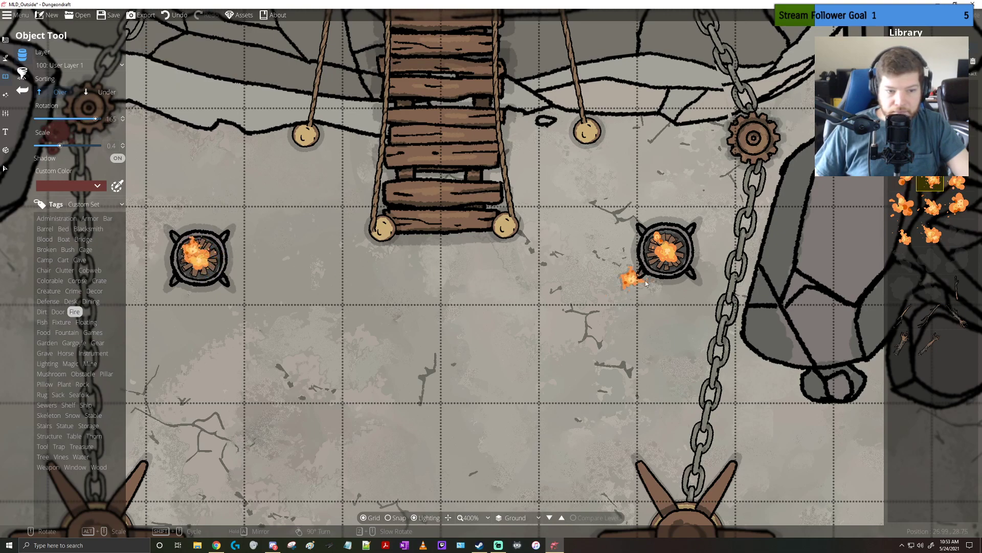
Fit a smaller flame from the Fire assets over the eastern cauldron's campfire at scale 0.2
{"action": "left_click", "coordinate": [902, 233]}
{"action": "scroll", "coordinate": [665, 269], "scroll_direction": "up", "scroll_amount": 9}
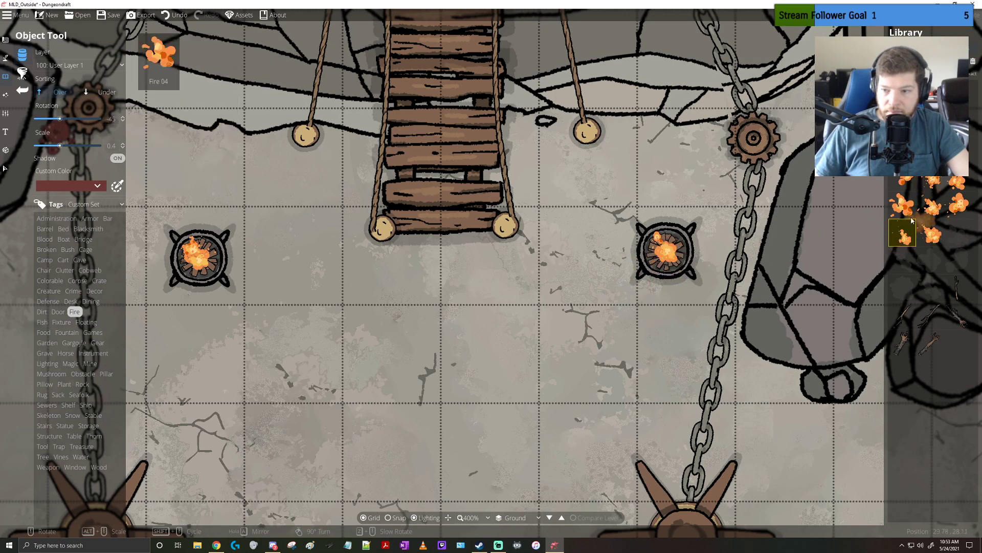
{"action": "left_click", "coordinate": [931, 233]}
{"action": "scroll", "coordinate": [673, 258], "scroll_direction": "up", "scroll_amount": 1}
{"action": "scroll", "coordinate": [672, 257], "scroll_direction": "down", "scroll_amount": 3}
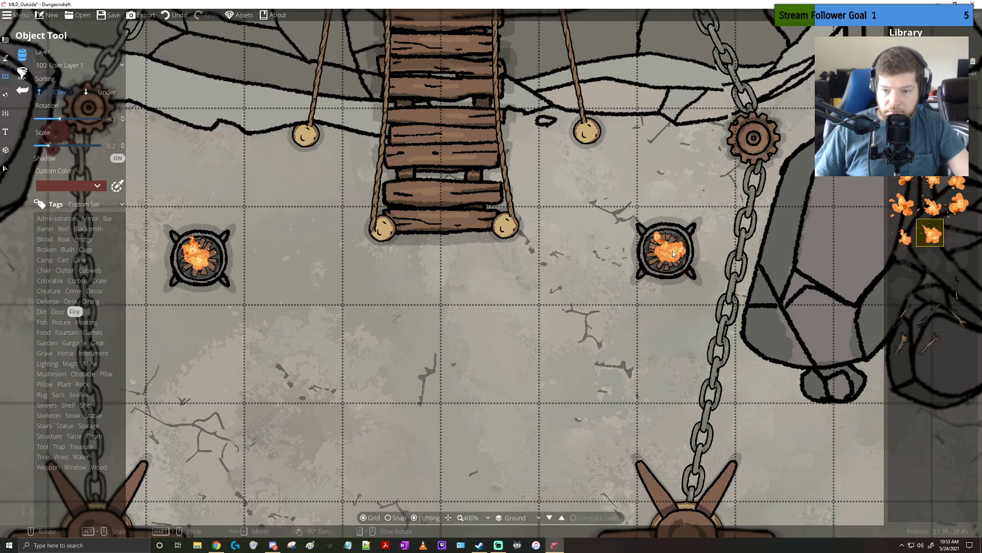
{"action": "scroll", "coordinate": [665, 265], "scroll_direction": "up", "scroll_amount": 1}
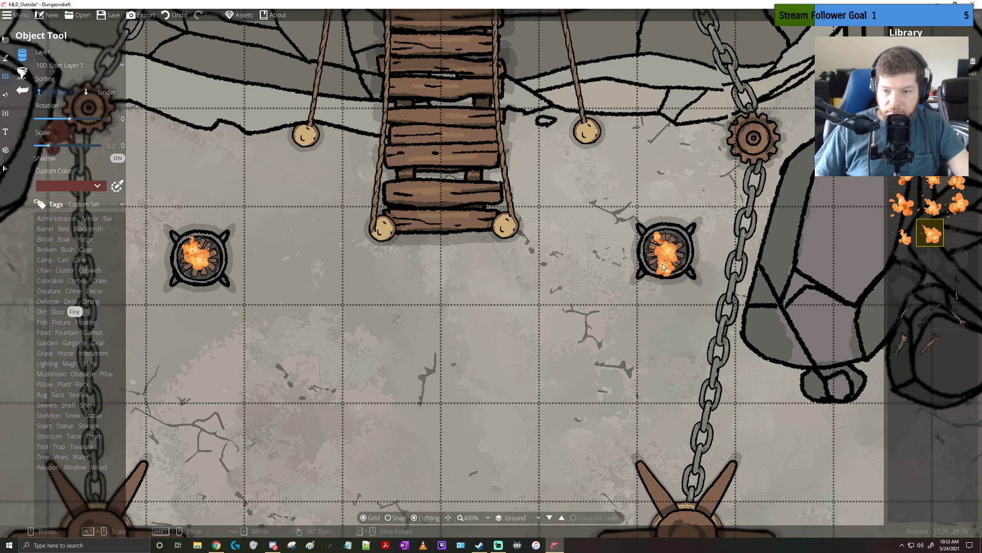
{"action": "left_click", "coordinate": [901, 208]}
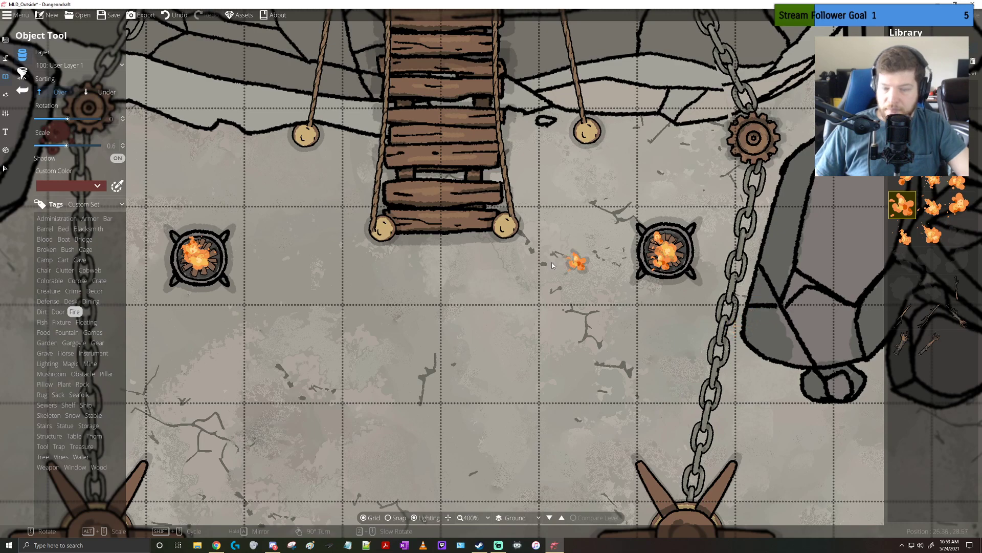
Place a warm yellow light with the small, tight-core style on each of the two cauldrons
{"action": "scroll", "coordinate": [515, 267], "scroll_direction": "down", "scroll_amount": 3}
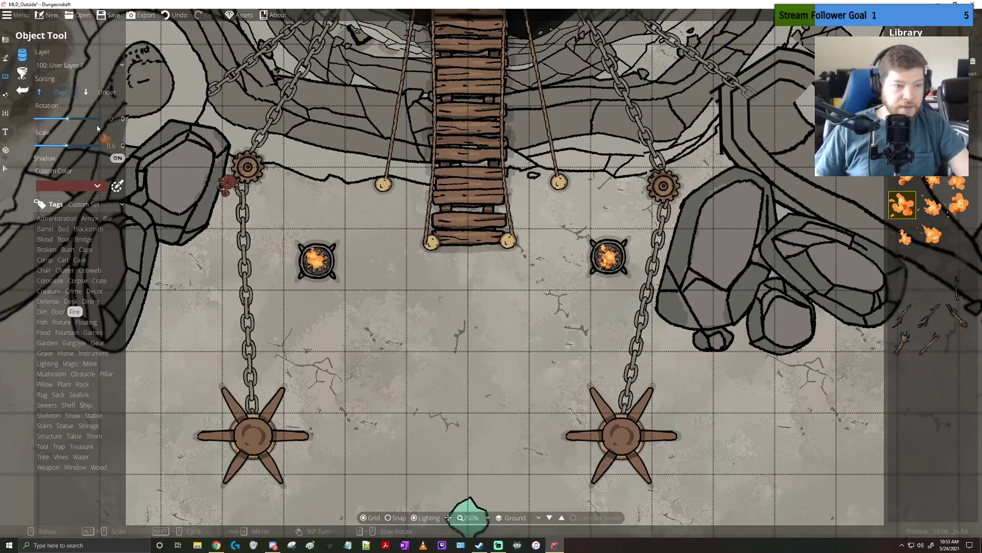
{"action": "left_click", "coordinate": [6, 95]}
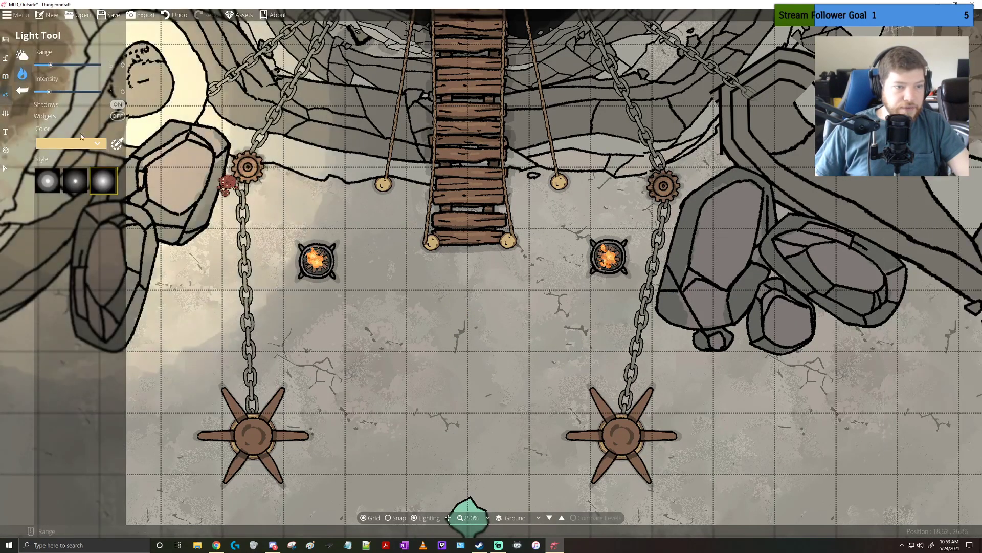
{"action": "left_click", "coordinate": [80, 186]}
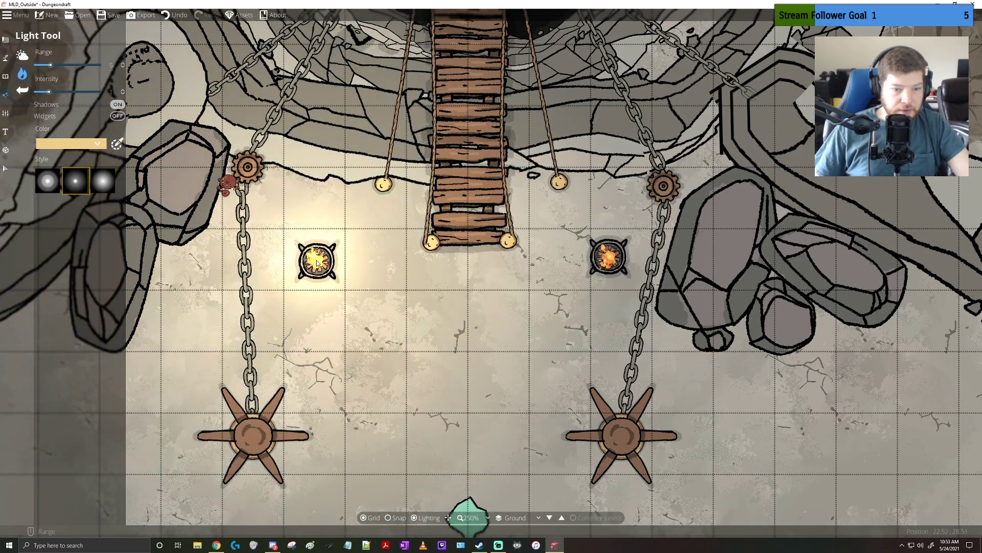
{"action": "left_click", "coordinate": [611, 257]}
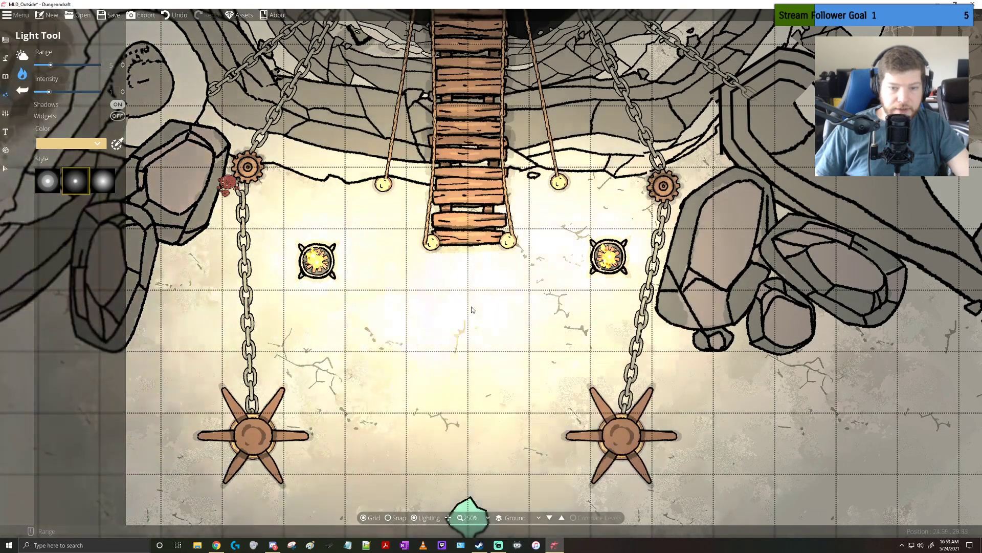
Add broad, soft-style light over the cauldrons with a range of 10.1 and an intensity of 0.5
{"action": "scroll", "coordinate": [611, 260], "scroll_direction": "down", "scroll_amount": 6}
{"action": "scroll", "coordinate": [489, 344], "scroll_direction": "up", "scroll_amount": 5}
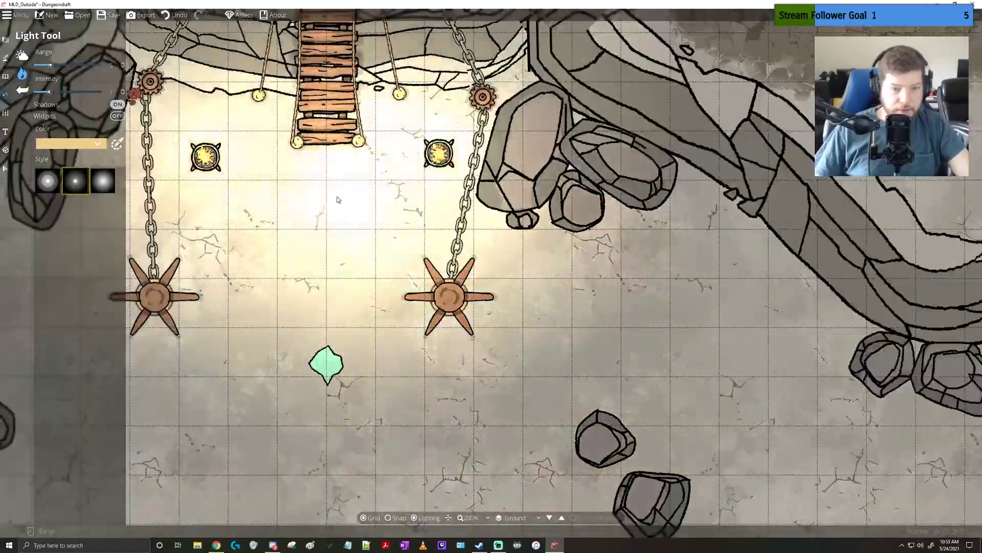
{"action": "left_click_drag", "start_coordinate": [338, 200], "coordinate": [423, 265]}
{"action": "left_click", "coordinate": [103, 180]}
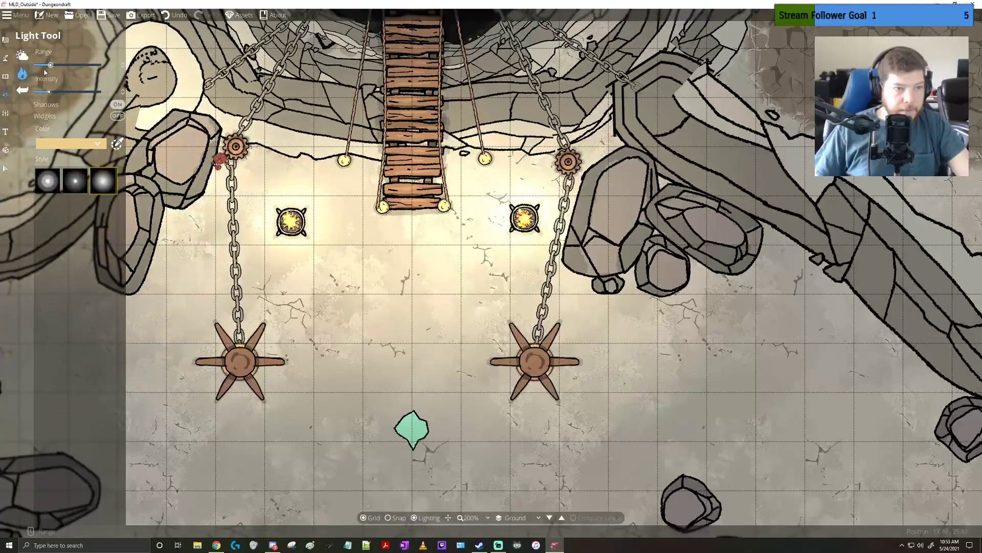
{"action": "left_click_drag", "start_coordinate": [48, 91], "coordinate": [69, 67]}
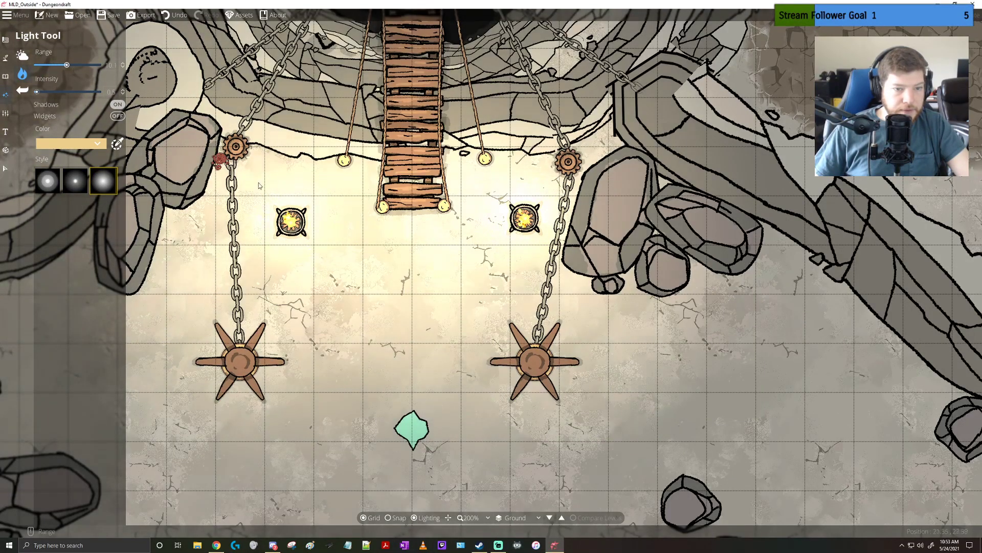
{"action": "left_click", "coordinate": [541, 228]}
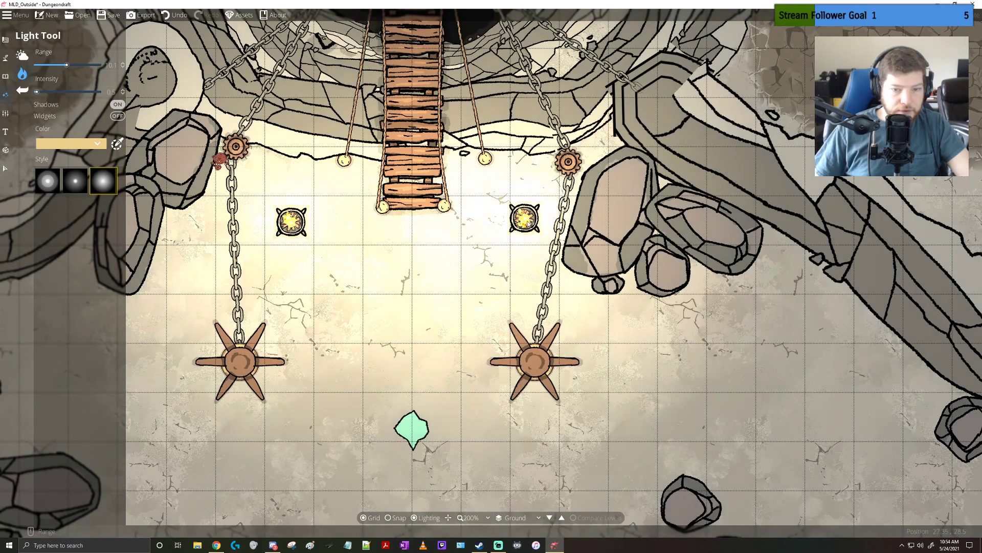
Darken the map's ambient light to the dark grey 524f4f
{"action": "scroll", "coordinate": [525, 219], "scroll_direction": "down", "scroll_amount": 5}
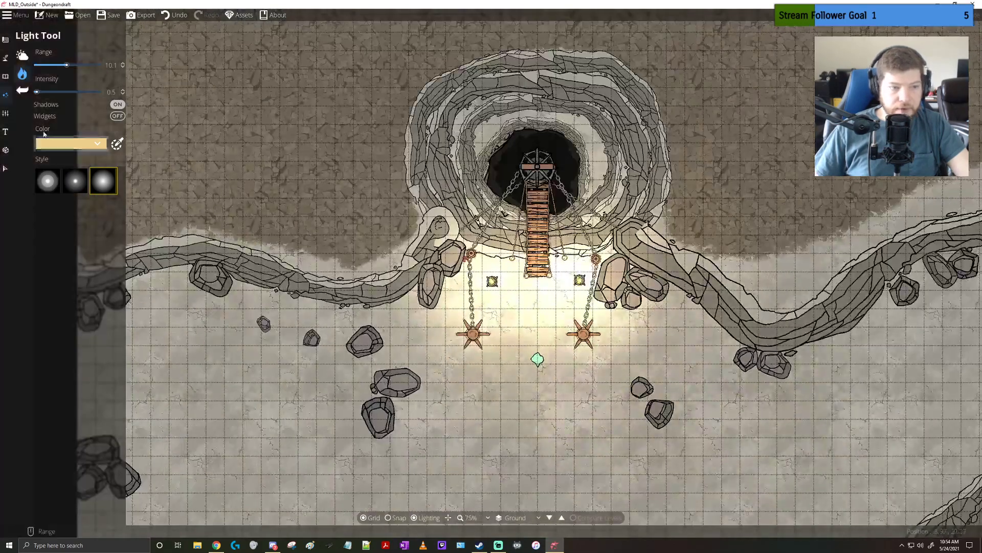
{"action": "left_click", "coordinate": [22, 55]}
{"action": "left_click", "coordinate": [48, 67]}
{"action": "left_click_drag", "start_coordinate": [15, 88], "coordinate": [6, 78]}
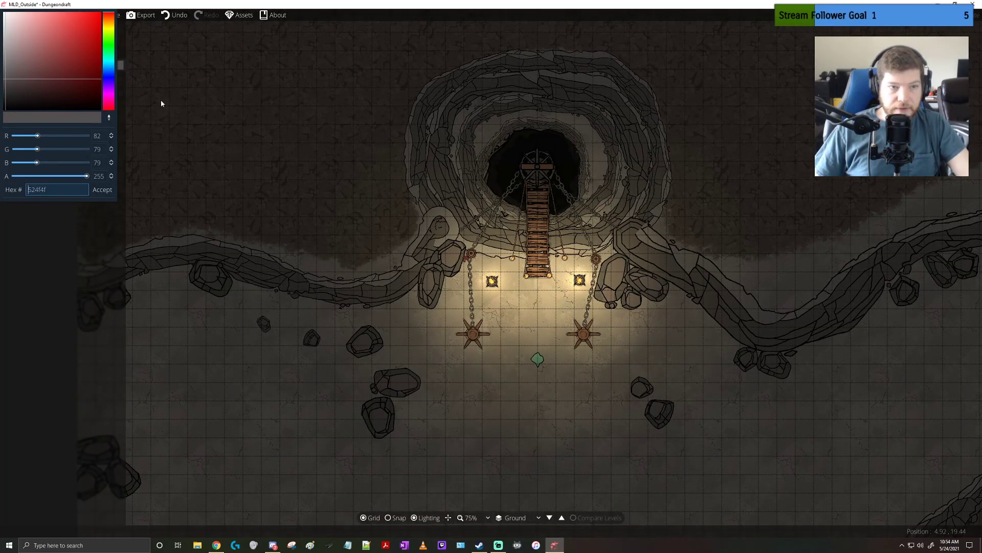
{"action": "left_click", "coordinate": [302, 234]}
{"action": "scroll", "coordinate": [574, 323], "scroll_direction": "up", "scroll_amount": 5}
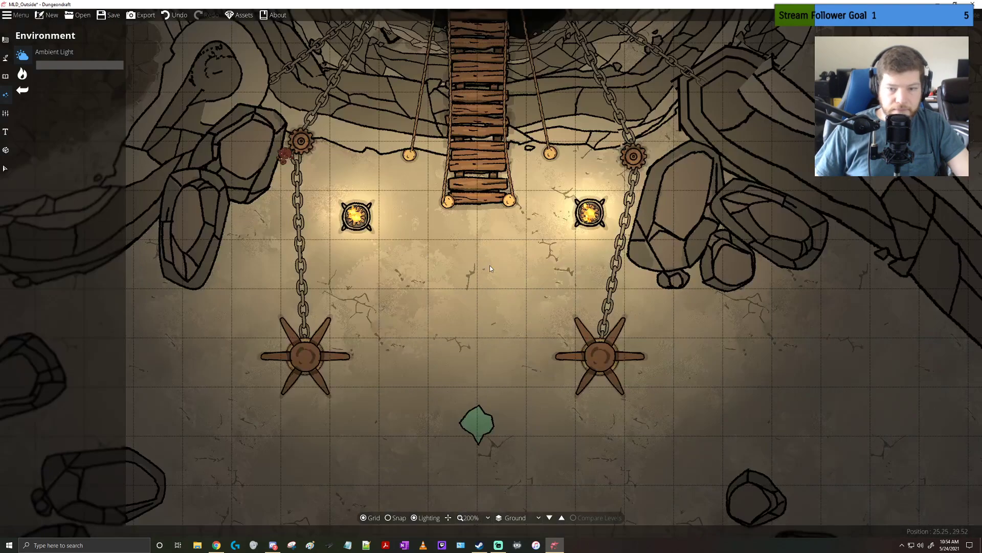
Erase the small teal water patch south of the capstans with the Water Brush
{"action": "left_click", "coordinate": [5, 58]}
{"action": "left_click", "coordinate": [22, 73]}
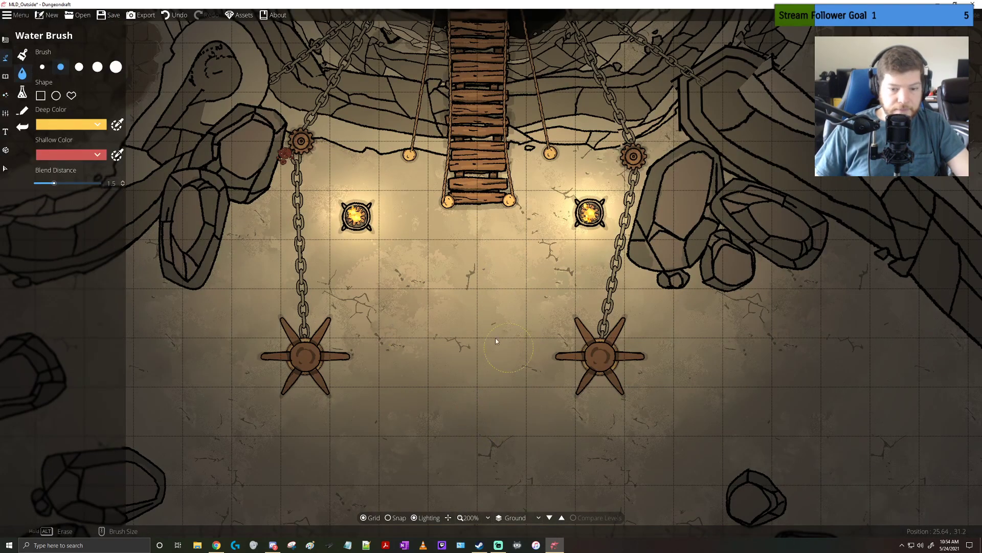
{"action": "left_click_drag", "start_coordinate": [439, 284], "coordinate": [462, 317]}
{"action": "scroll", "coordinate": [488, 320], "scroll_direction": "down", "scroll_amount": 5}
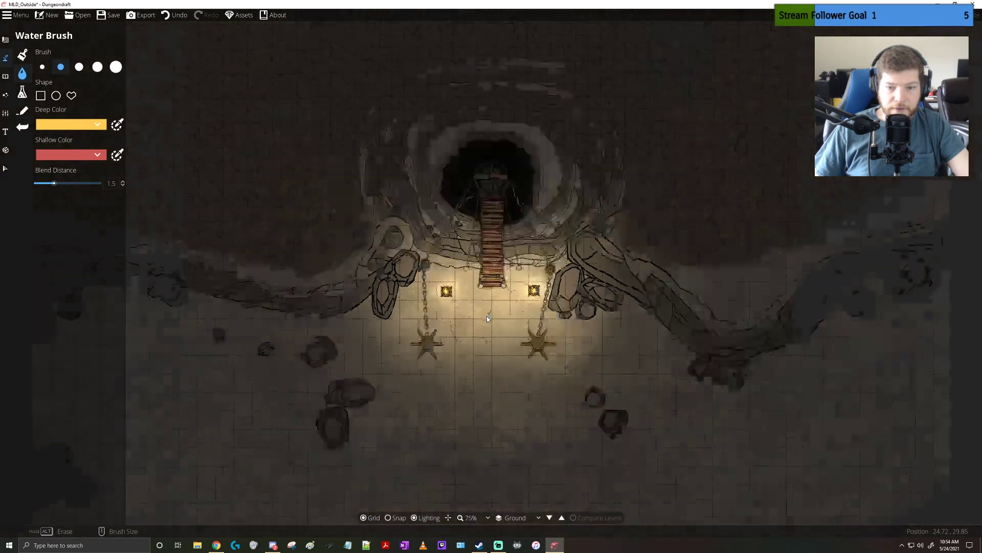
{"action": "left_click_drag", "start_coordinate": [503, 377], "coordinate": [492, 304]}
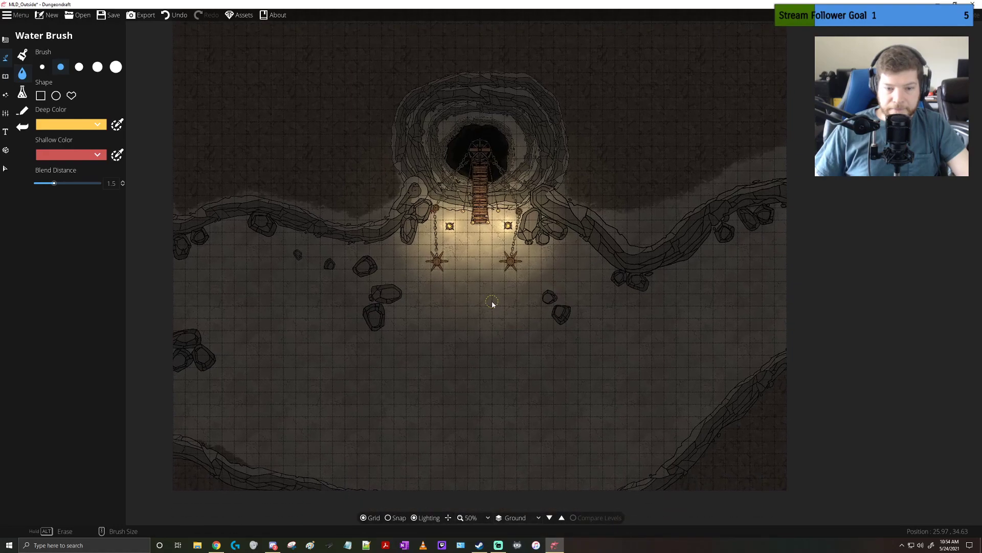
Copy the western cauldron together with its fire and paste the copy onto the open ground south of the capstans
{"action": "left_click", "coordinate": [6, 170]}
{"action": "scroll", "coordinate": [443, 261], "scroll_direction": "up", "scroll_amount": 5}
{"action": "left_click", "coordinate": [461, 180]}
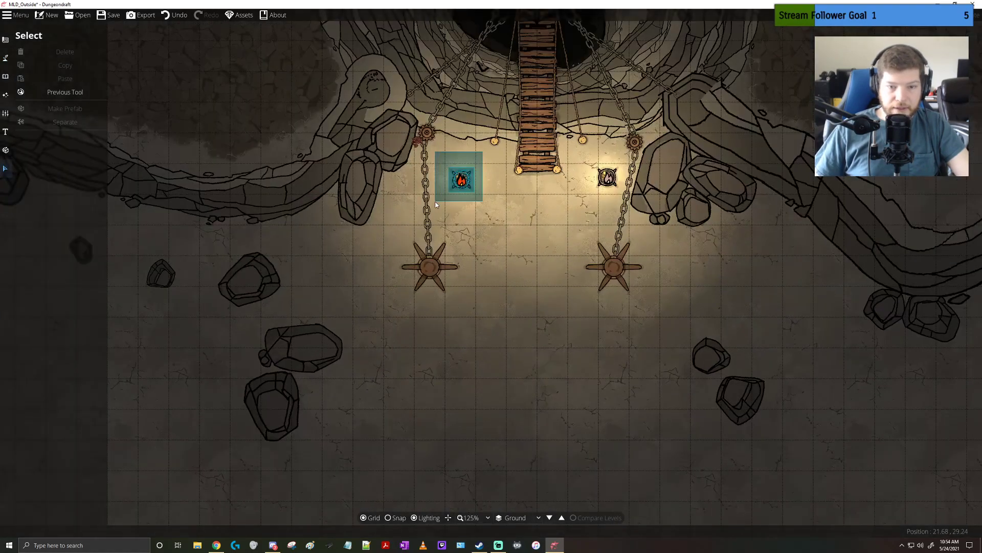
{"action": "key", "text": "ctrl+c"}
{"action": "left_click_drag", "start_coordinate": [485, 348], "coordinate": [468, 277]}
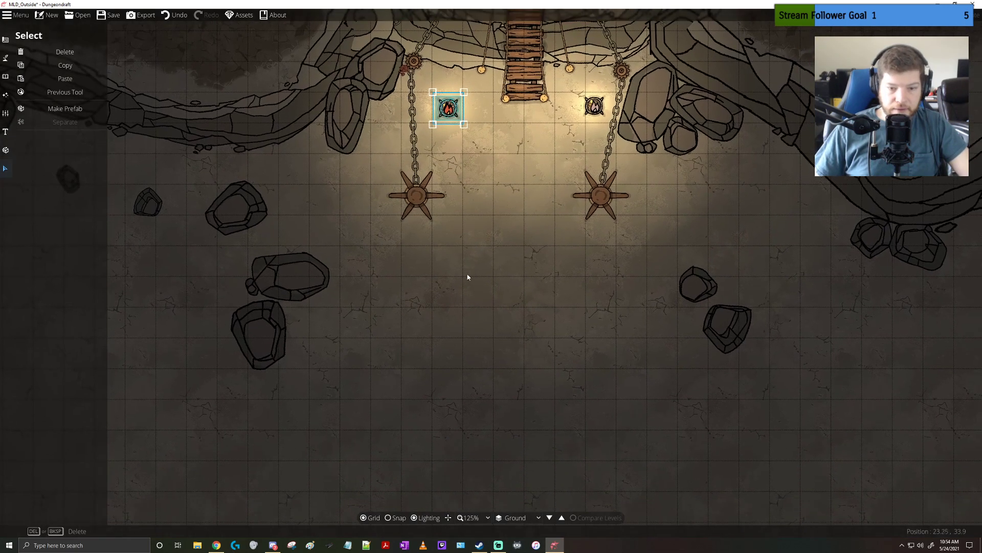
{"action": "left_click", "coordinate": [450, 296]}
{"action": "key", "text": "ctrl+v"}
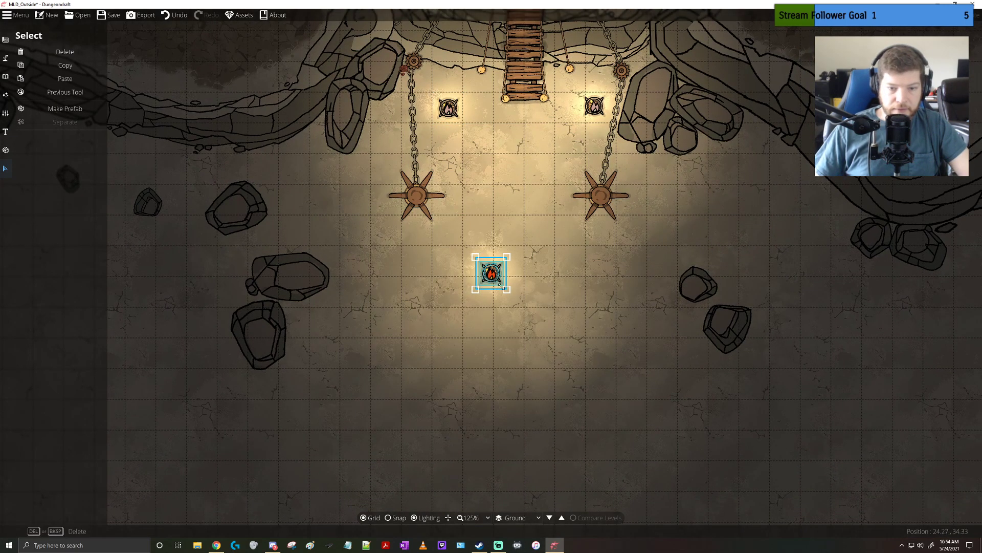
Move the pasted cauldron just west of the eastern rock pair and paste another lit cauldron opposite it, beside the western rocks
{"action": "left_click_drag", "start_coordinate": [498, 278], "coordinate": [634, 295]}
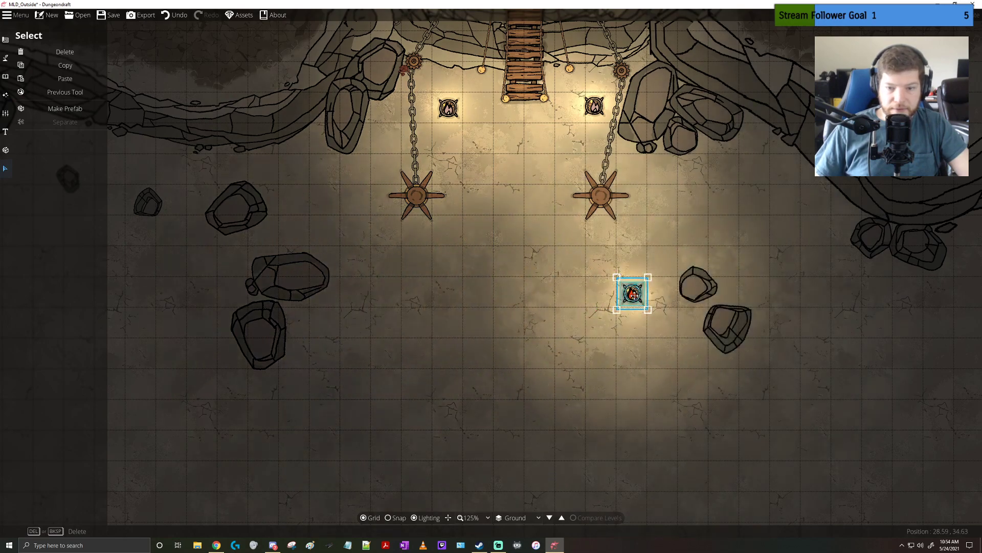
{"action": "left_click_drag", "start_coordinate": [561, 82], "coordinate": [611, 130]}
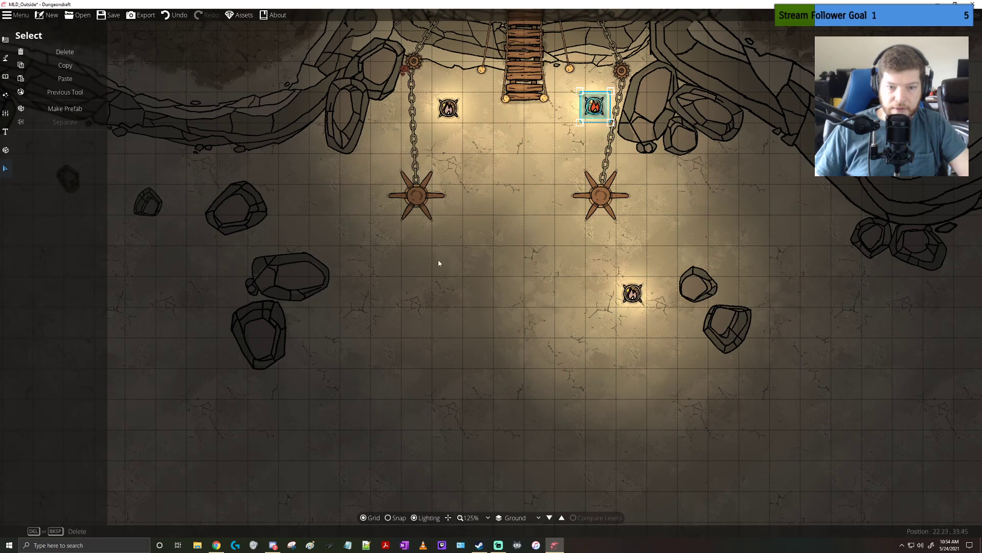
{"action": "left_click", "coordinate": [429, 295]}
{"action": "key", "text": "ctrl+v"}
{"action": "left_click_drag", "start_coordinate": [490, 275], "coordinate": [412, 295]}
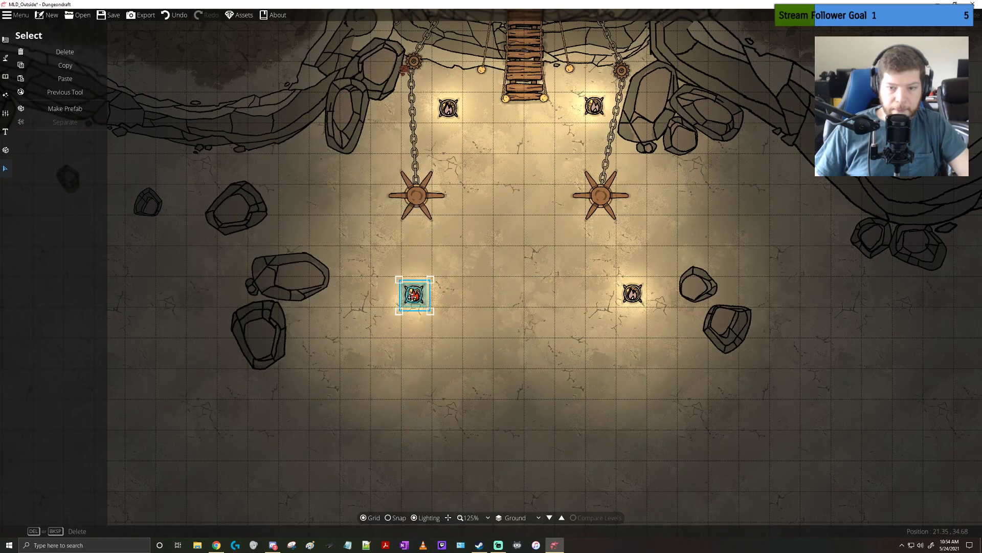
{"action": "left_click_drag", "start_coordinate": [533, 353], "coordinate": [542, 243]}
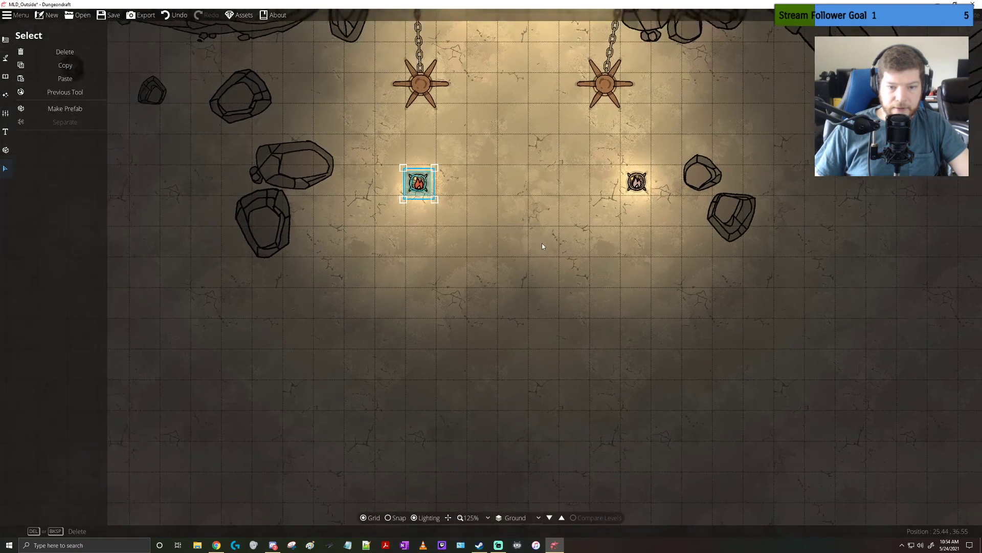
{"action": "scroll", "coordinate": [542, 247], "scroll_direction": "down", "scroll_amount": 2}
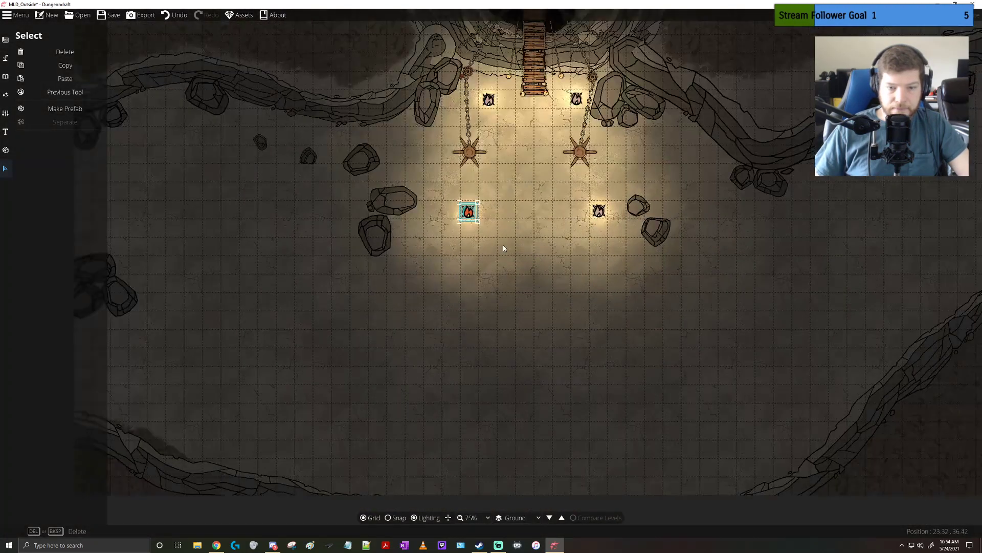
Paste another lit cauldron with its fire kept together and place it on the open ground just south of the western rock pair
{"action": "left_click", "coordinate": [502, 247]}
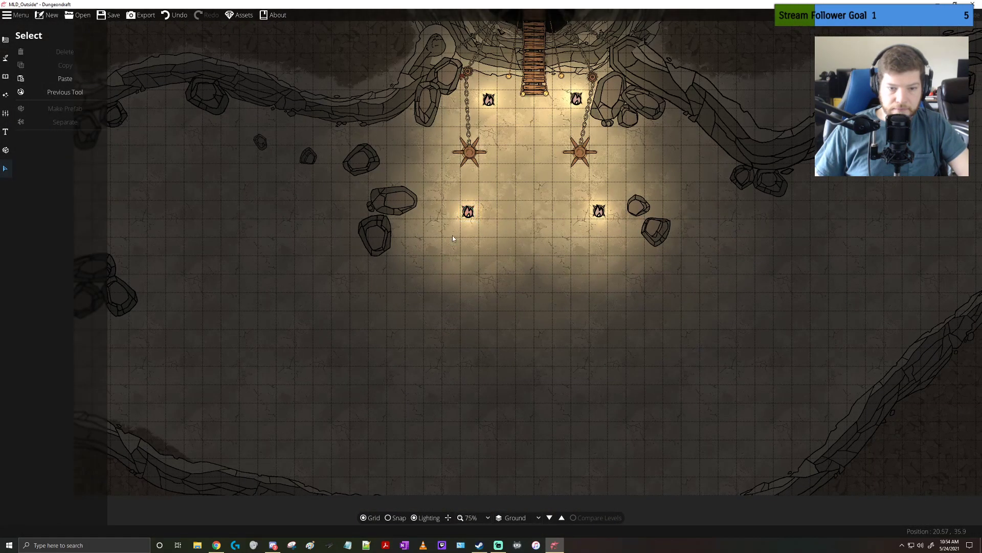
{"action": "key", "text": "ctrl+v"}
{"action": "left_click_drag", "start_coordinate": [500, 282], "coordinate": [466, 281]}
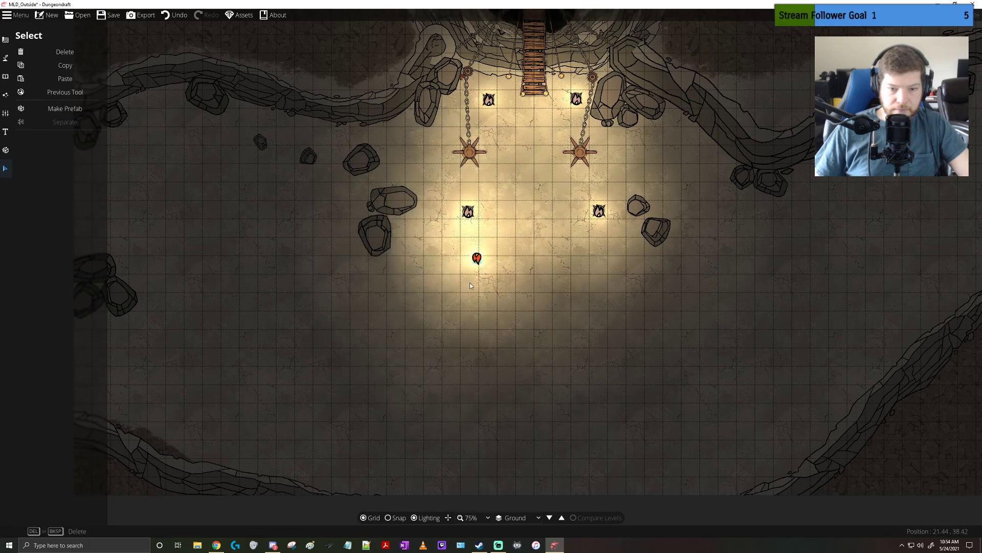
{"action": "key", "text": "ctrl+z"}
{"action": "left_click", "coordinate": [486, 284]}
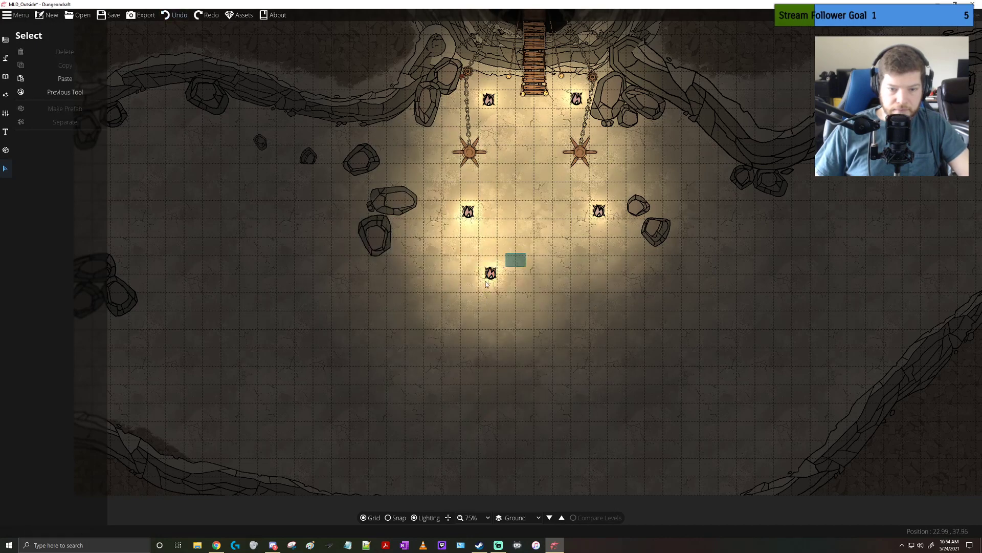
{"action": "left_click", "coordinate": [486, 284]}
{"action": "scroll", "coordinate": [495, 275], "scroll_direction": "down", "scroll_amount": 6}
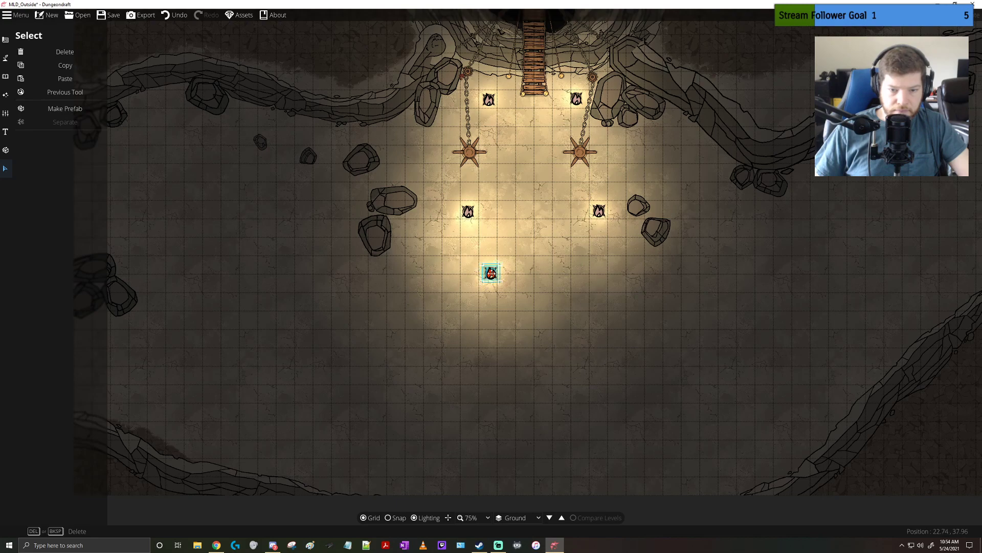
{"action": "left_click_drag", "start_coordinate": [493, 274], "coordinate": [396, 285]}
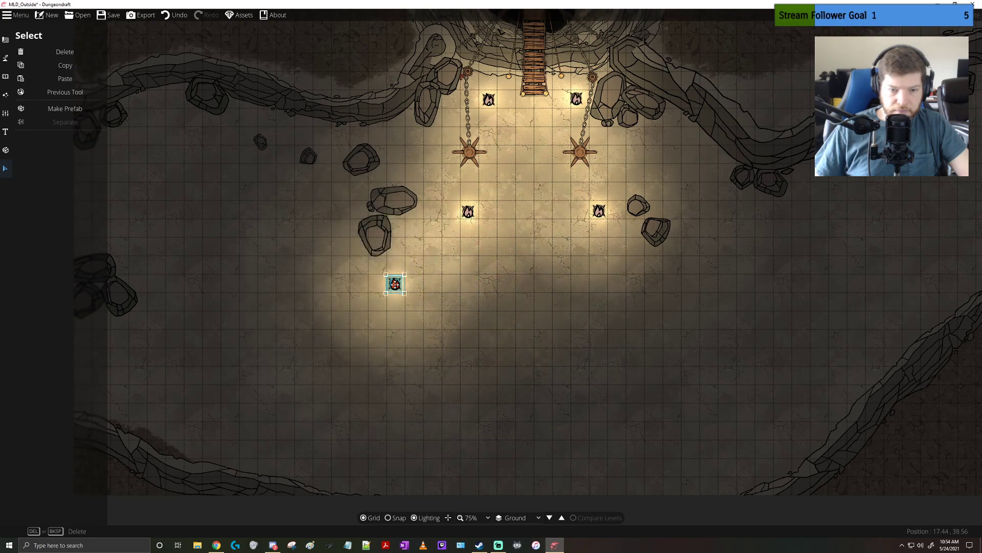
Paste one more lit cauldron and place it south of the eastern rock pair, mirroring the southwestern cauldron
{"action": "left_click", "coordinate": [578, 259]}
{"action": "left_click", "coordinate": [600, 210]}
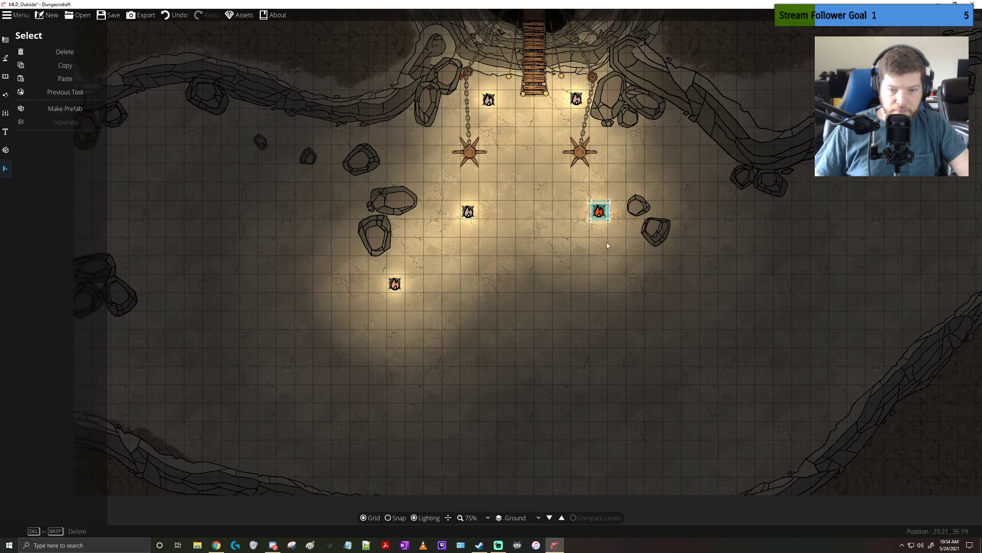
{"action": "key", "text": "ctrl+v"}
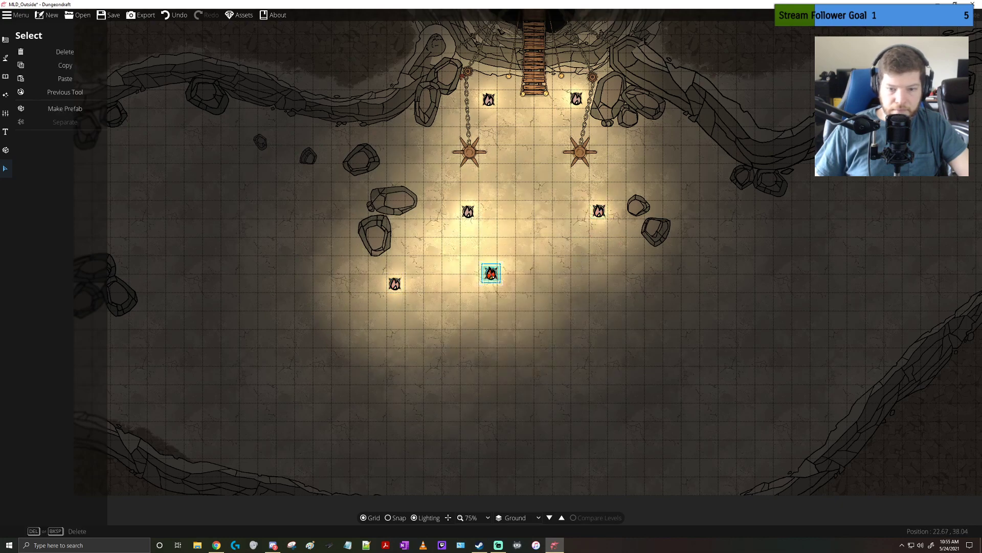
{"action": "scroll", "coordinate": [492, 275], "scroll_direction": "up", "scroll_amount": 3}
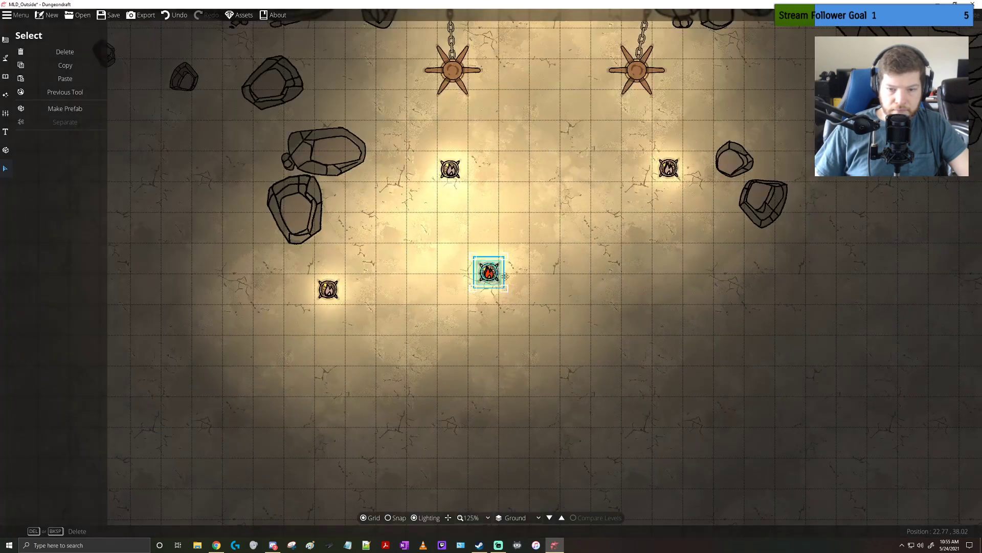
{"action": "left_click_drag", "start_coordinate": [491, 275], "coordinate": [794, 292]}
{"action": "left_click", "coordinate": [651, 278]}
{"action": "scroll", "coordinate": [652, 278], "scroll_direction": "down", "scroll_amount": 5}
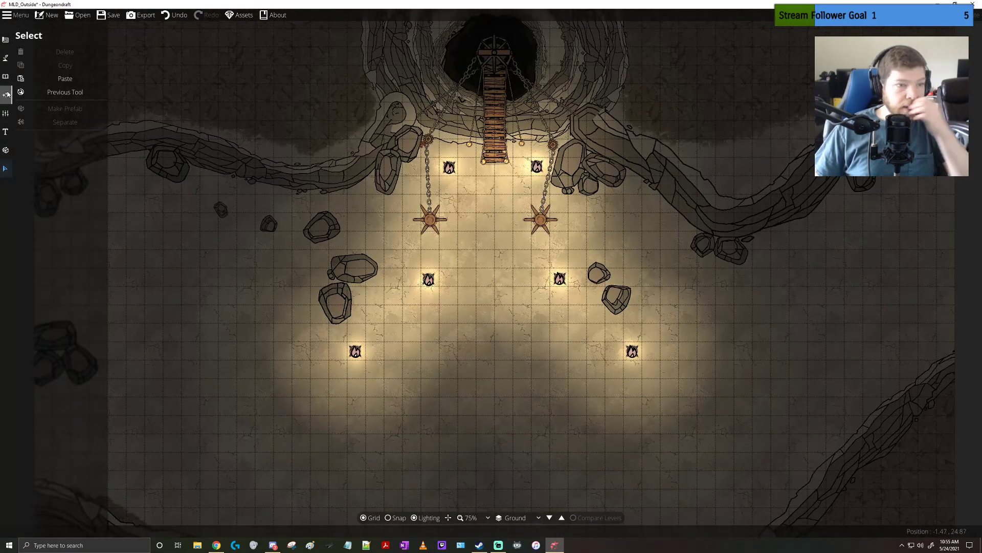
Try painting a long strip of dark rubble south from the bridge with the smallest Material Brush, and undo it
{"action": "left_click", "coordinate": [6, 57]}
{"action": "left_click", "coordinate": [44, 93]}
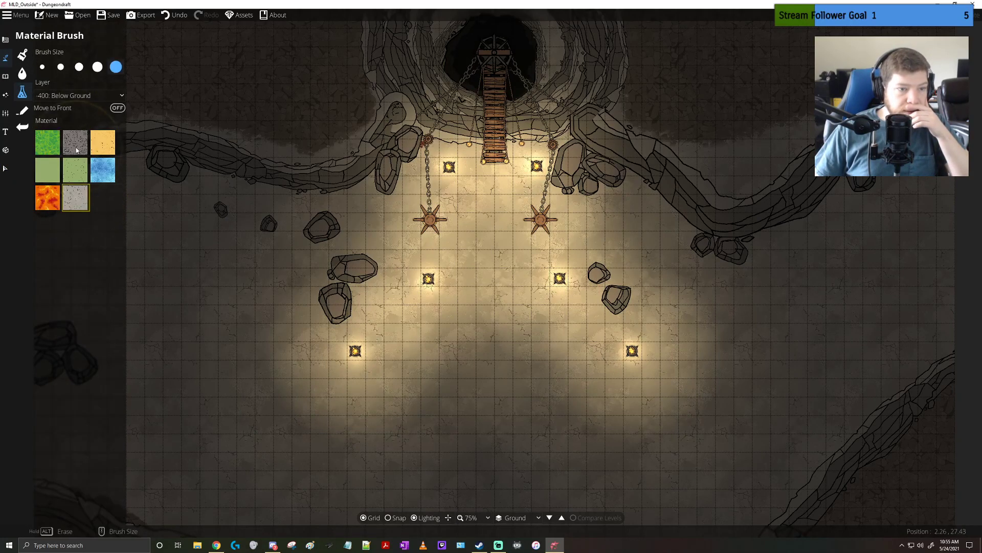
{"action": "left_click", "coordinate": [76, 150]}
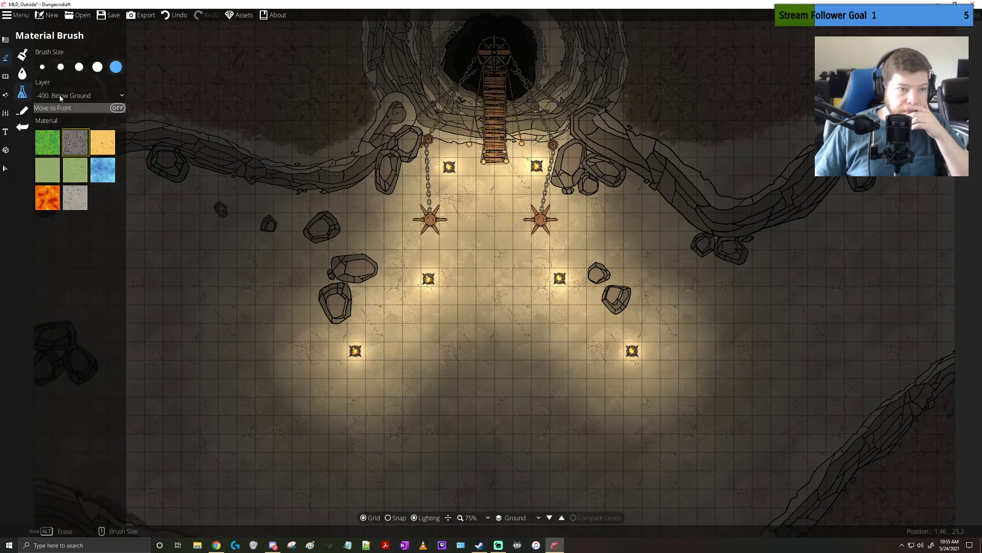
{"action": "left_click", "coordinate": [42, 67]}
{"action": "mouse_move", "coordinate": [493, 170]}
{"action": "left_mouse_down"}
{"action": "mouse_move", "coordinate": [504, 258]}
{"action": "mouse_move", "coordinate": [484, 307]}
{"action": "mouse_move", "coordinate": [486, 343]}
{"action": "left_mouse_up"}
{"action": "scroll", "coordinate": [509, 325], "scroll_direction": "up", "scroll_amount": 3}
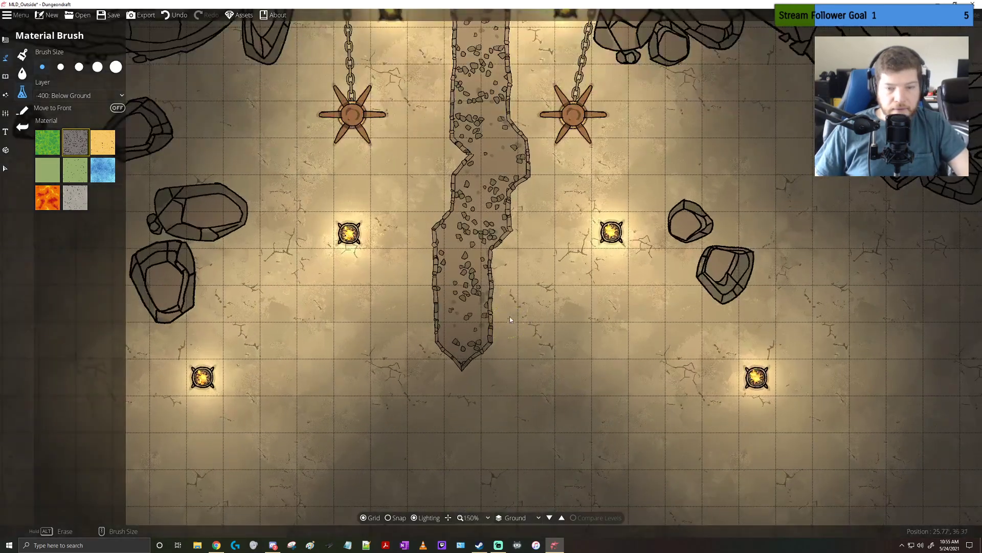
{"action": "key", "text": "ctrl+z"}
Try a short rubble strip at the foot of the bridge on the Below Ground layer, and undo it
{"action": "left_click", "coordinate": [58, 97]}
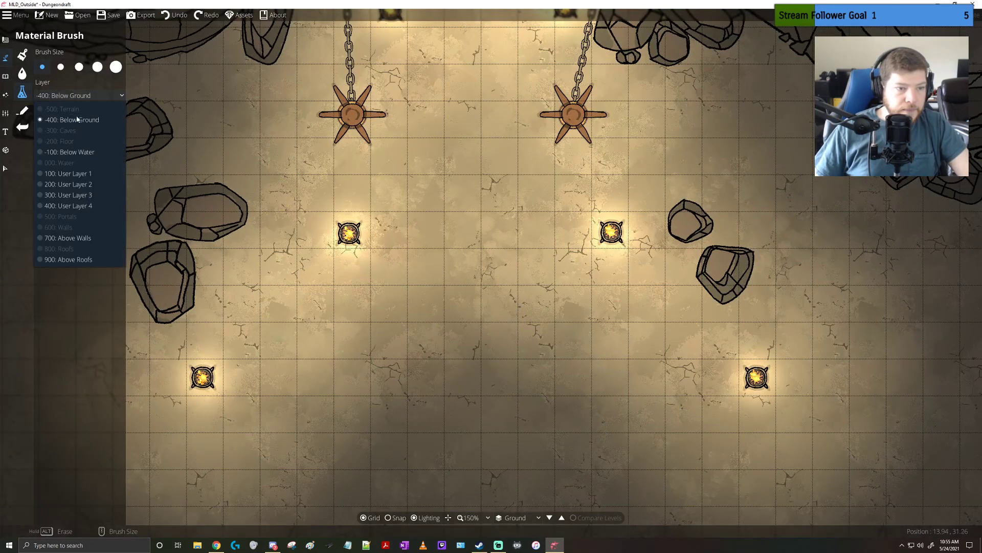
{"action": "left_click", "coordinate": [480, 131]}
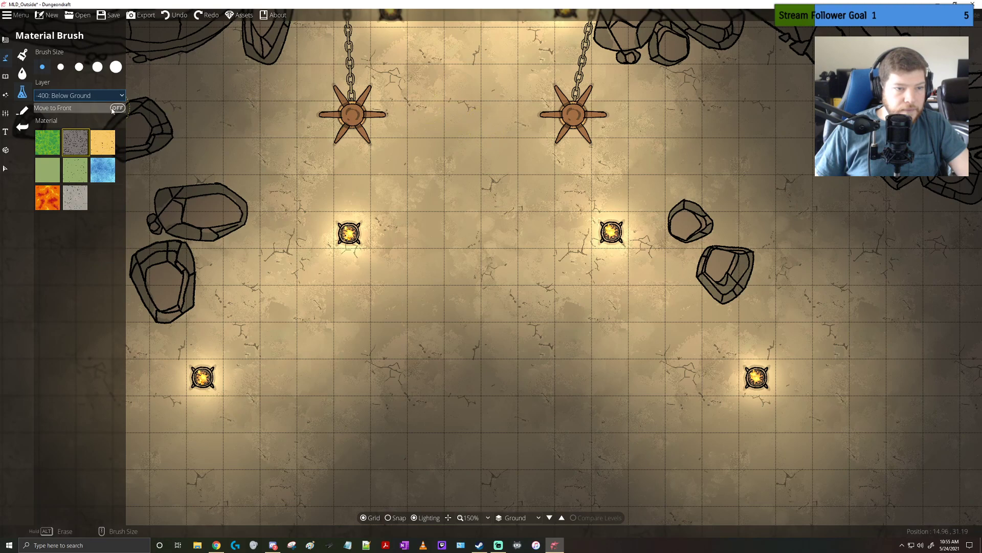
{"action": "left_click_drag", "start_coordinate": [484, 112], "coordinate": [488, 216]}
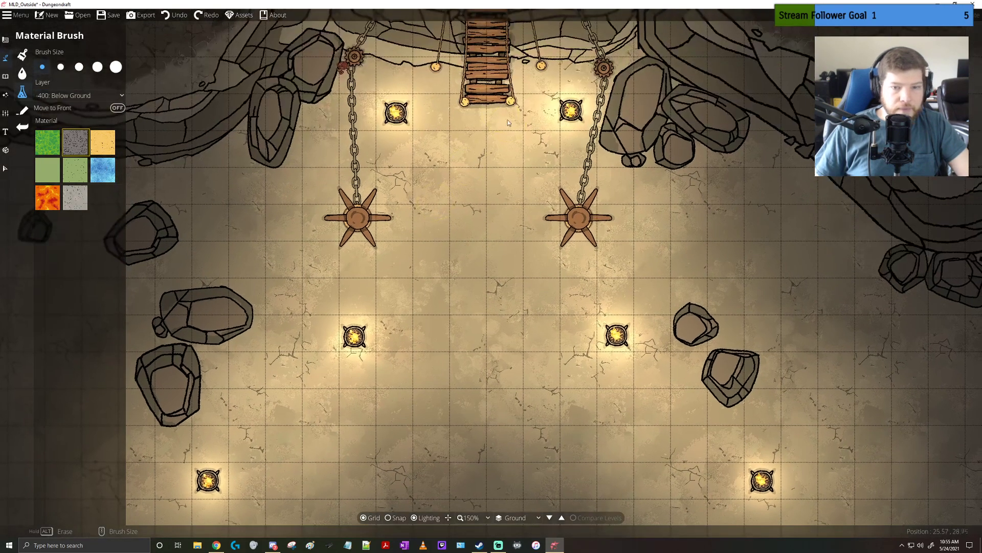
{"action": "mouse_move", "coordinate": [473, 118]}
{"action": "left_mouse_down"}
{"action": "mouse_move", "coordinate": [461, 136]}
{"action": "mouse_move", "coordinate": [494, 164]}
{"action": "mouse_move", "coordinate": [485, 175]}
{"action": "left_mouse_up"}
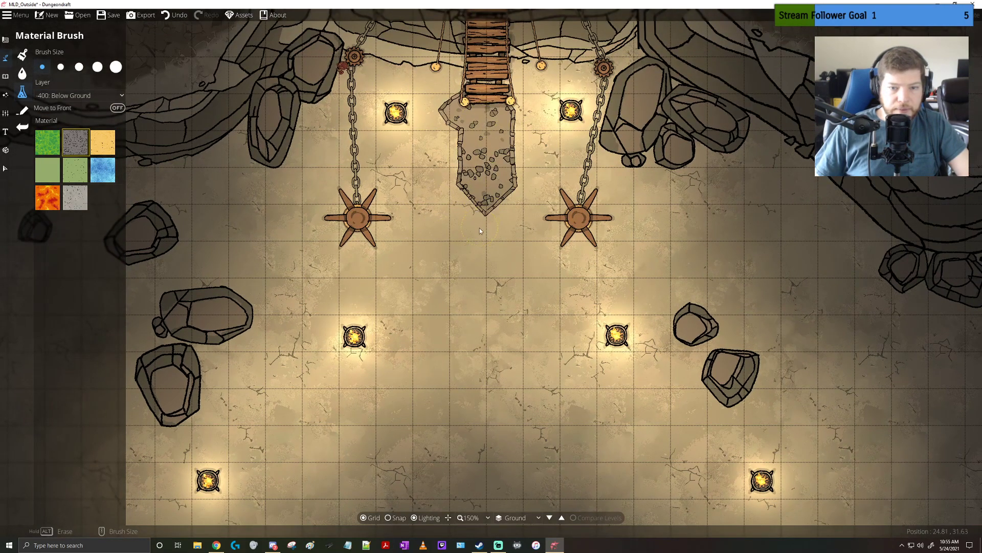
{"action": "key", "text": "ctrl+z"}
{"action": "key", "text": "ctrl+z"}
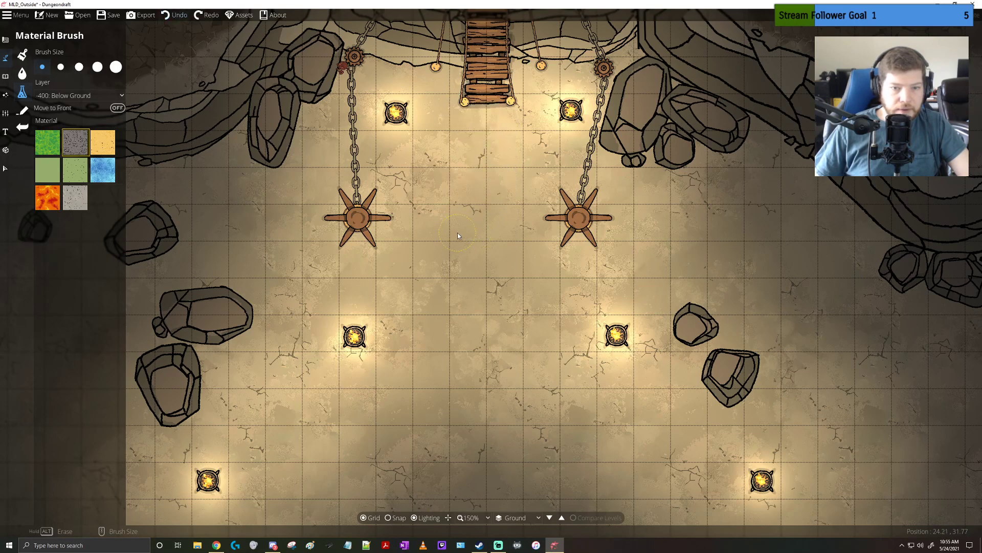
{"action": "left_click", "coordinate": [22, 110]}
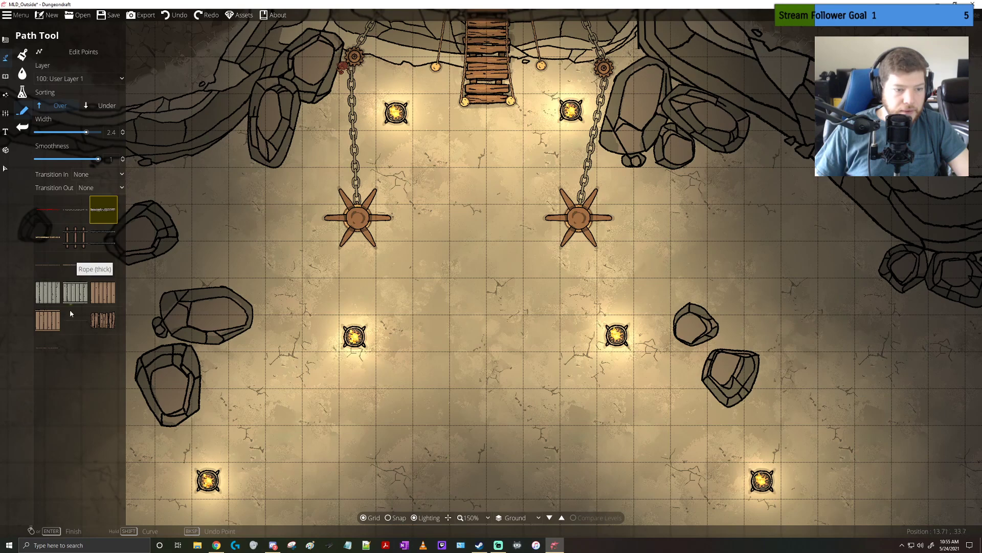
{"action": "left_click", "coordinate": [23, 94]}
{"action": "left_click", "coordinate": [23, 111]}
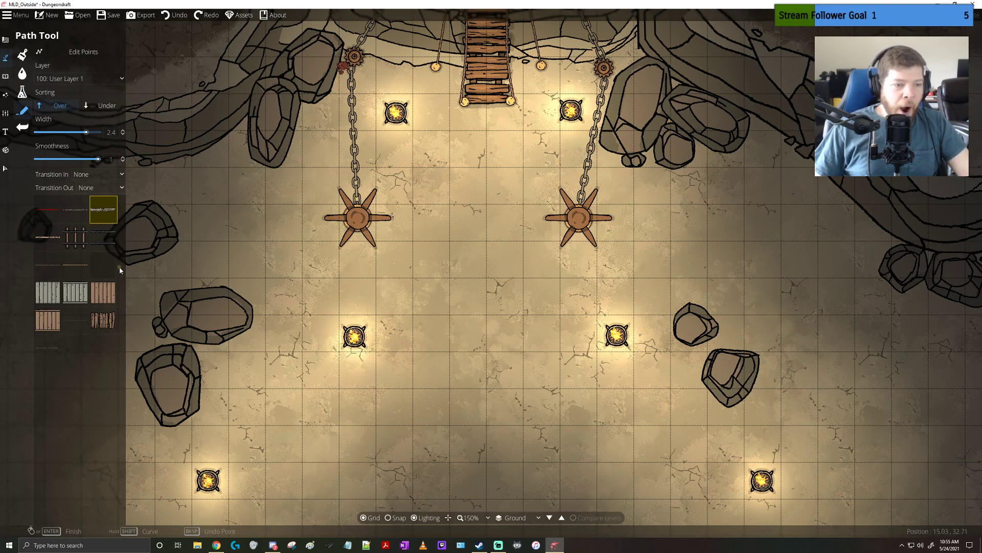
{"action": "left_click", "coordinate": [24, 93]}
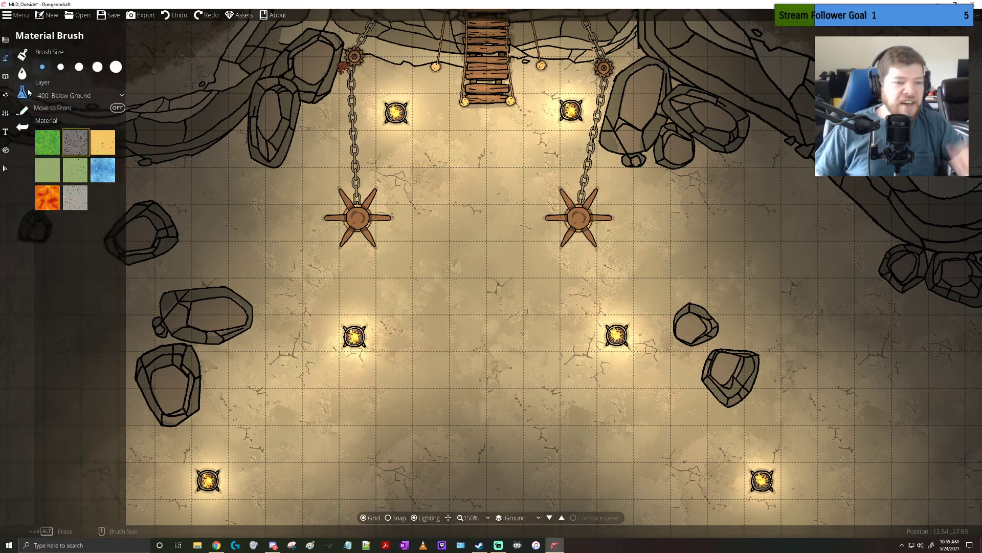
Set the Terrain Brush size to 1 and replace the Terrain Swamp slot with Terrain Sandstone
{"action": "left_click", "coordinate": [22, 55]}
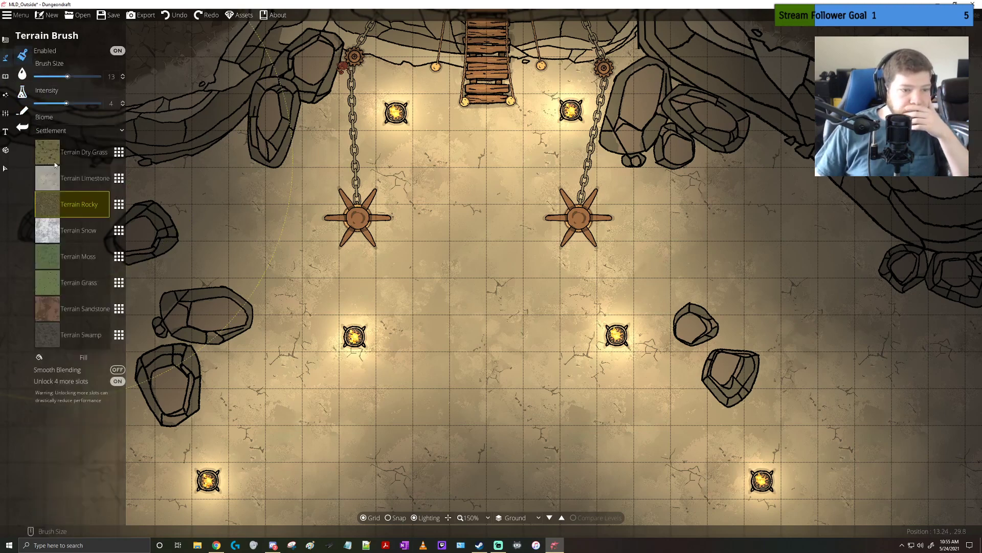
{"action": "left_click_drag", "start_coordinate": [67, 77], "coordinate": [36, 77]}
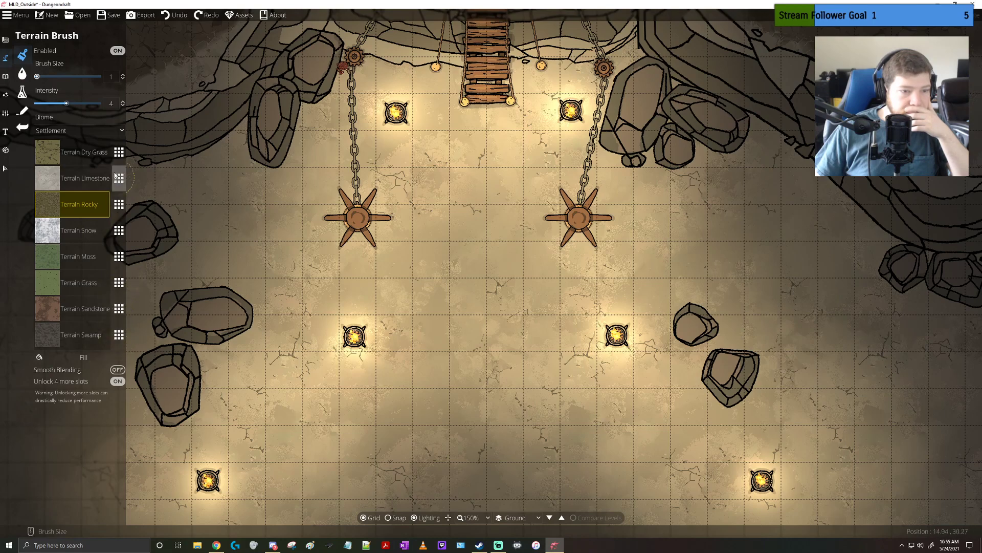
{"action": "left_click", "coordinate": [119, 336]}
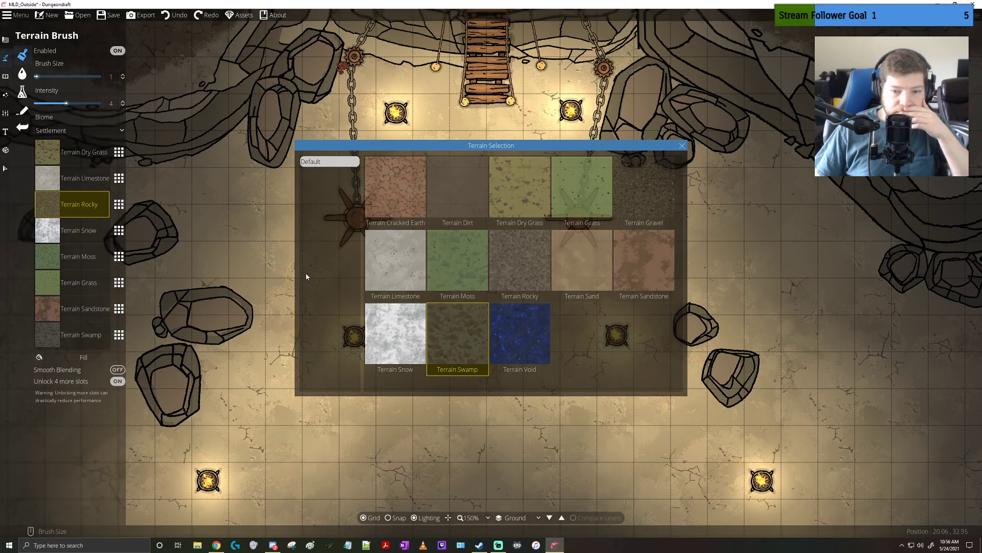
{"action": "left_click", "coordinate": [637, 258]}
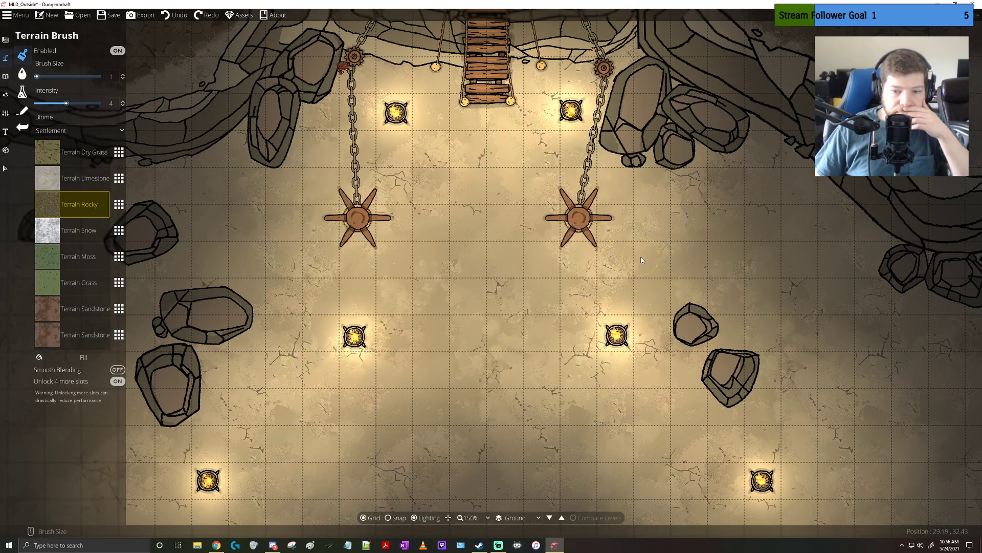
Paint a Terrain Rocky path about one square wide and seven squares long, from the foot of the bridge southward between the capstans
{"action": "left_click", "coordinate": [480, 246]}
{"action": "left_click_drag", "start_coordinate": [491, 199], "coordinate": [492, 190]}
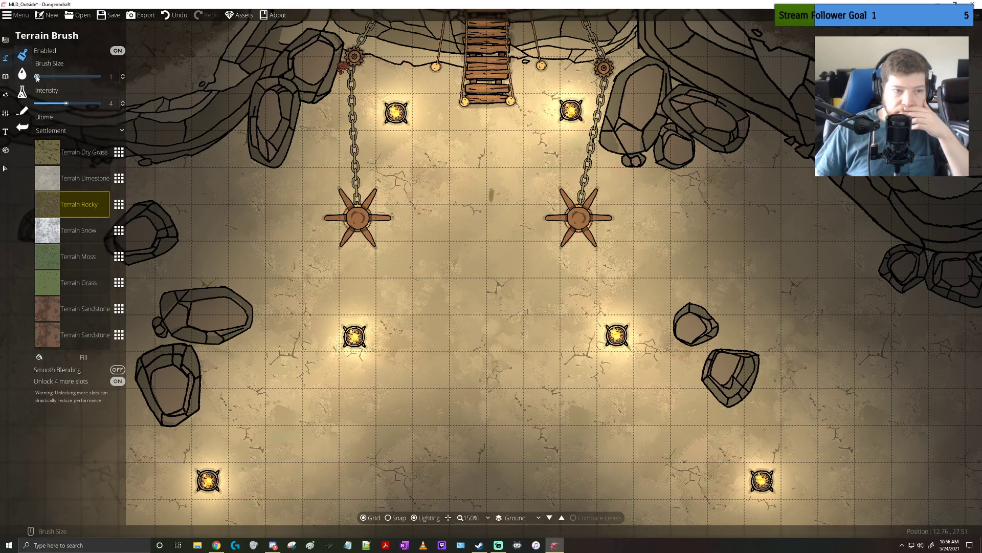
{"action": "mouse_move", "coordinate": [490, 119]}
{"action": "left_mouse_down"}
{"action": "mouse_move", "coordinate": [485, 211]}
{"action": "mouse_move", "coordinate": [477, 119]}
{"action": "mouse_move", "coordinate": [476, 347]}
{"action": "mouse_move", "coordinate": [489, 254]}
{"action": "mouse_move", "coordinate": [488, 243]}
{"action": "mouse_move", "coordinate": [474, 372]}
{"action": "mouse_move", "coordinate": [465, 198]}
{"action": "left_mouse_up"}
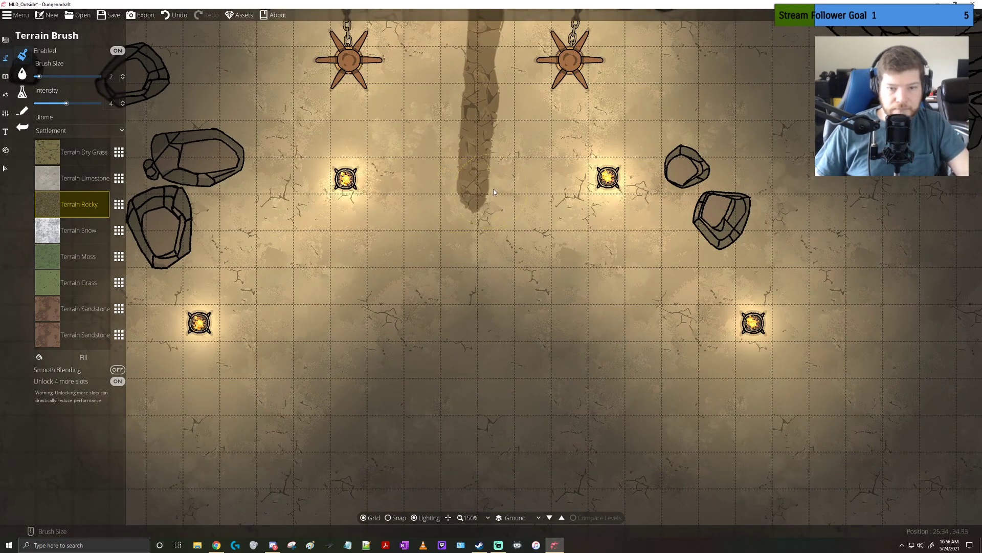
Widen the Terrain Rocky path from the bridge southward to about one and a half squares, roughening its edges and south end
{"action": "scroll", "coordinate": [504, 188], "scroll_direction": "down", "scroll_amount": 1}
{"action": "scroll", "coordinate": [502, 192], "scroll_direction": "down", "scroll_amount": 2}
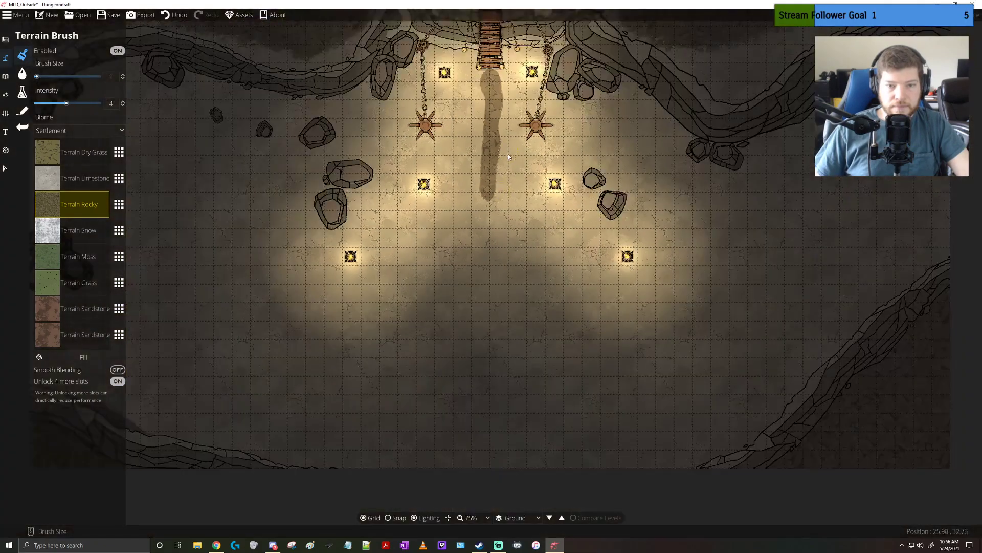
{"action": "scroll", "coordinate": [503, 134], "scroll_direction": "down", "scroll_amount": 1}
{"action": "scroll", "coordinate": [507, 144], "scroll_direction": "up", "scroll_amount": 4}
{"action": "left_click_drag", "start_coordinate": [508, 149], "coordinate": [509, 190]}
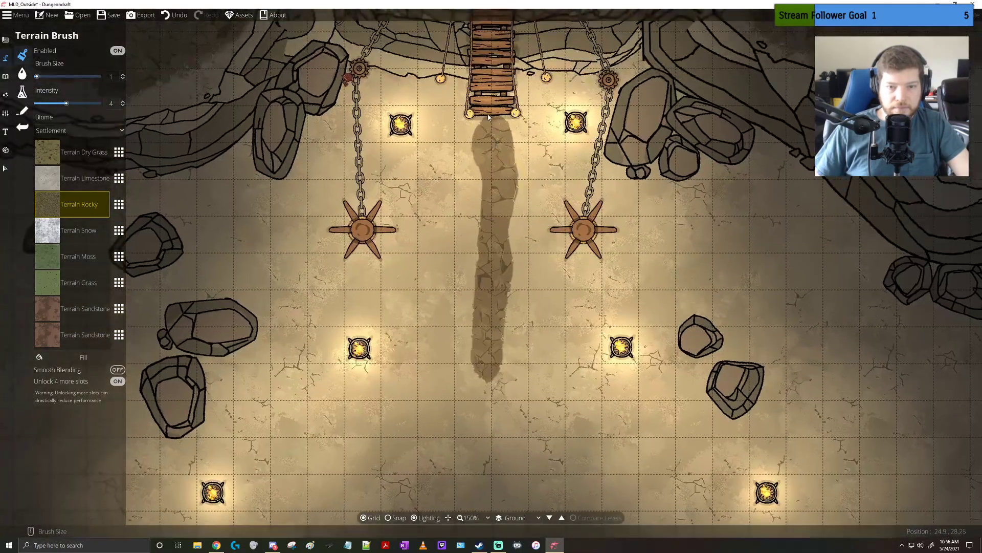
{"action": "left_click_drag", "start_coordinate": [494, 284], "coordinate": [487, 140]}
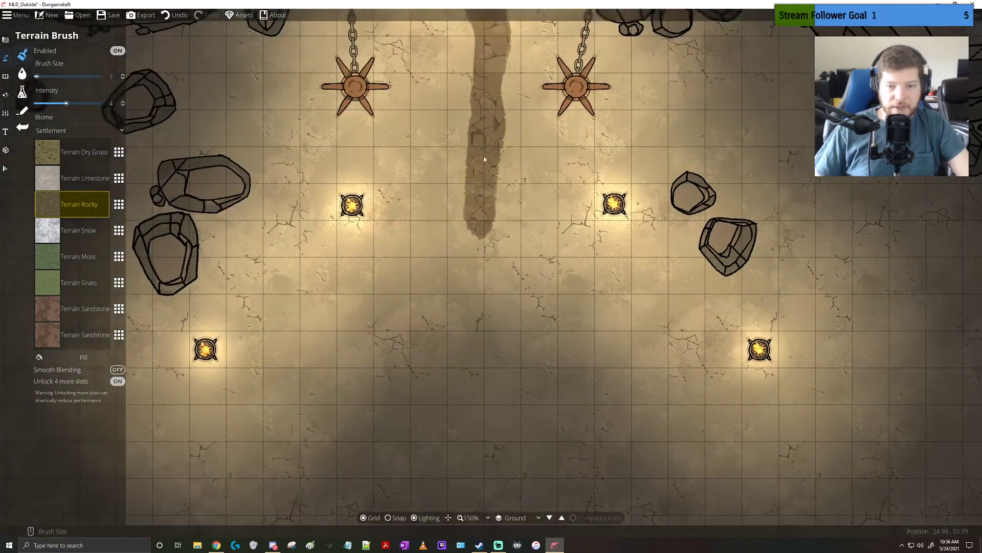
{"action": "left_click_drag", "start_coordinate": [482, 85], "coordinate": [482, 111]}
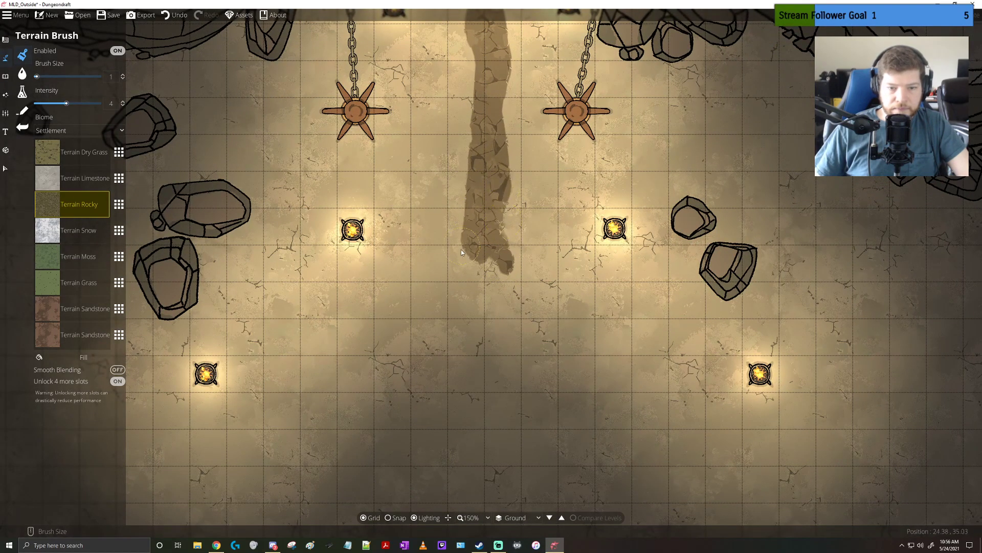
{"action": "left_click_drag", "start_coordinate": [459, 191], "coordinate": [445, 143]}
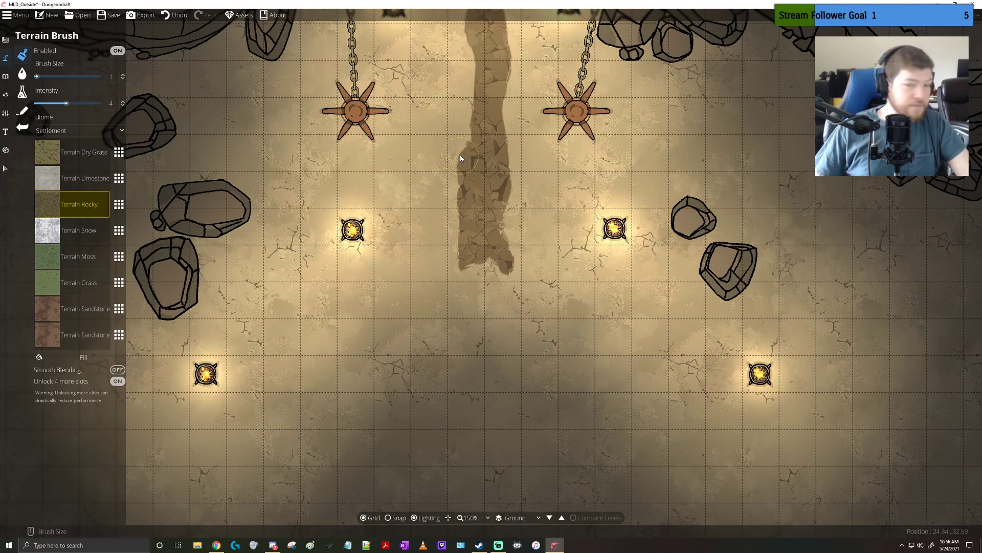
{"action": "left_click_drag", "start_coordinate": [467, 66], "coordinate": [452, 137]}
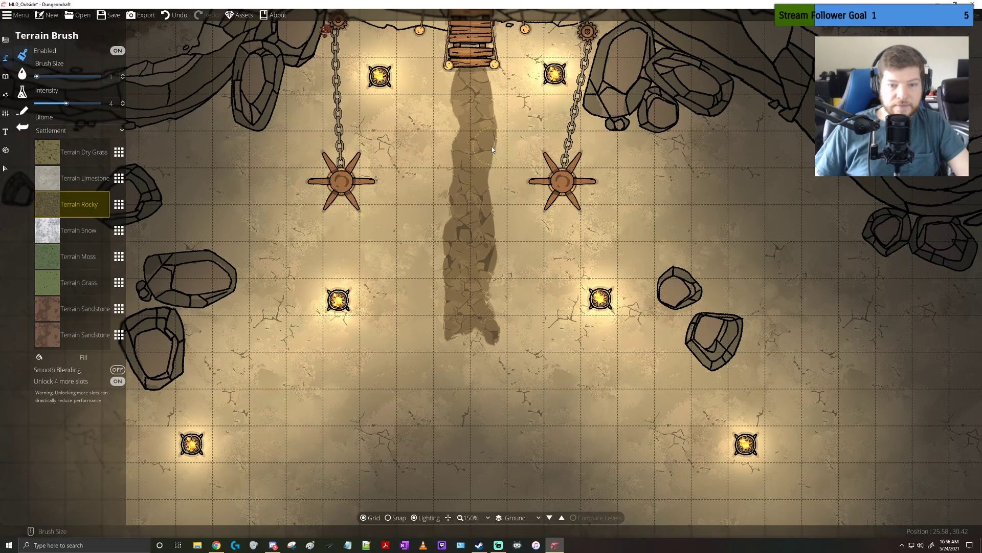
{"action": "left_click_drag", "start_coordinate": [459, 260], "coordinate": [465, 191]}
{"action": "mouse_move", "coordinate": [400, 230]}
{"action": "left_mouse_down"}
{"action": "mouse_move", "coordinate": [401, 468]}
{"action": "mouse_move", "coordinate": [420, 526]}
{"action": "mouse_move", "coordinate": [414, 214]}
{"action": "left_mouse_up"}
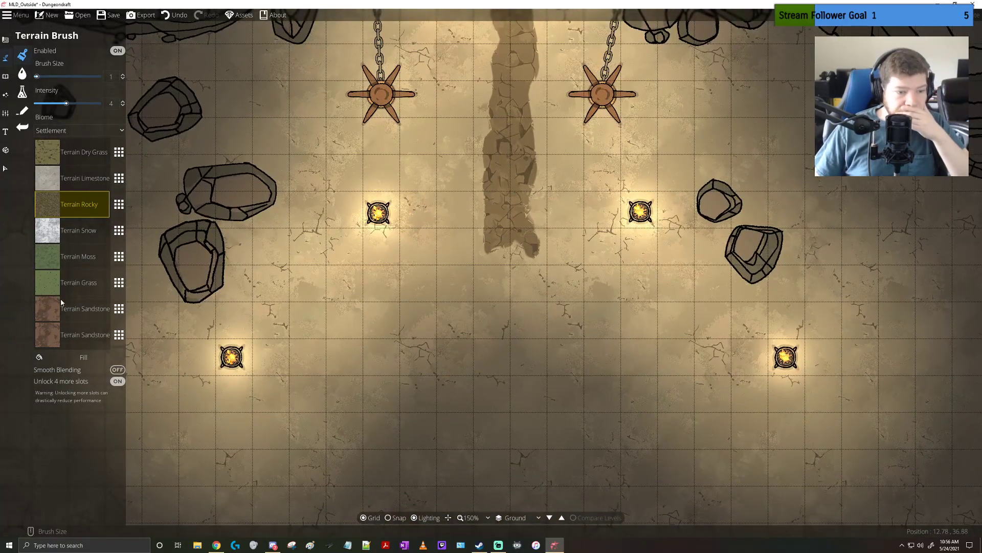
Replace the upper Terrain Sandstone slot with Terrain Sand and make it the active terrain
{"action": "left_click", "coordinate": [118, 309]}
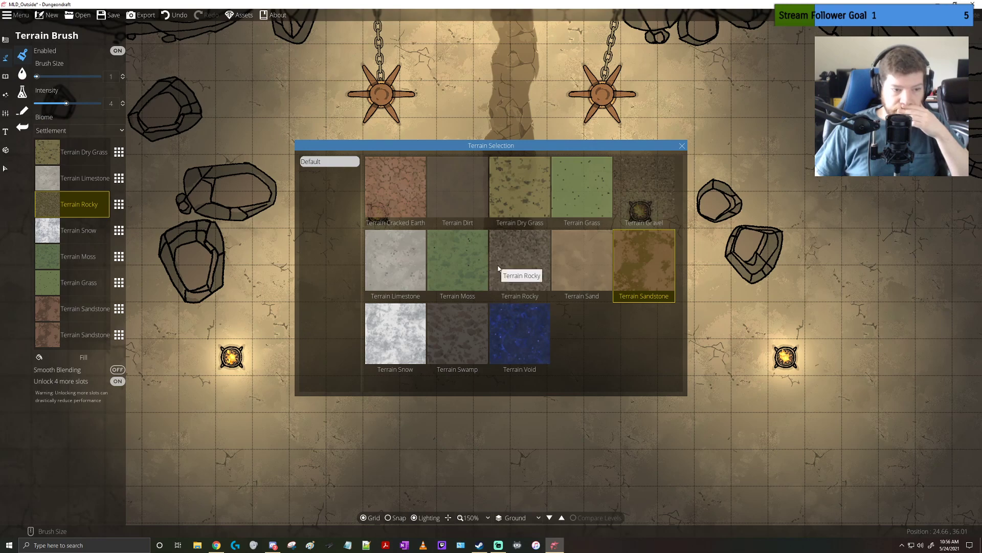
{"action": "left_click", "coordinate": [578, 264]}
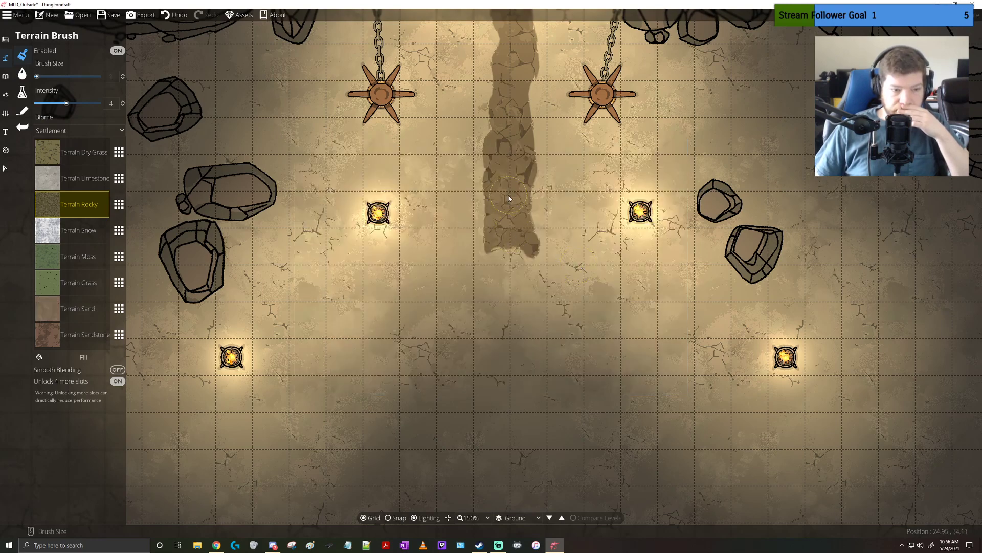
{"action": "left_click", "coordinate": [59, 311]}
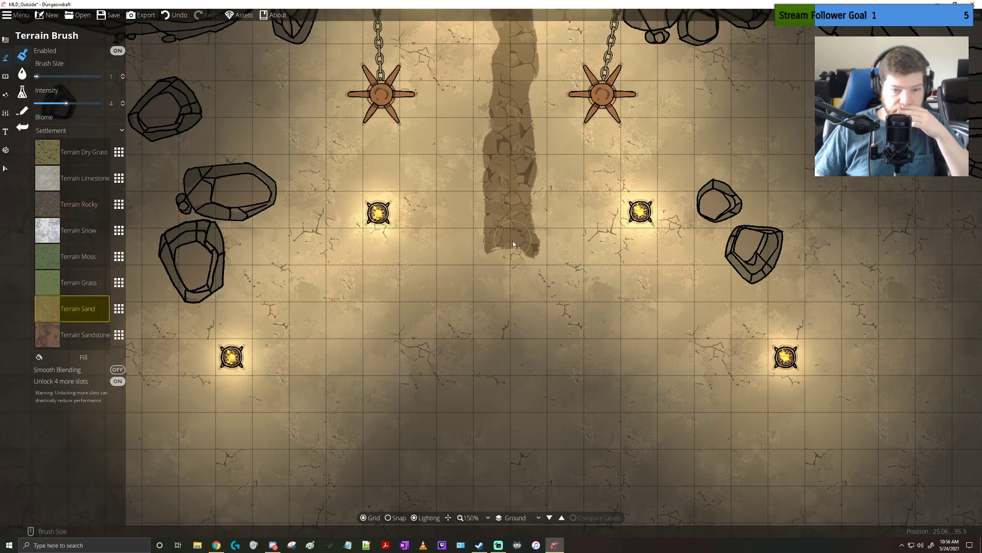
Try a short Terrain Sand stroke at the south end of the rocky path, and undo it
{"action": "left_click_drag", "start_coordinate": [511, 244], "coordinate": [506, 214]}
{"action": "key", "text": "ctrl+z"}
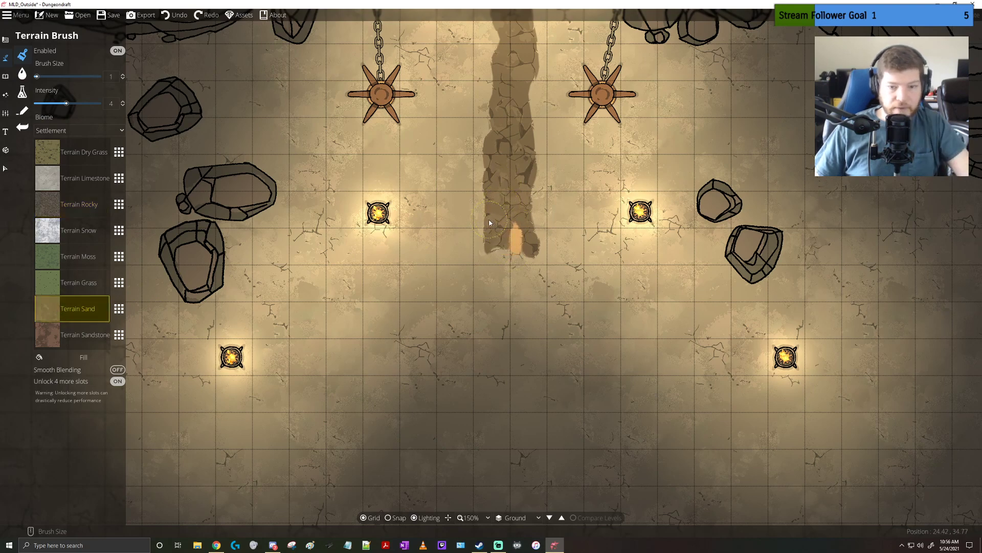
{"action": "key", "text": "ctrl+z"}
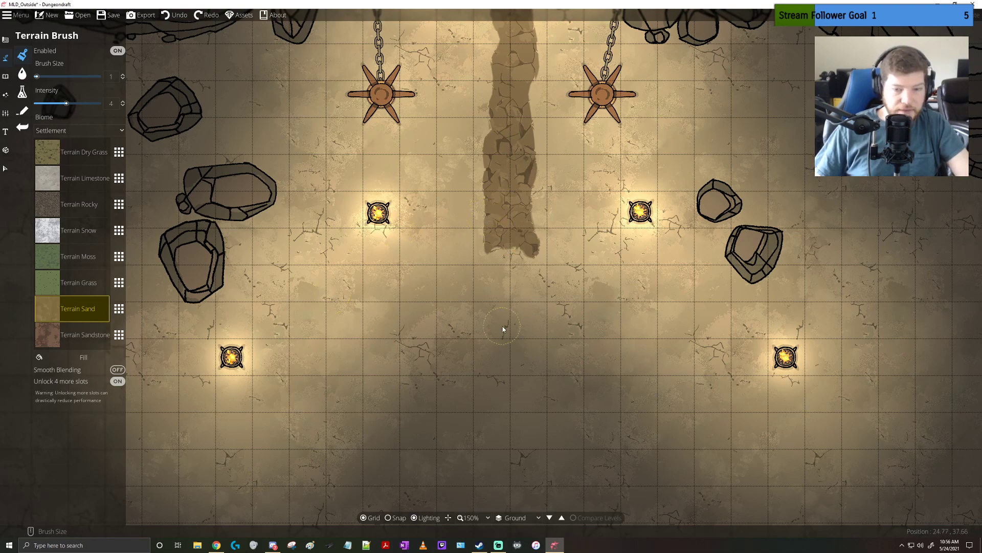
Try a Terrain Sandstone patch about three squares wide just south of the path with brush size 5, and undo it
{"action": "left_click_drag", "start_coordinate": [513, 307], "coordinate": [481, 232]}
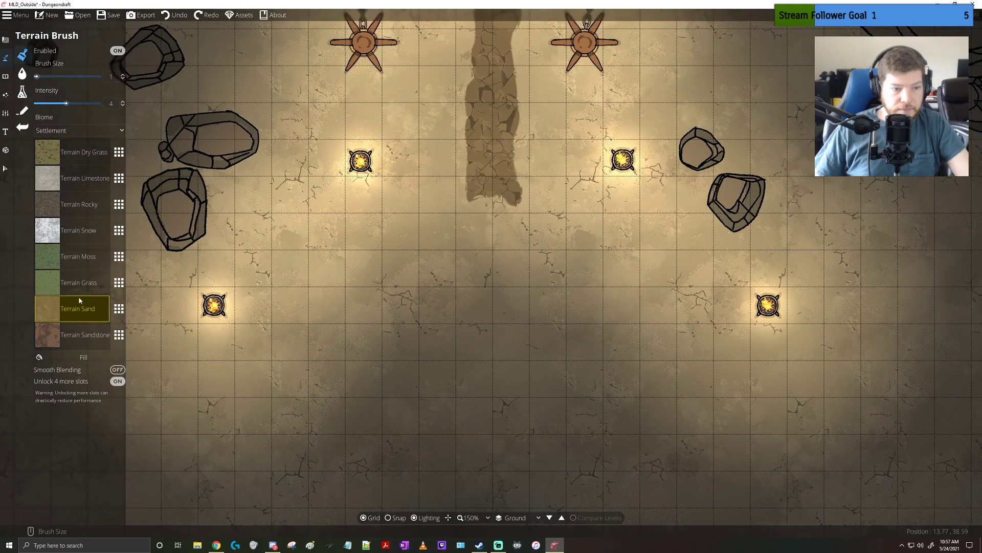
{"action": "left_click", "coordinate": [55, 338]}
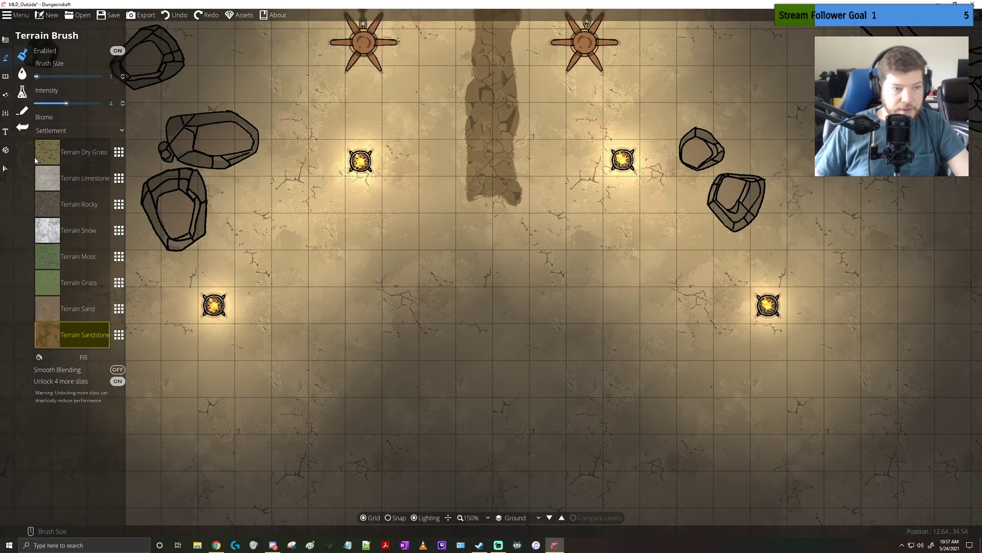
{"action": "left_click_drag", "start_coordinate": [37, 77], "coordinate": [47, 76]}
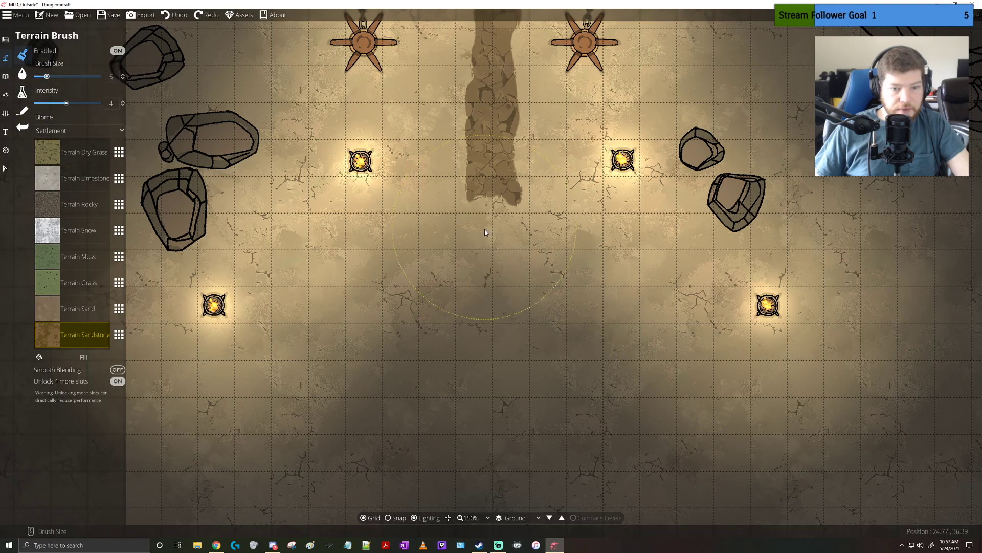
{"action": "left_click_drag", "start_coordinate": [485, 232], "coordinate": [464, 293]}
{"action": "left_click_drag", "start_coordinate": [449, 312], "coordinate": [339, 316]}
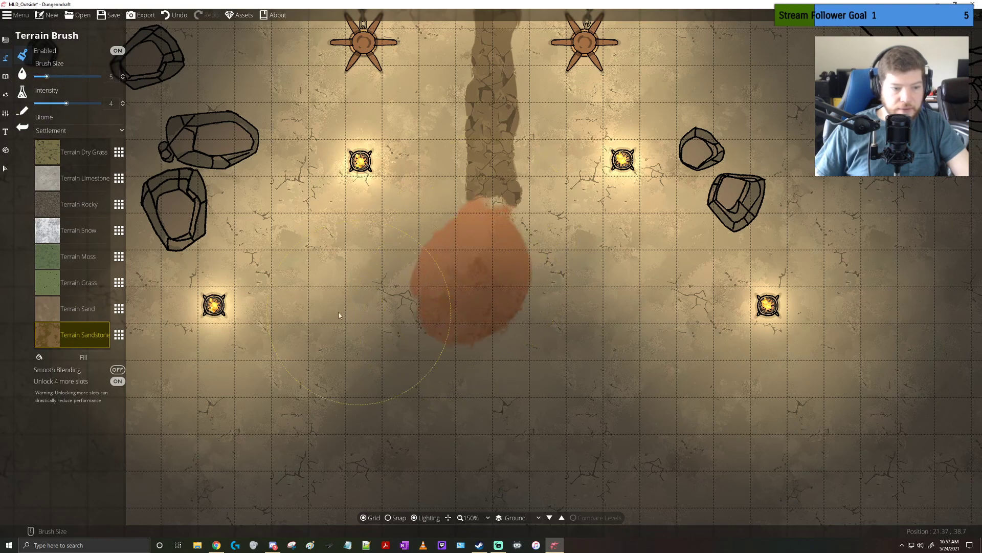
{"action": "key", "text": "ctrl+z"}
Paint Terrain Rocky over the path's south end to flare it to about two squares wide
{"action": "left_click", "coordinate": [49, 205]}
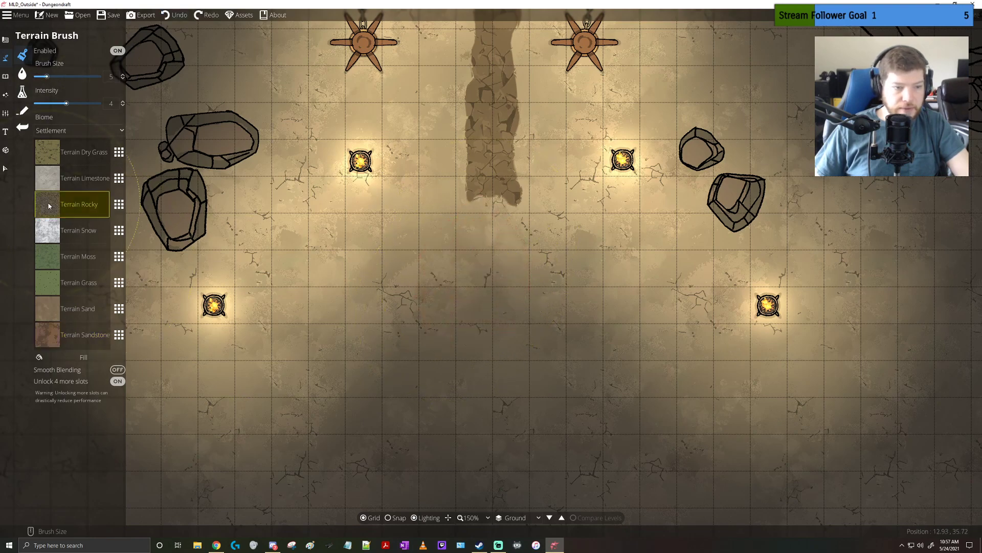
{"action": "mouse_move", "coordinate": [457, 208]}
{"action": "left_mouse_down"}
{"action": "mouse_move", "coordinate": [489, 235]}
{"action": "mouse_move", "coordinate": [491, 121]}
{"action": "mouse_move", "coordinate": [471, 305]}
{"action": "mouse_move", "coordinate": [474, 161]}
{"action": "mouse_move", "coordinate": [478, 191]}
{"action": "left_mouse_up"}
Try covering the whole path from the bridge southward with Terrain Sandstone, and undo it
{"action": "left_click", "coordinate": [48, 334]}
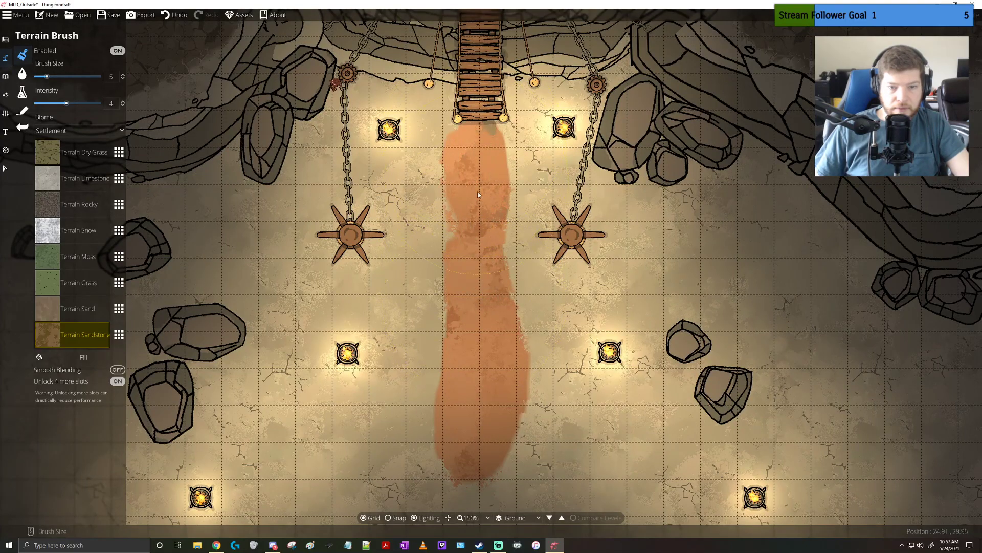
{"action": "left_click_drag", "start_coordinate": [456, 293], "coordinate": [456, 263]}
{"action": "scroll", "coordinate": [457, 265], "scroll_direction": "down", "scroll_amount": 5}
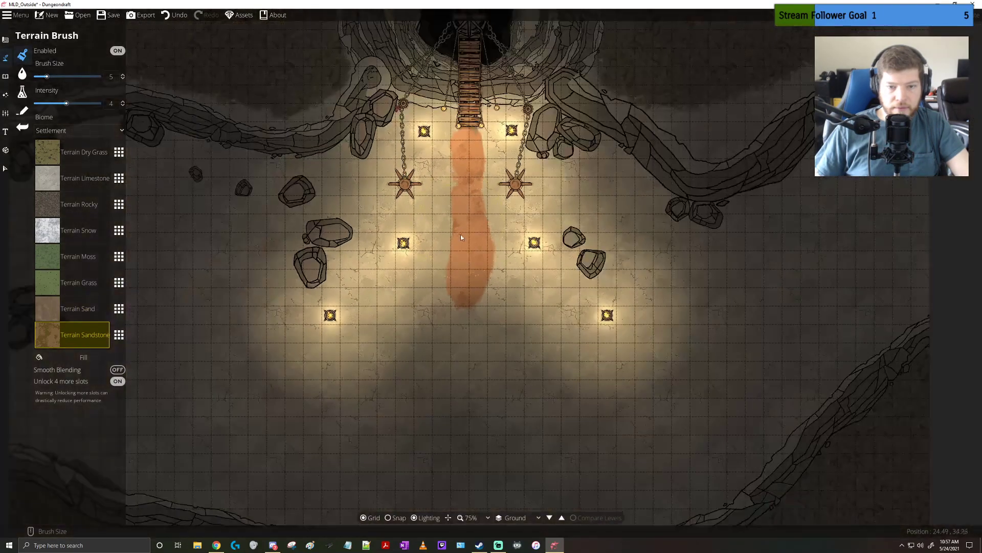
{"action": "key", "text": "ctrl+z"}
{"action": "key", "text": "ctrl+z"}
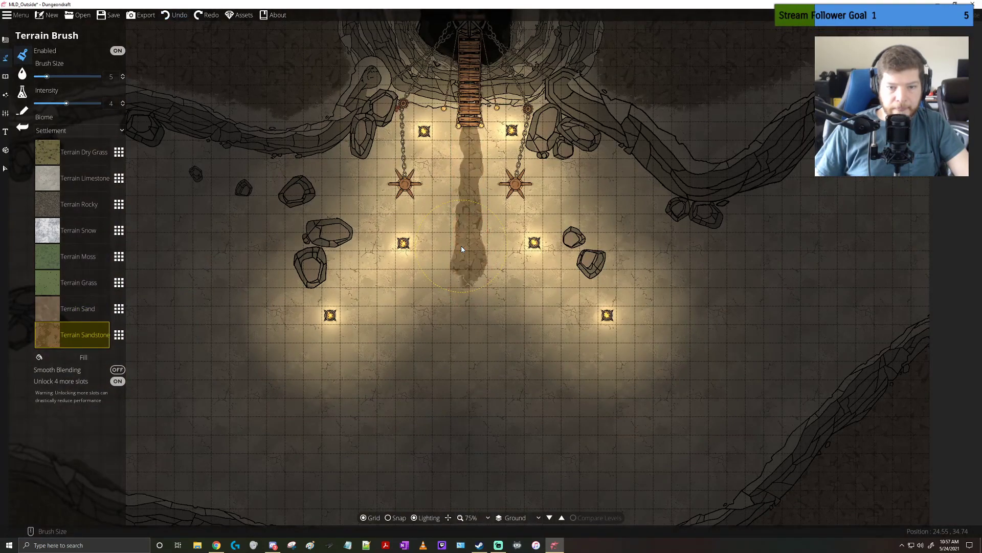
Paint a roughly triangular Terrain Rocky clearing about 15 squares wide south of the path, using brush size 7
{"action": "scroll", "coordinate": [464, 270], "scroll_direction": "up", "scroll_amount": 4}
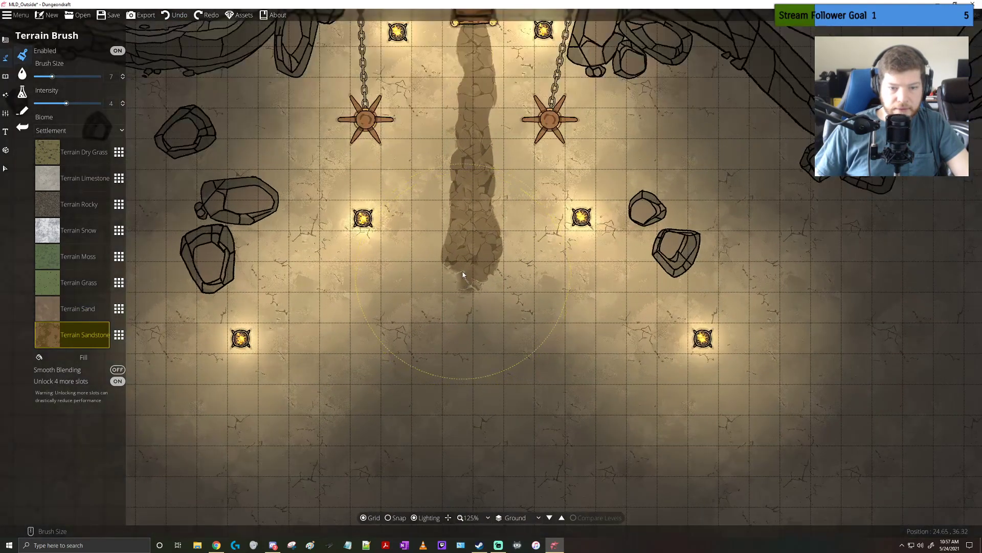
{"action": "left_click", "coordinate": [45, 206]}
{"action": "mouse_move", "coordinate": [468, 262]}
{"action": "left_mouse_down"}
{"action": "mouse_move", "coordinate": [466, 141]}
{"action": "mouse_move", "coordinate": [383, 198]}
{"action": "mouse_move", "coordinate": [309, 278]}
{"action": "mouse_move", "coordinate": [353, 365]}
{"action": "left_mouse_up"}
{"action": "mouse_move", "coordinate": [604, 358]}
{"action": "left_mouse_down"}
{"action": "mouse_move", "coordinate": [642, 329]}
{"action": "mouse_move", "coordinate": [644, 295]}
{"action": "mouse_move", "coordinate": [622, 231]}
{"action": "mouse_move", "coordinate": [523, 158]}
{"action": "mouse_move", "coordinate": [509, 163]}
{"action": "mouse_move", "coordinate": [580, 242]}
{"action": "mouse_move", "coordinate": [540, 295]}
{"action": "mouse_move", "coordinate": [408, 251]}
{"action": "mouse_move", "coordinate": [521, 334]}
{"action": "mouse_move", "coordinate": [423, 329]}
{"action": "mouse_move", "coordinate": [275, 354]}
{"action": "mouse_move", "coordinate": [448, 381]}
{"action": "mouse_move", "coordinate": [583, 371]}
{"action": "mouse_move", "coordinate": [658, 340]}
{"action": "left_mouse_up"}
{"action": "scroll", "coordinate": [649, 314], "scroll_direction": "down", "scroll_amount": 6}
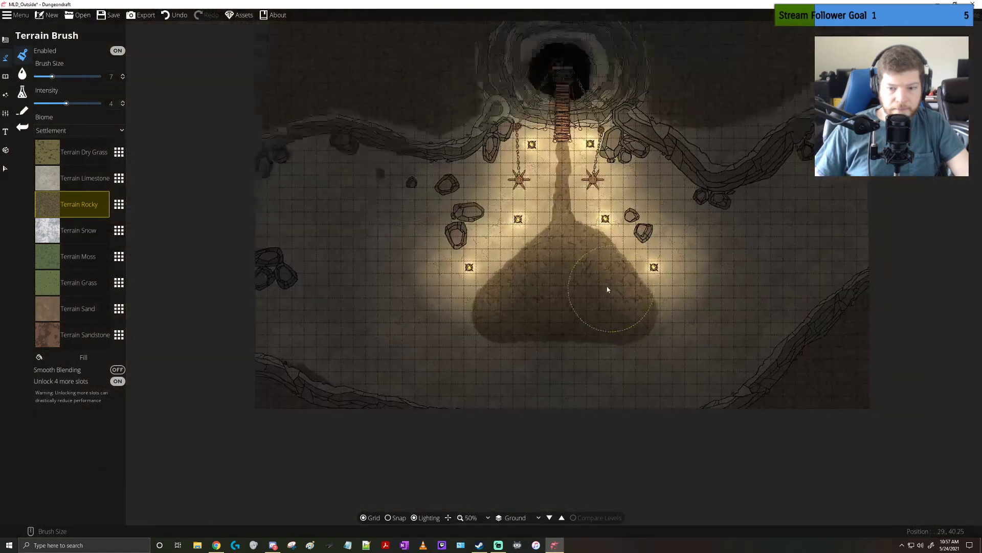
Paint a Terrain Rocky road about three squares wide from the clearing's east side northeast to the map's eastern edge
{"action": "mouse_move", "coordinate": [607, 289]}
{"action": "left_mouse_down"}
{"action": "mouse_move", "coordinate": [524, 253]}
{"action": "mouse_move", "coordinate": [486, 273]}
{"action": "mouse_move", "coordinate": [507, 287]}
{"action": "mouse_move", "coordinate": [600, 276]}
{"action": "mouse_move", "coordinate": [745, 182]}
{"action": "mouse_move", "coordinate": [706, 212]}
{"action": "left_mouse_up"}
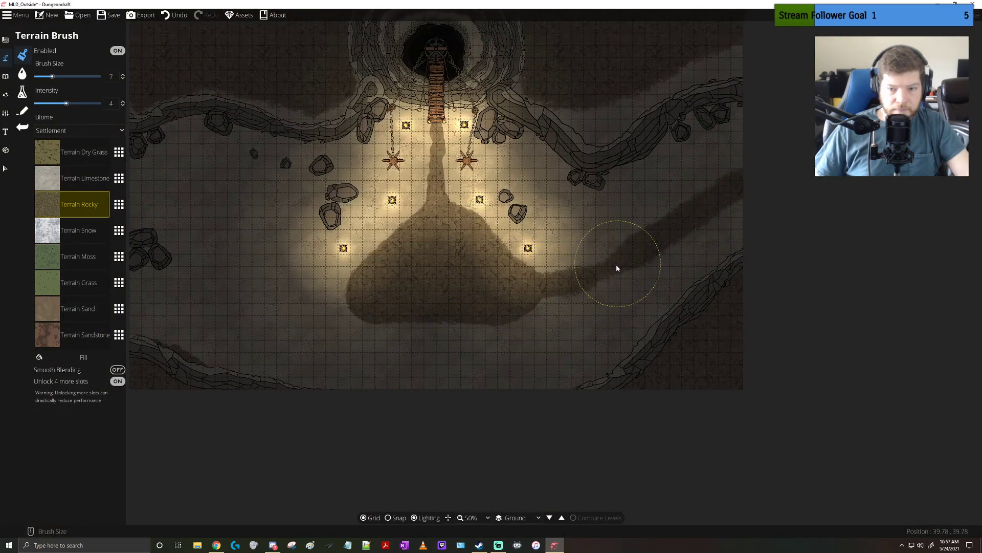
{"action": "left_click_drag", "start_coordinate": [388, 295], "coordinate": [351, 322]}
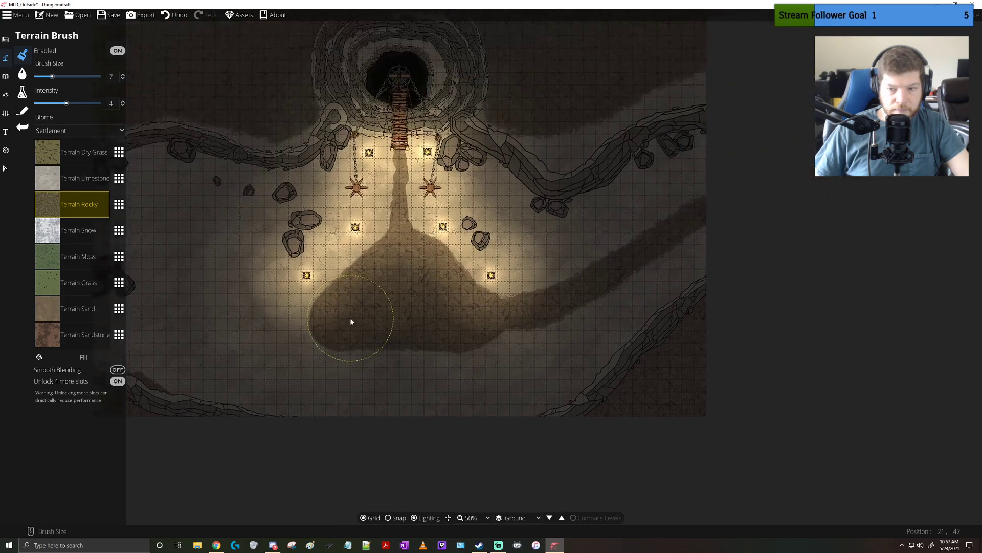
{"action": "left_click_drag", "start_coordinate": [363, 287], "coordinate": [480, 264]}
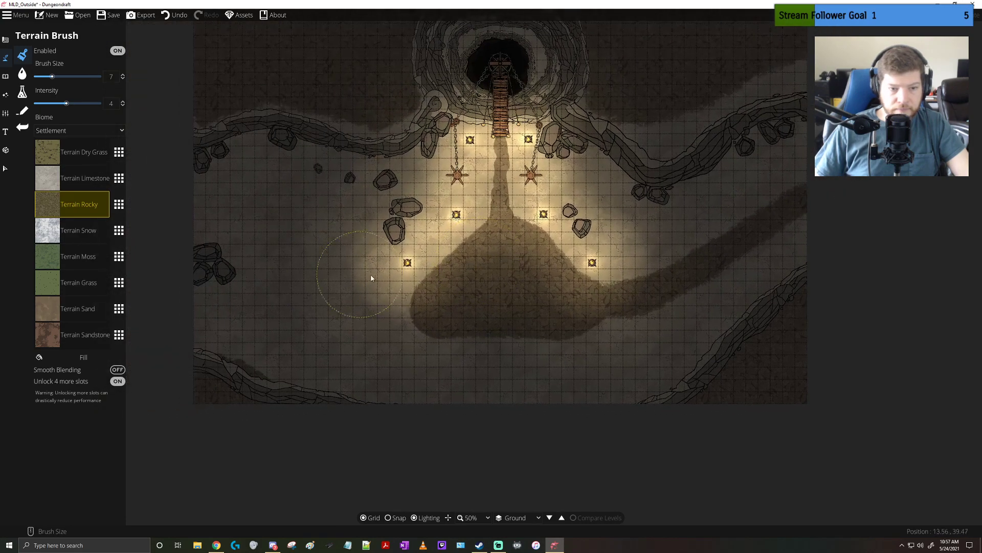
Switch to the Object Tool and filter the object library by the Cage tag
{"action": "scroll", "coordinate": [374, 276], "scroll_direction": "up", "scroll_amount": 2}
{"action": "left_click_drag", "start_coordinate": [415, 251], "coordinate": [521, 292]}
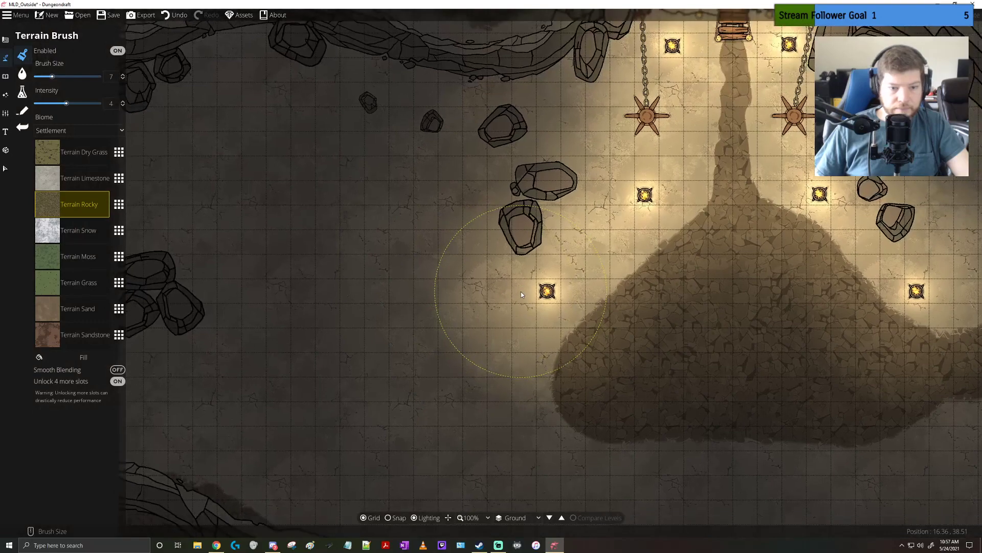
{"action": "left_click", "coordinate": [5, 77]}
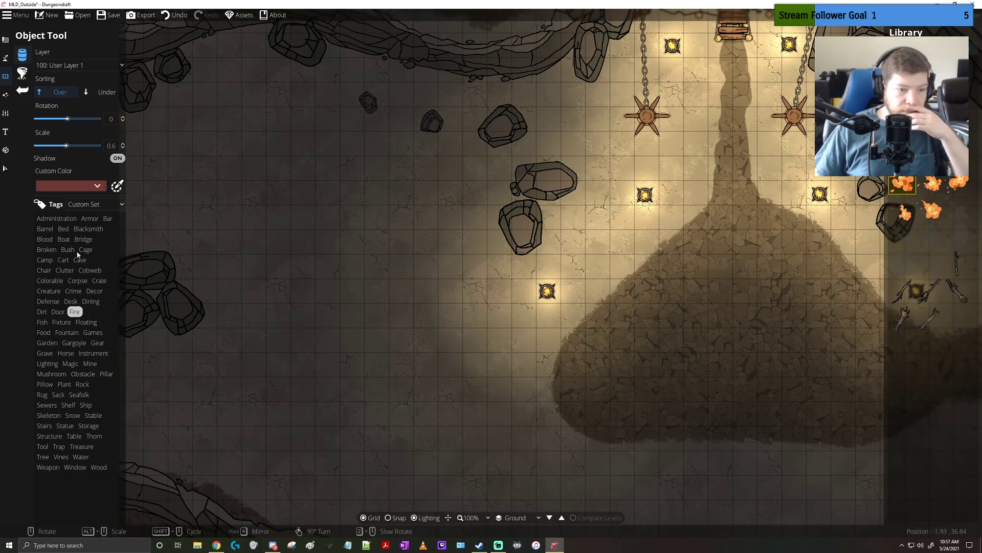
{"action": "left_click", "coordinate": [85, 249]}
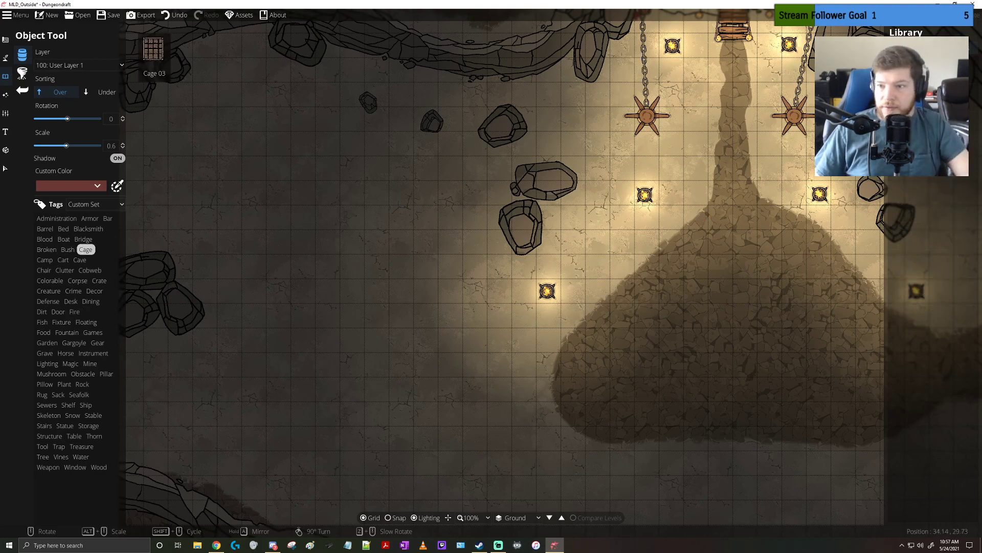
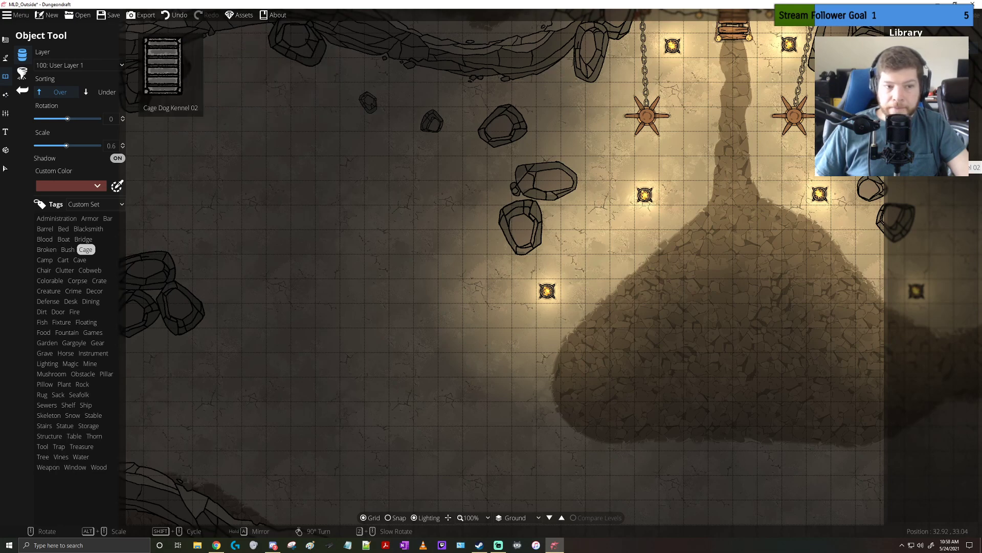
Place four square grated cages in an arc among the western rocks, at scale 2.4 and rotations -45, -30, 15 and 45
{"action": "left_click", "coordinate": [910, 125]}
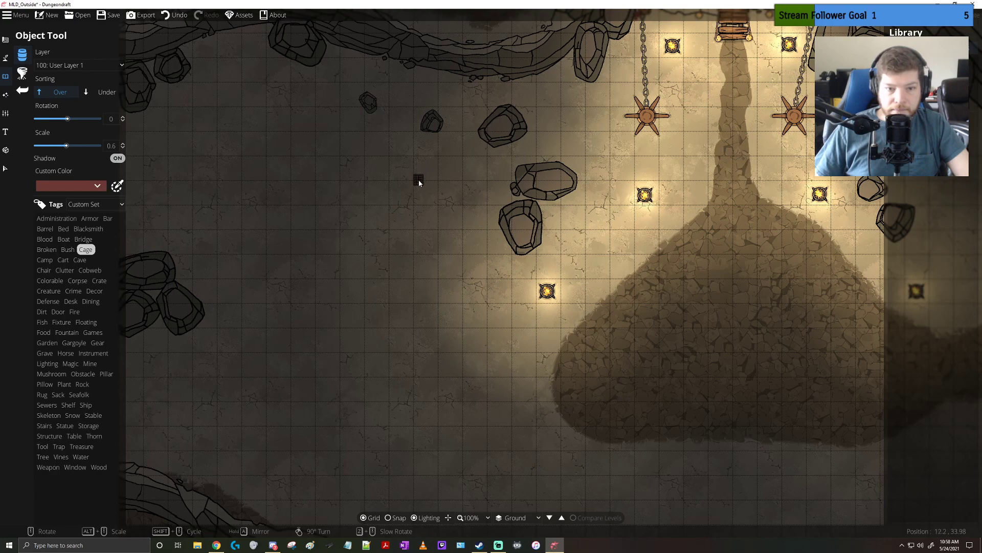
{"action": "scroll", "coordinate": [438, 216], "scroll_direction": "up", "scroll_amount": 7, "text": "alt"}
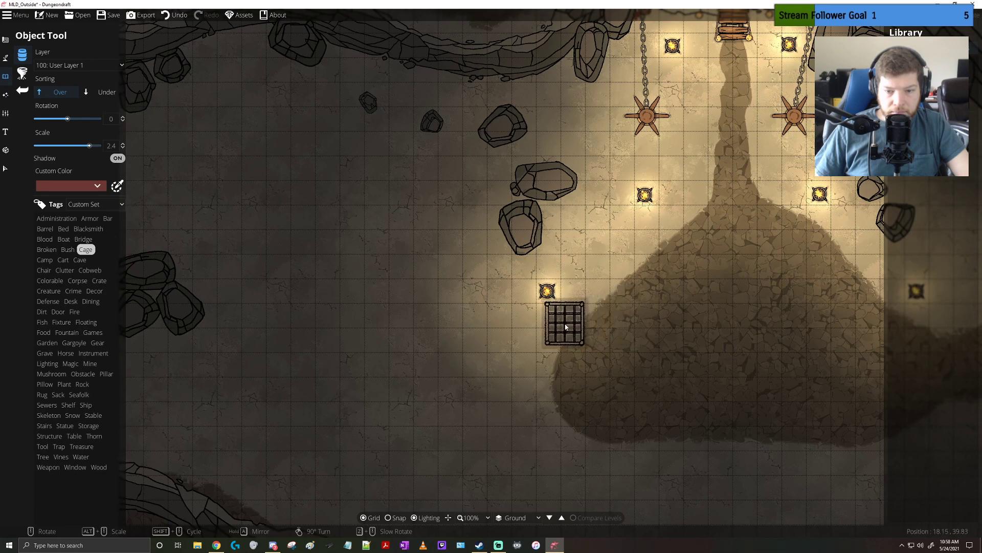
{"action": "scroll", "coordinate": [266, 220], "scroll_direction": "down", "scroll_amount": 3}
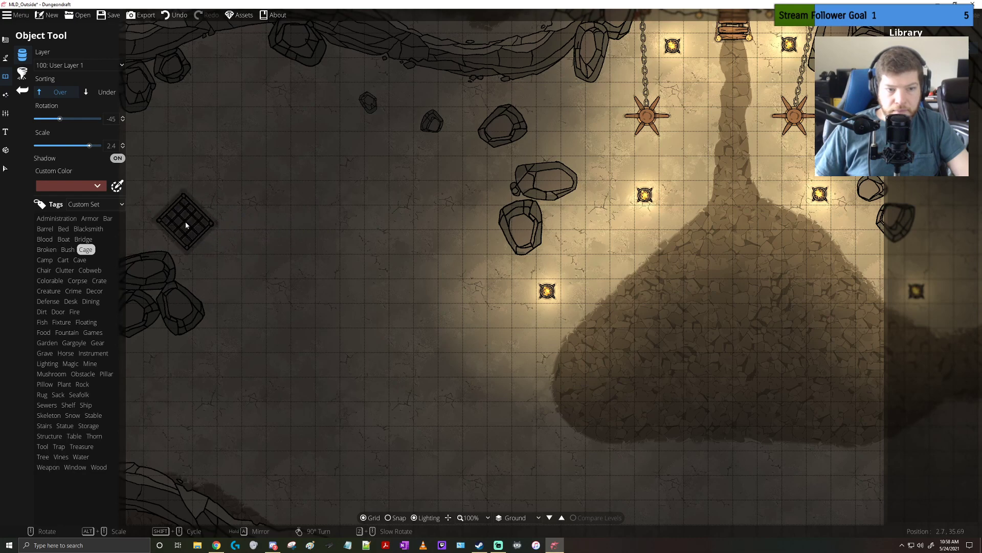
{"action": "left_click", "coordinate": [186, 225]}
{"action": "scroll", "coordinate": [233, 163], "scroll_direction": "up", "scroll_amount": 1}
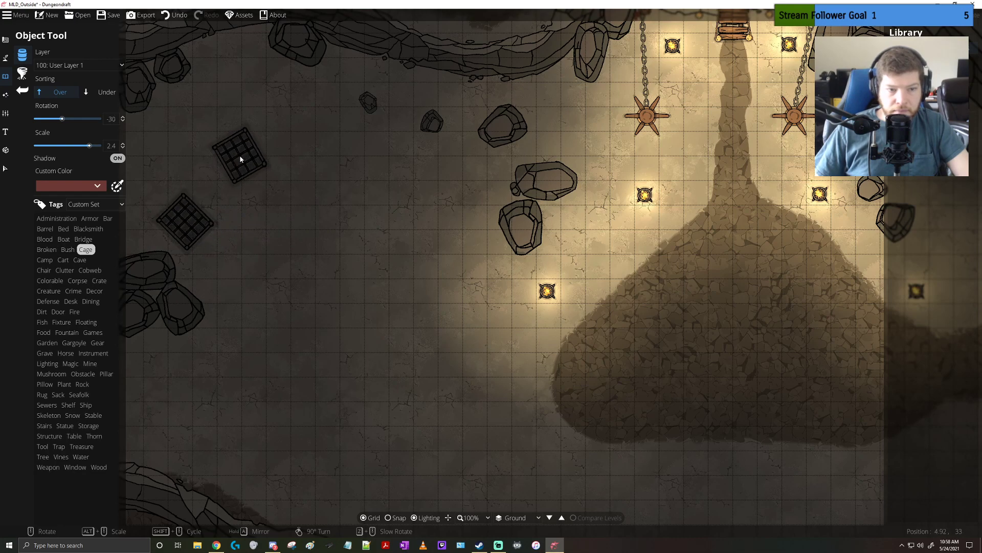
{"action": "scroll", "coordinate": [347, 148], "scroll_direction": "up", "scroll_amount": 1}
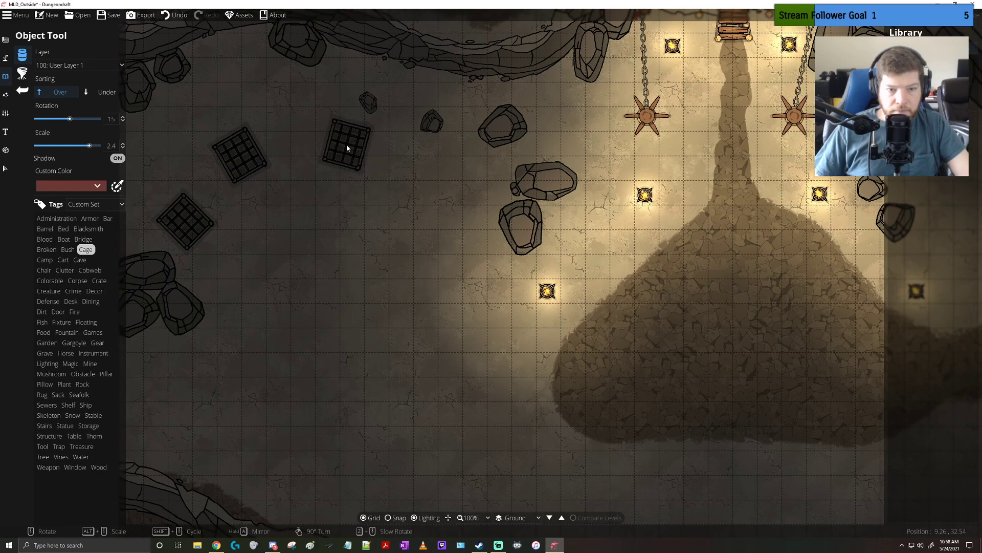
{"action": "scroll", "coordinate": [451, 200], "scroll_direction": "up", "scroll_amount": 2}
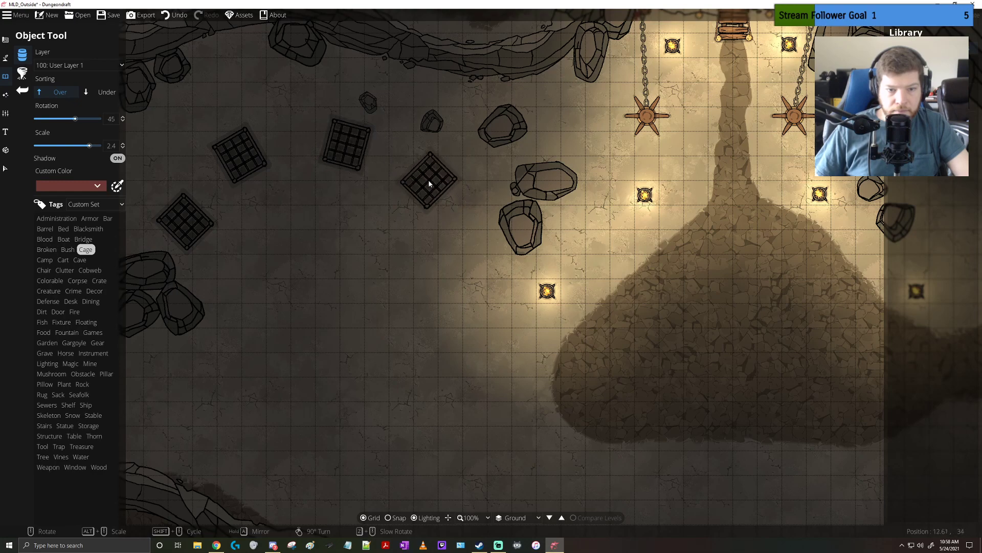
{"action": "left_click", "coordinate": [432, 182]}
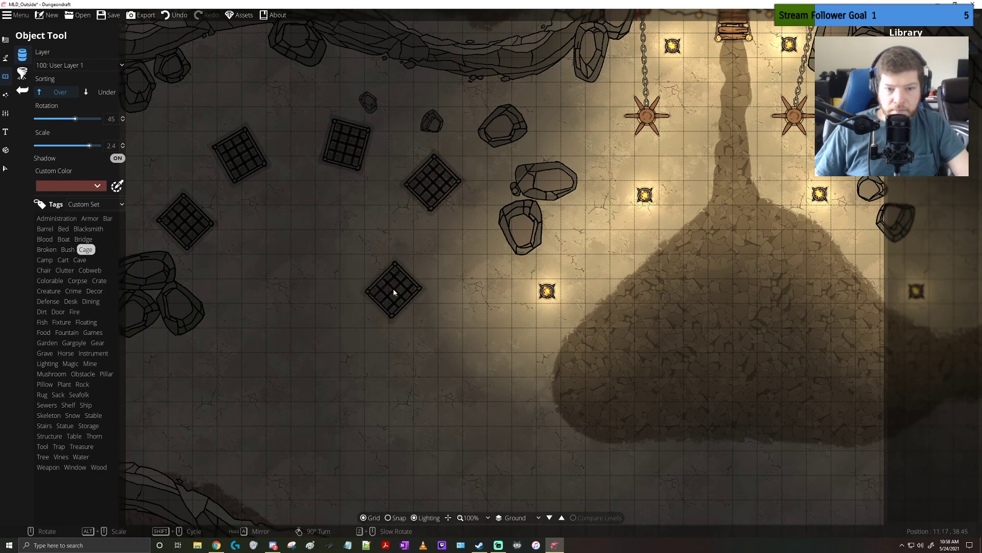
{"action": "left_click_drag", "start_coordinate": [395, 290], "coordinate": [414, 305]}
{"action": "left_click_drag", "start_coordinate": [566, 220], "coordinate": [569, 264]}
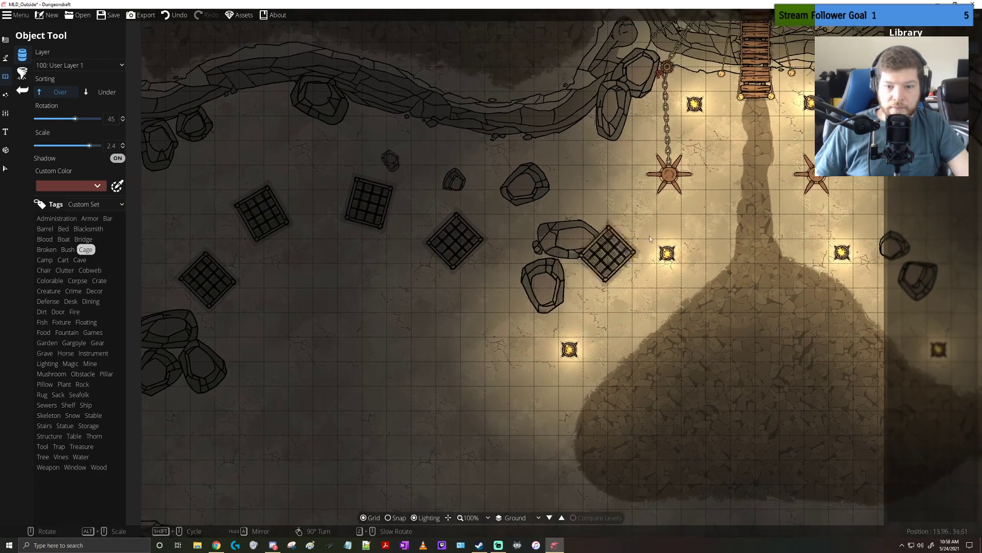
{"action": "left_click", "coordinate": [919, 97]}
{"action": "scroll", "coordinate": [556, 294], "scroll_direction": "down", "scroll_amount": 4}
{"action": "scroll", "coordinate": [528, 295], "scroll_direction": "down", "scroll_amount": 14, "text": "alt"}
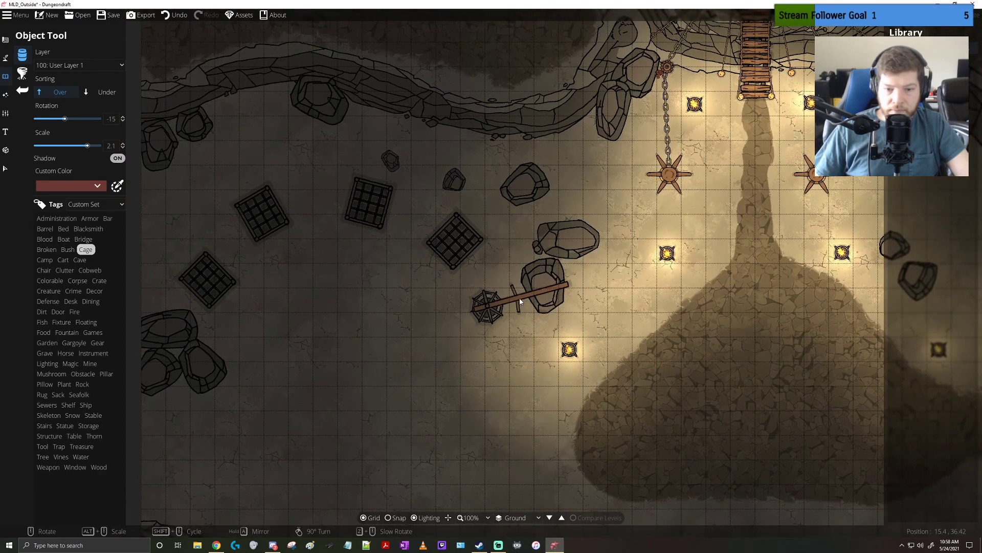
{"action": "scroll", "coordinate": [516, 300], "scroll_direction": "up", "scroll_amount": 1, "text": "alt"}
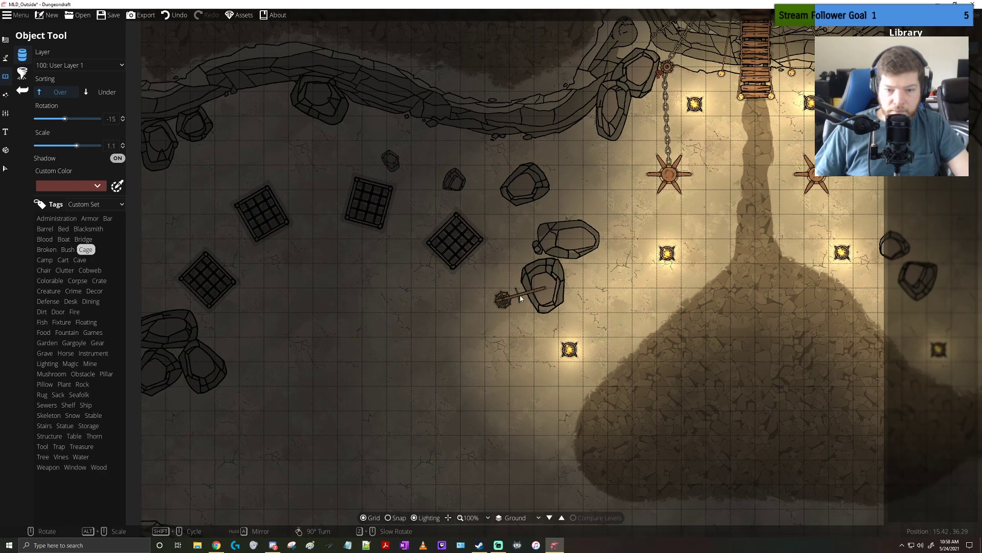
{"action": "scroll", "coordinate": [519, 293], "scroll_direction": "down", "scroll_amount": 1}
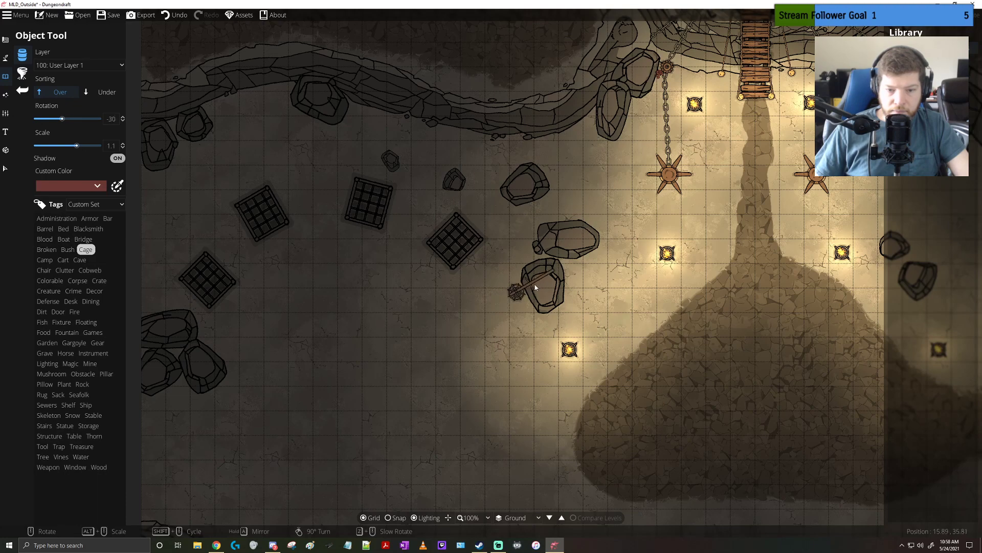
{"action": "scroll", "coordinate": [391, 113], "scroll_direction": "down", "scroll_amount": 1}
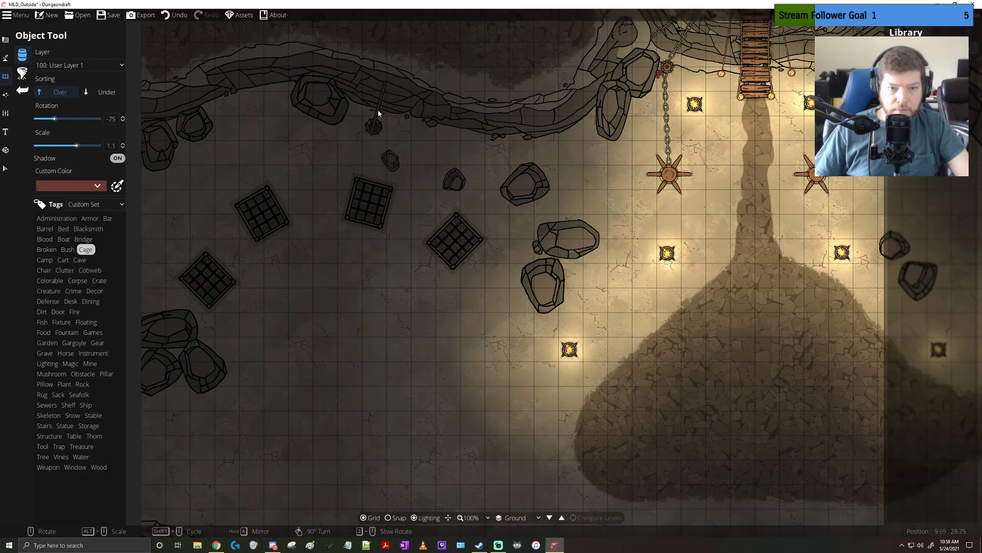
{"action": "left_click", "coordinate": [931, 48]}
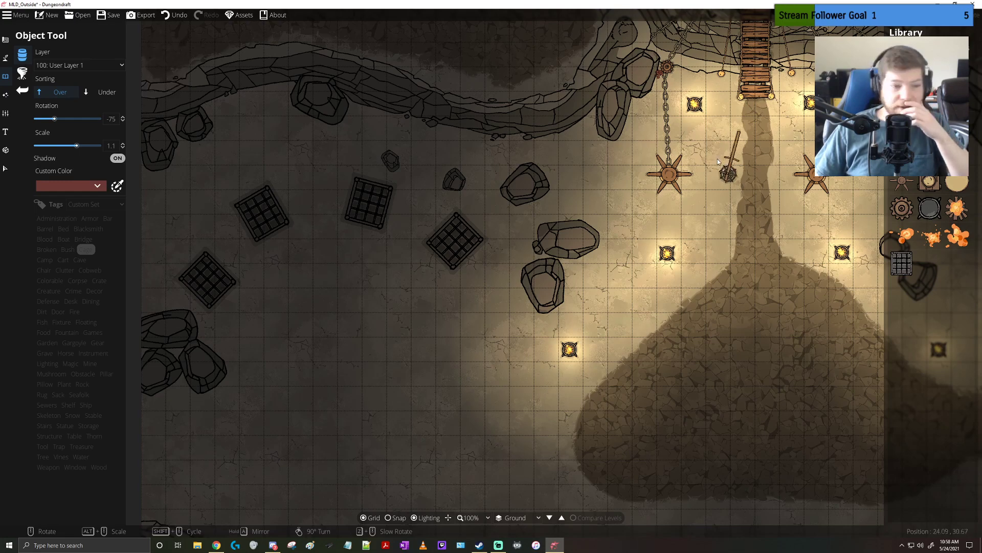
{"action": "left_click", "coordinate": [48, 290]}
{"action": "left_click", "coordinate": [77, 291]}
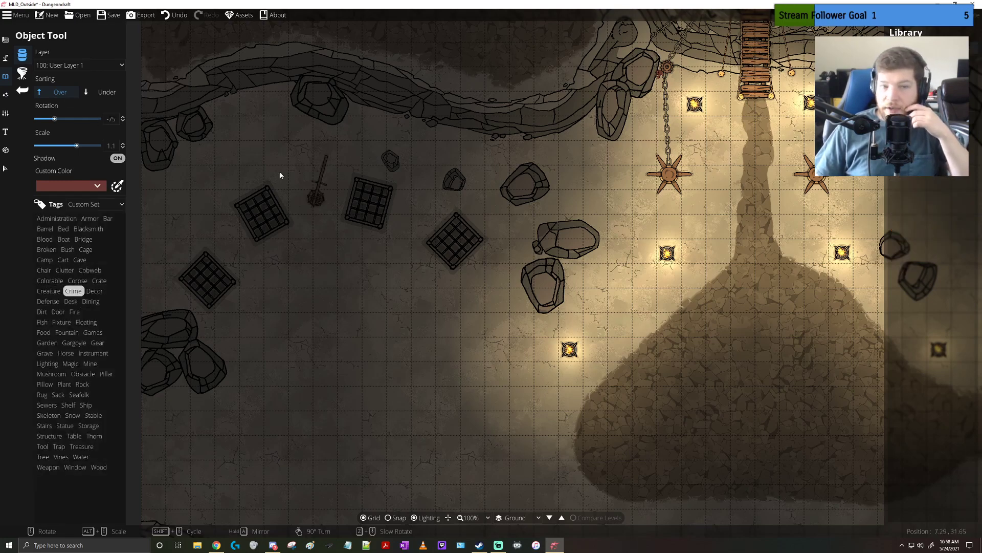
Set the environment's Ambient Light to white (ffffff)
{"action": "left_click", "coordinate": [4, 96]}
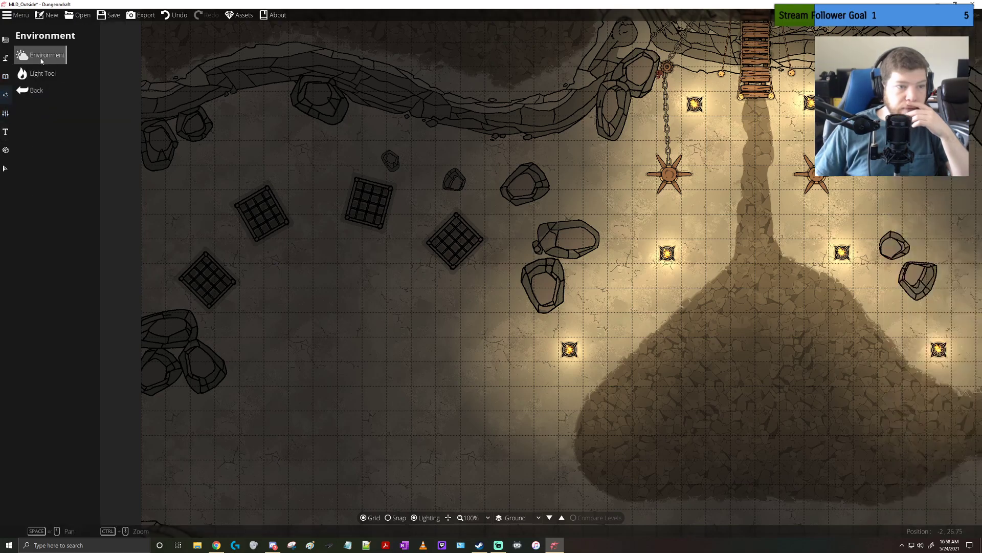
{"action": "left_click", "coordinate": [44, 65]}
{"action": "left_click_drag", "start_coordinate": [44, 70], "coordinate": [2, 11]}
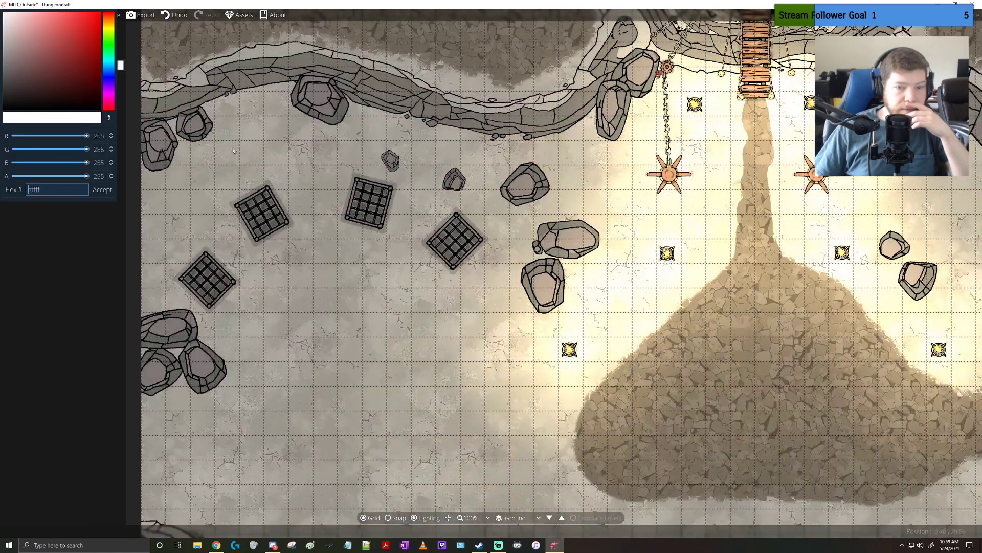
{"action": "left_click_drag", "start_coordinate": [618, 193], "coordinate": [439, 260]}
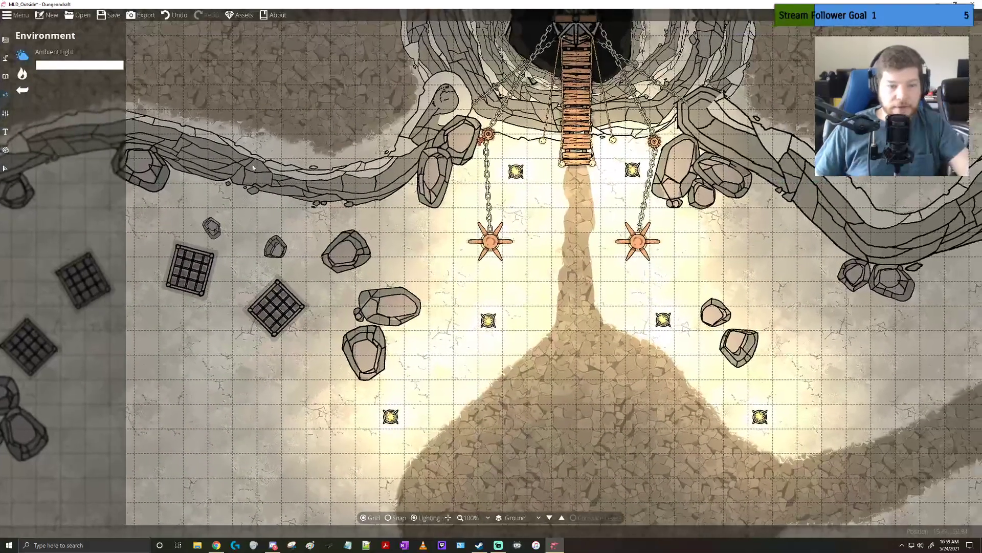
Show the light widgets briefly to examine the light ranges, then hide them and review the lighting across the whole map
{"action": "left_click", "coordinate": [23, 74]}
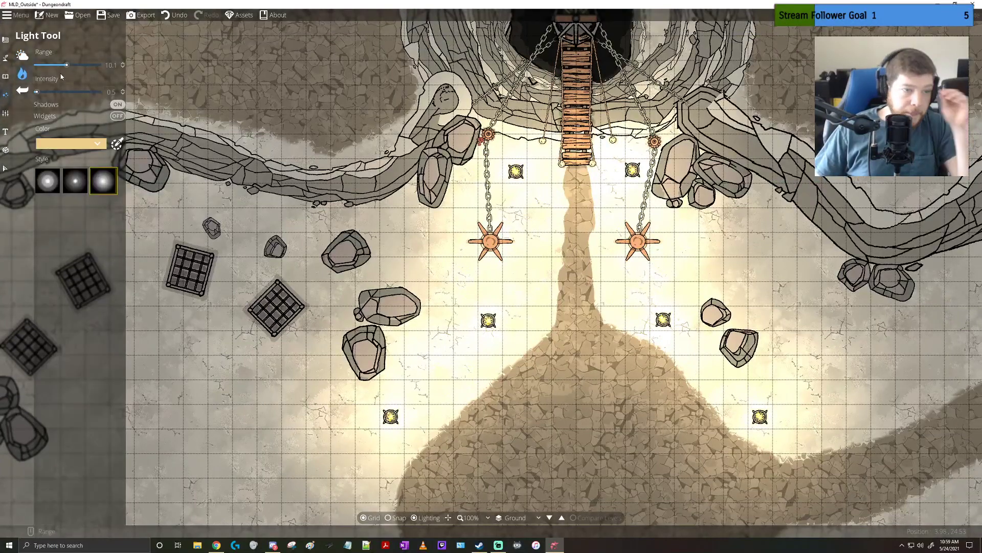
{"action": "left_click", "coordinate": [115, 117]}
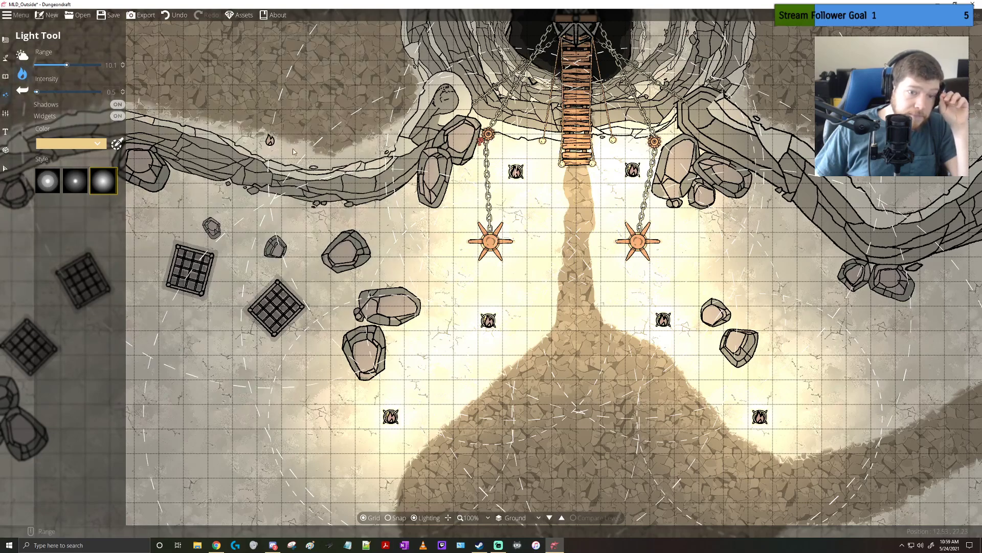
{"action": "mouse_move", "coordinate": [266, 135]}
{"action": "left_mouse_down"}
{"action": "mouse_move", "coordinate": [360, 164]}
{"action": "mouse_move", "coordinate": [257, 136]}
{"action": "left_mouse_up"}
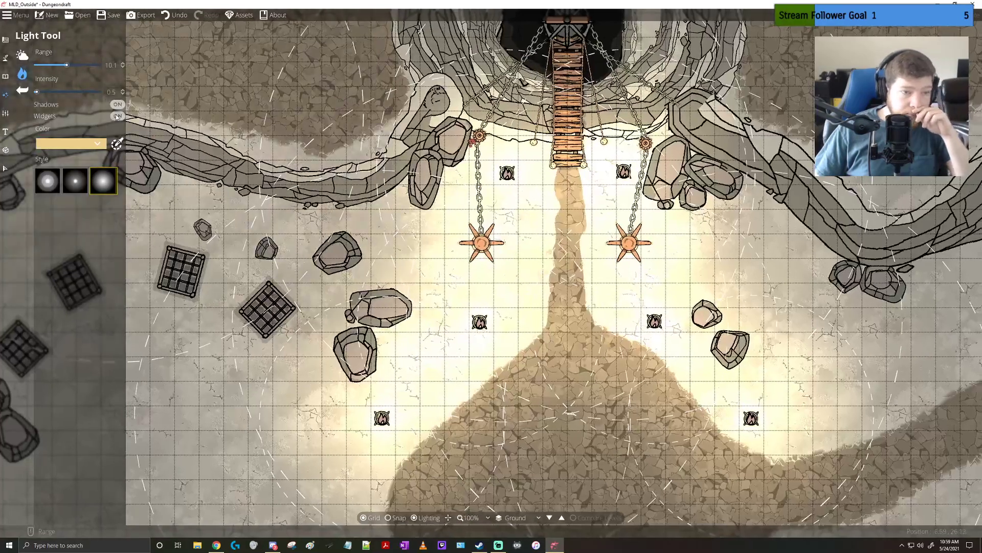
{"action": "left_click", "coordinate": [117, 116]}
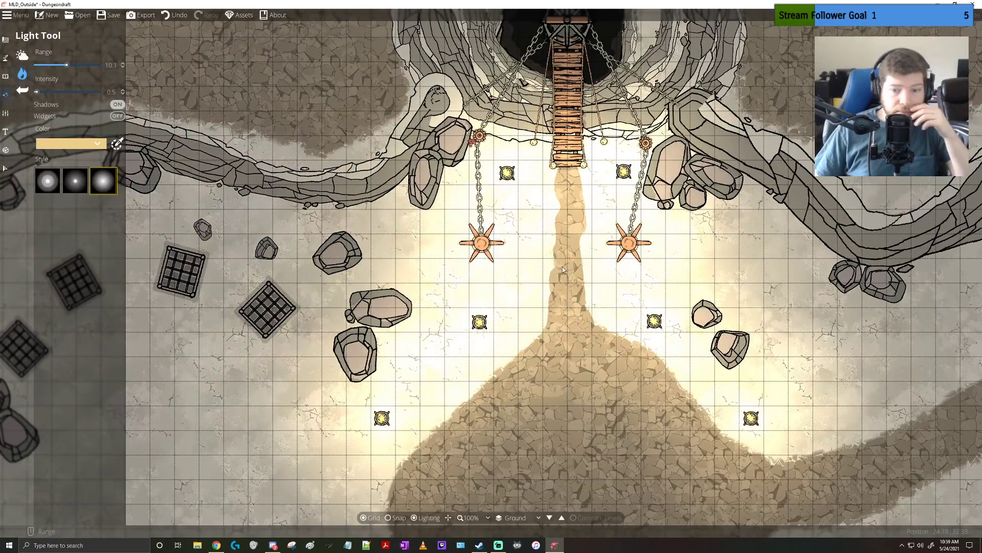
{"action": "scroll", "coordinate": [621, 303], "scroll_direction": "down", "scroll_amount": 5}
{"action": "scroll", "coordinate": [621, 303], "scroll_direction": "down", "scroll_amount": 1}
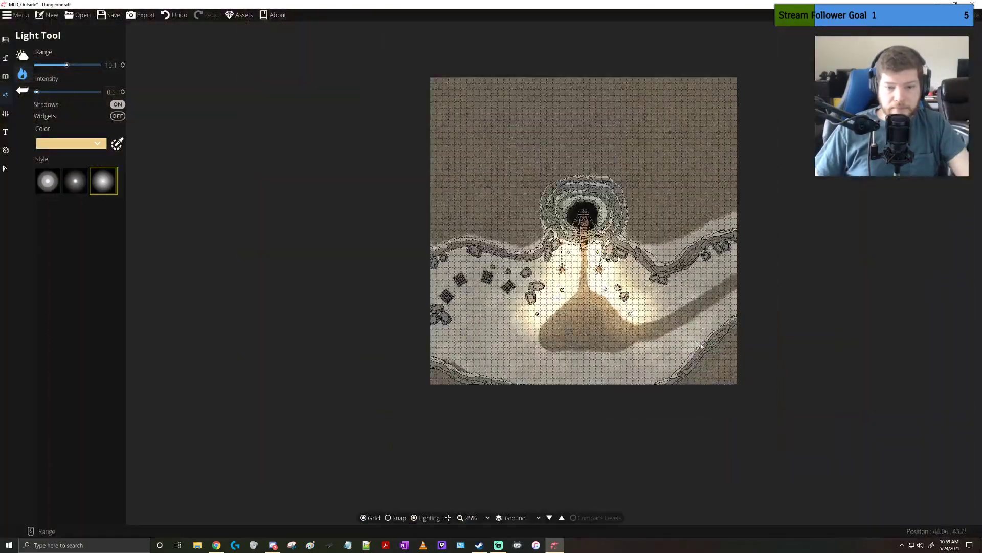
{"action": "scroll", "coordinate": [701, 343], "scroll_direction": "up", "scroll_amount": 2}
{"action": "left_click_drag", "start_coordinate": [548, 278], "coordinate": [674, 323]}
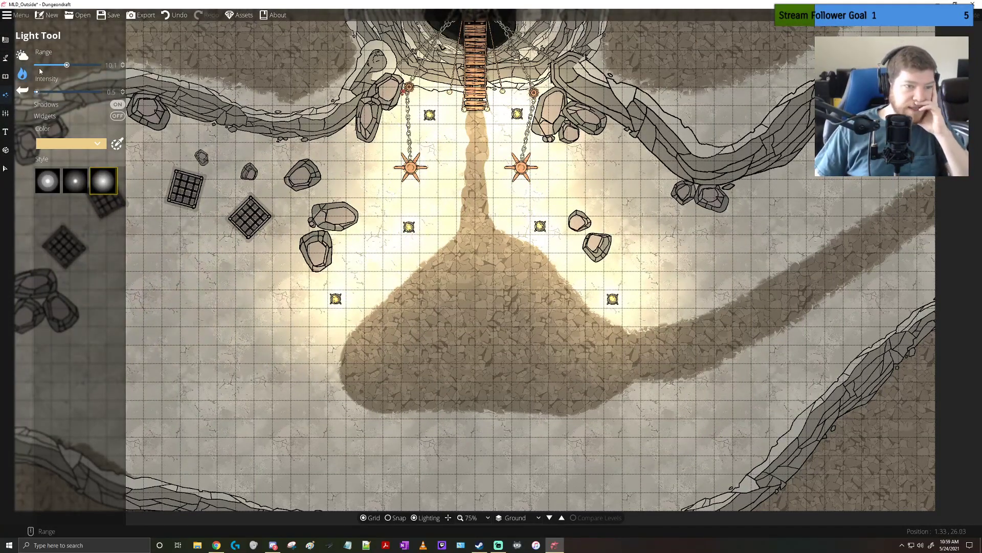
{"action": "left_click", "coordinate": [26, 56]}
{"action": "left_click", "coordinate": [24, 73]}
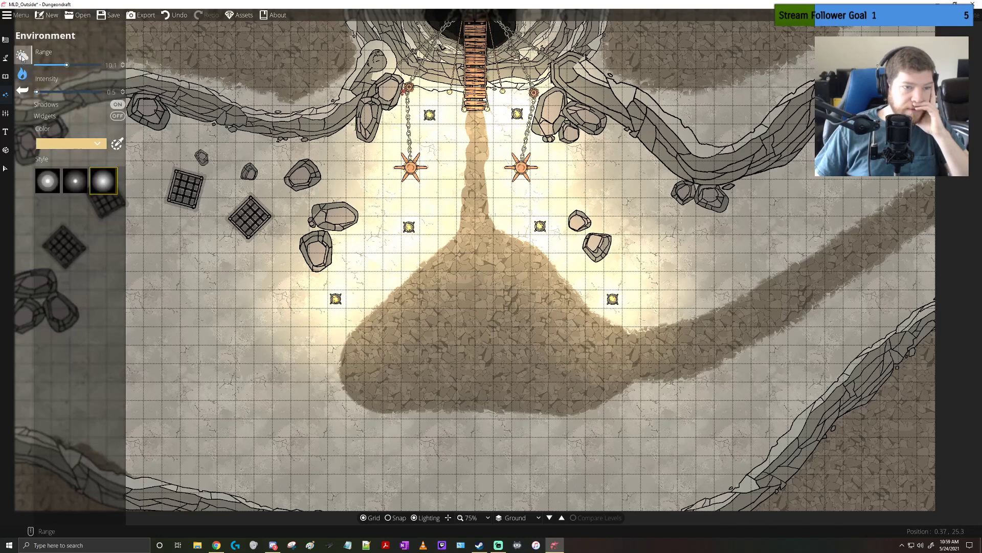
{"action": "left_click", "coordinate": [21, 56]}
{"action": "left_click", "coordinate": [92, 69]}
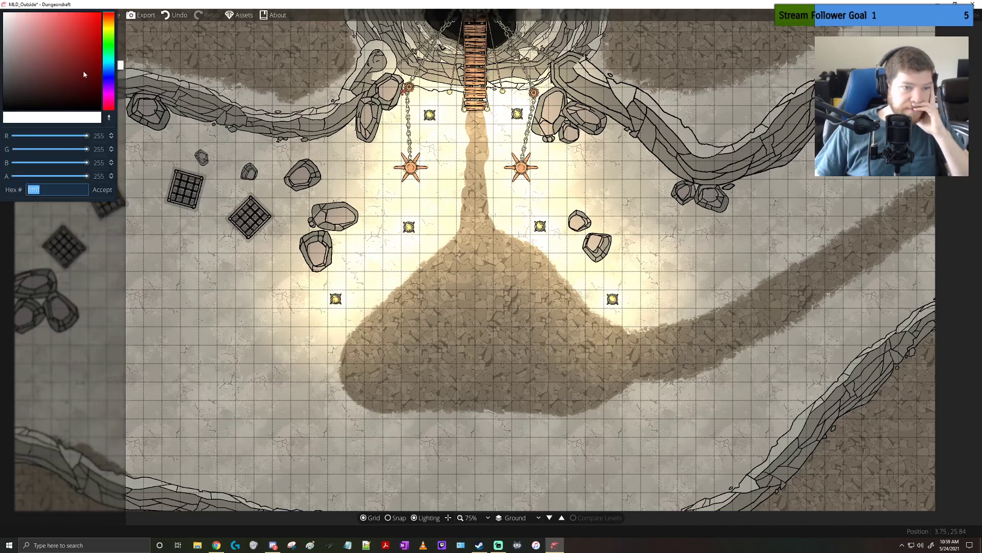
{"action": "left_click_drag", "start_coordinate": [14, 67], "coordinate": [2, 7]}
{"action": "left_click", "coordinate": [223, 291]}
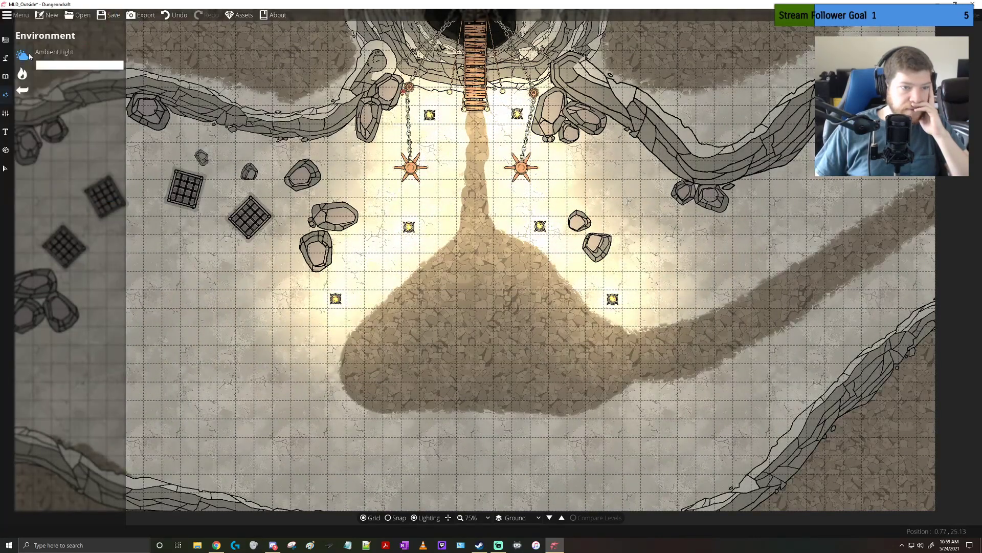
Turn on the light widgets and select the light on the southwestern brazier
{"action": "left_click", "coordinate": [22, 74]}
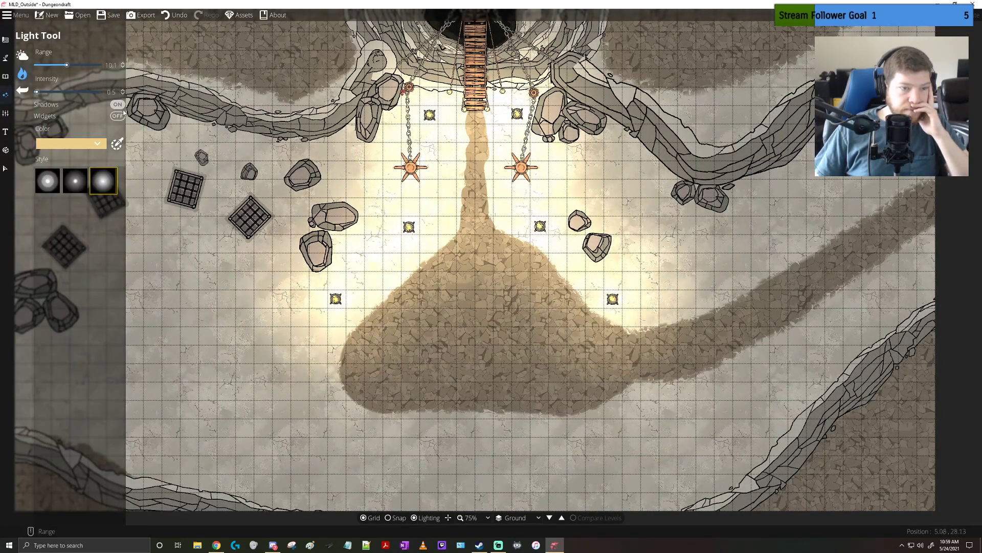
{"action": "left_click", "coordinate": [117, 116]}
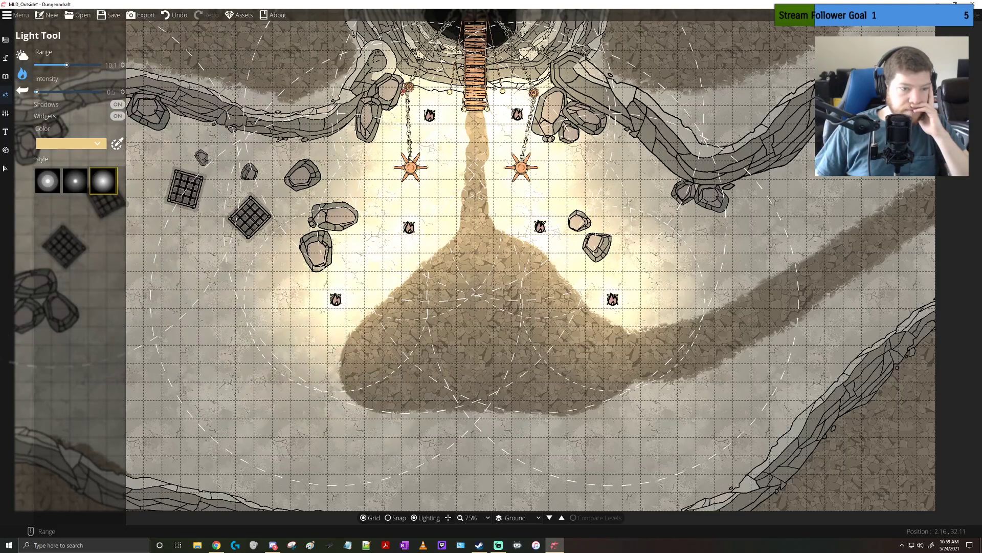
{"action": "left_click", "coordinate": [6, 169]}
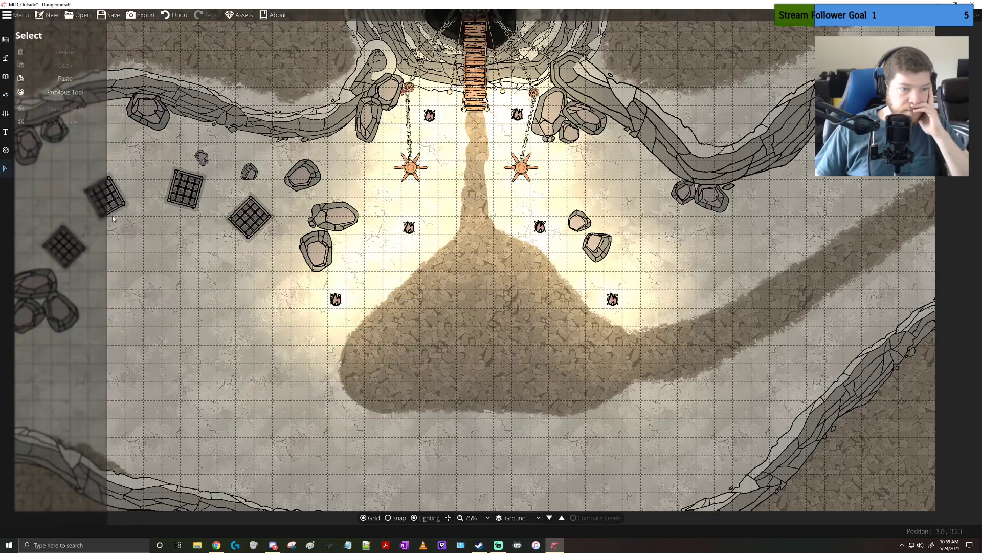
{"action": "left_click", "coordinate": [336, 301]}
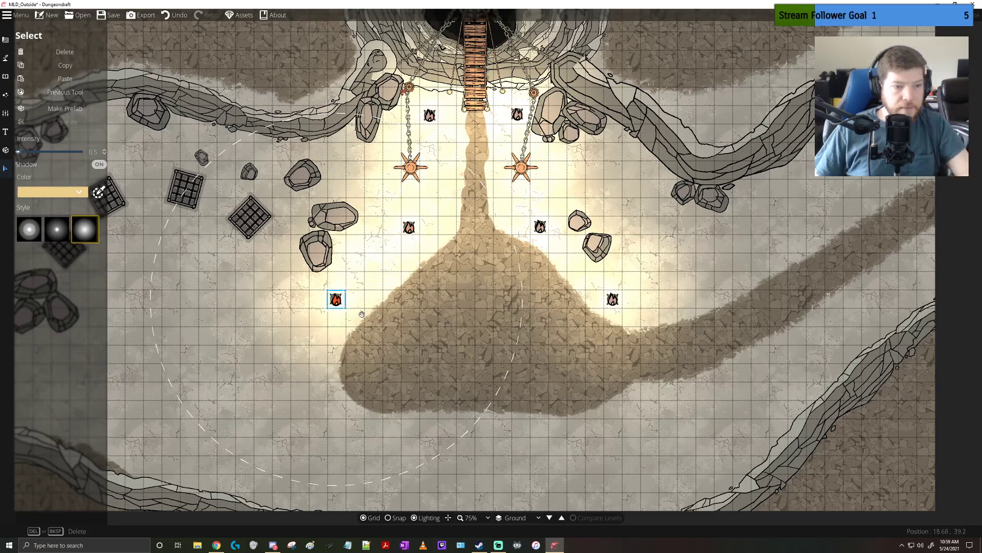
Nudge the selected light slightly northeast on the southwestern brazier to separate it from the overlapping light
{"action": "scroll", "coordinate": [337, 302], "scroll_direction": "up", "scroll_amount": 6}
{"action": "left_click_drag", "start_coordinate": [336, 270], "coordinate": [345, 260]}
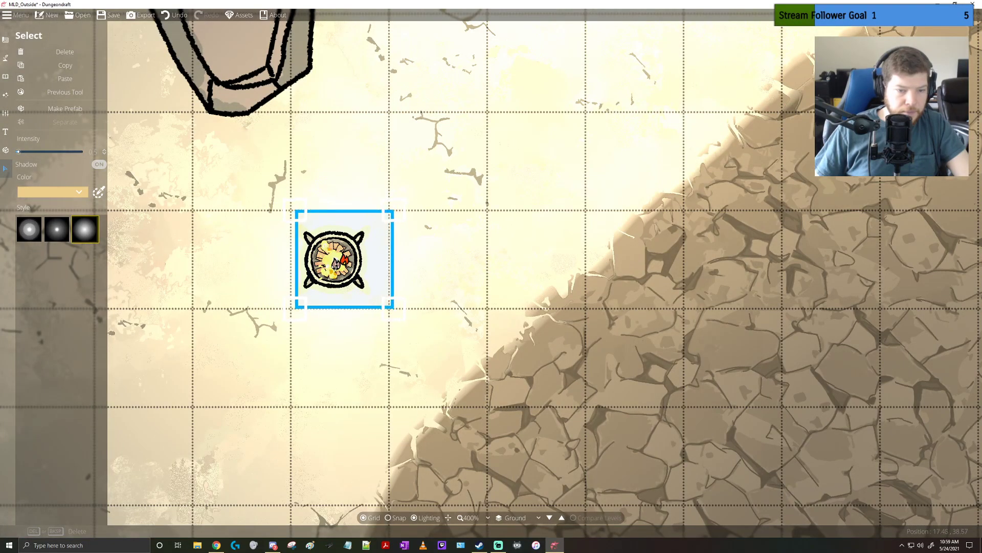
{"action": "left_click", "coordinate": [239, 270]}
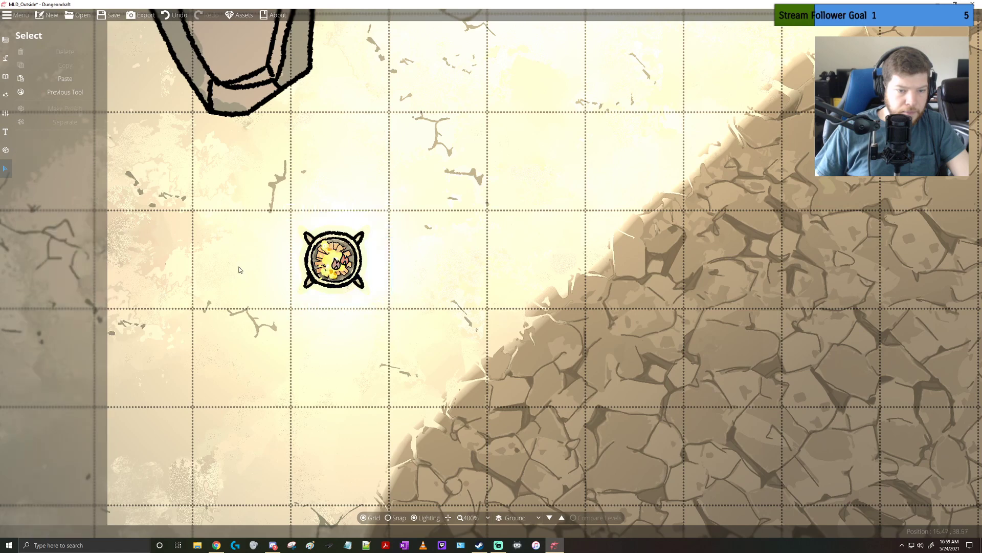
{"action": "left_click", "coordinate": [336, 264]}
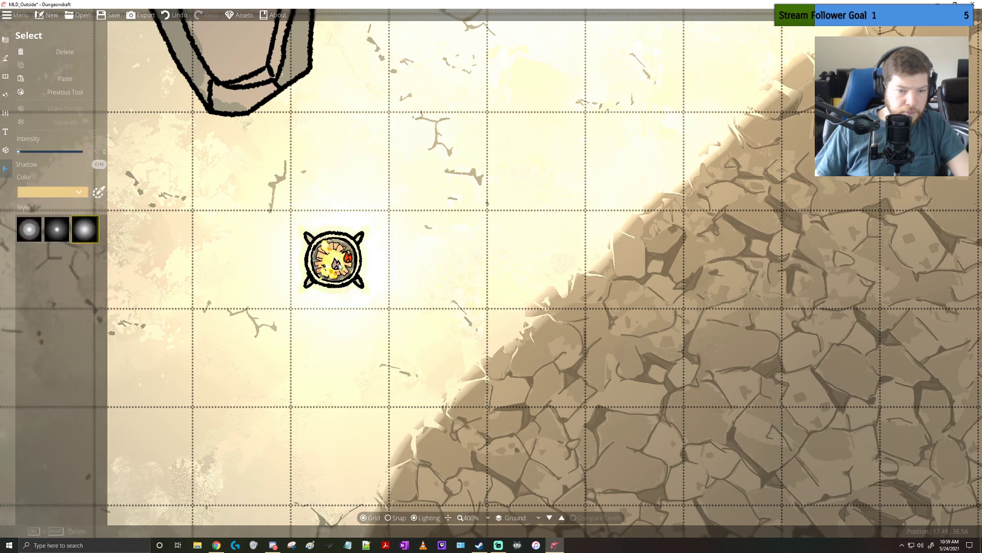
Give the brazier's central light the second light style, with its small bright core, and set a low intensity
{"action": "left_click", "coordinate": [328, 273]}
{"action": "left_click", "coordinate": [328, 273]}
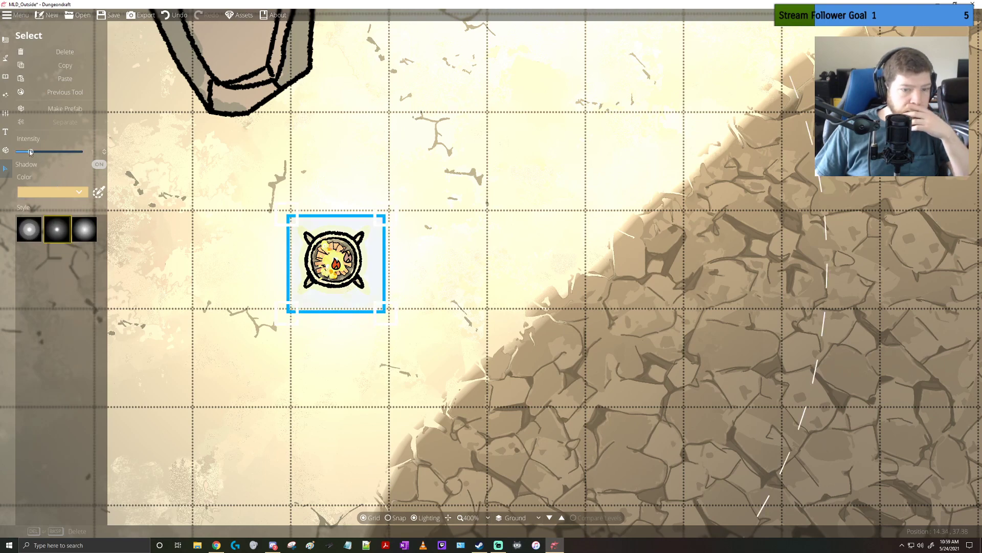
{"action": "left_click_drag", "start_coordinate": [31, 152], "coordinate": [24, 154]}
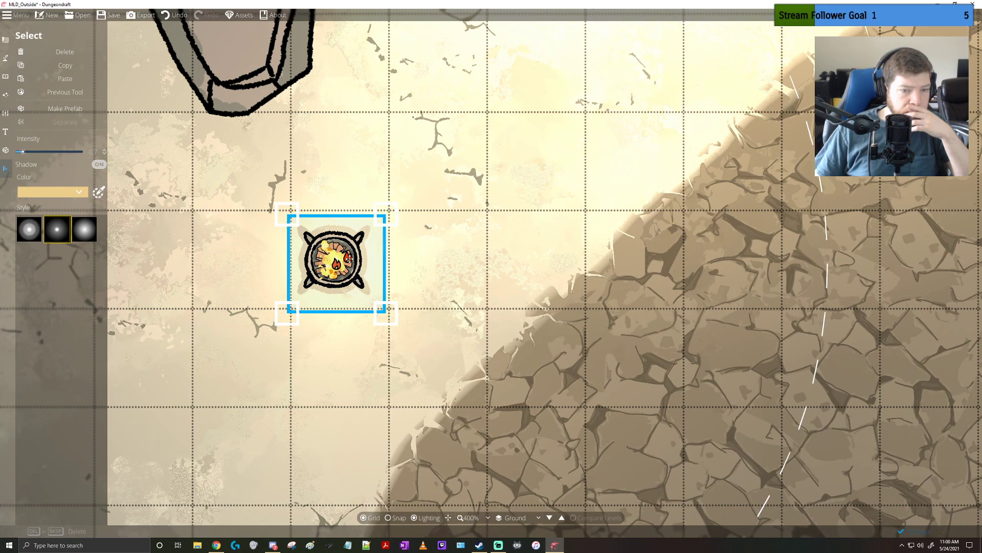
Set the intensity of the small-core light on the middle western brazier to 0.6
{"action": "left_click", "coordinate": [440, 255]}
{"action": "left_click", "coordinate": [347, 257]}
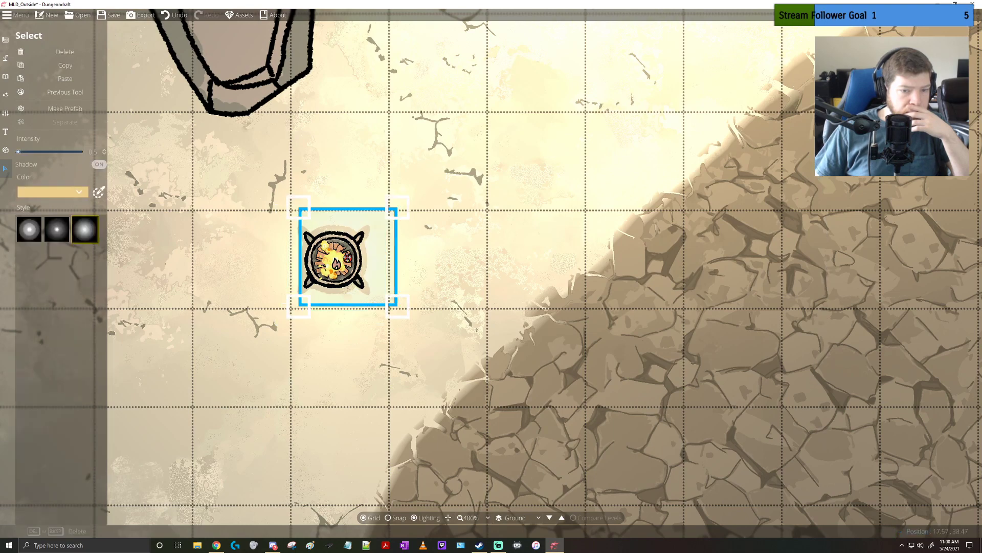
{"action": "left_click_drag", "start_coordinate": [461, 153], "coordinate": [350, 339]}
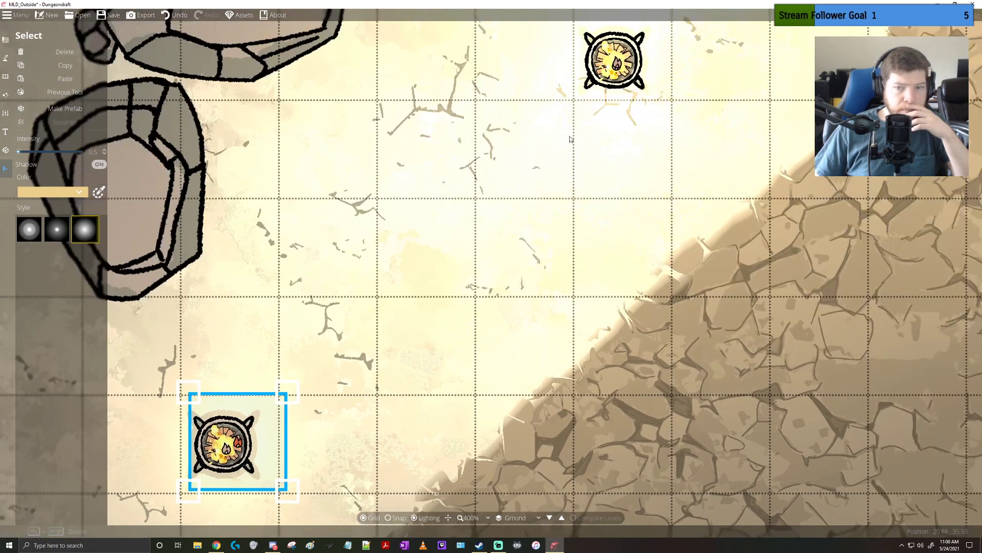
{"action": "left_click", "coordinate": [617, 65]}
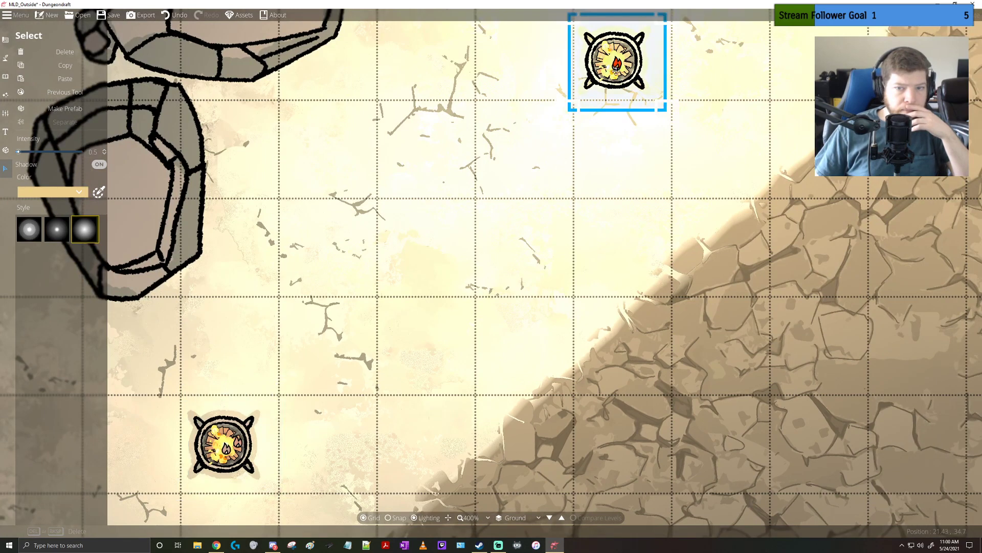
{"action": "left_click", "coordinate": [603, 138]}
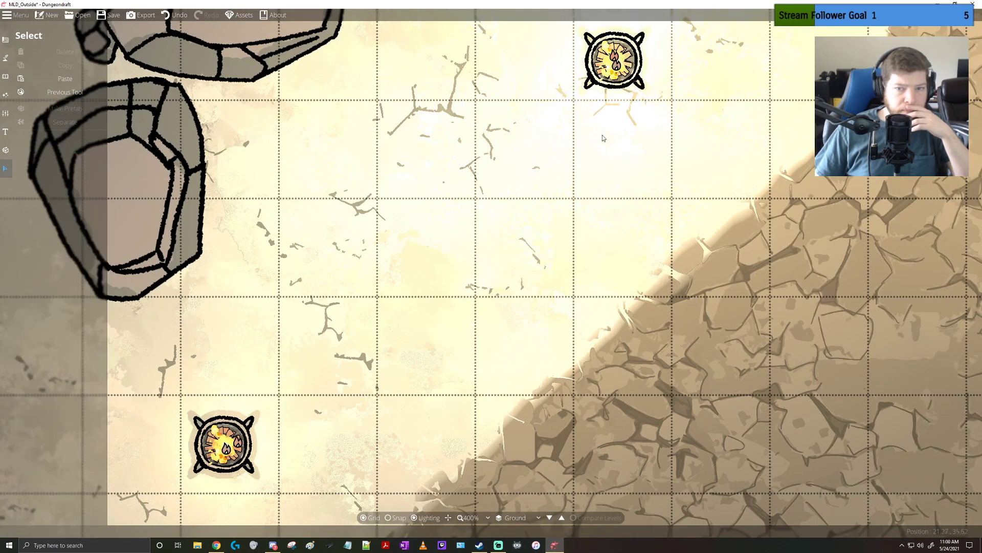
{"action": "left_click", "coordinate": [612, 82]}
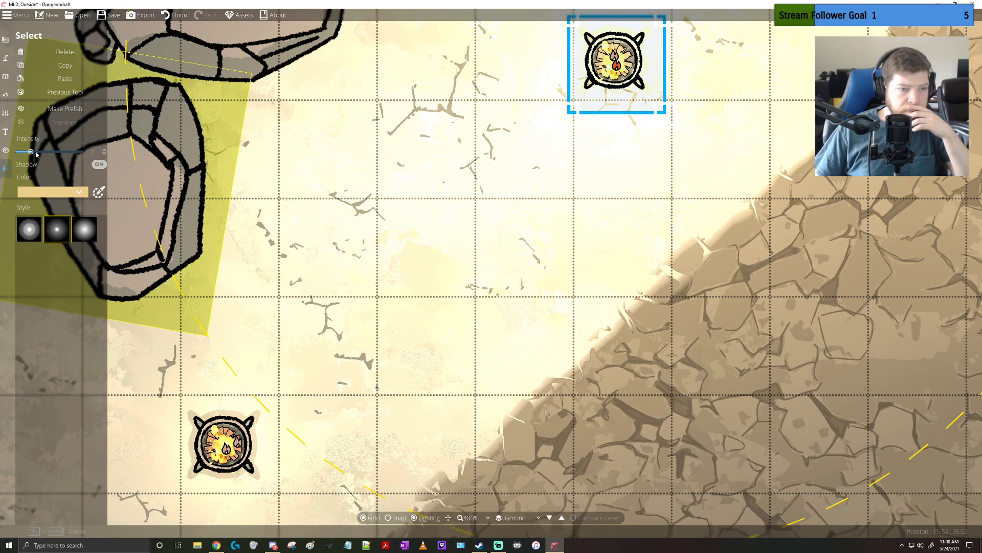
{"action": "left_click_drag", "start_coordinate": [29, 153], "coordinate": [23, 154]}
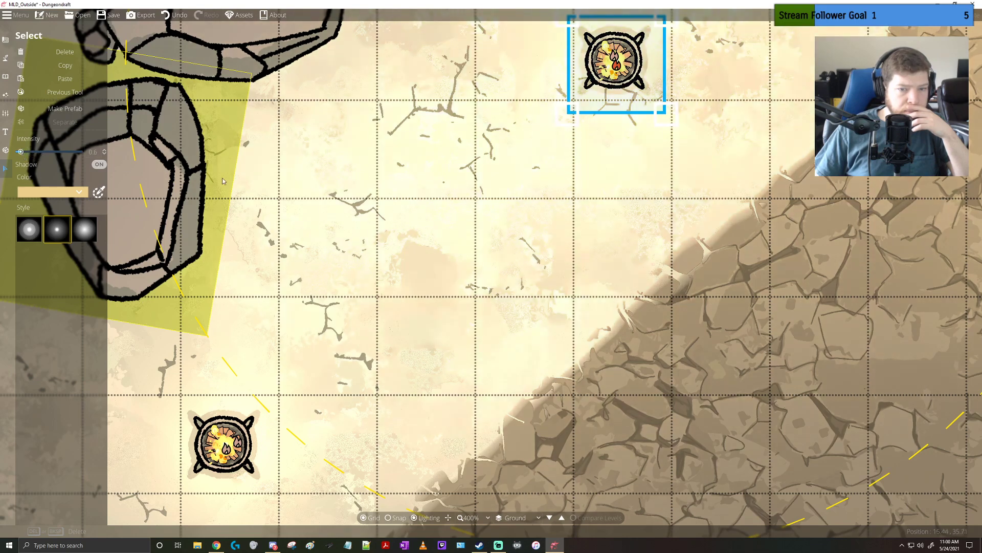
Select the small-core light on the southeastern brazier and set its intensity to 0.6
{"action": "left_click_drag", "start_coordinate": [649, 216], "coordinate": [551, 216]}
{"action": "scroll", "coordinate": [551, 216], "scroll_direction": "down", "scroll_amount": 2}
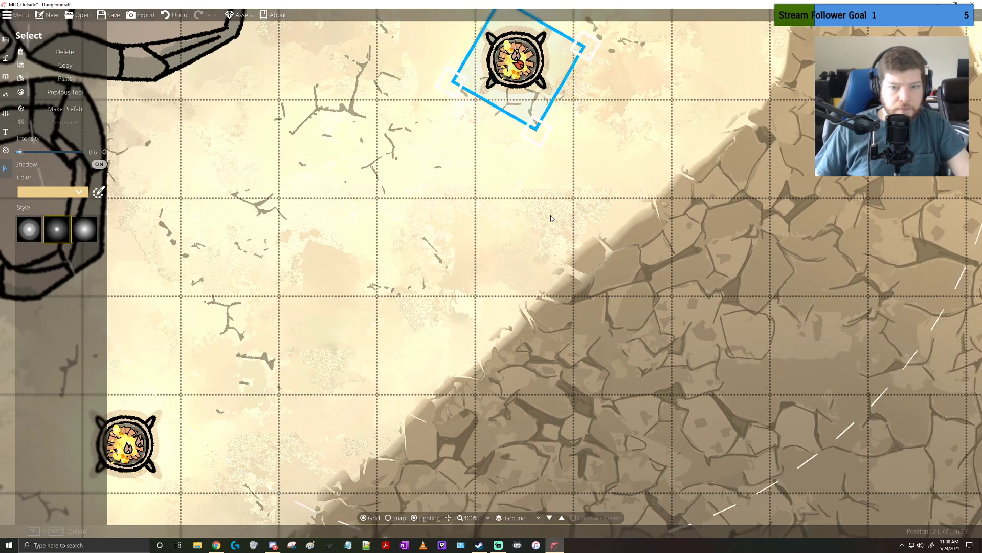
{"action": "scroll", "coordinate": [552, 217], "scroll_direction": "down", "scroll_amount": 5}
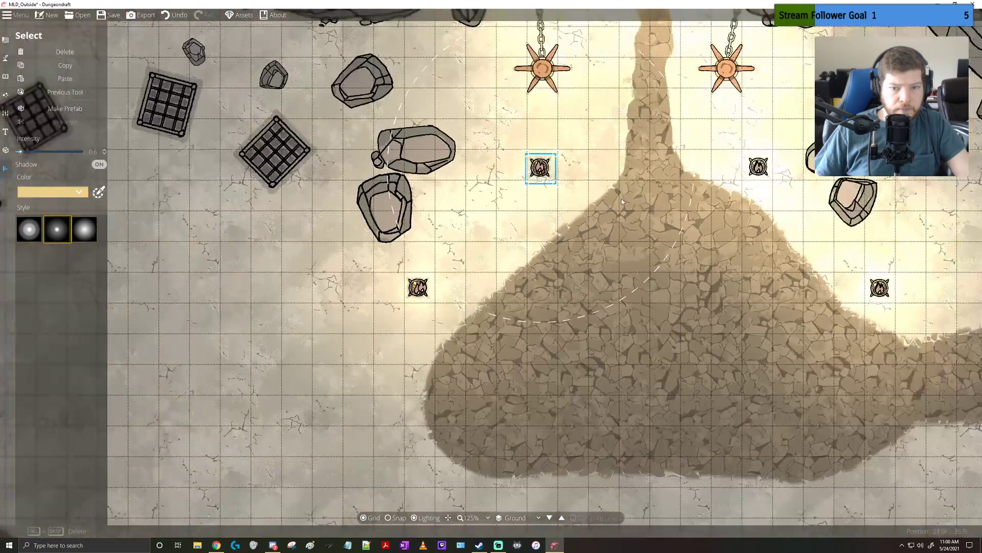
{"action": "left_click_drag", "start_coordinate": [621, 198], "coordinate": [262, 218]}
{"action": "scroll", "coordinate": [488, 286], "scroll_direction": "up", "scroll_amount": 4}
{"action": "left_click", "coordinate": [568, 345]}
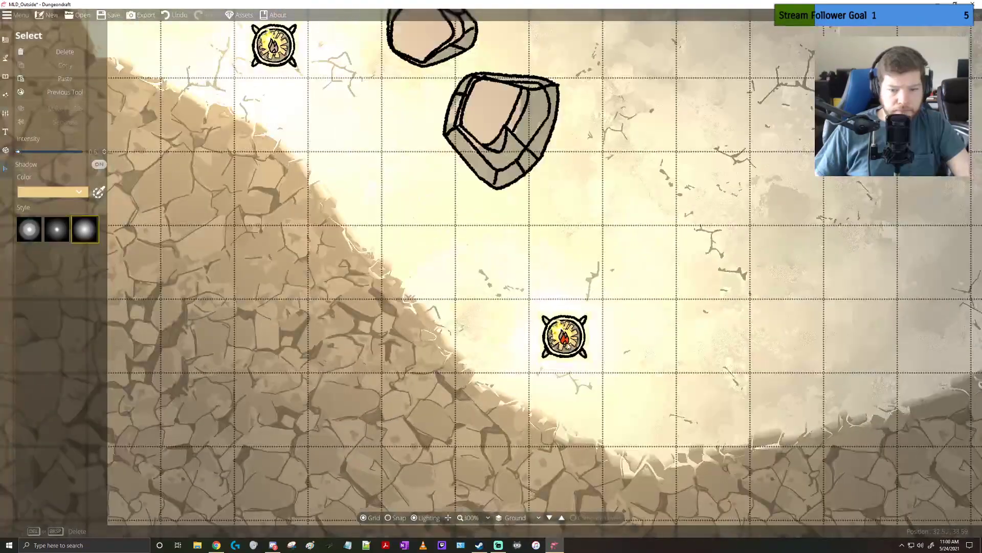
{"action": "key", "text": "Escape"}
{"action": "left_click", "coordinate": [569, 343]}
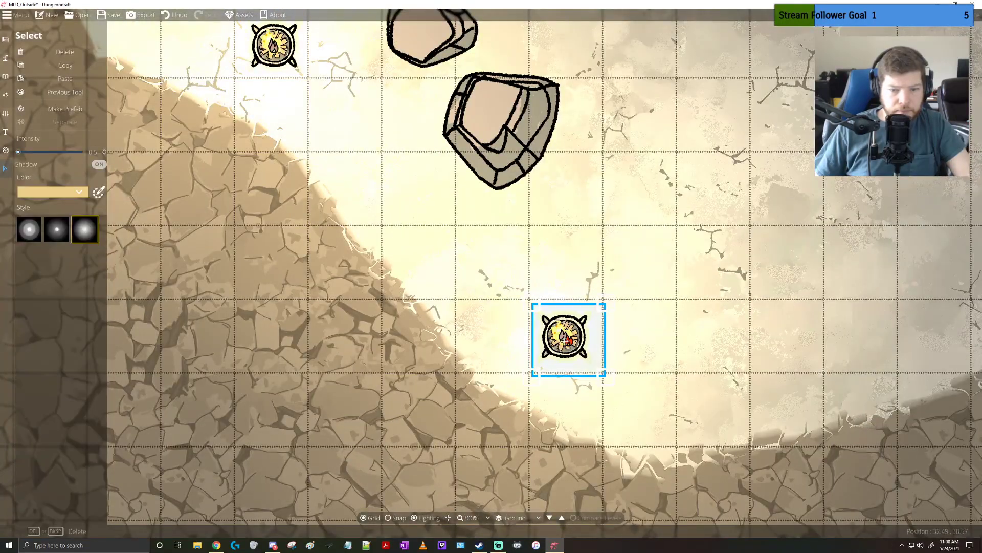
{"action": "left_click", "coordinate": [478, 328]}
{"action": "left_click", "coordinate": [549, 330]}
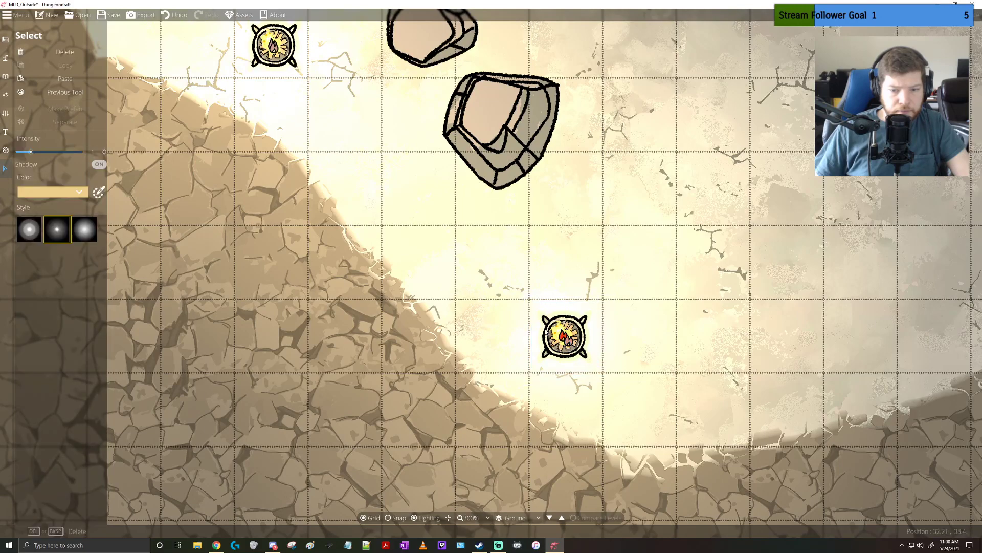
{"action": "left_click_drag", "start_coordinate": [26, 152], "coordinate": [21, 152]}
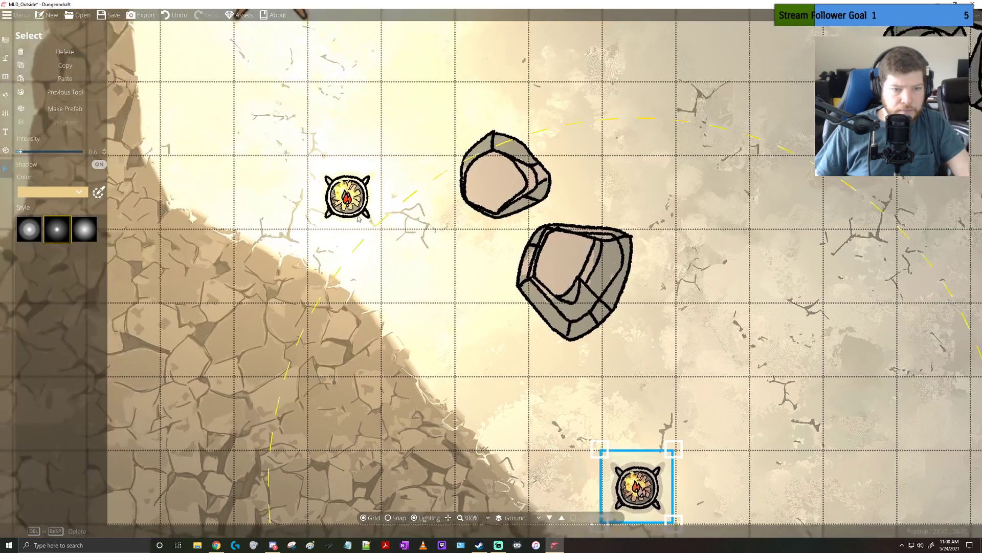
Select the small-core light on the middle eastern brazier and lower its intensity to 0.6
{"action": "left_click", "coordinate": [348, 201]}
{"action": "left_click_drag", "start_coordinate": [349, 202], "coordinate": [352, 203]}
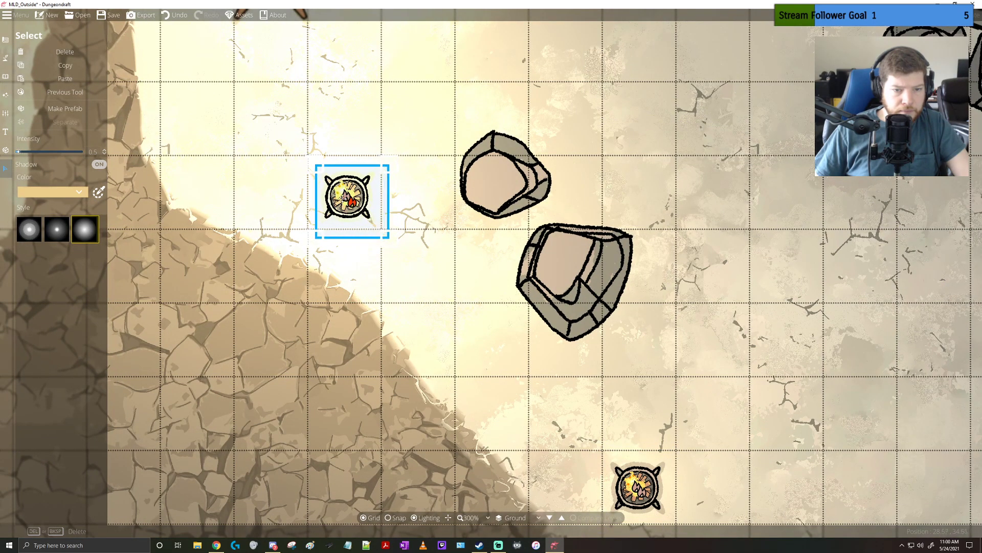
{"action": "left_click", "coordinate": [295, 191]}
{"action": "left_click", "coordinate": [346, 196]}
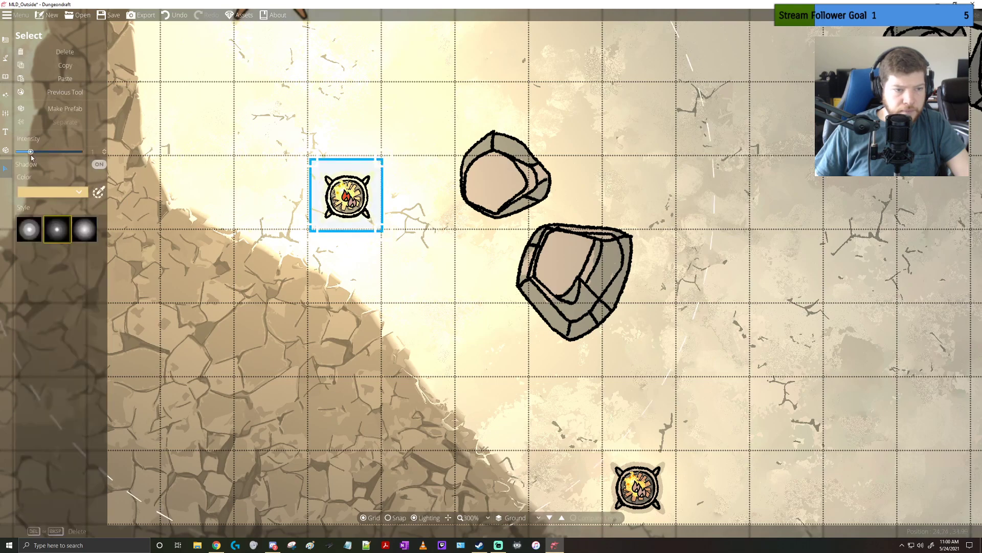
{"action": "left_click_drag", "start_coordinate": [26, 157], "coordinate": [22, 154]}
Lower the intensity of the small-core light on the northeastern brazier beside the bridge, leaving nothing selected
{"action": "left_click_drag", "start_coordinate": [190, 218], "coordinate": [610, 423]}
{"action": "left_click_drag", "start_coordinate": [463, 114], "coordinate": [472, 305]}
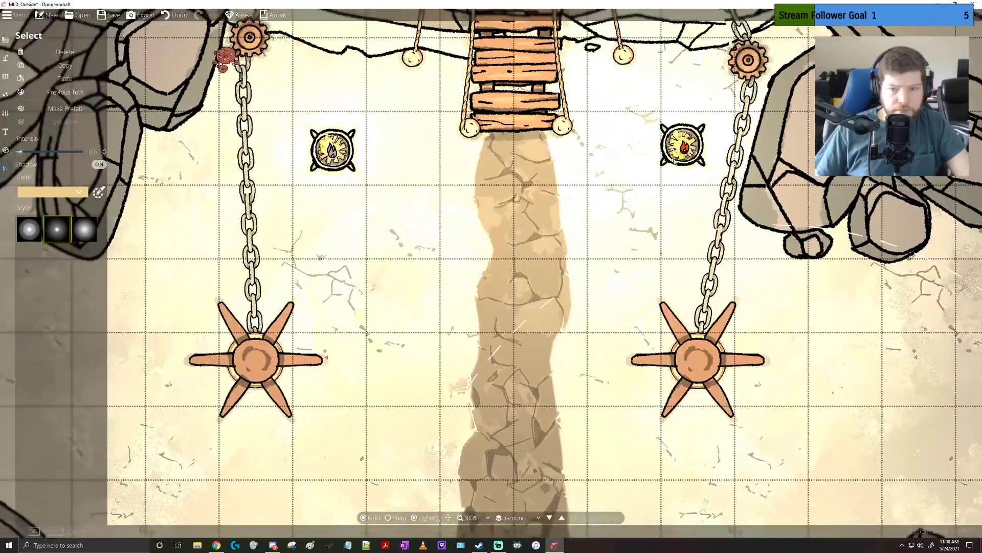
{"action": "left_click_drag", "start_coordinate": [689, 154], "coordinate": [682, 148]}
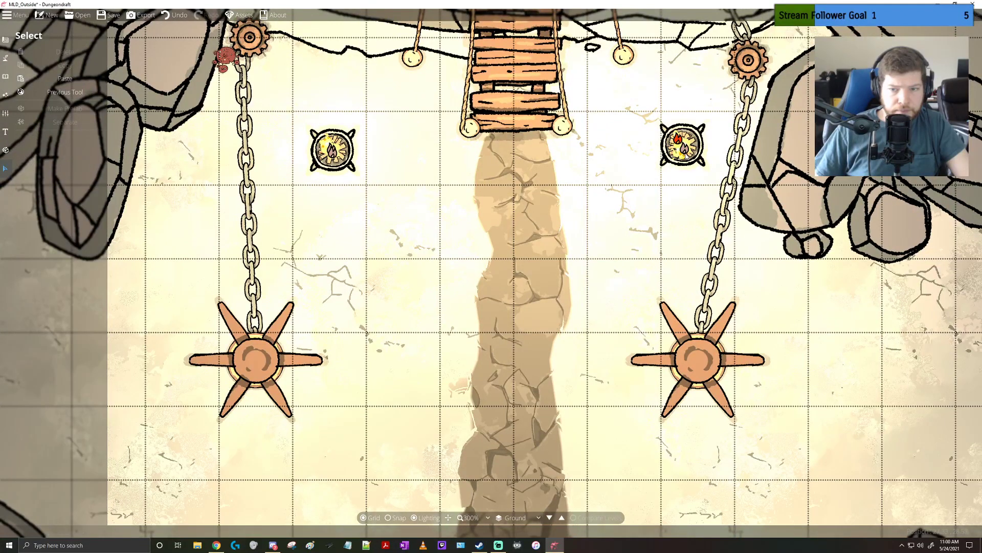
{"action": "left_click", "coordinate": [684, 150]}
{"action": "left_click", "coordinate": [712, 201]}
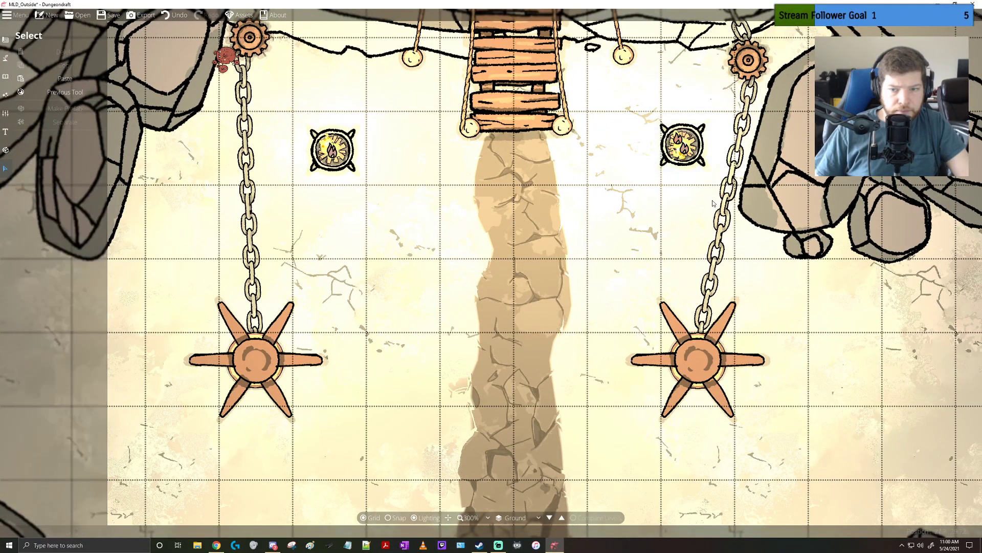
{"action": "left_click", "coordinate": [697, 172]}
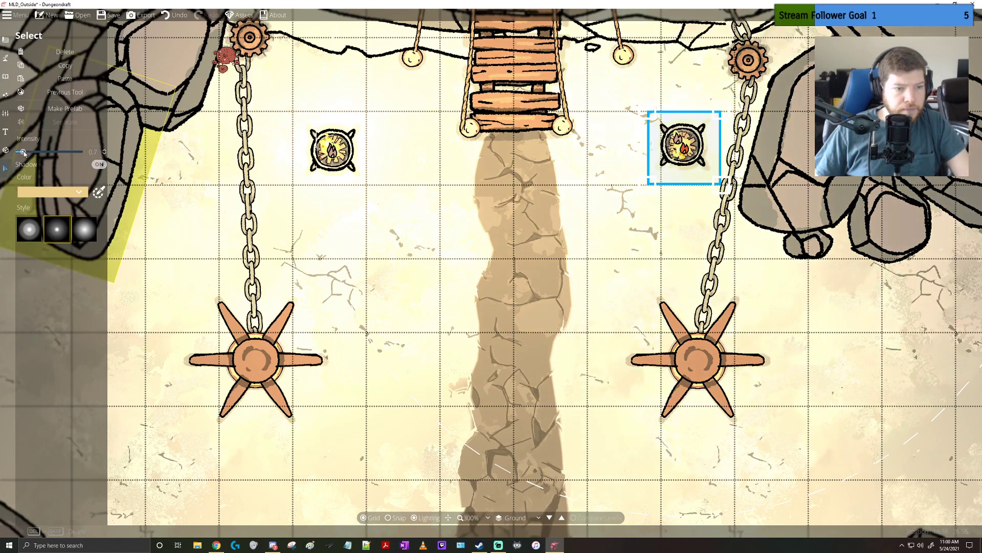
{"action": "left_click_drag", "start_coordinate": [24, 154], "coordinate": [22, 153]}
{"action": "left_click", "coordinate": [460, 268]}
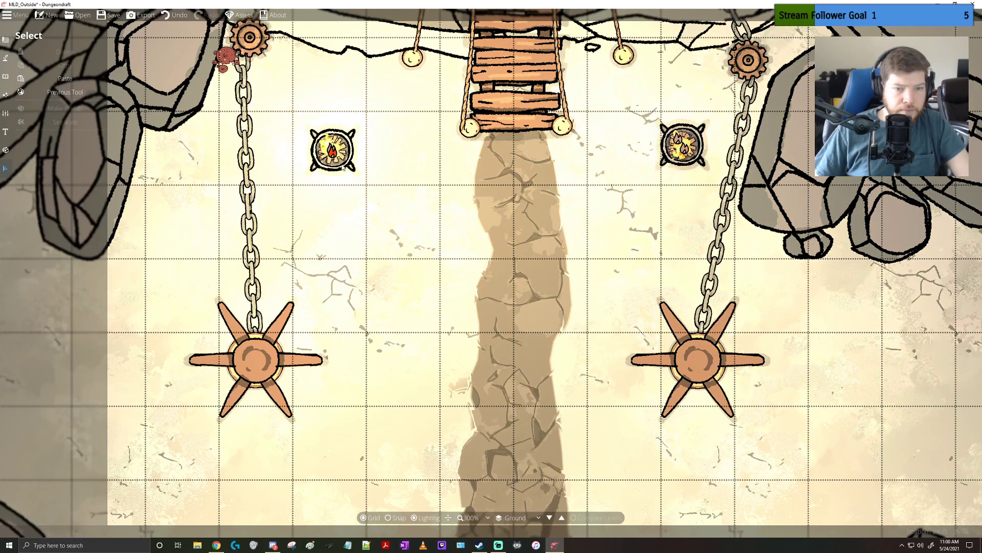
Set the small-core light on the northwestern brazier beside the bridge to intensity 0.7
{"action": "left_click", "coordinate": [343, 165]}
{"action": "left_click", "coordinate": [314, 260]}
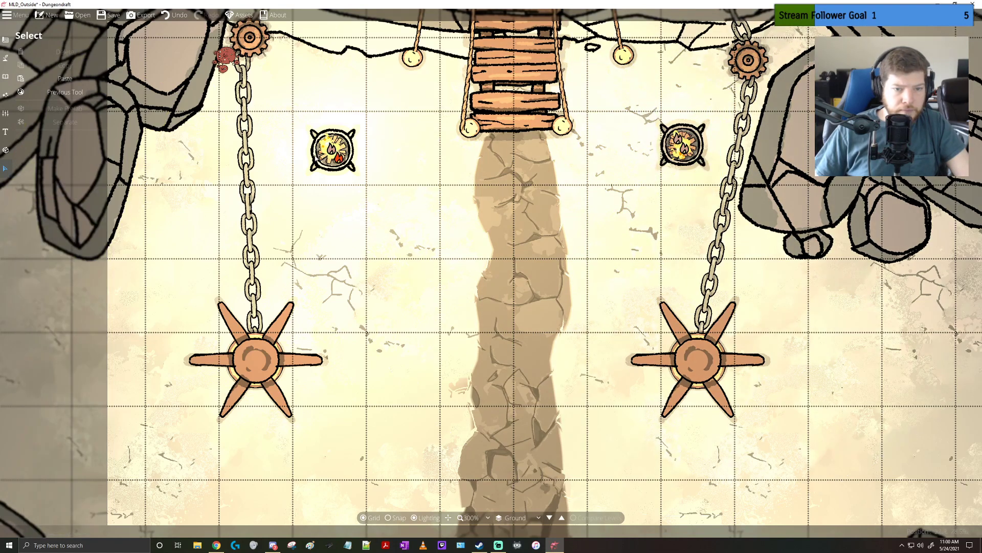
{"action": "left_click", "coordinate": [303, 157]}
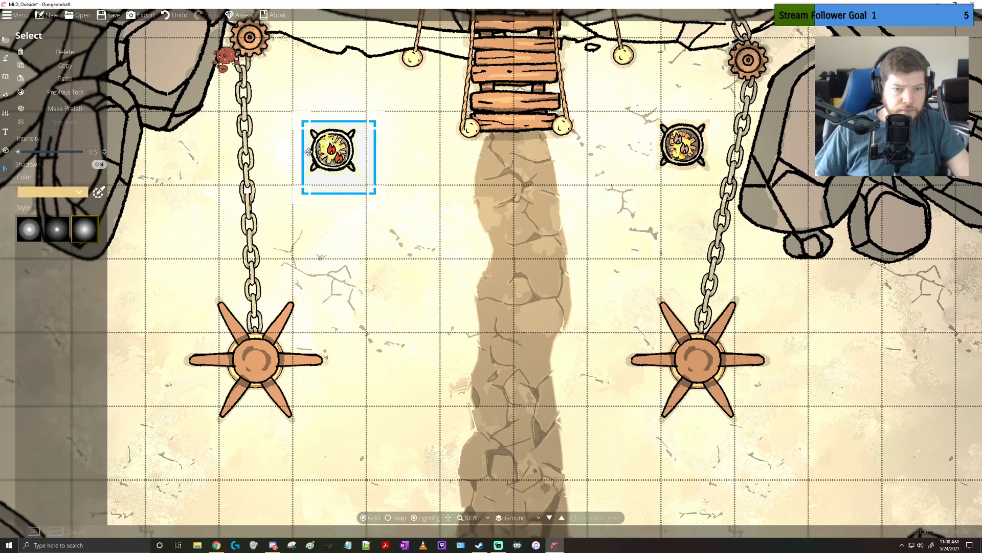
{"action": "left_click", "coordinate": [183, 161]}
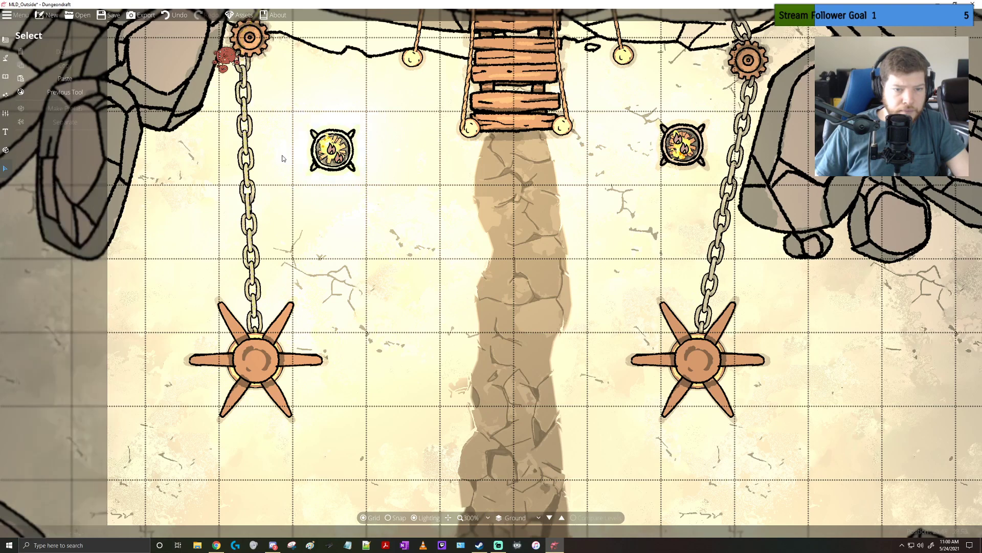
{"action": "left_click", "coordinate": [312, 156]}
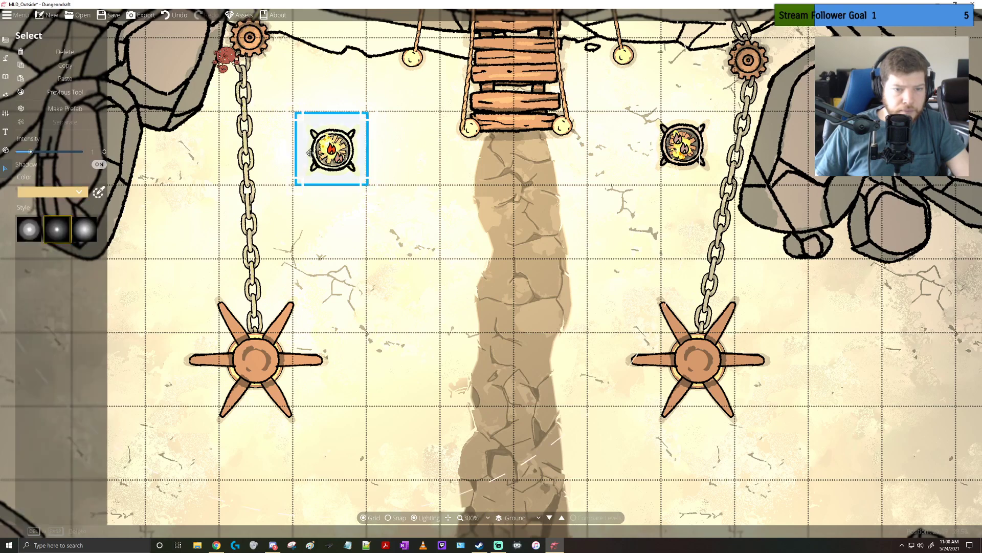
{"action": "left_click_drag", "start_coordinate": [31, 151], "coordinate": [24, 154]}
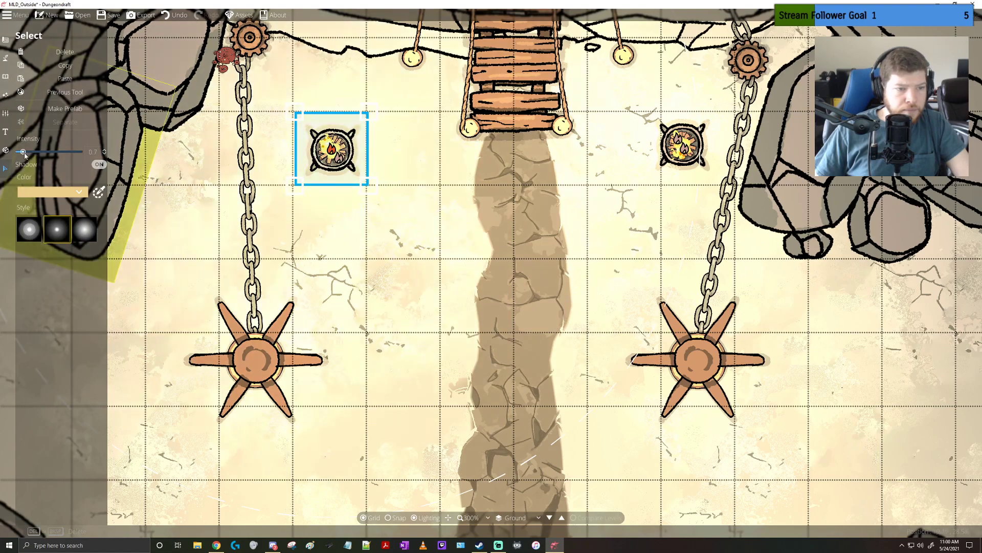
{"action": "left_click", "coordinate": [493, 266]}
Try a dark brownish ambient light to preview how the brazier lights look across the whole map
{"action": "scroll", "coordinate": [493, 266], "scroll_direction": "down", "scroll_amount": 6}
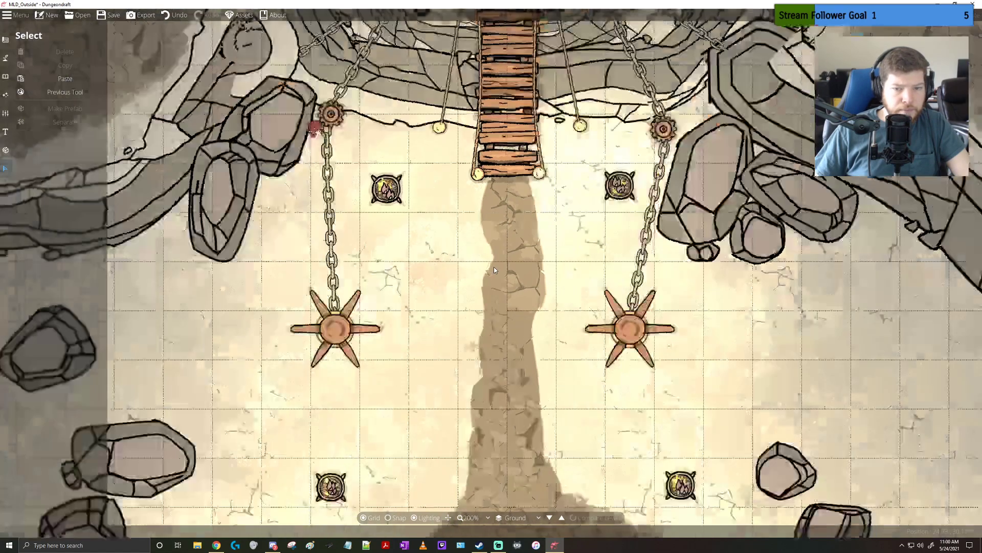
{"action": "left_click_drag", "start_coordinate": [497, 343], "coordinate": [520, 213]}
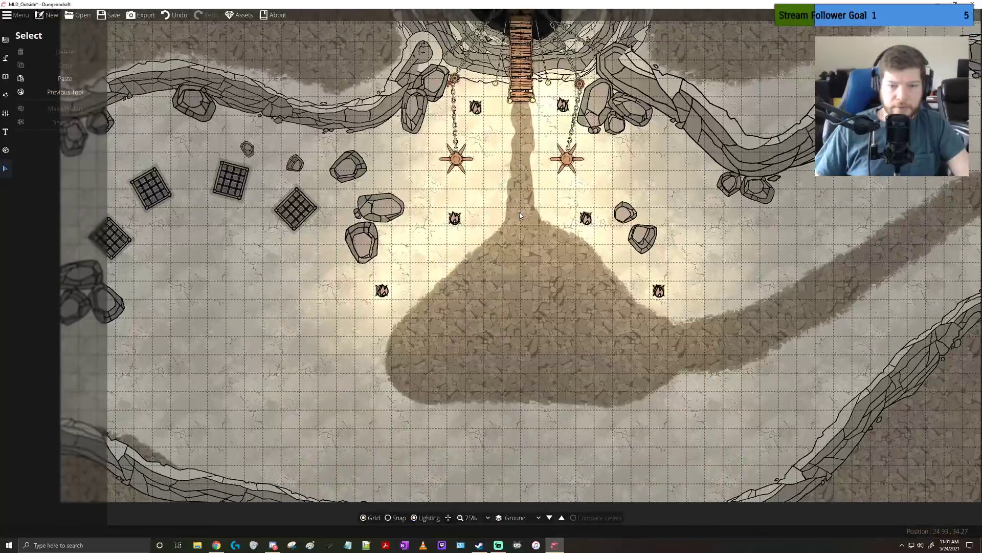
{"action": "left_click", "coordinate": [4, 96]}
{"action": "left_click", "coordinate": [5, 113]}
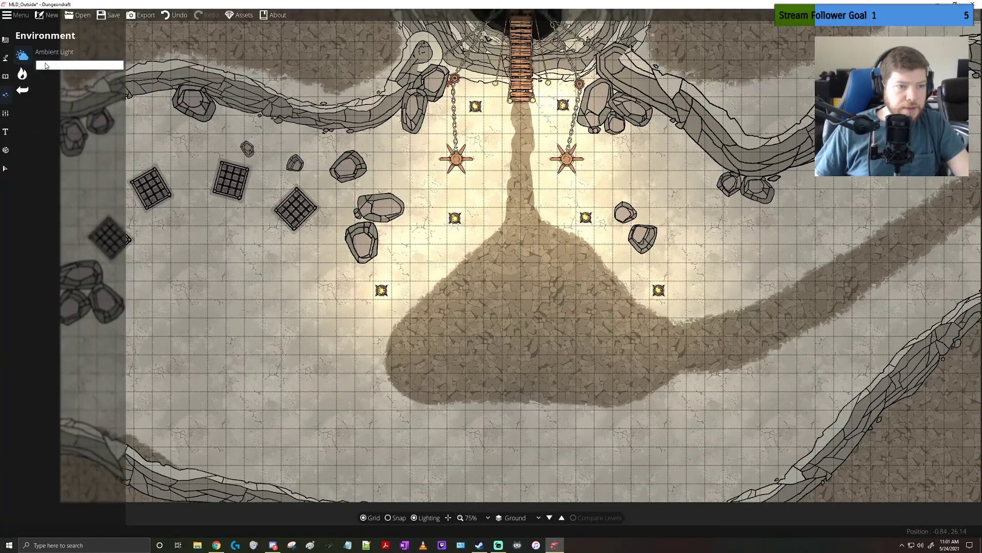
{"action": "left_click", "coordinate": [17, 73]}
{"action": "left_click_drag", "start_coordinate": [17, 77], "coordinate": [15, 72]}
{"action": "left_click_drag", "start_coordinate": [572, 152], "coordinate": [491, 192]}
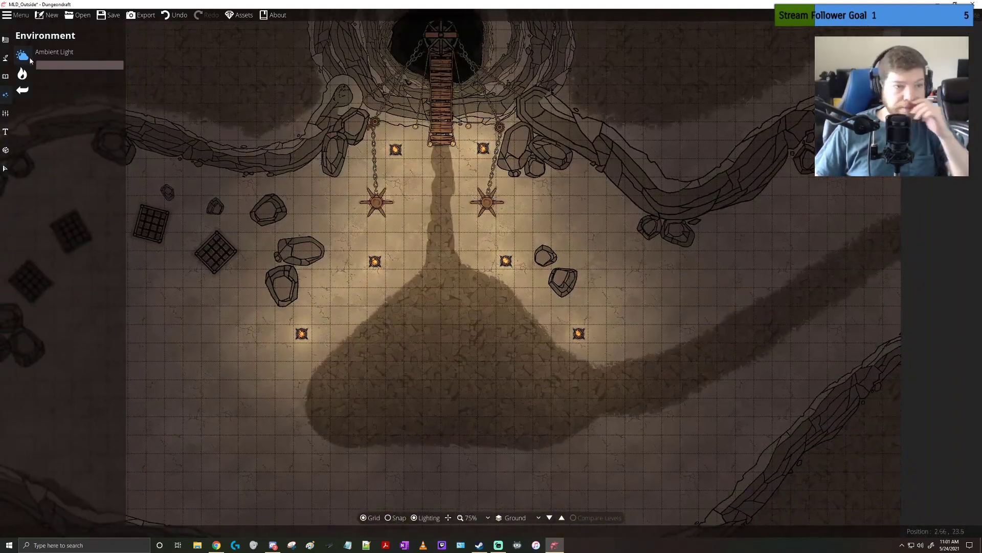
Set the ambient light back to white and bring the western cages into view
{"action": "left_click", "coordinate": [47, 65]}
{"action": "left_click_drag", "start_coordinate": [18, 40], "coordinate": [2, 4]}
{"action": "left_click", "coordinate": [242, 333]}
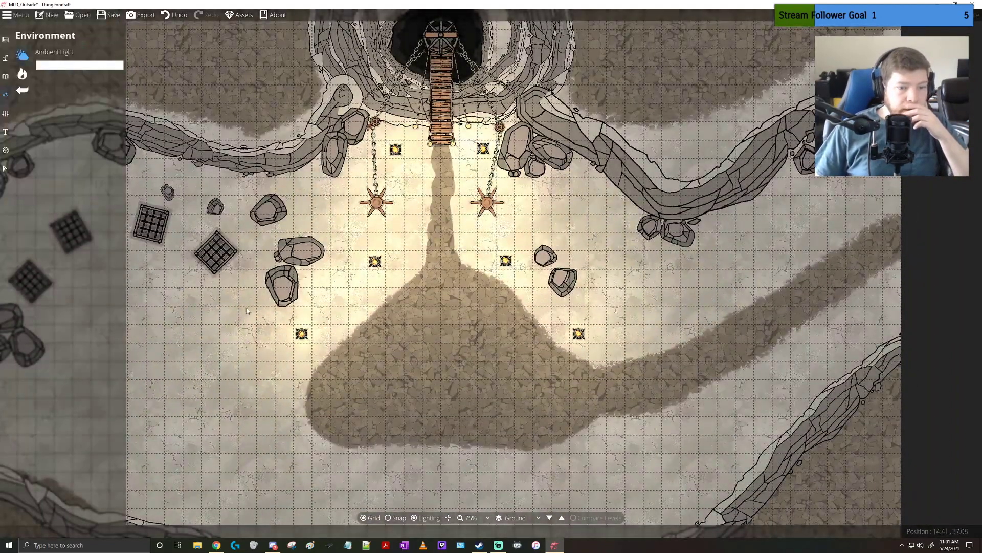
{"action": "left_click_drag", "start_coordinate": [243, 333], "coordinate": [437, 346]}
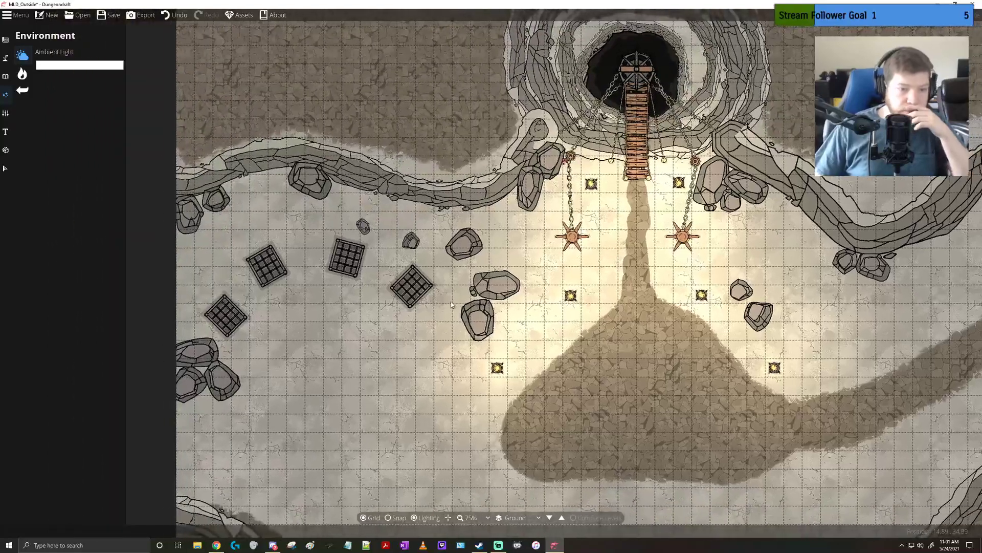
Paint a Terrain Rocky path with brush size 3 from the large rocky area to the westernmost cage, plus patches at the other three cages
{"action": "left_click", "coordinate": [6, 57]}
{"action": "left_click", "coordinate": [6, 40]}
{"action": "left_click", "coordinate": [14, 75]}
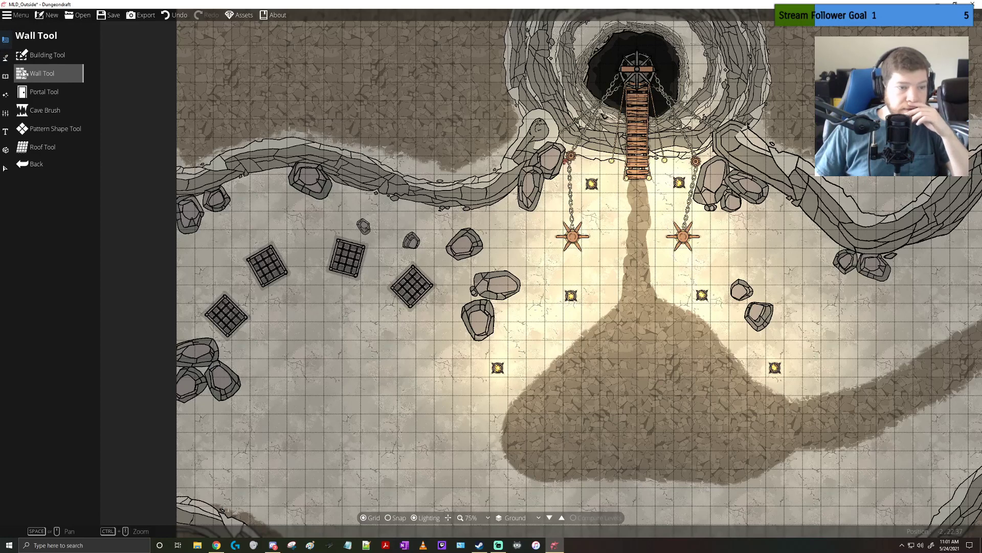
{"action": "left_click", "coordinate": [6, 58]}
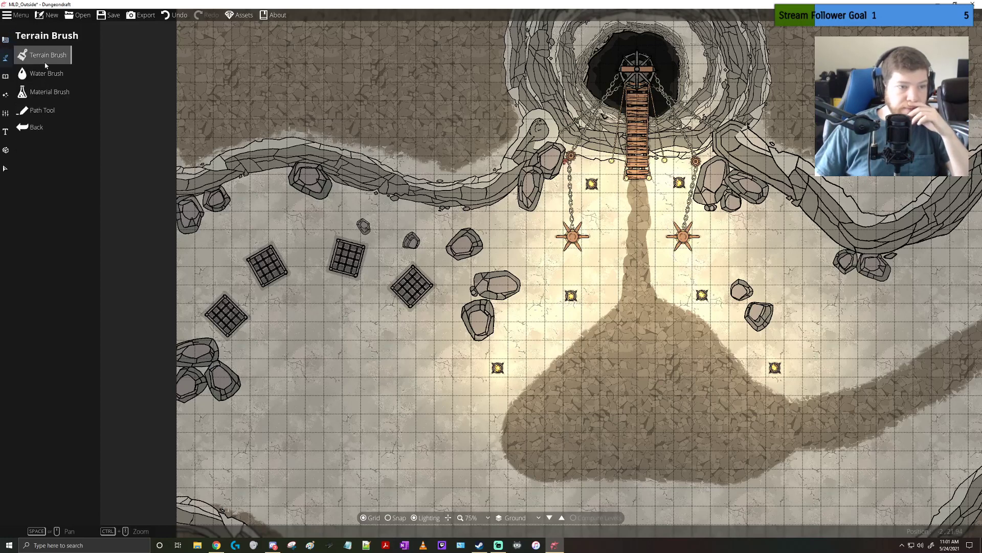
{"action": "left_click", "coordinate": [46, 59]}
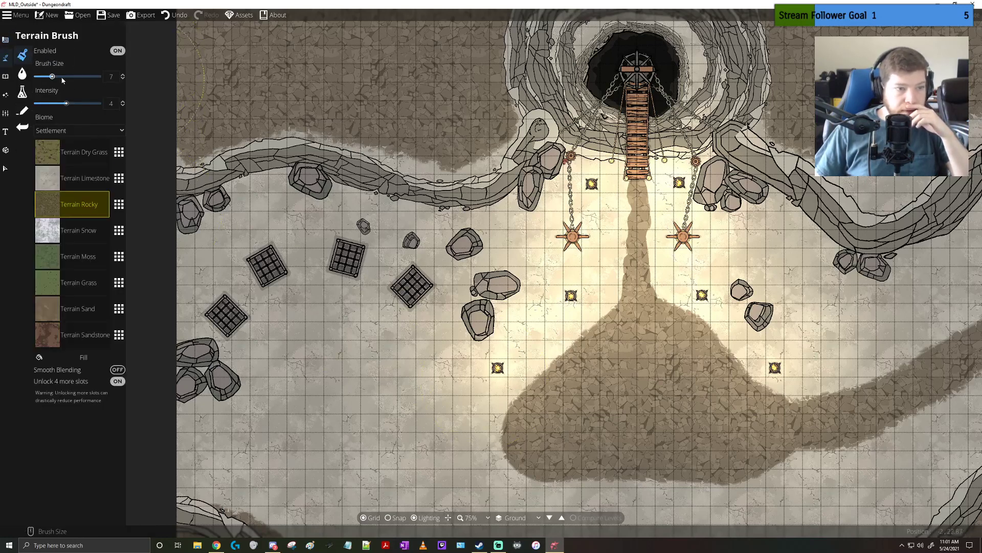
{"action": "left_click_drag", "start_coordinate": [52, 76], "coordinate": [42, 76]}
{"action": "left_click_drag", "start_coordinate": [516, 427], "coordinate": [476, 421]}
{"action": "left_click_drag", "start_coordinate": [394, 390], "coordinate": [493, 432]}
{"action": "mouse_move", "coordinate": [399, 387]}
{"action": "left_mouse_down"}
{"action": "mouse_move", "coordinate": [343, 352]}
{"action": "mouse_move", "coordinate": [236, 333]}
{"action": "mouse_move", "coordinate": [318, 348]}
{"action": "mouse_move", "coordinate": [404, 390]}
{"action": "left_mouse_up"}
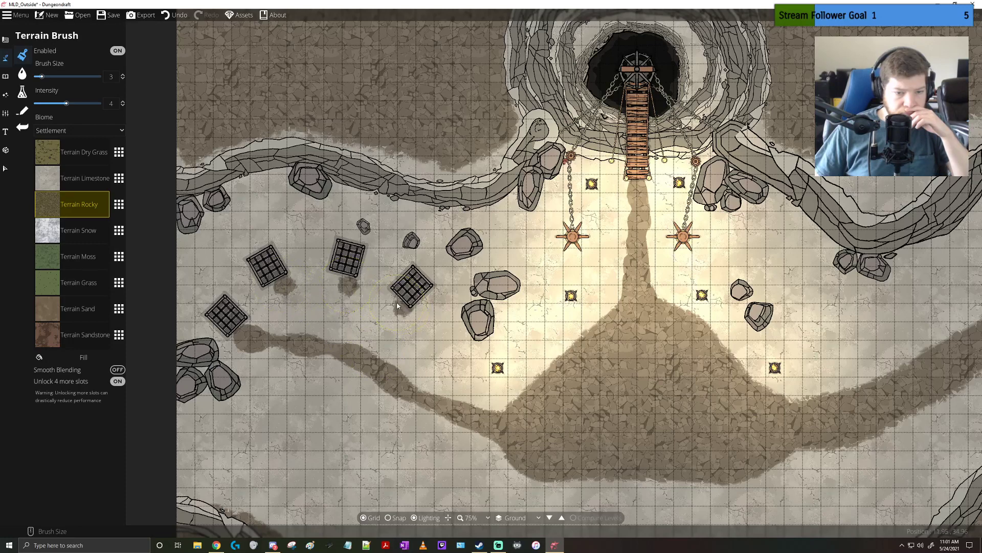
Paint Terrain Rocky branches linking the other three cages to the western path
{"action": "left_click_drag", "start_coordinate": [402, 309], "coordinate": [364, 356]}
{"action": "left_click_drag", "start_coordinate": [350, 296], "coordinate": [359, 336]}
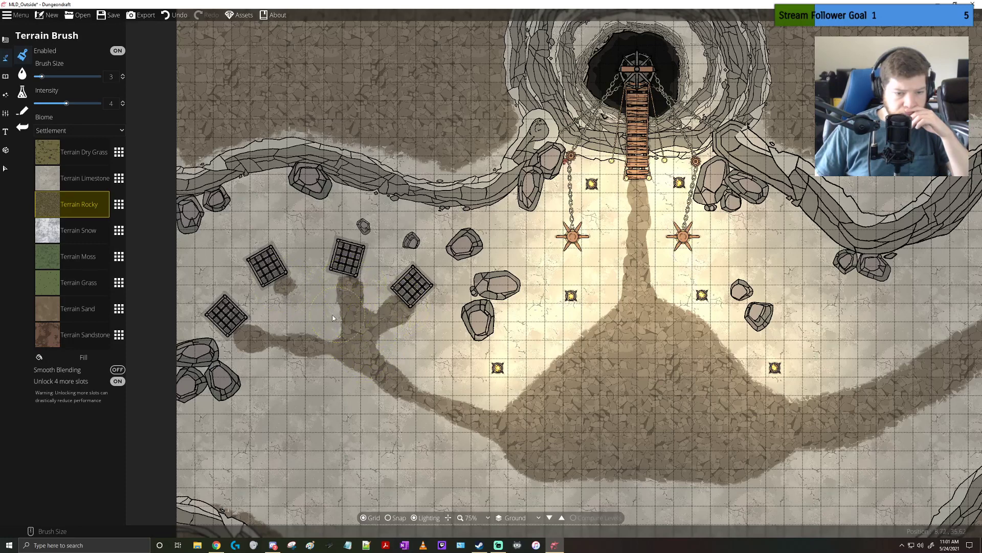
{"action": "mouse_move", "coordinate": [288, 290]}
{"action": "left_mouse_down"}
{"action": "mouse_move", "coordinate": [329, 326]}
{"action": "mouse_move", "coordinate": [296, 301]}
{"action": "left_mouse_up"}
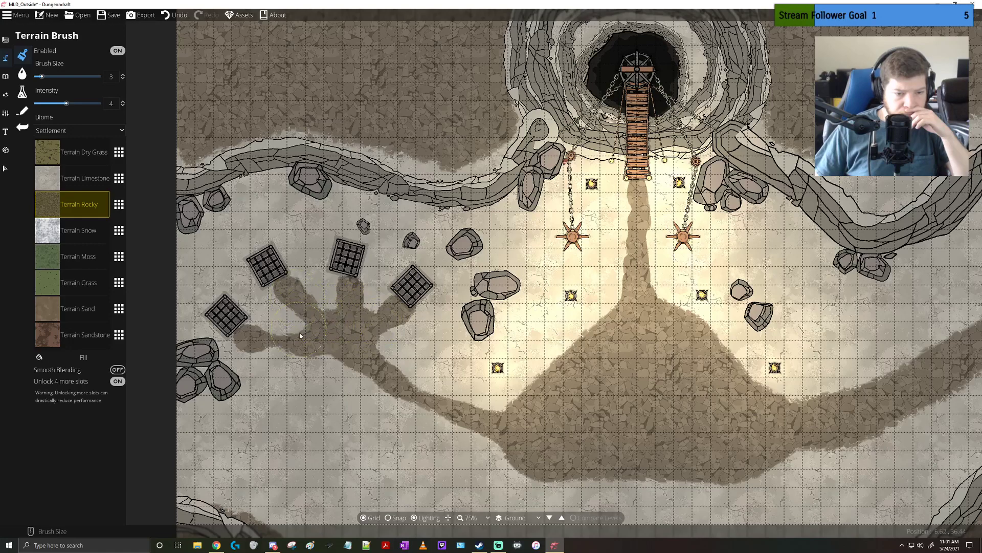
Widen the Terrain Rocky path between the westernmost cage and the large rocky area with brush size 3
{"action": "mouse_move", "coordinate": [295, 341]}
{"action": "left_mouse_down"}
{"action": "mouse_move", "coordinate": [274, 340]}
{"action": "mouse_move", "coordinate": [298, 339]}
{"action": "mouse_move", "coordinate": [375, 297]}
{"action": "mouse_move", "coordinate": [395, 274]}
{"action": "mouse_move", "coordinate": [414, 317]}
{"action": "mouse_move", "coordinate": [533, 376]}
{"action": "left_mouse_up"}
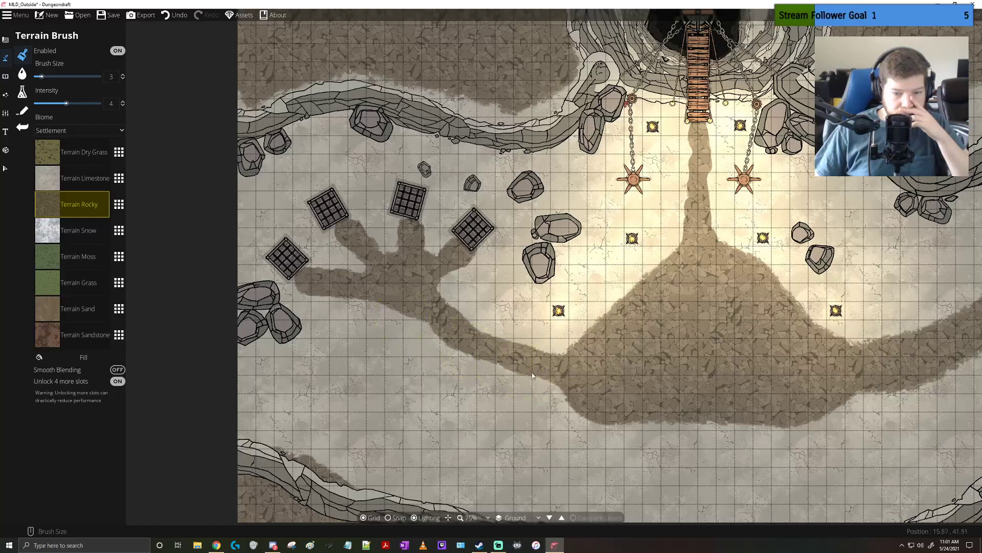
{"action": "mouse_move", "coordinate": [507, 334]}
{"action": "left_mouse_down"}
{"action": "mouse_move", "coordinate": [458, 312]}
{"action": "mouse_move", "coordinate": [381, 309]}
{"action": "mouse_move", "coordinate": [479, 360]}
{"action": "mouse_move", "coordinate": [527, 370]}
{"action": "left_mouse_up"}
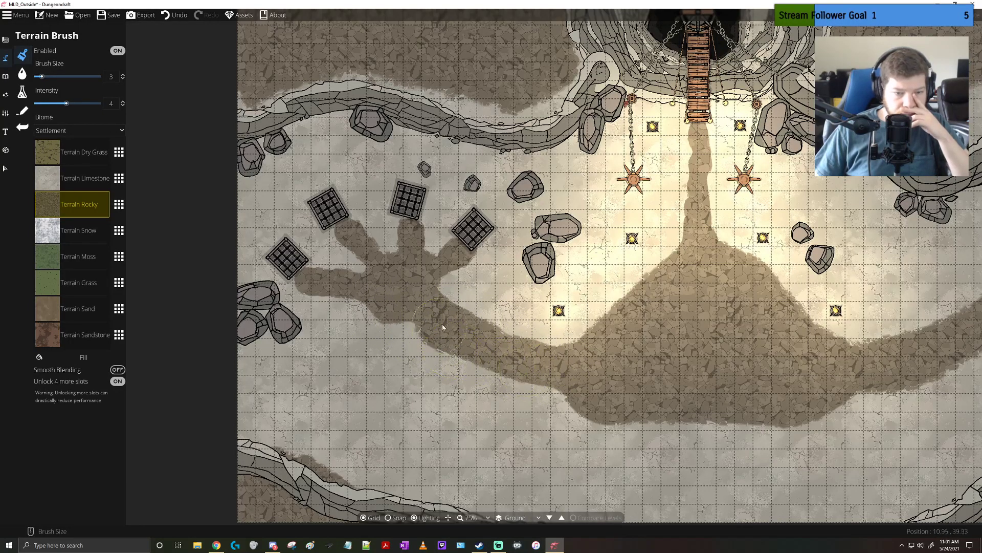
{"action": "left_click_drag", "start_coordinate": [453, 318], "coordinate": [438, 265]}
{"action": "mouse_move", "coordinate": [342, 161]}
{"action": "left_mouse_down"}
{"action": "mouse_move", "coordinate": [311, 173]}
{"action": "mouse_move", "coordinate": [394, 169]}
{"action": "mouse_move", "coordinate": [387, 162]}
{"action": "mouse_move", "coordinate": [444, 187]}
{"action": "left_mouse_up"}
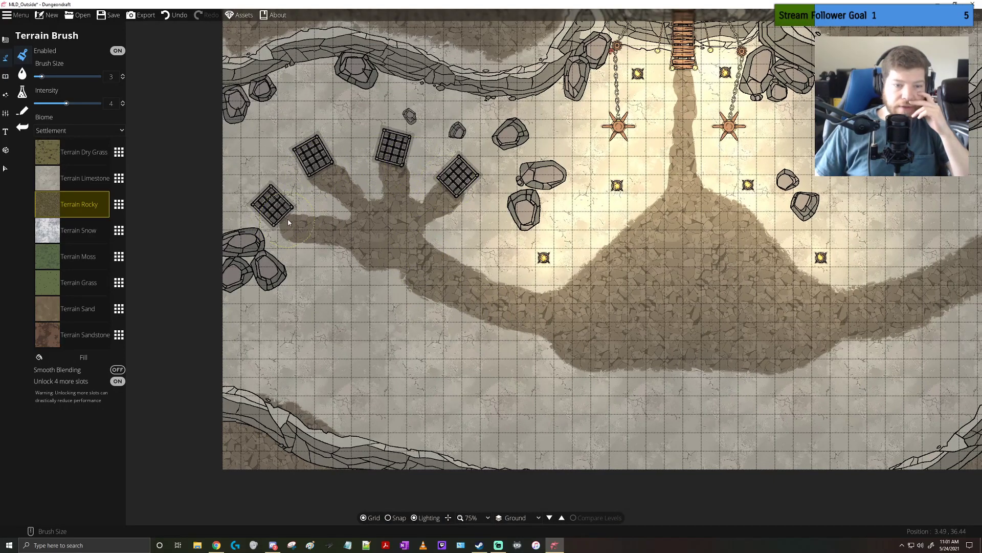
{"action": "left_click_drag", "start_coordinate": [560, 142], "coordinate": [412, 173]}
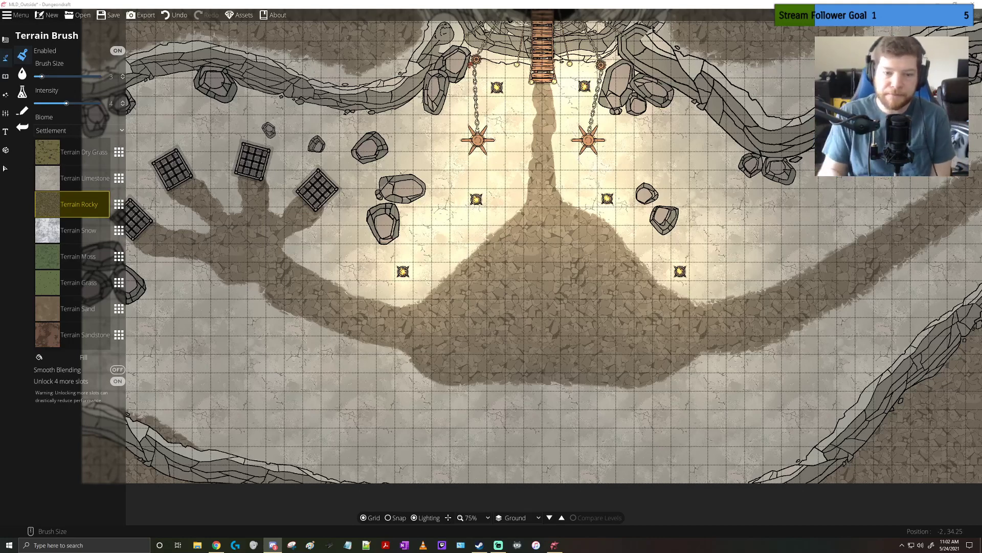
{"action": "left_click_drag", "start_coordinate": [498, 276], "coordinate": [477, 401]}
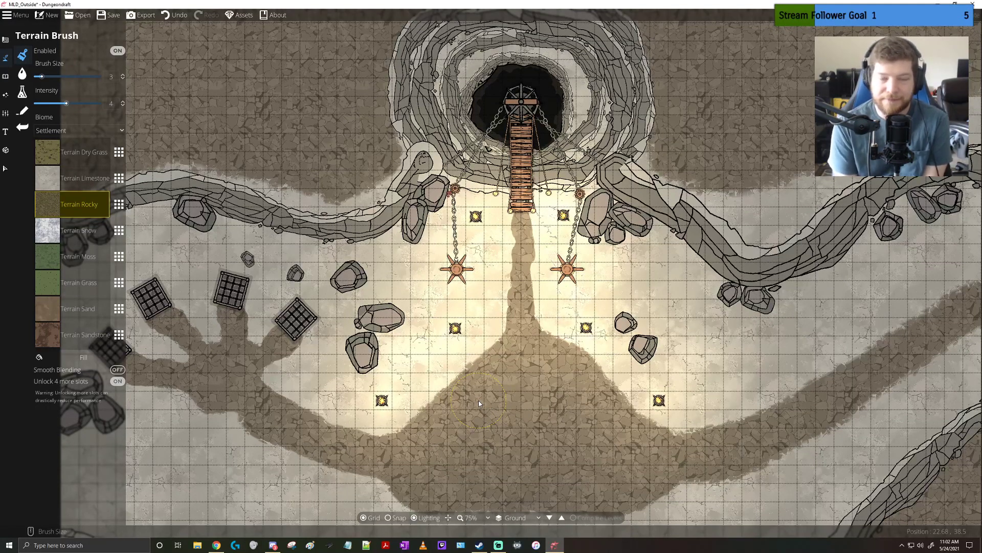
{"action": "scroll", "coordinate": [478, 400], "scroll_direction": "up", "scroll_amount": 1}
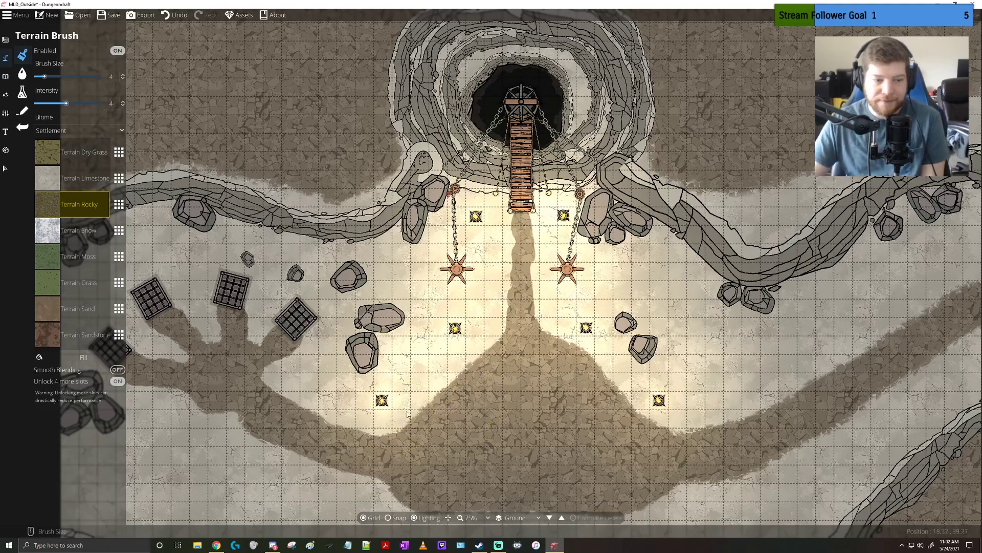
{"action": "left_click_drag", "start_coordinate": [478, 400], "coordinate": [583, 361]}
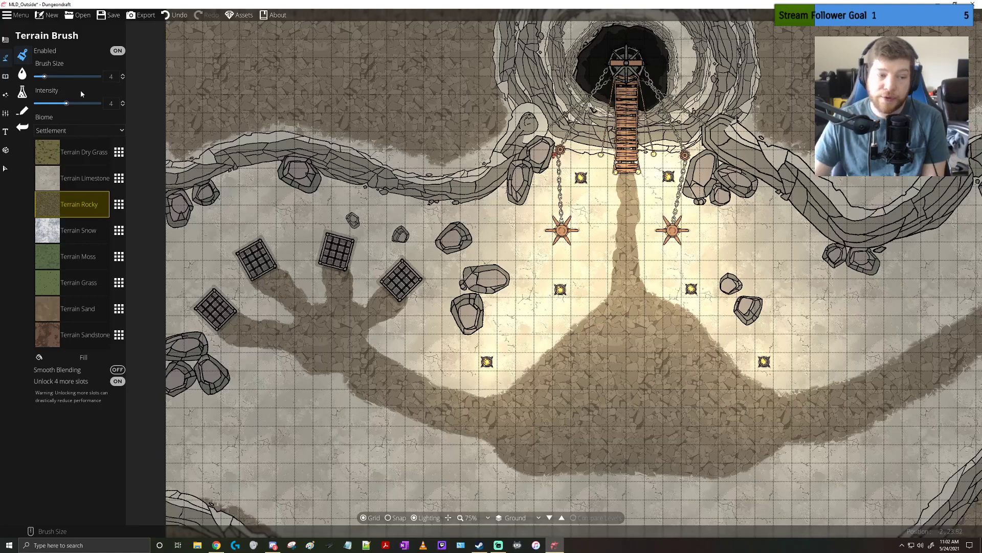
{"action": "left_click", "coordinate": [5, 94]}
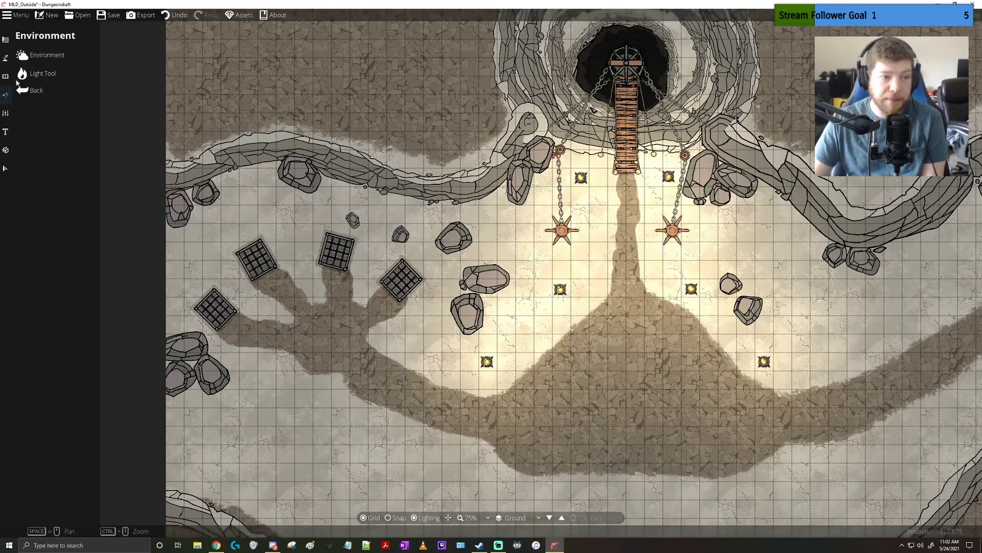
{"action": "left_click", "coordinate": [6, 113]}
{"action": "left_click", "coordinate": [5, 94]}
{"action": "left_click", "coordinate": [22, 73]}
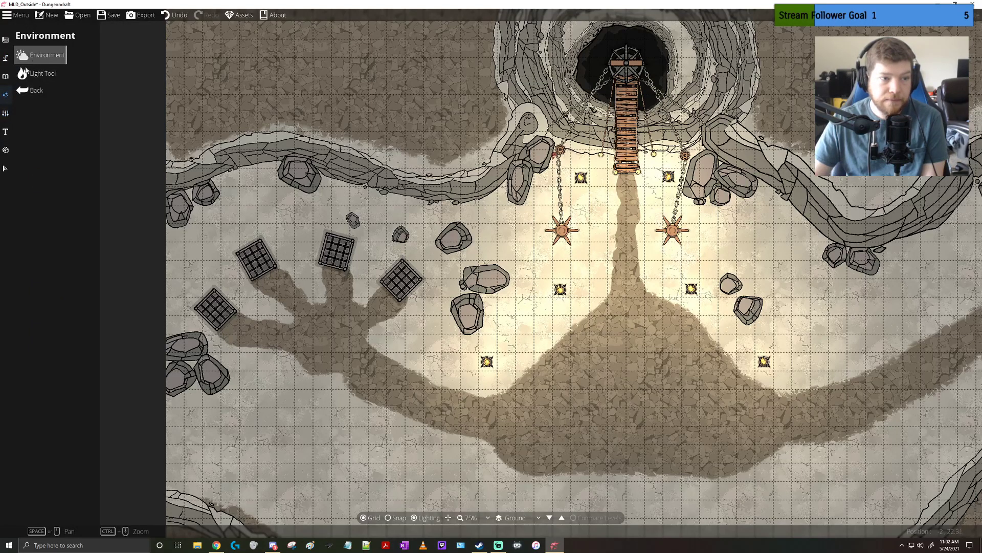
Place an empty mine cart from the Mine objects just below the western boulder cluster, at scale 0.7 and rotation -45
{"action": "left_click", "coordinate": [7, 61]}
{"action": "left_click", "coordinate": [31, 55]}
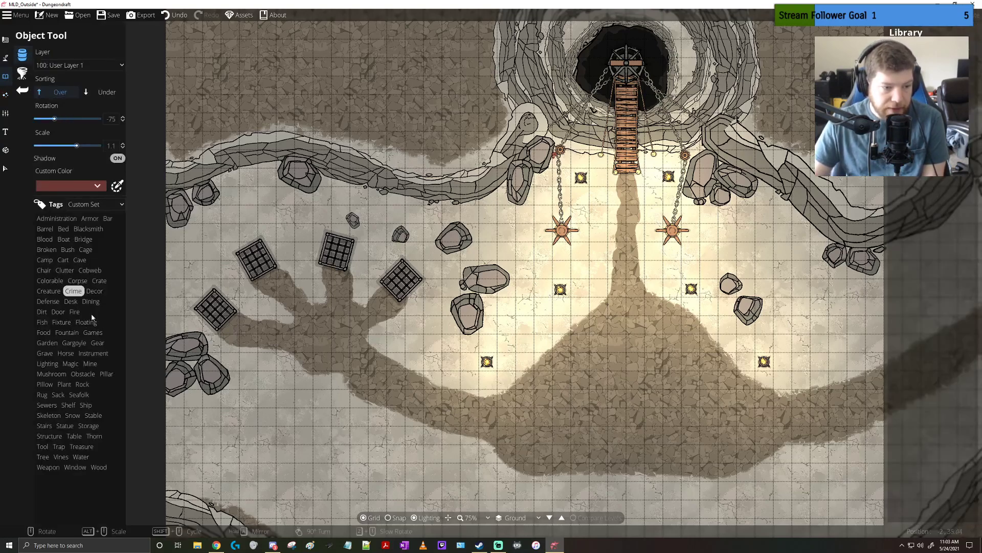
{"action": "left_click", "coordinate": [88, 364]}
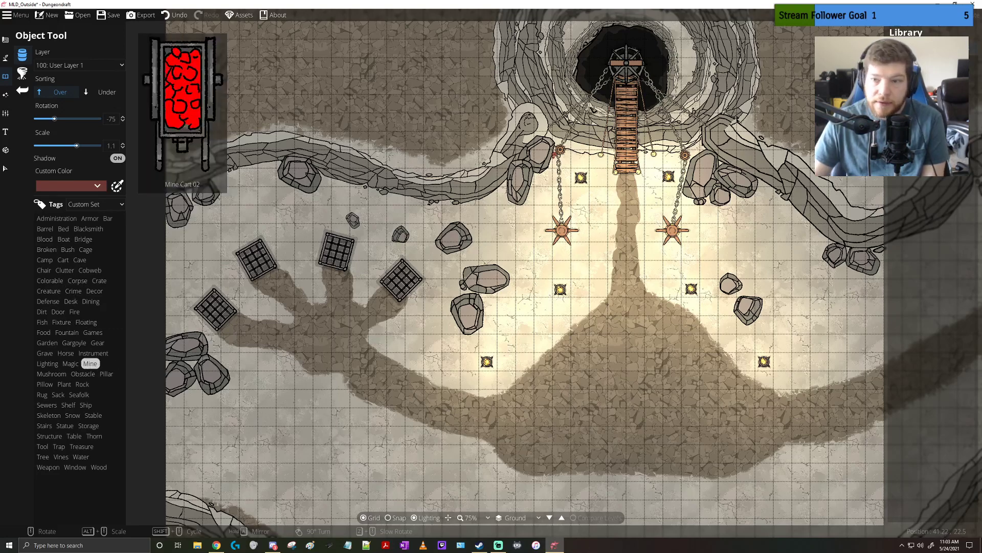
{"action": "left_click", "coordinate": [905, 70]}
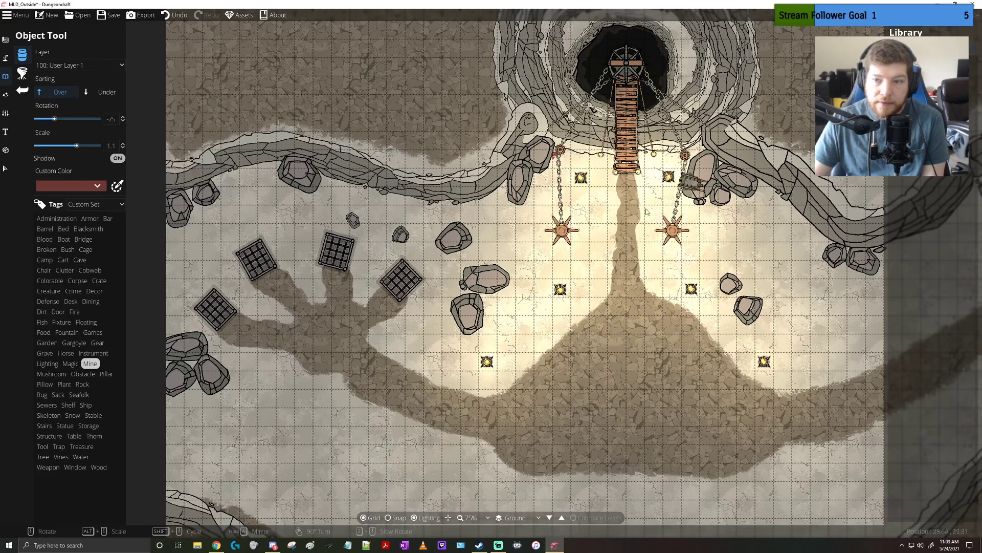
{"action": "left_click_drag", "start_coordinate": [271, 423], "coordinate": [341, 333]}
{"action": "scroll", "coordinate": [276, 325], "scroll_direction": "down", "scroll_amount": 2, "text": "alt"}
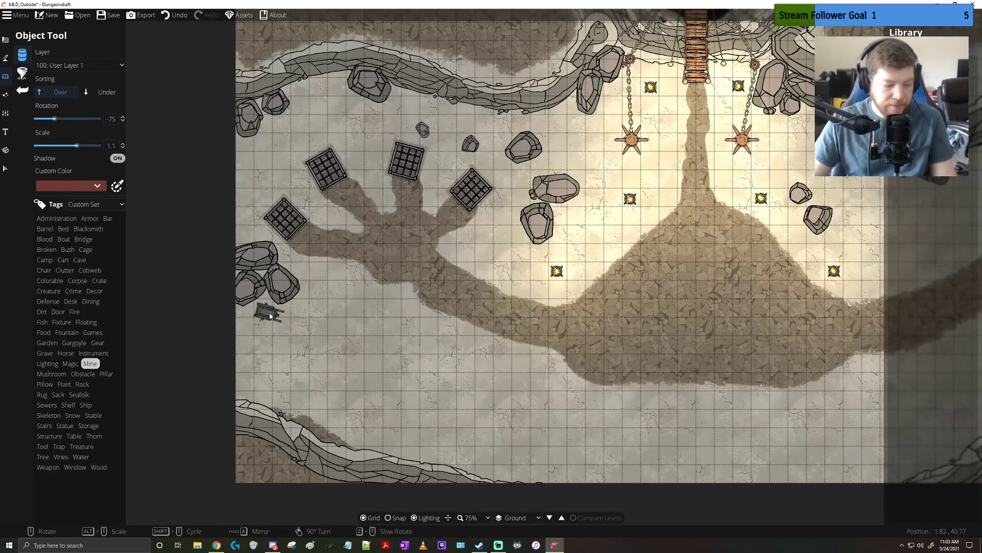
{"action": "scroll", "coordinate": [269, 309], "scroll_direction": "down", "scroll_amount": 3, "text": "alt"}
{"action": "scroll", "coordinate": [268, 313], "scroll_direction": "up", "scroll_amount": 2}
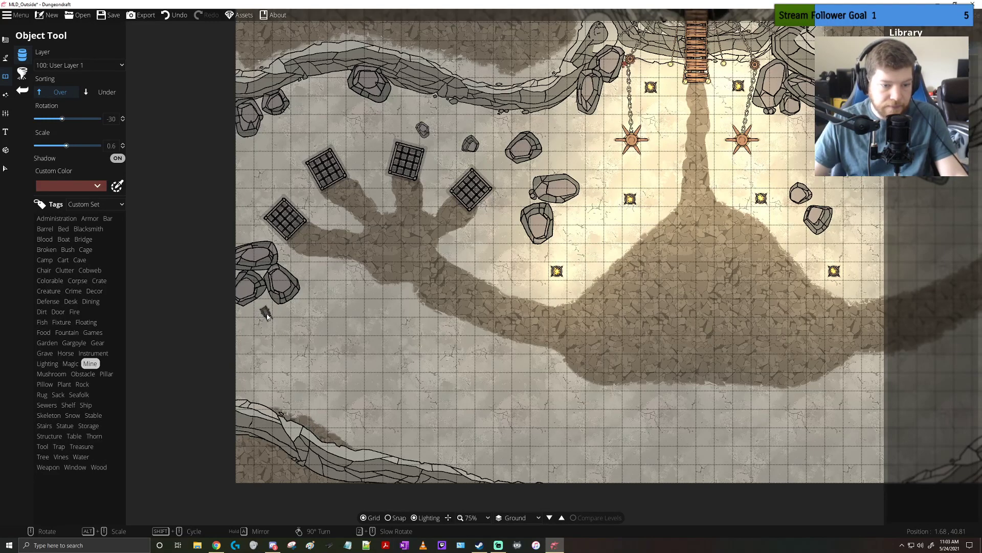
{"action": "scroll", "coordinate": [267, 314], "scroll_direction": "up", "scroll_amount": 3, "text": "ctrl"}
{"action": "scroll", "coordinate": [266, 310], "scroll_direction": "up", "scroll_amount": 1, "text": "alt"}
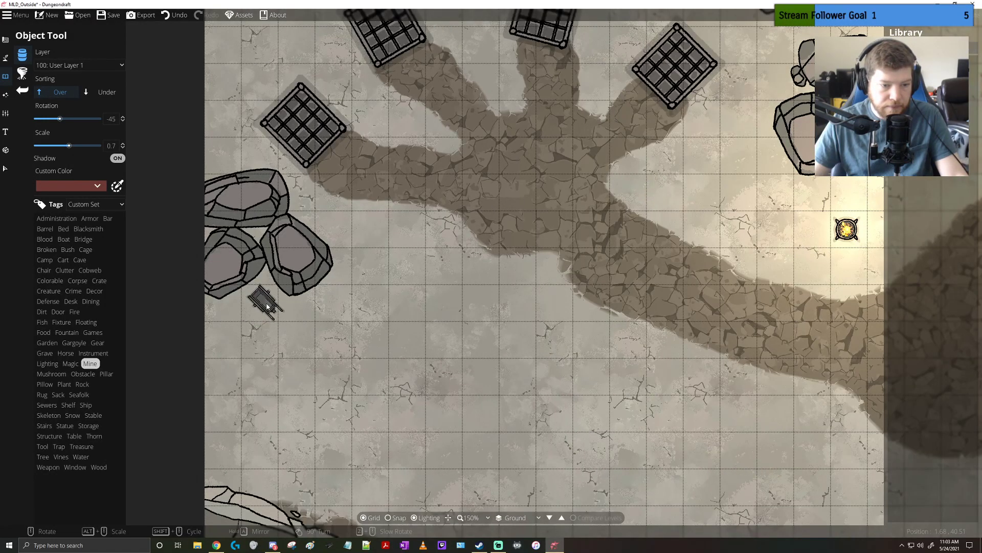
{"action": "left_click", "coordinate": [266, 306]}
Place a second mine cart just below the first one, at scale 0.7 and rotation -90
{"action": "scroll", "coordinate": [271, 333], "scroll_direction": "up", "scroll_amount": 1}
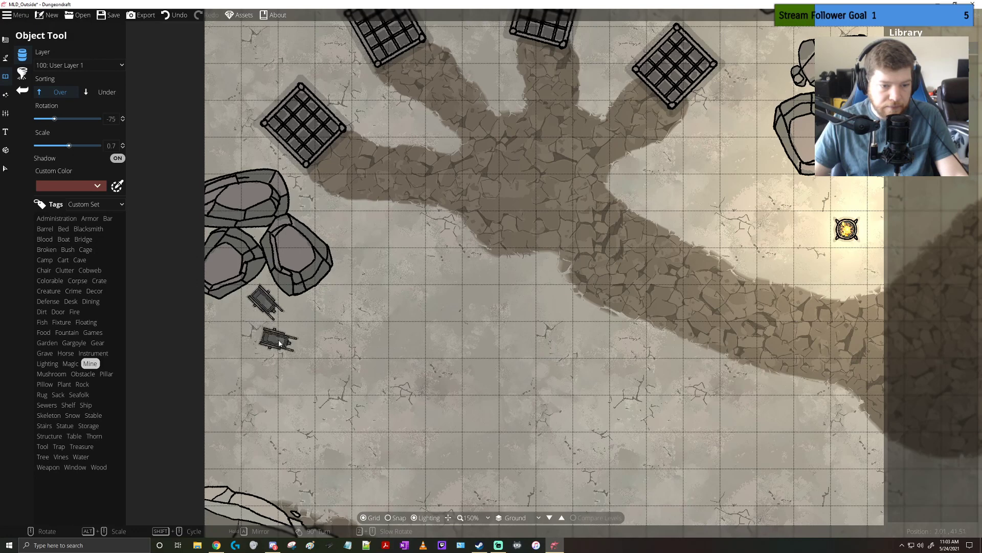
{"action": "scroll", "coordinate": [275, 344], "scroll_direction": "up", "scroll_amount": 6}
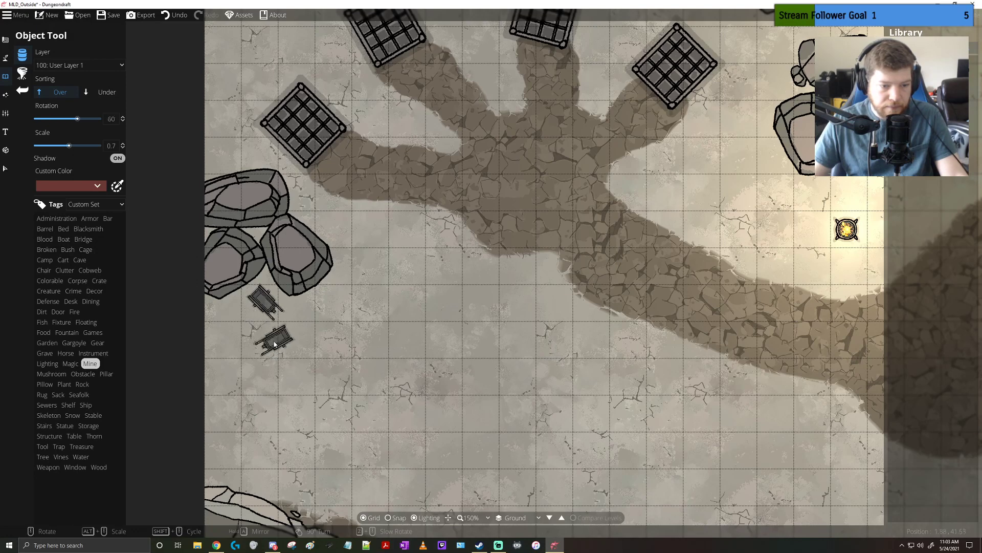
{"action": "scroll", "coordinate": [275, 344], "scroll_direction": "down", "scroll_amount": 10}
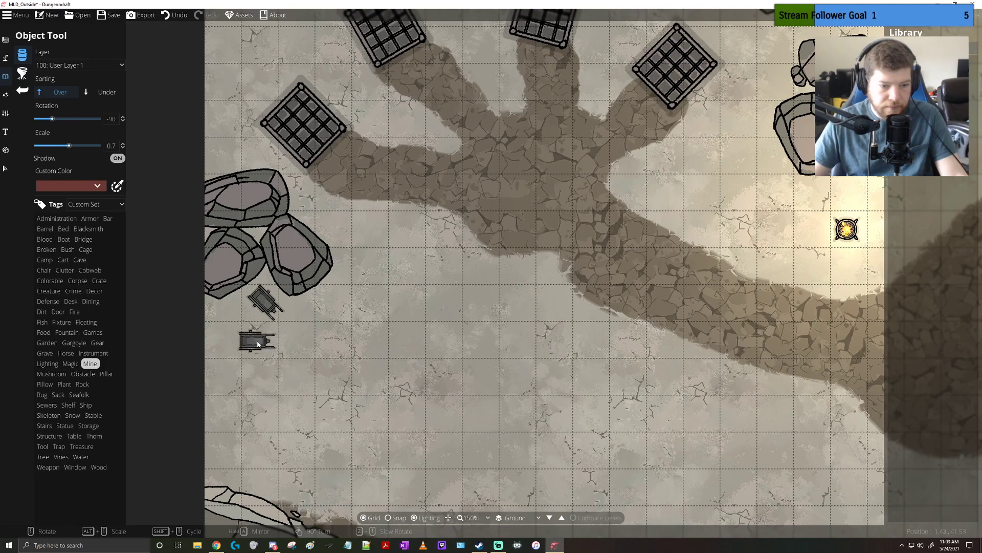
{"action": "left_click", "coordinate": [259, 344]}
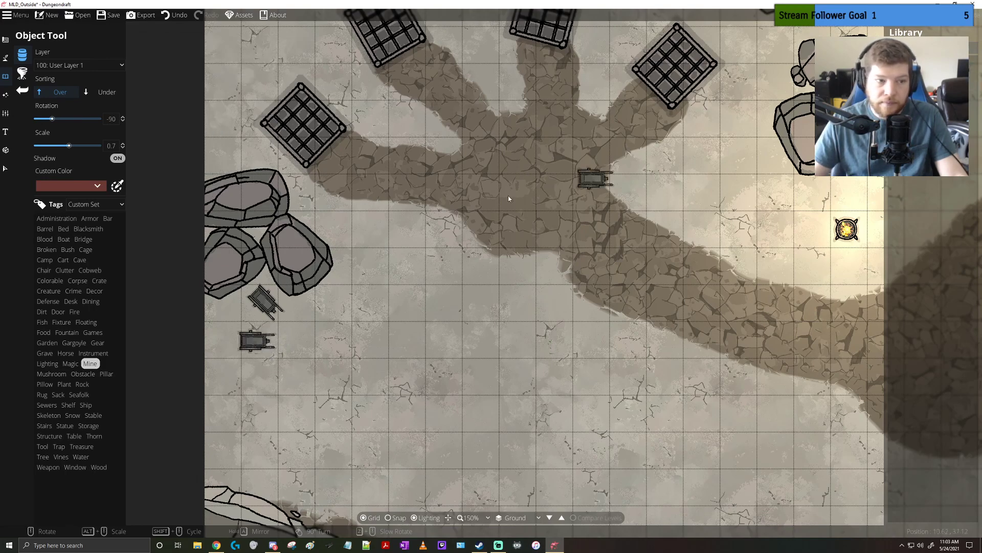
Choose the rail track with wooden ties as the path style for the Path Tool
{"action": "left_click", "coordinate": [6, 98]}
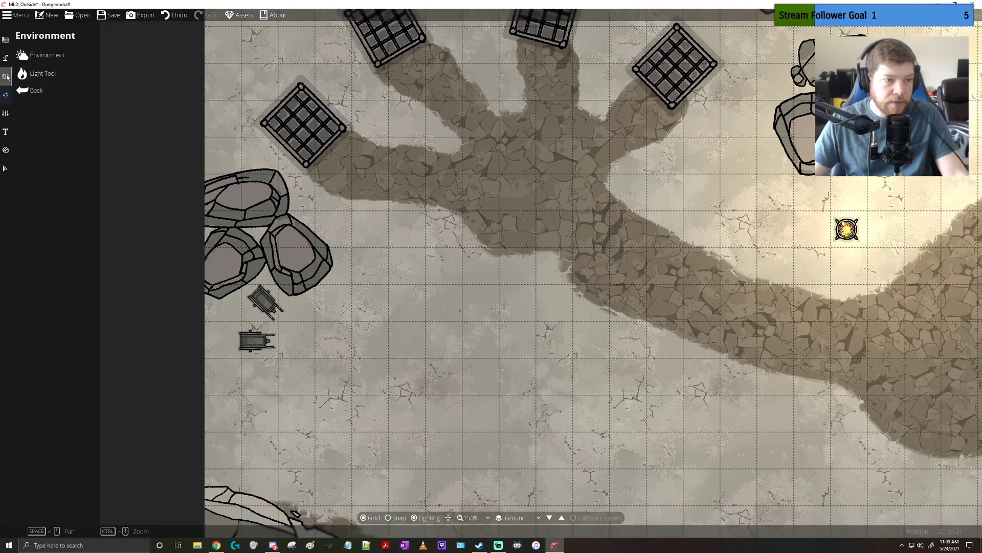
{"action": "left_click", "coordinate": [5, 77]}
{"action": "left_click", "coordinate": [6, 59]}
{"action": "left_click", "coordinate": [42, 108]}
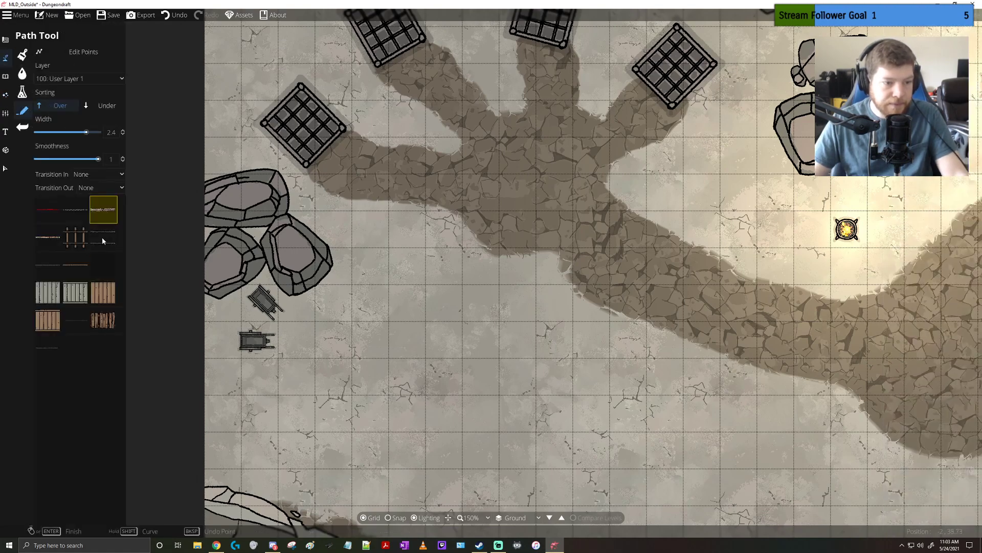
{"action": "left_click", "coordinate": [81, 240]}
Try a rail track at width 2.4 on the open ground east of the mine carts, and discard it
{"action": "left_click", "coordinate": [385, 271]}
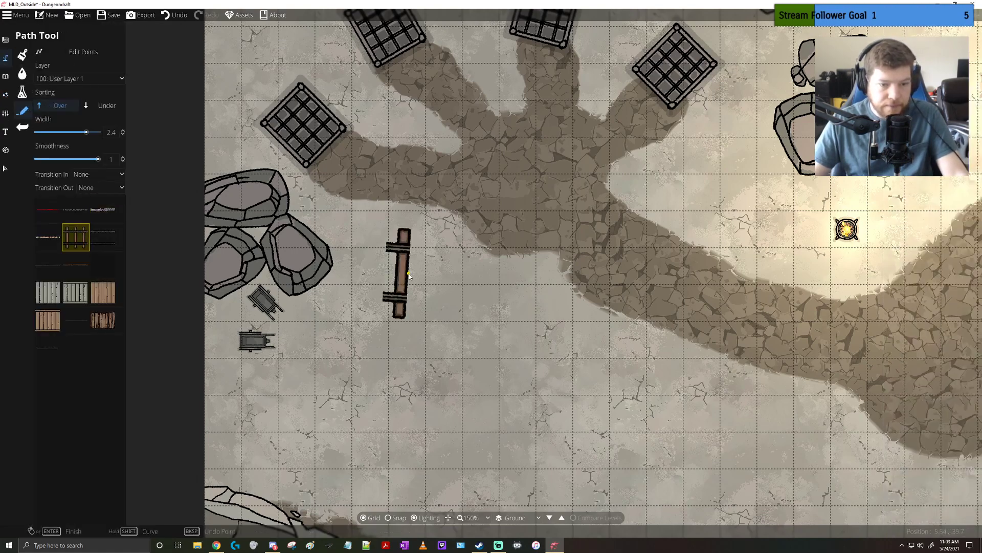
{"action": "key", "text": "ctrl+z"}
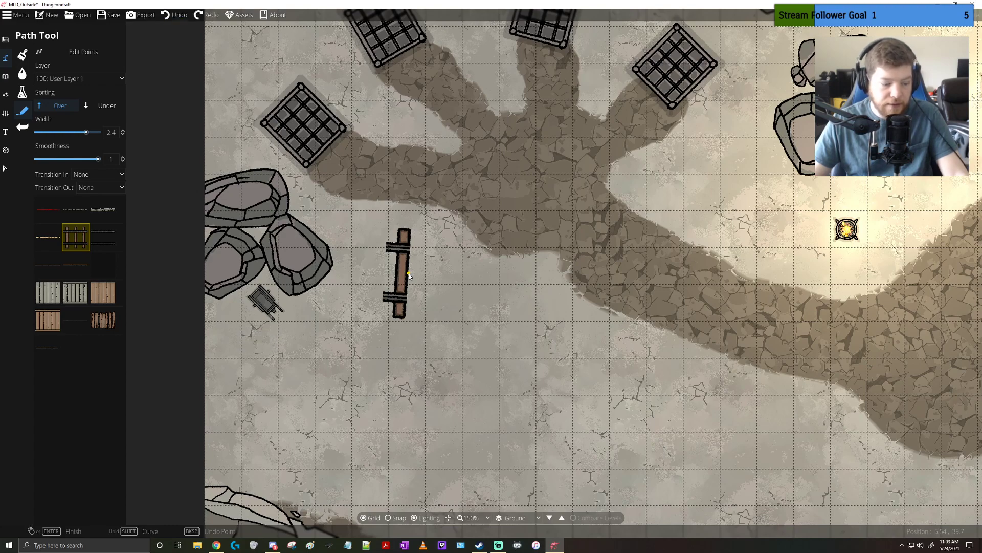
{"action": "key", "text": "ctrl+y"}
{"action": "key", "text": "ctrl+z"}
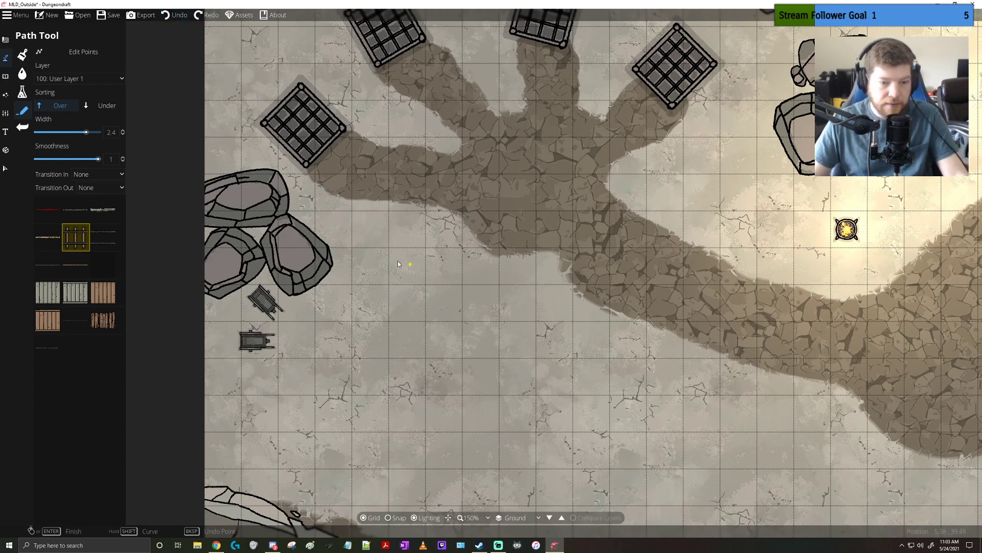
Try a short horizontal rail track at width 0.27 east of the boulder cluster, and undo it
{"action": "left_click_drag", "start_coordinate": [76, 132], "coordinate": [52, 132]}
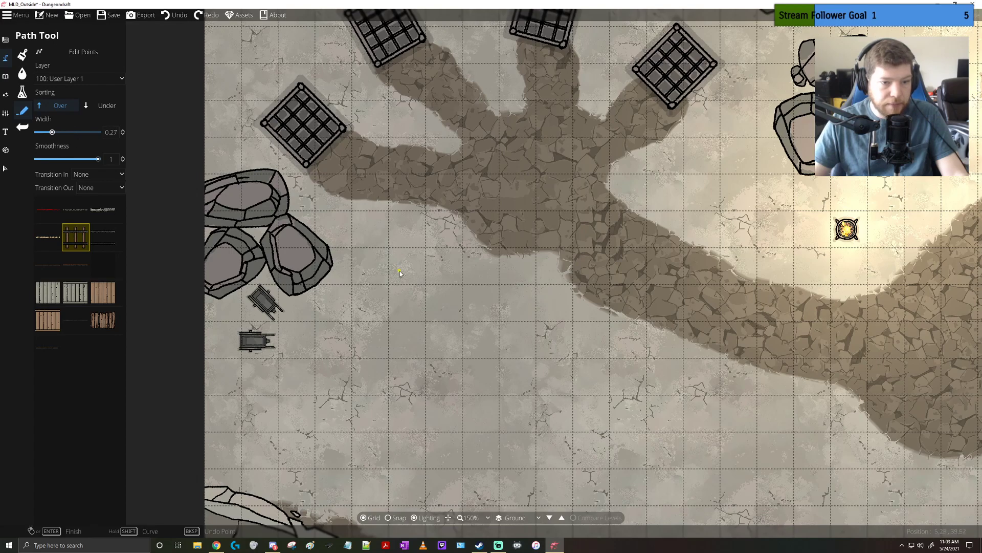
{"action": "left_click", "coordinate": [367, 269]}
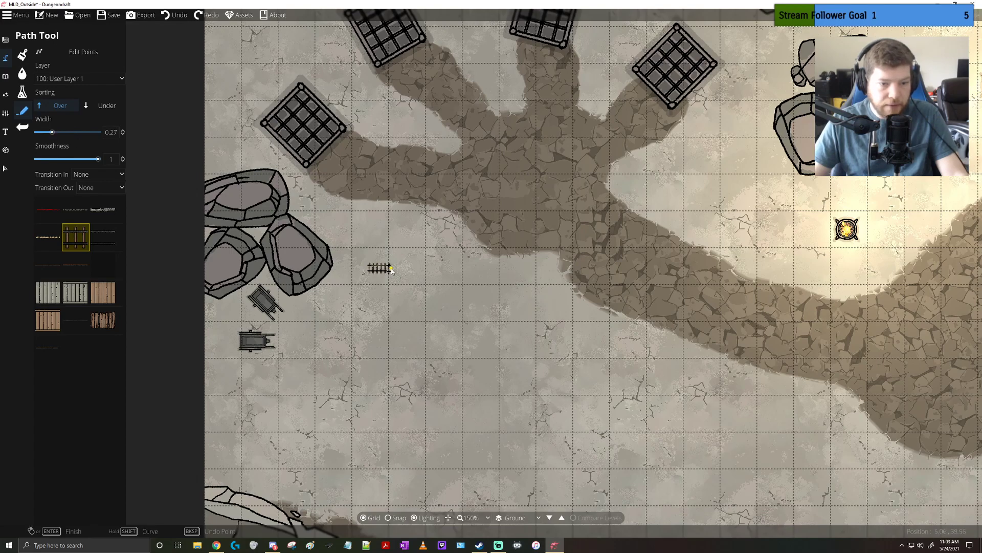
{"action": "right_click", "coordinate": [391, 271]}
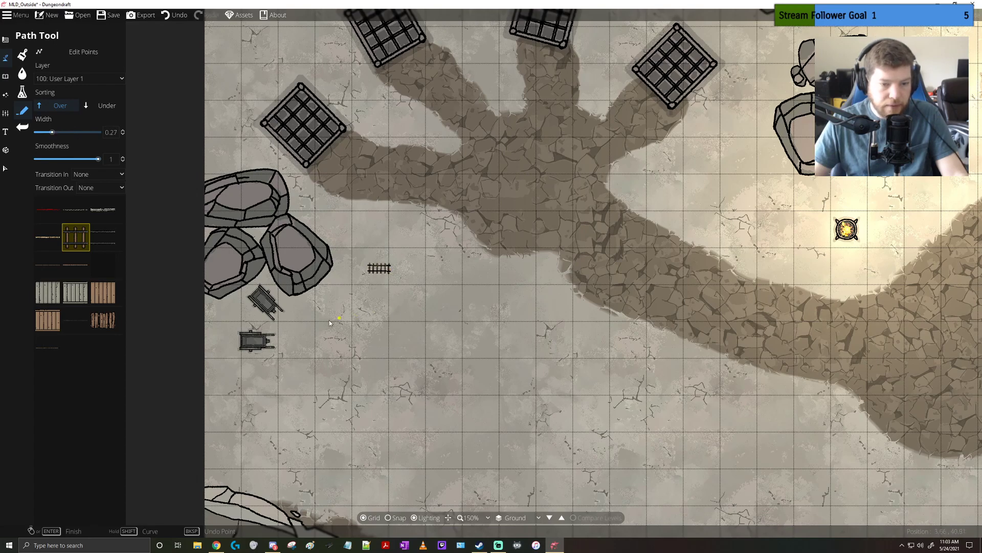
{"action": "key", "text": "ctrl+z"}
Try rail tracks at widths 0.35 and 0.72 starting from the upper mine cart, and undo them
{"action": "left_click_drag", "start_coordinate": [52, 132], "coordinate": [52, 132]}
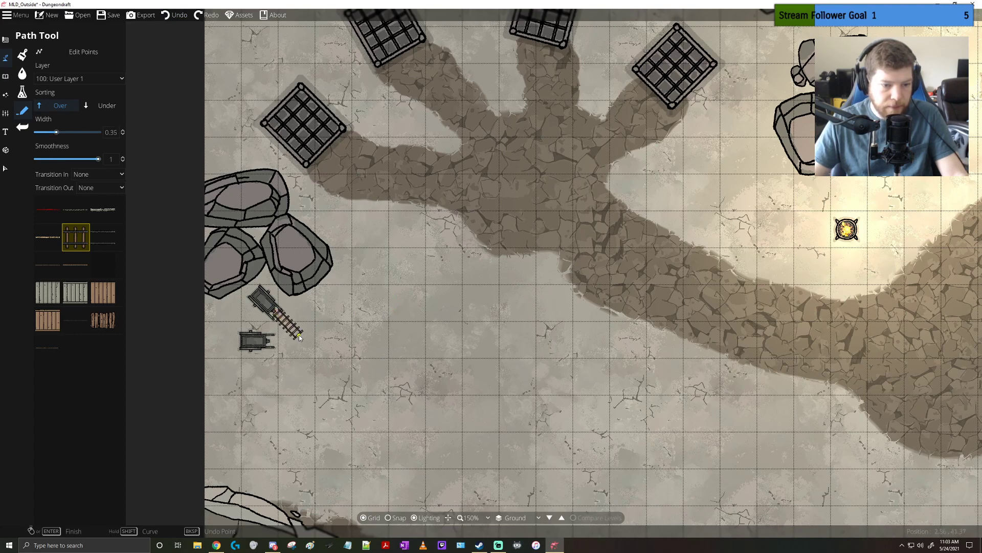
{"action": "key", "text": "ctrl+z"}
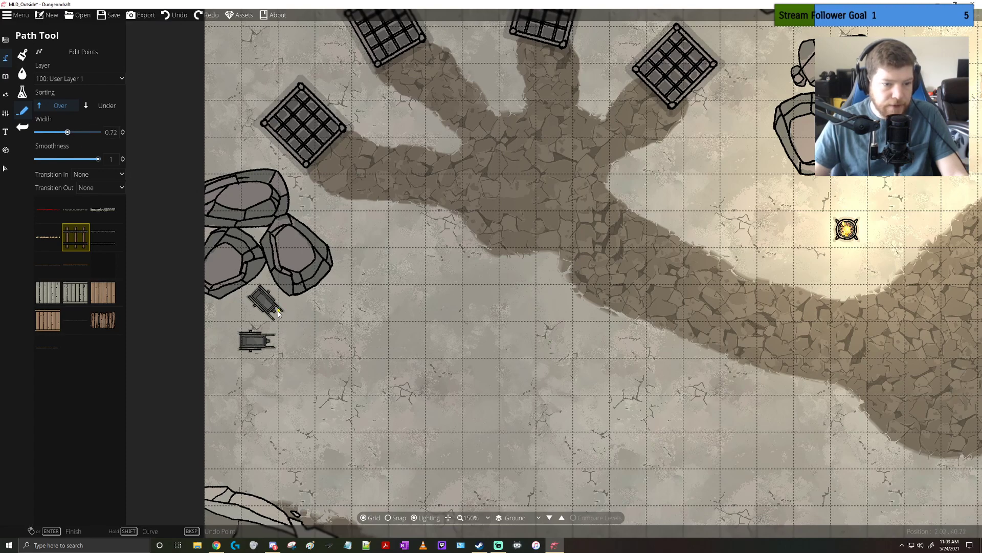
{"action": "key", "text": "ctrl+z"}
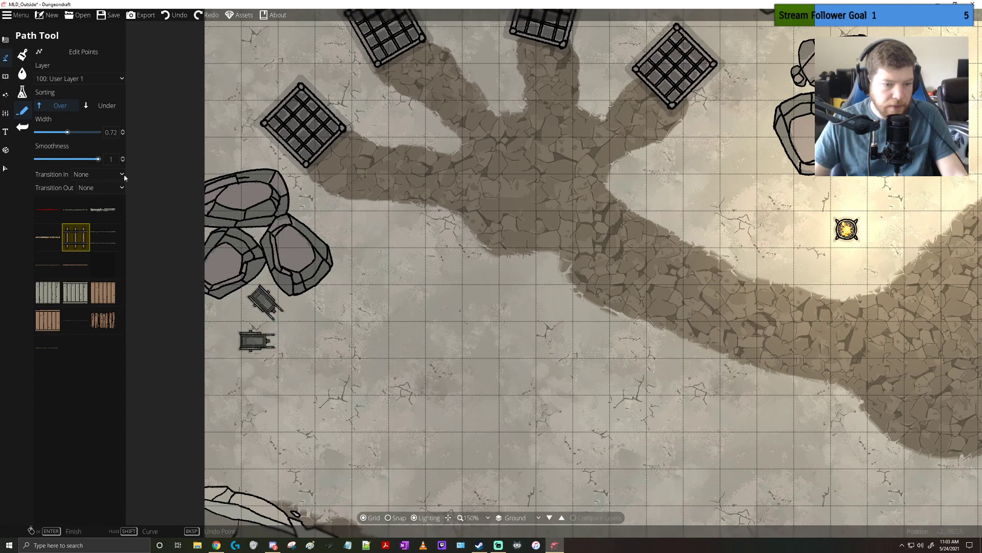
Try a short diagonal rail track at width 0.55 leading southeast from the upper mine cart, check its fit, and undo it
{"action": "left_click_drag", "start_coordinate": [67, 132], "coordinate": [62, 133]}
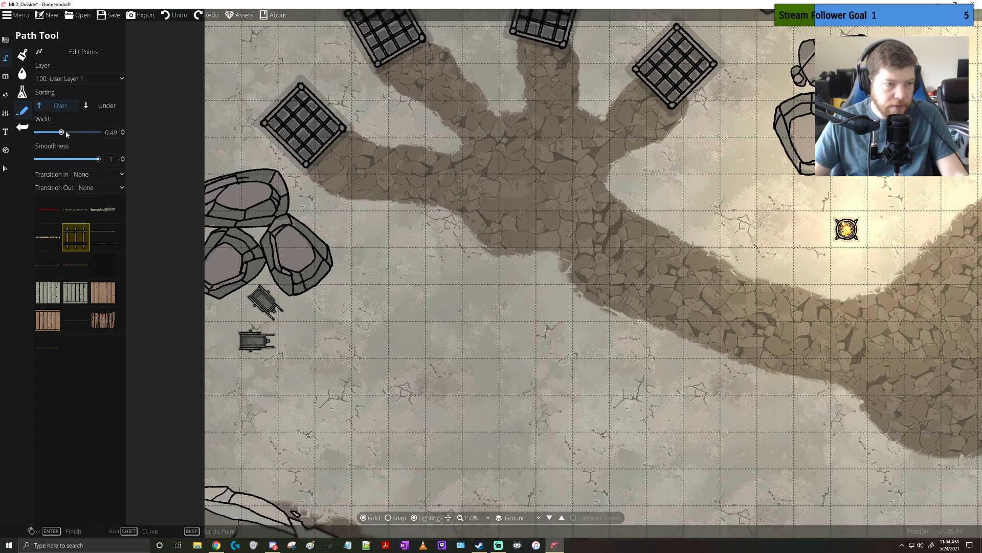
{"action": "left_click", "coordinate": [122, 131]}
{"action": "left_click", "coordinate": [122, 131]}
{"action": "left_click", "coordinate": [272, 309]}
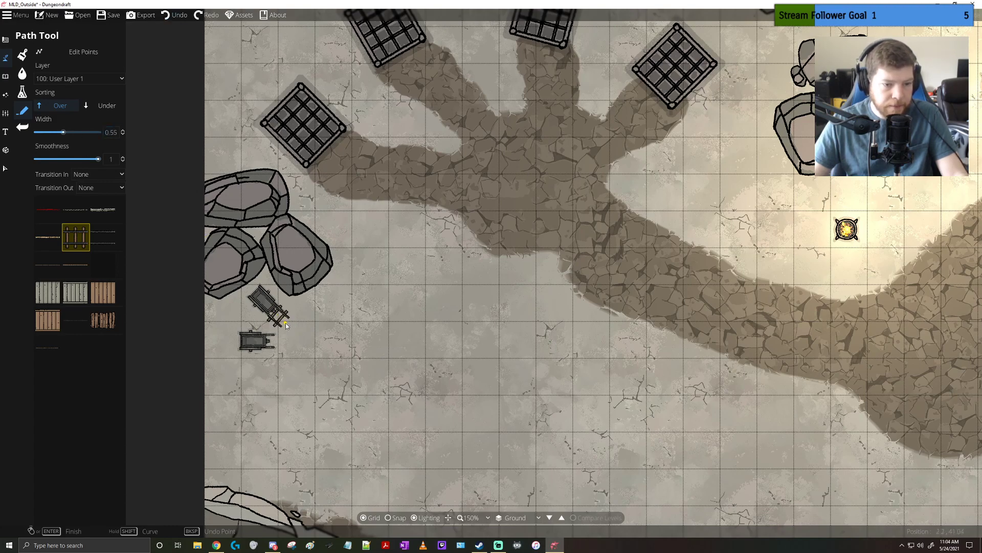
{"action": "right_click", "coordinate": [296, 335]}
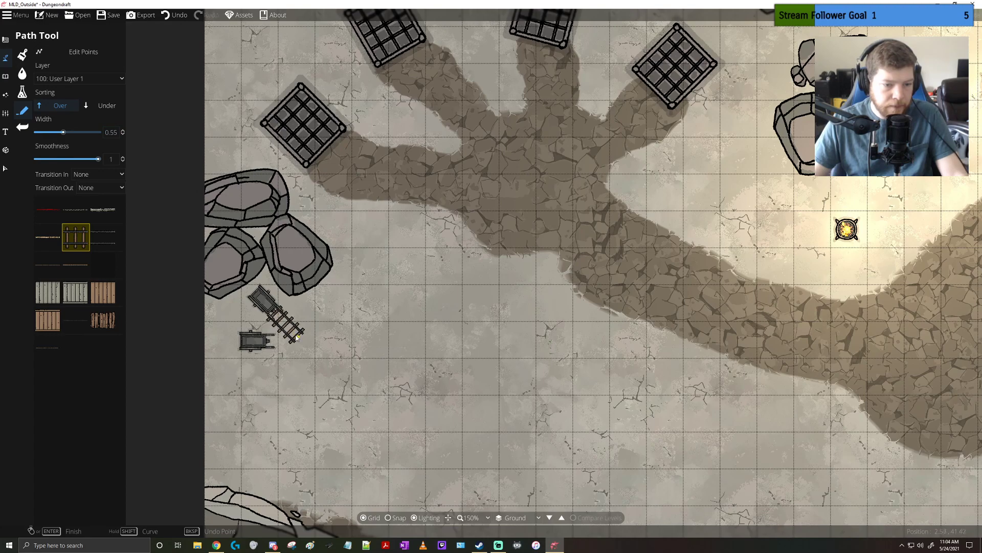
{"action": "scroll", "coordinate": [296, 336], "scroll_direction": "up", "scroll_amount": 8}
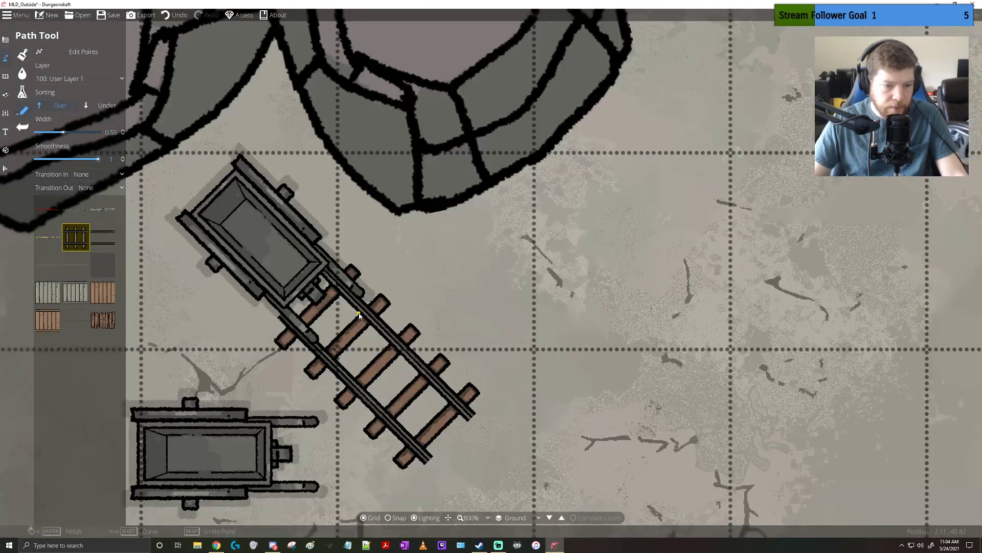
{"action": "scroll", "coordinate": [359, 315], "scroll_direction": "down", "scroll_amount": 5}
{"action": "left_click", "coordinate": [169, 15]}
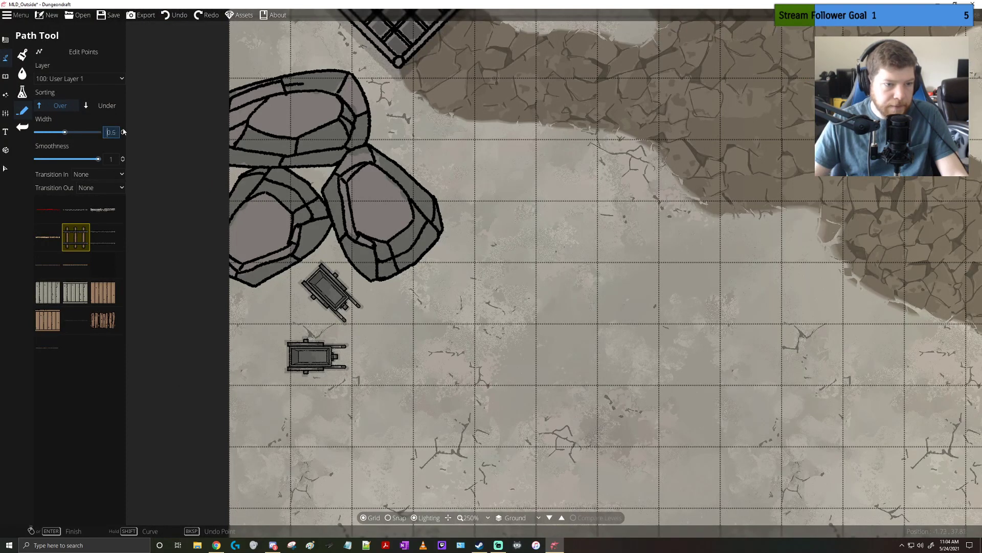
Try a short diagonal rail track at width 0.6 leading southeast from the upper mine cart, and undo it
{"action": "left_click", "coordinate": [337, 305]}
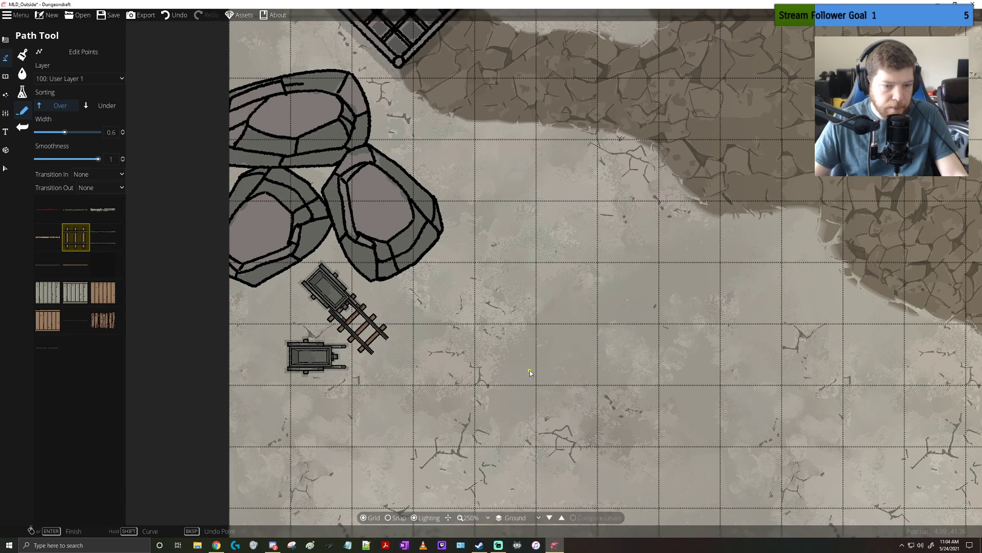
{"action": "left_click_drag", "start_coordinate": [551, 263], "coordinate": [464, 291]}
{"action": "key", "text": "ctrl+z"}
Set both the start and end transitions of the rail track path to Fade
{"action": "left_click_drag", "start_coordinate": [526, 216], "coordinate": [396, 376]}
{"action": "scroll", "coordinate": [396, 361], "scroll_direction": "down", "scroll_amount": 3}
{"action": "left_click_drag", "start_coordinate": [450, 333], "coordinate": [412, 285]}
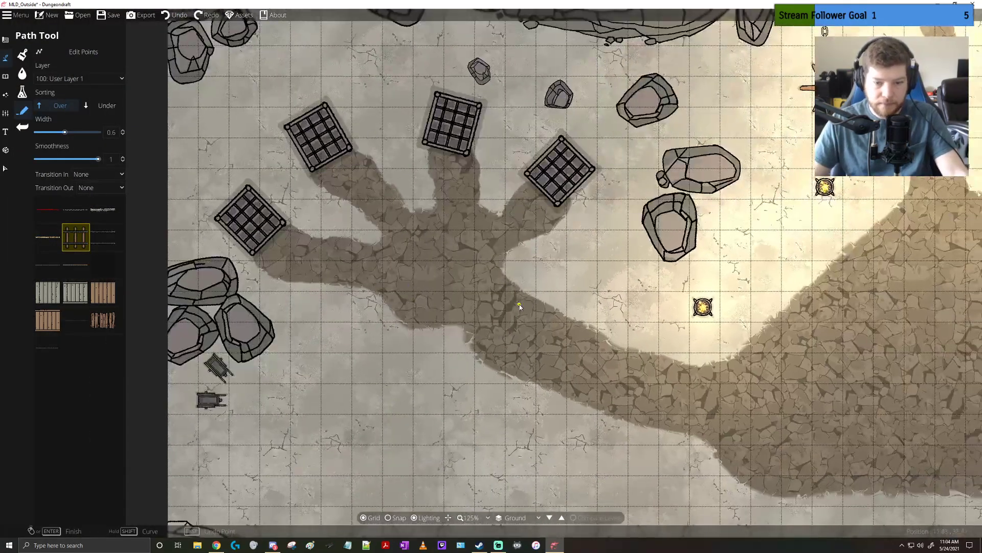
{"action": "left_click_drag", "start_coordinate": [640, 345], "coordinate": [438, 247]}
{"action": "scroll", "coordinate": [438, 246], "scroll_direction": "down", "scroll_amount": 3}
{"action": "scroll", "coordinate": [476, 300], "scroll_direction": "up", "scroll_amount": 1}
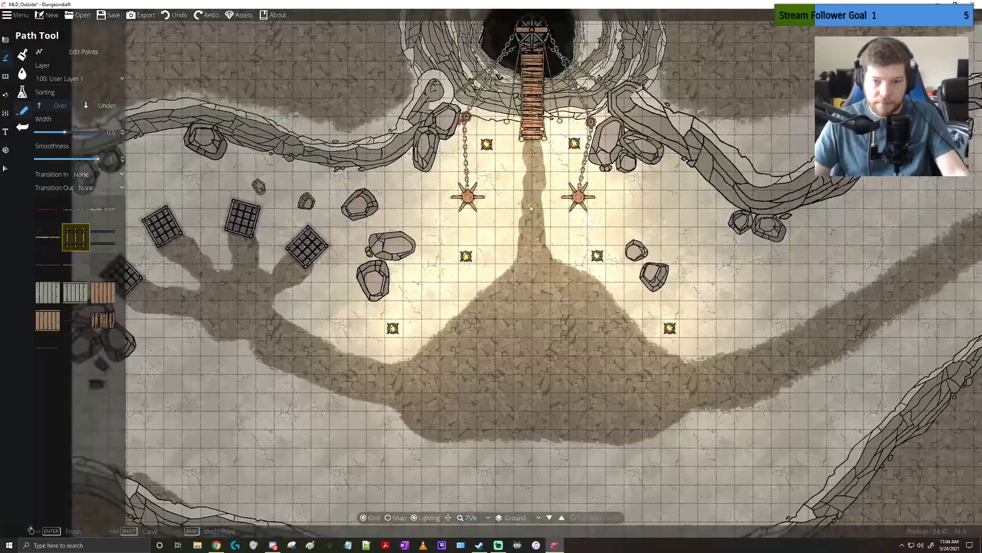
{"action": "scroll", "coordinate": [530, 207], "scroll_direction": "up", "scroll_amount": 1}
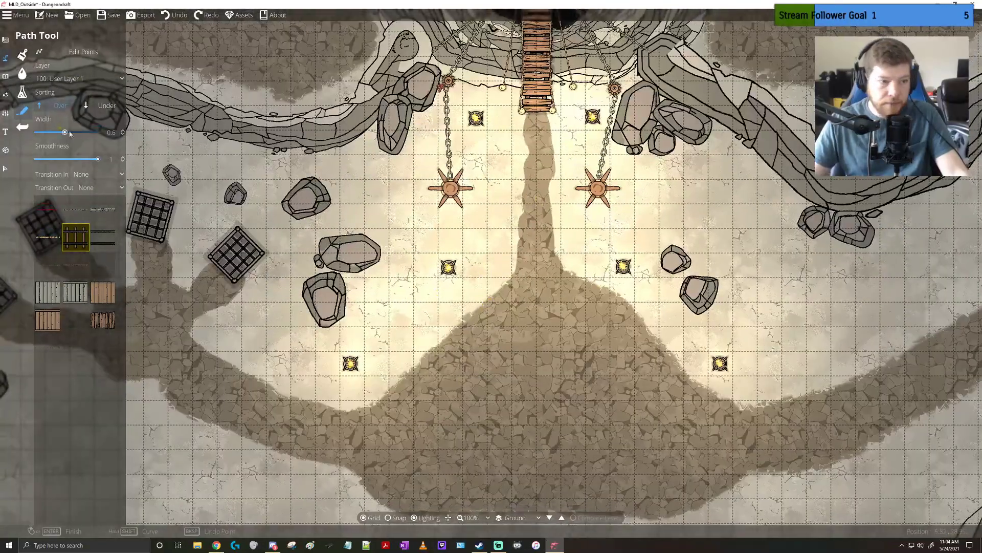
{"action": "left_click", "coordinate": [102, 175]}
{"action": "left_click", "coordinate": [89, 198]}
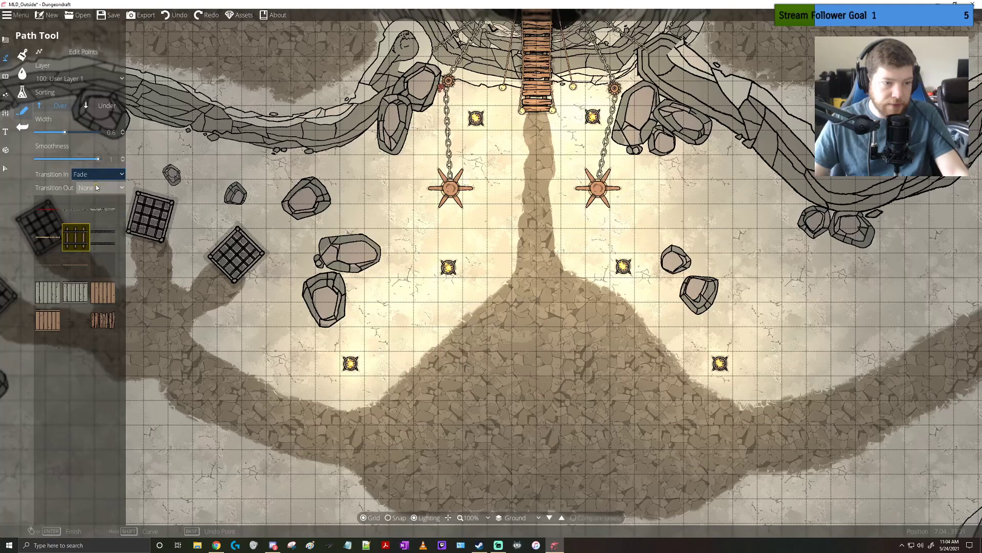
{"action": "left_click", "coordinate": [100, 187]}
{"action": "left_click", "coordinate": [89, 212]}
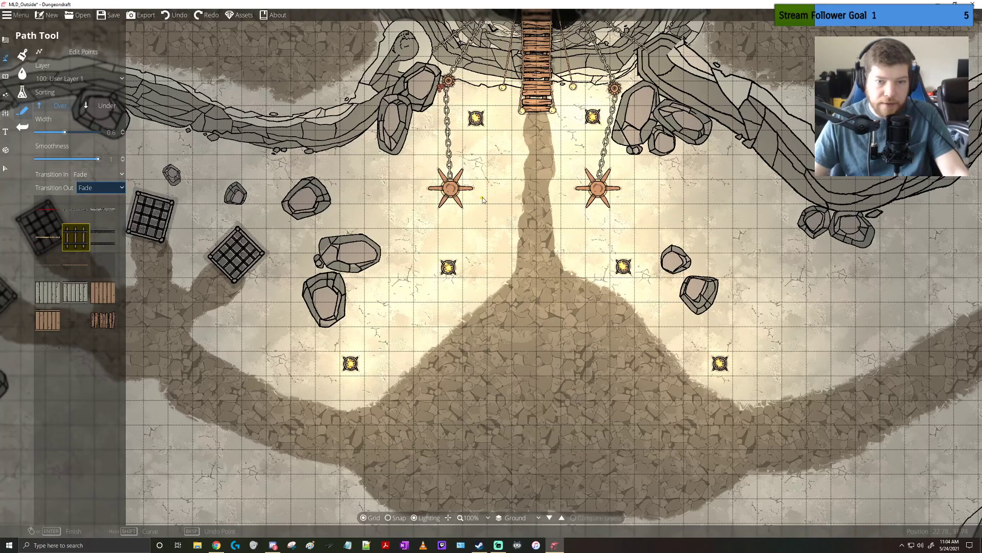
Try a short fading rail track just west of the narrow path below the wooden bridge, and undo it
{"action": "mouse_move", "coordinate": [482, 192]}
{"action": "left_mouse_down"}
{"action": "mouse_move", "coordinate": [505, 229]}
{"action": "mouse_move", "coordinate": [499, 180]}
{"action": "mouse_move", "coordinate": [464, 114]}
{"action": "left_mouse_up"}
{"action": "left_click_drag", "start_coordinate": [532, 204], "coordinate": [515, 181]}
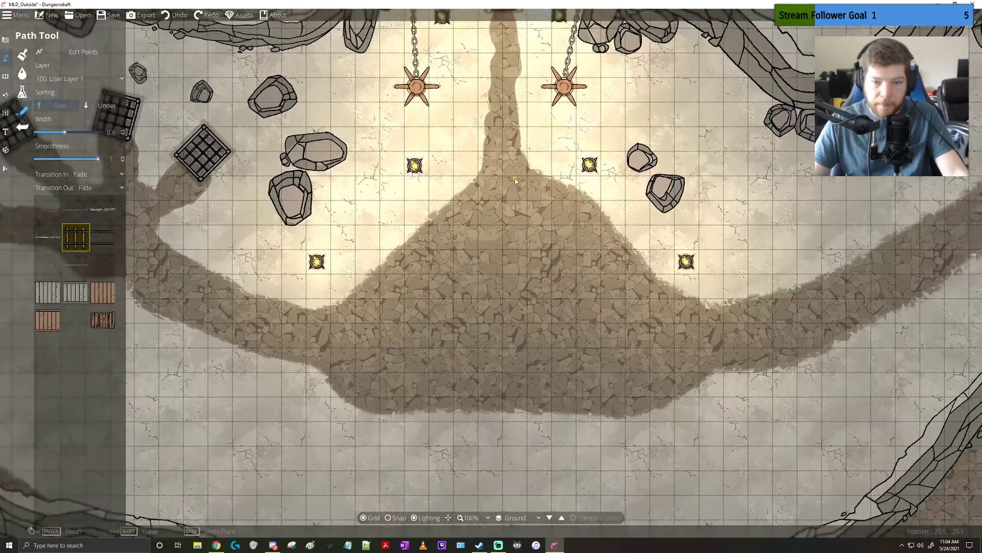
{"action": "left_click_drag", "start_coordinate": [452, 230], "coordinate": [449, 203]}
{"action": "left_click_drag", "start_coordinate": [518, 167], "coordinate": [591, 190]}
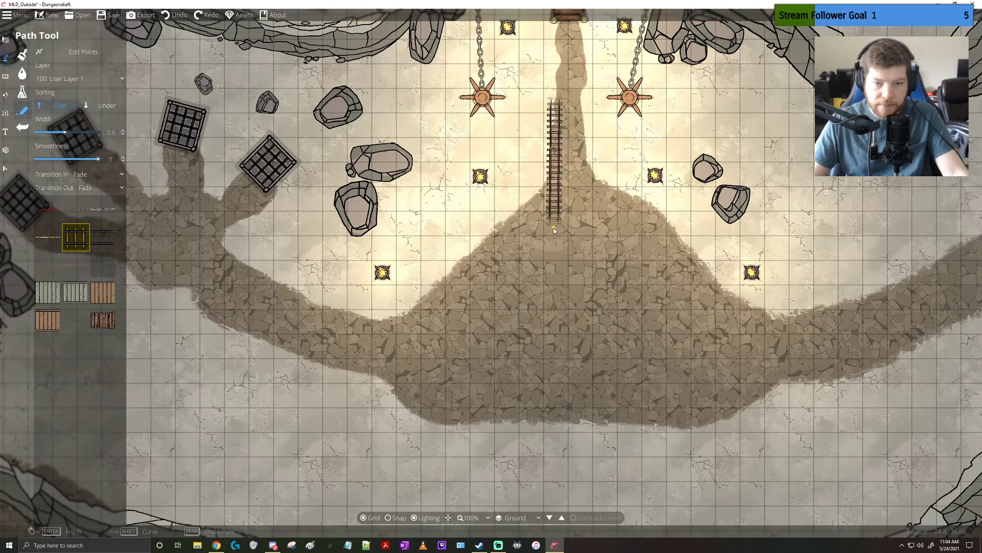
{"action": "right_click", "coordinate": [534, 181]}
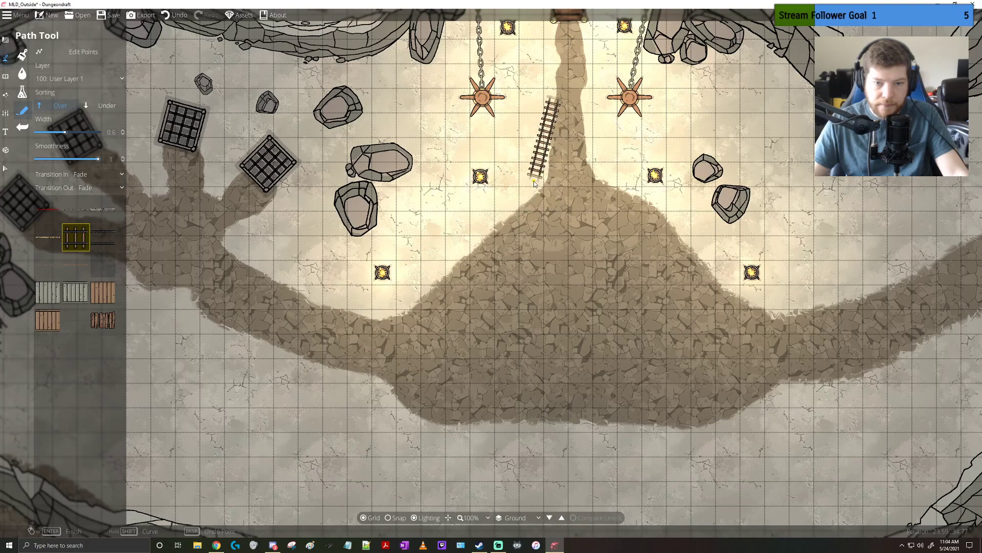
{"action": "key", "text": "ctrl+z"}
Draw four short fading rail tracks west of the narrow path and along the northern edge of the western rocky path
{"action": "left_click", "coordinate": [550, 134]}
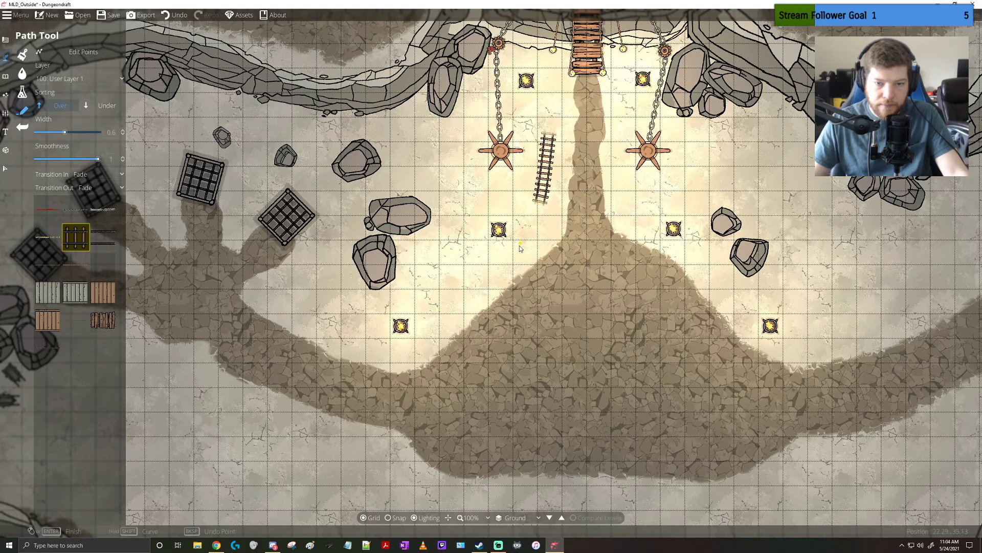
{"action": "left_click", "coordinate": [510, 260]}
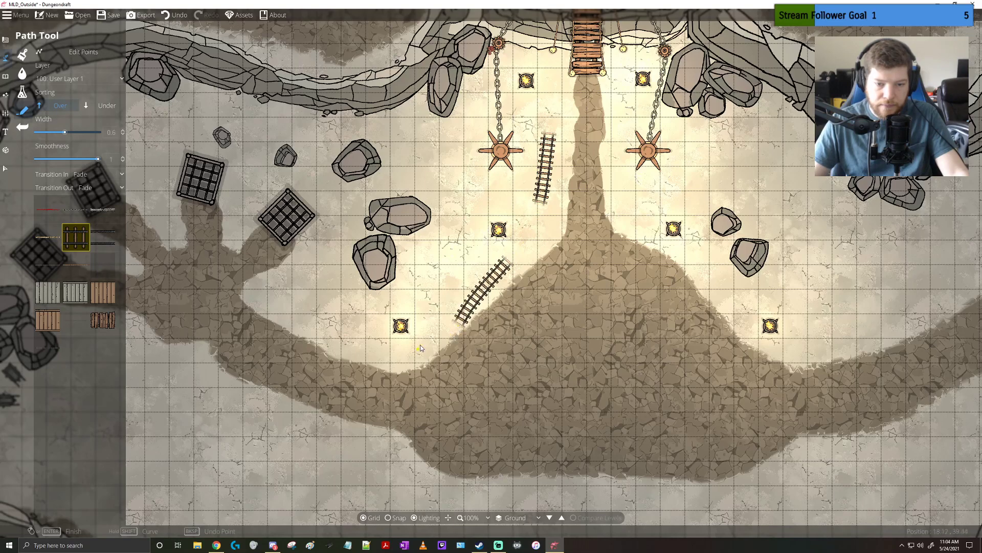
{"action": "left_click_drag", "start_coordinate": [421, 346], "coordinate": [504, 305]}
{"action": "left_click", "coordinate": [348, 262]}
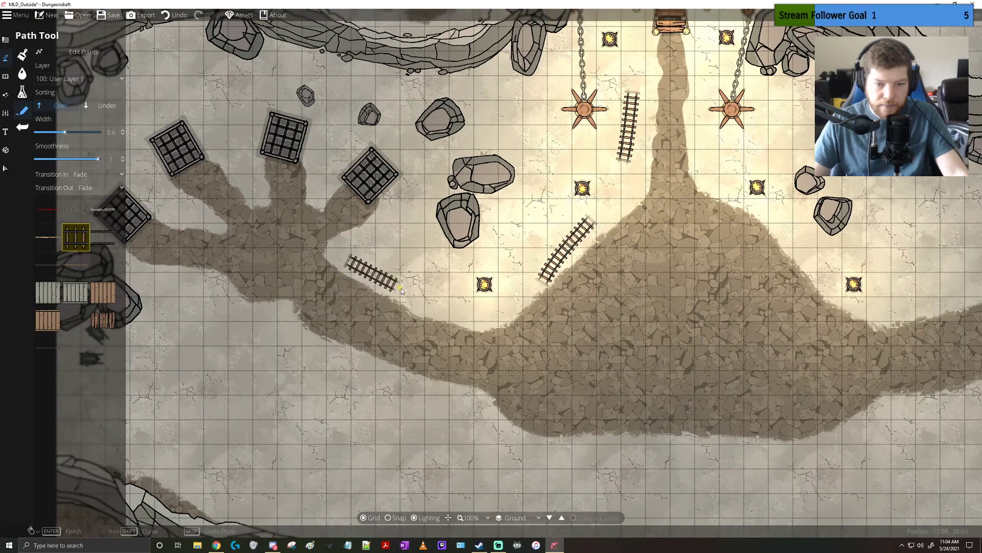
{"action": "left_click", "coordinate": [458, 316]}
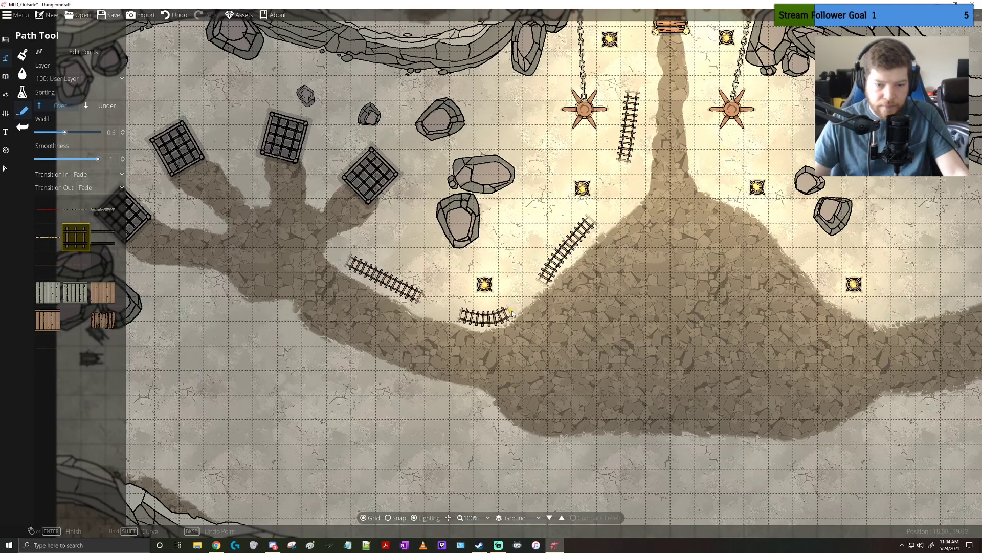
Draw a gently curved fading rail track east of the two mine carts, ending near the rocky path
{"action": "left_click_drag", "start_coordinate": [690, 274], "coordinate": [737, 216]}
{"action": "left_click_drag", "start_coordinate": [545, 279], "coordinate": [628, 241]}
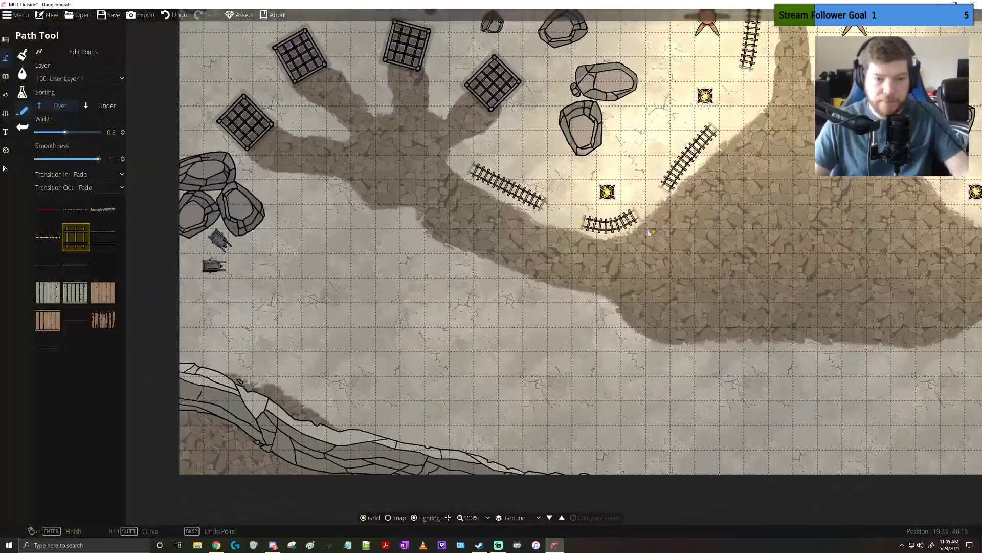
{"action": "left_click", "coordinate": [271, 247]}
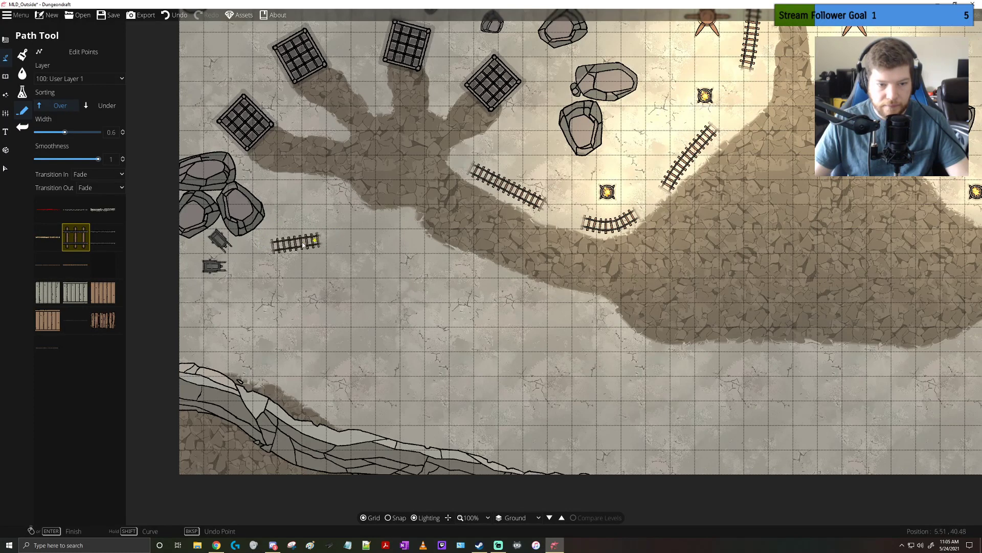
{"action": "left_click", "coordinate": [359, 246]}
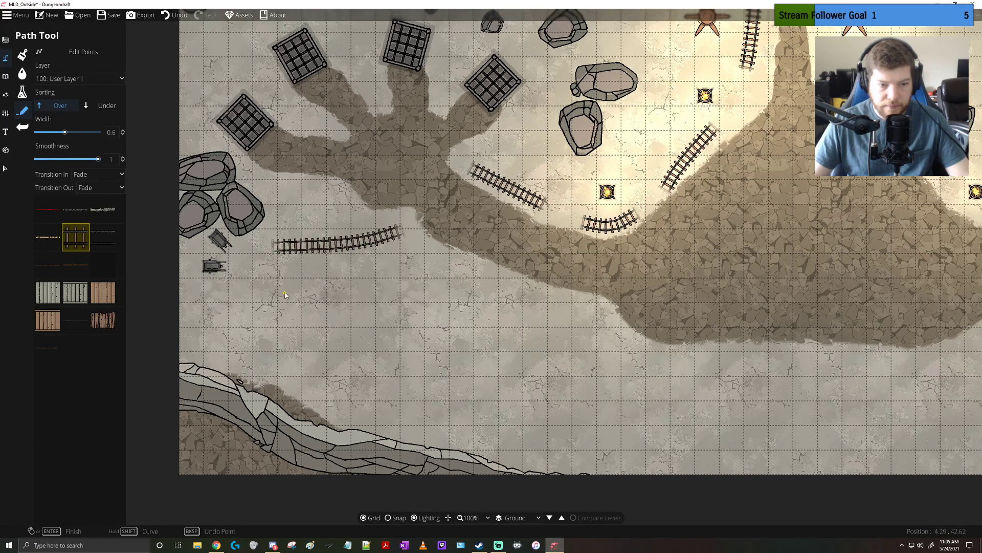
{"action": "scroll", "coordinate": [285, 295], "scroll_direction": "down", "scroll_amount": 1}
{"action": "scroll", "coordinate": [285, 294], "scroll_direction": "up", "scroll_amount": 1}
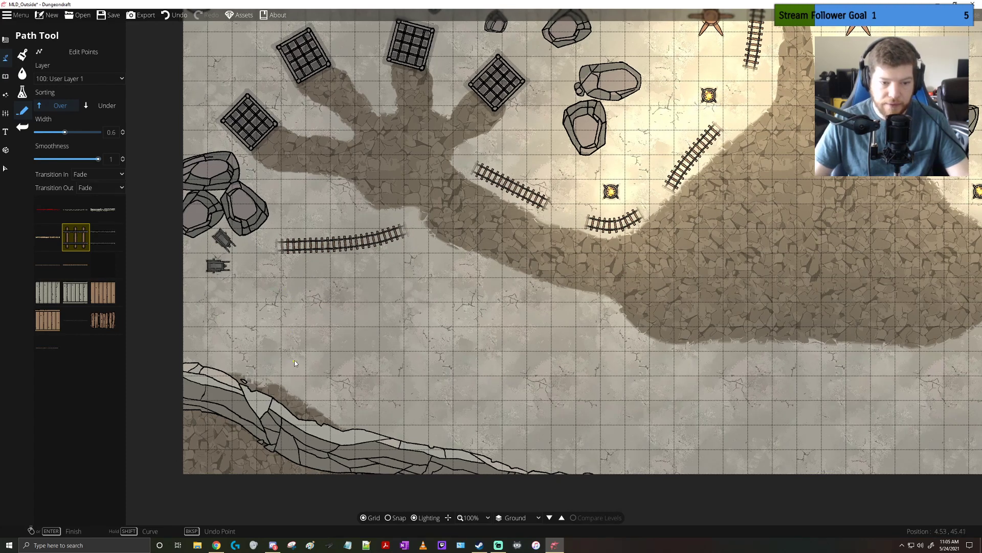
Draw three curved fading rail tracks on the eastern side, one around the two boulders and two along the eastern rocky path
{"action": "left_click_drag", "start_coordinate": [326, 272], "coordinate": [328, 363]}
{"action": "left_click_drag", "start_coordinate": [422, 217], "coordinate": [428, 236]}
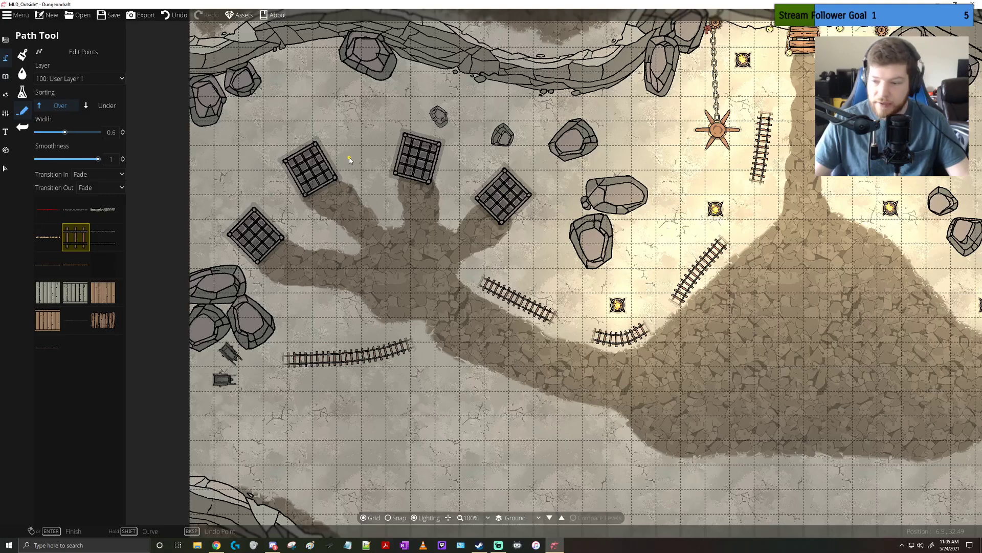
{"action": "left_click_drag", "start_coordinate": [349, 160], "coordinate": [332, 194]}
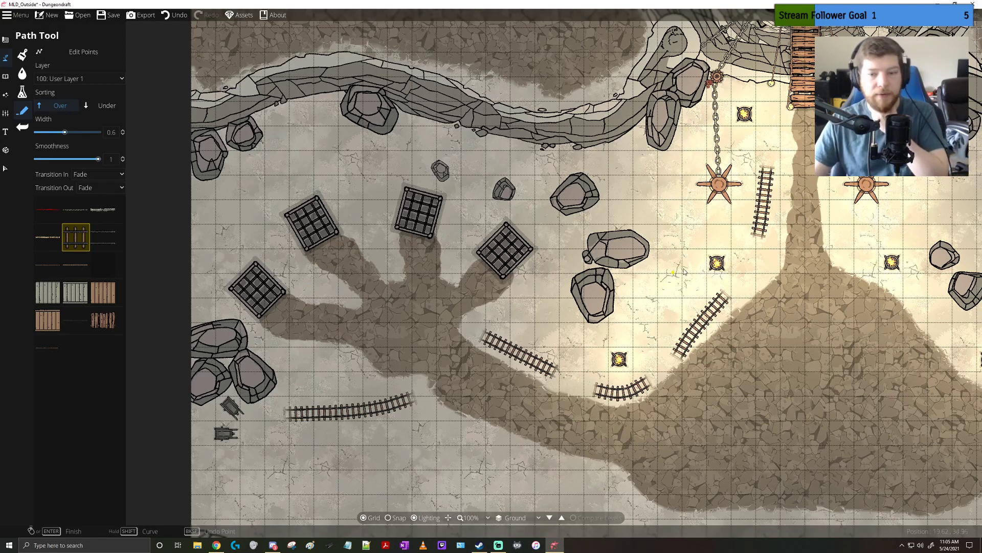
{"action": "left_click_drag", "start_coordinate": [689, 271], "coordinate": [410, 232]}
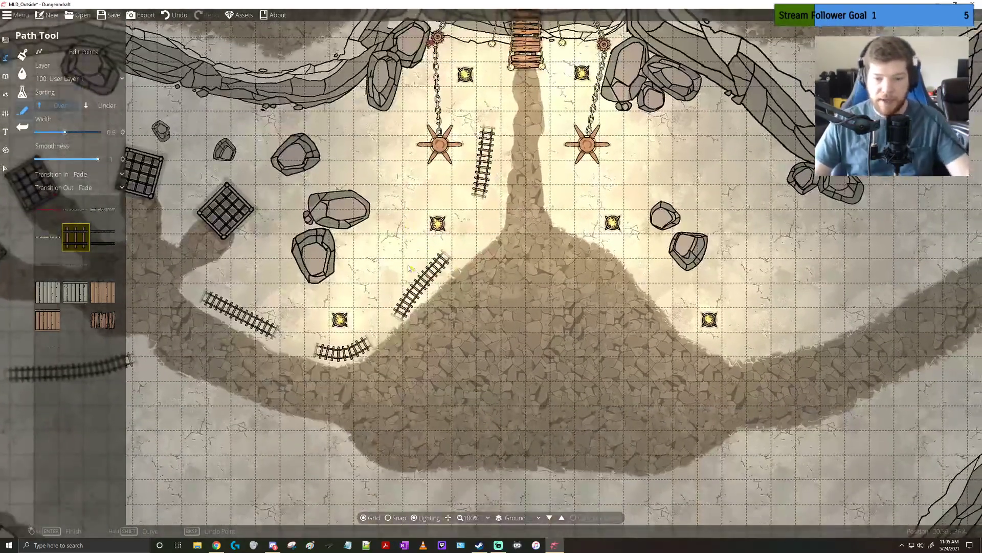
{"action": "left_click_drag", "start_coordinate": [566, 286], "coordinate": [420, 284]}
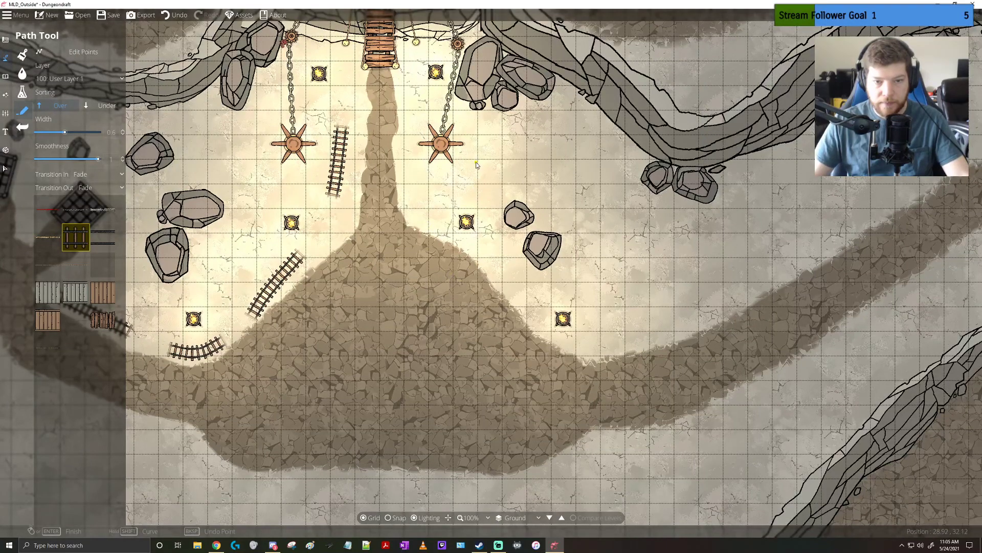
{"action": "mouse_move", "coordinate": [476, 164]}
{"action": "left_mouse_down"}
{"action": "mouse_move", "coordinate": [561, 170]}
{"action": "mouse_move", "coordinate": [598, 199]}
{"action": "mouse_move", "coordinate": [606, 271]}
{"action": "mouse_move", "coordinate": [661, 301]}
{"action": "mouse_move", "coordinate": [699, 304]}
{"action": "mouse_move", "coordinate": [658, 319]}
{"action": "mouse_move", "coordinate": [751, 283]}
{"action": "left_mouse_up"}
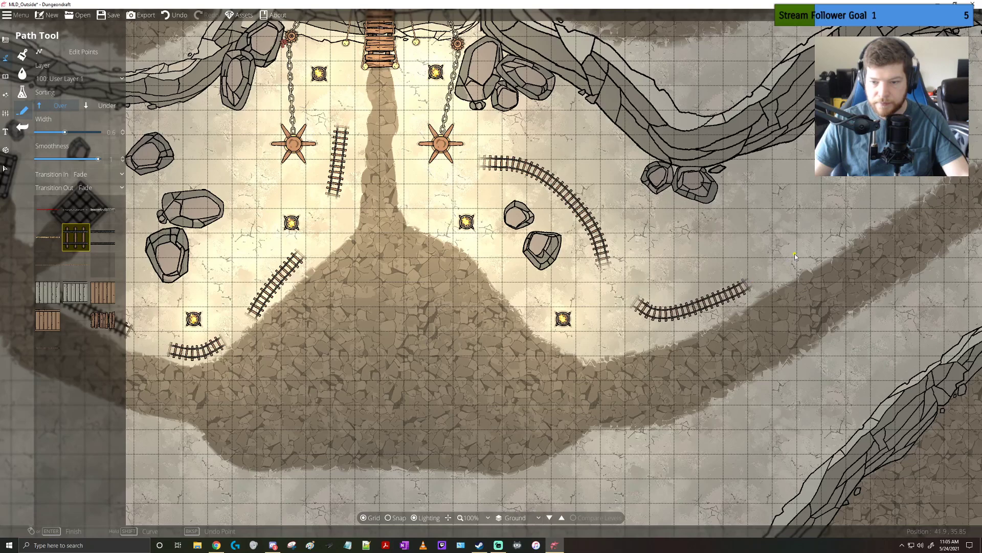
{"action": "mouse_move", "coordinate": [796, 256]}
{"action": "left_mouse_down"}
{"action": "mouse_move", "coordinate": [820, 226]}
{"action": "mouse_move", "coordinate": [825, 197]}
{"action": "mouse_move", "coordinate": [908, 172]}
{"action": "left_mouse_up"}
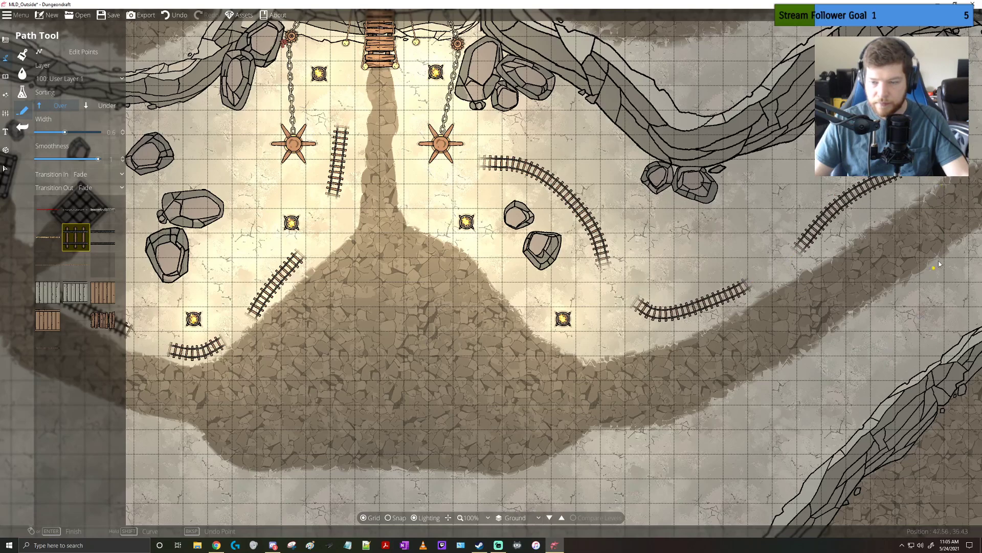
Look over the rail track placement from the eastern map edge back to the open ground in the southwest
{"action": "left_click_drag", "start_coordinate": [939, 265], "coordinate": [831, 321]}
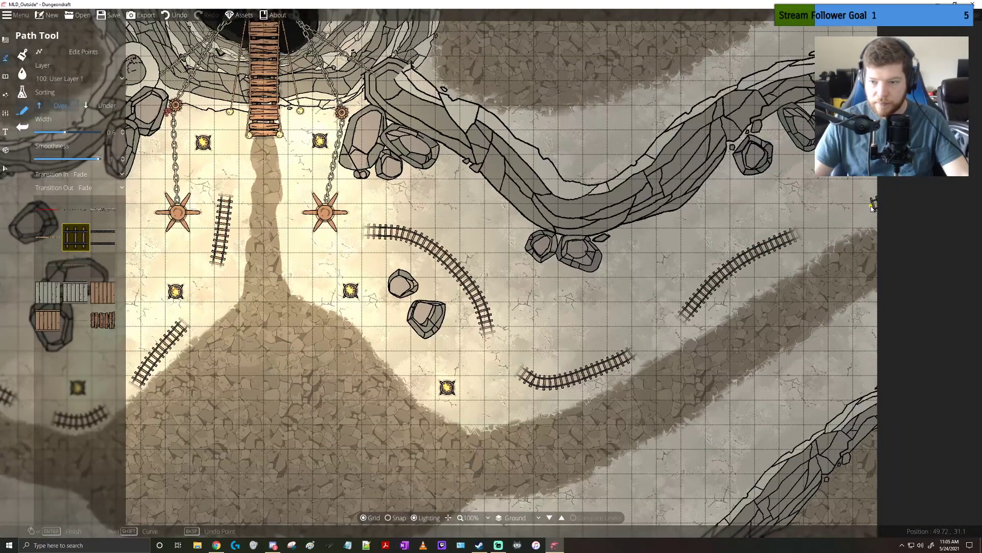
{"action": "left_click_drag", "start_coordinate": [770, 299], "coordinate": [828, 262]}
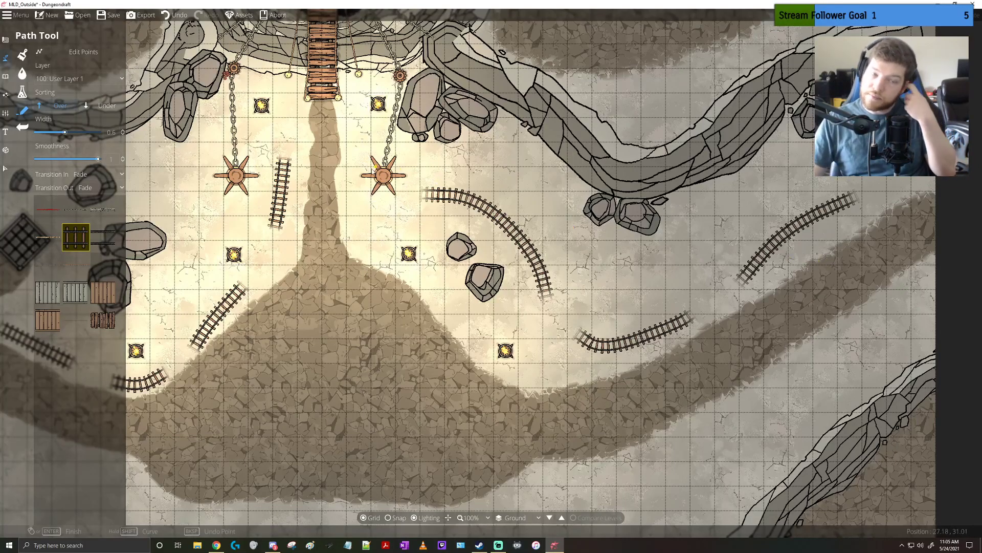
{"action": "left_click_drag", "start_coordinate": [375, 170], "coordinate": [694, 191]}
{"action": "left_click_drag", "start_coordinate": [491, 229], "coordinate": [582, 199]}
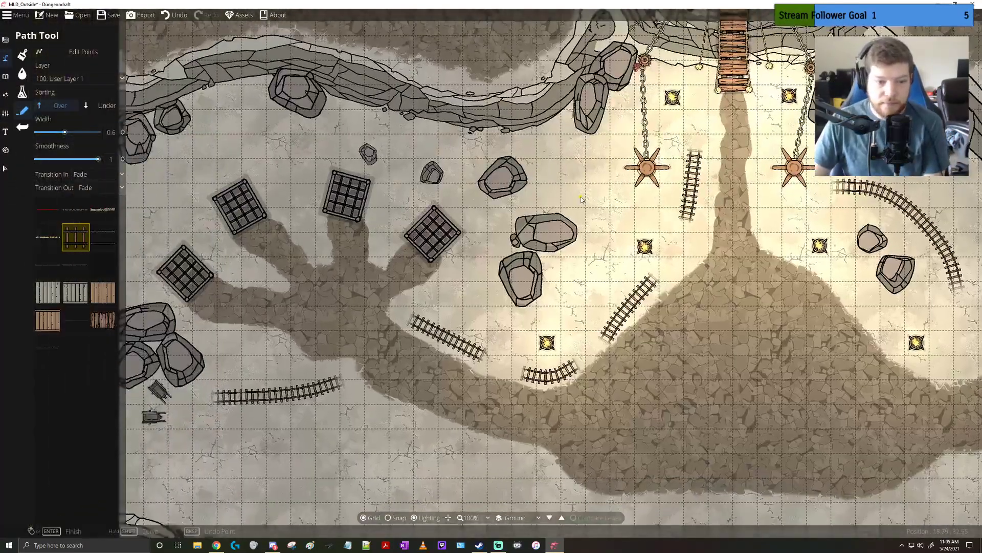
{"action": "left_click_drag", "start_coordinate": [486, 315], "coordinate": [519, 172]}
{"action": "left_click_drag", "start_coordinate": [581, 264], "coordinate": [498, 258]}
{"action": "left_click_drag", "start_coordinate": [637, 288], "coordinate": [598, 254]}
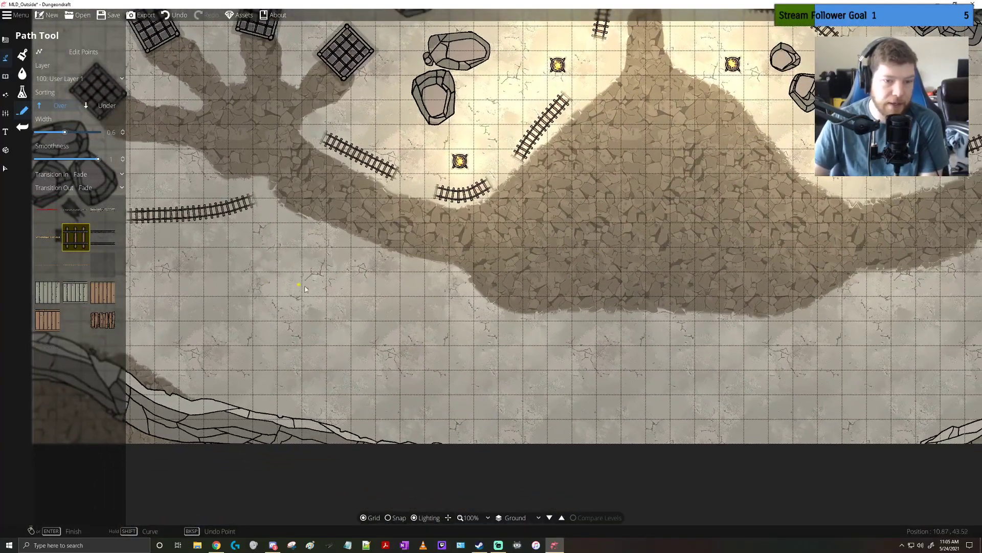
{"action": "left_click_drag", "start_coordinate": [305, 289], "coordinate": [404, 297]}
Place rotated Plank 01 mine objects at scale 0.6 against the western edge of the boulder above the brazier
{"action": "left_click", "coordinate": [7, 77]}
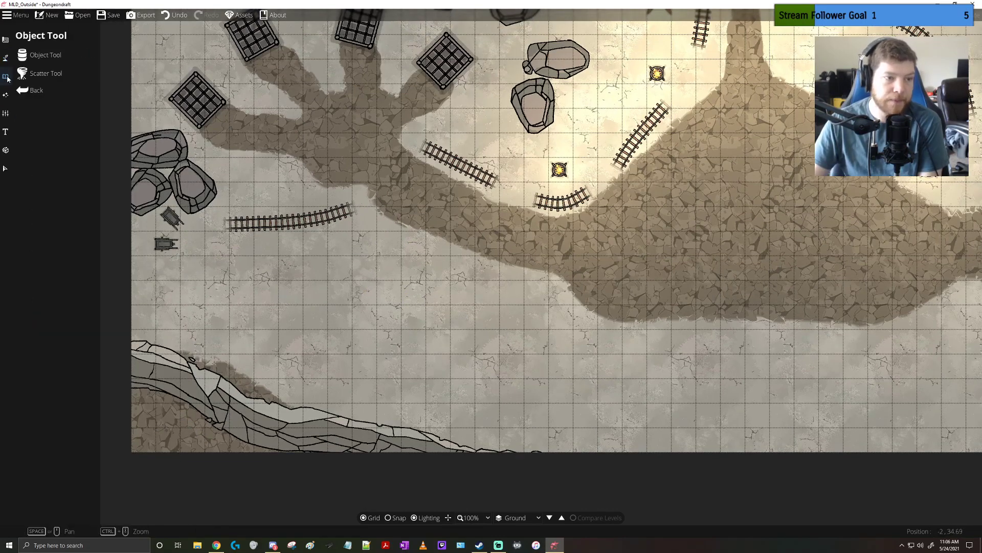
{"action": "left_click", "coordinate": [41, 55]}
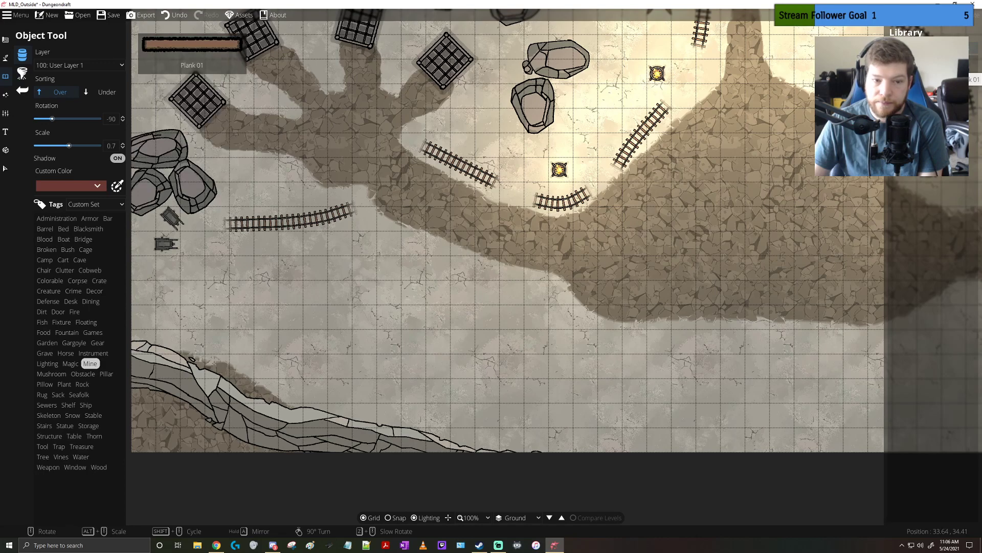
{"action": "left_click", "coordinate": [958, 71]}
{"action": "scroll", "coordinate": [504, 184], "scroll_direction": "up", "scroll_amount": 1}
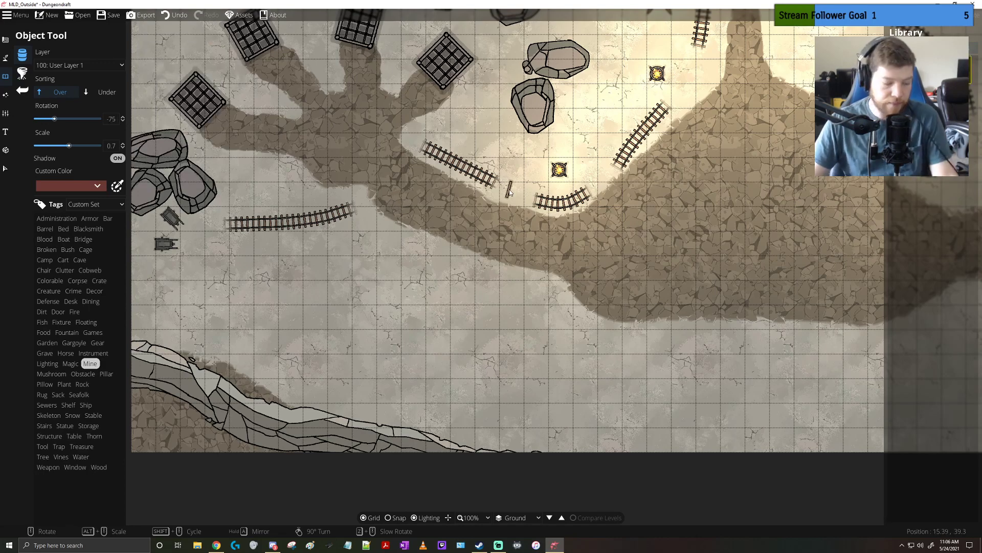
{"action": "scroll", "coordinate": [510, 192], "scroll_direction": "up", "scroll_amount": 1}
{"action": "scroll", "coordinate": [510, 192], "scroll_direction": "down", "scroll_amount": 2}
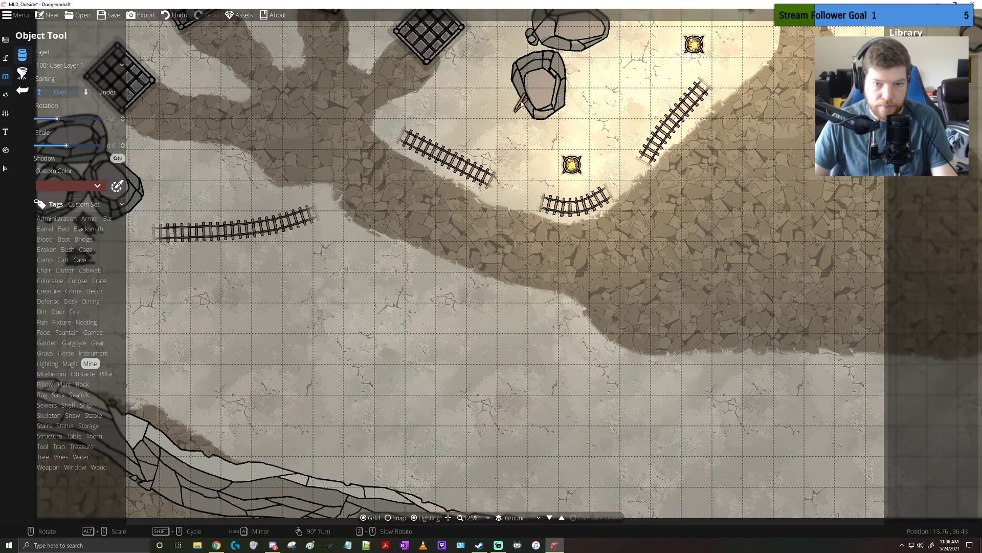
Place a few planks at differing rotations against the eastern side of the boulder cluster above the mine carts
{"action": "left_click_drag", "start_coordinate": [602, 128], "coordinate": [535, 252]}
{"action": "left_click_drag", "start_coordinate": [379, 289], "coordinate": [586, 281]}
{"action": "scroll", "coordinate": [294, 306], "scroll_direction": "up", "scroll_amount": 13}
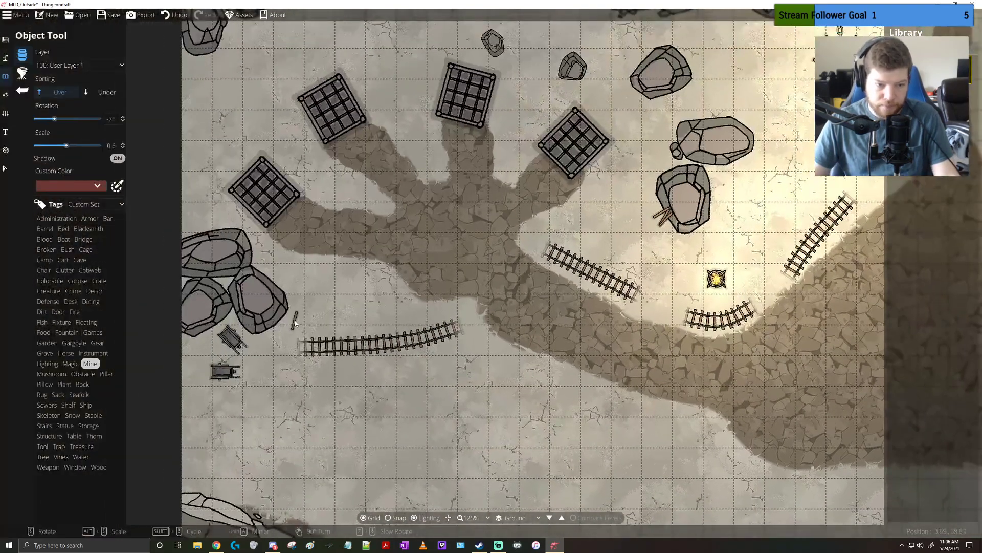
{"action": "scroll", "coordinate": [289, 299], "scroll_direction": "up", "scroll_amount": 2}
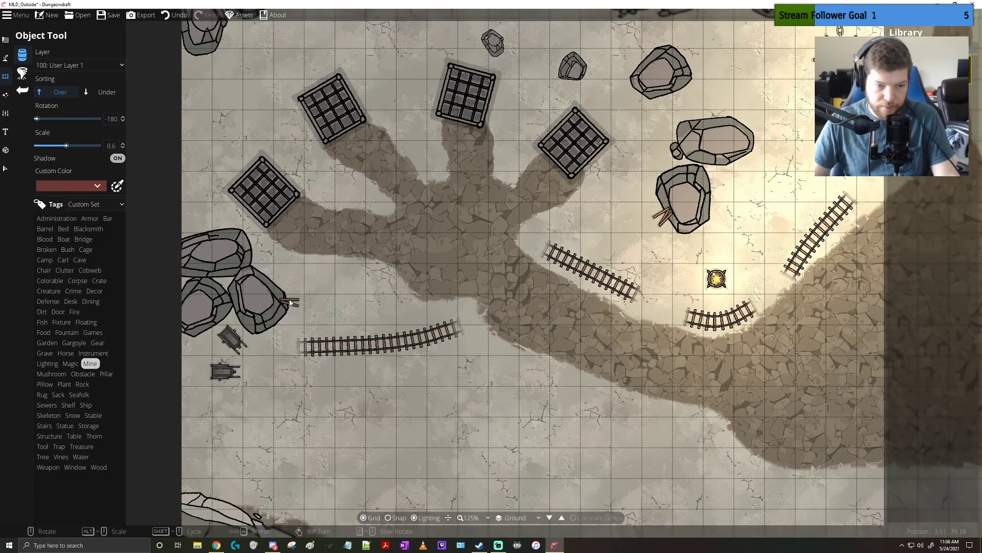
{"action": "scroll", "coordinate": [291, 302], "scroll_direction": "down", "scroll_amount": 2}
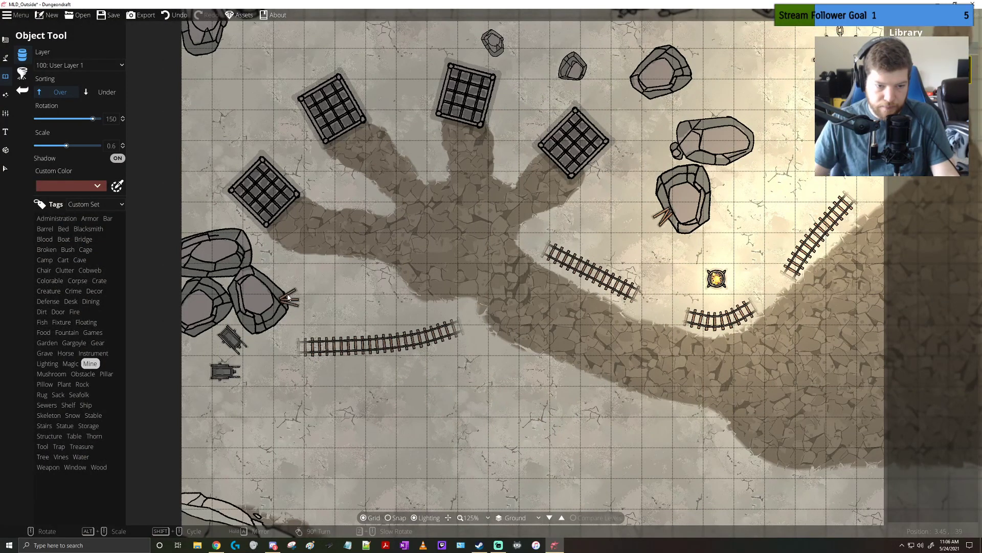
Place a small group of upright planks at the cliff base beside the boulders west of the hanging chain
{"action": "left_click_drag", "start_coordinate": [340, 335], "coordinate": [406, 313]}
{"action": "left_click_drag", "start_coordinate": [611, 221], "coordinate": [354, 367]}
{"action": "scroll", "coordinate": [524, 134], "scroll_direction": "up", "scroll_amount": 7}
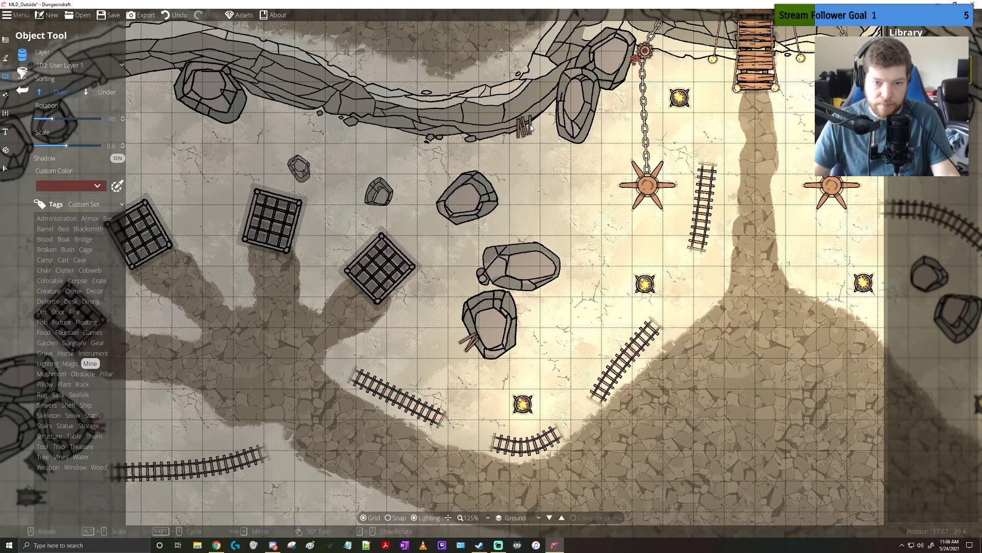
Add another plank at rotation -60 to the small group at the cliff base west of the hanging chain
{"action": "scroll", "coordinate": [529, 127], "scroll_direction": "up", "scroll_amount": 3}
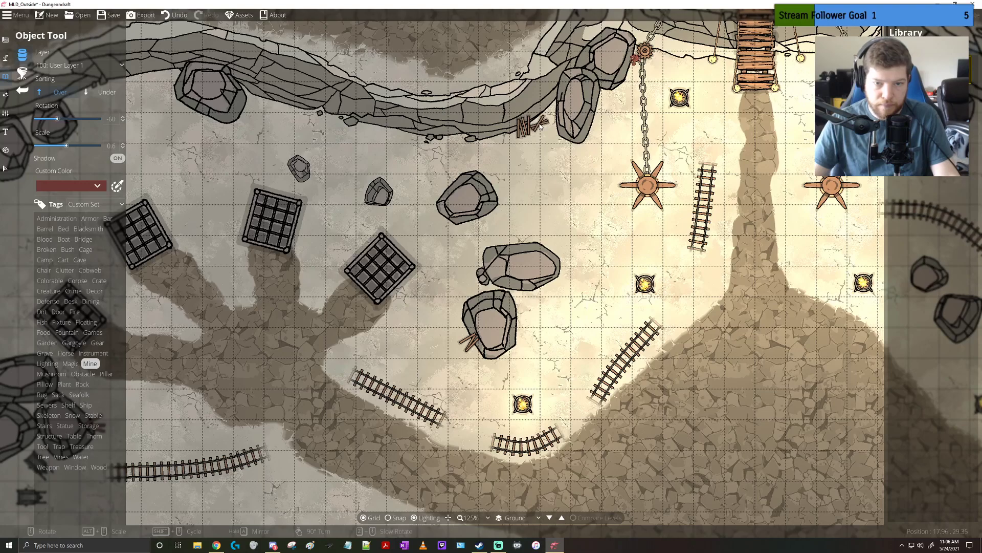
{"action": "left_click", "coordinate": [541, 126]}
{"action": "left_click_drag", "start_coordinate": [503, 208], "coordinate": [384, 284]}
{"action": "left_click_drag", "start_coordinate": [362, 323], "coordinate": [565, 244]}
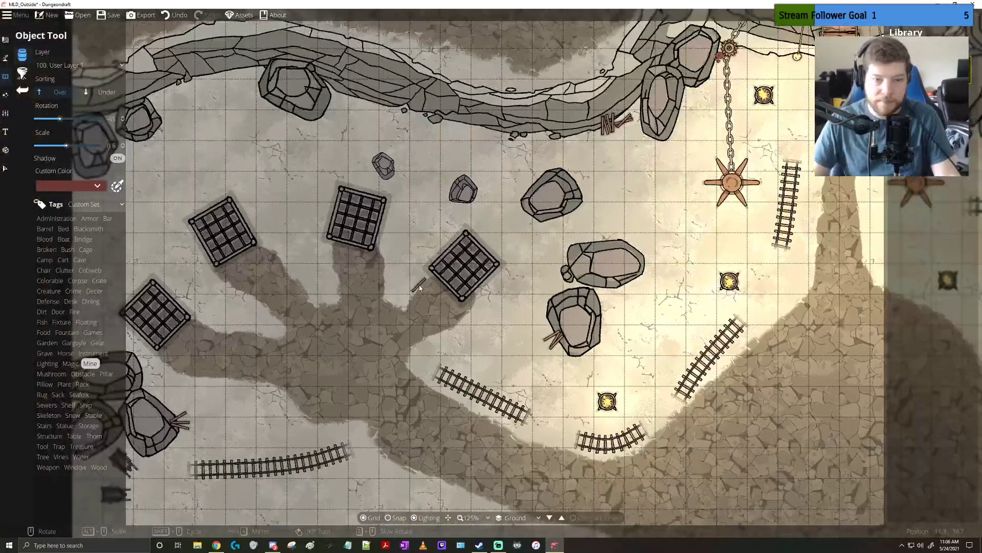
{"action": "left_click_drag", "start_coordinate": [495, 240], "coordinate": [598, 184]}
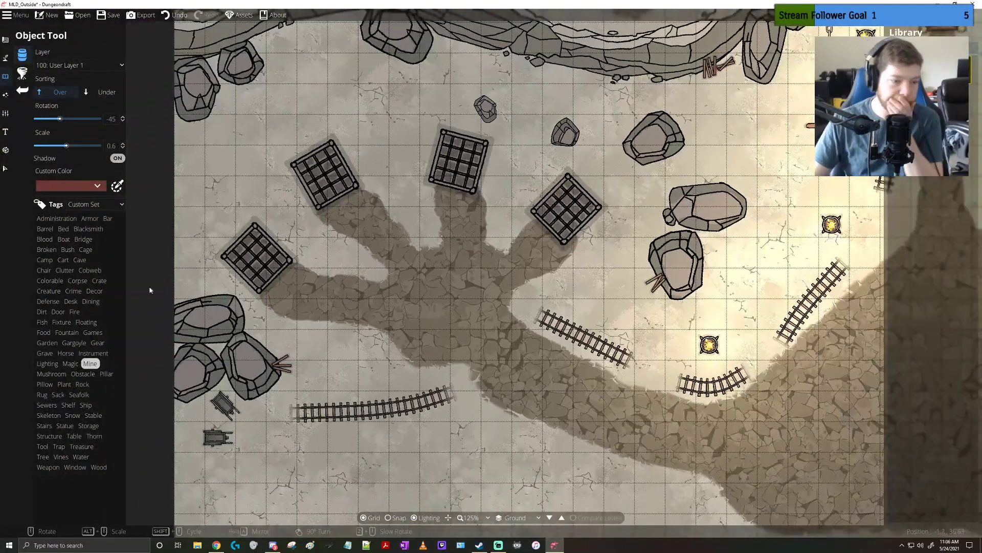
Place small Tool props beside the mine cart near the western boulders and beside the planks at the cliff base
{"action": "left_click", "coordinate": [42, 447]}
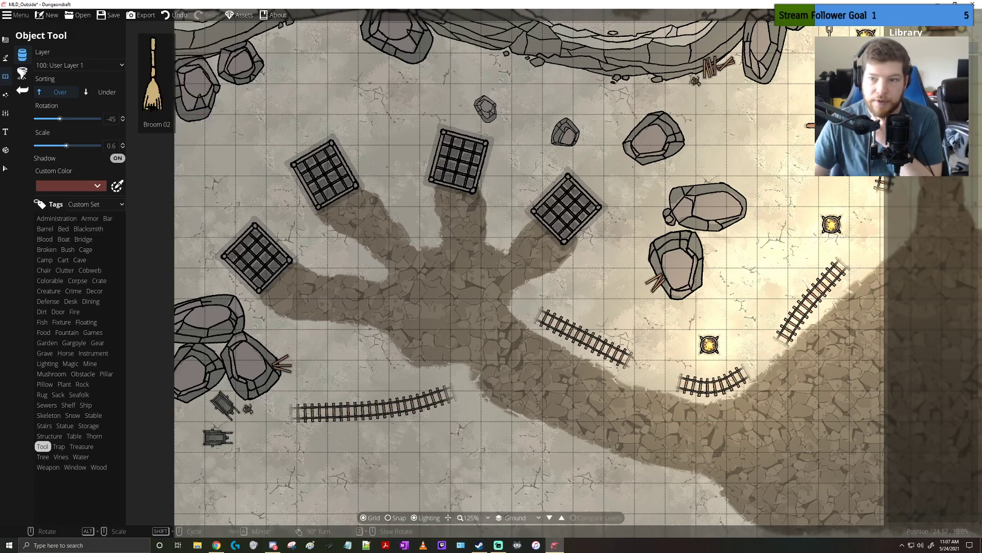
{"action": "left_click", "coordinate": [956, 70]}
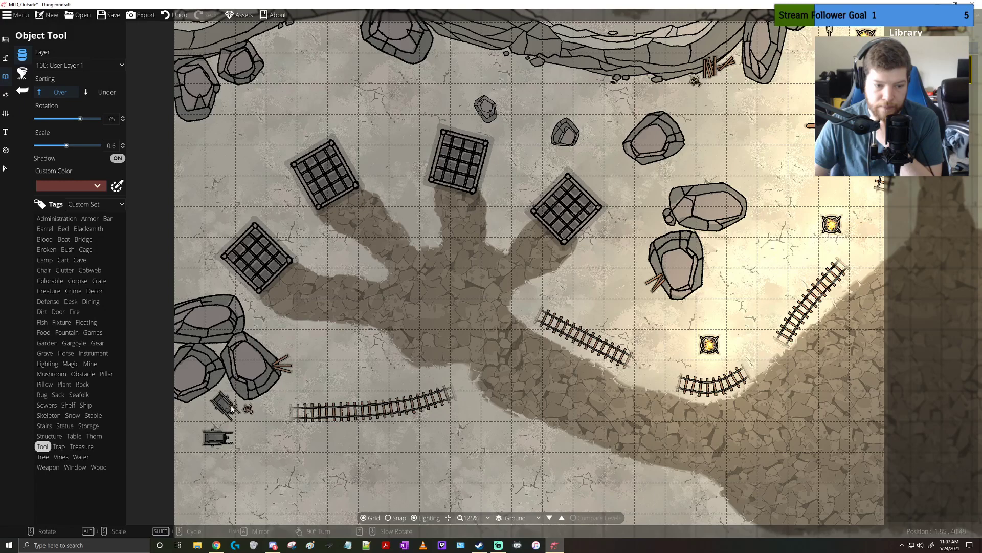
{"action": "scroll", "coordinate": [295, 451], "scroll_direction": "up", "scroll_amount": 1}
{"action": "left_click_drag", "start_coordinate": [294, 452], "coordinate": [405, 398]}
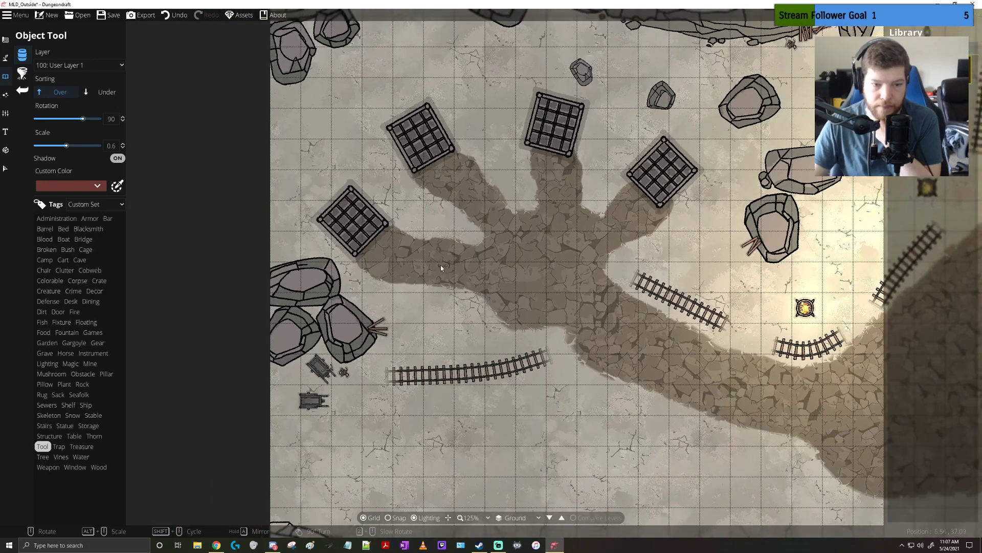
{"action": "left_click_drag", "start_coordinate": [520, 231], "coordinate": [351, 311]}
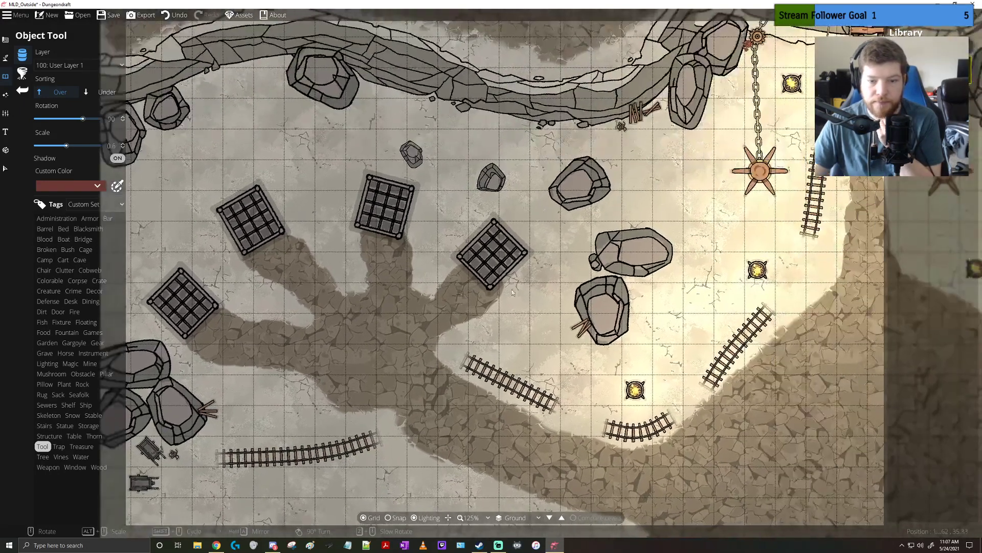
{"action": "left_click_drag", "start_coordinate": [445, 378], "coordinate": [504, 366]}
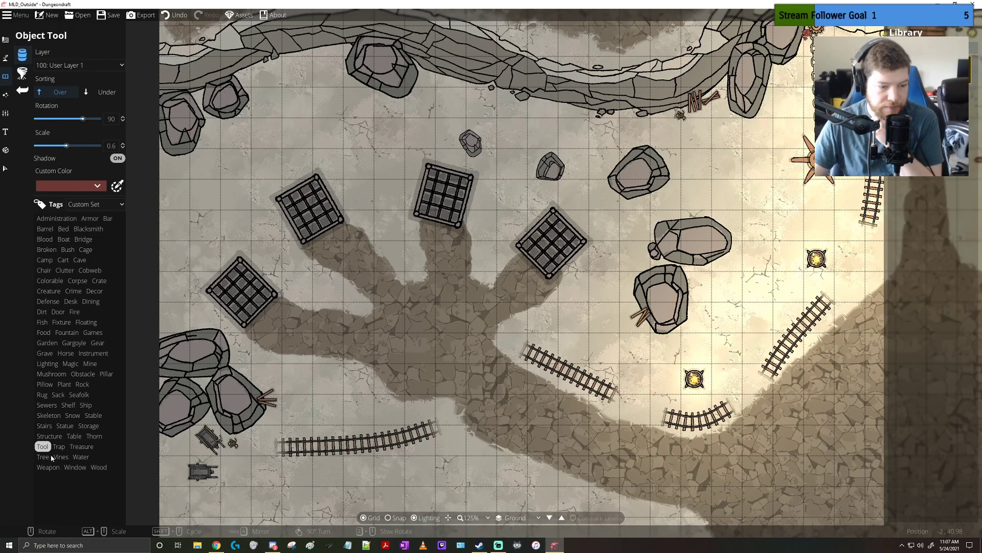
Place Burned Wood 04 and a second burned wood object at scale 0.5 just east of the paired central boulders
{"action": "left_click", "coordinate": [99, 467]}
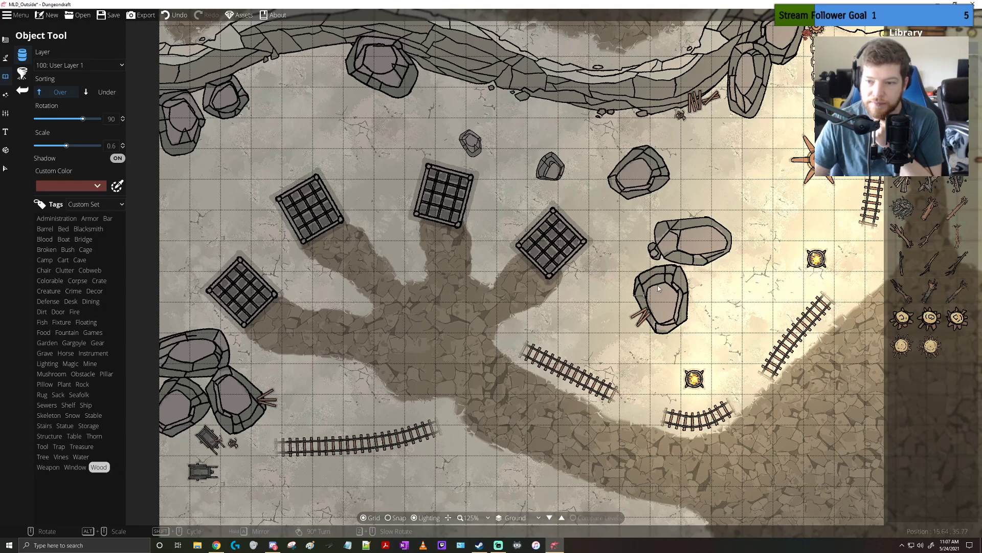
{"action": "left_click", "coordinate": [901, 209]}
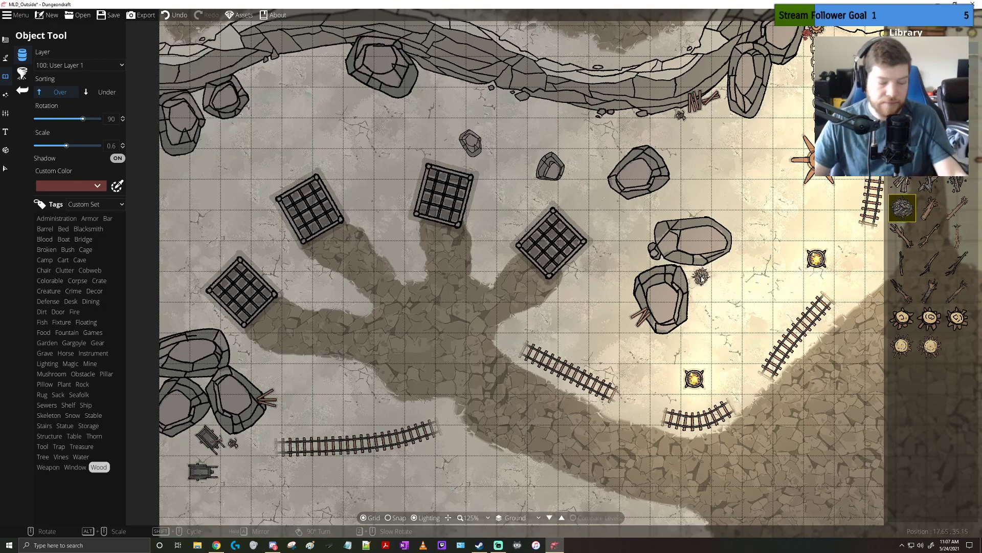
{"action": "scroll", "coordinate": [701, 276], "scroll_direction": "down", "scroll_amount": 1, "text": "alt"}
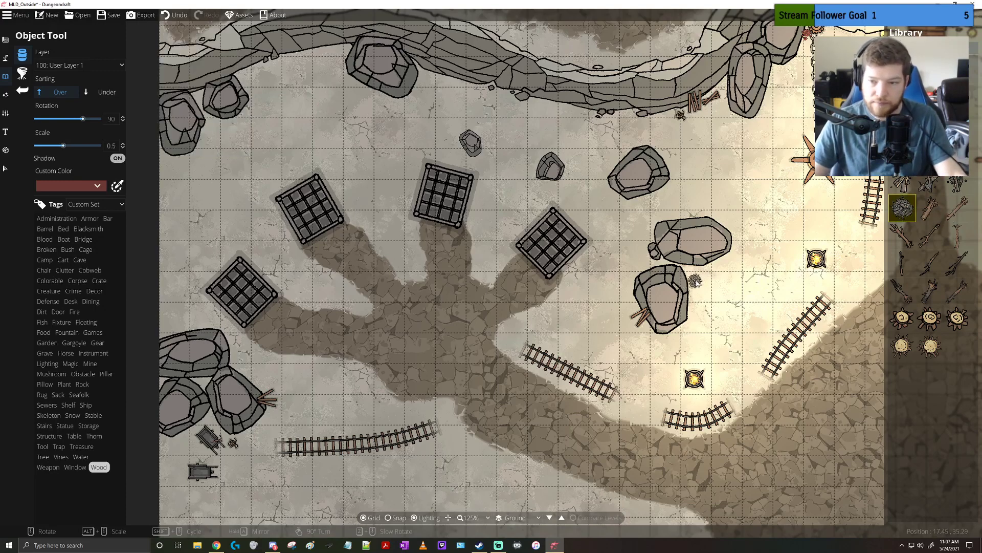
{"action": "left_click", "coordinate": [698, 281]}
{"action": "left_click", "coordinate": [930, 184]}
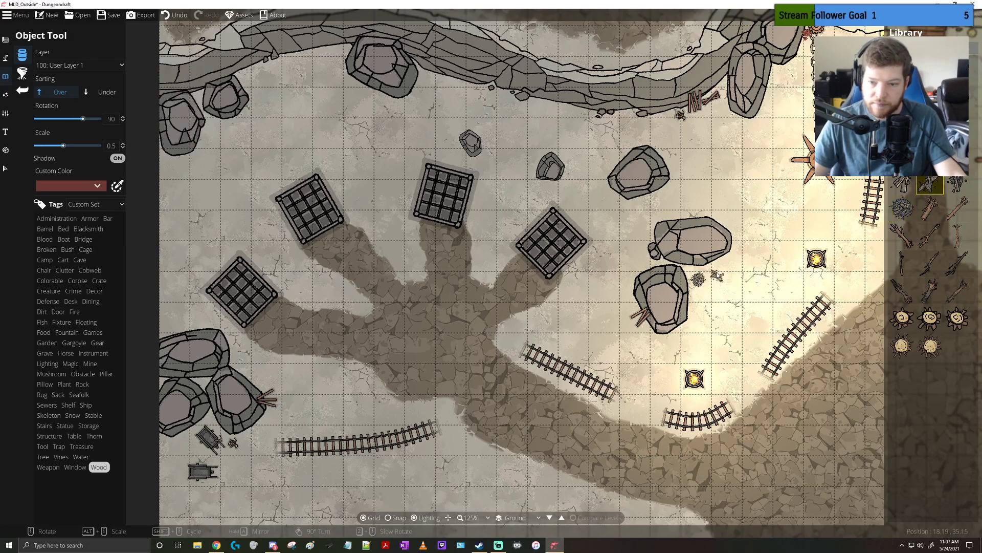
{"action": "left_click", "coordinate": [710, 271]}
Place Burned Wood 04 and another burned wood object side by side below the boulders east of the eastern hanging chain
{"action": "left_click_drag", "start_coordinate": [755, 297], "coordinate": [467, 414]}
{"action": "left_click", "coordinate": [902, 207]}
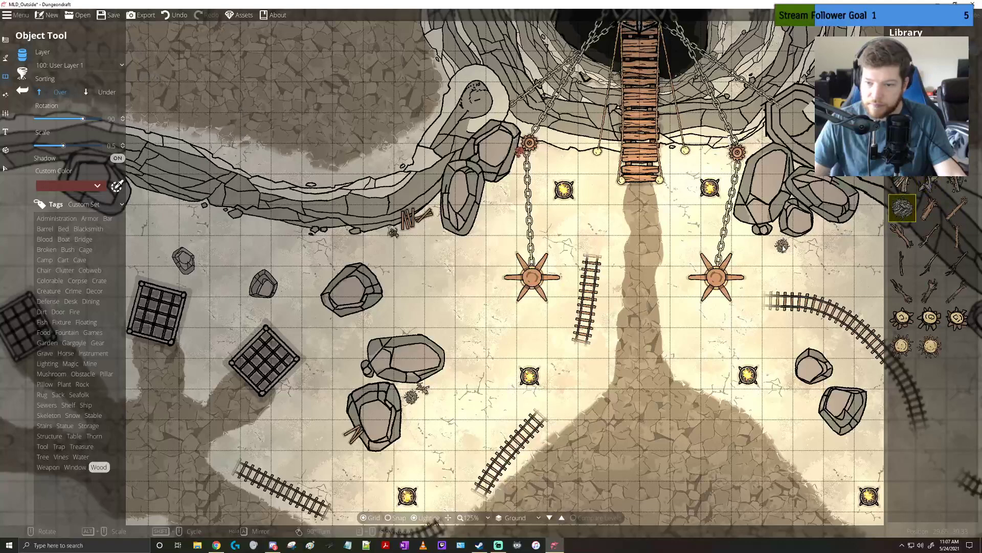
{"action": "left_click", "coordinate": [823, 232]}
{"action": "left_click", "coordinate": [902, 187]}
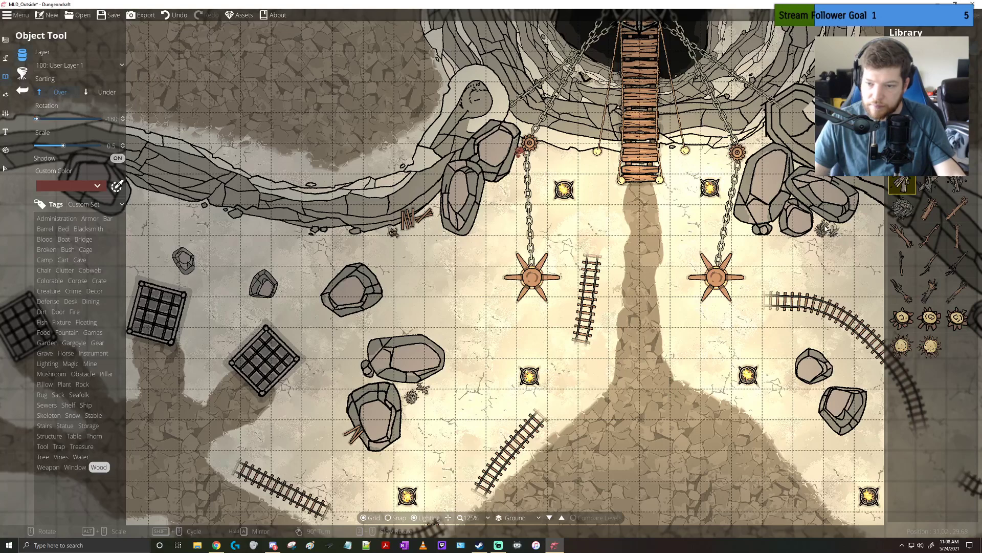
{"action": "scroll", "coordinate": [824, 225], "scroll_direction": "up", "scroll_amount": 5}
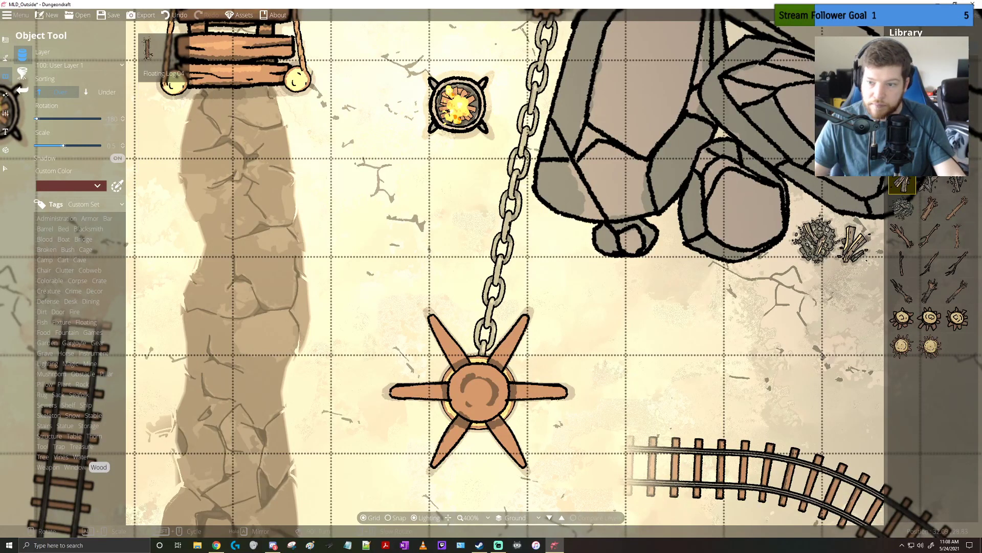
Overlay a third kind of burned wood, rotated to 135, on the burned pile below the eastern boulders
{"action": "left_click", "coordinate": [957, 183]}
{"action": "scroll", "coordinate": [808, 233], "scroll_direction": "down", "scroll_amount": 2}
{"action": "scroll", "coordinate": [808, 234], "scroll_direction": "down", "scroll_amount": 1}
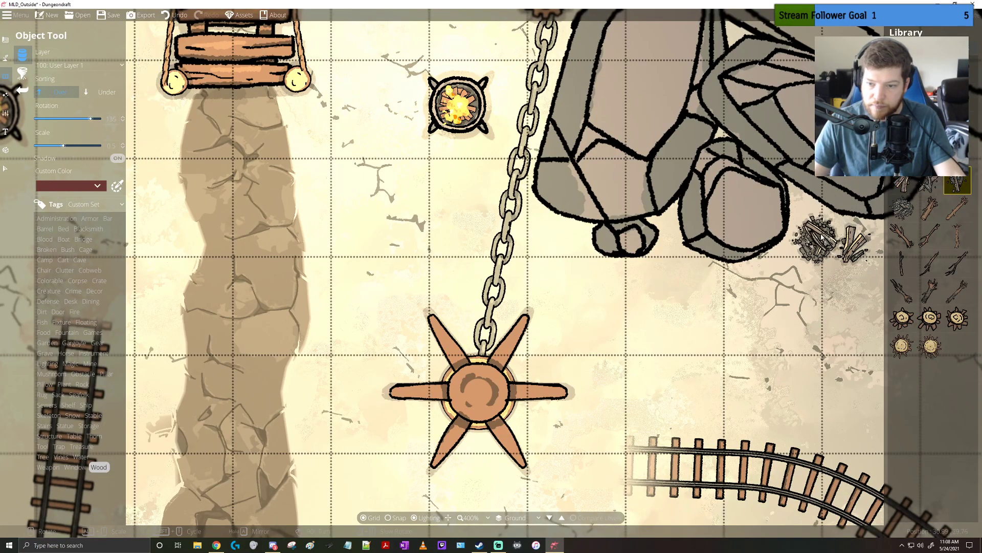
{"action": "left_click", "coordinate": [816, 242]}
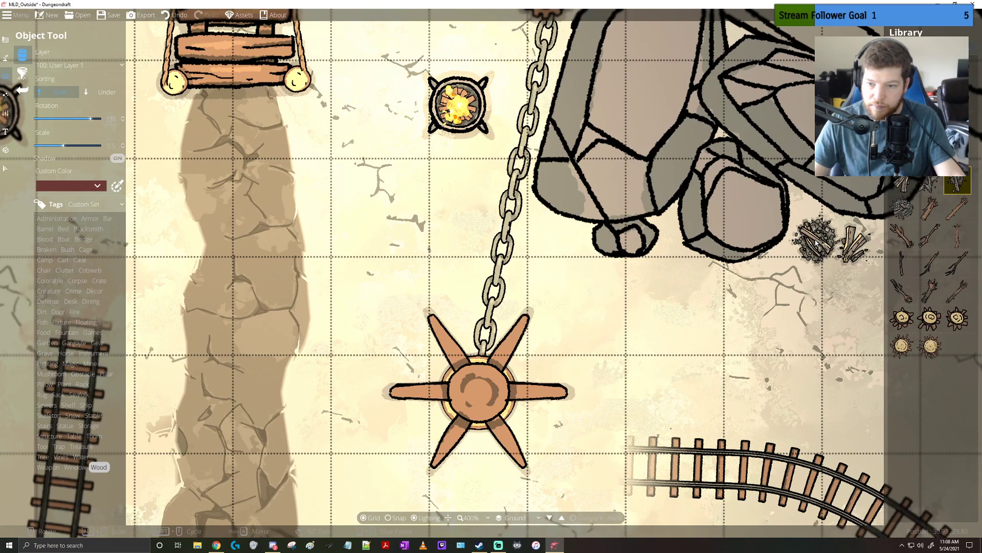
Look over the ground from the eastern boulders back west past the braziers and rails to the cages
{"action": "left_click_drag", "start_coordinate": [471, 450], "coordinate": [625, 283]}
{"action": "left_click_drag", "start_coordinate": [348, 405], "coordinate": [571, 234]}
{"action": "left_click_drag", "start_coordinate": [302, 334], "coordinate": [557, 177]}
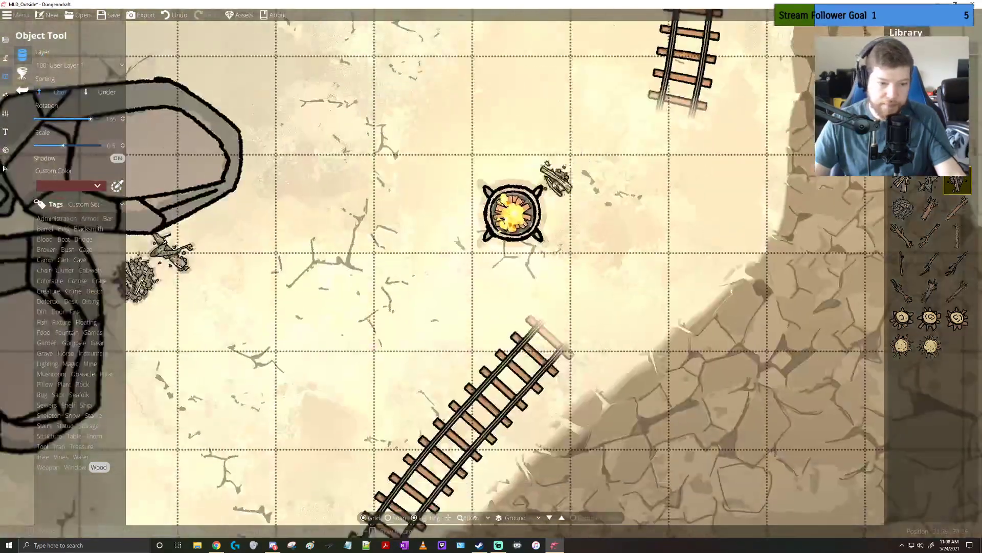
{"action": "scroll", "coordinate": [547, 183], "scroll_direction": "down", "scroll_amount": 3}
{"action": "left_click_drag", "start_coordinate": [394, 242], "coordinate": [567, 218]}
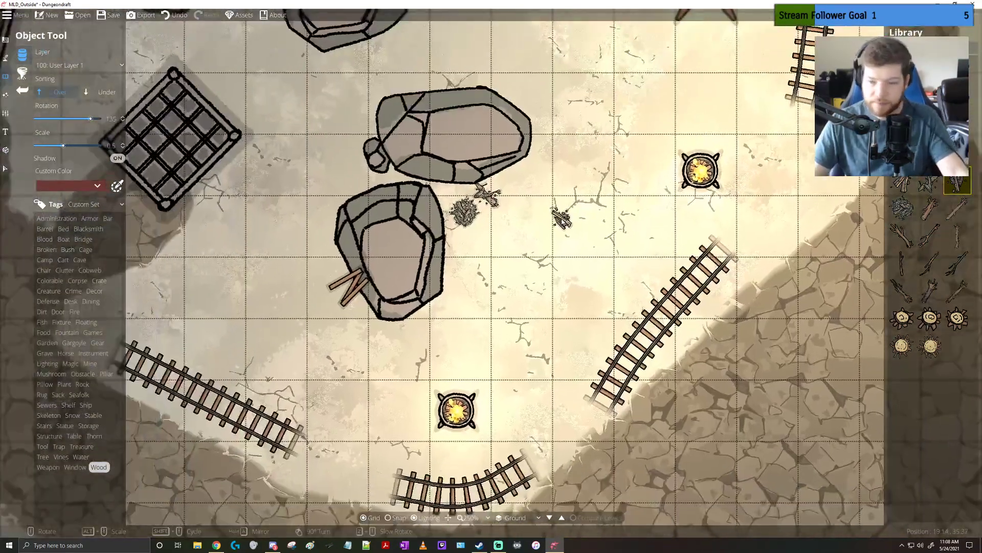
{"action": "left_click_drag", "start_coordinate": [250, 277], "coordinate": [415, 331]}
{"action": "scroll", "coordinate": [462, 291], "scroll_direction": "down", "scroll_amount": 3}
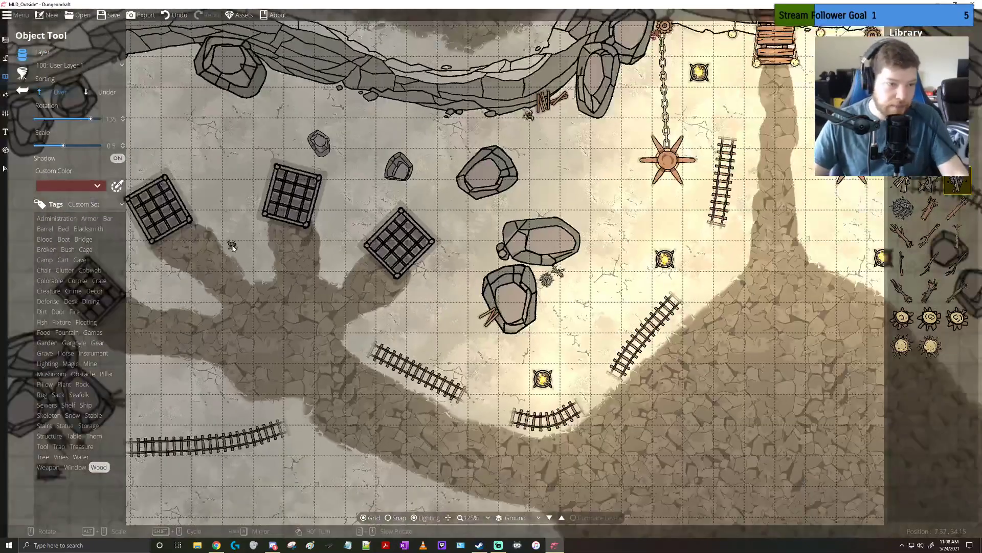
Place Wagon Wreckage 02 from the Broken objects at scale 0.8 and rotation 60 against the northwestern cliff between the boulders
{"action": "left_click", "coordinate": [43, 229]}
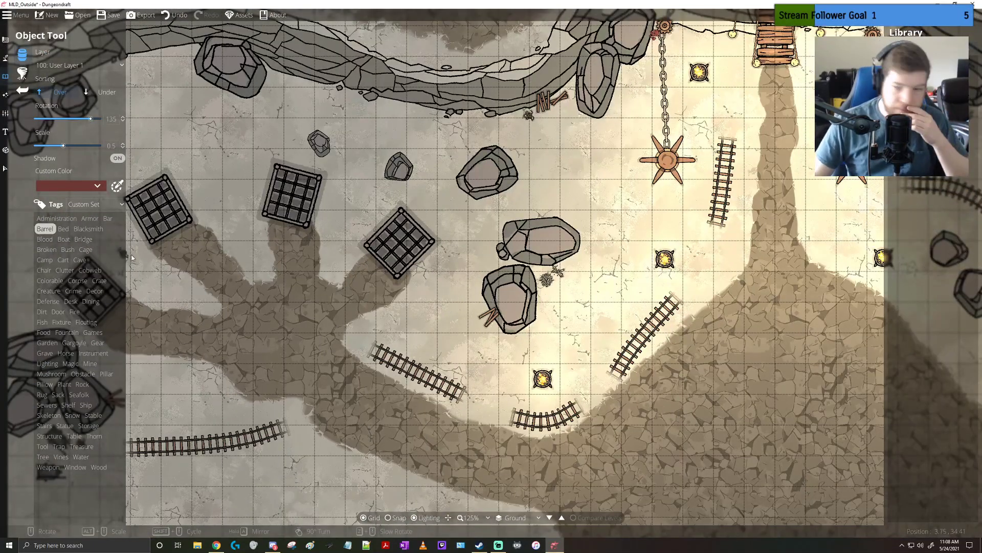
{"action": "left_click", "coordinate": [47, 250]}
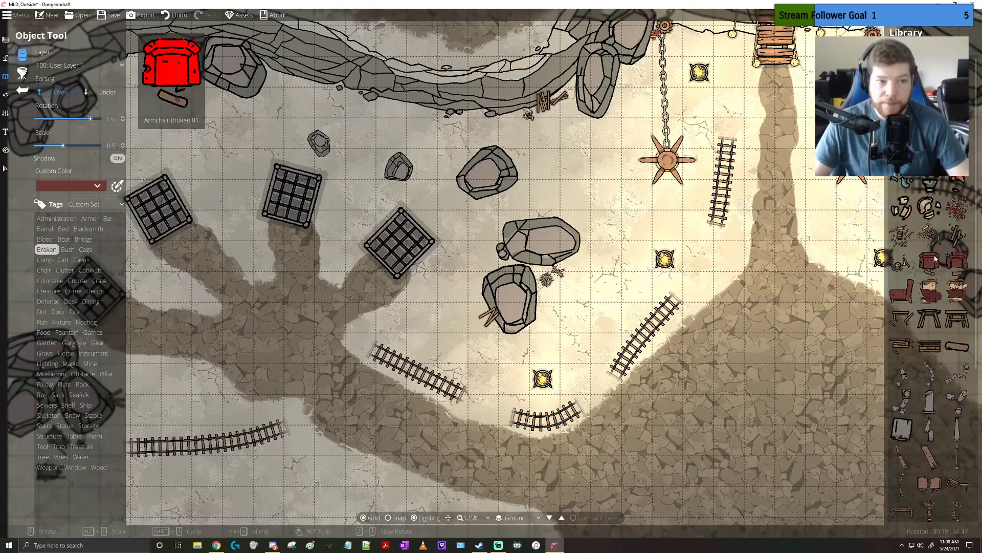
{"action": "scroll", "coordinate": [935, 260], "scroll_direction": "down", "scroll_amount": 4}
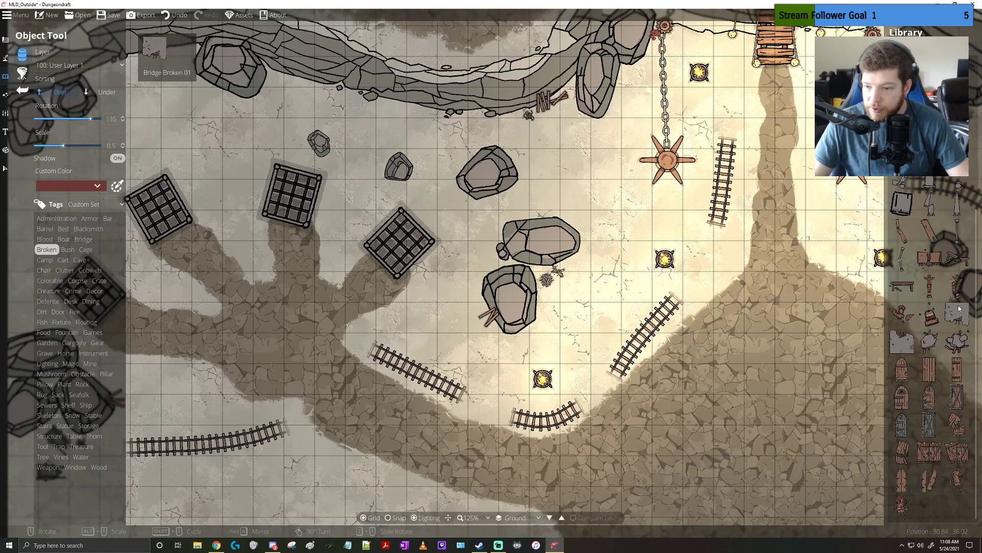
{"action": "mouse_move", "coordinate": [960, 319]}
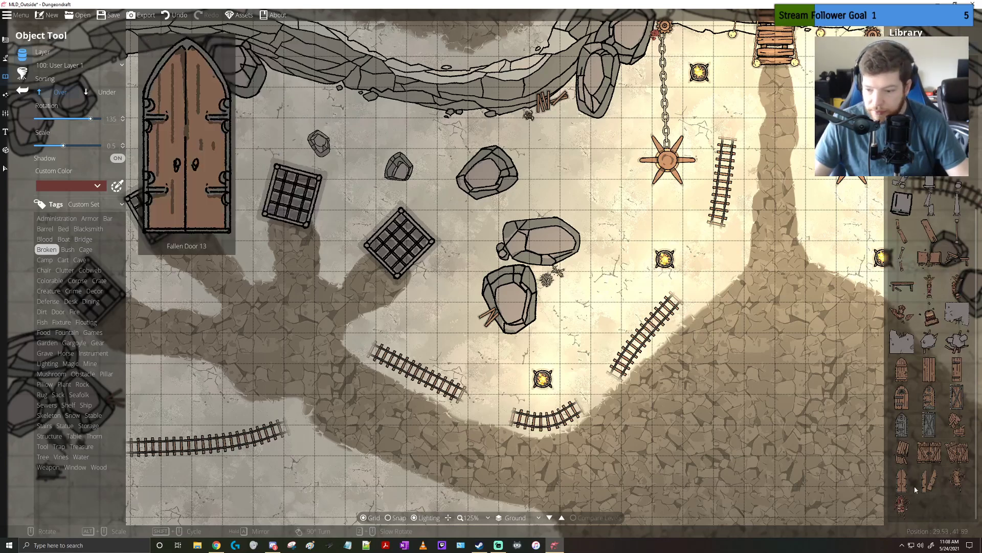
{"action": "left_click", "coordinate": [903, 507]}
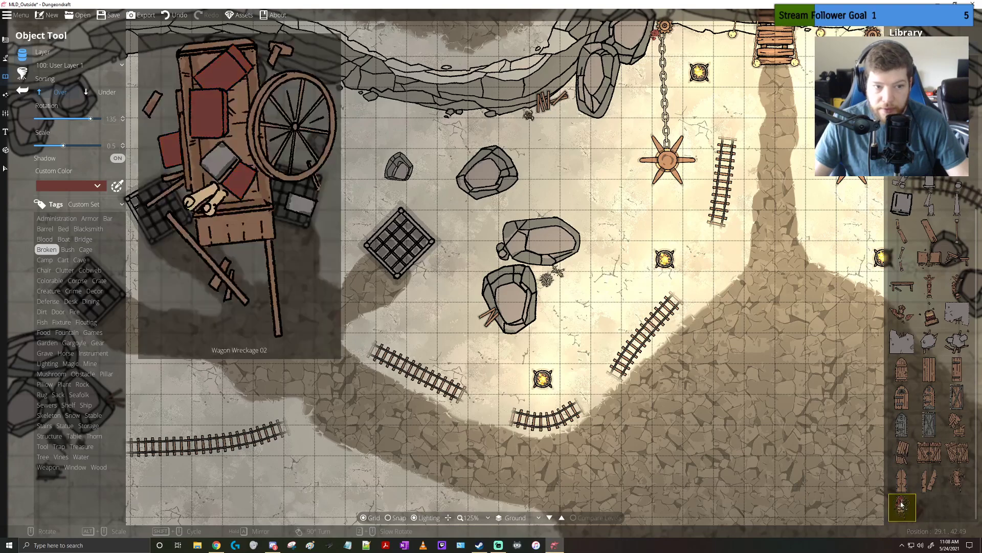
{"action": "left_click_drag", "start_coordinate": [407, 298], "coordinate": [489, 244]}
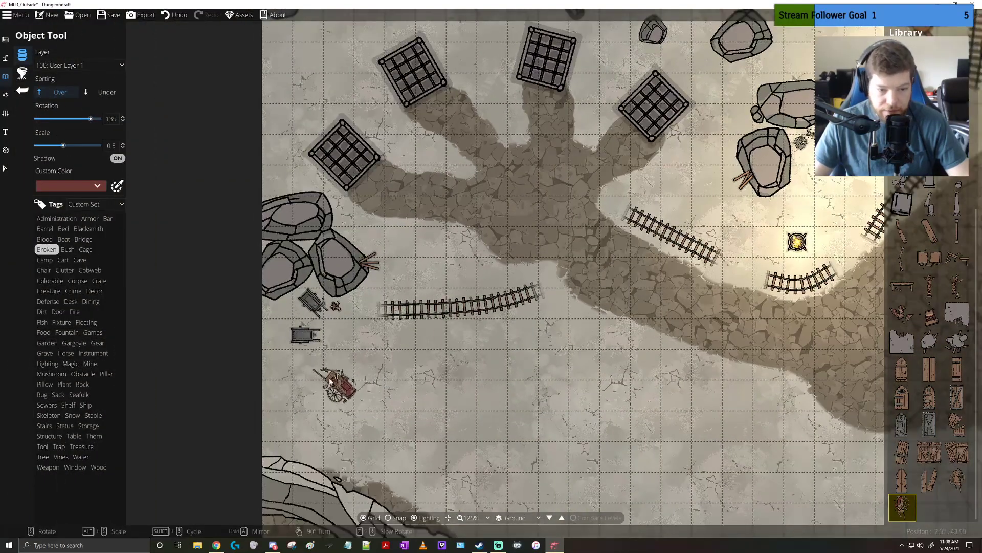
{"action": "scroll", "coordinate": [328, 381], "scroll_direction": "up", "scroll_amount": 8}
{"action": "scroll", "coordinate": [328, 381], "scroll_direction": "up", "scroll_amount": 4}
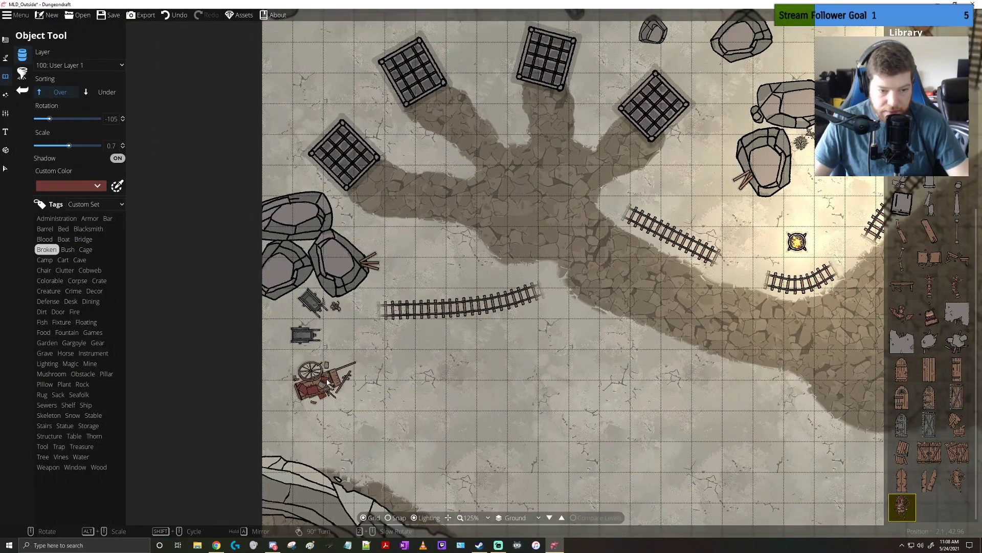
{"action": "scroll", "coordinate": [328, 382], "scroll_direction": "up", "scroll_amount": 2}
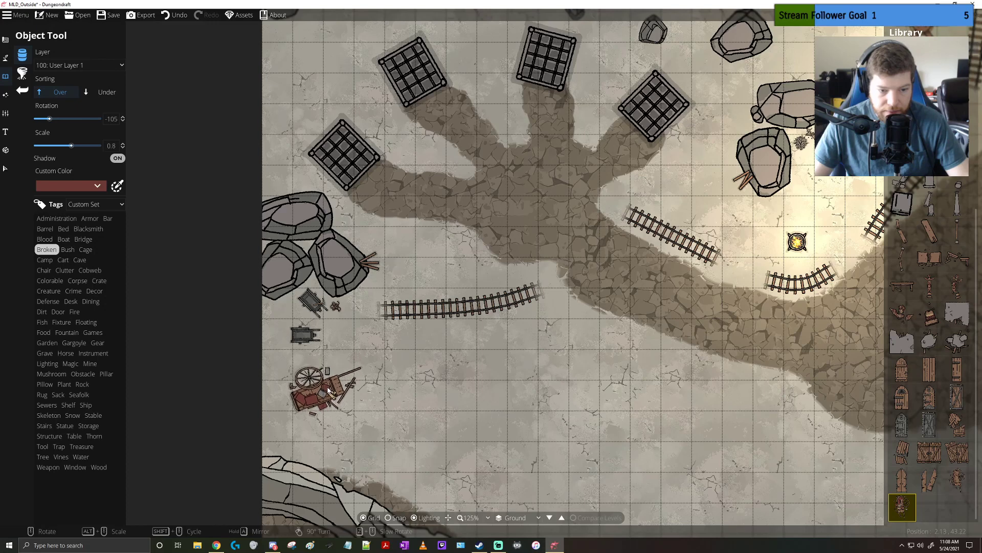
{"action": "scroll", "coordinate": [328, 389], "scroll_direction": "up", "scroll_amount": 11}
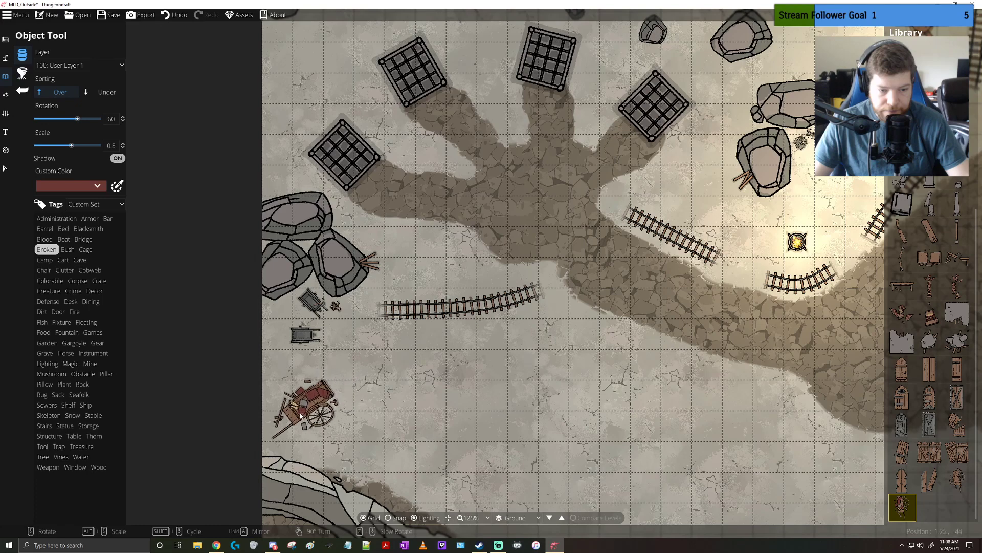
{"action": "left_click_drag", "start_coordinate": [397, 267], "coordinate": [408, 453]}
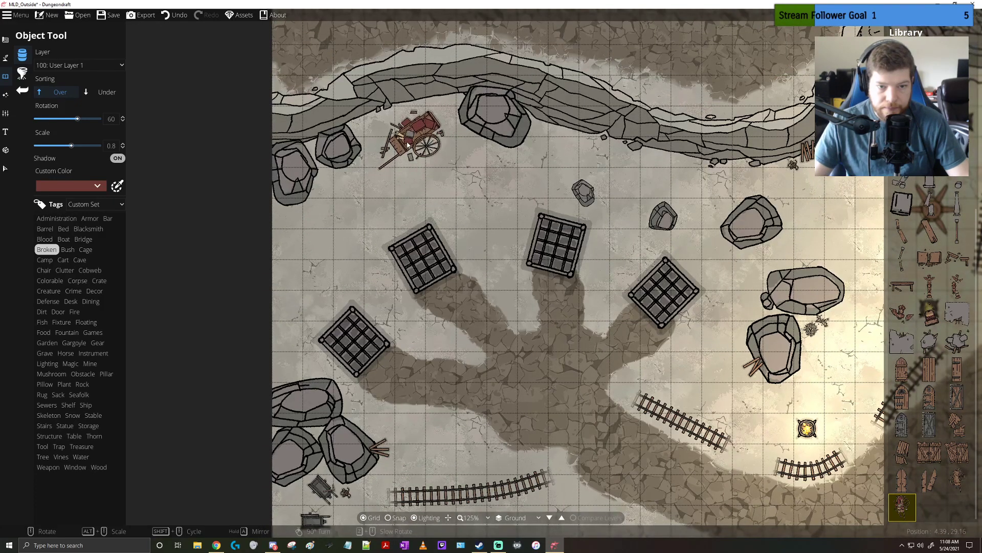
{"action": "left_click", "coordinate": [408, 148]}
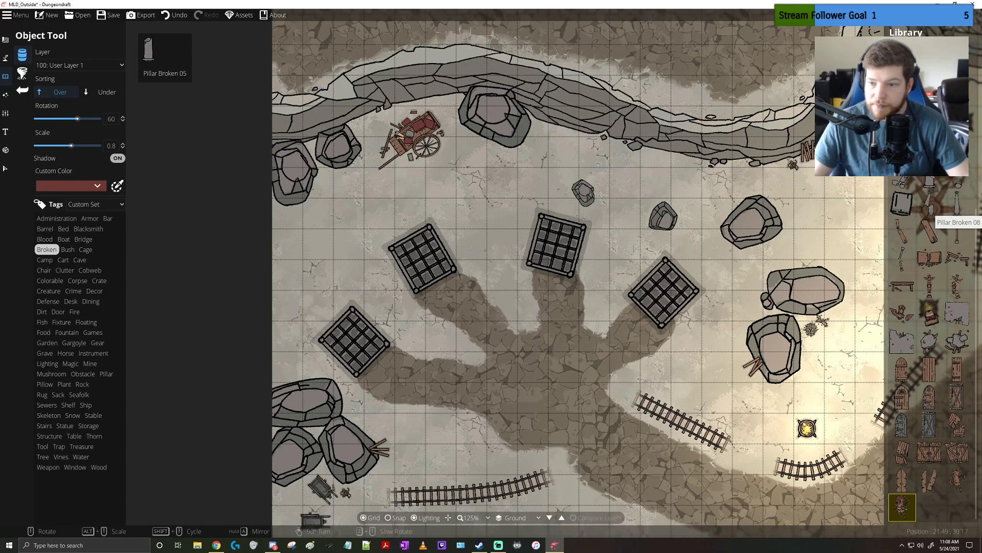
Place a broken pillar enlarged to scale 1.8 between the western brazier and the dirt path below the bridge
{"action": "left_click", "coordinate": [902, 183]}
{"action": "left_click_drag", "start_coordinate": [842, 224], "coordinate": [456, 289]}
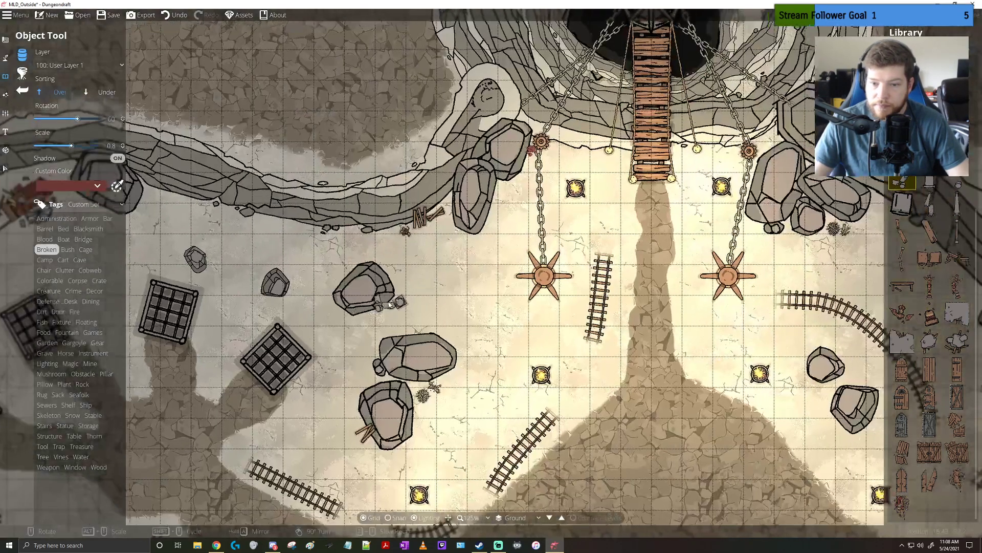
{"action": "scroll", "coordinate": [632, 225], "scroll_direction": "down", "scroll_amount": 5}
{"action": "scroll", "coordinate": [633, 223], "scroll_direction": "up", "scroll_amount": 10}
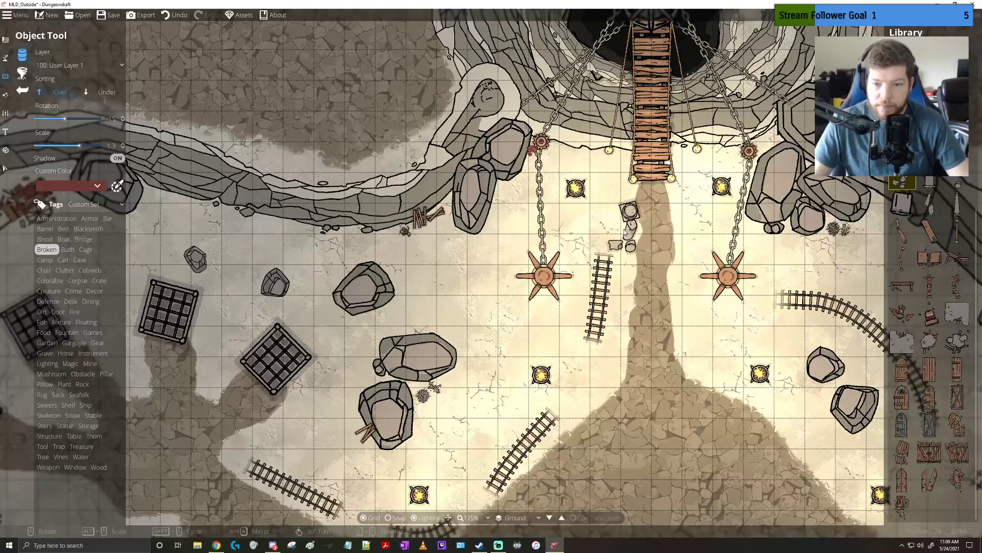
{"action": "scroll", "coordinate": [597, 208], "scroll_direction": "up", "scroll_amount": 1}
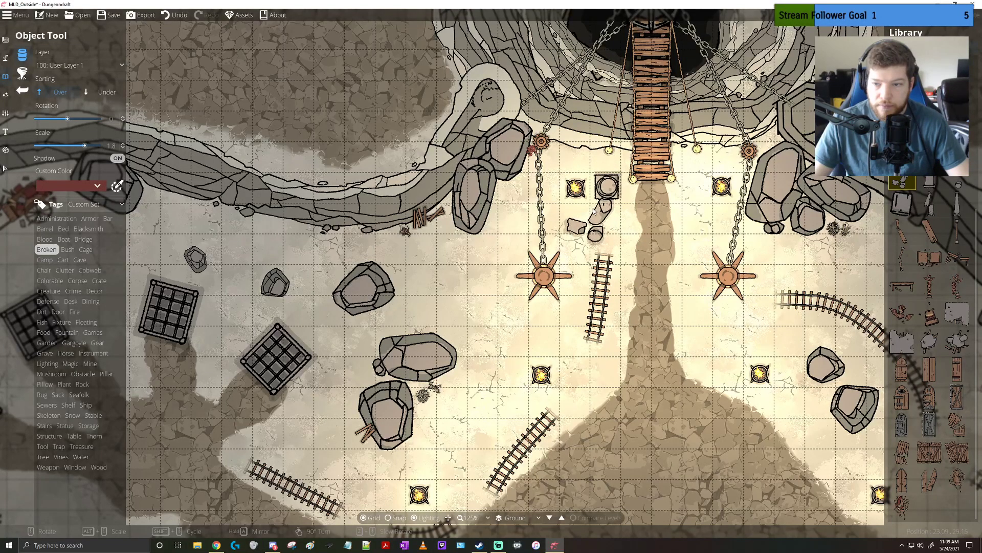
{"action": "left_click", "coordinate": [593, 210]}
{"action": "mouse_move", "coordinate": [957, 174]}
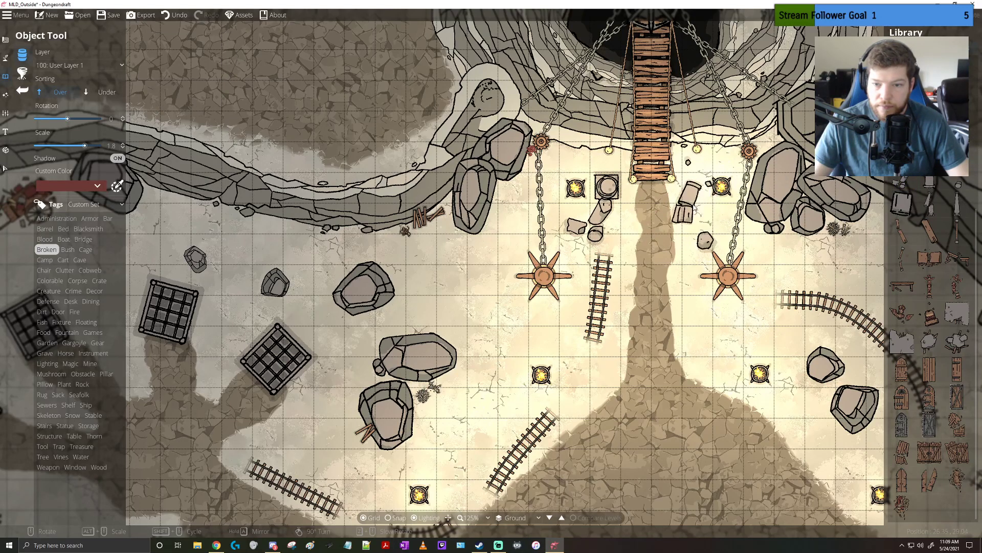
Place two broken pillars at scale 1.8 east of the dirt path: one by the brazier below the bridge, and Pillar Broken 05 rotated 150 farther south
{"action": "scroll", "coordinate": [696, 206], "scroll_direction": "down", "scroll_amount": 1}
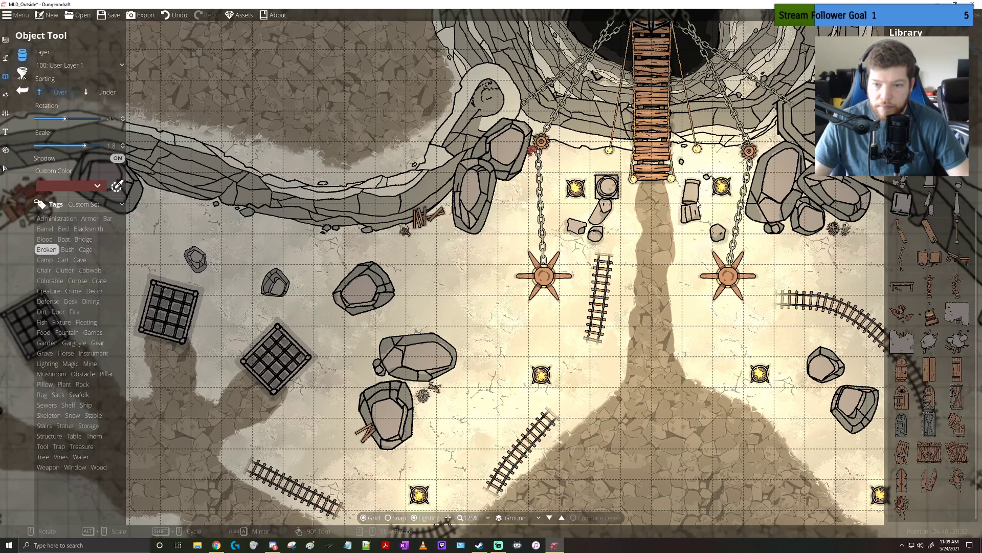
{"action": "left_click", "coordinate": [697, 203]}
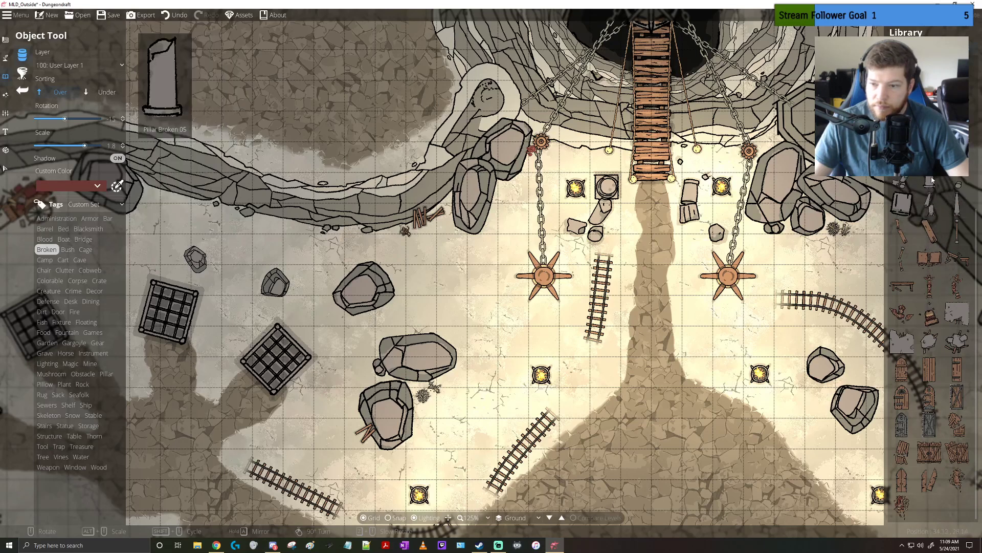
{"action": "left_click", "coordinate": [932, 180]}
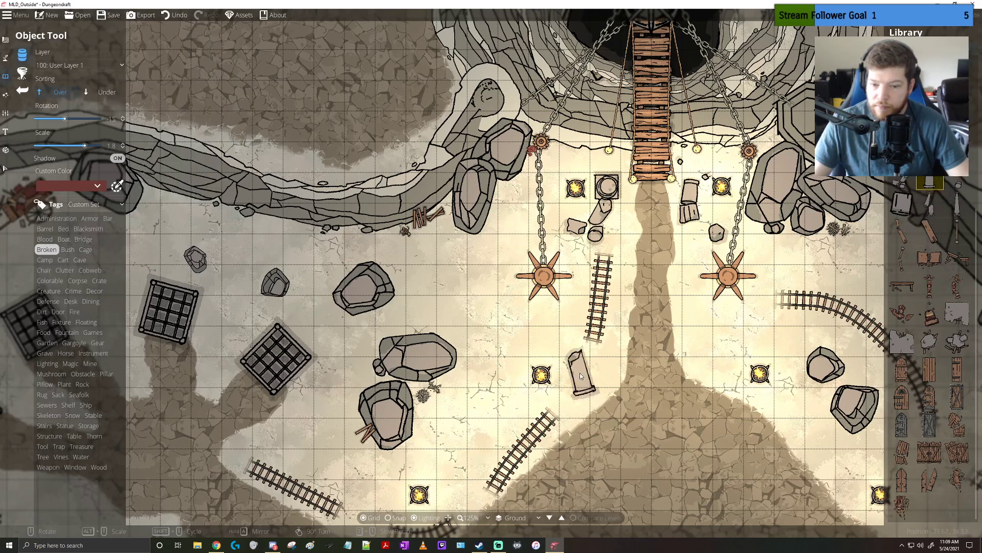
{"action": "scroll", "coordinate": [583, 368], "scroll_direction": "up", "scroll_amount": 7}
{"action": "scroll", "coordinate": [586, 370], "scroll_direction": "up", "scroll_amount": 4}
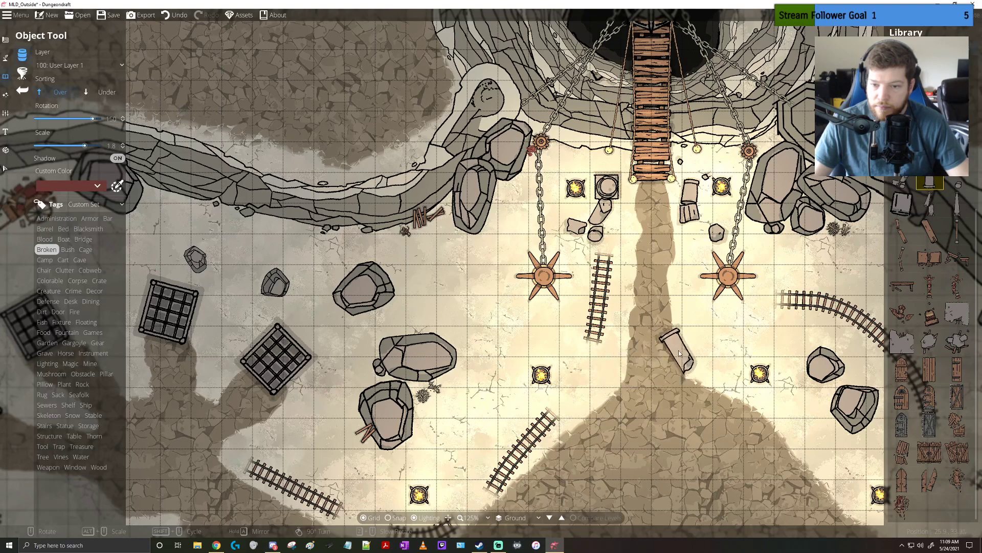
{"action": "left_click_drag", "start_coordinate": [673, 346], "coordinate": [596, 317]}
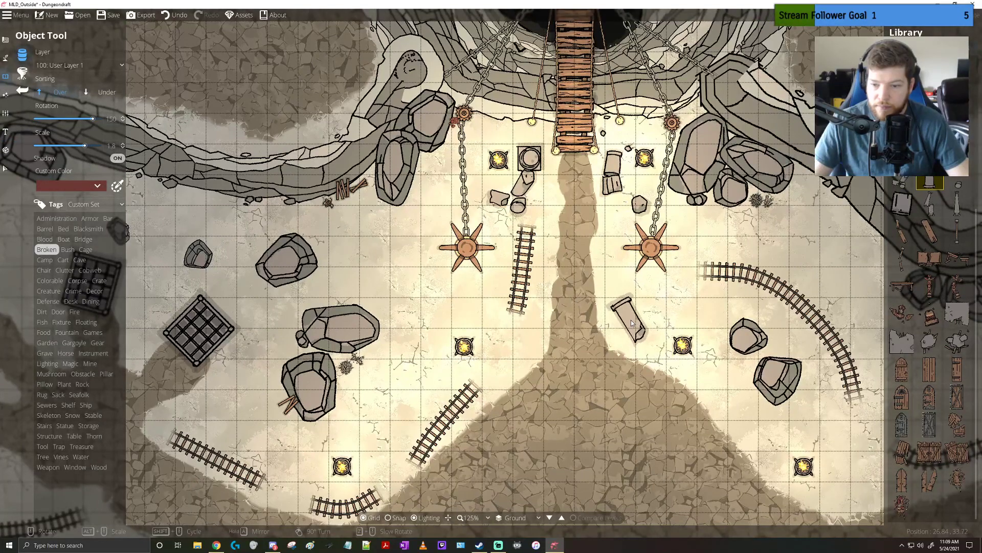
{"action": "left_click", "coordinate": [633, 323]}
{"action": "scroll", "coordinate": [931, 256], "scroll_direction": "up", "scroll_amount": 4}
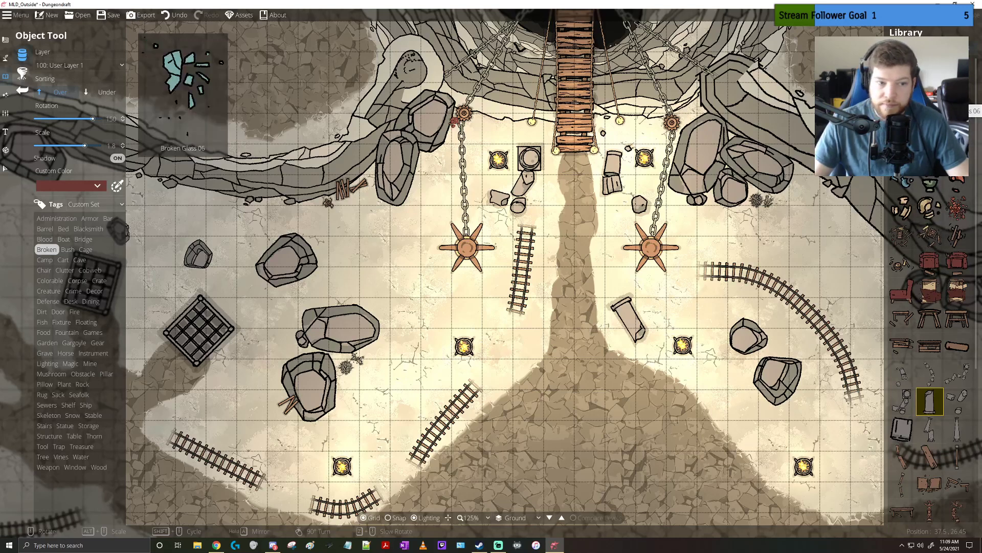
{"action": "scroll", "coordinate": [947, 296], "scroll_direction": "down", "scroll_amount": 5}
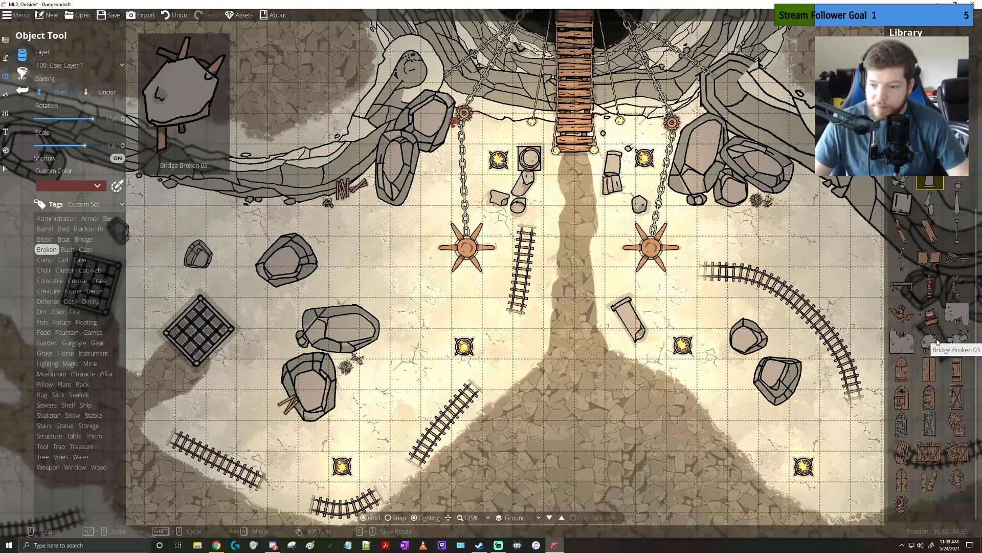
{"action": "left_click", "coordinate": [950, 379]}
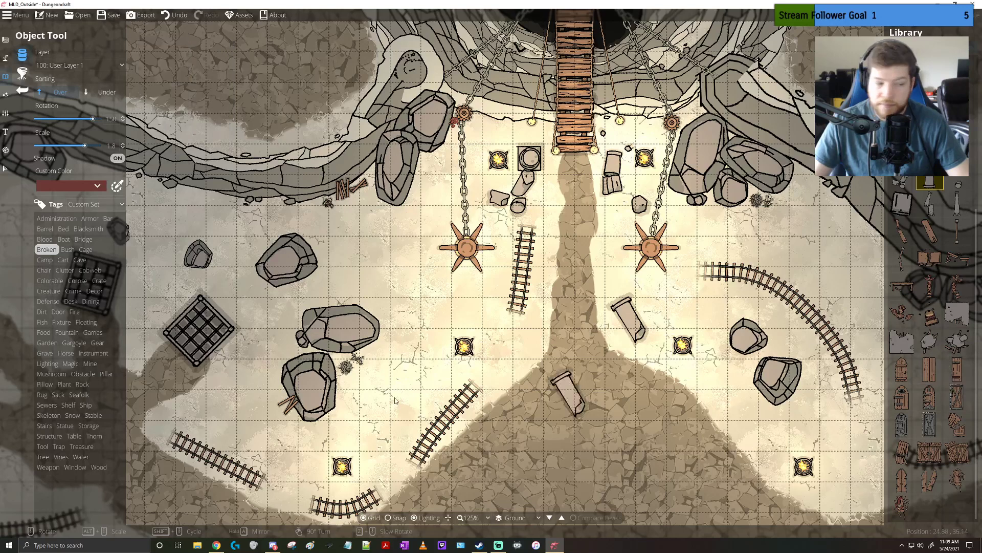
Place Ash Pile 05 from the Dirt objects, sorted under at scale 0.3 and rotation 90, beside the brazier between the two western rail pieces
{"action": "left_click", "coordinate": [43, 312]}
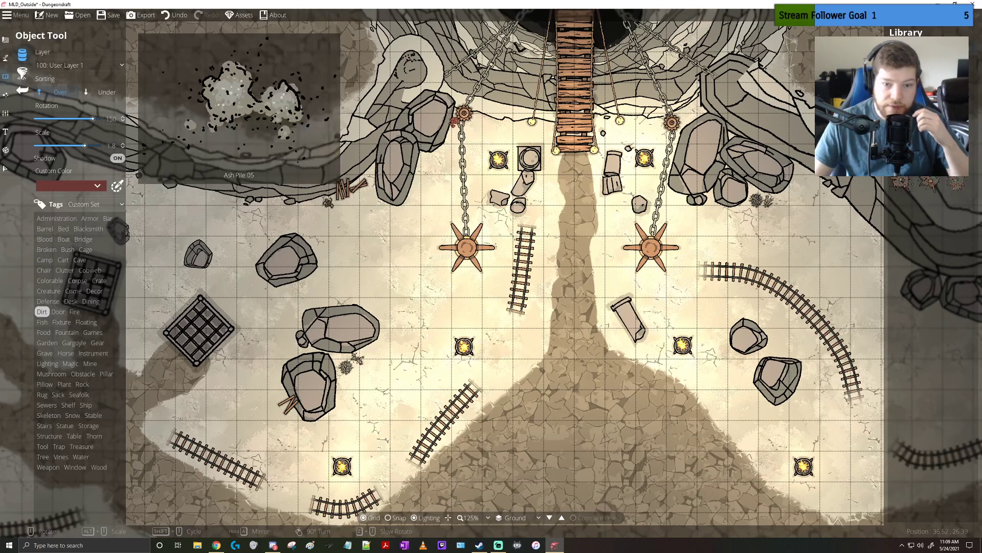
{"action": "left_click", "coordinate": [928, 95]}
{"action": "scroll", "coordinate": [494, 365], "scroll_direction": "down", "scroll_amount": 13}
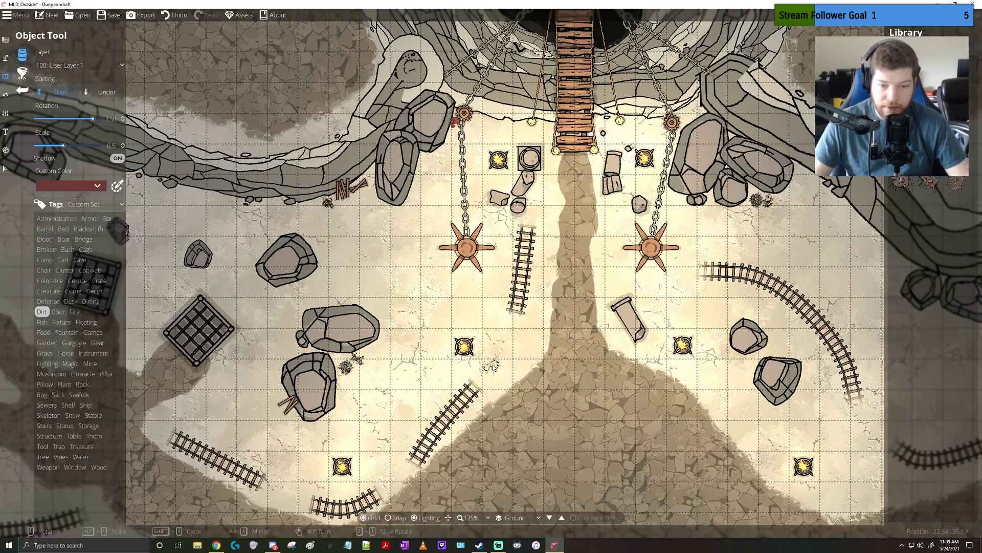
{"action": "scroll", "coordinate": [473, 361], "scroll_direction": "down", "scroll_amount": 5}
{"action": "scroll", "coordinate": [474, 361], "scroll_direction": "up", "scroll_amount": 10}
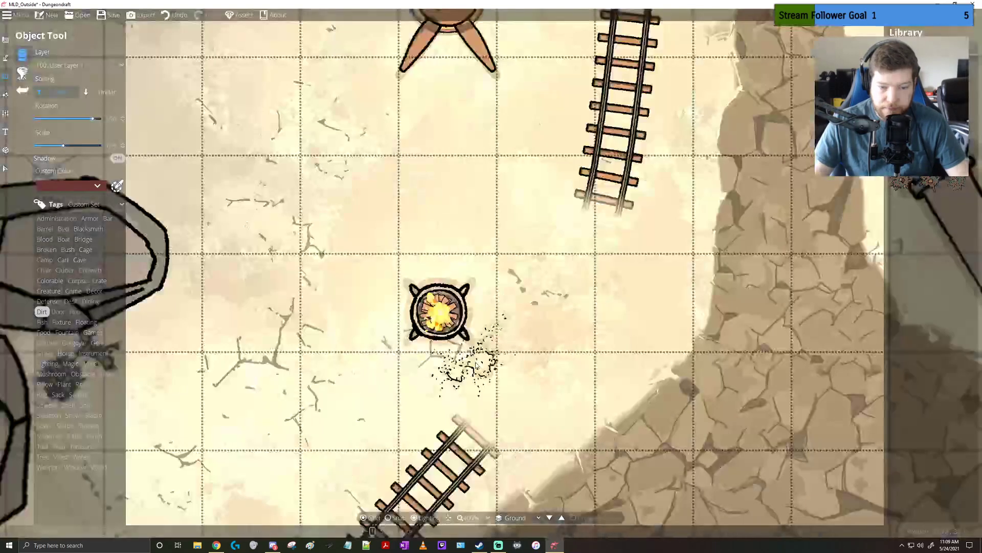
{"action": "scroll", "coordinate": [480, 350], "scroll_direction": "down", "scroll_amount": 1}
{"action": "scroll", "coordinate": [478, 323], "scroll_direction": "down", "scroll_amount": 3}
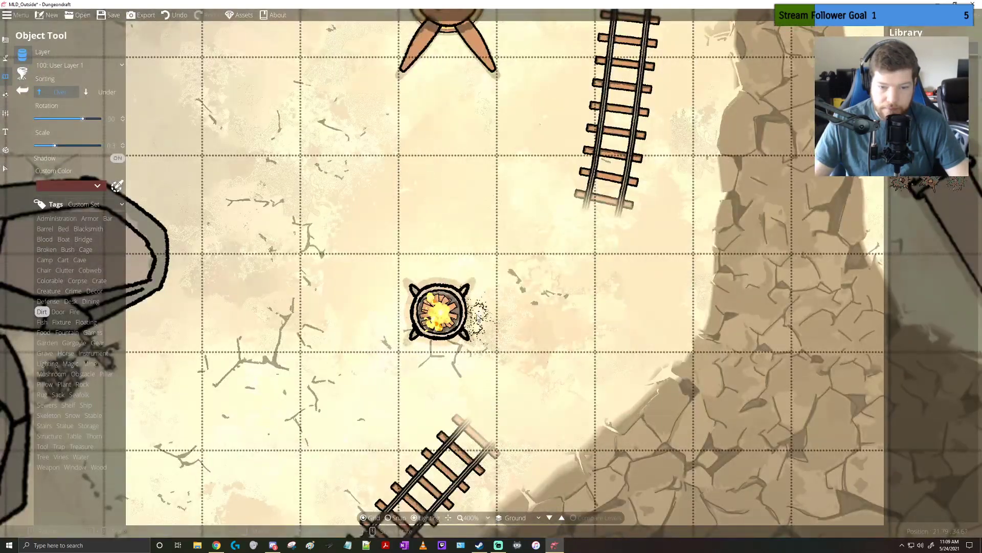
{"action": "left_click", "coordinate": [105, 92]}
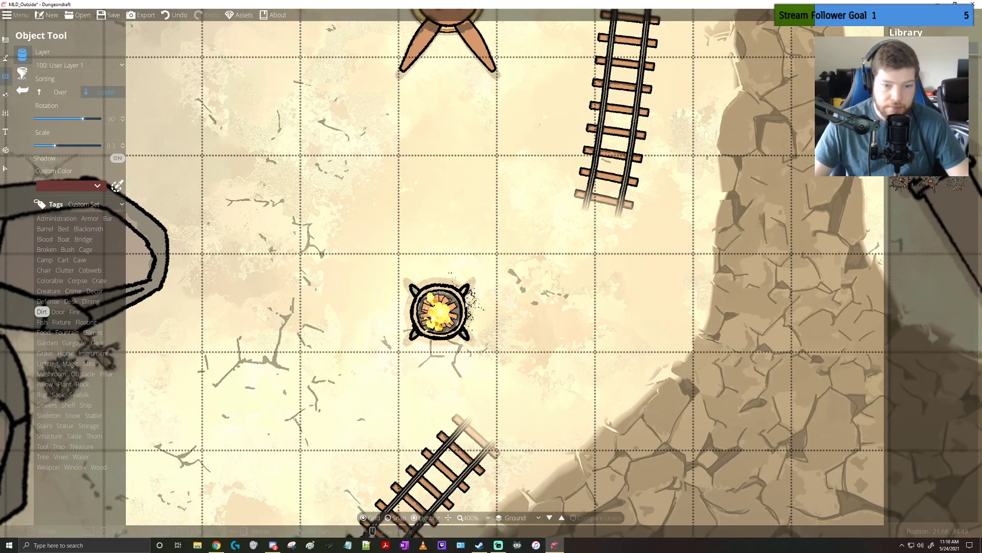
{"action": "left_click", "coordinate": [474, 313]}
Place ash below and beside the brazier next to the fallen pillar east of the dirt path
{"action": "left_click_drag", "start_coordinate": [661, 298], "coordinate": [279, 267]}
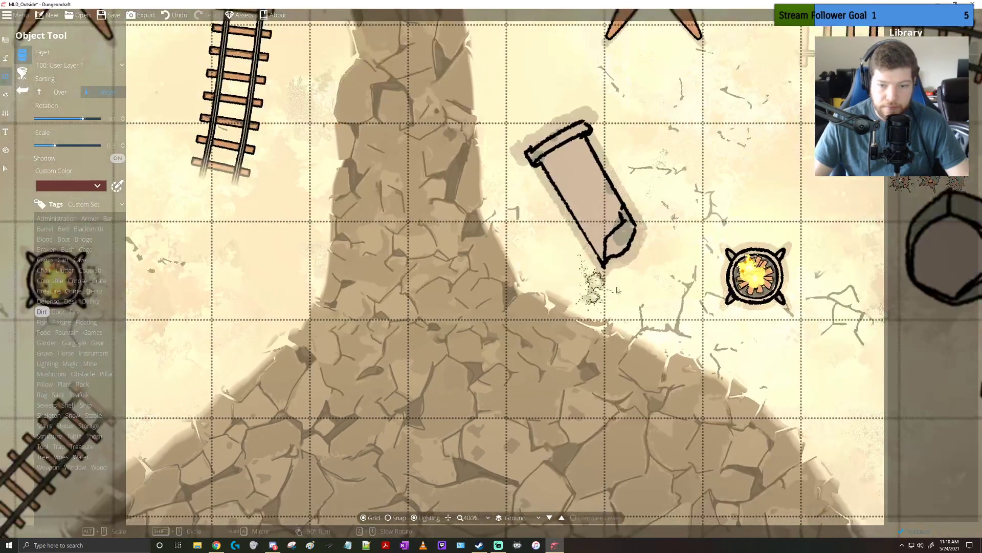
{"action": "scroll", "coordinate": [739, 316], "scroll_direction": "up", "scroll_amount": 6}
{"action": "scroll", "coordinate": [762, 316], "scroll_direction": "down", "scroll_amount": 12}
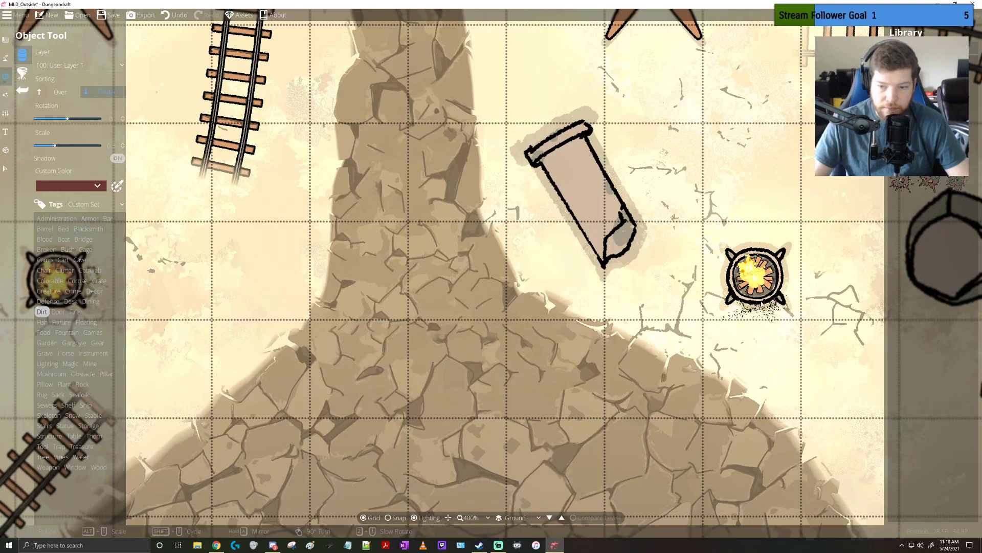
{"action": "left_click", "coordinate": [779, 276]}
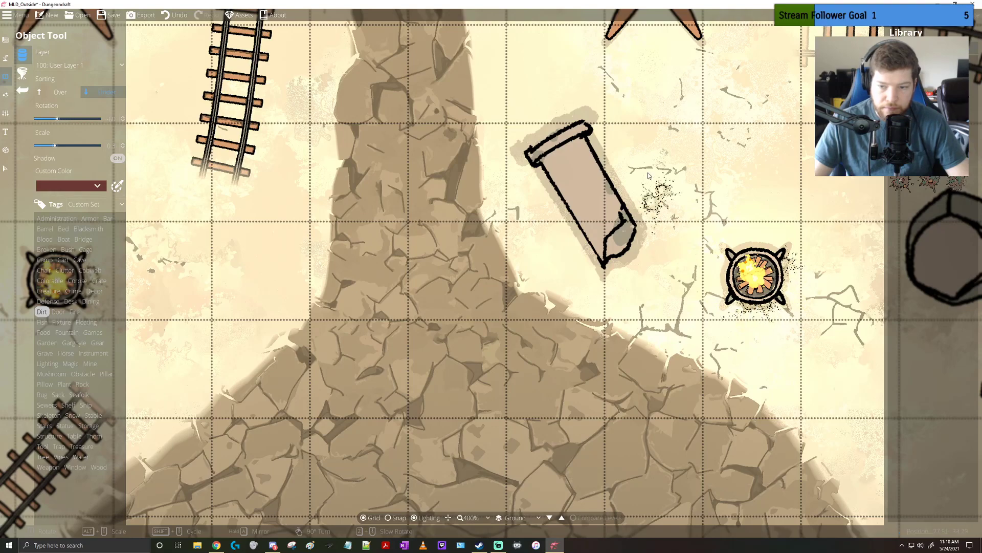
Scatter rotated ash piles around the two braziers flanking the broken pillars below the bridge
{"action": "left_click_drag", "start_coordinate": [635, 114], "coordinate": [634, 439]}
{"action": "left_click_drag", "start_coordinate": [515, 252], "coordinate": [531, 407]}
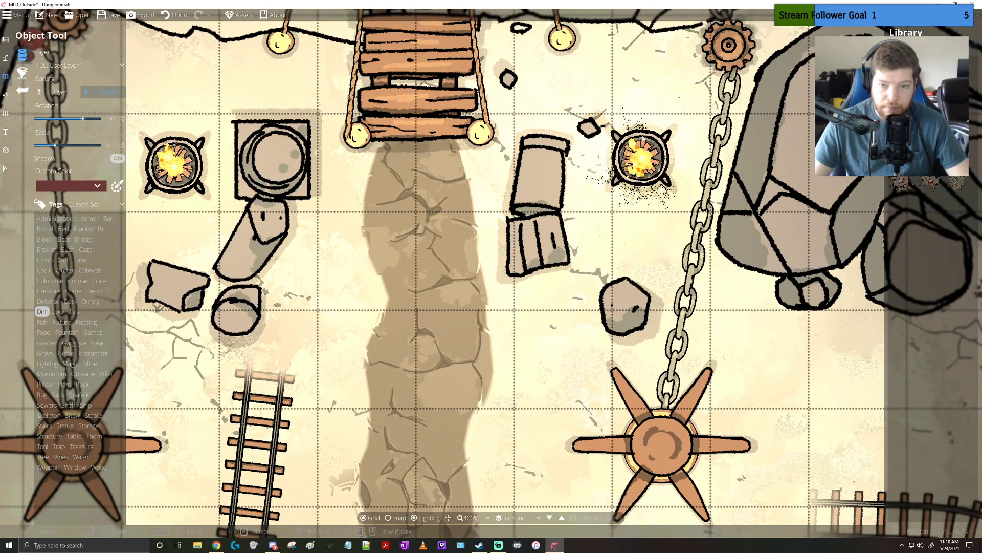
{"action": "left_click", "coordinate": [675, 154]}
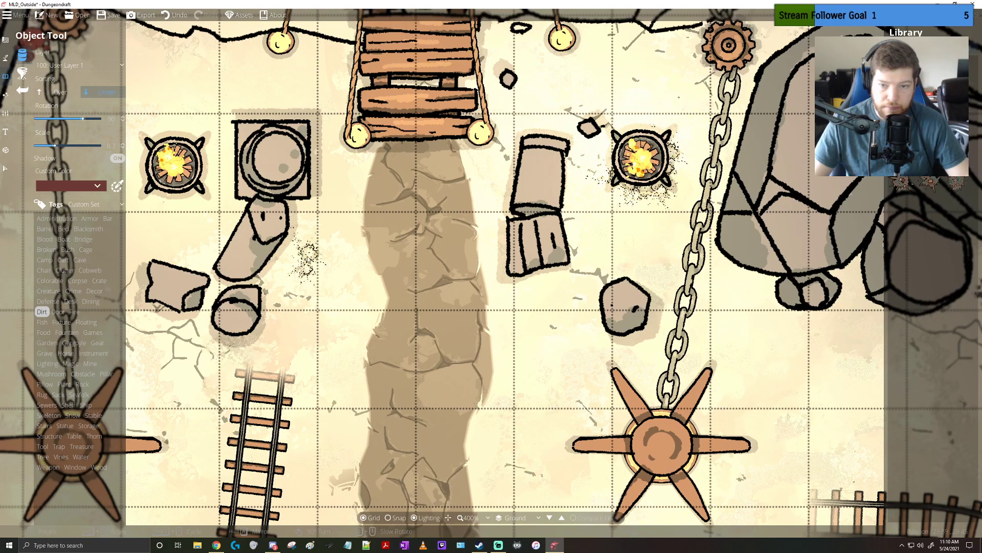
{"action": "left_click_drag", "start_coordinate": [306, 258], "coordinate": [572, 279]}
{"action": "scroll", "coordinate": [460, 220], "scroll_direction": "down", "scroll_amount": 1}
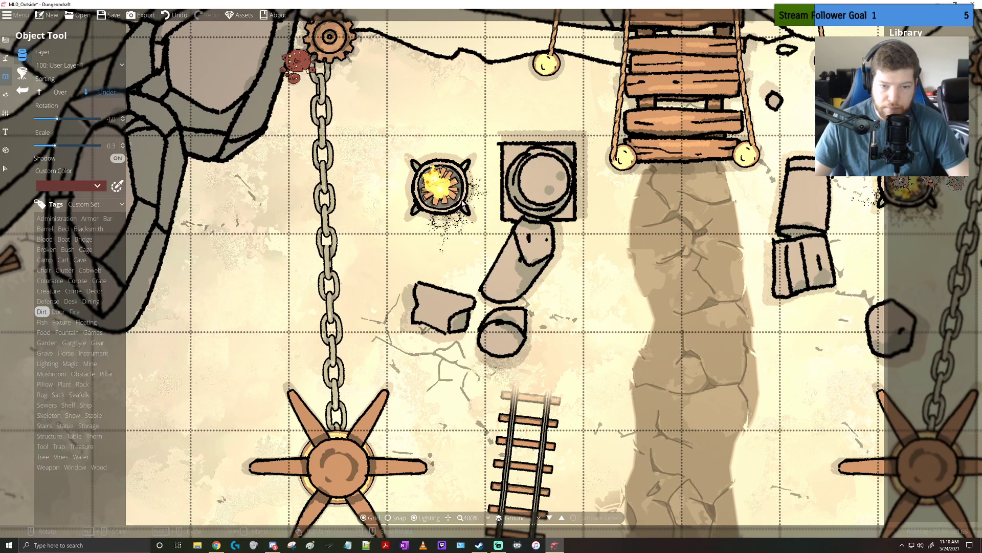
Scatter ash around the upper edge of the southeastern brazier near the curved rails, turning the second pile to 135
{"action": "left_click_drag", "start_coordinate": [698, 489], "coordinate": [522, 223]}
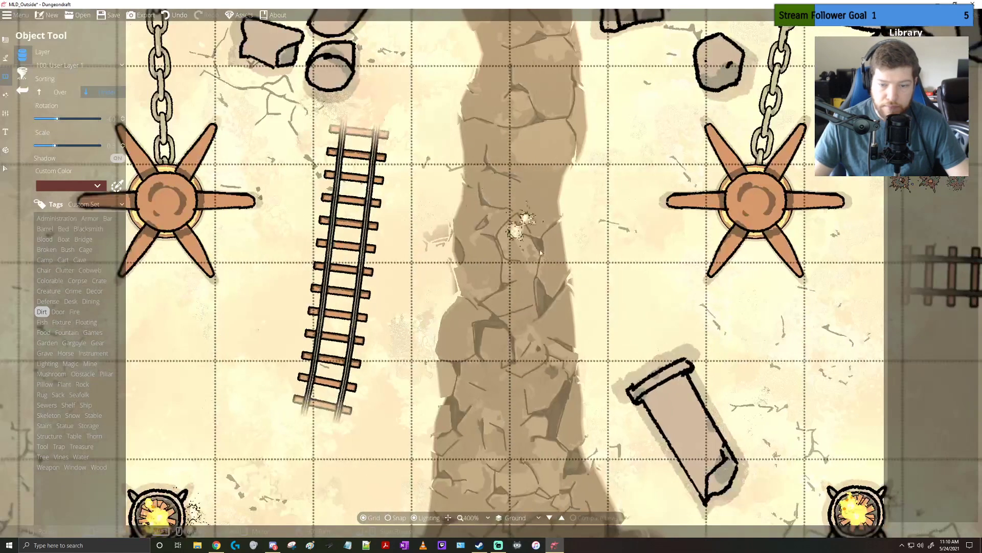
{"action": "left_click_drag", "start_coordinate": [814, 491], "coordinate": [649, 275]}
{"action": "left_click_drag", "start_coordinate": [684, 420], "coordinate": [510, 160]}
{"action": "scroll", "coordinate": [840, 427], "scroll_direction": "down", "scroll_amount": 2}
{"action": "left_click_drag", "start_coordinate": [839, 427], "coordinate": [569, 265]}
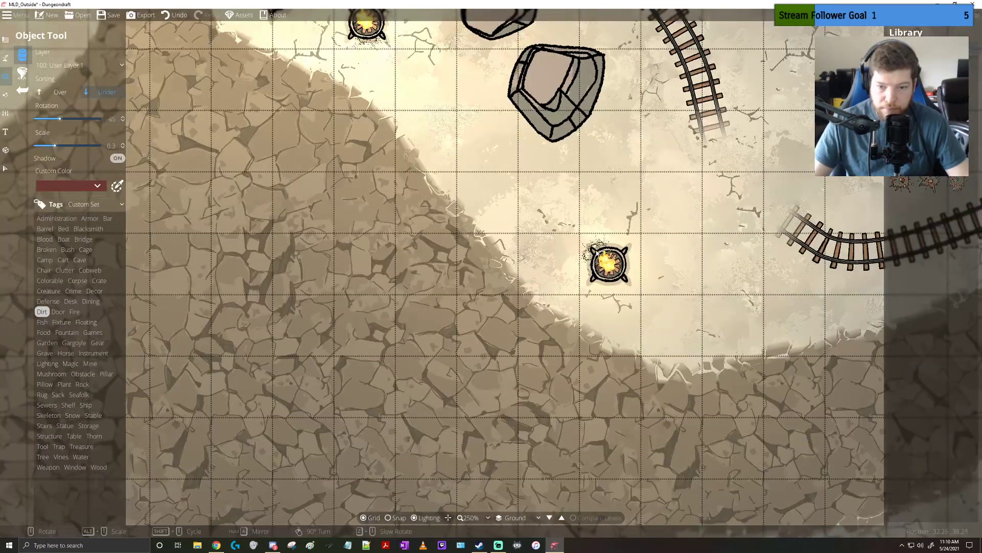
{"action": "scroll", "coordinate": [613, 249], "scroll_direction": "up", "scroll_amount": 2}
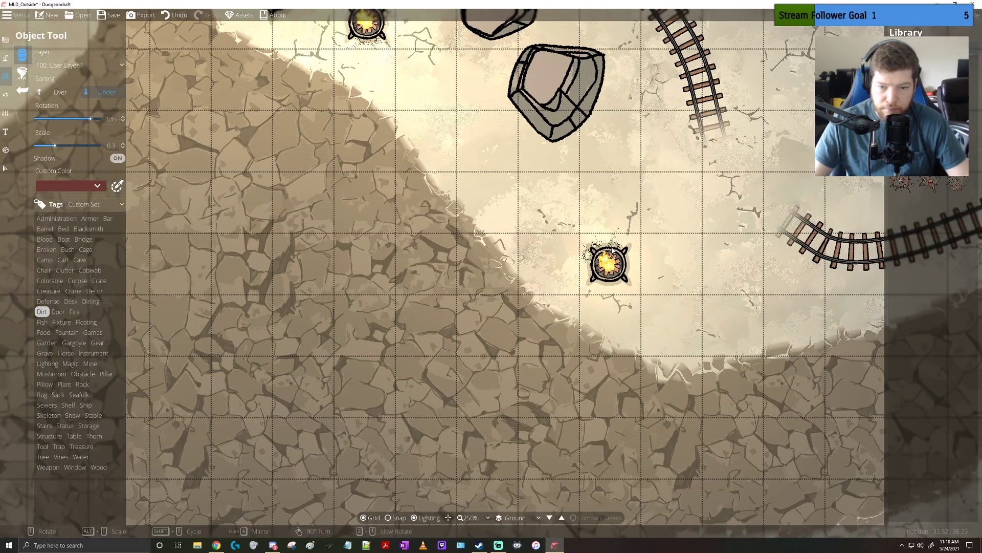
{"action": "scroll", "coordinate": [624, 263], "scroll_direction": "up", "scroll_amount": 2}
Place ash along the lower edge of the southwestern brazier above the short curved rail
{"action": "left_click_drag", "start_coordinate": [309, 325], "coordinate": [717, 260]}
{"action": "left_click_drag", "start_coordinate": [340, 320], "coordinate": [706, 301]}
{"action": "scroll", "coordinate": [426, 207], "scroll_direction": "up", "scroll_amount": 1}
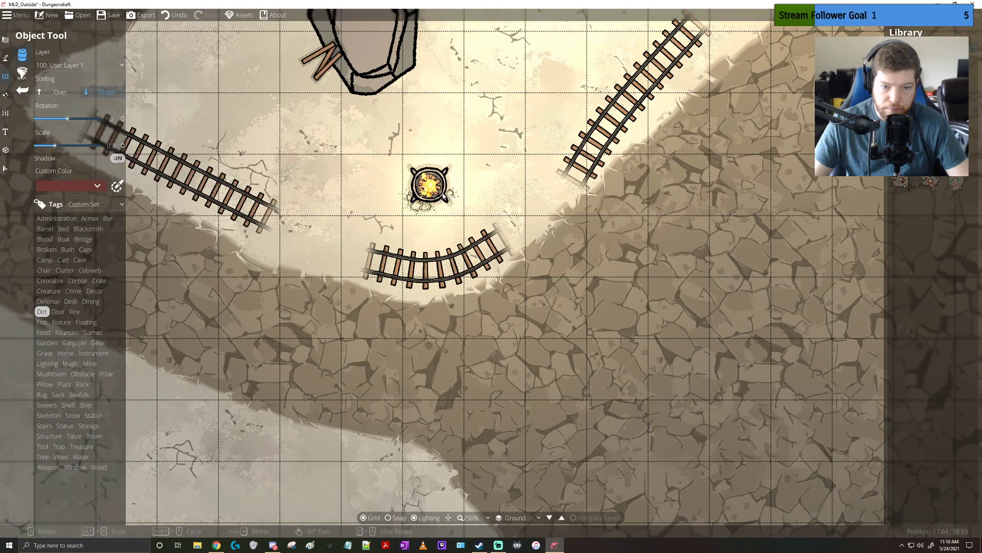
{"action": "scroll", "coordinate": [443, 194], "scroll_direction": "down", "scroll_amount": 6}
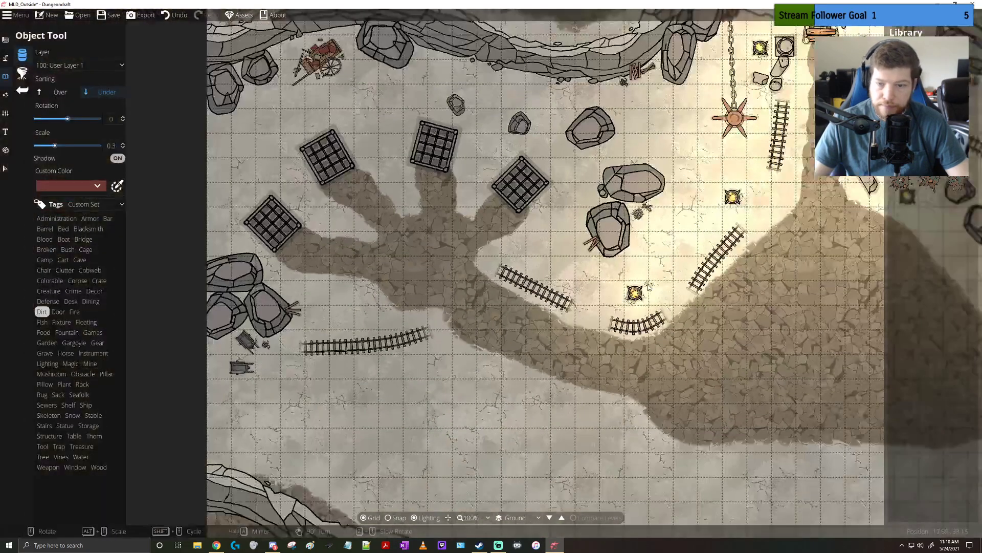
{"action": "left_click_drag", "start_coordinate": [649, 287], "coordinate": [558, 321]}
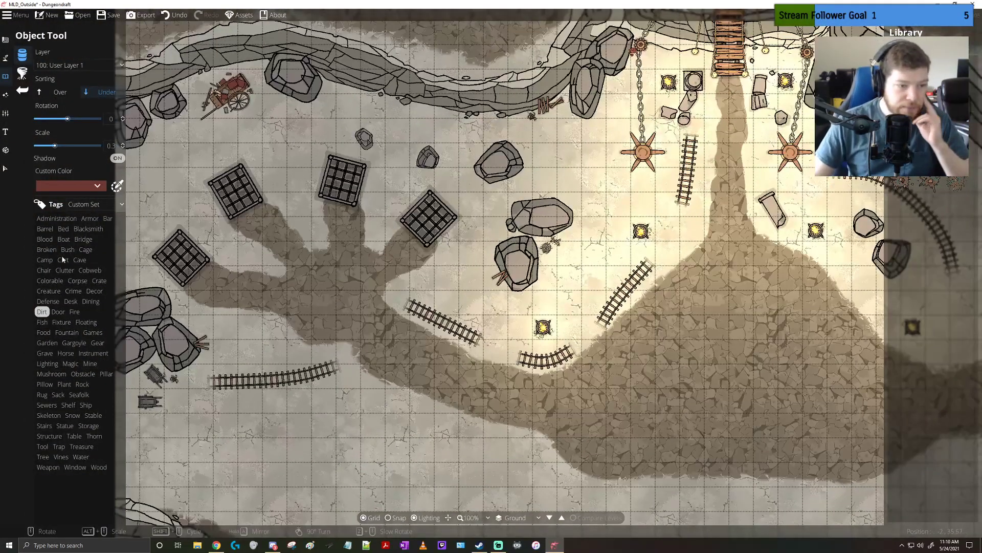
Place Wagon Wreckage 01 from the Cart objects at scale 0.9 and rotation -45 near the southwestern cliff at the map's southern edge
{"action": "left_click", "coordinate": [44, 261]}
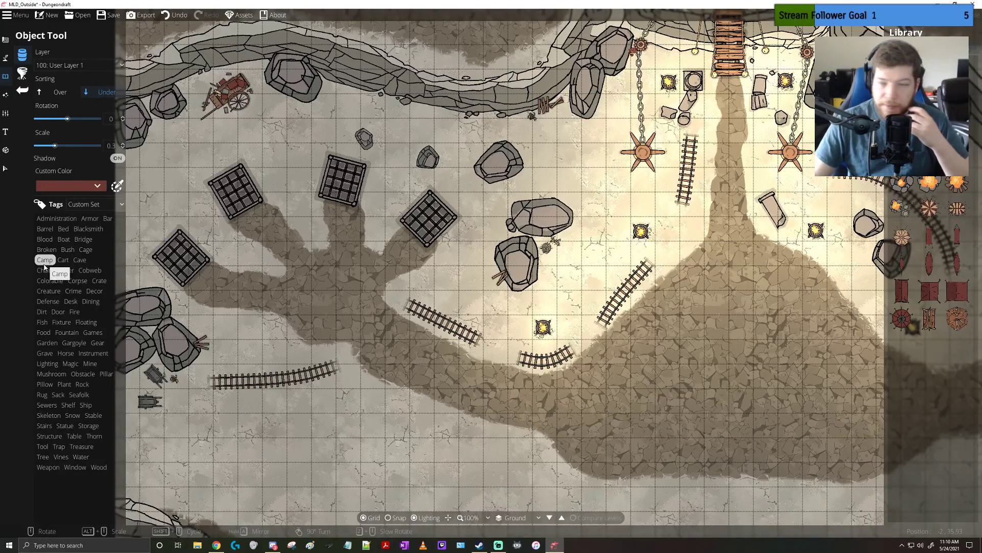
{"action": "left_click", "coordinate": [63, 260]}
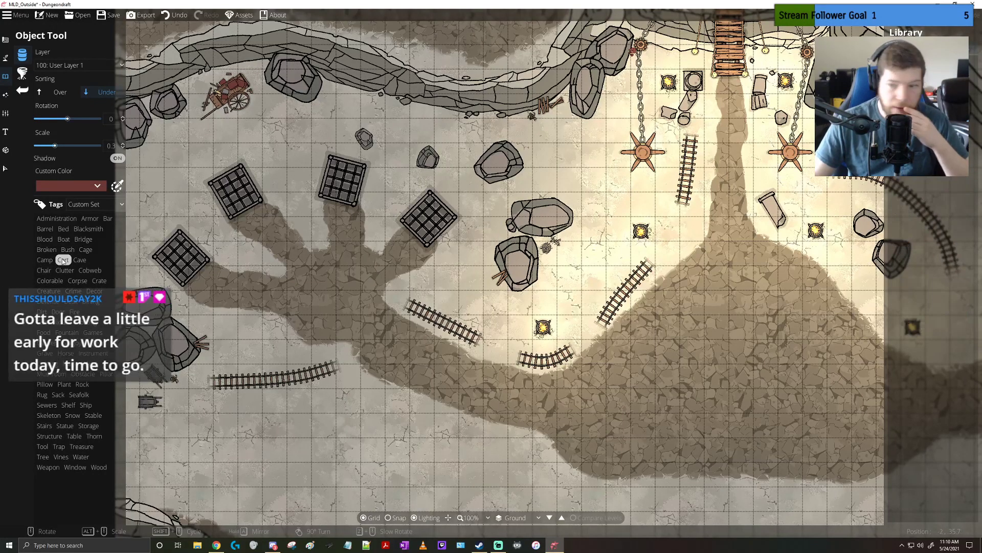
{"action": "left_click_drag", "start_coordinate": [632, 194], "coordinate": [590, 188]}
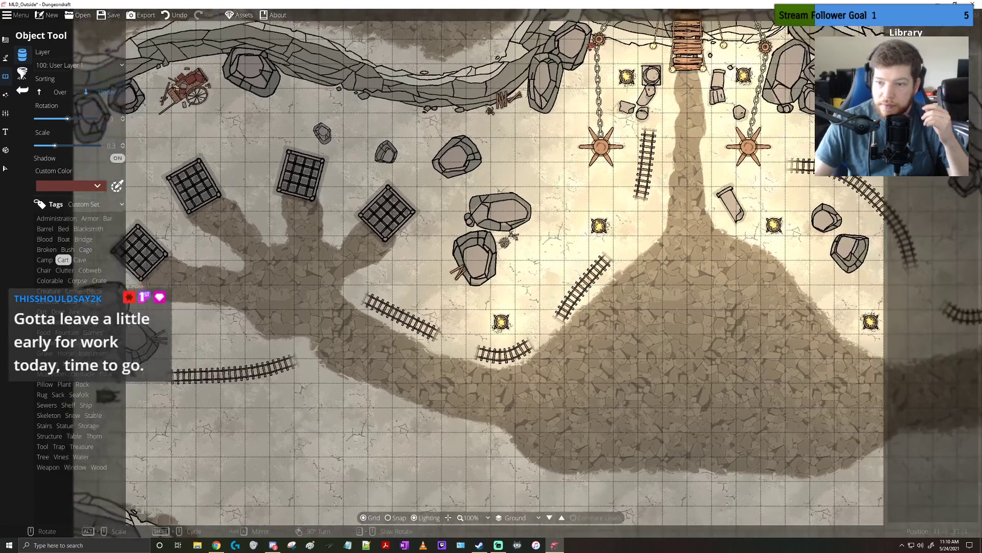
{"action": "mouse_move", "coordinate": [921, 102]}
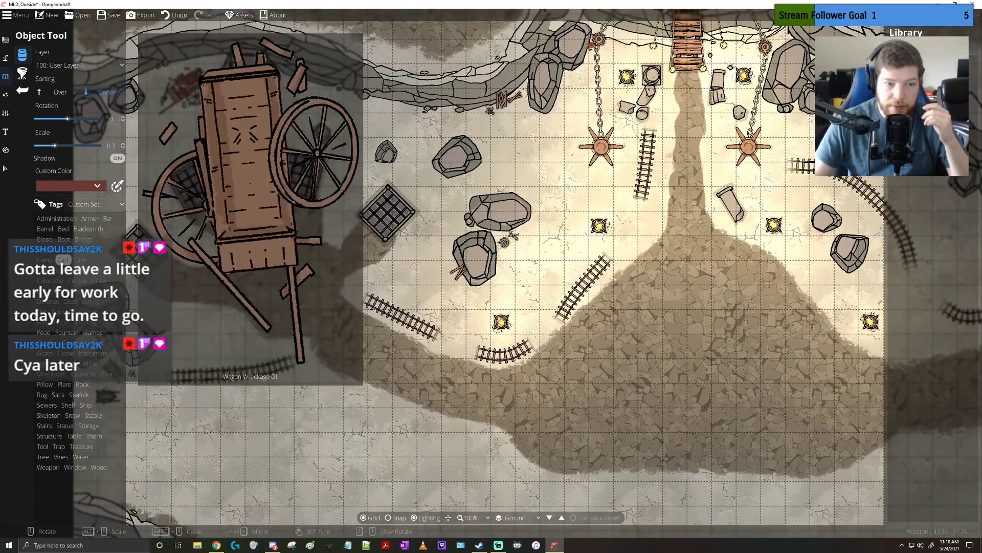
{"action": "left_click", "coordinate": [908, 151]}
{"action": "left_click_drag", "start_coordinate": [231, 319], "coordinate": [384, 242]}
{"action": "scroll", "coordinate": [325, 296], "scroll_direction": "up", "scroll_amount": 6}
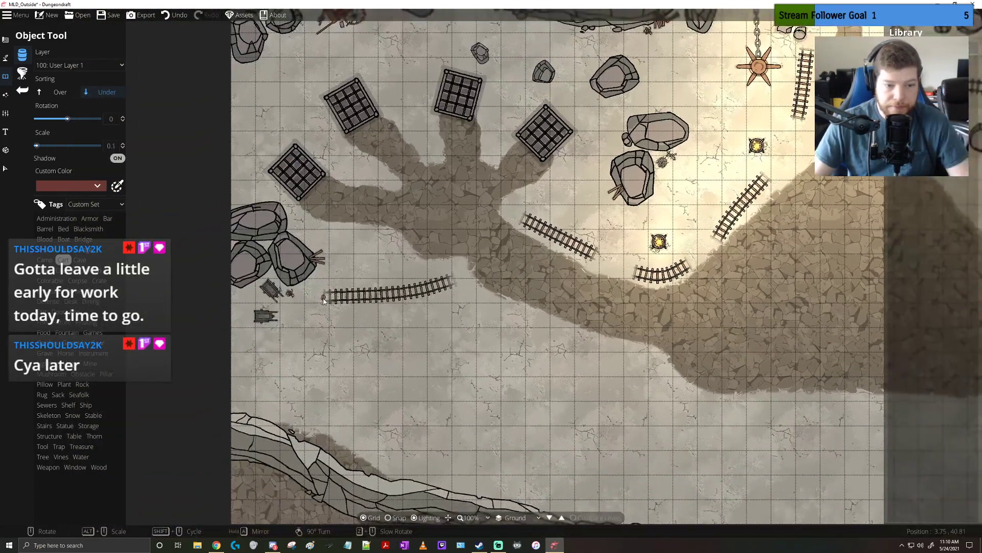
{"action": "scroll", "coordinate": [304, 377], "scroll_direction": "up", "scroll_amount": 3}
{"action": "scroll", "coordinate": [306, 377], "scroll_direction": "down", "scroll_amount": 5}
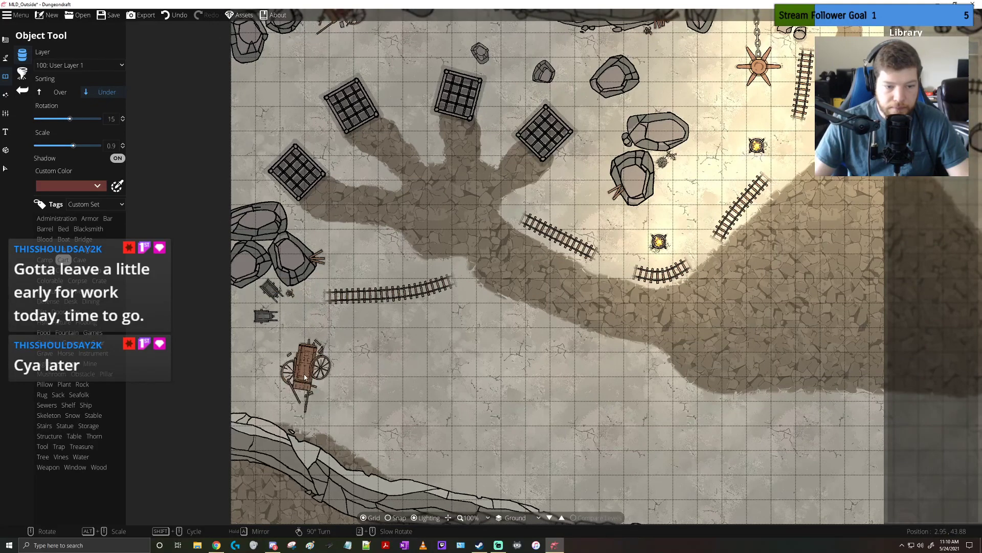
{"action": "left_click_drag", "start_coordinate": [460, 412], "coordinate": [312, 344]}
{"action": "scroll", "coordinate": [410, 359], "scroll_direction": "down", "scroll_amount": 1}
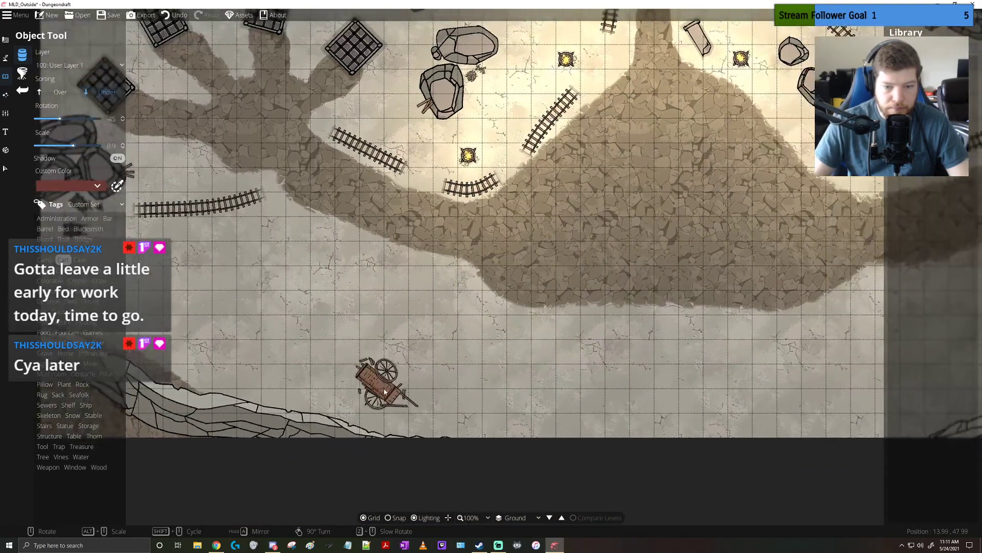
{"action": "left_click", "coordinate": [387, 390]}
Place rubble from the Rock objects at scale 0.5 beside the small boulder near the northeastern cage and between the two large boulders southeast of it
{"action": "left_click_drag", "start_coordinate": [268, 243], "coordinate": [375, 399]}
{"action": "left_click_drag", "start_coordinate": [347, 256], "coordinate": [357, 310]}
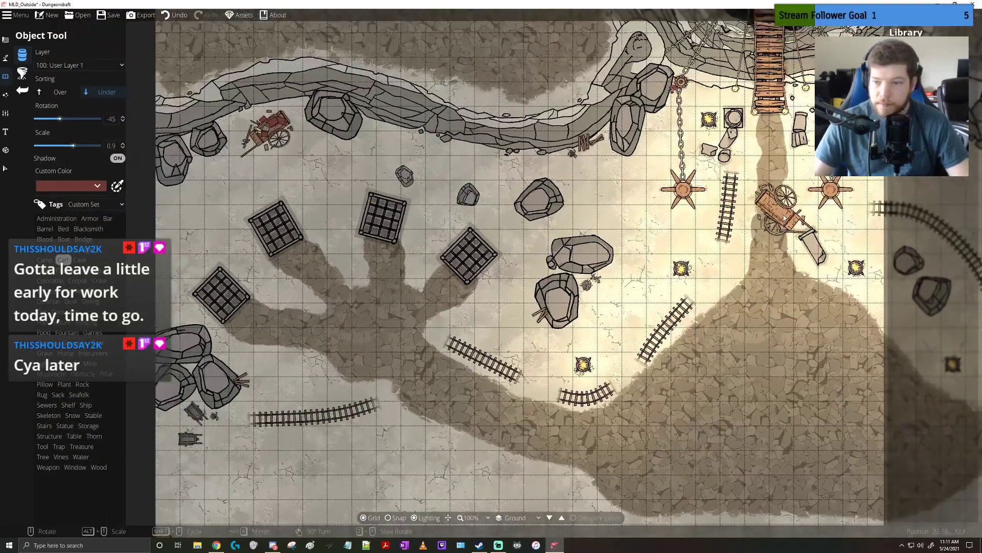
{"action": "left_click", "coordinate": [86, 231]}
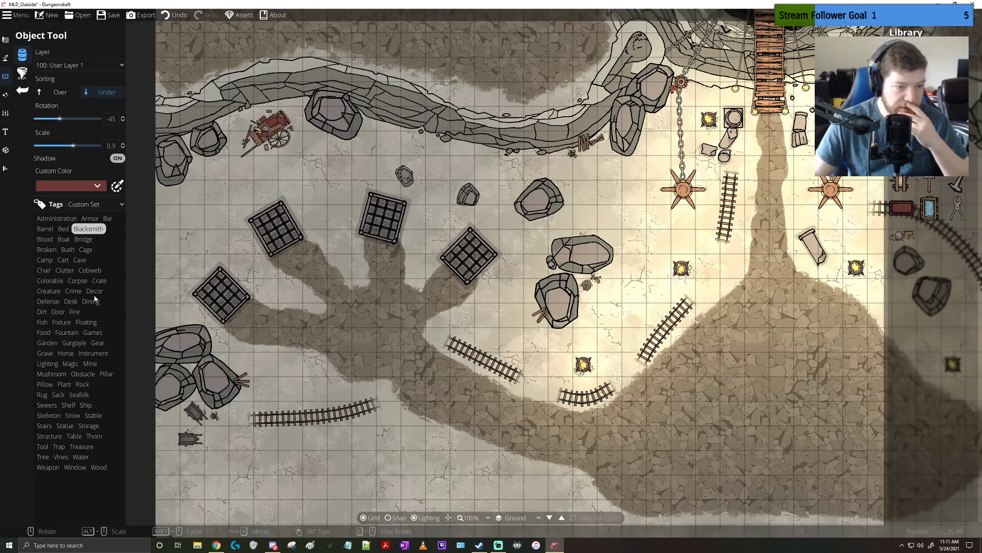
{"action": "left_click", "coordinate": [99, 281]}
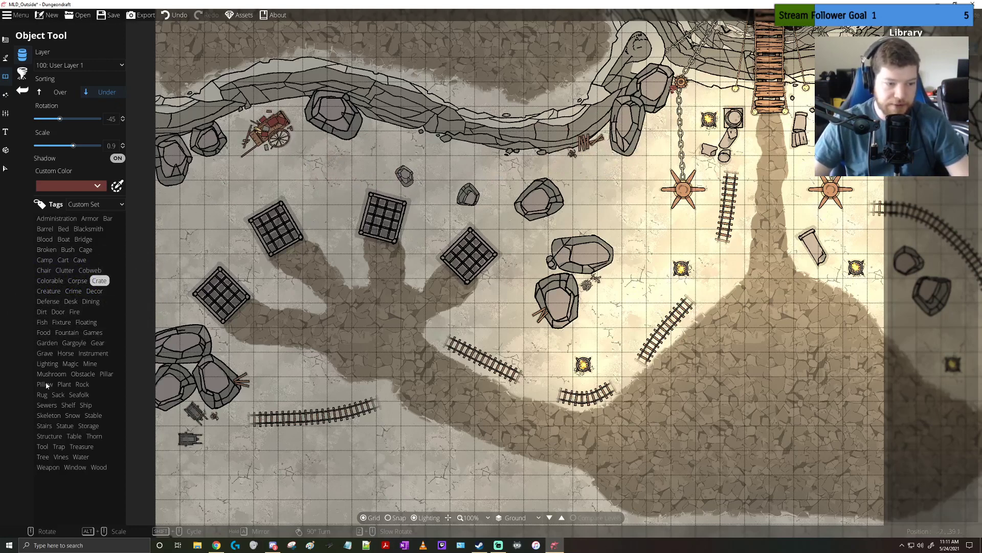
{"action": "left_click", "coordinate": [55, 396]}
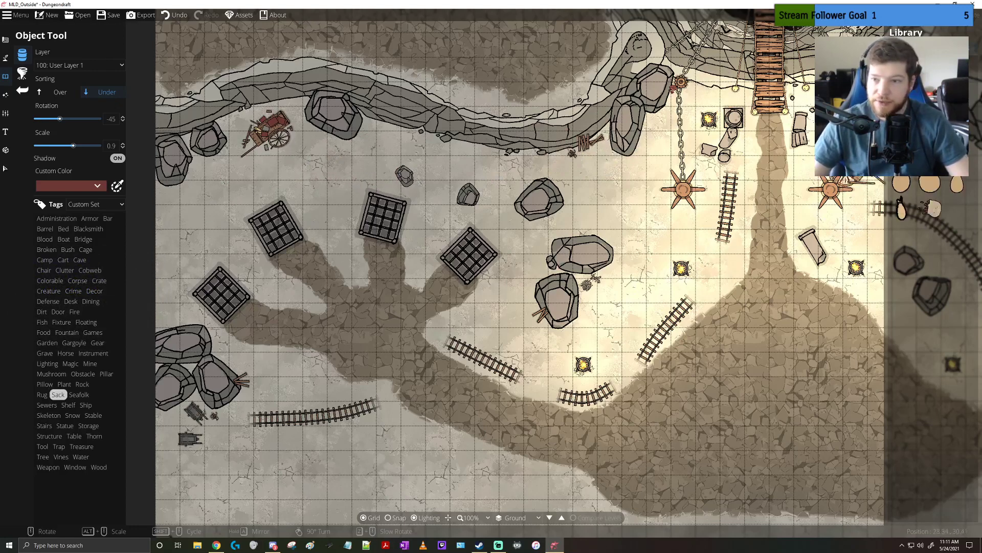
{"action": "left_click", "coordinate": [84, 387]}
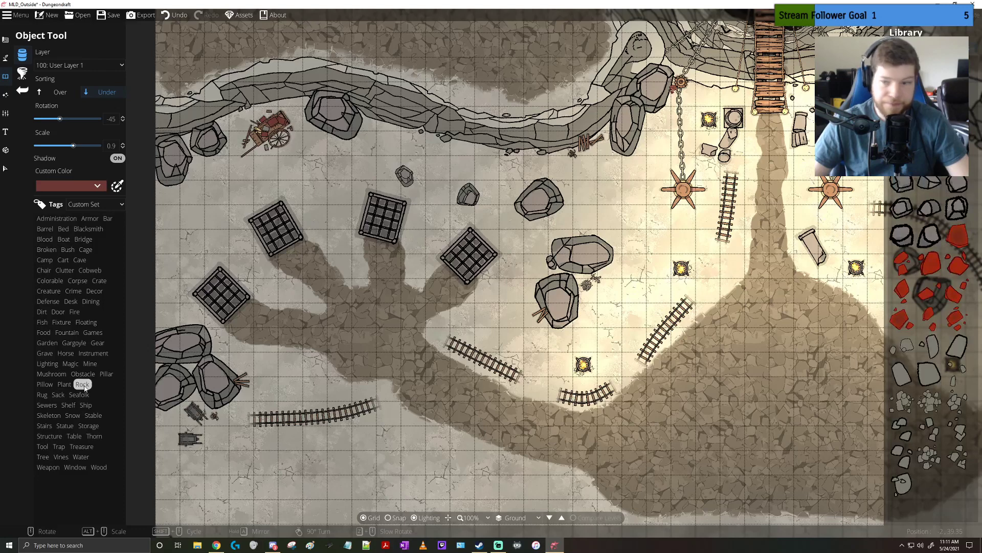
{"action": "left_click", "coordinate": [930, 402]}
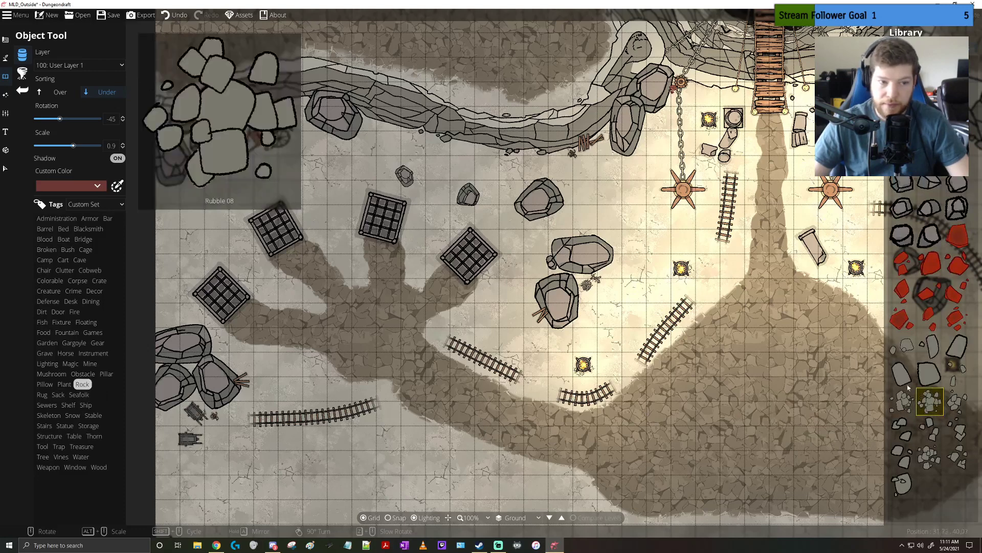
{"action": "scroll", "coordinate": [462, 172], "scroll_direction": "down", "scroll_amount": 4, "text": "alt"}
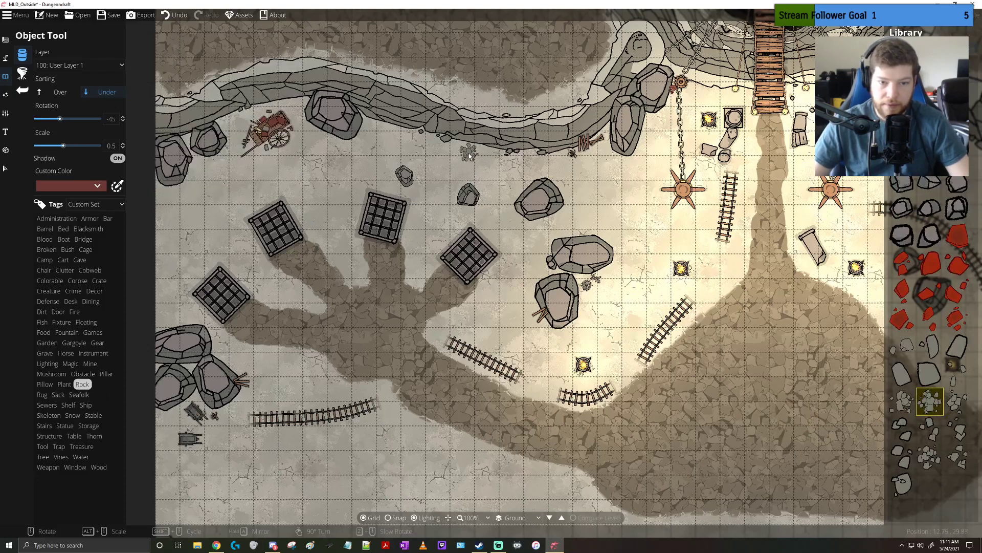
{"action": "scroll", "coordinate": [468, 156], "scroll_direction": "down", "scroll_amount": 6}
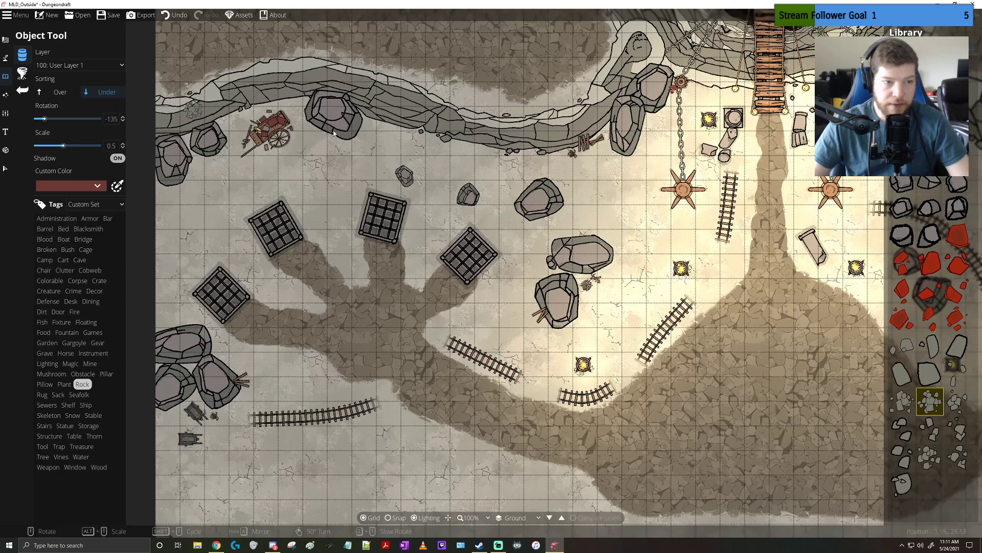
{"action": "scroll", "coordinate": [451, 143], "scroll_direction": "up", "scroll_amount": 2, "text": "ctrl"}
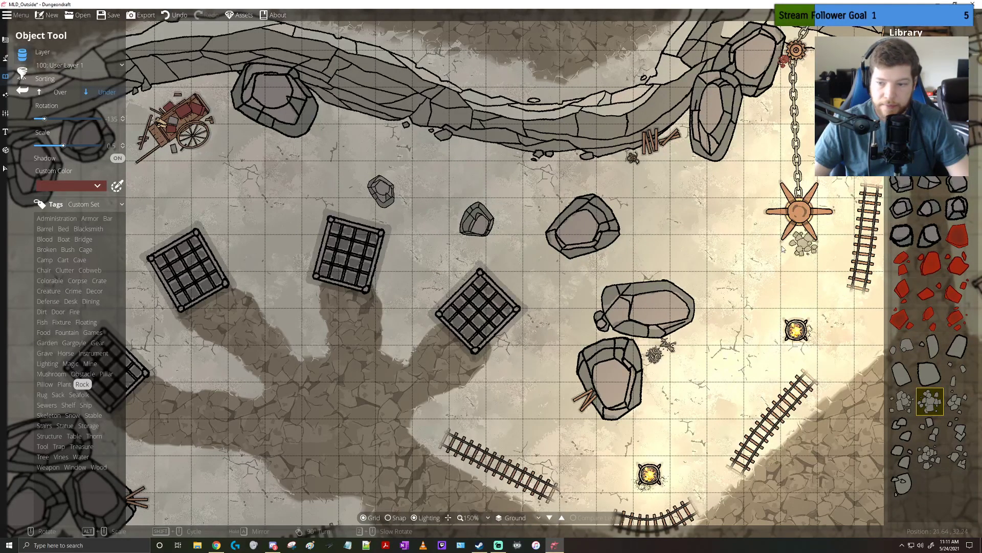
{"action": "left_click", "coordinate": [930, 456]}
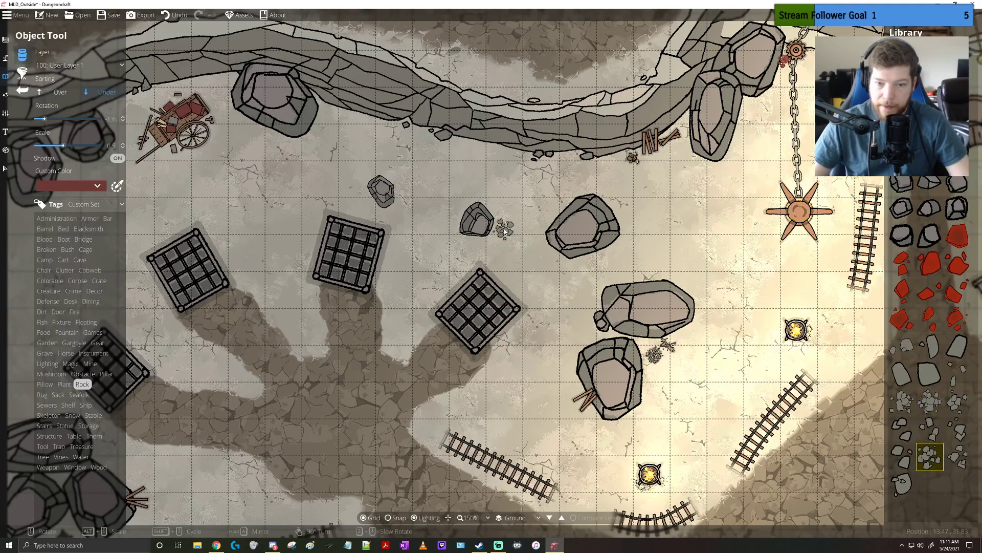
{"action": "left_click", "coordinate": [502, 231]}
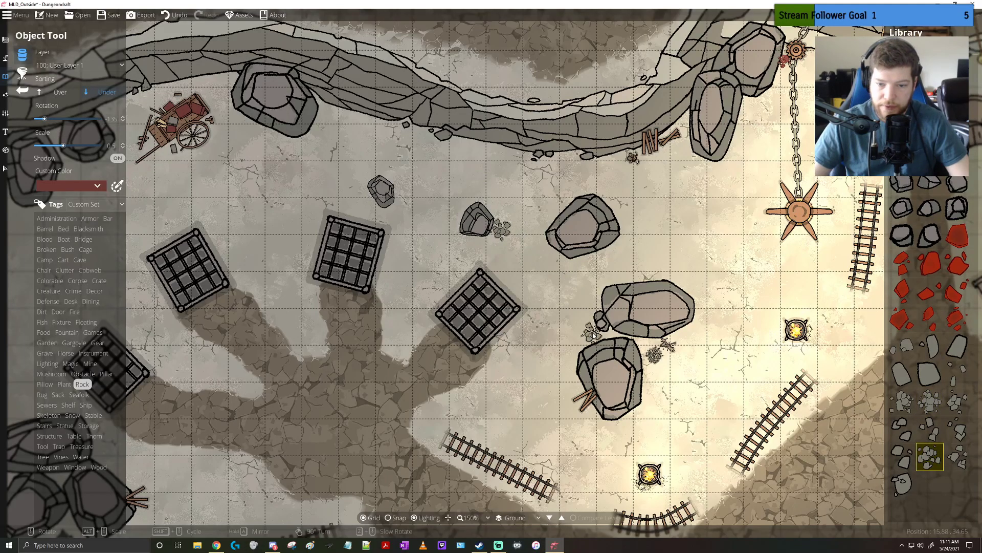
Place the same rubble between the two boulders inside the curved rail east of the central path
{"action": "left_click_drag", "start_coordinate": [730, 392], "coordinate": [476, 236]}
{"action": "left_click_drag", "start_coordinate": [772, 249], "coordinate": [361, 287]}
{"action": "left_click", "coordinate": [497, 222]}
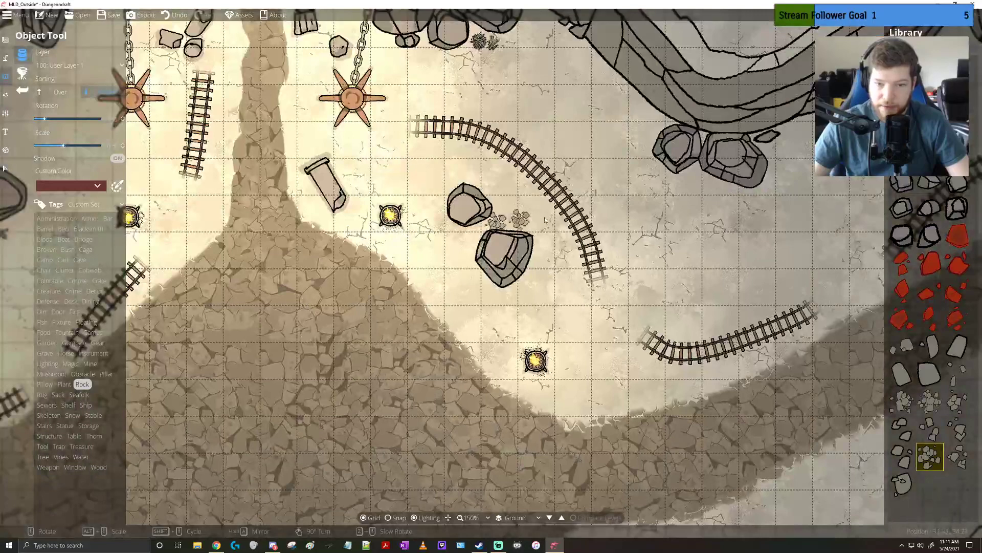
Place a different rubble pile at rotation -120 beside the northeastern cliff boulder and next to the boulder pair below the cliff's southward bend
{"action": "left_click_drag", "start_coordinate": [752, 202], "coordinate": [533, 290]}
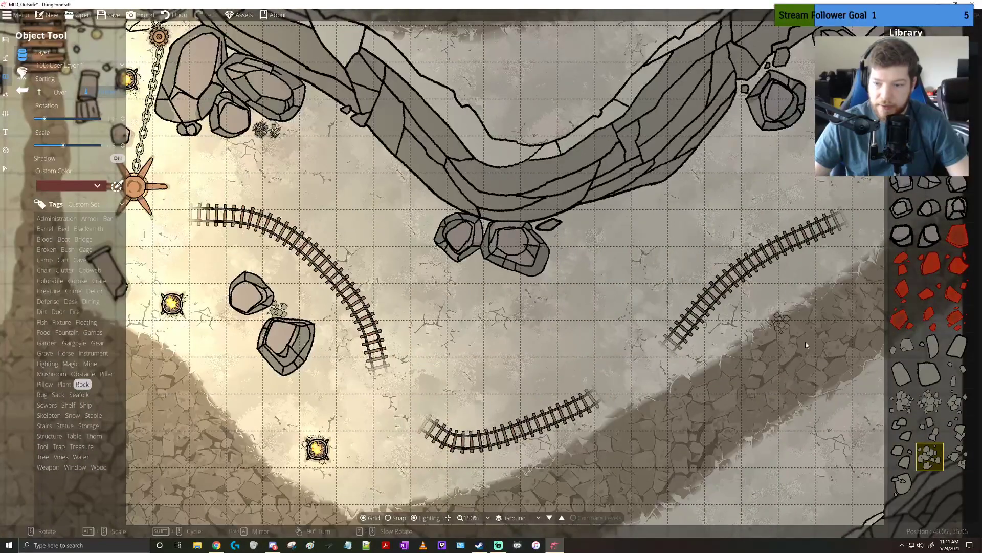
{"action": "left_click", "coordinate": [958, 456]}
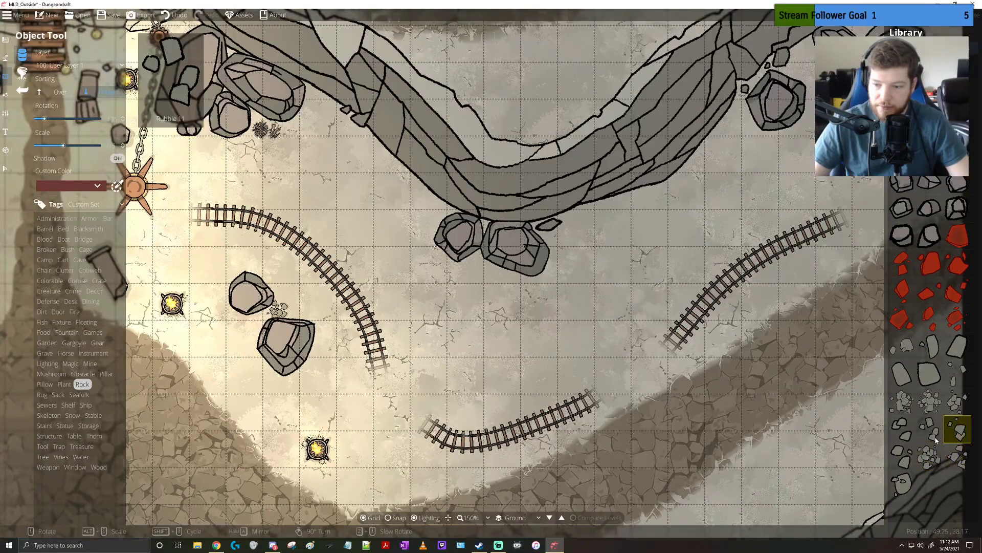
{"action": "left_click", "coordinate": [903, 401]}
{"action": "left_click_drag", "start_coordinate": [740, 229], "coordinate": [595, 319]}
{"action": "left_click", "coordinate": [655, 162]}
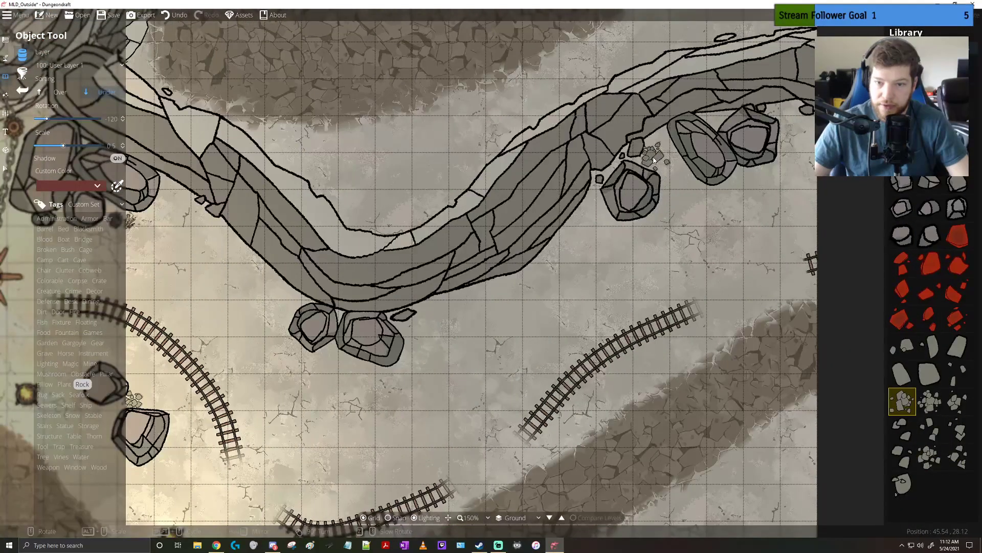
{"action": "left_click_drag", "start_coordinate": [497, 313], "coordinate": [631, 227]}
{"action": "left_click", "coordinate": [425, 220]}
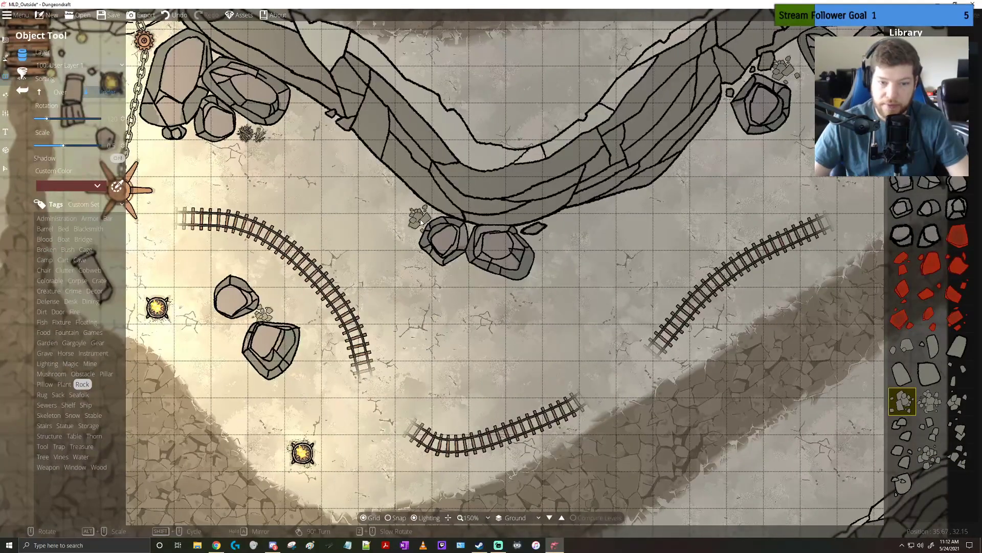
Place two different small rubble pieces around the western boulder cluster, at rotation 150 by the splintered wood and 60 above the wheelbarrow
{"action": "mouse_move", "coordinate": [276, 224]}
{"action": "left_mouse_down"}
{"action": "mouse_move", "coordinate": [491, 221]}
{"action": "mouse_move", "coordinate": [577, 240]}
{"action": "left_mouse_up"}
{"action": "left_click_drag", "start_coordinate": [293, 333], "coordinate": [635, 210]}
{"action": "left_click_drag", "start_coordinate": [307, 325], "coordinate": [464, 267]}
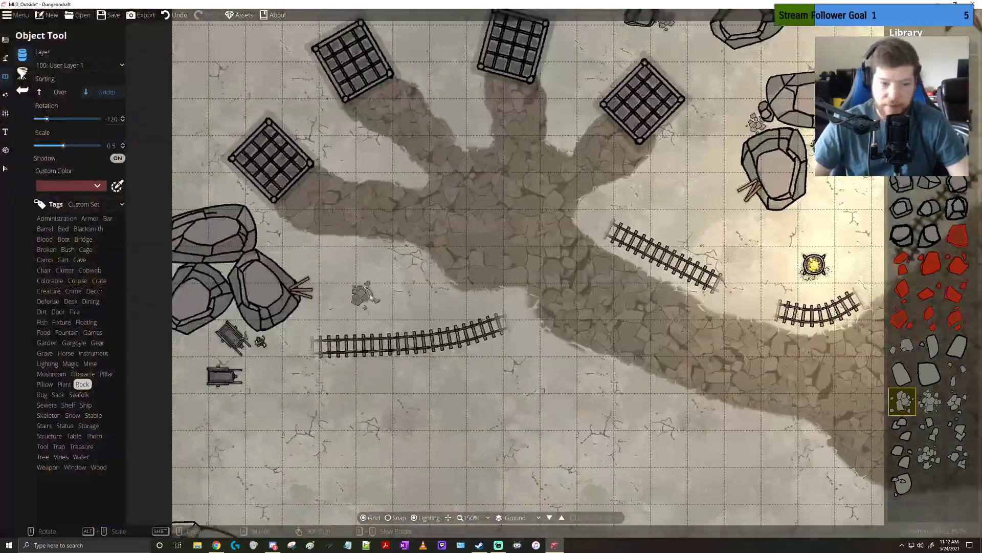
{"action": "left_click", "coordinate": [903, 485]}
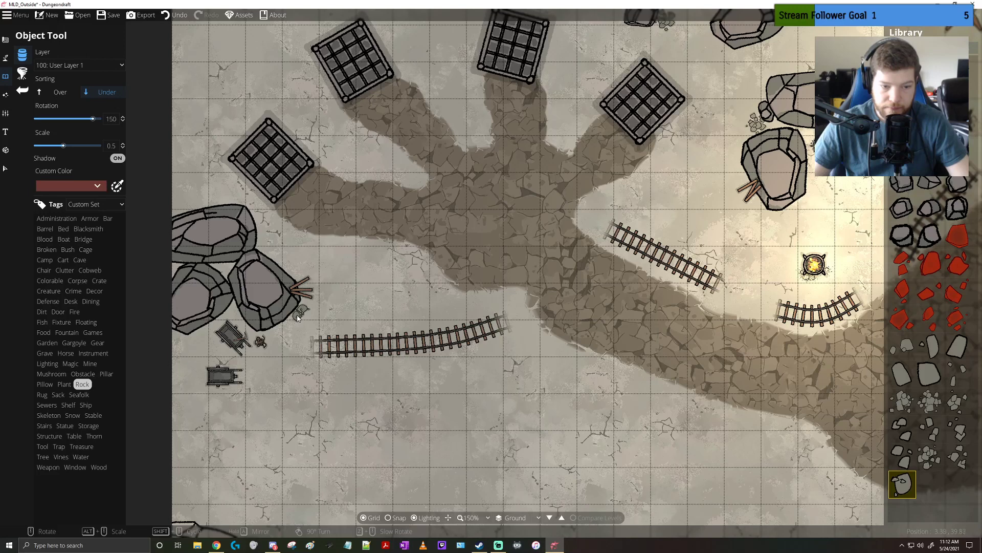
{"action": "left_click", "coordinate": [296, 316]}
{"action": "left_click_drag", "start_coordinate": [292, 358], "coordinate": [393, 360]}
{"action": "left_click", "coordinate": [903, 456]}
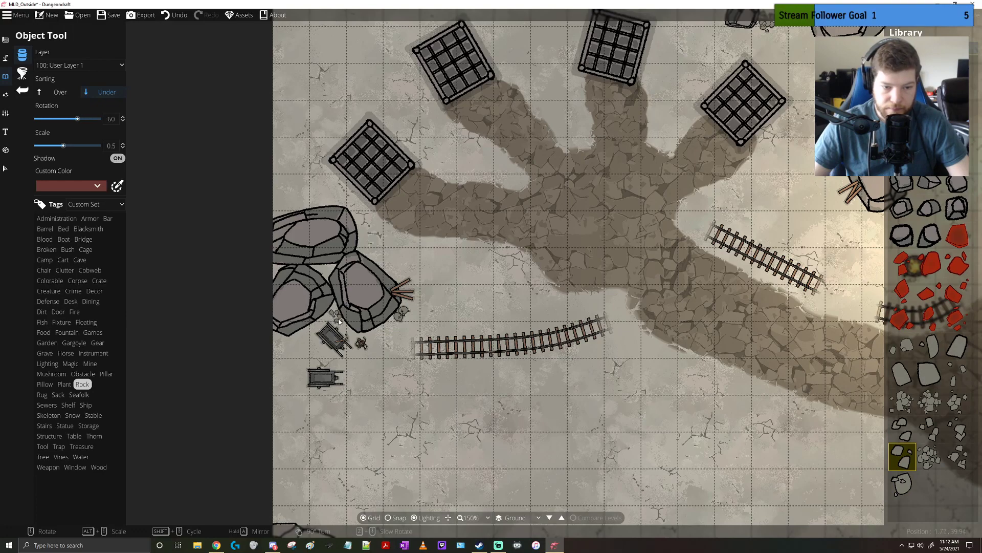
Look through the Snow, Statue and Structure objects for further props that suit the cliff map
{"action": "left_click_drag", "start_coordinate": [568, 367], "coordinate": [557, 282]}
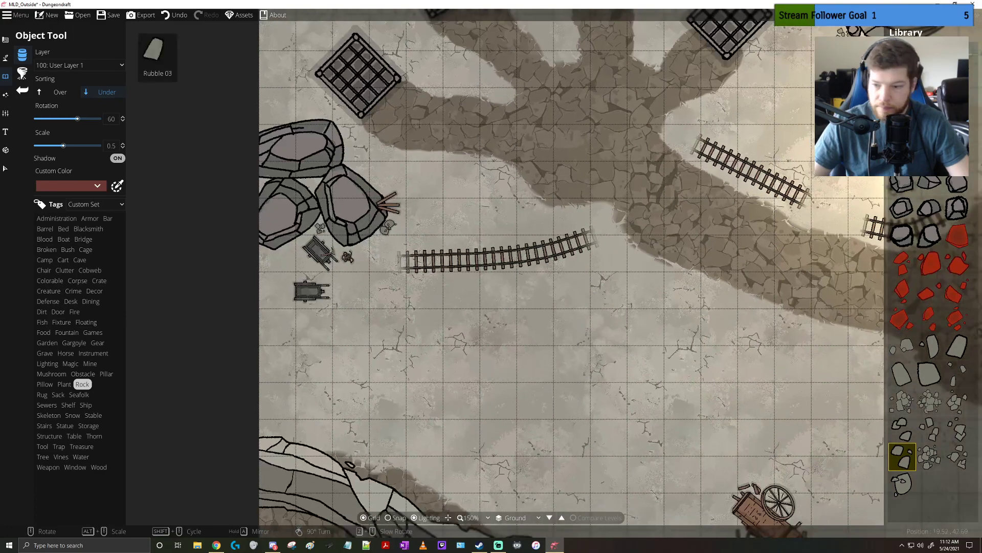
{"action": "left_click_drag", "start_coordinate": [752, 198], "coordinate": [616, 299]}
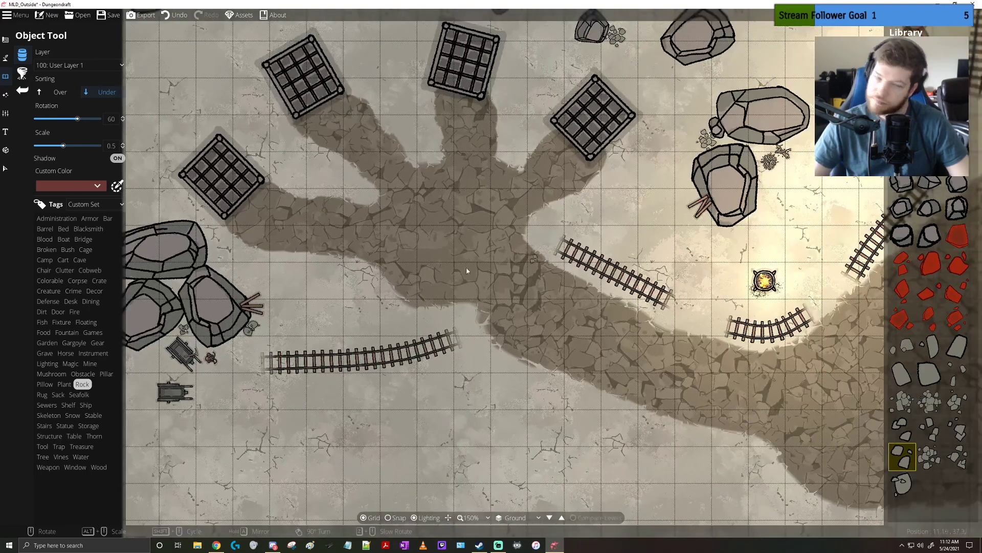
{"action": "left_click", "coordinate": [72, 416]}
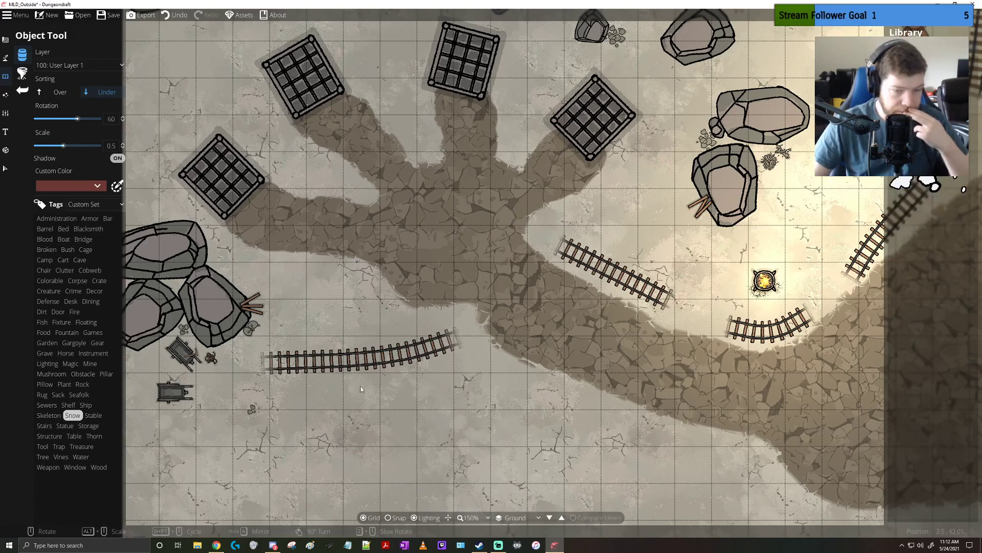
{"action": "left_click", "coordinate": [957, 154]}
{"action": "left_click_drag", "start_coordinate": [496, 345], "coordinate": [569, 225]}
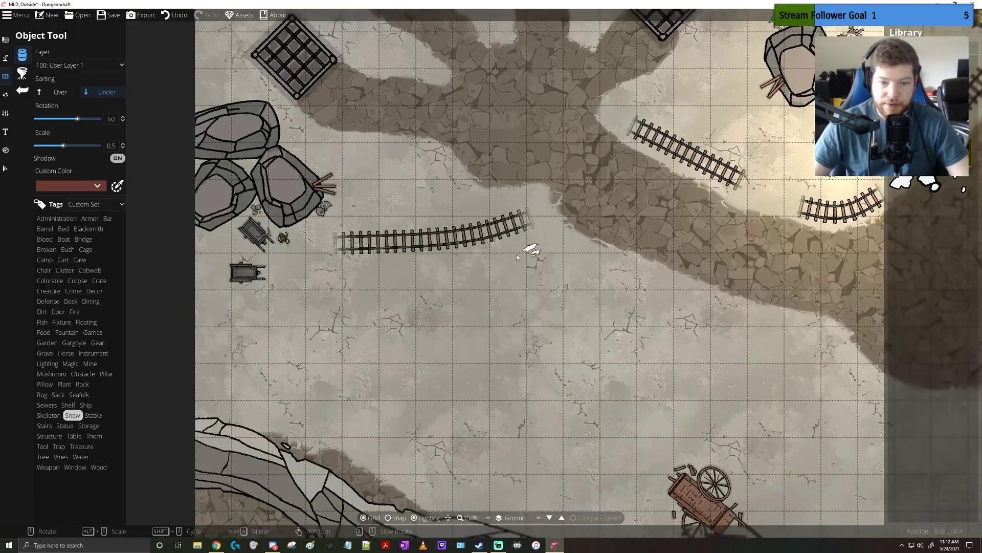
{"action": "left_click", "coordinate": [69, 428]}
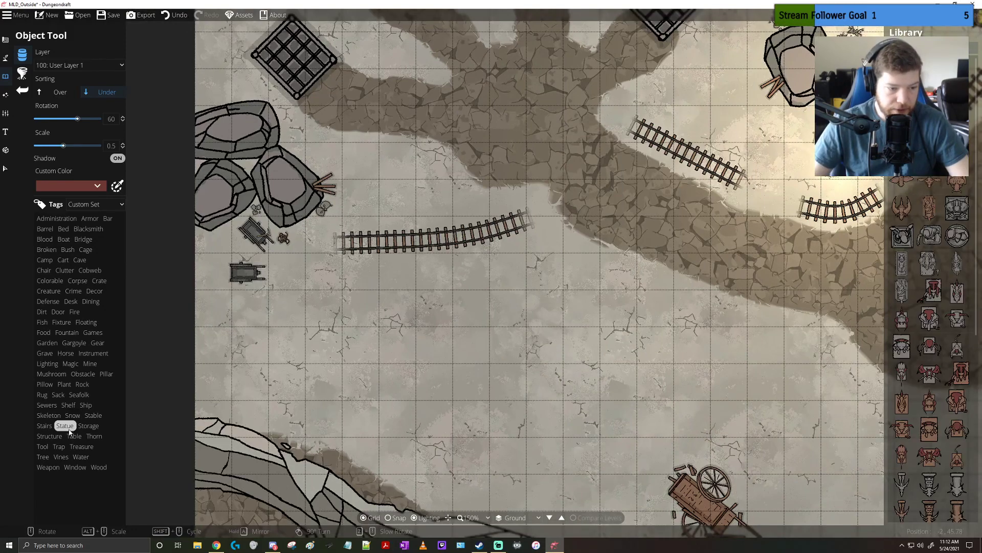
{"action": "left_click_drag", "start_coordinate": [619, 351], "coordinate": [386, 450]}
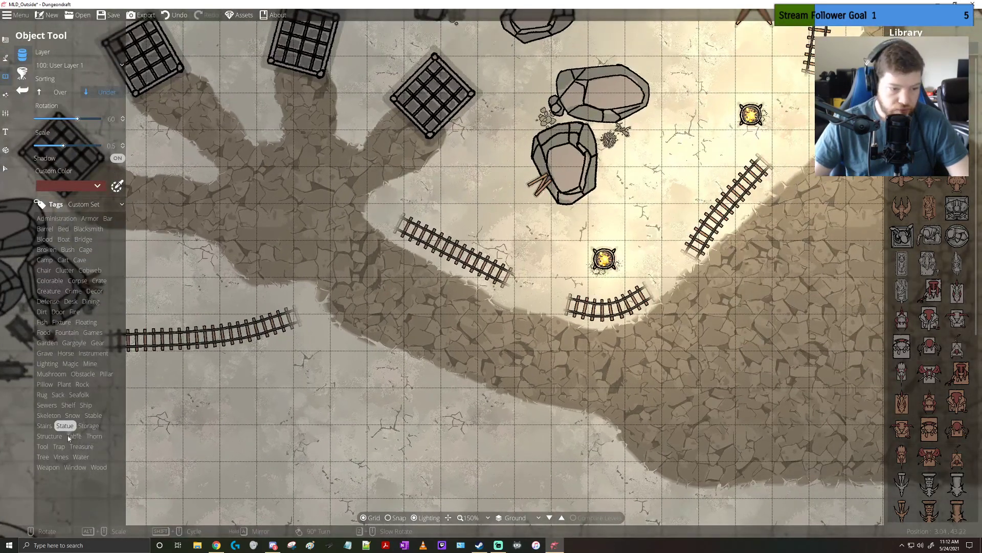
{"action": "left_click", "coordinate": [47, 436]}
{"action": "mouse_move", "coordinate": [900, 180]}
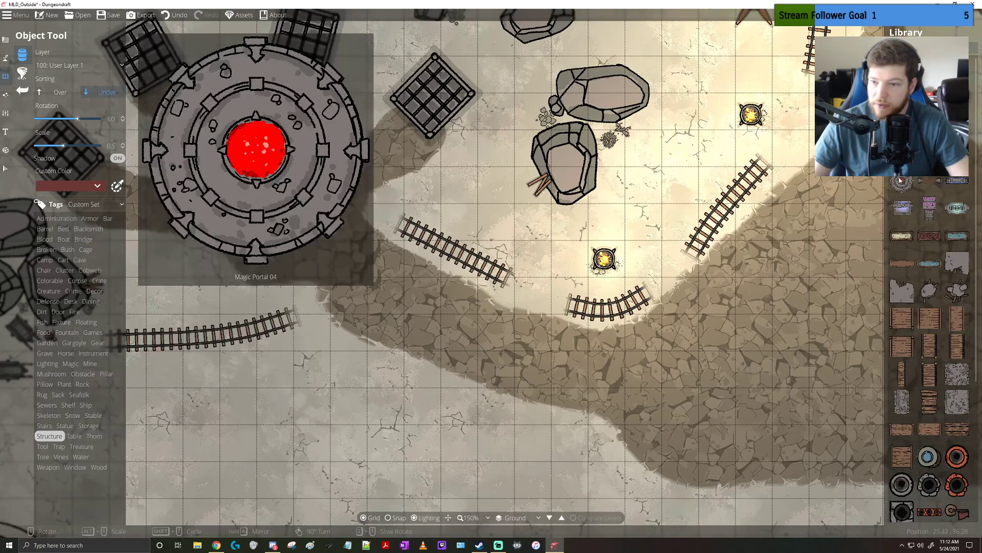
{"action": "scroll", "coordinate": [902, 220], "scroll_direction": "down", "scroll_amount": 4}
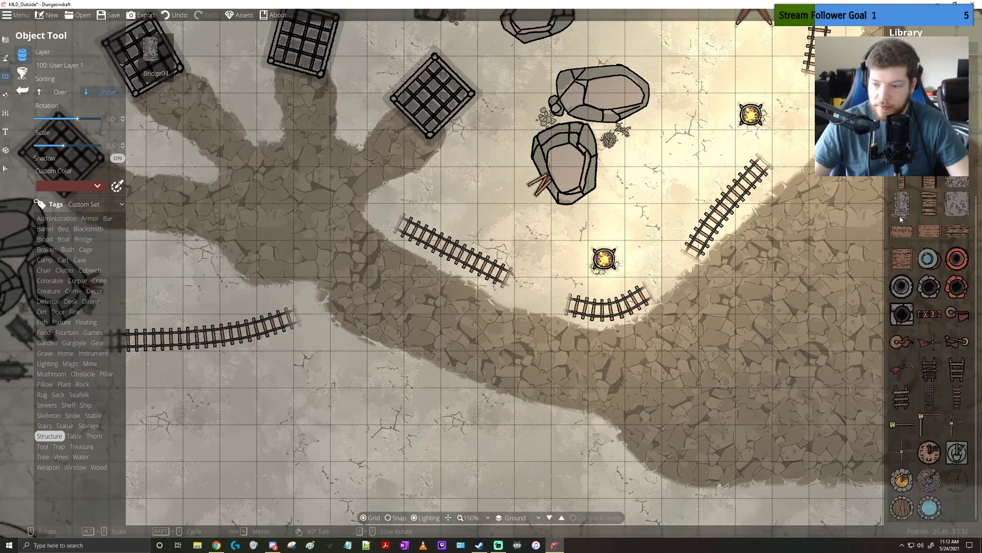
{"action": "mouse_move", "coordinate": [905, 339]}
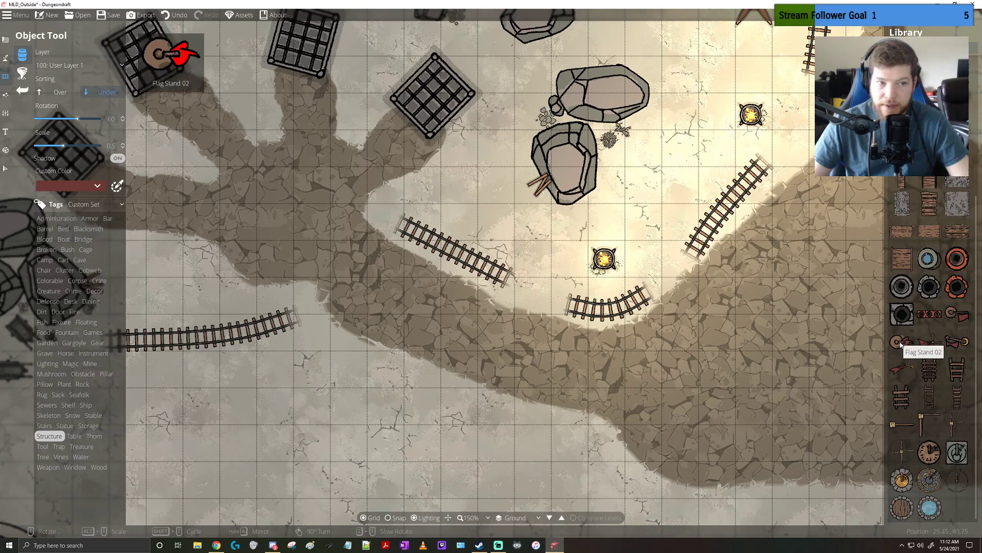
{"action": "scroll", "coordinate": [901, 344], "scroll_direction": "up", "scroll_amount": 4}
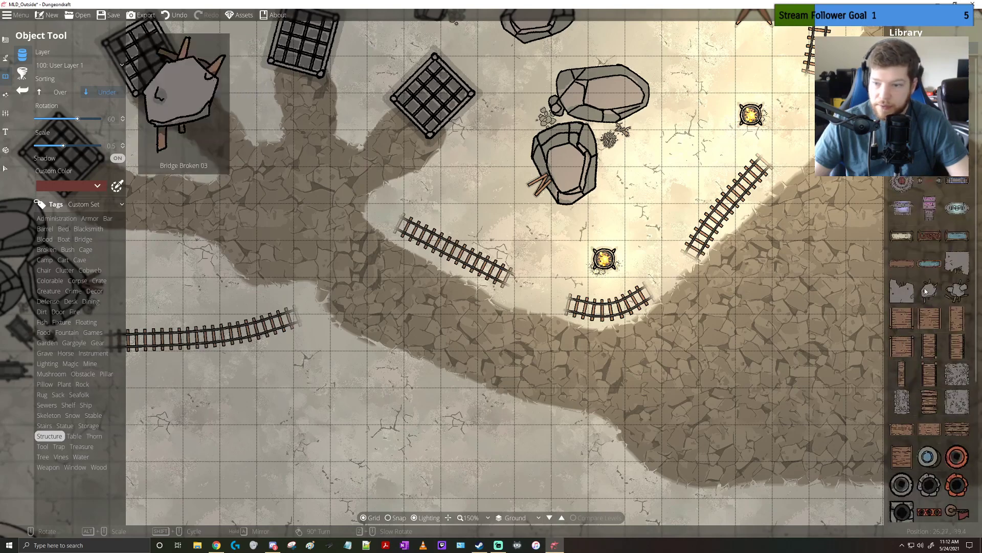
{"action": "mouse_move", "coordinate": [959, 380]}
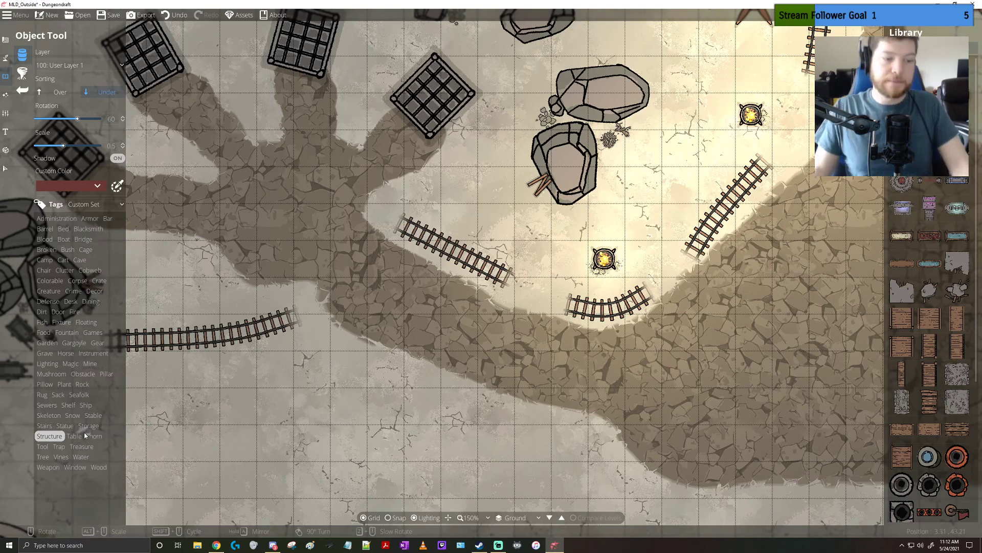
Place straight wooden stairs at rotation 0 and scale 1.2 at the foot of the plank bridge, over the start of the stone path
{"action": "left_click", "coordinate": [45, 425]}
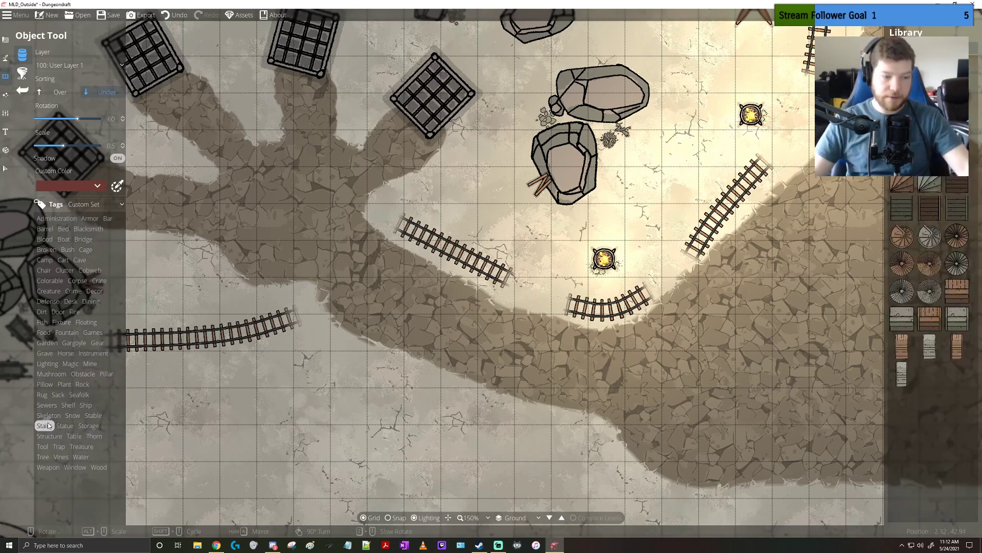
{"action": "left_click_drag", "start_coordinate": [461, 179], "coordinate": [230, 411]}
{"action": "scroll", "coordinate": [555, 179], "scroll_direction": "up", "scroll_amount": 3}
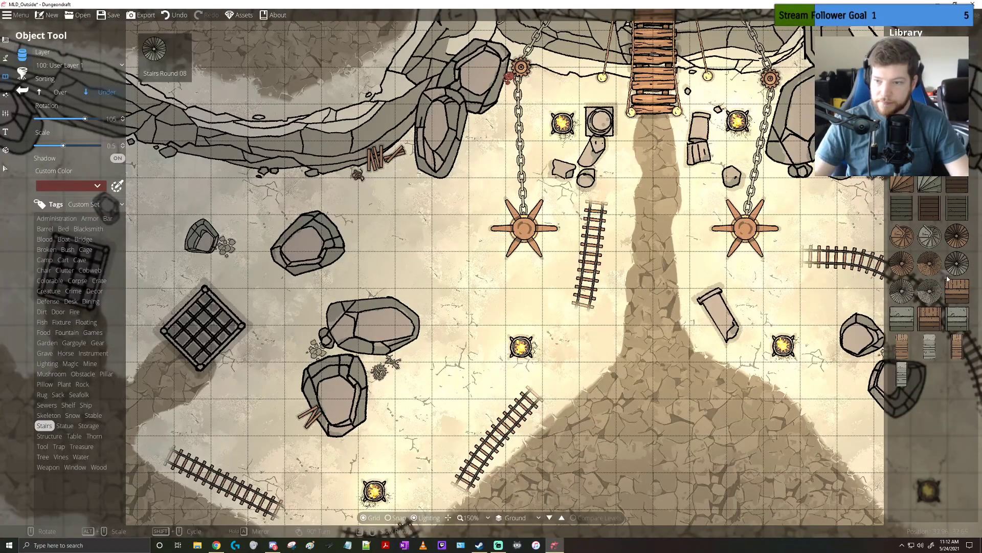
{"action": "left_click", "coordinate": [957, 98]}
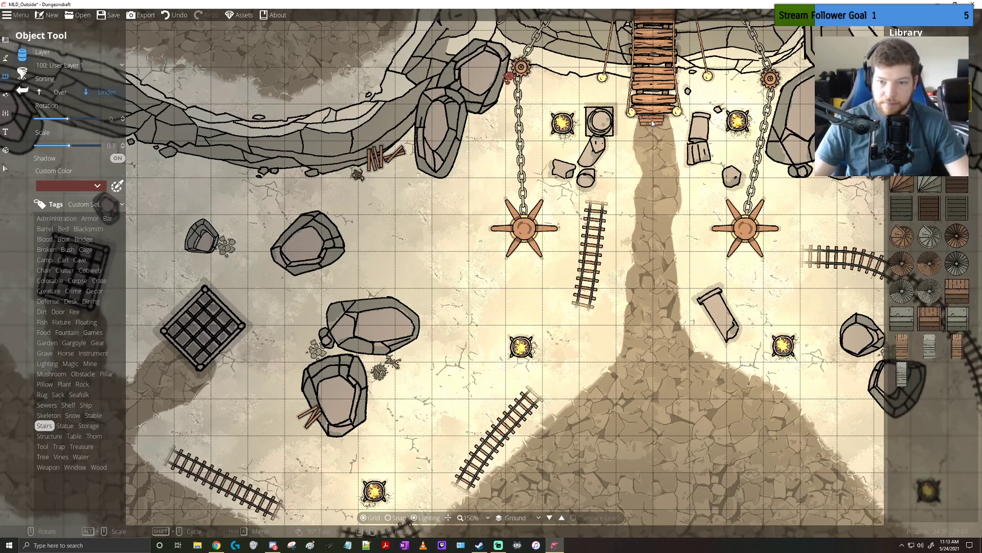
{"action": "scroll", "coordinate": [653, 123], "scroll_direction": "up", "scroll_amount": 4, "text": "alt"}
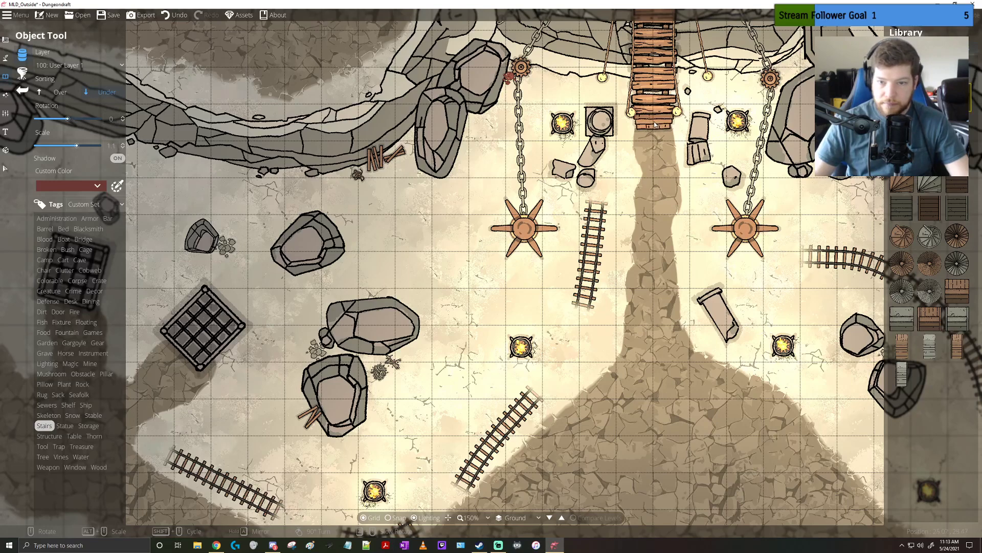
{"action": "scroll", "coordinate": [654, 124], "scroll_direction": "up", "scroll_amount": 1, "text": "alt"}
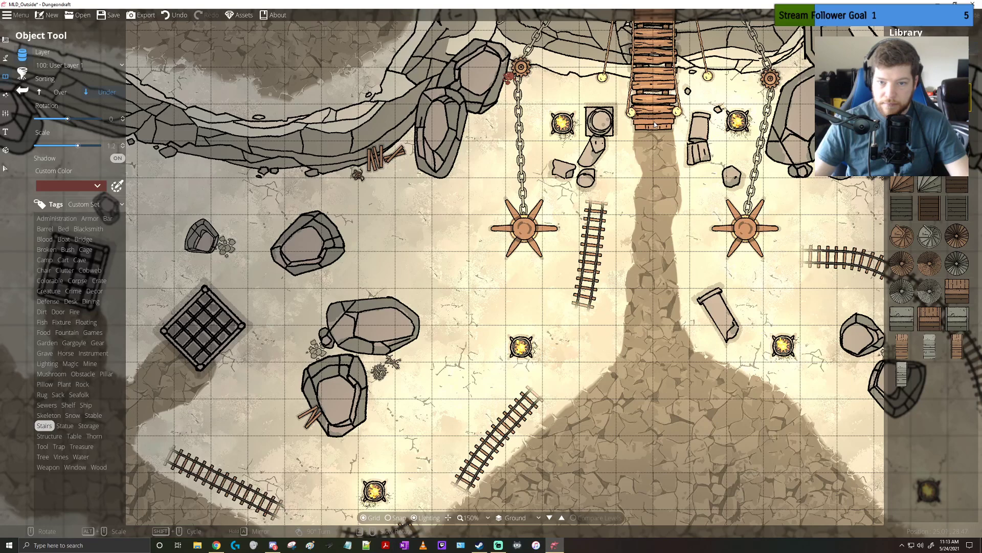
{"action": "left_click_drag", "start_coordinate": [729, 246], "coordinate": [634, 305]}
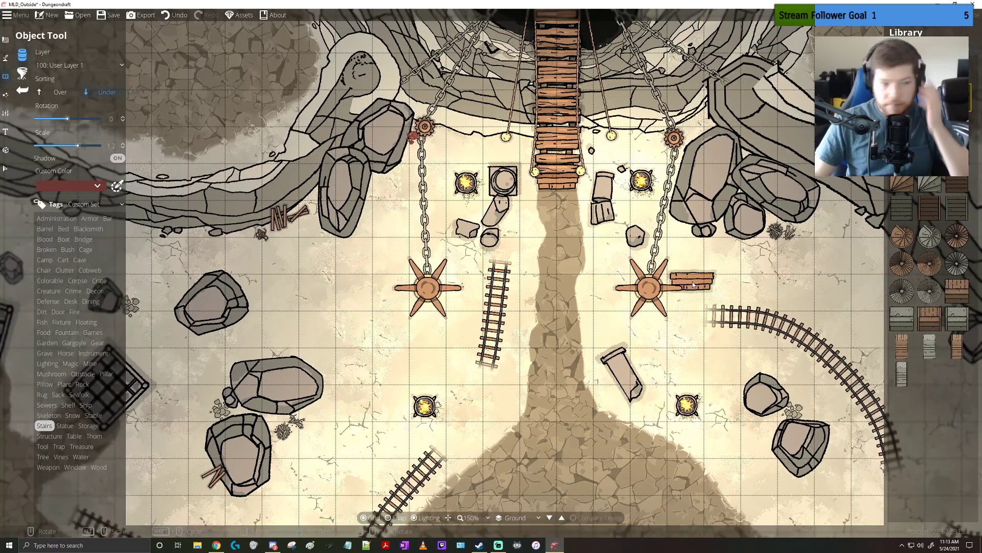
Look through the Trap, Weapon, Window, Wood, Skeleton and Rock objects for further props that suit the map
{"action": "left_click", "coordinate": [55, 449]}
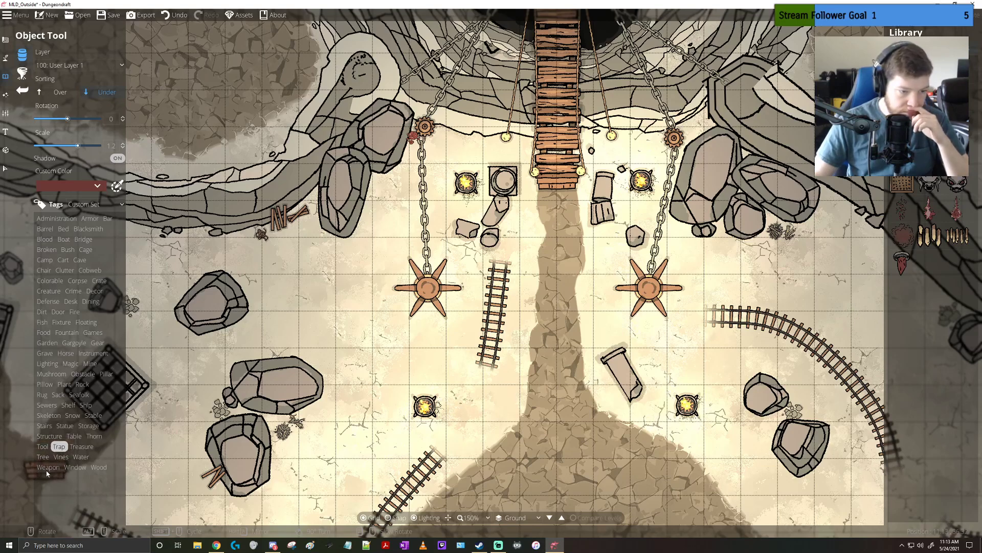
{"action": "left_click", "coordinate": [60, 467]}
{"action": "left_click", "coordinate": [71, 468]}
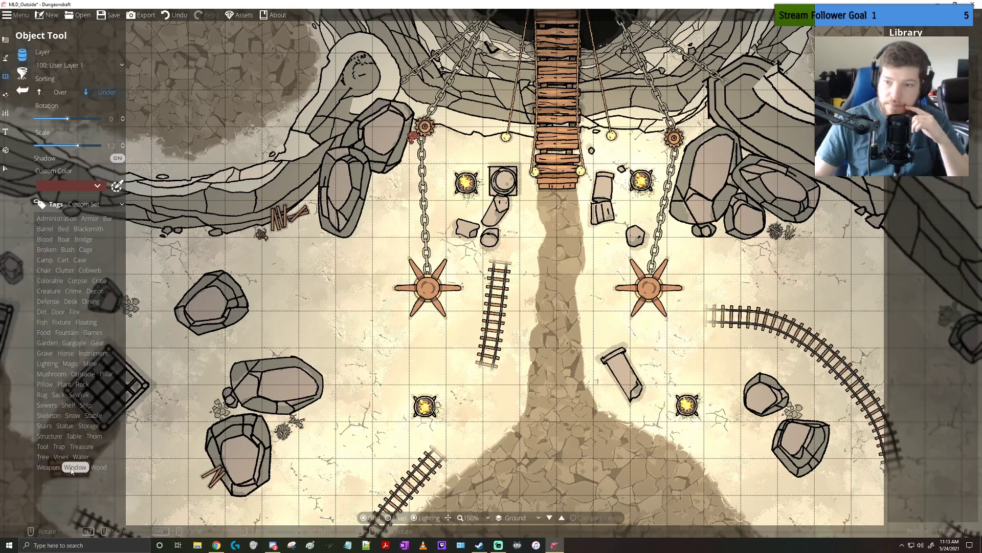
{"action": "left_click", "coordinate": [96, 469]}
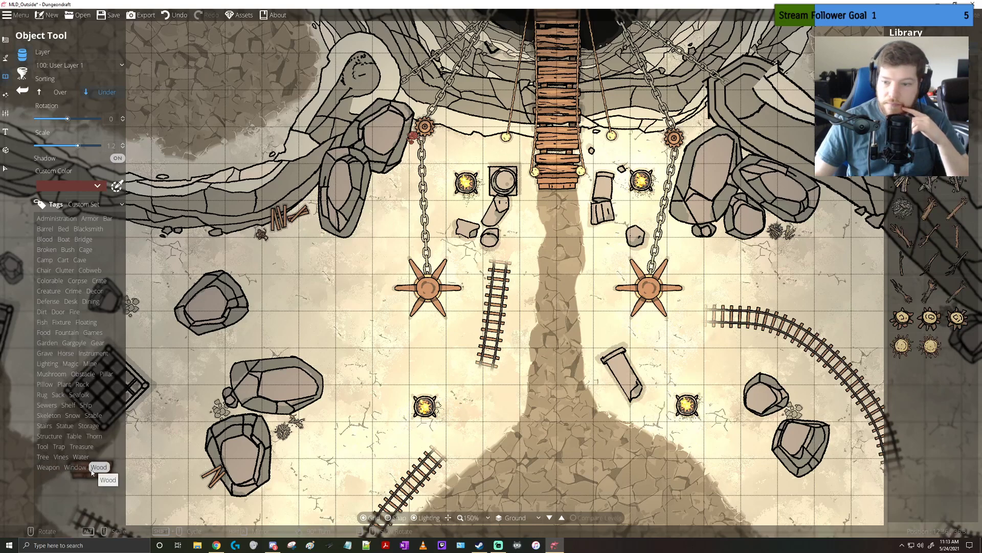
{"action": "left_click", "coordinate": [50, 416]}
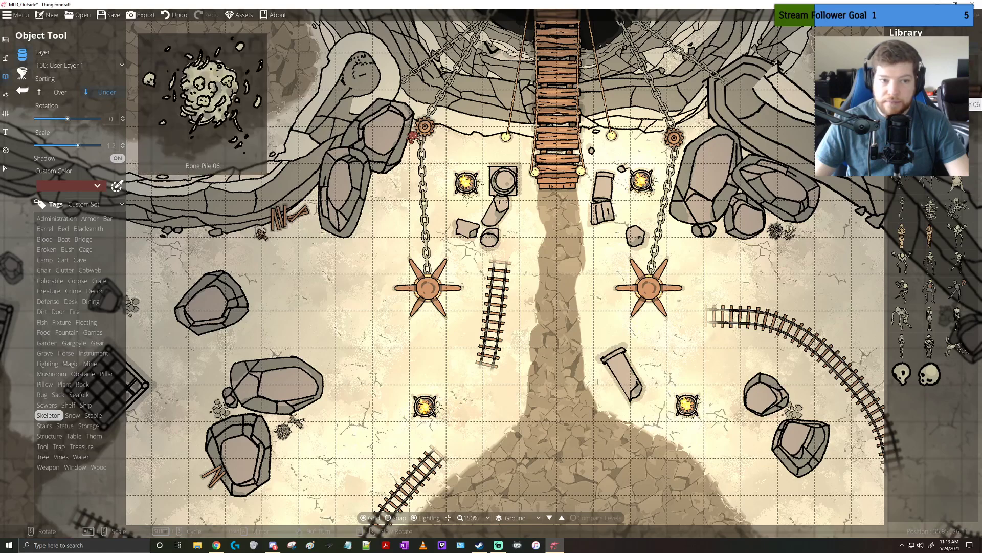
{"action": "left_click", "coordinate": [87, 384]}
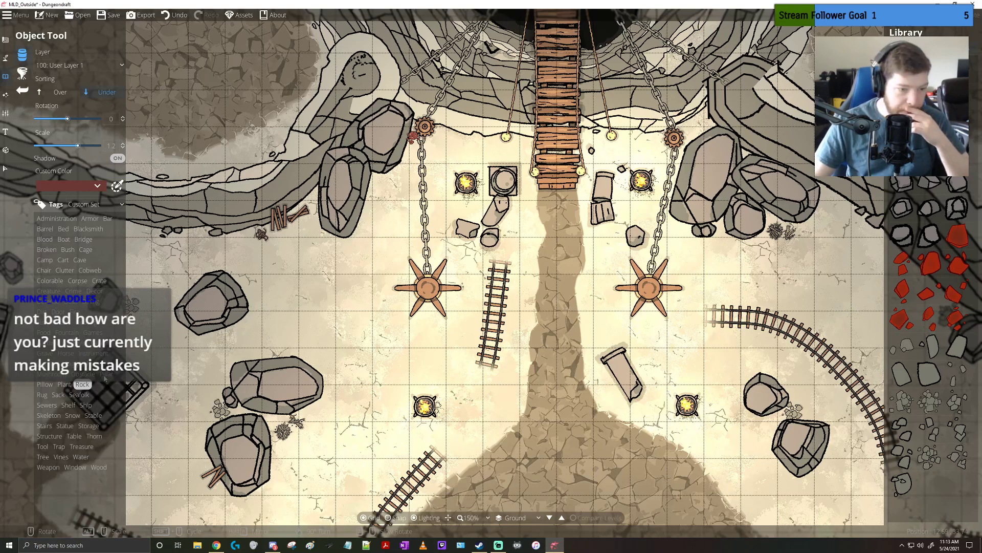
Place a square pillar with a round centre at the southern end of the rail west of the path and another between the western boulders and diagonal rail
{"action": "left_click", "coordinate": [106, 374]}
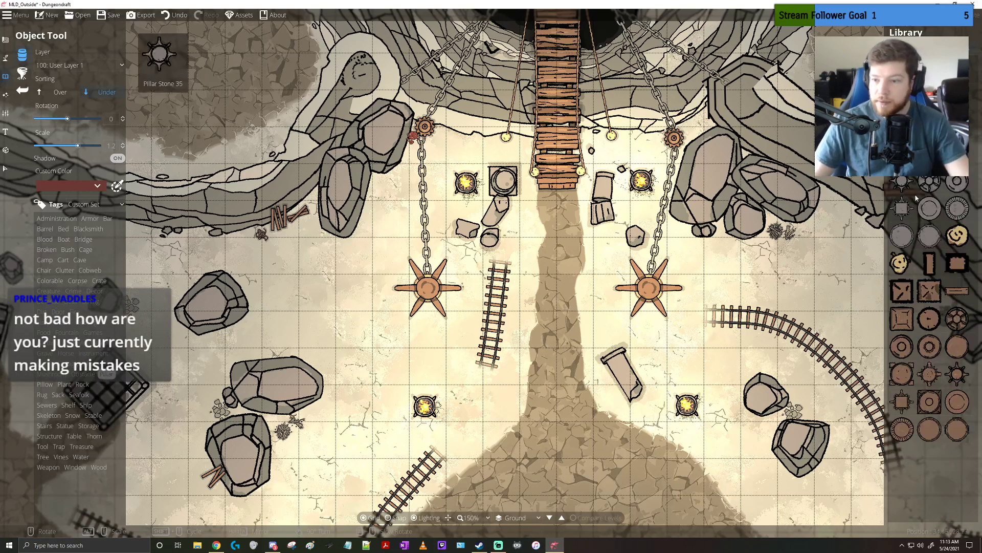
{"action": "left_click", "coordinate": [929, 401]}
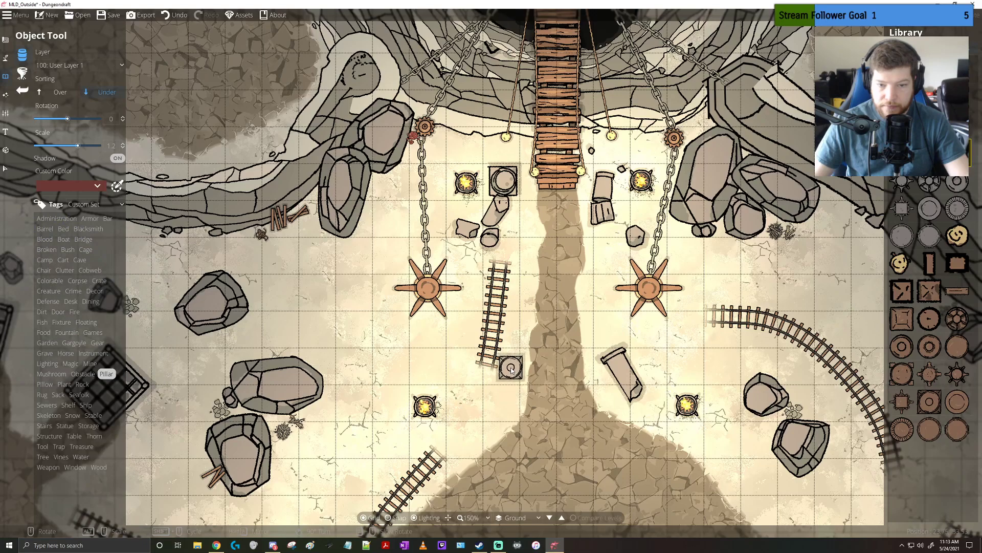
{"action": "left_click", "coordinate": [513, 369]}
{"action": "left_click_drag", "start_coordinate": [618, 382], "coordinate": [635, 190]}
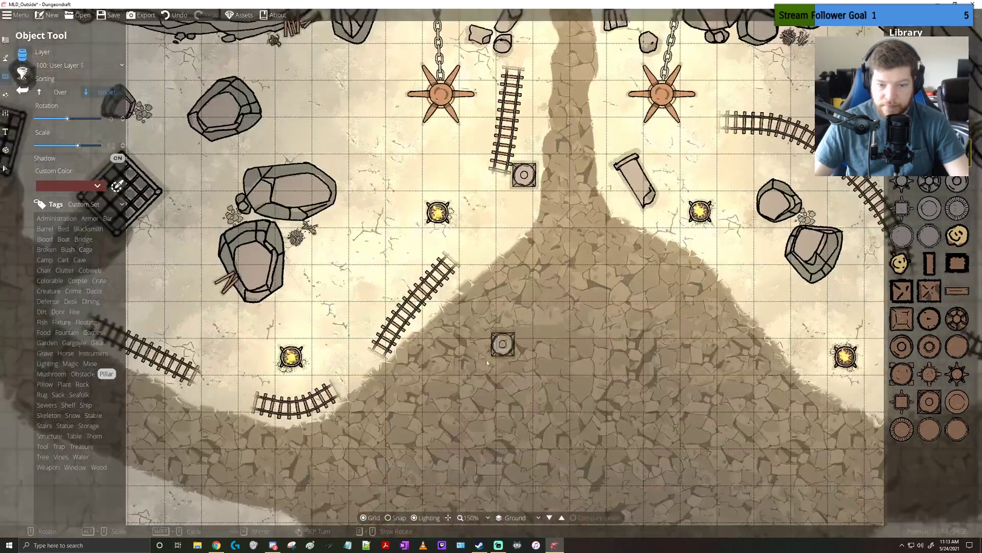
{"action": "left_click_drag", "start_coordinate": [504, 345], "coordinate": [527, 317]}
{"action": "left_click", "coordinate": [410, 244]}
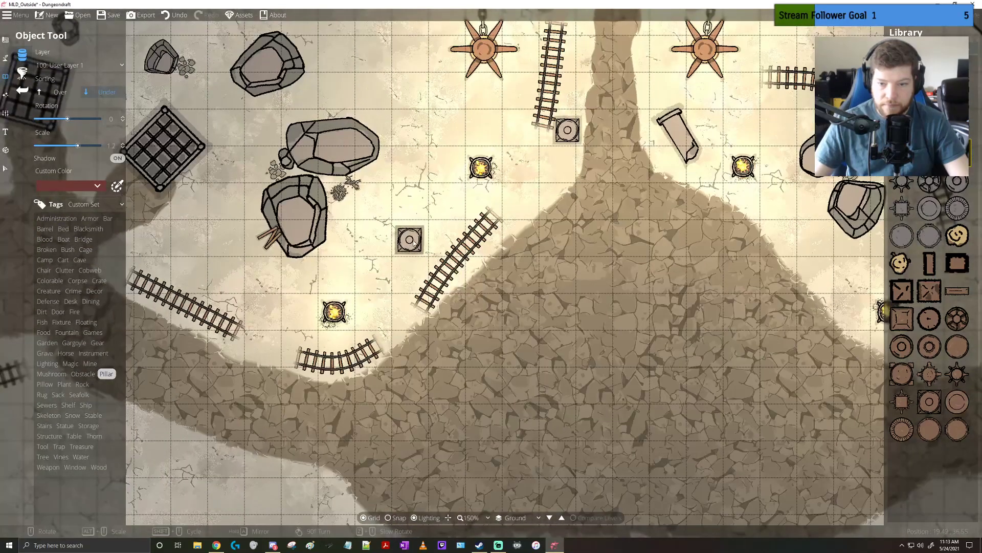
Place a third square pillar east of the central path, just southwest of the boulder pair inside the curved rail
{"action": "left_click_drag", "start_coordinate": [678, 251], "coordinate": [501, 259]}
{"action": "left_click", "coordinate": [642, 247]}
{"action": "left_click_drag", "start_coordinate": [538, 343], "coordinate": [523, 412]}
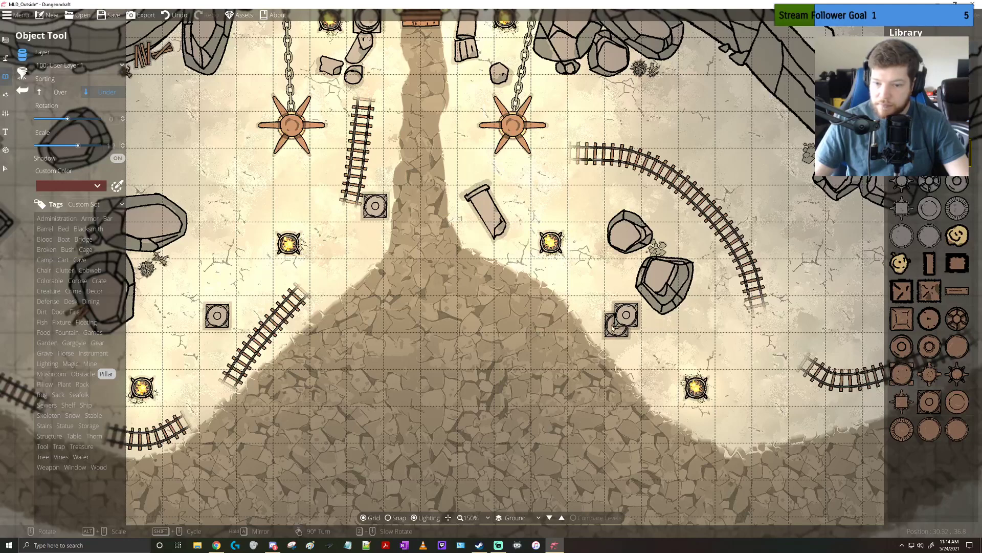
{"action": "right_click", "coordinate": [588, 318]}
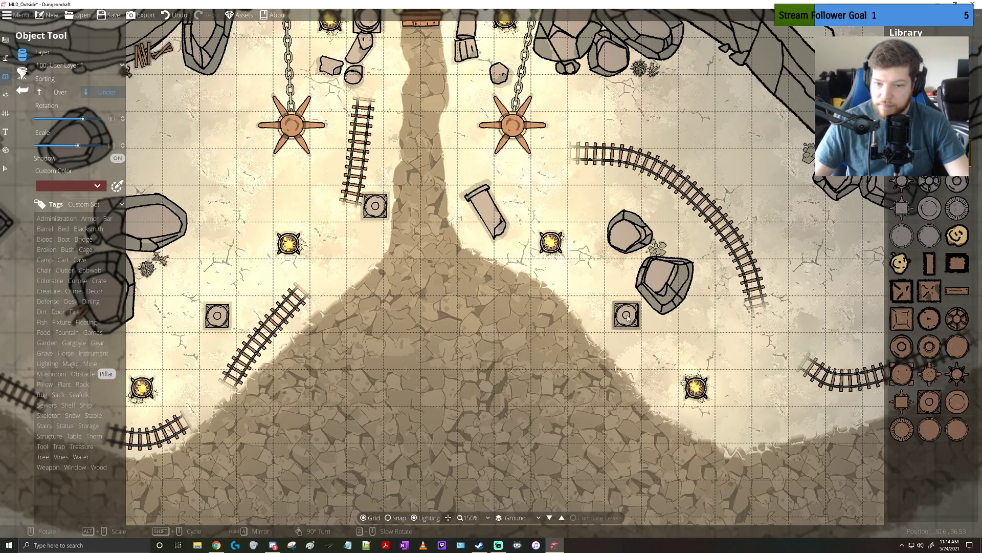
Select the square pillar southwest of the eastern boulder pair and rotate it slightly out of alignment with the grid
{"action": "left_click", "coordinate": [6, 168]}
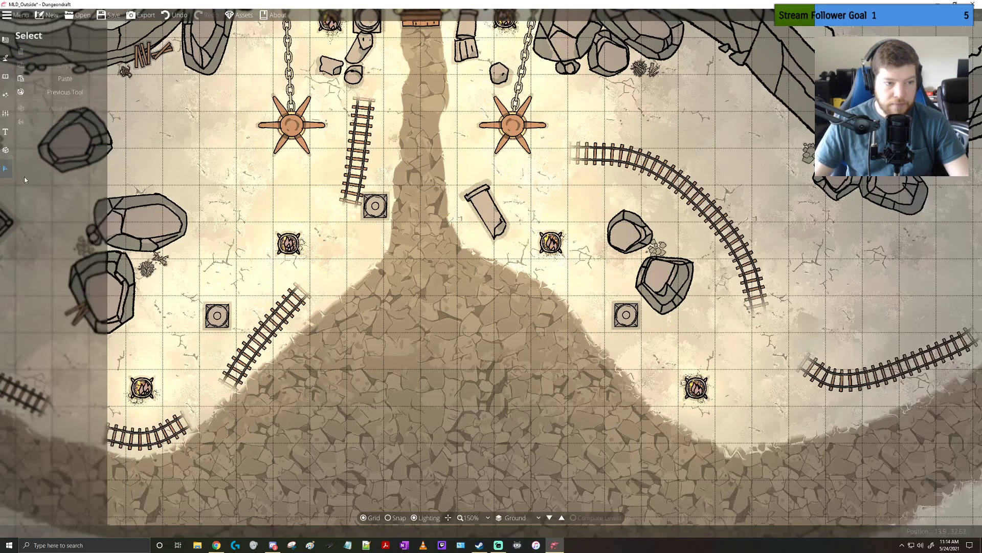
{"action": "left_click", "coordinate": [627, 314]}
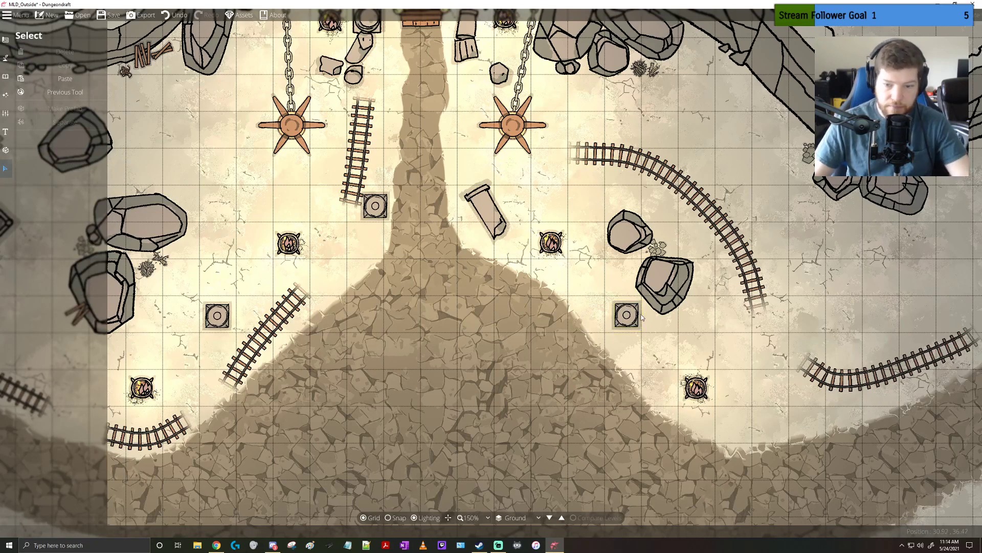
{"action": "left_click", "coordinate": [620, 317]}
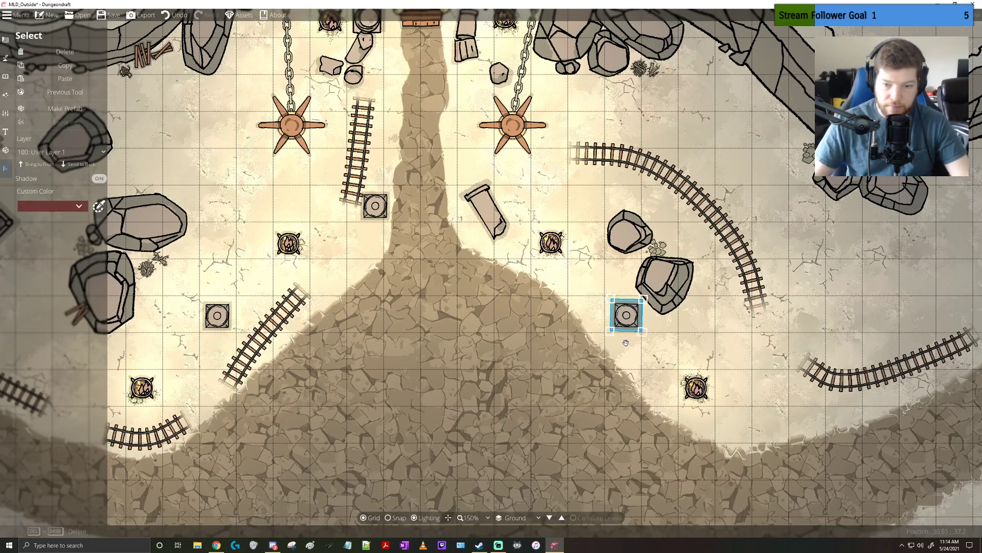
{"action": "left_click_drag", "start_coordinate": [628, 344], "coordinate": [627, 315]}
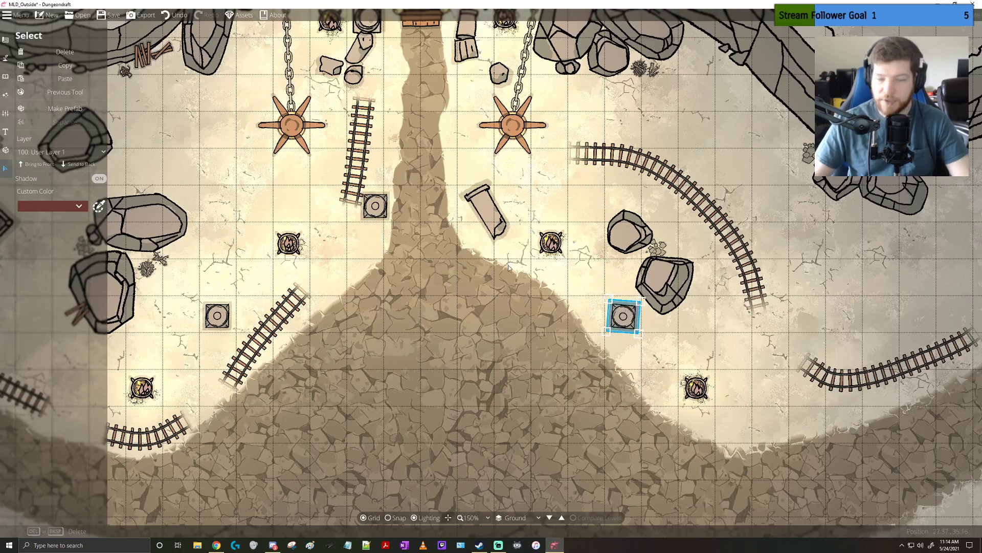
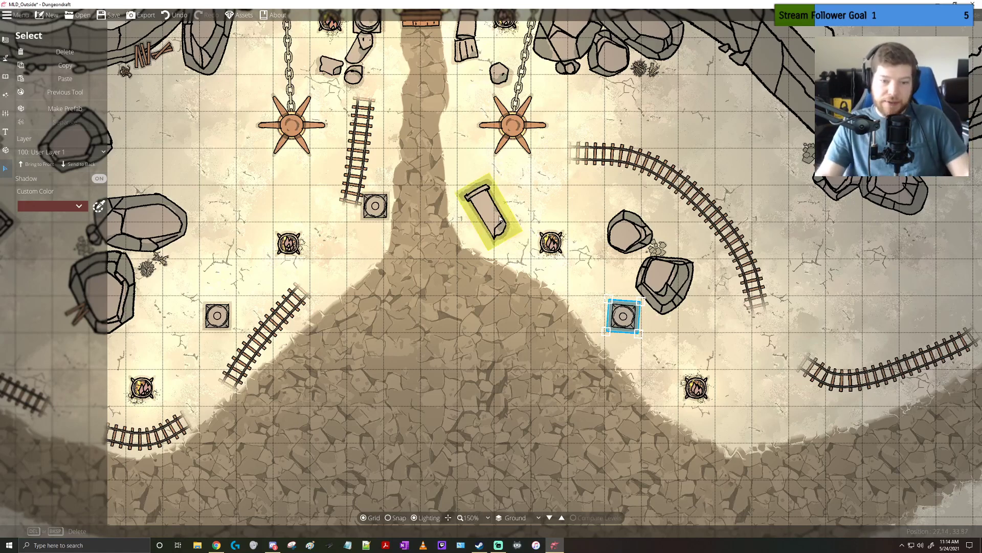
Move the fallen broken pillar just east of the central path slightly south, to the edge of the paved area
{"action": "left_click", "coordinate": [495, 221]}
{"action": "left_click_drag", "start_coordinate": [494, 222], "coordinate": [500, 240]}
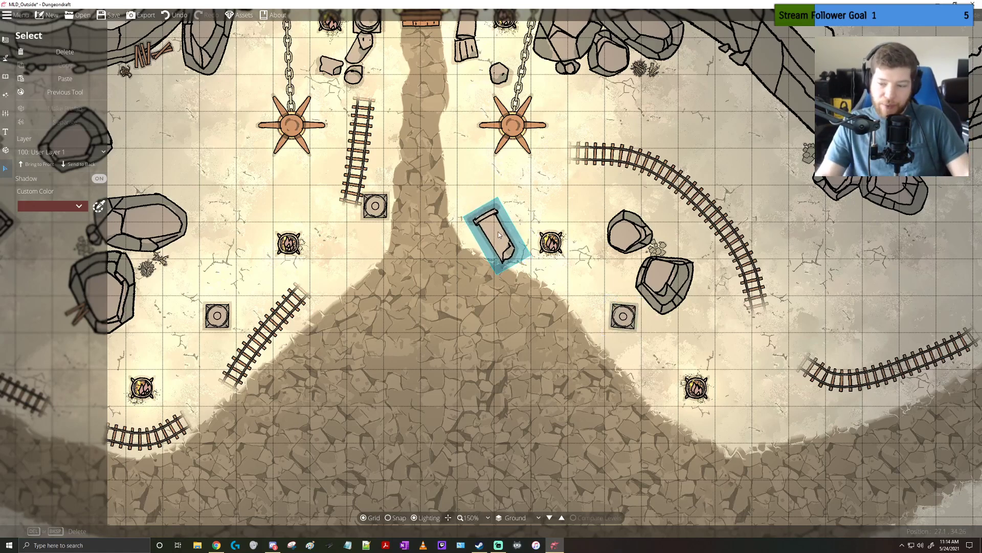
{"action": "left_click", "coordinate": [481, 240]}
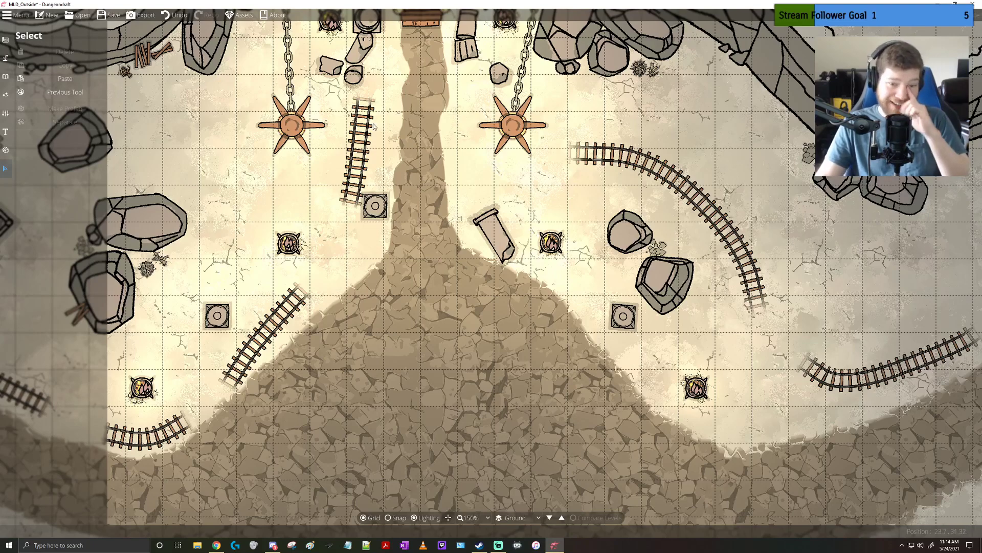
Look through the Colorable and Creature objects for props and pick the empty twig nest for placement
{"action": "left_click_drag", "start_coordinate": [466, 104], "coordinate": [475, 167]}
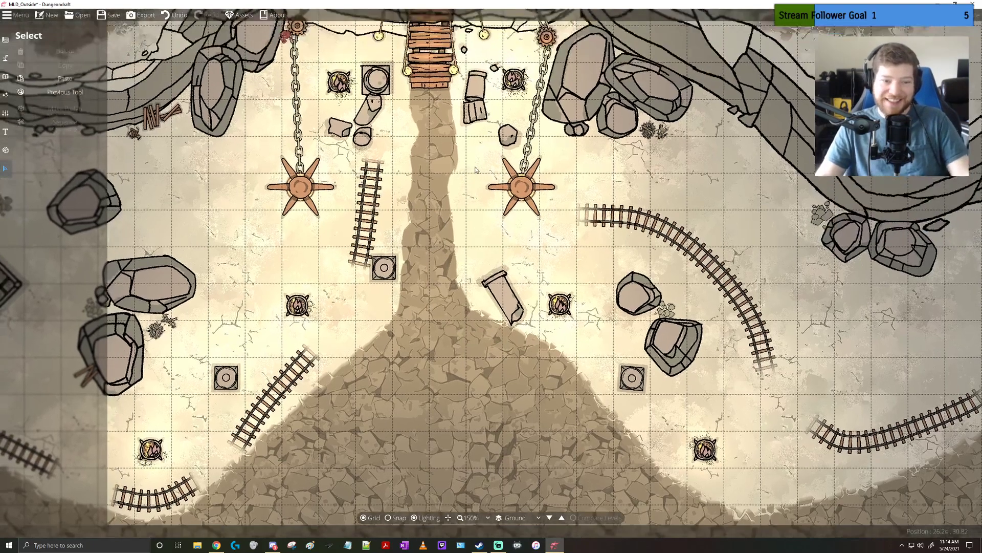
{"action": "left_click", "coordinate": [6, 76]}
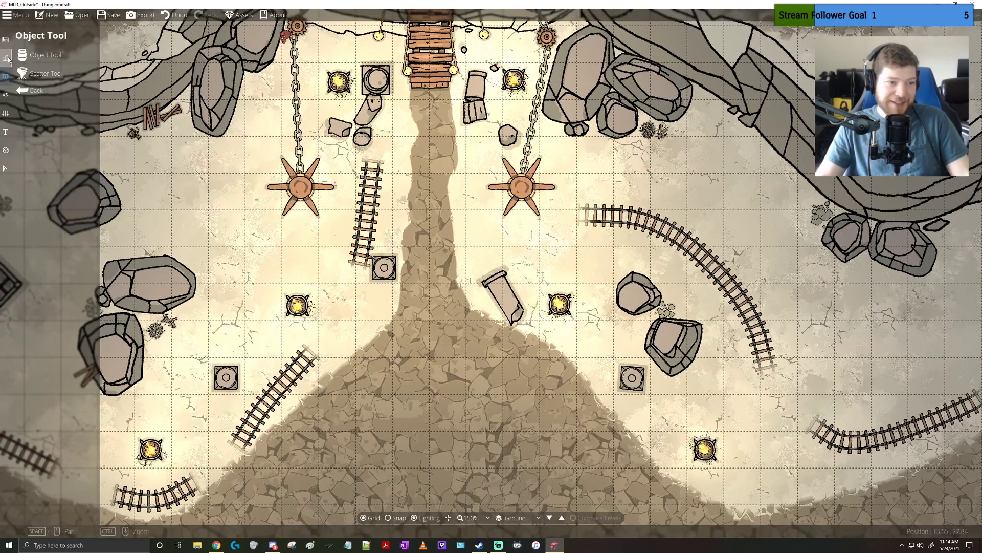
{"action": "left_click", "coordinate": [6, 59]}
{"action": "left_click", "coordinate": [6, 76]}
{"action": "left_click", "coordinate": [39, 60]}
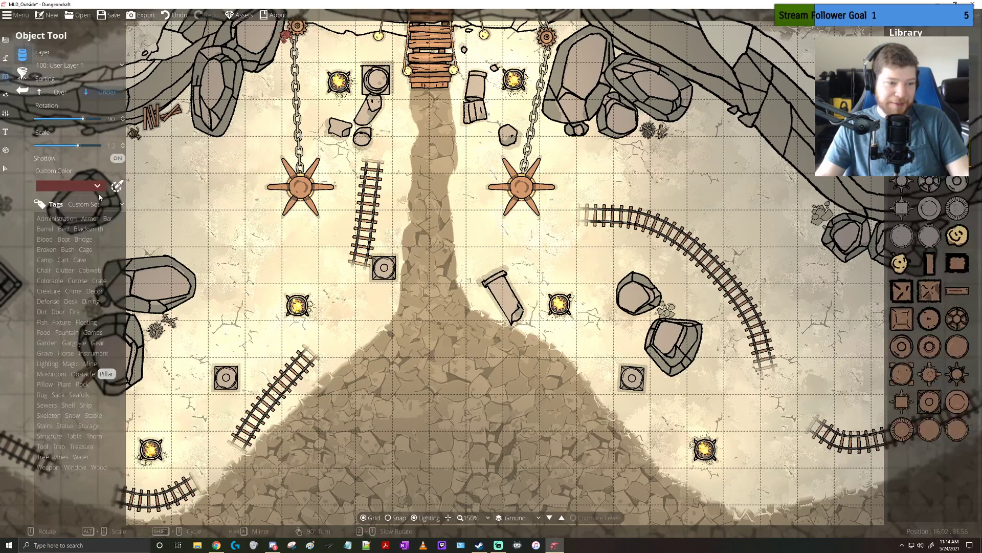
{"action": "left_click", "coordinate": [51, 281]}
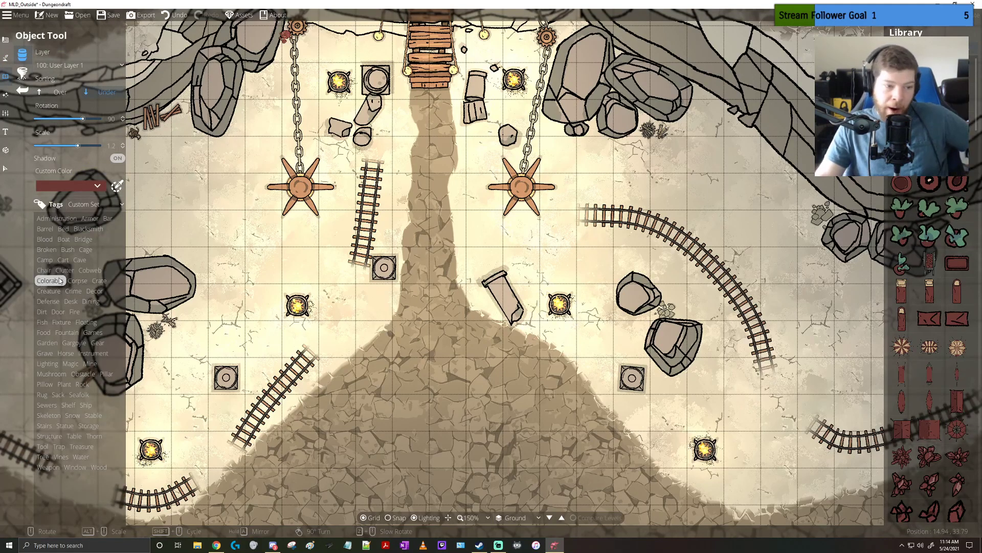
{"action": "left_click", "coordinate": [48, 291]}
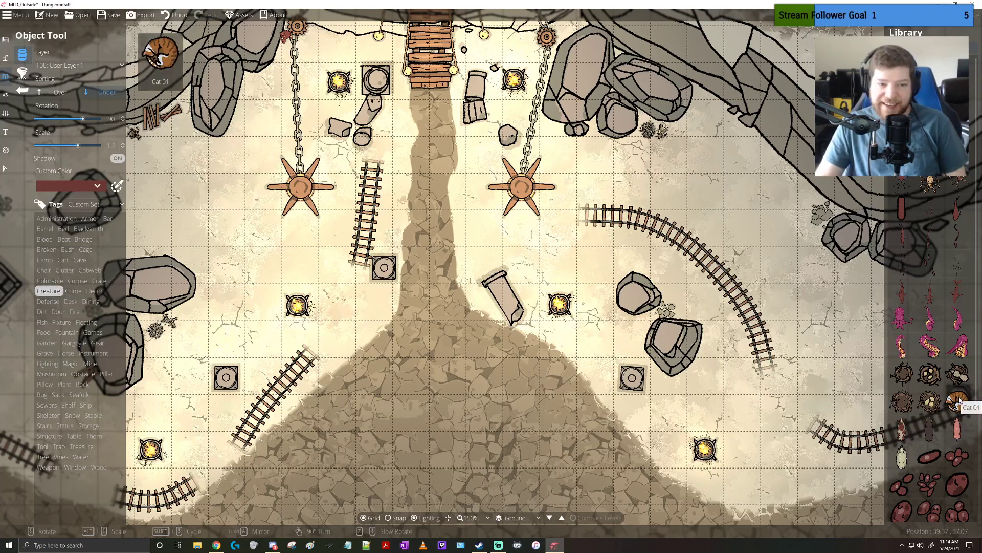
{"action": "left_click", "coordinate": [902, 402]}
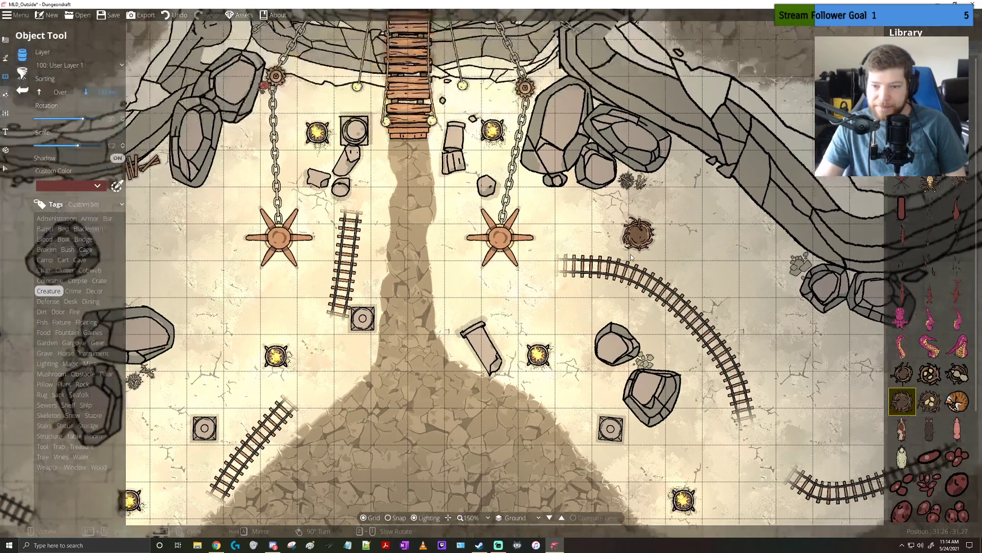
Place the nest on the wrecked cart by the northwestern cliff, sorted Over, at scale 0.2 and rotation 135
{"action": "left_click_drag", "start_coordinate": [630, 257], "coordinate": [613, 359]}
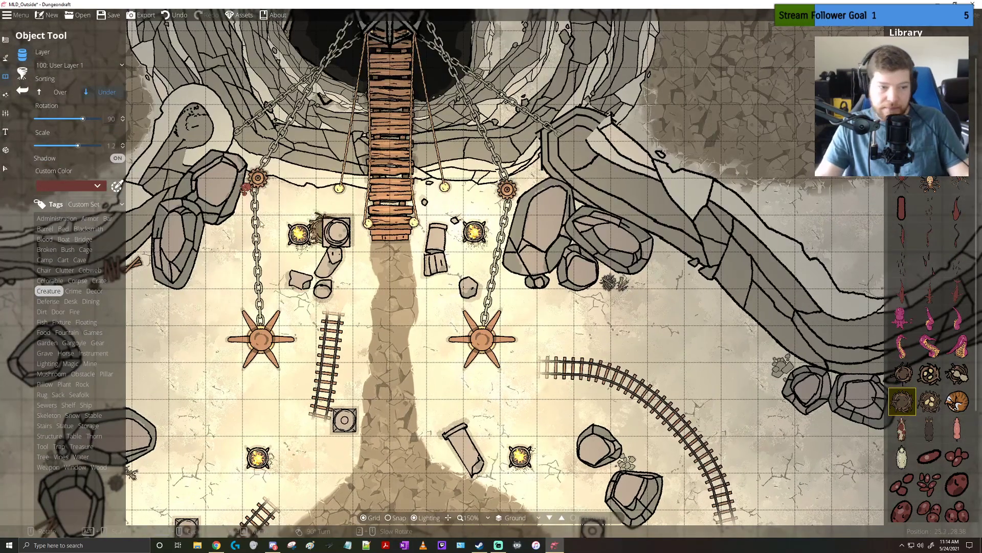
{"action": "left_click", "coordinate": [58, 93]}
{"action": "scroll", "coordinate": [566, 224], "scroll_direction": "down", "scroll_amount": 6}
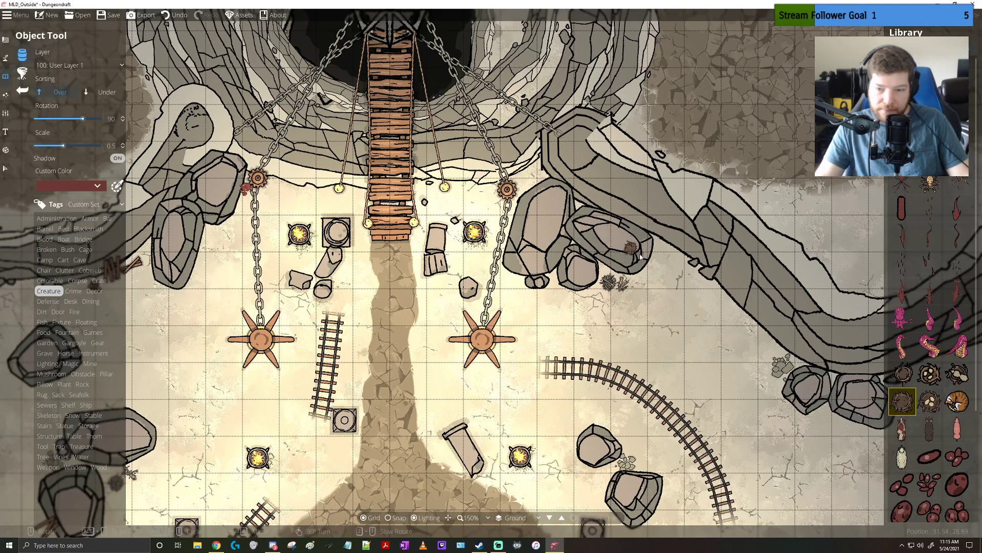
{"action": "left_click_drag", "start_coordinate": [675, 297], "coordinate": [691, 194]}
{"action": "left_click_drag", "start_coordinate": [304, 226], "coordinate": [631, 193]}
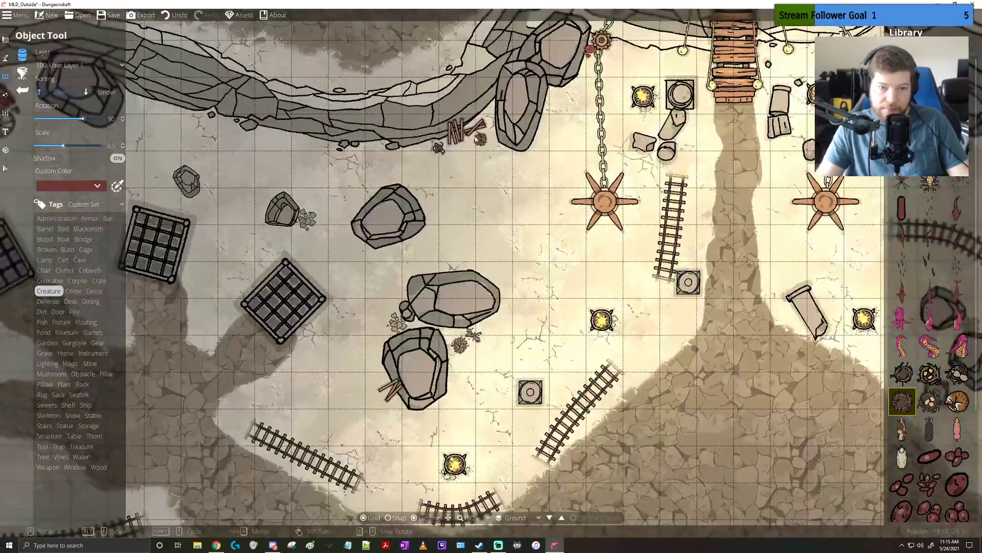
{"action": "left_click_drag", "start_coordinate": [494, 107], "coordinate": [659, 142]}
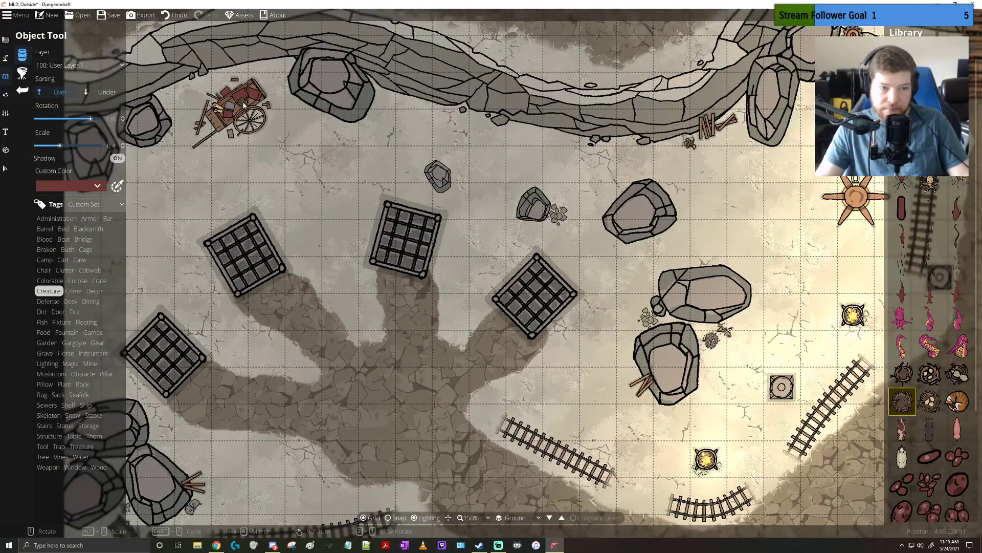
{"action": "scroll", "coordinate": [244, 104], "scroll_direction": "up", "scroll_amount": 6}
{"action": "scroll", "coordinate": [287, 102], "scroll_direction": "down", "scroll_amount": 2, "text": "alt"}
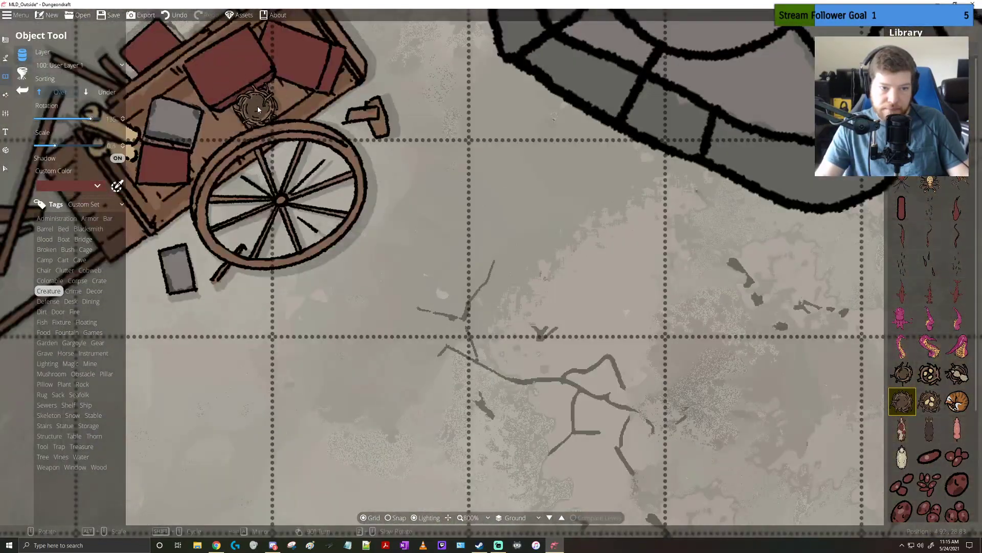
{"action": "left_click", "coordinate": [285, 100]}
Look through the remaining Creature objects and the Defense, Corpse, Crate, Clutter, Obstacle and Grave objects for further props
{"action": "left_click_drag", "start_coordinate": [488, 241], "coordinate": [401, 171]}
{"action": "scroll", "coordinate": [401, 171], "scroll_direction": "down", "scroll_amount": 5}
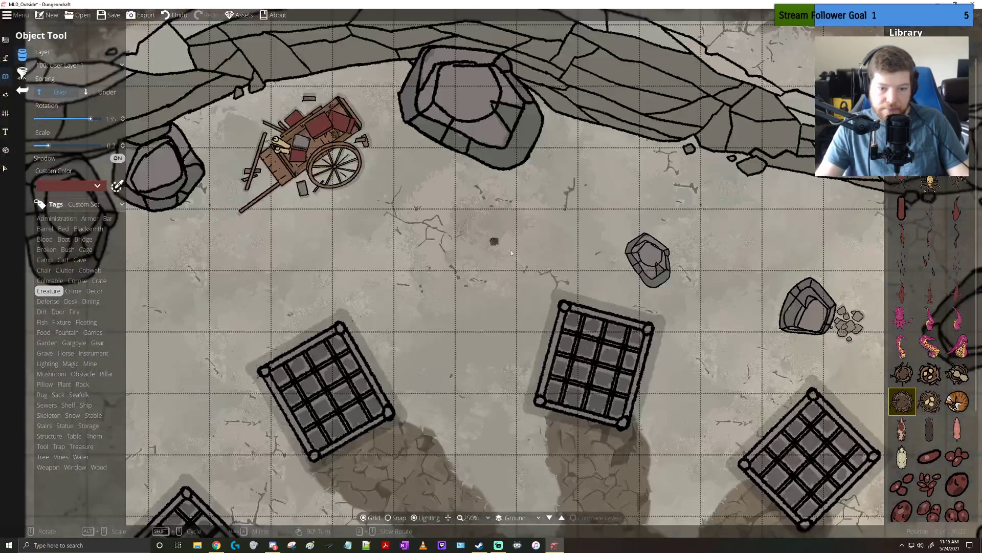
{"action": "left_click_drag", "start_coordinate": [483, 308], "coordinate": [375, 236]}
{"action": "scroll", "coordinate": [940, 354], "scroll_direction": "down", "scroll_amount": 3}
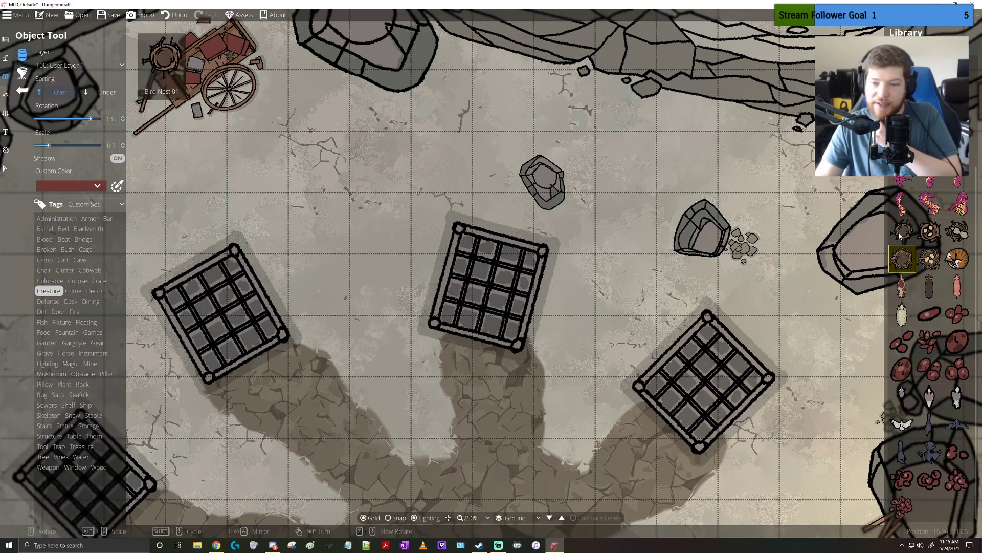
{"action": "left_click", "coordinate": [56, 302]}
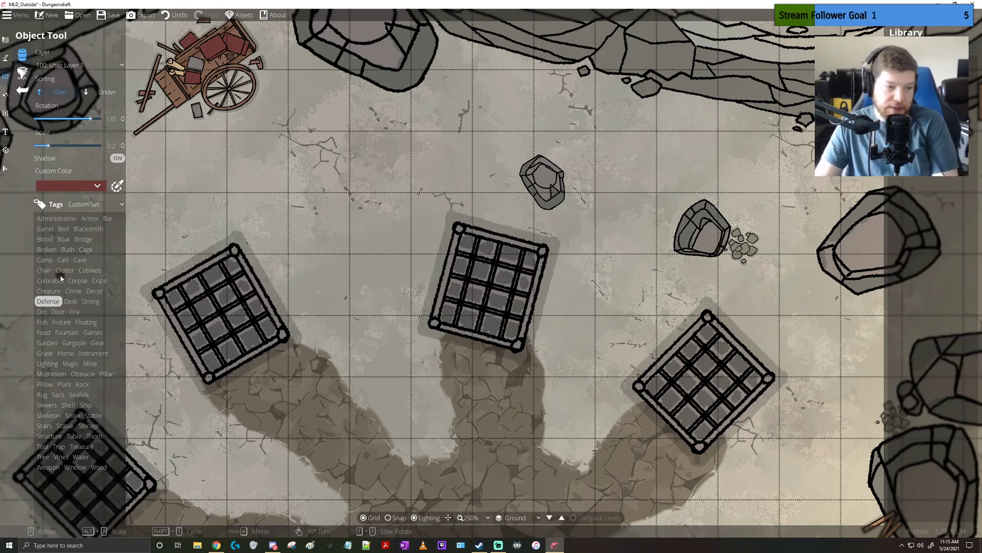
{"action": "left_click", "coordinate": [82, 281]}
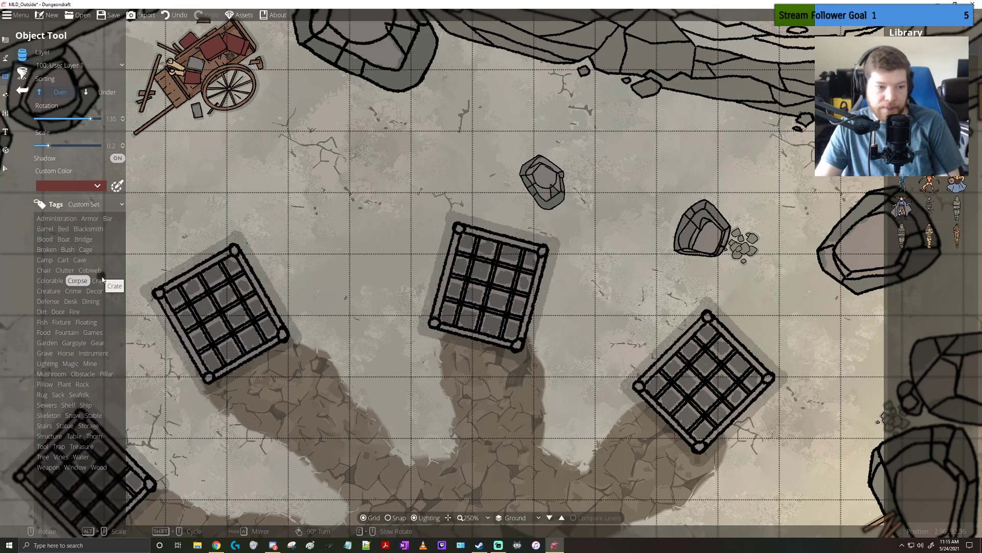
{"action": "left_click", "coordinate": [99, 281]}
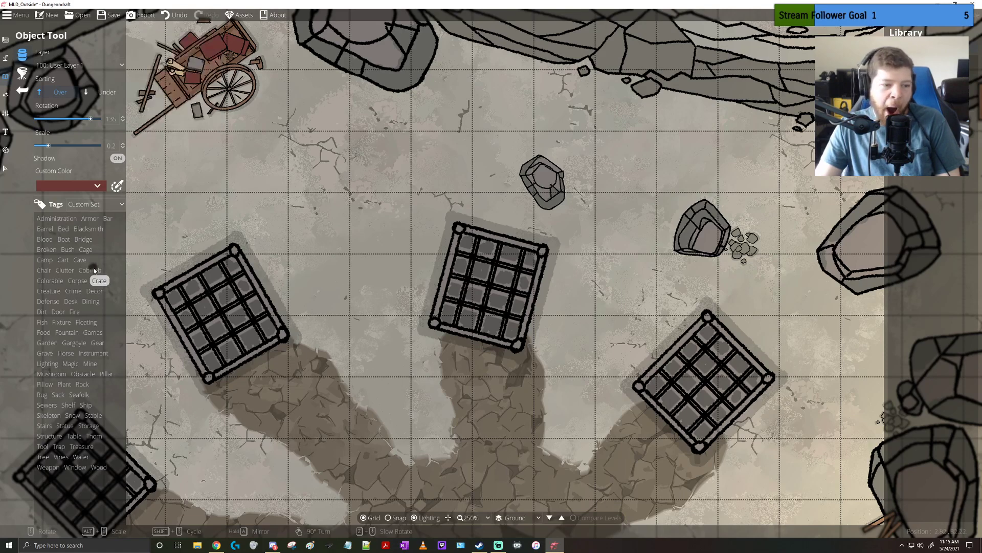
{"action": "left_click", "coordinate": [71, 272]}
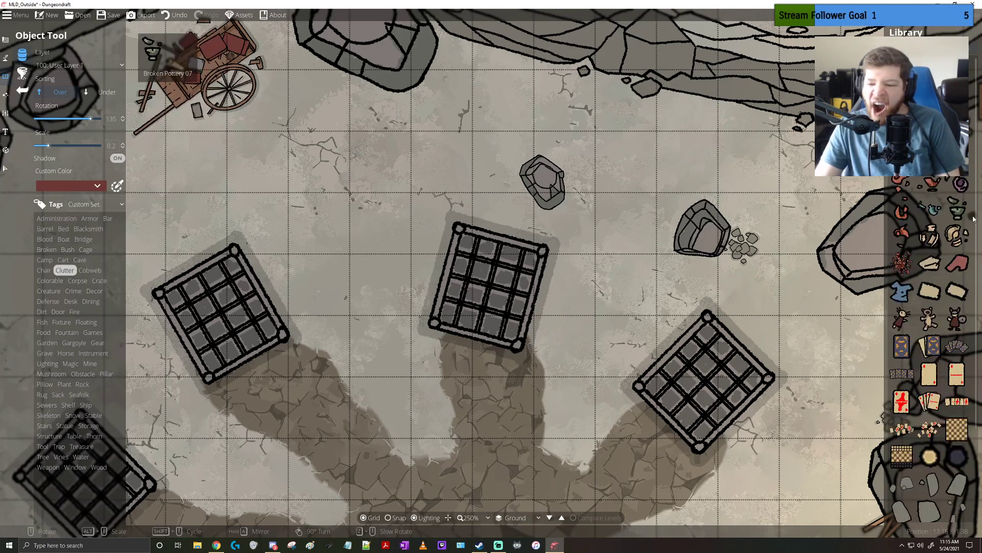
{"action": "scroll", "coordinate": [925, 239], "scroll_direction": "down", "scroll_amount": 1}
{"action": "scroll", "coordinate": [925, 239], "scroll_direction": "down", "scroll_amount": 1}
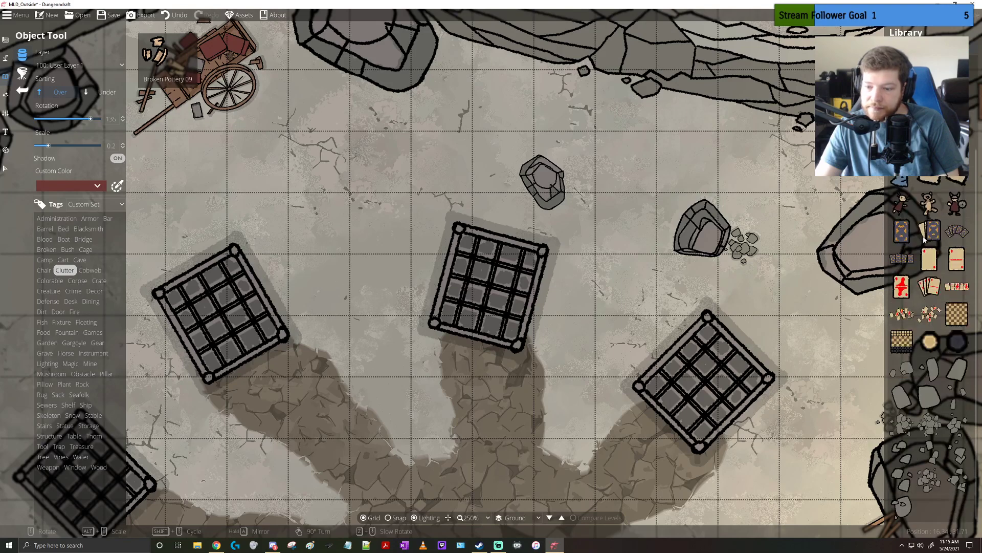
{"action": "left_click", "coordinate": [957, 345]}
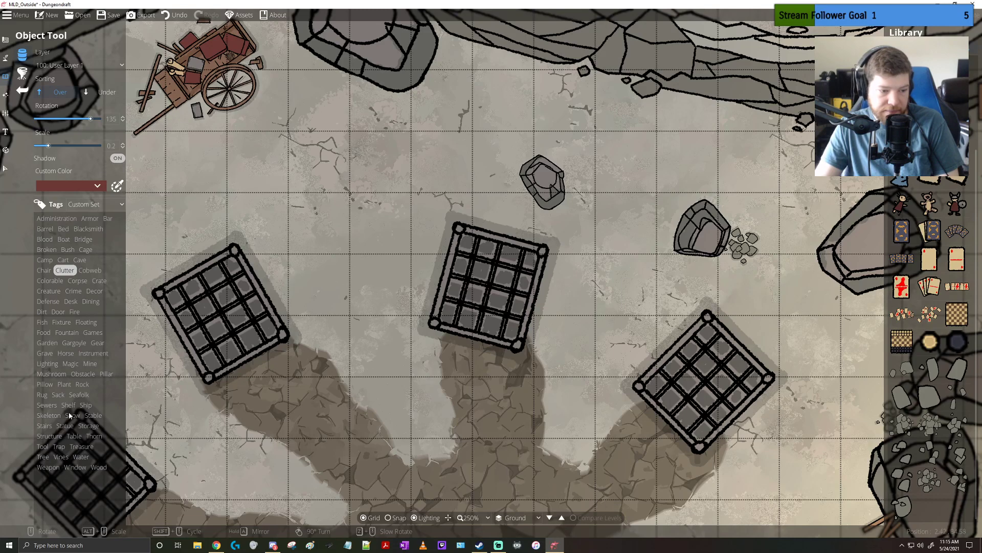
{"action": "left_click", "coordinate": [86, 374]}
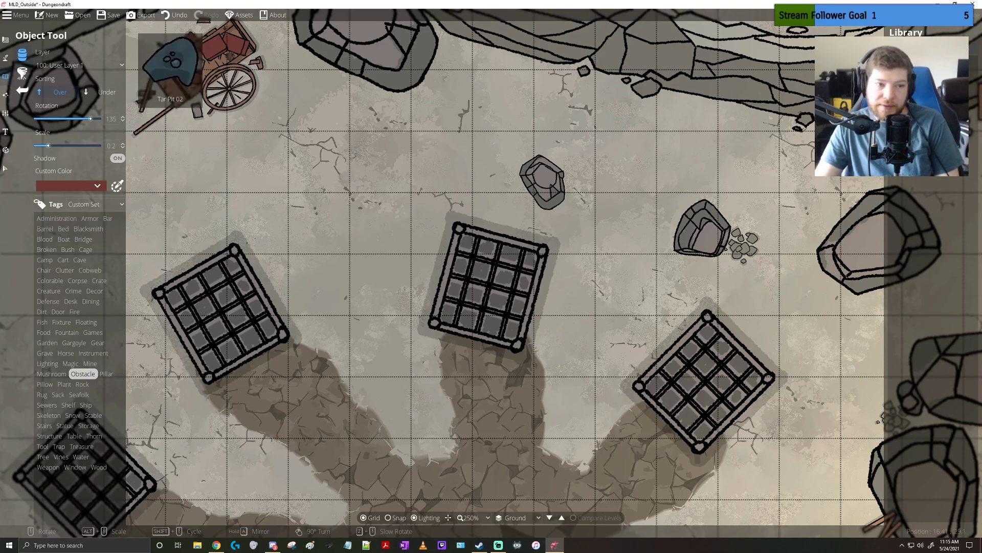
{"action": "left_click", "coordinate": [50, 352]}
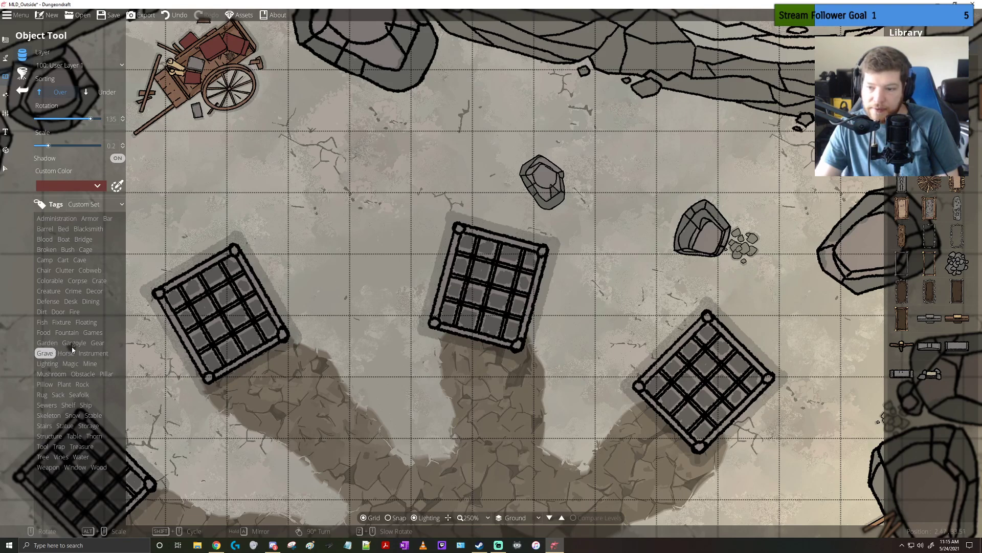
Place a Funeral Pyre 01 at scale 0.7 in the middle of the paved area where the cage paths meet
{"action": "mouse_move", "coordinate": [931, 179]}
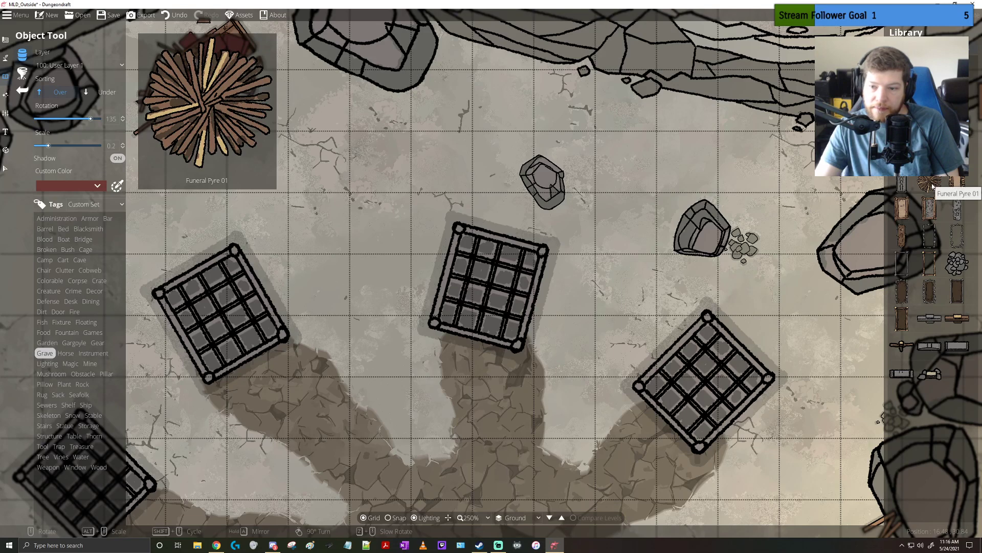
{"action": "left_click", "coordinate": [75, 312]}
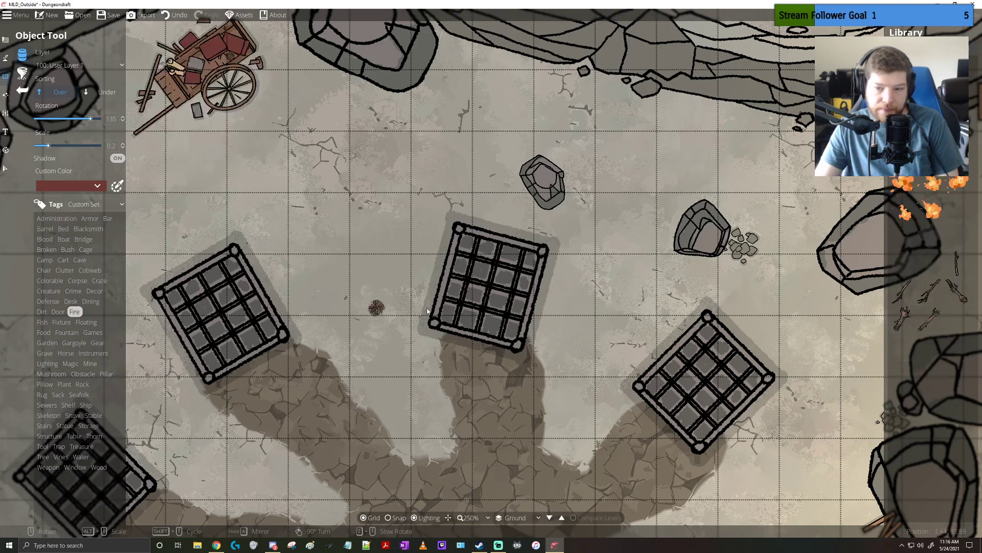
{"action": "left_click_drag", "start_coordinate": [476, 469], "coordinate": [519, 285]}
{"action": "scroll", "coordinate": [508, 395], "scroll_direction": "down", "scroll_amount": 1}
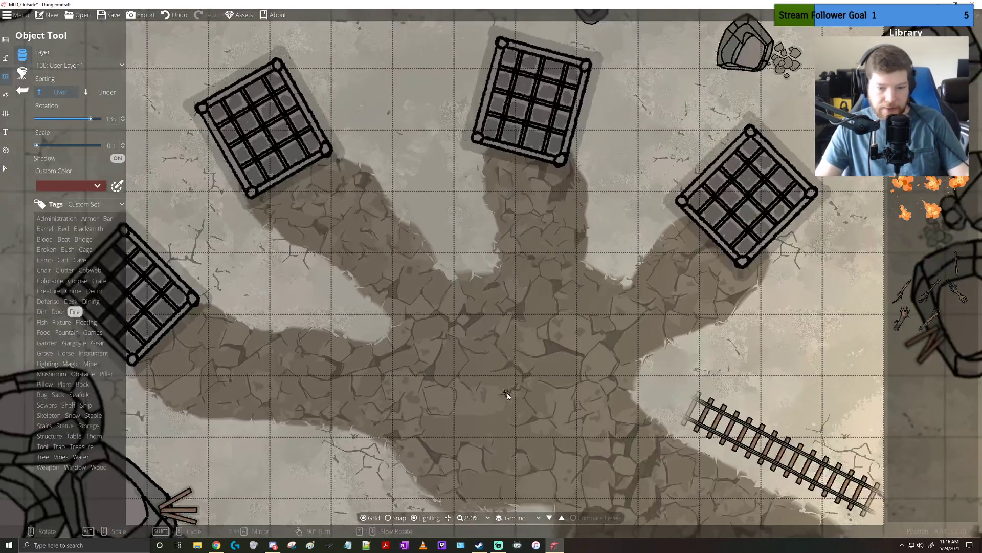
{"action": "scroll", "coordinate": [507, 395], "scroll_direction": "up", "scroll_amount": 6}
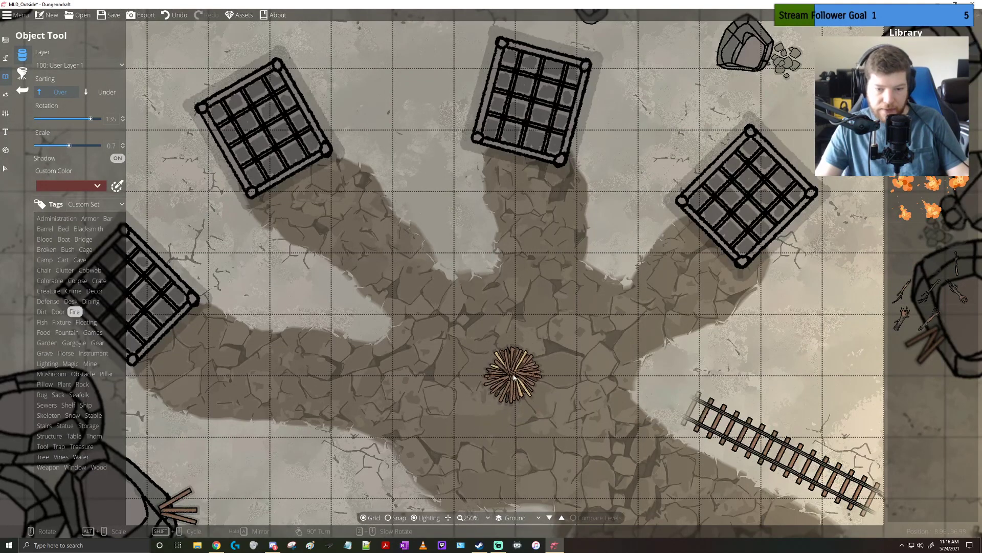
{"action": "scroll", "coordinate": [514, 377], "scroll_direction": "down", "scroll_amount": 1}
{"action": "scroll", "coordinate": [514, 379], "scroll_direction": "up", "scroll_amount": 1}
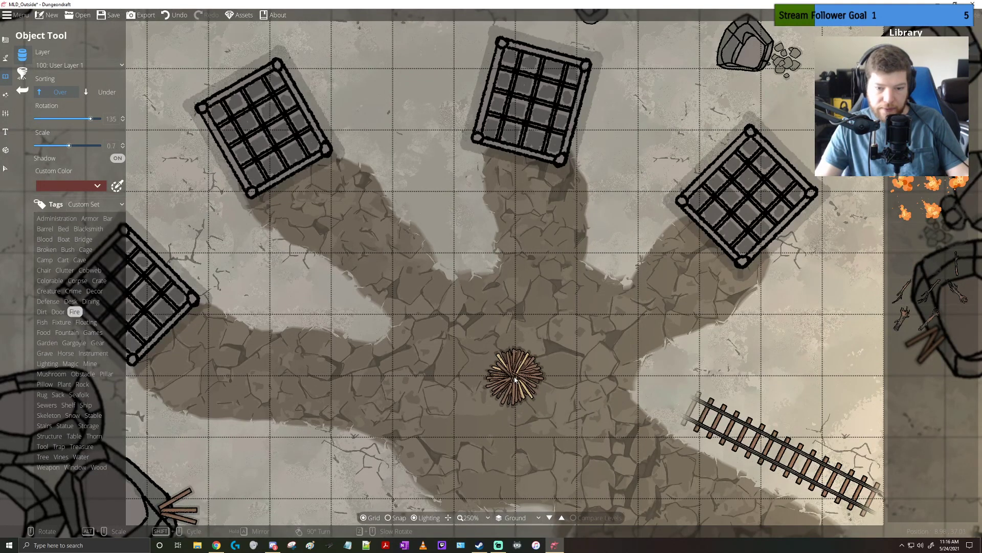
{"action": "left_click", "coordinate": [514, 378]}
Set up the Scatter Tool with all the flame objects from the Fire set
{"action": "left_click", "coordinate": [907, 185]}
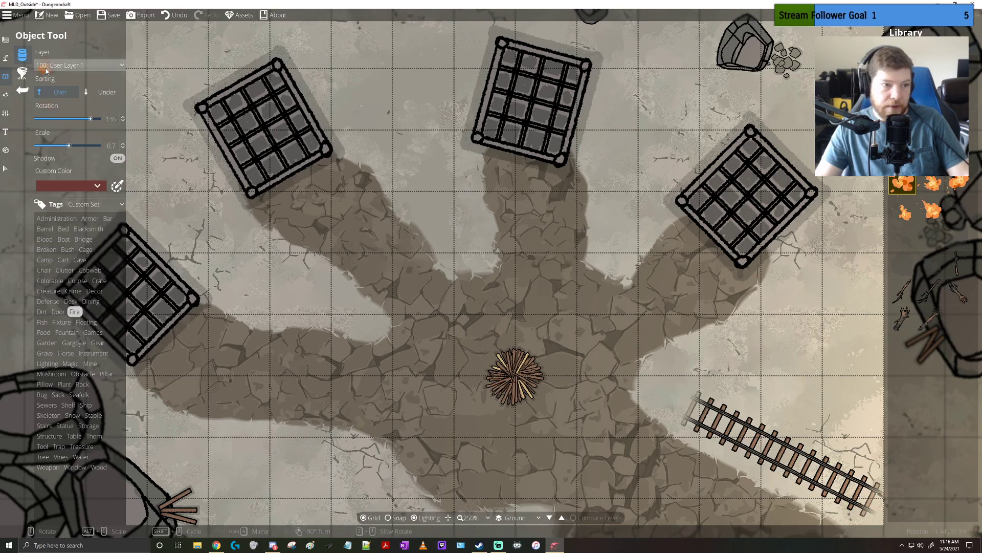
{"action": "left_click", "coordinate": [5, 95]}
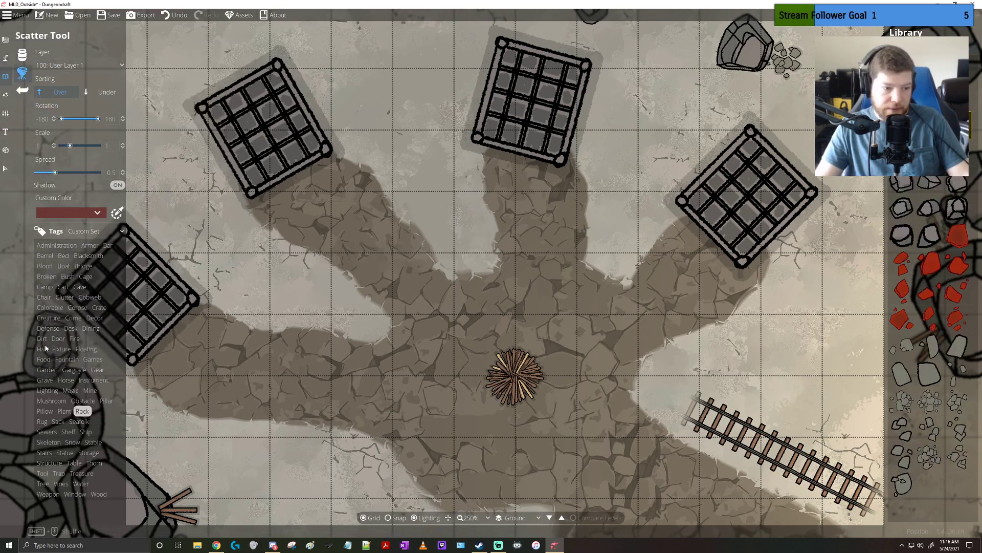
{"action": "left_click", "coordinate": [74, 338]}
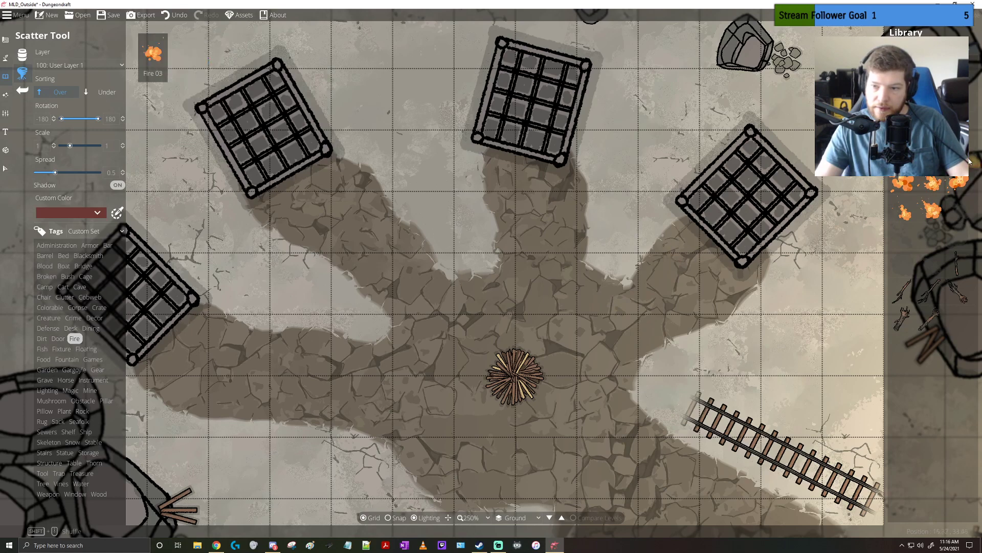
{"action": "left_click_drag", "start_coordinate": [904, 153], "coordinate": [932, 209]}
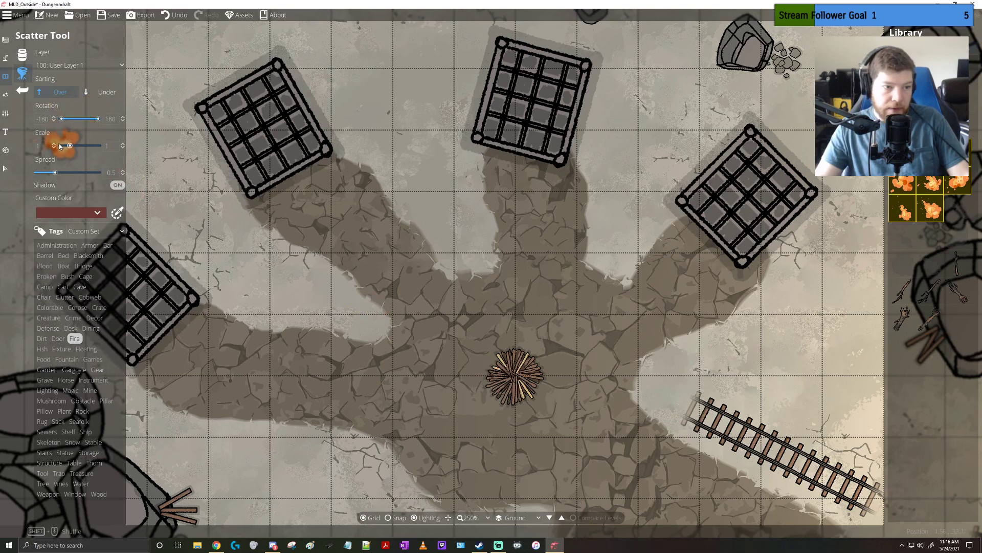
Set the scatter scale to 0.42, undo the stray flames beside the pyre and scatter flames onto the funeral pyre
{"action": "left_click_drag", "start_coordinate": [70, 145], "coordinate": [69, 147]}
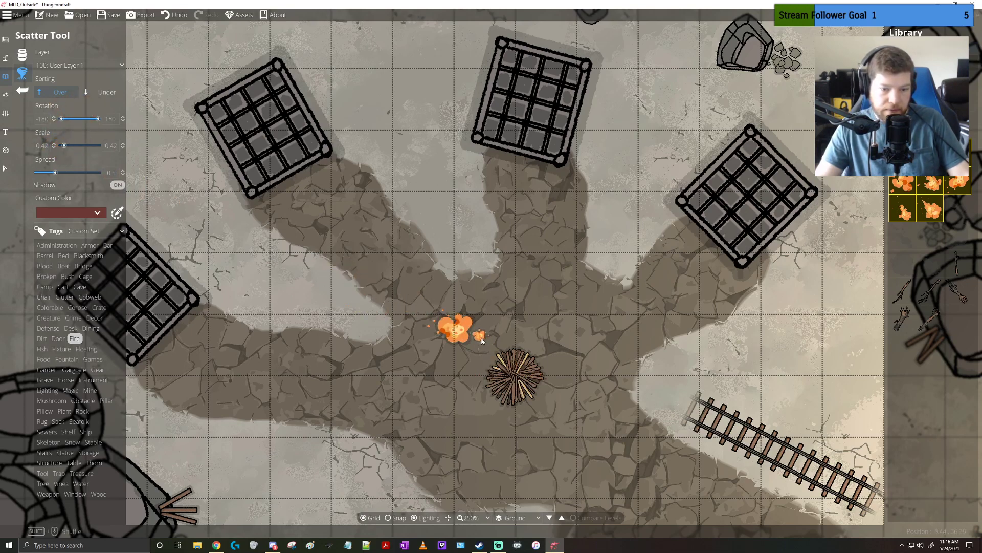
{"action": "key", "text": "ctrl+z"}
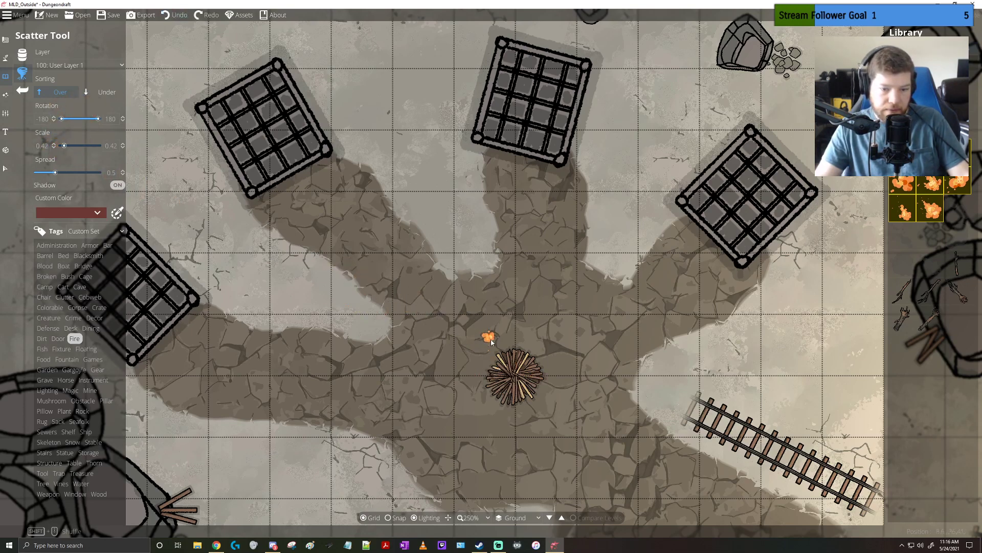
{"action": "left_click", "coordinate": [511, 373]}
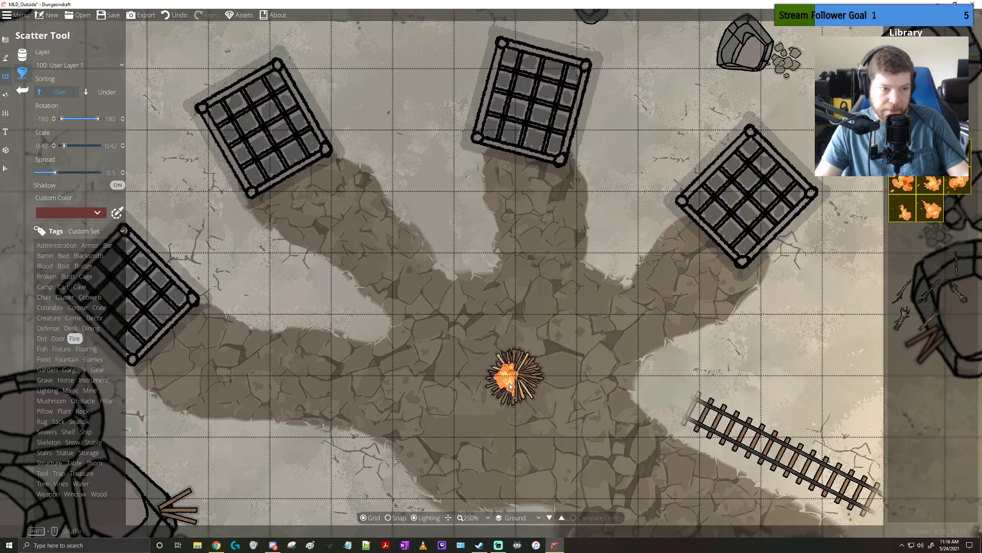
Try scattering more flames on the funeral pyre and undo all the scattered flames on it
{"action": "scroll", "coordinate": [517, 366], "scroll_direction": "up", "scroll_amount": 5}
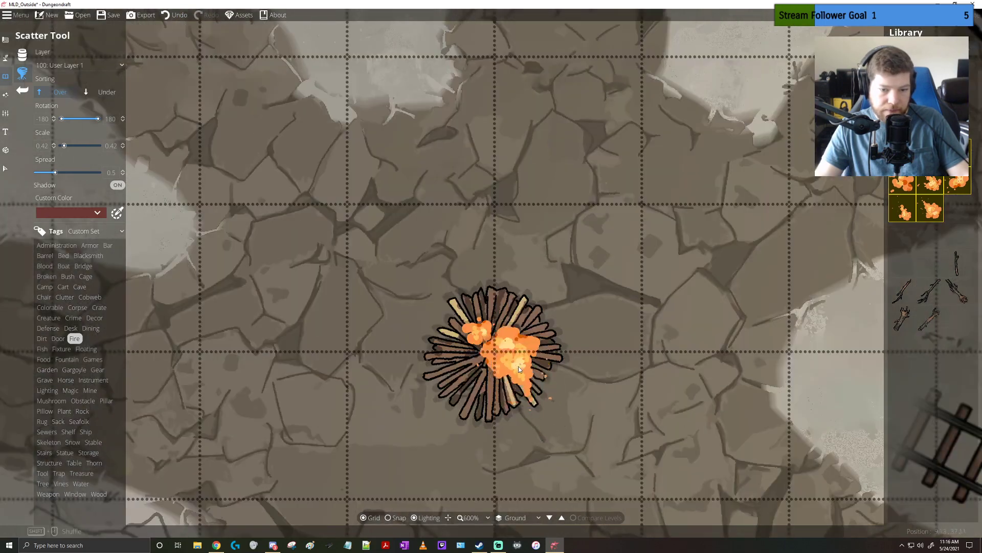
{"action": "mouse_move", "coordinate": [512, 344]}
{"action": "left_mouse_down"}
{"action": "mouse_move", "coordinate": [473, 375]}
{"action": "mouse_move", "coordinate": [487, 386]}
{"action": "mouse_move", "coordinate": [503, 384]}
{"action": "mouse_move", "coordinate": [467, 349]}
{"action": "mouse_move", "coordinate": [479, 389]}
{"action": "mouse_move", "coordinate": [451, 358]}
{"action": "mouse_move", "coordinate": [488, 344]}
{"action": "mouse_move", "coordinate": [525, 362]}
{"action": "left_mouse_up"}
{"action": "key", "text": "ctrl+z"}
{"action": "key", "text": "ctrl+z"}
{"action": "key", "text": "ctrl+z"}
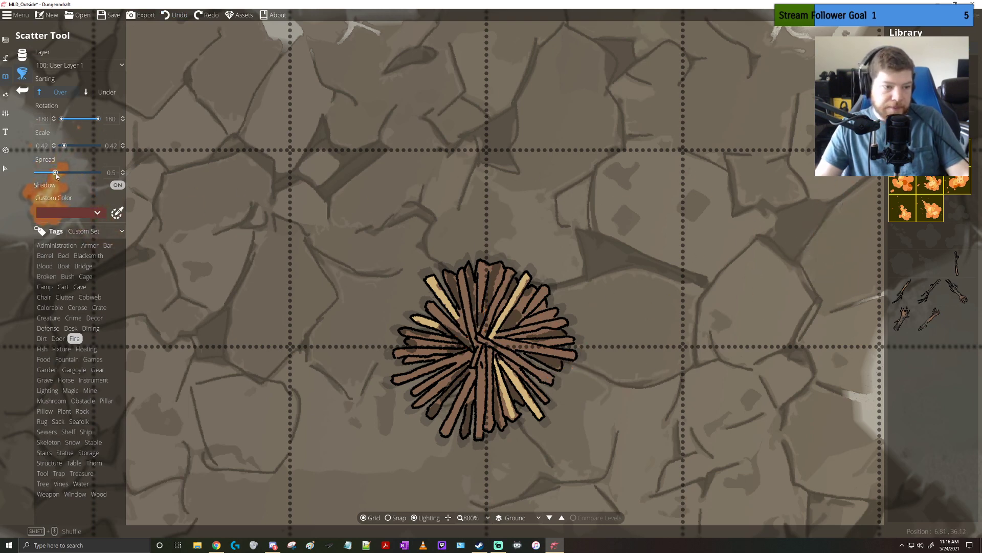
Place single flames one by one at scale 0.7 over the upper and middle part of the funeral pyre
{"action": "left_click", "coordinate": [22, 55]}
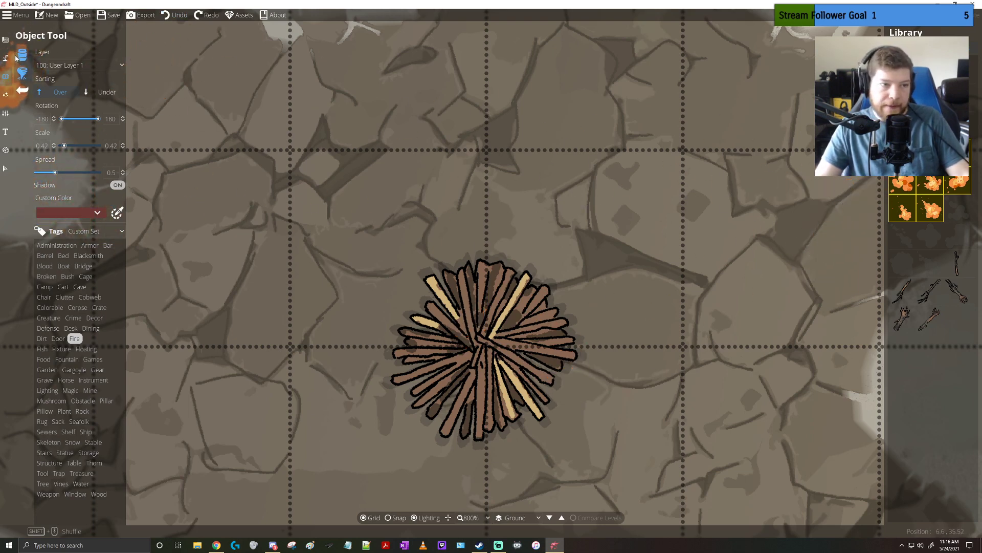
{"action": "left_click", "coordinate": [488, 344]}
{"action": "scroll", "coordinate": [487, 314], "scroll_direction": "up", "scroll_amount": 1}
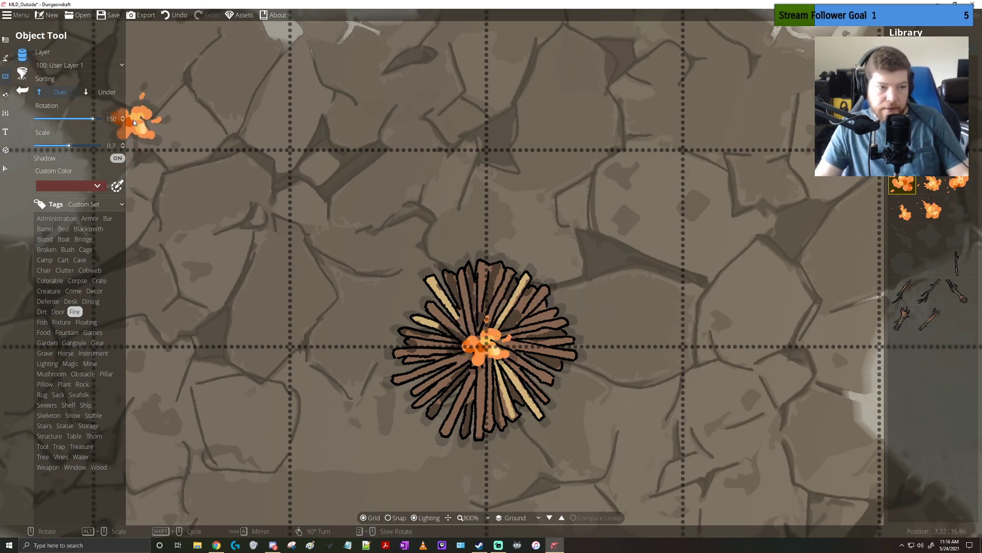
{"action": "key", "text": "ctrl+z"}
{"action": "left_click", "coordinate": [105, 95]}
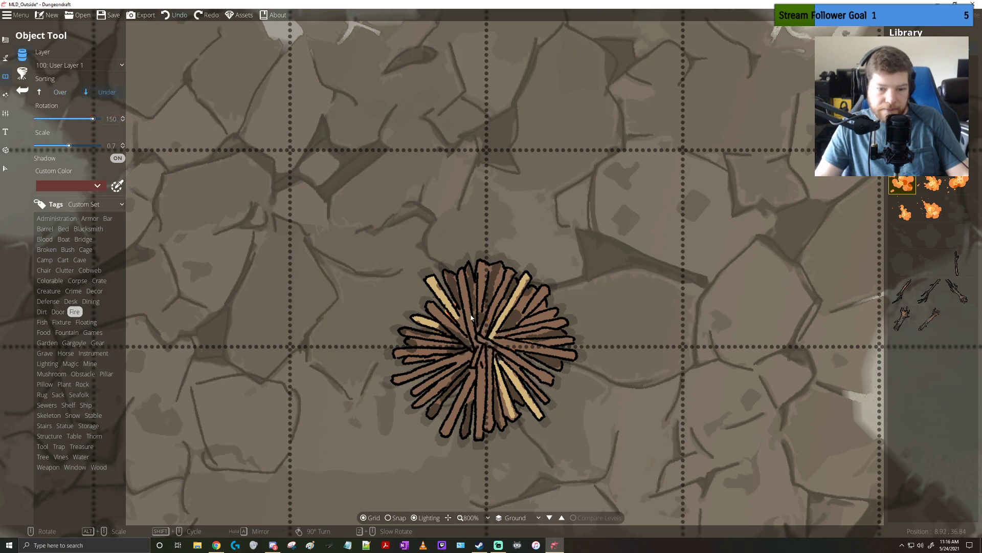
{"action": "left_click", "coordinate": [66, 93]}
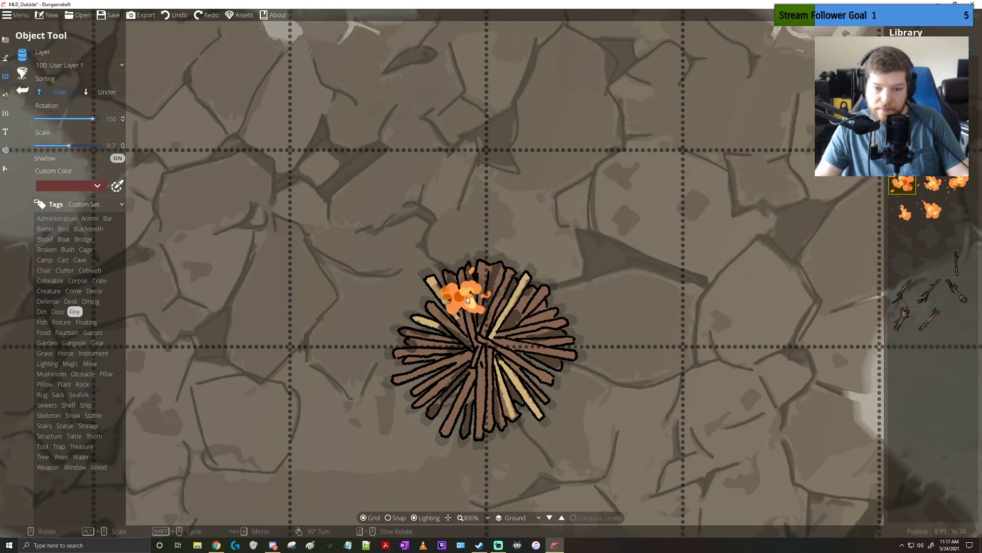
{"action": "left_click", "coordinate": [483, 308]}
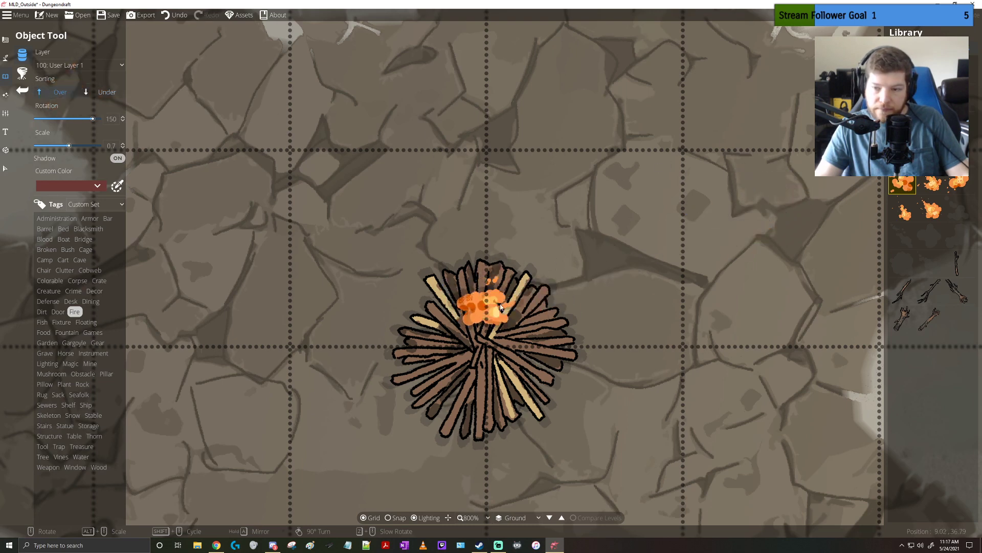
{"action": "scroll", "coordinate": [489, 351], "scroll_direction": "down", "scroll_amount": 2}
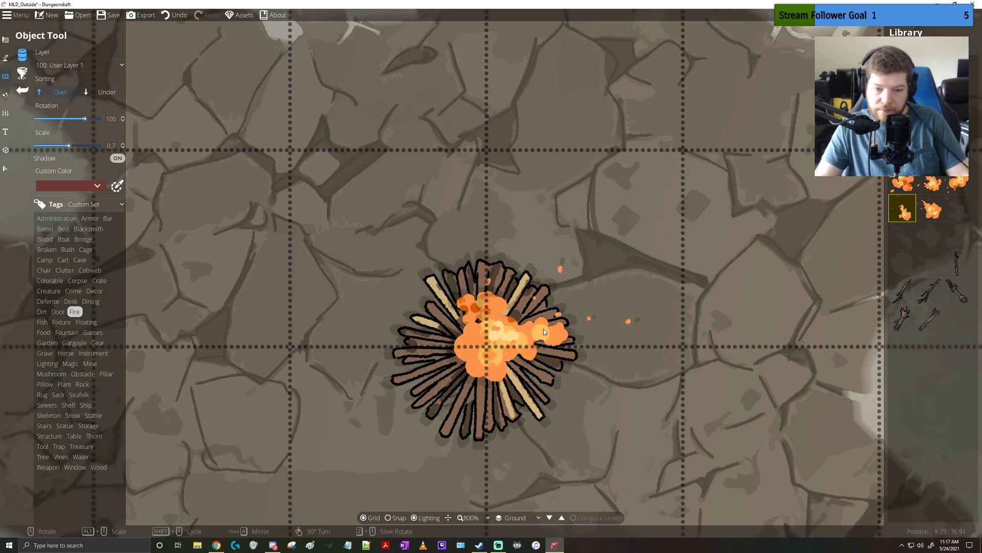
Place Fire 05 at rotation 15 and scale 0.7 on the pyre's lower-left part and another flame on its lower edge
{"action": "left_click", "coordinate": [952, 188]}
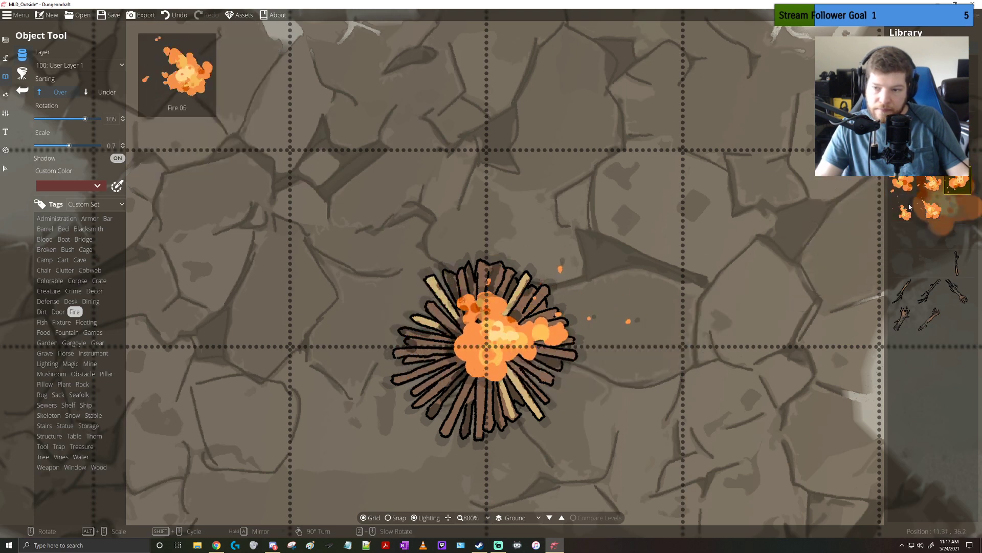
{"action": "scroll", "coordinate": [441, 351], "scroll_direction": "down", "scroll_amount": 6}
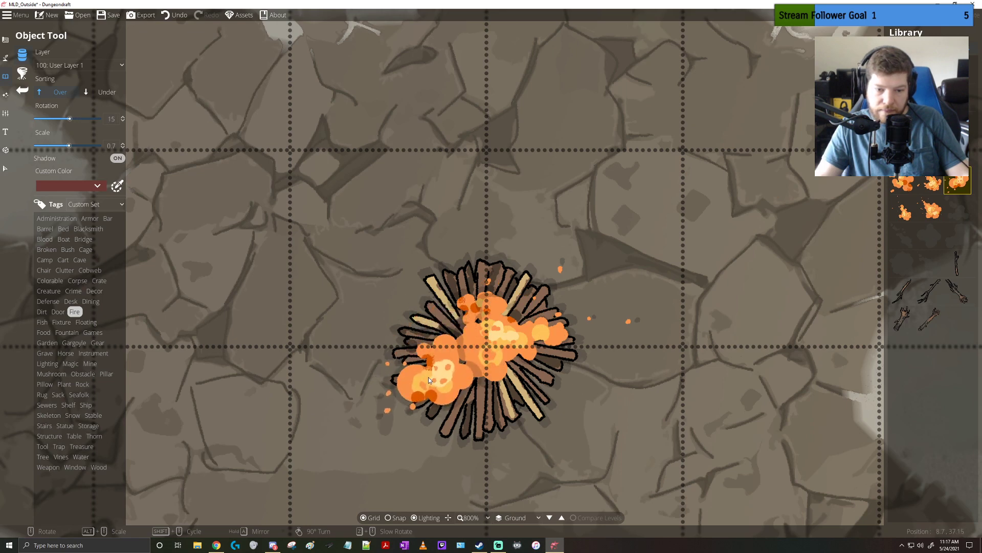
{"action": "left_click", "coordinate": [428, 371]}
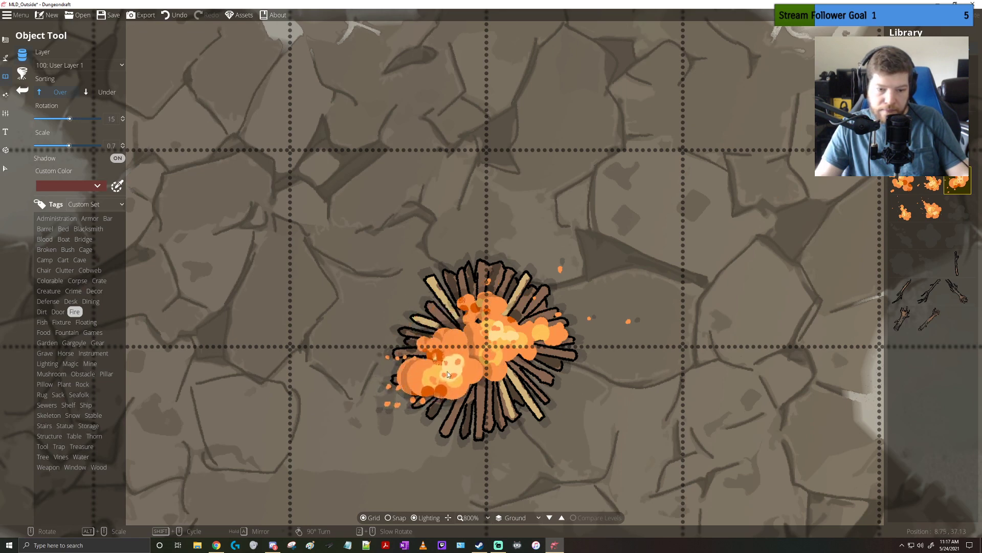
{"action": "left_click", "coordinate": [903, 207]}
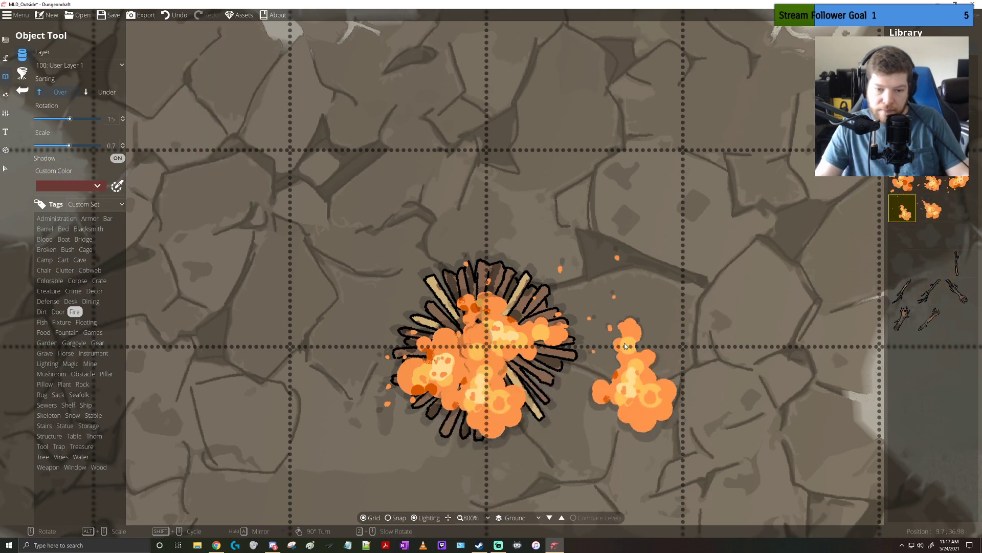
Restack the pyre's flames by bringing the lower-left flame and the central flame to the front
{"action": "left_click", "coordinate": [5, 168]}
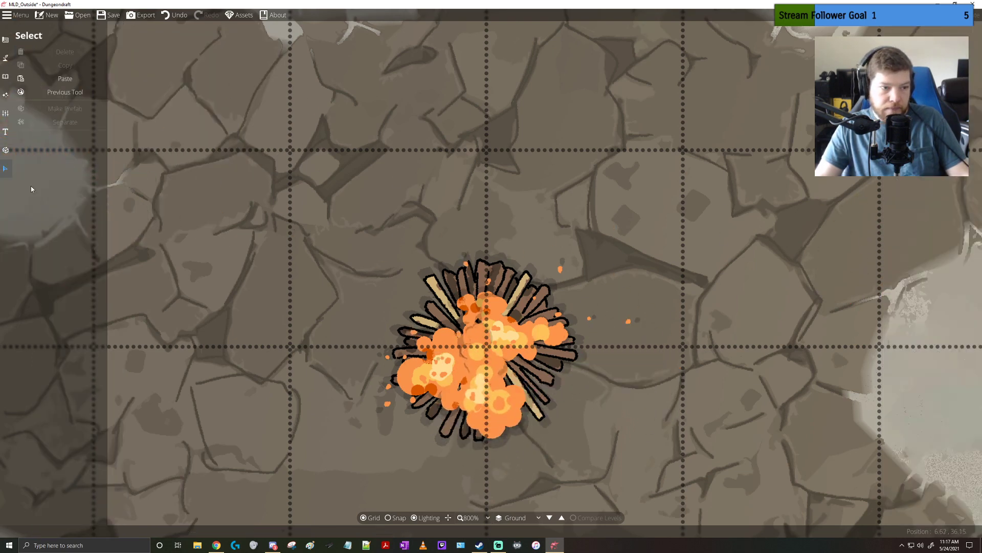
{"action": "left_click_drag", "start_coordinate": [357, 300], "coordinate": [499, 440]}
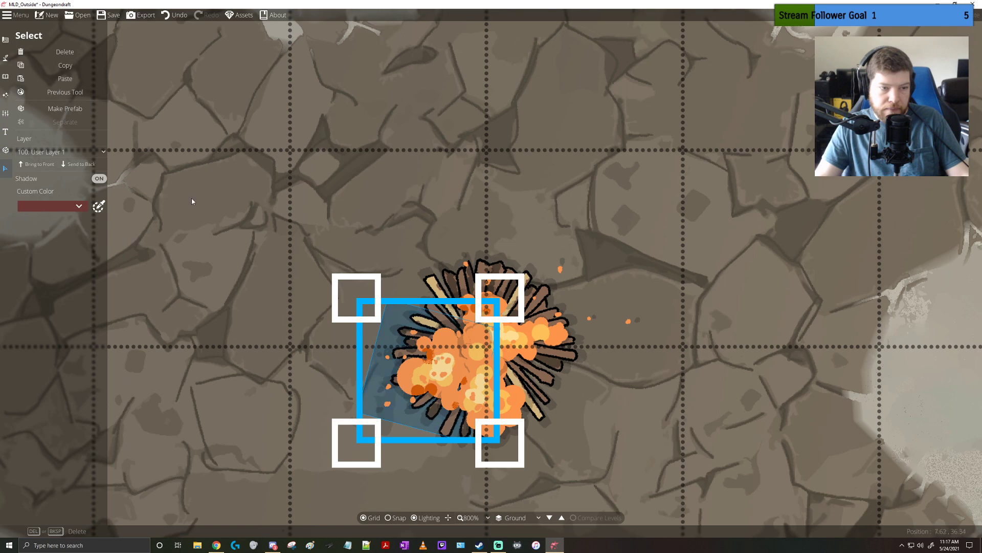
{"action": "left_click", "coordinate": [84, 165]}
{"action": "left_click", "coordinate": [45, 163]}
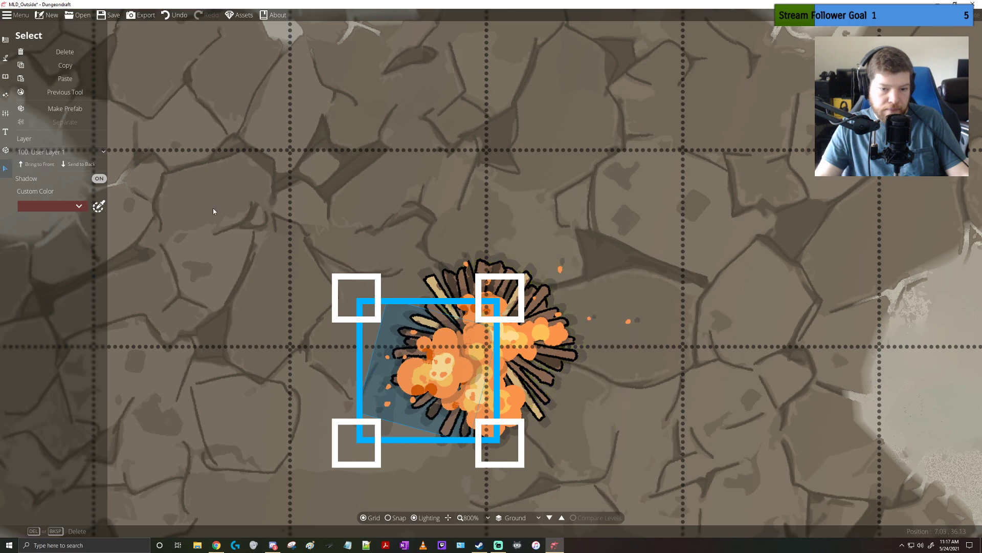
{"action": "left_click", "coordinate": [557, 331]}
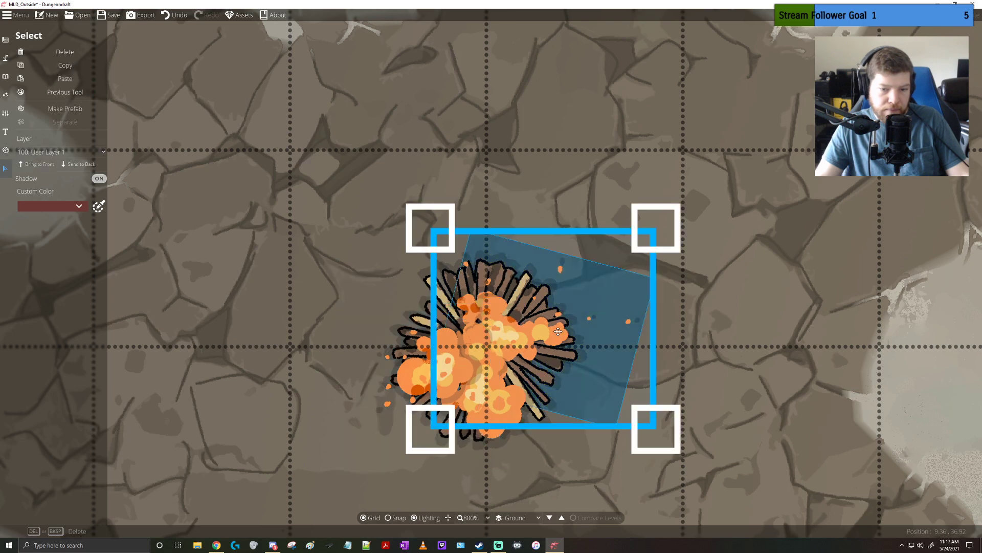
{"action": "left_click", "coordinate": [41, 165]}
{"action": "left_click", "coordinate": [763, 299]}
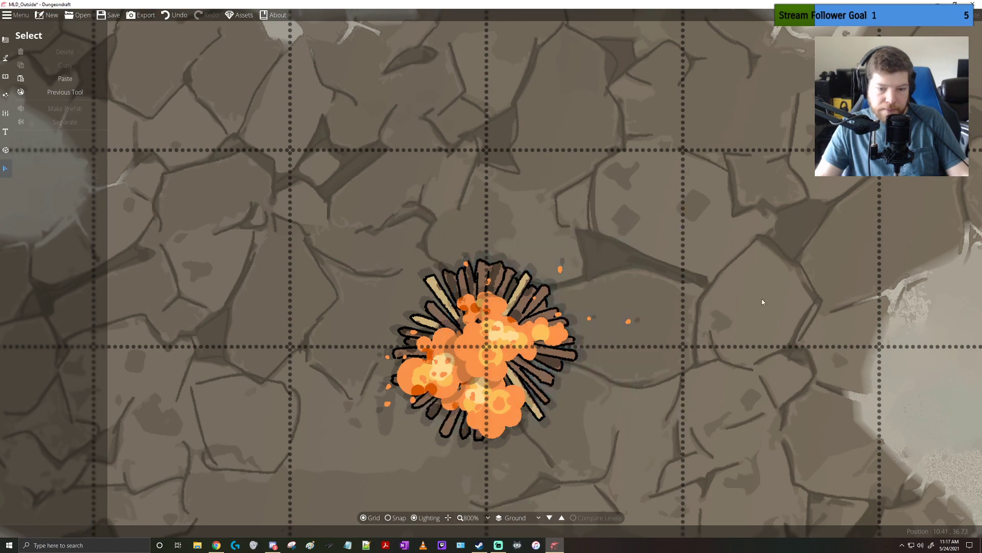
Place Ash Pile 03 at scale 0.7 beneath the funeral pyre, sorted under the existing objects
{"action": "left_click_drag", "start_coordinate": [746, 363], "coordinate": [739, 301]}
{"action": "scroll", "coordinate": [729, 299], "scroll_direction": "down", "scroll_amount": 3}
{"action": "scroll", "coordinate": [722, 297], "scroll_direction": "up", "scroll_amount": 1}
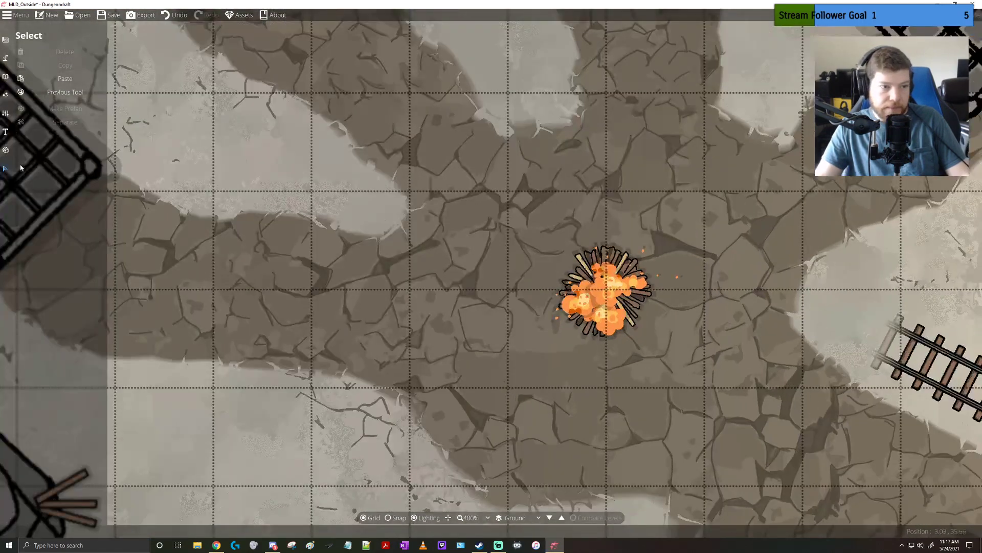
{"action": "left_click", "coordinate": [5, 76]}
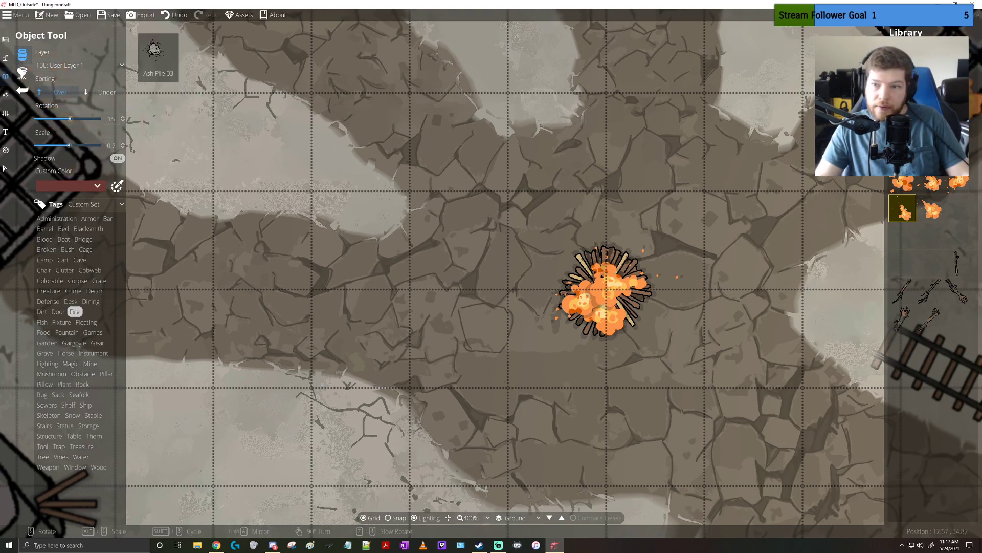
{"action": "left_click", "coordinate": [958, 70]}
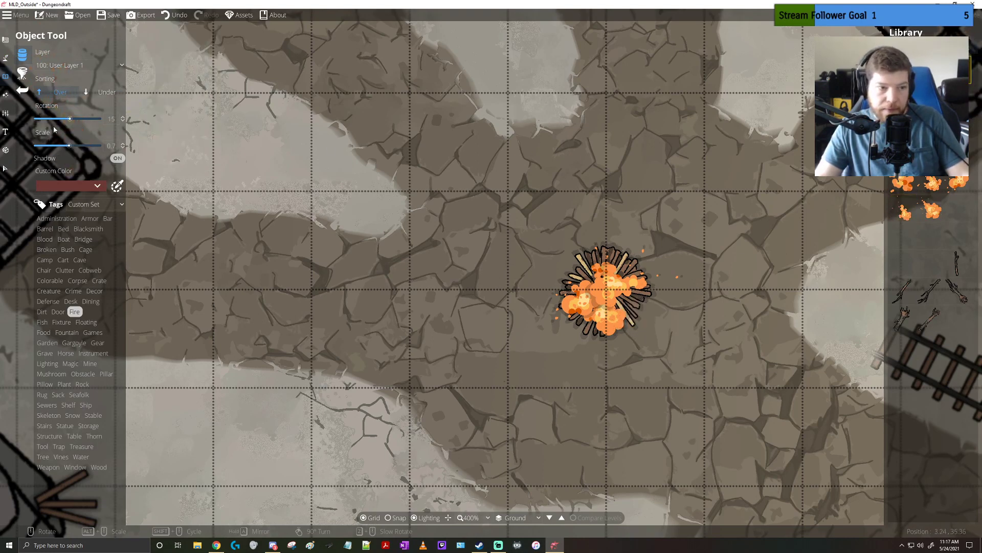
{"action": "left_click", "coordinate": [107, 92]}
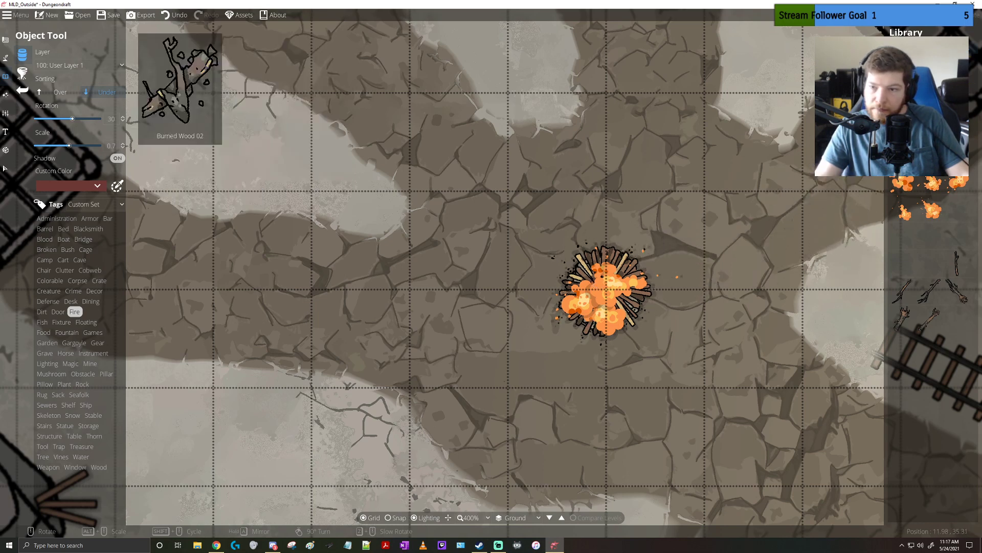
Add another ash pile at scale 0.8 under the lower edge of the funeral pyre
{"action": "scroll", "coordinate": [648, 251], "scroll_direction": "down", "scroll_amount": 5, "text": "alt"}
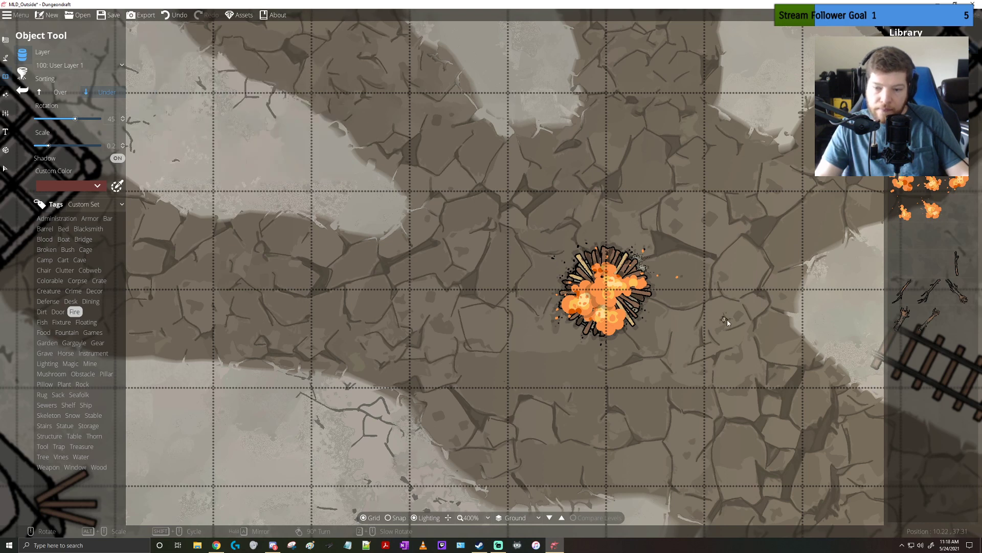
{"action": "scroll", "coordinate": [742, 328], "scroll_direction": "up", "scroll_amount": 2, "text": "alt"}
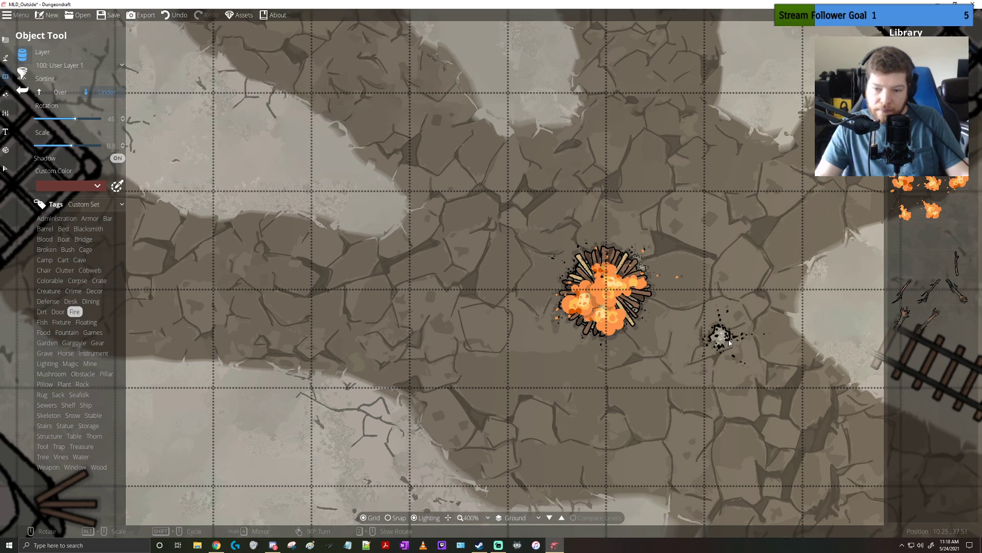
{"action": "scroll", "coordinate": [729, 342], "scroll_direction": "down", "scroll_amount": 13}
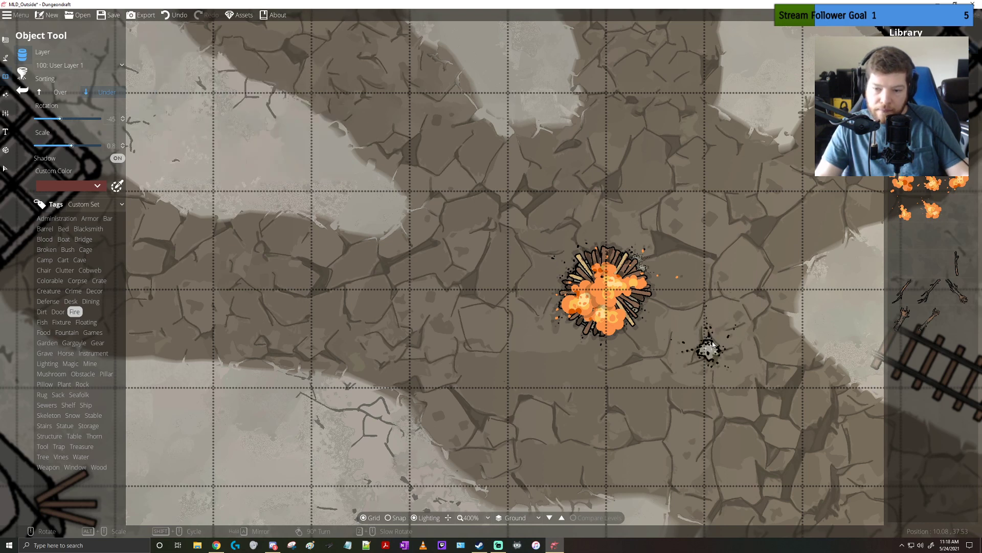
{"action": "left_click", "coordinate": [613, 325]}
{"action": "left_click_drag", "start_coordinate": [757, 323], "coordinate": [622, 345]}
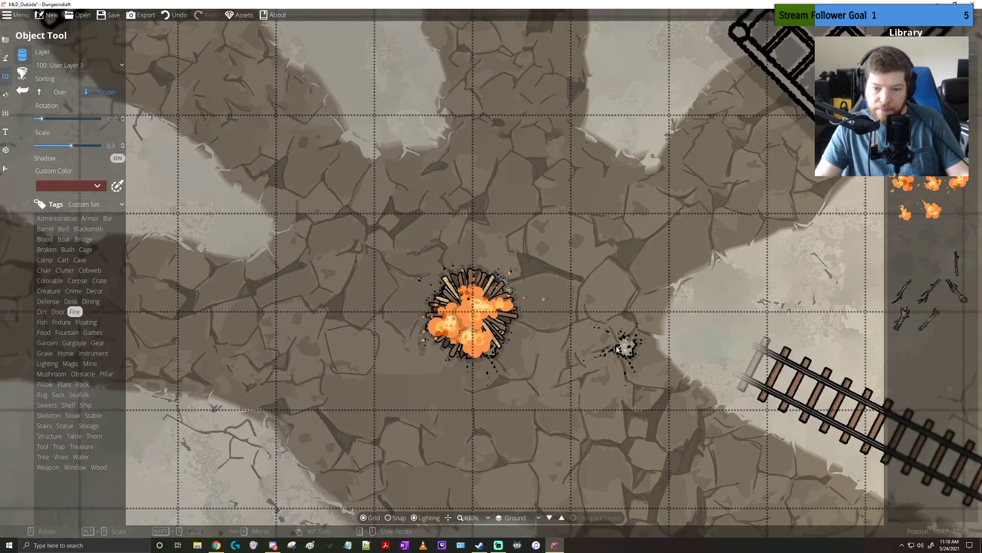
{"action": "scroll", "coordinate": [621, 351], "scroll_direction": "up", "scroll_amount": 4}
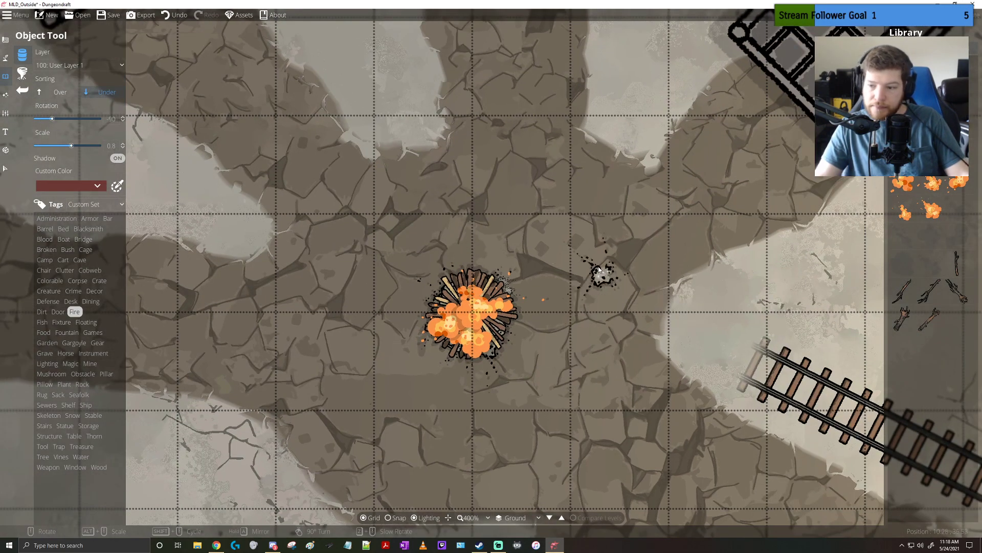
{"action": "left_click", "coordinate": [64, 250]}
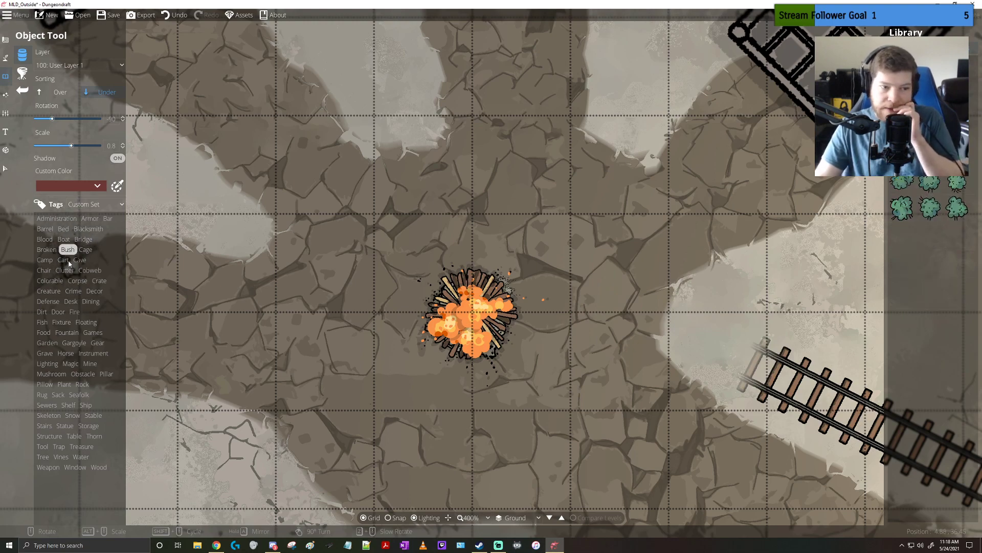
{"action": "left_click", "coordinate": [64, 260]}
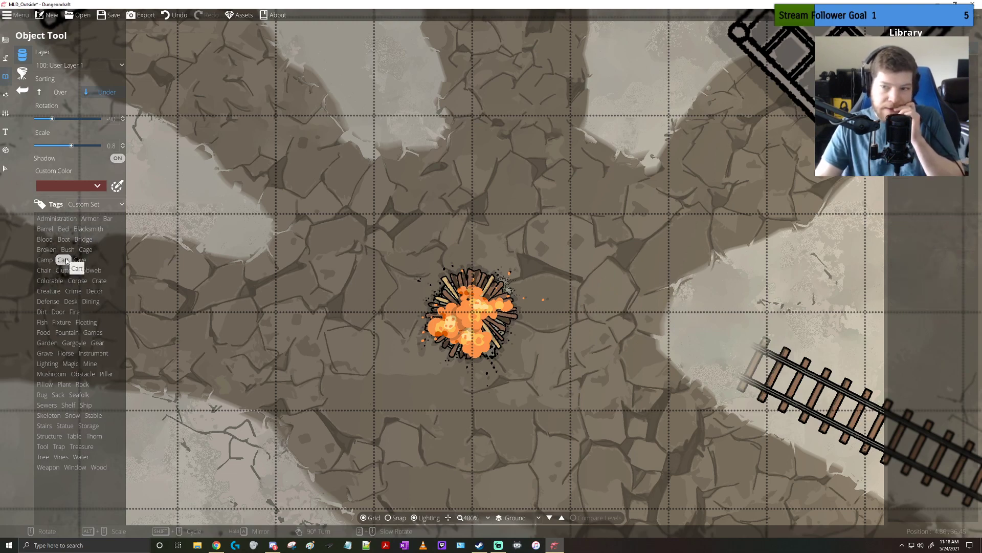
{"action": "left_click", "coordinate": [44, 261]}
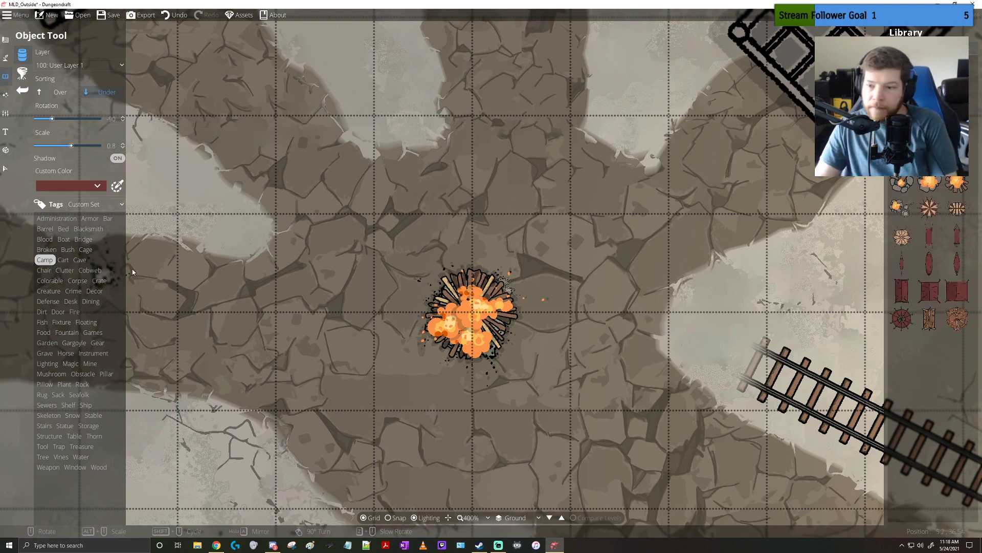
{"action": "left_click", "coordinate": [939, 149]}
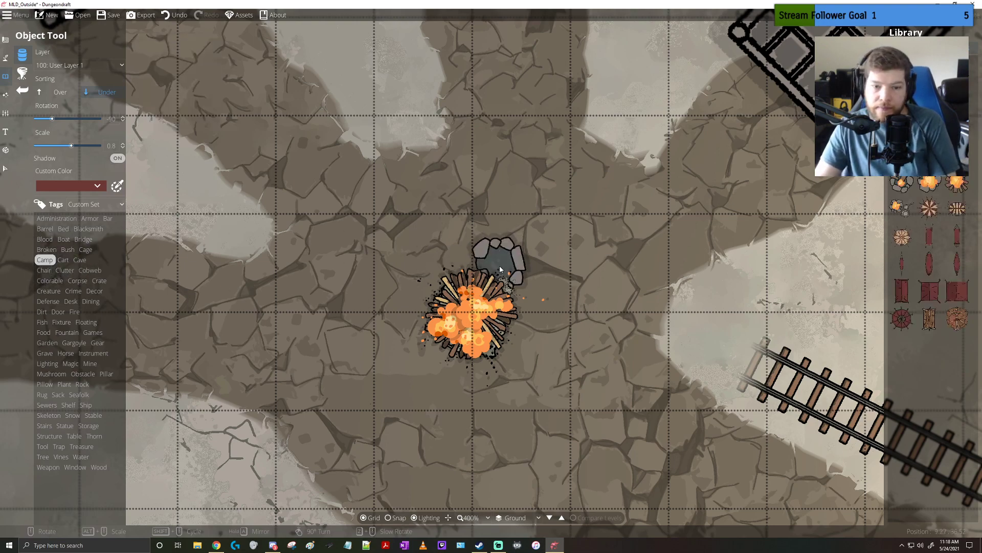
{"action": "scroll", "coordinate": [484, 309], "scroll_direction": "up", "scroll_amount": 10, "text": "alt"}
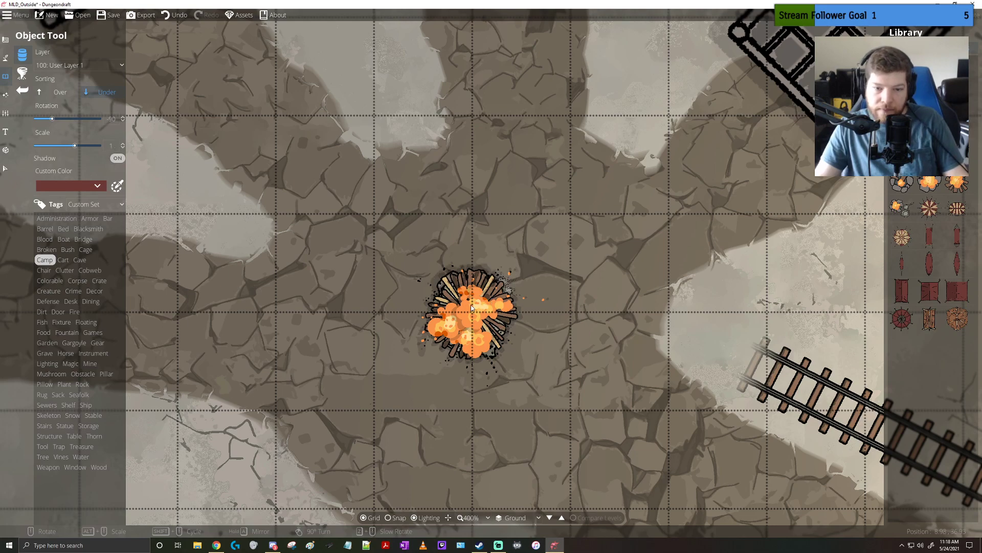
{"action": "scroll", "coordinate": [474, 321], "scroll_direction": "down", "scroll_amount": 9, "text": "alt"}
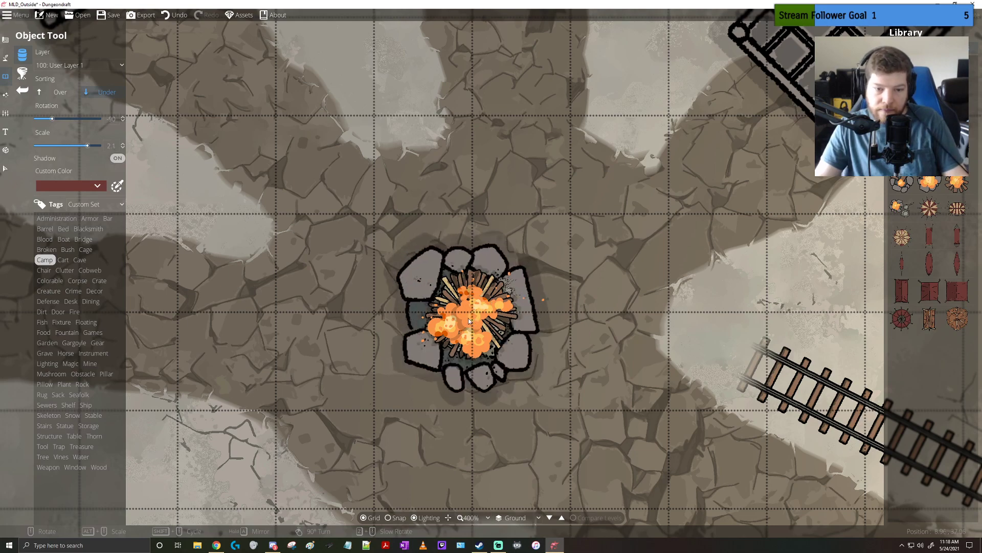
{"action": "scroll", "coordinate": [602, 300], "scroll_direction": "down", "scroll_amount": 2, "text": "alt"}
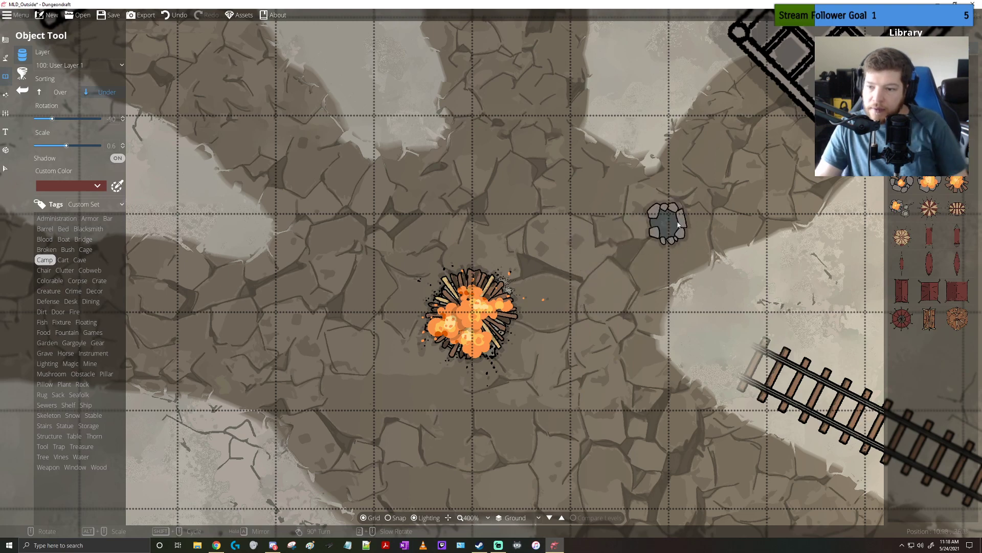
{"action": "mouse_move", "coordinate": [931, 211]}
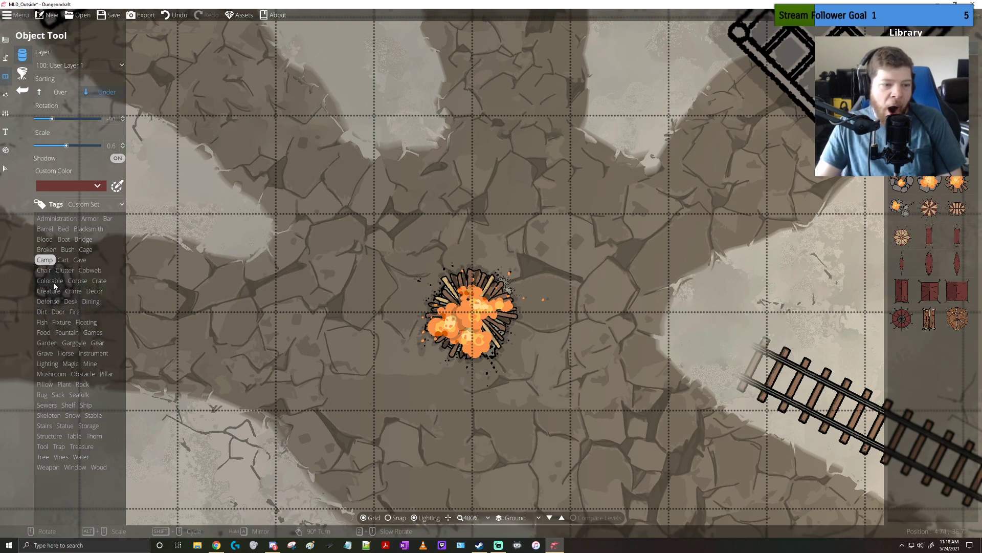
Place a cobweb at rotation -150 and scale 0.6 in the gap between the two boulders left of the bridge, sorted over the existing objects
{"action": "left_click", "coordinate": [97, 270]}
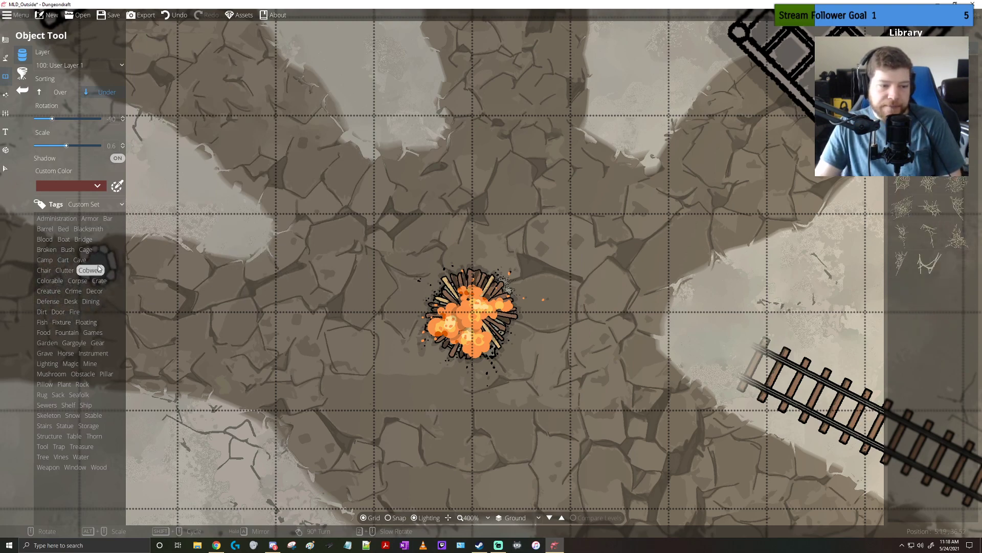
{"action": "left_click_drag", "start_coordinate": [616, 163], "coordinate": [333, 366]}
{"action": "left_click_drag", "start_coordinate": [579, 185], "coordinate": [385, 310]}
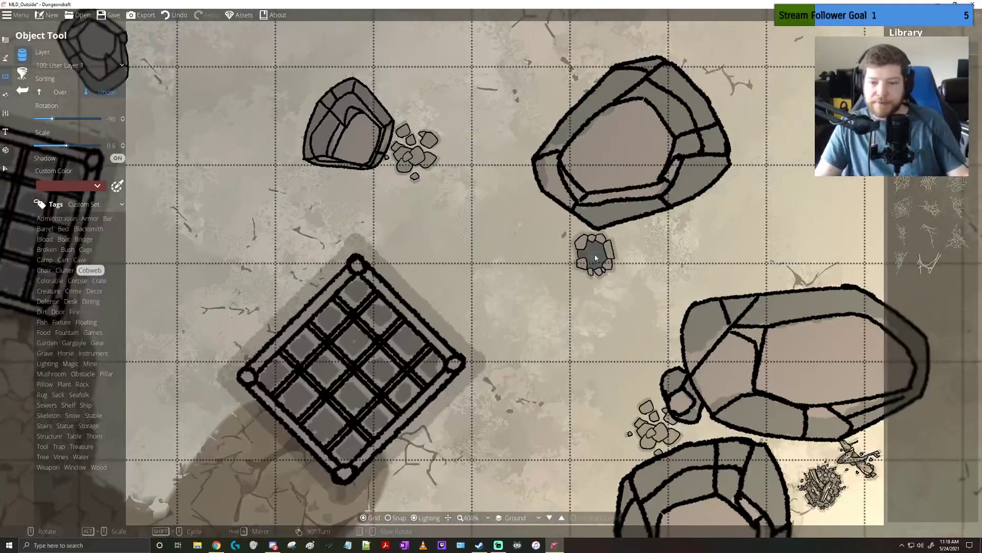
{"action": "scroll", "coordinate": [626, 246], "scroll_direction": "down", "scroll_amount": 3}
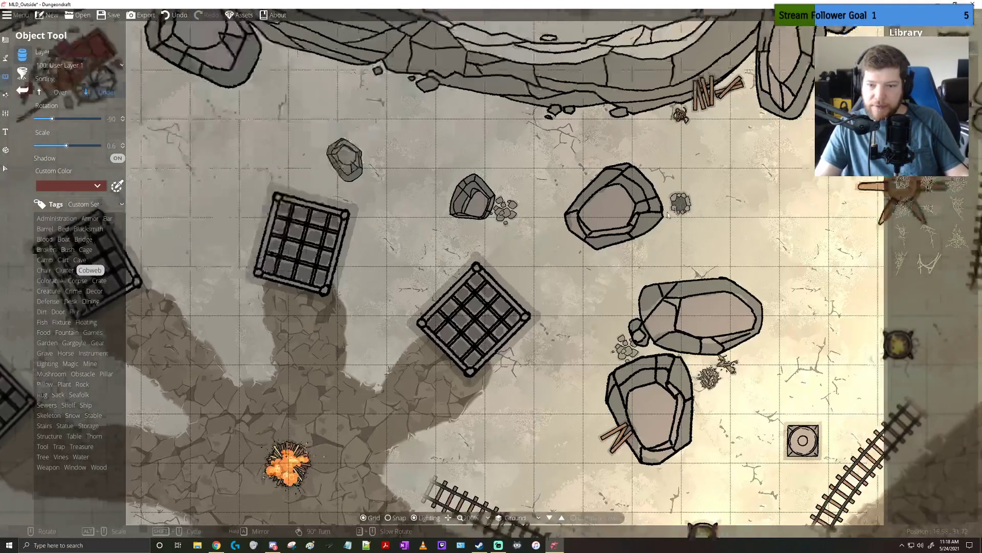
{"action": "left_click_drag", "start_coordinate": [668, 215], "coordinate": [452, 341]}
{"action": "left_click", "coordinate": [930, 264]}
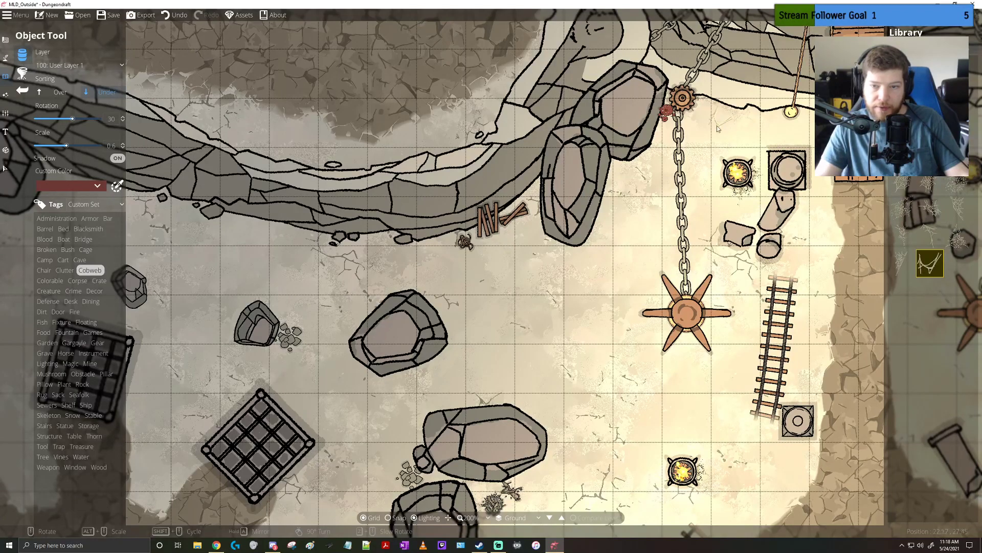
{"action": "left_click_drag", "start_coordinate": [717, 129], "coordinate": [505, 320]}
{"action": "scroll", "coordinate": [492, 266], "scroll_direction": "down", "scroll_amount": 3}
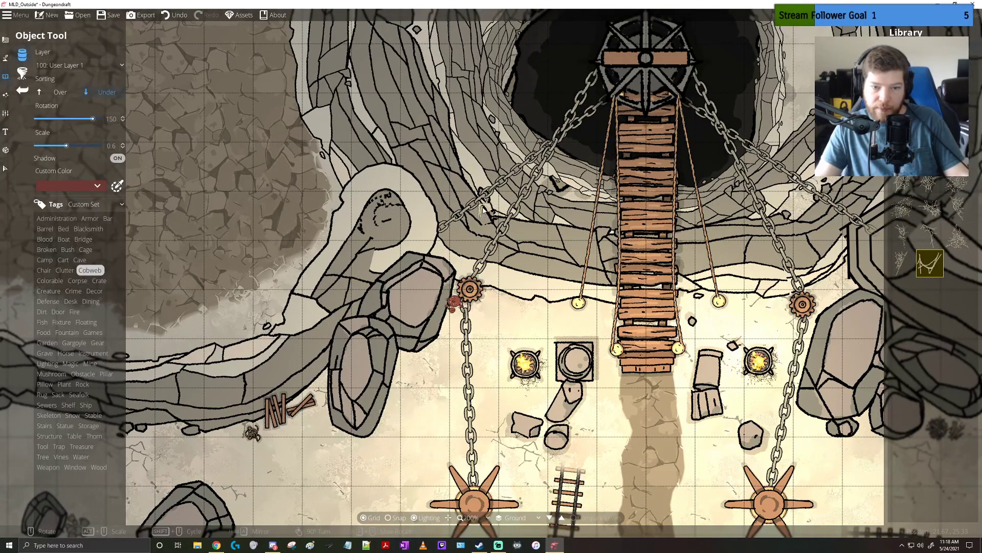
{"action": "scroll", "coordinate": [603, 108], "scroll_direction": "up", "scroll_amount": 3}
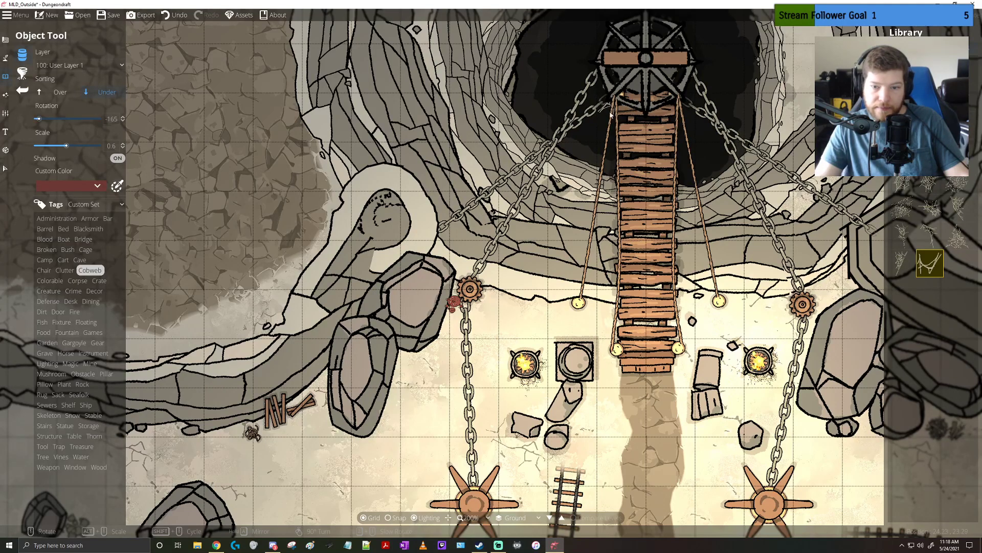
{"action": "left_click", "coordinate": [947, 238]}
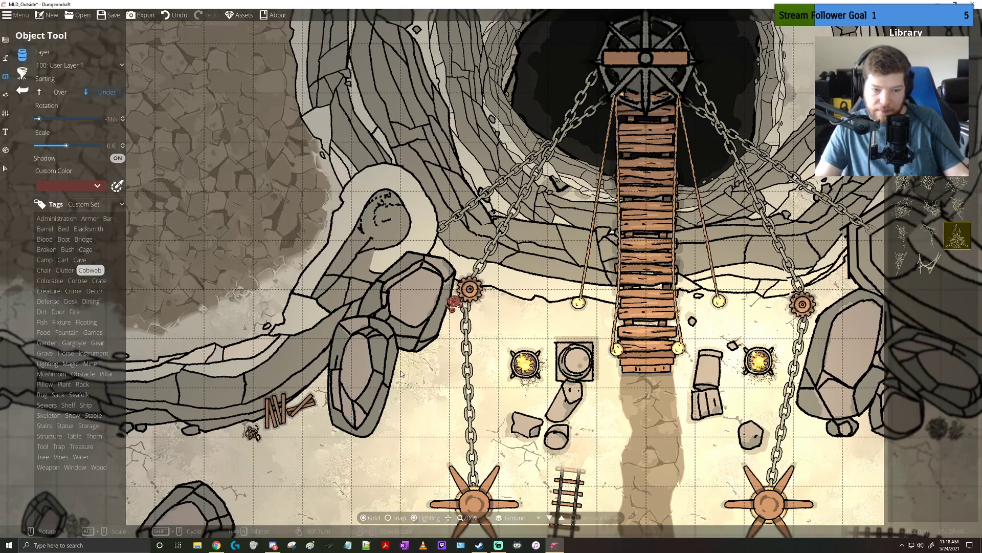
{"action": "left_click", "coordinate": [60, 92]}
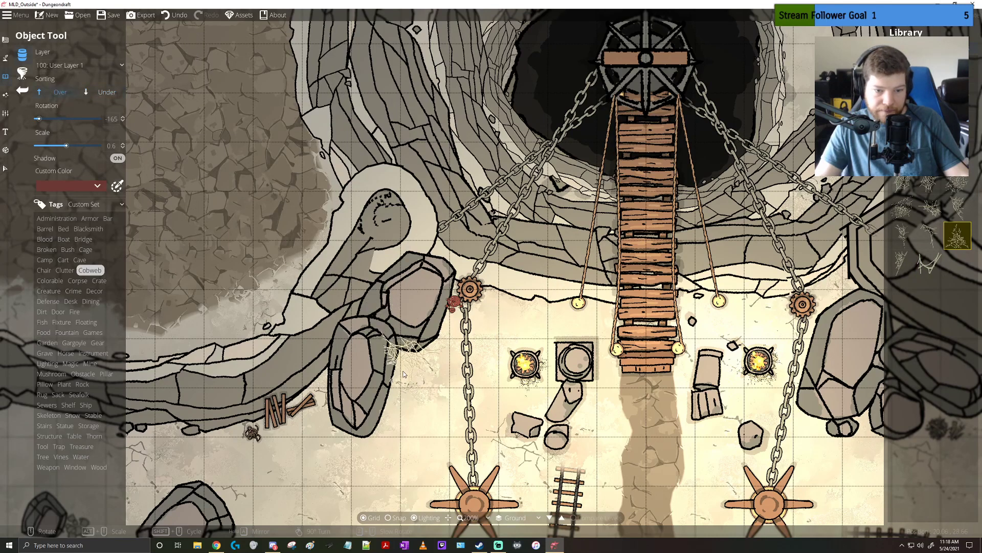
{"action": "scroll", "coordinate": [398, 372], "scroll_direction": "up", "scroll_amount": 1}
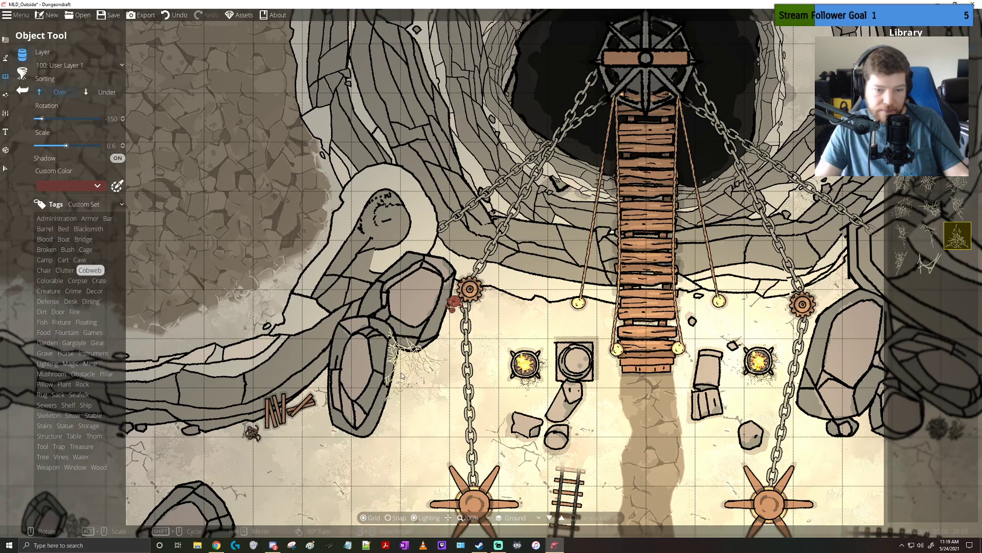
Set the custom colour to blue and place a full cobweb at scale 0.2 where the large boulder right of the bridge meets the cliff
{"action": "left_click_drag", "start_coordinate": [402, 376], "coordinate": [238, 240]}
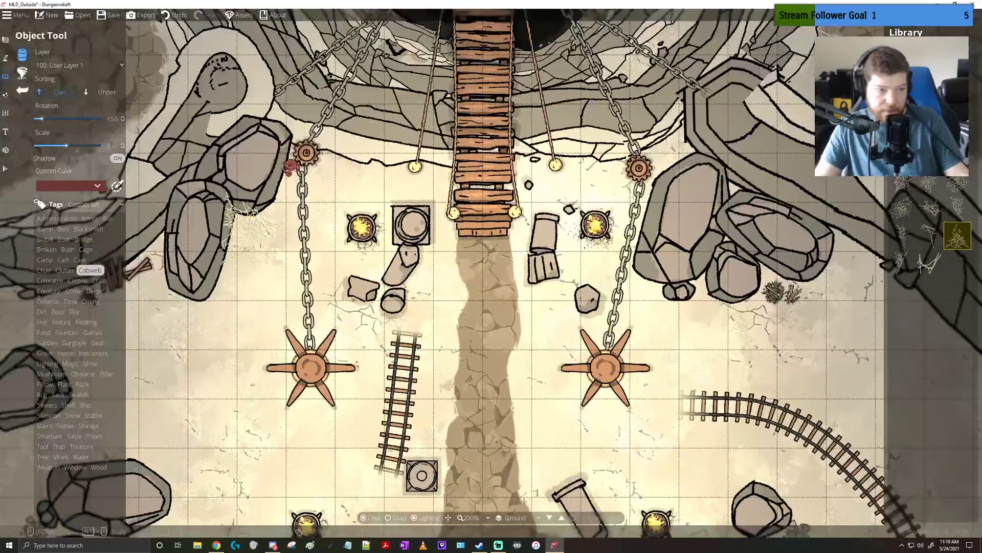
{"action": "left_click", "coordinate": [77, 186]}
{"action": "left_click", "coordinate": [82, 212]}
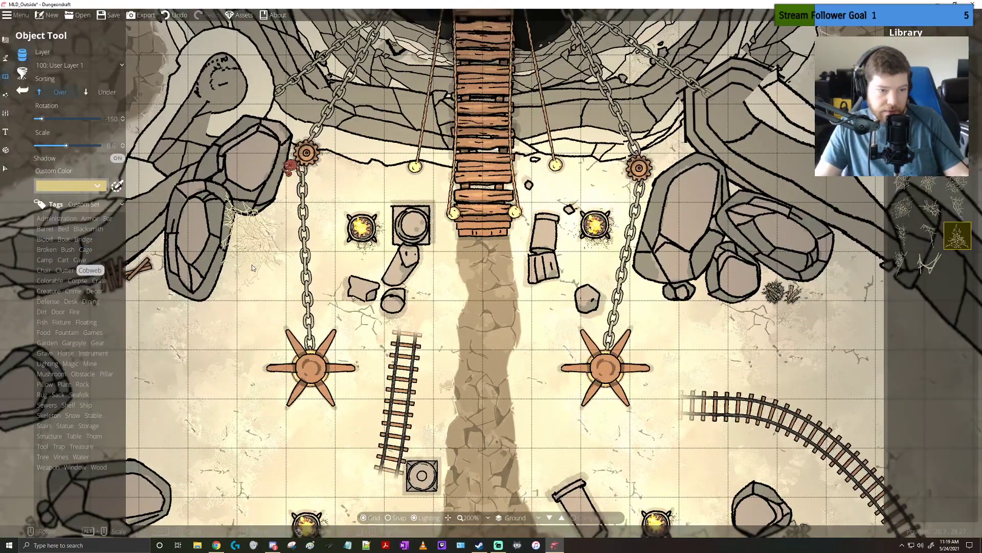
{"action": "left_click", "coordinate": [84, 188]}
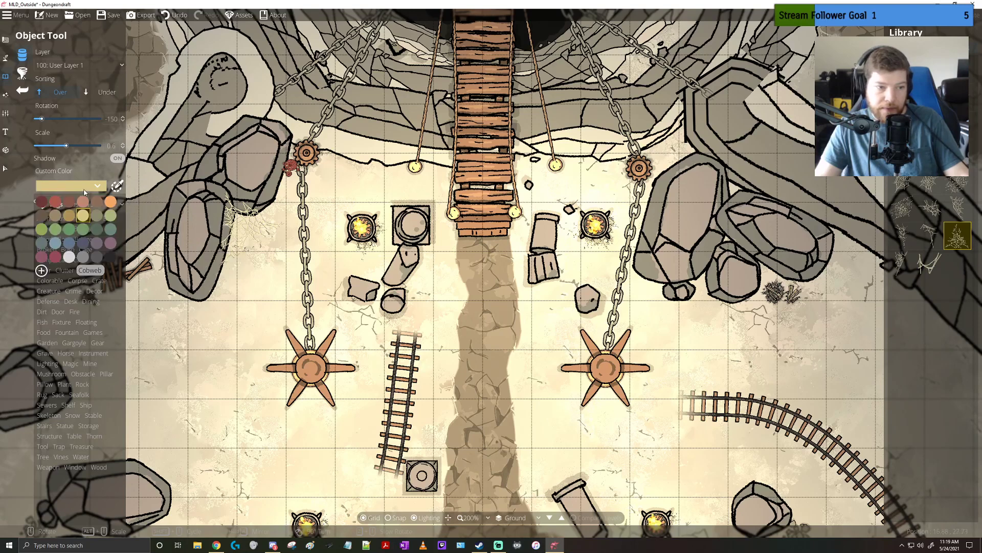
{"action": "left_click", "coordinate": [74, 245]}
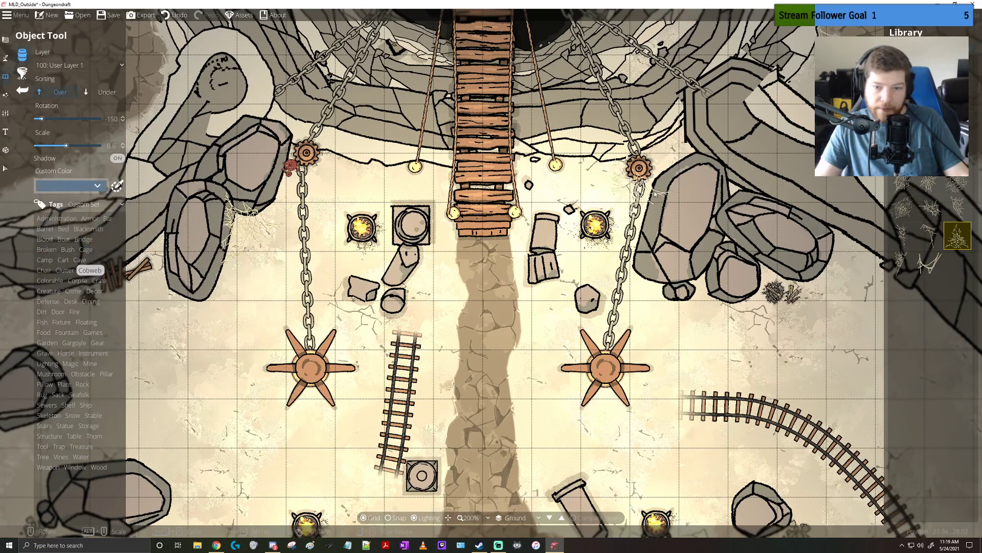
{"action": "left_click", "coordinate": [903, 208]}
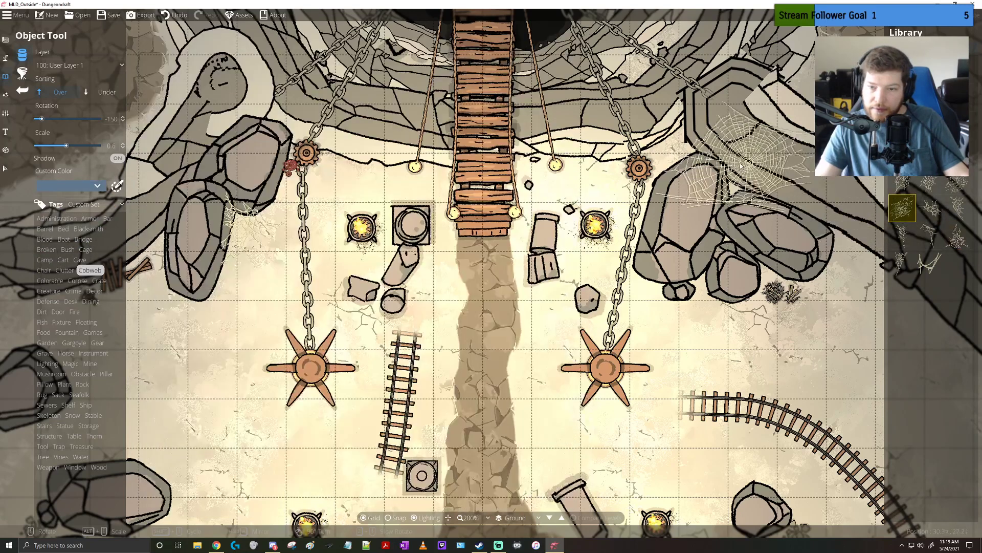
{"action": "scroll", "coordinate": [686, 150], "scroll_direction": "down", "scroll_amount": 5}
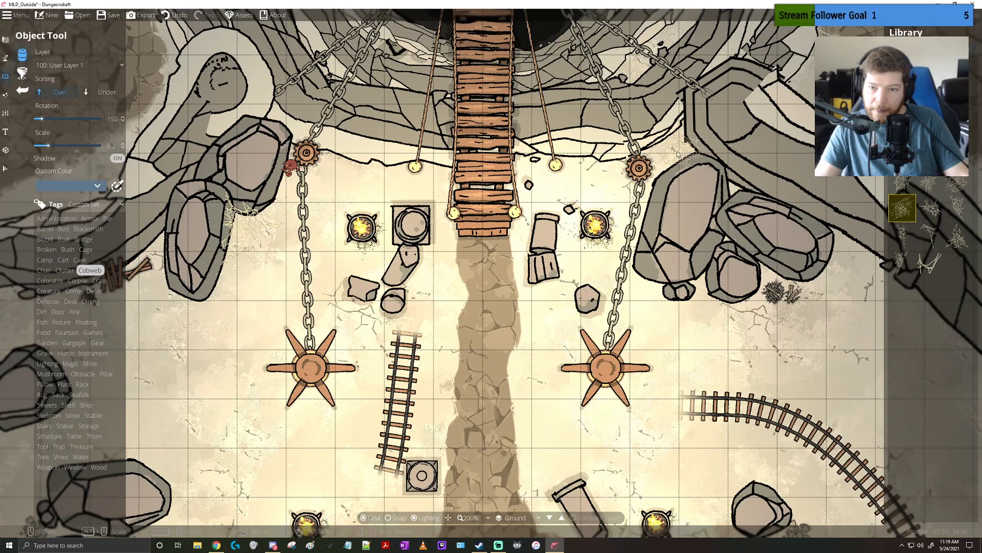
Place a different cobweb at scale 0.7 on the upper-left part of the ledge around the pit
{"action": "left_click", "coordinate": [903, 263]}
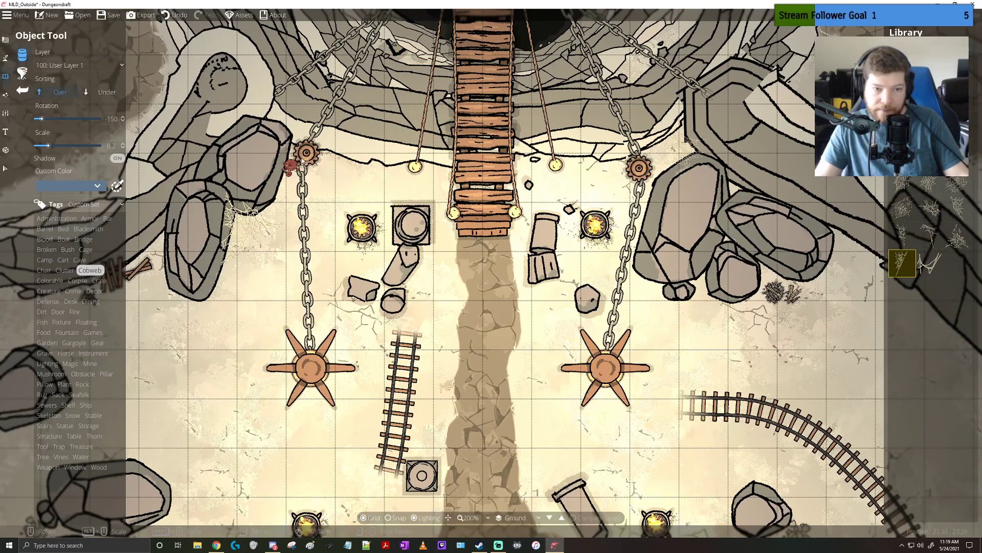
{"action": "left_click_drag", "start_coordinate": [310, 125], "coordinate": [416, 382]}
{"action": "left_click_drag", "start_coordinate": [455, 131], "coordinate": [407, 189]}
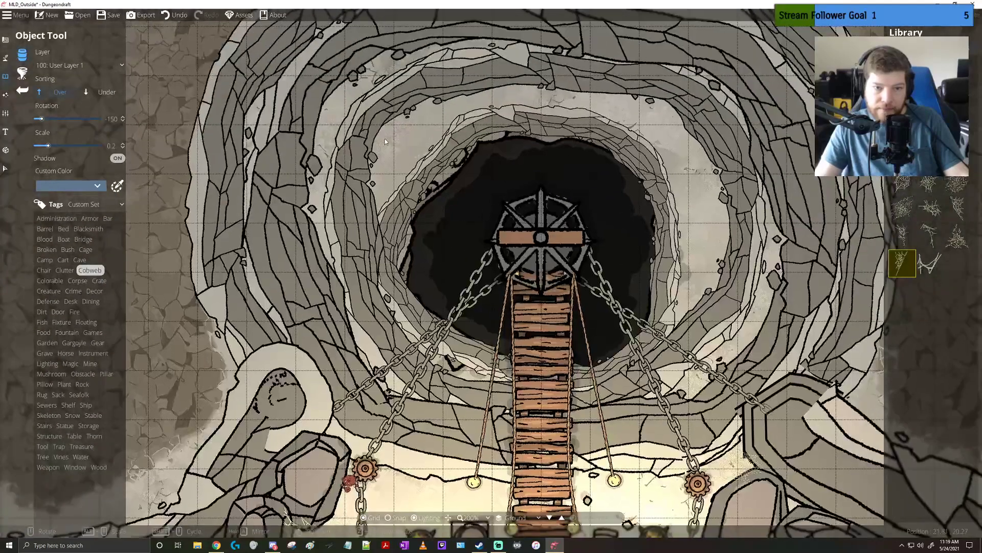
{"action": "scroll", "coordinate": [393, 152], "scroll_direction": "down", "scroll_amount": 13}
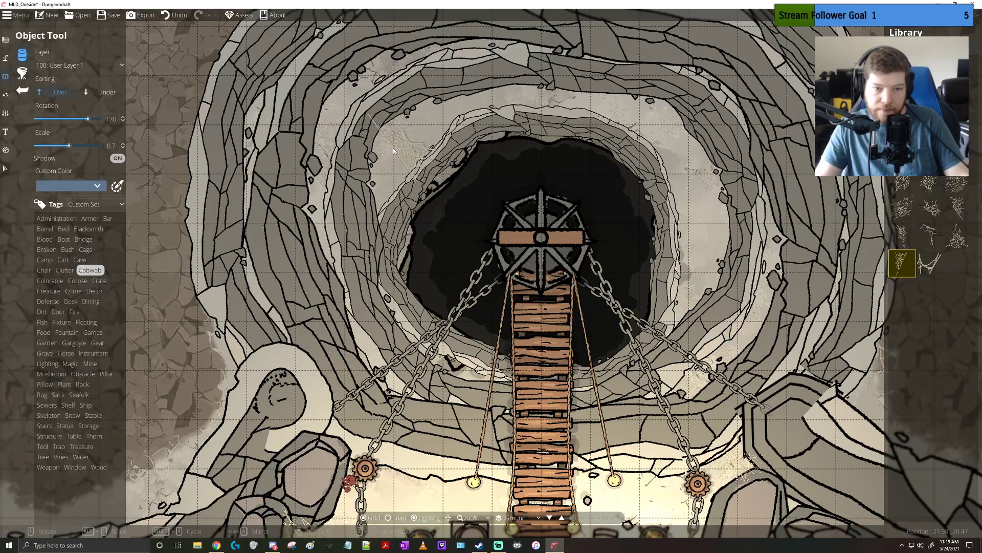
{"action": "scroll", "coordinate": [404, 152], "scroll_direction": "up", "scroll_amount": 2}
{"action": "left_click", "coordinate": [385, 159]}
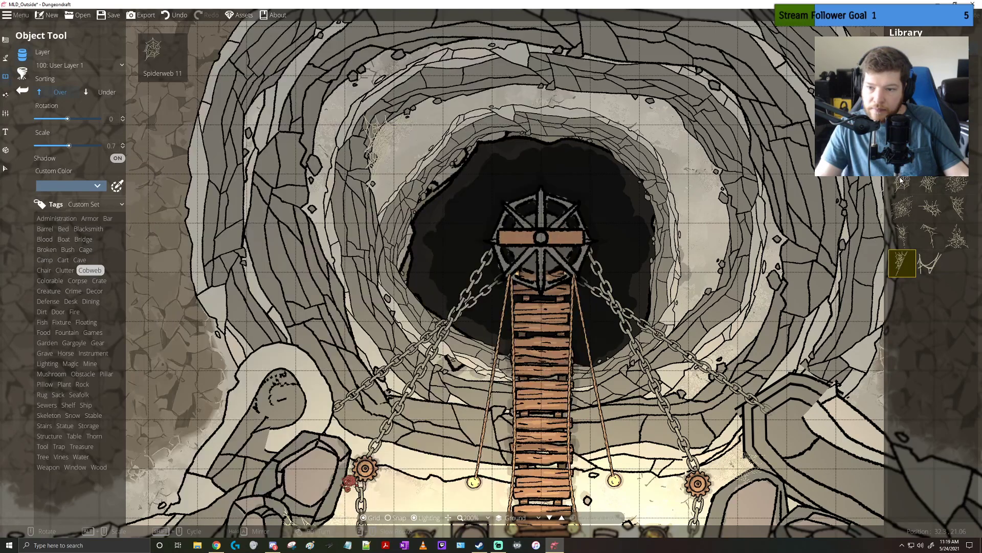
{"action": "left_click", "coordinate": [901, 180]}
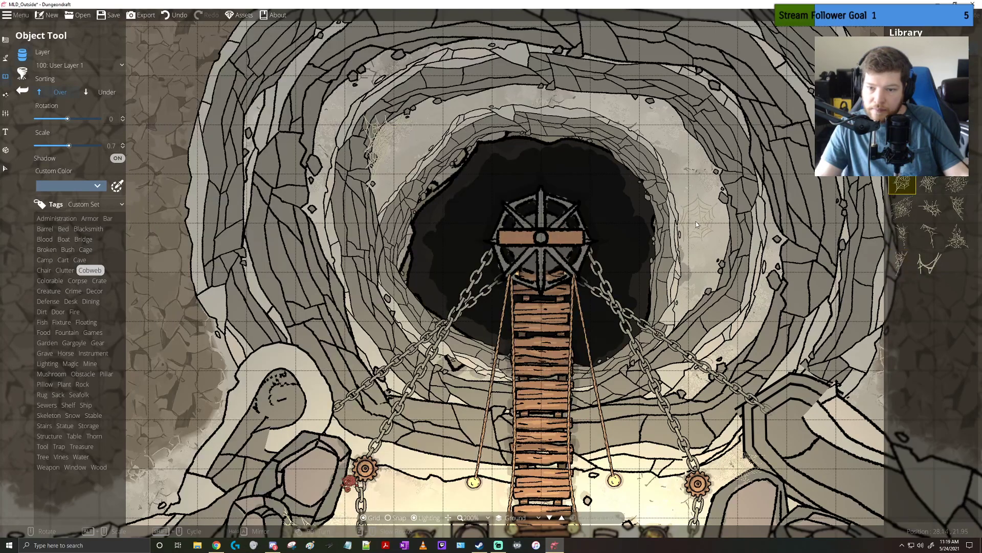
{"action": "left_click", "coordinate": [957, 235]}
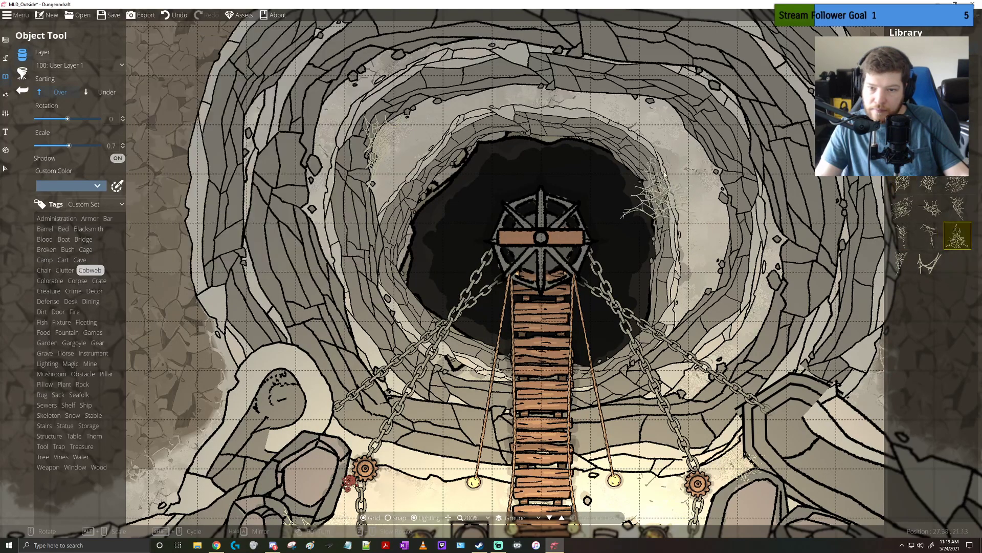
{"action": "scroll", "coordinate": [660, 328], "scroll_direction": "down", "scroll_amount": 7}
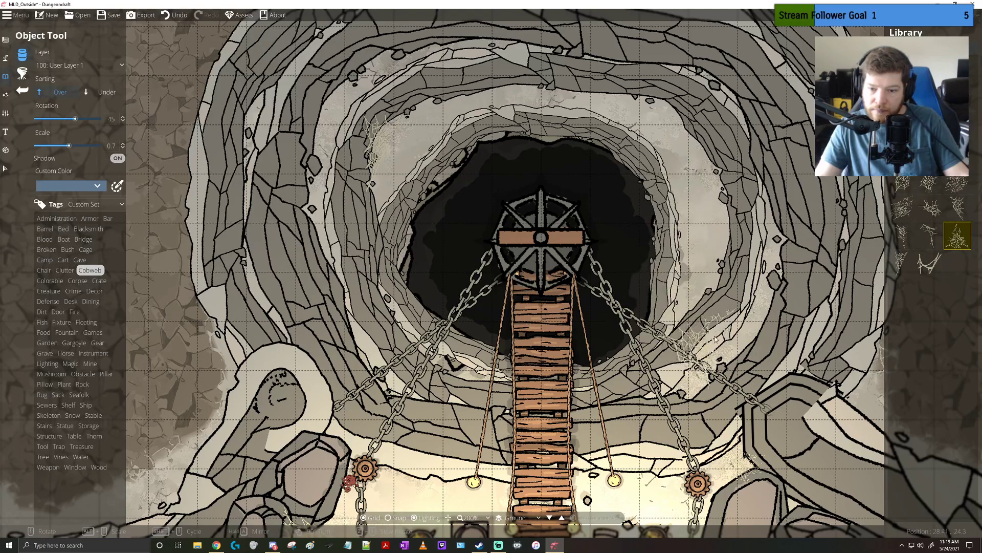
{"action": "left_click_drag", "start_coordinate": [693, 191], "coordinate": [739, 315]}
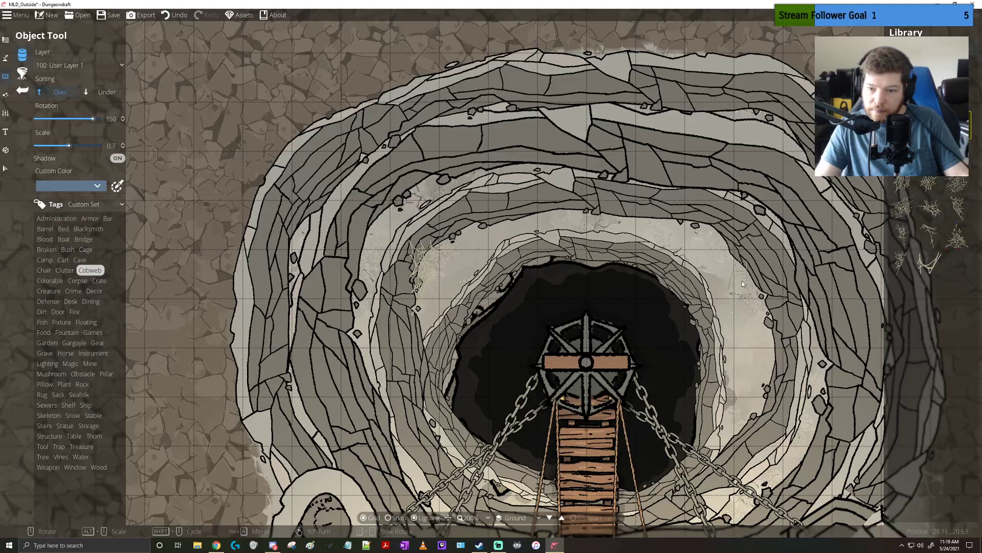
{"action": "scroll", "coordinate": [742, 281], "scroll_direction": "down", "scroll_amount": 11}
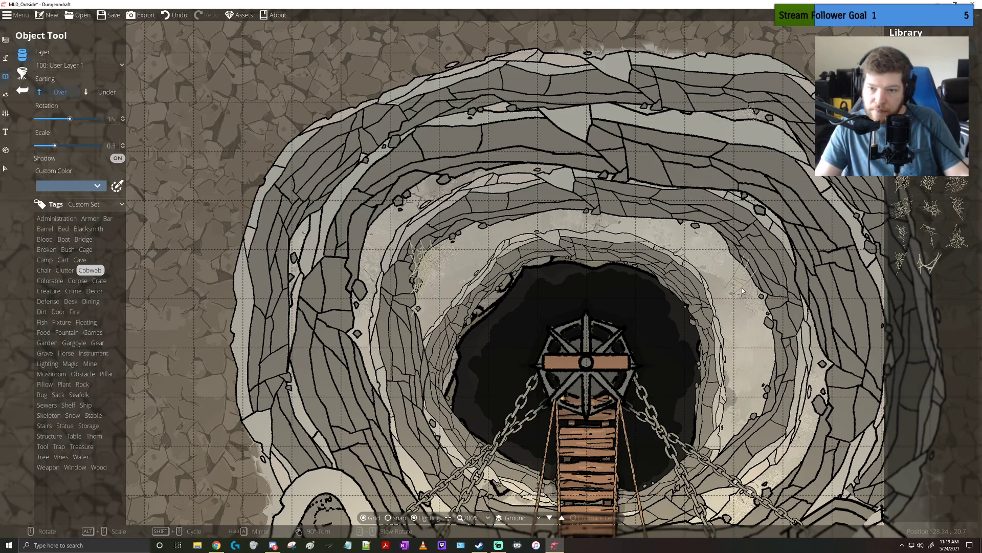
Place a full cobweb at rotation 15 and scale 0.2 inside the tilted cart near the boulders in the map's lower-left area
{"action": "left_click_drag", "start_coordinate": [674, 456], "coordinate": [604, 288]}
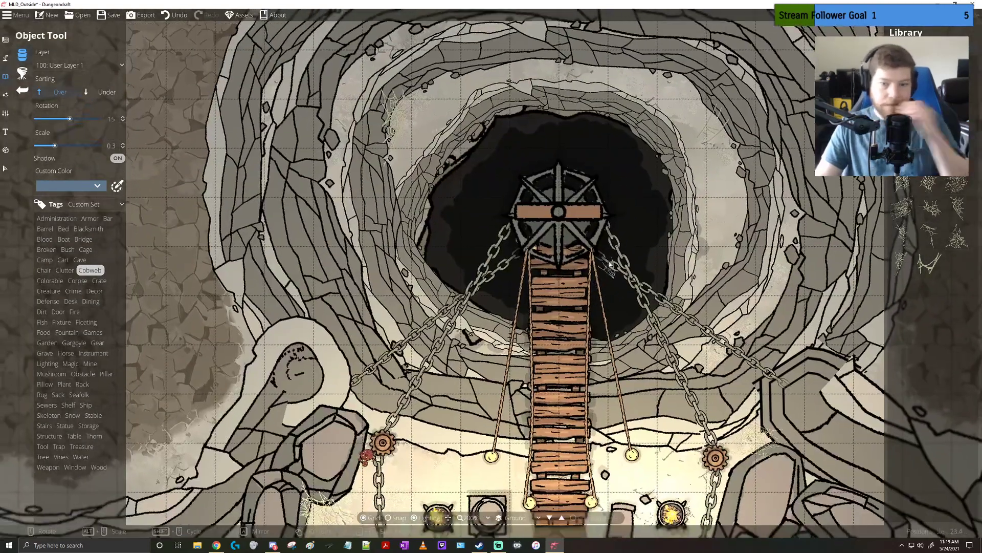
{"action": "mouse_move", "coordinate": [894, 180]}
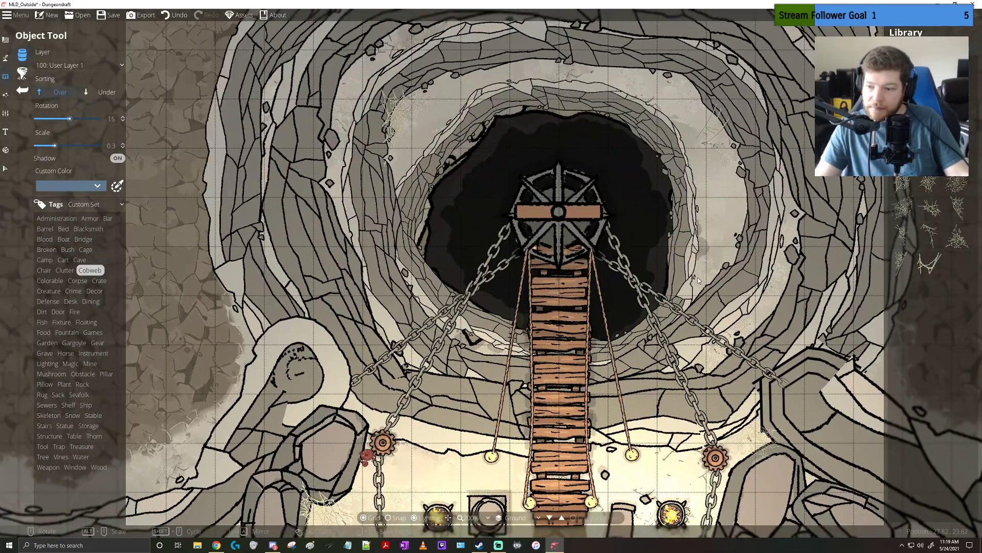
{"action": "left_click_drag", "start_coordinate": [688, 401], "coordinate": [623, 123]}
{"action": "scroll", "coordinate": [709, 244], "scroll_direction": "down", "scroll_amount": 3}
{"action": "left_click_drag", "start_coordinate": [511, 317], "coordinate": [737, 131]}
{"action": "left_click_drag", "start_coordinate": [415, 292], "coordinate": [667, 159]}
{"action": "scroll", "coordinate": [343, 318], "scroll_direction": "up", "scroll_amount": 6}
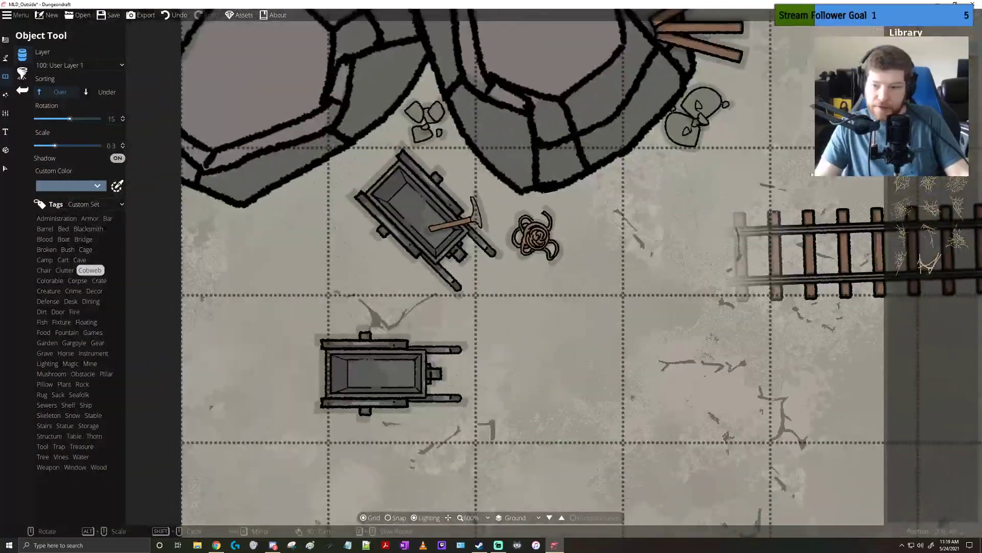
{"action": "left_click", "coordinate": [954, 153]}
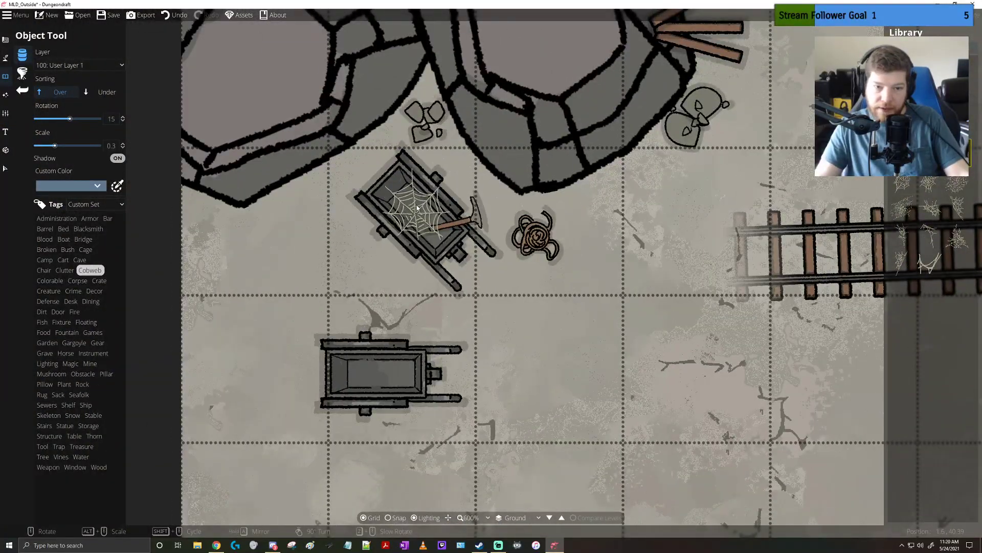
{"action": "scroll", "coordinate": [415, 207], "scroll_direction": "down", "scroll_amount": 3}
{"action": "scroll", "coordinate": [415, 208], "scroll_direction": "up", "scroll_amount": 2}
{"action": "scroll", "coordinate": [412, 205], "scroll_direction": "up", "scroll_amount": 1}
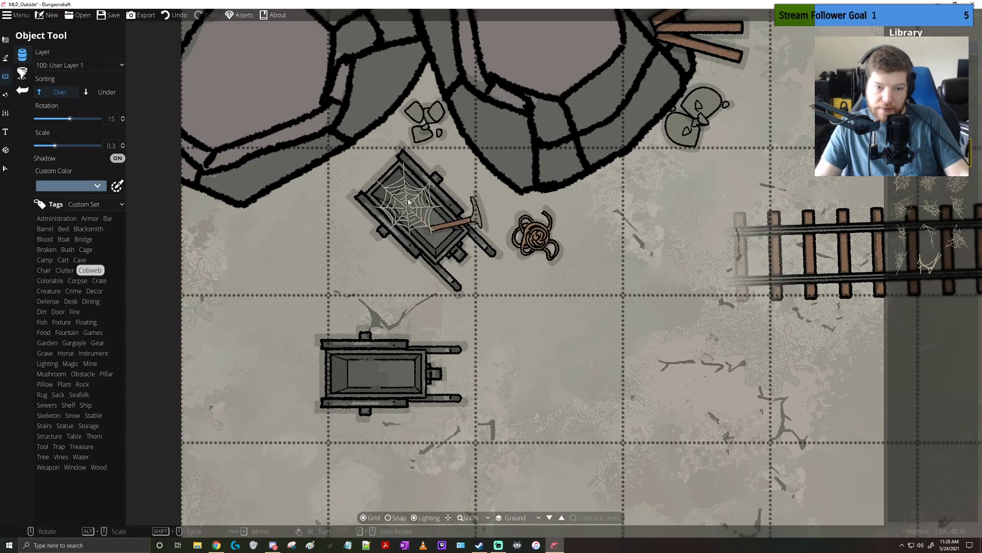
{"action": "scroll", "coordinate": [408, 200], "scroll_direction": "down", "scroll_amount": 1}
{"action": "left_click", "coordinate": [407, 204]}
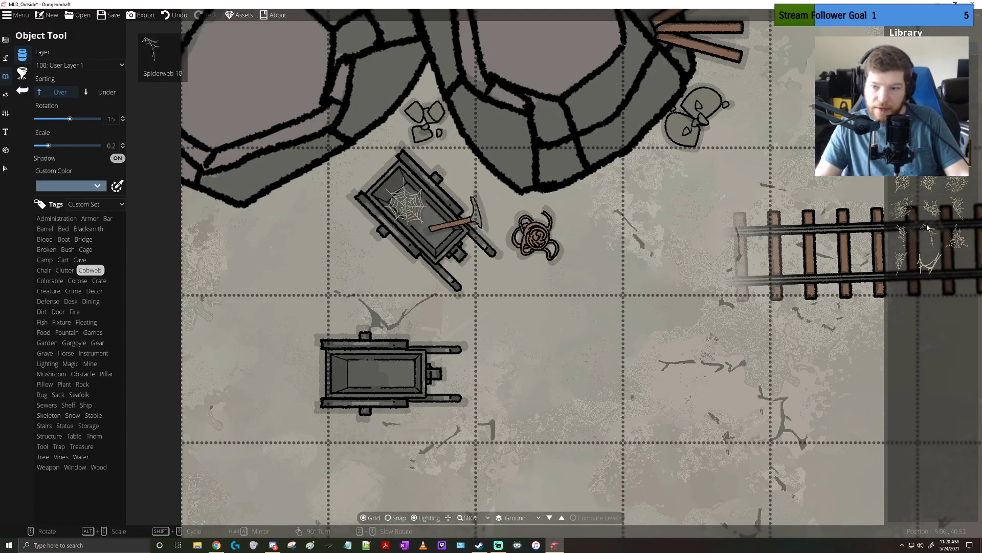
Place a different cobweb at rotation 90 and scale 0.2 in the left end of the level cart below
{"action": "left_click", "coordinate": [930, 184]}
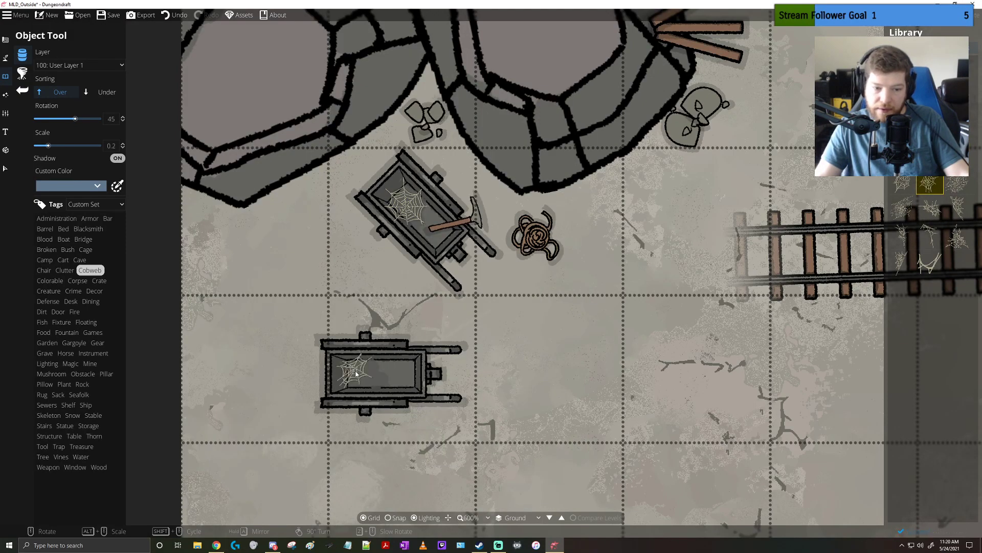
{"action": "scroll", "coordinate": [360, 379], "scroll_direction": "up", "scroll_amount": 5}
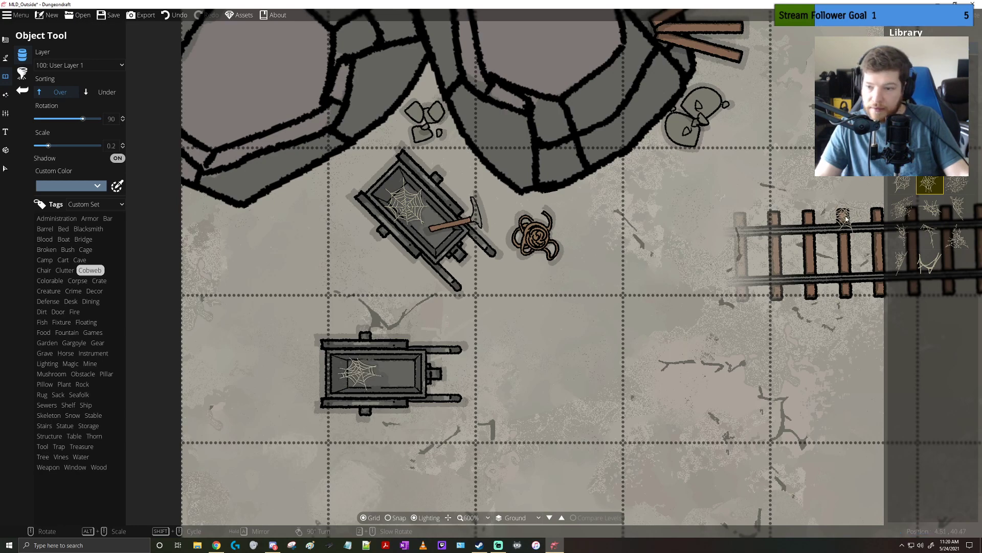
{"action": "left_click_drag", "start_coordinate": [704, 200], "coordinate": [554, 257]}
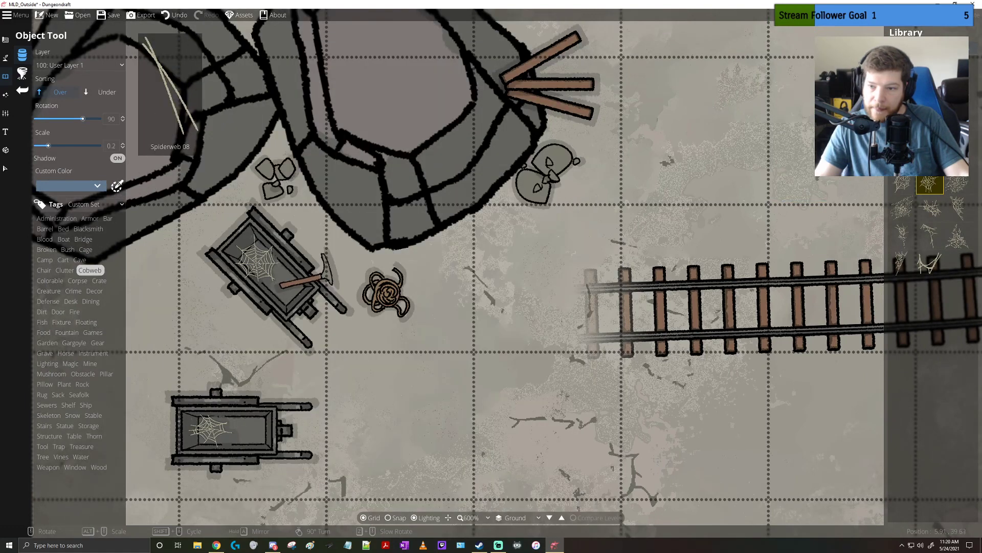
Place a stretched cobweb at rotation 60 and scale 0.2 across the right end of the level cart
{"action": "left_click", "coordinate": [930, 128]}
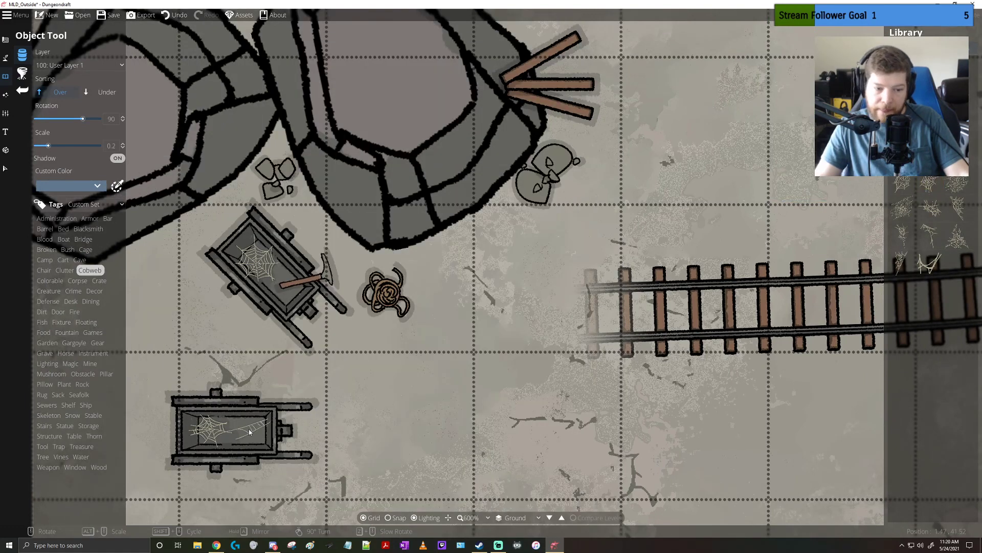
{"action": "scroll", "coordinate": [249, 432], "scroll_direction": "down", "scroll_amount": 2}
{"action": "scroll", "coordinate": [249, 432], "scroll_direction": "up", "scroll_amount": 2}
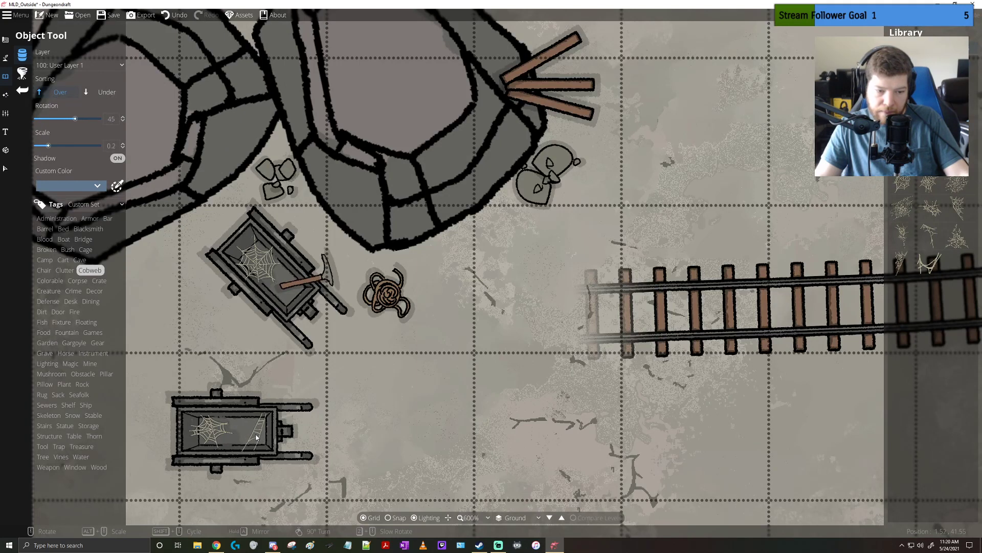
{"action": "scroll", "coordinate": [550, 394], "scroll_direction": "up", "scroll_amount": 1}
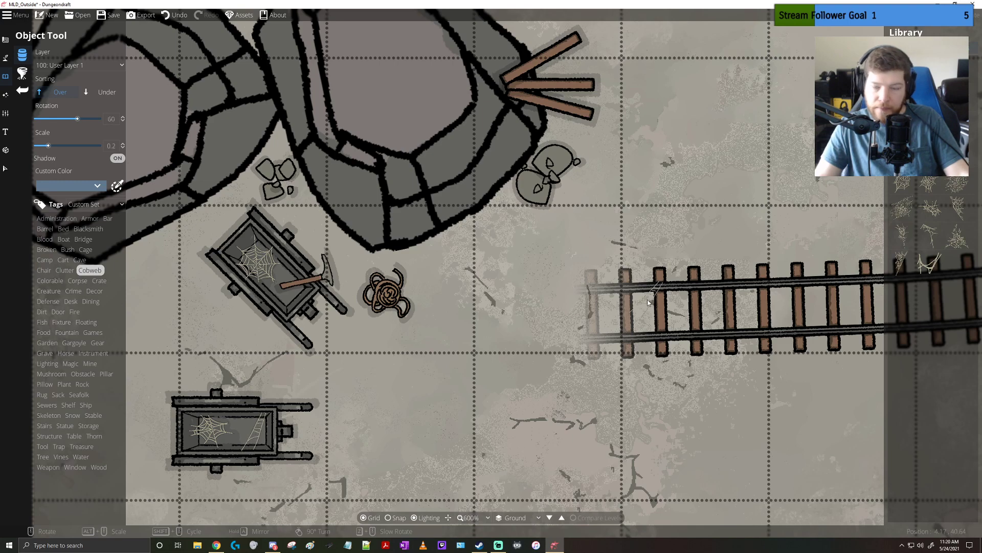
Survey the cage area and the ground below the bridge for further props, browsing the Fixture and Gargoyle objects
{"action": "scroll", "coordinate": [469, 296], "scroll_direction": "down", "scroll_amount": 6}
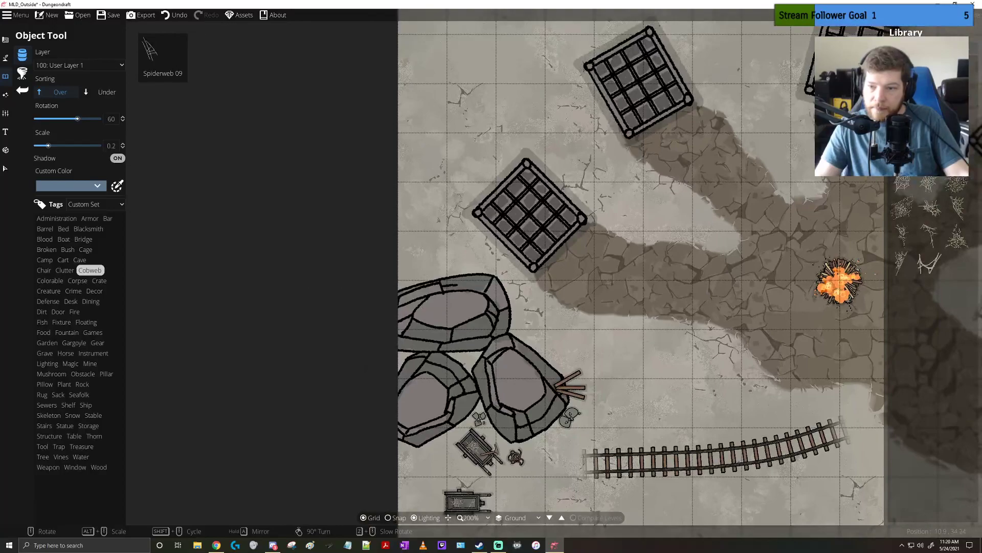
{"action": "scroll", "coordinate": [466, 284], "scroll_direction": "down", "scroll_amount": 6}
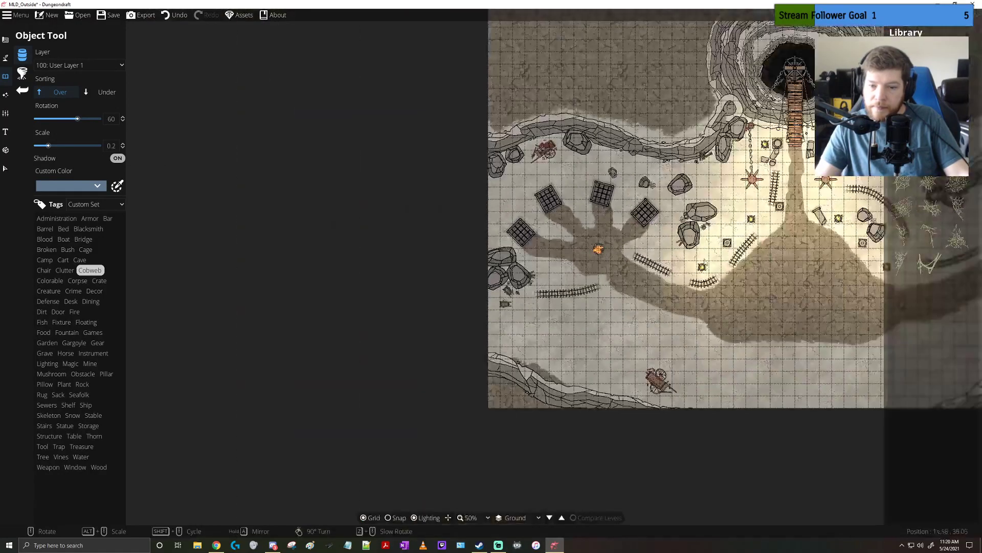
{"action": "scroll", "coordinate": [589, 248], "scroll_direction": "up", "scroll_amount": 6}
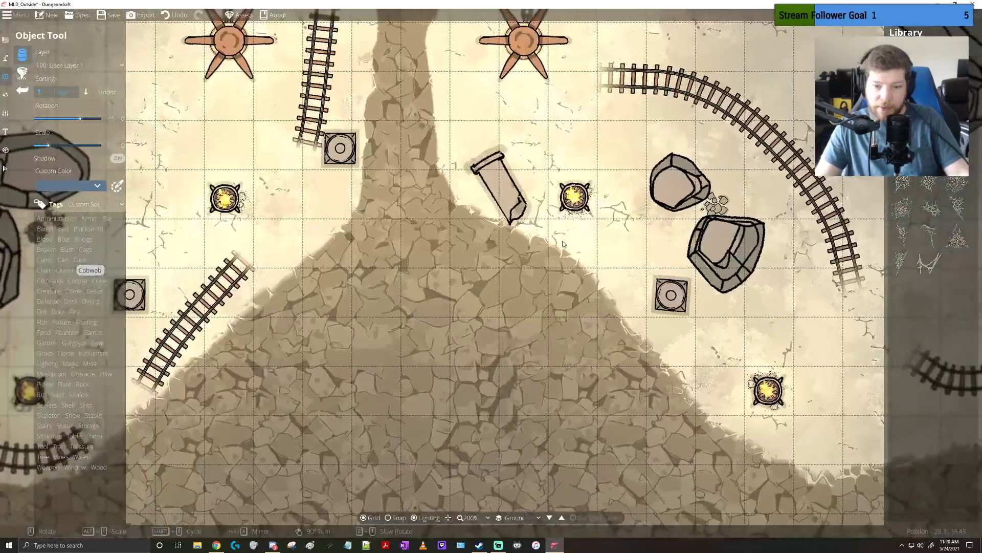
{"action": "left_click_drag", "start_coordinate": [318, 259], "coordinate": [573, 253]}
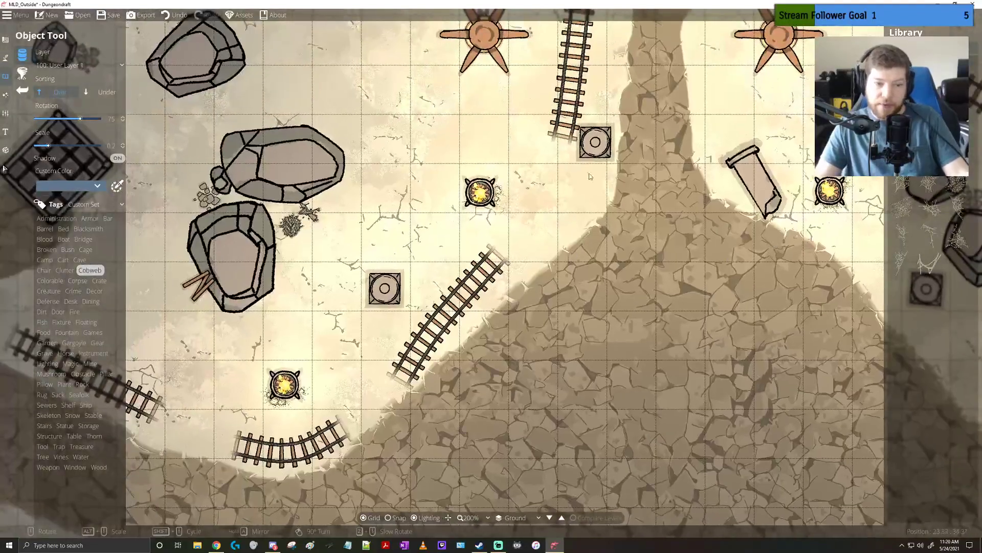
{"action": "scroll", "coordinate": [590, 176], "scroll_direction": "down", "scroll_amount": 2}
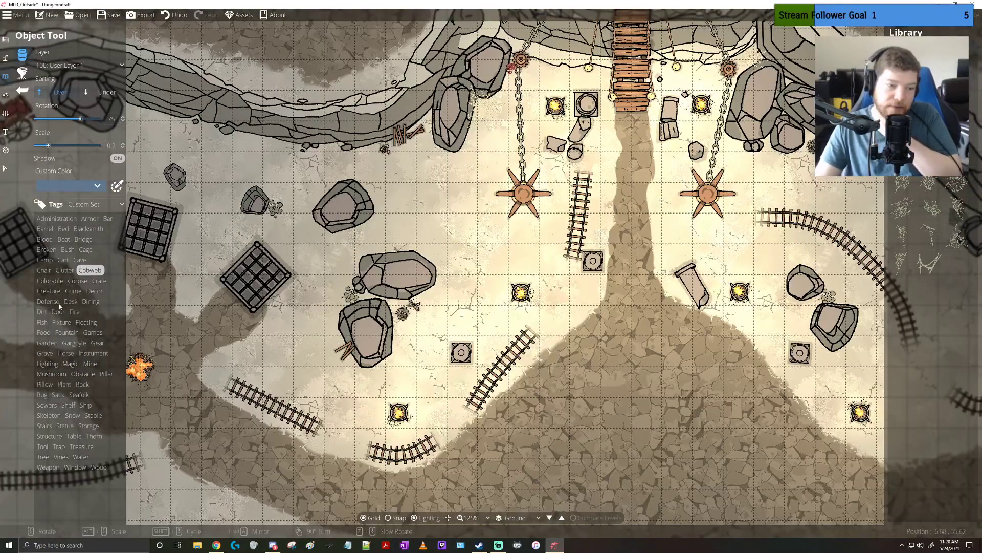
{"action": "left_click", "coordinate": [62, 323]}
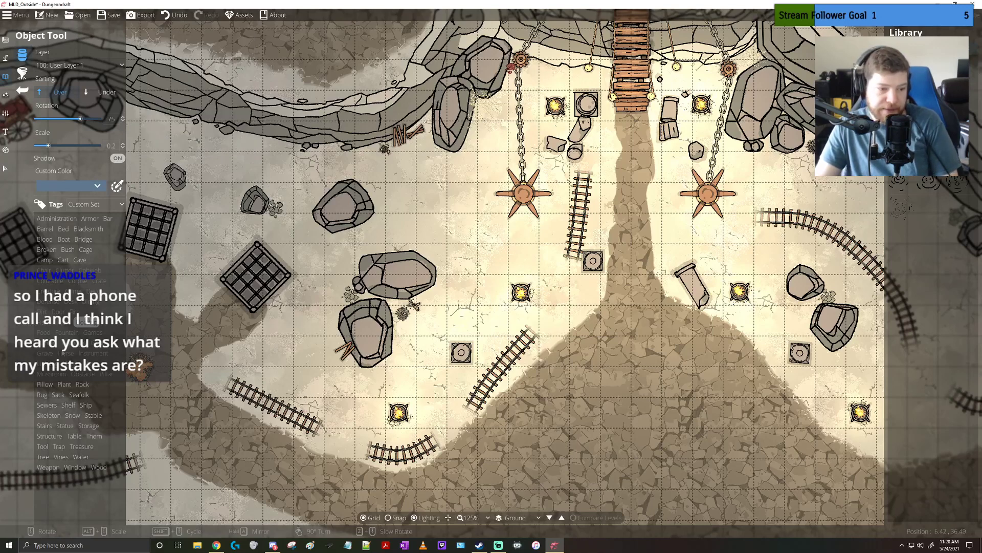
{"action": "left_click", "coordinate": [76, 341]}
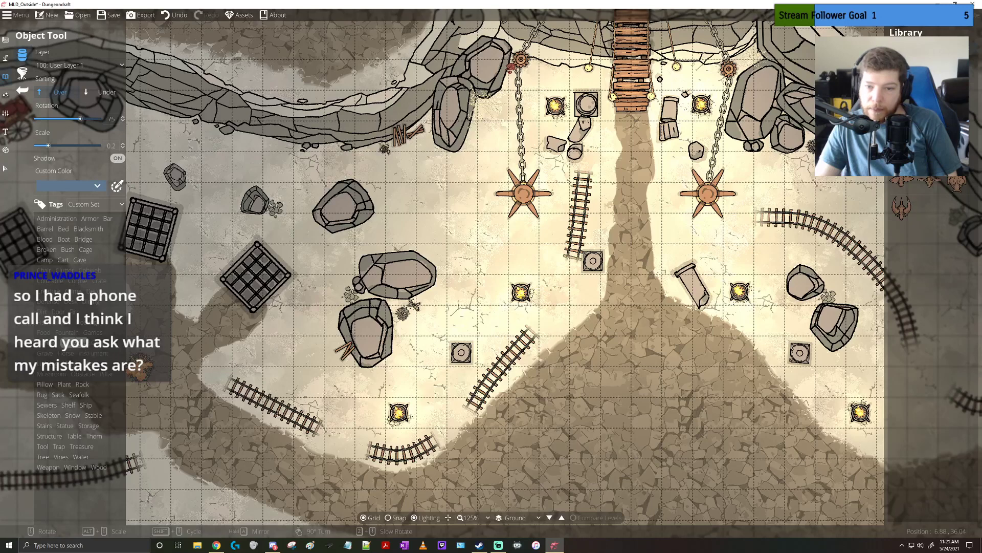
Place a gear at rotation 75 and scale 1.2, sorted under, centred beneath the spiked winch left of the central path
{"action": "left_click", "coordinate": [103, 342]}
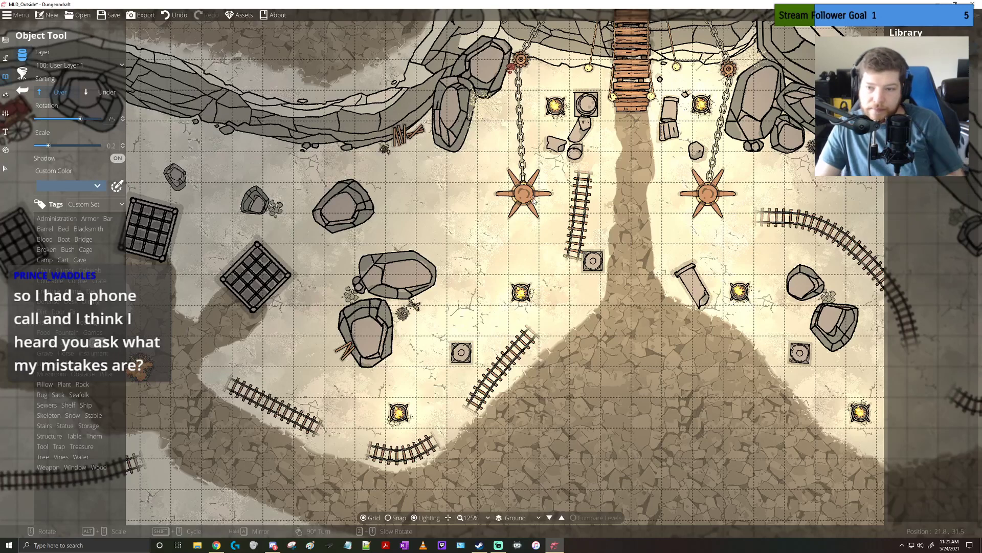
{"action": "scroll", "coordinate": [531, 201], "scroll_direction": "up", "scroll_amount": 8}
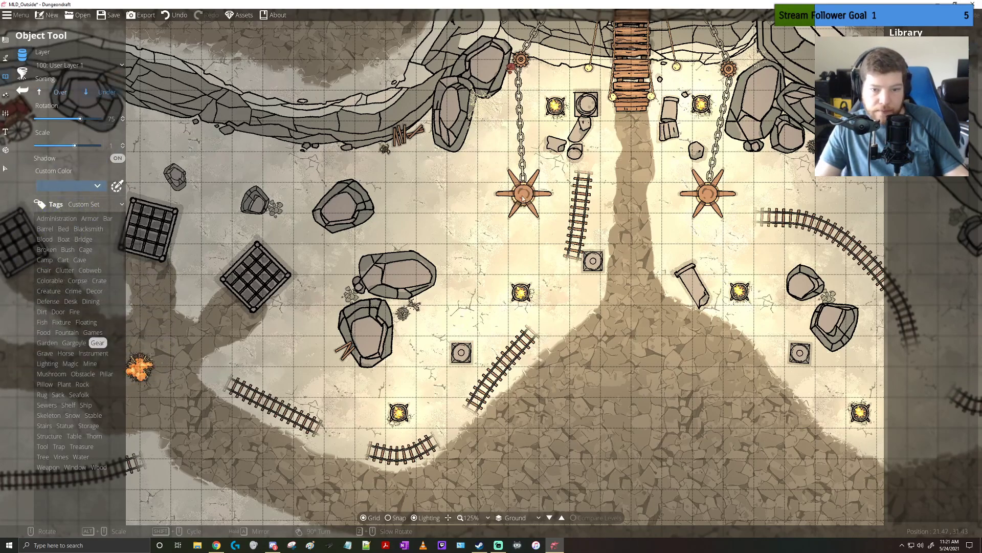
{"action": "scroll", "coordinate": [524, 196], "scroll_direction": "up", "scroll_amount": 6}
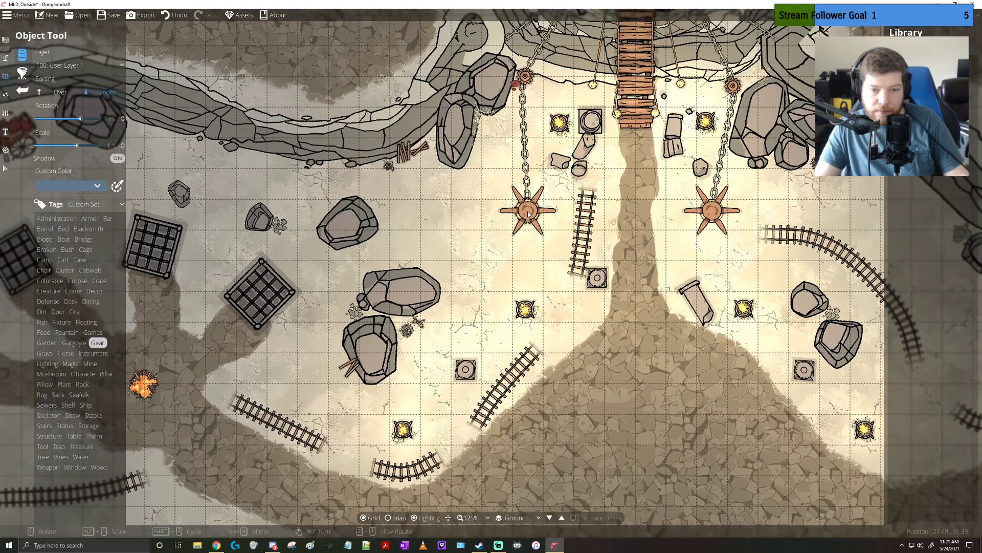
{"action": "scroll", "coordinate": [528, 211], "scroll_direction": "up", "scroll_amount": 1, "text": "alt"}
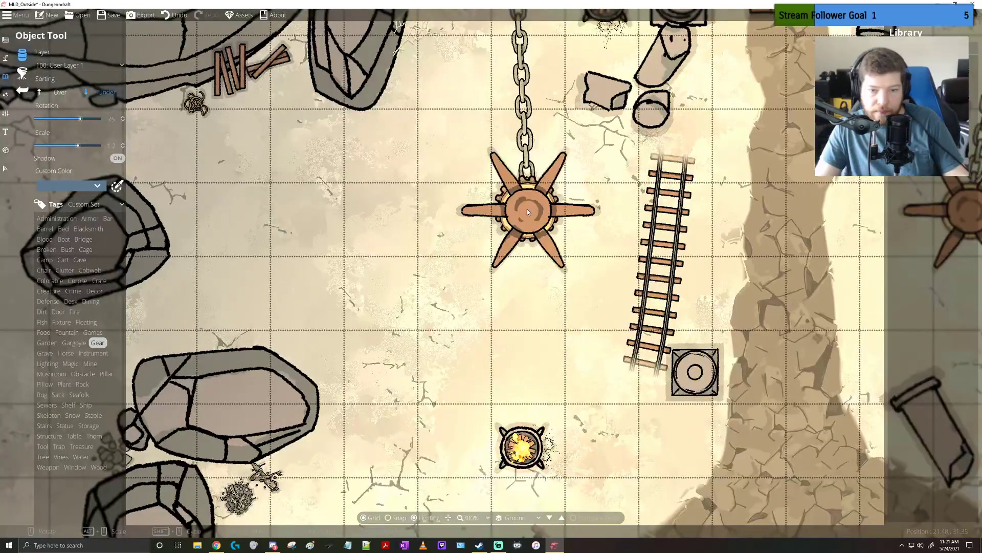
{"action": "left_click", "coordinate": [527, 213]}
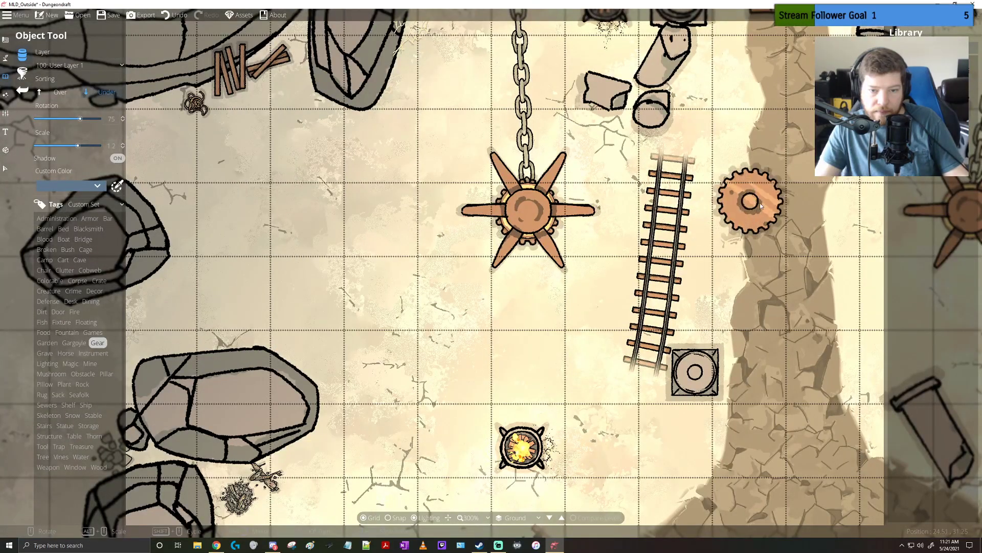
Place a matching gear at rotation -45 beneath the spiked winch right of the central path
{"action": "left_click_drag", "start_coordinate": [829, 204], "coordinate": [583, 241]}
{"action": "scroll", "coordinate": [723, 245], "scroll_direction": "down", "scroll_amount": 6, "text": "shift"}
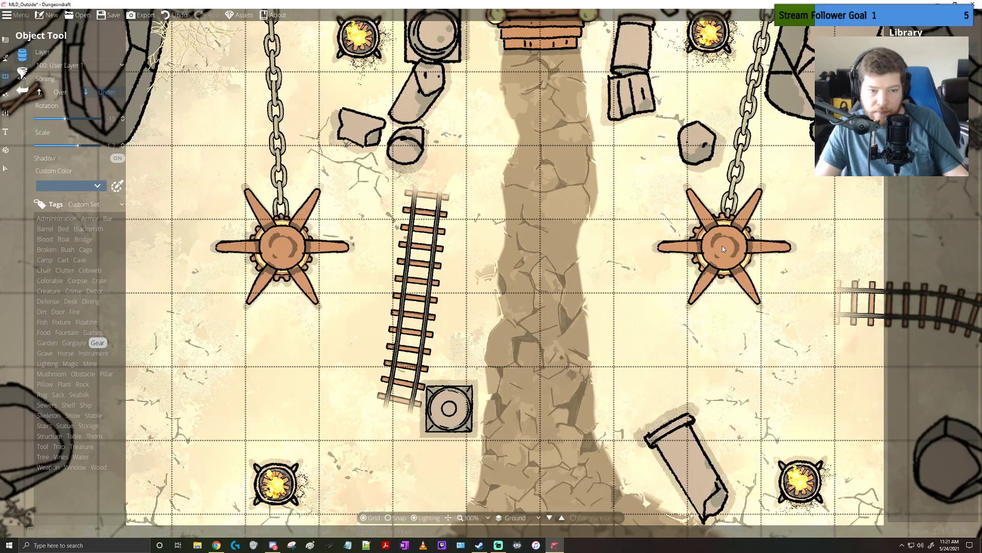
{"action": "scroll", "coordinate": [723, 249], "scroll_direction": "down", "scroll_amount": 2, "text": "shift"}
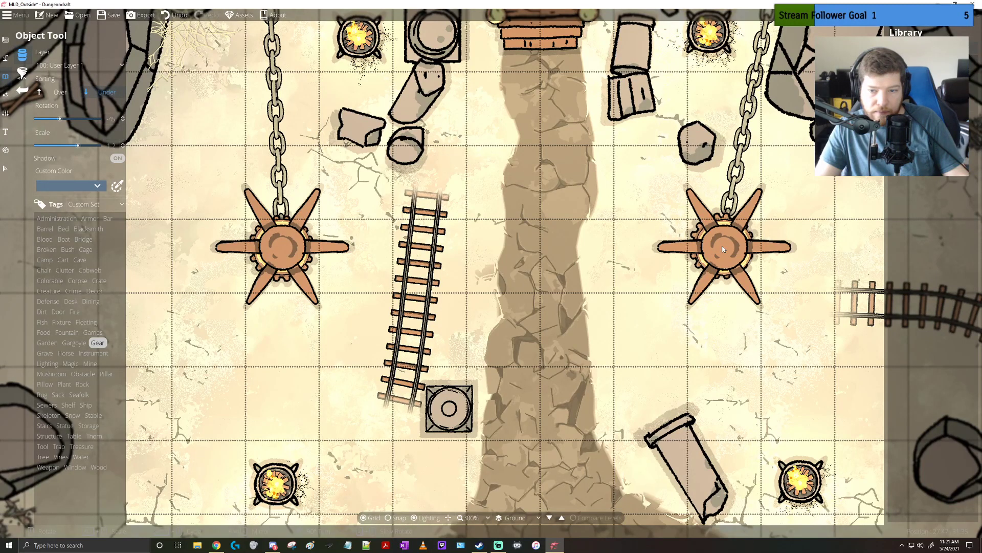
{"action": "left_click", "coordinate": [724, 247]}
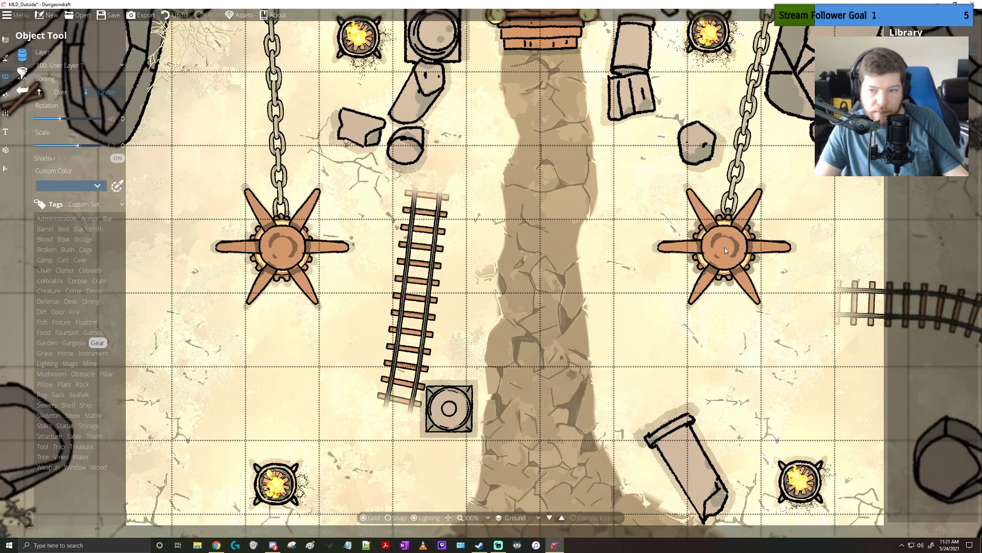
Survey the ground between the winches and the cages for further props, browsing the Fish and Grave objects and previewing the Grave 07 rock pile
{"action": "left_click_drag", "start_coordinate": [429, 253], "coordinate": [602, 252]}
{"action": "scroll", "coordinate": [525, 259], "scroll_direction": "down", "scroll_amount": 2, "text": "ctrl"}
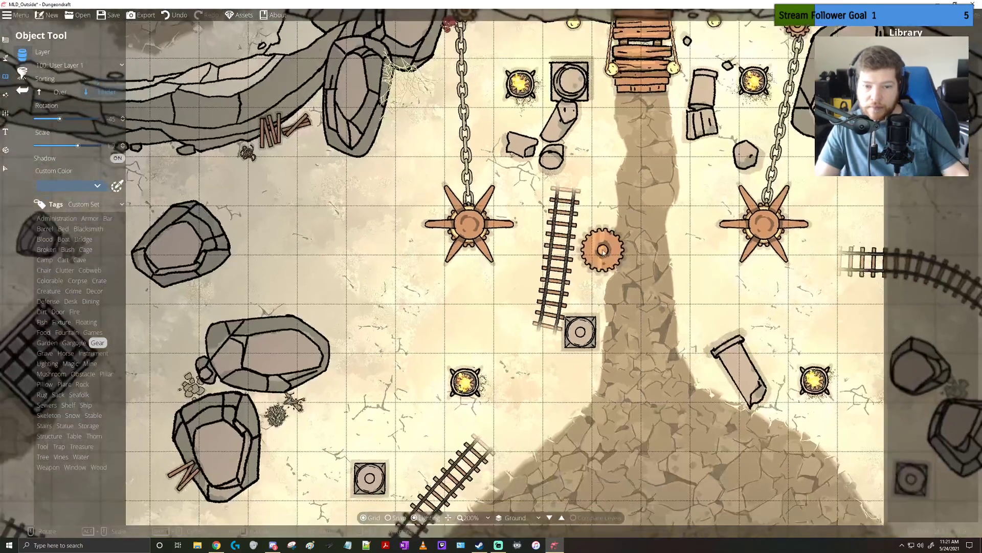
{"action": "scroll", "coordinate": [602, 253], "scroll_direction": "down", "scroll_amount": 2, "text": "alt"}
{"action": "scroll", "coordinate": [612, 260], "scroll_direction": "down", "scroll_amount": 2, "text": "ctrl"}
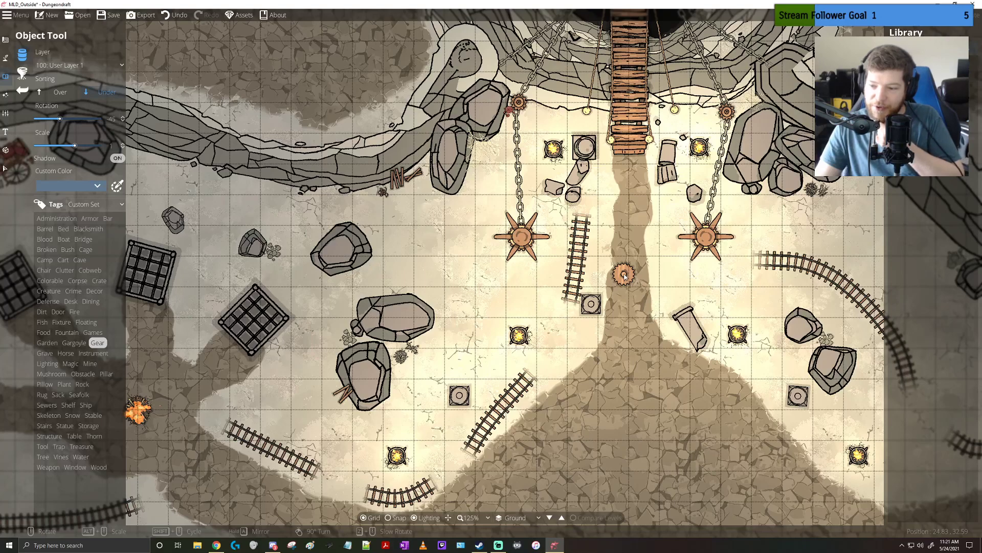
{"action": "left_click_drag", "start_coordinate": [624, 275], "coordinate": [481, 310]}
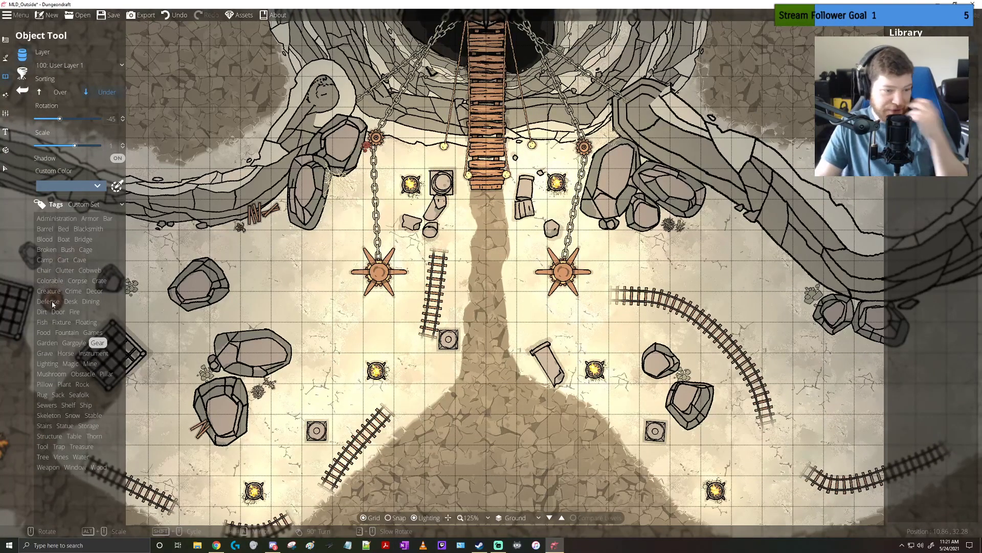
{"action": "left_click", "coordinate": [43, 322]}
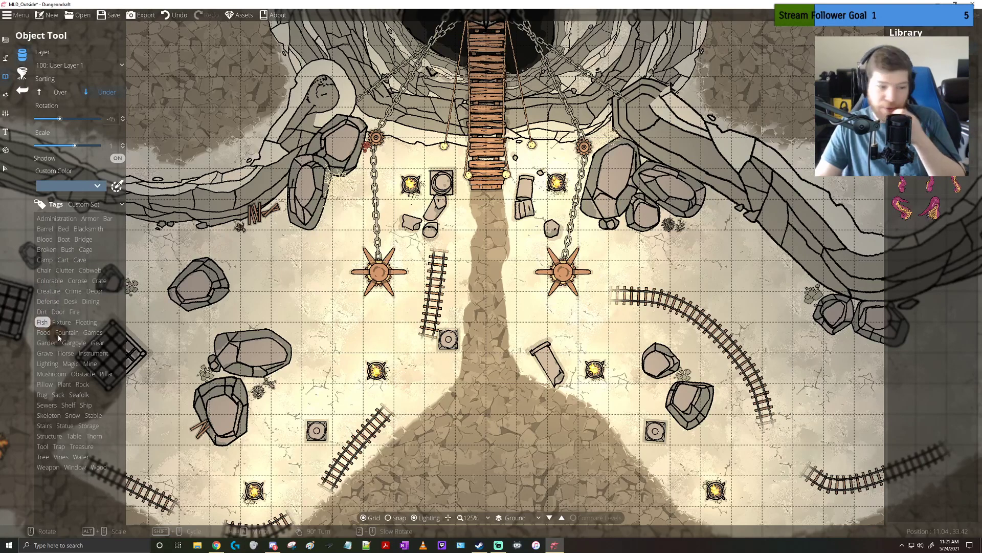
{"action": "left_click", "coordinate": [45, 353]}
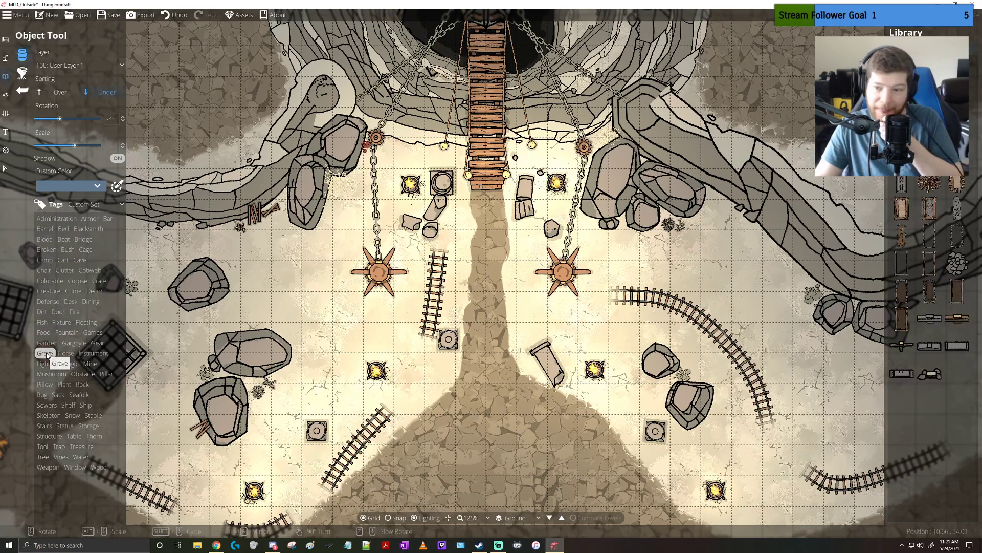
{"action": "mouse_move", "coordinate": [961, 270]}
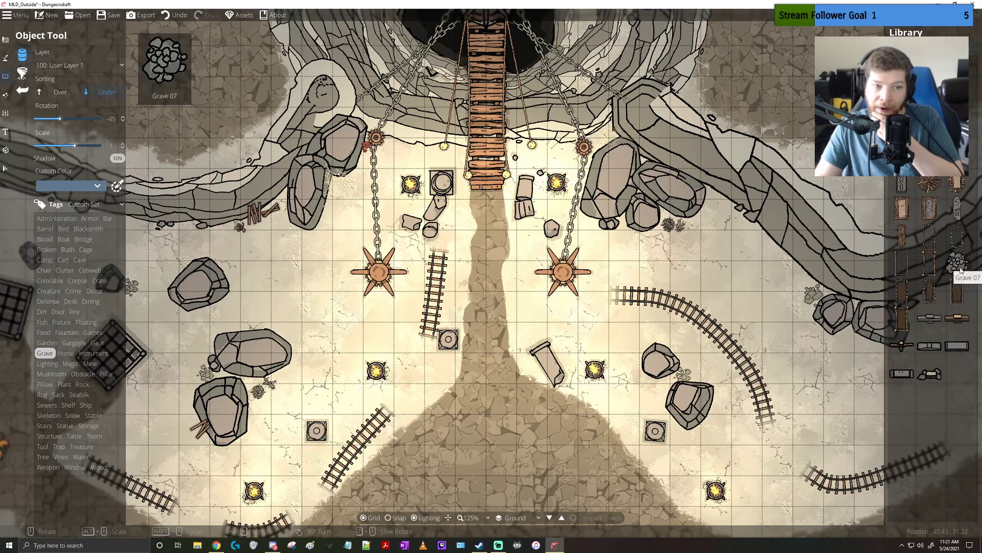
{"action": "left_click", "coordinate": [961, 270]}
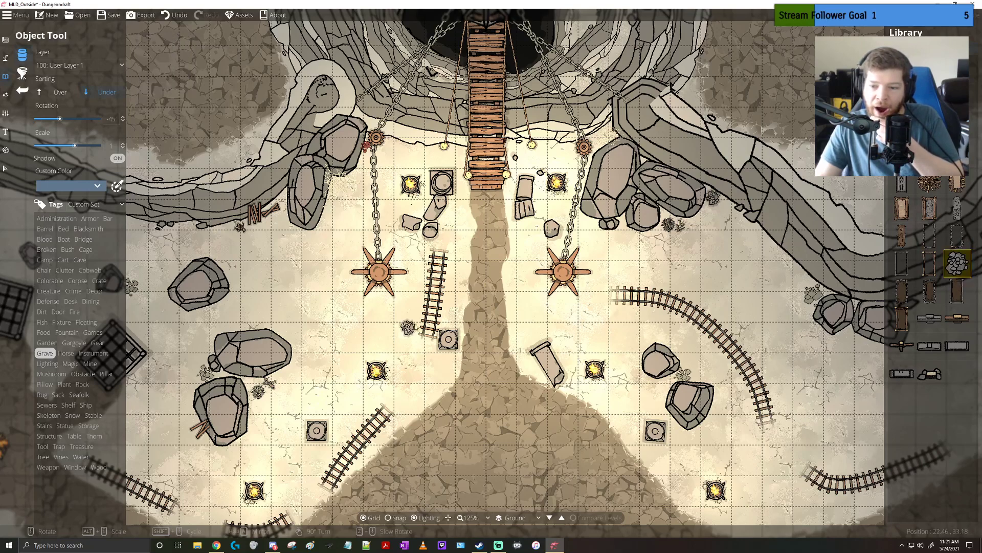
{"action": "left_click_drag", "start_coordinate": [409, 327], "coordinate": [599, 235]}
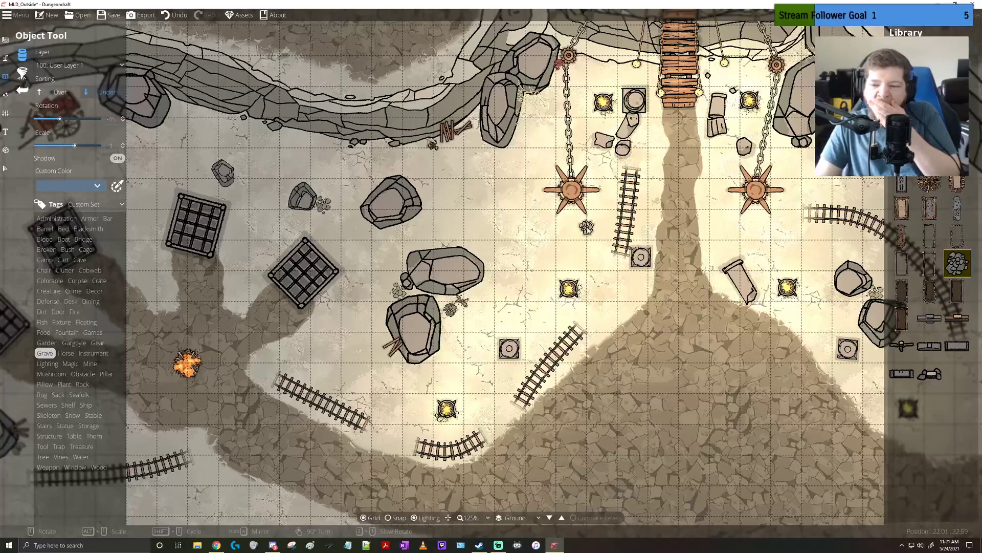
{"action": "mouse_move", "coordinate": [921, 192]}
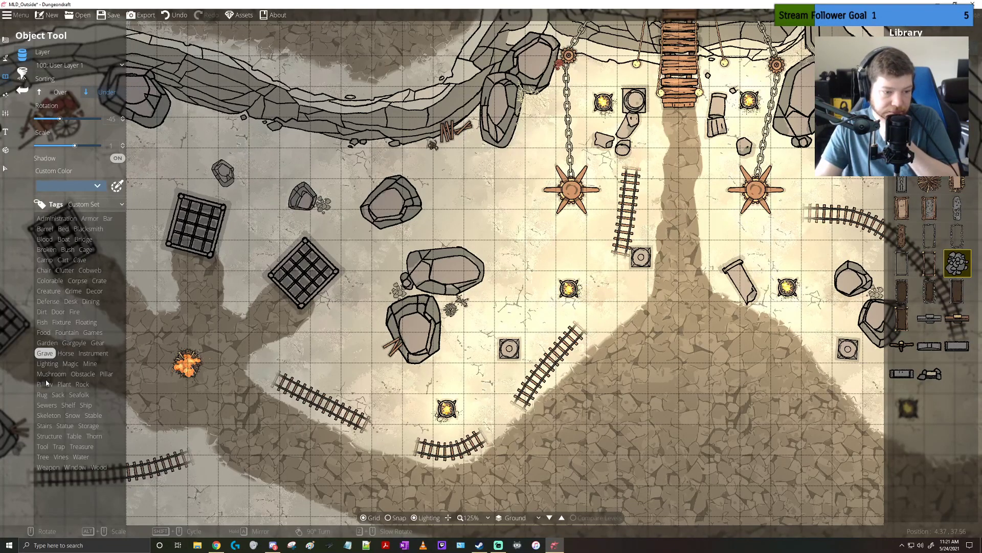
Browse the Instrument, Sewers, Sack, Rug, Plant, Mine and Storage objects for further props
{"action": "left_click", "coordinate": [93, 354]}
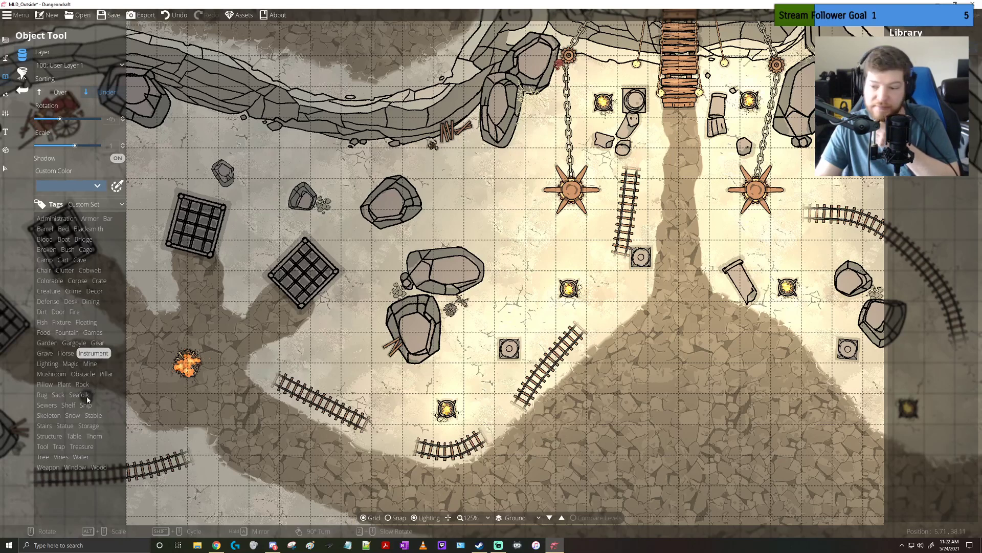
{"action": "left_click", "coordinate": [53, 408]}
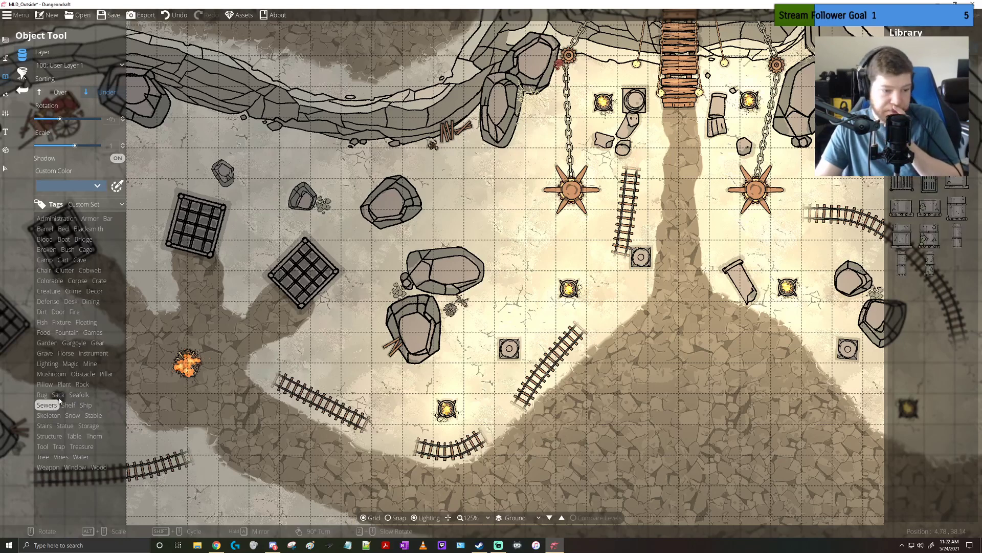
{"action": "left_click", "coordinate": [59, 395]}
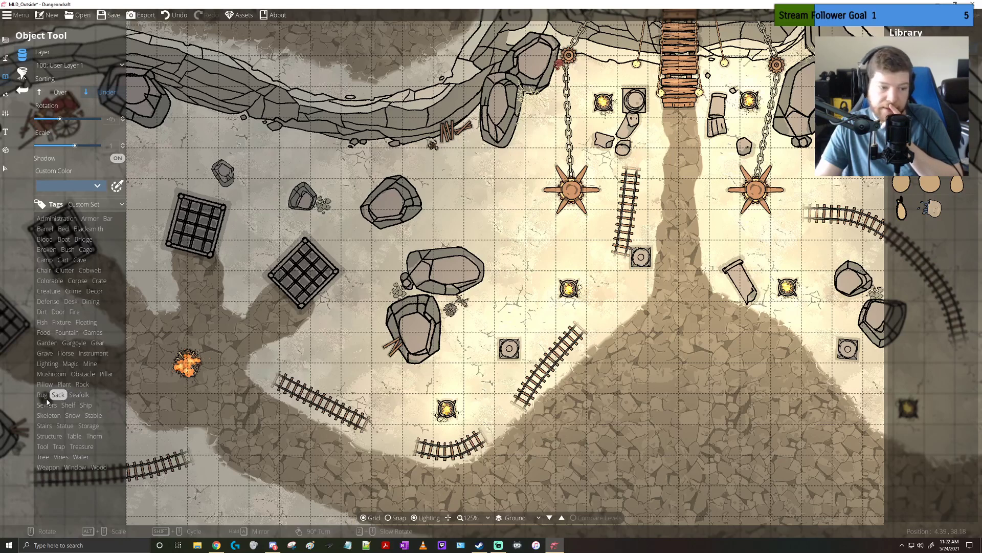
{"action": "left_click", "coordinate": [42, 395]}
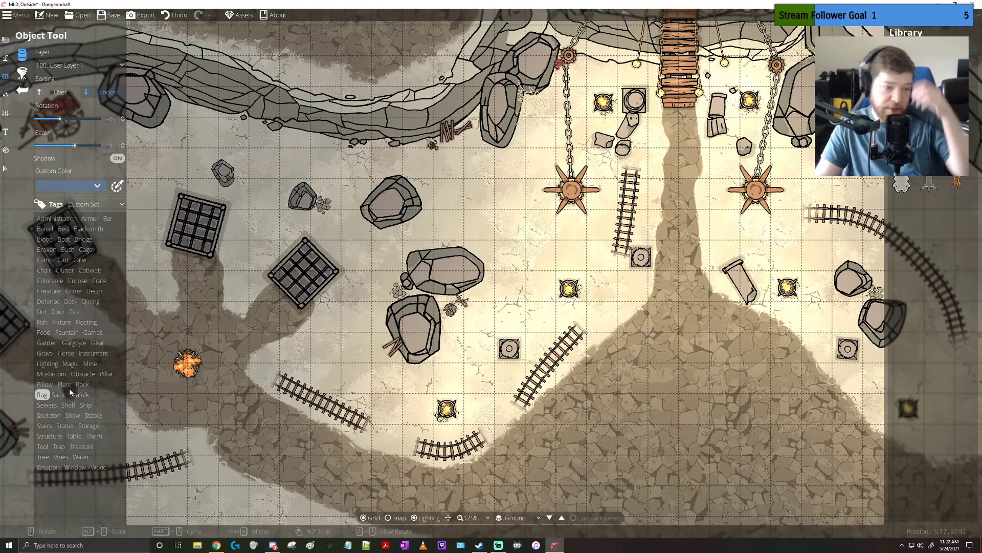
{"action": "left_click", "coordinate": [64, 384]}
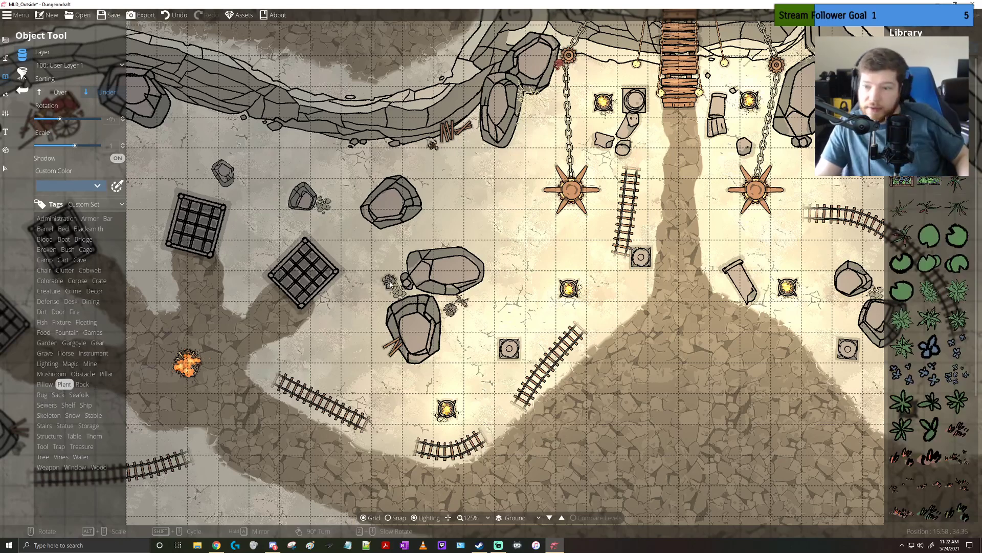
{"action": "mouse_move", "coordinate": [934, 259]}
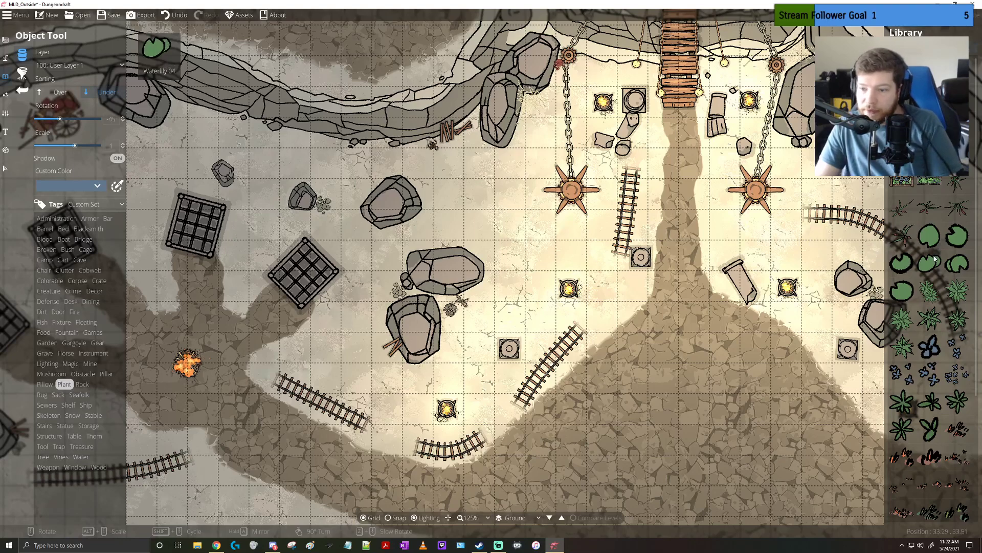
{"action": "scroll", "coordinate": [935, 261], "scroll_direction": "down", "scroll_amount": 3}
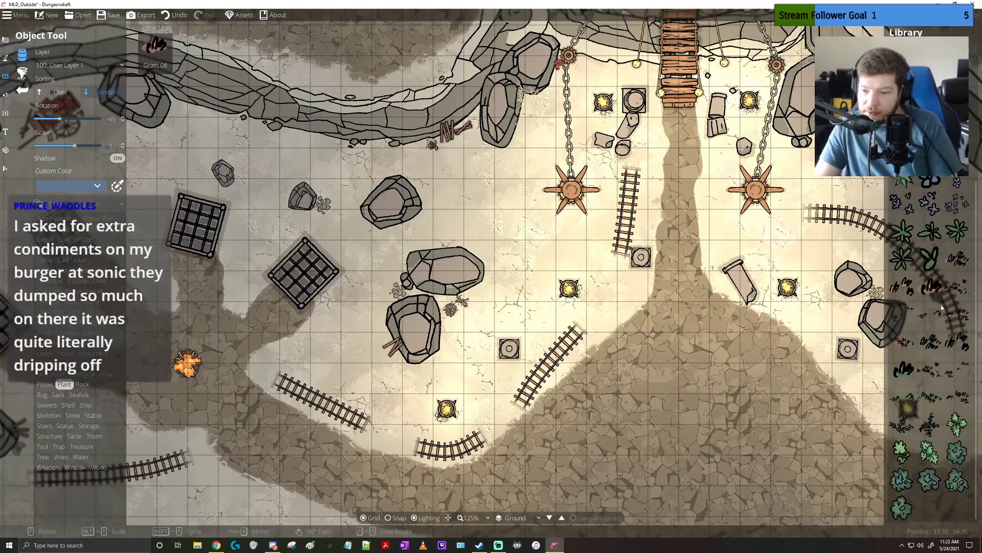
{"action": "mouse_move", "coordinate": [940, 324]}
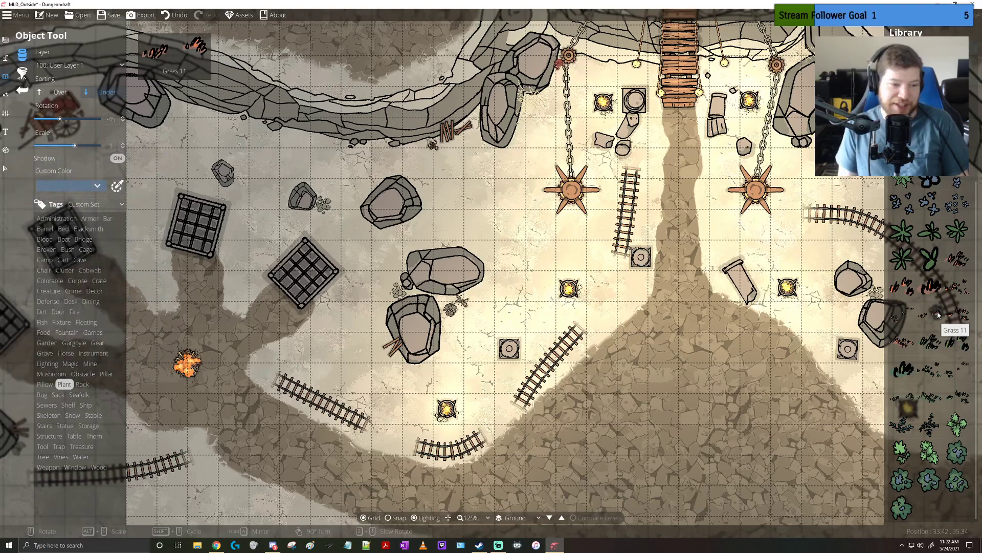
{"action": "left_click", "coordinate": [939, 315]}
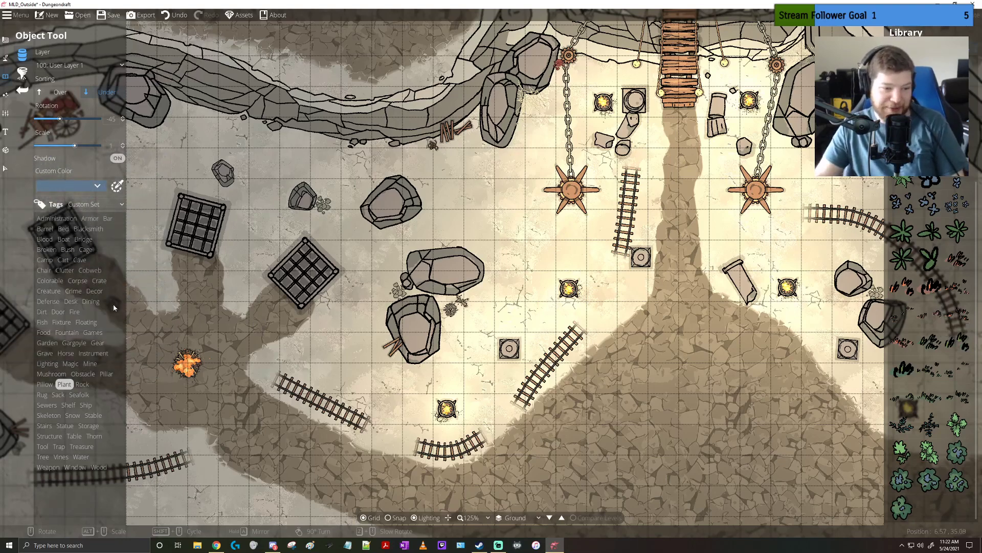
{"action": "left_click", "coordinate": [89, 364]}
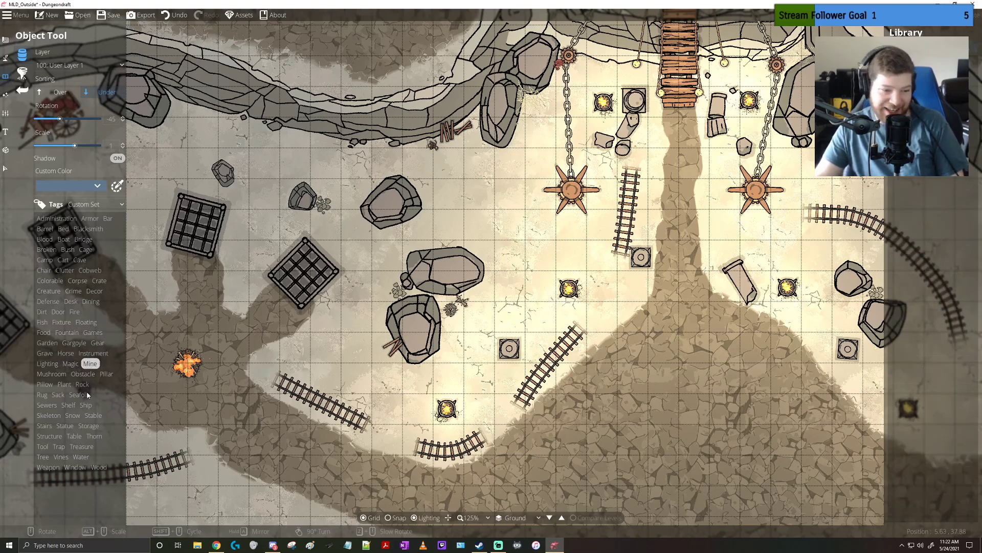
{"action": "left_click", "coordinate": [87, 427]}
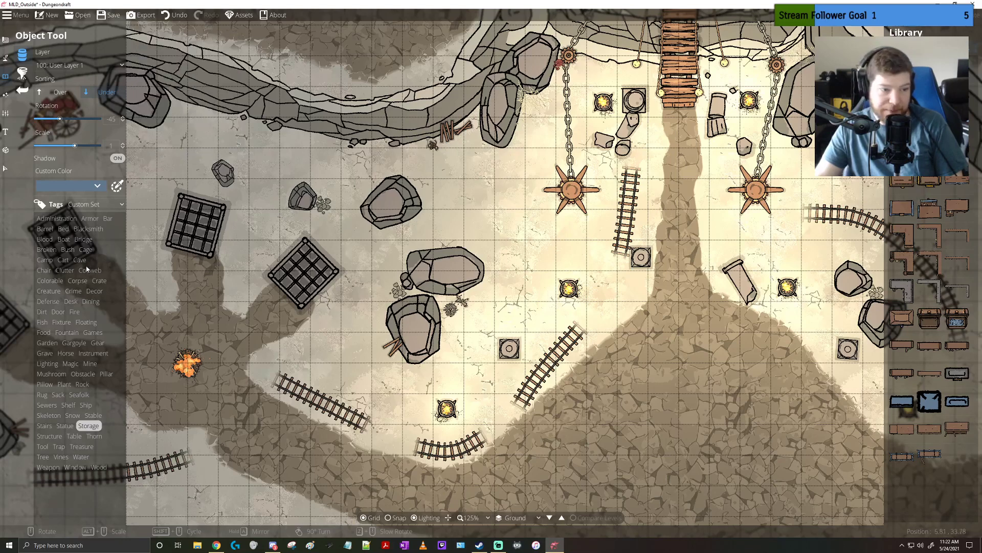
Place two upright barrels at scale 0.4 beside the diagonal cart below the boulders, one at rotation -45 and the other at rotation 90
{"action": "left_click", "coordinate": [45, 229]}
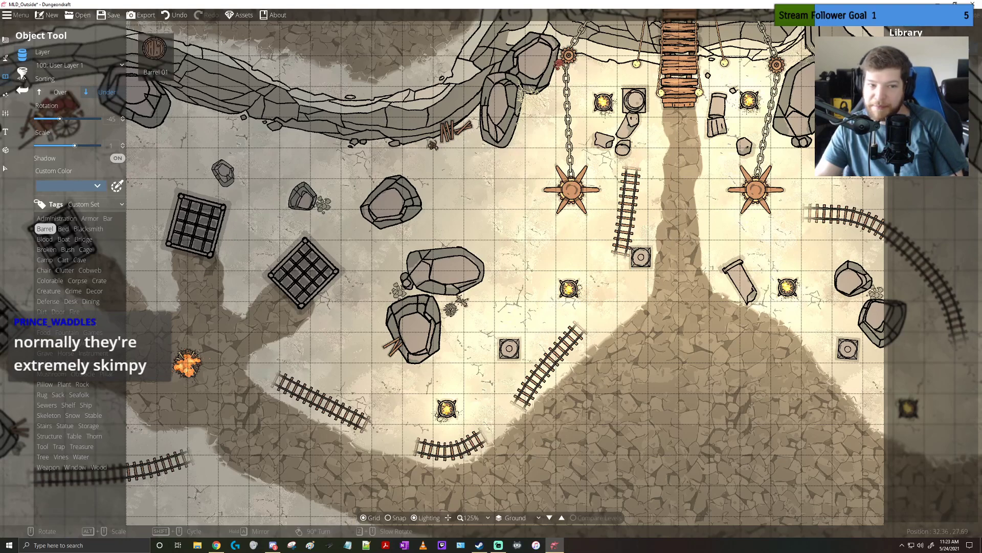
{"action": "left_click_drag", "start_coordinate": [298, 189], "coordinate": [632, 127]}
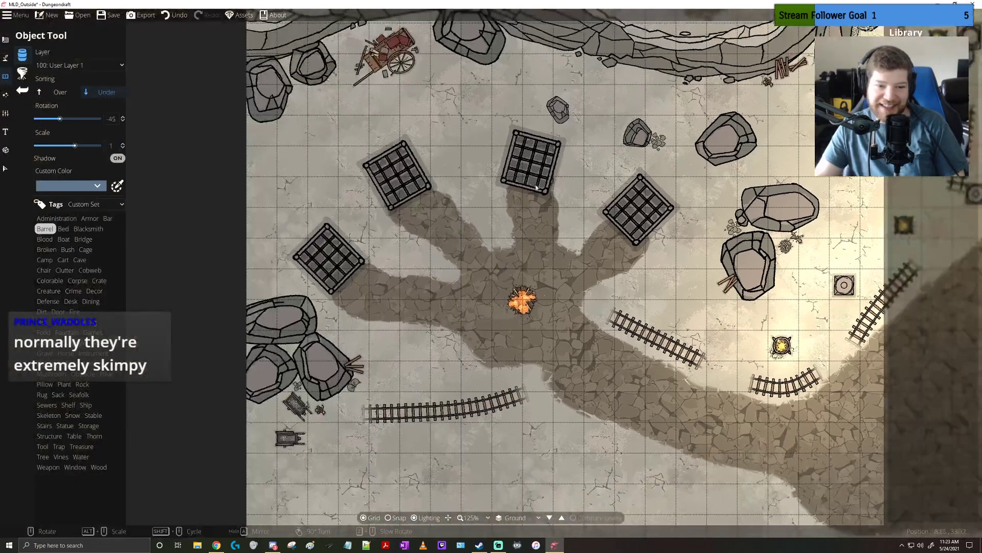
{"action": "left_click_drag", "start_coordinate": [341, 413], "coordinate": [444, 267]}
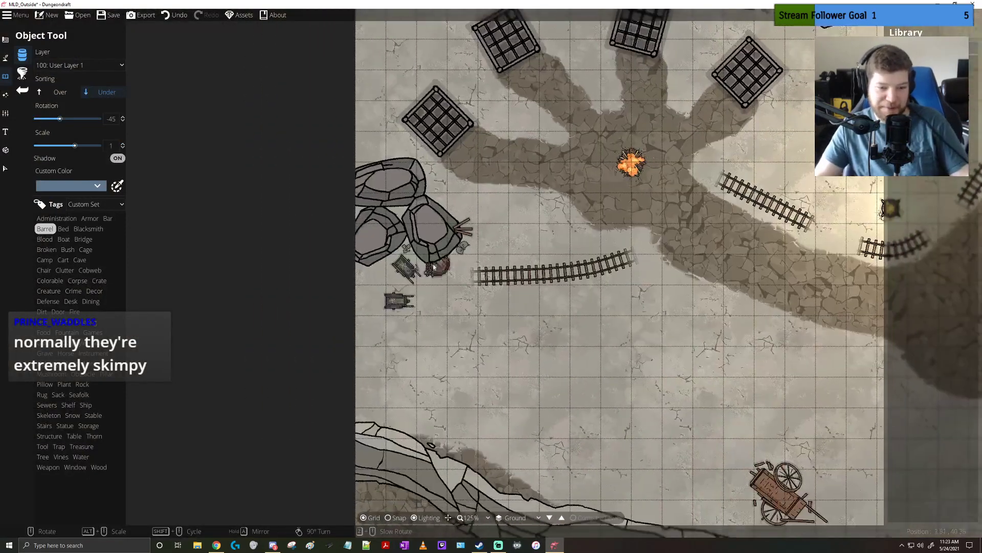
{"action": "scroll", "coordinate": [394, 271], "scroll_direction": "up", "scroll_amount": 4}
{"action": "scroll", "coordinate": [401, 285], "scroll_direction": "down", "scroll_amount": 6}
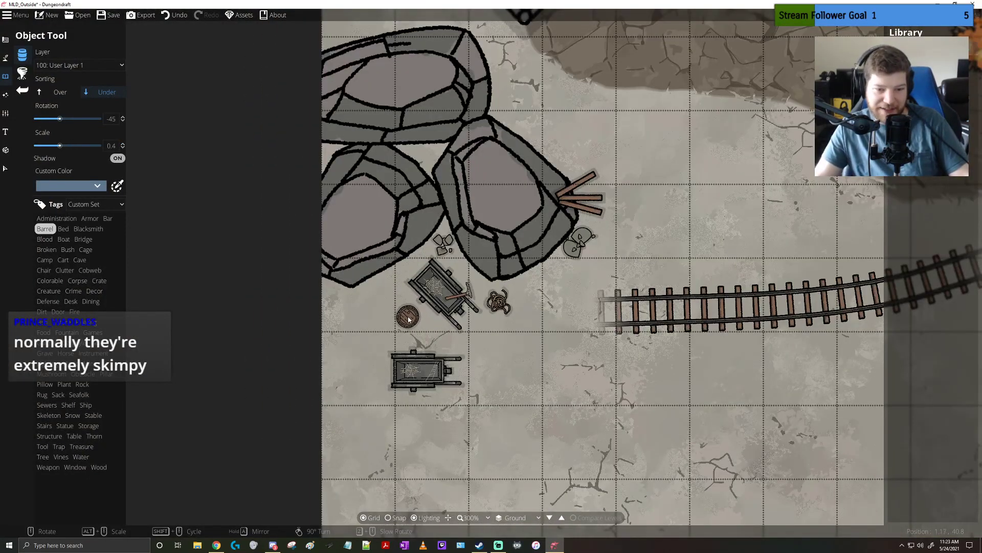
{"action": "scroll", "coordinate": [411, 311], "scroll_direction": "up", "scroll_amount": 3}
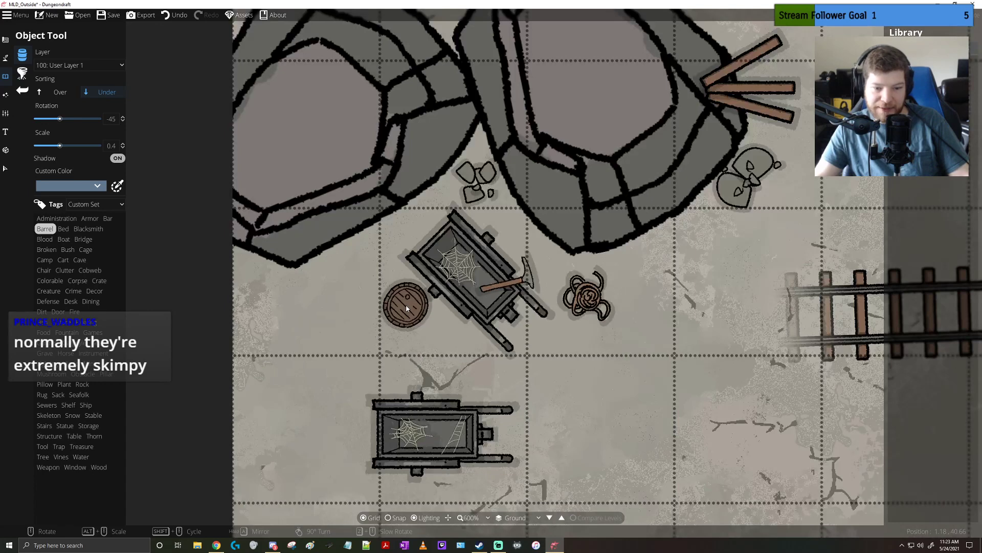
{"action": "left_click", "coordinate": [406, 307]}
{"action": "scroll", "coordinate": [439, 330], "scroll_direction": "up", "scroll_amount": 9}
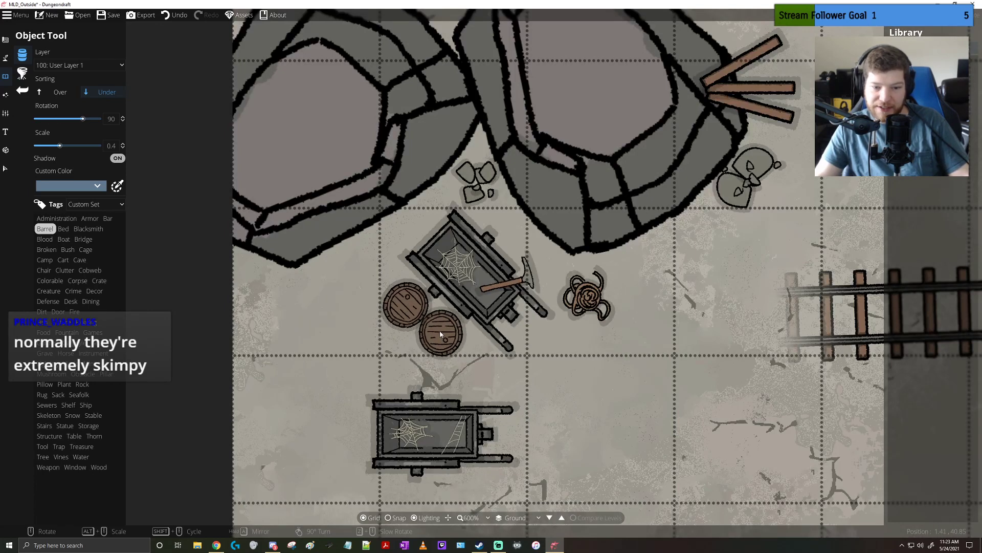
{"action": "left_click", "coordinate": [440, 334]}
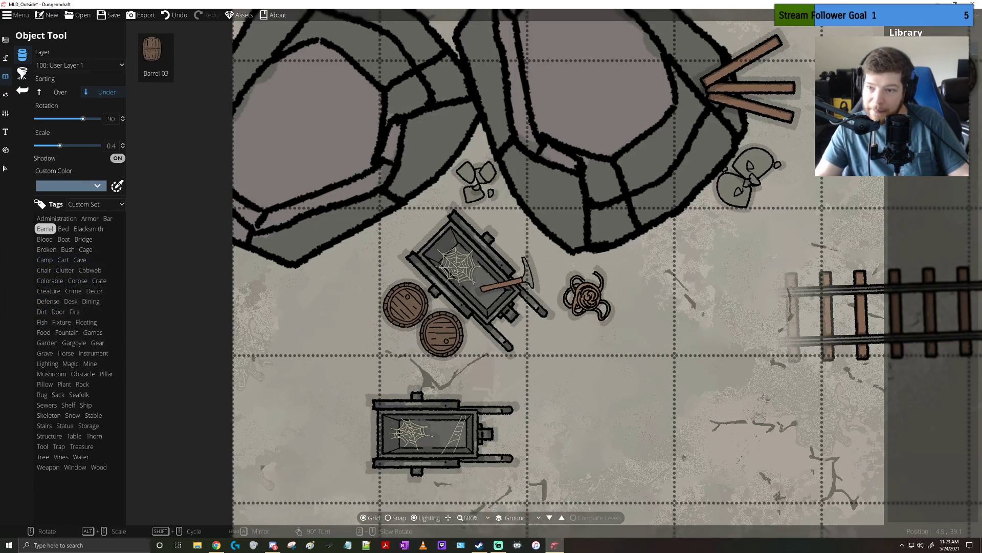
Place a Barrel 03 at rotation 45 and scale 0.3 against the boulder's lower right edge, next to the small stones
{"action": "left_click", "coordinate": [958, 73]}
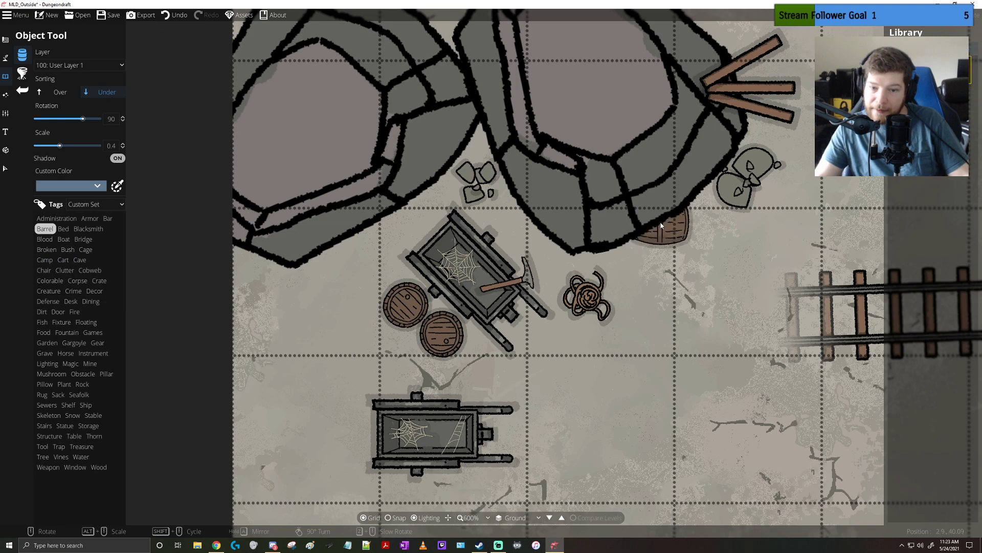
{"action": "scroll", "coordinate": [689, 227], "scroll_direction": "down", "scroll_amount": 2}
{"action": "scroll", "coordinate": [693, 226], "scroll_direction": "up", "scroll_amount": 1}
{"action": "scroll", "coordinate": [696, 226], "scroll_direction": "down", "scroll_amount": 1}
{"action": "scroll", "coordinate": [697, 223], "scroll_direction": "down", "scroll_amount": 2}
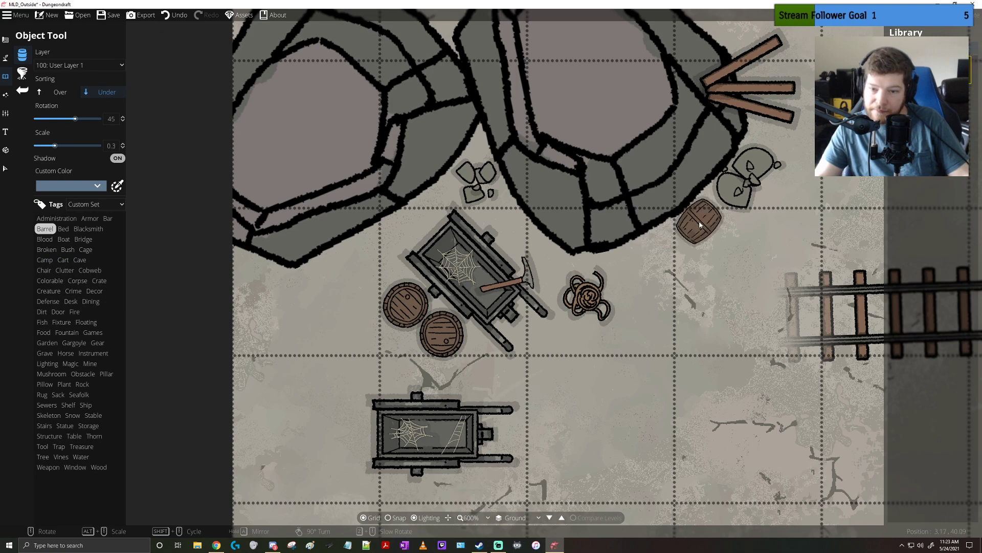
{"action": "left_click", "coordinate": [699, 221]}
Shrink the leftmost cage to about two grid squares across and reposition it at the end of its stone path
{"action": "left_click_drag", "start_coordinate": [627, 365], "coordinate": [695, 238]}
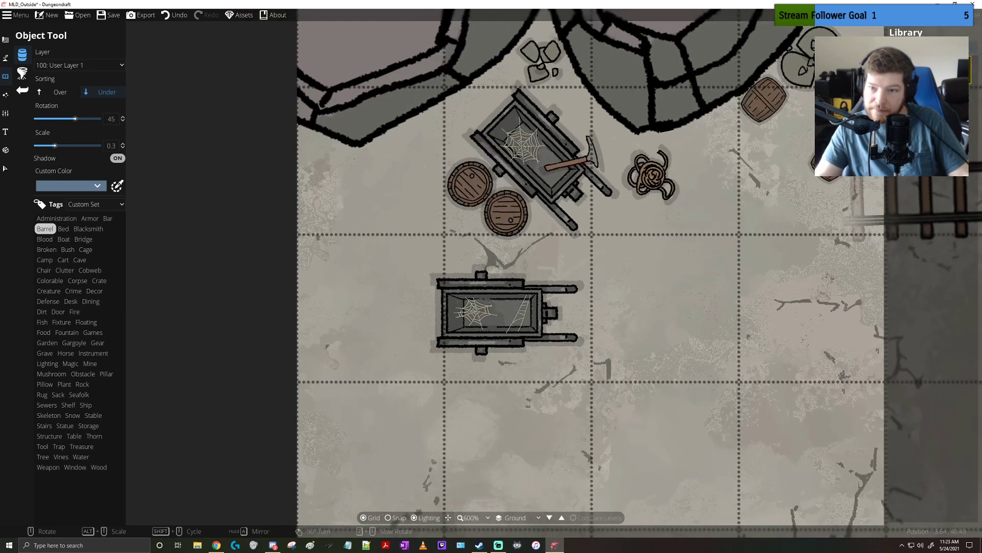
{"action": "scroll", "coordinate": [471, 271], "scroll_direction": "down", "scroll_amount": 4}
{"action": "left_click_drag", "start_coordinate": [745, 164], "coordinate": [579, 257]}
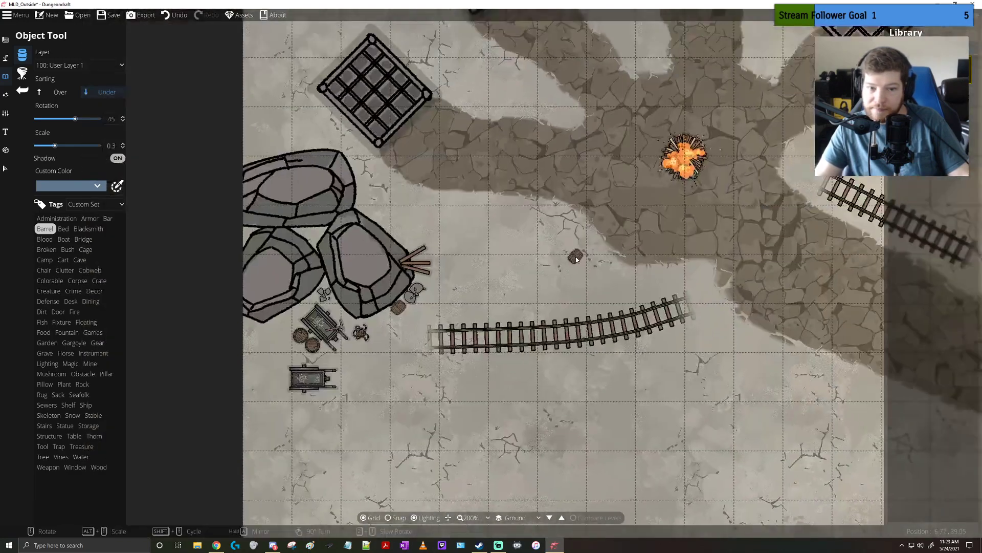
{"action": "left_click_drag", "start_coordinate": [598, 213], "coordinate": [551, 310]}
{"action": "scroll", "coordinate": [552, 306], "scroll_direction": "down", "scroll_amount": 2}
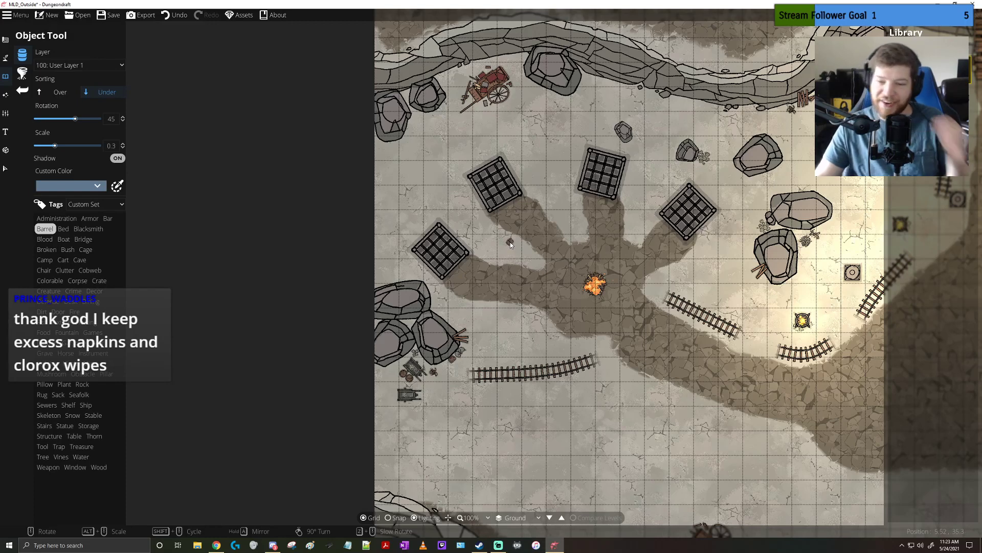
{"action": "left_click", "coordinate": [5, 168]}
{"action": "left_click", "coordinate": [430, 252]}
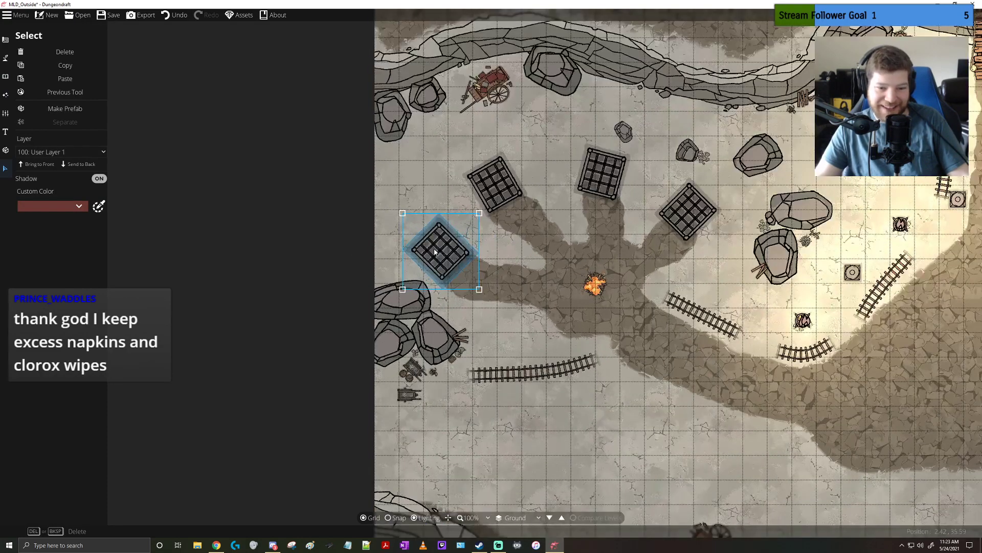
{"action": "scroll", "coordinate": [435, 252], "scroll_direction": "up", "scroll_amount": 2}
{"action": "left_click_drag", "start_coordinate": [524, 331], "coordinate": [461, 270]}
{"action": "left_click_drag", "start_coordinate": [410, 230], "coordinate": [437, 264]}
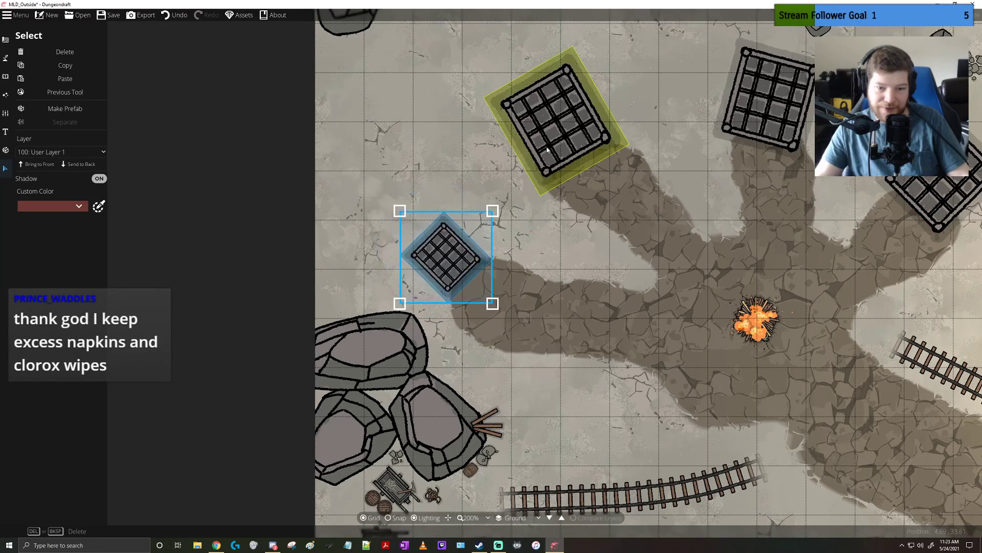
Shrink the second cage from the left to about two grid squares across and shift it back to its path's end
{"action": "left_click", "coordinate": [563, 128]}
{"action": "left_click_drag", "start_coordinate": [626, 192], "coordinate": [572, 138]}
{"action": "left_click_drag", "start_coordinate": [527, 92], "coordinate": [544, 118]}
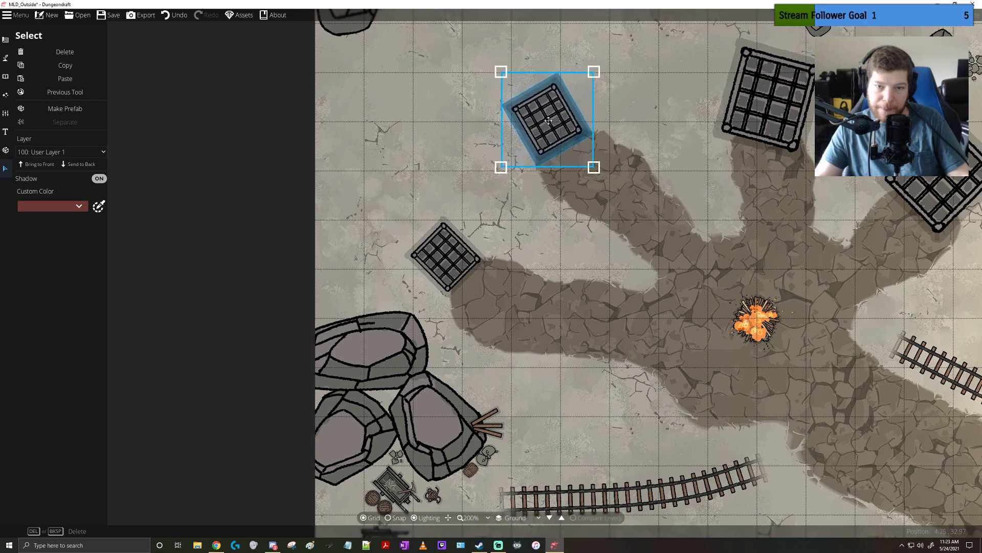
Shrink the third cage from the left to just over one grid square across and move it back to its path's end
{"action": "scroll", "coordinate": [544, 118], "scroll_direction": "down", "scroll_amount": 2}
{"action": "left_click_drag", "start_coordinate": [671, 150], "coordinate": [525, 194]}
{"action": "left_click", "coordinate": [631, 151]}
{"action": "left_click", "coordinate": [630, 151]}
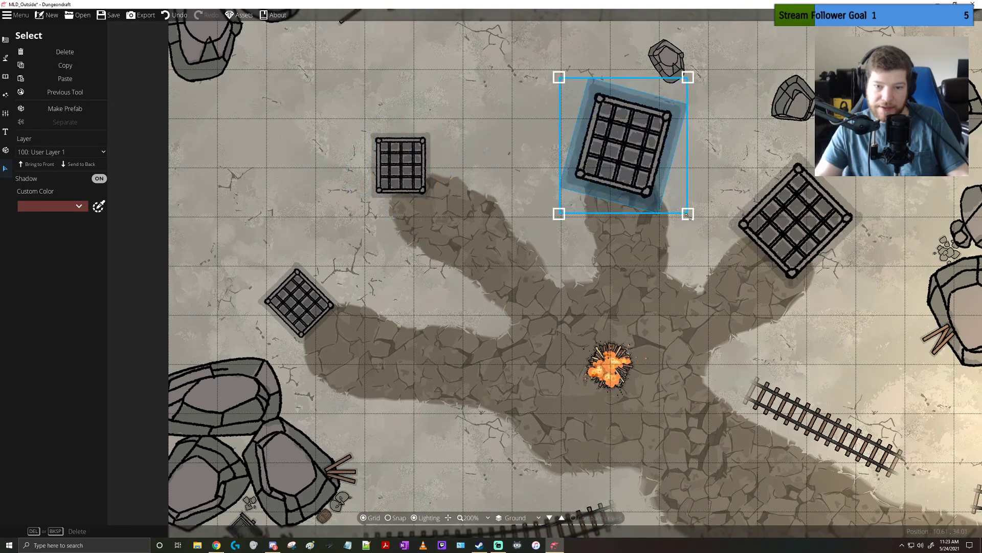
{"action": "left_click_drag", "start_coordinate": [687, 215], "coordinate": [631, 149]}
{"action": "left_click_drag", "start_coordinate": [589, 116], "coordinate": [632, 144]}
Rotate the second cage from the left counterclockwise so it lines up with the end of its stone path
{"action": "left_click", "coordinate": [416, 169]}
{"action": "left_click", "coordinate": [417, 170]}
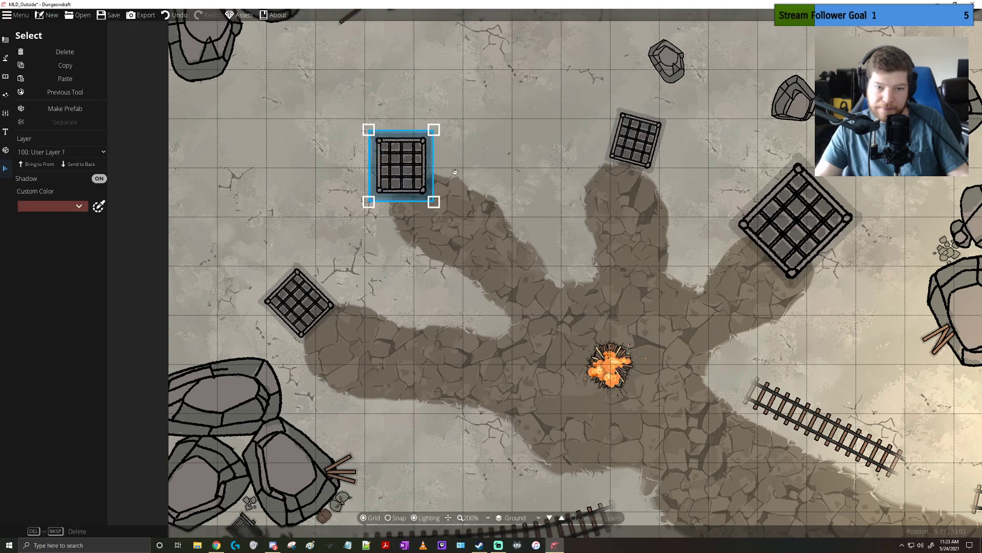
{"action": "left_click_drag", "start_coordinate": [456, 172], "coordinate": [455, 151]}
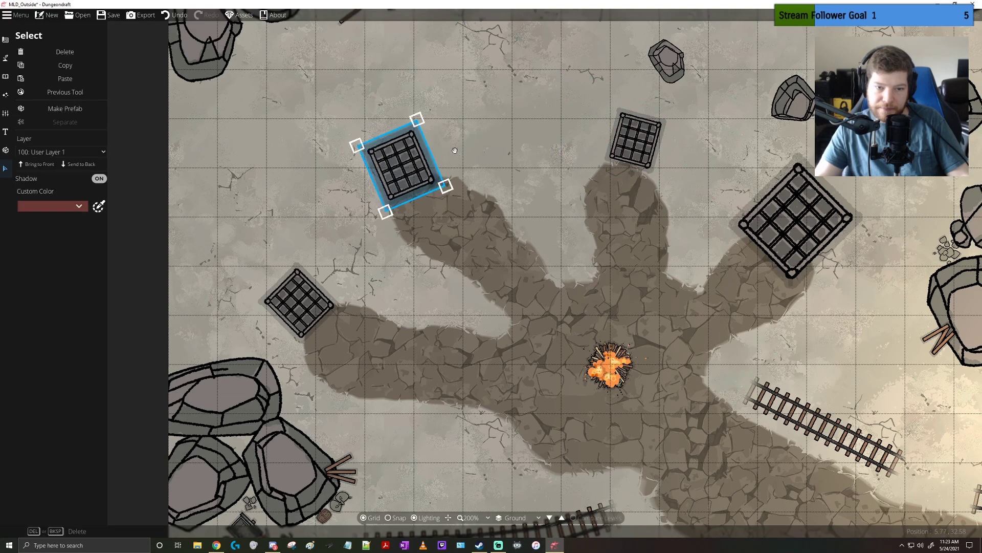
Shrink the rightmost cage to match the others, move it back to its path's end, and slightly enlarge the third cage
{"action": "left_click", "coordinate": [803, 222]}
{"action": "left_click_drag", "start_coordinate": [871, 302], "coordinate": [814, 241]}
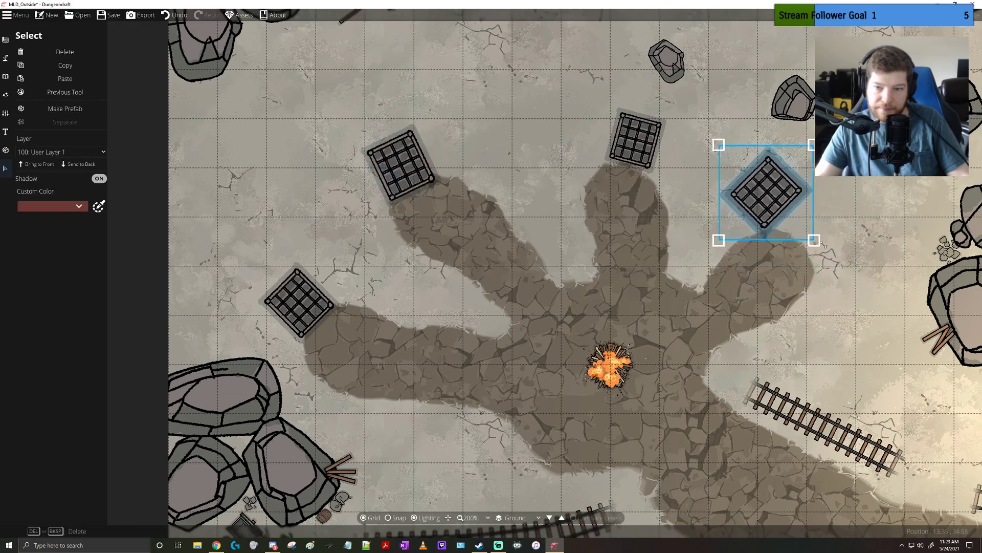
{"action": "left_click_drag", "start_coordinate": [775, 183], "coordinate": [848, 242]}
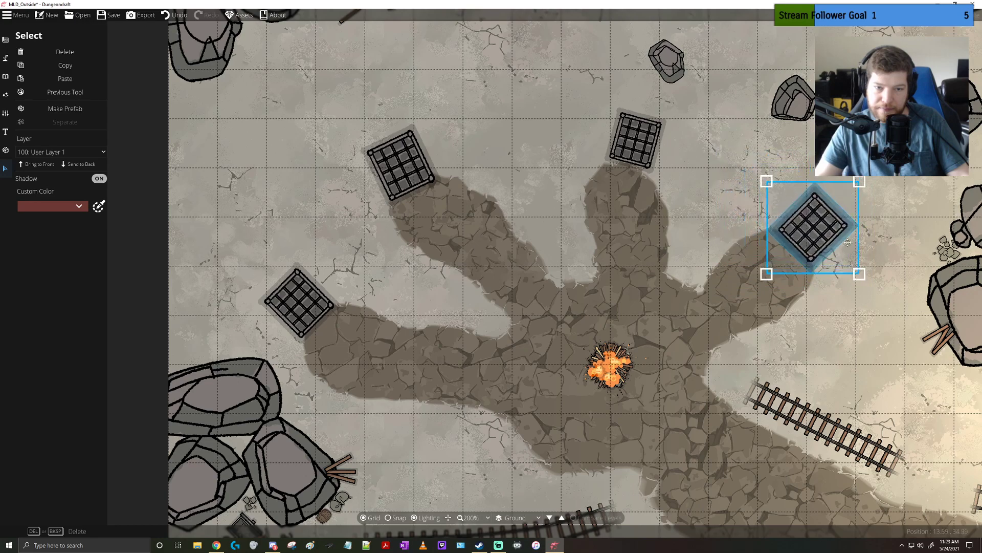
{"action": "left_click", "coordinate": [633, 143]}
{"action": "left_click_drag", "start_coordinate": [672, 179], "coordinate": [688, 193]}
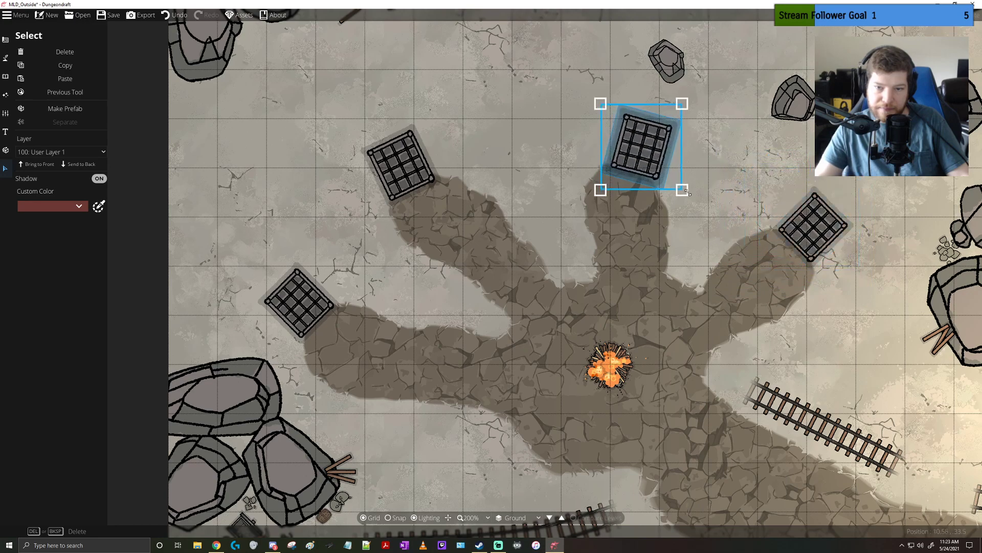
Try painting the Rock Tile material on the ledge beside the pit opening and undo the stroke
{"action": "scroll", "coordinate": [606, 233], "scroll_direction": "down", "scroll_amount": 3}
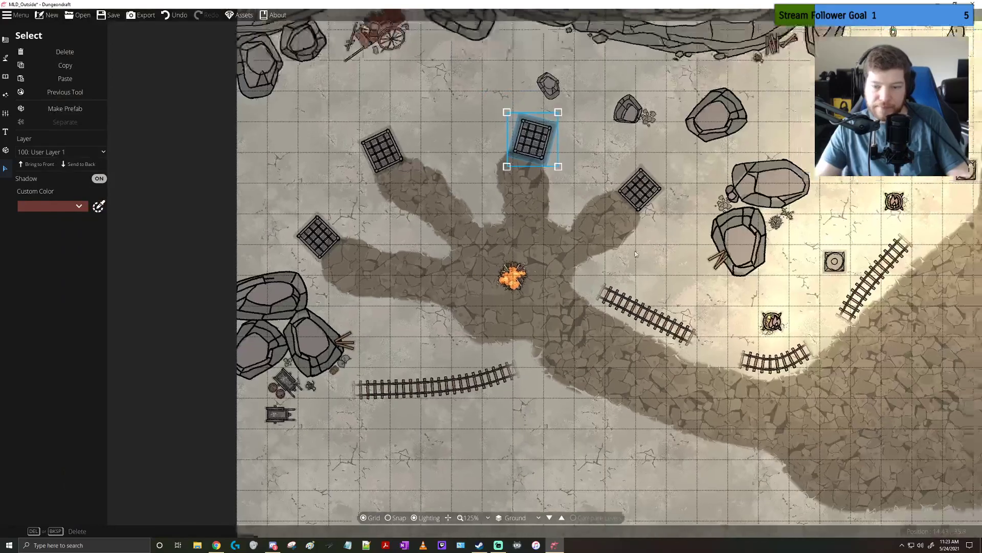
{"action": "scroll", "coordinate": [635, 251], "scroll_direction": "down", "scroll_amount": 3}
{"action": "mouse_move", "coordinate": [763, 284]}
{"action": "left_mouse_down"}
{"action": "mouse_move", "coordinate": [560, 293]}
{"action": "mouse_move", "coordinate": [514, 433]}
{"action": "mouse_move", "coordinate": [553, 496]}
{"action": "mouse_move", "coordinate": [568, 283]}
{"action": "mouse_move", "coordinate": [576, 293]}
{"action": "mouse_move", "coordinate": [558, 266]}
{"action": "mouse_move", "coordinate": [530, 366]}
{"action": "left_mouse_up"}
{"action": "scroll", "coordinate": [498, 332], "scroll_direction": "up", "scroll_amount": 1}
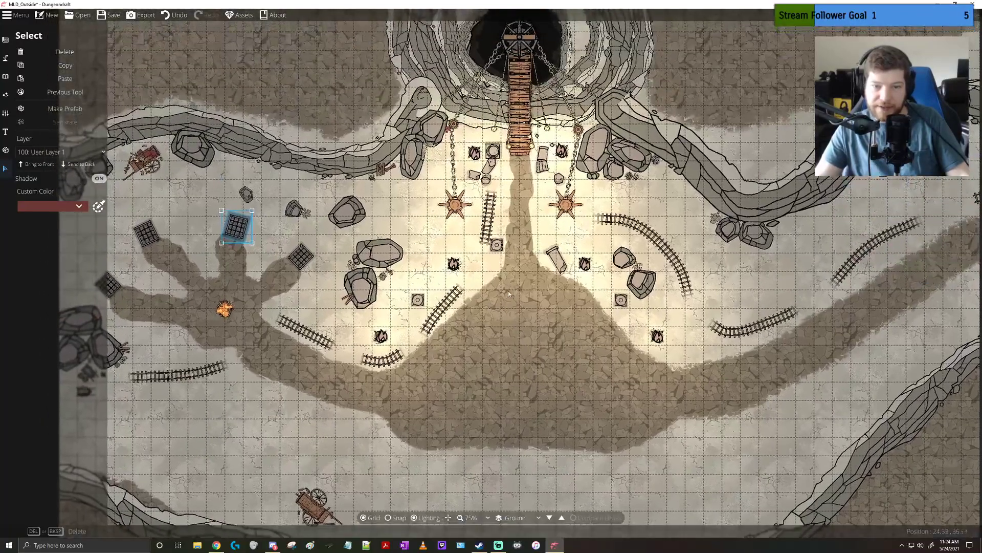
{"action": "left_click_drag", "start_coordinate": [509, 296], "coordinate": [520, 369]}
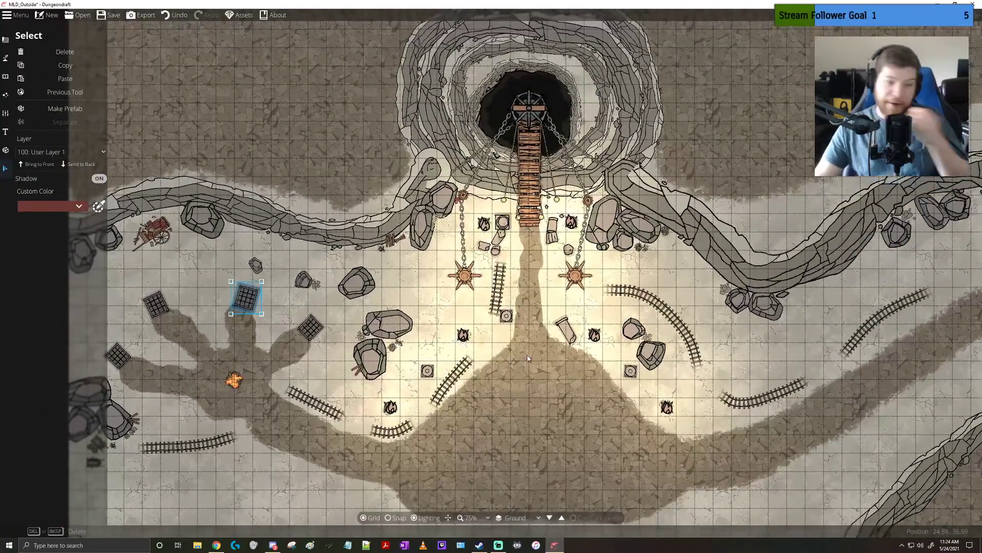
{"action": "left_click_drag", "start_coordinate": [371, 214], "coordinate": [422, 362]}
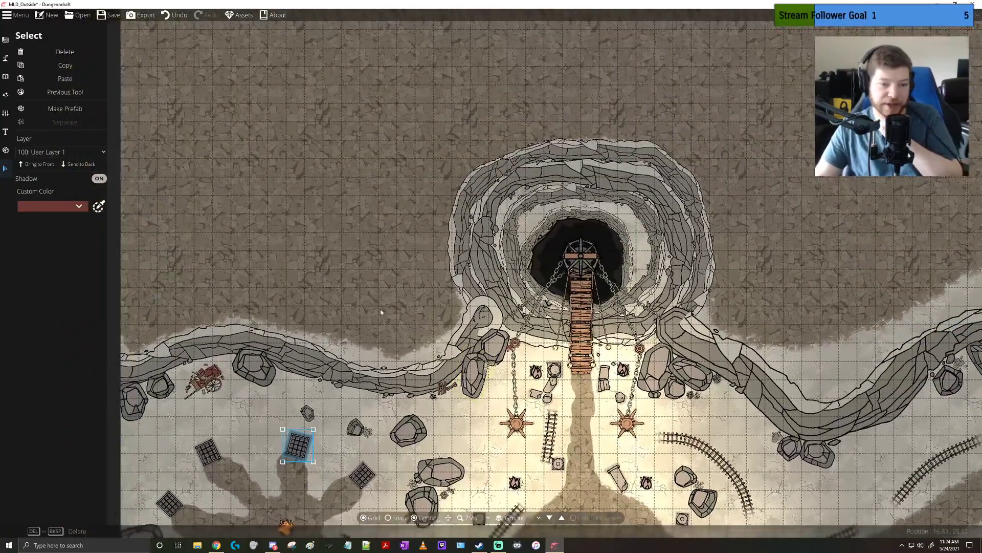
{"action": "left_click", "coordinate": [6, 60]}
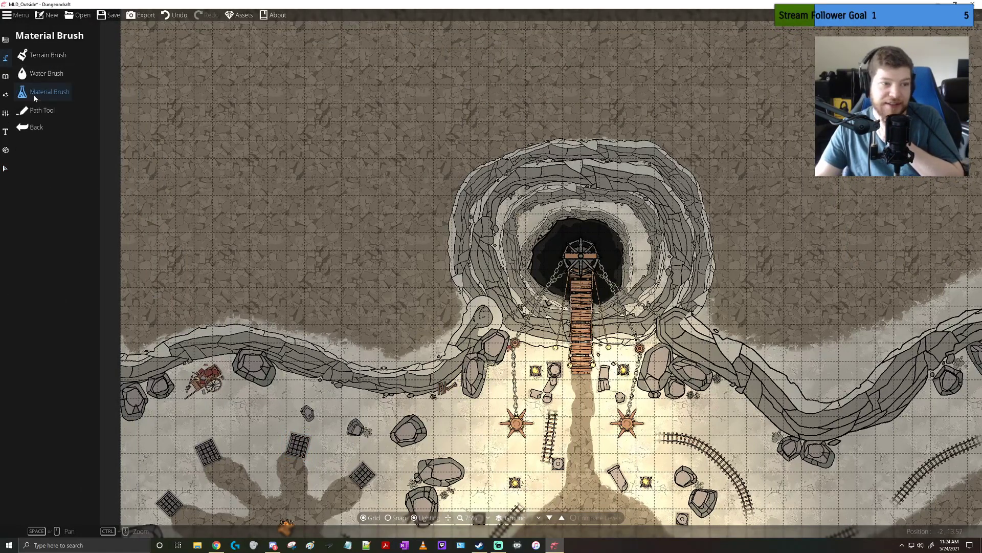
{"action": "left_click", "coordinate": [36, 99]}
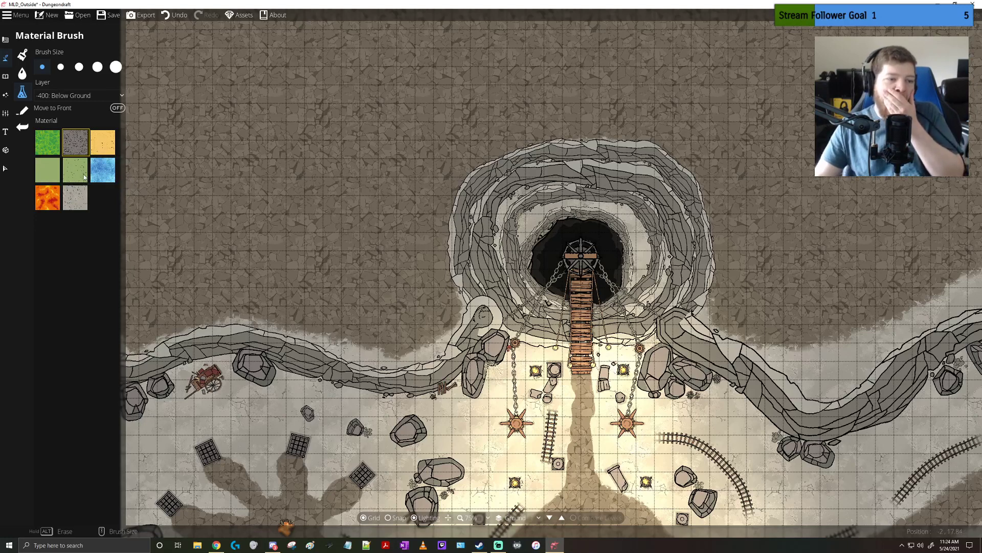
{"action": "left_click", "coordinate": [72, 203]}
{"action": "left_click_drag", "start_coordinate": [529, 217], "coordinate": [507, 238]}
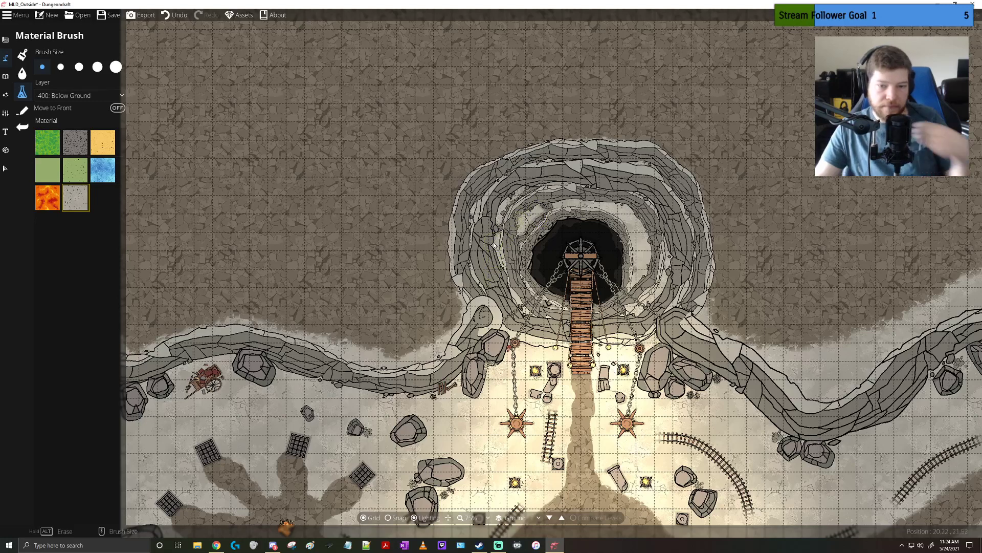
{"action": "key", "text": "ctrl+z"}
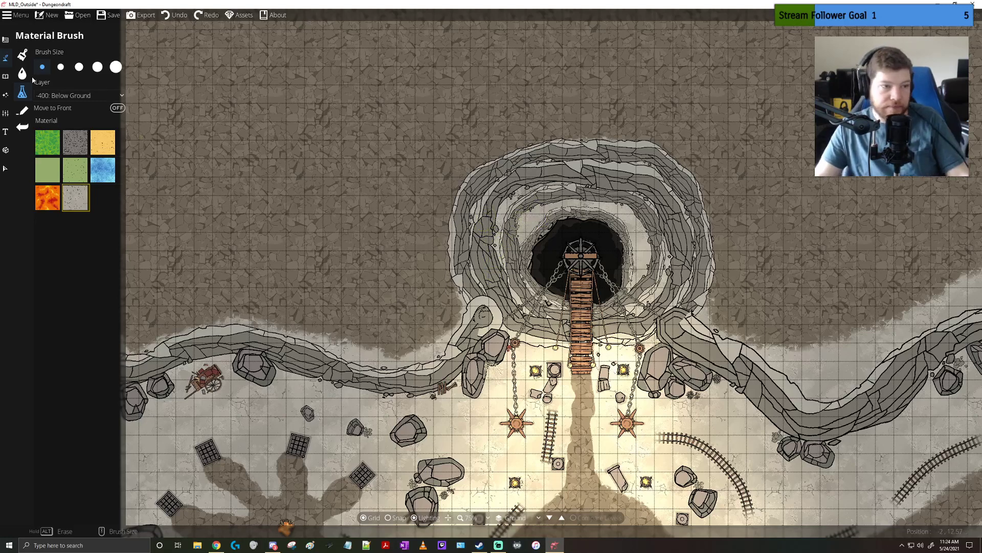
Paint Terrain Snow with the Terrain Brush along the top of the cliff to the left of the pit
{"action": "left_click", "coordinate": [6, 42]}
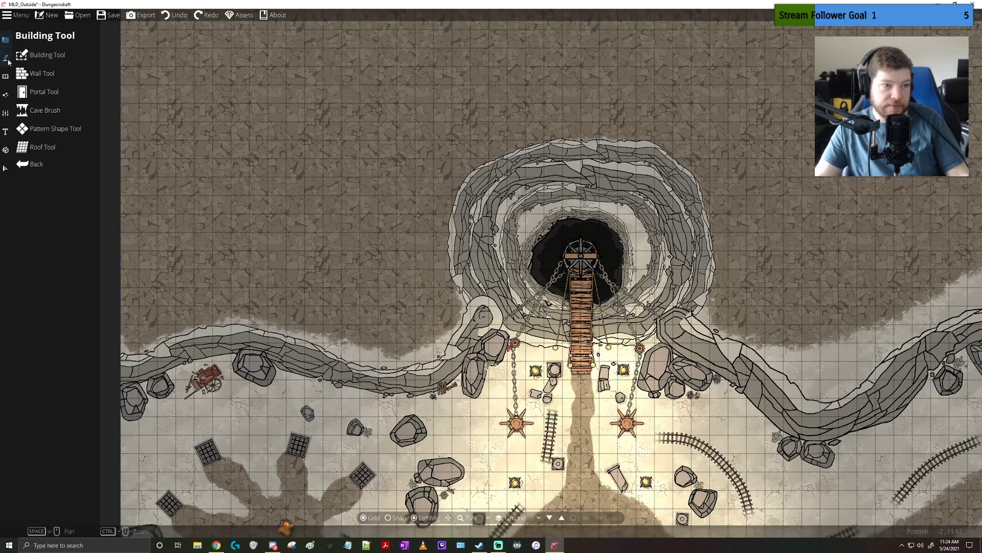
{"action": "left_click", "coordinate": [6, 58]}
{"action": "left_click", "coordinate": [48, 54]}
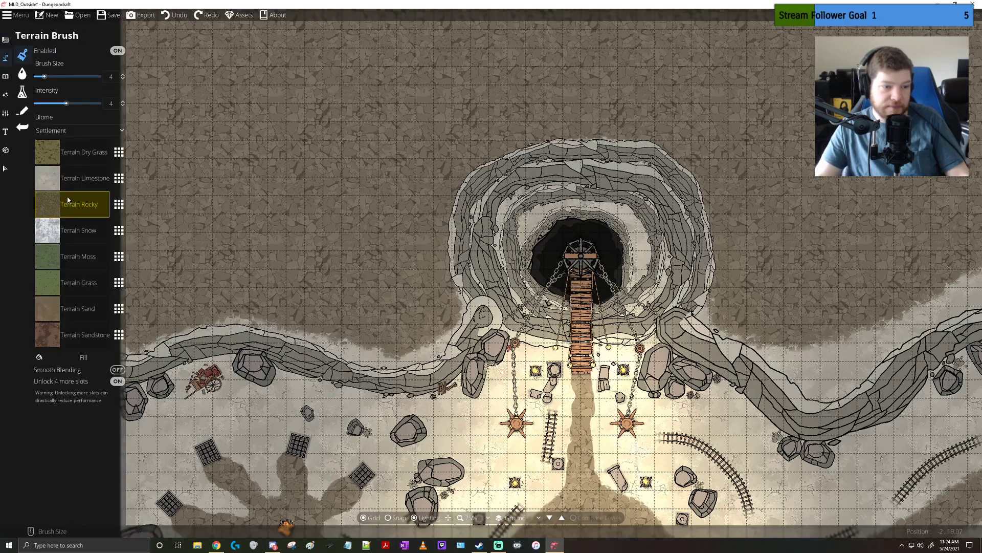
{"action": "left_click", "coordinate": [73, 233]}
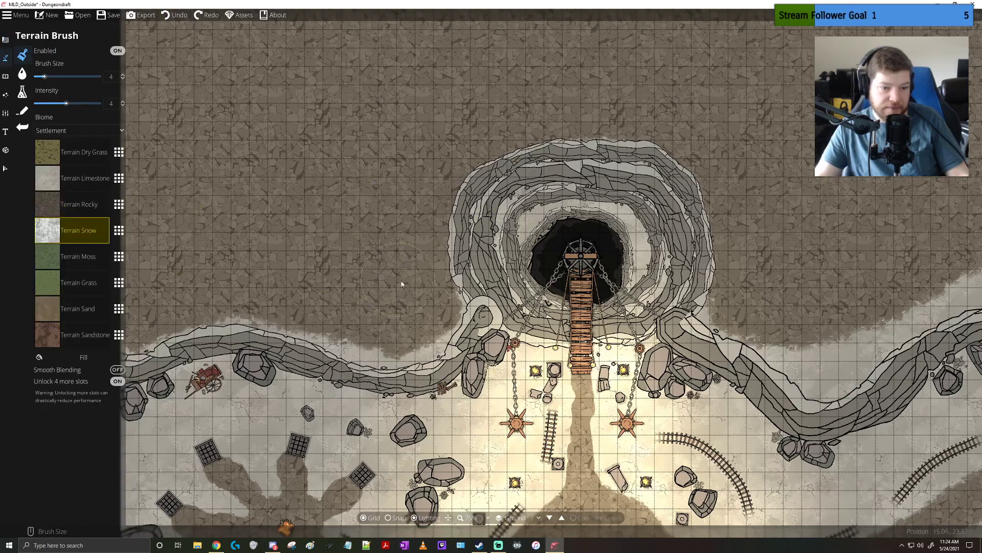
{"action": "mouse_move", "coordinate": [402, 284]}
{"action": "left_mouse_down"}
{"action": "mouse_move", "coordinate": [426, 301]}
{"action": "mouse_move", "coordinate": [419, 310]}
{"action": "mouse_move", "coordinate": [376, 337]}
{"action": "mouse_move", "coordinate": [397, 338]}
{"action": "mouse_move", "coordinate": [449, 306]}
{"action": "mouse_move", "coordinate": [401, 331]}
{"action": "mouse_move", "coordinate": [284, 312]}
{"action": "mouse_move", "coordinate": [359, 324]}
{"action": "mouse_move", "coordinate": [314, 318]}
{"action": "left_mouse_up"}
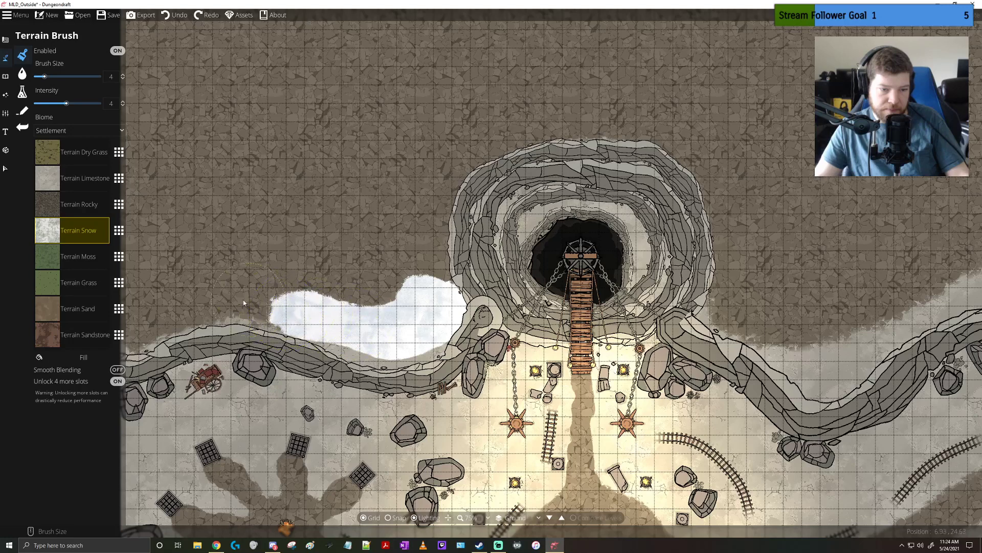
{"action": "mouse_move", "coordinate": [243, 302]}
{"action": "left_mouse_down"}
{"action": "mouse_move", "coordinate": [175, 304]}
{"action": "mouse_move", "coordinate": [117, 335]}
{"action": "mouse_move", "coordinate": [186, 310]}
{"action": "mouse_move", "coordinate": [278, 317]}
{"action": "mouse_move", "coordinate": [186, 312]}
{"action": "mouse_move", "coordinate": [142, 325]}
{"action": "mouse_move", "coordinate": [249, 287]}
{"action": "left_mouse_up"}
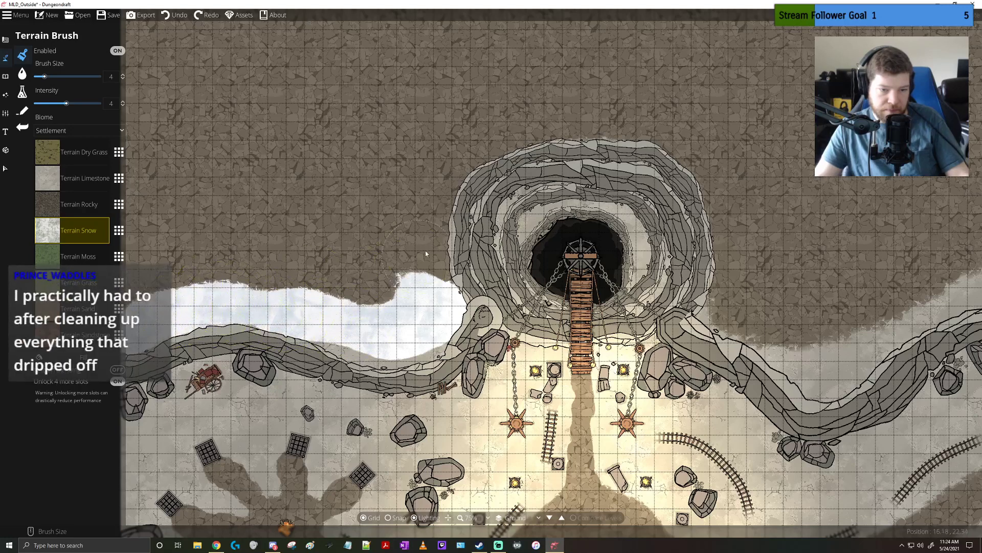
Paint snow around the outer rim of the pit and along the top of the cliff to its right
{"action": "mouse_move", "coordinate": [446, 182]}
{"action": "left_mouse_down"}
{"action": "mouse_move", "coordinate": [405, 280]}
{"action": "mouse_move", "coordinate": [435, 231]}
{"action": "left_mouse_up"}
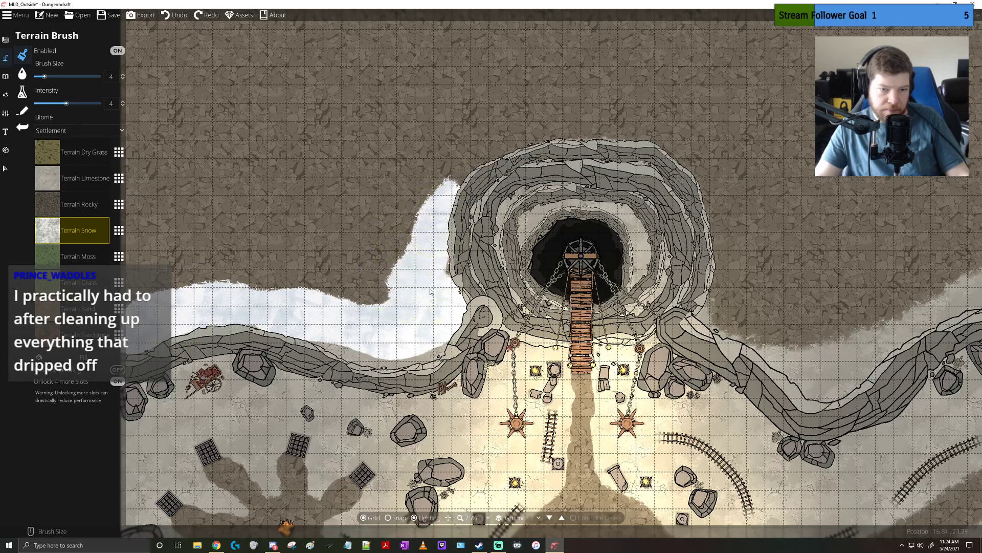
{"action": "mouse_move", "coordinate": [507, 141]}
{"action": "left_mouse_down"}
{"action": "mouse_move", "coordinate": [476, 148]}
{"action": "mouse_move", "coordinate": [553, 126]}
{"action": "left_mouse_up"}
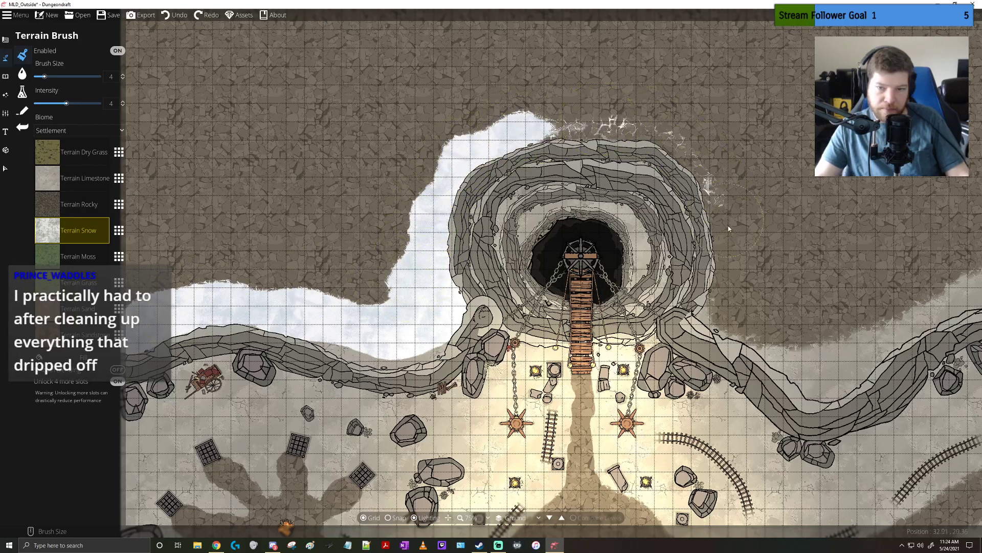
{"action": "mouse_move", "coordinate": [728, 301]}
{"action": "left_mouse_down"}
{"action": "mouse_move", "coordinate": [722, 202]}
{"action": "mouse_move", "coordinate": [697, 161]}
{"action": "mouse_move", "coordinate": [633, 141]}
{"action": "mouse_move", "coordinate": [659, 149]}
{"action": "mouse_move", "coordinate": [719, 244]}
{"action": "mouse_move", "coordinate": [718, 296]}
{"action": "mouse_move", "coordinate": [730, 328]}
{"action": "left_mouse_up"}
{"action": "mouse_move", "coordinate": [876, 302]}
{"action": "left_mouse_down"}
{"action": "mouse_move", "coordinate": [783, 297]}
{"action": "mouse_move", "coordinate": [904, 243]}
{"action": "mouse_move", "coordinate": [759, 279]}
{"action": "mouse_move", "coordinate": [877, 245]}
{"action": "mouse_move", "coordinate": [820, 277]}
{"action": "mouse_move", "coordinate": [897, 259]}
{"action": "mouse_move", "coordinate": [944, 233]}
{"action": "mouse_move", "coordinate": [947, 259]}
{"action": "mouse_move", "coordinate": [910, 278]}
{"action": "mouse_move", "coordinate": [933, 276]}
{"action": "mouse_move", "coordinate": [962, 232]}
{"action": "mouse_move", "coordinate": [824, 289]}
{"action": "mouse_move", "coordinate": [905, 230]}
{"action": "mouse_move", "coordinate": [940, 189]}
{"action": "mouse_move", "coordinate": [956, 212]}
{"action": "mouse_move", "coordinate": [972, 174]}
{"action": "mouse_move", "coordinate": [973, 132]}
{"action": "left_mouse_up"}
{"action": "left_click_drag", "start_coordinate": [913, 156], "coordinate": [682, 245]}
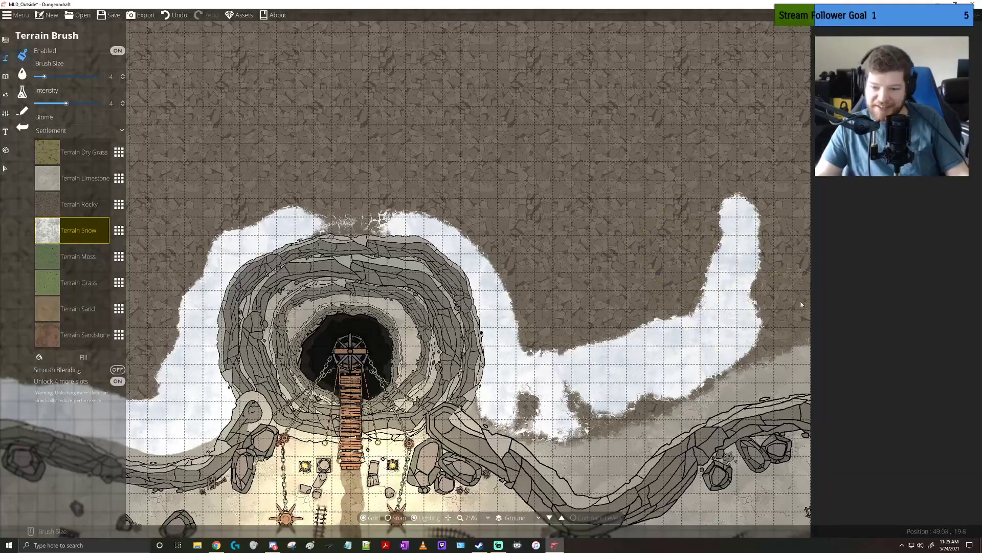
Cover the rest of the plateau above the cliff with snow, raising the brush size to 25 and the intensity to 8
{"action": "mouse_move", "coordinate": [791, 284]}
{"action": "left_mouse_down"}
{"action": "mouse_move", "coordinate": [775, 175]}
{"action": "mouse_move", "coordinate": [782, 118]}
{"action": "mouse_move", "coordinate": [787, 197]}
{"action": "mouse_move", "coordinate": [783, 109]}
{"action": "mouse_move", "coordinate": [757, 81]}
{"action": "left_mouse_up"}
{"action": "mouse_move", "coordinate": [560, 93]}
{"action": "left_mouse_down"}
{"action": "mouse_move", "coordinate": [529, 106]}
{"action": "mouse_move", "coordinate": [757, 95]}
{"action": "mouse_move", "coordinate": [341, 100]}
{"action": "left_mouse_up"}
{"action": "left_click_drag", "start_coordinate": [406, 107], "coordinate": [637, 108]}
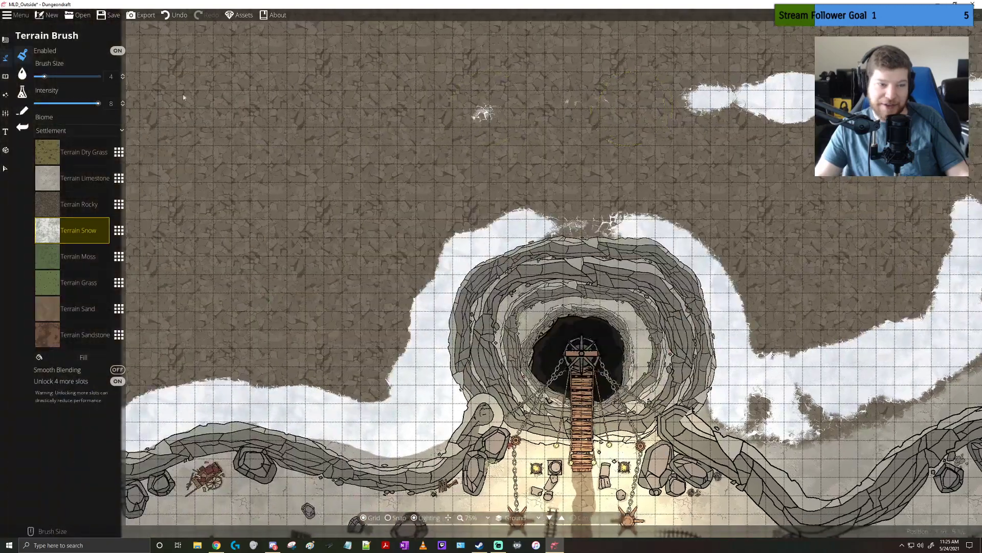
{"action": "mouse_move", "coordinate": [408, 66]}
{"action": "left_mouse_down"}
{"action": "mouse_move", "coordinate": [309, 66]}
{"action": "mouse_move", "coordinate": [359, 69]}
{"action": "left_mouse_up"}
{"action": "left_click_drag", "start_coordinate": [399, 90], "coordinate": [613, 120]}
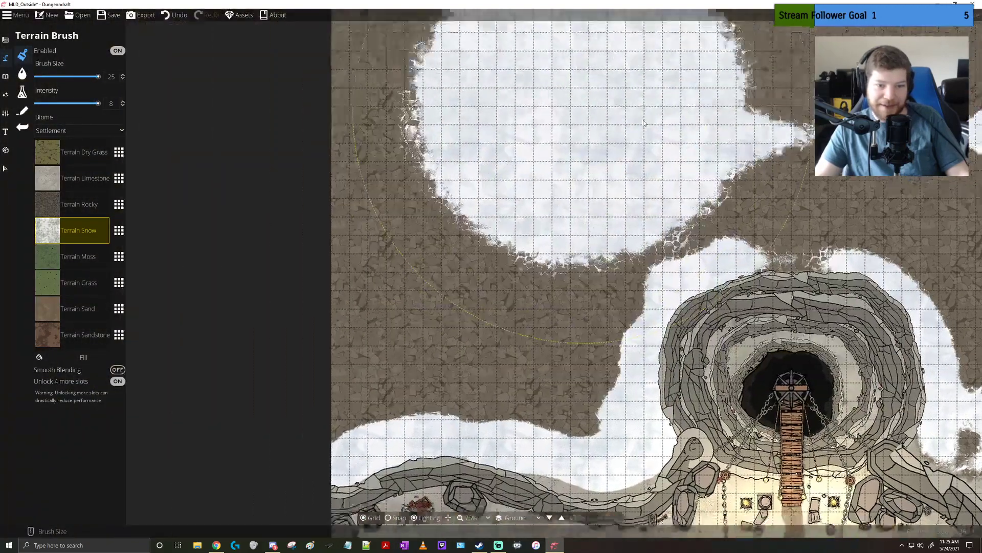
{"action": "scroll", "coordinate": [655, 145], "scroll_direction": "down", "scroll_amount": 3}
{"action": "left_click_drag", "start_coordinate": [655, 146], "coordinate": [635, 147]}
{"action": "mouse_move", "coordinate": [575, 102]}
{"action": "left_mouse_down"}
{"action": "mouse_move", "coordinate": [481, 79]}
{"action": "mouse_move", "coordinate": [758, 118]}
{"action": "mouse_move", "coordinate": [798, 102]}
{"action": "mouse_move", "coordinate": [639, 169]}
{"action": "mouse_move", "coordinate": [494, 189]}
{"action": "mouse_move", "coordinate": [645, 215]}
{"action": "mouse_move", "coordinate": [727, 164]}
{"action": "mouse_move", "coordinate": [845, 205]}
{"action": "mouse_move", "coordinate": [867, 179]}
{"action": "mouse_move", "coordinate": [717, 148]}
{"action": "left_mouse_up"}
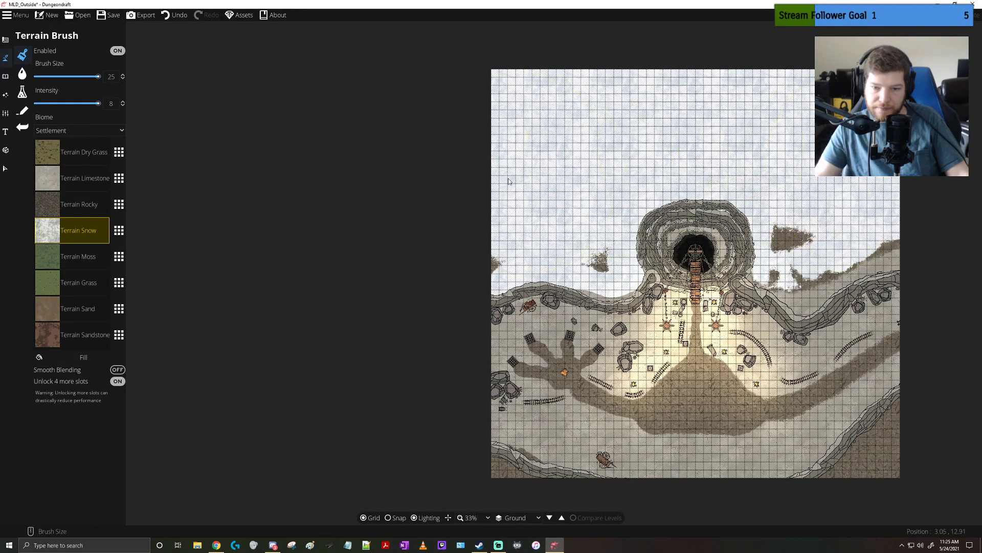
{"action": "left_click_drag", "start_coordinate": [669, 187], "coordinate": [848, 189]}
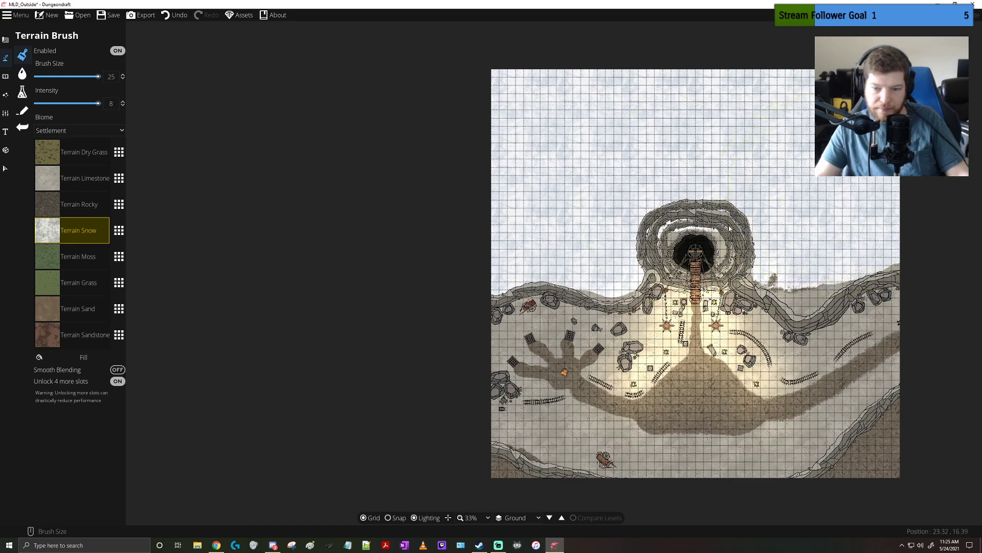
Set the brush size to 6 and paint snow below the cliff's right end and over the bare patches above it
{"action": "left_click_drag", "start_coordinate": [733, 402], "coordinate": [652, 321]}
{"action": "scroll", "coordinate": [651, 321], "scroll_direction": "up", "scroll_amount": 1}
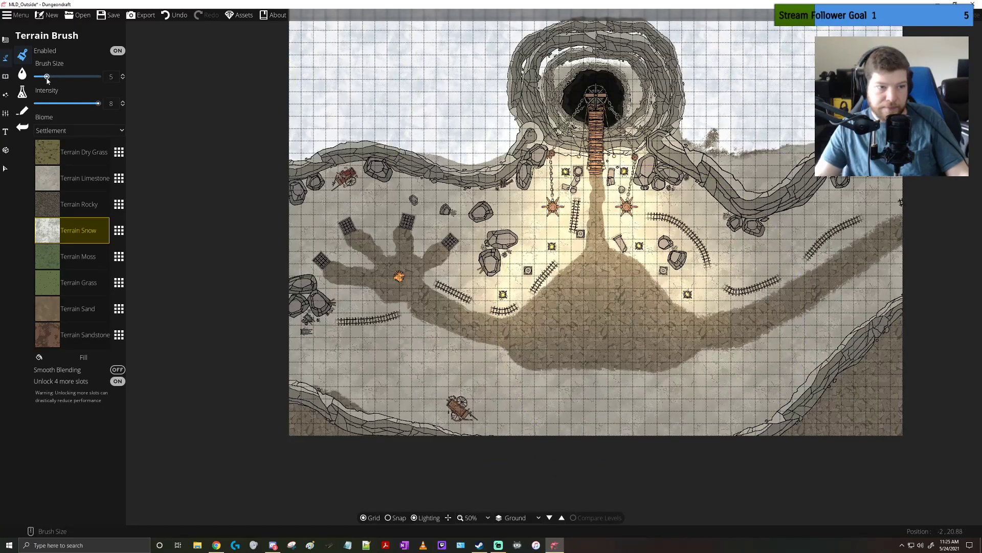
{"action": "left_click_drag", "start_coordinate": [46, 77], "coordinate": [50, 77]}
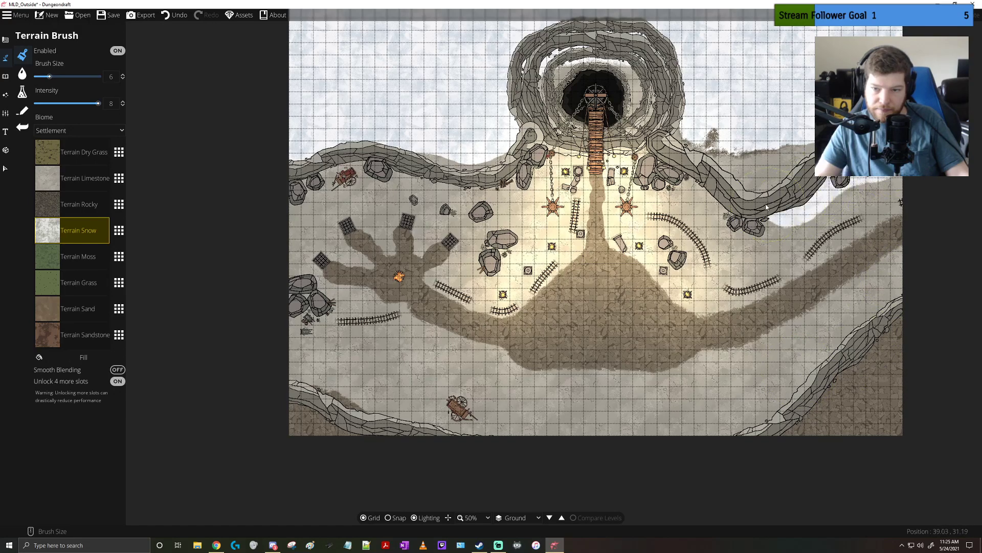
{"action": "left_click_drag", "start_coordinate": [770, 144], "coordinate": [723, 135]}
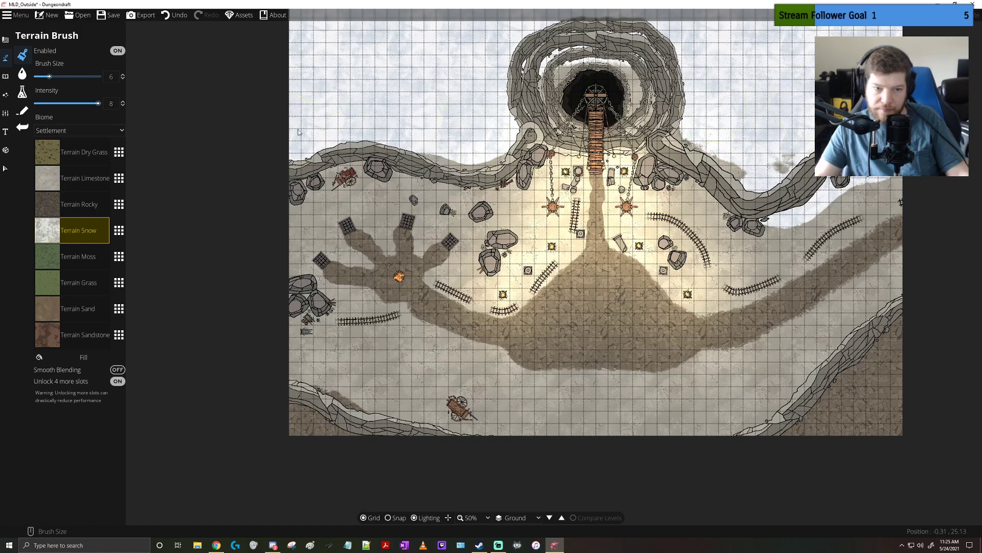
Paint snow along the foot of the cliff from the red cart past the bridge's end to the curved tracks on the right
{"action": "mouse_move", "coordinate": [365, 197]}
{"action": "left_mouse_down"}
{"action": "mouse_move", "coordinate": [286, 223]}
{"action": "mouse_move", "coordinate": [294, 238]}
{"action": "mouse_move", "coordinate": [354, 197]}
{"action": "mouse_move", "coordinate": [443, 193]}
{"action": "left_mouse_up"}
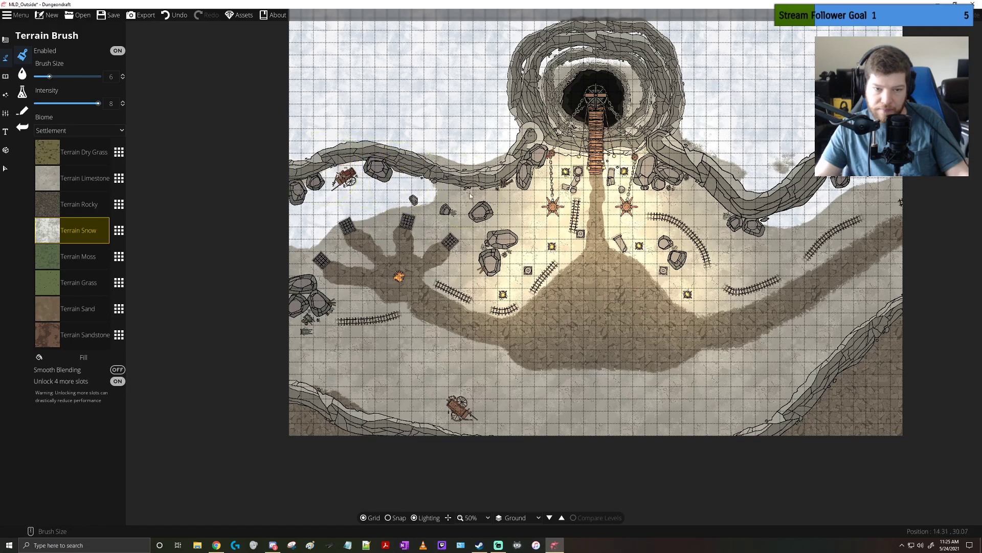
{"action": "left_click_drag", "start_coordinate": [470, 195], "coordinate": [530, 188]}
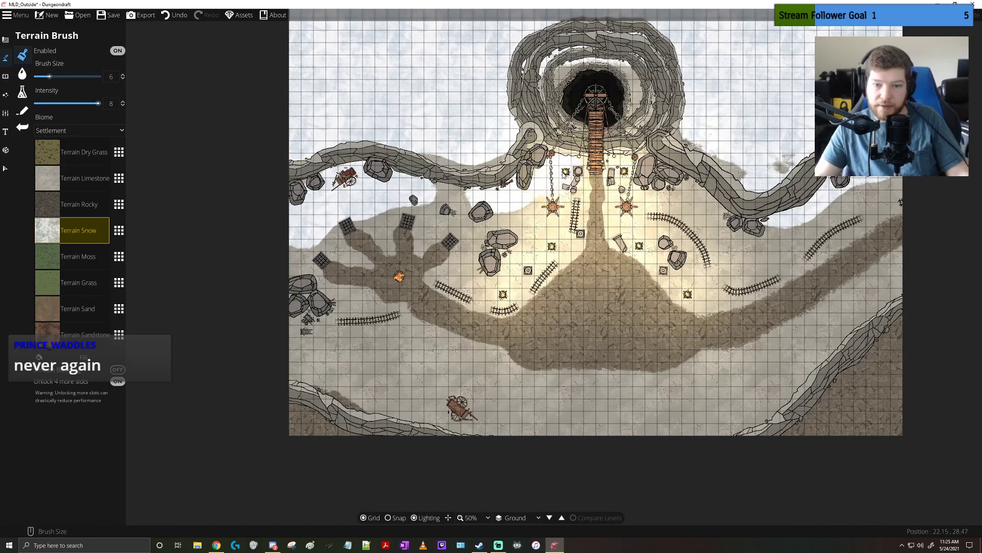
{"action": "scroll", "coordinate": [587, 173], "scroll_direction": "up", "scroll_amount": 3}
{"action": "left_click_drag", "start_coordinate": [582, 156], "coordinate": [625, 158]}
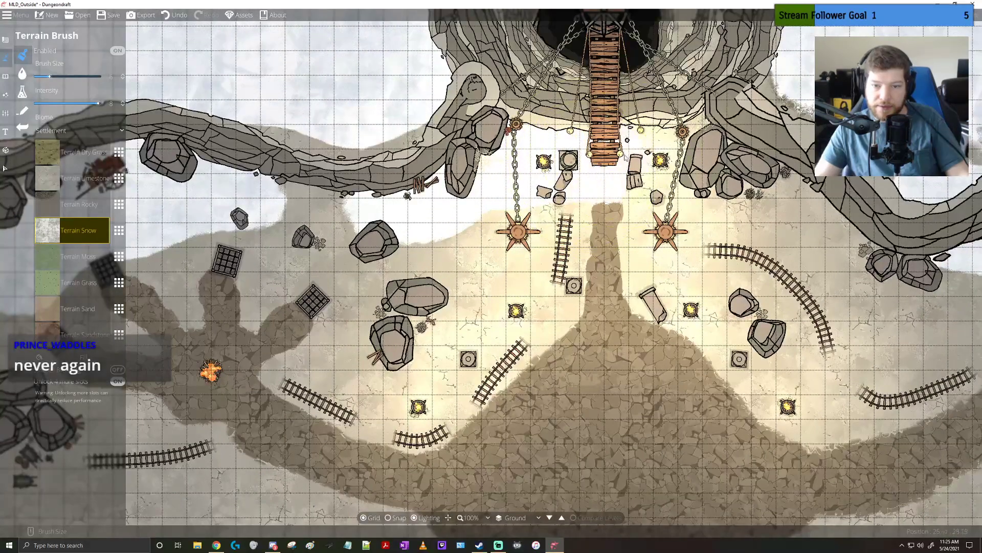
{"action": "mouse_move", "coordinate": [711, 171]}
{"action": "left_mouse_down"}
{"action": "mouse_move", "coordinate": [827, 226]}
{"action": "mouse_move", "coordinate": [605, 166]}
{"action": "mouse_move", "coordinate": [737, 238]}
{"action": "mouse_move", "coordinate": [665, 266]}
{"action": "mouse_move", "coordinate": [701, 291]}
{"action": "mouse_move", "coordinate": [859, 184]}
{"action": "mouse_move", "coordinate": [586, 233]}
{"action": "mouse_move", "coordinate": [655, 195]}
{"action": "left_mouse_up"}
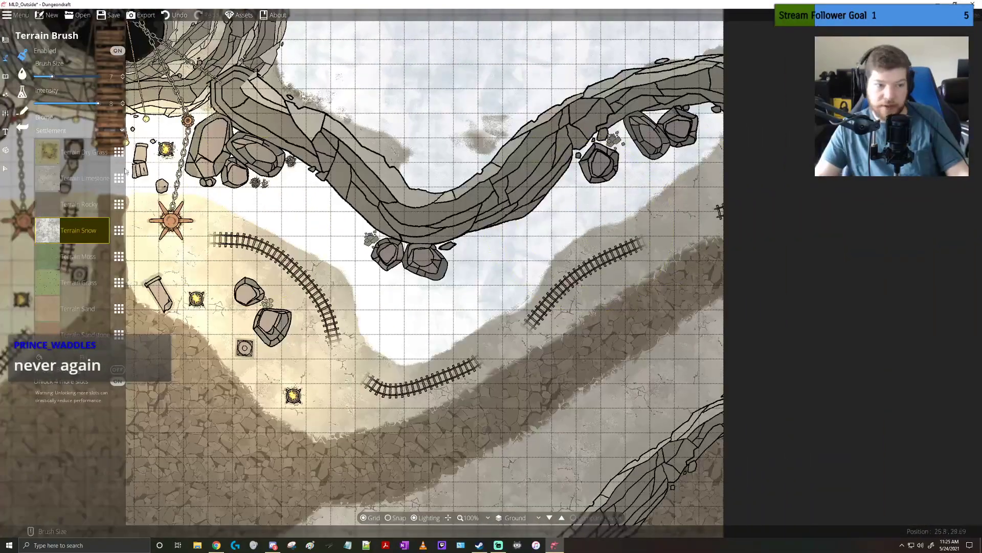
Set the brush intensity to 3.3 and paint snow over the ground between the rocky path and the lower-right cliff
{"action": "left_click_drag", "start_coordinate": [60, 106], "coordinate": [62, 104]}
{"action": "mouse_move", "coordinate": [665, 164]}
{"action": "left_mouse_down"}
{"action": "mouse_move", "coordinate": [670, 240]}
{"action": "mouse_move", "coordinate": [644, 392]}
{"action": "left_mouse_up"}
{"action": "mouse_move", "coordinate": [619, 458]}
{"action": "left_mouse_down"}
{"action": "mouse_move", "coordinate": [608, 385]}
{"action": "mouse_move", "coordinate": [568, 336]}
{"action": "mouse_move", "coordinate": [617, 307]}
{"action": "mouse_move", "coordinate": [562, 313]}
{"action": "mouse_move", "coordinate": [513, 355]}
{"action": "left_mouse_up"}
{"action": "left_click_drag", "start_coordinate": [533, 394], "coordinate": [584, 307]}
{"action": "left_click_drag", "start_coordinate": [606, 266], "coordinate": [407, 393]}
{"action": "left_click_drag", "start_coordinate": [455, 372], "coordinate": [533, 295]}
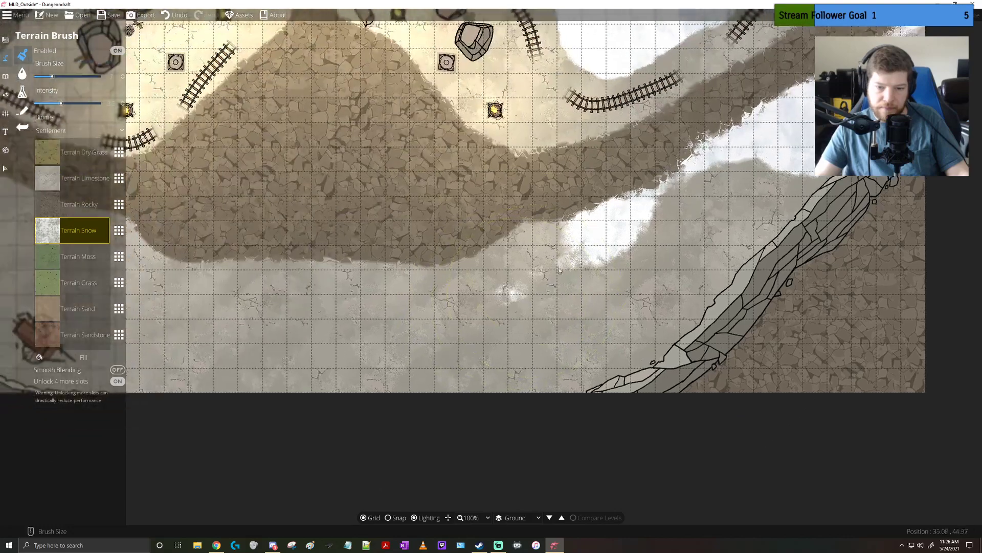
Extend the snow along the lower-right cliff and beneath the right half of the rocky path, leaving bare patches
{"action": "mouse_move", "coordinate": [550, 264]}
{"action": "left_mouse_down"}
{"action": "mouse_move", "coordinate": [516, 270]}
{"action": "mouse_move", "coordinate": [435, 307]}
{"action": "mouse_move", "coordinate": [490, 307]}
{"action": "left_mouse_up"}
{"action": "mouse_move", "coordinate": [627, 231]}
{"action": "left_mouse_down"}
{"action": "mouse_move", "coordinate": [657, 222]}
{"action": "mouse_move", "coordinate": [691, 245]}
{"action": "mouse_move", "coordinate": [652, 274]}
{"action": "mouse_move", "coordinate": [666, 318]}
{"action": "left_mouse_up"}
{"action": "left_click_drag", "start_coordinate": [753, 237], "coordinate": [830, 186]}
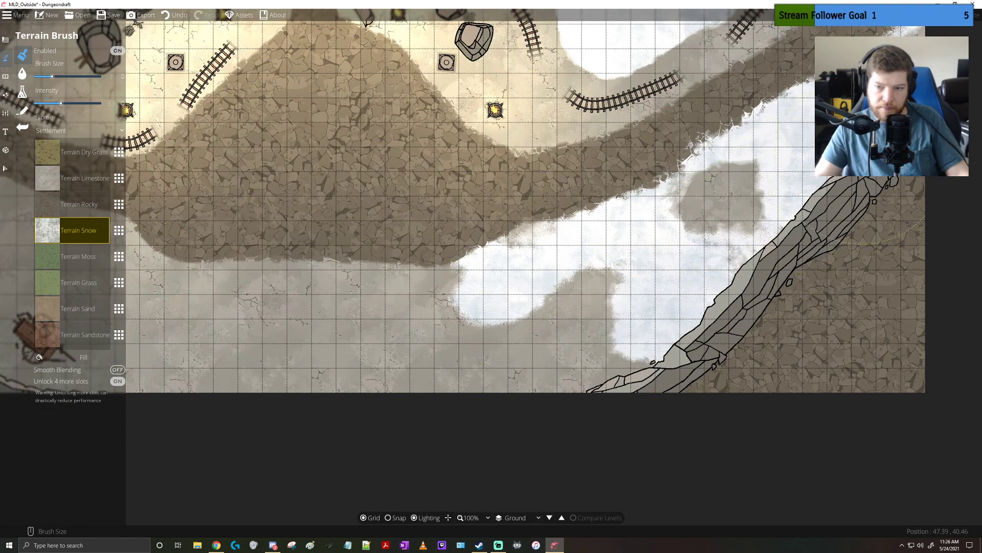
Paint snow over the lower-left ground around the broken cart and along the map's bottom edge below the rocky path
{"action": "left_click_drag", "start_coordinate": [460, 241], "coordinate": [836, 186]}
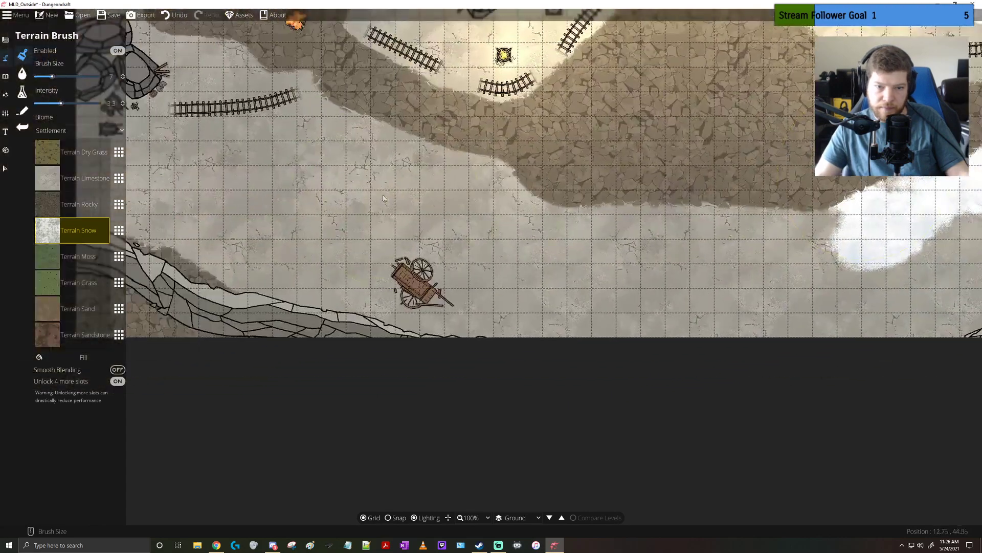
{"action": "mouse_move", "coordinate": [359, 226]}
{"action": "left_mouse_down"}
{"action": "mouse_move", "coordinate": [373, 240]}
{"action": "mouse_move", "coordinate": [215, 231]}
{"action": "mouse_move", "coordinate": [382, 294]}
{"action": "left_mouse_up"}
{"action": "mouse_move", "coordinate": [363, 294]}
{"action": "left_mouse_down"}
{"action": "mouse_move", "coordinate": [335, 286]}
{"action": "mouse_move", "coordinate": [279, 238]}
{"action": "mouse_move", "coordinate": [292, 264]}
{"action": "mouse_move", "coordinate": [312, 220]}
{"action": "mouse_move", "coordinate": [420, 240]}
{"action": "mouse_move", "coordinate": [373, 150]}
{"action": "mouse_move", "coordinate": [332, 141]}
{"action": "mouse_move", "coordinate": [486, 235]}
{"action": "left_mouse_up"}
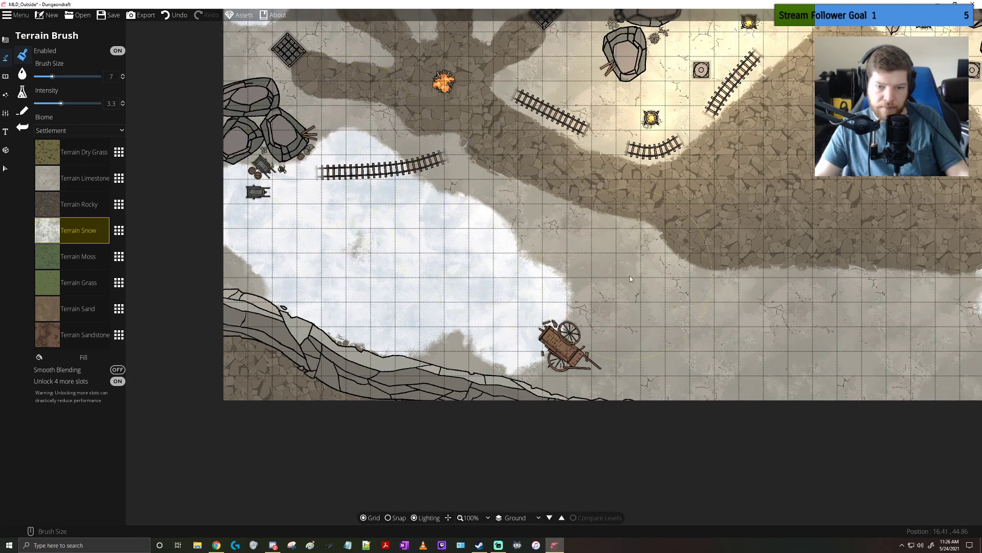
{"action": "mouse_move", "coordinate": [684, 313]}
{"action": "left_mouse_down"}
{"action": "mouse_move", "coordinate": [760, 332]}
{"action": "mouse_move", "coordinate": [875, 327]}
{"action": "mouse_move", "coordinate": [806, 298]}
{"action": "mouse_move", "coordinate": [921, 307]}
{"action": "left_mouse_up"}
{"action": "left_click_drag", "start_coordinate": [818, 295], "coordinate": [651, 272]}
{"action": "mouse_move", "coordinate": [778, 302]}
{"action": "left_mouse_down"}
{"action": "mouse_move", "coordinate": [811, 297]}
{"action": "mouse_move", "coordinate": [812, 332]}
{"action": "left_mouse_up"}
{"action": "left_click_drag", "start_coordinate": [540, 253], "coordinate": [718, 485]}
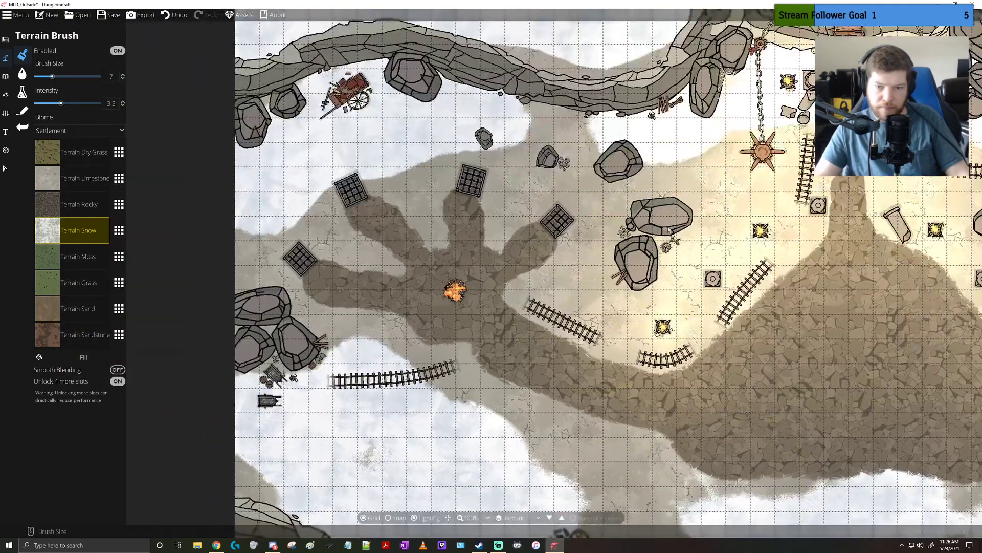
Paint snow around the boulders to the right of the cages and over the ground behind the row of cages
{"action": "mouse_move", "coordinate": [670, 238]}
{"action": "left_mouse_down"}
{"action": "mouse_move", "coordinate": [642, 241]}
{"action": "mouse_move", "coordinate": [550, 292]}
{"action": "left_mouse_up"}
{"action": "mouse_move", "coordinate": [603, 209]}
{"action": "left_mouse_down"}
{"action": "mouse_move", "coordinate": [560, 148]}
{"action": "mouse_move", "coordinate": [532, 130]}
{"action": "mouse_move", "coordinate": [555, 189]}
{"action": "mouse_move", "coordinate": [601, 196]}
{"action": "left_mouse_up"}
{"action": "mouse_move", "coordinate": [578, 141]}
{"action": "left_mouse_down"}
{"action": "mouse_move", "coordinate": [542, 131]}
{"action": "mouse_move", "coordinate": [491, 136]}
{"action": "mouse_move", "coordinate": [366, 205]}
{"action": "mouse_move", "coordinate": [337, 288]}
{"action": "mouse_move", "coordinate": [404, 216]}
{"action": "left_mouse_up"}
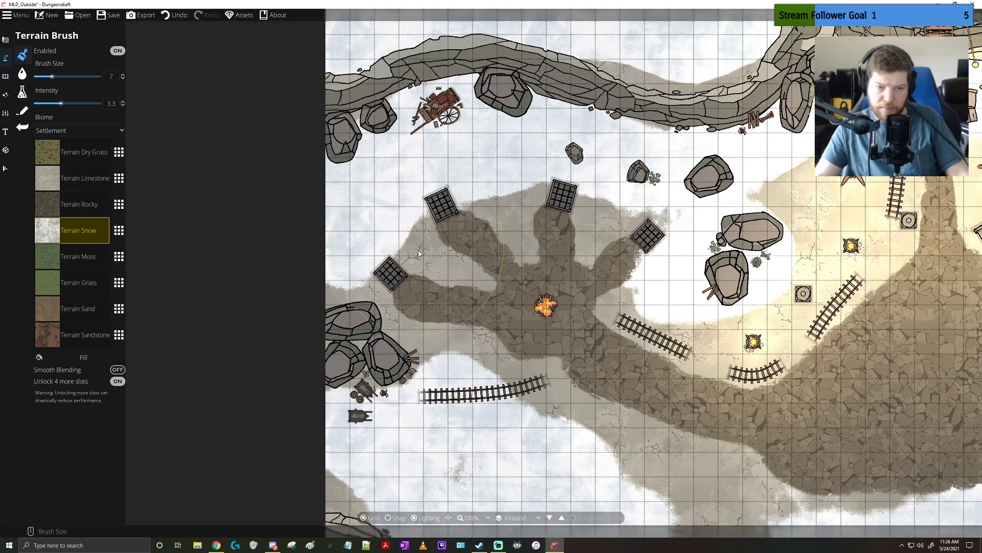
{"action": "left_click_drag", "start_coordinate": [418, 253], "coordinate": [431, 255]}
{"action": "mouse_move", "coordinate": [510, 269]}
{"action": "left_mouse_down"}
{"action": "mouse_move", "coordinate": [538, 246]}
{"action": "mouse_move", "coordinate": [606, 234]}
{"action": "mouse_move", "coordinate": [606, 243]}
{"action": "left_mouse_up"}
Paint snow over the bare ground near the campfire, around the left-hand tracks and along the edges of the rocky path
{"action": "mouse_move", "coordinate": [571, 361]}
{"action": "left_mouse_down"}
{"action": "mouse_move", "coordinate": [514, 312]}
{"action": "mouse_move", "coordinate": [503, 347]}
{"action": "mouse_move", "coordinate": [481, 324]}
{"action": "mouse_move", "coordinate": [480, 394]}
{"action": "mouse_move", "coordinate": [476, 376]}
{"action": "mouse_move", "coordinate": [423, 334]}
{"action": "left_mouse_up"}
{"action": "mouse_move", "coordinate": [364, 320]}
{"action": "left_mouse_down"}
{"action": "mouse_move", "coordinate": [353, 308]}
{"action": "mouse_move", "coordinate": [310, 313]}
{"action": "left_mouse_up"}
{"action": "mouse_move", "coordinate": [517, 378]}
{"action": "left_mouse_down"}
{"action": "mouse_move", "coordinate": [409, 313]}
{"action": "mouse_move", "coordinate": [514, 364]}
{"action": "mouse_move", "coordinate": [449, 343]}
{"action": "mouse_move", "coordinate": [578, 402]}
{"action": "mouse_move", "coordinate": [661, 408]}
{"action": "mouse_move", "coordinate": [595, 412]}
{"action": "mouse_move", "coordinate": [491, 440]}
{"action": "mouse_move", "coordinate": [582, 463]}
{"action": "left_mouse_up"}
{"action": "left_click_drag", "start_coordinate": [583, 463], "coordinate": [590, 355]}
{"action": "mouse_move", "coordinate": [575, 355]}
{"action": "left_mouse_down"}
{"action": "mouse_move", "coordinate": [513, 414]}
{"action": "mouse_move", "coordinate": [500, 400]}
{"action": "mouse_move", "coordinate": [517, 400]}
{"action": "left_mouse_up"}
{"action": "left_click_drag", "start_coordinate": [757, 379], "coordinate": [562, 391]}
{"action": "mouse_move", "coordinate": [578, 390]}
{"action": "left_mouse_down"}
{"action": "mouse_move", "coordinate": [606, 397]}
{"action": "mouse_move", "coordinate": [589, 420]}
{"action": "mouse_move", "coordinate": [731, 422]}
{"action": "mouse_move", "coordinate": [803, 398]}
{"action": "left_mouse_up"}
{"action": "left_click_drag", "start_coordinate": [804, 275], "coordinate": [614, 410]}
{"action": "scroll", "coordinate": [614, 409], "scroll_direction": "down", "scroll_amount": 2}
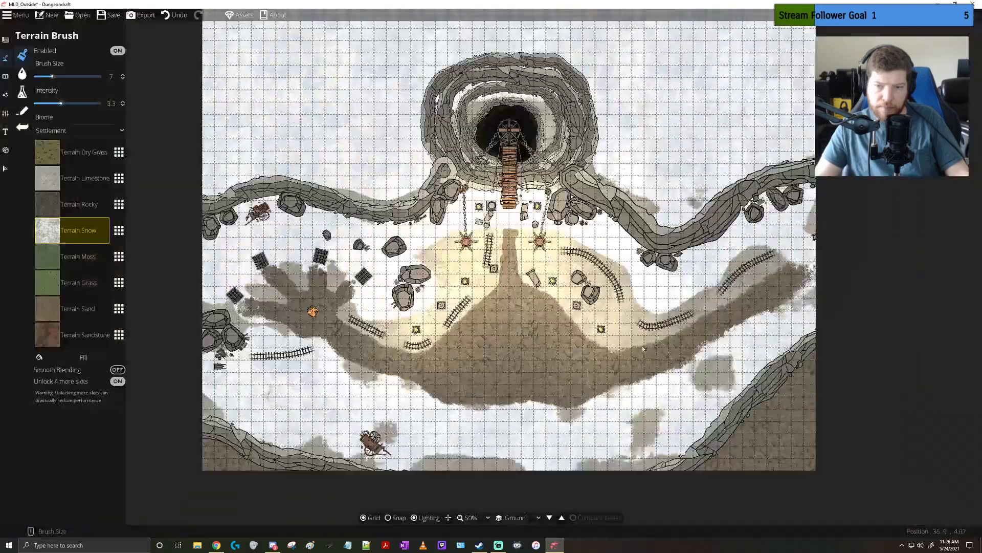
Paint snow around the right-hand tracks and boulders and around the lamps on both sides of the central rocky path
{"action": "scroll", "coordinate": [649, 325], "scroll_direction": "up", "scroll_amount": 3}
{"action": "mouse_move", "coordinate": [647, 233]}
{"action": "left_mouse_down"}
{"action": "mouse_move", "coordinate": [562, 275]}
{"action": "mouse_move", "coordinate": [581, 228]}
{"action": "mouse_move", "coordinate": [494, 141]}
{"action": "mouse_move", "coordinate": [429, 153]}
{"action": "mouse_move", "coordinate": [422, 182]}
{"action": "left_mouse_up"}
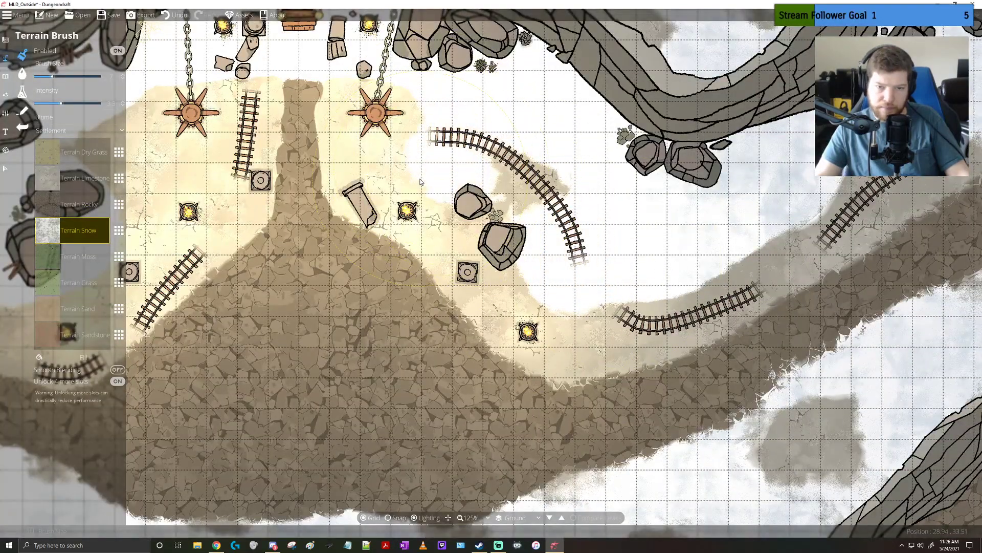
{"action": "mouse_move", "coordinate": [914, 186]}
{"action": "left_mouse_down"}
{"action": "mouse_move", "coordinate": [823, 286]}
{"action": "mouse_move", "coordinate": [691, 281]}
{"action": "mouse_move", "coordinate": [580, 330]}
{"action": "mouse_move", "coordinate": [575, 344]}
{"action": "mouse_move", "coordinate": [593, 366]}
{"action": "mouse_move", "coordinate": [634, 346]}
{"action": "mouse_move", "coordinate": [625, 345]}
{"action": "left_mouse_up"}
{"action": "left_click_drag", "start_coordinate": [459, 296], "coordinate": [457, 277]}
{"action": "mouse_move", "coordinate": [355, 179]}
{"action": "left_mouse_down"}
{"action": "mouse_move", "coordinate": [352, 150]}
{"action": "mouse_move", "coordinate": [353, 166]}
{"action": "left_mouse_up"}
{"action": "left_click_drag", "start_coordinate": [388, 170], "coordinate": [519, 229]}
{"action": "left_click_drag", "start_coordinate": [270, 217], "coordinate": [348, 209]}
{"action": "mouse_move", "coordinate": [270, 354]}
{"action": "left_mouse_down"}
{"action": "mouse_move", "coordinate": [250, 343]}
{"action": "mouse_move", "coordinate": [262, 358]}
{"action": "mouse_move", "coordinate": [286, 328]}
{"action": "left_mouse_up"}
{"action": "left_click_drag", "start_coordinate": [234, 347], "coordinate": [343, 328]}
{"action": "scroll", "coordinate": [342, 328], "scroll_direction": "down", "scroll_amount": 3}
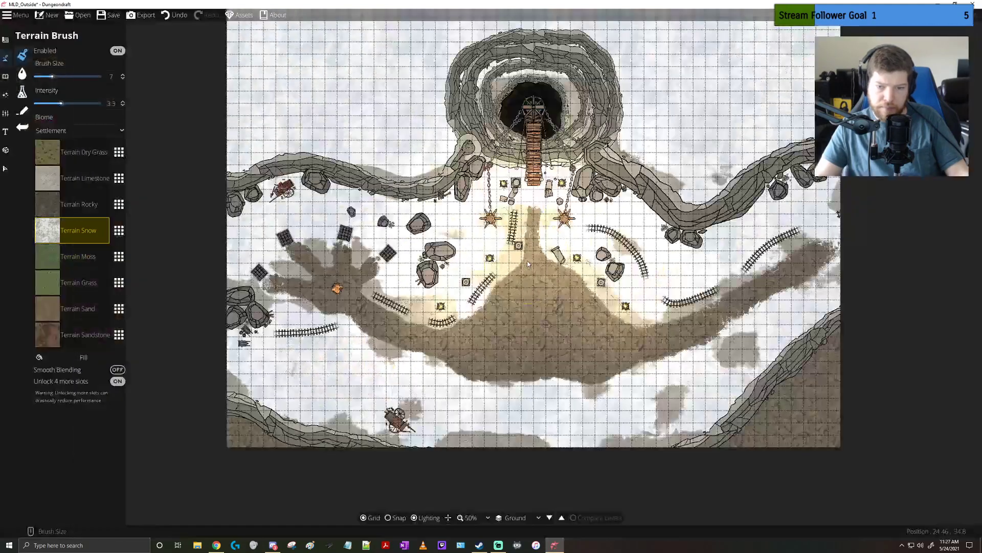
Examine the snow coverage across the outdoor map, from the pit down to the lower cliffs
{"action": "left_click_drag", "start_coordinate": [492, 175], "coordinate": [477, 291]}
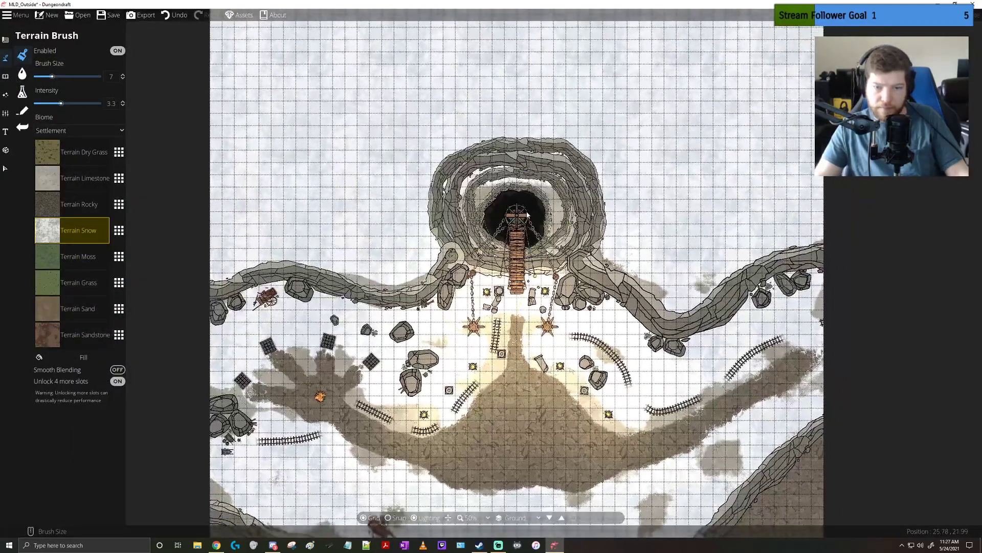
{"action": "scroll", "coordinate": [525, 213], "scroll_direction": "up", "scroll_amount": 1}
{"action": "left_click_drag", "start_coordinate": [506, 408], "coordinate": [517, 254]}
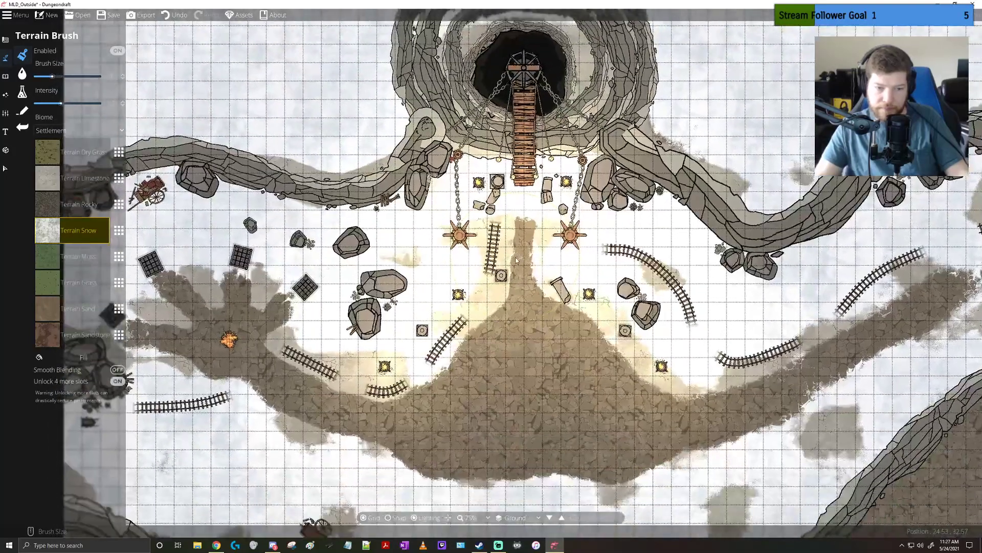
{"action": "left_click_drag", "start_coordinate": [421, 322], "coordinate": [509, 277]}
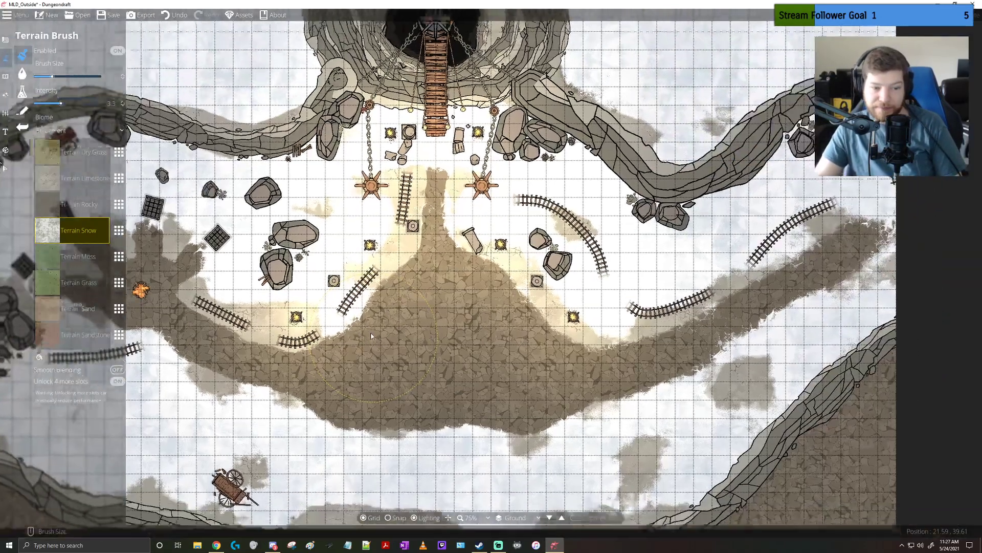
{"action": "left_click_drag", "start_coordinate": [371, 335], "coordinate": [576, 218]}
{"action": "left_click_drag", "start_coordinate": [657, 252], "coordinate": [417, 303]}
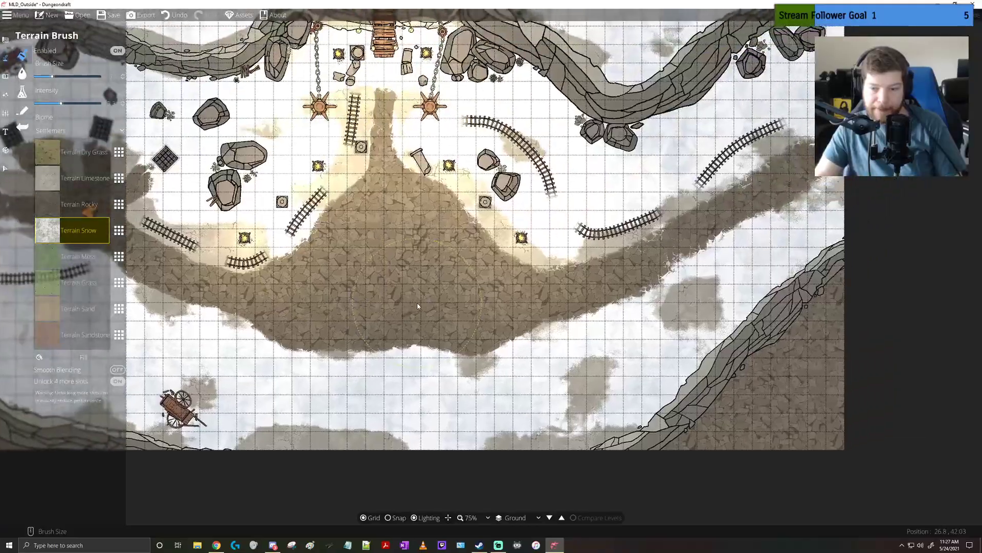
{"action": "left_click_drag", "start_coordinate": [429, 203], "coordinate": [466, 486]}
{"action": "left_click_drag", "start_coordinate": [511, 268], "coordinate": [675, 140]}
{"action": "left_click_drag", "start_coordinate": [698, 380], "coordinate": [649, 250]}
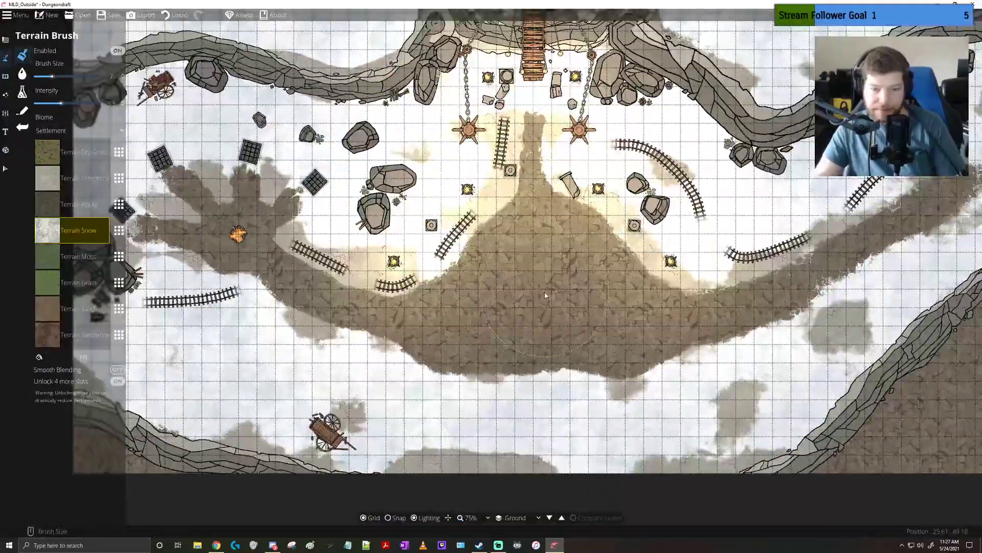
Paint a round patch of snow in the middle of the large rocky area below the bridge and save the map
{"action": "mouse_move", "coordinate": [545, 293]}
{"action": "left_mouse_down"}
{"action": "mouse_move", "coordinate": [485, 290]}
{"action": "mouse_move", "coordinate": [495, 319]}
{"action": "mouse_move", "coordinate": [548, 327]}
{"action": "mouse_move", "coordinate": [593, 306]}
{"action": "mouse_move", "coordinate": [543, 267]}
{"action": "mouse_move", "coordinate": [550, 302]}
{"action": "mouse_move", "coordinate": [522, 312]}
{"action": "mouse_move", "coordinate": [572, 256]}
{"action": "left_mouse_up"}
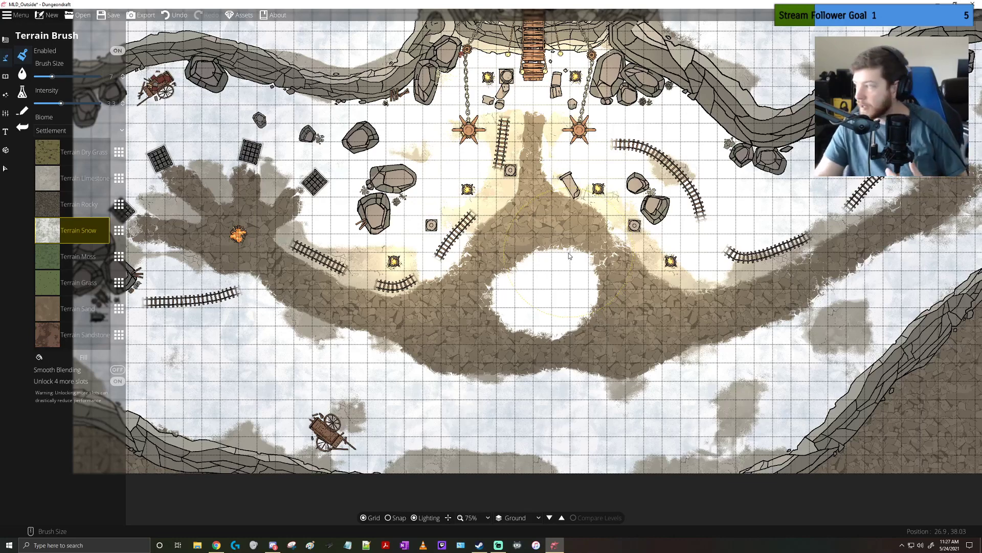
{"action": "left_click_drag", "start_coordinate": [563, 234], "coordinate": [596, 344]}
{"action": "left_click_drag", "start_coordinate": [709, 261], "coordinate": [676, 446]}
{"action": "left_click_drag", "start_coordinate": [607, 397], "coordinate": [616, 392]}
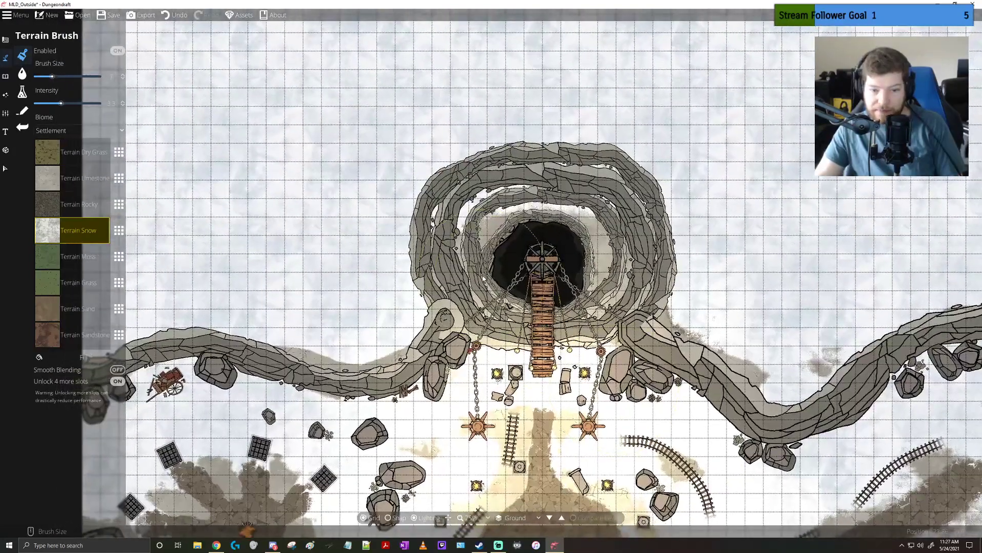
{"action": "mouse_move", "coordinate": [473, 271]}
{"action": "left_mouse_down"}
{"action": "mouse_move", "coordinate": [522, 279]}
{"action": "mouse_move", "coordinate": [591, 266]}
{"action": "mouse_move", "coordinate": [600, 294]}
{"action": "mouse_move", "coordinate": [600, 281]}
{"action": "mouse_move", "coordinate": [582, 308]}
{"action": "mouse_move", "coordinate": [516, 310]}
{"action": "left_mouse_up"}
{"action": "left_click_drag", "start_coordinate": [532, 394], "coordinate": [557, 183]}
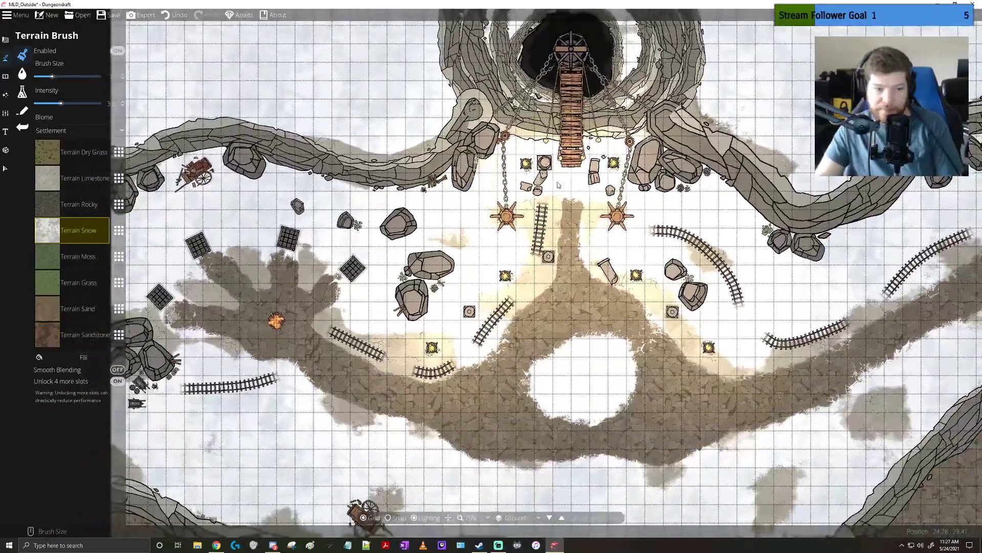
{"action": "left_click", "coordinate": [111, 15]}
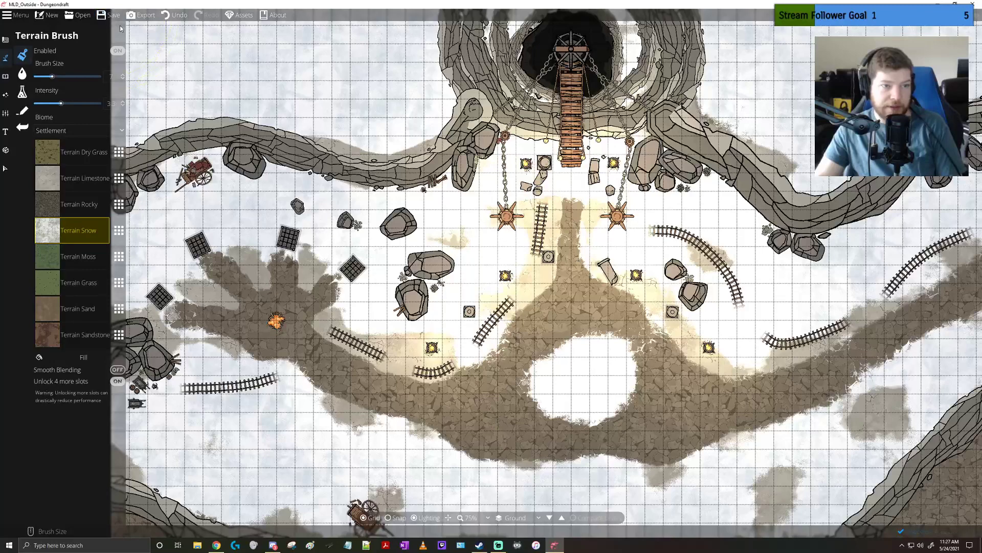
Check the area around the bridge and save the outdoor map again
{"action": "left_click_drag", "start_coordinate": [559, 165], "coordinate": [491, 193]}
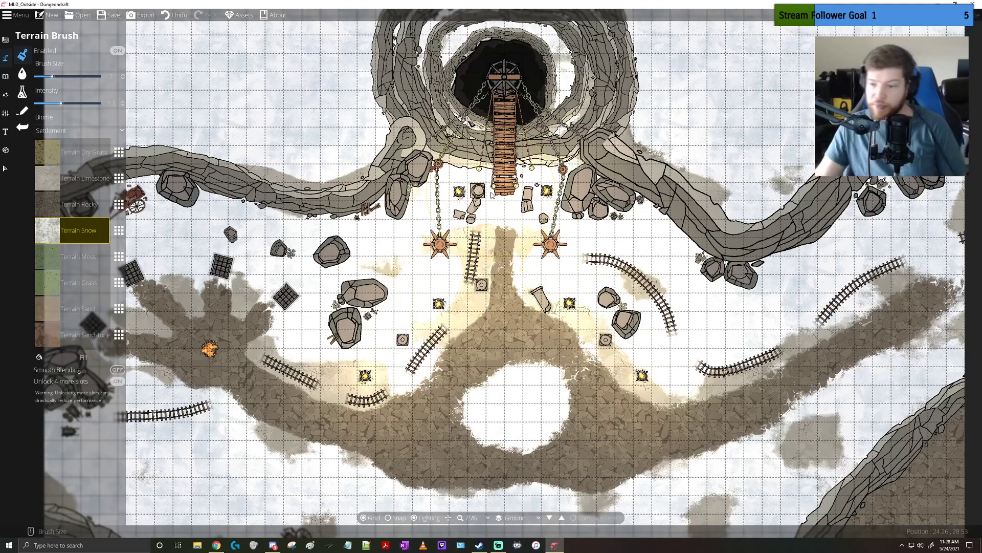
{"action": "left_click_drag", "start_coordinate": [578, 303], "coordinate": [522, 260]}
{"action": "left_click", "coordinate": [109, 15]}
{"action": "left_click_drag", "start_coordinate": [585, 212], "coordinate": [633, 280]}
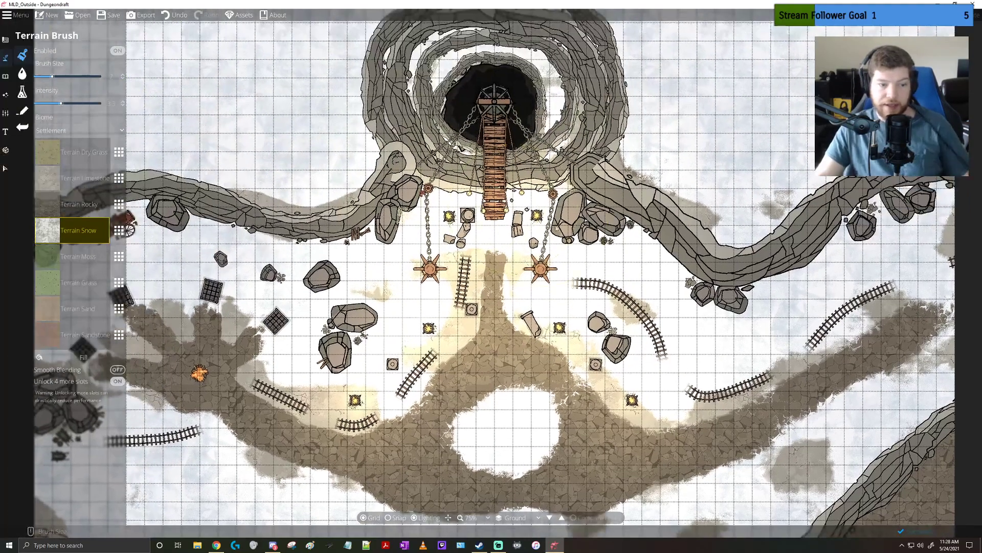
Review the whole outdoor map and open the MLD_FL1 map from the DungeonDraft Maps folder
{"action": "scroll", "coordinate": [632, 280], "scroll_direction": "down", "scroll_amount": 3}
{"action": "left_click_drag", "start_coordinate": [666, 198], "coordinate": [603, 193]}
{"action": "scroll", "coordinate": [524, 290], "scroll_direction": "up", "scroll_amount": 1}
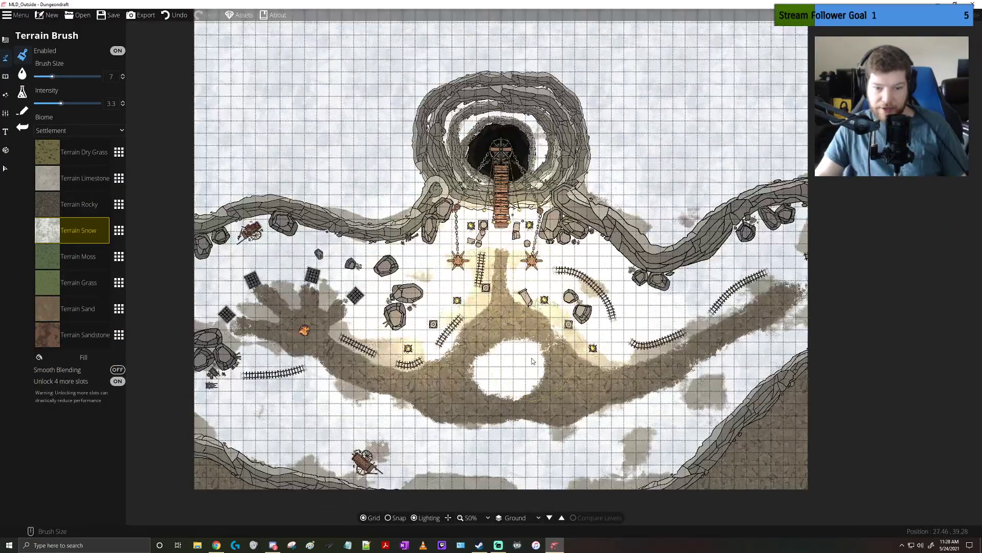
{"action": "left_click_drag", "start_coordinate": [542, 353], "coordinate": [546, 339]}
{"action": "left_click_drag", "start_coordinate": [536, 195], "coordinate": [539, 227]}
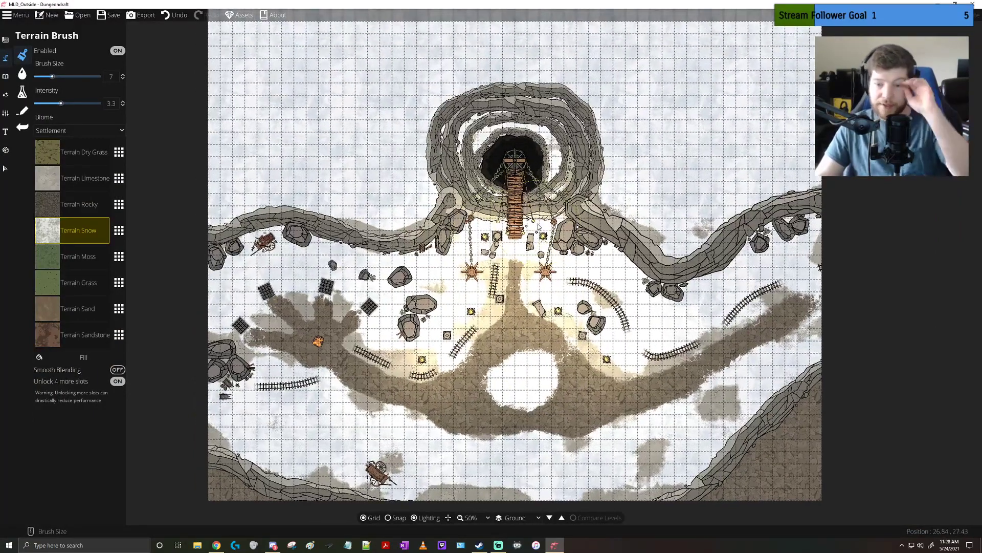
{"action": "left_click", "coordinate": [92, 18]}
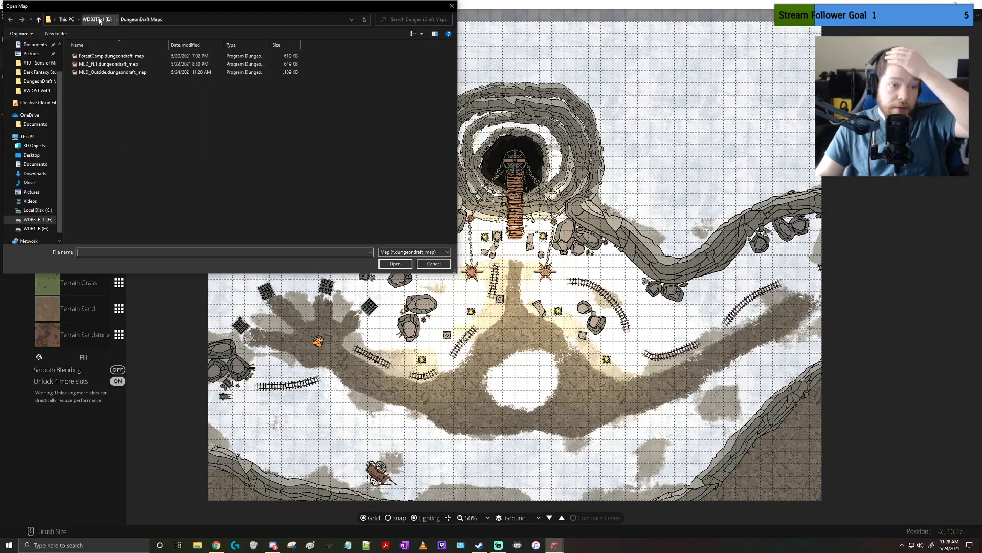
{"action": "double_click", "coordinate": [110, 64]}
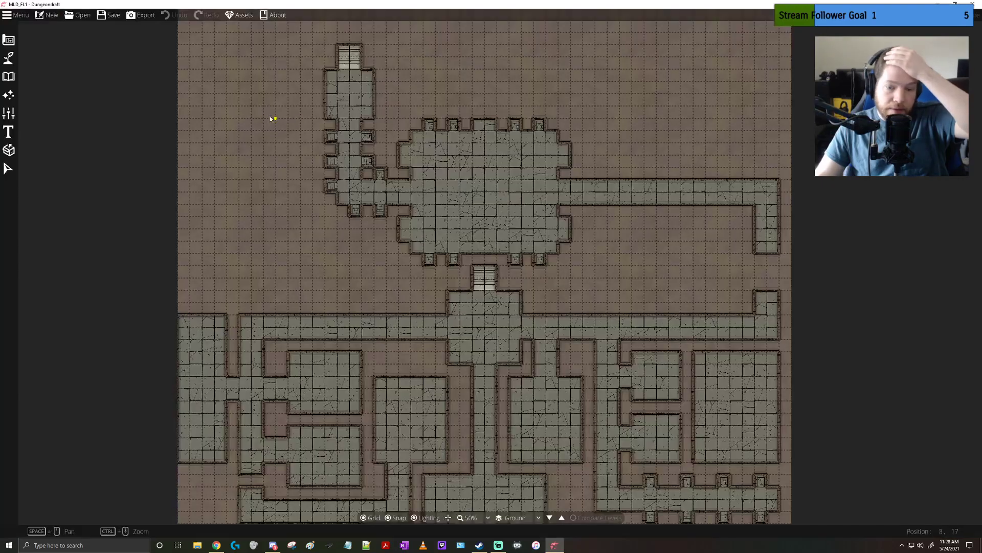
Examine the layout of rooms, corridors and stairs on the MLD_FL1 map
{"action": "left_click_drag", "start_coordinate": [471, 254], "coordinate": [471, 184]}
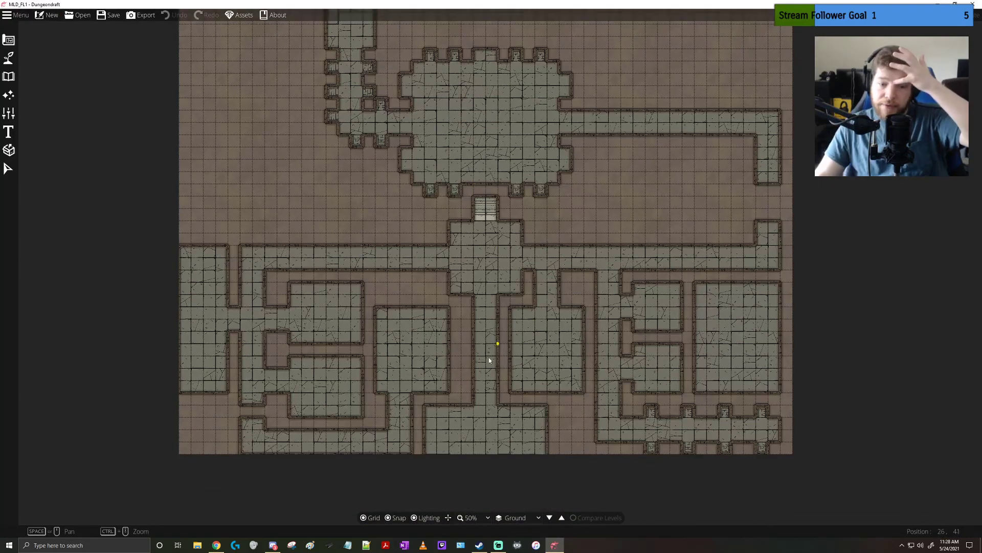
{"action": "left_click_drag", "start_coordinate": [596, 292], "coordinate": [603, 366]}
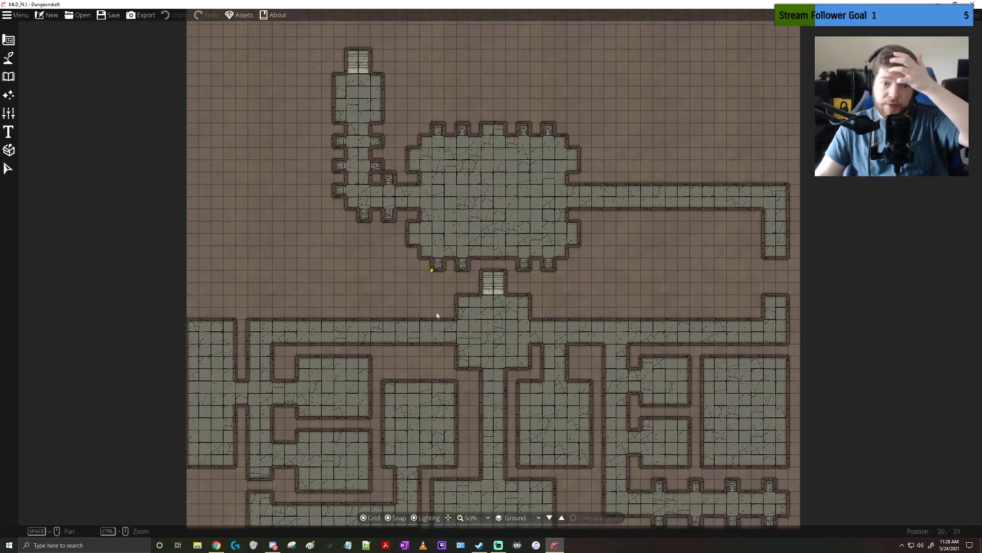
{"action": "left_click_drag", "start_coordinate": [518, 404], "coordinate": [502, 348]}
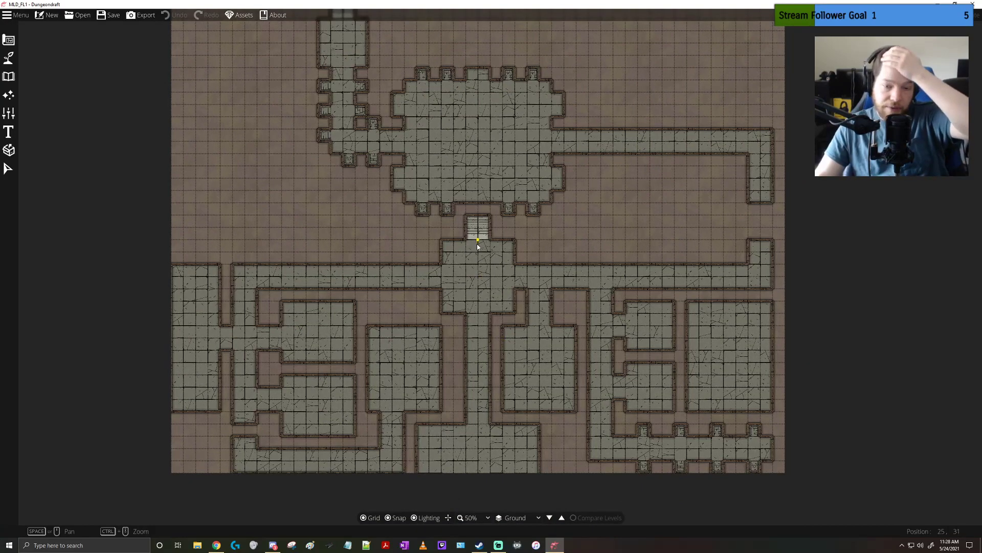
{"action": "left_click_drag", "start_coordinate": [478, 244], "coordinate": [488, 325]}
{"action": "left_click_drag", "start_coordinate": [558, 206], "coordinate": [570, 244]}
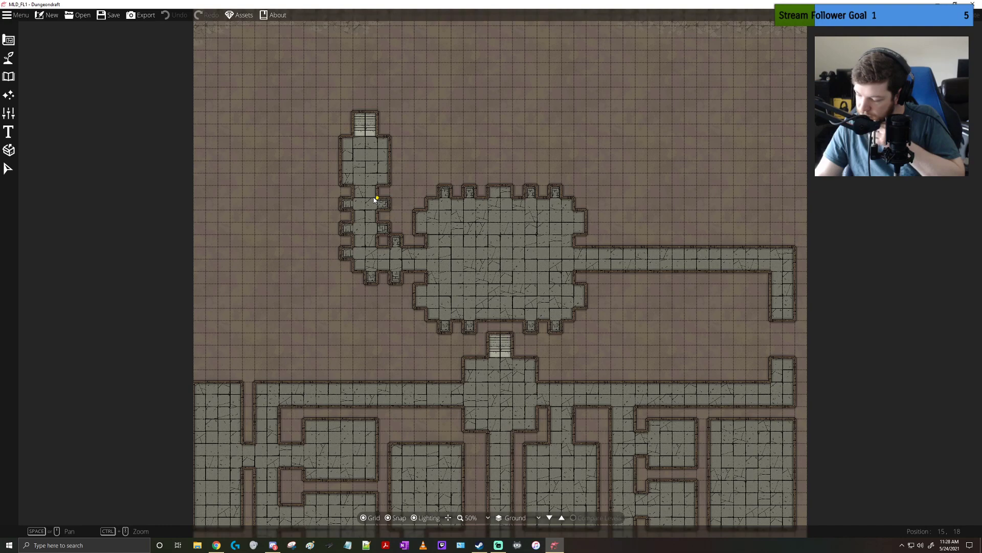
{"action": "scroll", "coordinate": [450, 241], "scroll_direction": "down", "scroll_amount": 3}
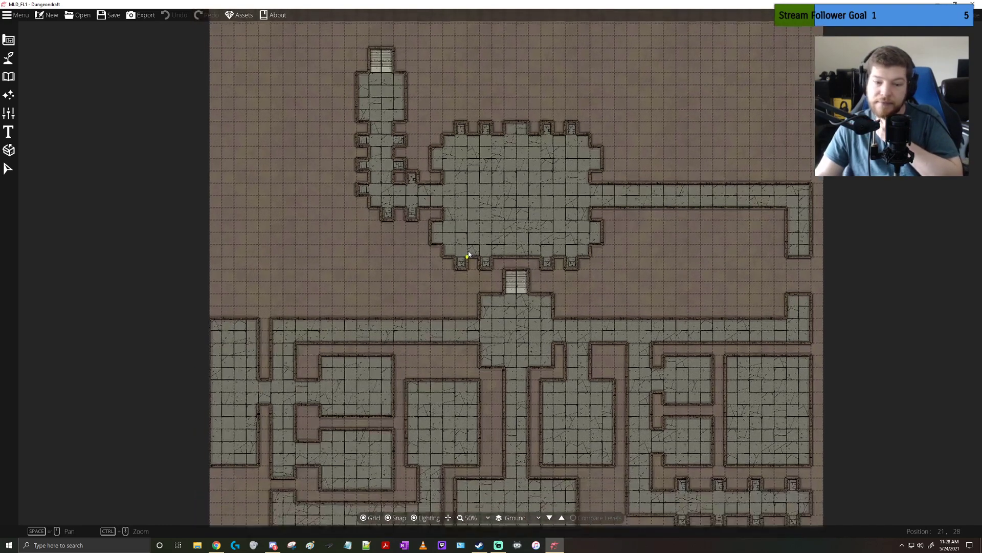
{"action": "left_click_drag", "start_coordinate": [469, 254], "coordinate": [424, 218]}
{"action": "left_click_drag", "start_coordinate": [483, 157], "coordinate": [451, 191]}
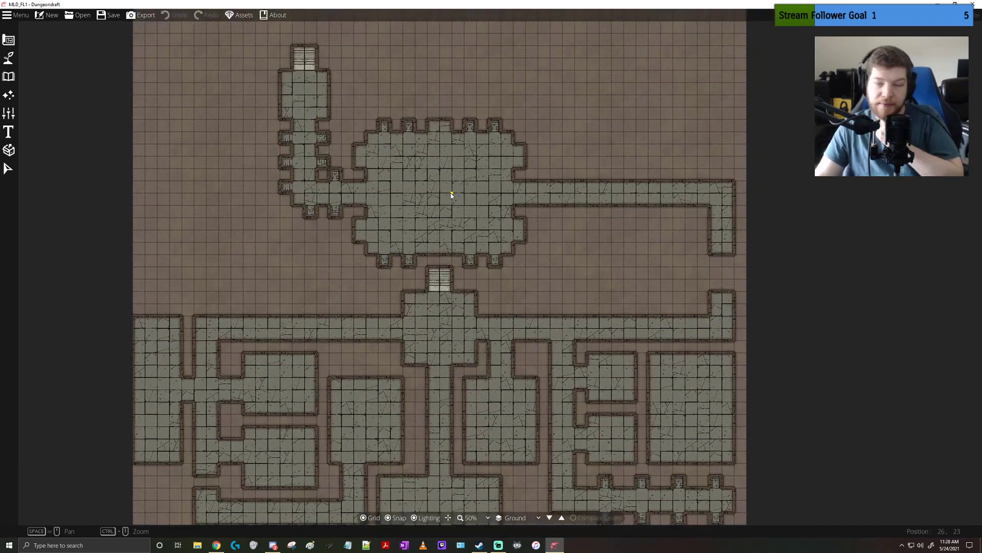